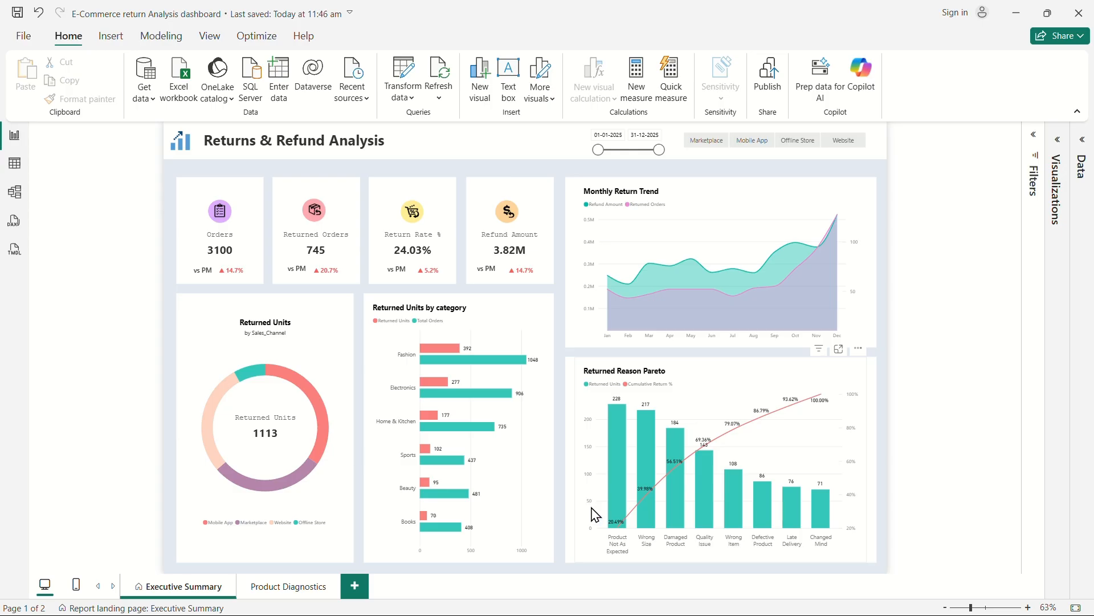
Step: Switch to the Excel raw returns dataset and look across the Orders sheet's columns up to Delivery_Date
{"action": "key", "text": "super+Tab"}
{"action": "left_click", "coordinate": [815, 131]}
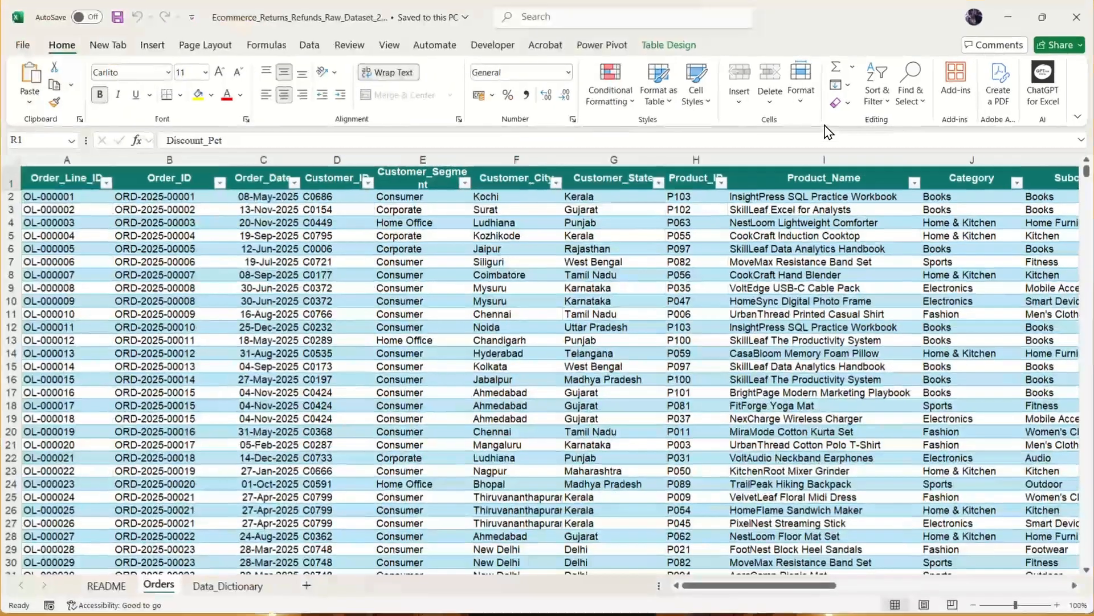
{"action": "scroll", "coordinate": [654, 336], "scroll_direction": "right", "scroll_amount": 6}
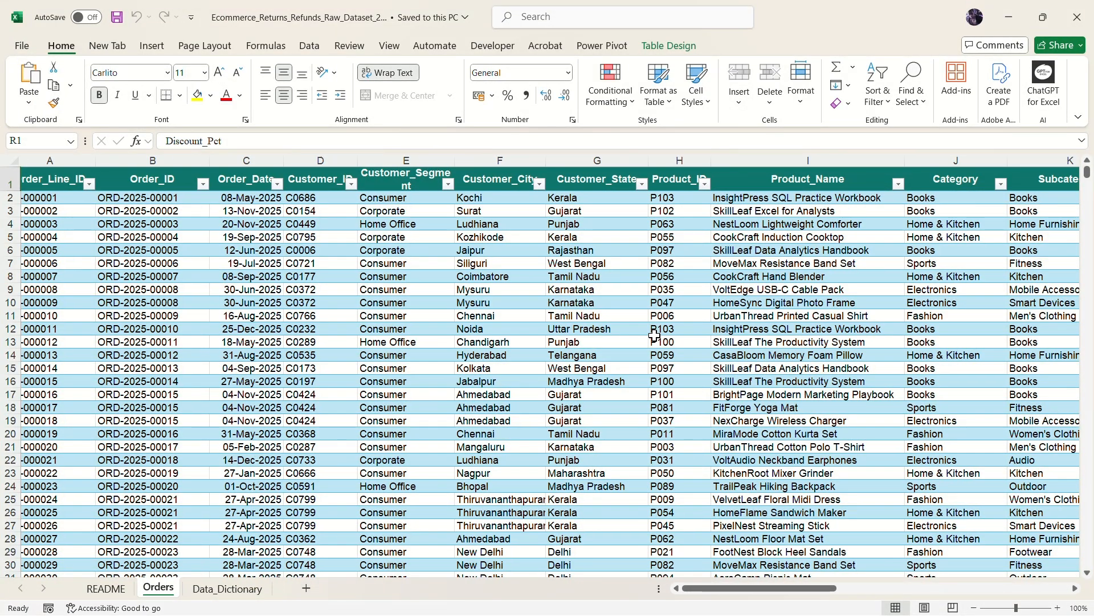
{"action": "scroll", "coordinate": [655, 336], "scroll_direction": "right", "scroll_amount": 3}
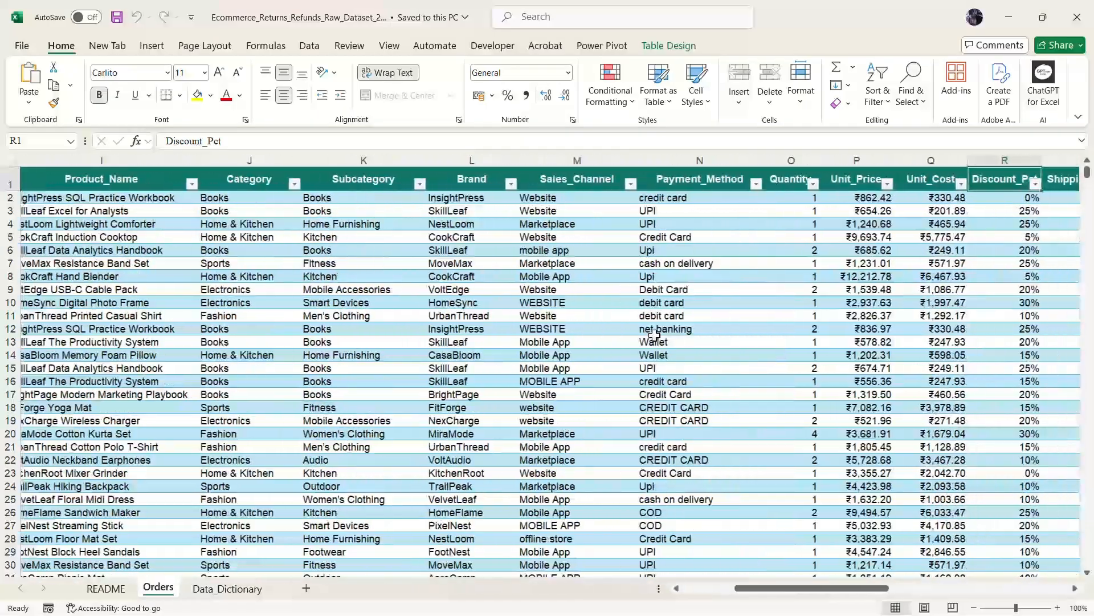
{"action": "scroll", "coordinate": [654, 336], "scroll_direction": "right", "scroll_amount": 1}
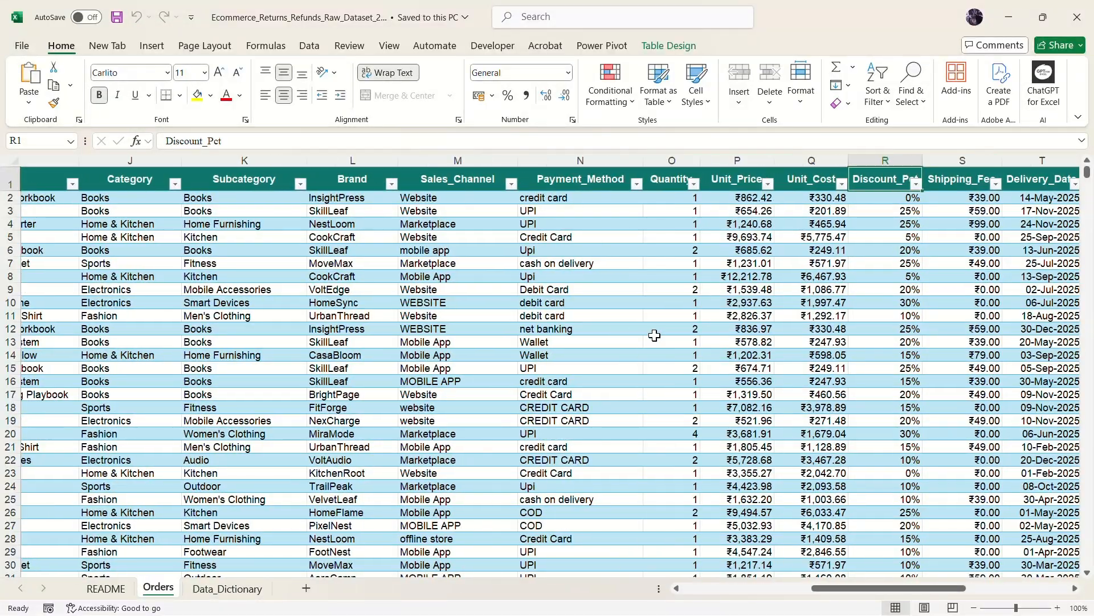
{"action": "scroll", "coordinate": [654, 336], "scroll_direction": "left", "scroll_amount": 10}
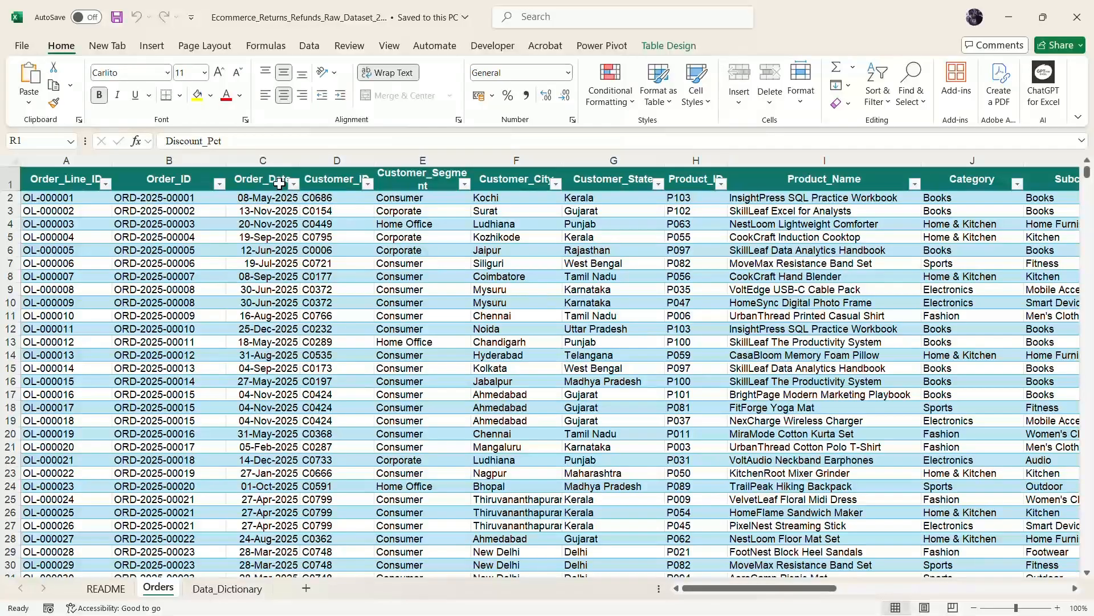
Step: Check the months available in the Order_Date column's filter list without applying a filter
{"action": "left_click", "coordinate": [294, 183]}
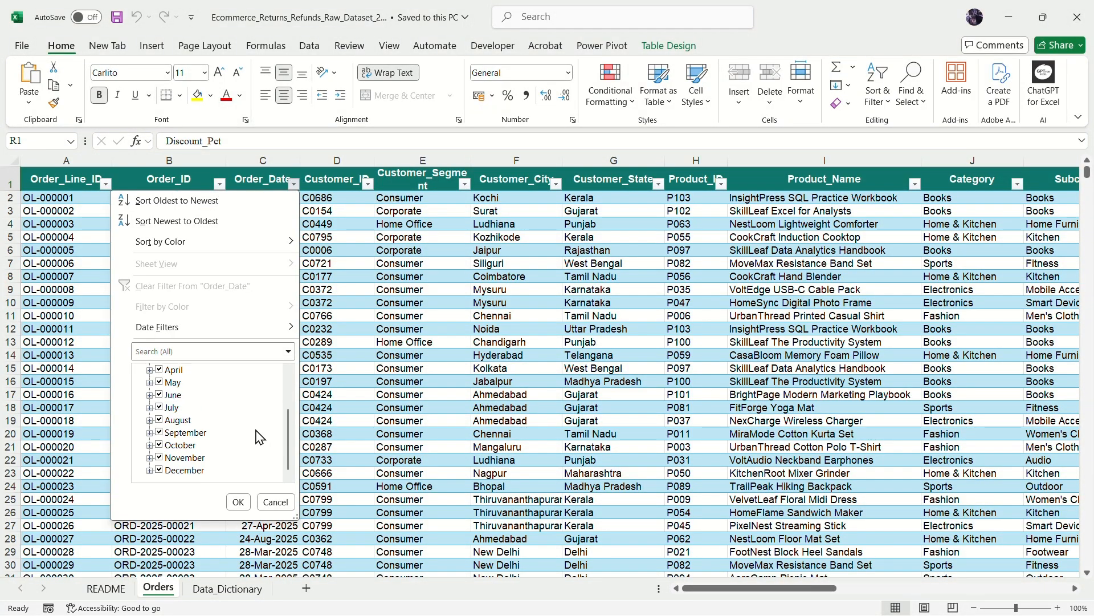
{"action": "scroll", "coordinate": [260, 437], "scroll_direction": "up", "scroll_amount": 2}
{"action": "left_click", "coordinate": [276, 502]}
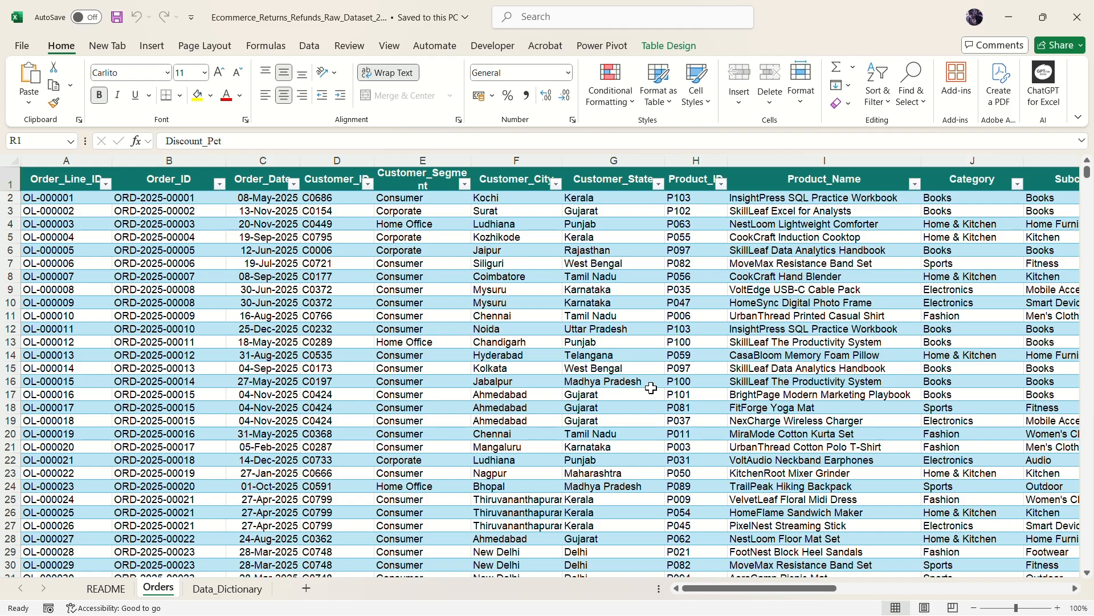
Step: Check the distinct values in the Payment_Method column's filter list without applying a filter
{"action": "scroll", "coordinate": [650, 388], "scroll_direction": "right", "scroll_amount": 4}
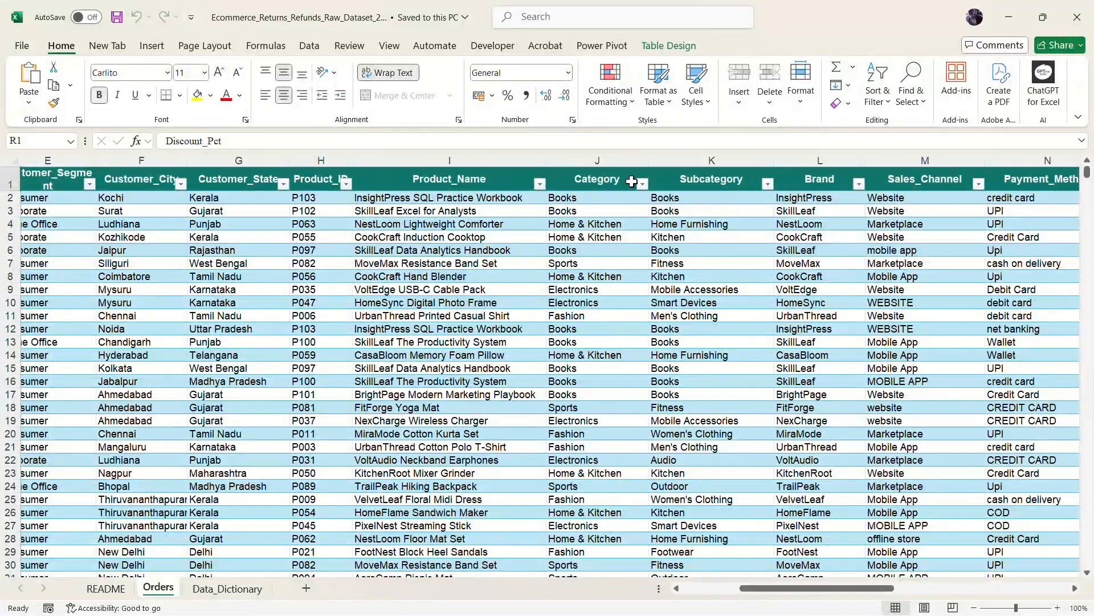
{"action": "scroll", "coordinate": [701, 228], "scroll_direction": "right", "scroll_amount": 4}
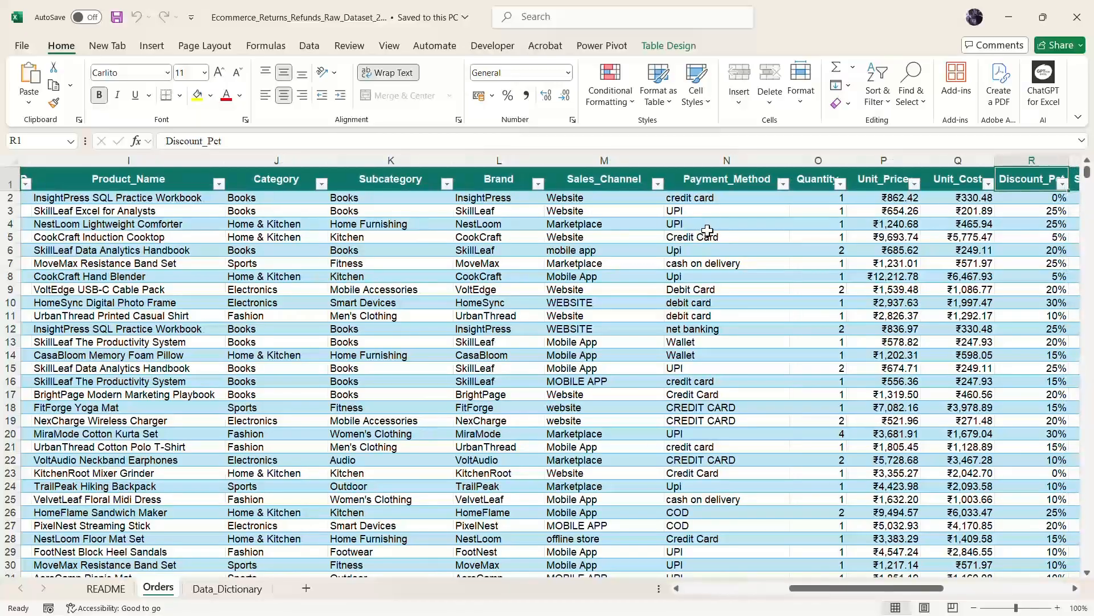
{"action": "left_click", "coordinate": [784, 182]}
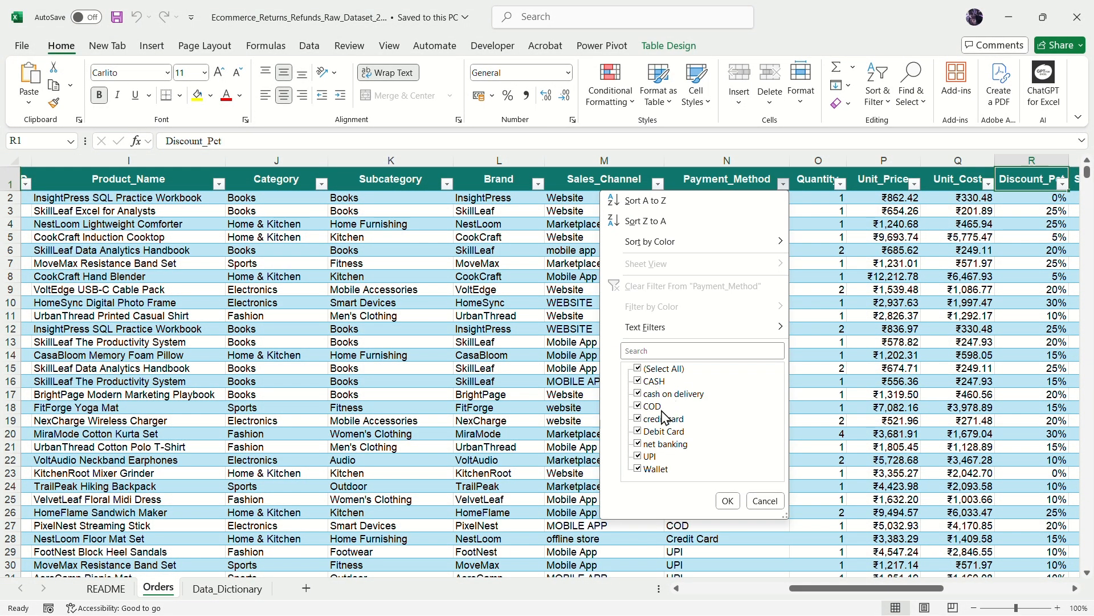
{"action": "left_click", "coordinate": [765, 500]}
Step: Examine the Orders sheet's remaining columns from Unit_Price through Return_Flag and Return_Reason to Product_Rating, and return to Order_Line_ID
{"action": "scroll", "coordinate": [823, 442], "scroll_direction": "right", "scroll_amount": 3}
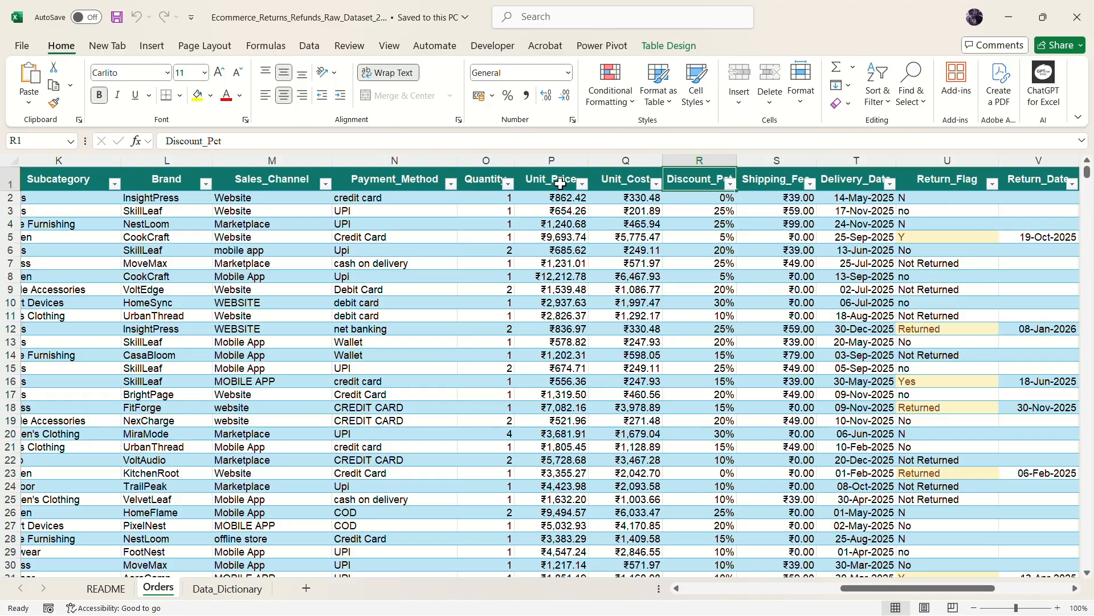
{"action": "scroll", "coordinate": [826, 214], "scroll_direction": "right", "scroll_amount": 2}
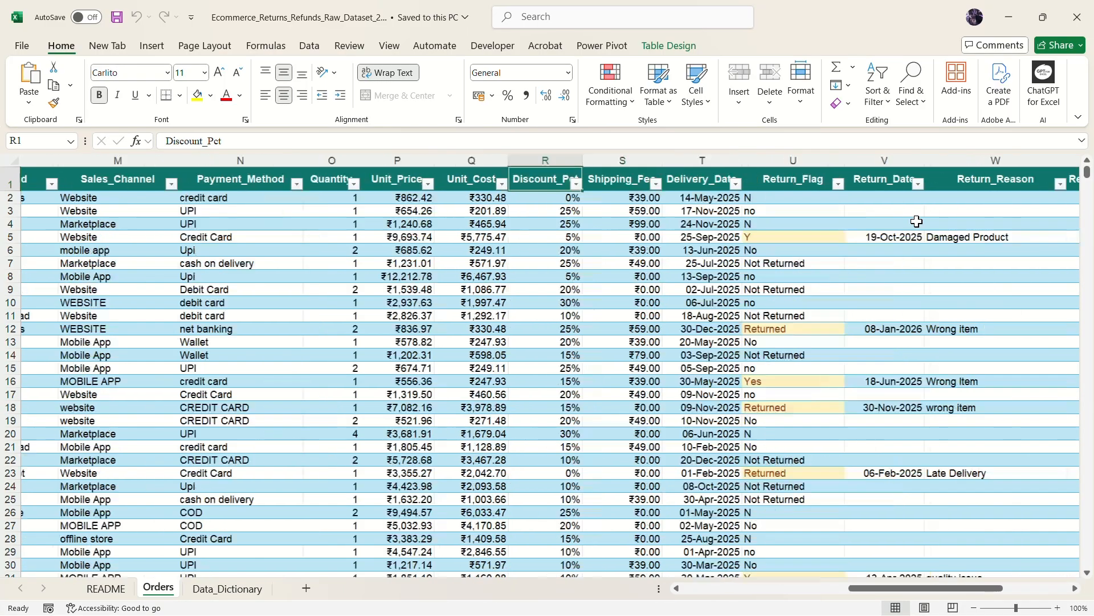
{"action": "scroll", "coordinate": [989, 235], "scroll_direction": "right", "scroll_amount": 1}
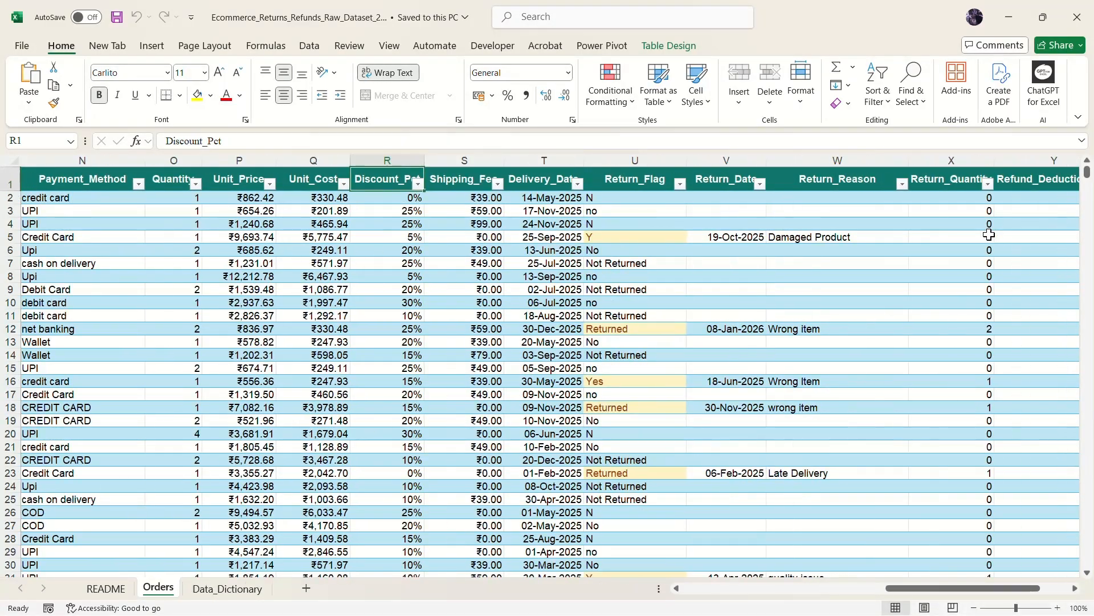
{"action": "scroll", "coordinate": [976, 231], "scroll_direction": "right", "scroll_amount": 2}
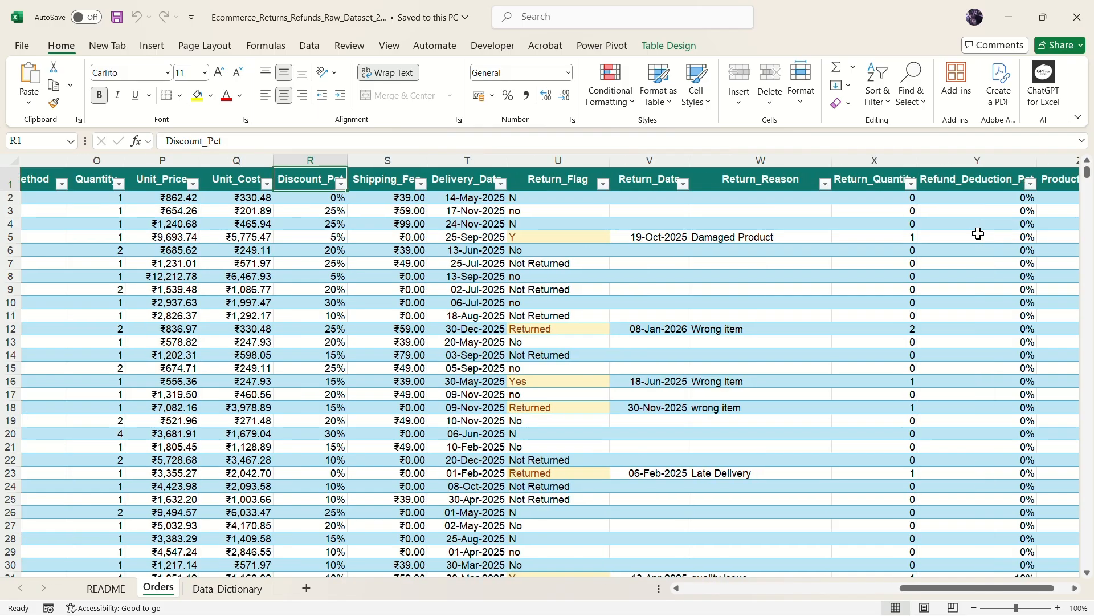
{"action": "scroll", "coordinate": [712, 329], "scroll_direction": "left", "scroll_amount": 1}
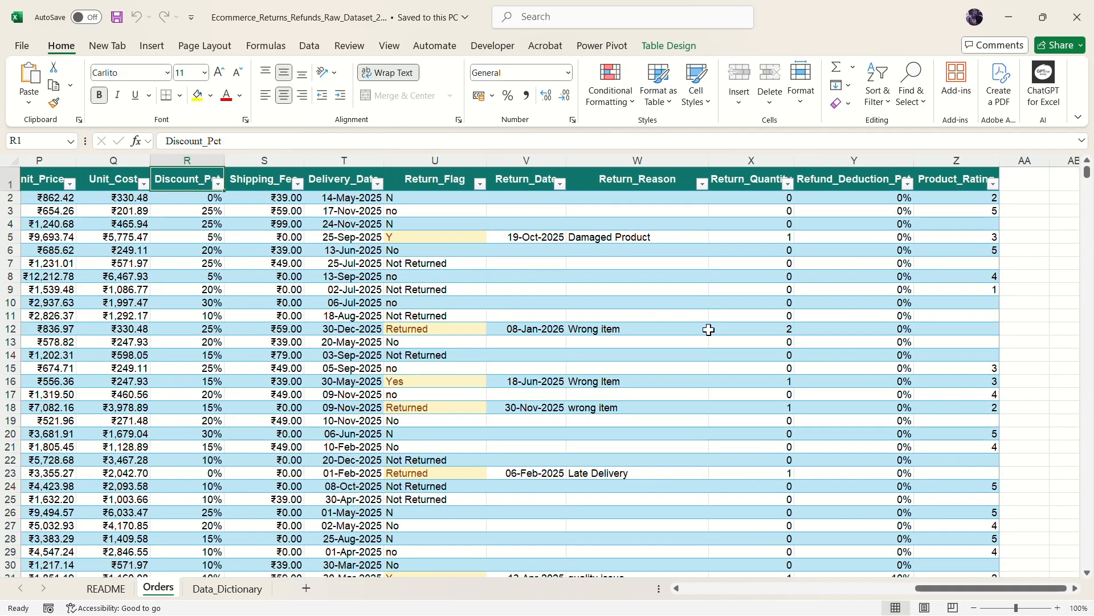
{"action": "scroll", "coordinate": [708, 329], "scroll_direction": "left", "scroll_amount": 15}
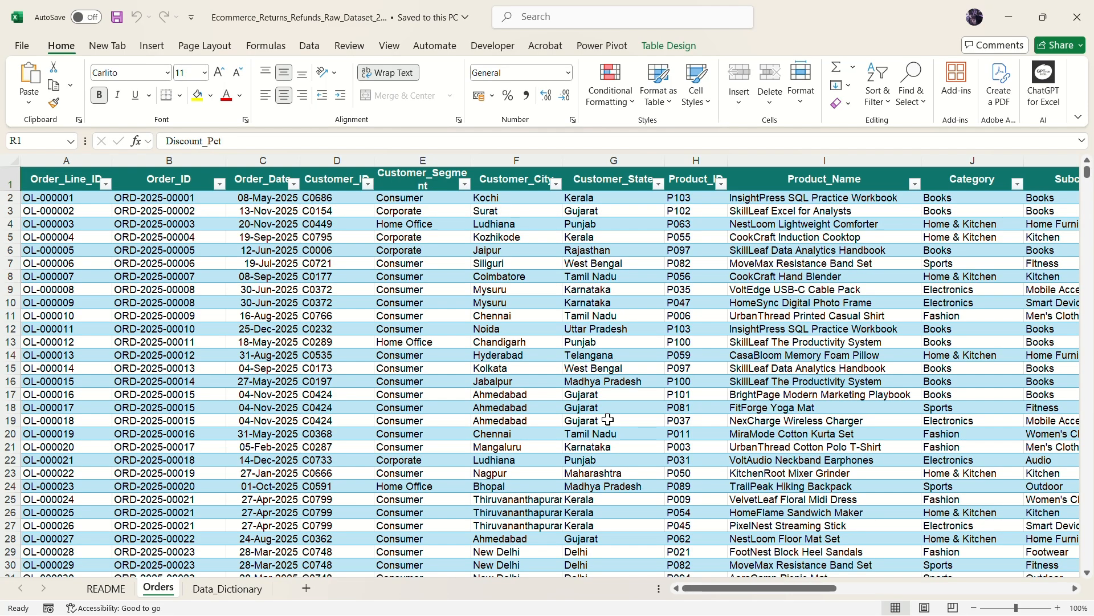
Step: Switch to the Power BI returns dashboard and examine the table relationships in the model view with the side panes collapsed
{"action": "key", "text": "super+Tab"}
{"action": "left_click", "coordinate": [807, 76]}
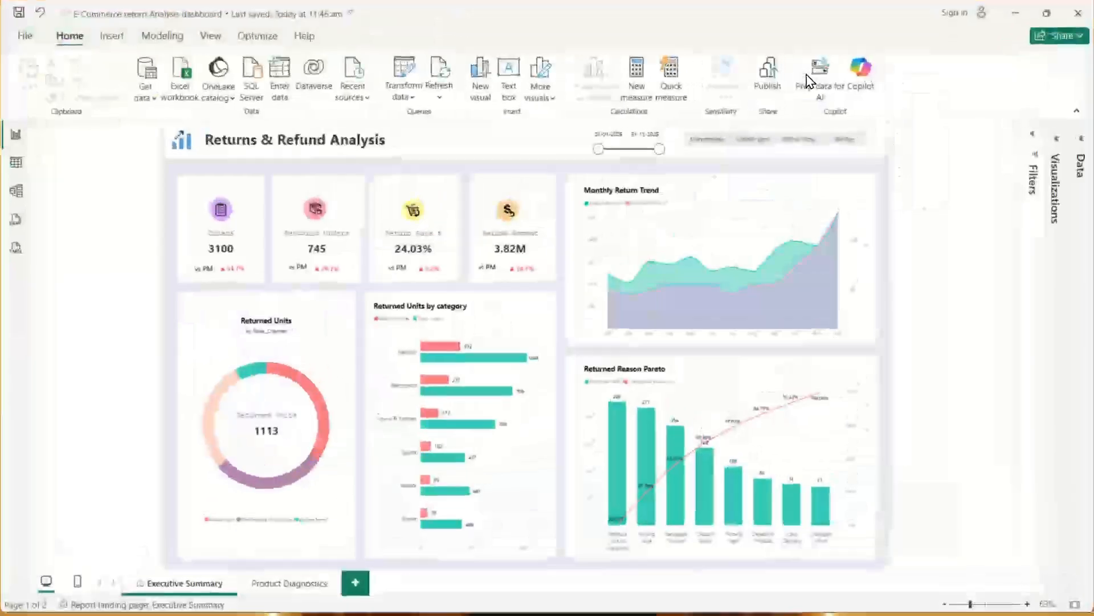
{"action": "left_click", "coordinate": [14, 191]}
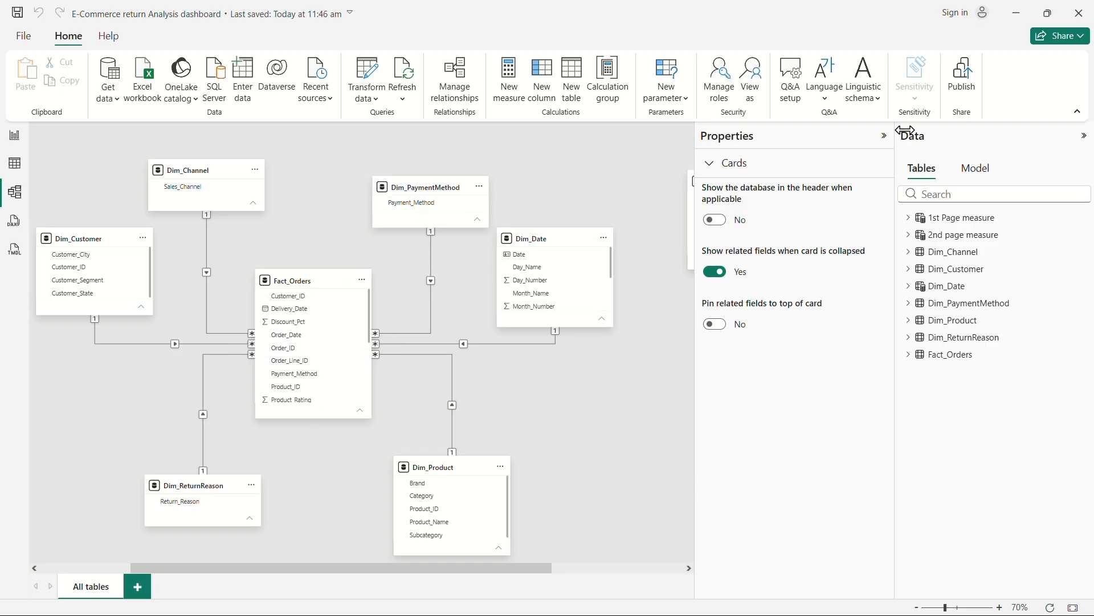
{"action": "left_click", "coordinate": [883, 139]}
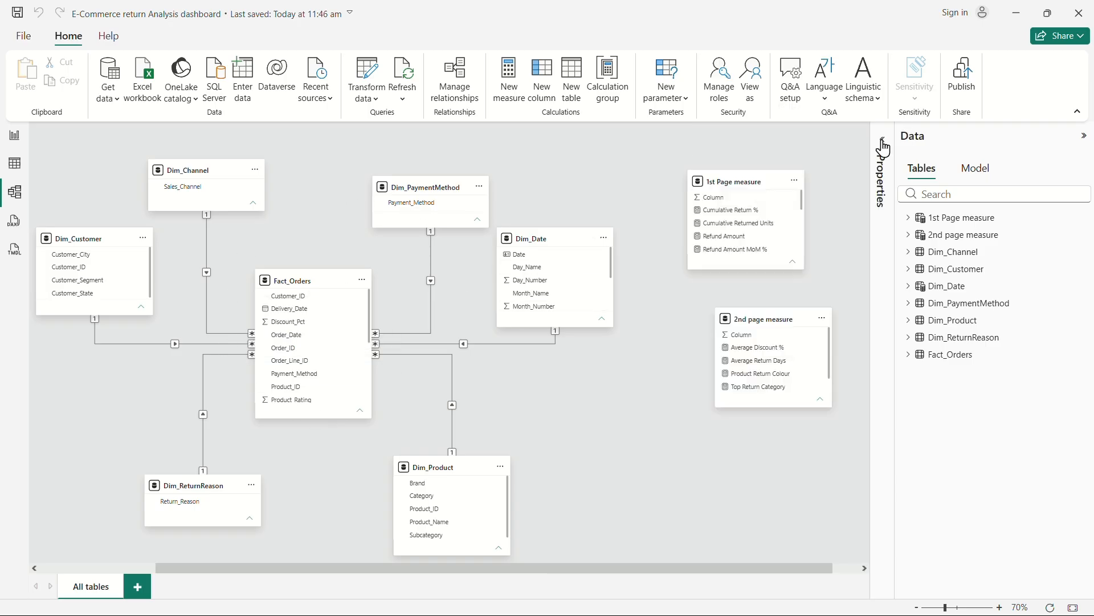
{"action": "left_click", "coordinate": [1084, 136]}
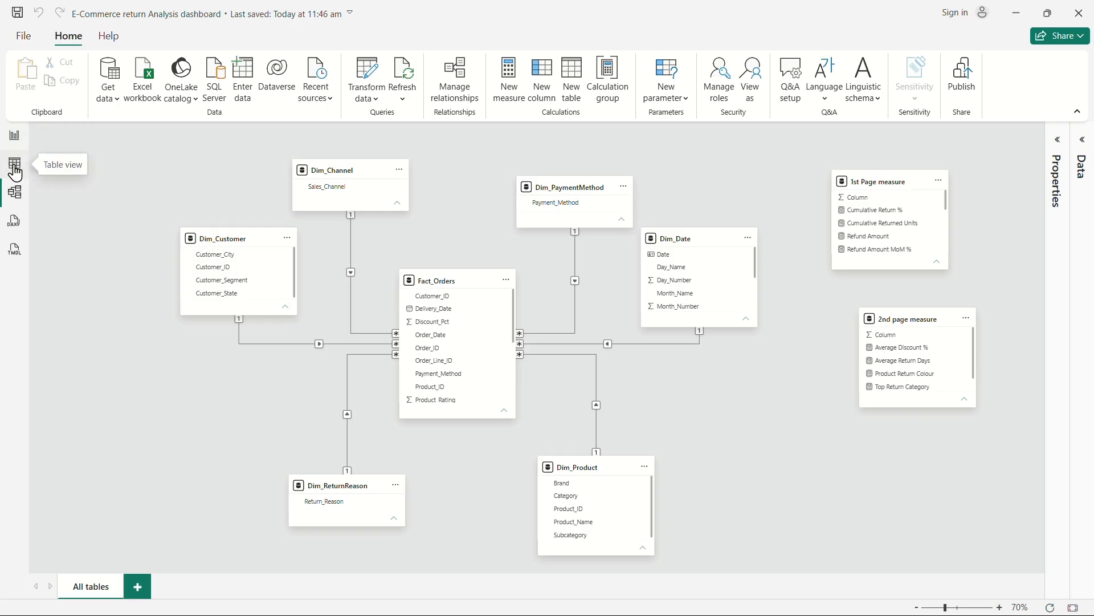
Step: Return to the report view and inspect the DAX formula of the Top Return Reason measure in the 2nd page measure table's Kpis folder
{"action": "left_click", "coordinate": [14, 135]}
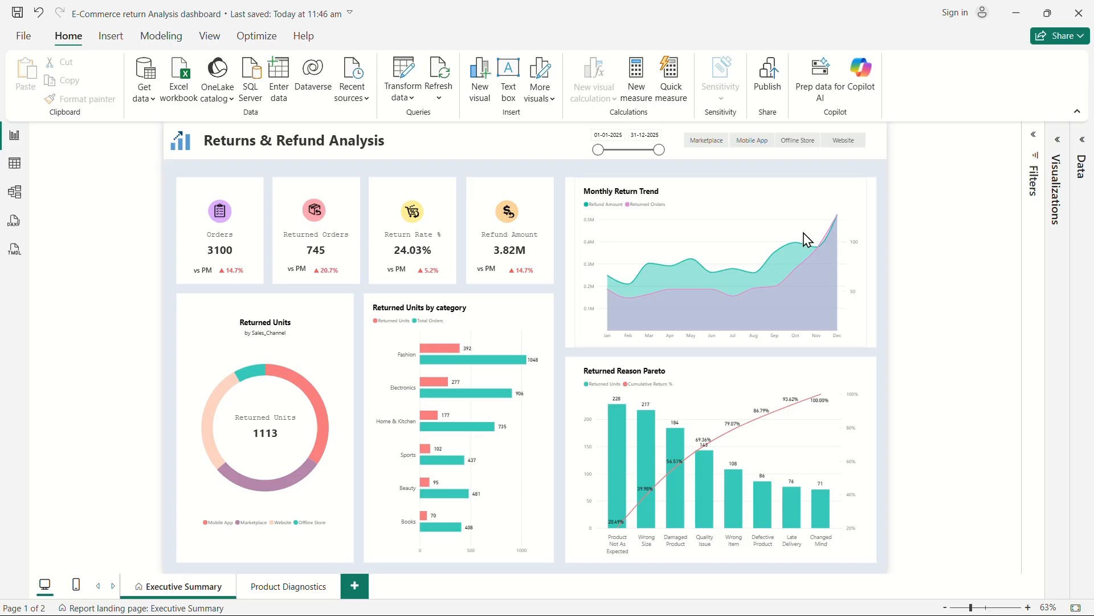
{"action": "left_click", "coordinate": [509, 244]}
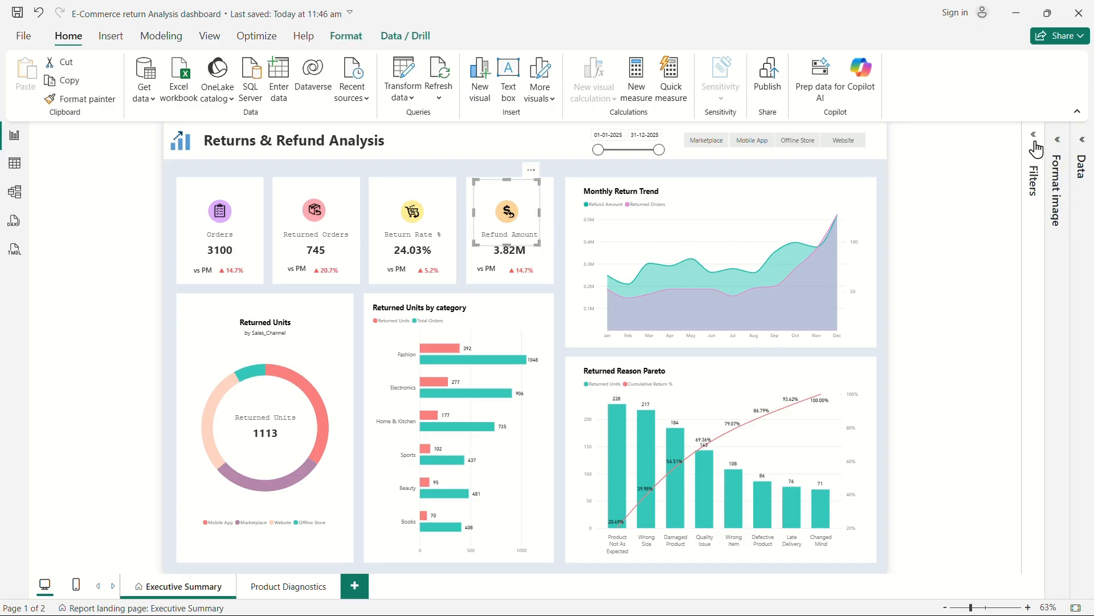
{"action": "left_click", "coordinate": [1081, 149]}
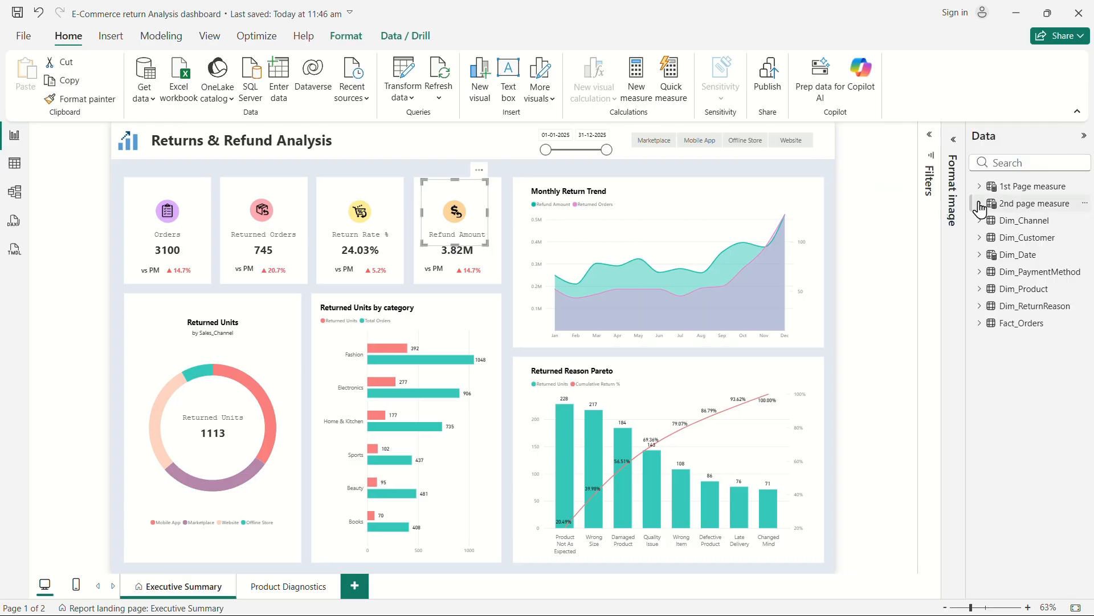
{"action": "left_click", "coordinate": [985, 210]}
{"action": "left_click", "coordinate": [989, 237]}
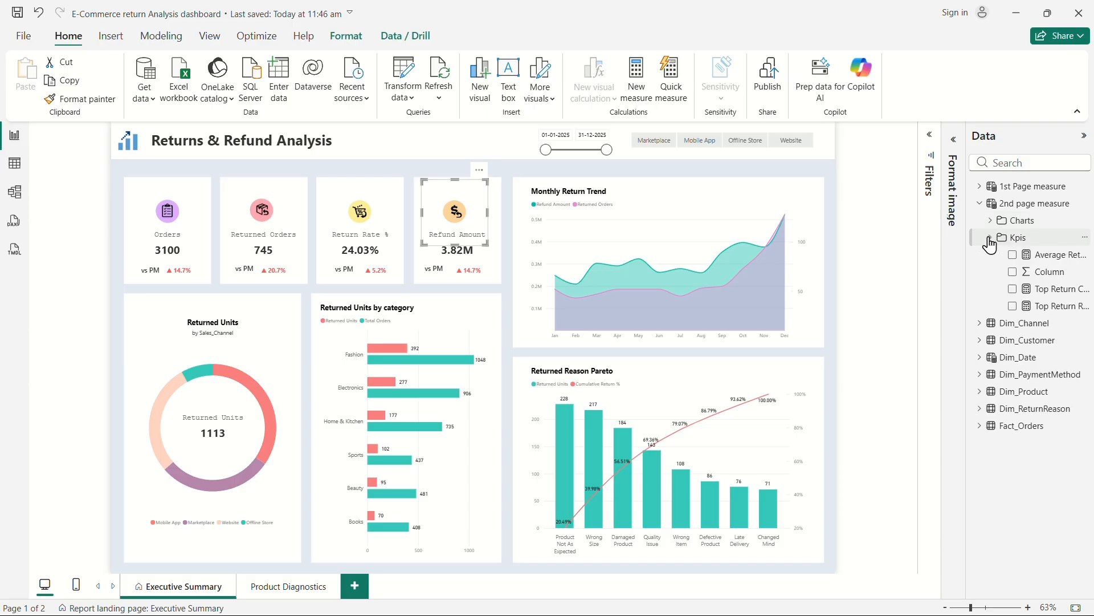
{"action": "left_click", "coordinate": [1049, 311]}
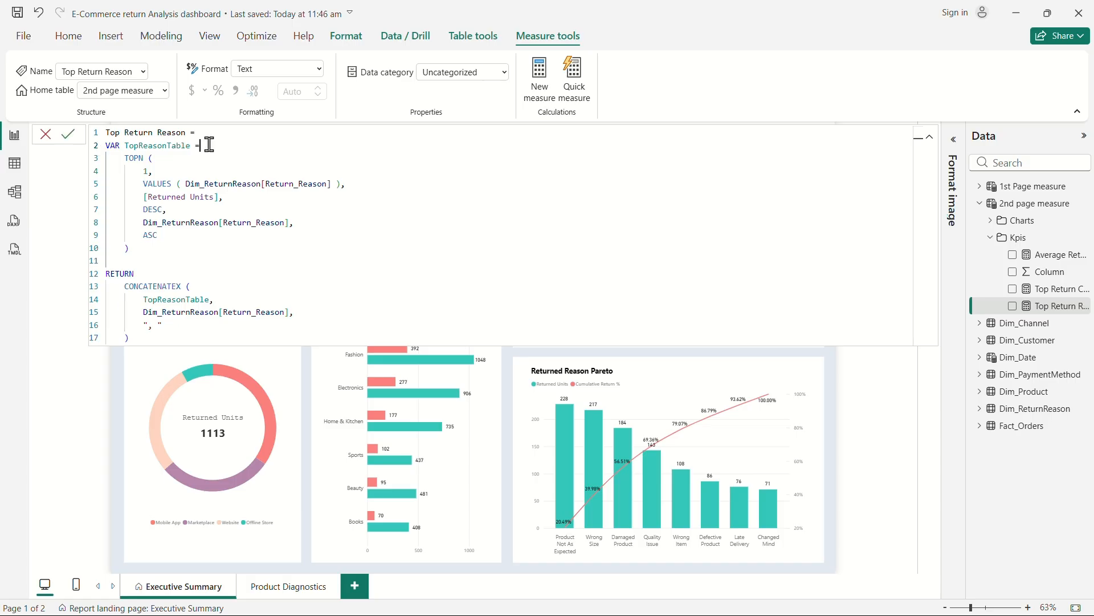
{"action": "left_click_drag", "start_coordinate": [209, 145], "coordinate": [86, 146]}
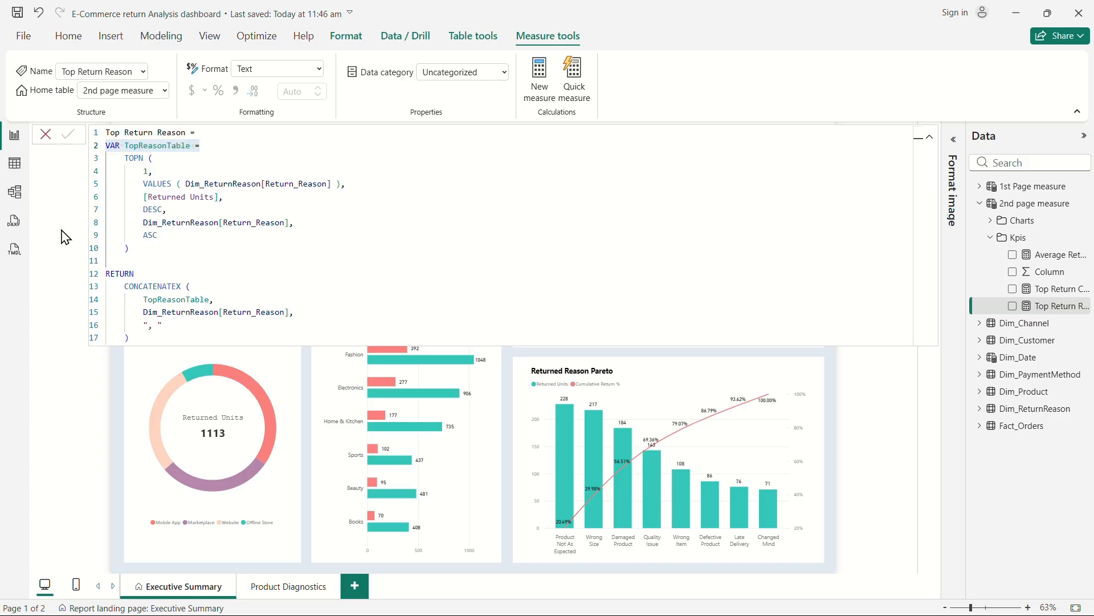
{"action": "left_click", "coordinate": [115, 434]}
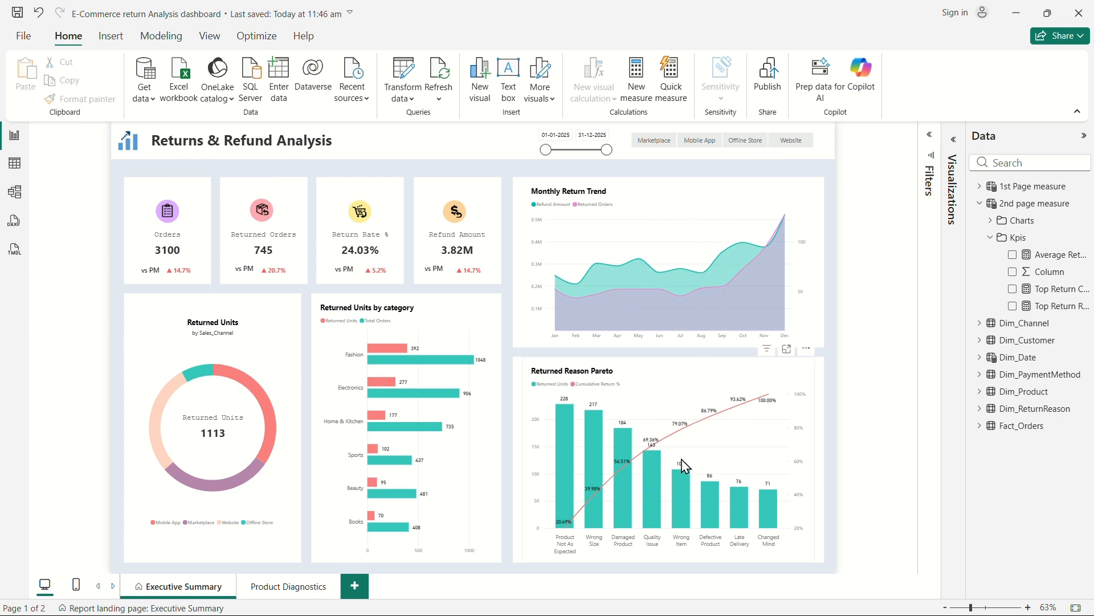
Step: Review the Product Diagnostics page's product table and scatter chart, then return to the Executive Summary page with the data pane collapsed
{"action": "left_click", "coordinate": [296, 595]}
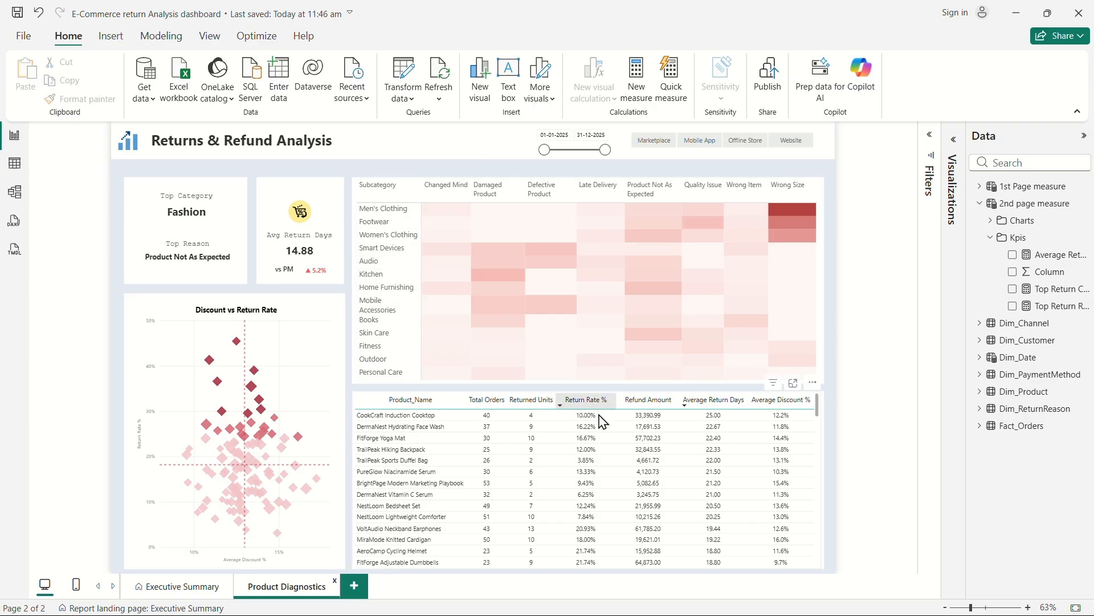
{"action": "scroll", "coordinate": [716, 476], "scroll_direction": "down", "scroll_amount": 1}
{"action": "scroll", "coordinate": [717, 474], "scroll_direction": "up", "scroll_amount": 1}
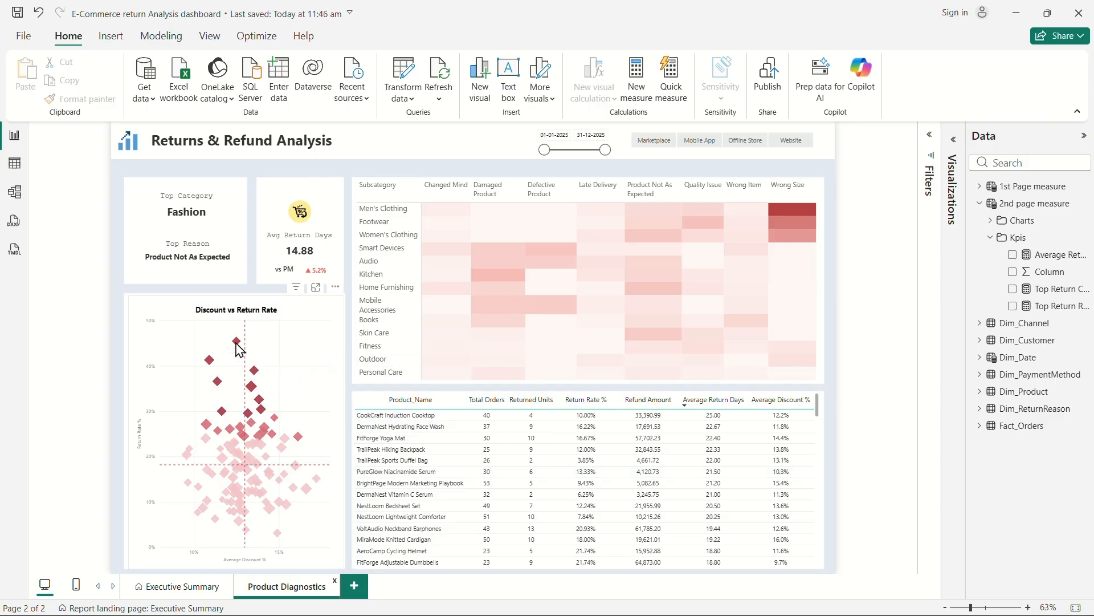
{"action": "left_click", "coordinate": [159, 587]}
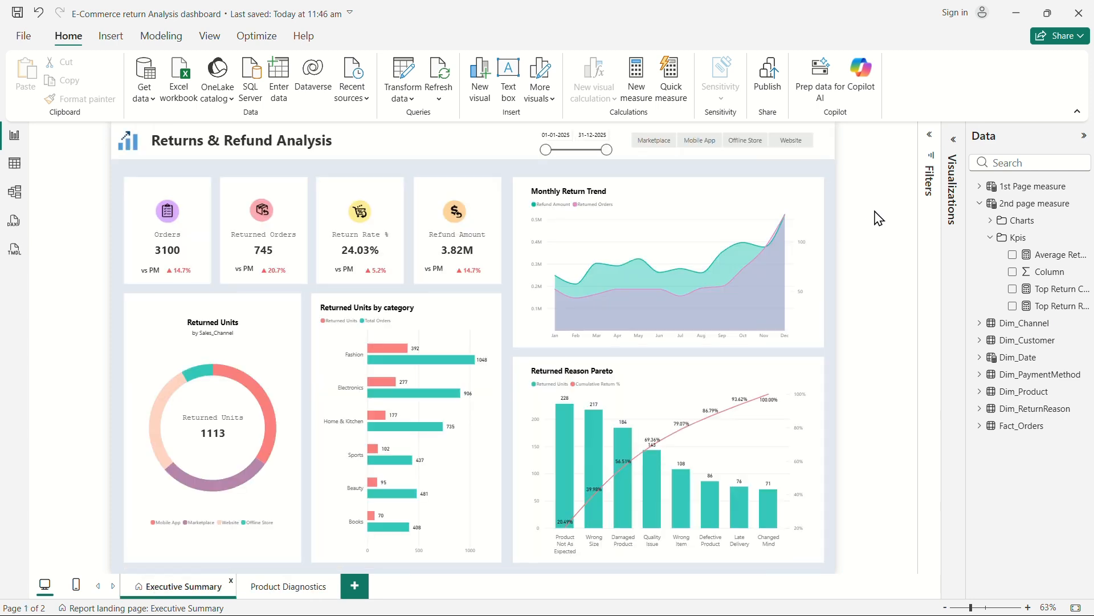
{"action": "left_click", "coordinate": [1079, 138]}
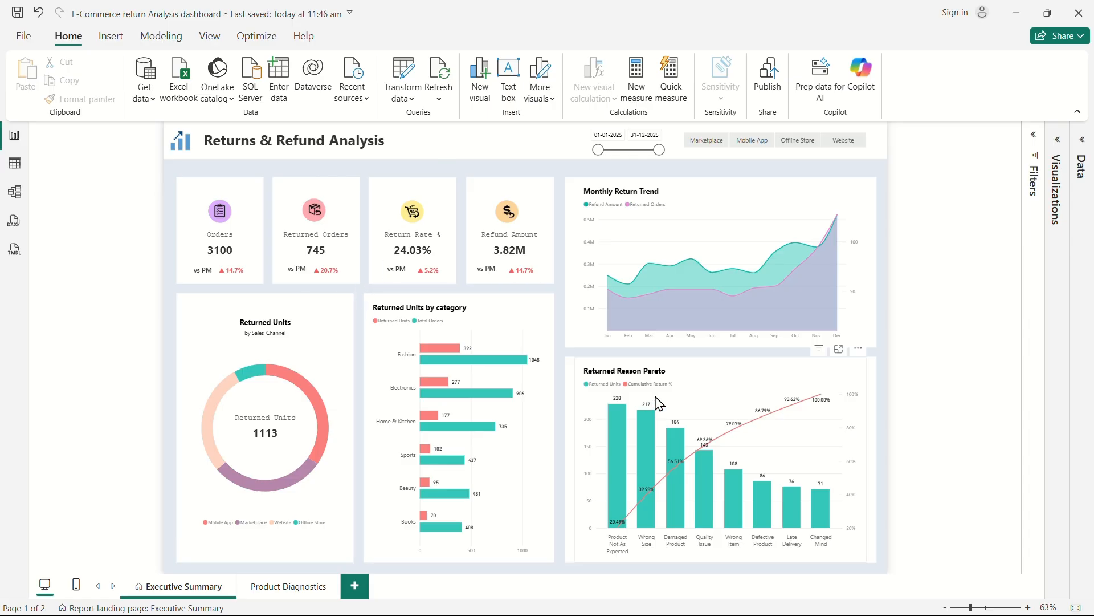
Step: Switch to the Return_Refund_Analysis_Presentation in PowerPoint and show the Client Problem slide
{"action": "key", "text": "super+Tab"}
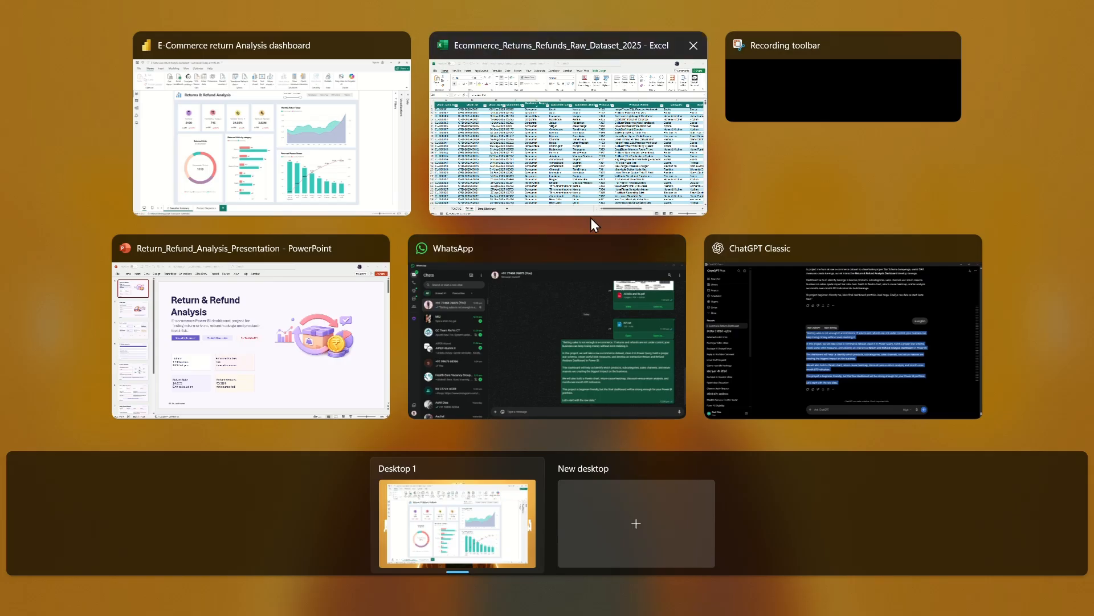
{"action": "left_click", "coordinate": [268, 354]}
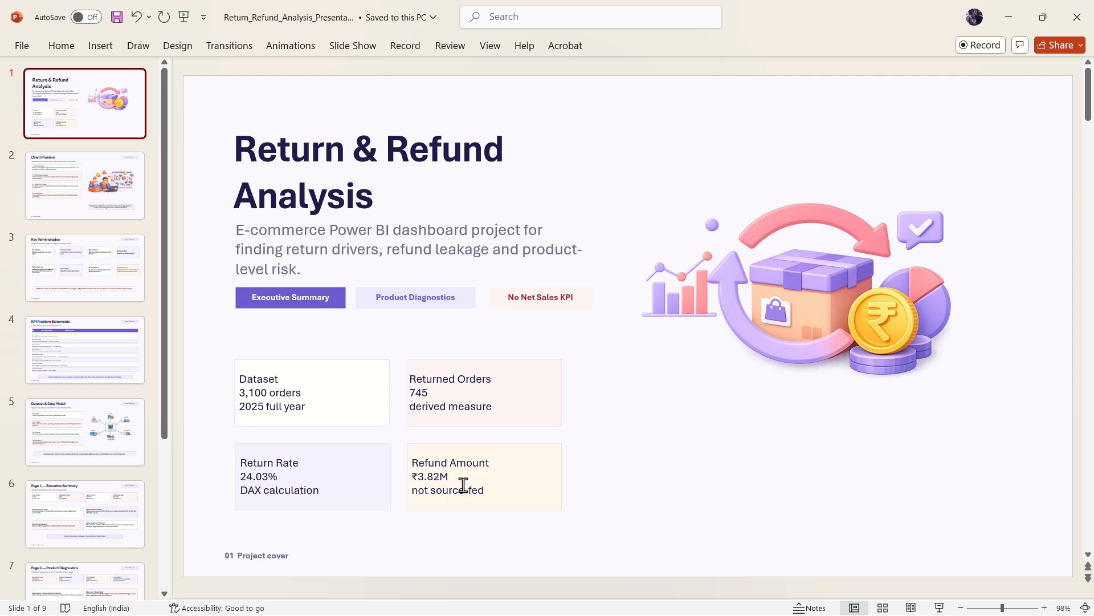
{"action": "left_click", "coordinate": [48, 186]}
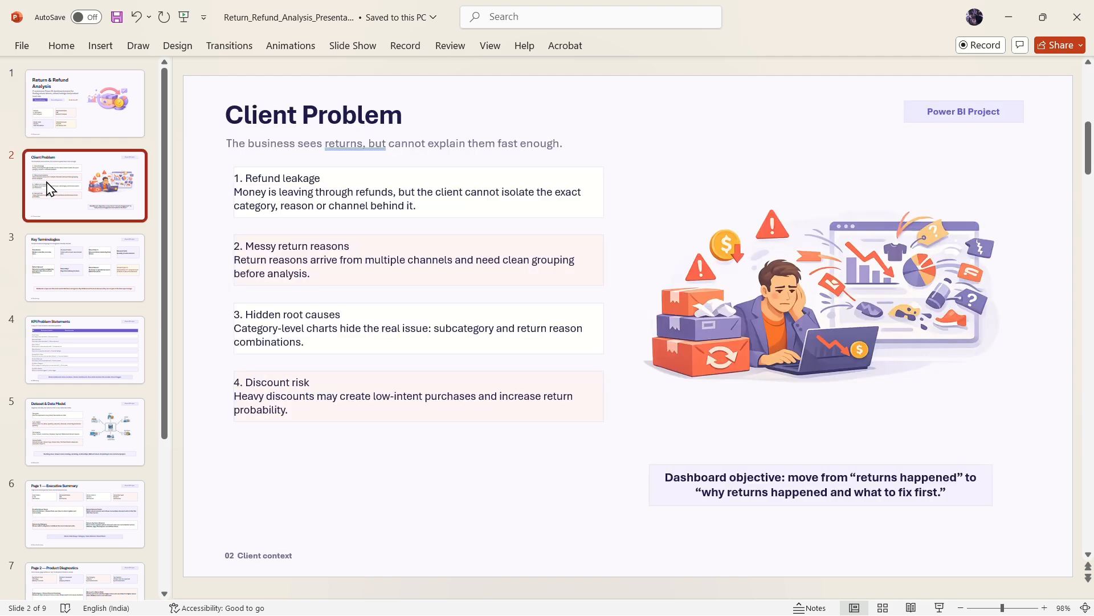
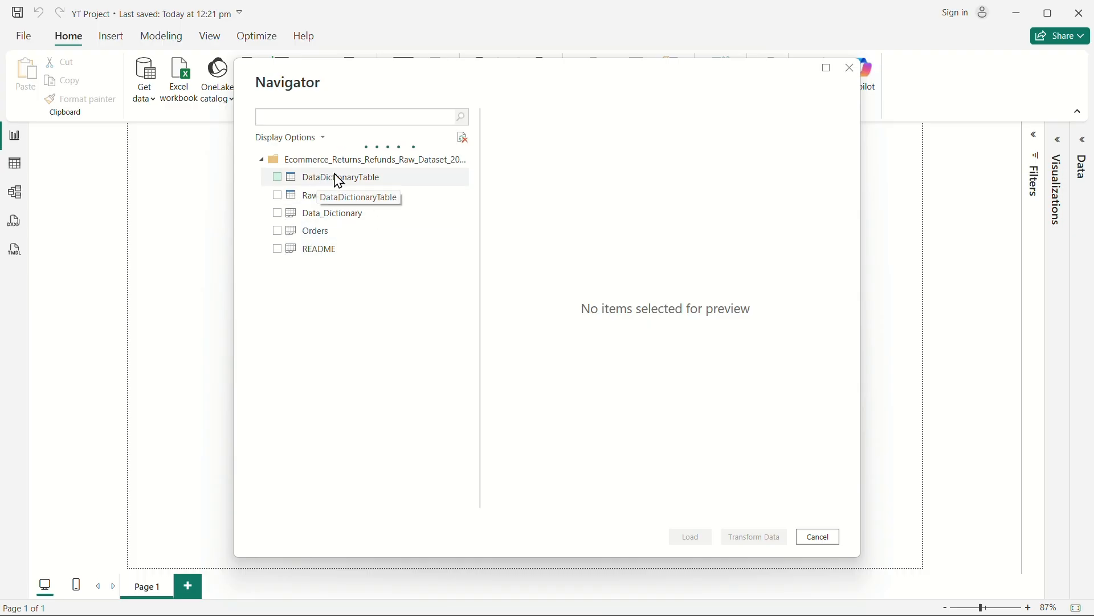
Step: Select the Orders sheet of the returns and refunds raw dataset and open it in Power Query for transformation
{"action": "left_click", "coordinate": [279, 231]}
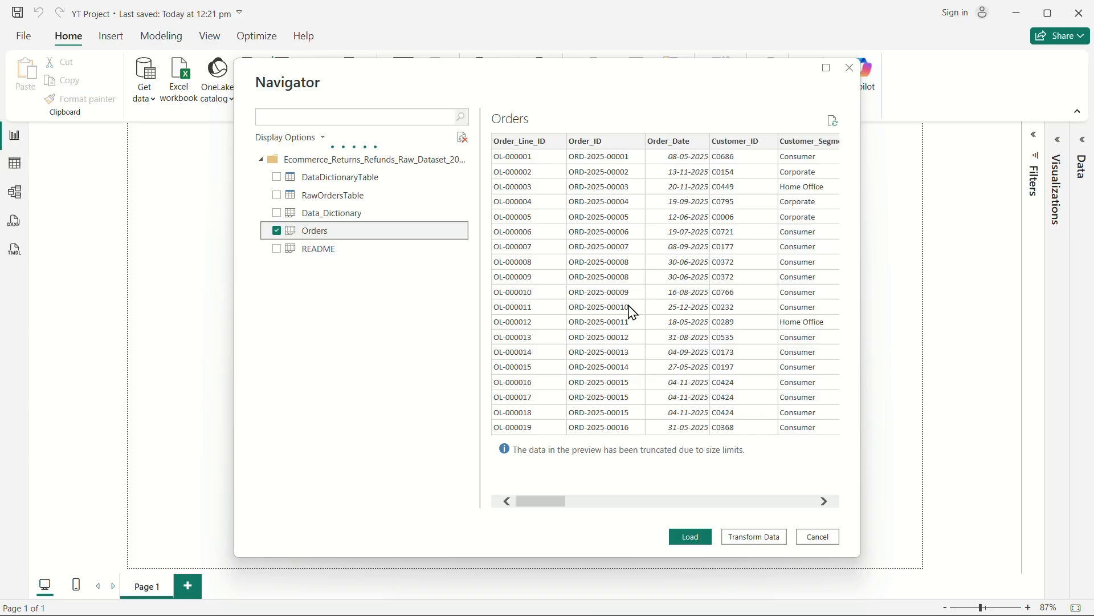
{"action": "scroll", "coordinate": [662, 300], "scroll_direction": "right", "scroll_amount": 10}
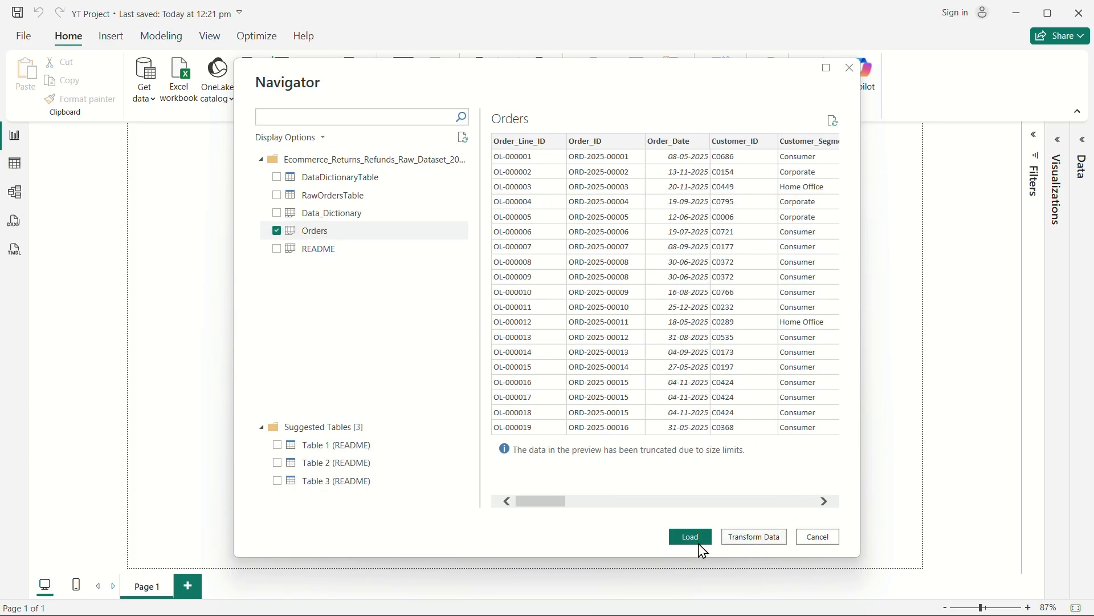
{"action": "left_click", "coordinate": [748, 540]}
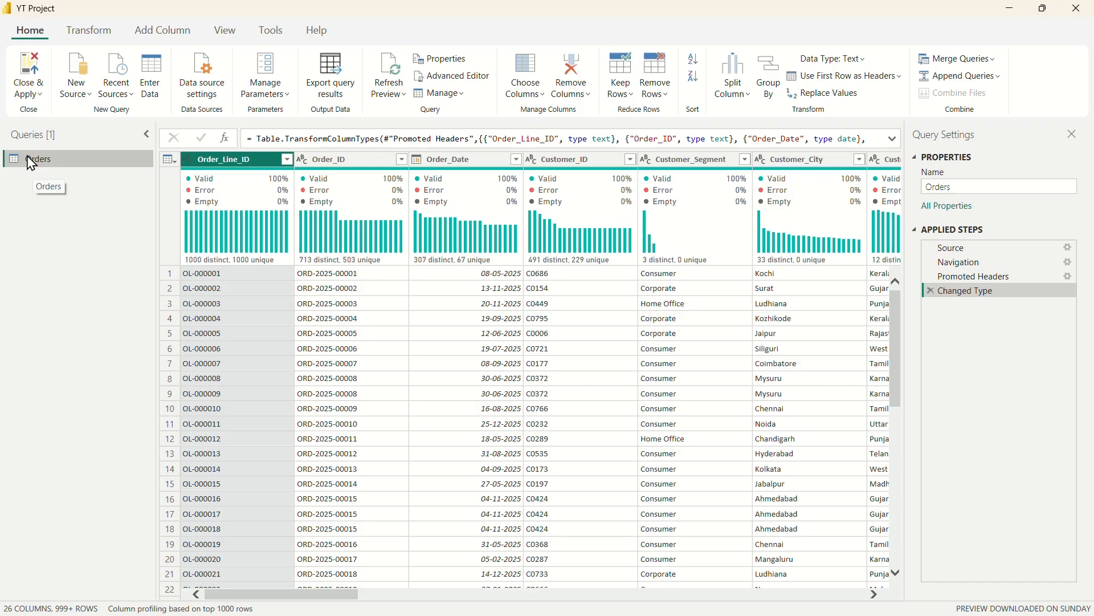
Step: Look over the Orders query's options and browse the Order_Line_ID column's values without applying a filter
{"action": "right_click", "coordinate": [43, 168]}
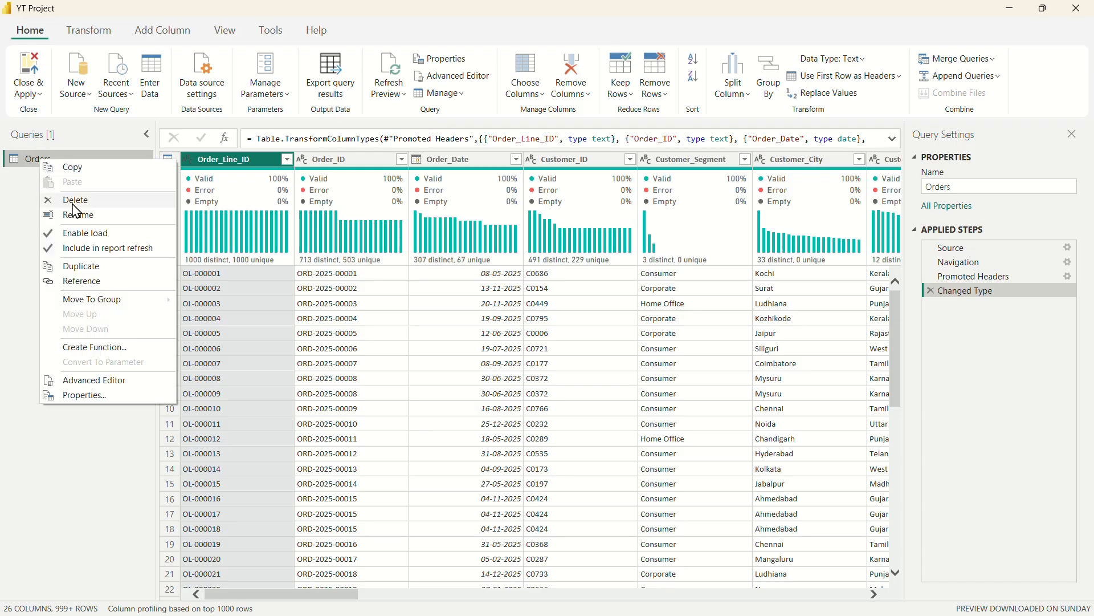
{"action": "left_click", "coordinate": [19, 217]}
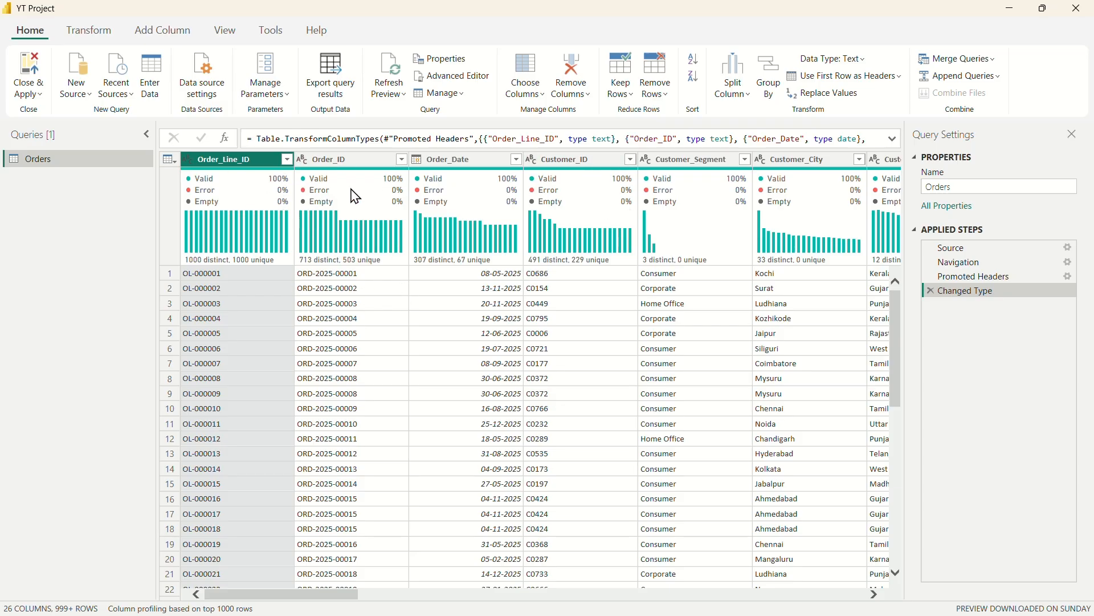
{"action": "left_click", "coordinate": [288, 160]}
{"action": "scroll", "coordinate": [268, 416], "scroll_direction": "down", "scroll_amount": 2}
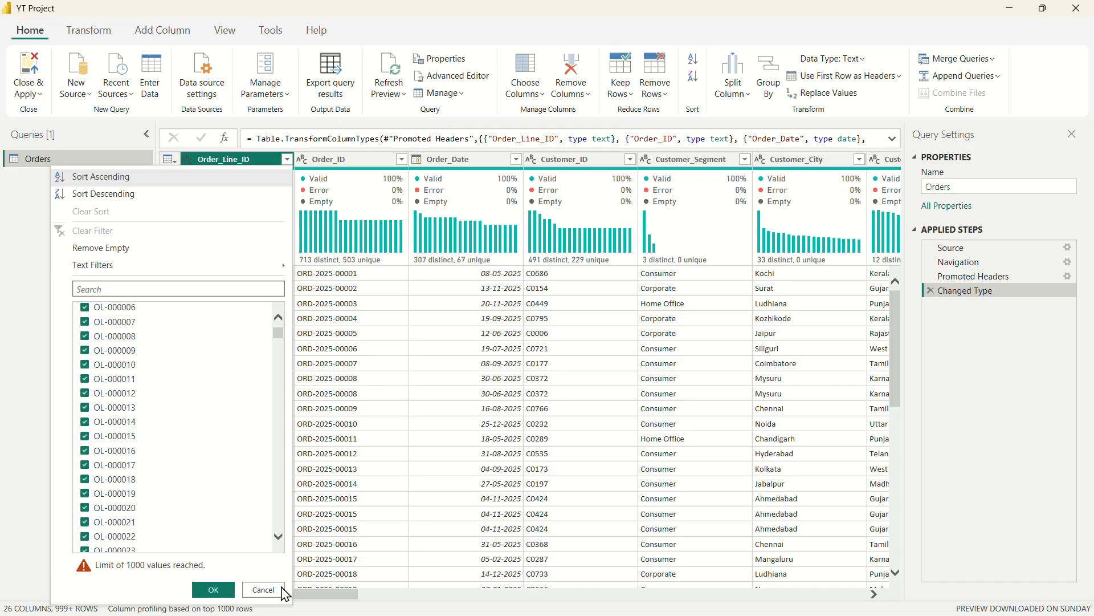
{"action": "left_click", "coordinate": [285, 587]}
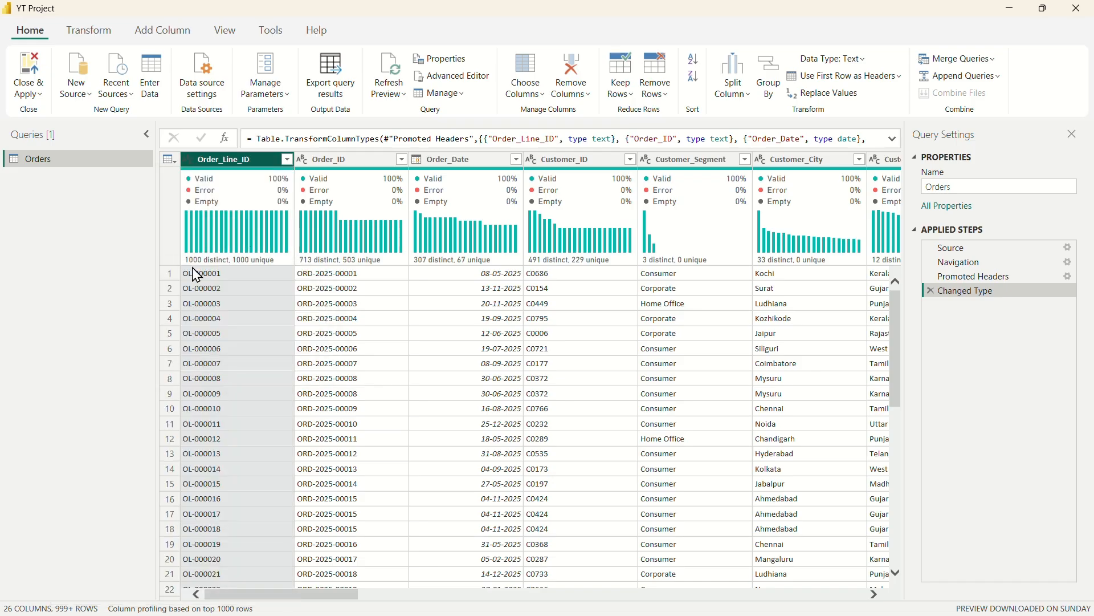
Step: Check the Order_ID column and the list of dates in the Order_Date column
{"action": "mouse_move", "coordinate": [256, 271]}
{"action": "left_click", "coordinate": [341, 165]}
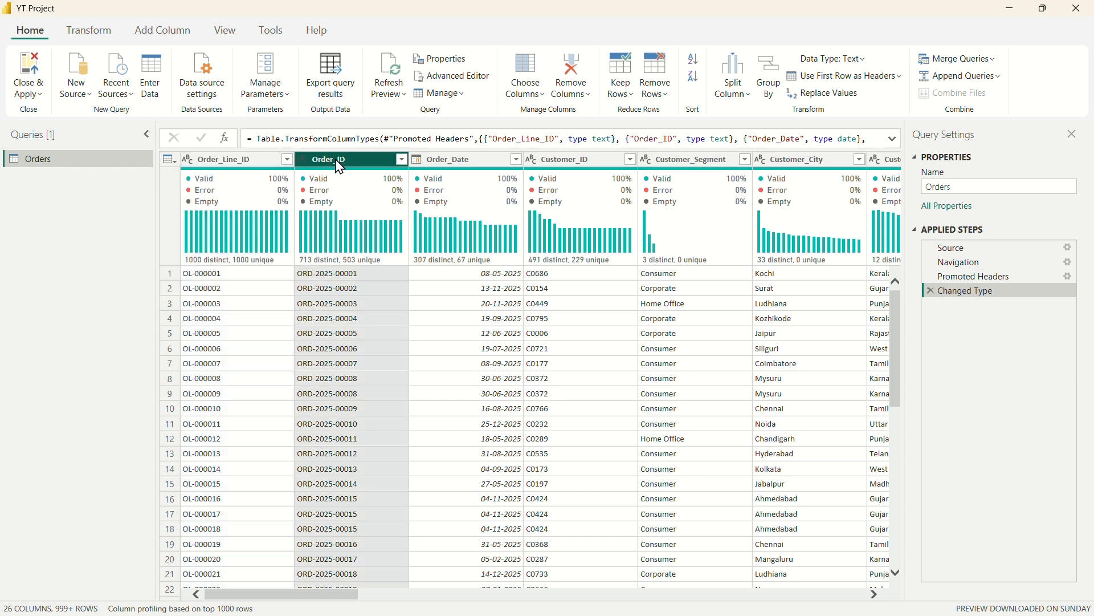
{"action": "left_click", "coordinate": [442, 162]}
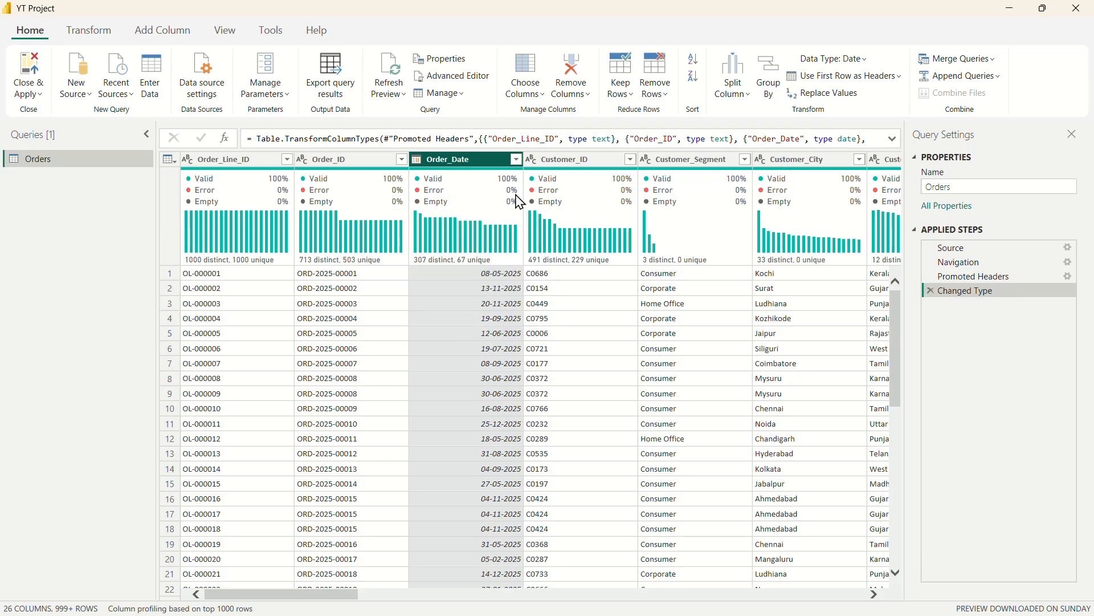
{"action": "left_click", "coordinate": [517, 161]}
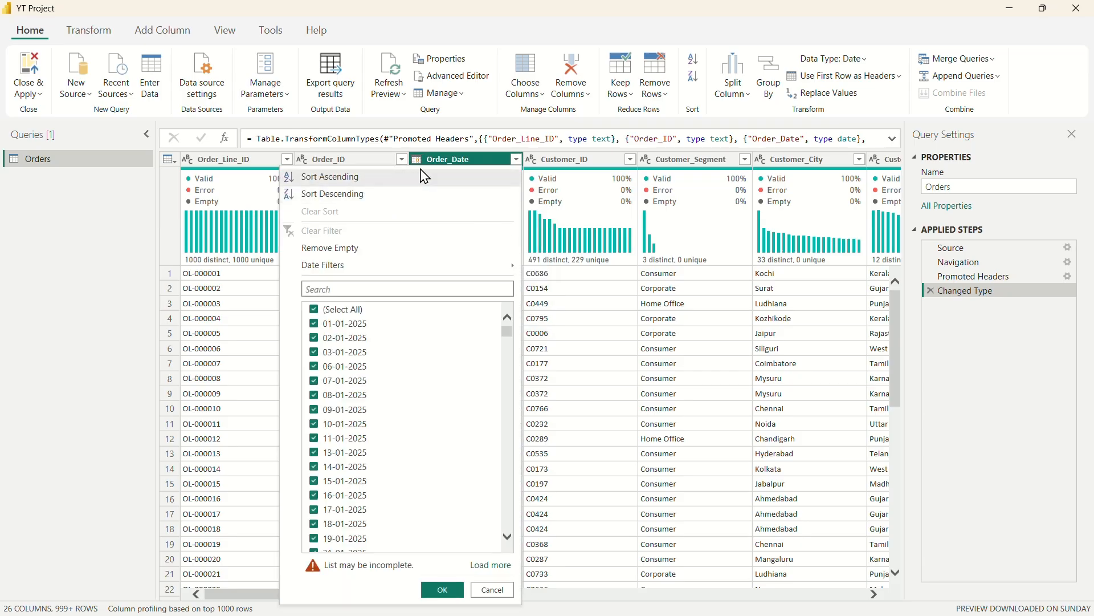
{"action": "left_click", "coordinate": [561, 175]}
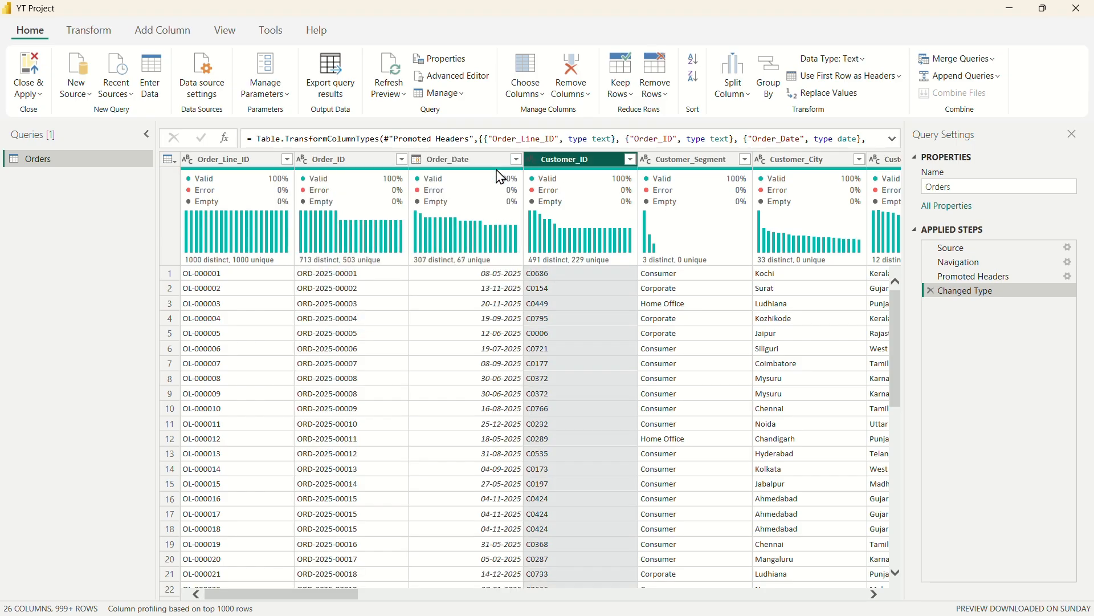
Step: Check which data type is assigned to the Order_Date column, leaving it as it is
{"action": "left_click", "coordinate": [456, 165]}
{"action": "right_click", "coordinate": [456, 165]}
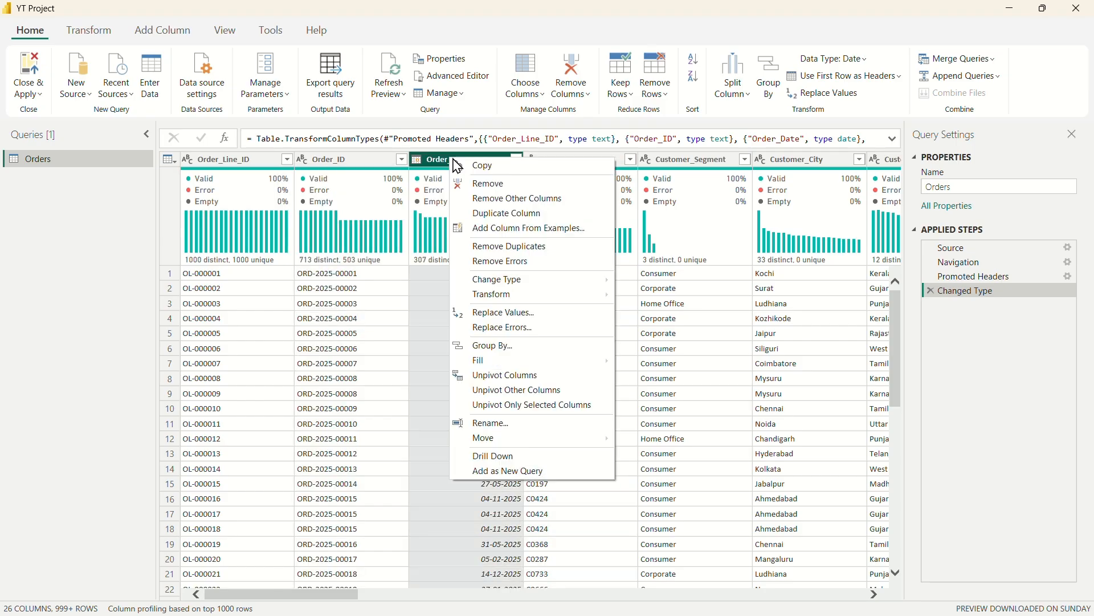
{"action": "mouse_move", "coordinate": [530, 283]}
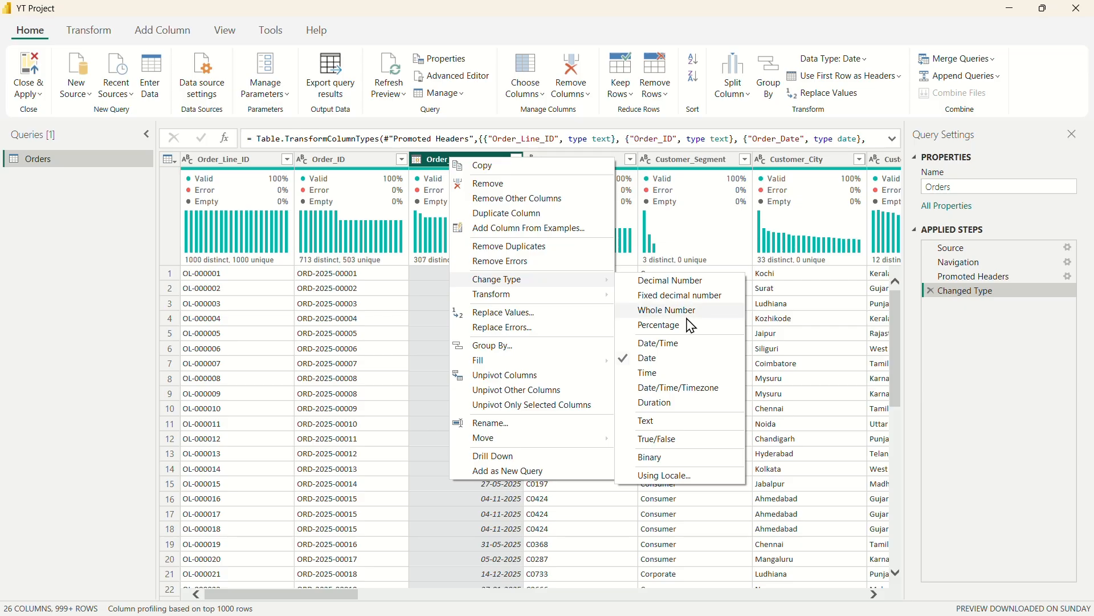
{"action": "left_click", "coordinate": [664, 170]}
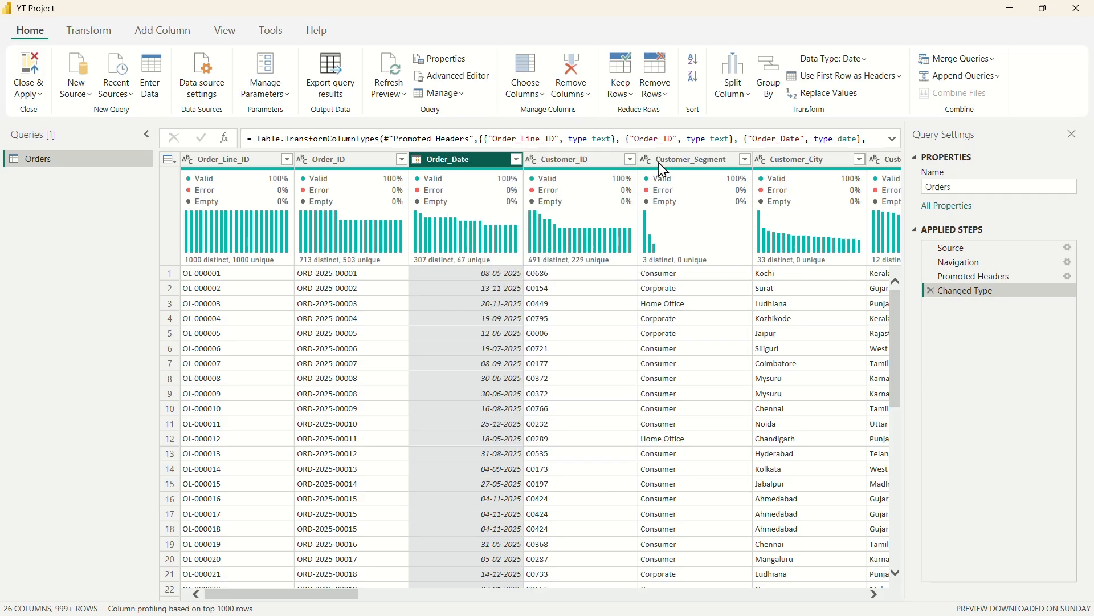
{"action": "left_click", "coordinate": [664, 170]}
Step: Review the Customer_ID column and the fully loaded list of Customer_Segment values without filtering
{"action": "left_click", "coordinate": [558, 165]}
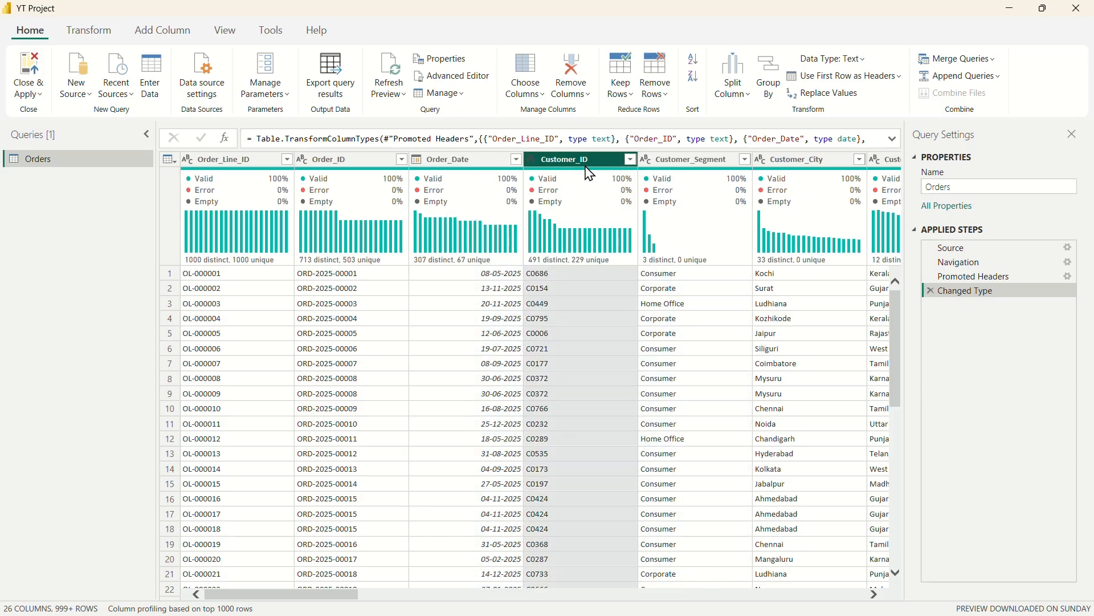
{"action": "left_click", "coordinate": [688, 165]}
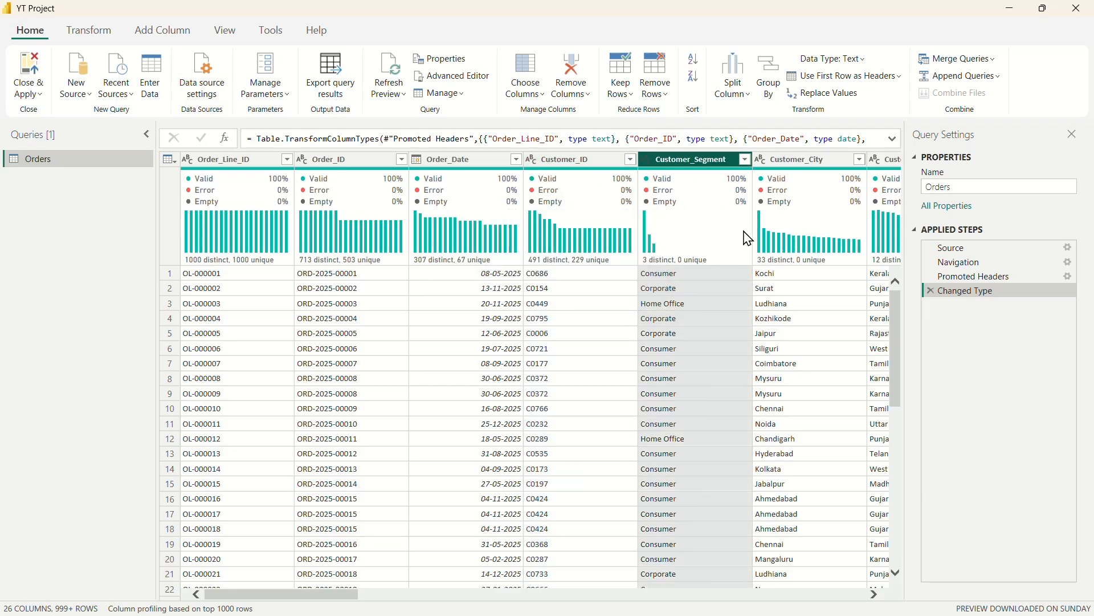
{"action": "scroll", "coordinate": [741, 274], "scroll_direction": "right", "scroll_amount": 4}
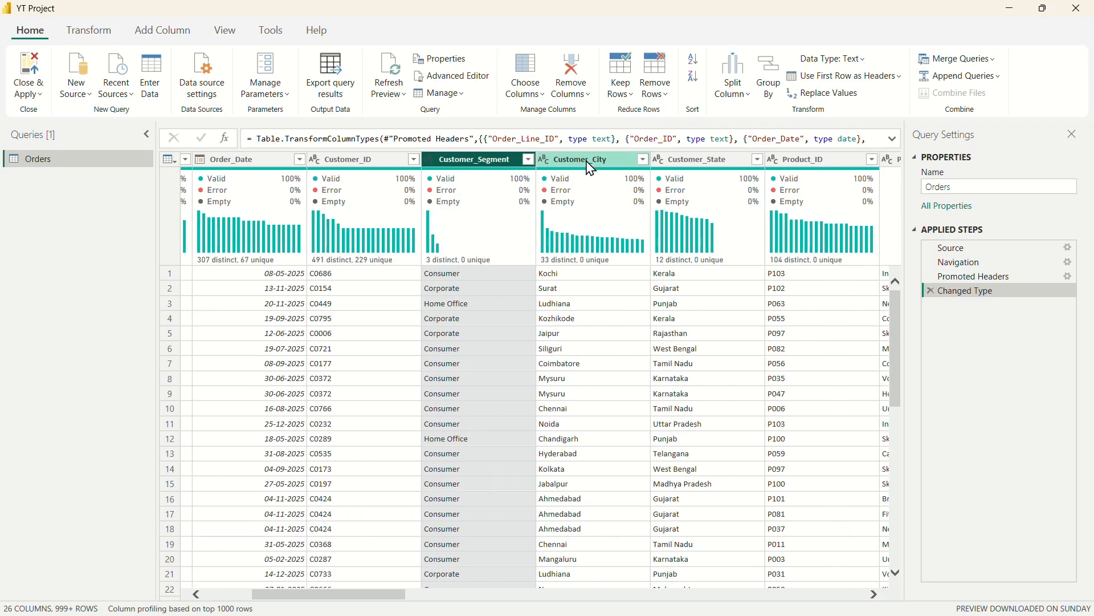
{"action": "left_click", "coordinate": [594, 168]}
{"action": "left_click", "coordinate": [523, 159]}
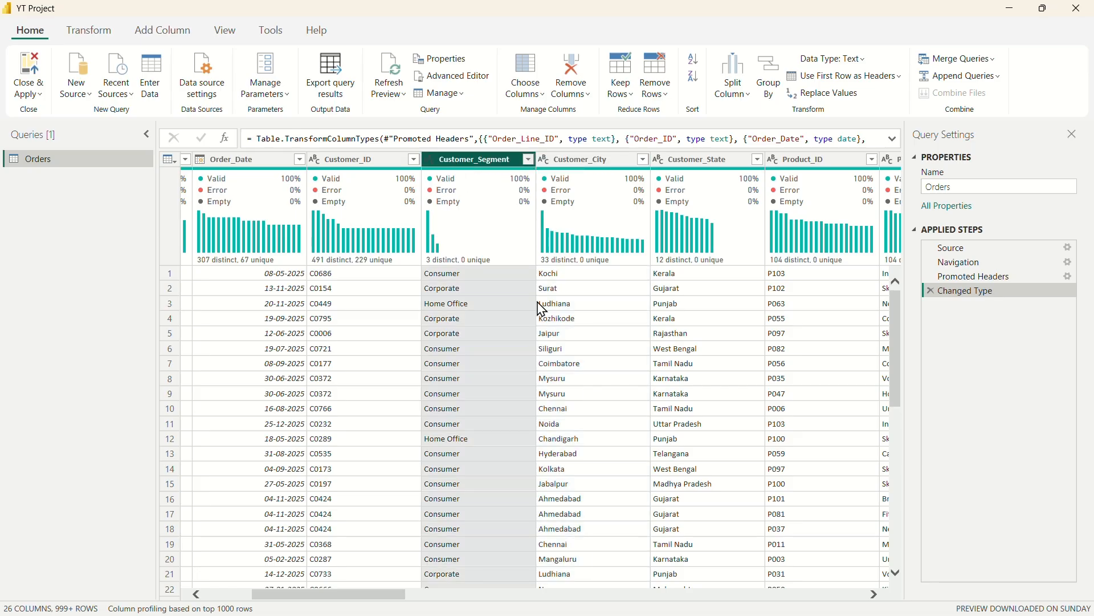
{"action": "left_click", "coordinate": [529, 160]}
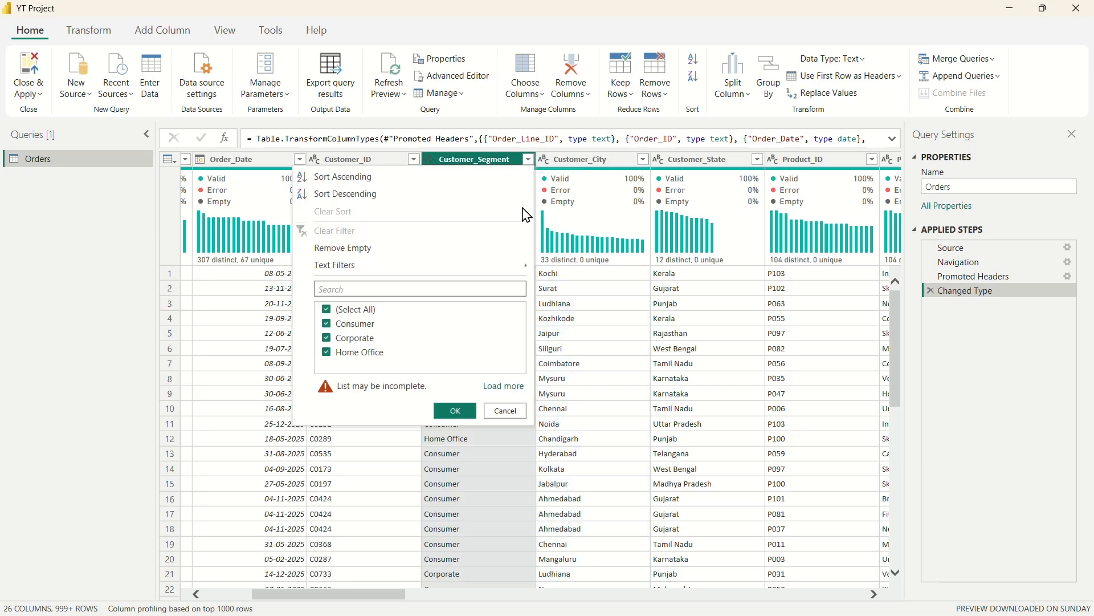
{"action": "left_click", "coordinate": [505, 386]}
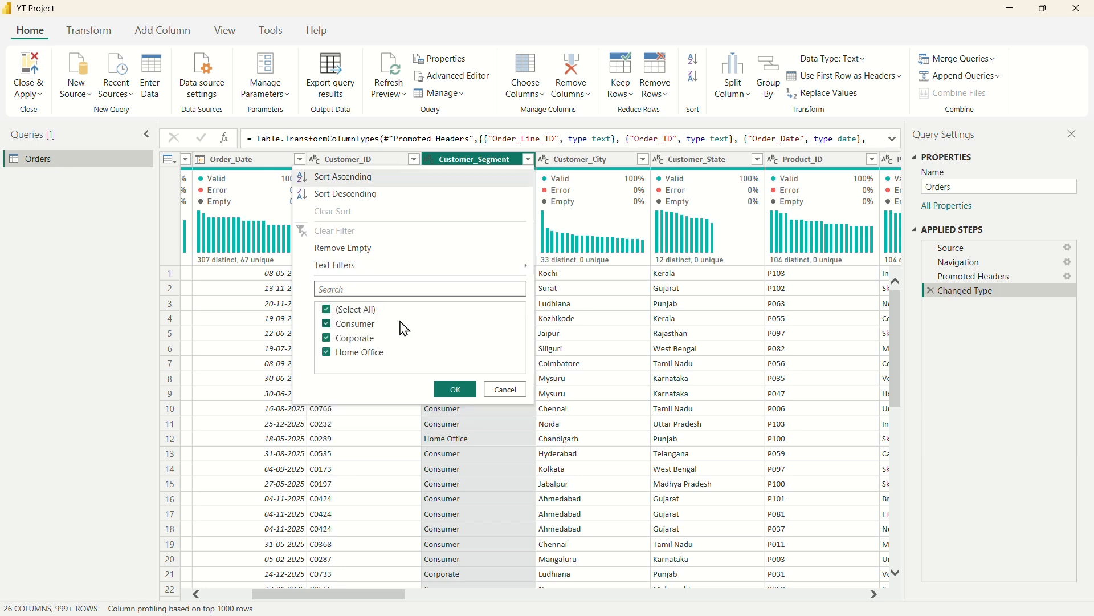
{"action": "left_click", "coordinate": [522, 394]}
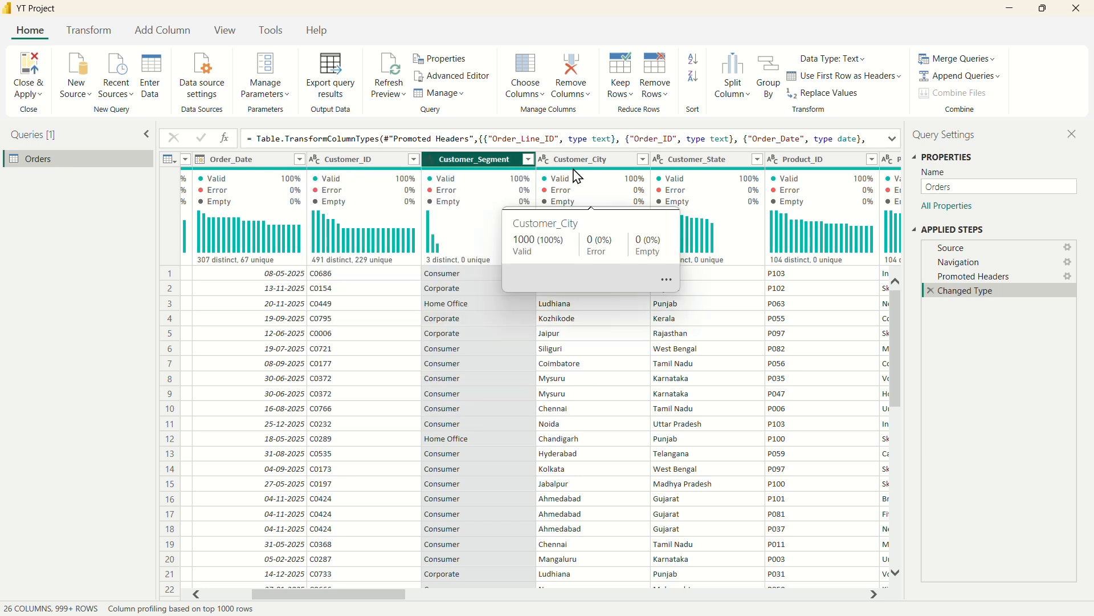
Step: Browse the city names in the Customer_City column's filter list, then dismiss it without filtering
{"action": "left_click", "coordinate": [592, 161]}
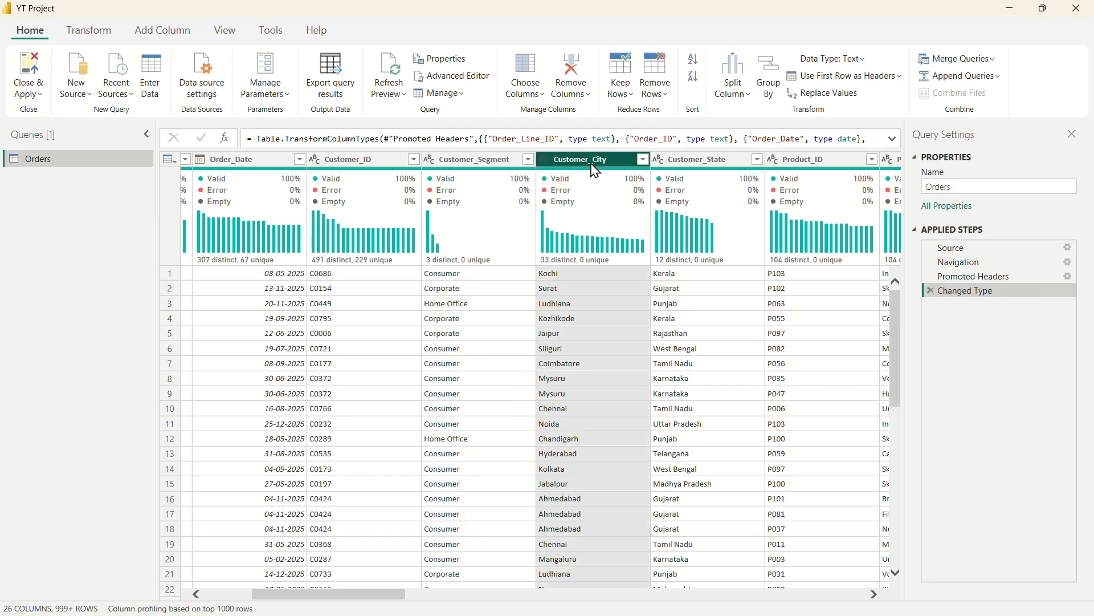
{"action": "left_click", "coordinate": [643, 160]}
{"action": "scroll", "coordinate": [563, 364], "scroll_direction": "down", "scroll_amount": 5}
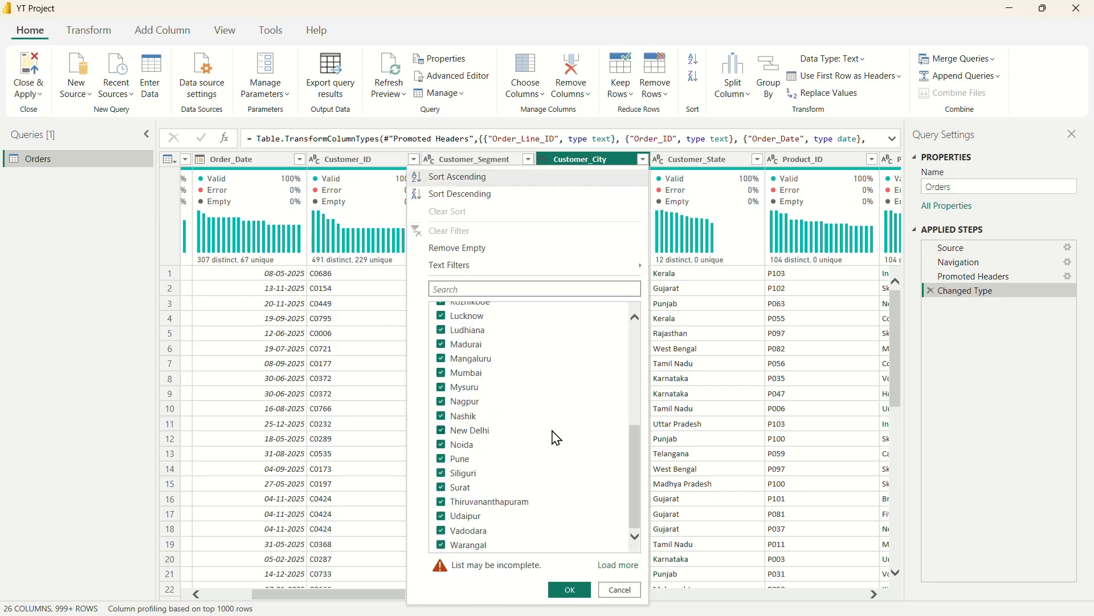
{"action": "left_click", "coordinate": [630, 589]}
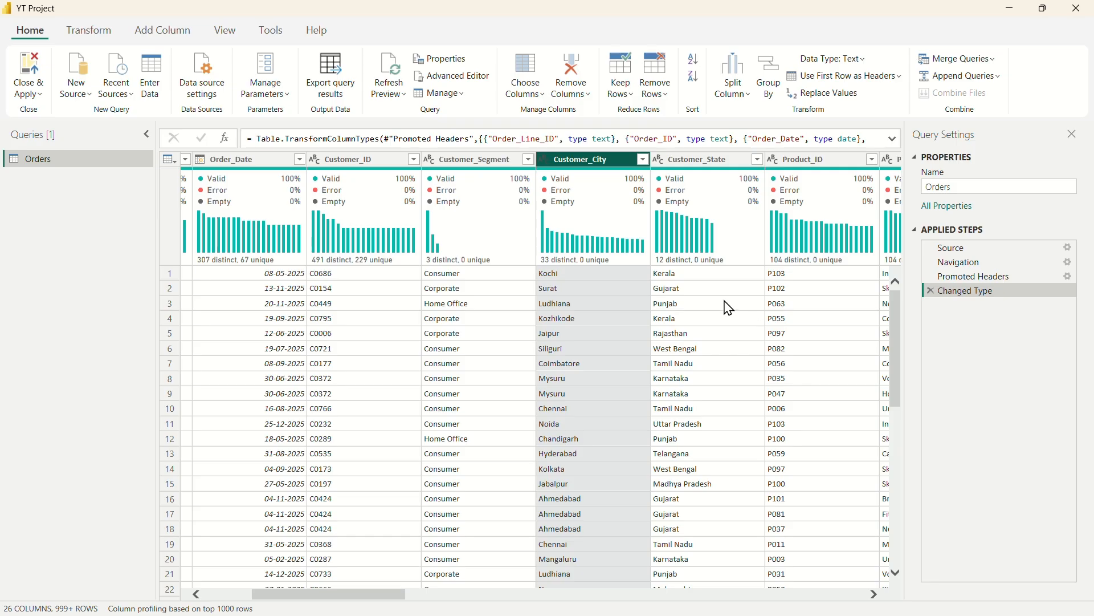
Step: Load and review the complete list of states in the Customer_State column without filtering
{"action": "scroll", "coordinate": [747, 462], "scroll_direction": "right", "scroll_amount": 3}
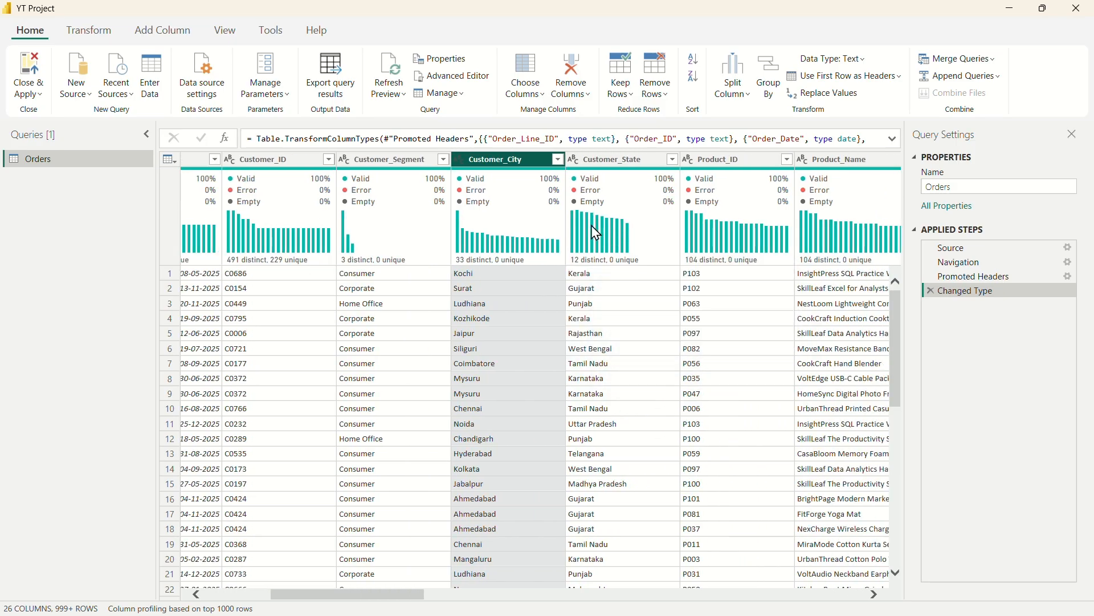
{"action": "left_click", "coordinate": [673, 159]}
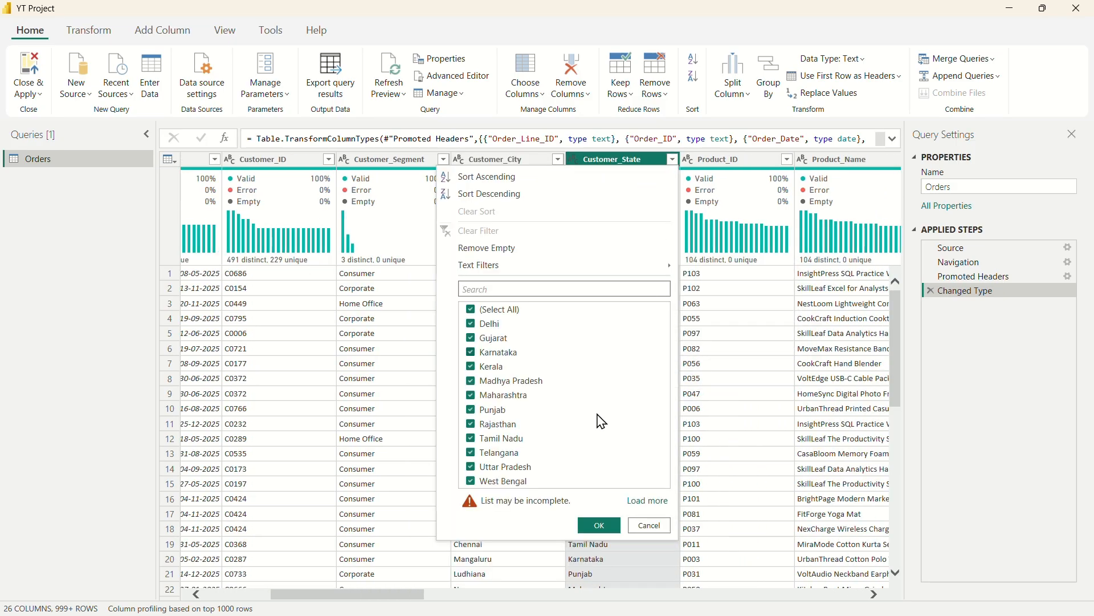
{"action": "left_click", "coordinate": [647, 501]}
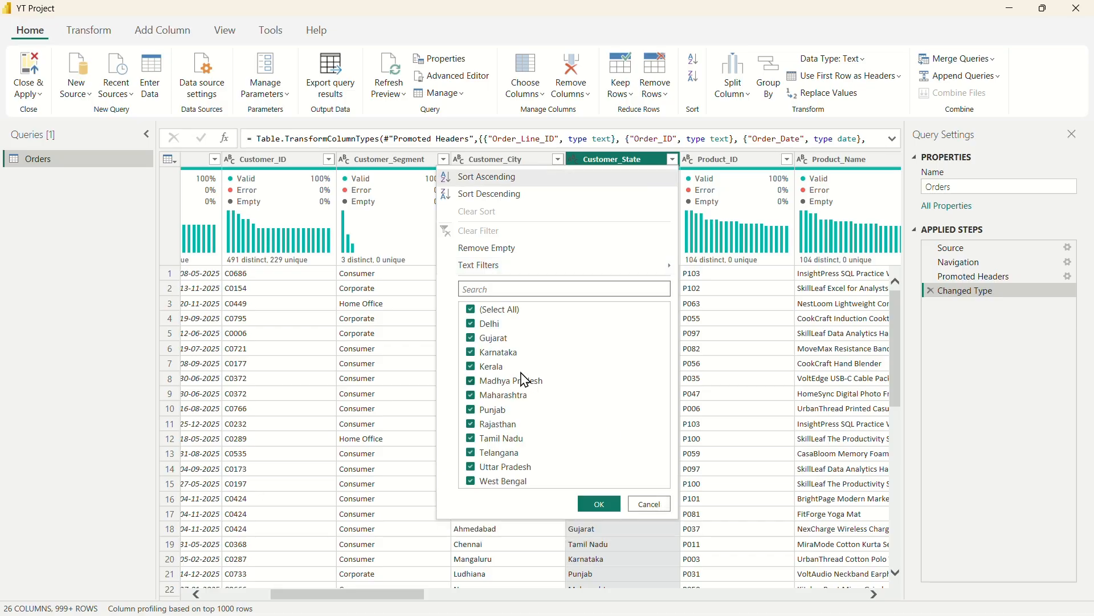
{"action": "left_click", "coordinate": [650, 509]}
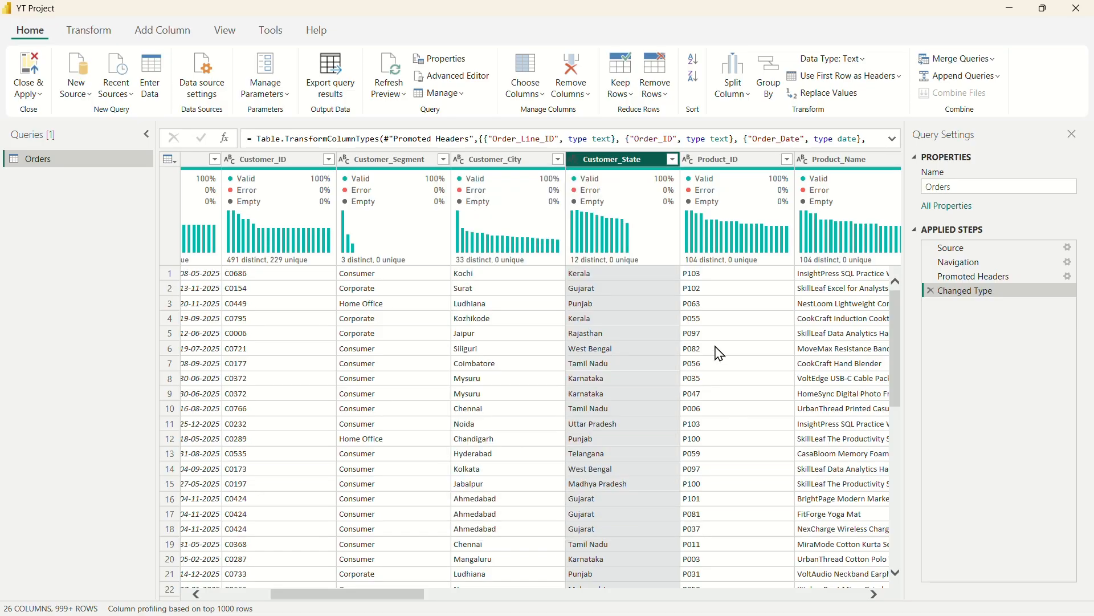
Step: Look at the Product_ID column and browse the Product_Name column's values without applying a filter
{"action": "scroll", "coordinate": [716, 354], "scroll_direction": "right", "scroll_amount": 5}
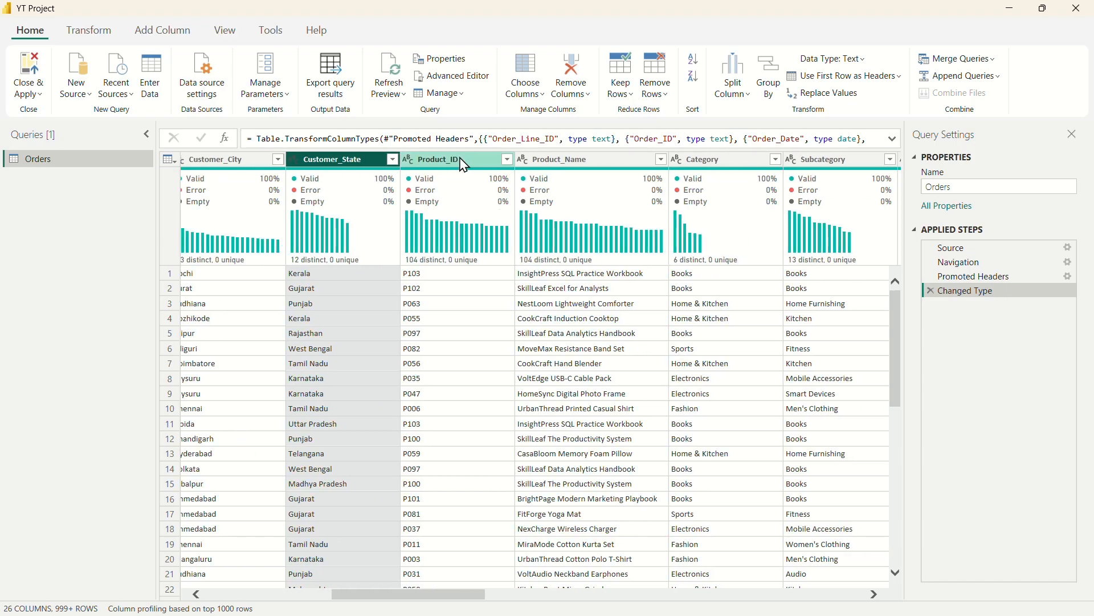
{"action": "mouse_move", "coordinate": [412, 179]}
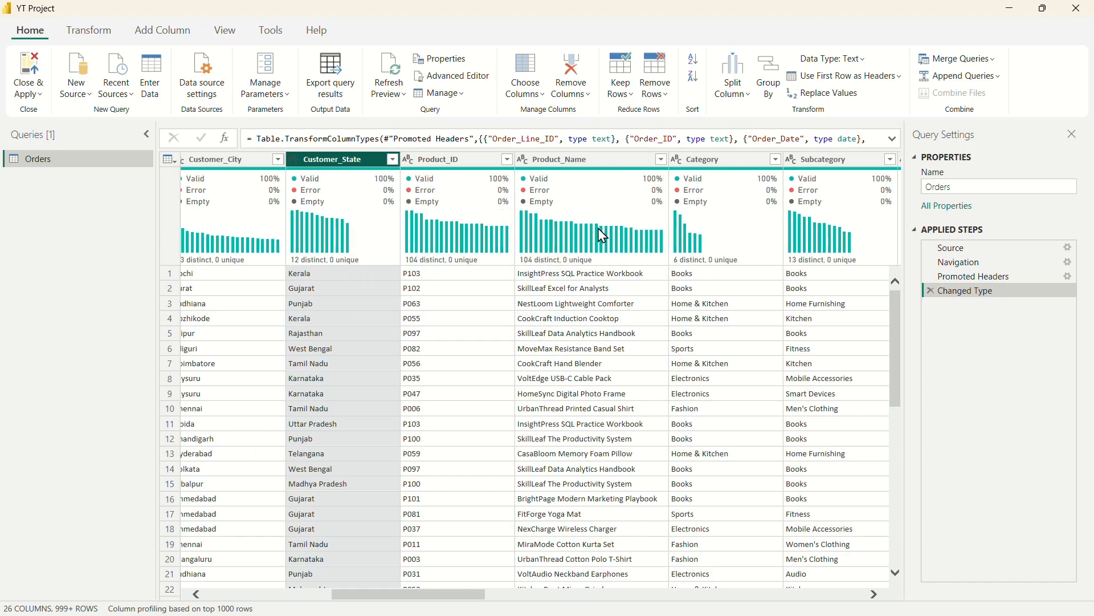
{"action": "left_click", "coordinate": [661, 159]}
{"action": "scroll", "coordinate": [541, 420], "scroll_direction": "down", "scroll_amount": 5}
{"action": "scroll", "coordinate": [539, 433], "scroll_direction": "down", "scroll_amount": 15}
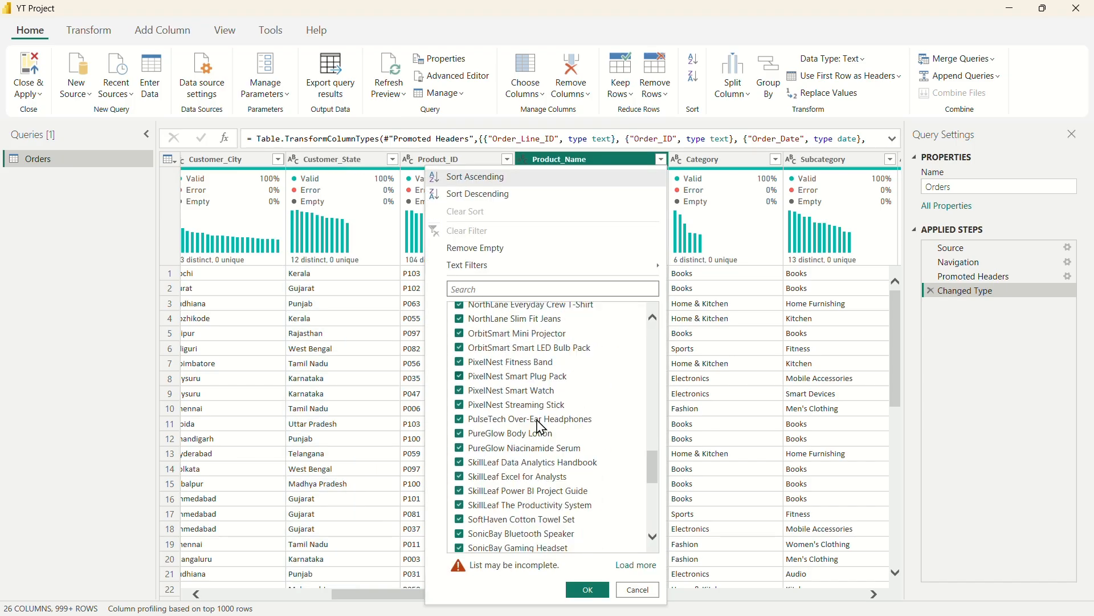
{"action": "scroll", "coordinate": [501, 484], "scroll_direction": "up", "scroll_amount": 10}
{"action": "scroll", "coordinate": [484, 447], "scroll_direction": "up", "scroll_amount": 10}
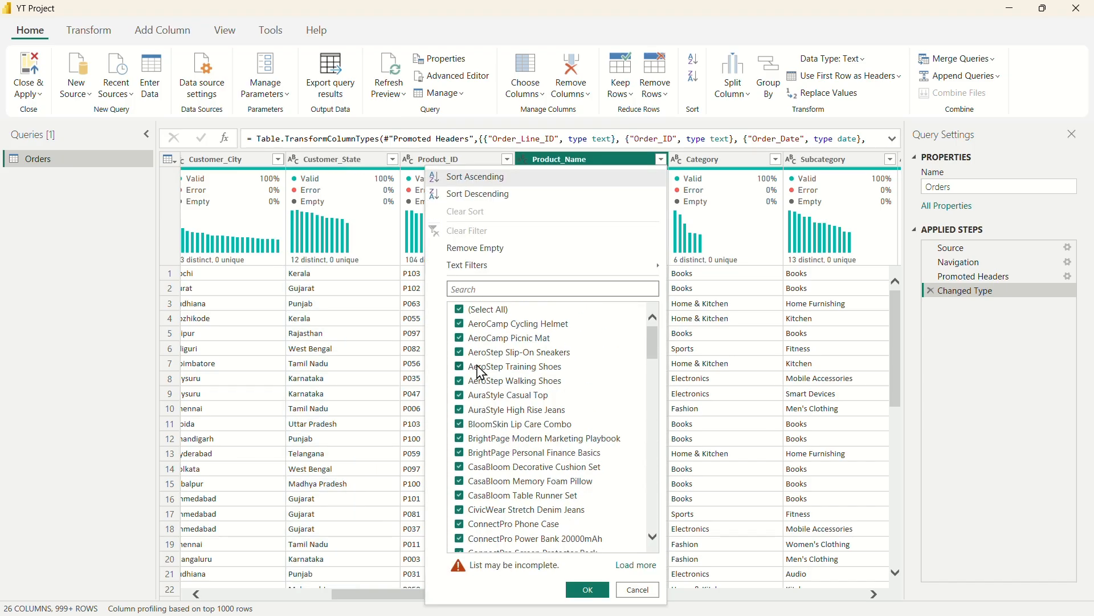
{"action": "left_click", "coordinate": [638, 589]}
Step: Review the Category and Subcategory columns of the Orders table
{"action": "scroll", "coordinate": [724, 393], "scroll_direction": "right", "scroll_amount": 5}
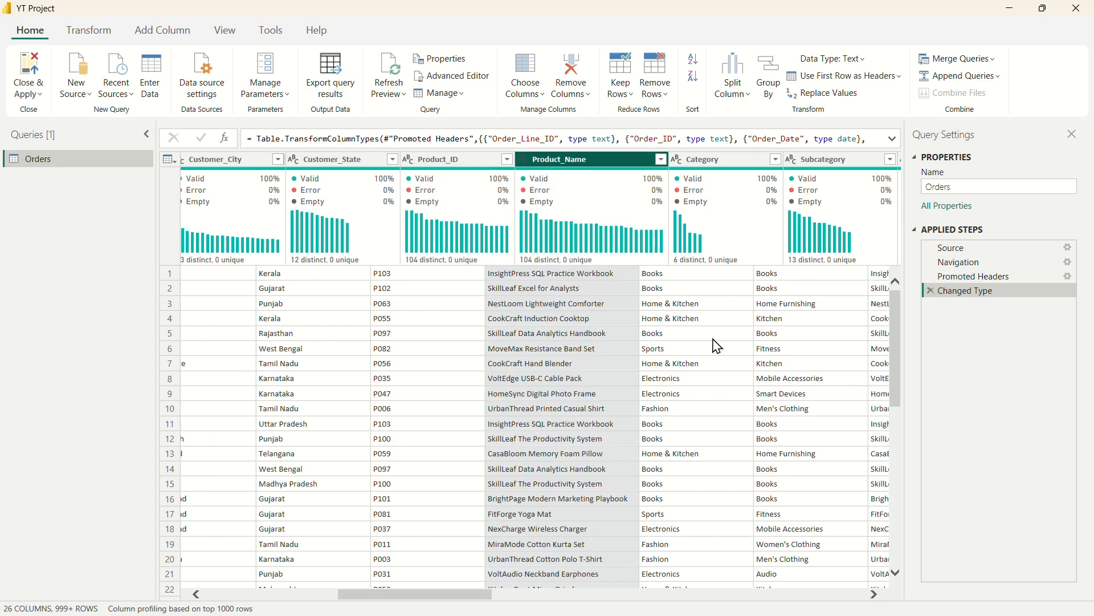
{"action": "left_click", "coordinate": [517, 163]}
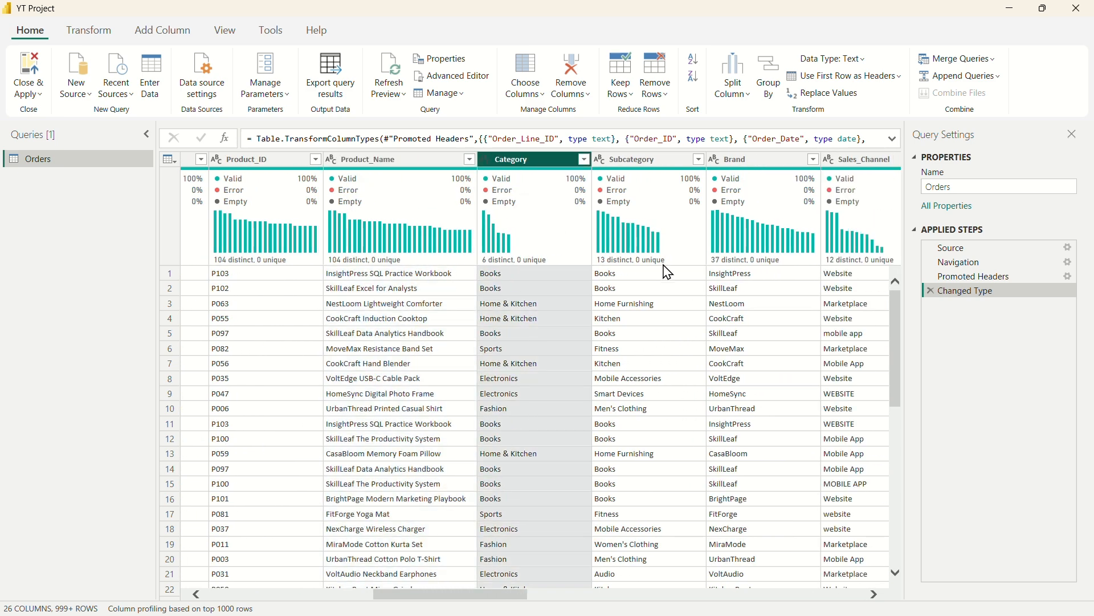
{"action": "left_click", "coordinate": [643, 165]}
{"action": "scroll", "coordinate": [704, 305], "scroll_direction": "right", "scroll_amount": 5}
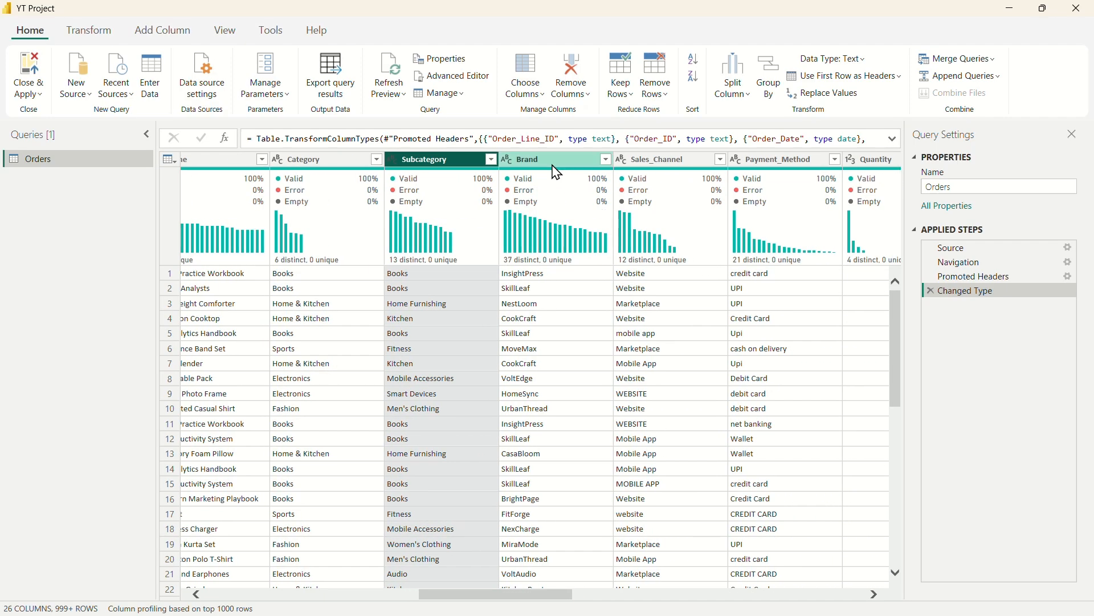
Step: Browse the values in the Brand column's filter list and dismiss it without filtering
{"action": "left_click", "coordinate": [606, 160]}
{"action": "scroll", "coordinate": [506, 457], "scroll_direction": "down", "scroll_amount": 5}
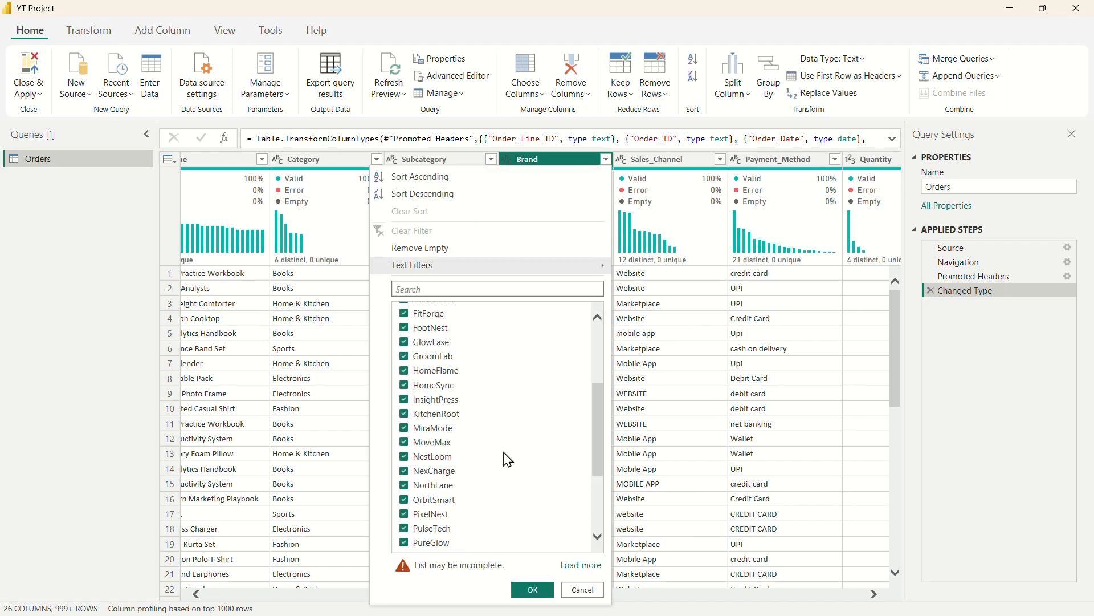
{"action": "left_click", "coordinate": [585, 590]}
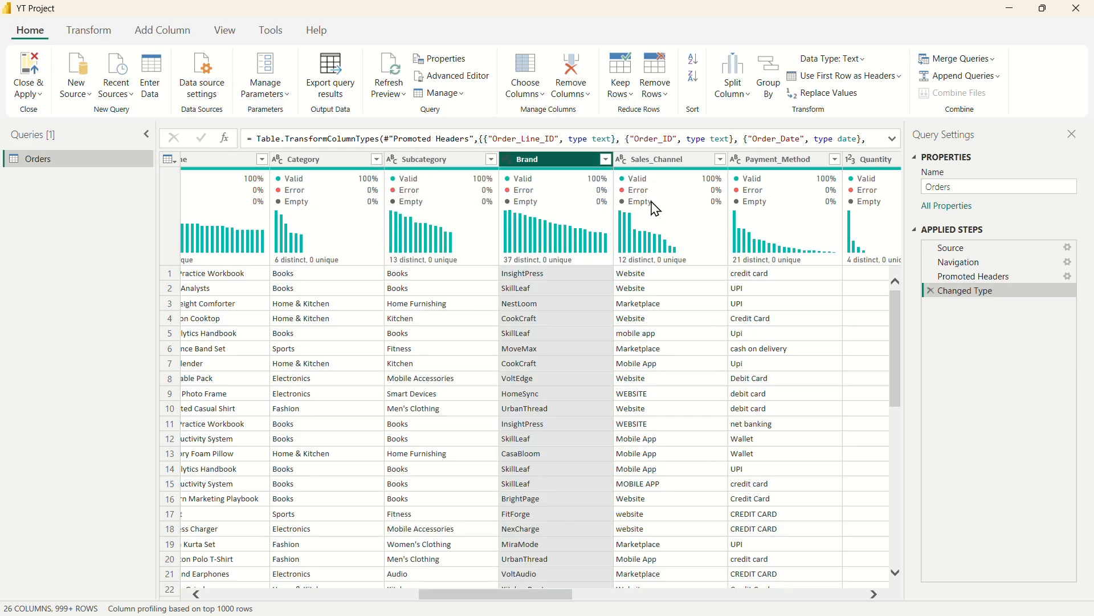
Step: Review the Sales_Channel column's distinct values and standardize their casing with the Capitalize Each Word format
{"action": "scroll", "coordinate": [738, 354], "scroll_direction": "right", "scroll_amount": 5}
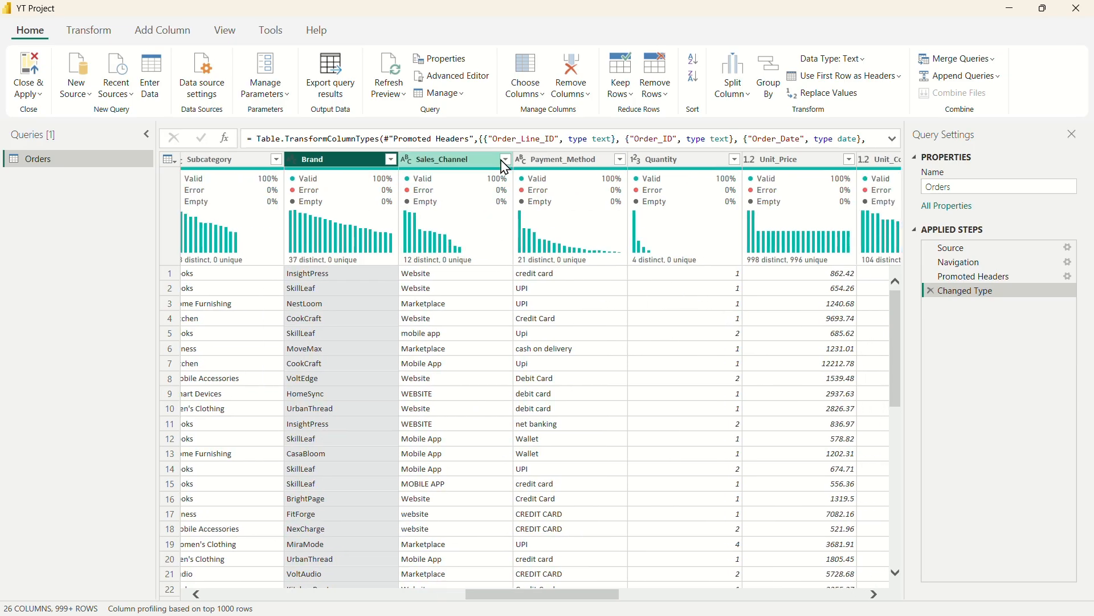
{"action": "left_click", "coordinate": [506, 160]}
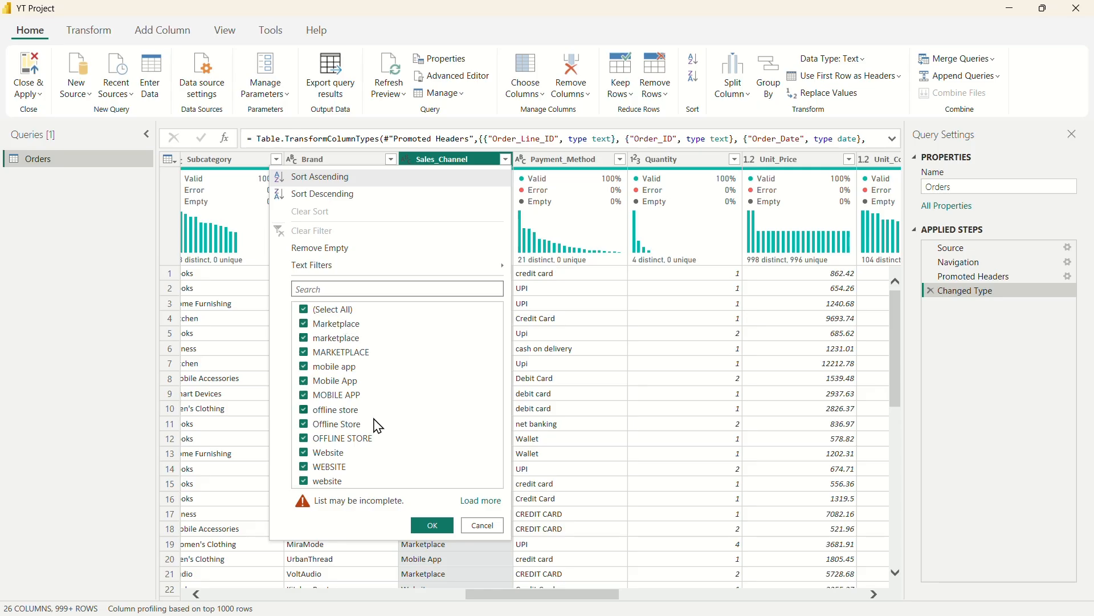
{"action": "left_click", "coordinate": [483, 525]}
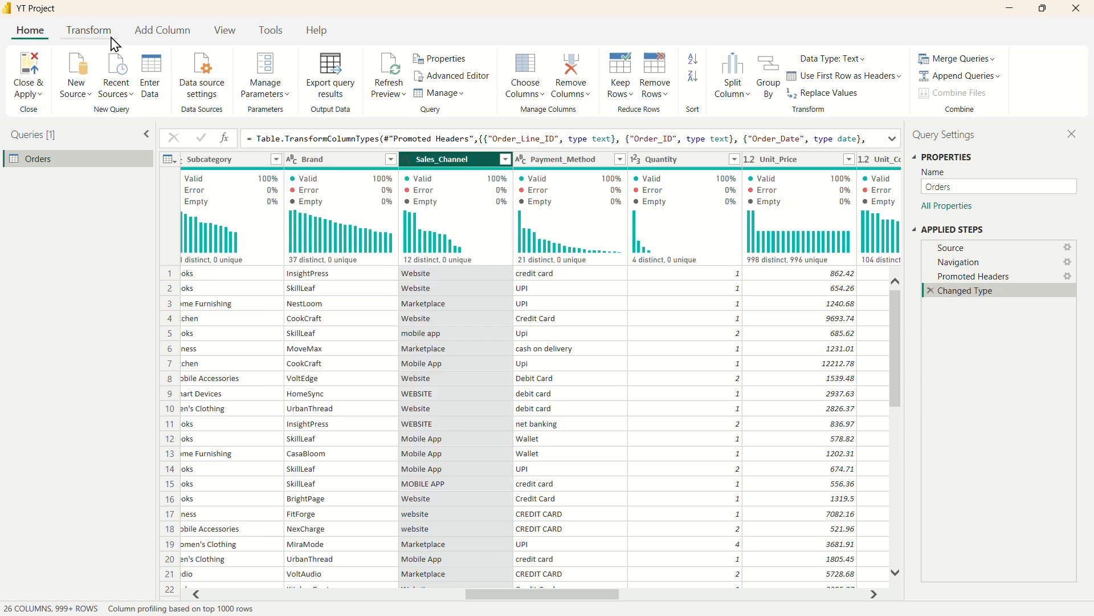
{"action": "left_click", "coordinate": [86, 36]}
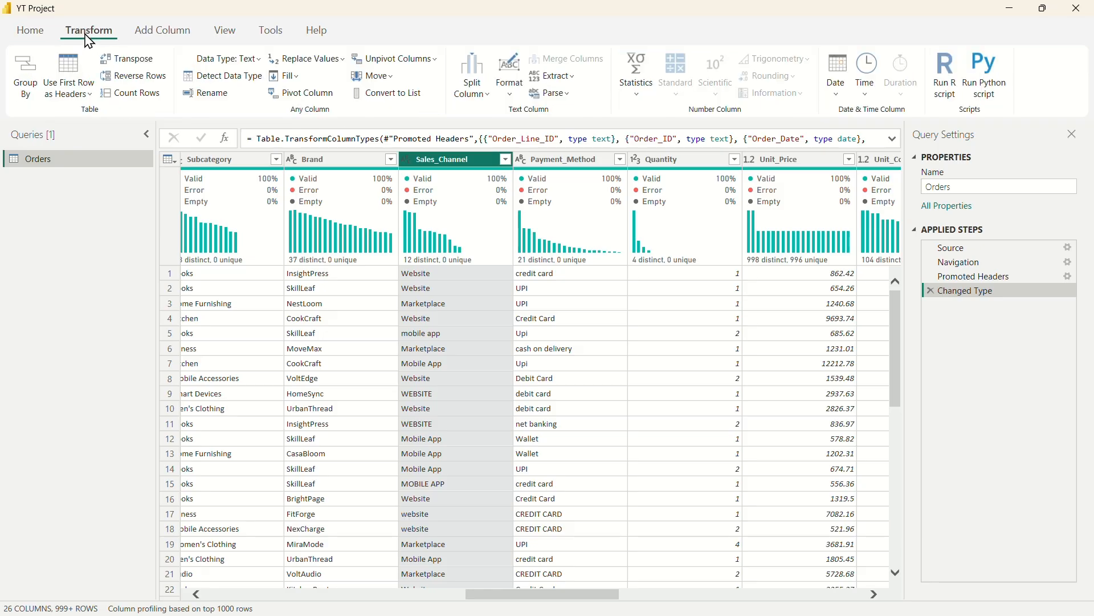
{"action": "left_click", "coordinate": [511, 97]}
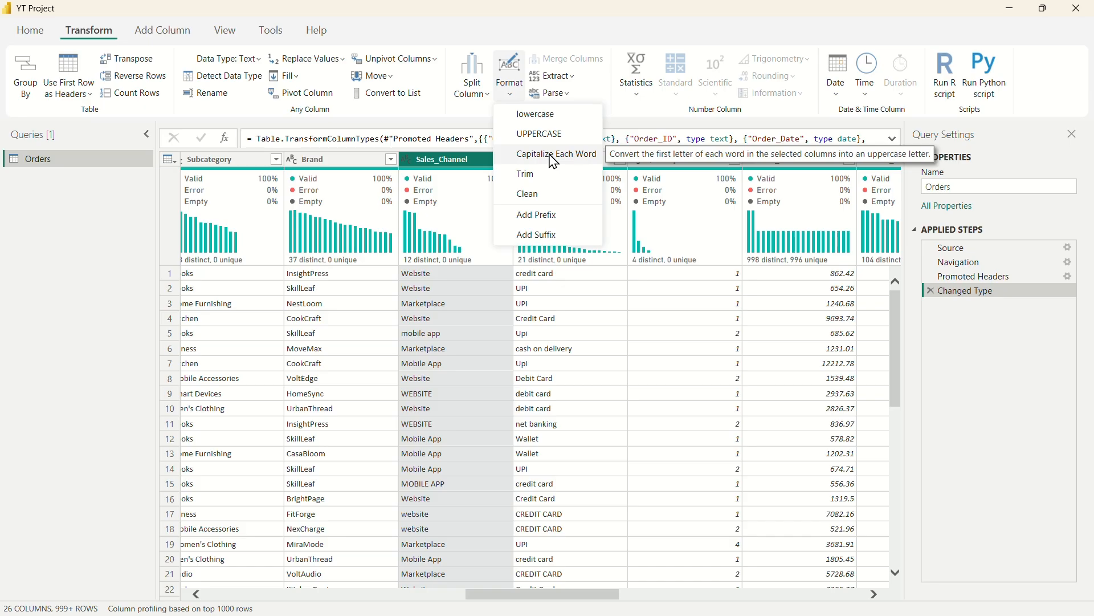
{"action": "left_click", "coordinate": [554, 155]}
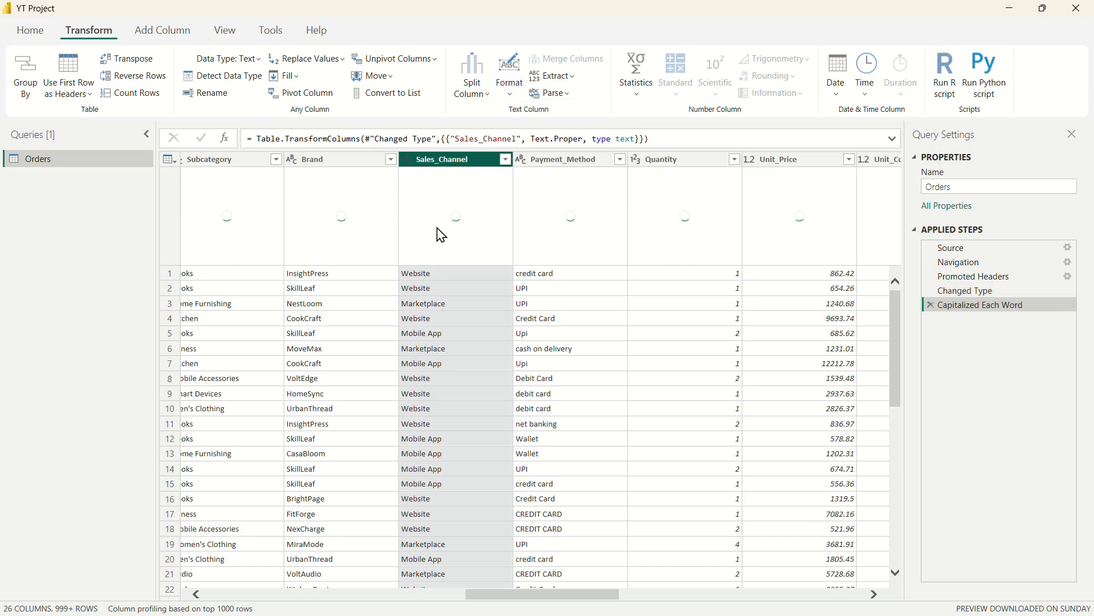
Step: Load the complete list of Sales_Channel values to check the standardized casing, without applying a filter
{"action": "left_click", "coordinate": [506, 159]}
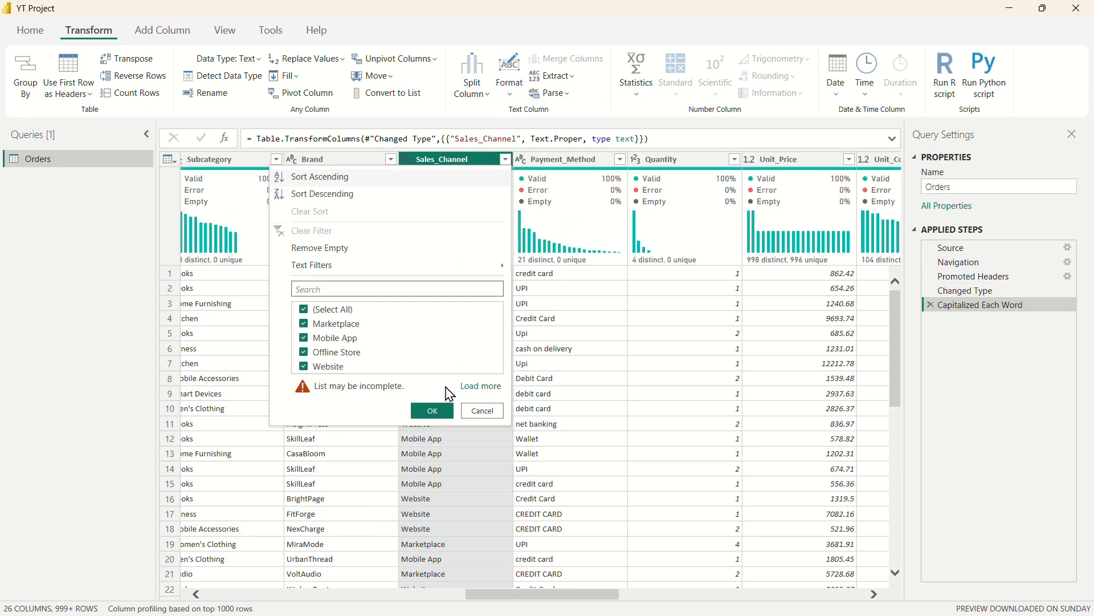
{"action": "left_click", "coordinate": [483, 387]}
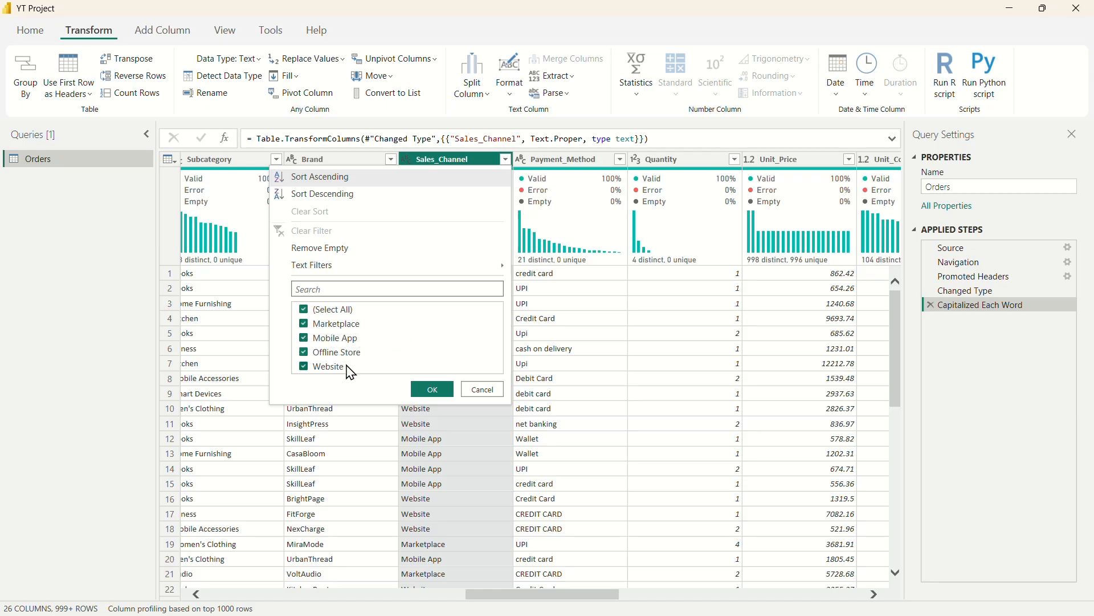
{"action": "left_click", "coordinate": [490, 391]}
Step: Review the Payment_Method column's values, apply Capitalize Each Word to it, and recheck the list without filtering
{"action": "left_click", "coordinate": [544, 161]}
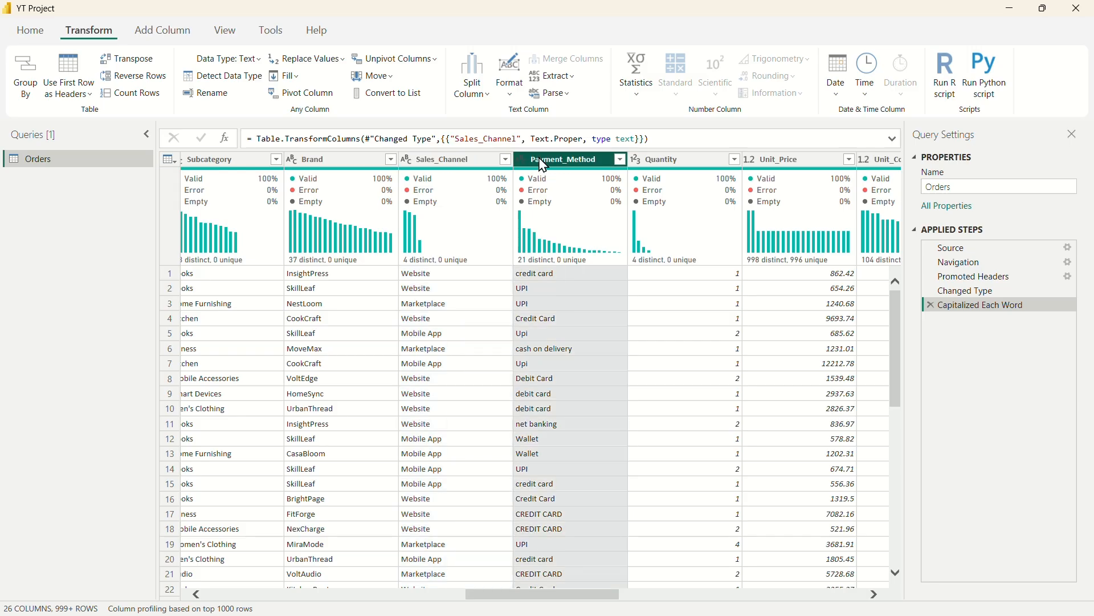
{"action": "left_click", "coordinate": [620, 159]}
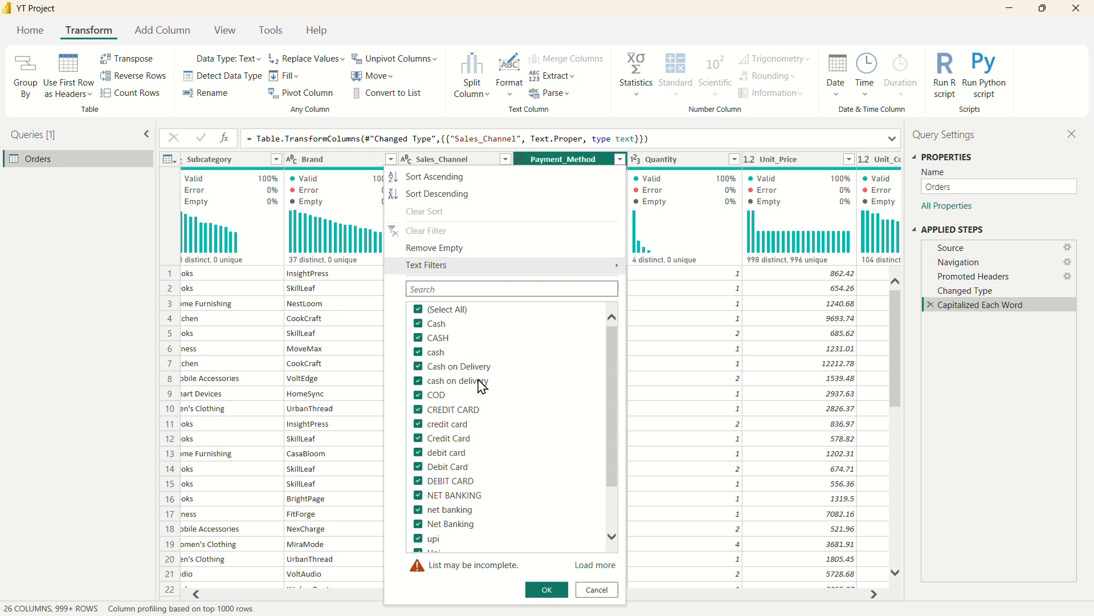
{"action": "scroll", "coordinate": [474, 376], "scroll_direction": "down", "scroll_amount": 1}
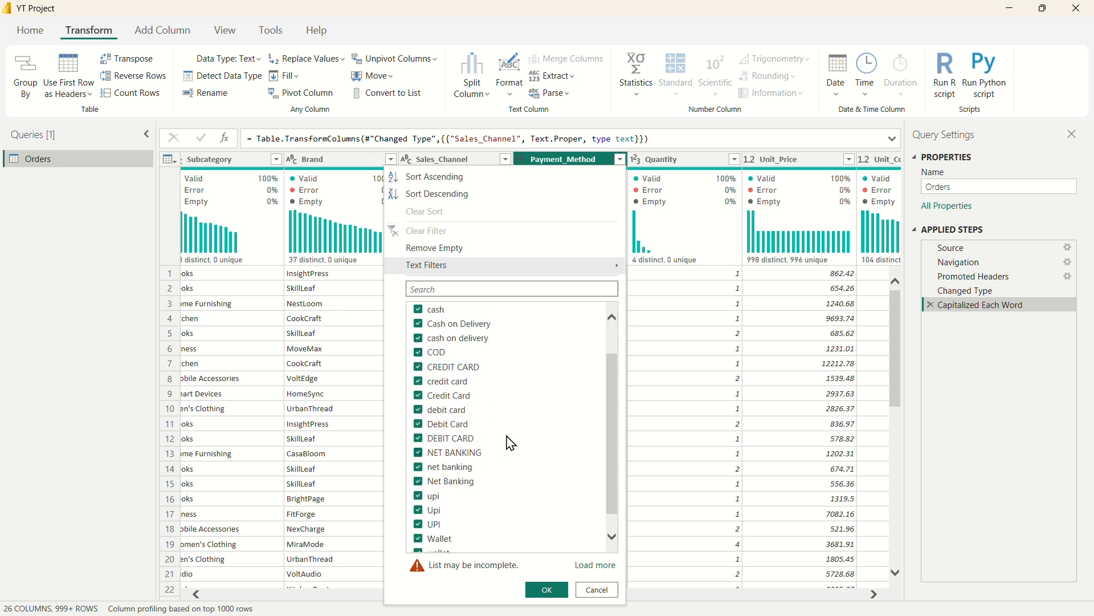
{"action": "scroll", "coordinate": [512, 444], "scroll_direction": "up", "scroll_amount": 2}
{"action": "left_click", "coordinate": [596, 589]}
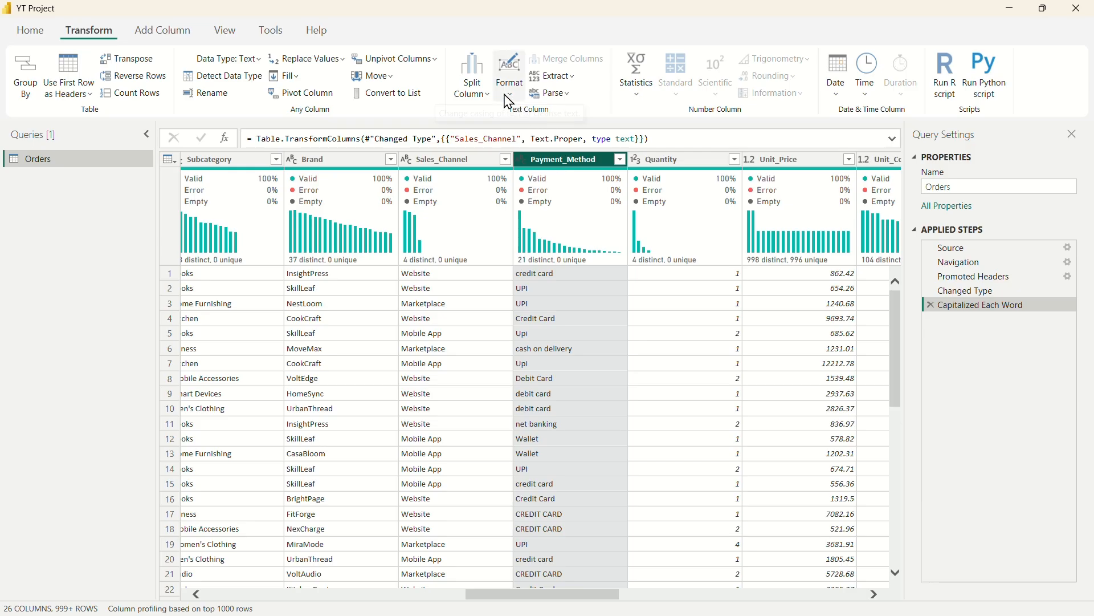
{"action": "left_click", "coordinate": [509, 100]}
{"action": "left_click", "coordinate": [548, 154]}
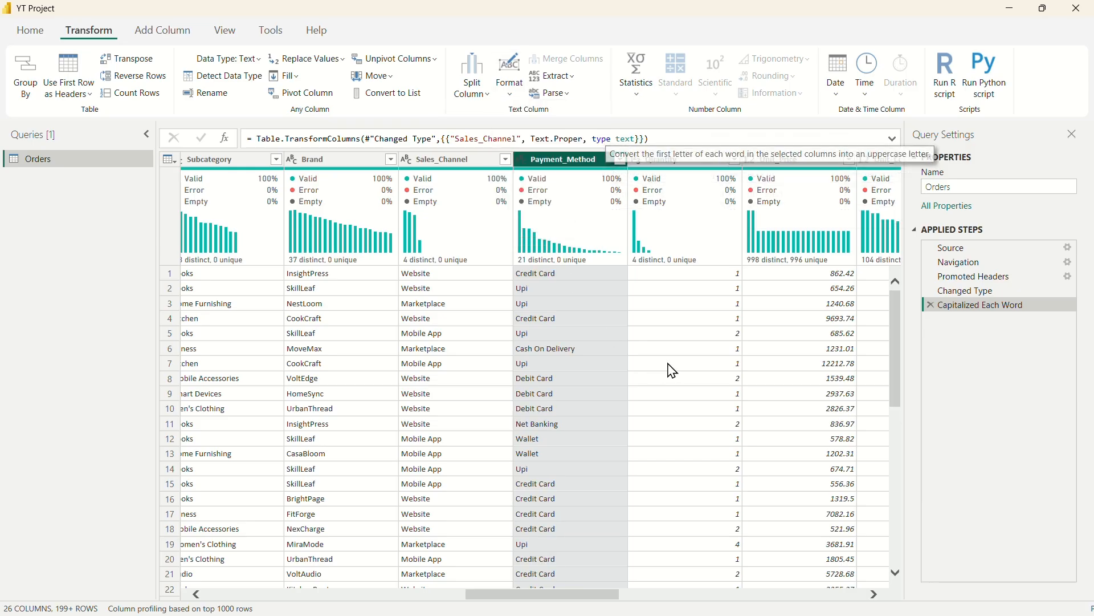
{"action": "left_click", "coordinate": [620, 159]}
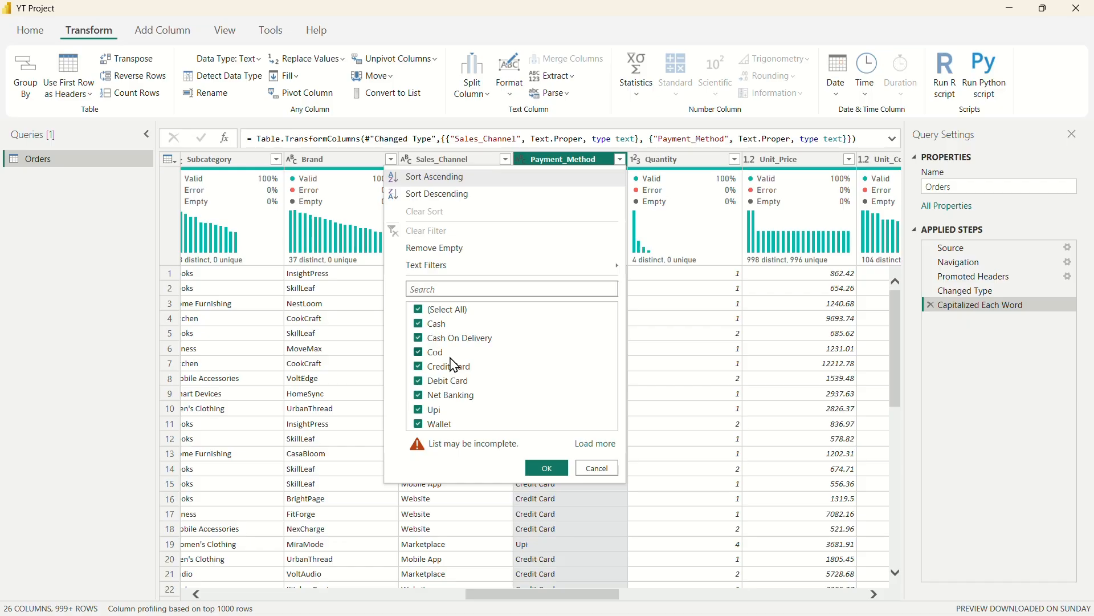
{"action": "left_click", "coordinate": [597, 467]}
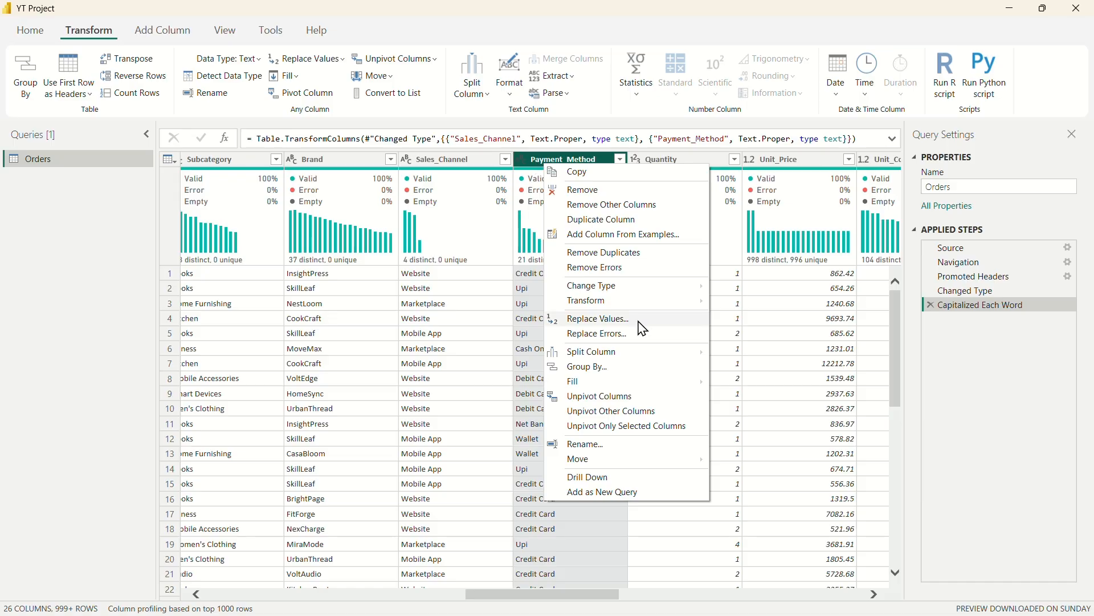
Step: Try replacing the value Cod with "Cash on delivery" in the Payment_Method column, matching entire cell contents
{"action": "left_click", "coordinate": [639, 322]}
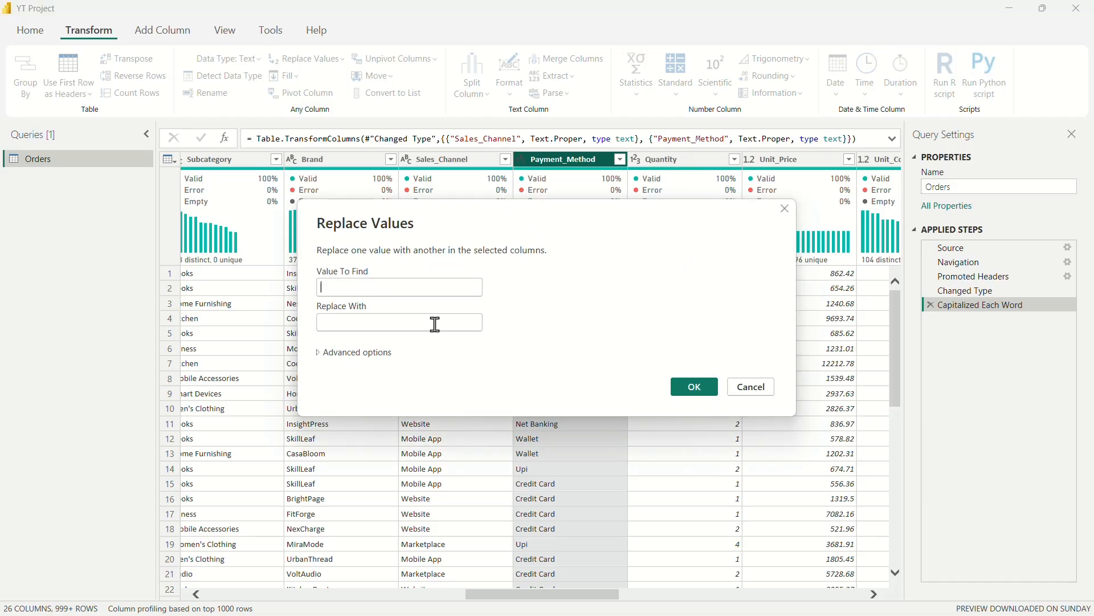
{"action": "type", "text": "Cod"}
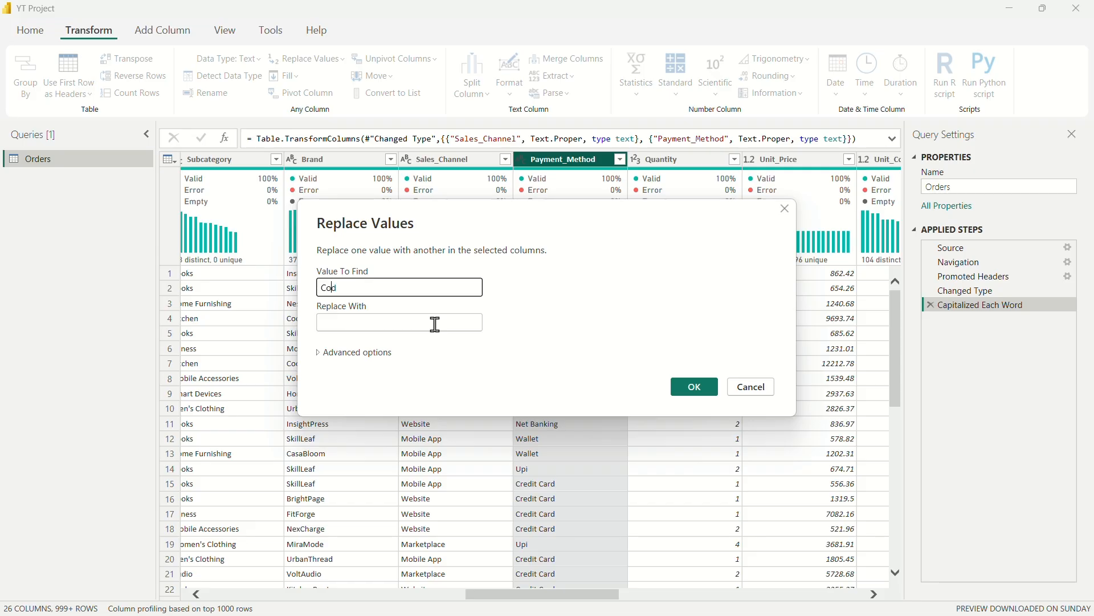
{"action": "left_click", "coordinate": [414, 325]}
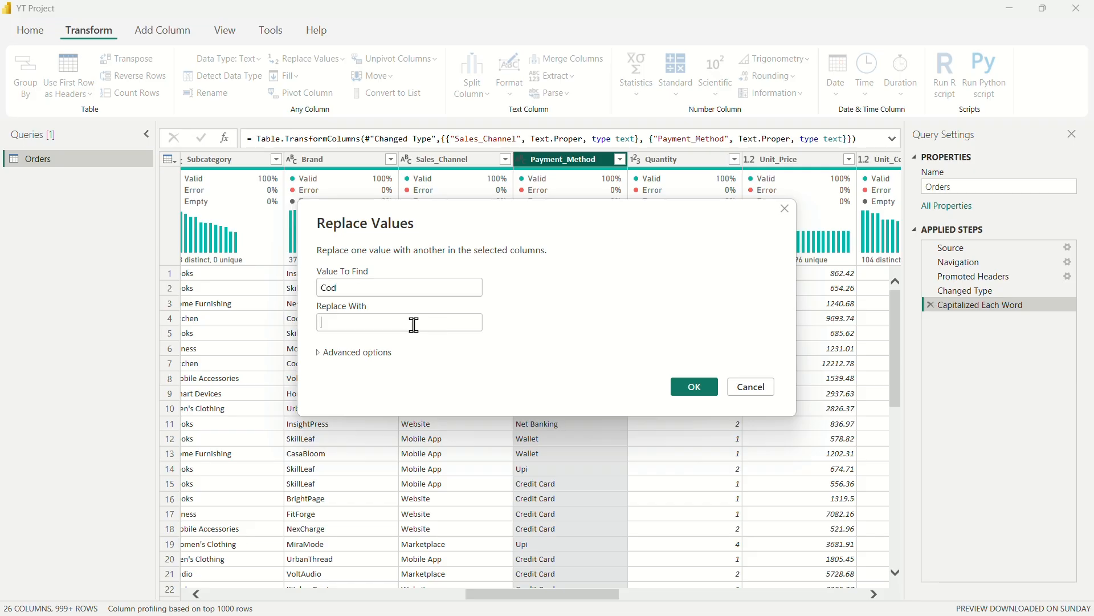
{"action": "type", "text": "Cash on delivery"}
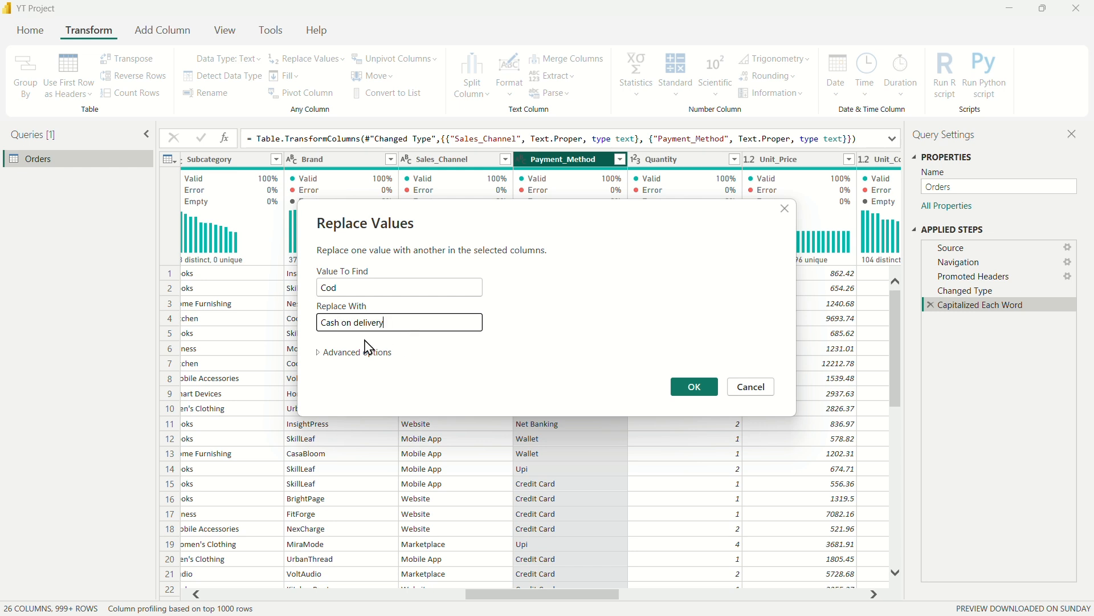
{"action": "left_click", "coordinate": [322, 353]}
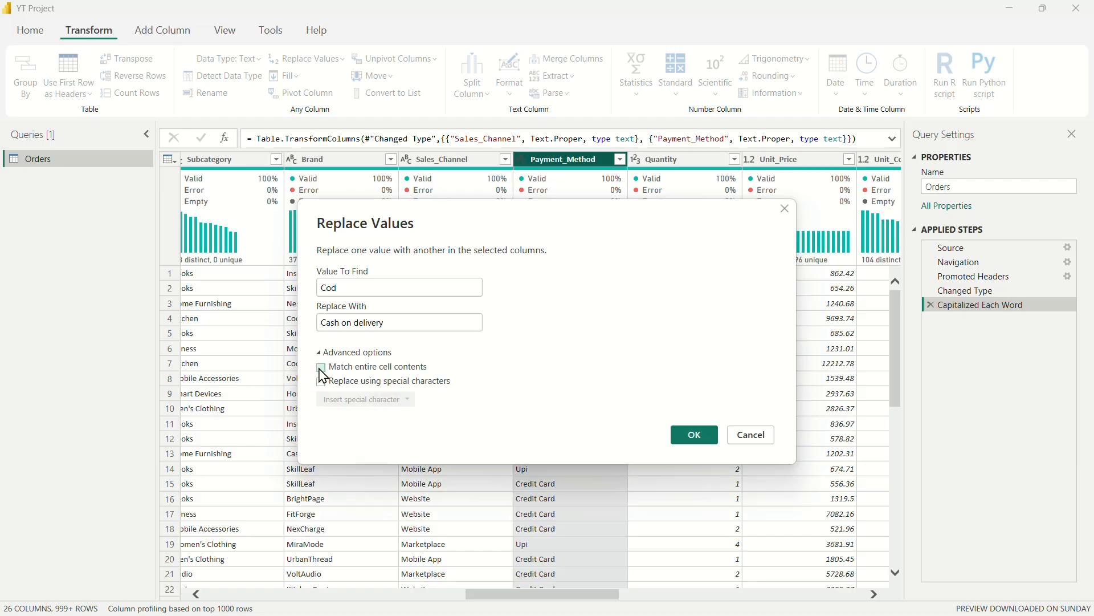
{"action": "left_click", "coordinate": [696, 437]}
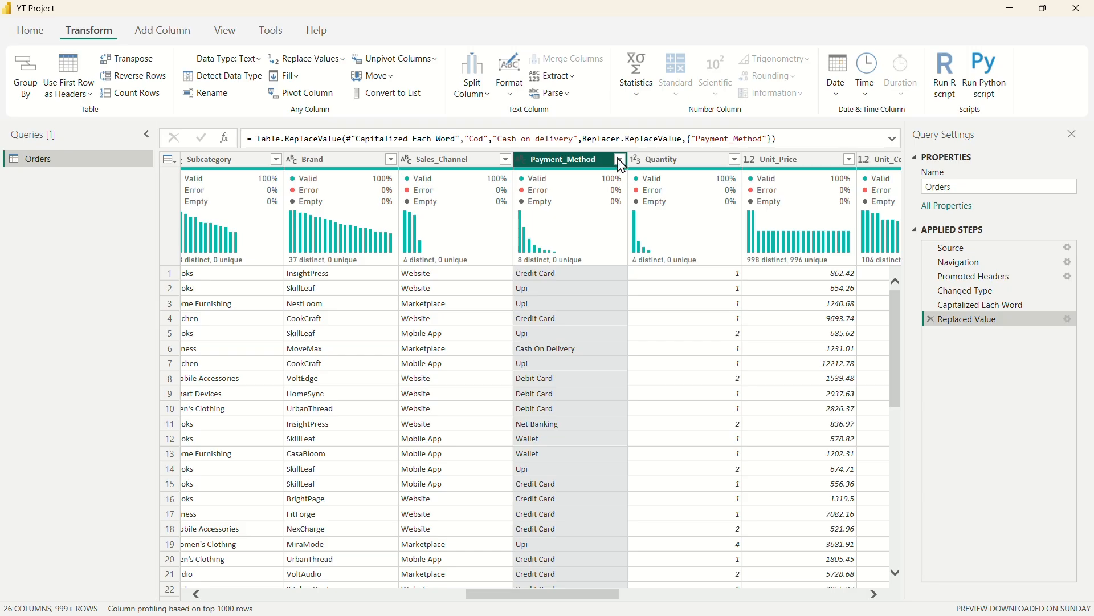
Step: Check the Payment_Method values and delete the Replaced Value step from the Orders query
{"action": "left_click", "coordinate": [620, 160]}
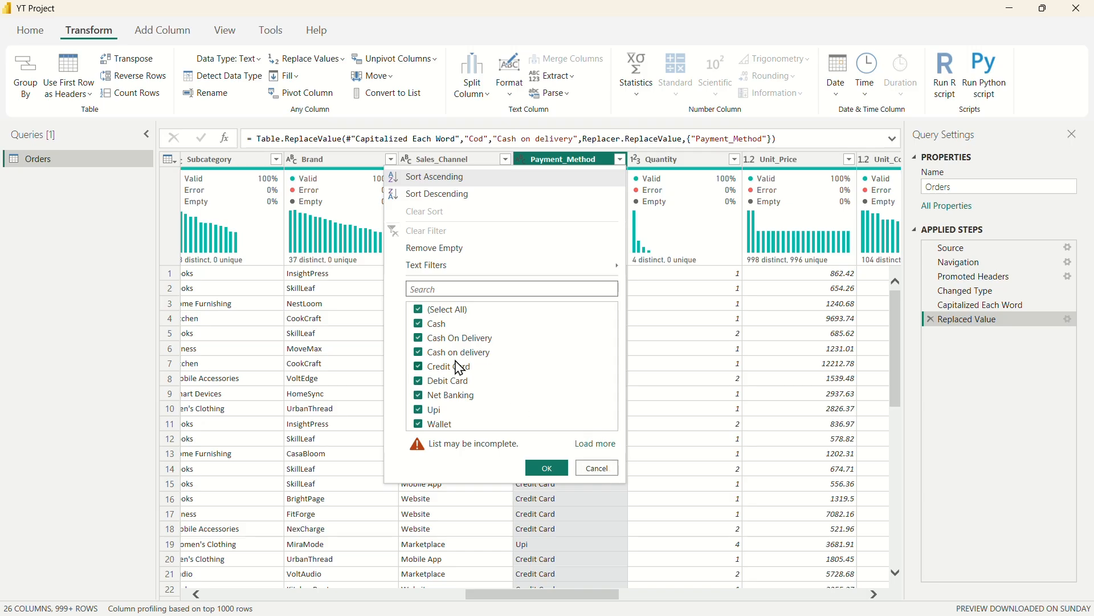
{"action": "left_click", "coordinate": [688, 462]}
{"action": "left_click", "coordinate": [930, 319]}
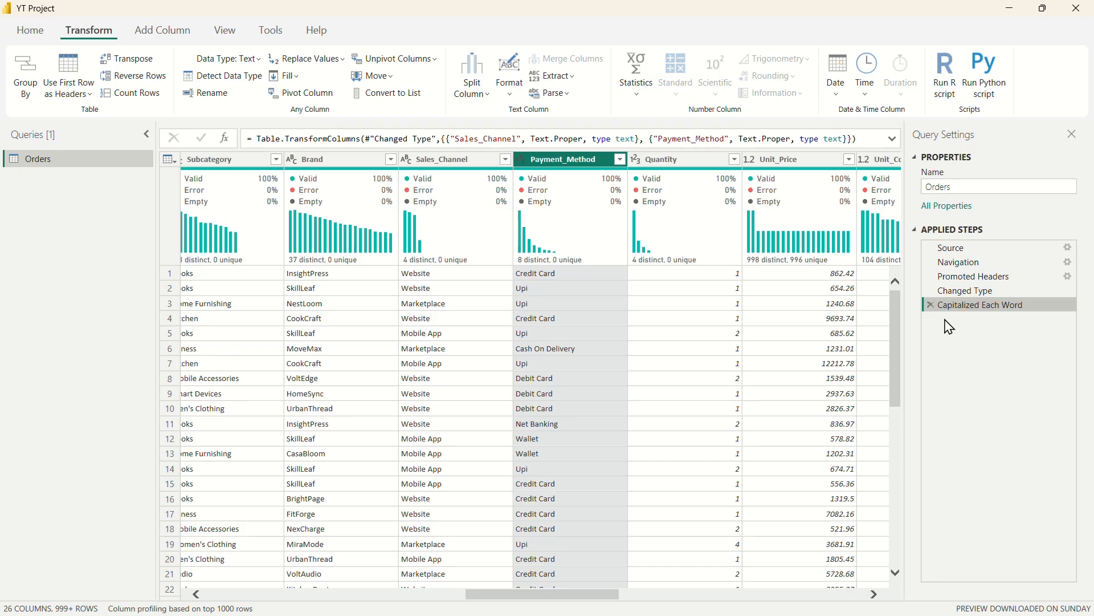
Step: Recheck the Payment_Method spellings and replace the value Cod with "Cash On Delivery" in that column
{"action": "left_click", "coordinate": [620, 159]}
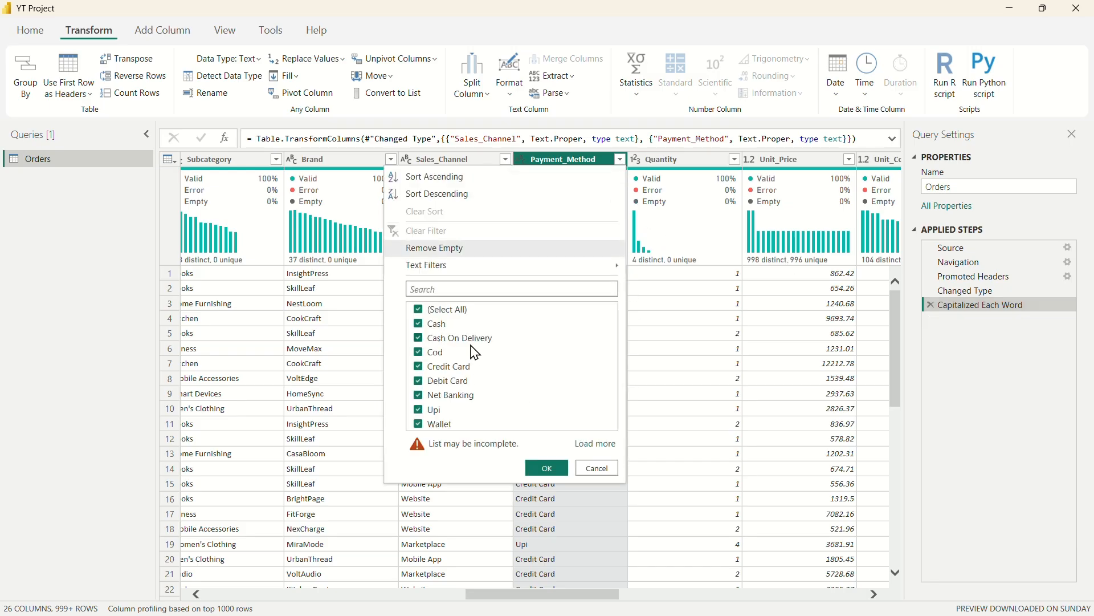
{"action": "left_click", "coordinate": [604, 471]}
{"action": "right_click", "coordinate": [557, 160]}
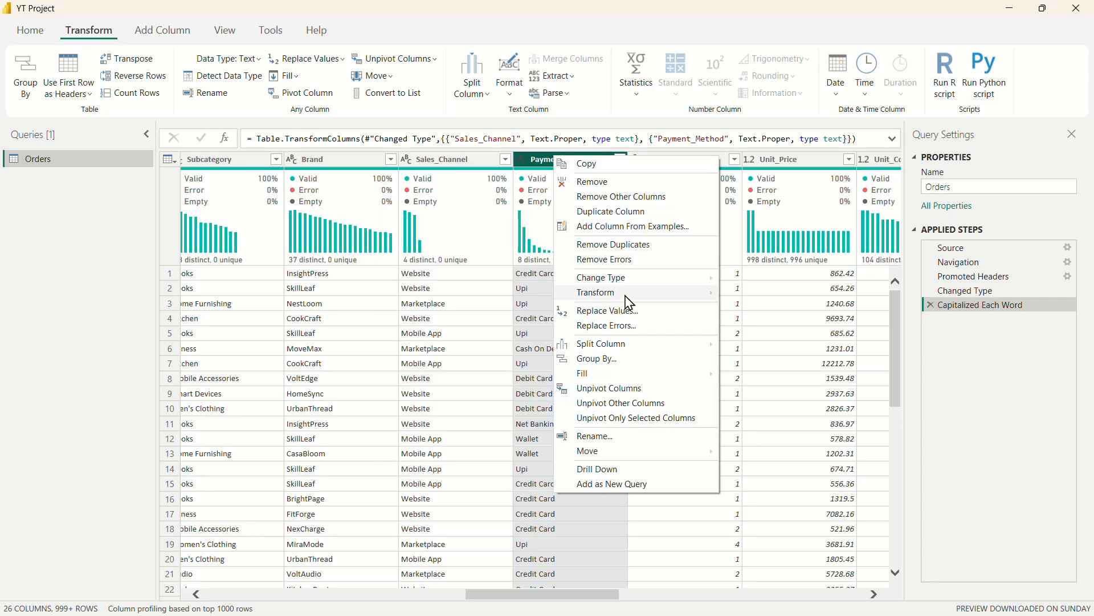
{"action": "left_click", "coordinate": [631, 315]}
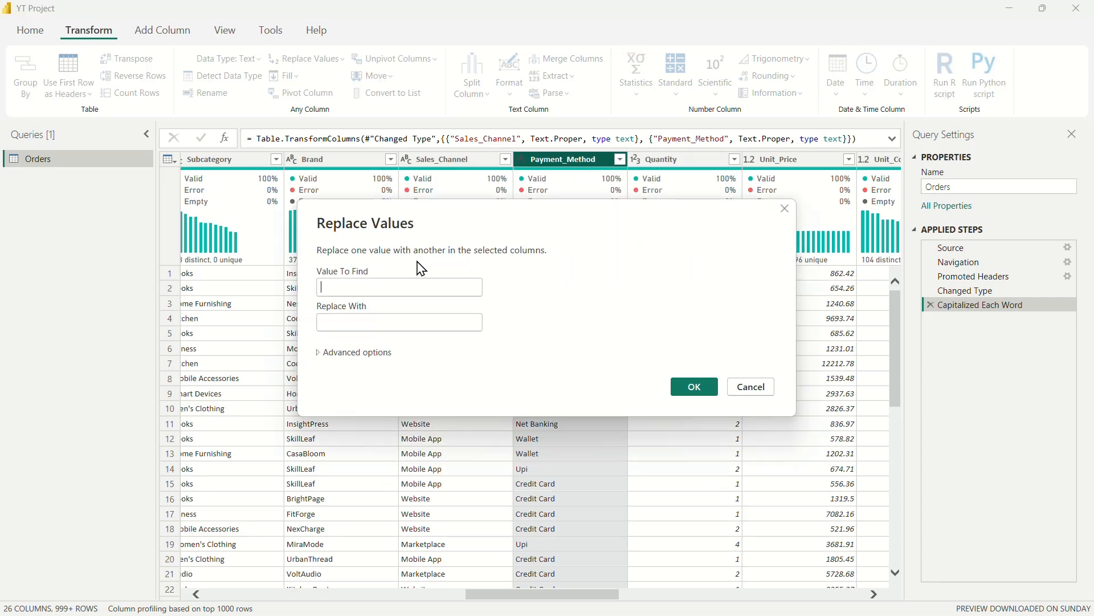
{"action": "left_click", "coordinate": [350, 282]}
{"action": "type", "text": "Cod"}
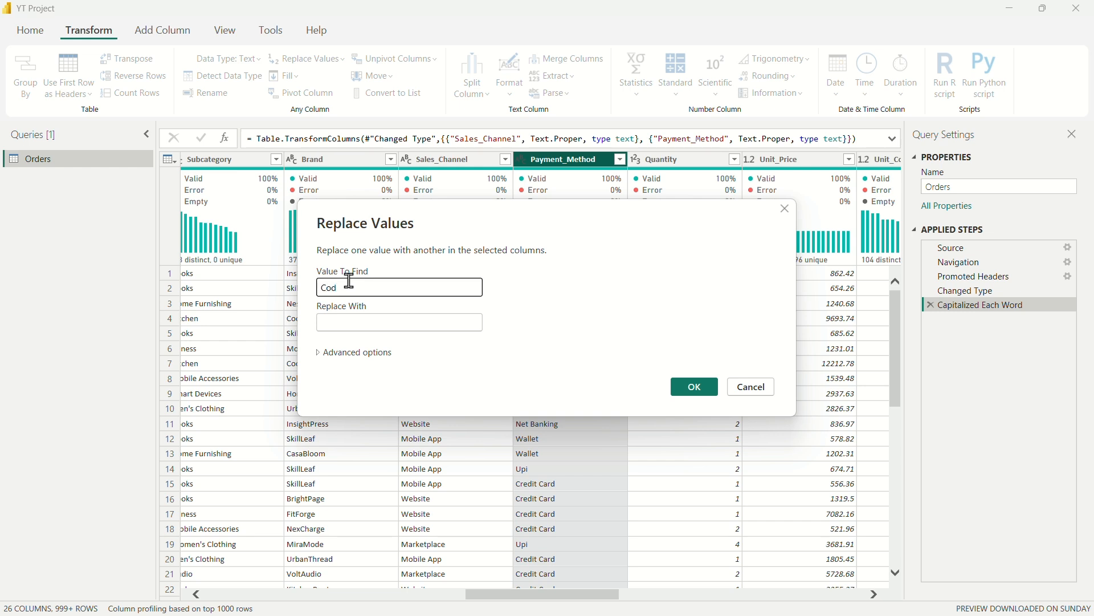
{"action": "left_click", "coordinate": [357, 325]}
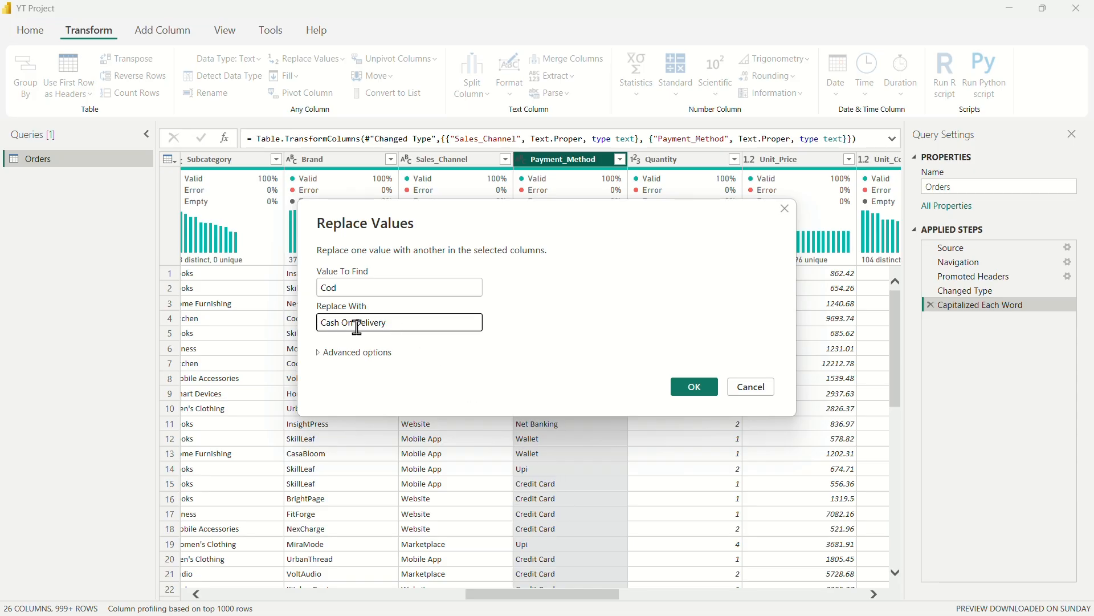
{"action": "left_click", "coordinate": [705, 390]}
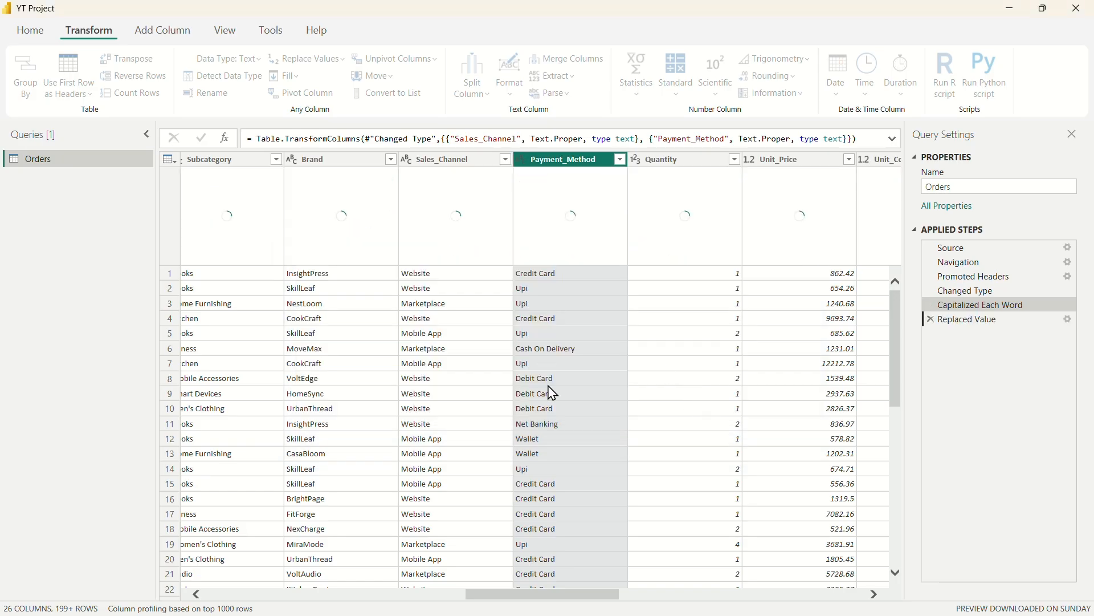
Step: Verify the Payment_Method values without filtering, and look over the Quantity, Unit_Price, Unit_Cost and Discount_Pct columns
{"action": "left_click", "coordinate": [620, 160]}
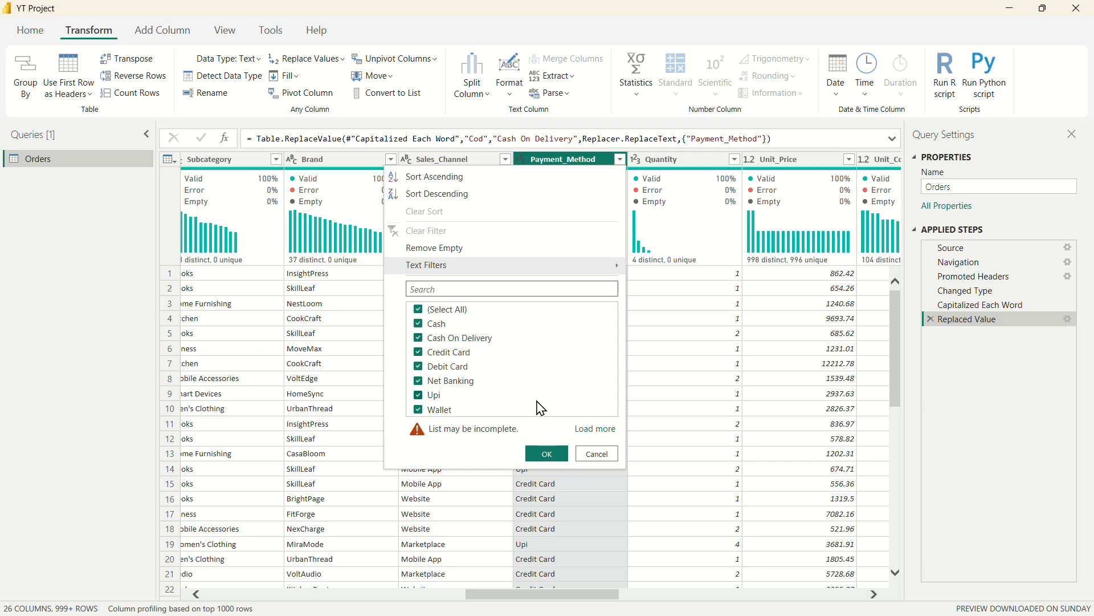
{"action": "left_click", "coordinate": [598, 454]}
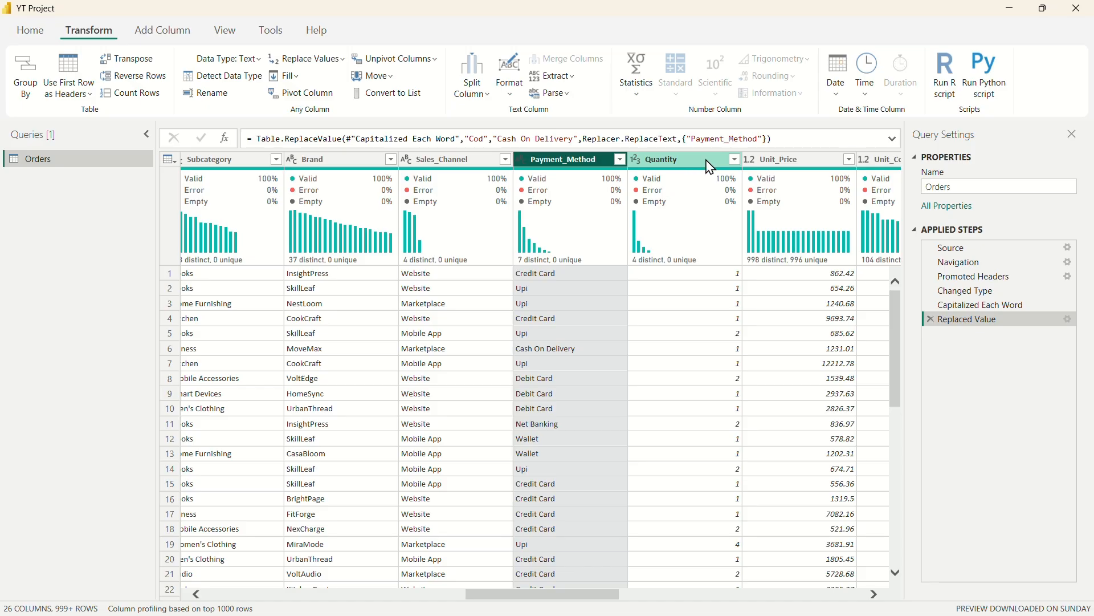
{"action": "mouse_move", "coordinate": [641, 178]}
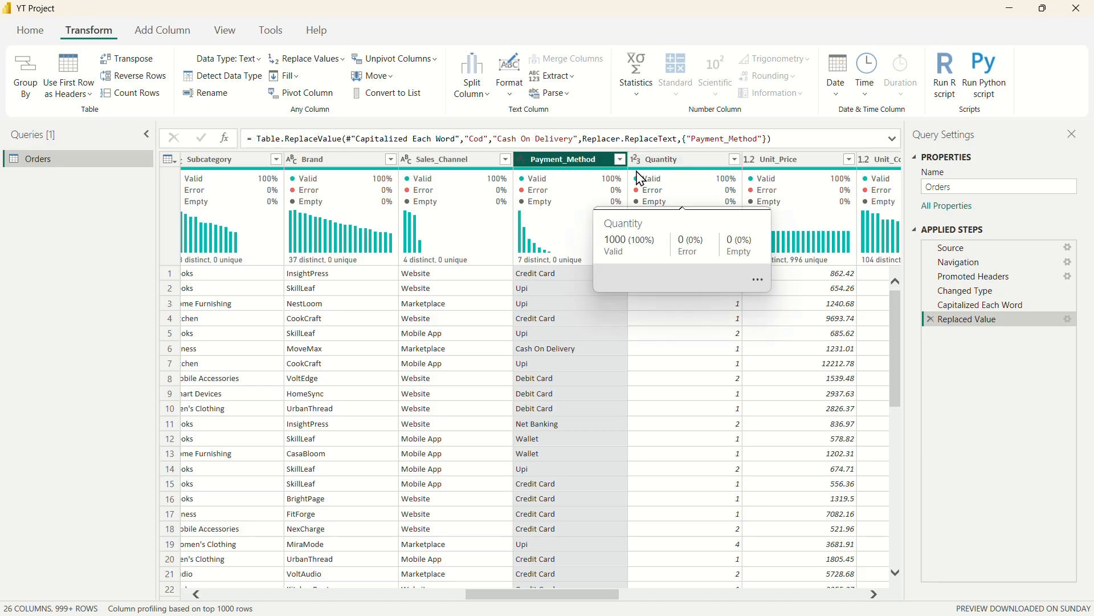
{"action": "scroll", "coordinate": [688, 336], "scroll_direction": "right", "scroll_amount": 3}
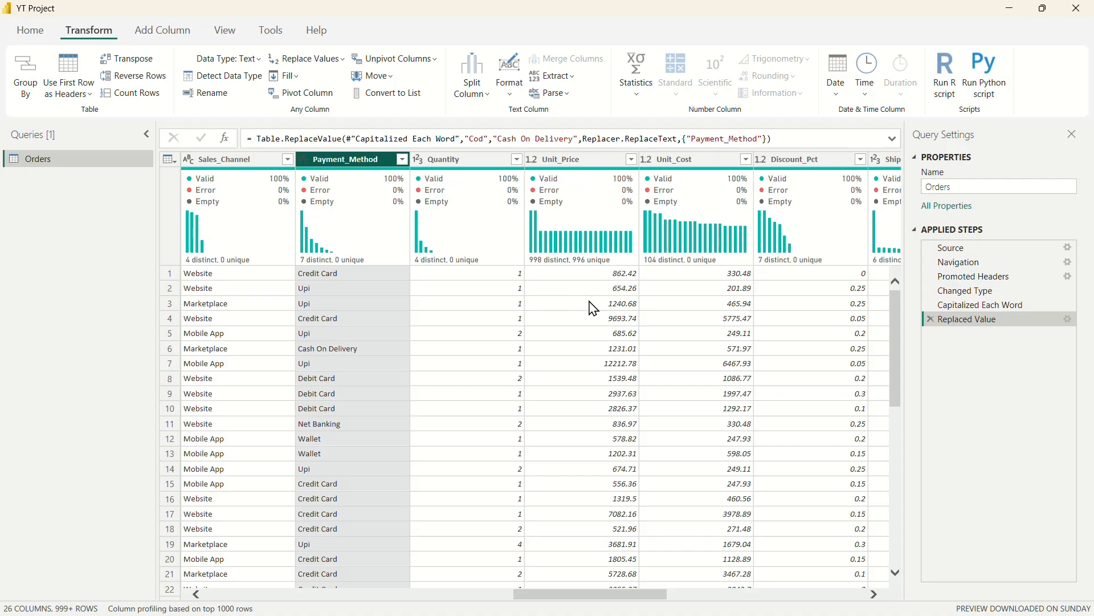
Step: Look over the Discount_Pct, Shipping_Fee and Delivery_Date columns, including the distinct values of Delivery_Date
{"action": "scroll", "coordinate": [591, 308], "scroll_direction": "right", "scroll_amount": 2}
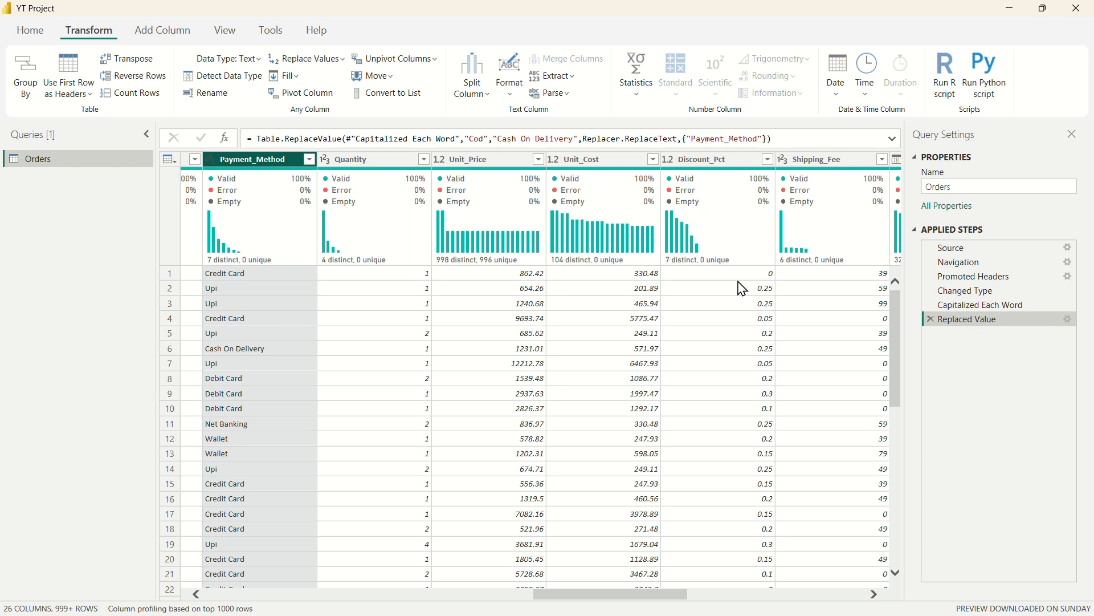
{"action": "scroll", "coordinate": [727, 246], "scroll_direction": "right", "scroll_amount": 3}
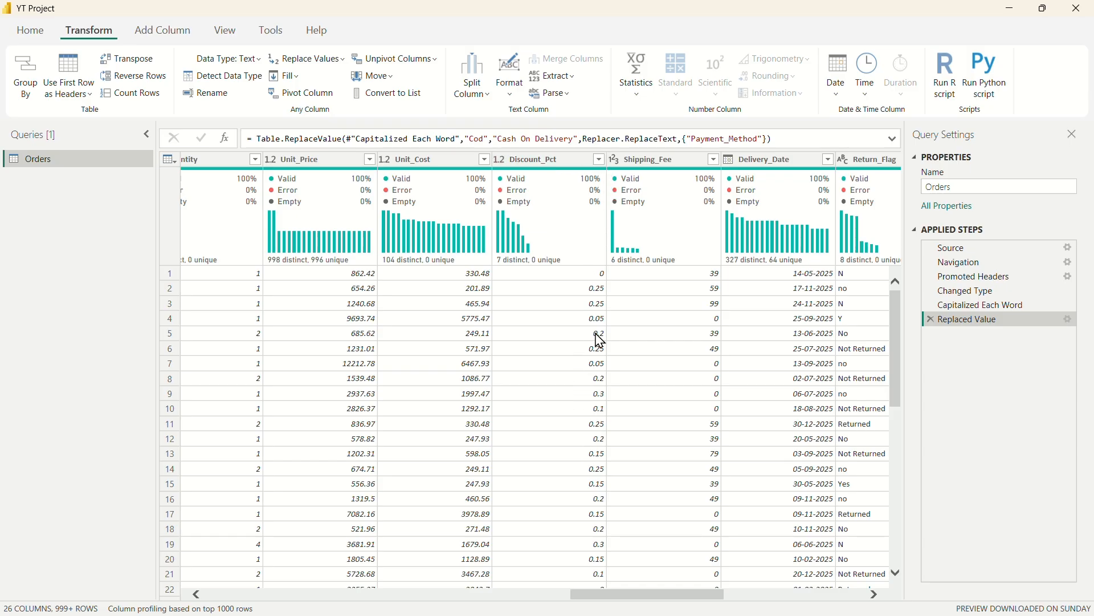
{"action": "scroll", "coordinate": [591, 350], "scroll_direction": "right", "scroll_amount": 2}
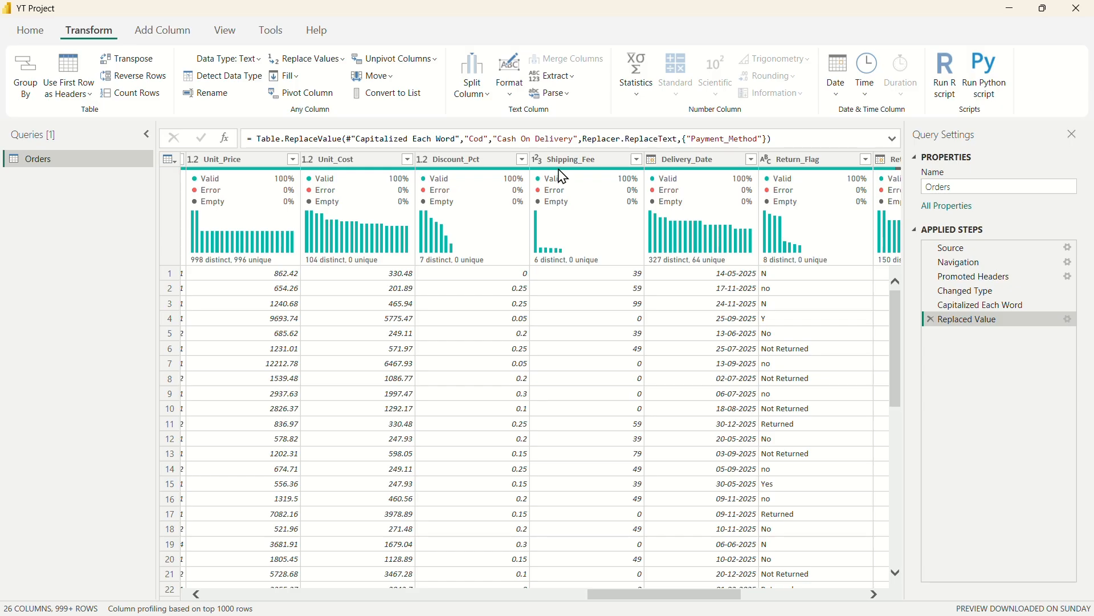
{"action": "scroll", "coordinate": [636, 308], "scroll_direction": "right", "scroll_amount": 2}
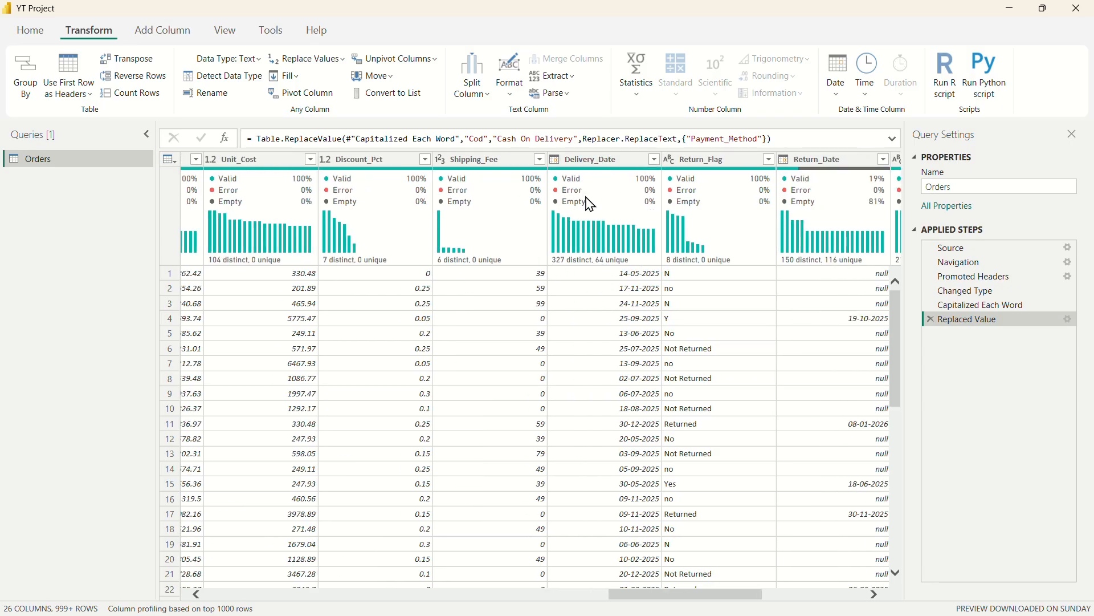
{"action": "left_click", "coordinate": [655, 160]}
{"action": "scroll", "coordinate": [589, 442], "scroll_direction": "down", "scroll_amount": 3}
{"action": "scroll", "coordinate": [570, 467], "scroll_direction": "up", "scroll_amount": 3}
{"action": "left_click", "coordinate": [648, 596]}
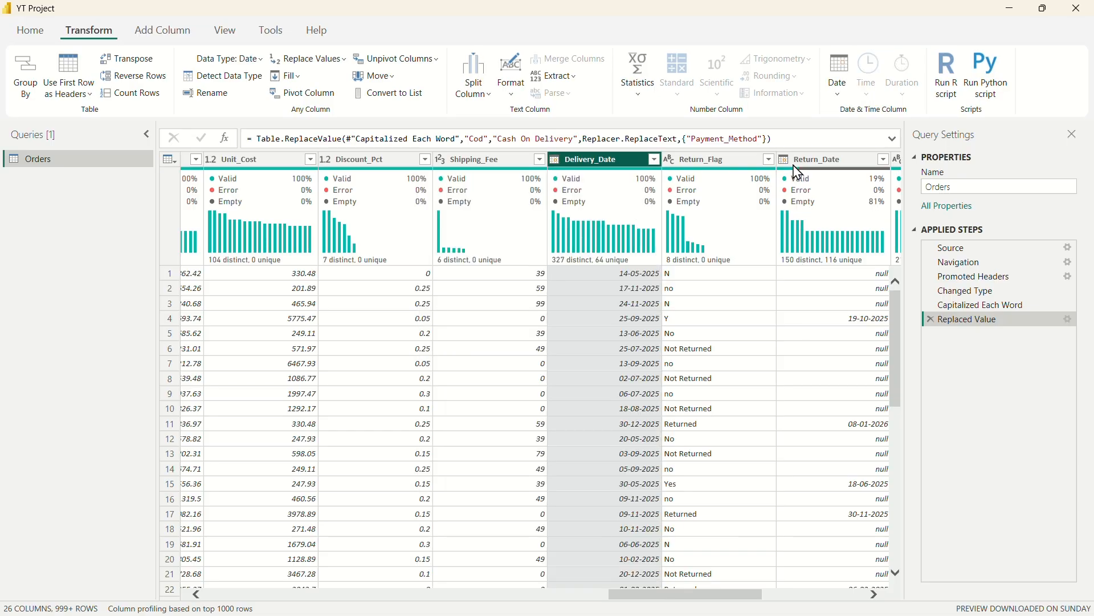
Step: Review the distinct Return_Flag values, apply Capitalize Each Word to that column, and recheck its value list without filtering
{"action": "left_click", "coordinate": [701, 161]}
{"action": "scroll", "coordinate": [692, 316], "scroll_direction": "right", "scroll_amount": 6}
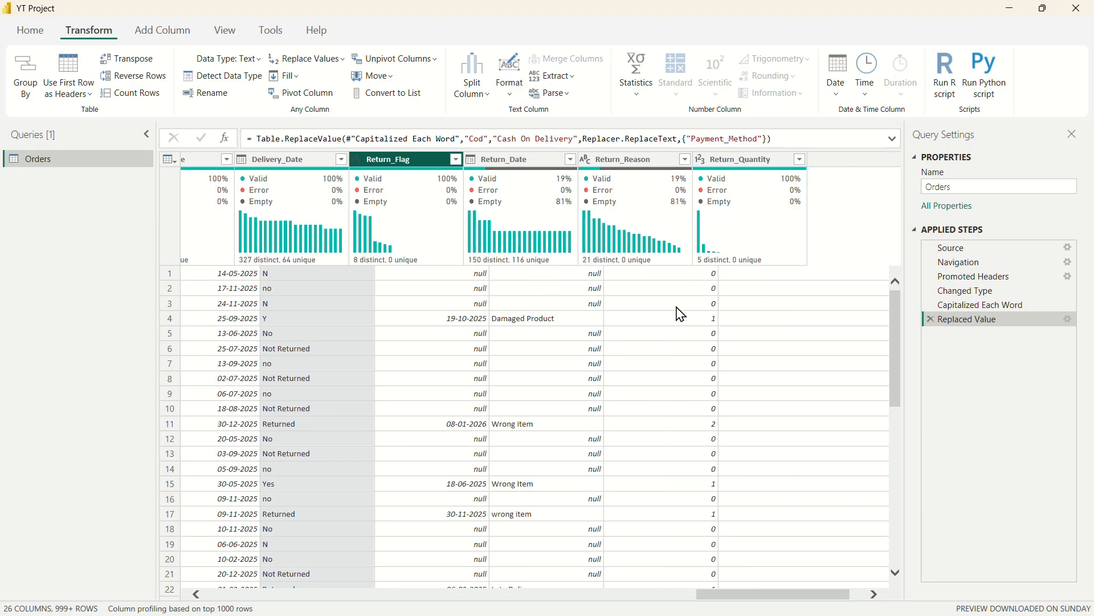
{"action": "scroll", "coordinate": [597, 286], "scroll_direction": "left", "scroll_amount": 2}
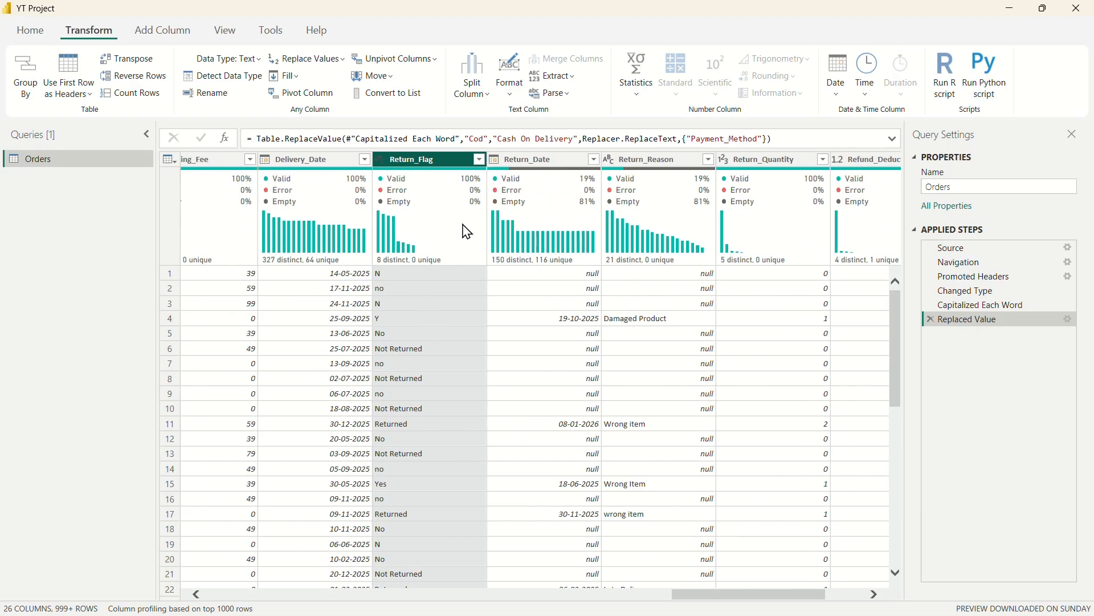
{"action": "left_click", "coordinate": [480, 159]}
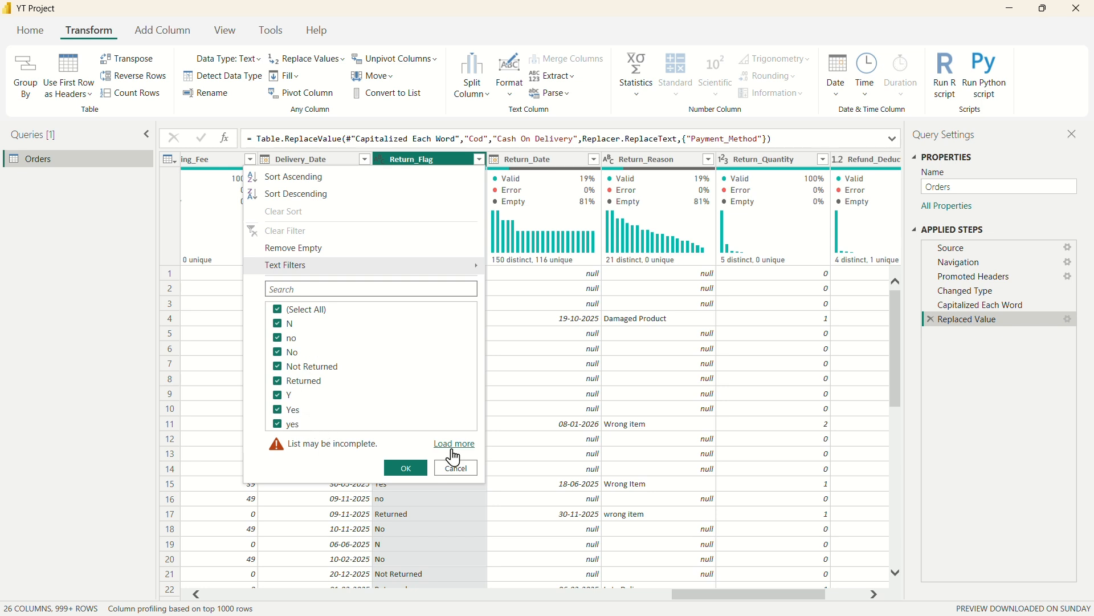
{"action": "left_click", "coordinate": [454, 469]}
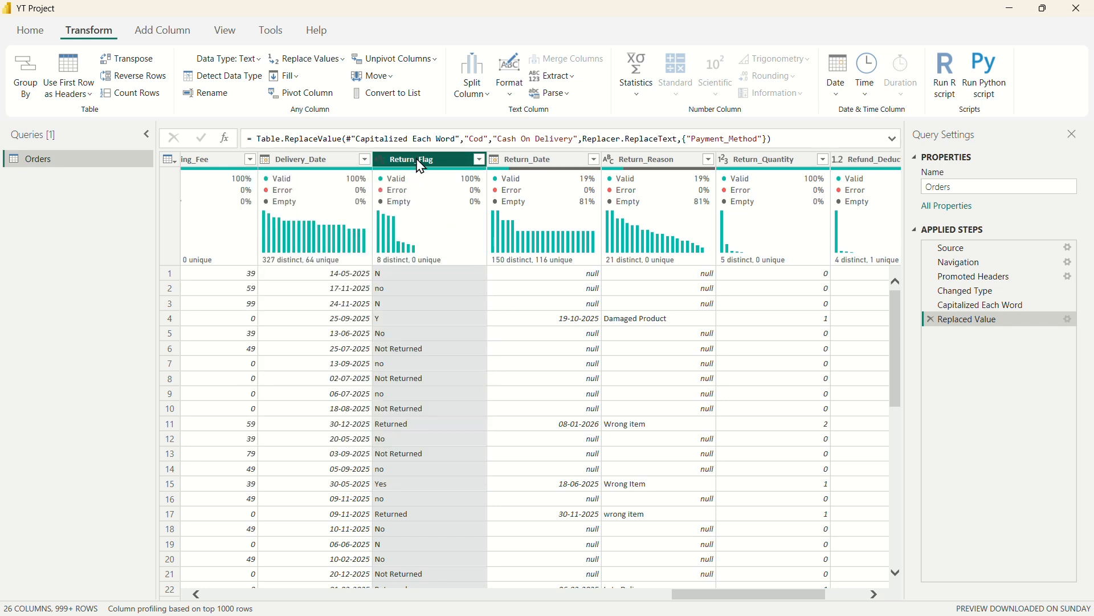
{"action": "left_click", "coordinate": [510, 80]}
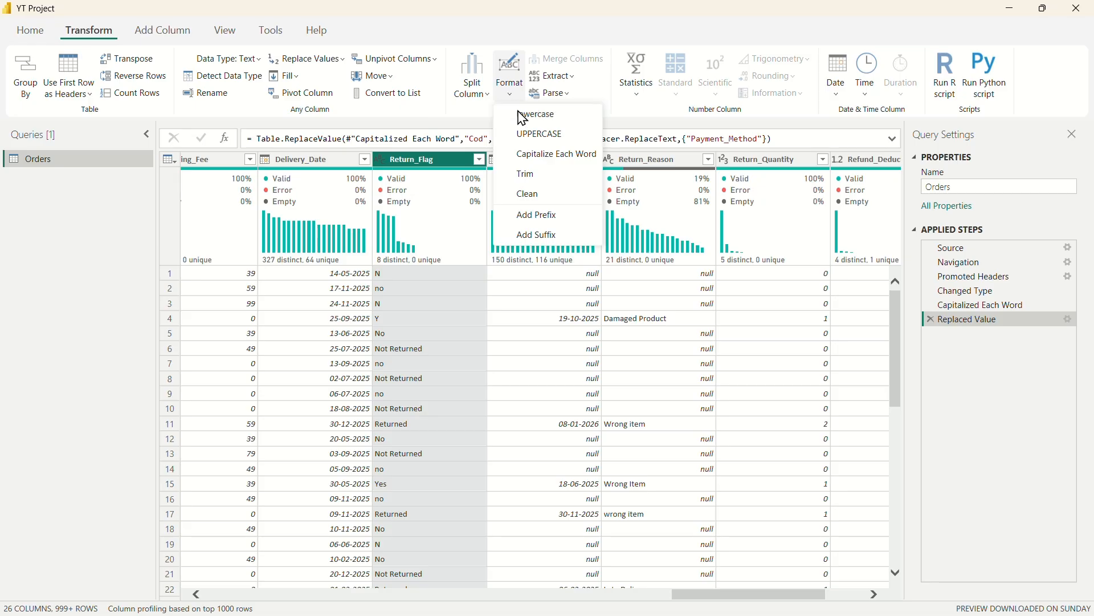
{"action": "left_click", "coordinate": [573, 161]}
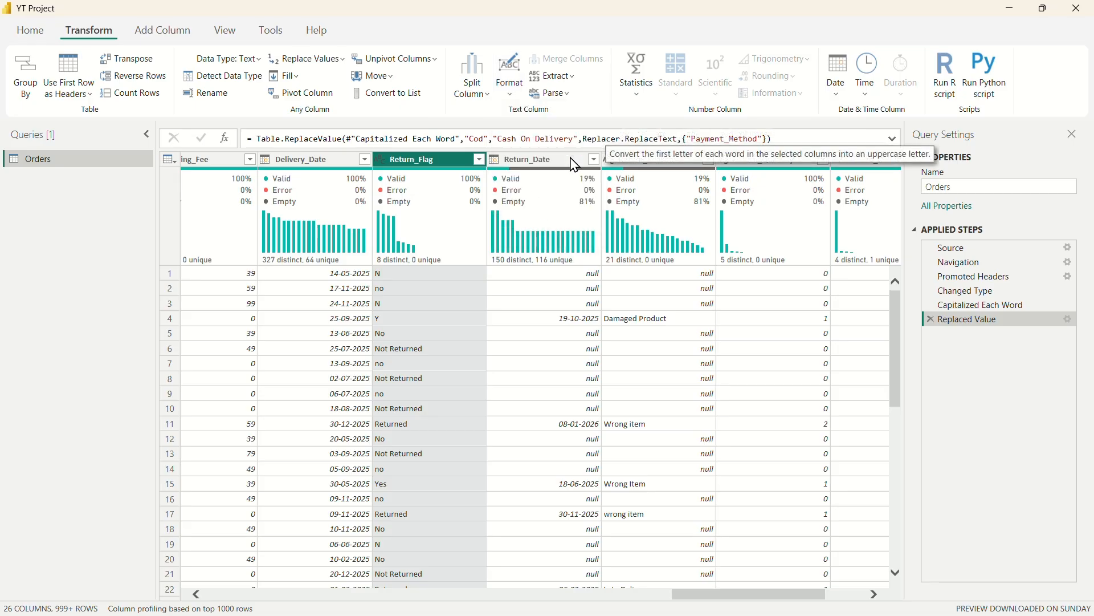
{"action": "left_click", "coordinate": [479, 160]}
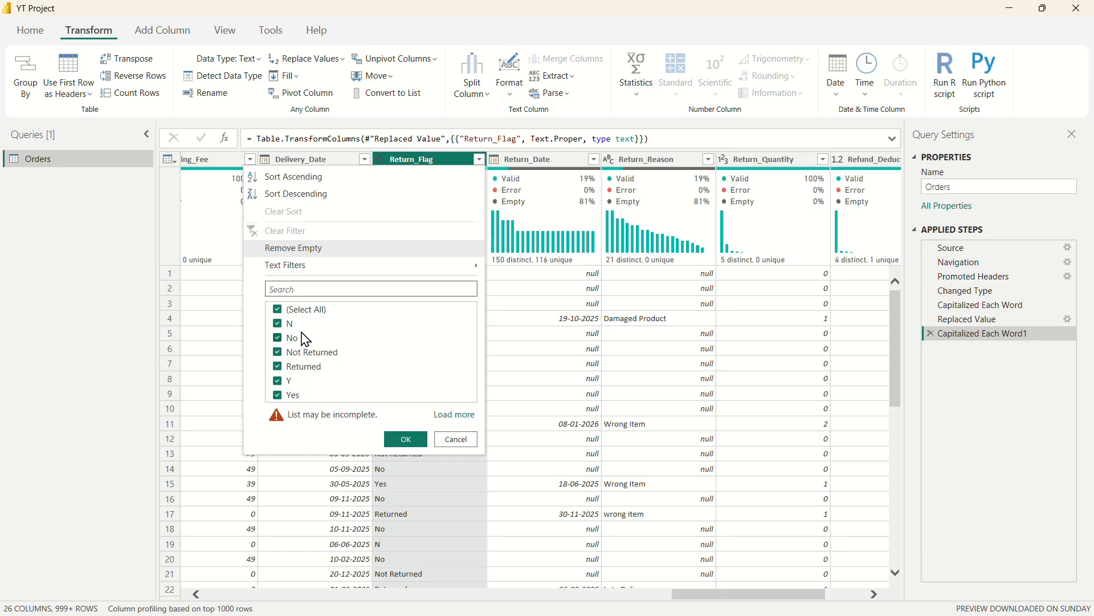
{"action": "left_click", "coordinate": [461, 440]}
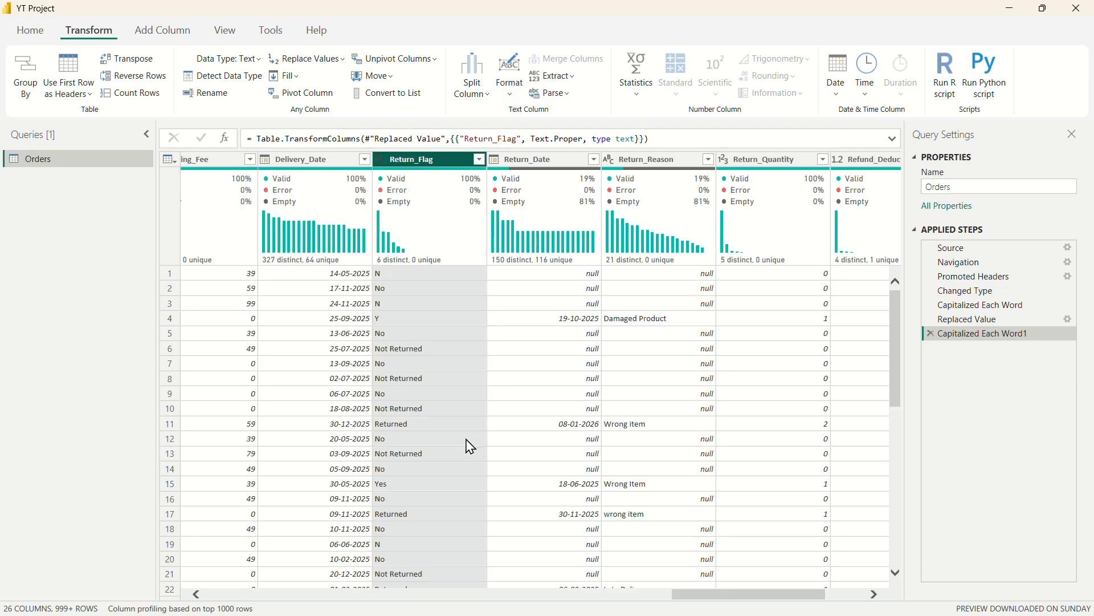
Step: Replace the value "Not Returned" with "No" in the Return_Flag column and check its distinct values without filtering
{"action": "right_click", "coordinate": [395, 354]}
{"action": "key", "text": "Escape"}
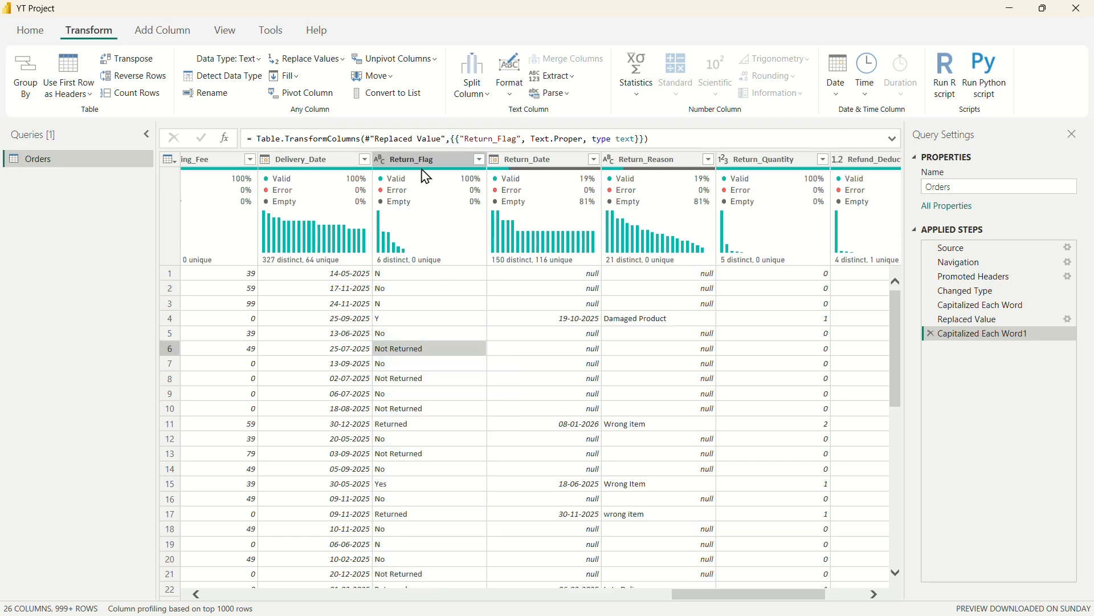
{"action": "left_click", "coordinate": [430, 159]}
{"action": "right_click", "coordinate": [406, 160]}
{"action": "left_click", "coordinate": [474, 314]}
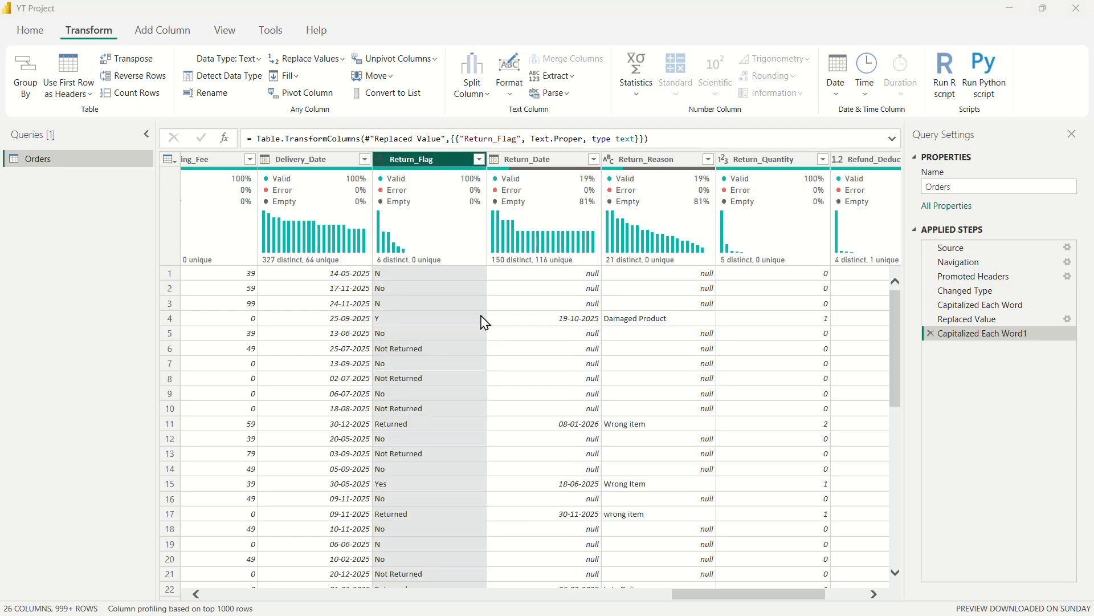
{"action": "type", "text": "Not Returned"}
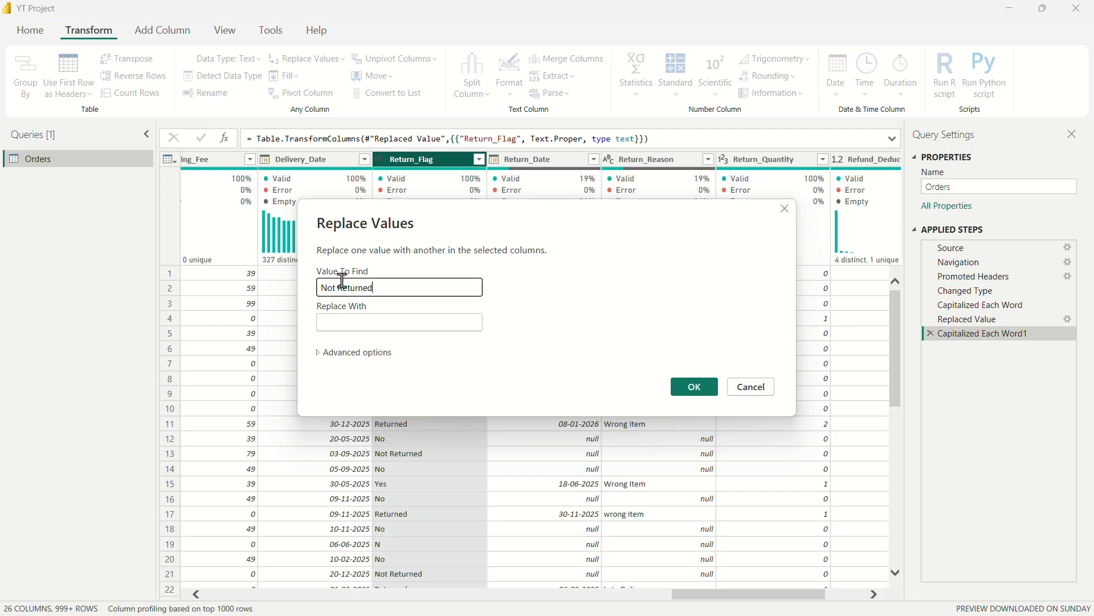
{"action": "left_click", "coordinate": [364, 322]}
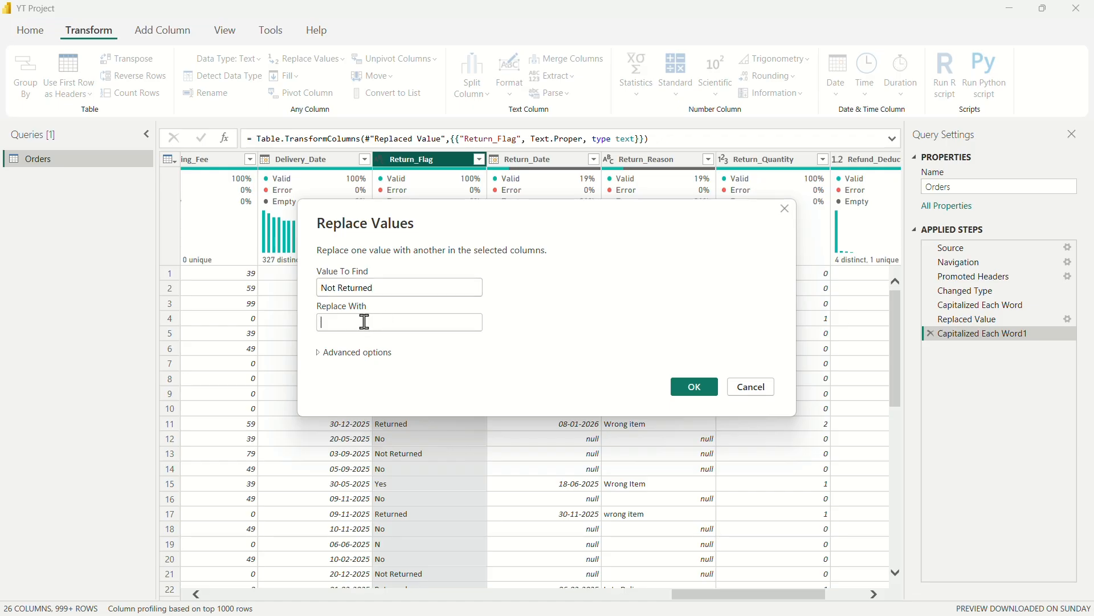
{"action": "type", "text": "No"}
{"action": "left_click", "coordinate": [694, 387]}
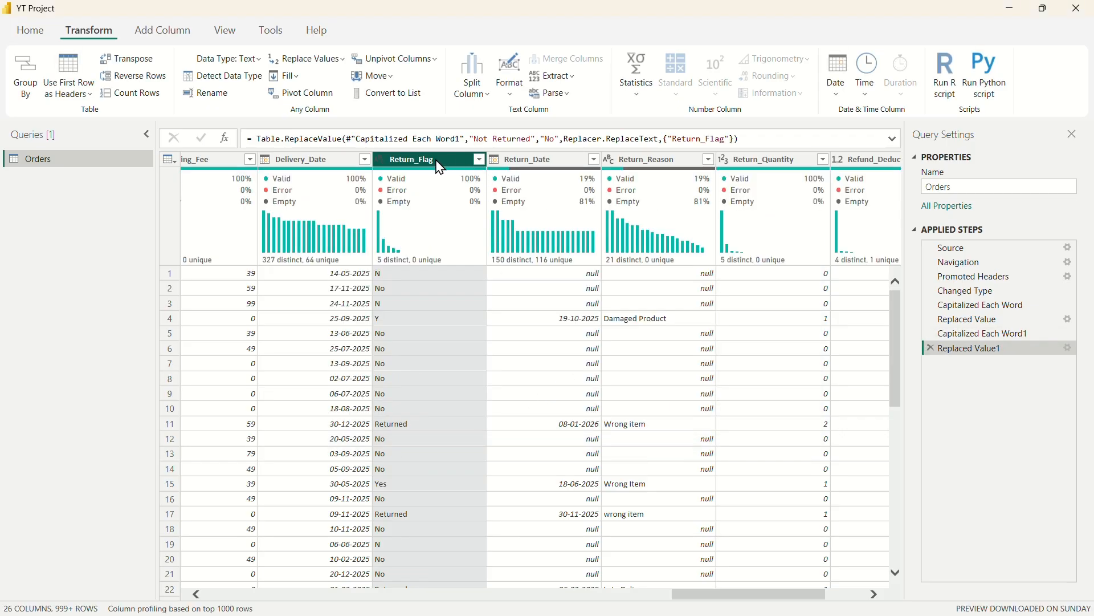
{"action": "left_click", "coordinate": [479, 160]}
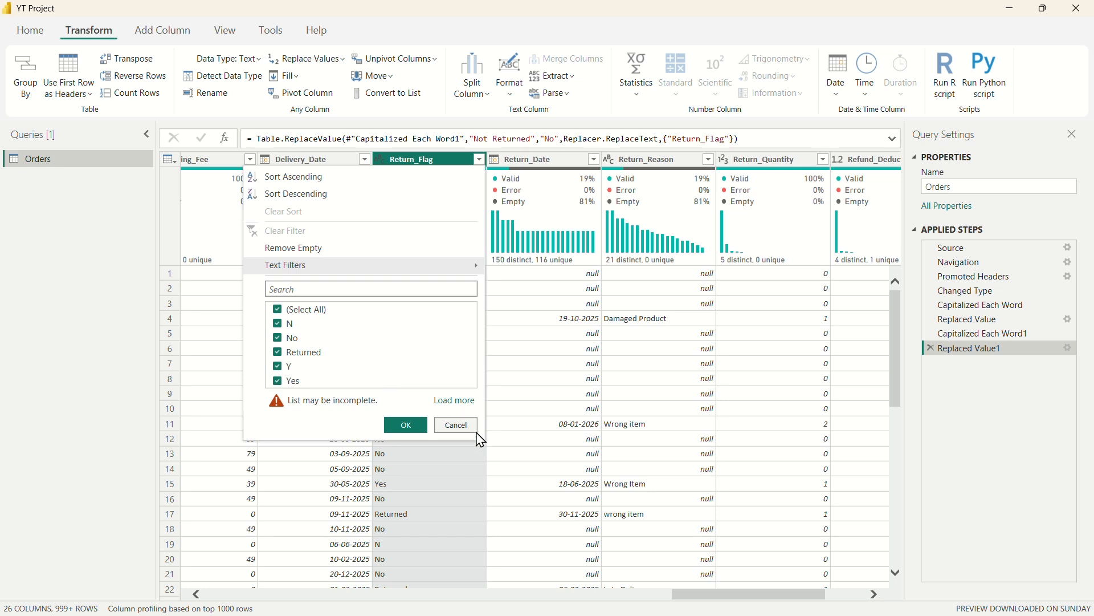
{"action": "left_click", "coordinate": [456, 425]}
Step: Replace the value "Returned" with "Yes" in the Return_Flag column and review the distinct values without filtering
{"action": "left_click", "coordinate": [413, 515]}
{"action": "right_click", "coordinate": [412, 515]}
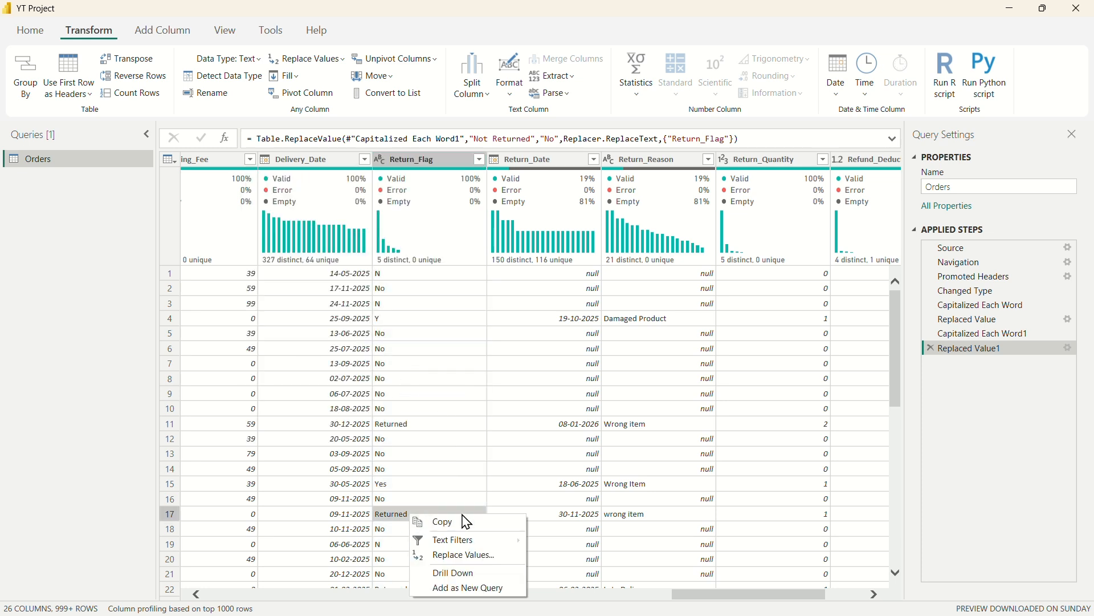
{"action": "key", "text": "Escape"}
{"action": "right_click", "coordinate": [413, 162]}
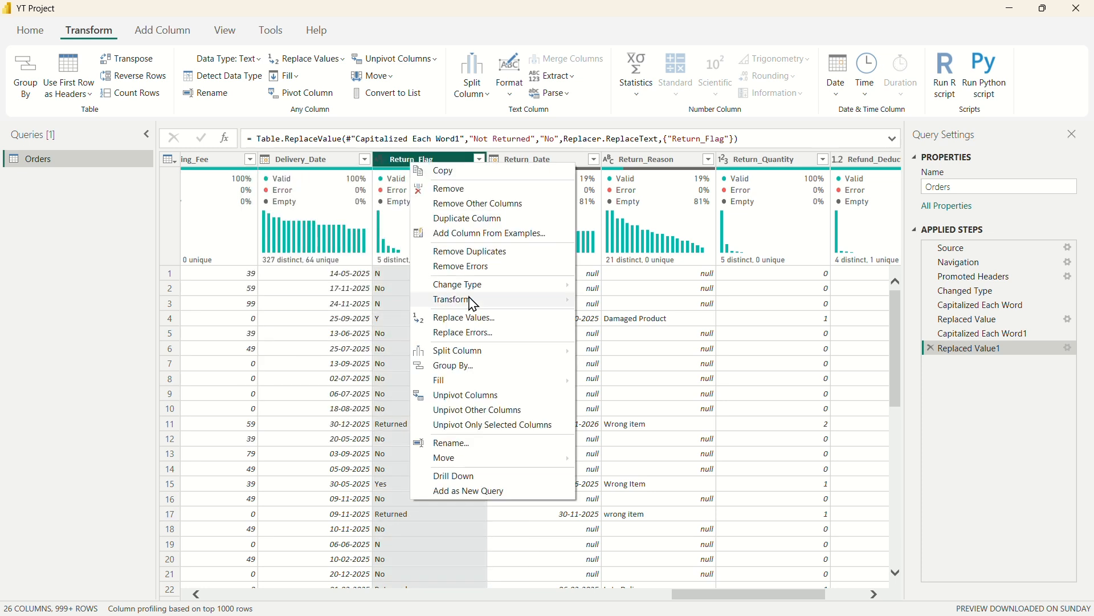
{"action": "left_click", "coordinate": [486, 320]}
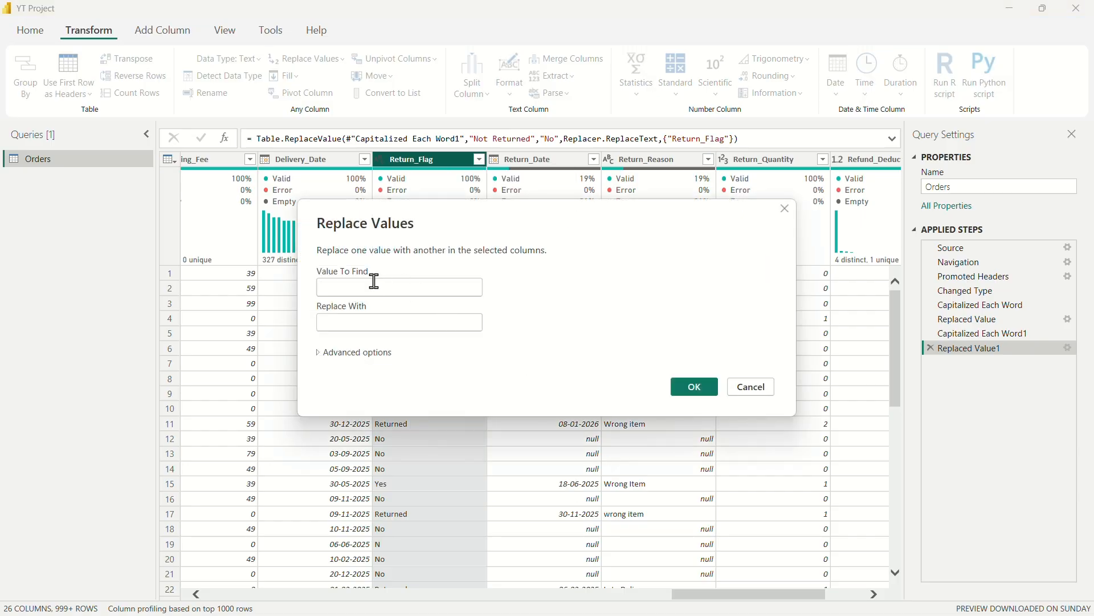
{"action": "left_click", "coordinate": [373, 292]}
{"action": "type", "text": "Returned"}
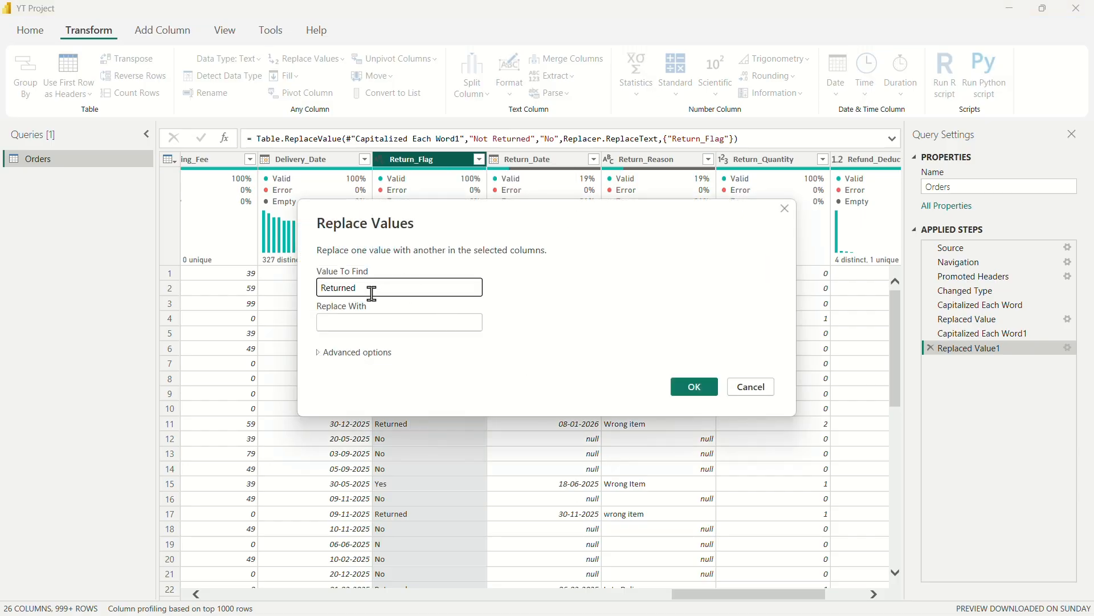
{"action": "left_click", "coordinate": [345, 325]}
{"action": "type", "text": "Yes"}
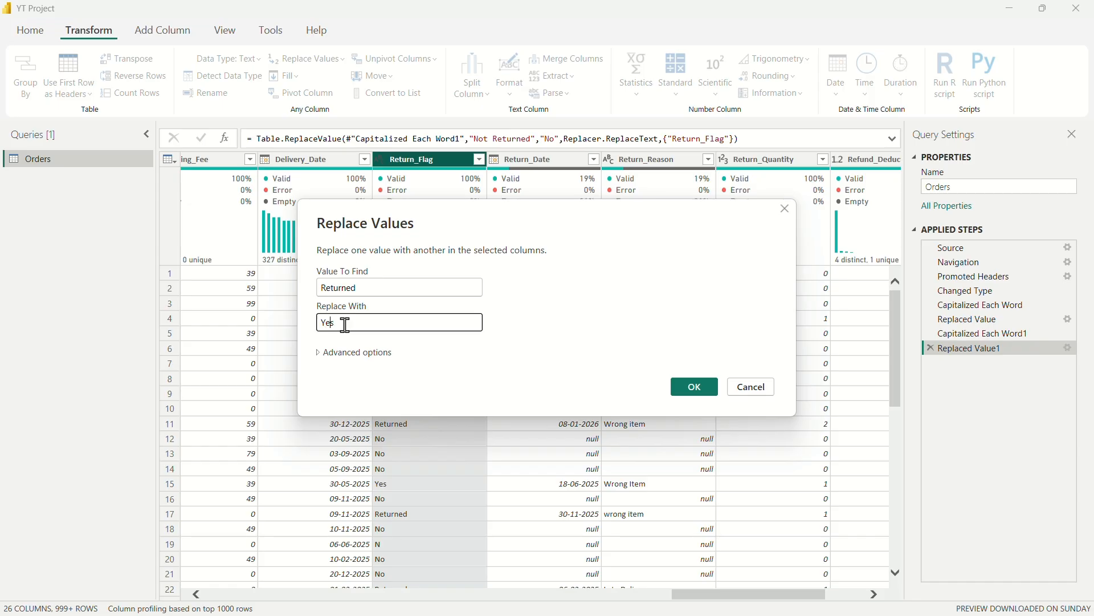
{"action": "left_click", "coordinate": [695, 388]}
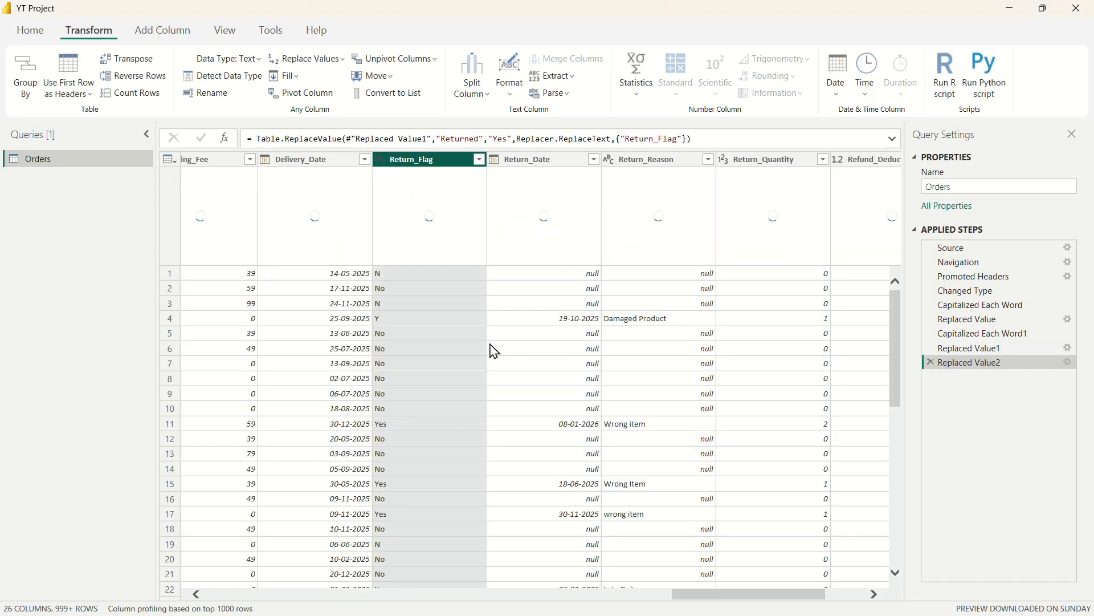
{"action": "left_click", "coordinate": [481, 160]}
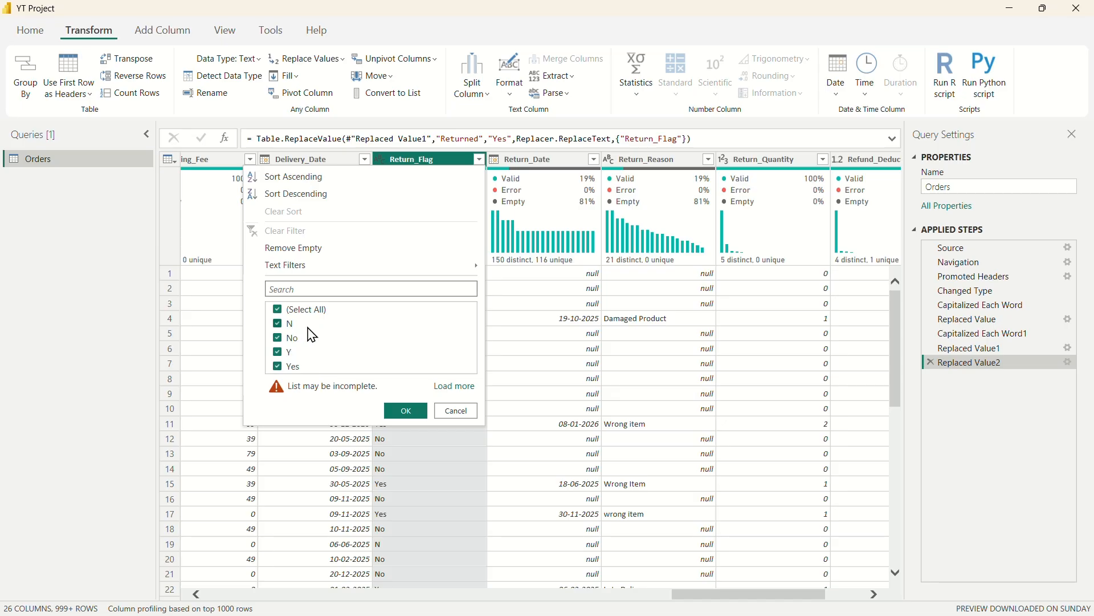
{"action": "left_click", "coordinate": [462, 410]}
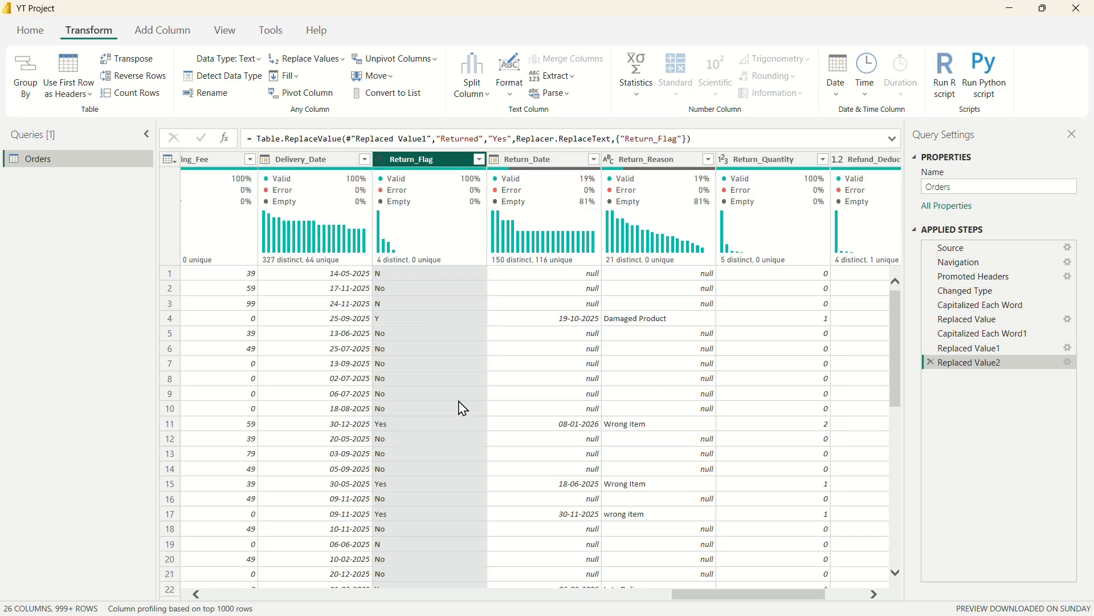
Step: Replace "Y" with "Yes" in the Return_Flag column, matching entire cell contents, and recheck the value list without filtering
{"action": "right_click", "coordinate": [421, 161]}
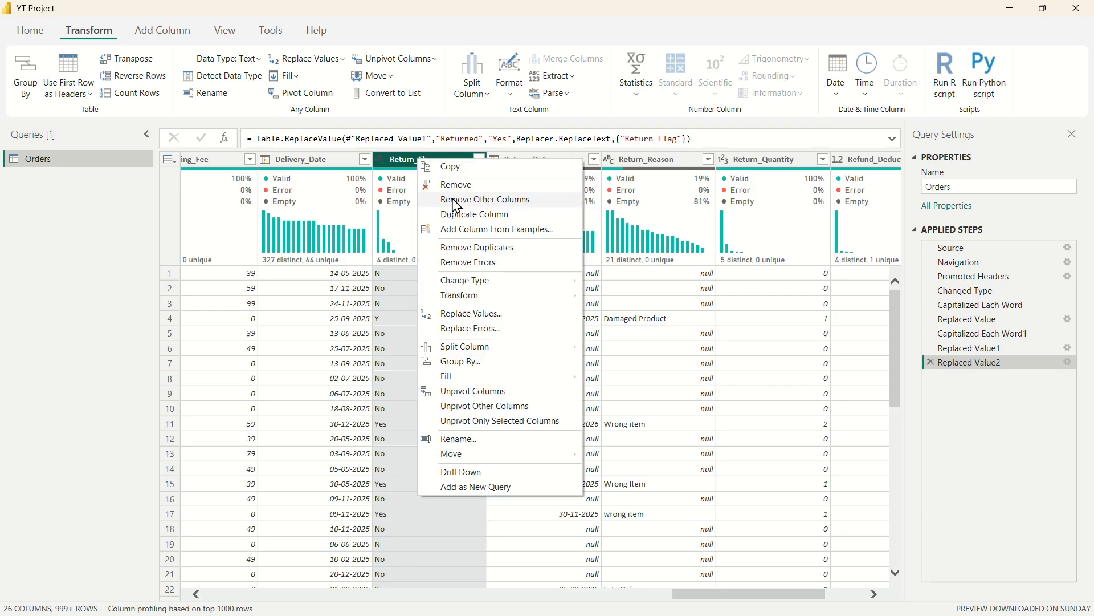
{"action": "left_click", "coordinate": [491, 313]}
{"action": "type", "text": "Y"}
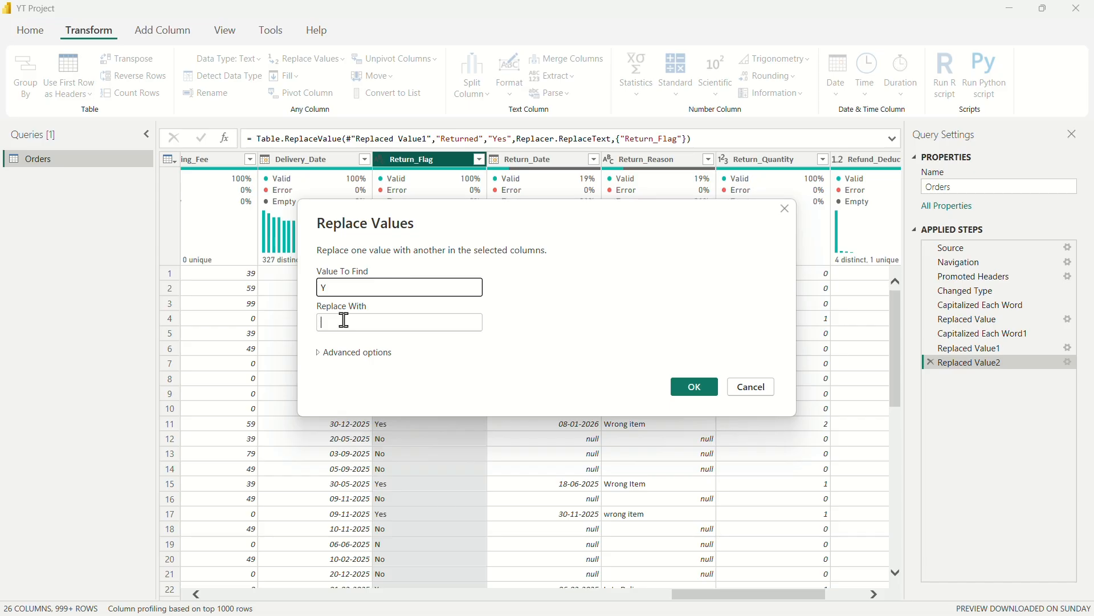
{"action": "type", "text": "Yes"}
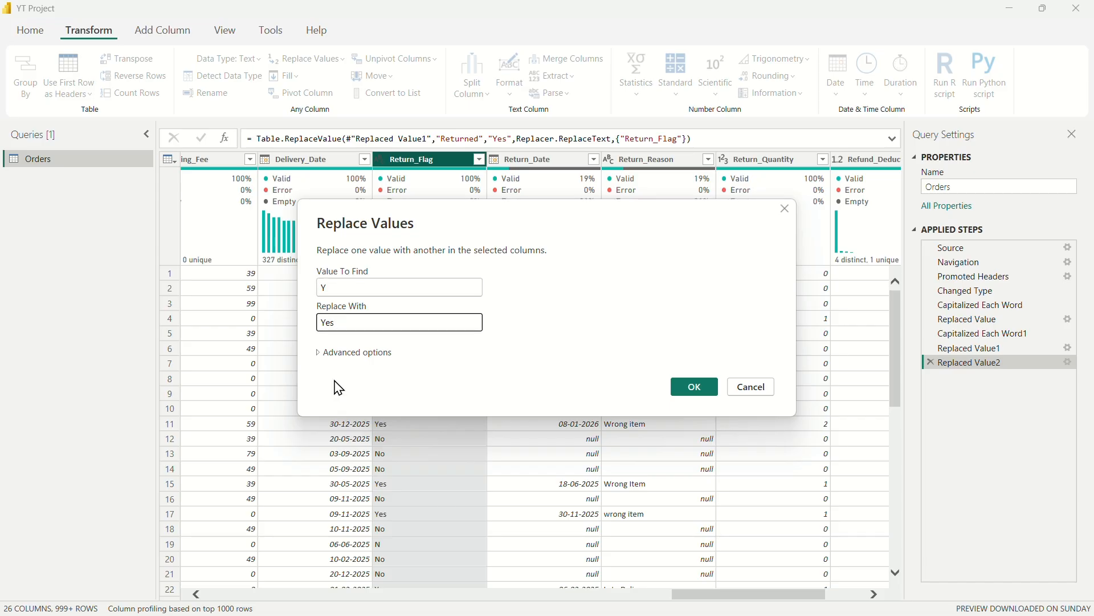
{"action": "left_click", "coordinate": [319, 354]}
{"action": "left_click", "coordinate": [321, 366]}
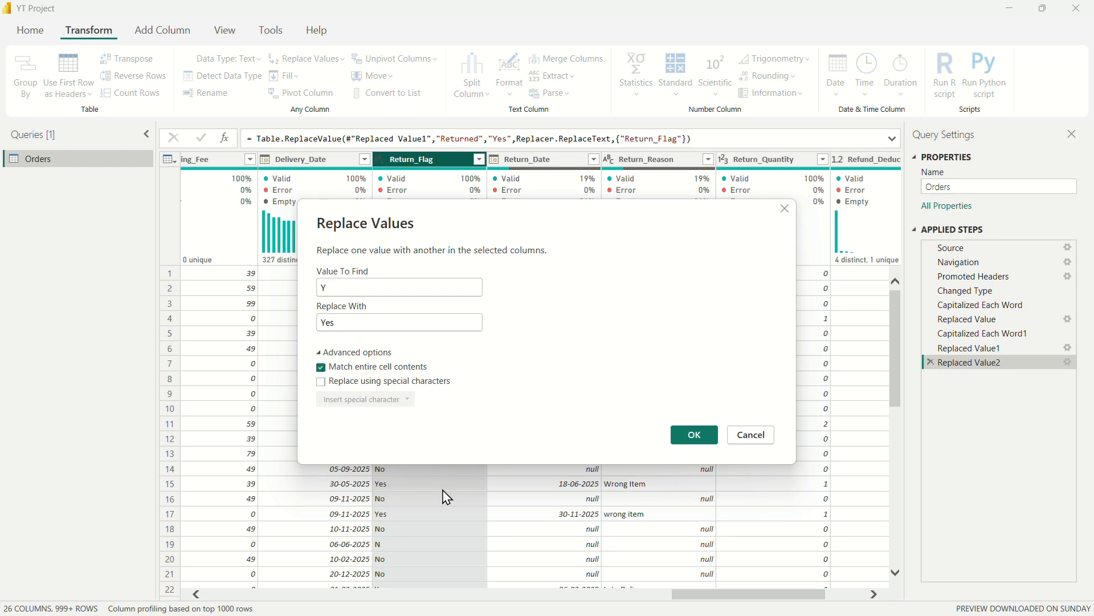
{"action": "left_click", "coordinate": [695, 436]}
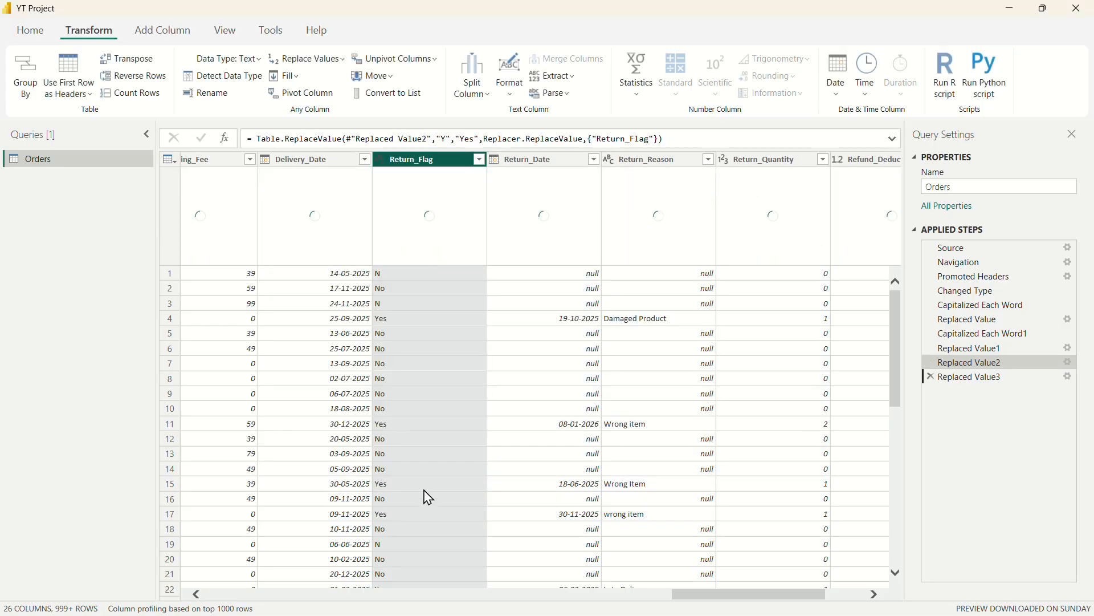
{"action": "left_click", "coordinate": [481, 159]}
{"action": "left_click", "coordinate": [455, 411]}
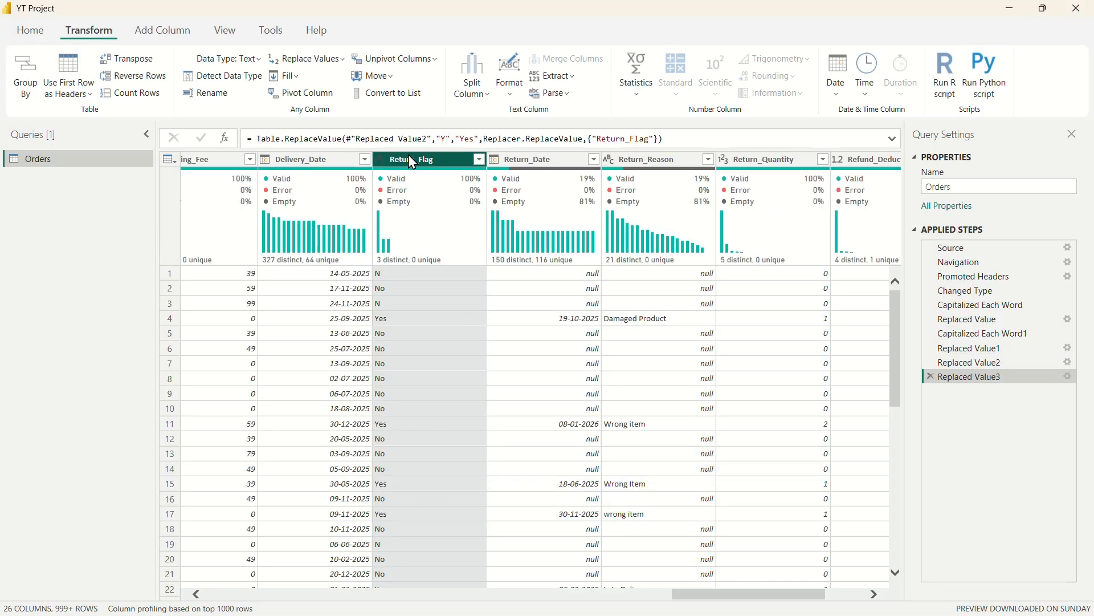
Step: Replace "N" with "No" in the Return_Flag column, matching entire cell contents, and check the fully loaded value list without filtering
{"action": "right_click", "coordinate": [424, 161]}
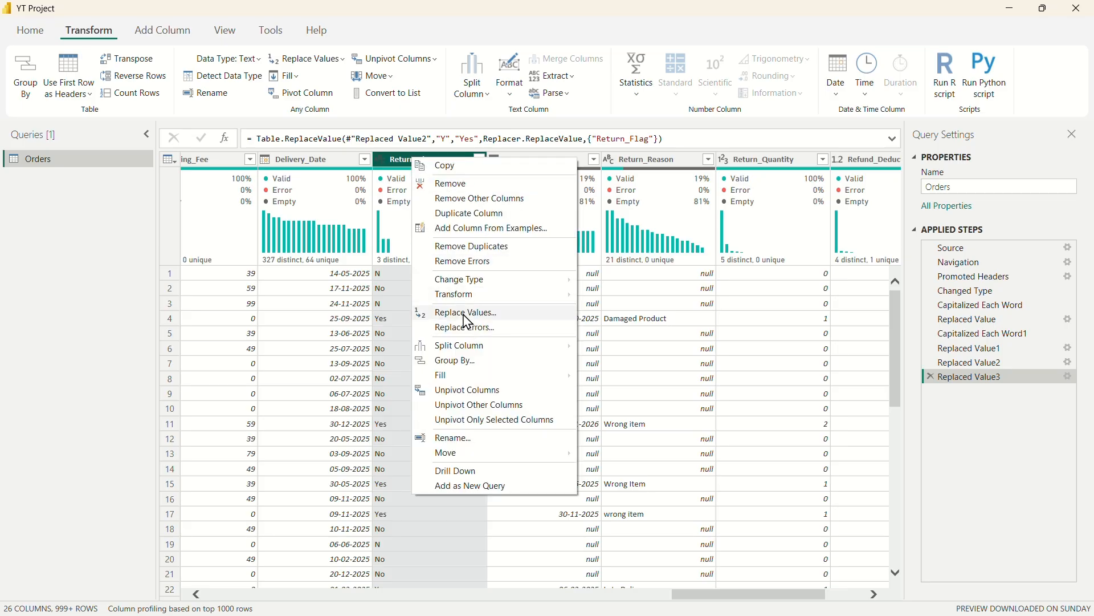
{"action": "left_click", "coordinate": [601, 353]}
{"action": "type", "text": "N"}
{"action": "left_click", "coordinate": [378, 322]}
{"action": "type", "text": "No"}
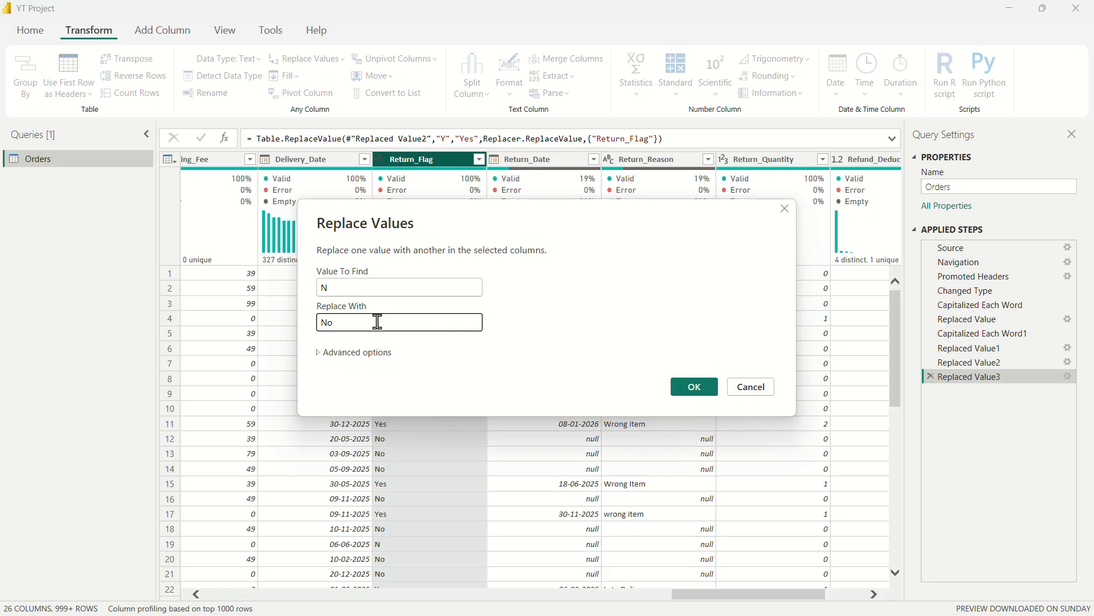
{"action": "left_click", "coordinate": [333, 353]}
{"action": "left_click", "coordinate": [342, 367]}
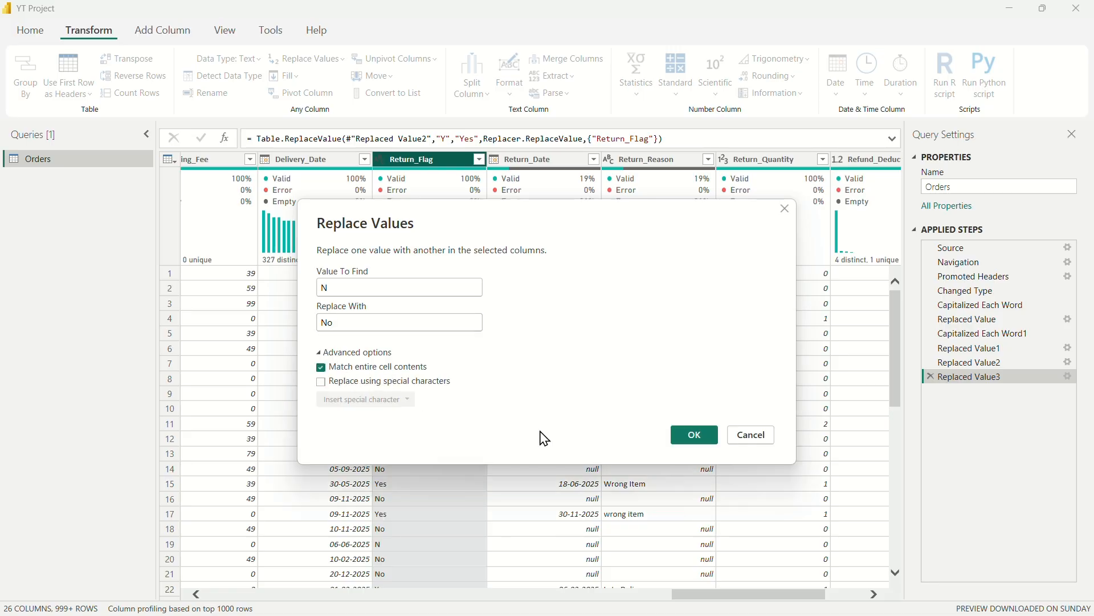
{"action": "left_click", "coordinate": [693, 438]}
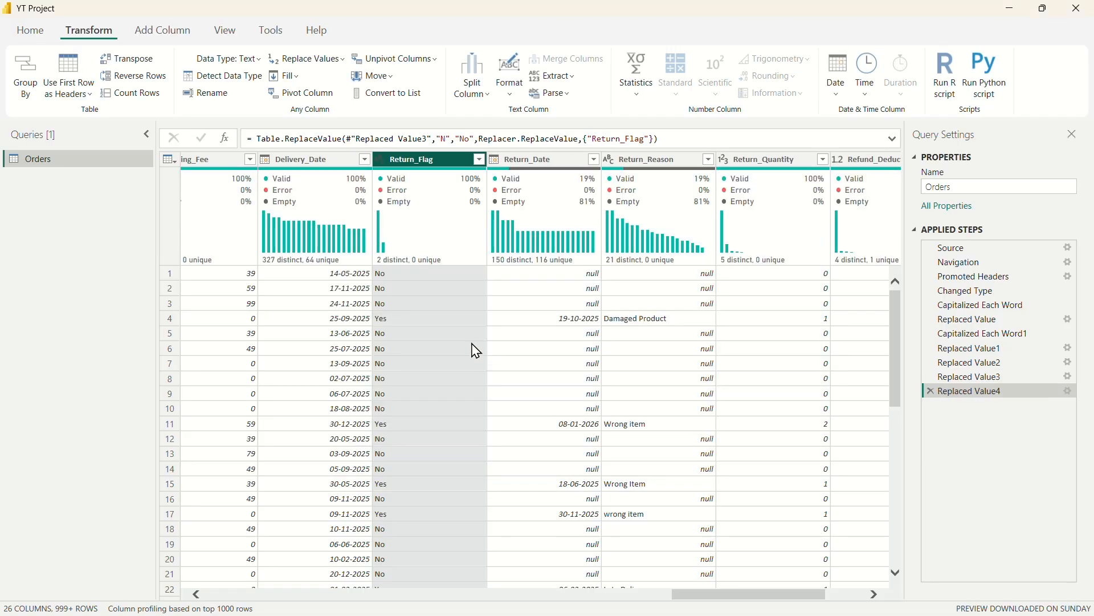
{"action": "left_click", "coordinate": [480, 159]}
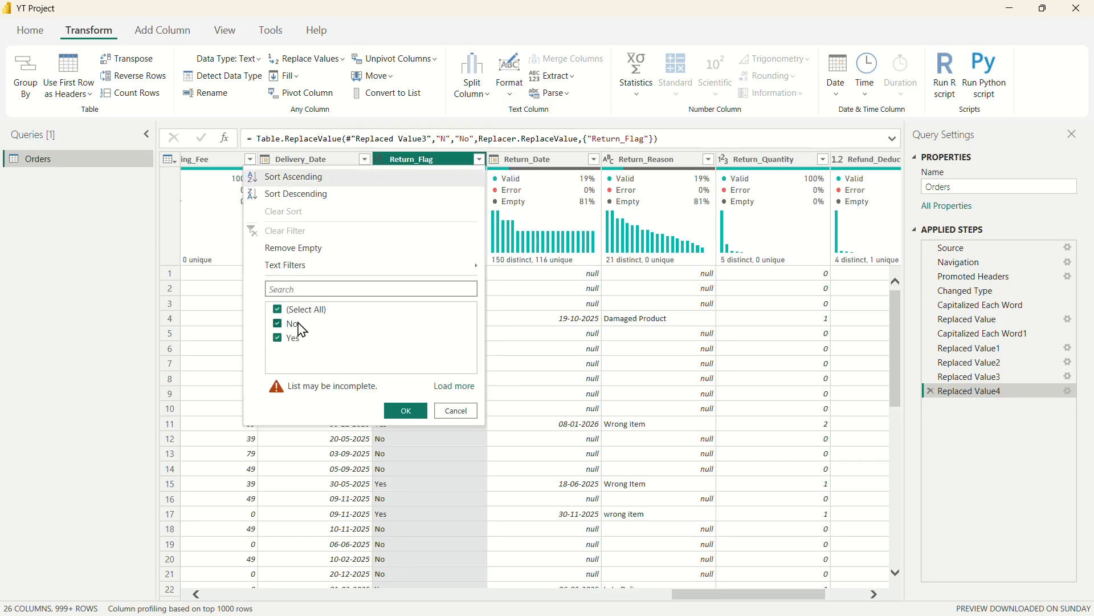
{"action": "left_click", "coordinate": [456, 387]}
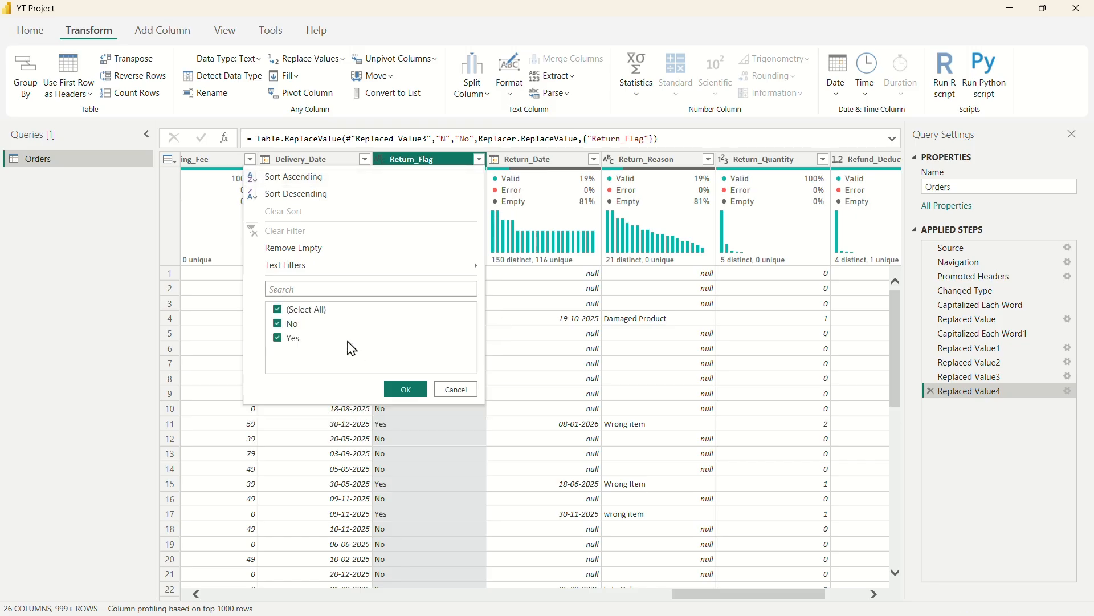
{"action": "left_click", "coordinate": [456, 390]}
Step: Review the distinct values of the Return_Date column without filtering
{"action": "left_click", "coordinate": [539, 162]}
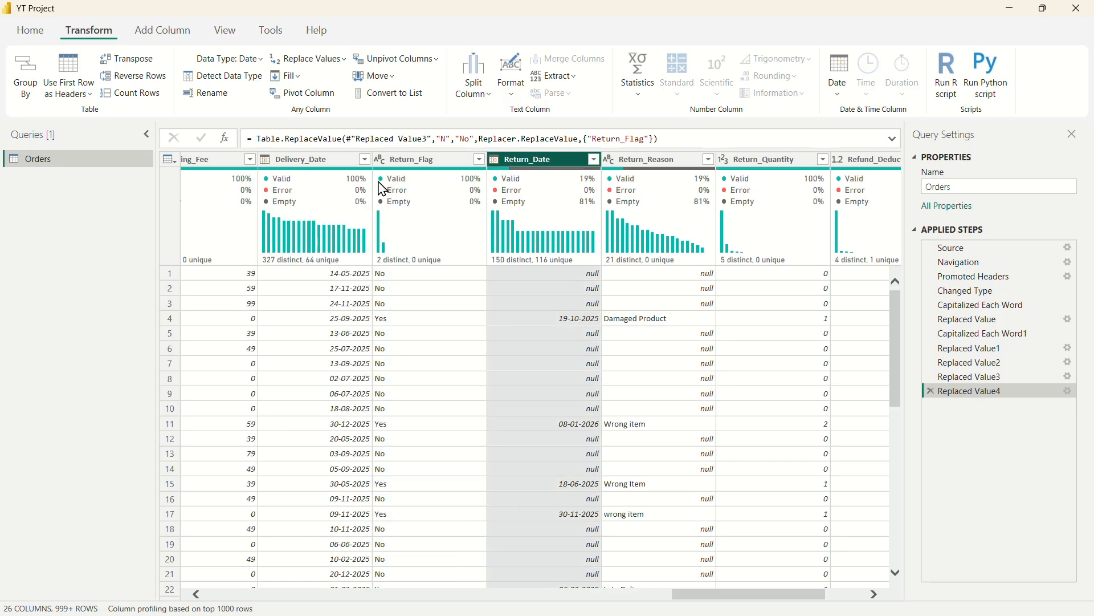
{"action": "left_click", "coordinate": [594, 159]}
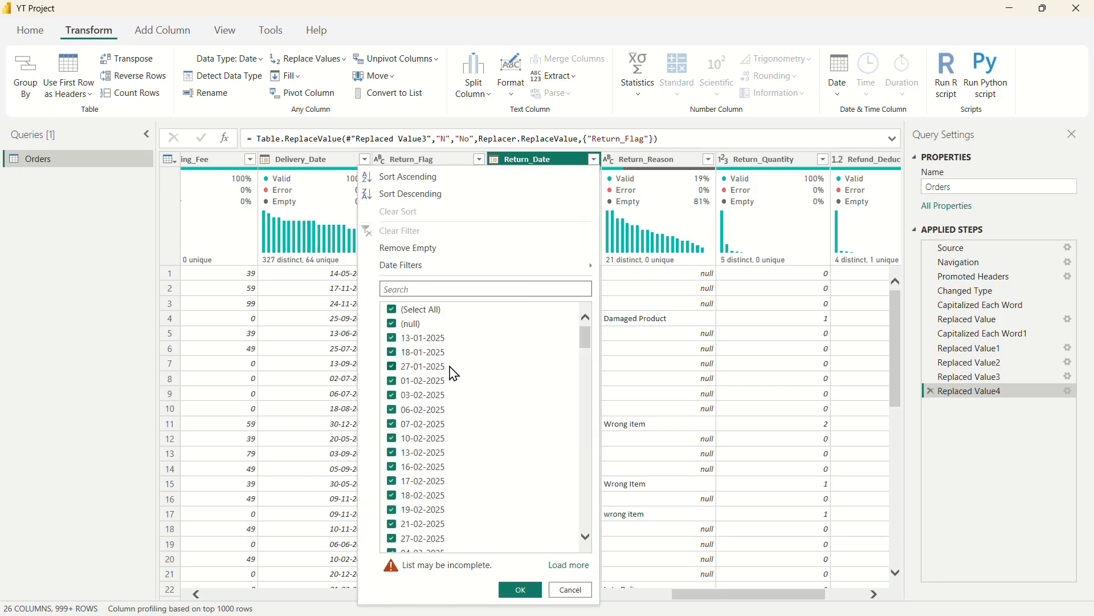
{"action": "scroll", "coordinate": [469, 442], "scroll_direction": "down", "scroll_amount": 12}
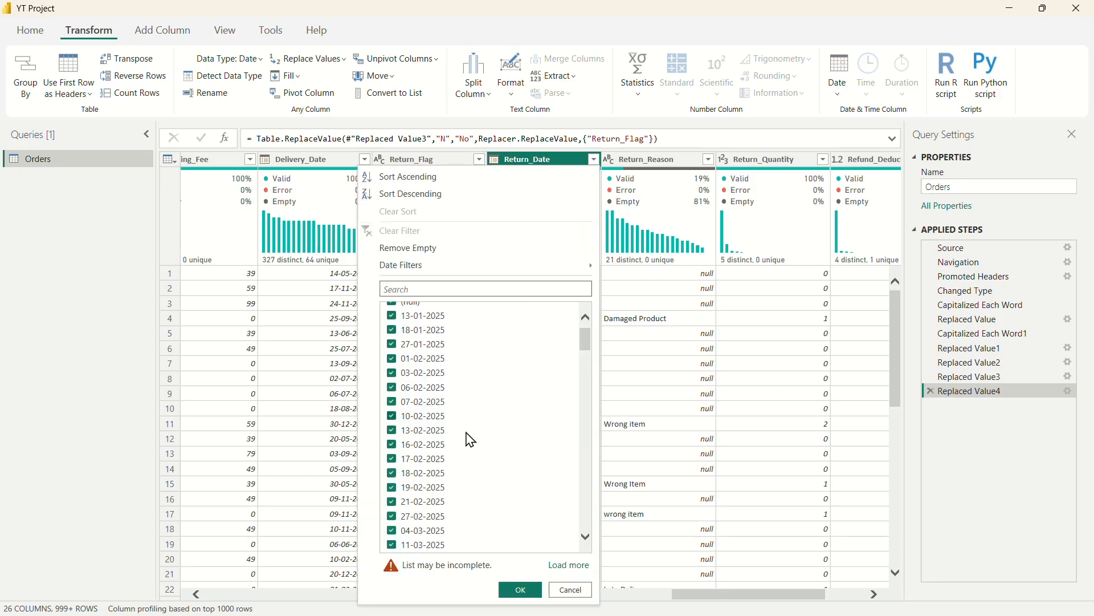
{"action": "left_click", "coordinate": [570, 589]}
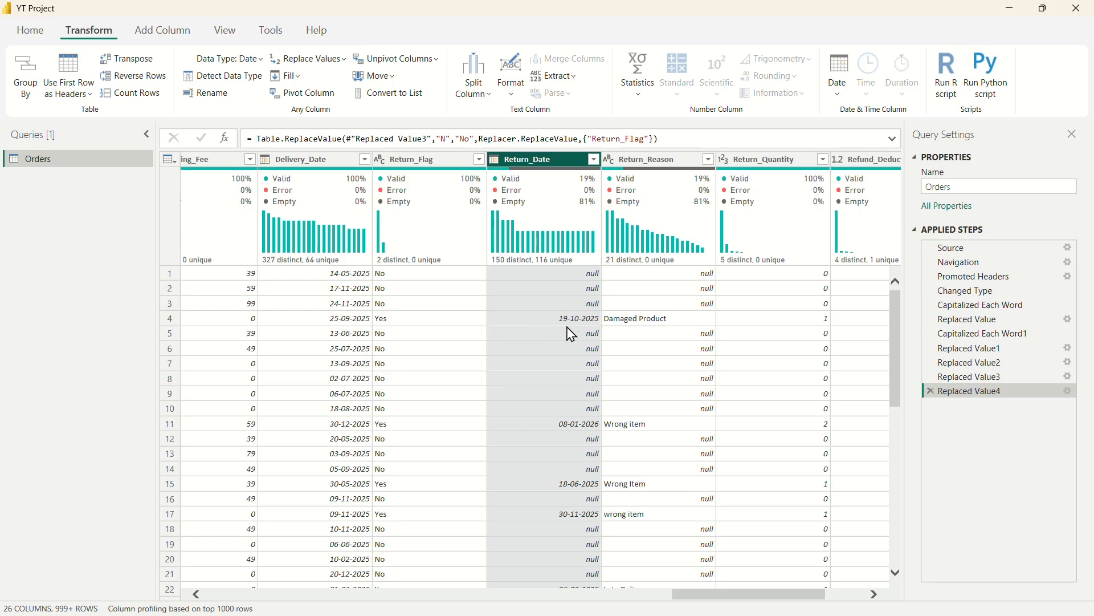
Step: Review the distinct Return_Reason values, apply Capitalize Each Word to that column, and recheck its value list without filtering
{"action": "scroll", "coordinate": [479, 298], "scroll_direction": "right", "scroll_amount": 2}
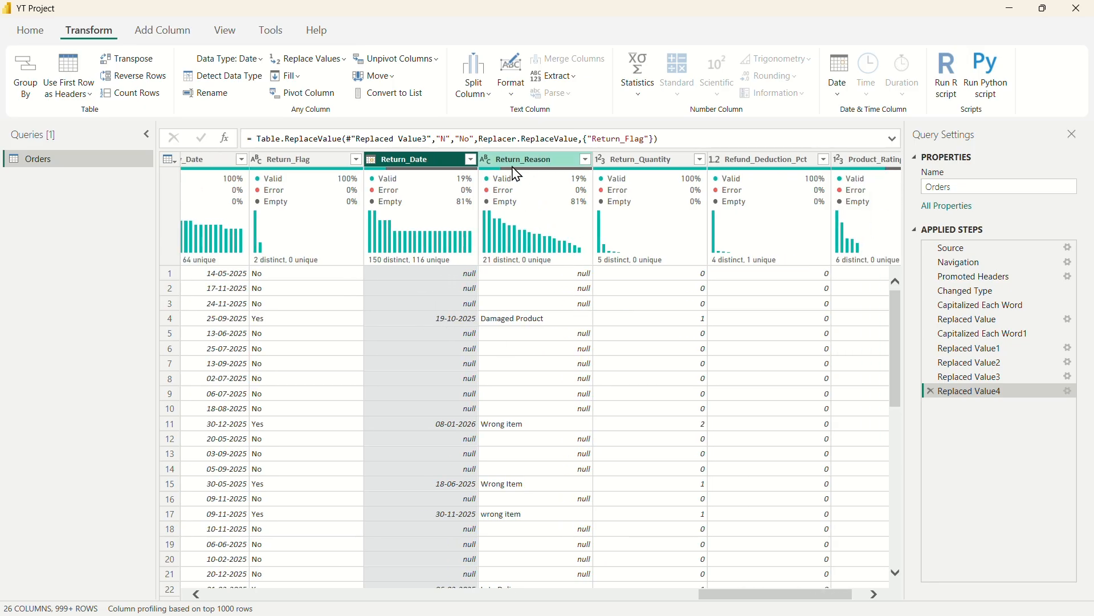
{"action": "left_click", "coordinate": [587, 162]}
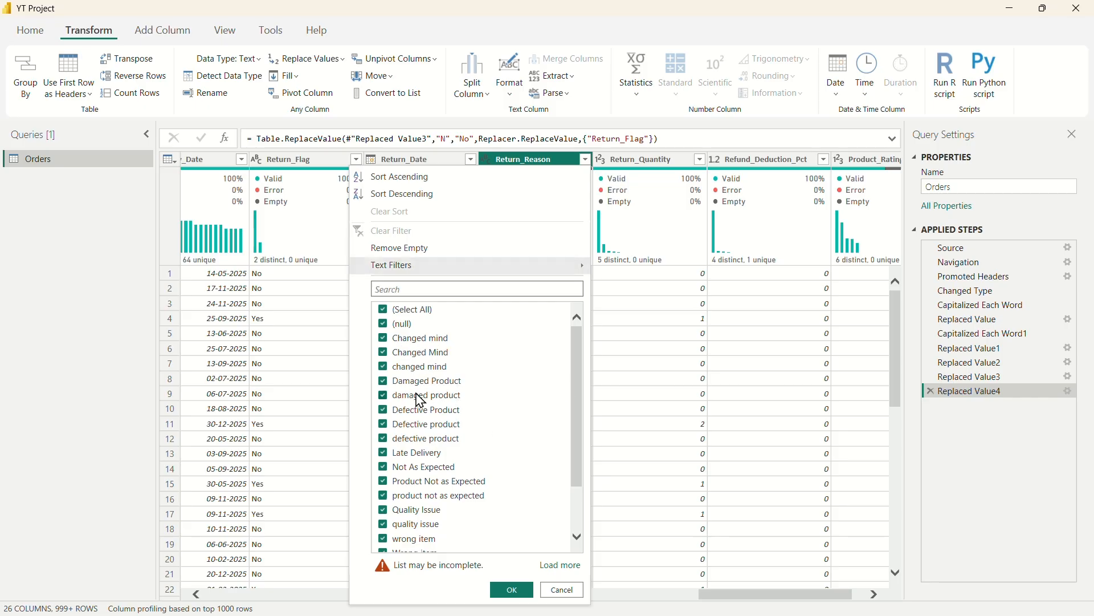
{"action": "left_click", "coordinate": [562, 589]}
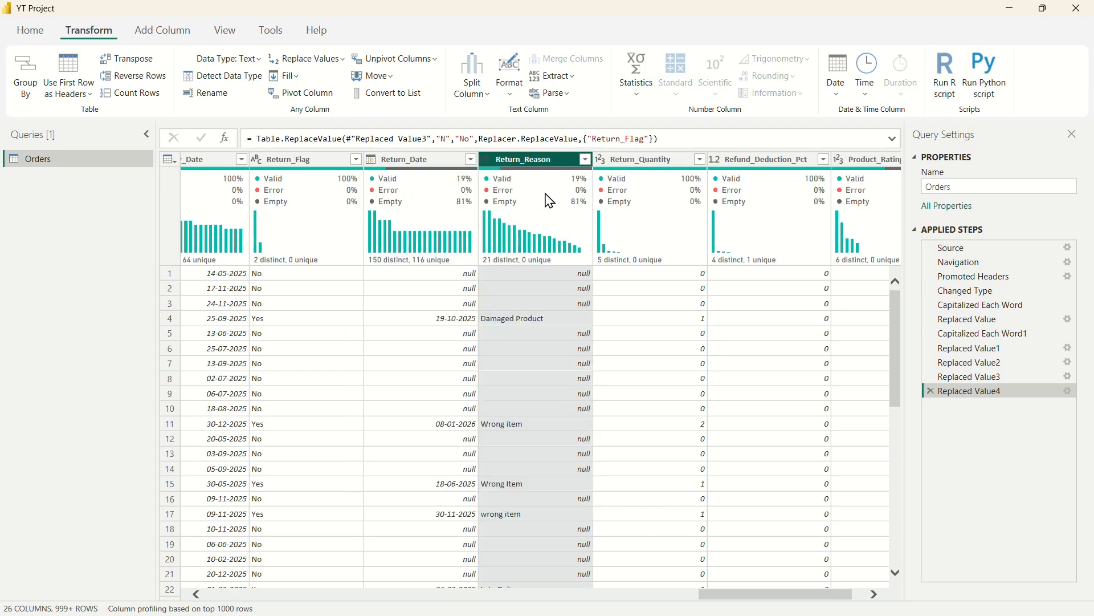
{"action": "left_click", "coordinate": [509, 80]}
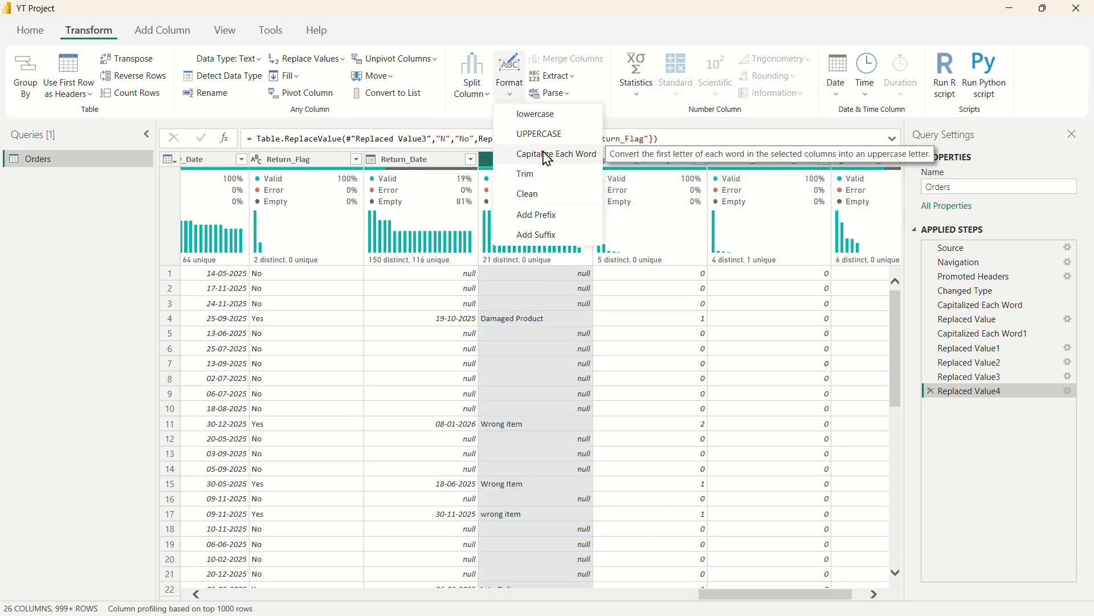
{"action": "left_click", "coordinate": [565, 153]}
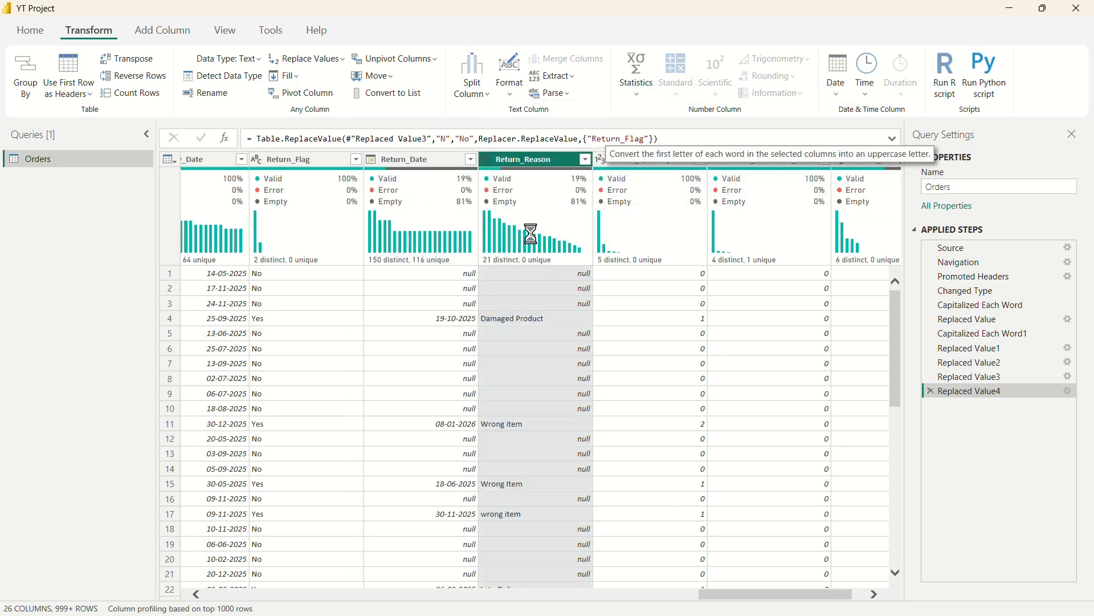
{"action": "left_click", "coordinate": [585, 159]}
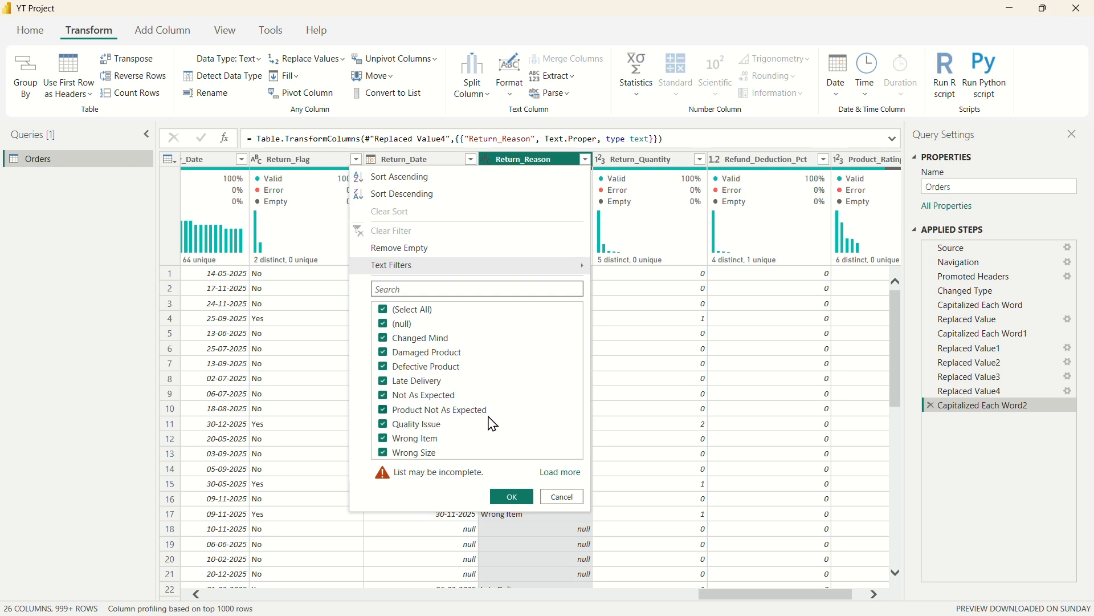
{"action": "left_click", "coordinate": [577, 496]}
Step: Replace "Not As Expected" with "Product Not As Expected" in the Return_Reason column, matching entire cell contents
{"action": "scroll", "coordinate": [560, 515], "scroll_direction": "down", "scroll_amount": 3}
{"action": "scroll", "coordinate": [555, 508], "scroll_direction": "down", "scroll_amount": 7}
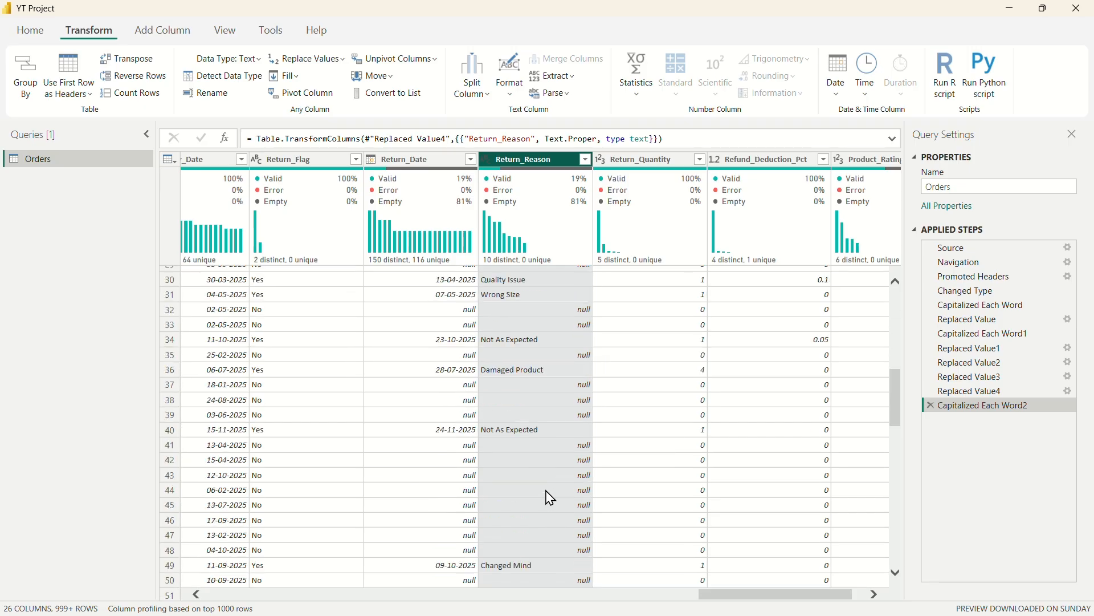
{"action": "left_click", "coordinate": [506, 432]}
{"action": "right_click", "coordinate": [506, 432]}
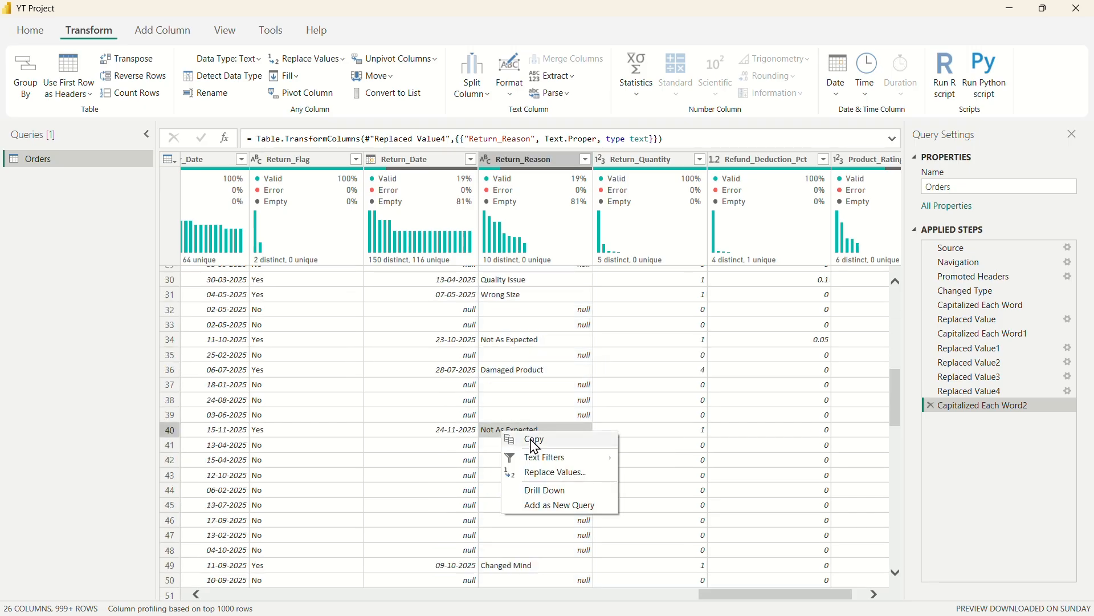
{"action": "key", "text": "Escape"}
{"action": "left_click", "coordinate": [521, 161]}
{"action": "right_click", "coordinate": [521, 162]}
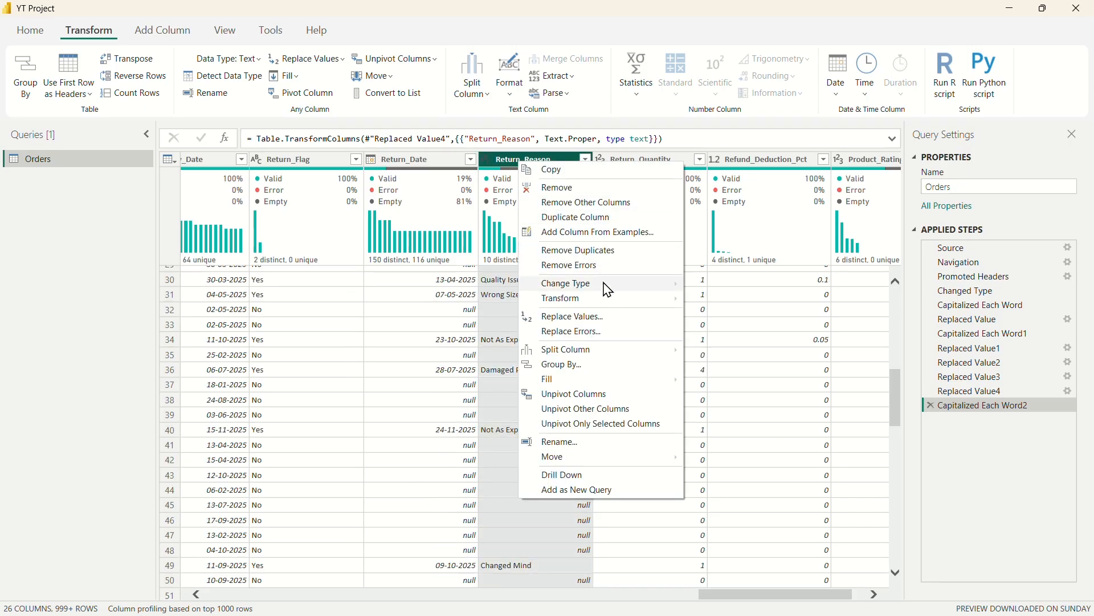
{"action": "mouse_move", "coordinate": [596, 292]}
{"action": "left_click", "coordinate": [580, 317]}
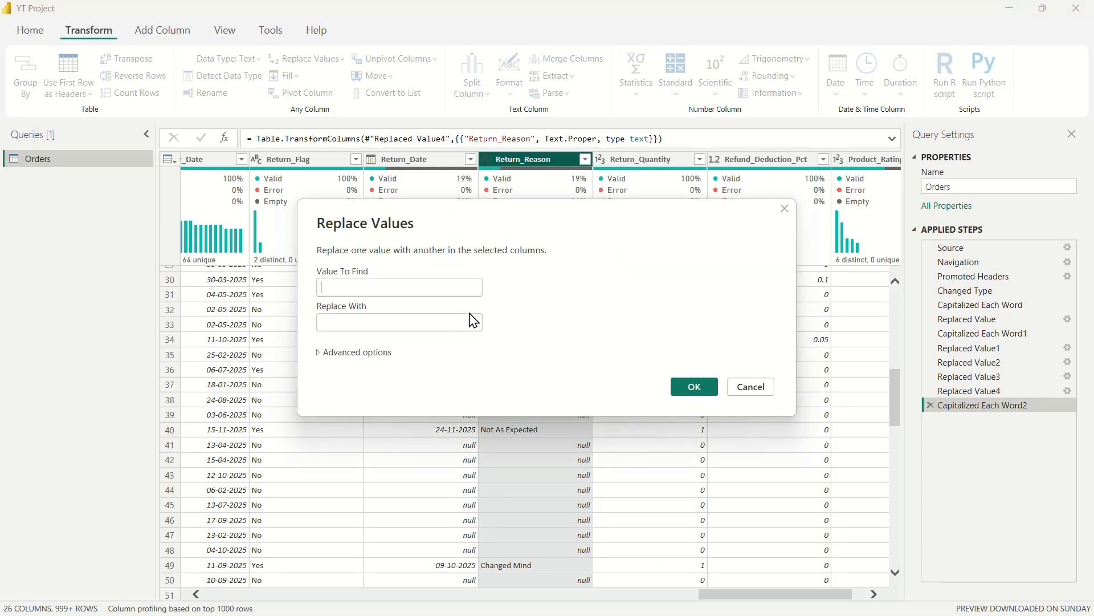
{"action": "type", "text": "Not As Expected"}
{"action": "left_click", "coordinate": [358, 325]}
{"action": "type", "text": "Not As Expected"}
{"action": "left_click", "coordinate": [319, 322]}
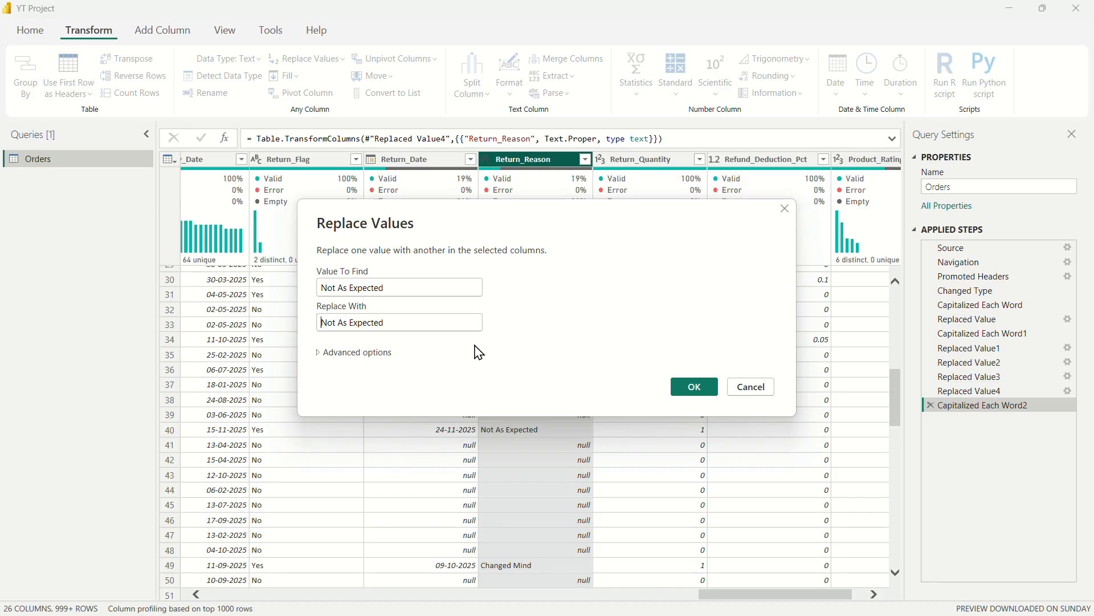
{"action": "type", "text": "Product"}
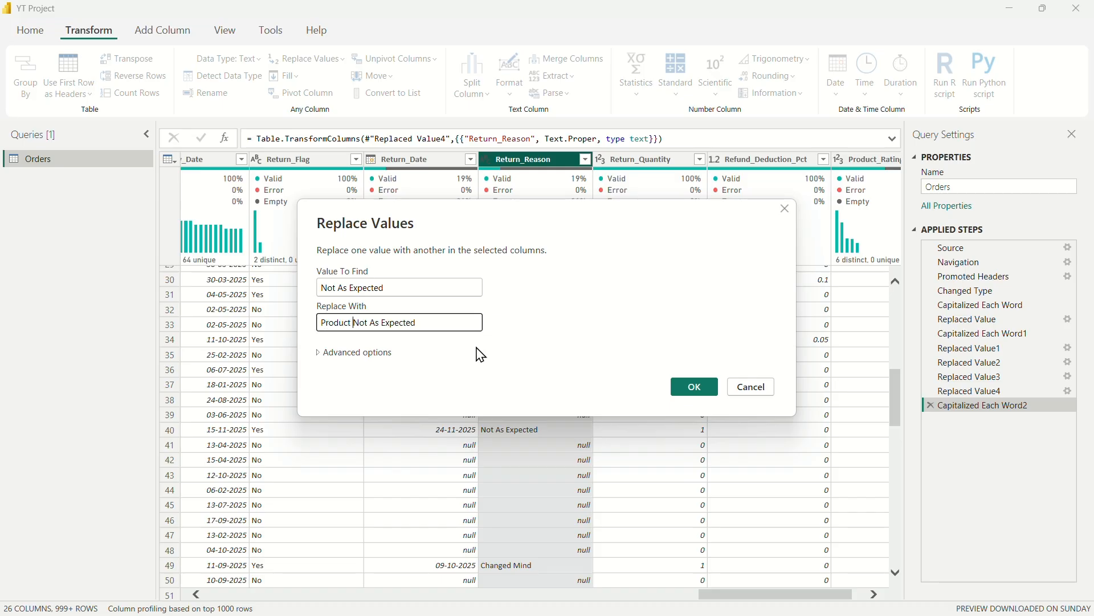
{"action": "left_click", "coordinate": [324, 353]}
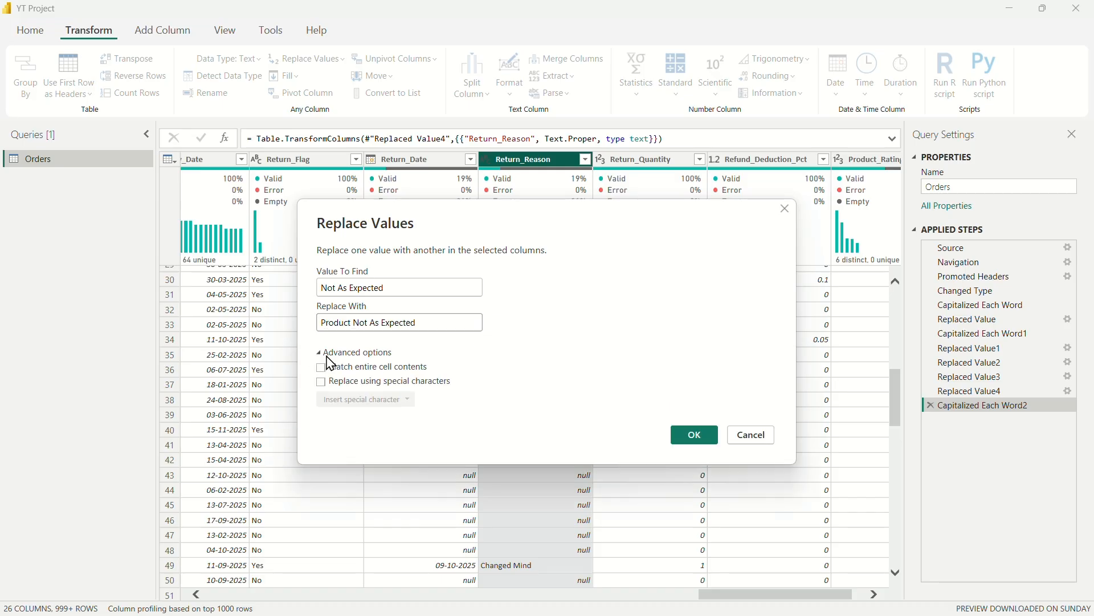
{"action": "left_click", "coordinate": [321, 367]}
{"action": "left_click", "coordinate": [695, 437]}
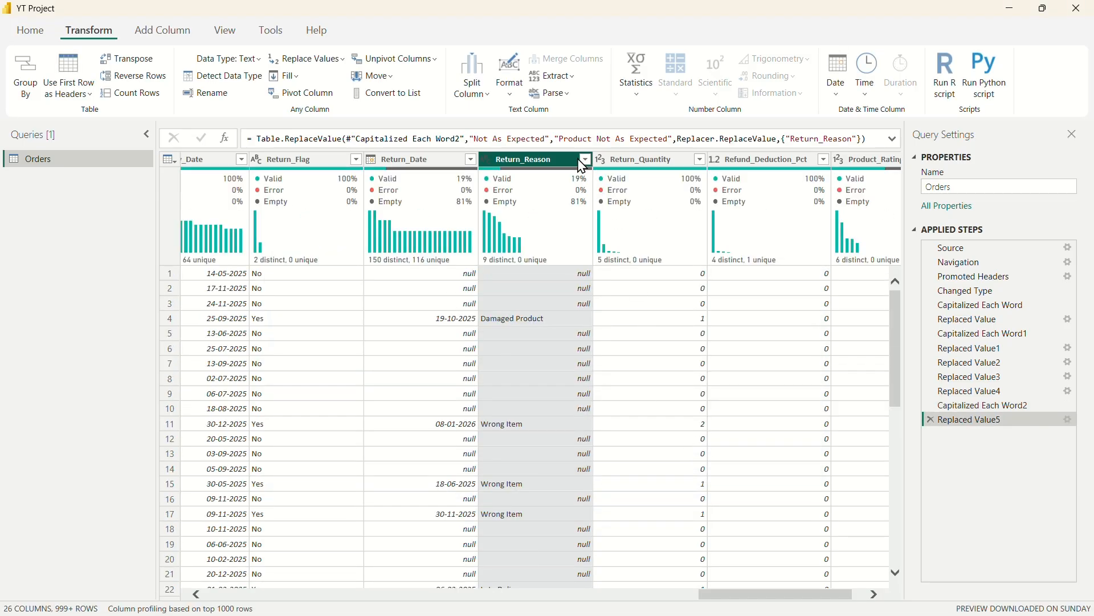
Step: Load the complete list of distinct Return_Reason values and review it without filtering
{"action": "left_click", "coordinate": [585, 160]}
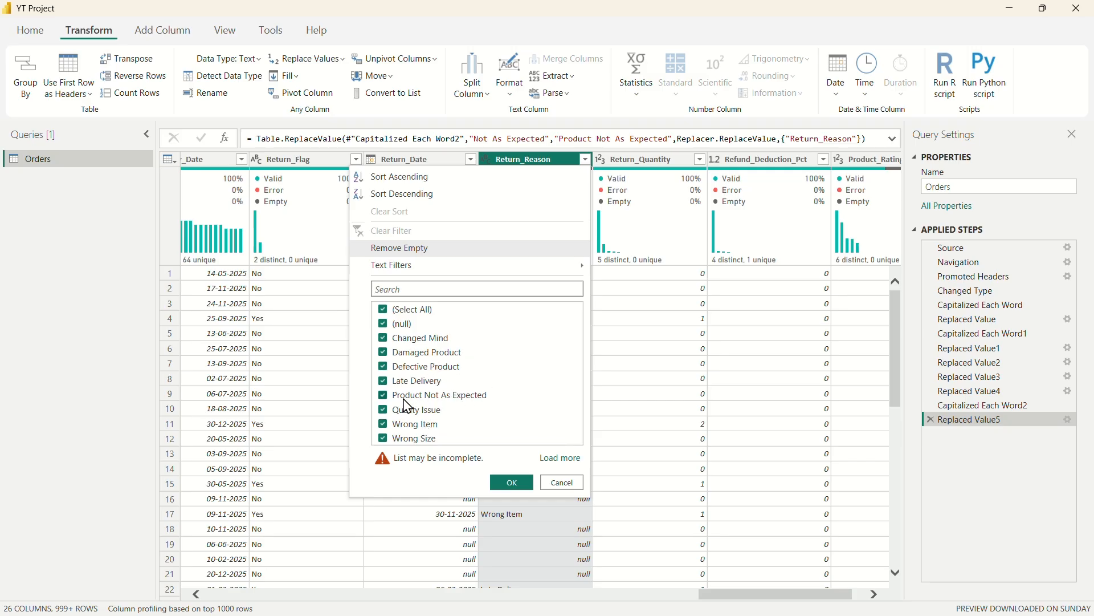
{"action": "left_click", "coordinate": [560, 459]}
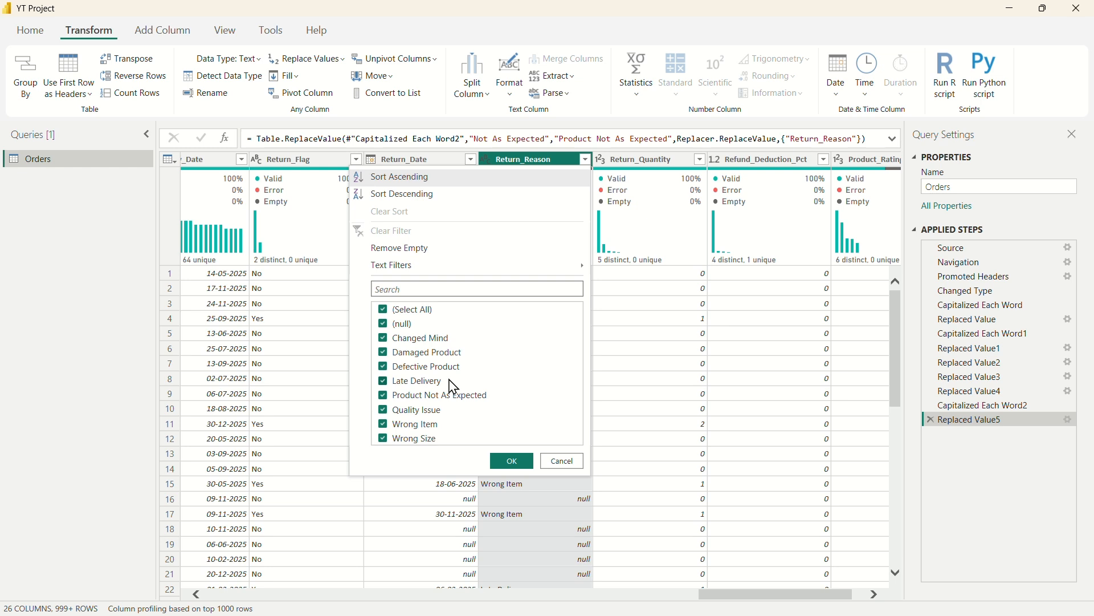
{"action": "left_click", "coordinate": [559, 461]}
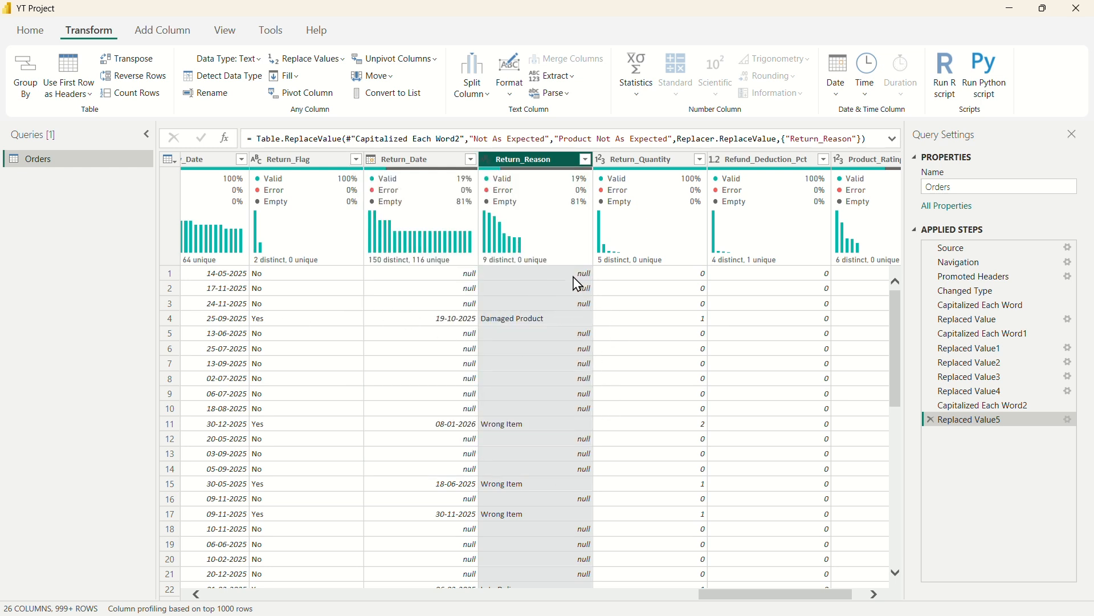
Step: Examine the data quality and values of the Return_Quantity, Refund_Deduction_Pct and Product_Rating columns
{"action": "scroll", "coordinate": [598, 285], "scroll_direction": "right", "scroll_amount": 1}
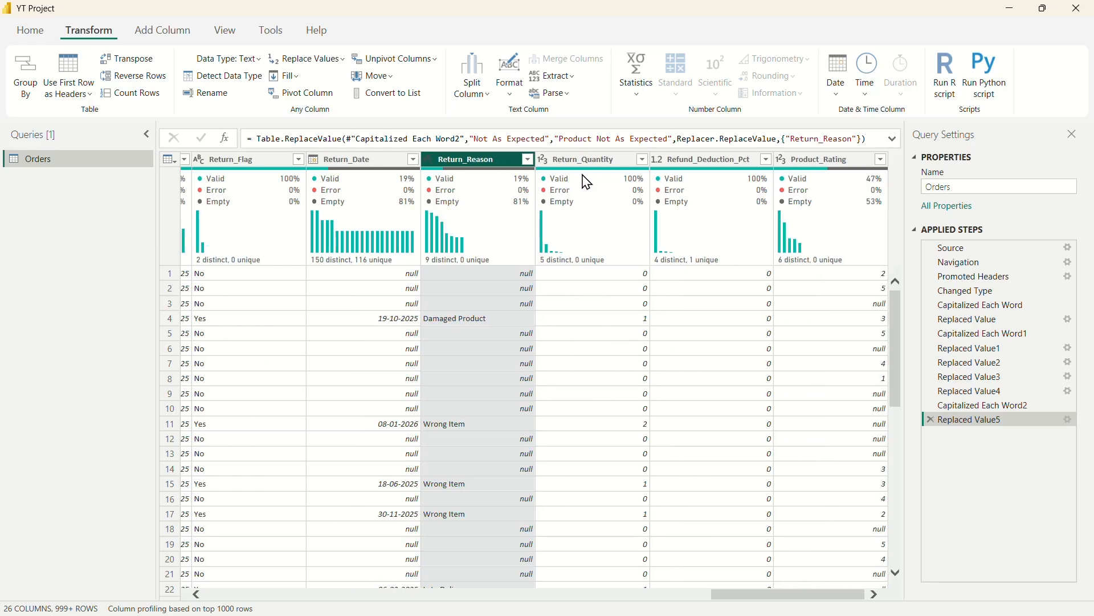
{"action": "mouse_move", "coordinate": [611, 213]}
{"action": "left_click", "coordinate": [590, 161]}
{"action": "left_click", "coordinate": [728, 161]}
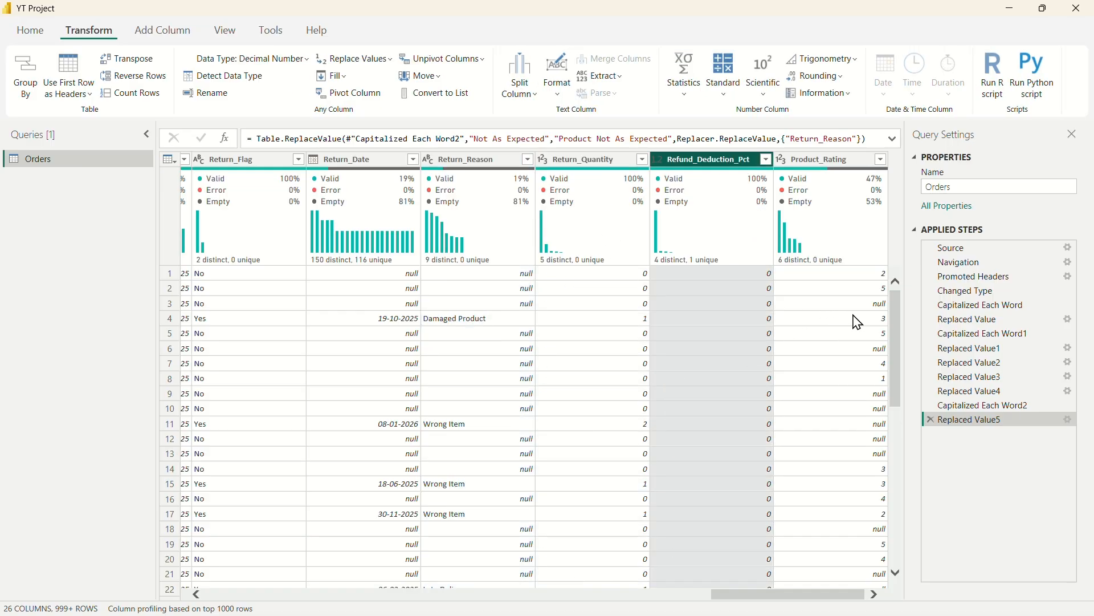
{"action": "left_click", "coordinate": [827, 169]}
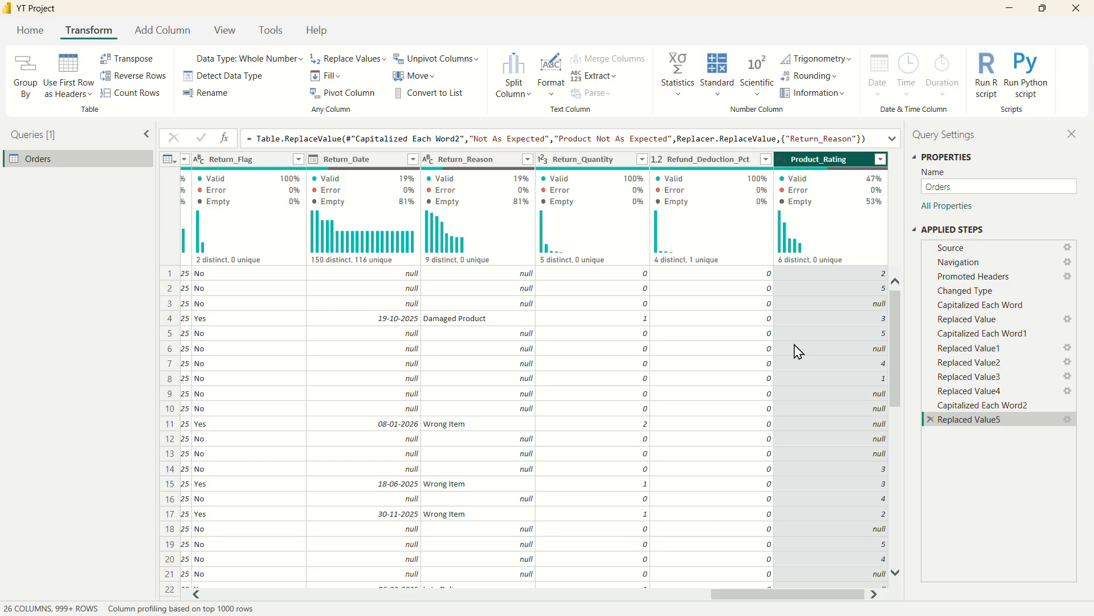
Step: Create a reference query from Orders and rename it Fact_Orders
{"action": "scroll", "coordinate": [799, 352], "scroll_direction": "left", "scroll_amount": 15}
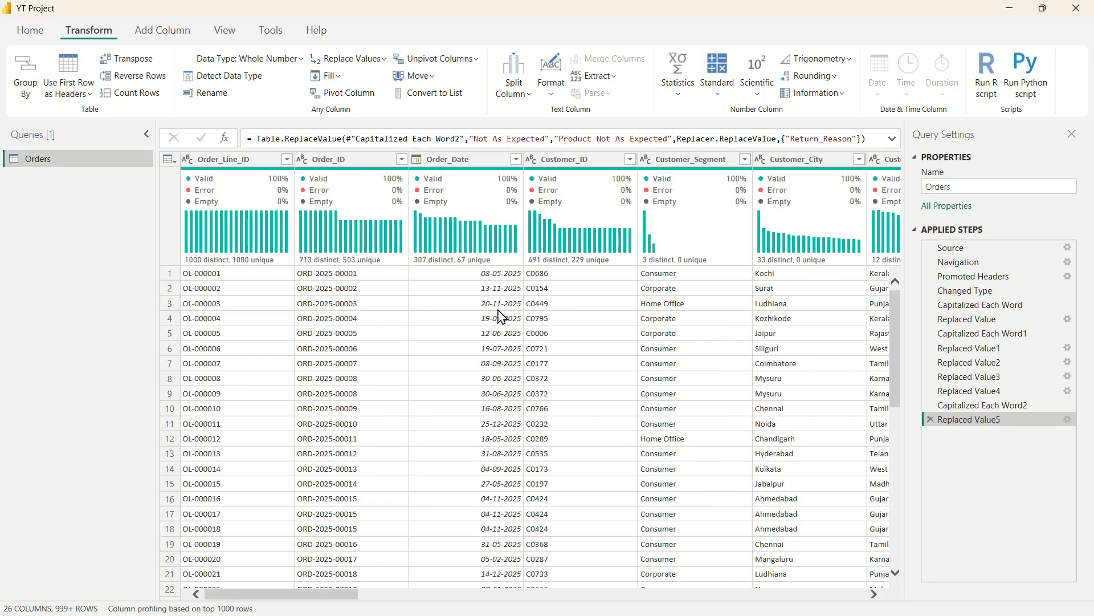
{"action": "right_click", "coordinate": [50, 169]}
{"action": "left_click", "coordinate": [91, 281]}
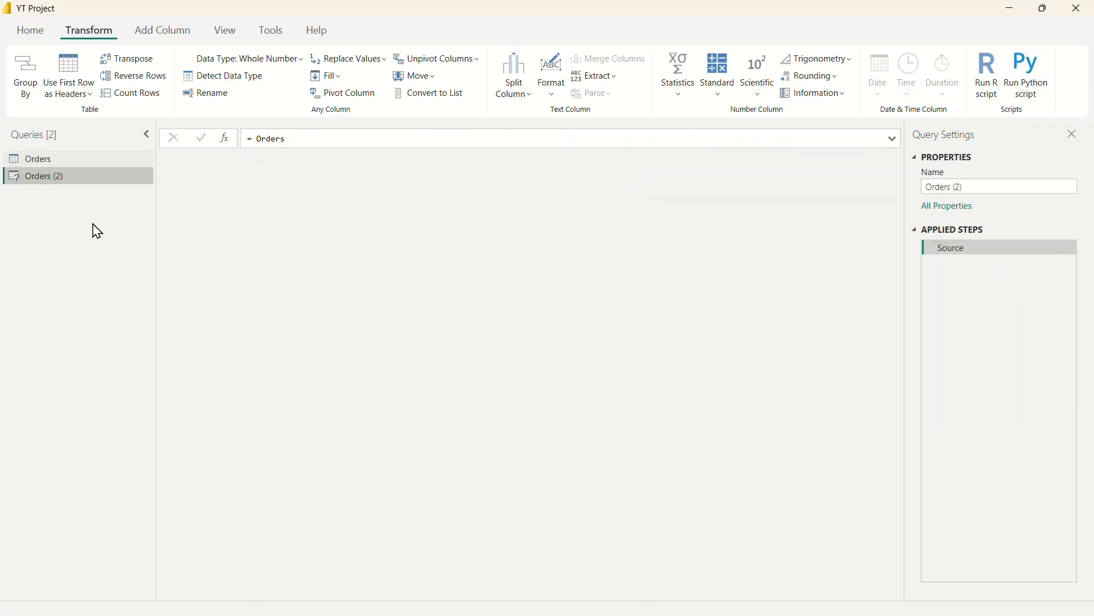
{"action": "double_click", "coordinate": [47, 177]}
{"action": "type", "text": "Fact"}
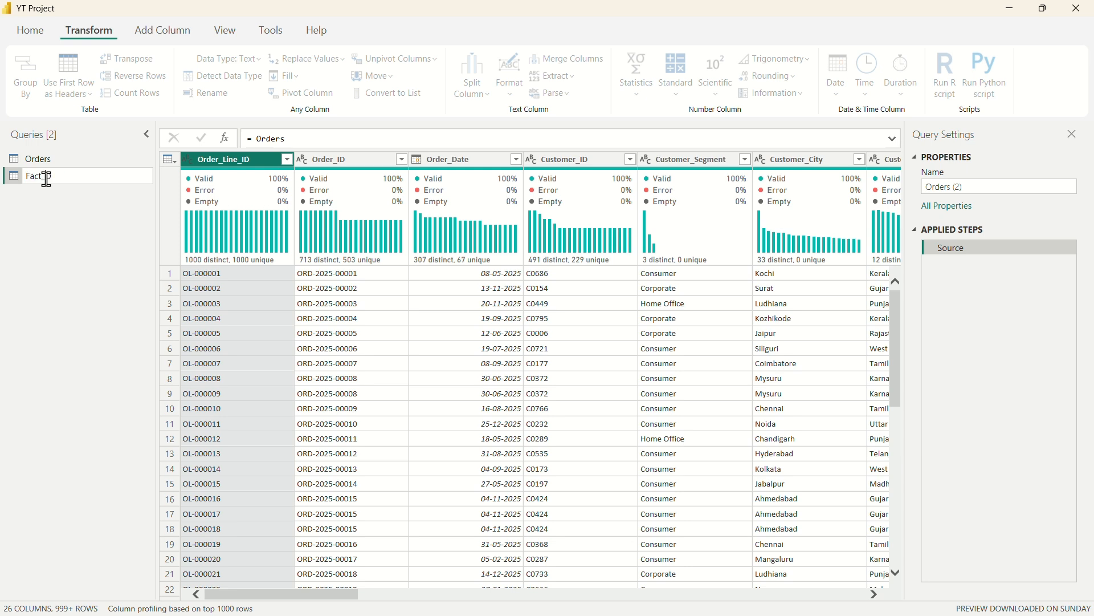
{"action": "key", "text": "Return"}
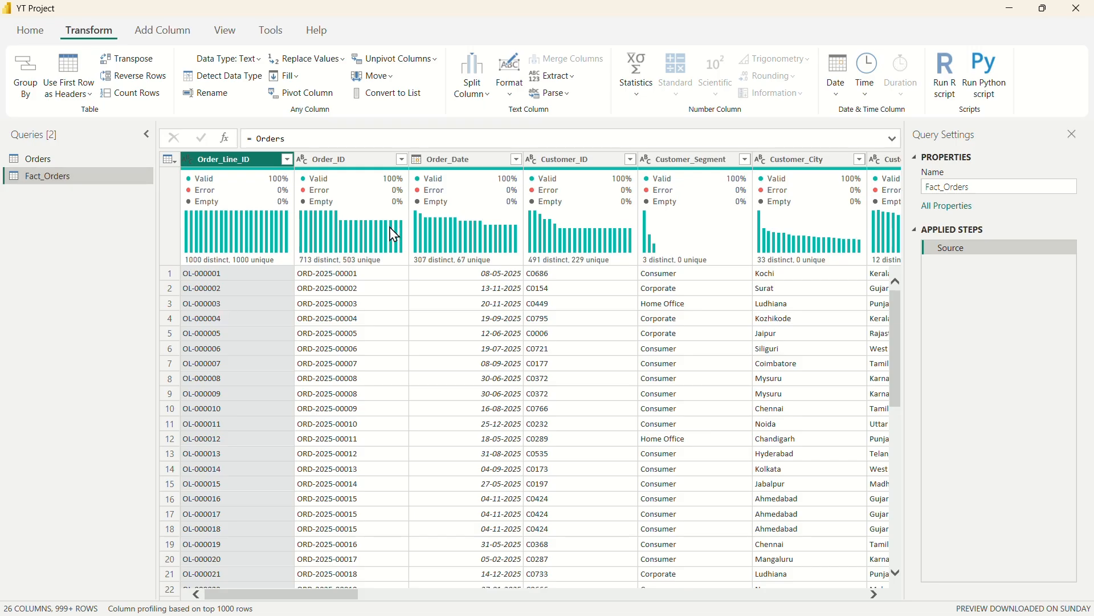
Step: Remove the Customer_Segment, Customer_City, Customer_State, Product_Name, Category, Subcategory and Brand columns from Fact_Orders
{"action": "mouse_move", "coordinate": [495, 183]}
{"action": "scroll", "coordinate": [684, 383], "scroll_direction": "right", "scroll_amount": 2}
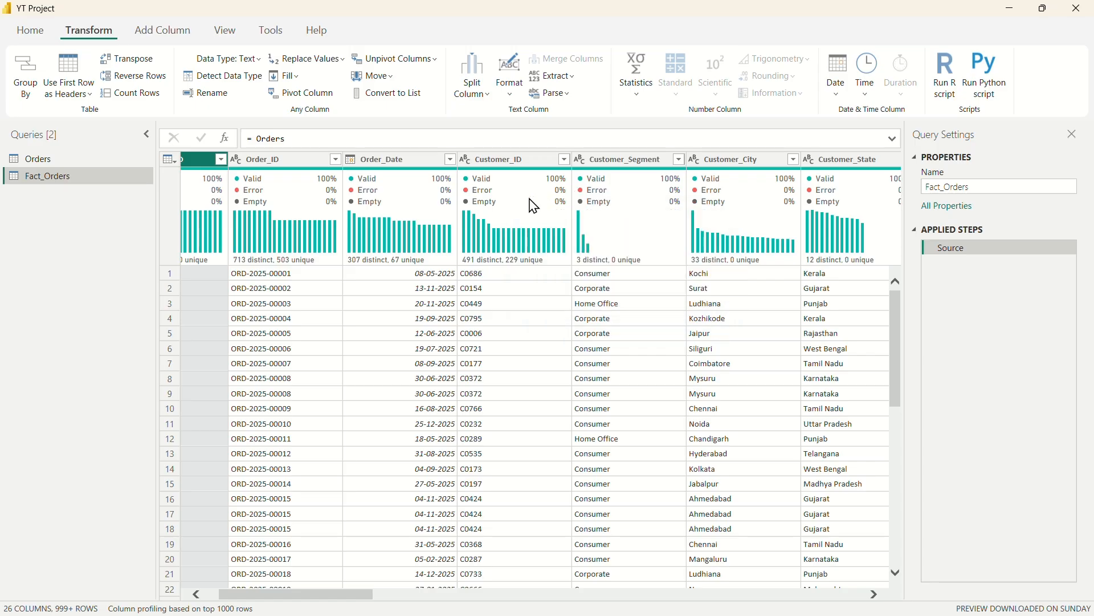
{"action": "left_click", "coordinate": [603, 171]}
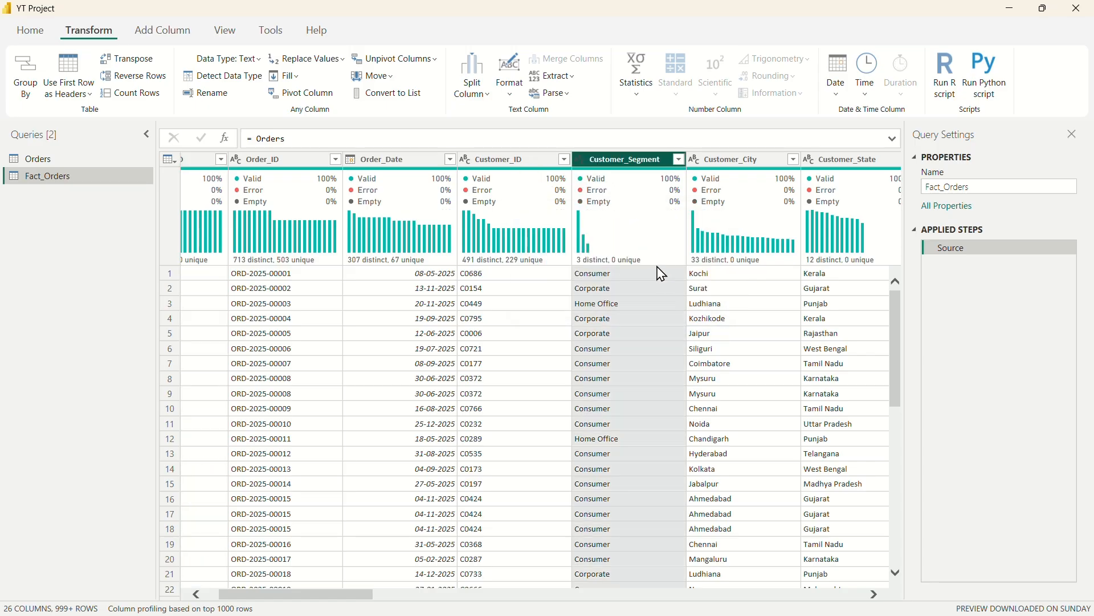
{"action": "scroll", "coordinate": [737, 320], "scroll_direction": "right", "scroll_amount": 5}
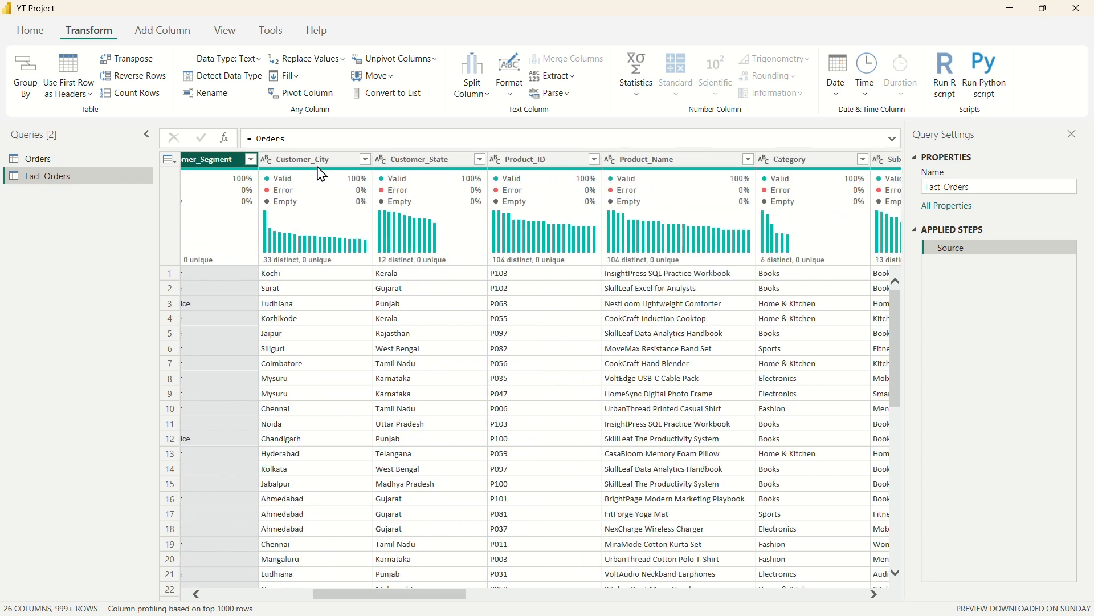
{"action": "left_click", "coordinate": [312, 162], "text": "shift"}
{"action": "left_click", "coordinate": [426, 163], "text": "shift"}
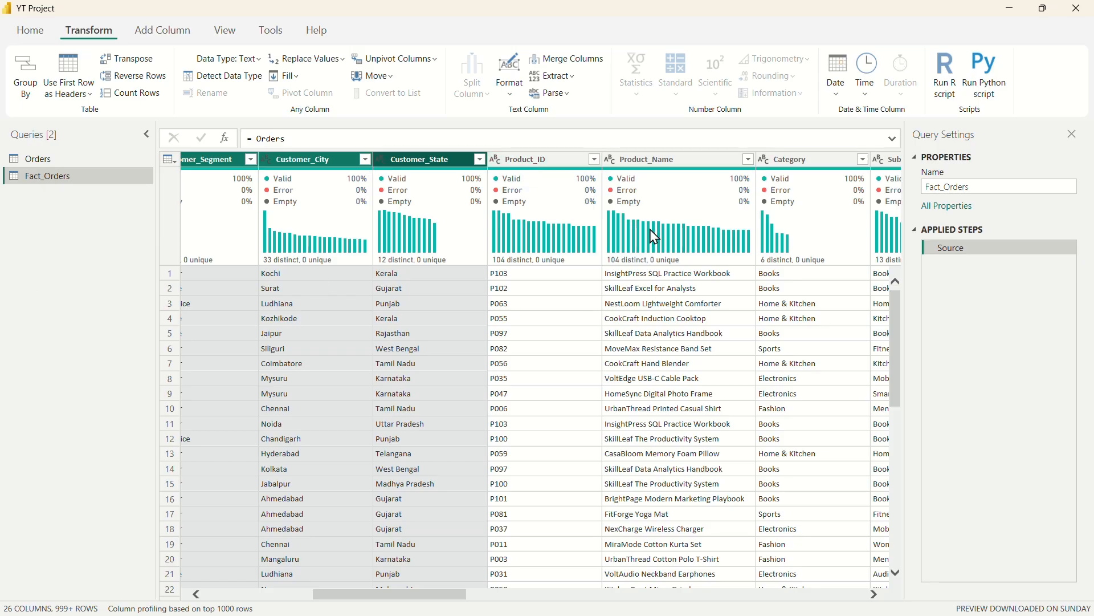
{"action": "left_click", "coordinate": [680, 166]}
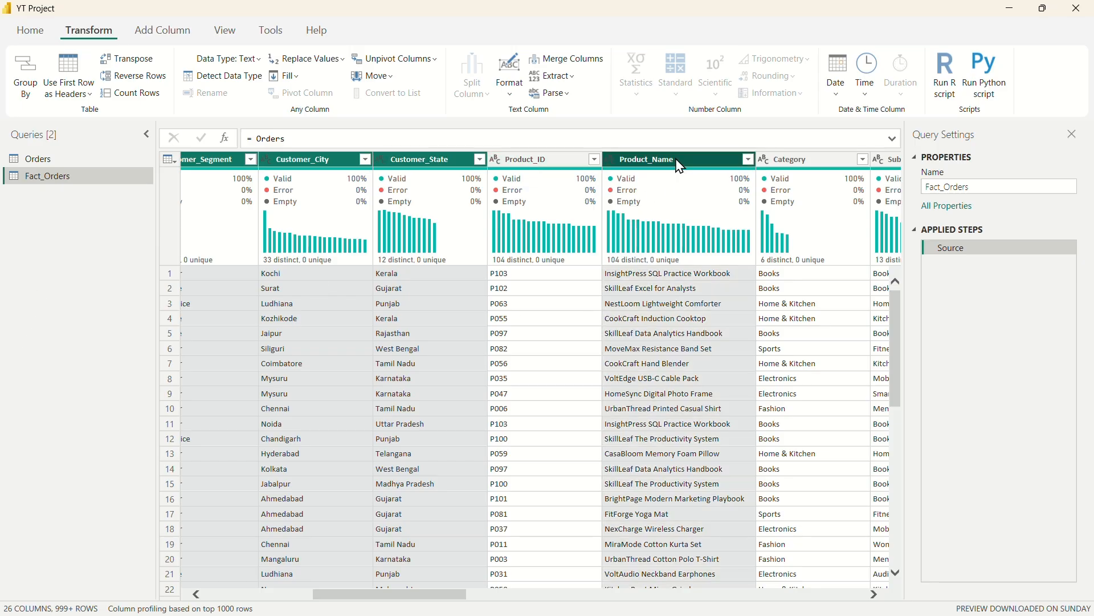
{"action": "left_click", "coordinate": [806, 171], "text": "ctrl"}
{"action": "scroll", "coordinate": [715, 351], "scroll_direction": "right", "scroll_amount": 5}
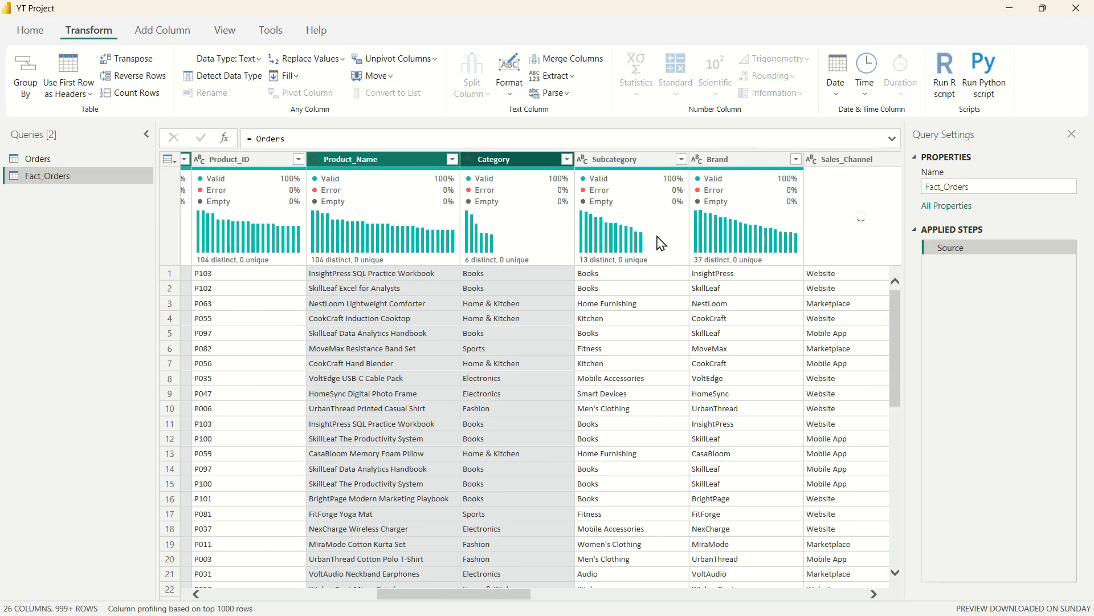
{"action": "left_click", "coordinate": [622, 168], "text": "ctrl"}
{"action": "left_click", "coordinate": [725, 171], "text": "ctrl"}
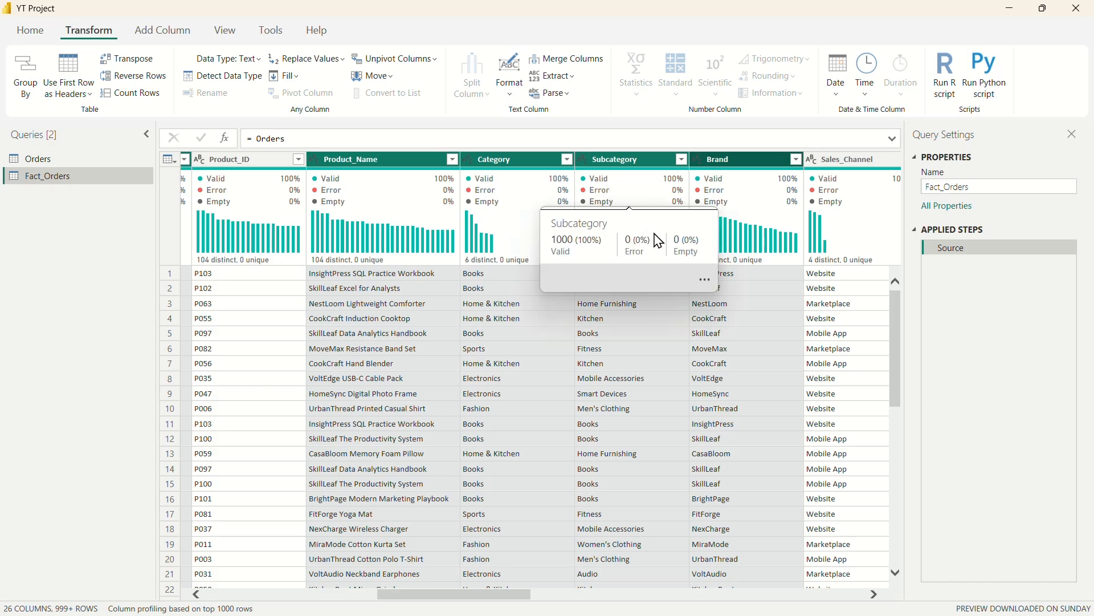
{"action": "scroll", "coordinate": [701, 302], "scroll_direction": "right", "scroll_amount": 2}
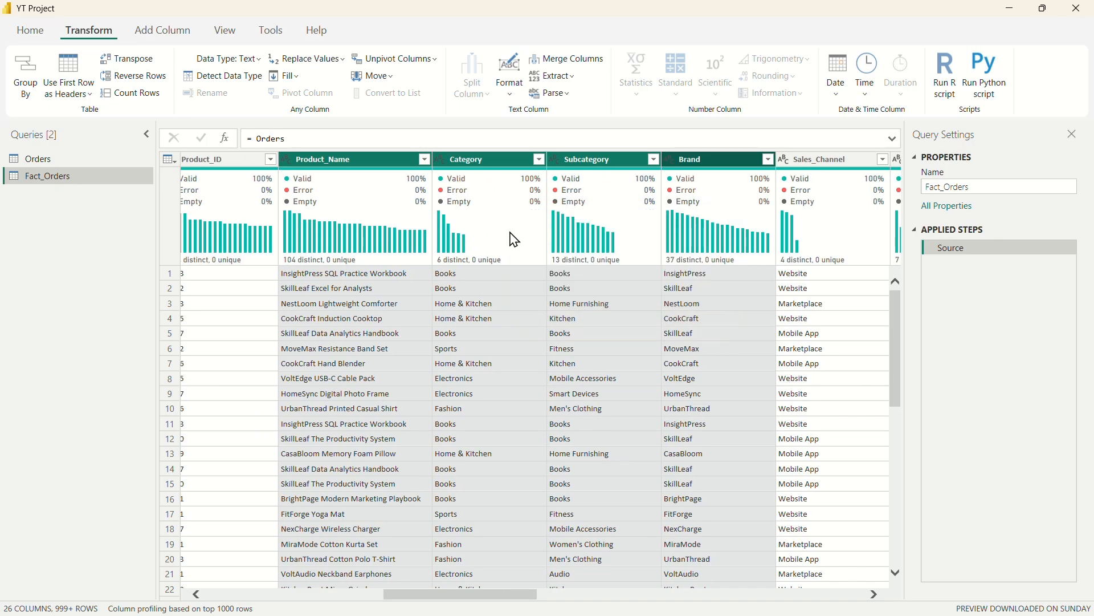
{"action": "scroll", "coordinate": [514, 240], "scroll_direction": "left", "scroll_amount": 10}
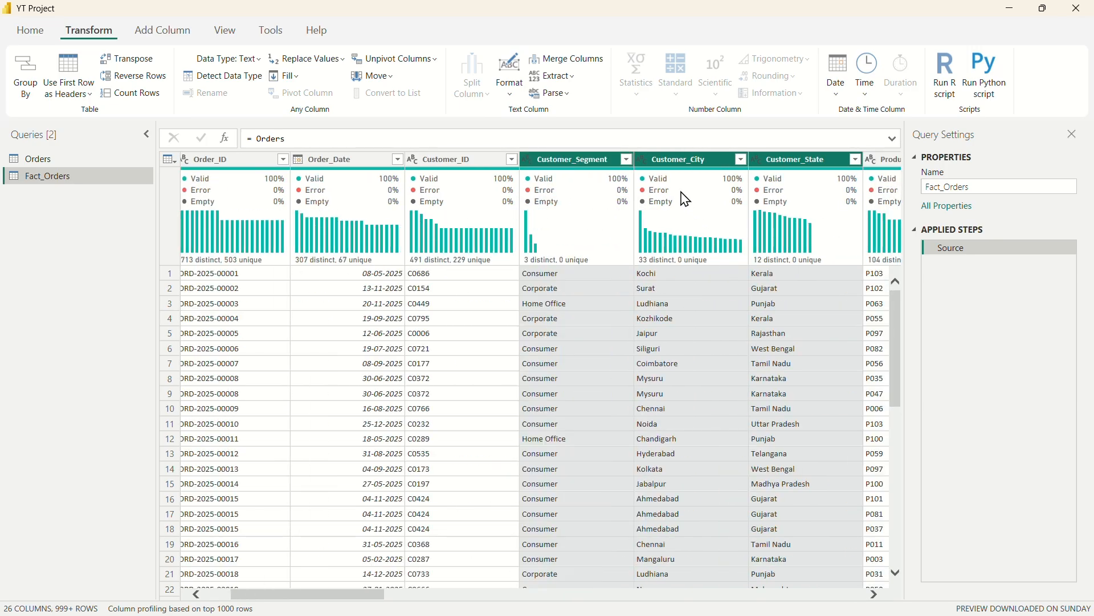
{"action": "right_click", "coordinate": [678, 161]}
{"action": "left_click", "coordinate": [744, 186]}
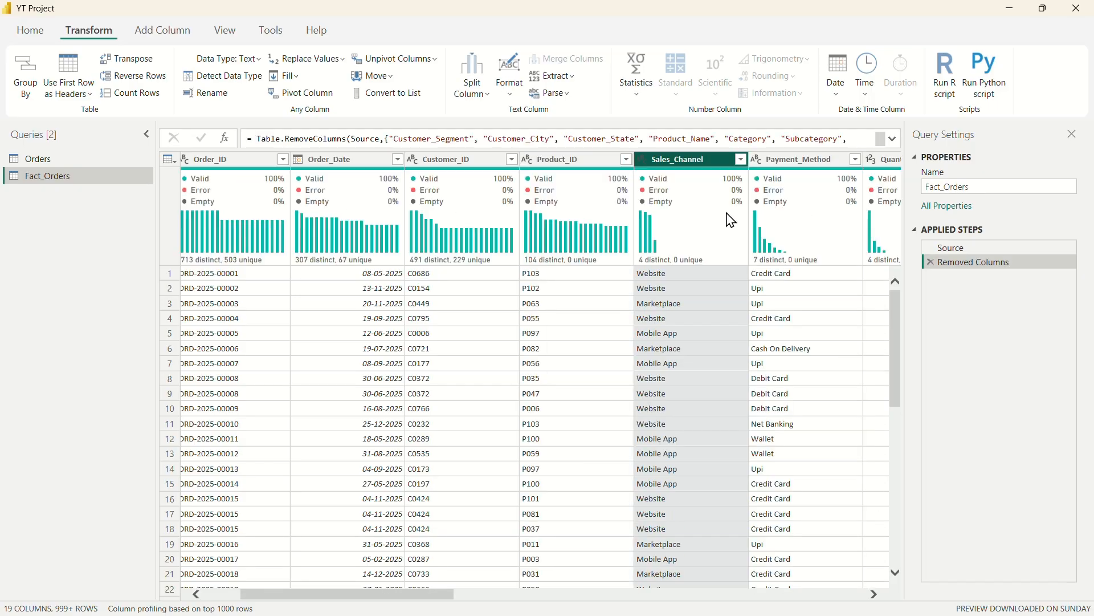
Step: Review the remaining columns of Fact_Orders from Order_Line_ID through Product_Rating
{"action": "scroll", "coordinate": [530, 294], "scroll_direction": "left", "scroll_amount": 2}
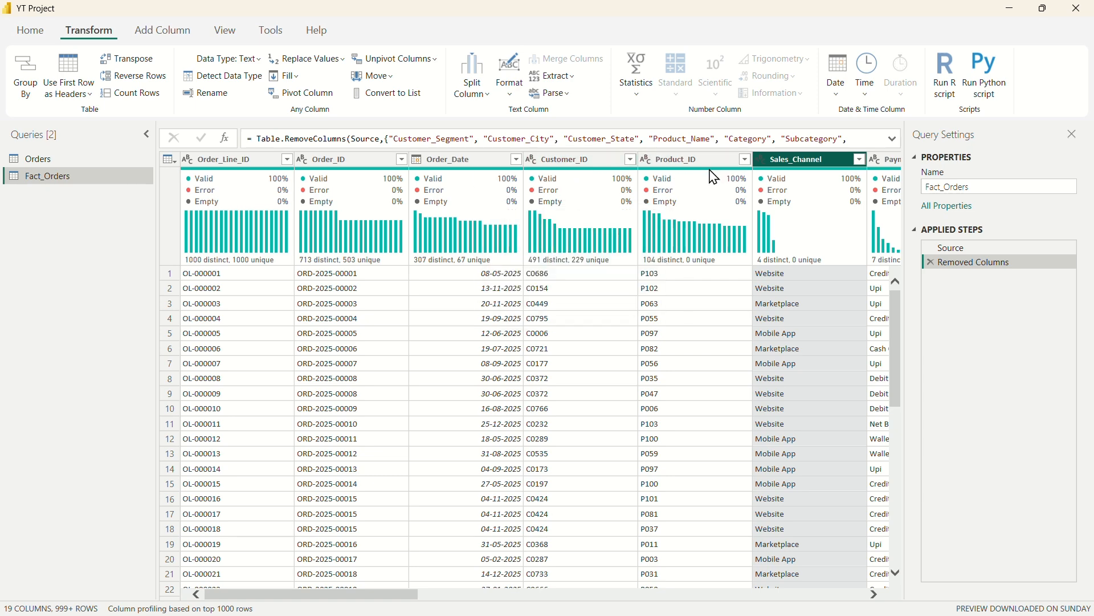
{"action": "scroll", "coordinate": [689, 311], "scroll_direction": "right", "scroll_amount": 3}
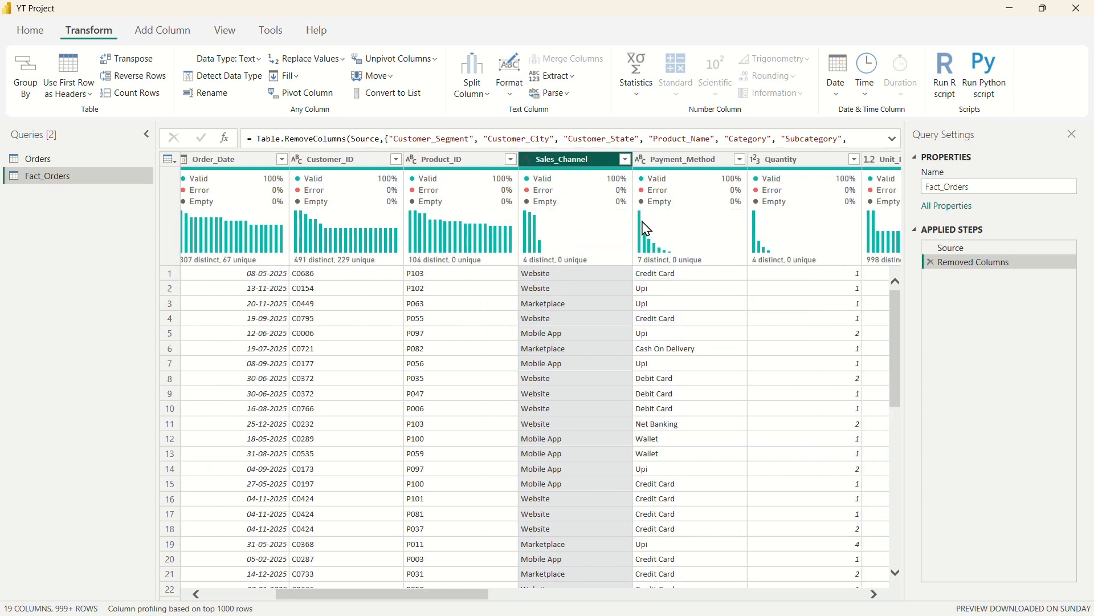
{"action": "scroll", "coordinate": [706, 313], "scroll_direction": "left", "scroll_amount": 3}
{"action": "scroll", "coordinate": [553, 291], "scroll_direction": "right", "scroll_amount": 7}
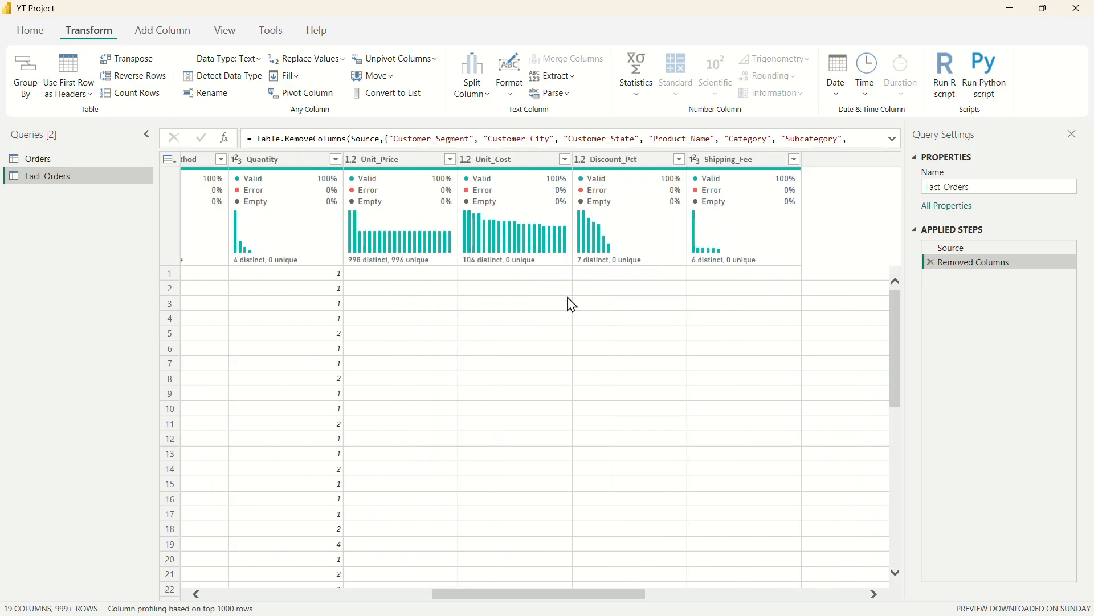
{"action": "scroll", "coordinate": [573, 305], "scroll_direction": "right", "scroll_amount": 5}
{"action": "scroll", "coordinate": [593, 307], "scroll_direction": "right", "scroll_amount": 1}
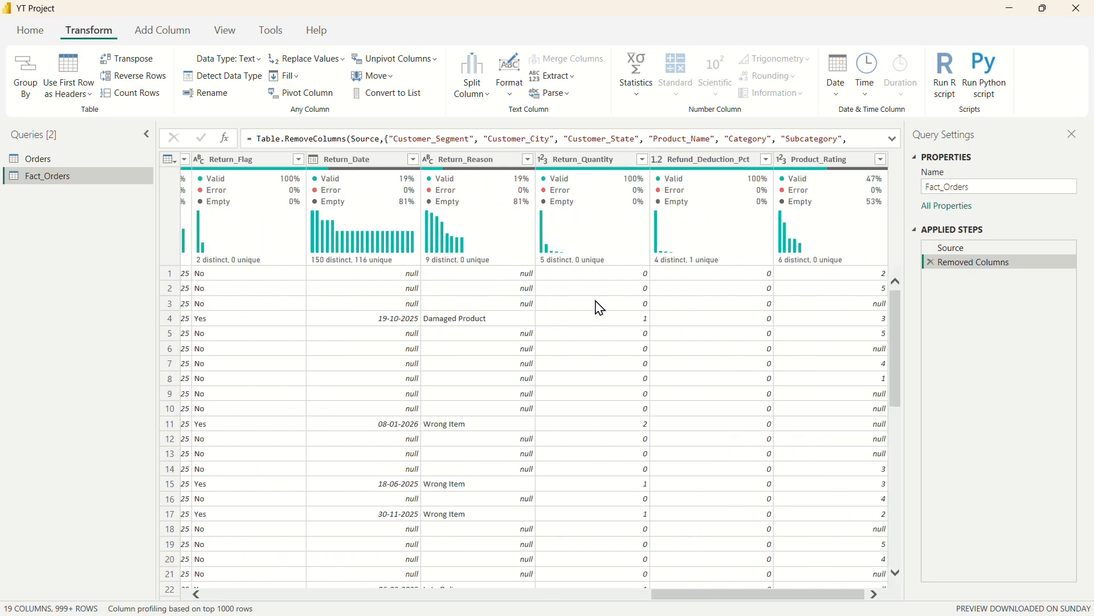
{"action": "scroll", "coordinate": [598, 306], "scroll_direction": "left", "scroll_amount": 10}
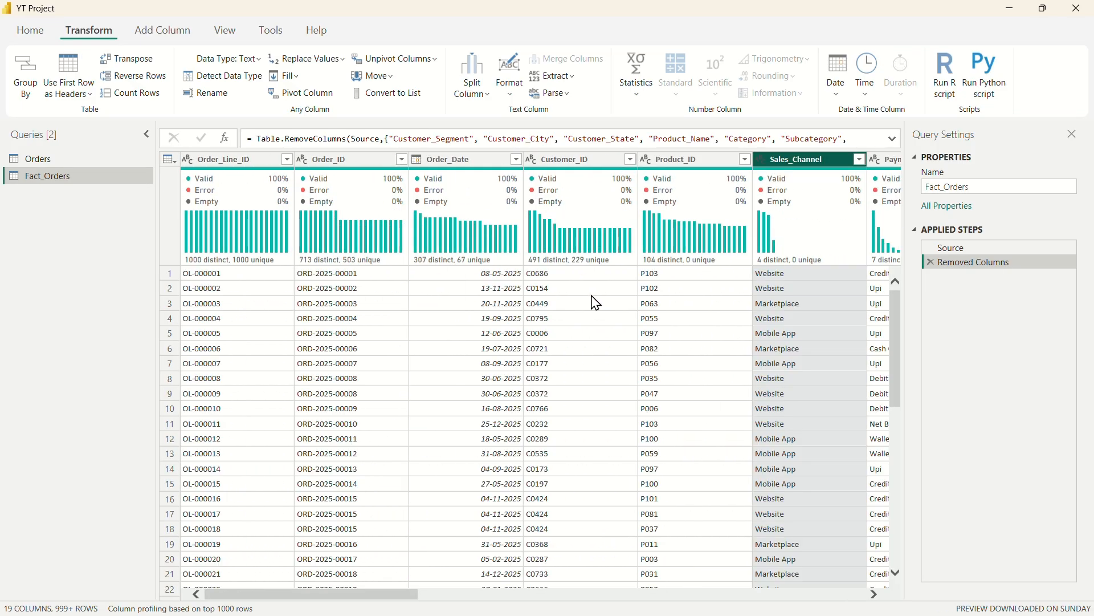
Step: Create a reference query from Orders and rename it Dim_Products
{"action": "left_click", "coordinate": [41, 163]}
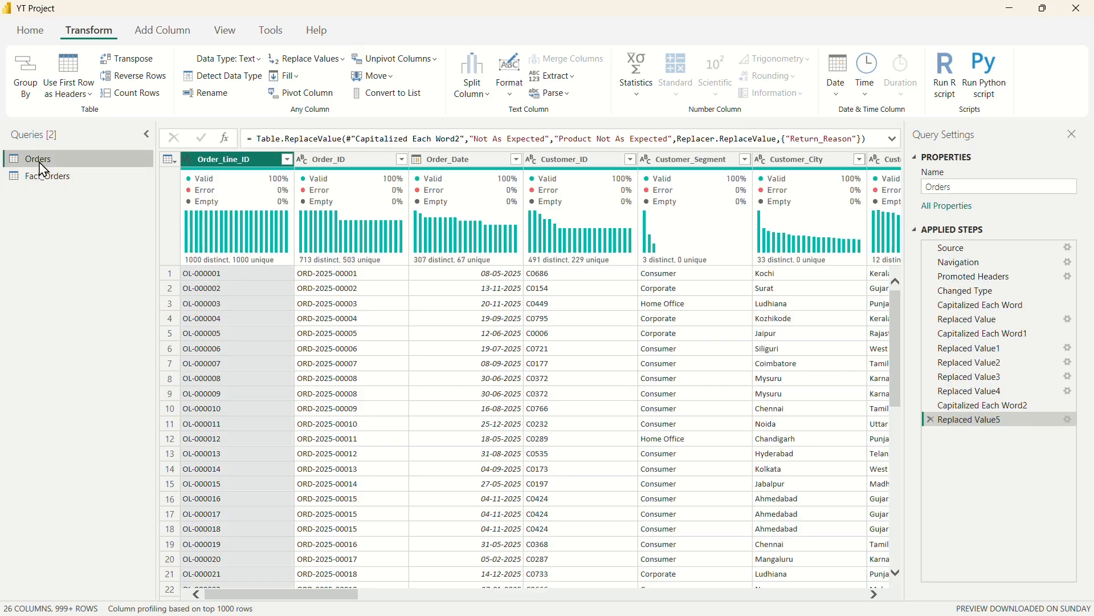
{"action": "right_click", "coordinate": [43, 170]}
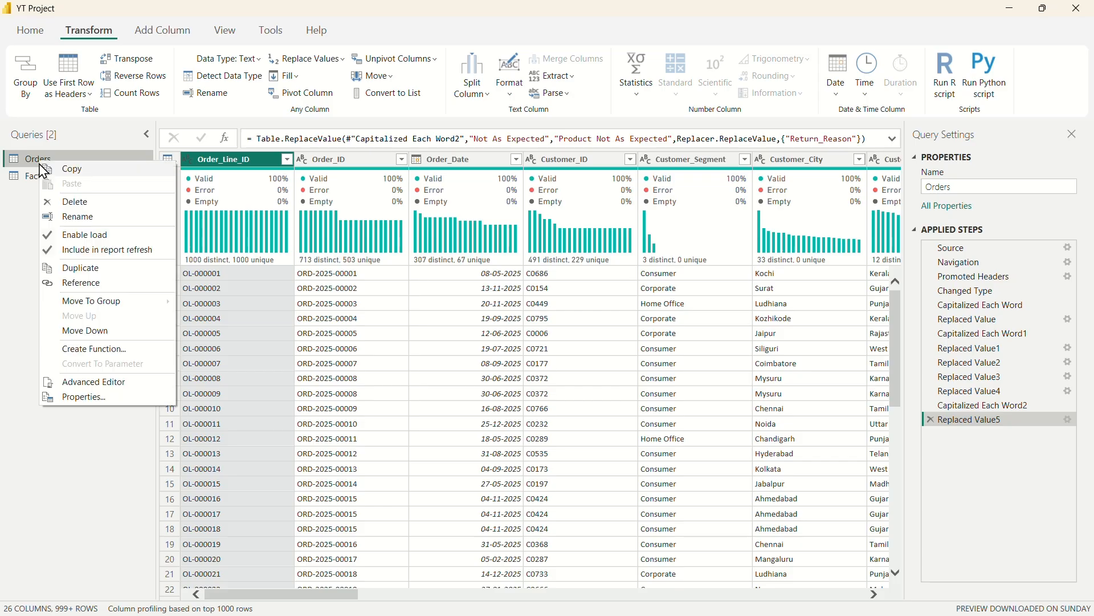
{"action": "left_click", "coordinate": [98, 286]}
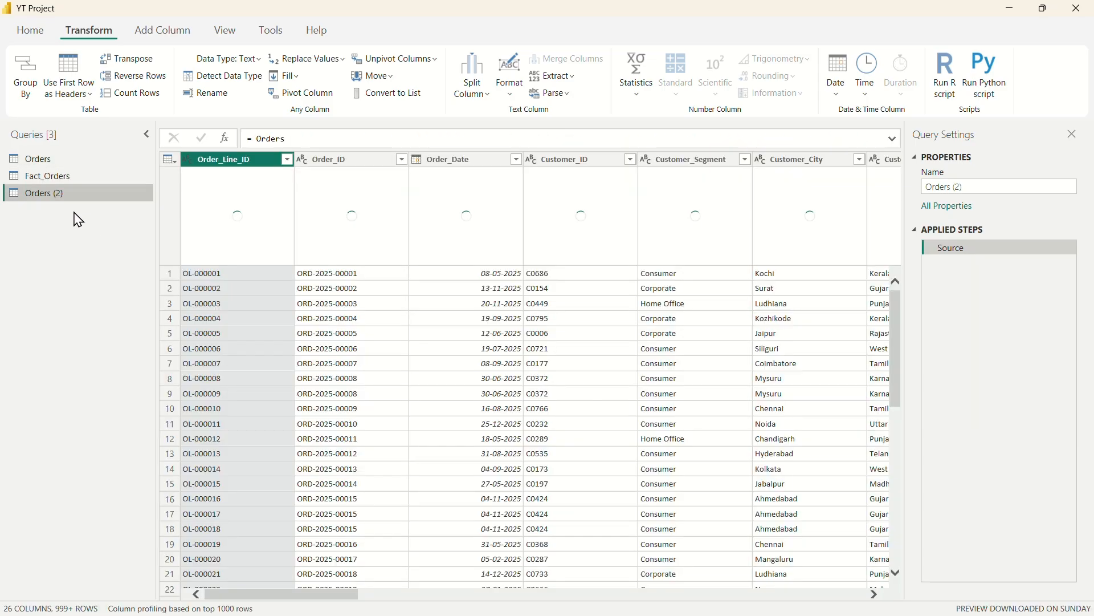
{"action": "double_click", "coordinate": [46, 194]}
{"action": "type", "text": "Dim_P"}
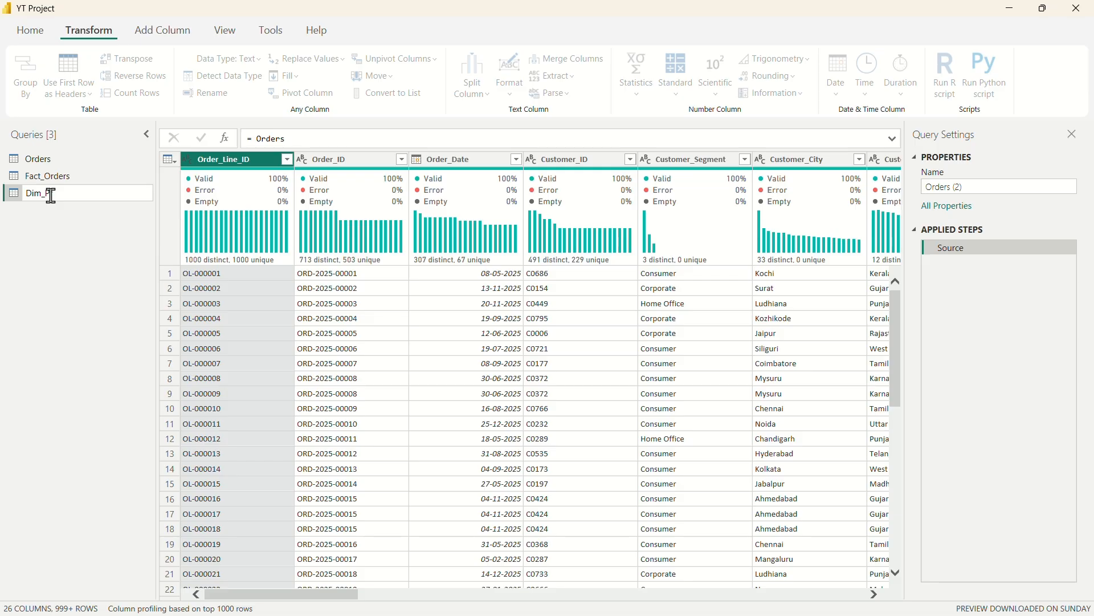
{"action": "type", "text": "roducts"}
{"action": "key", "text": "Return"}
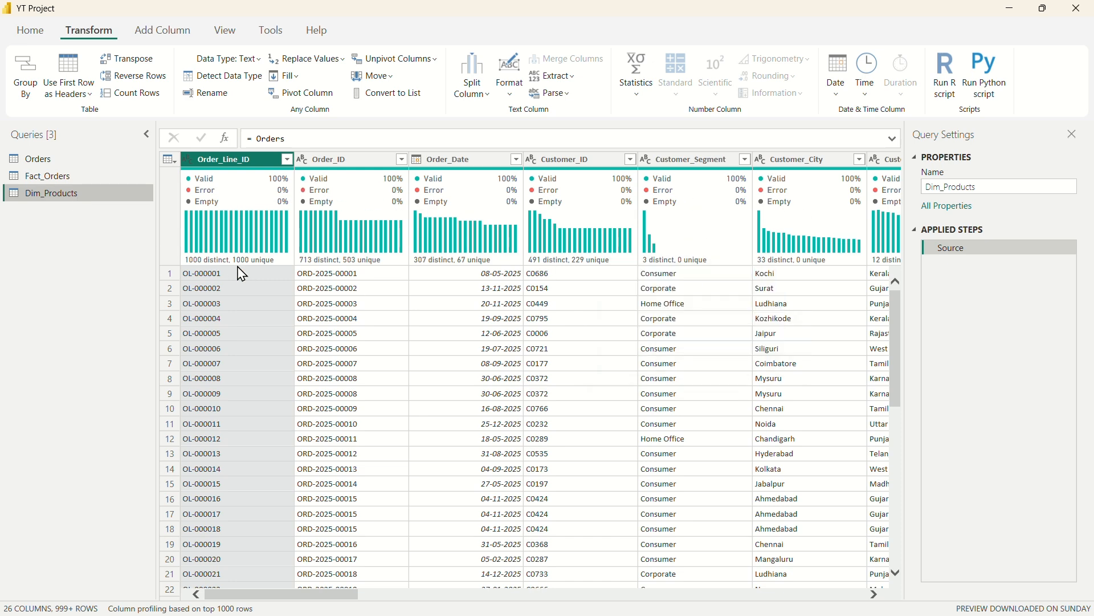
Step: Keep only the Product_ID, Product_Name, Category, Subcategory and Brand columns in Dim_Products, removing all other columns
{"action": "scroll", "coordinate": [659, 342], "scroll_direction": "right", "scroll_amount": 10}
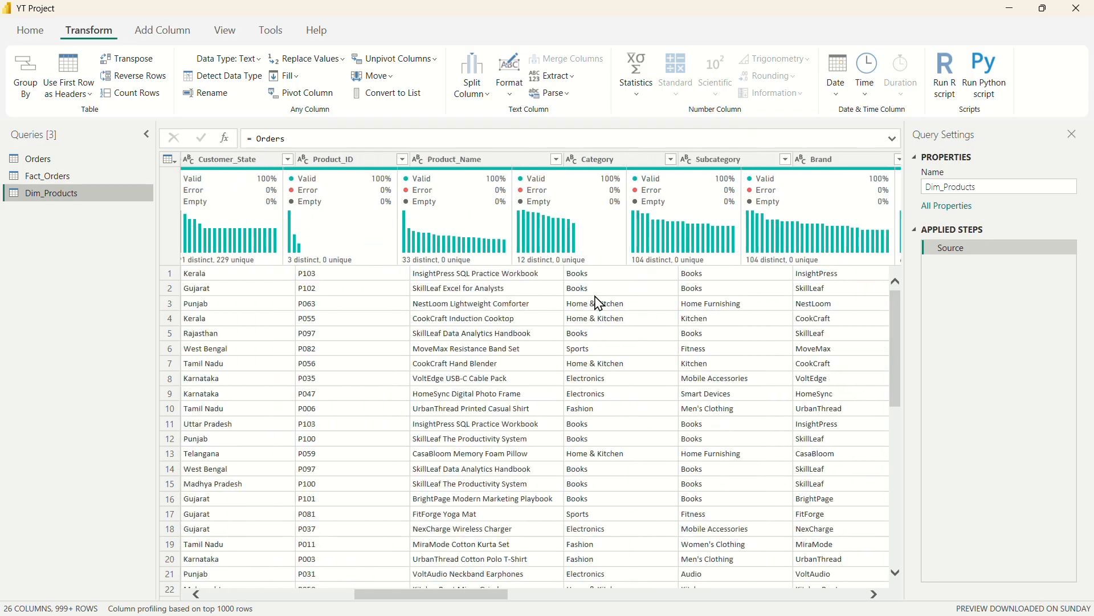
{"action": "scroll", "coordinate": [507, 276], "scroll_direction": "left", "scroll_amount": 3}
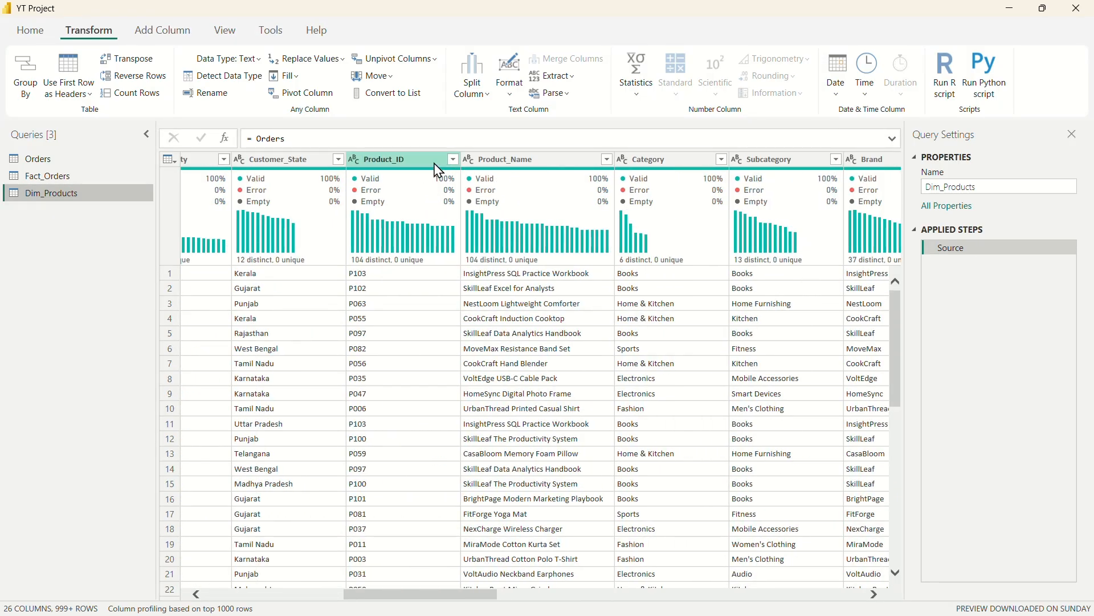
{"action": "left_click", "coordinate": [422, 162]}
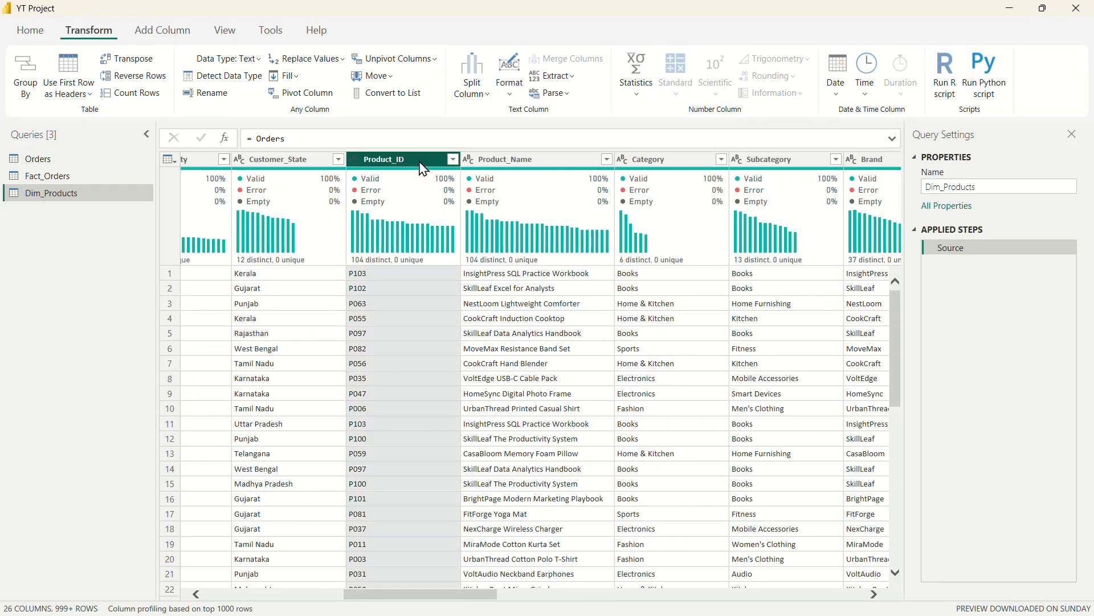
{"action": "left_click", "coordinate": [530, 161], "text": "ctrl"}
{"action": "left_click", "coordinate": [661, 161], "text": "ctrl"}
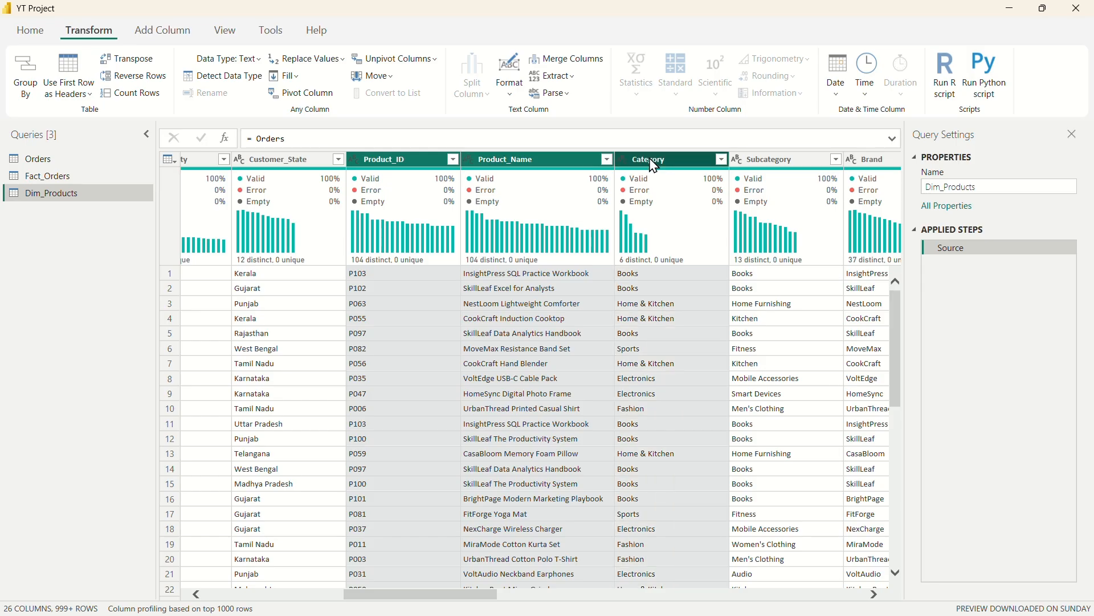
{"action": "left_click", "coordinate": [769, 160], "text": "ctrl"}
{"action": "left_click", "coordinate": [869, 160], "text": "ctrl"}
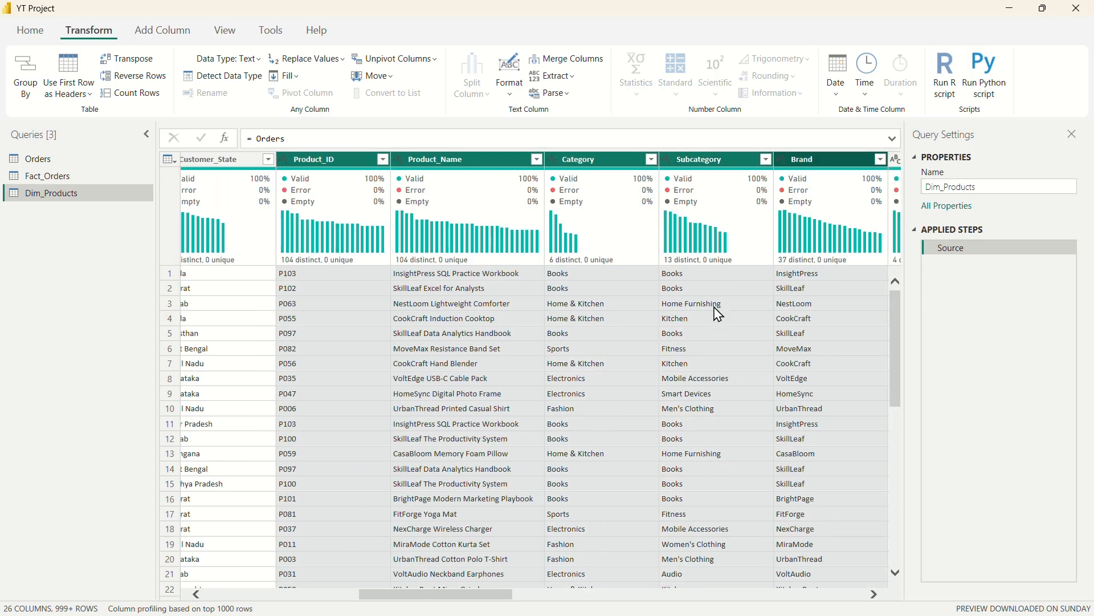
{"action": "scroll", "coordinate": [717, 314], "scroll_direction": "right", "scroll_amount": 3}
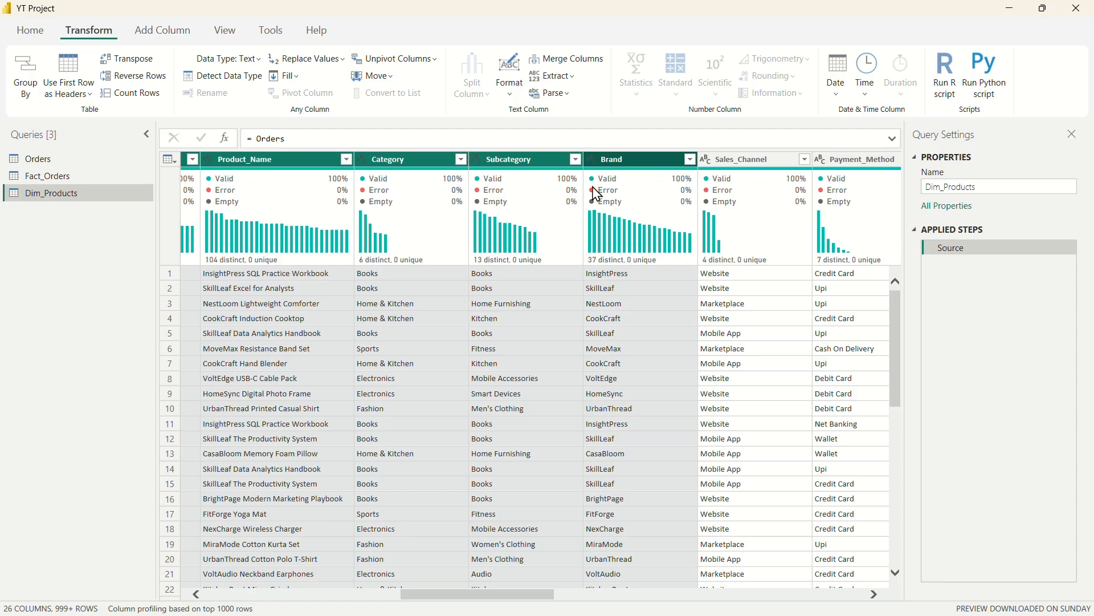
{"action": "left_click", "coordinate": [39, 38]}
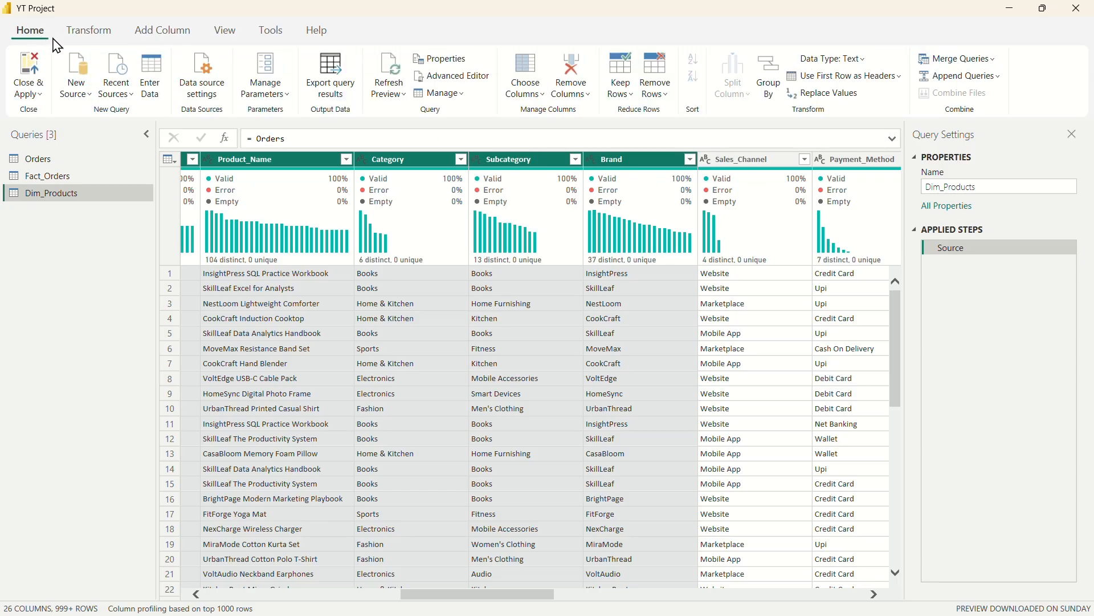
{"action": "left_click", "coordinate": [582, 104]}
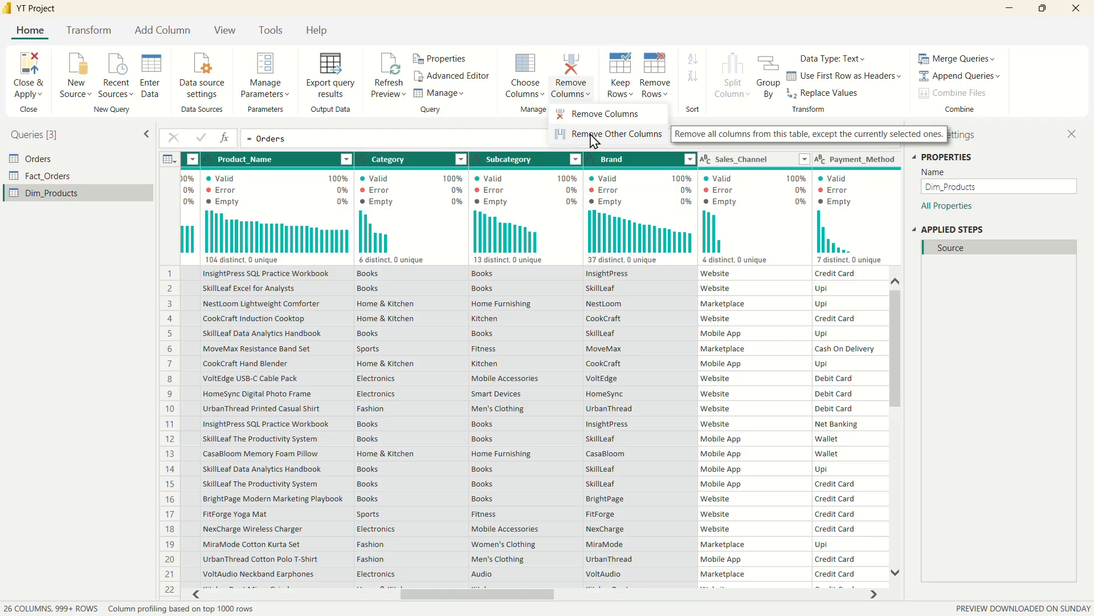
{"action": "left_click", "coordinate": [594, 139]}
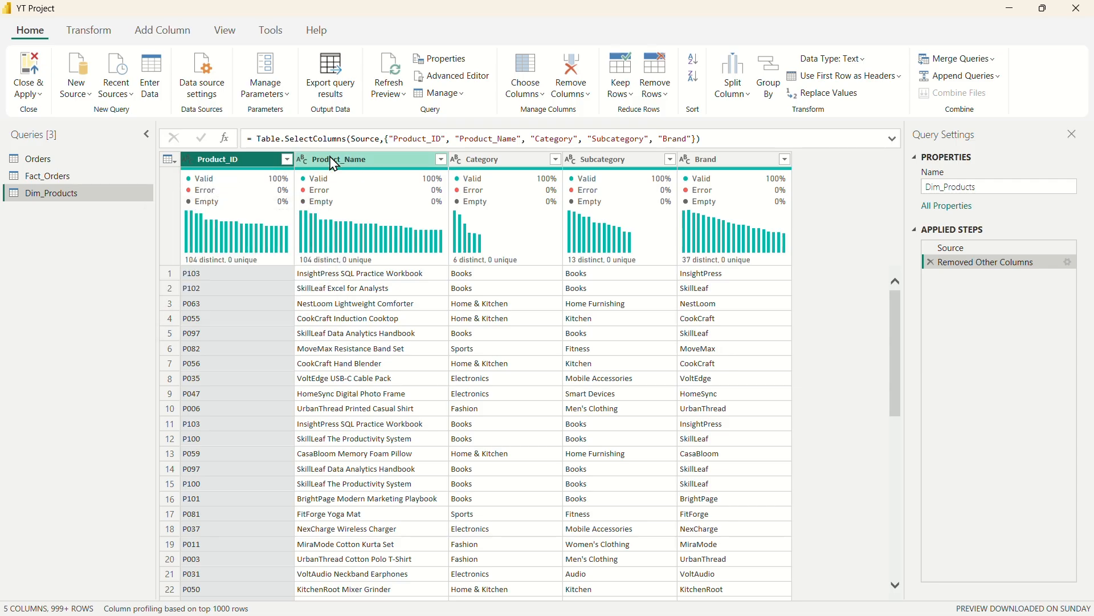
Step: Remove duplicate rows from Dim_Products based on Product_ID, and compare the result with Fact_Orders
{"action": "right_click", "coordinate": [239, 170]}
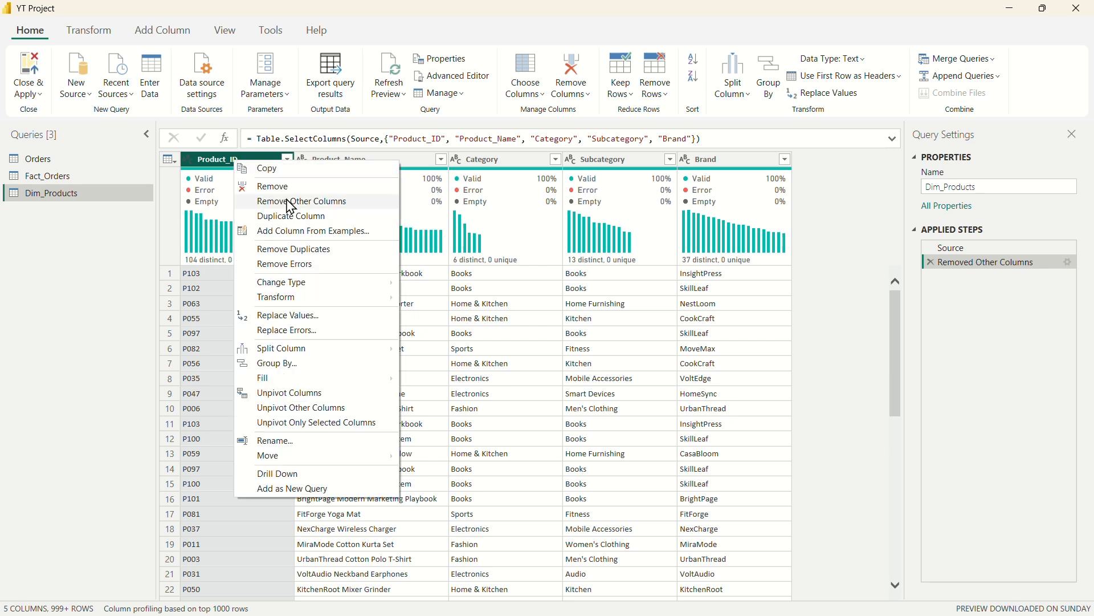
{"action": "left_click", "coordinate": [282, 249]}
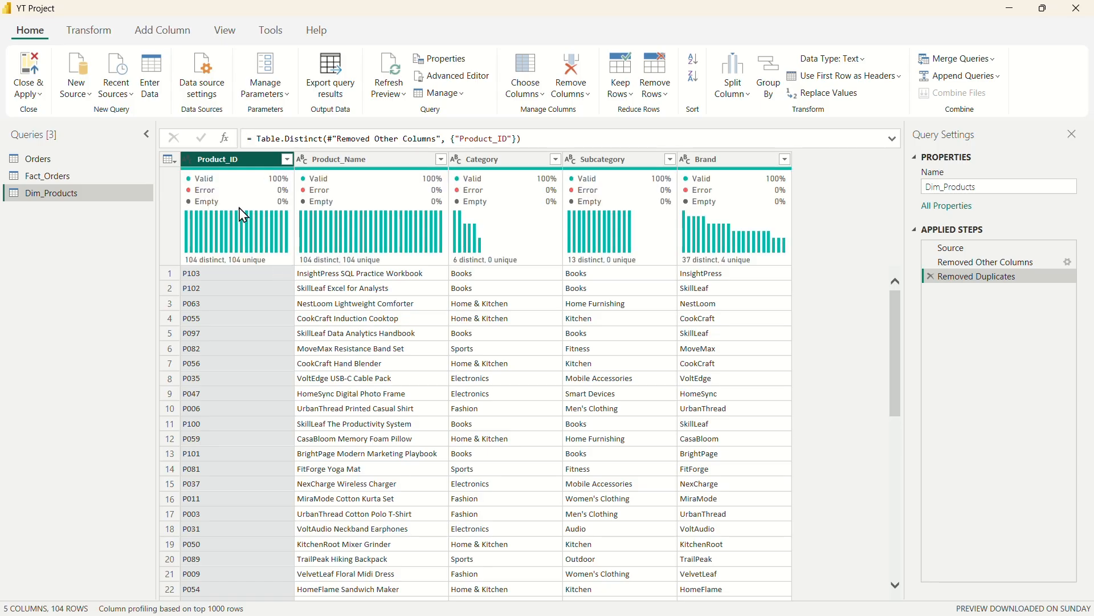
{"action": "left_click", "coordinate": [56, 176]}
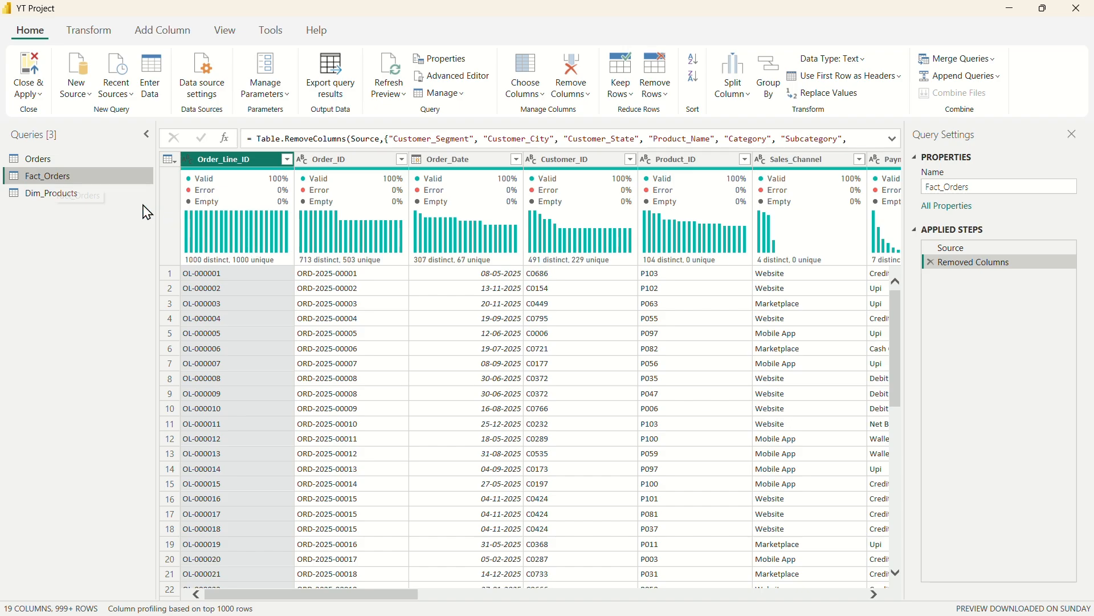
{"action": "left_click", "coordinate": [72, 195]}
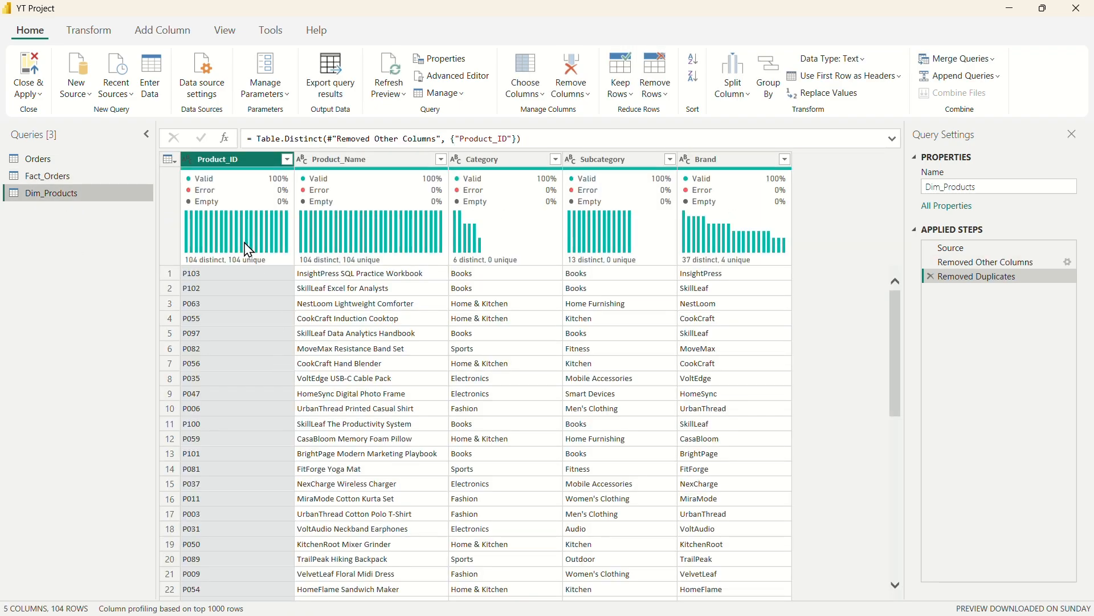
{"action": "mouse_move", "coordinate": [248, 249]}
Step: Create a reference query from Orders and rename it Dim_Customers
{"action": "left_click", "coordinate": [34, 160]}
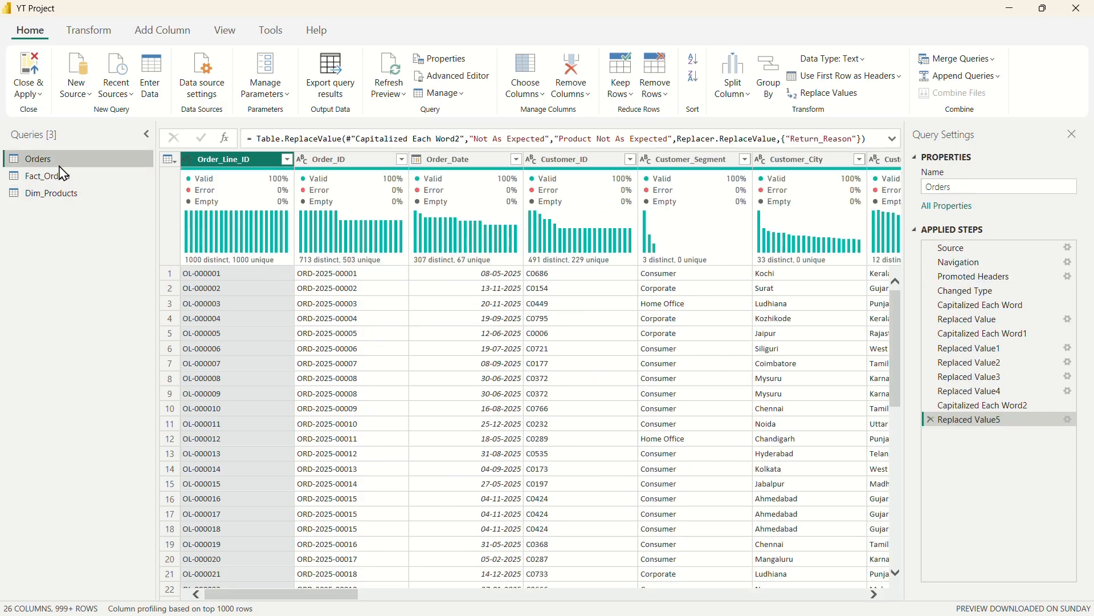
{"action": "right_click", "coordinate": [48, 164]}
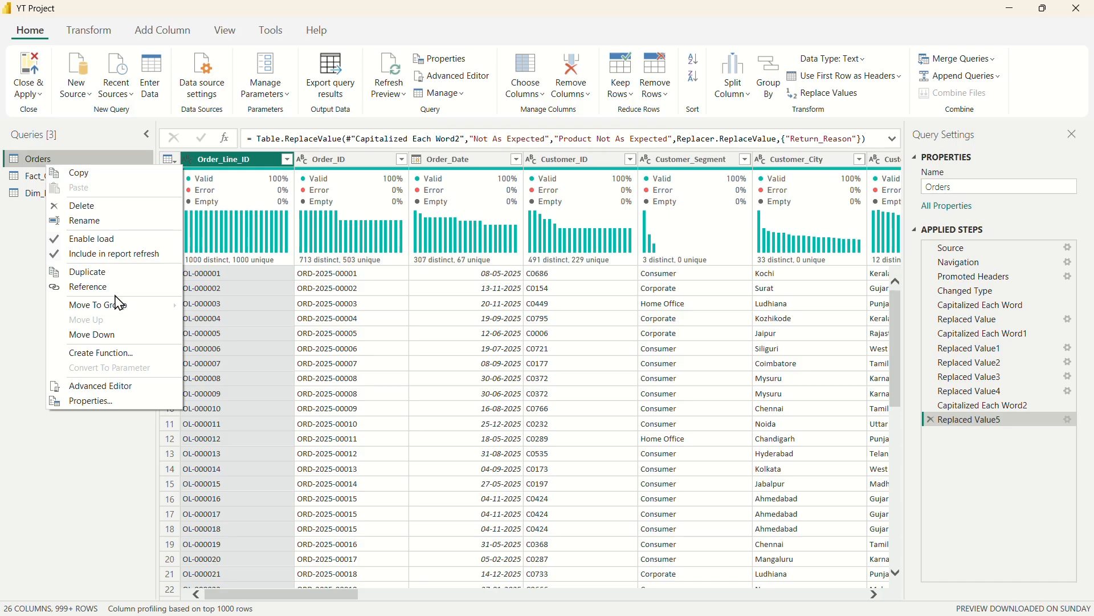
{"action": "left_click", "coordinate": [91, 288]}
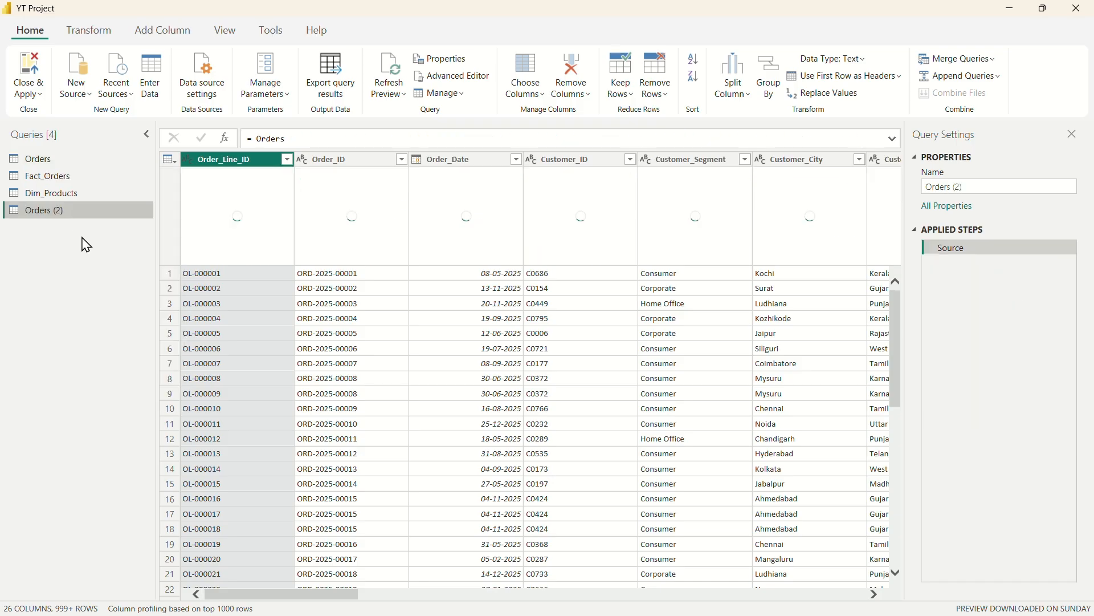
{"action": "double_click", "coordinate": [44, 210]}
{"action": "type", "text": "D"}
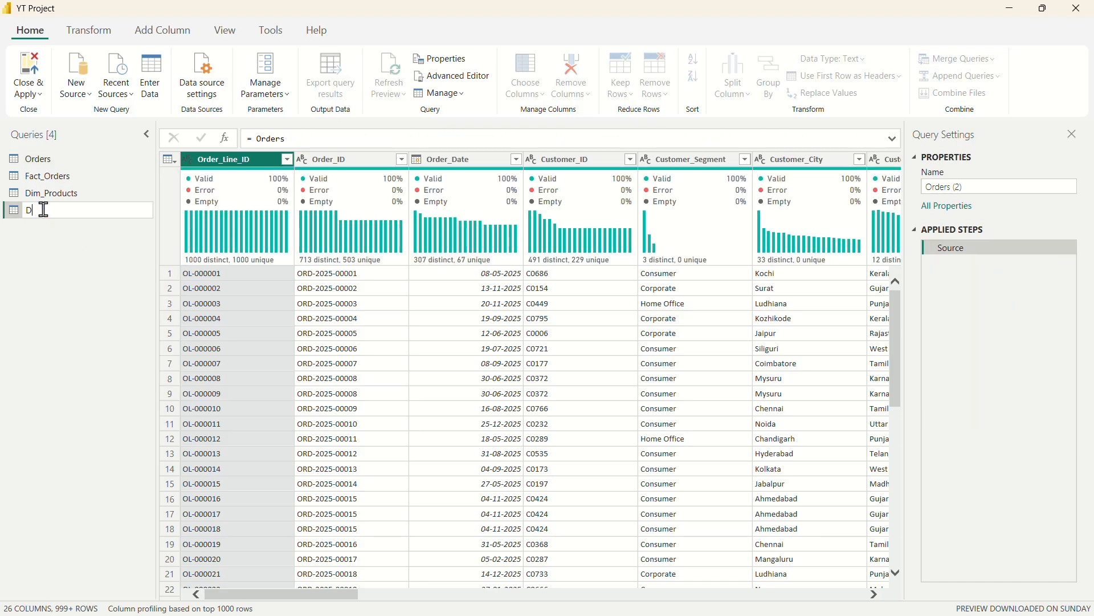
{"action": "type", "text": "im_Customers"}
{"action": "key", "text": "Return"}
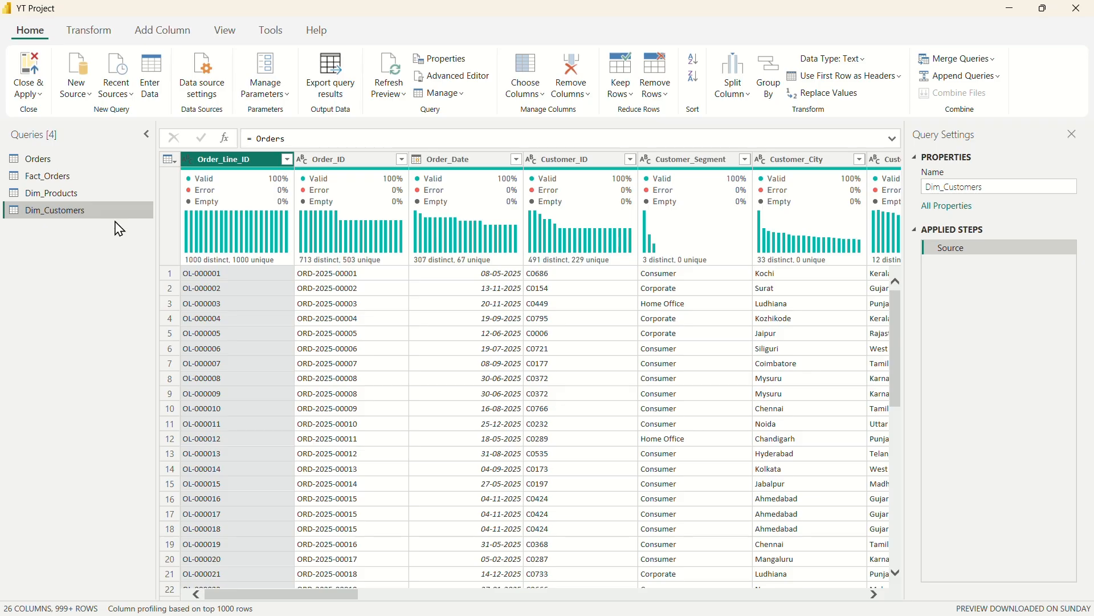
Step: Keep only Customer_ID, Customer_Segment, Customer_City and Customer_State in Dim_Customers, and remove duplicate rows based on Customer_ID
{"action": "left_click", "coordinate": [599, 168]}
{"action": "left_click", "coordinate": [689, 171], "text": "ctrl"}
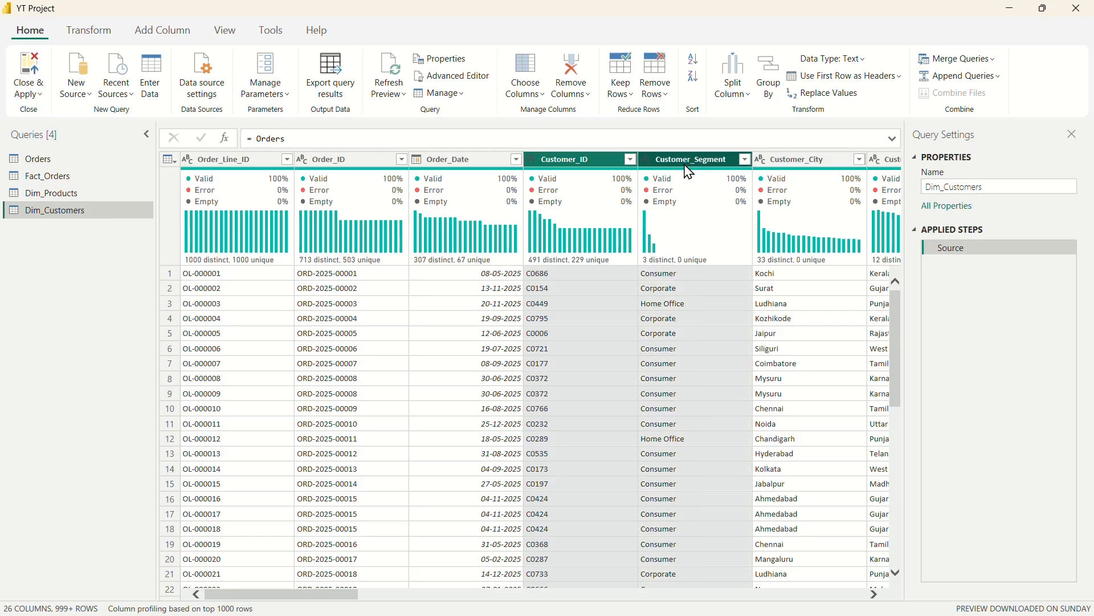
{"action": "left_click", "coordinate": [815, 167], "text": "ctrl"}
{"action": "left_click", "coordinate": [885, 171], "text": "ctrl"}
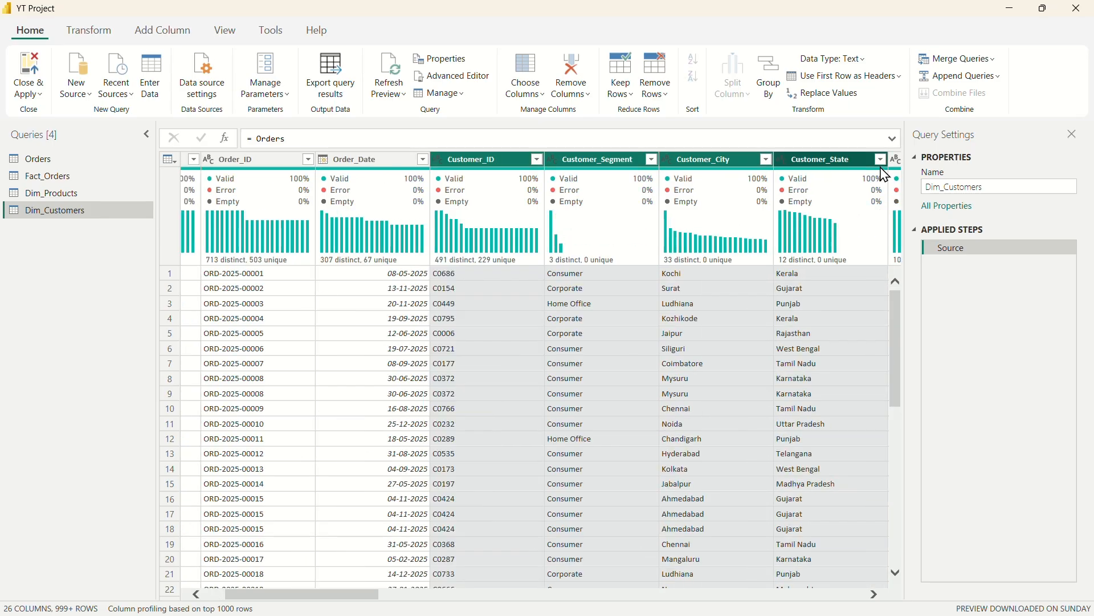
{"action": "scroll", "coordinate": [723, 276], "scroll_direction": "right", "scroll_amount": 3}
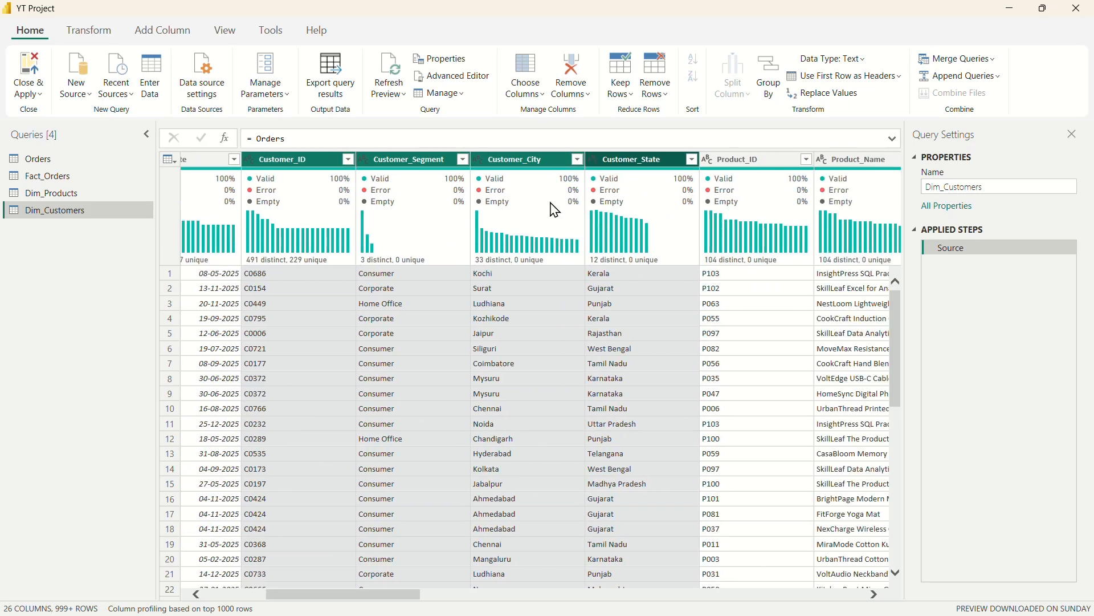
{"action": "left_click", "coordinate": [587, 94]}
{"action": "left_click", "coordinate": [611, 135]}
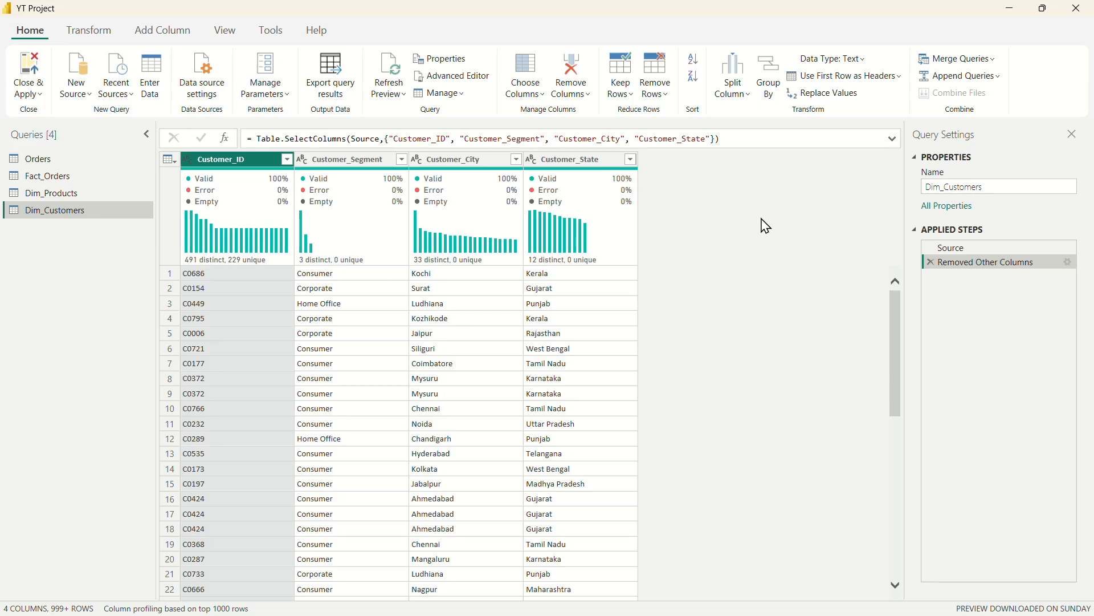
{"action": "right_click", "coordinate": [212, 172]}
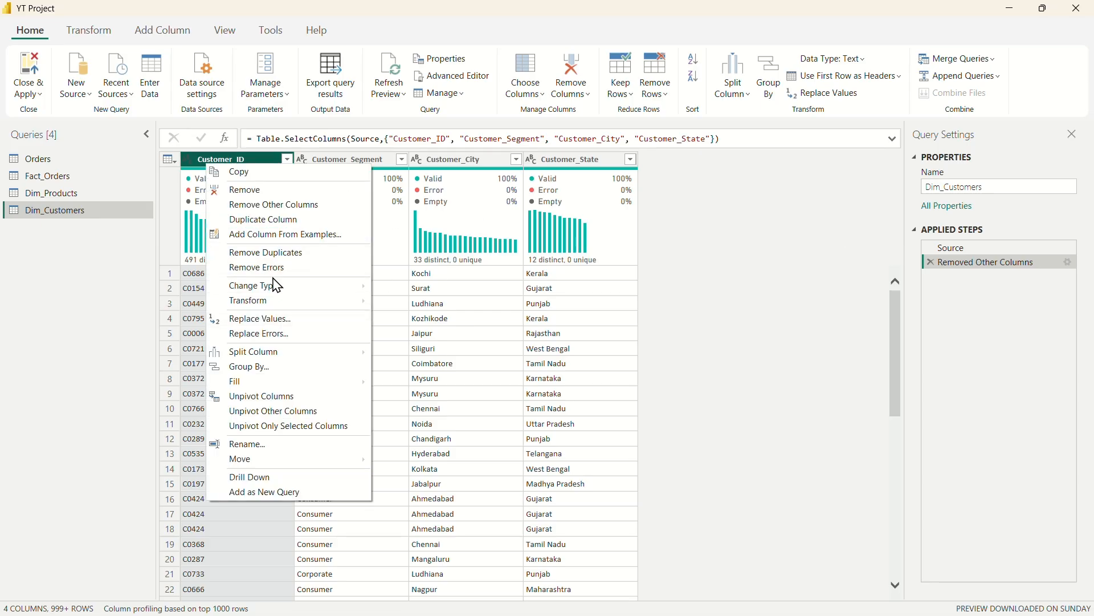
{"action": "left_click", "coordinate": [268, 254]}
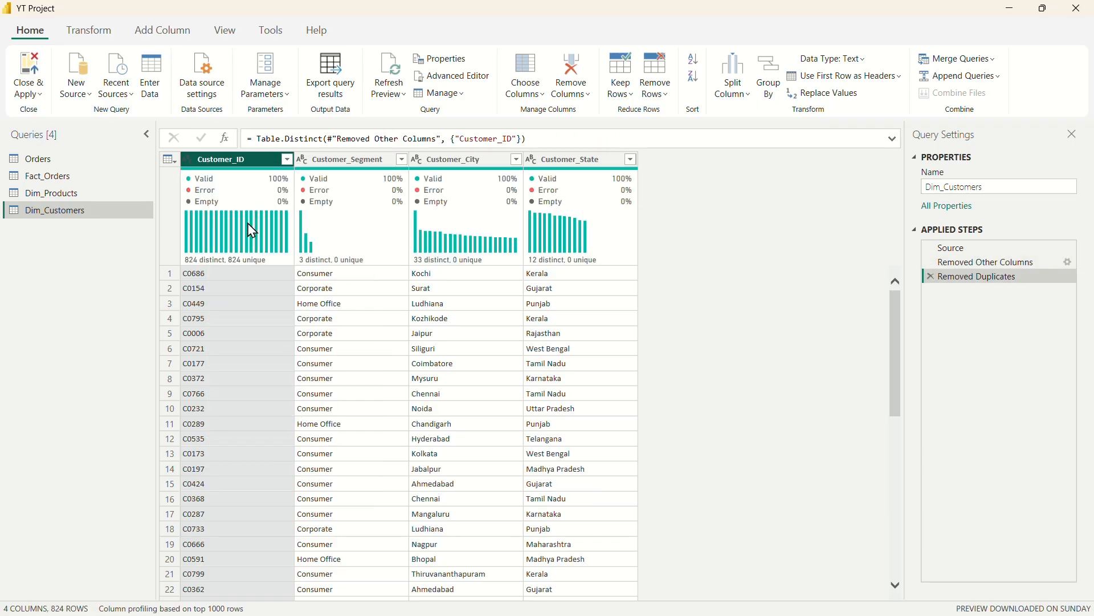
Step: Create another reference query from Orders and rename it Dim_Channel
{"action": "left_click", "coordinate": [40, 162]}
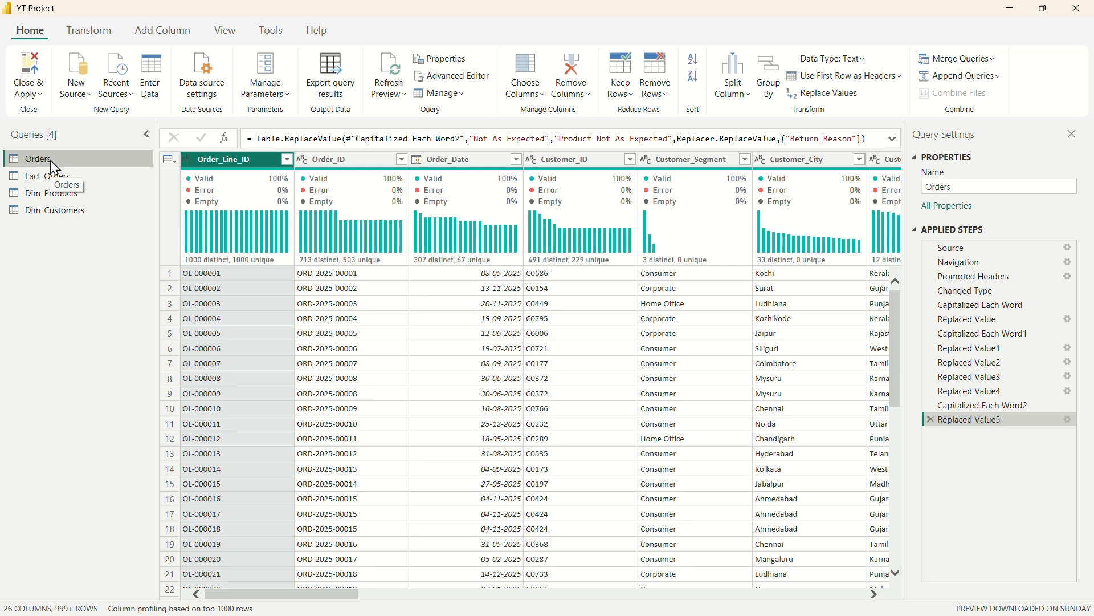
{"action": "right_click", "coordinate": [55, 168]}
{"action": "left_click", "coordinate": [91, 278]}
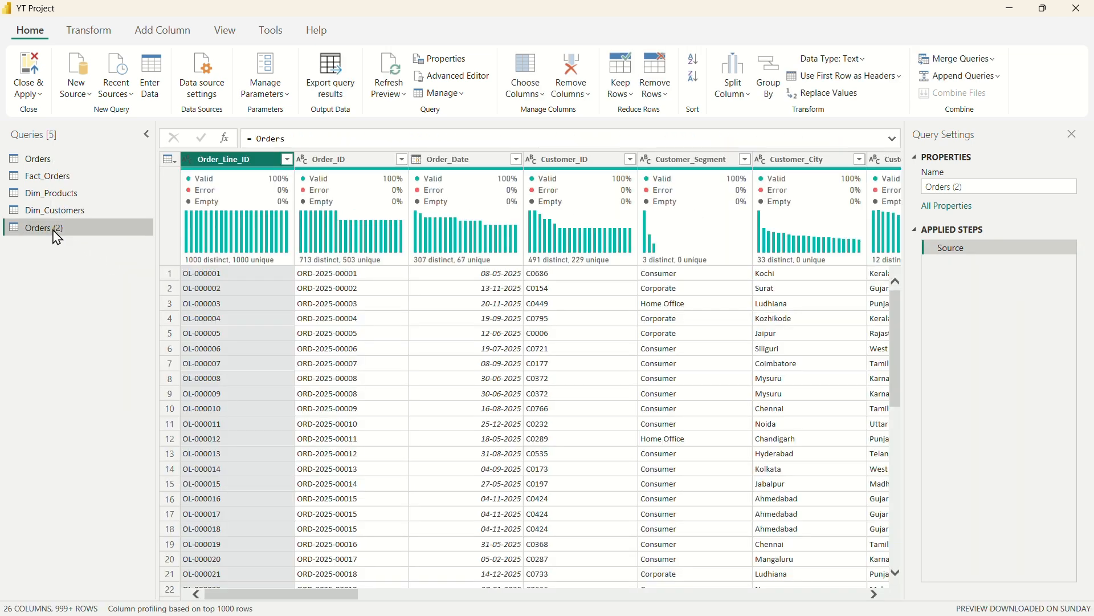
{"action": "double_click", "coordinate": [51, 228]}
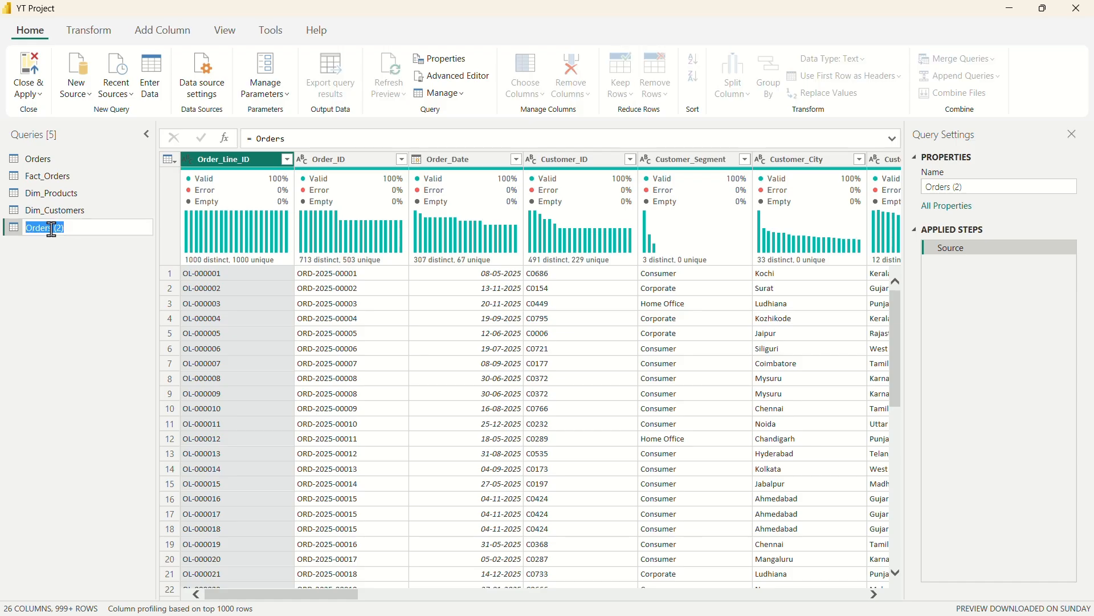
{"action": "type", "text": "Dim"}
{"action": "type", "text": "_Chanel"}
{"action": "key", "text": "Return"}
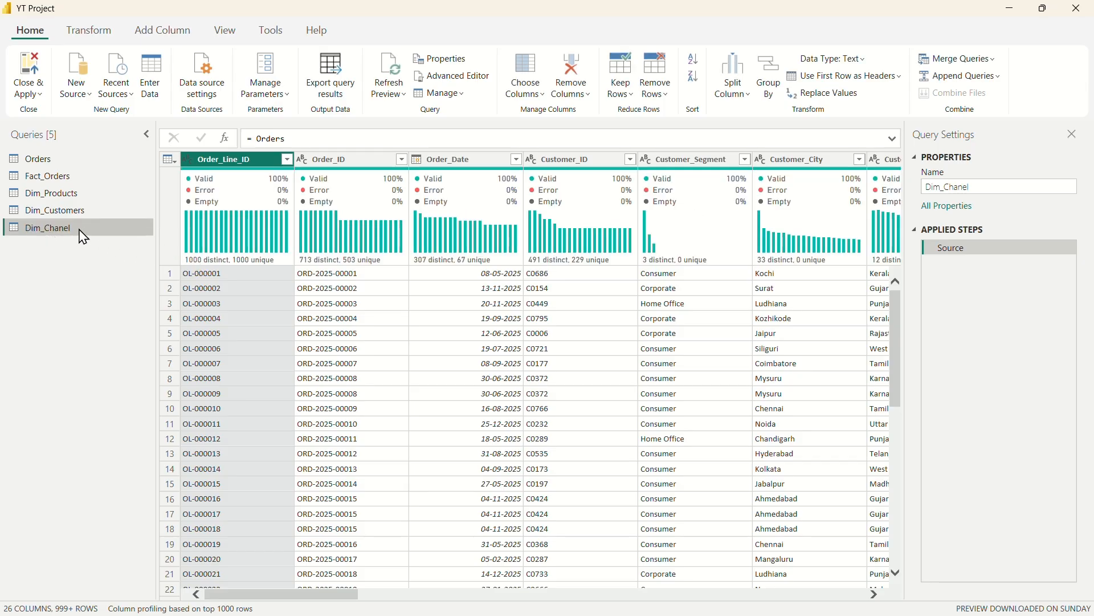
{"action": "double_click", "coordinate": [66, 231]}
{"action": "left_click", "coordinate": [66, 228]}
{"action": "type", "text": "n"}
{"action": "key", "text": "Return"}
Step: Keep only the Sales_Channel column in Dim_Channel and remove its duplicate values
{"action": "scroll", "coordinate": [365, 334], "scroll_direction": "right", "scroll_amount": 5}
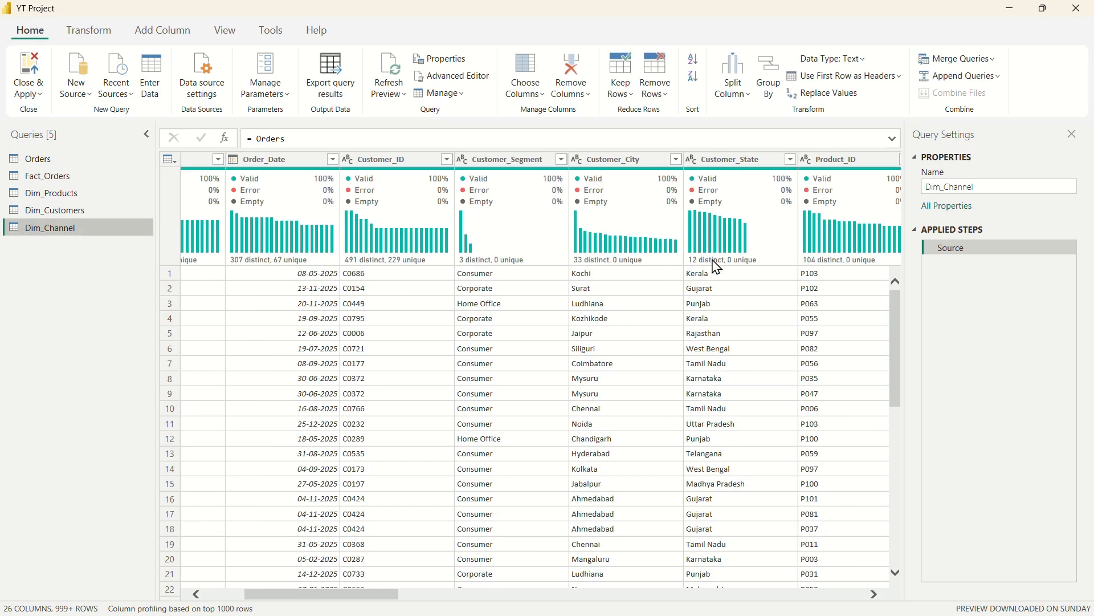
{"action": "scroll", "coordinate": [757, 285], "scroll_direction": "right", "scroll_amount": 8}
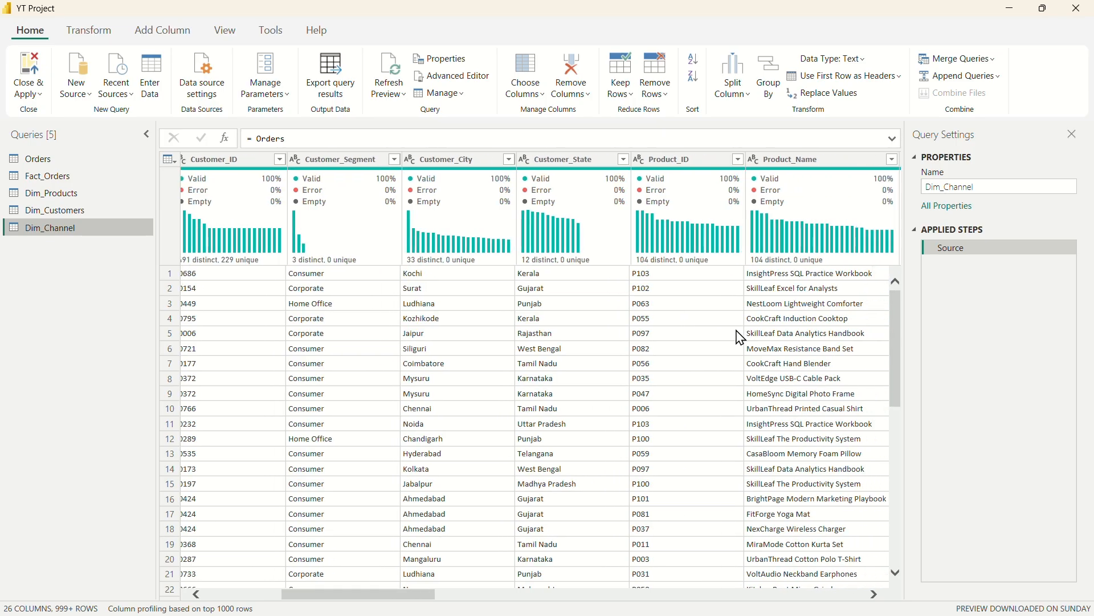
{"action": "scroll", "coordinate": [756, 311], "scroll_direction": "right", "scroll_amount": 2}
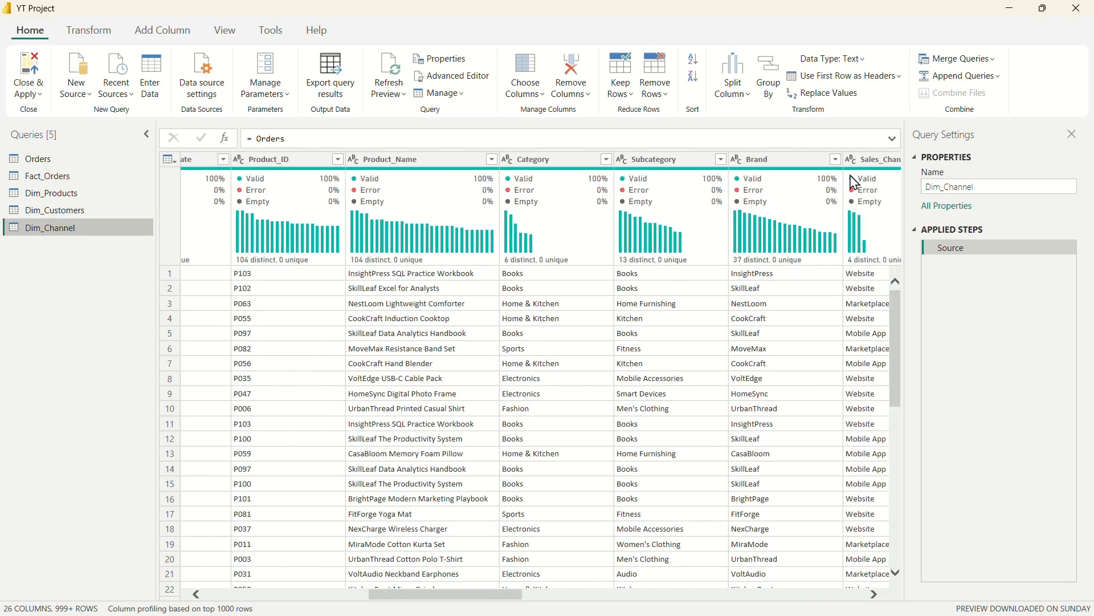
{"action": "left_click", "coordinate": [875, 165]}
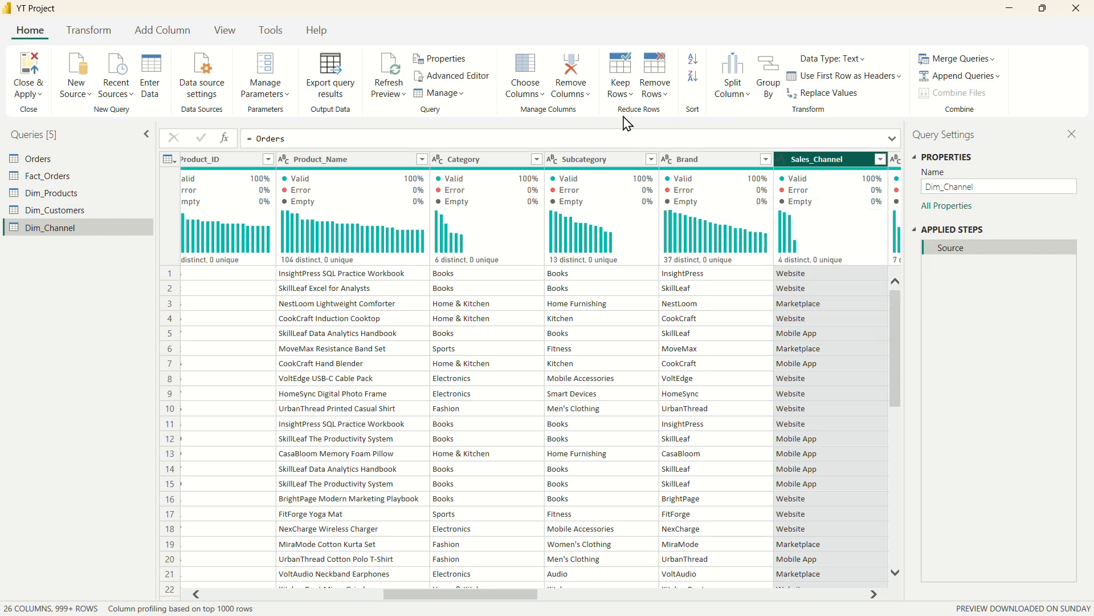
{"action": "left_click", "coordinate": [571, 94]}
{"action": "left_click", "coordinate": [586, 133]}
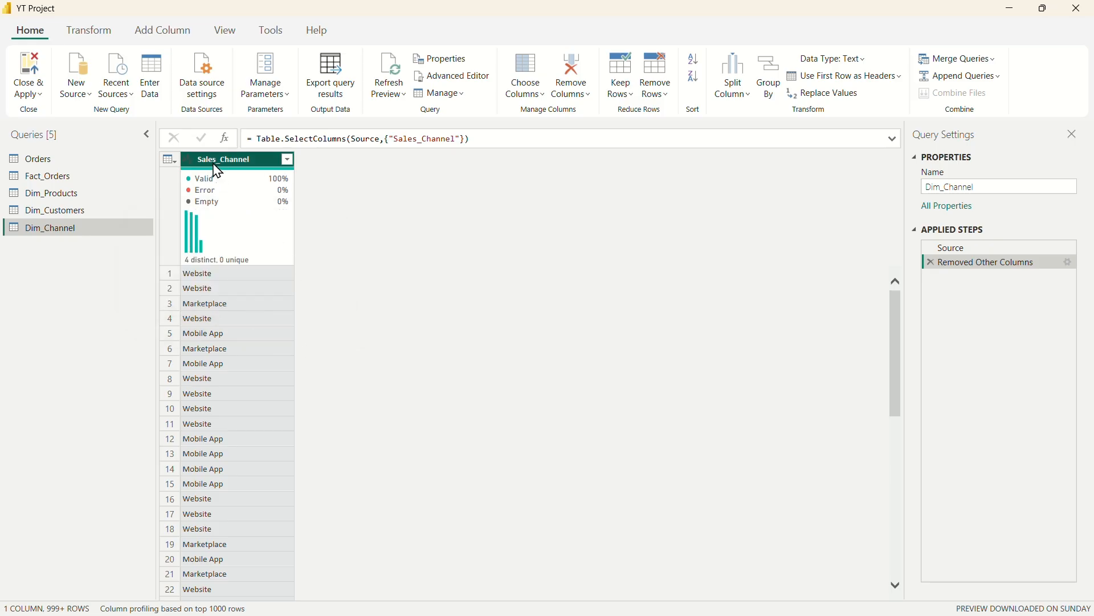
{"action": "right_click", "coordinate": [218, 171]}
{"action": "left_click", "coordinate": [277, 253]}
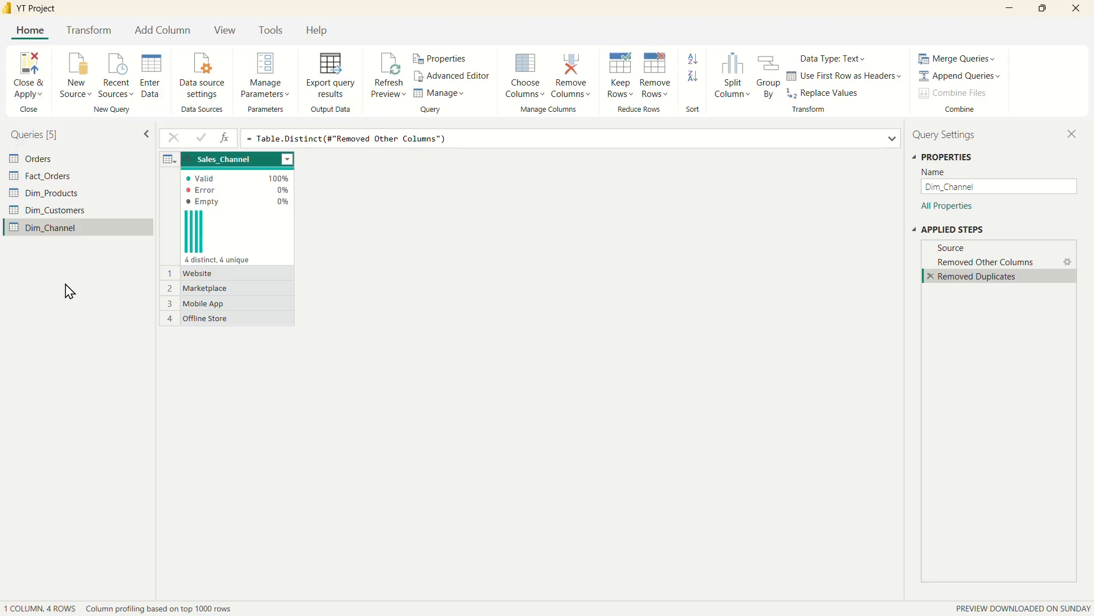
Step: Create a further reference query from Orders and rename it Dim_ReturnReason
{"action": "left_click", "coordinate": [48, 160]}
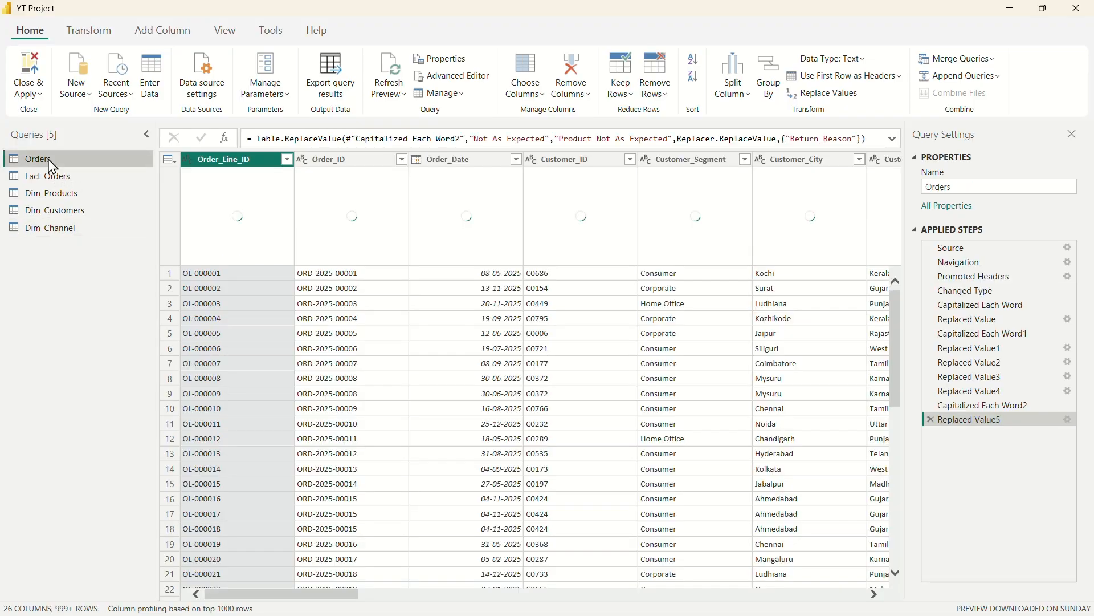
{"action": "right_click", "coordinate": [47, 160]}
{"action": "left_click", "coordinate": [111, 281]}
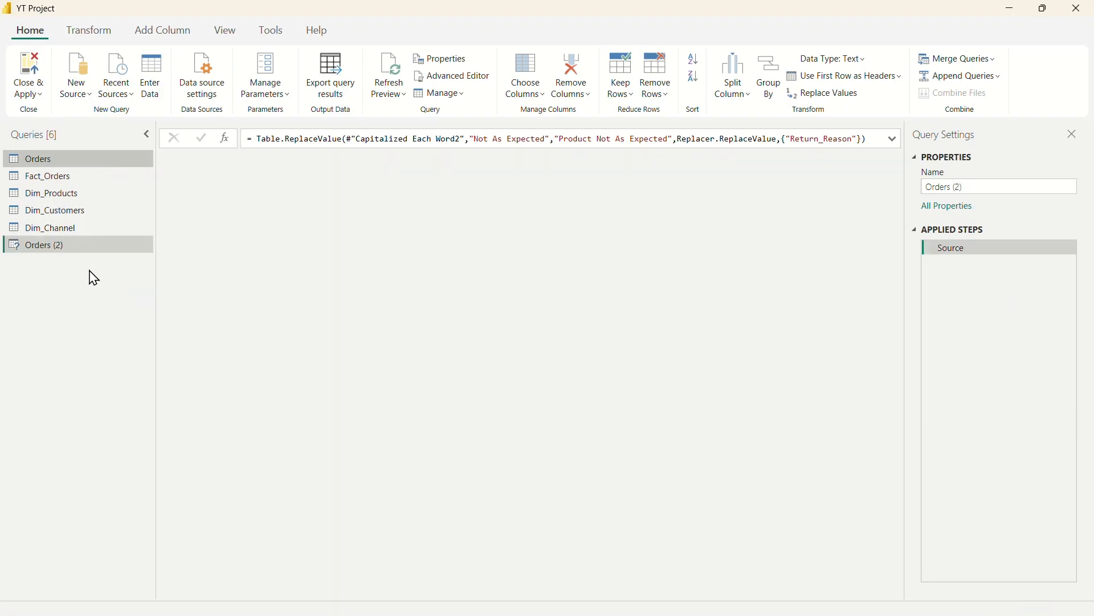
{"action": "double_click", "coordinate": [54, 249]}
{"action": "type", "text": "Dim_returnReason"}
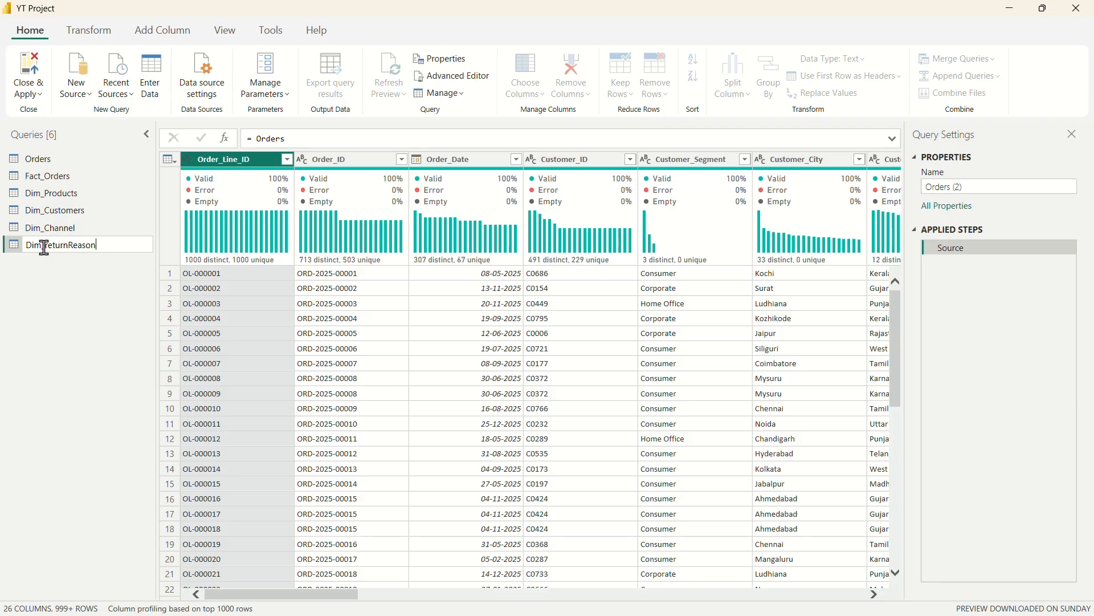
{"action": "key", "text": "BackSpace"}
{"action": "type", "text": "R"}
{"action": "key", "text": "Return"}
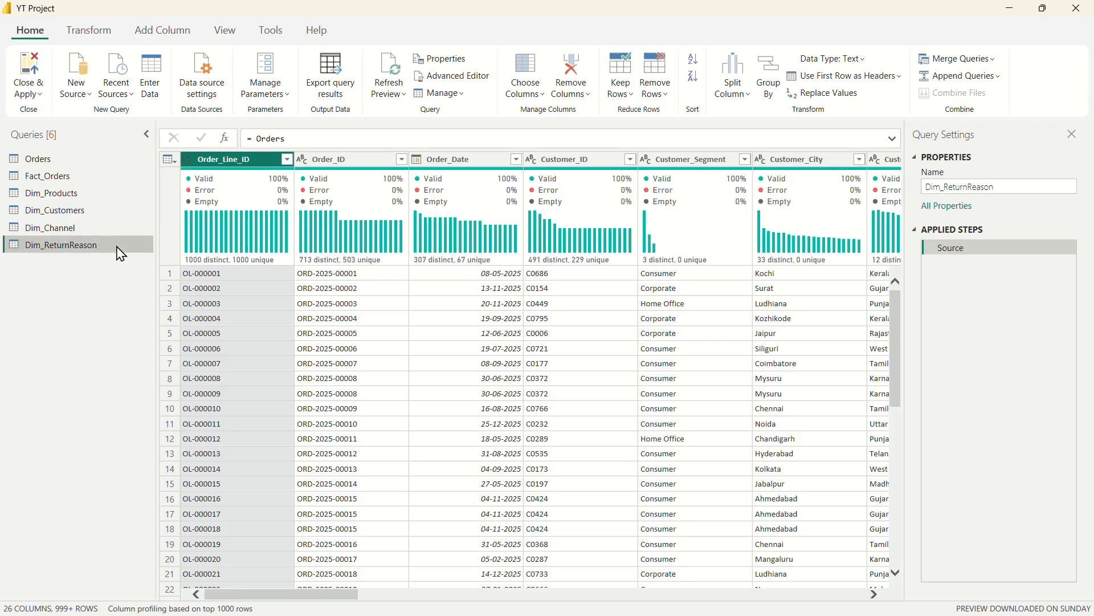
Step: Keep only the Return_Reason column in Dim_ReturnReason, removing all other columns
{"action": "scroll", "coordinate": [491, 362], "scroll_direction": "right", "scroll_amount": 10}
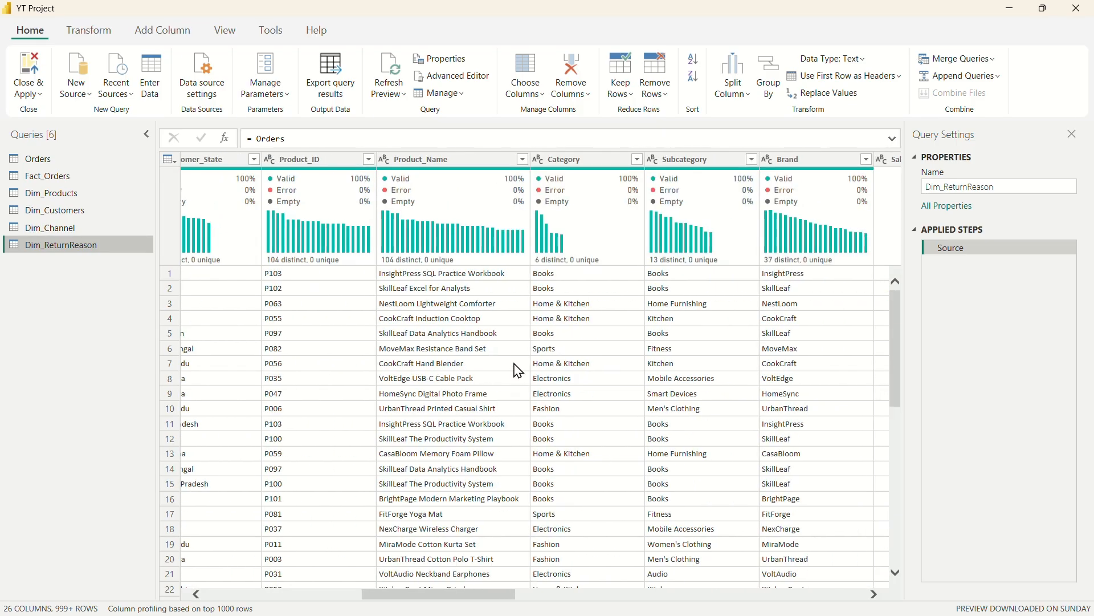
{"action": "scroll", "coordinate": [641, 350], "scroll_direction": "right", "scroll_amount": 10}
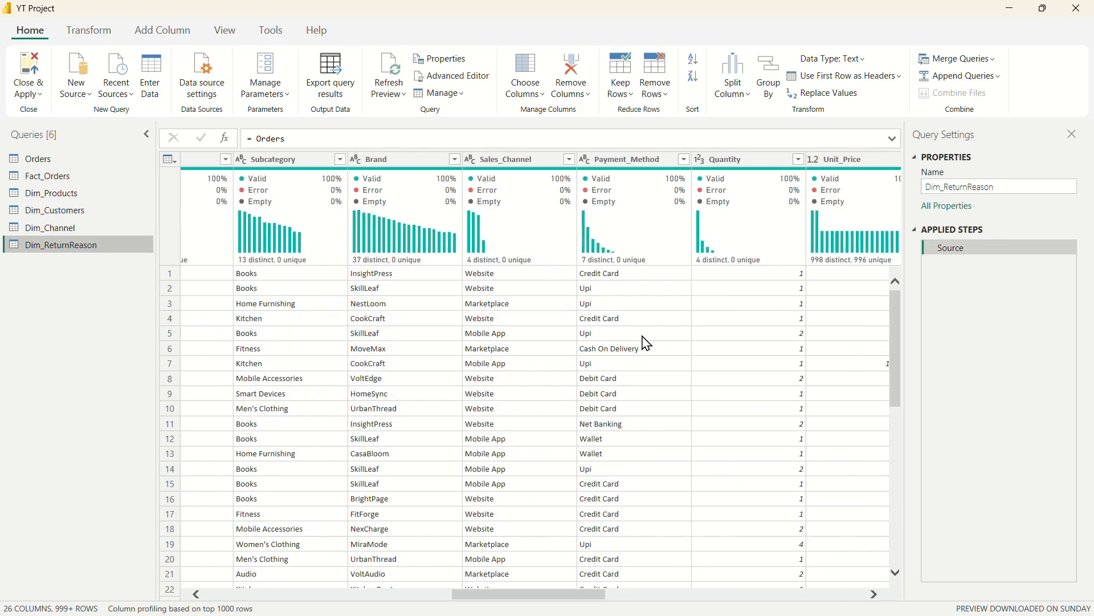
{"action": "scroll", "coordinate": [484, 275], "scroll_direction": "right", "scroll_amount": 5}
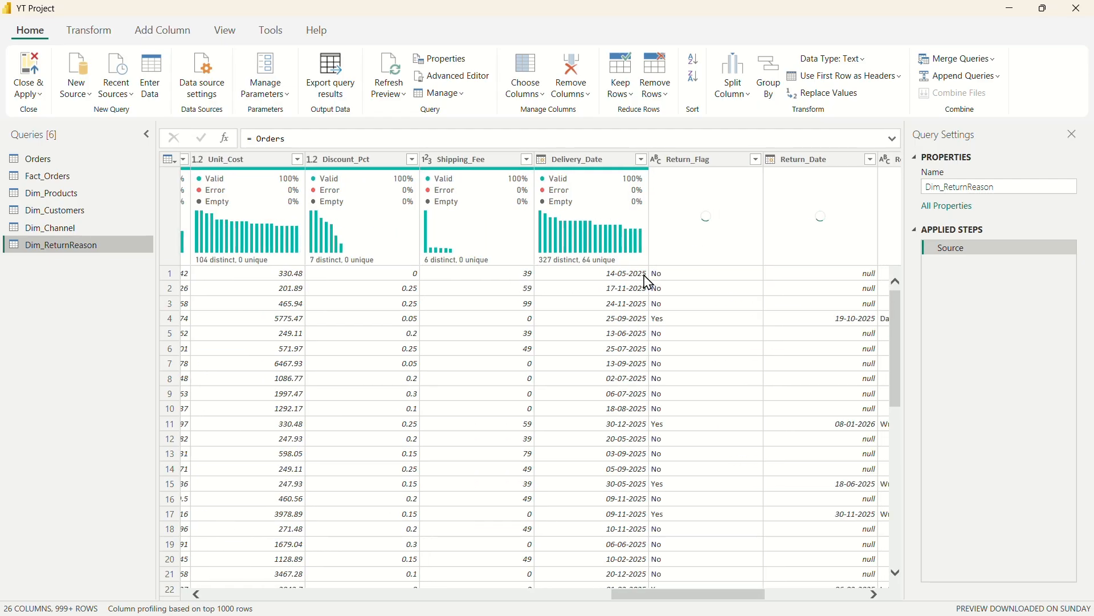
{"action": "scroll", "coordinate": [747, 235], "scroll_direction": "right", "scroll_amount": 5}
{"action": "left_click", "coordinate": [648, 160]}
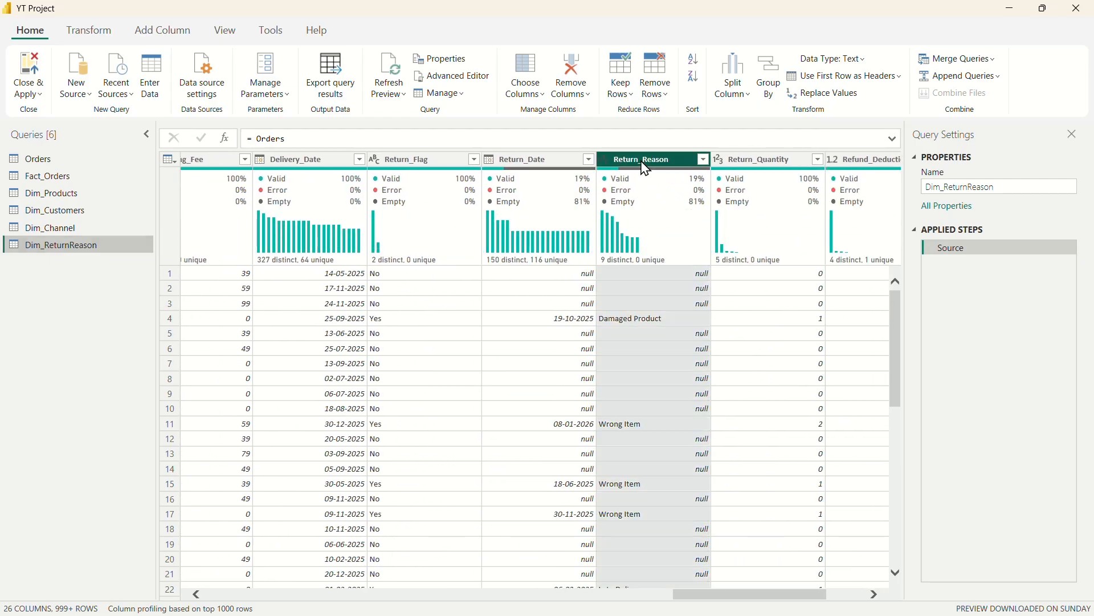
{"action": "left_click", "coordinate": [582, 94]}
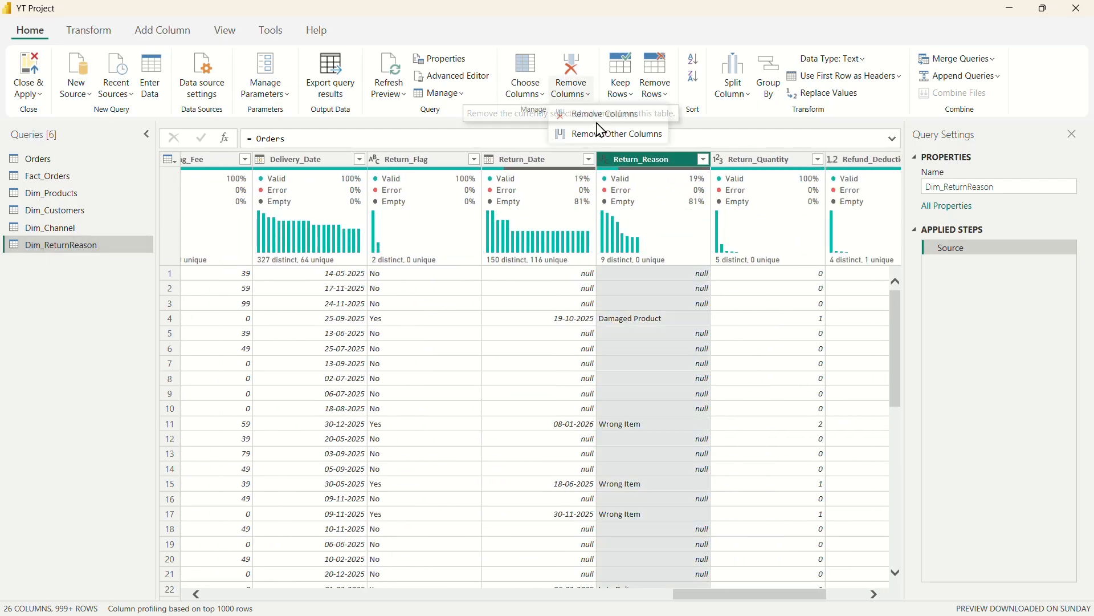
{"action": "left_click", "coordinate": [603, 136]}
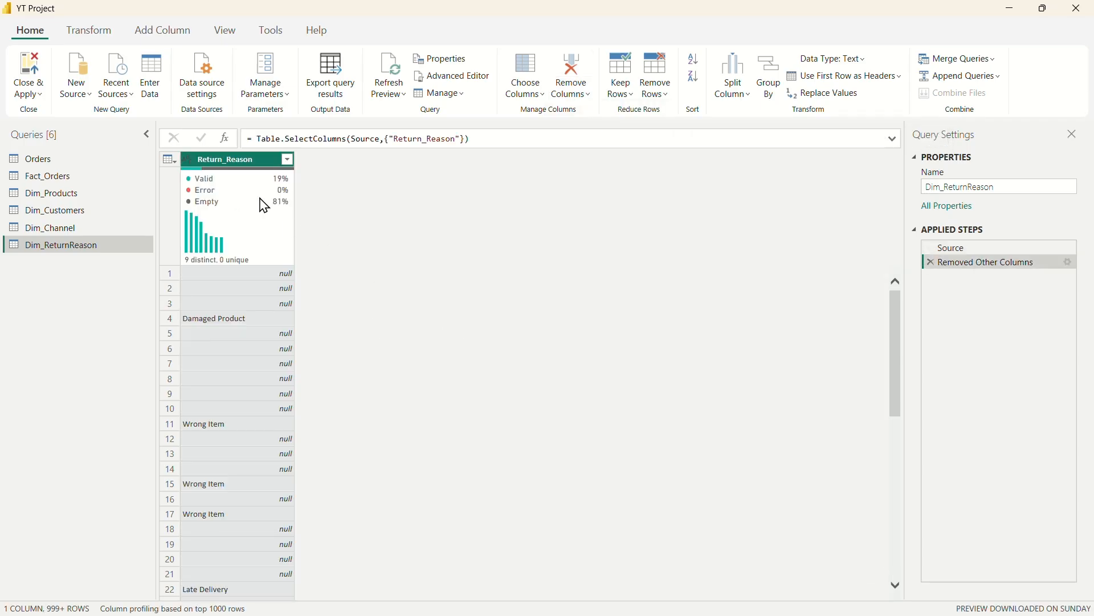
Step: Remove duplicate values from Return_Reason and filter out the null row
{"action": "right_click", "coordinate": [218, 168]}
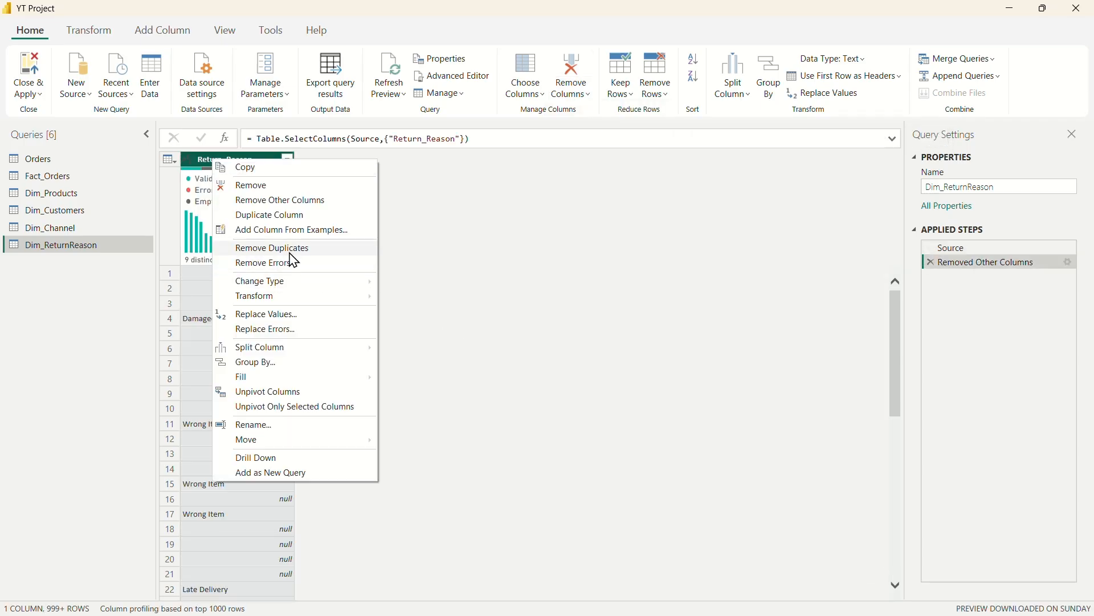
{"action": "left_click", "coordinate": [273, 249]}
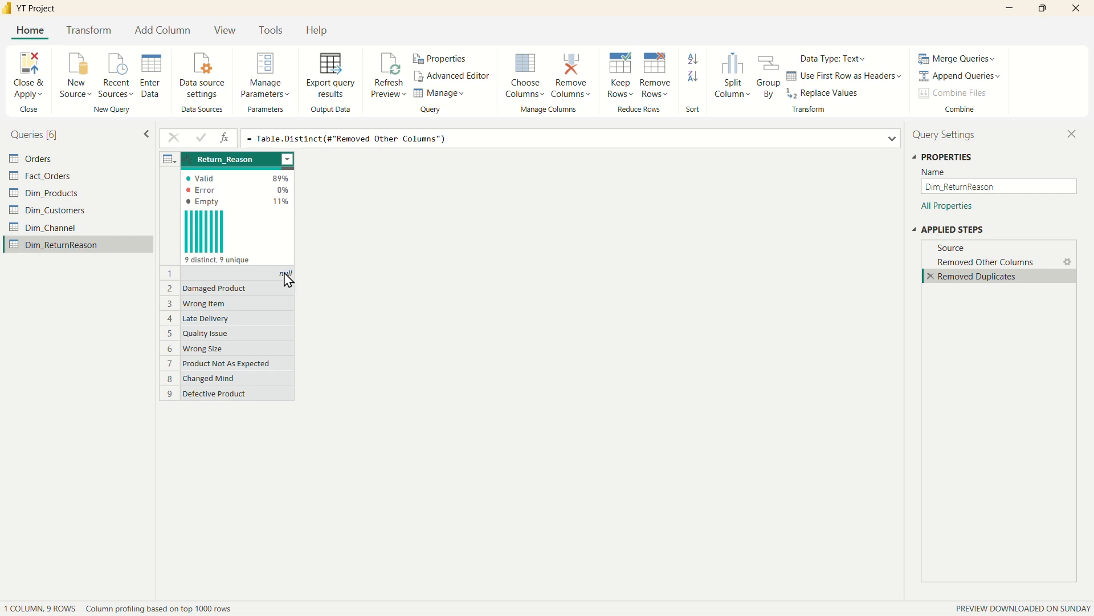
{"action": "left_click", "coordinate": [289, 162]}
{"action": "left_click", "coordinate": [86, 324]}
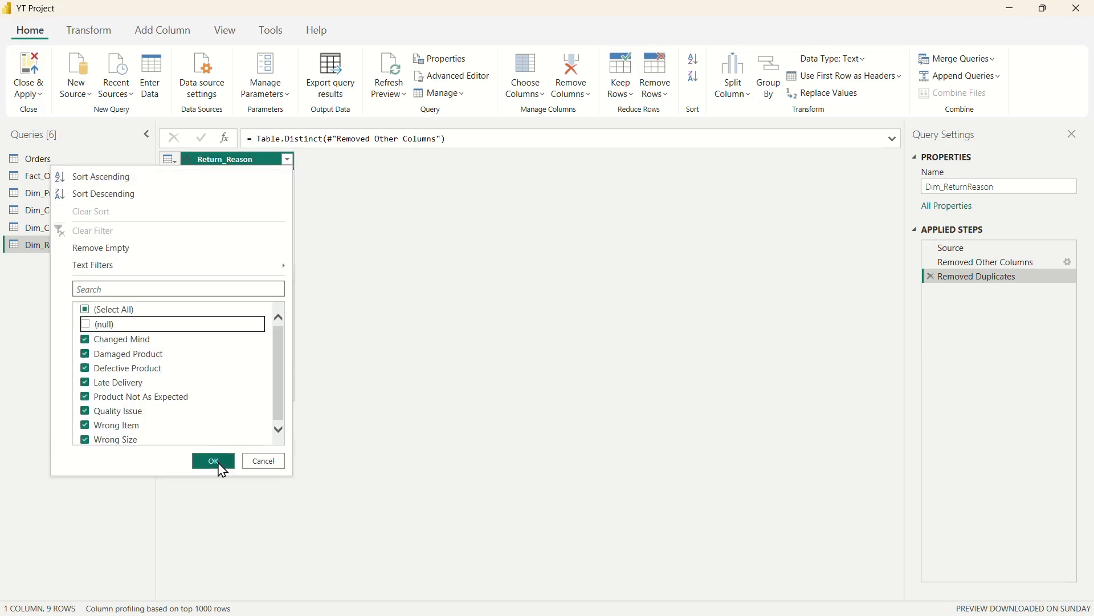
{"action": "left_click", "coordinate": [221, 465]}
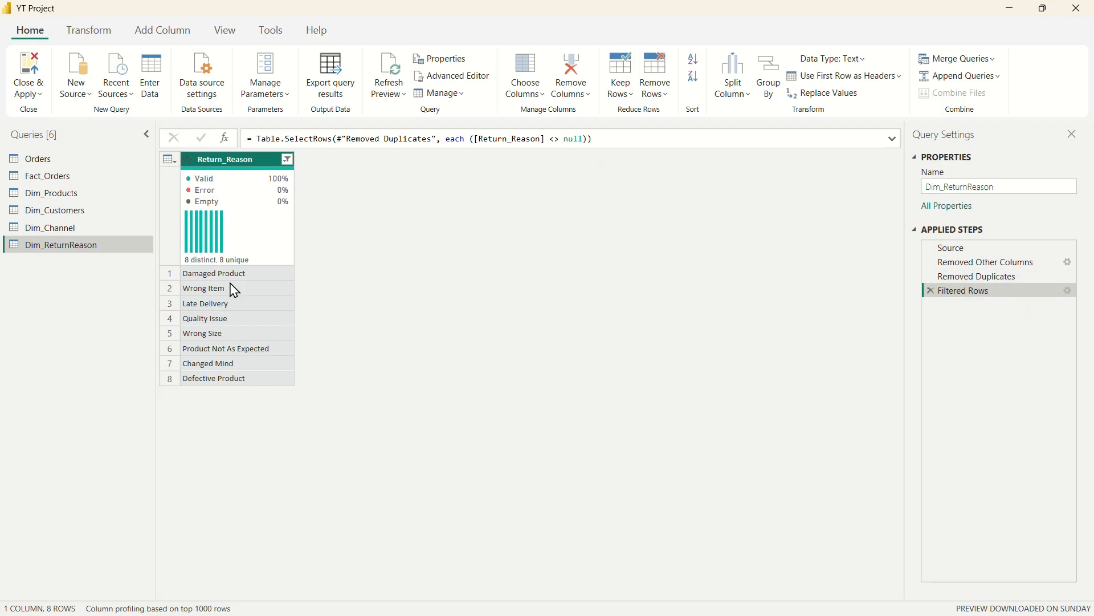
Step: Create another reference query from Orders and rename it Dim_Payment_Method
{"action": "left_click", "coordinate": [49, 161]}
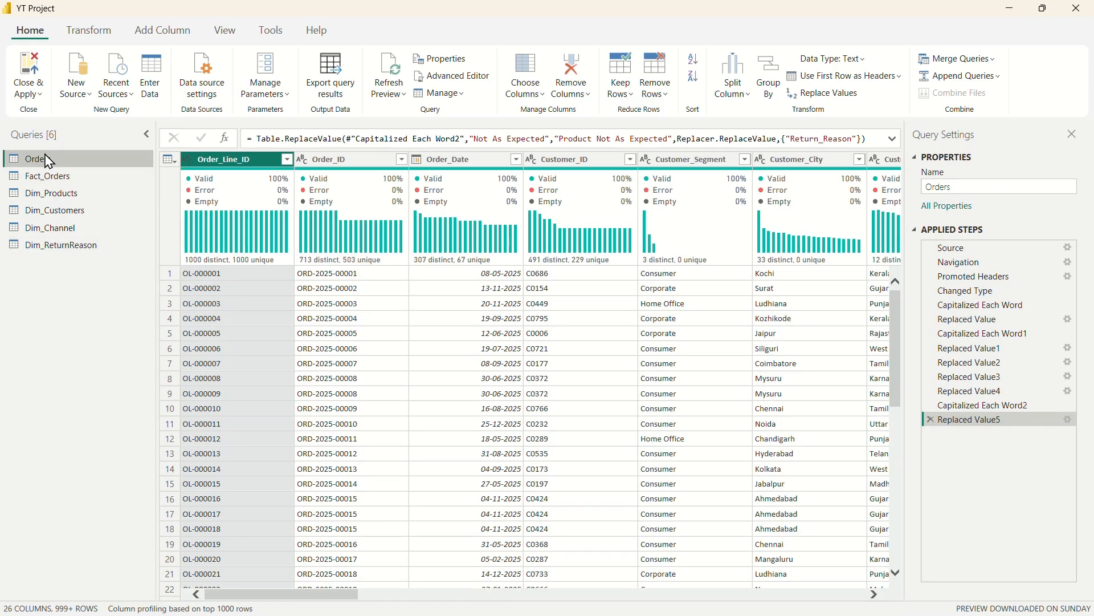
{"action": "right_click", "coordinate": [49, 161]}
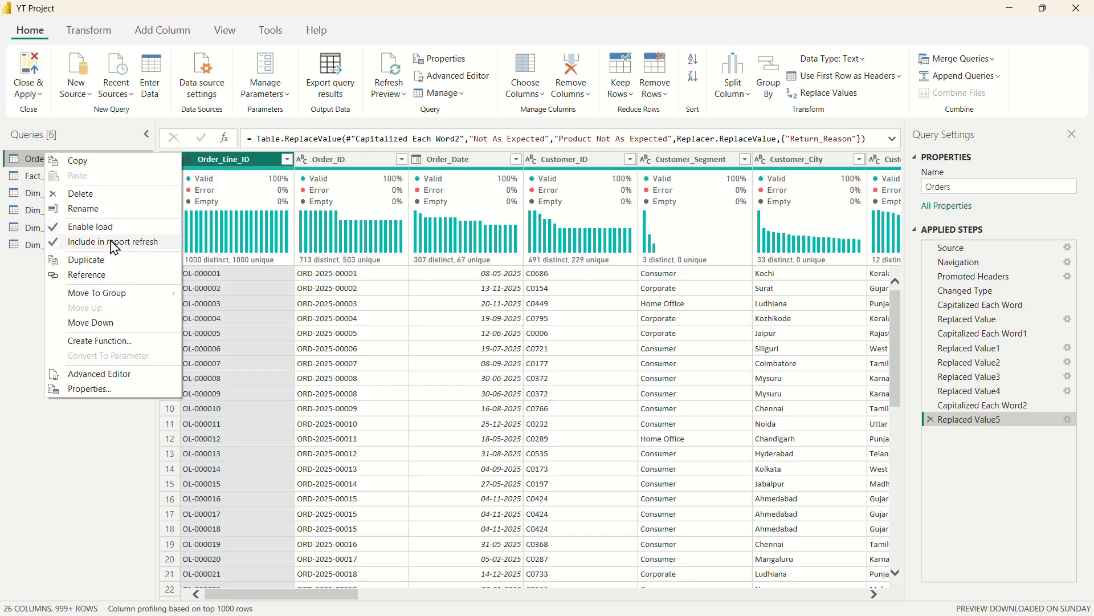
{"action": "left_click", "coordinate": [102, 286]}
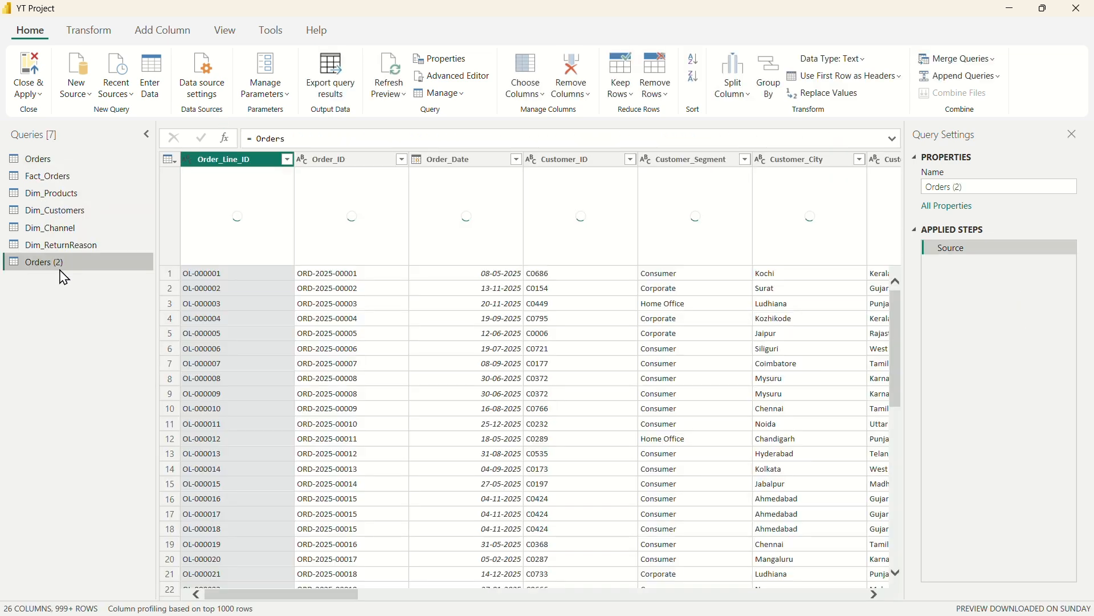
{"action": "double_click", "coordinate": [50, 264]}
{"action": "type", "text": "Dim_Payment_Metho"}
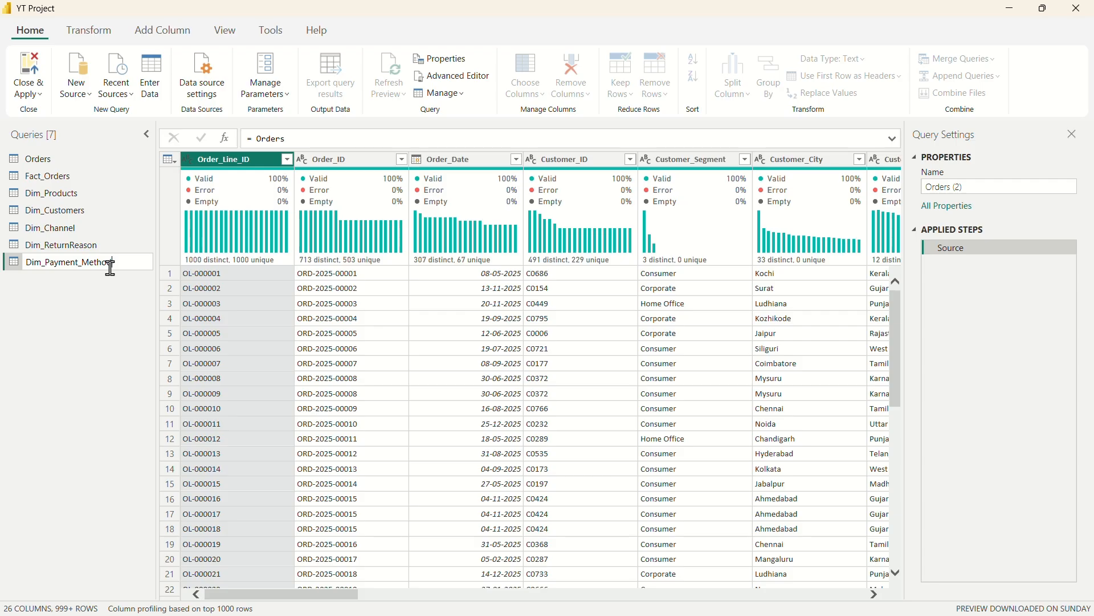
{"action": "key", "text": "Return"}
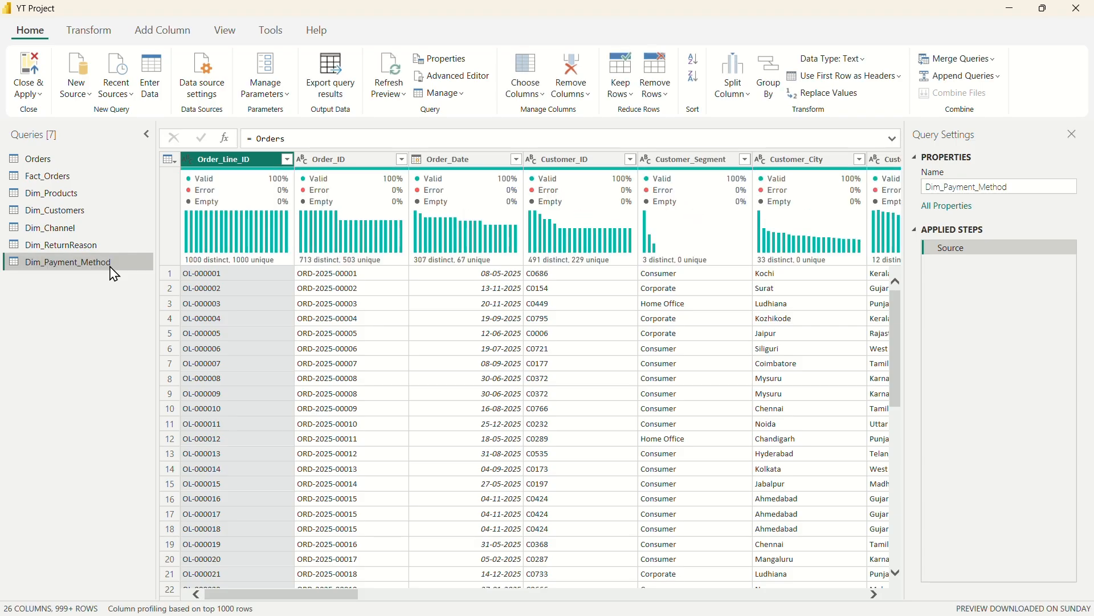
Step: Keep only the Payment_Method column in Dim_Payment_Method and remove its duplicate values
{"action": "scroll", "coordinate": [568, 296], "scroll_direction": "right", "scroll_amount": 5}
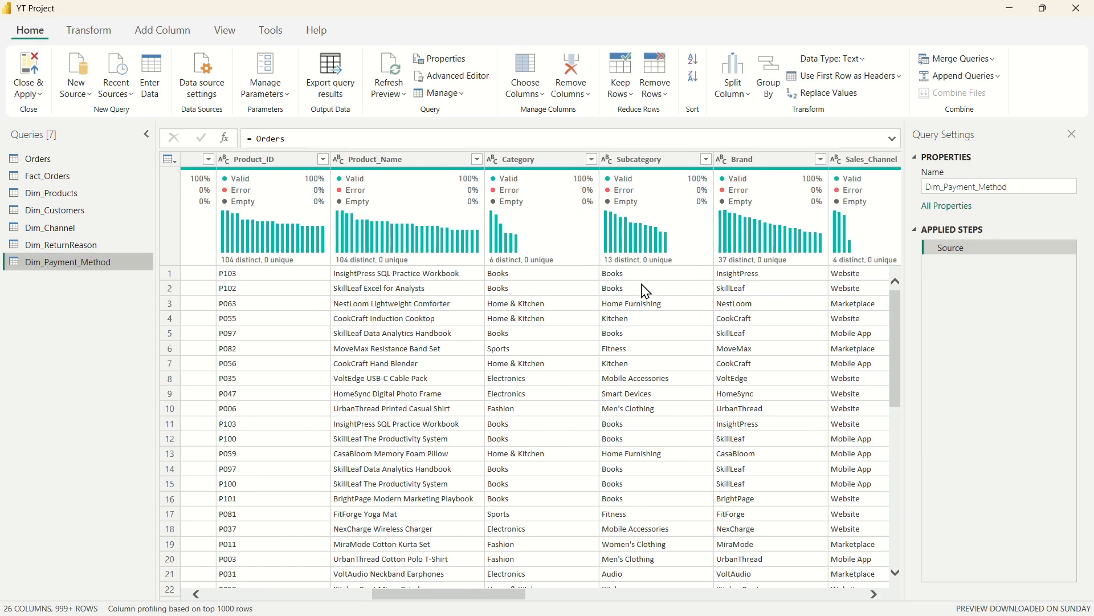
{"action": "scroll", "coordinate": [630, 300], "scroll_direction": "right", "scroll_amount": 5}
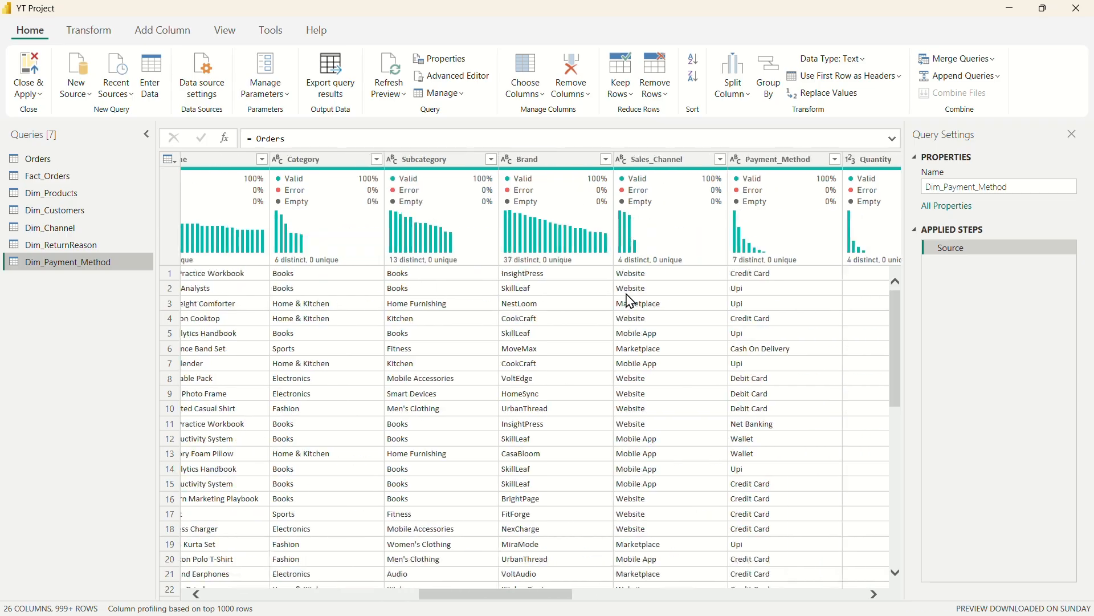
{"action": "left_click", "coordinate": [674, 164]}
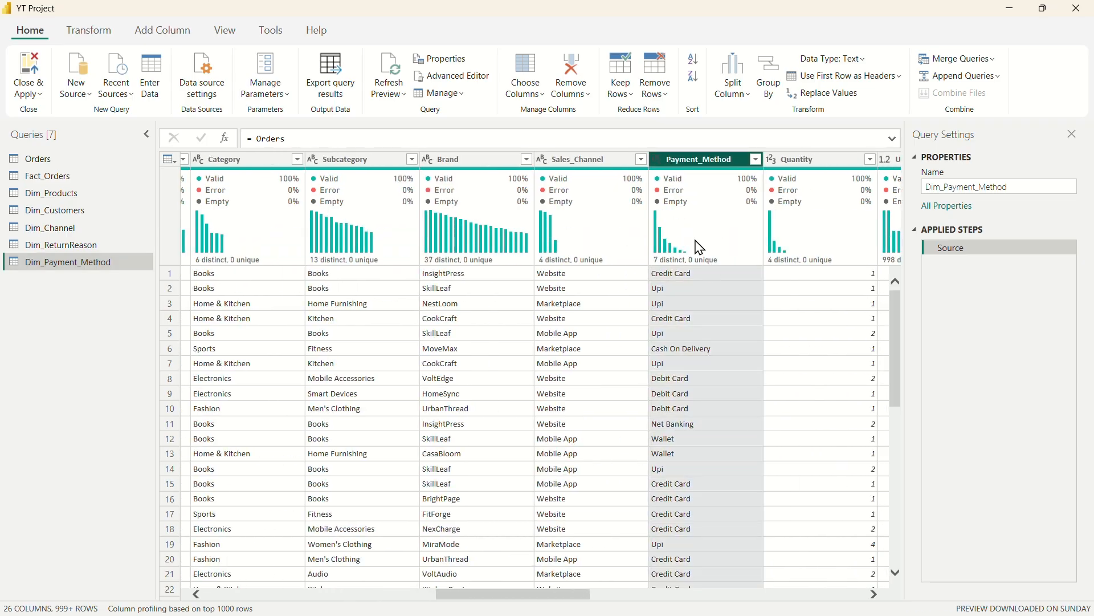
{"action": "left_click", "coordinate": [572, 91]}
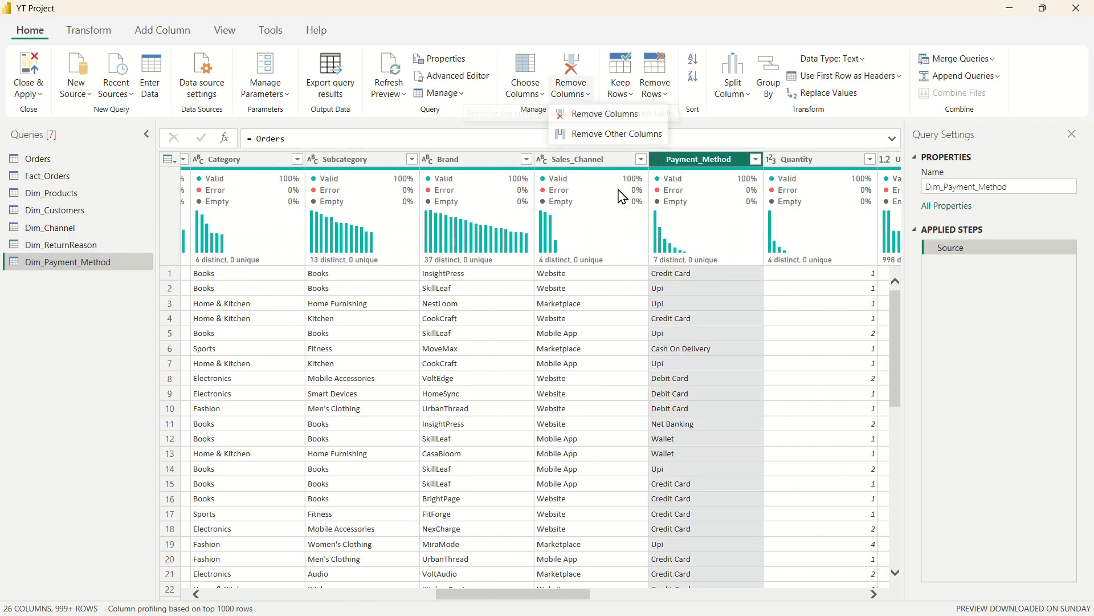
{"action": "left_click", "coordinate": [599, 134]}
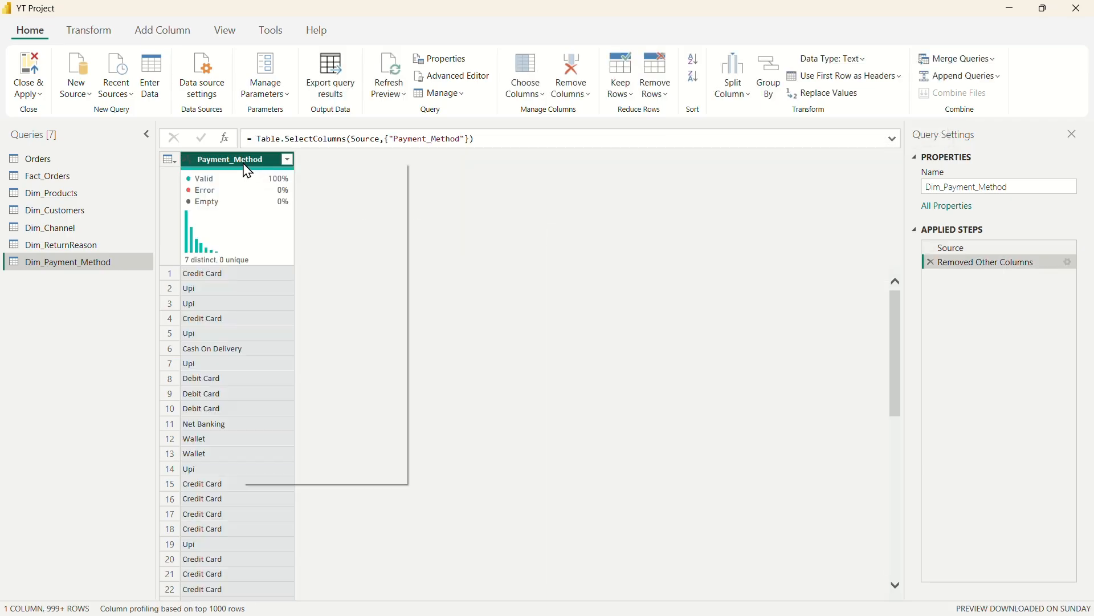
{"action": "right_click", "coordinate": [241, 160]}
{"action": "left_click", "coordinate": [306, 252]}
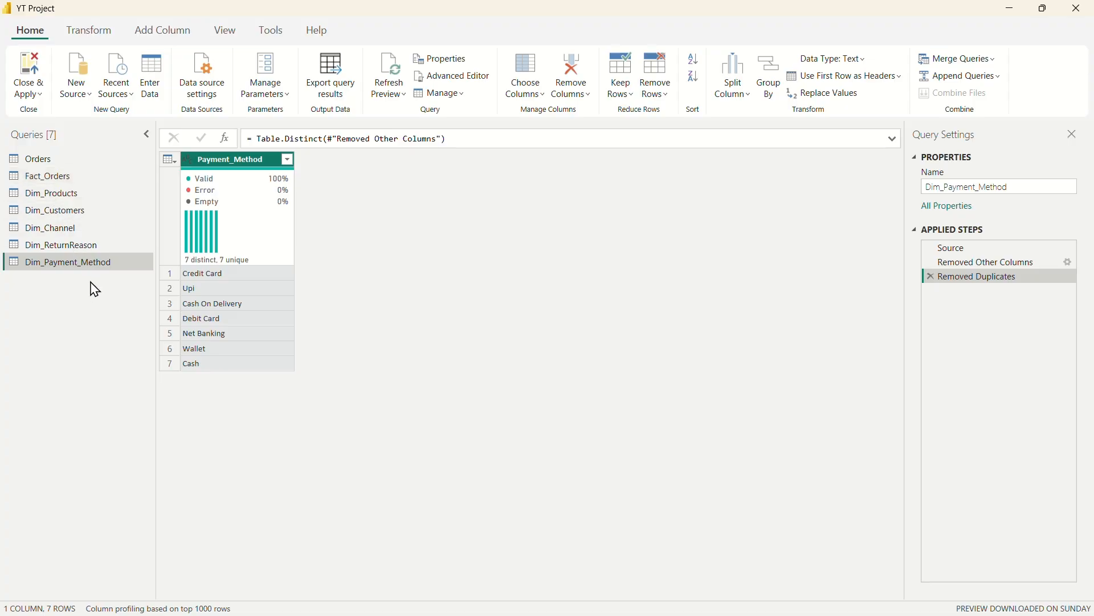
Step: Rename the Orders query to Stag_Orders and disable its load into the model
{"action": "left_click", "coordinate": [45, 158]}
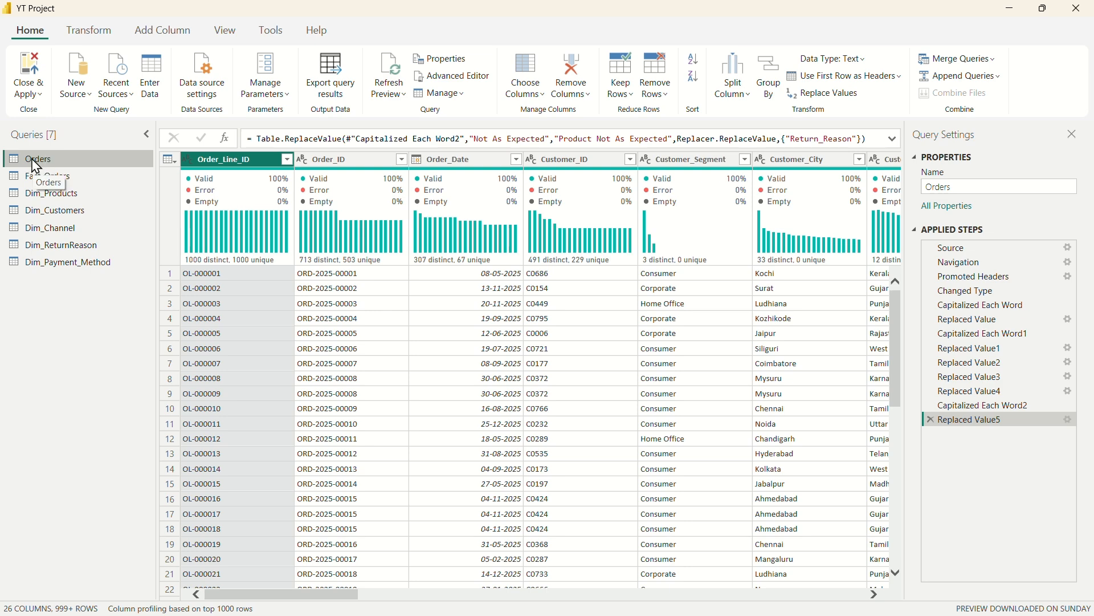
{"action": "double_click", "coordinate": [35, 161]}
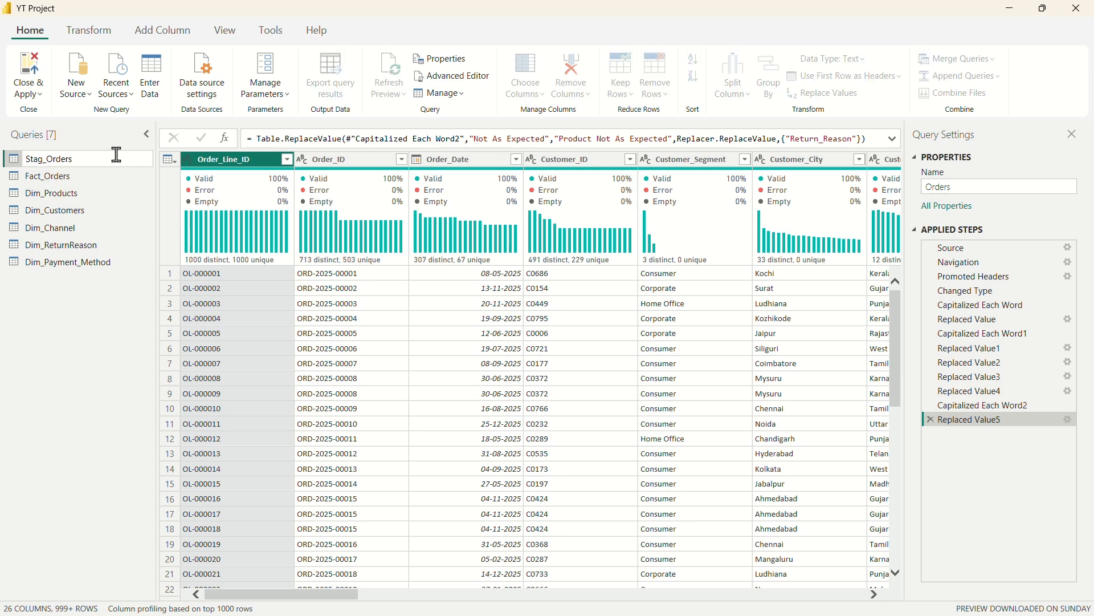
{"action": "type", "text": "Stag_"}
{"action": "key", "text": "Return"}
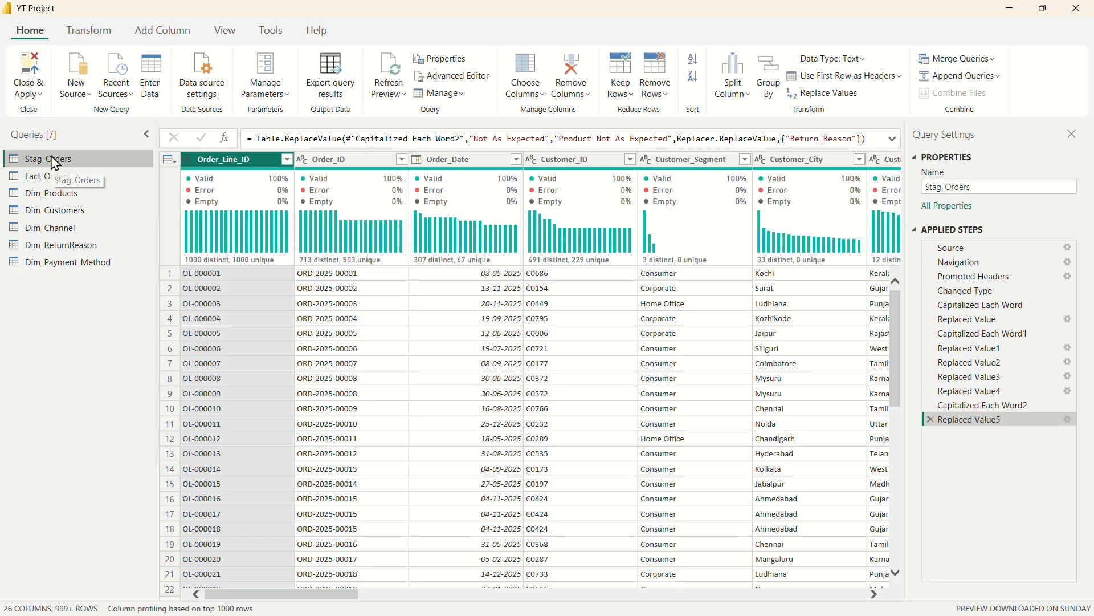
{"action": "right_click", "coordinate": [55, 163]}
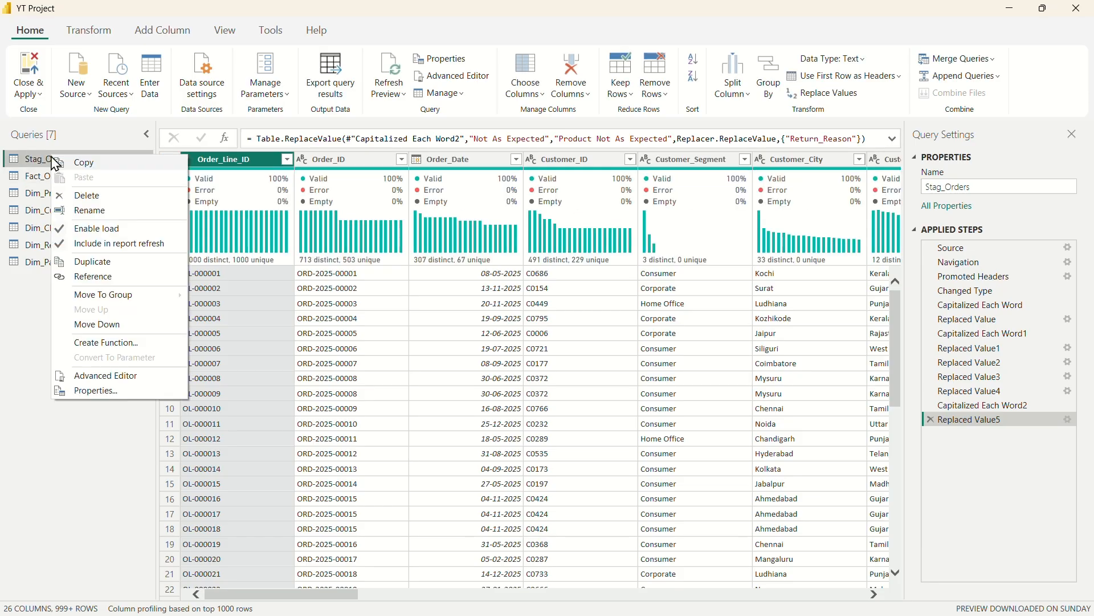
{"action": "left_click", "coordinate": [84, 231]}
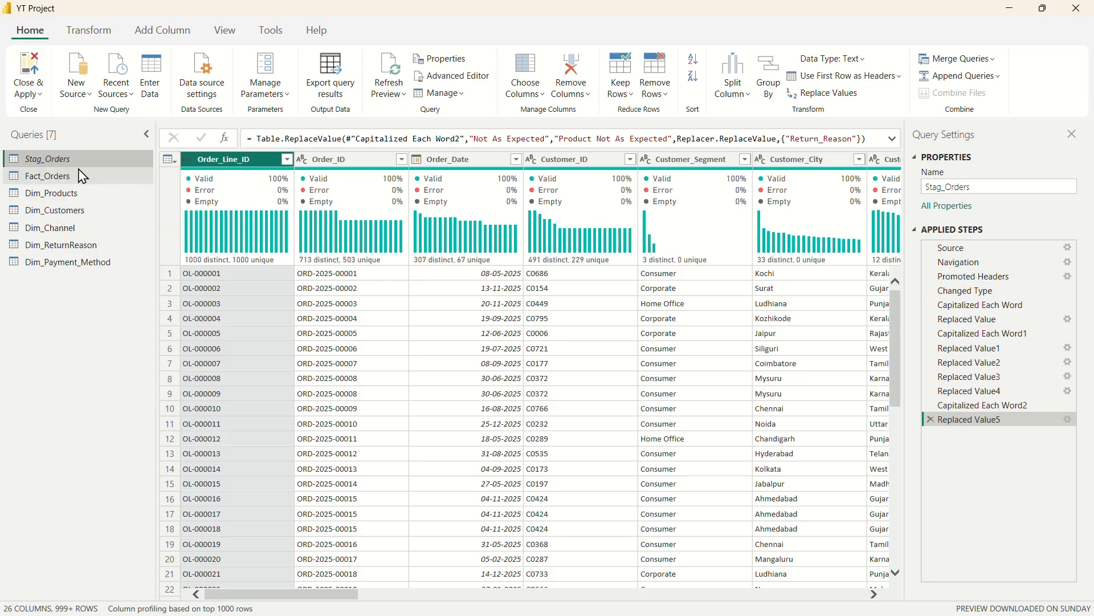
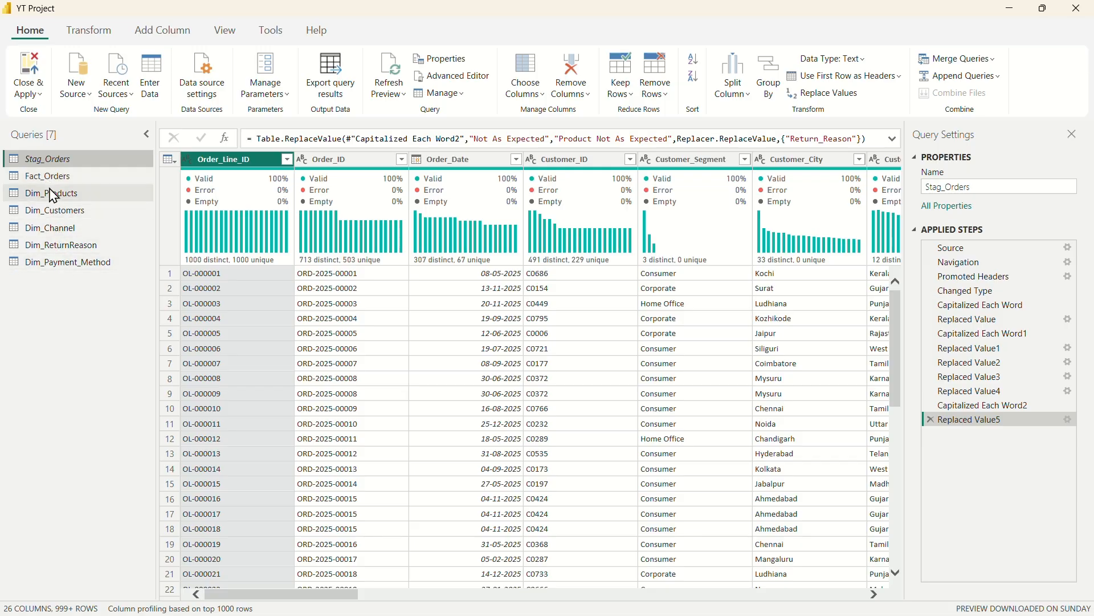
Step: Apply the query changes, close the query editor, and open the model diagram with the Data and Properties panes collapsed
{"action": "left_click", "coordinate": [38, 93]}
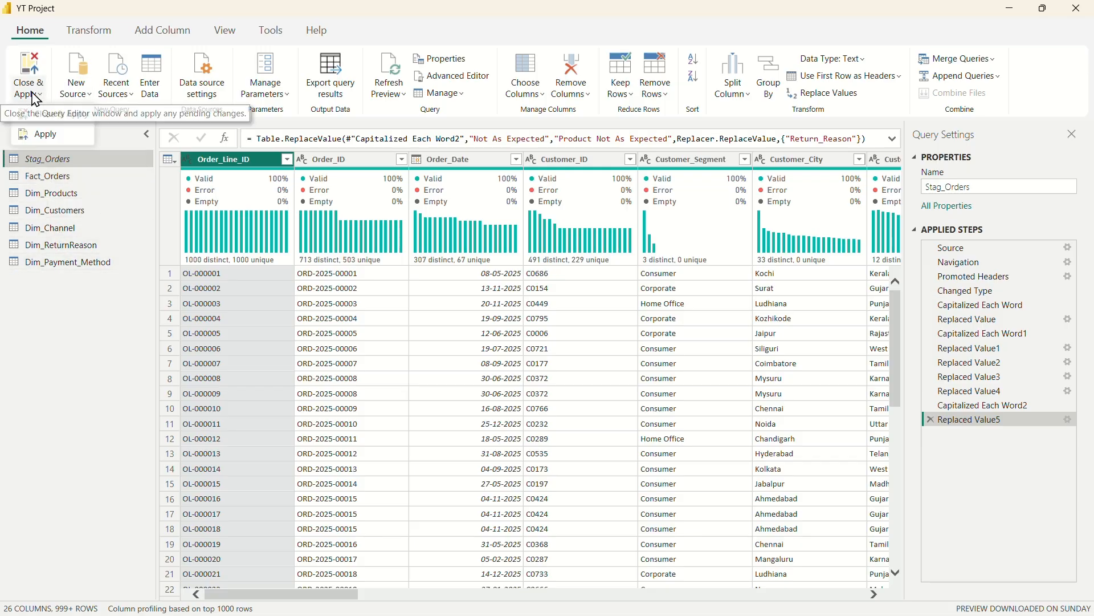
{"action": "left_click", "coordinate": [67, 113]}
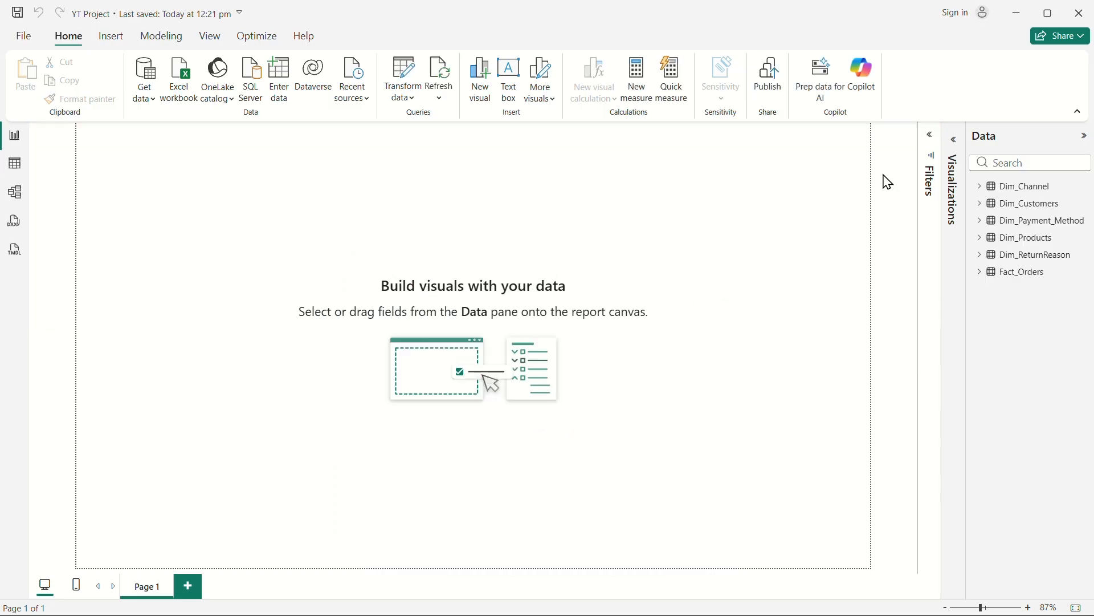
{"action": "left_click", "coordinate": [1084, 137]}
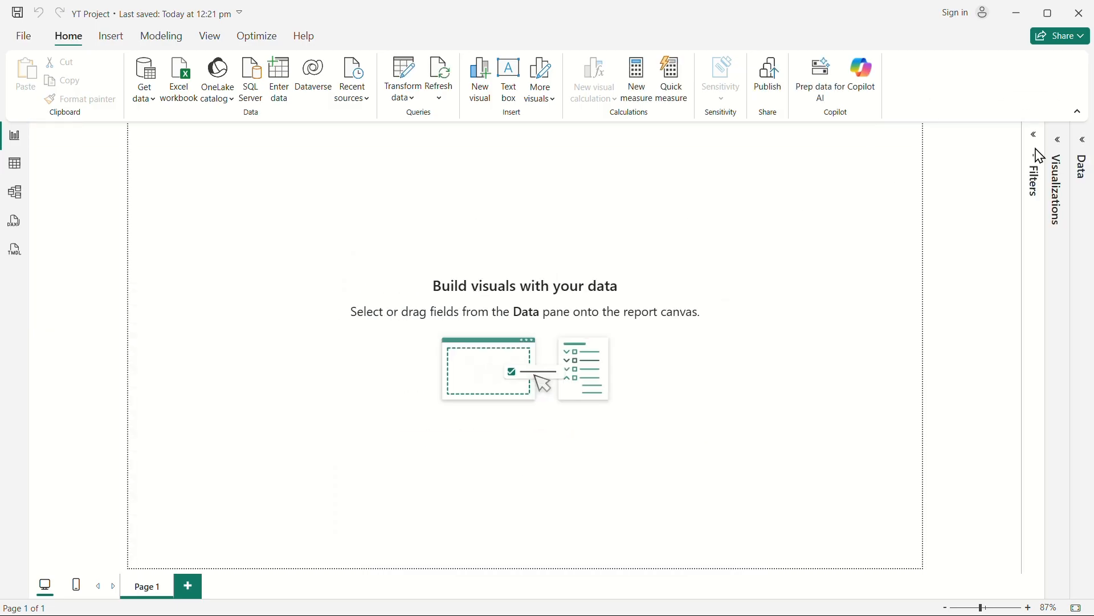
{"action": "left_click", "coordinate": [14, 169]}
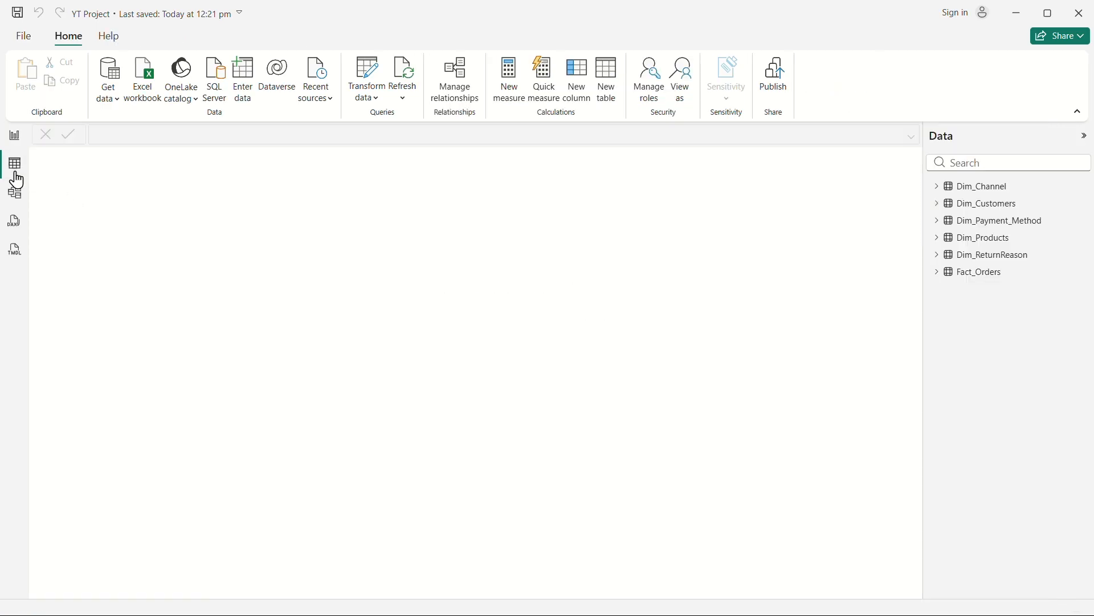
{"action": "left_click", "coordinate": [14, 195]}
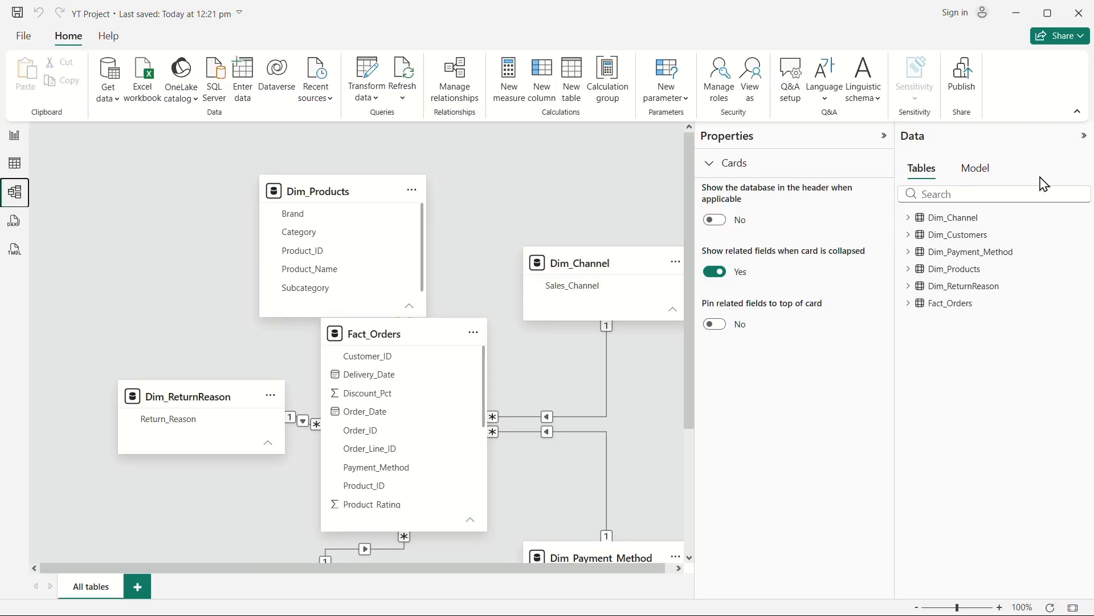
{"action": "left_click", "coordinate": [1084, 138]}
{"action": "left_click", "coordinate": [1059, 136]}
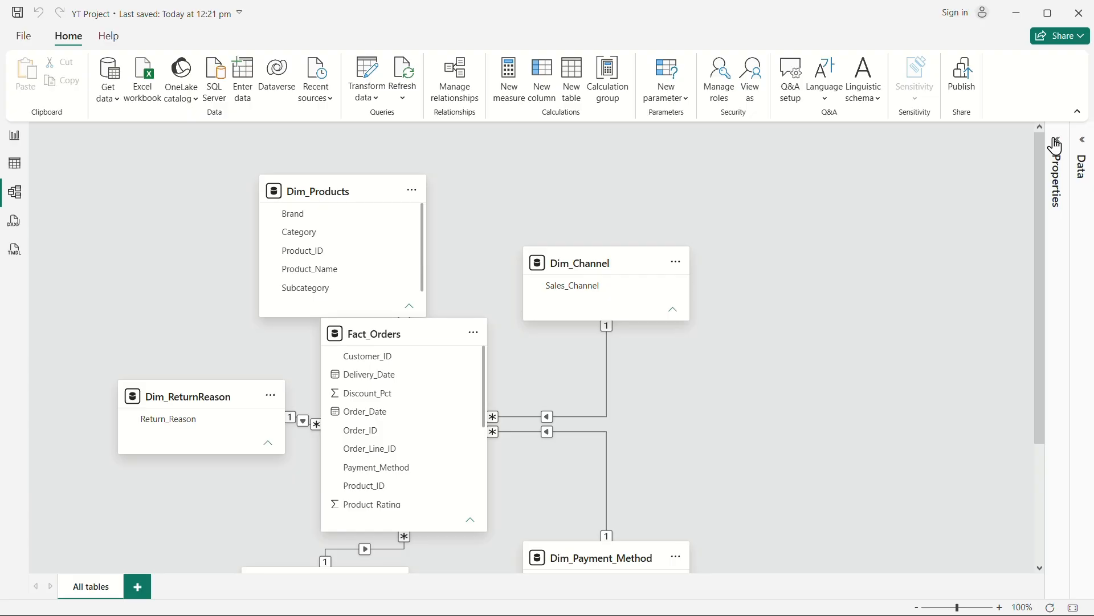
Step: Spread out the model diagram at 70% zoom, centring Fact_Orders and placing Dim_Channel and Dim_Payment_Method to its right
{"action": "left_click", "coordinate": [918, 607]}
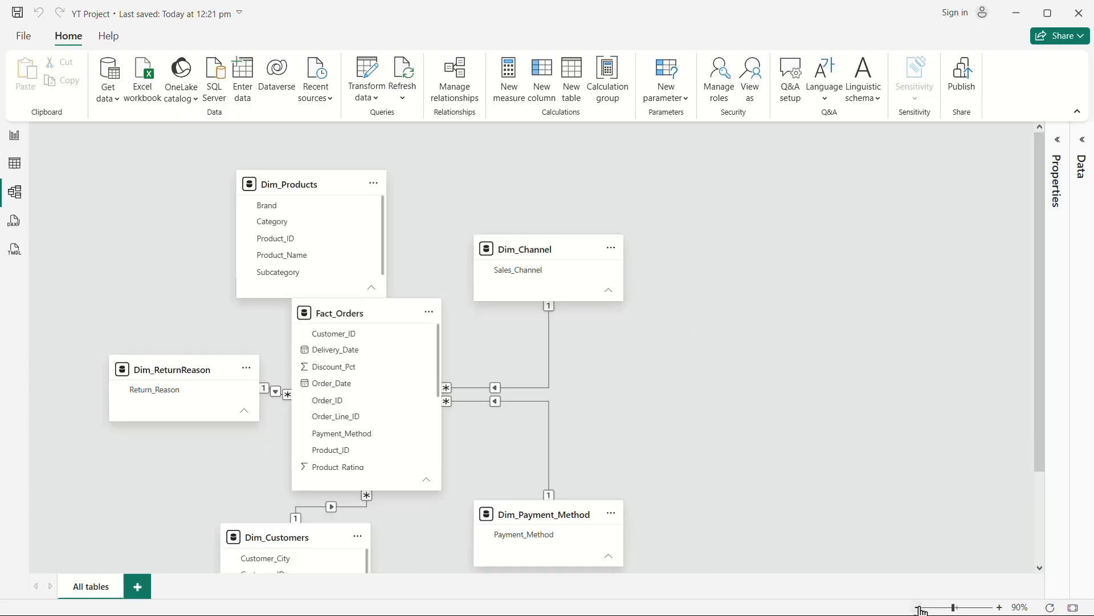
{"action": "left_click", "coordinate": [918, 607]}
{"action": "left_click", "coordinate": [918, 607]}
{"action": "left_click_drag", "start_coordinate": [437, 221], "coordinate": [689, 184]}
{"action": "left_click_drag", "start_coordinate": [276, 270], "coordinate": [491, 258]}
{"action": "left_click_drag", "start_coordinate": [420, 443], "coordinate": [760, 423]}
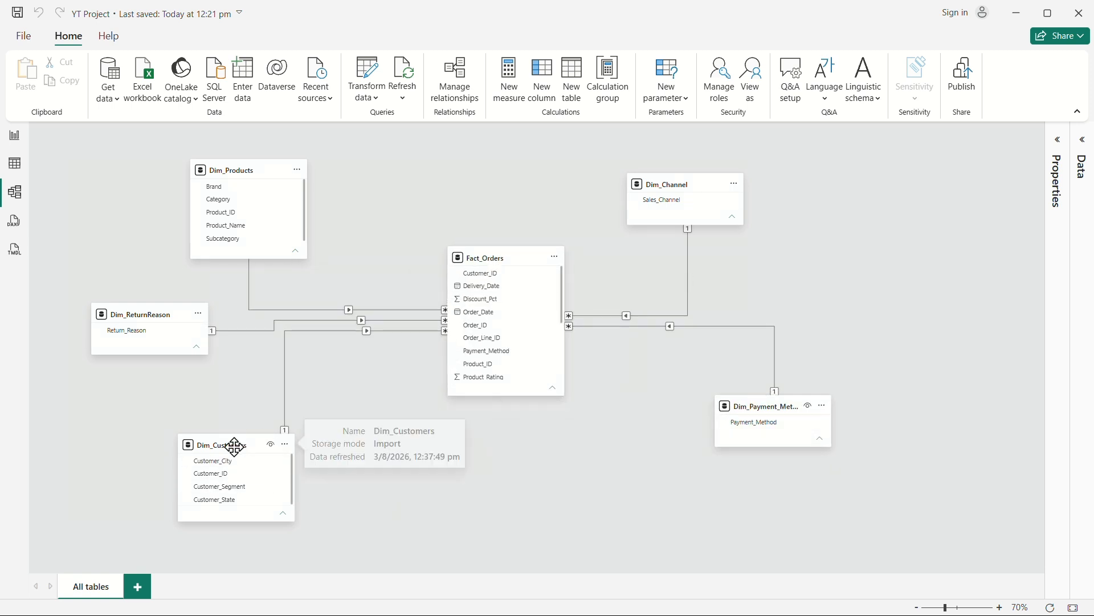
Step: Arrange Dim_Products, Dim_ReturnReason and Dim_Customers to the left of Fact_Orders, and line up Dim_Channel and Dim_Payment_Method on its other side
{"action": "left_click_drag", "start_coordinate": [240, 445], "coordinate": [369, 442]}
{"action": "left_click_drag", "start_coordinate": [264, 172], "coordinate": [386, 172]}
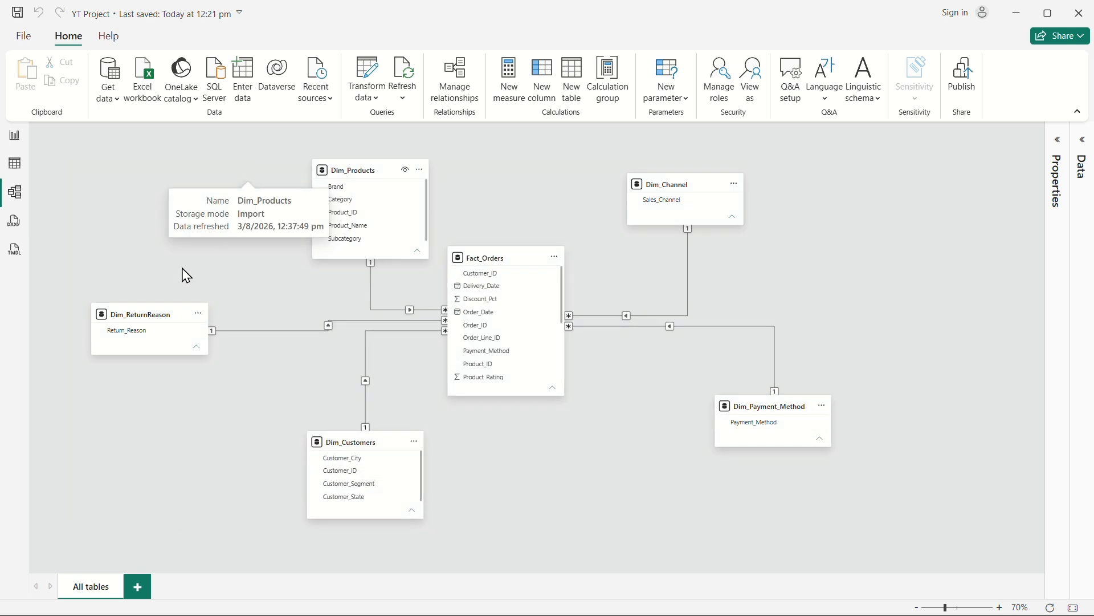
{"action": "left_click_drag", "start_coordinate": [127, 313], "coordinate": [295, 315]}
{"action": "left_click_drag", "start_coordinate": [408, 444], "coordinate": [409, 455]}
{"action": "left_click_drag", "start_coordinate": [679, 183], "coordinate": [677, 169]}
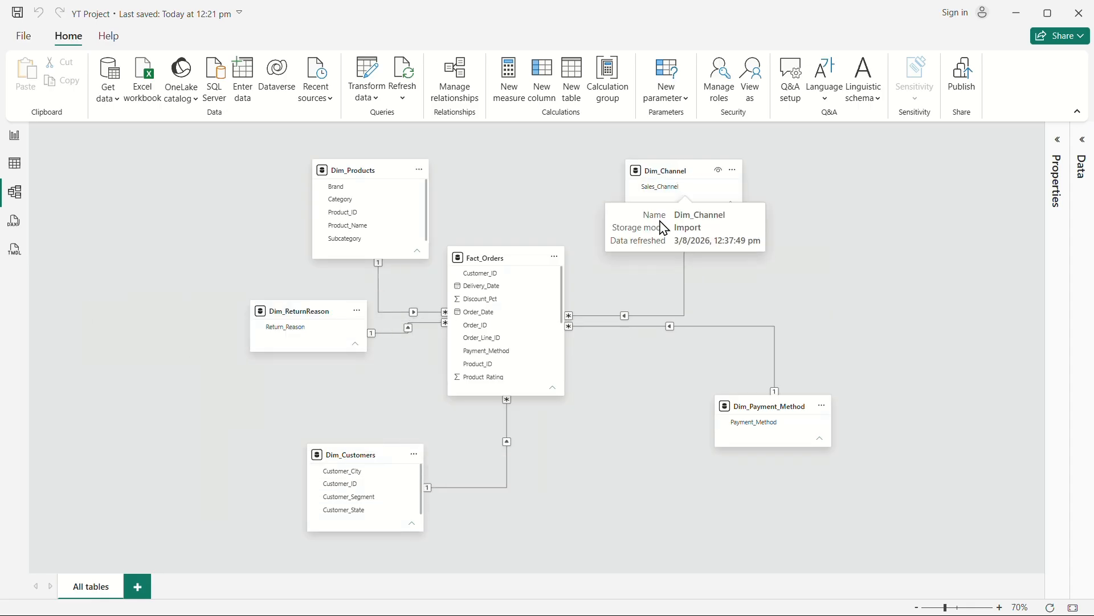
{"action": "left_click_drag", "start_coordinate": [758, 410], "coordinate": [706, 439]}
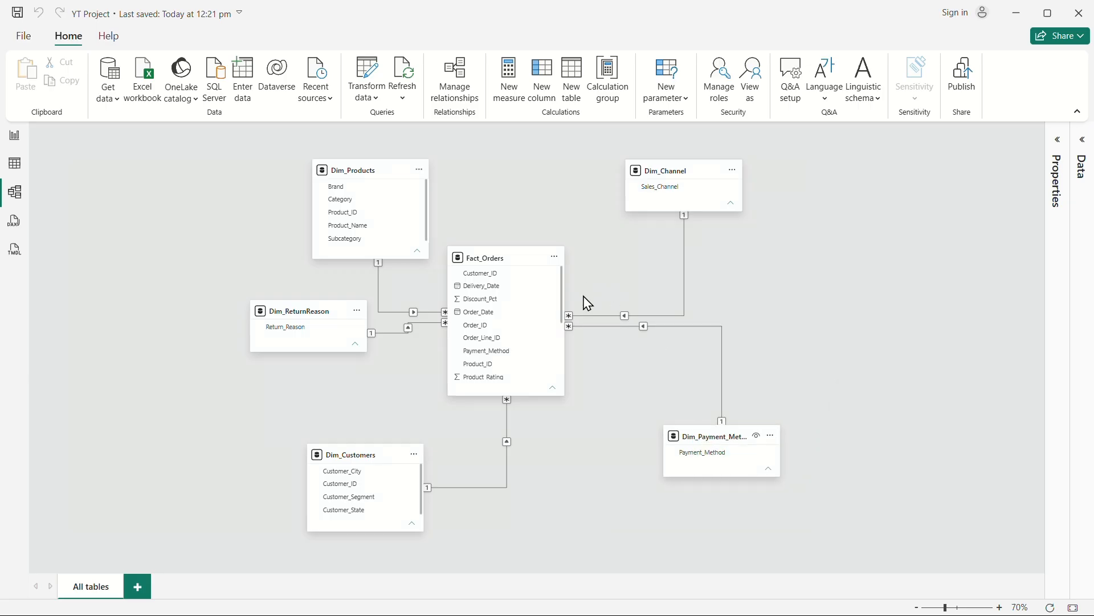
Step: Check the columns, cardinality and cross-filter direction of the Fact_Orders relationships with Dim_Channel, Dim_Payment_Method and Dim_Customers
{"action": "left_click", "coordinate": [626, 317]}
{"action": "right_click", "coordinate": [629, 323]}
{"action": "left_click", "coordinate": [653, 347]}
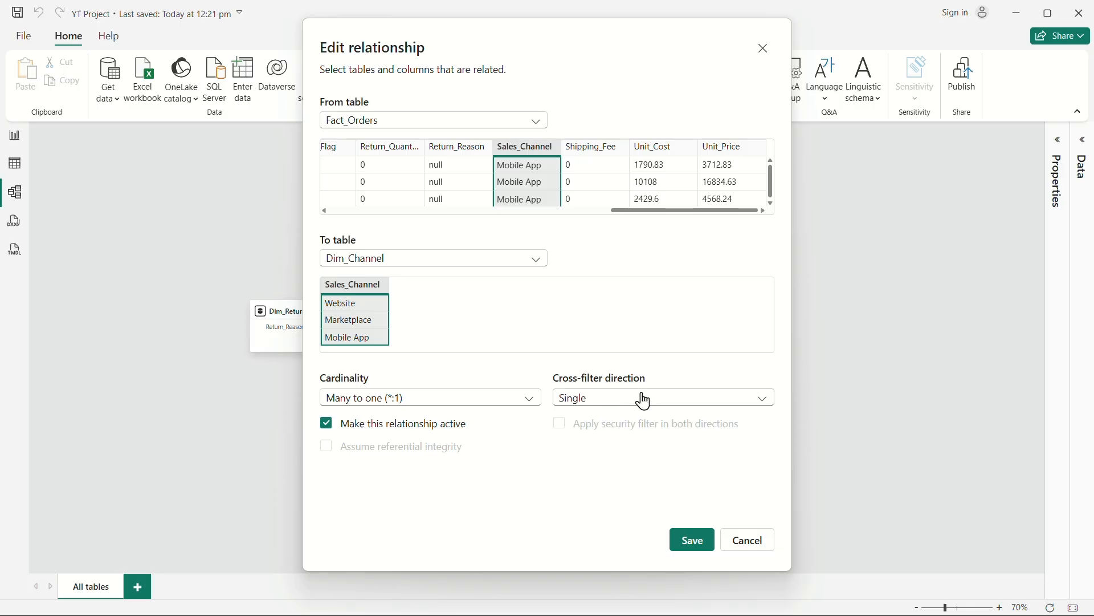
{"action": "left_click", "coordinate": [741, 544]}
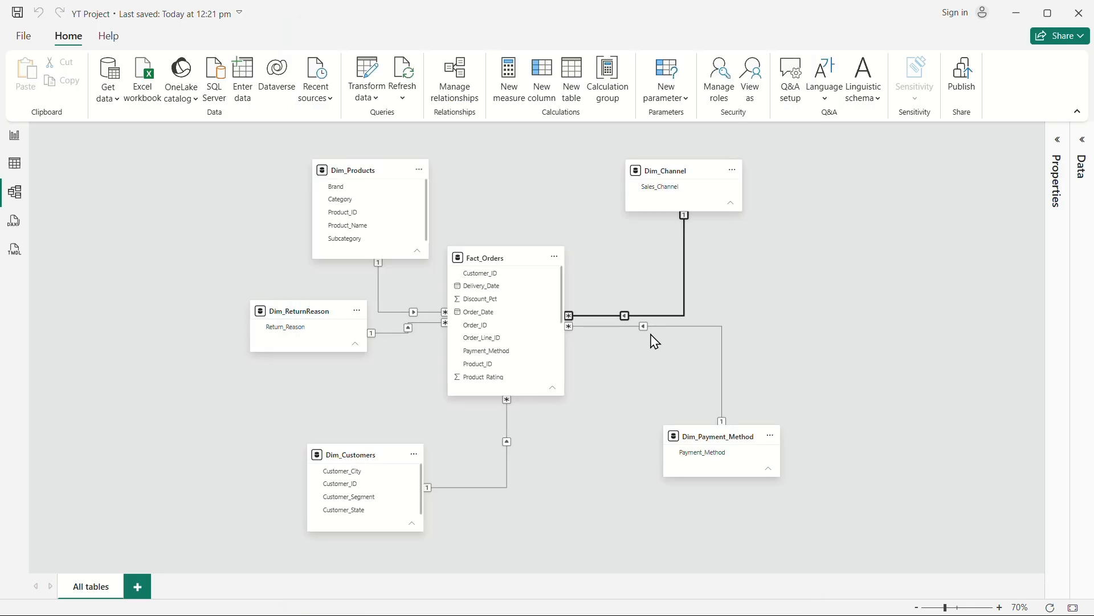
{"action": "right_click", "coordinate": [644, 328]}
{"action": "left_click", "coordinate": [671, 359]}
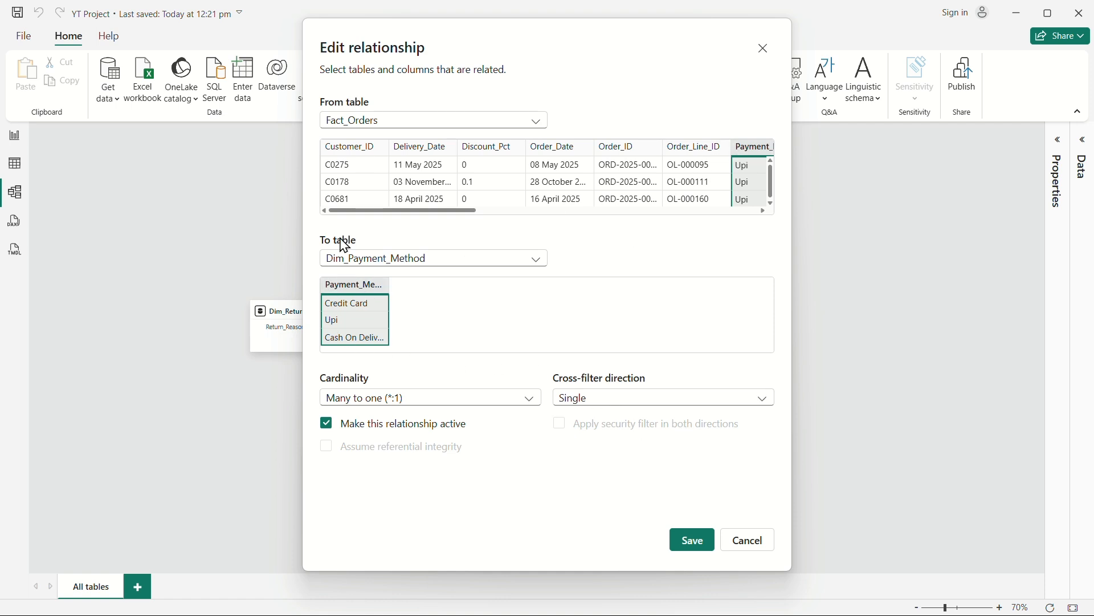
{"action": "left_click", "coordinate": [748, 540]}
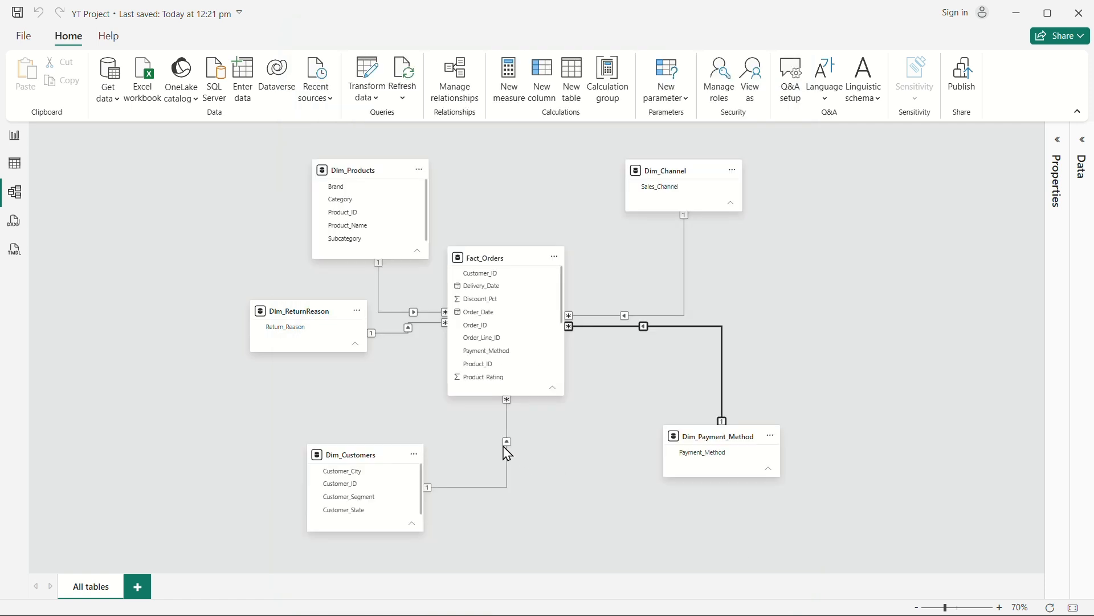
{"action": "right_click", "coordinate": [506, 447]}
{"action": "left_click", "coordinate": [539, 486]}
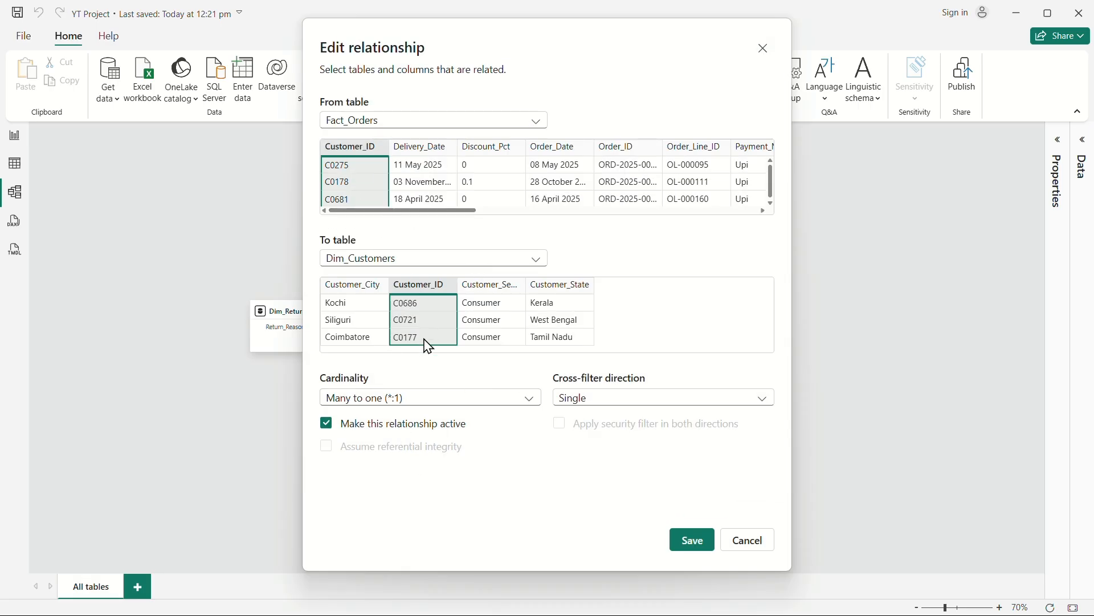
{"action": "left_click", "coordinate": [747, 539]}
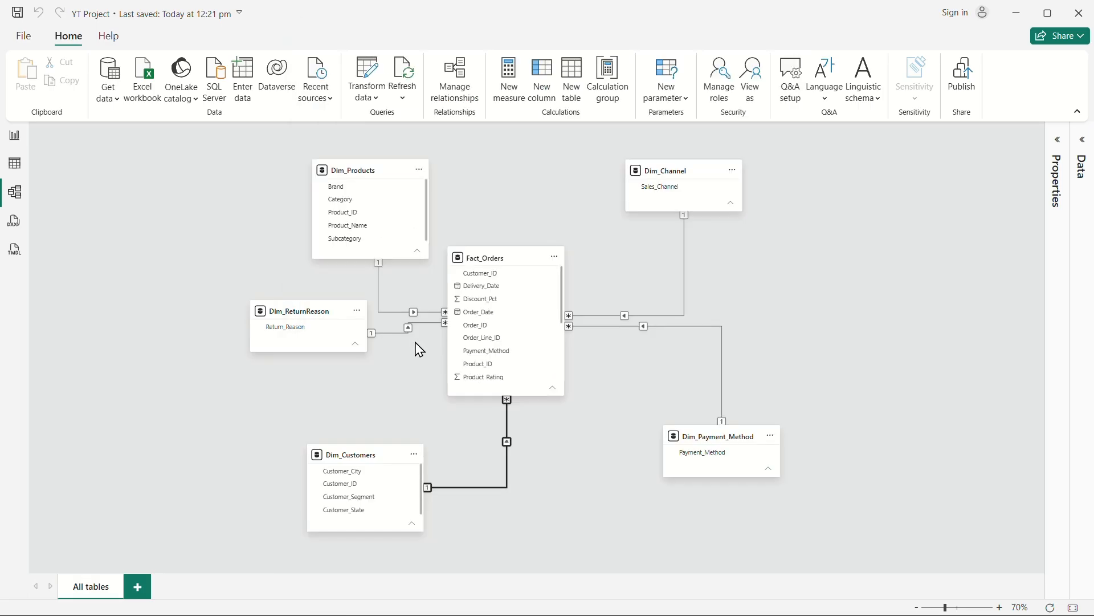
Step: Move the Dim_ReturnReason table slightly lower in the diagram, between Dim_Products and Dim_Customers
{"action": "left_click_drag", "start_coordinate": [320, 324], "coordinate": [334, 348]}
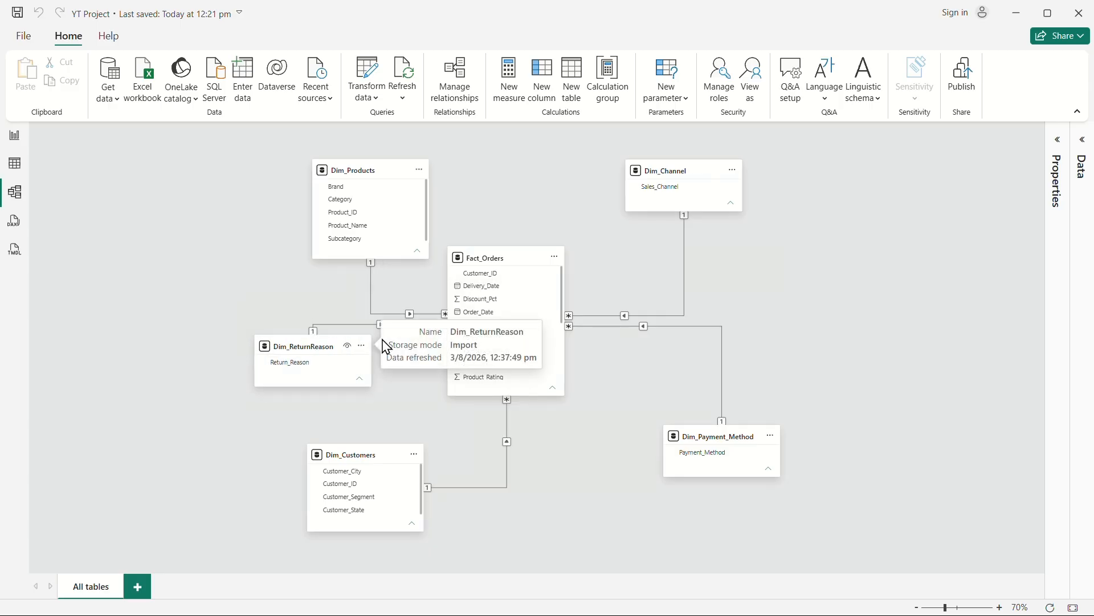
Step: Check the columns, cardinality and cross-filter direction of the Fact_Orders relationships with Dim_ReturnReason and Dim_Products
{"action": "right_click", "coordinate": [382, 330]}
{"action": "left_click", "coordinate": [403, 359]}
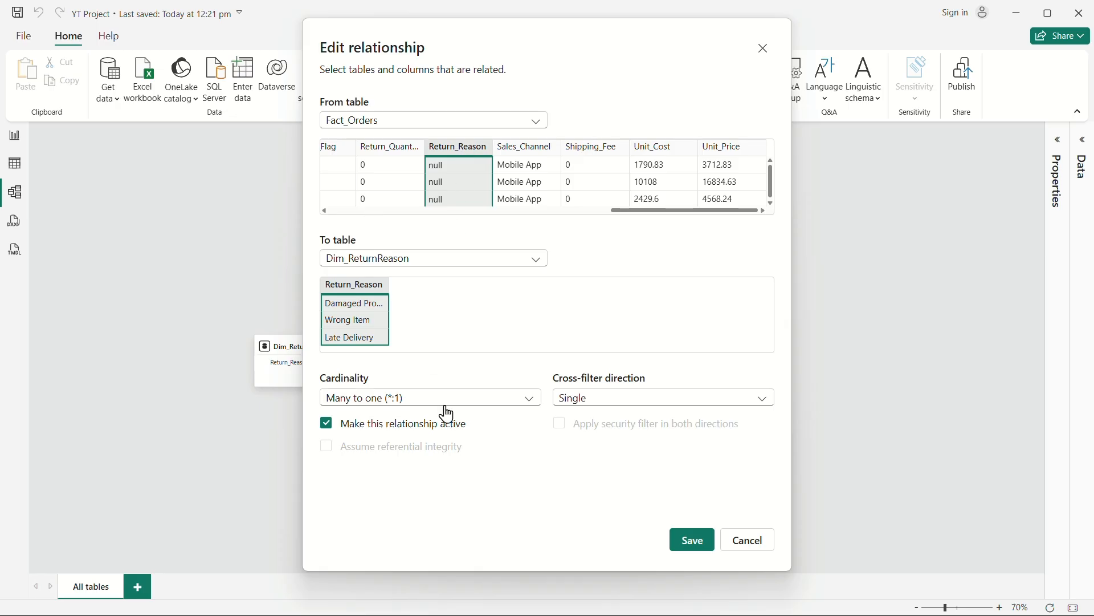
{"action": "left_click", "coordinate": [747, 541]}
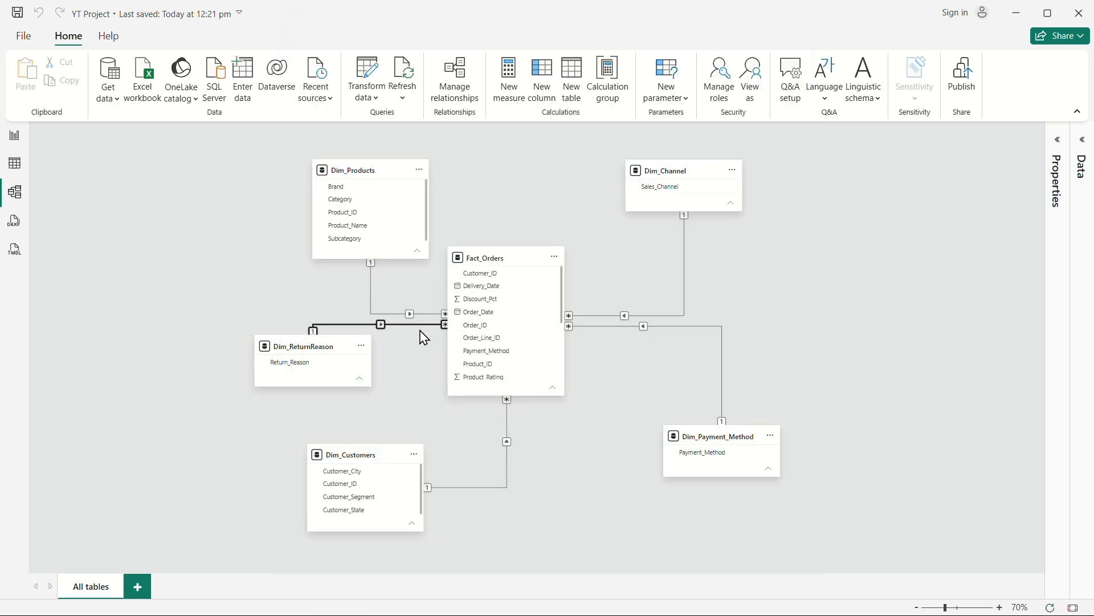
{"action": "right_click", "coordinate": [411, 313]}
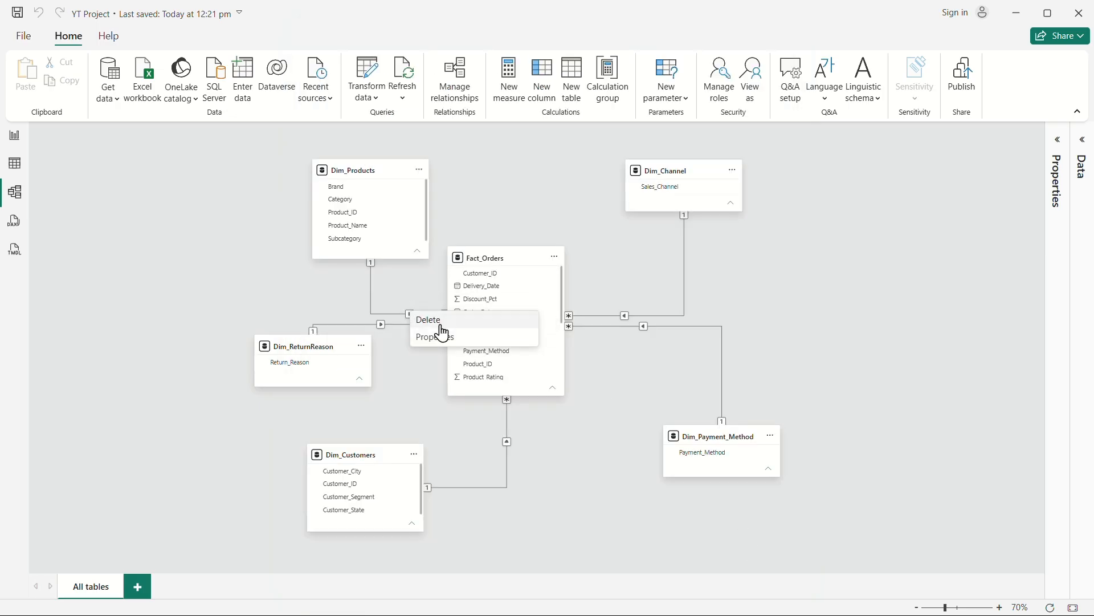
{"action": "left_click", "coordinate": [453, 342]}
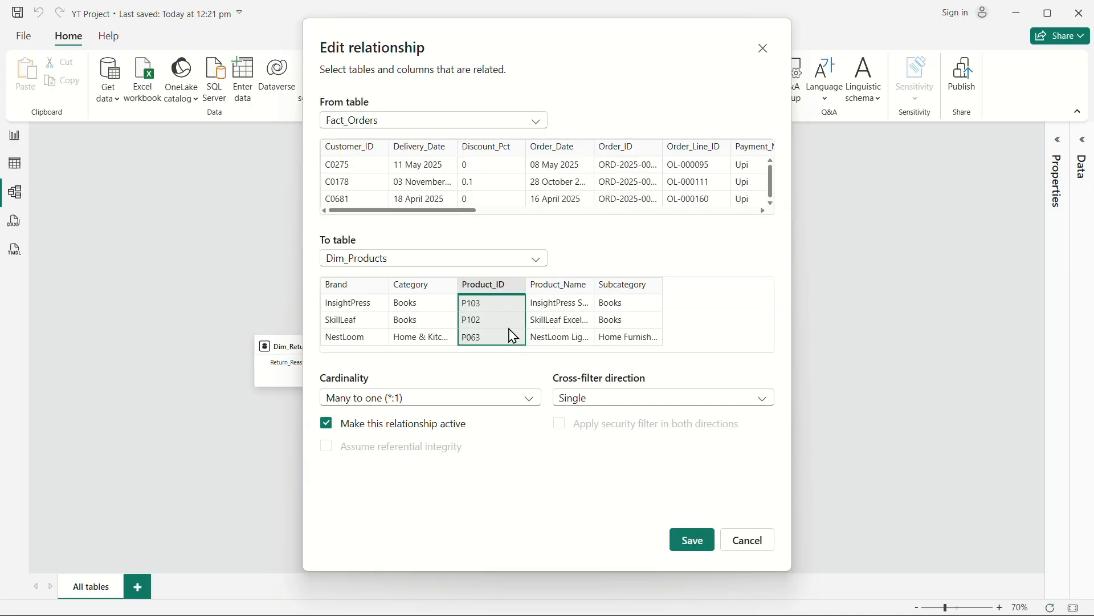
{"action": "left_click", "coordinate": [747, 542]}
Step: Display the Fact_Orders rows in Table view, and switch to a blank ChatGPT chat with its sidebar collapsed
{"action": "left_click", "coordinate": [15, 164]}
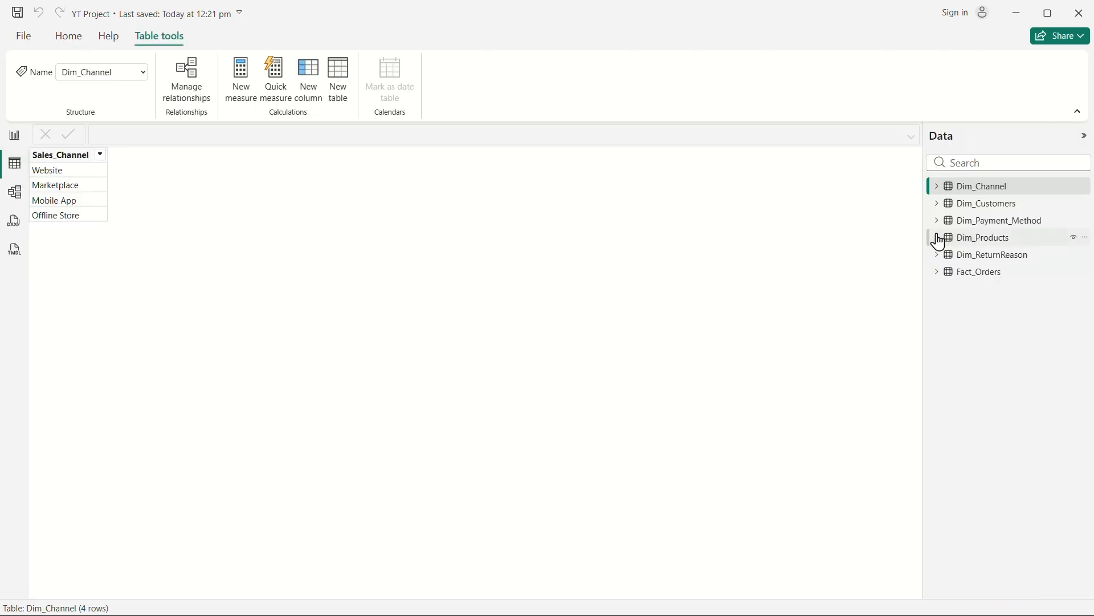
{"action": "left_click", "coordinate": [976, 276]}
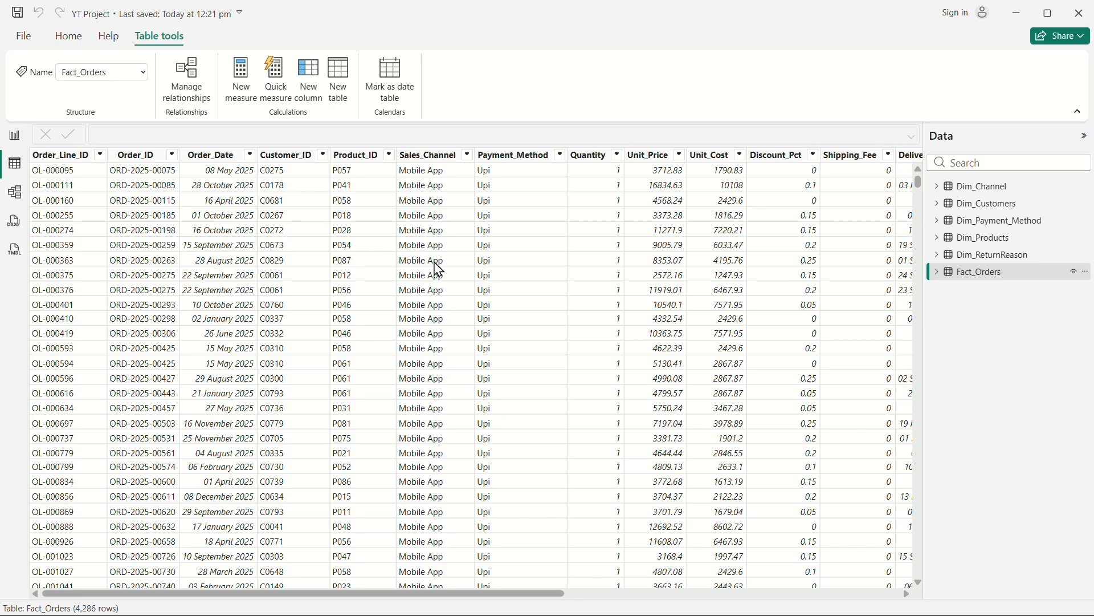
{"action": "key", "text": "super+Tab"}
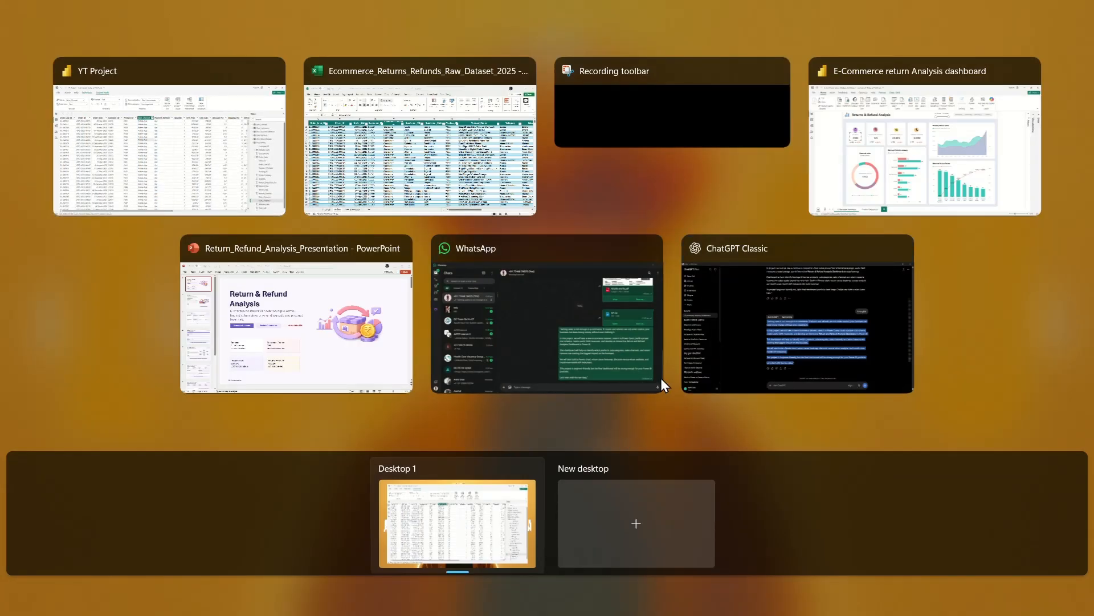
{"action": "left_click", "coordinate": [530, 599]}
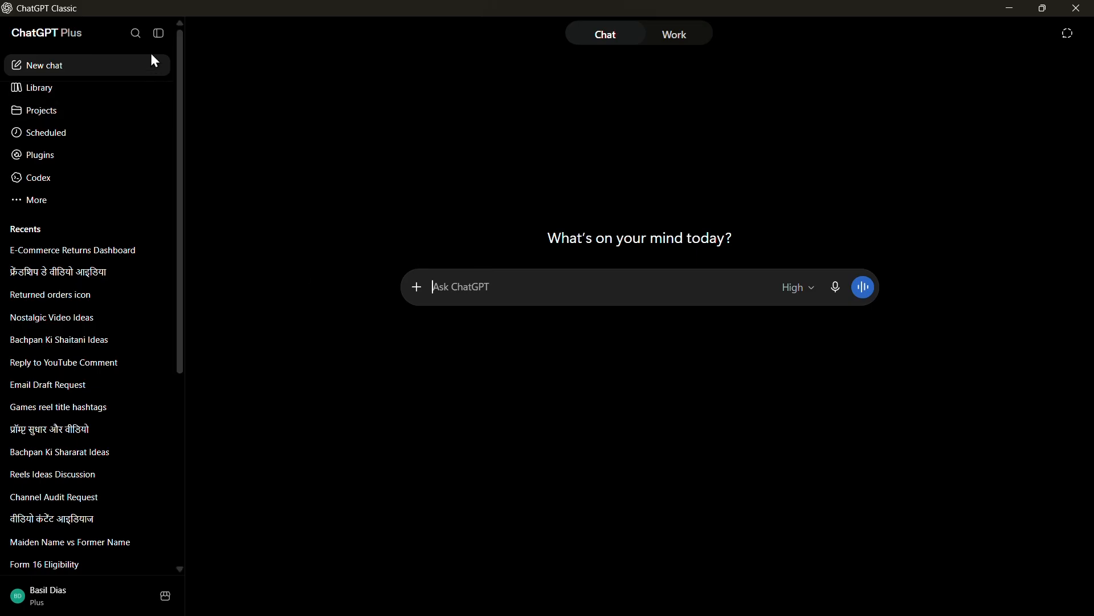
{"action": "left_click", "coordinate": [158, 33]}
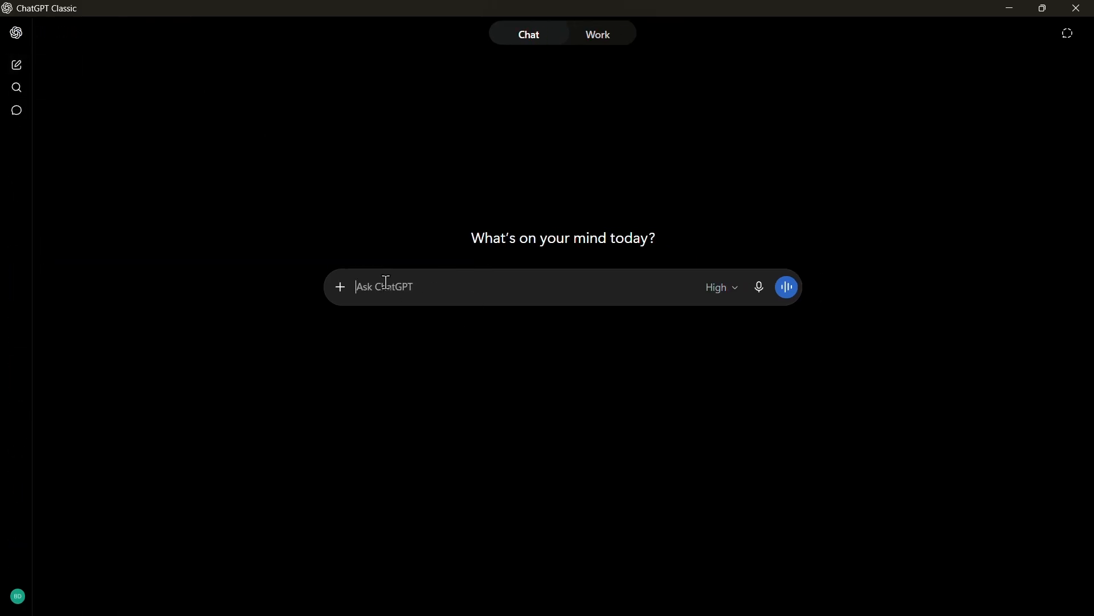
Step: Ask ChatGPT for a Power BI date table using VAR min and max of the Order_date column in the Fact_Orders fact table
{"action": "type", "text": "Create me a power bi date table using Var min and max from my fact tab"}
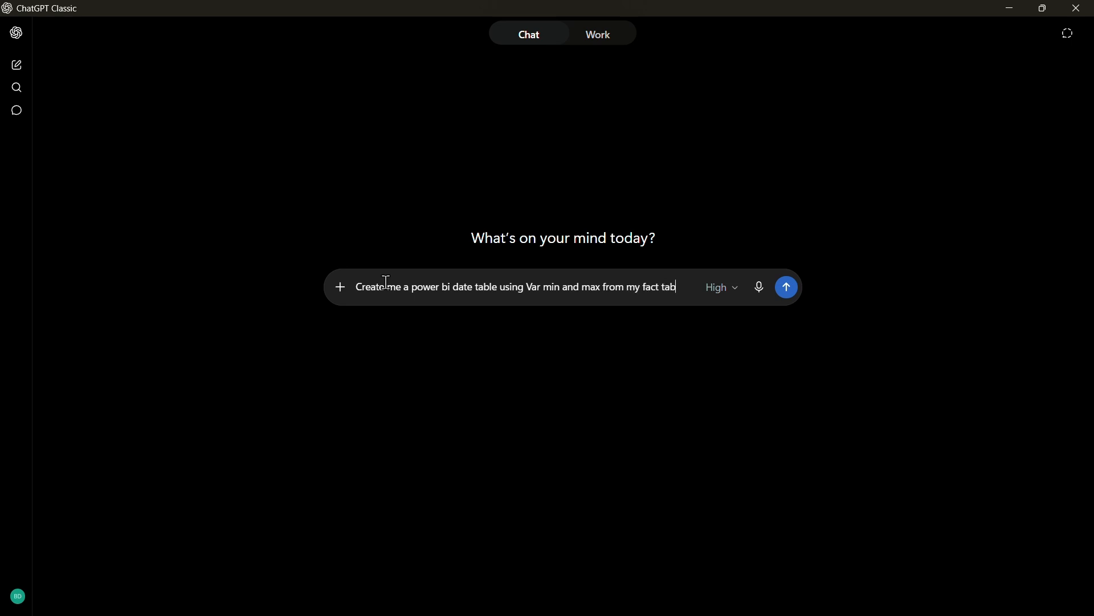
{"action": "type", "text": "le column Order_date"}
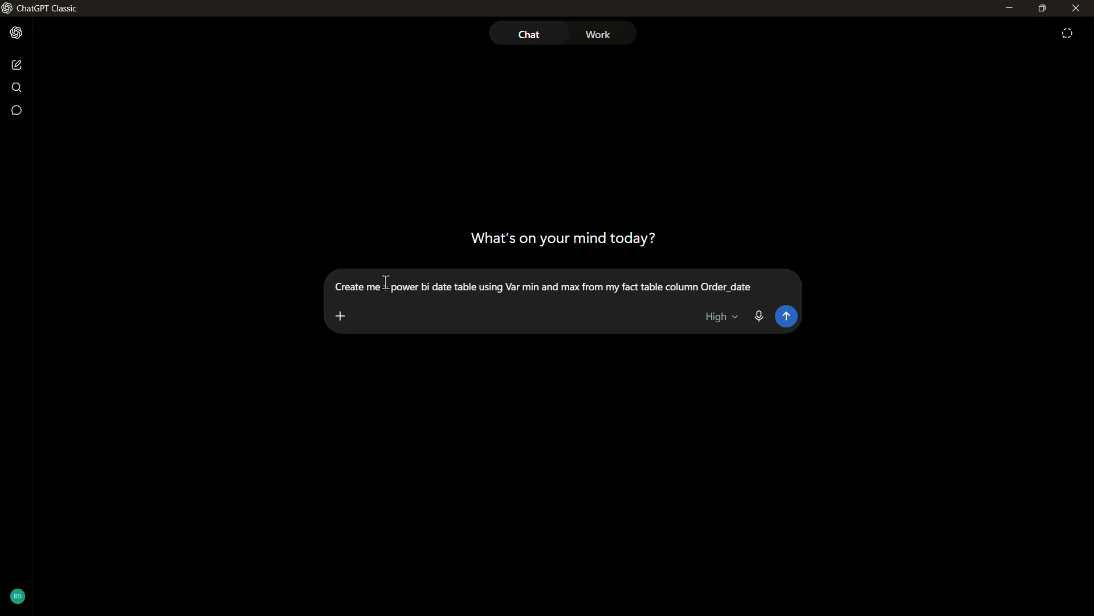
{"action": "type", "text": "ble name is Fact_Orders"}
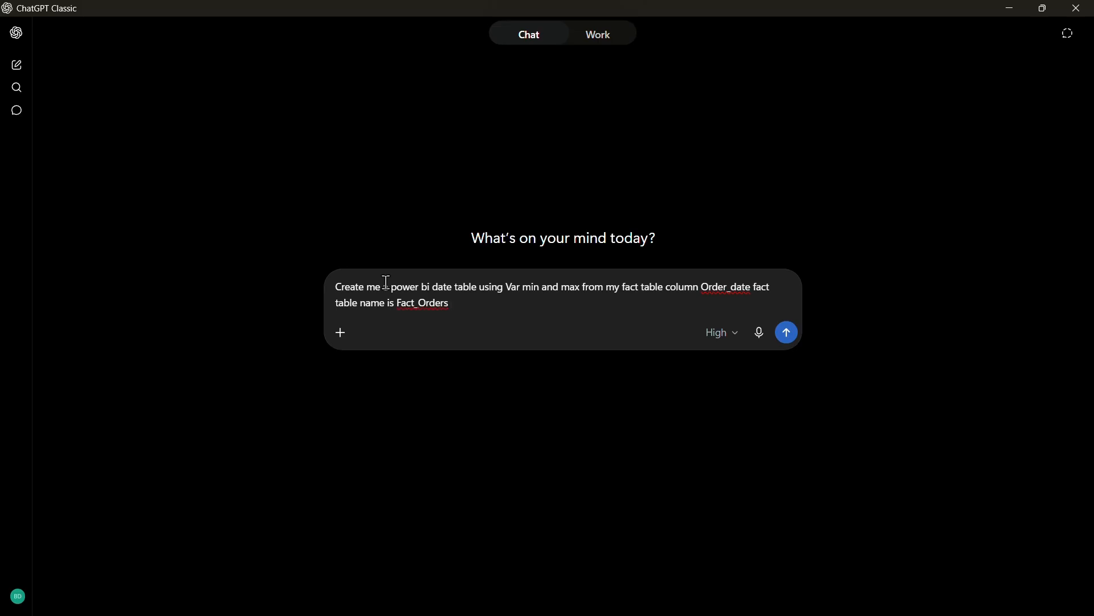
{"action": "key", "text": "Return"}
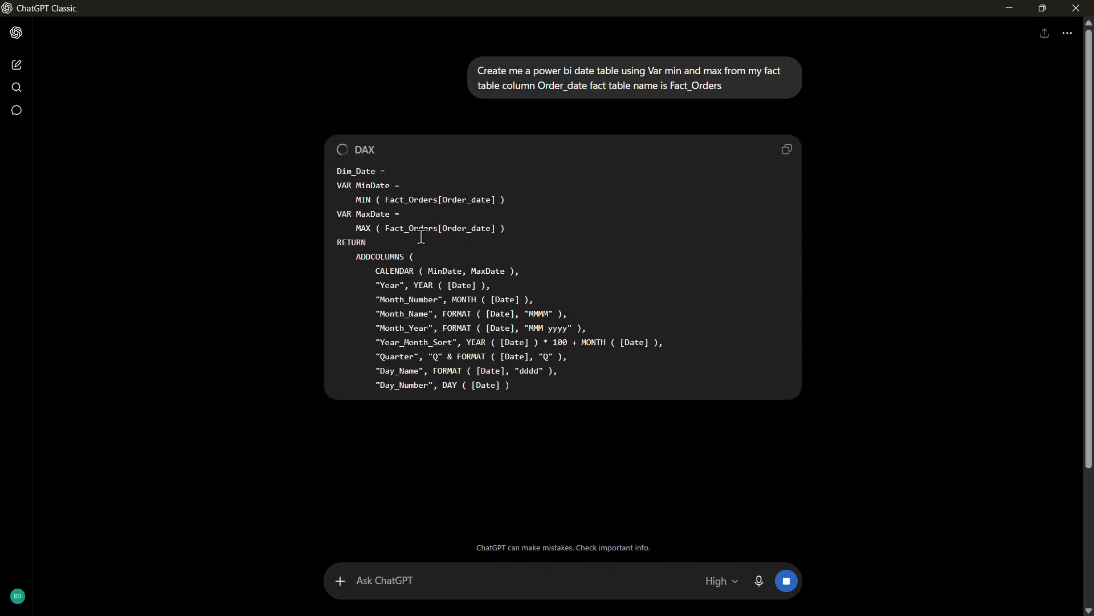
Step: Copy the whole generated Dim_Date DAX code and switch back to the YT Project file in Power BI
{"action": "left_click_drag", "start_coordinate": [368, 406], "coordinate": [325, 172]}
{"action": "key", "text": "ctrl+c"}
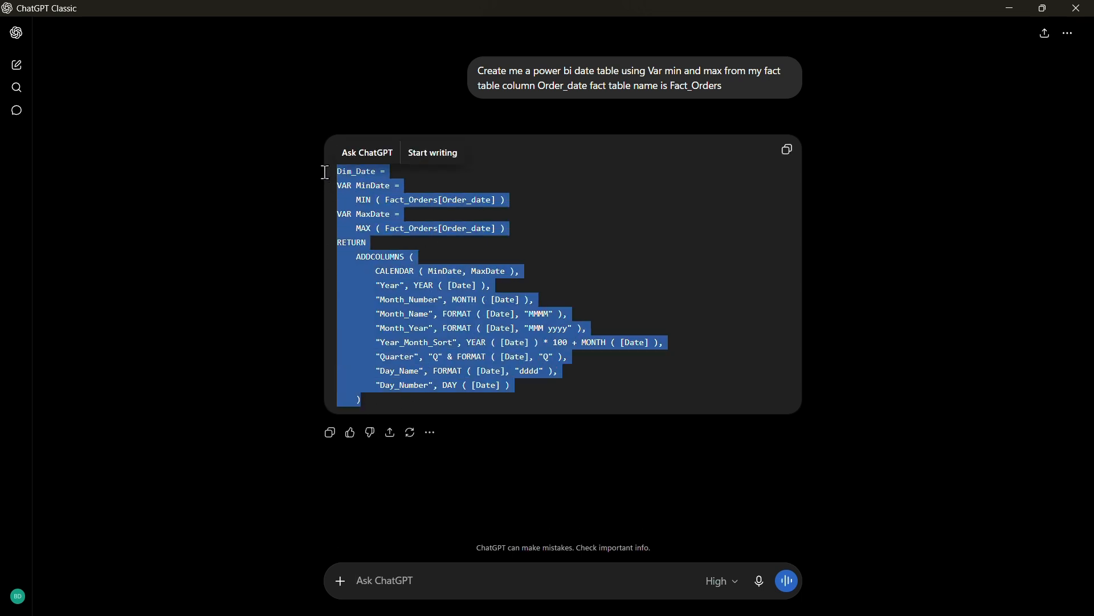
{"action": "key", "text": "super+Tab"}
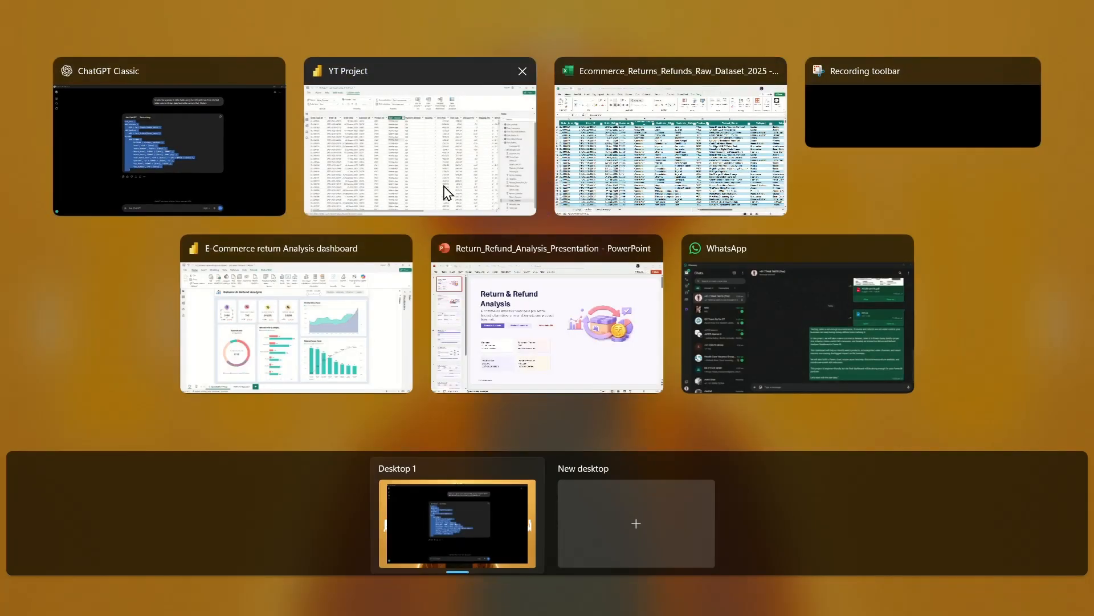
{"action": "left_click", "coordinate": [431, 162]}
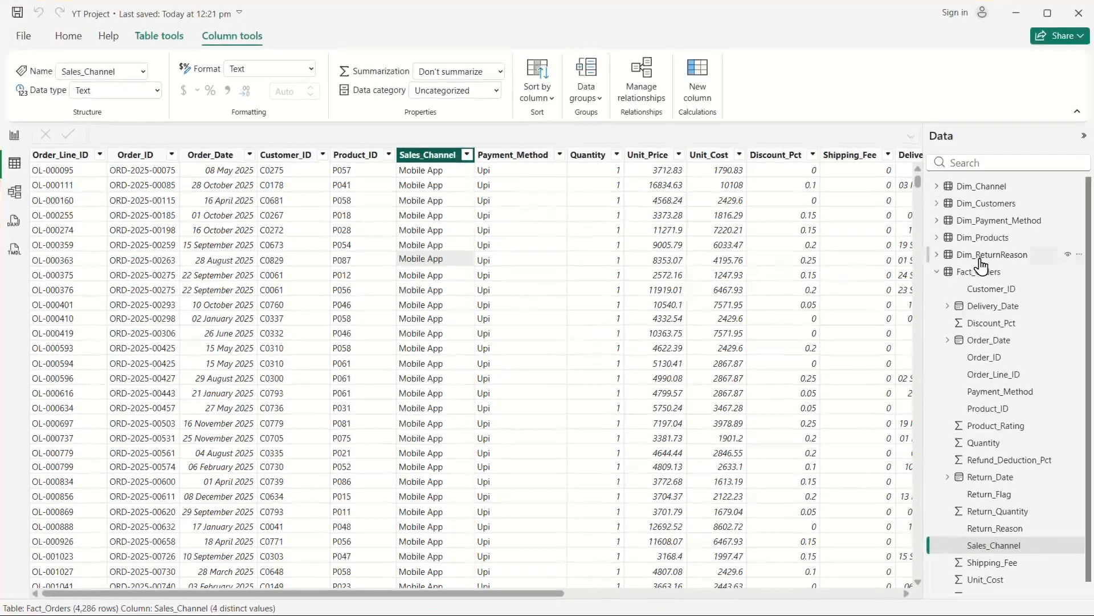
{"action": "key", "text": "super+Tab"}
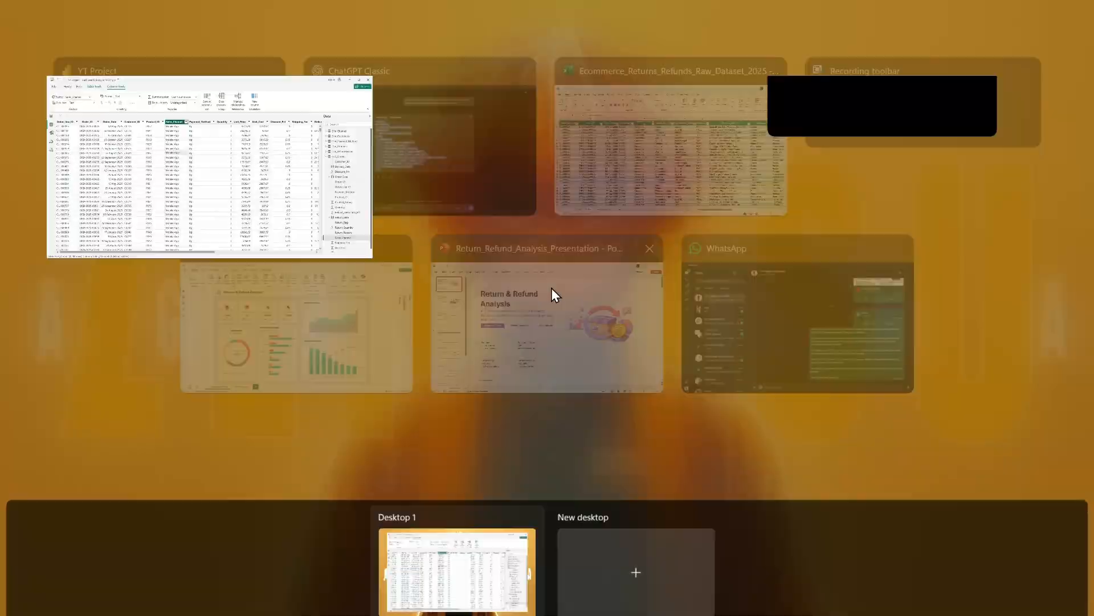
{"action": "left_click", "coordinate": [213, 161]}
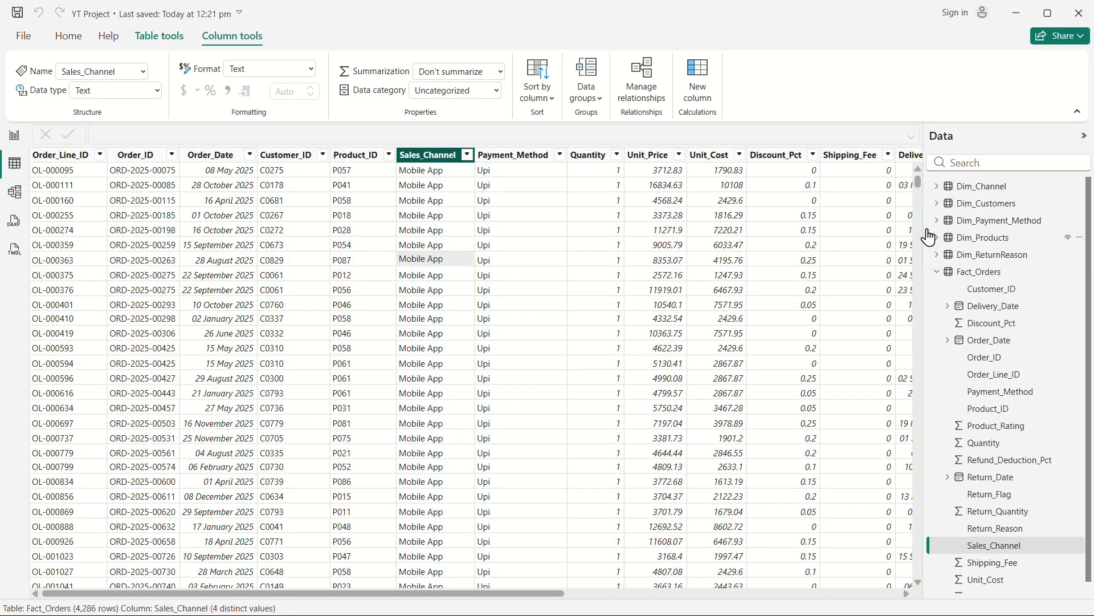
Step: Collapse the Fact_Orders field list and start a new calculated table with the copied Dim_Date formula
{"action": "left_click", "coordinate": [937, 272]}
{"action": "left_click", "coordinate": [159, 38]}
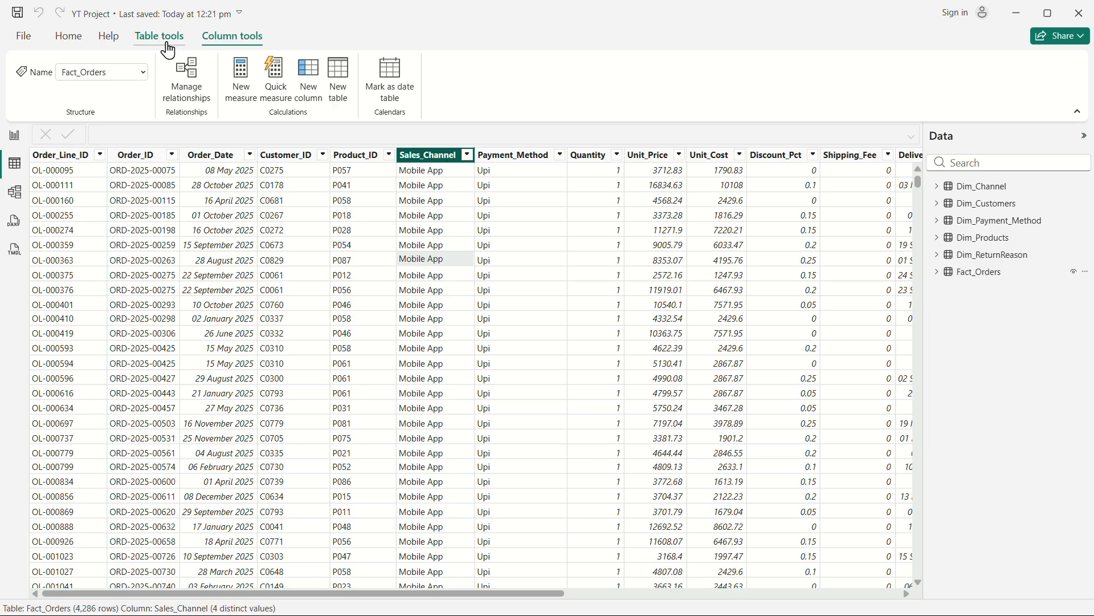
{"action": "left_click", "coordinate": [341, 78]}
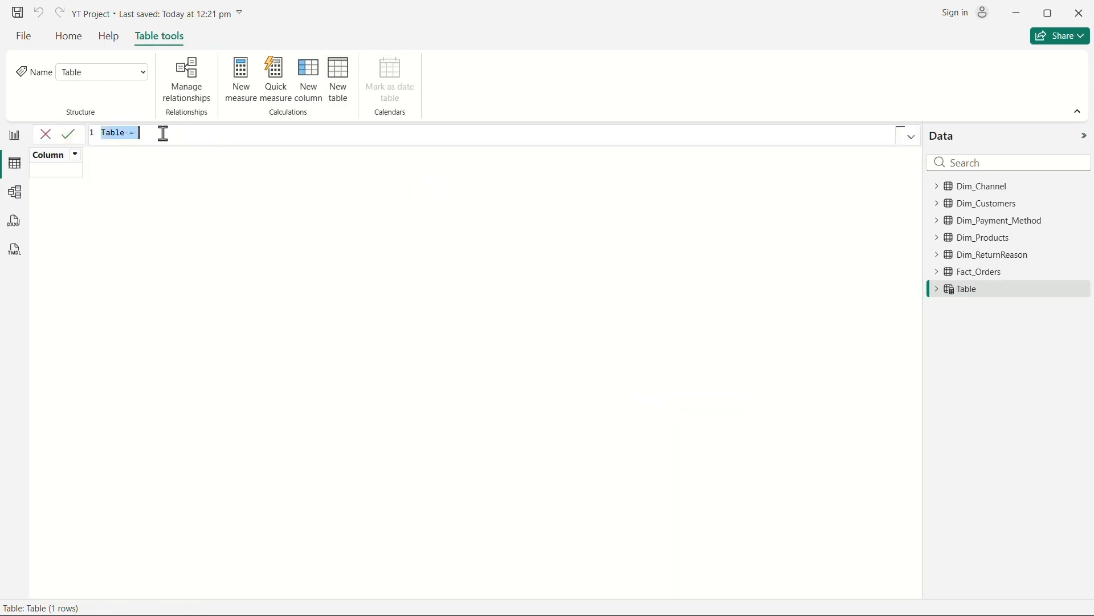
{"action": "key", "text": "ctrl+v"}
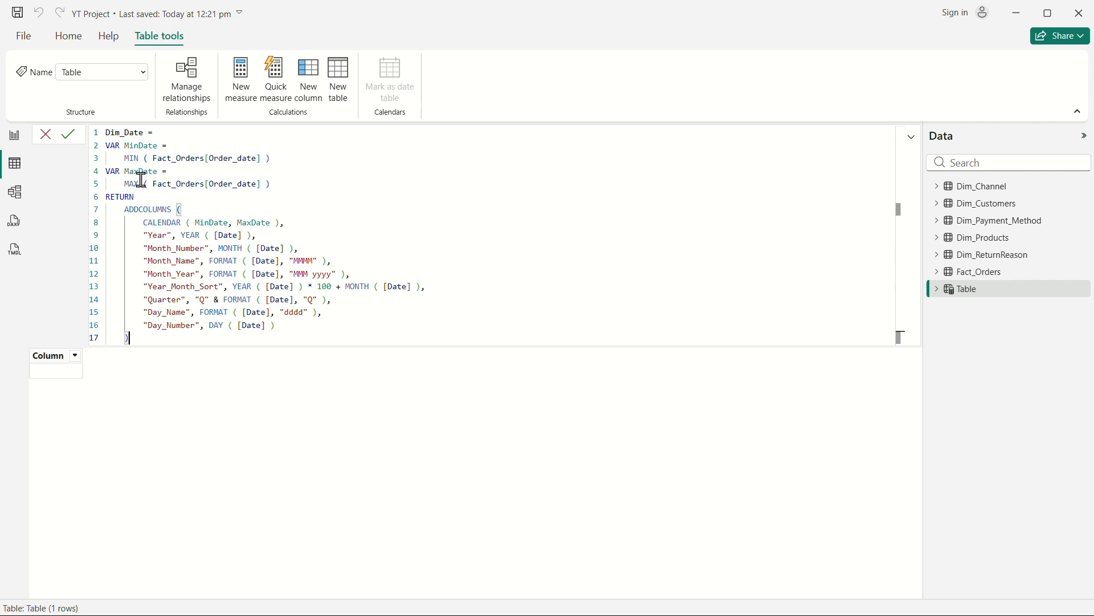
Step: Review the MinDate and MaxDate variables and the CALENDAR range, then commit the Dim_Date formula and collapse its editor
{"action": "left_click", "coordinate": [267, 188]}
{"action": "type", "text": ")"}
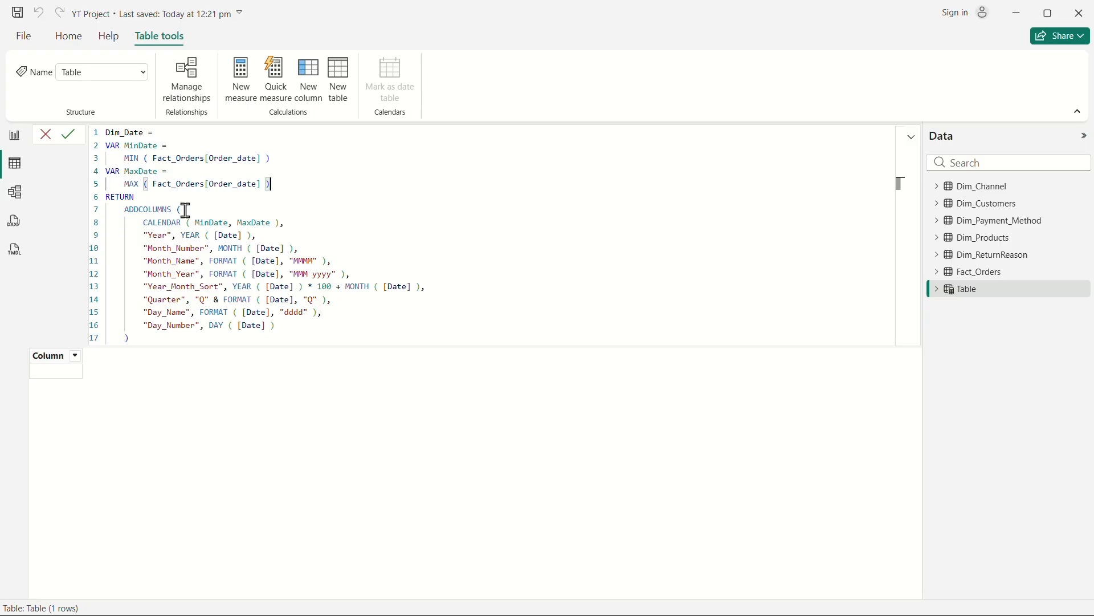
{"action": "left_click", "coordinate": [185, 211]}
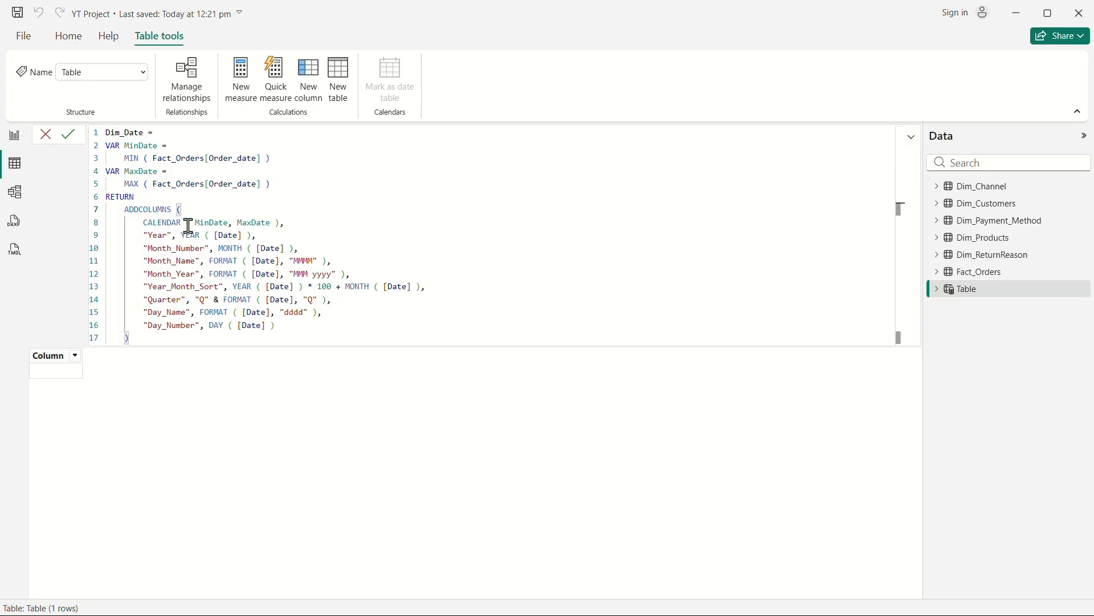
{"action": "left_click", "coordinate": [187, 224]}
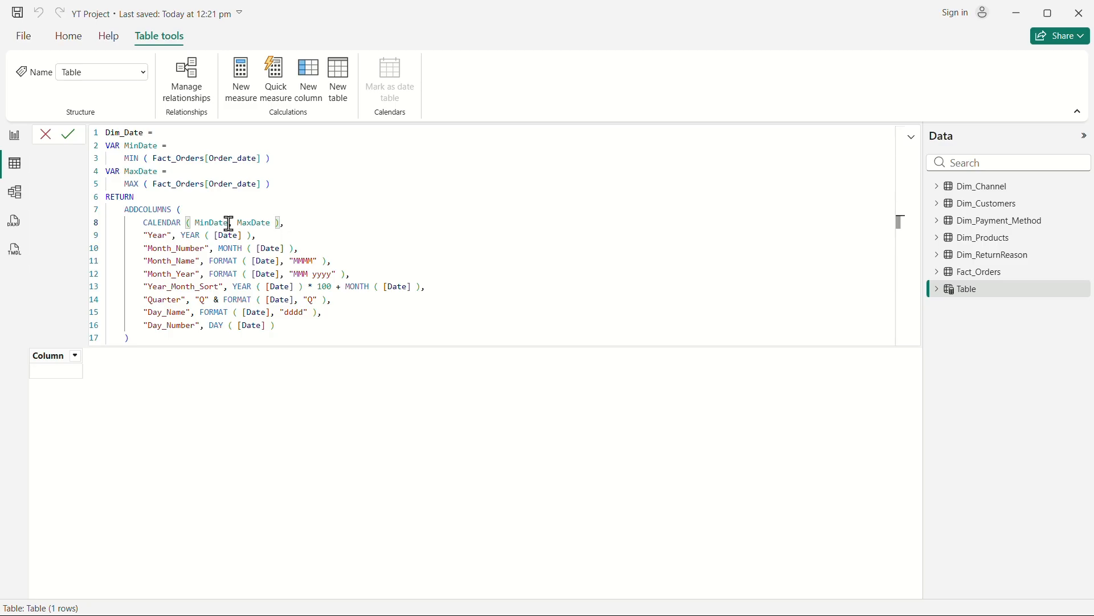
{"action": "left_click", "coordinate": [228, 223]}
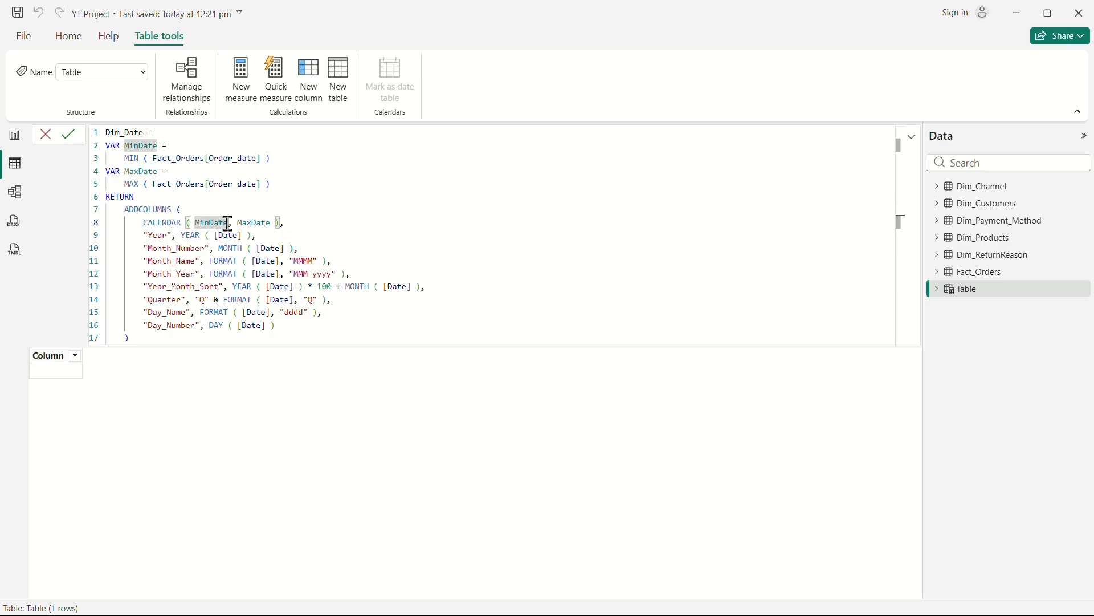
{"action": "left_click", "coordinate": [271, 223]}
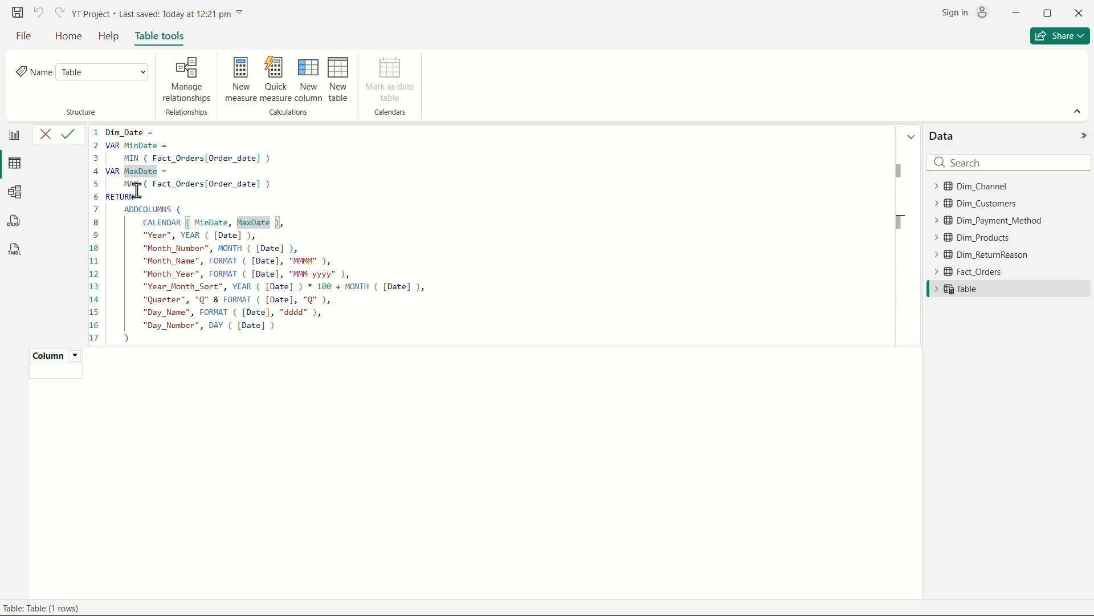
{"action": "left_click", "coordinate": [142, 336]}
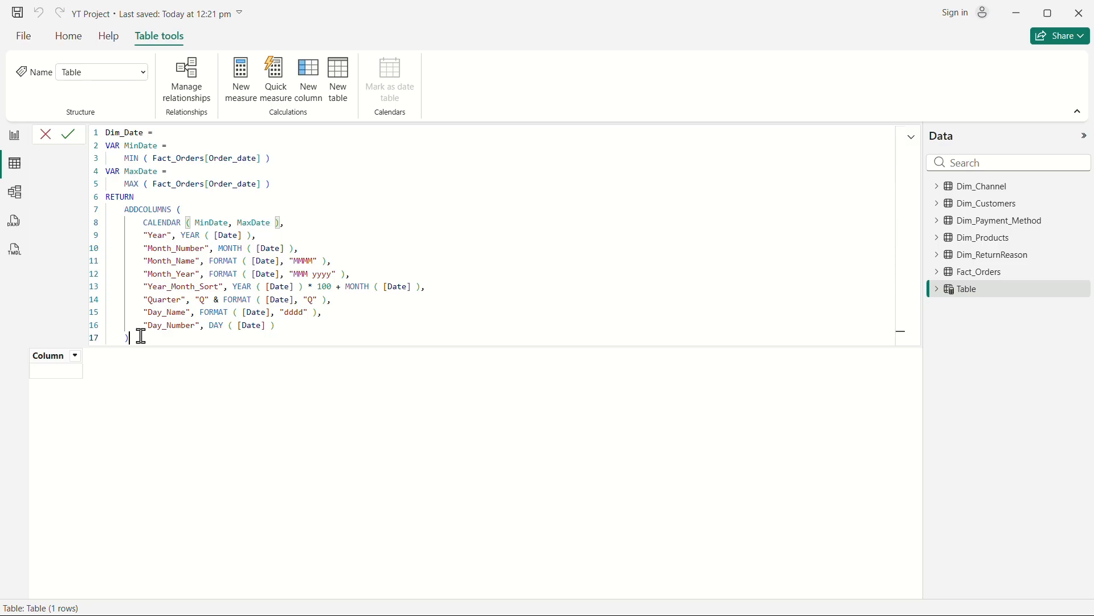
{"action": "key", "text": "Return"}
{"action": "left_click", "coordinate": [912, 139]}
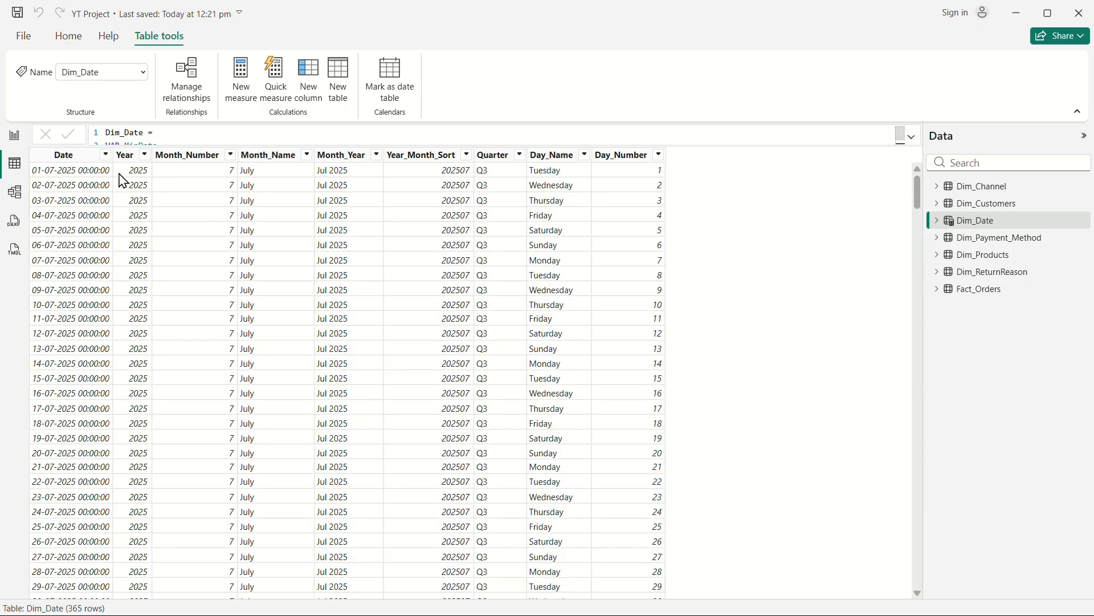
Step: Format the Date column of Dim_Date as Short Date (14-03-2001)
{"action": "left_click", "coordinate": [79, 156]}
{"action": "left_click", "coordinate": [310, 69]}
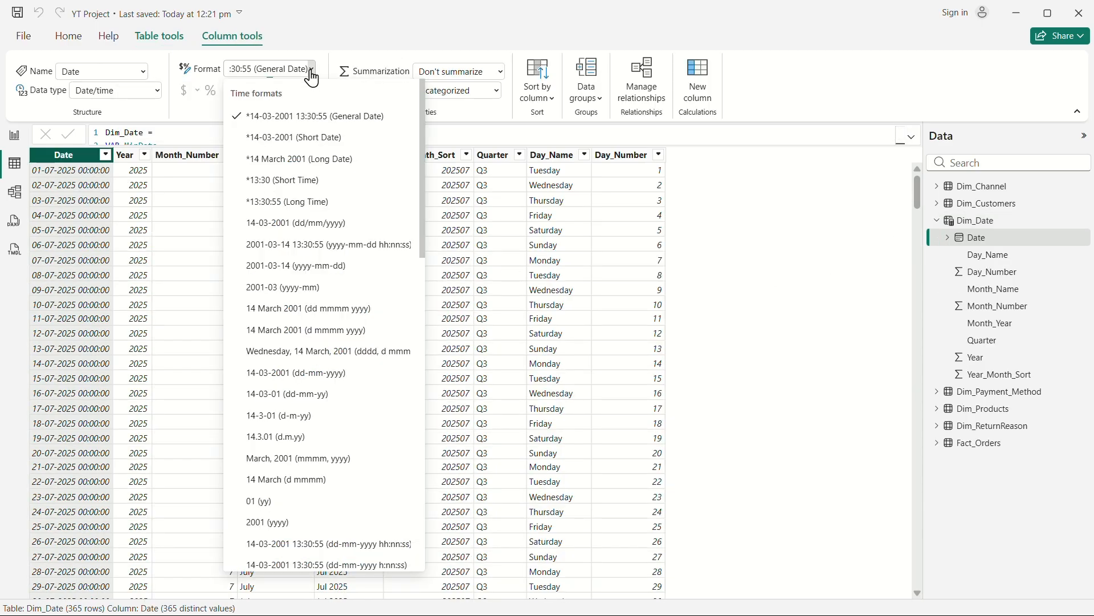
{"action": "left_click", "coordinate": [289, 145]}
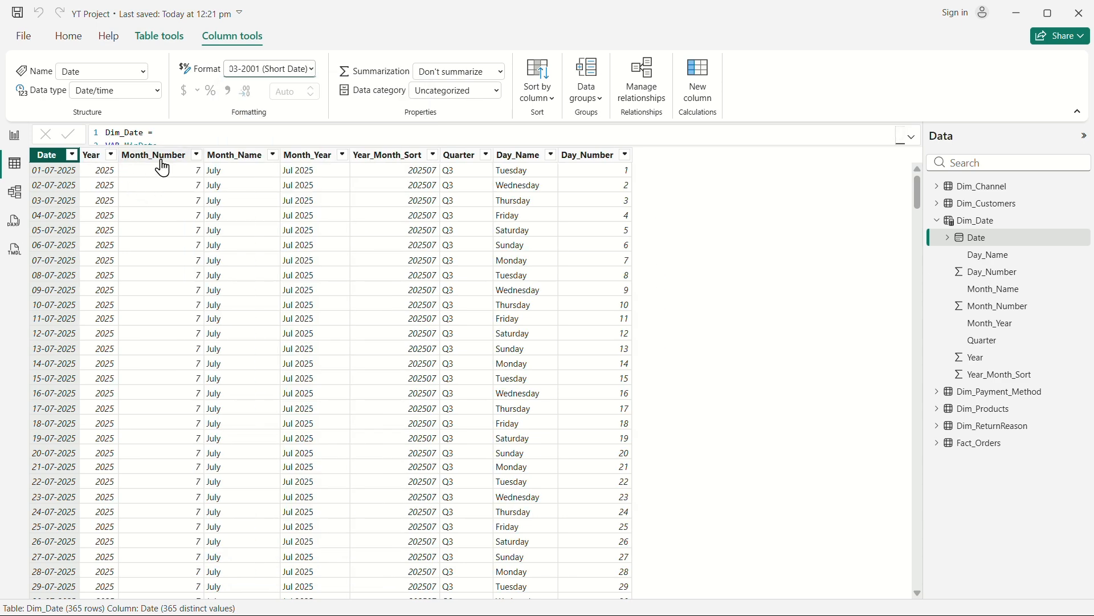
Step: Sort the Month_Year column of Dim_Date by Year_Month_Sort
{"action": "left_click", "coordinate": [397, 160]}
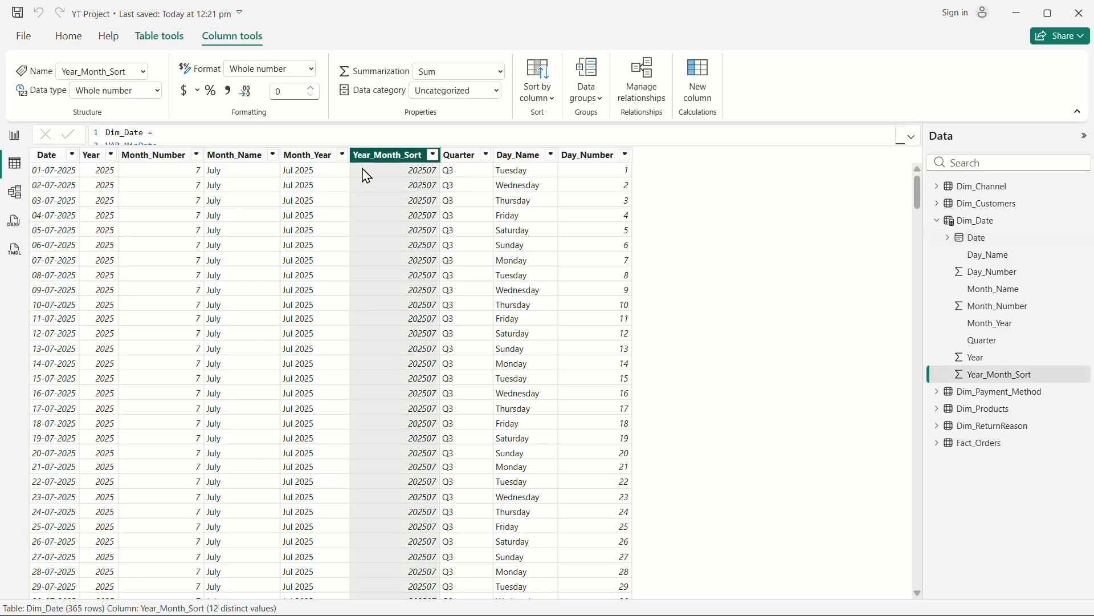
{"action": "left_click", "coordinate": [312, 160]}
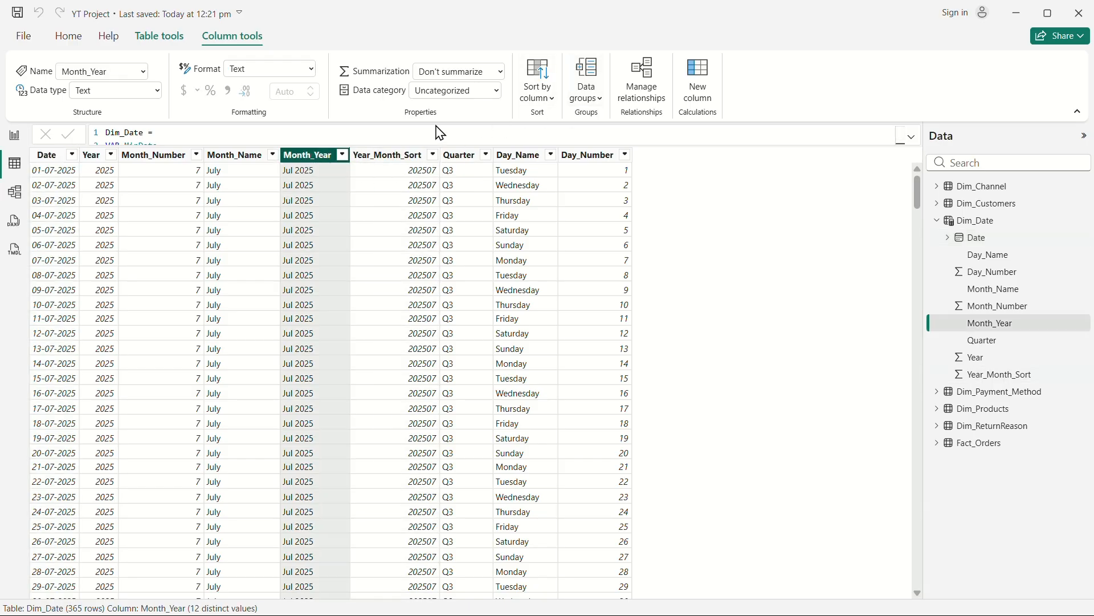
{"action": "left_click", "coordinate": [544, 97]}
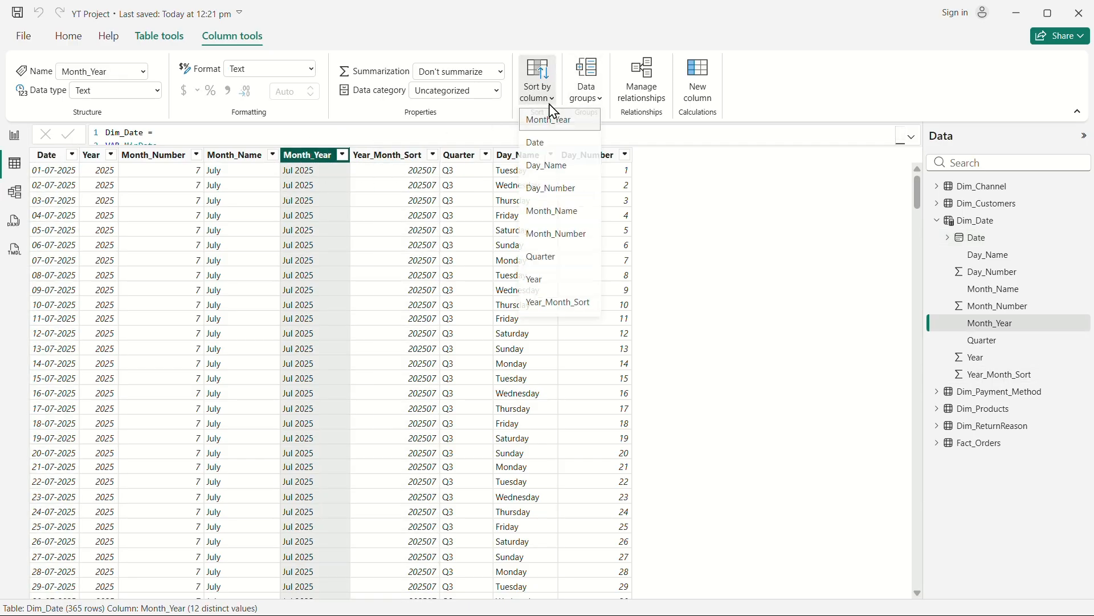
{"action": "left_click", "coordinate": [555, 304]}
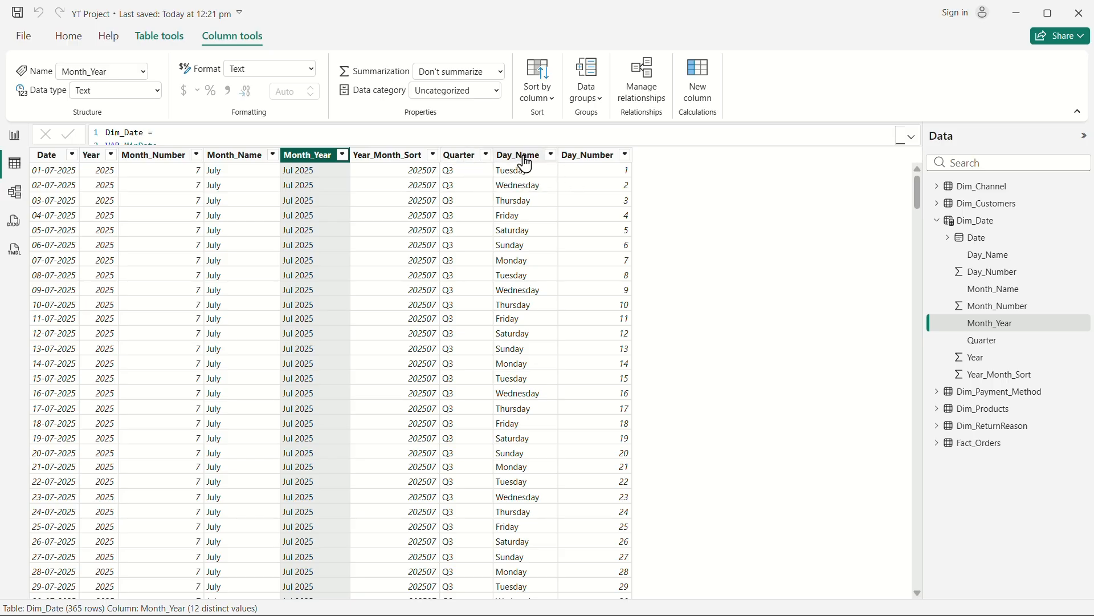
Step: Sort the Month_Name column of Dim_Date by Month_Number
{"action": "left_click", "coordinate": [242, 155]}
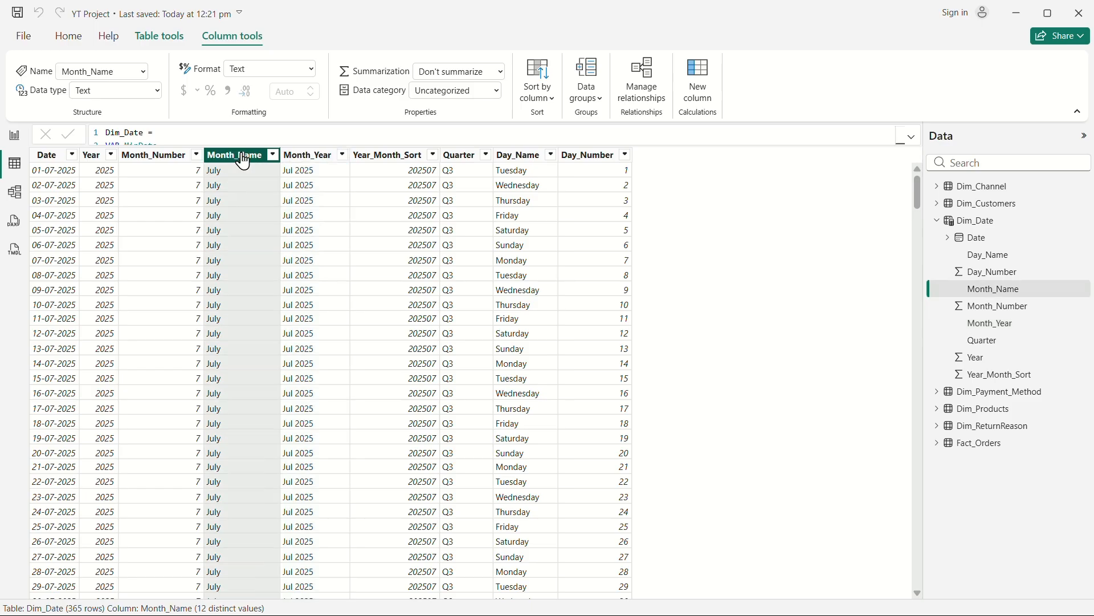
{"action": "left_click", "coordinate": [540, 96]}
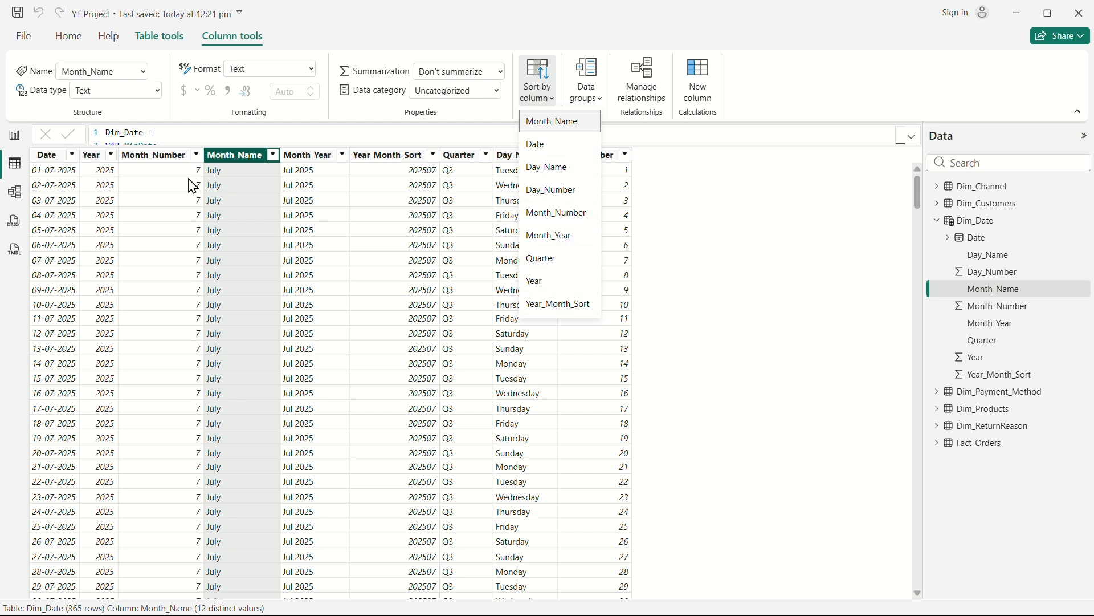
{"action": "left_click", "coordinate": [570, 217]}
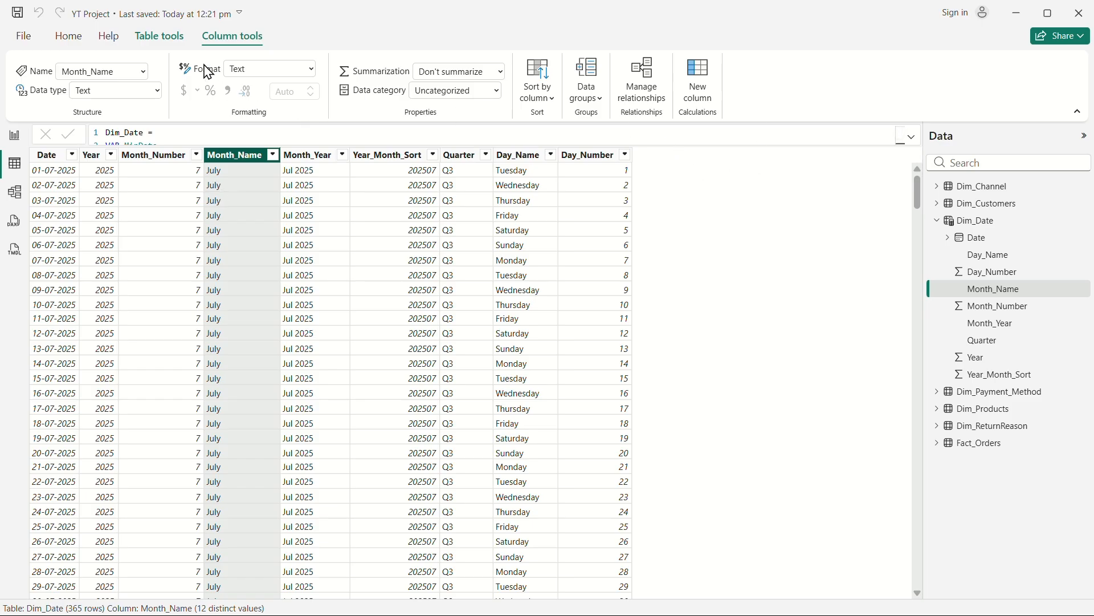
Step: Mark Dim_Date as a date table, using Date as its date column, and save the setting
{"action": "left_click", "coordinate": [159, 37]}
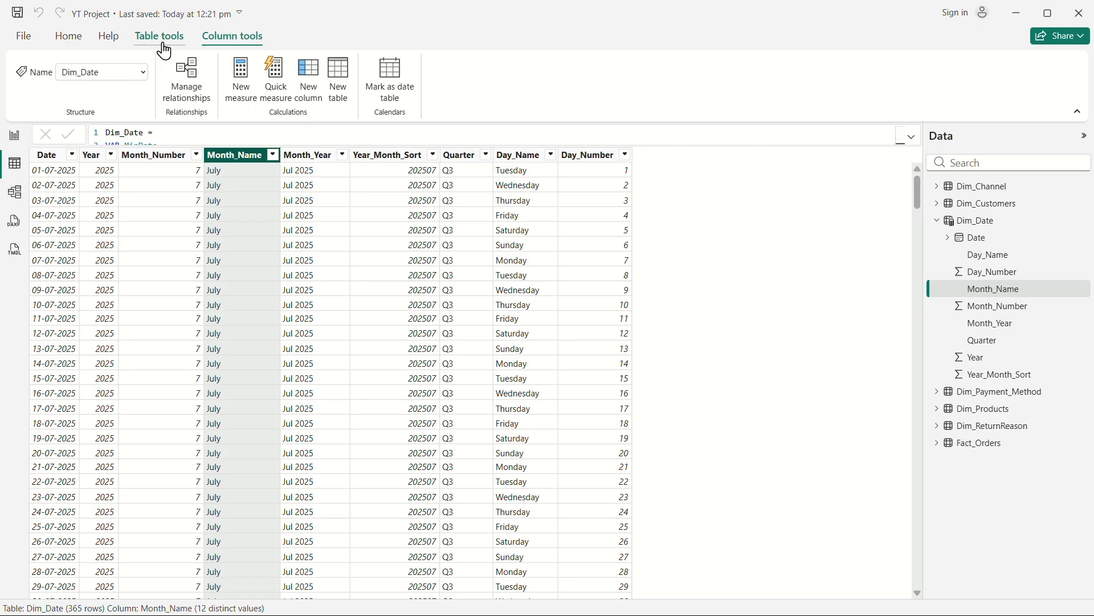
{"action": "left_click", "coordinate": [392, 85]}
{"action": "left_click", "coordinate": [289, 210]}
{"action": "left_click", "coordinate": [353, 267]}
{"action": "left_click", "coordinate": [296, 301]}
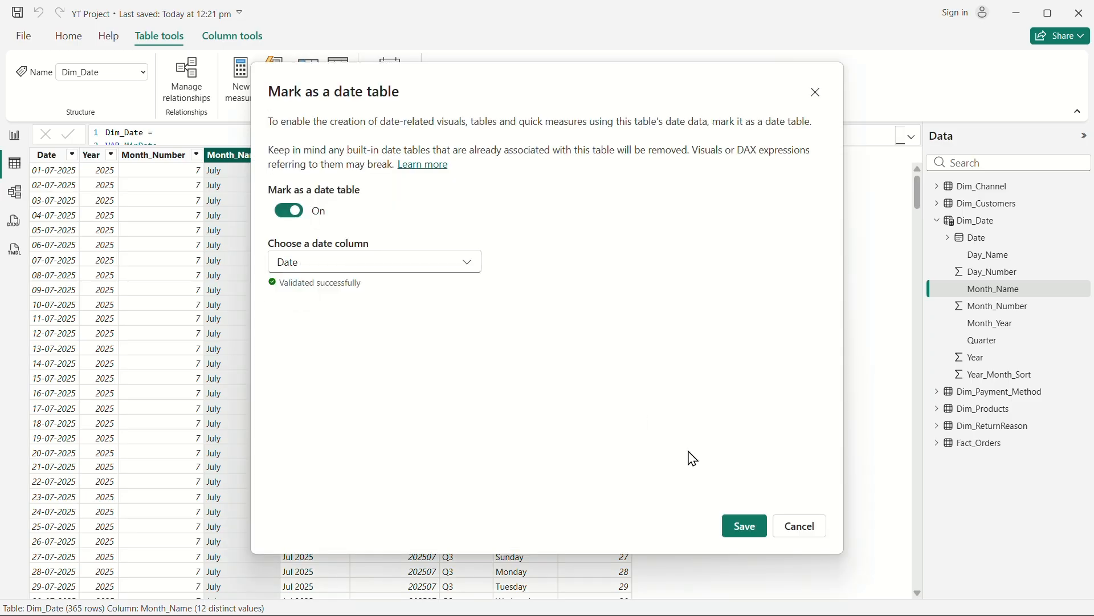
{"action": "left_click", "coordinate": [745, 526]}
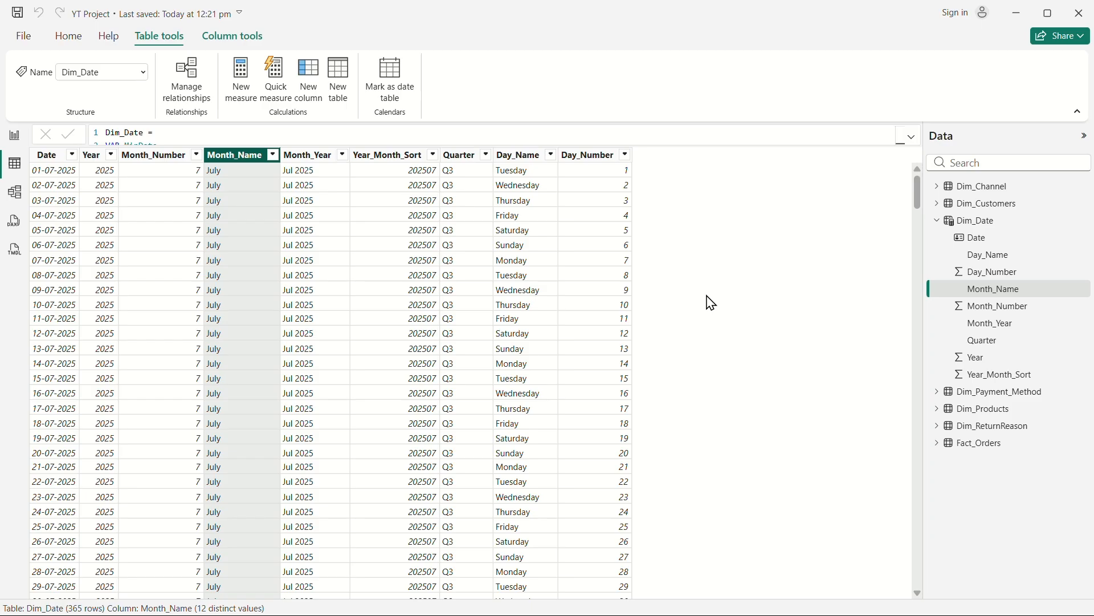
Step: In the model diagram, collapse the formula editor and reposition Dim_Payment_Method and Dim_Date beside Fact_Orders with more space between them
{"action": "left_click", "coordinate": [15, 194]}
{"action": "left_click", "coordinate": [1034, 137]}
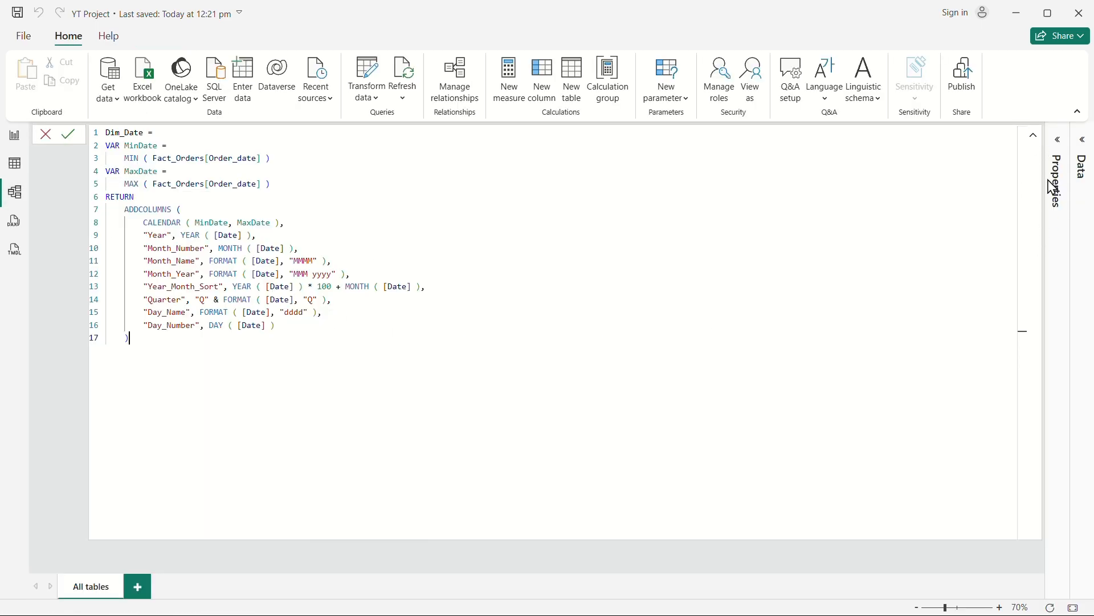
{"action": "left_click", "coordinate": [1029, 130]}
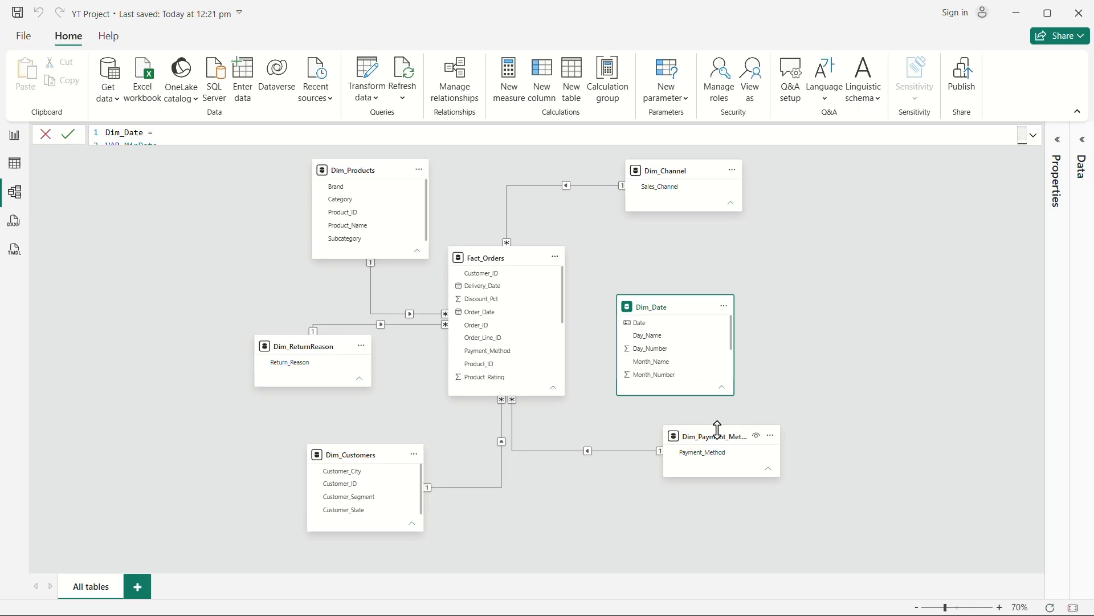
{"action": "left_click_drag", "start_coordinate": [719, 438], "coordinate": [710, 446]}
{"action": "left_click_drag", "start_coordinate": [671, 312], "coordinate": [681, 285]}
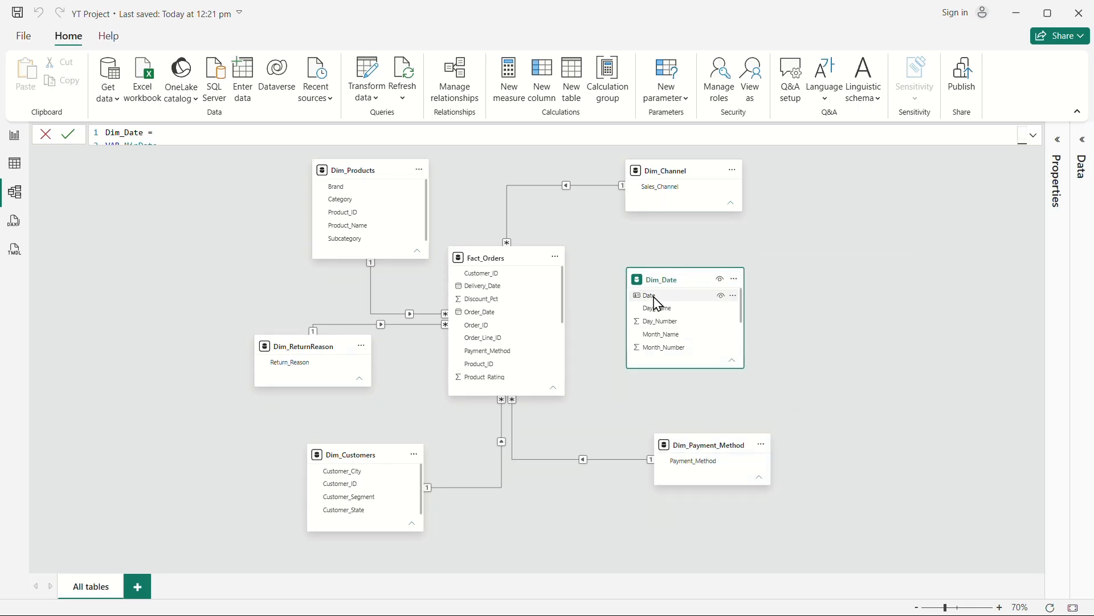
Step: Create an active one-to-many, single-direction relationship from Dim_Date's Date to Fact_Orders' Order_Date, and move Dim_Date slightly farther from Fact_Orders
{"action": "left_click_drag", "start_coordinate": [655, 298], "coordinate": [489, 317]}
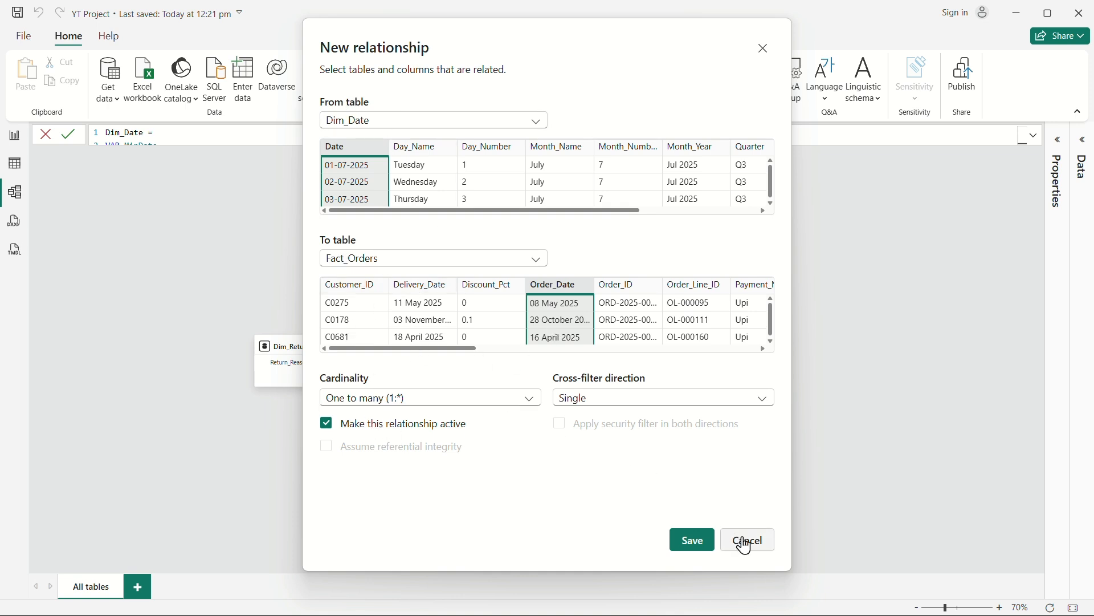
{"action": "left_click", "coordinate": [694, 543]}
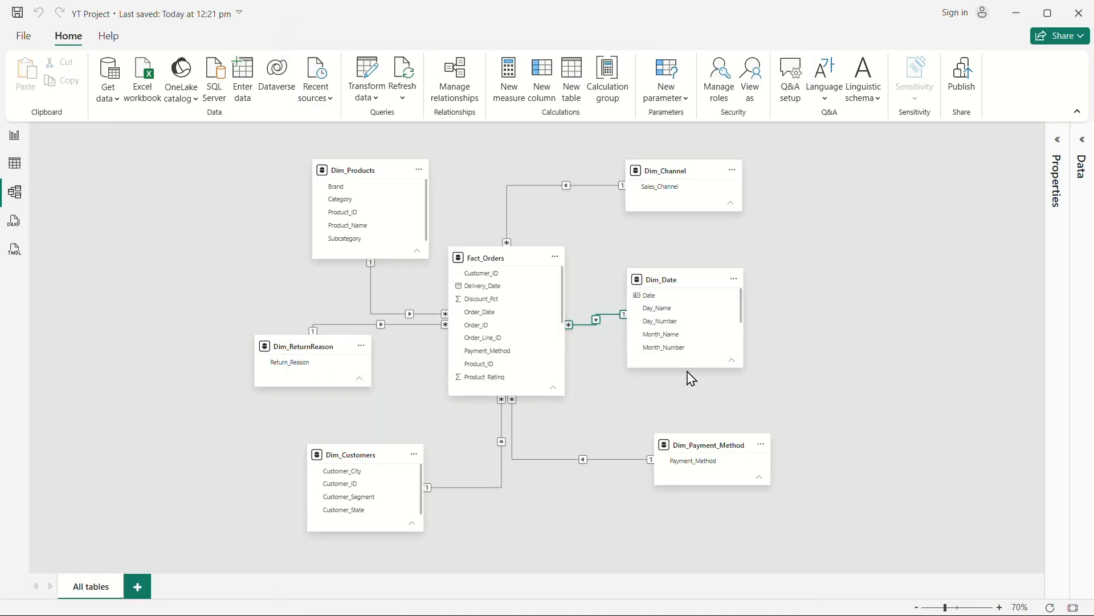
{"action": "left_click_drag", "start_coordinate": [667, 279], "coordinate": [701, 273]}
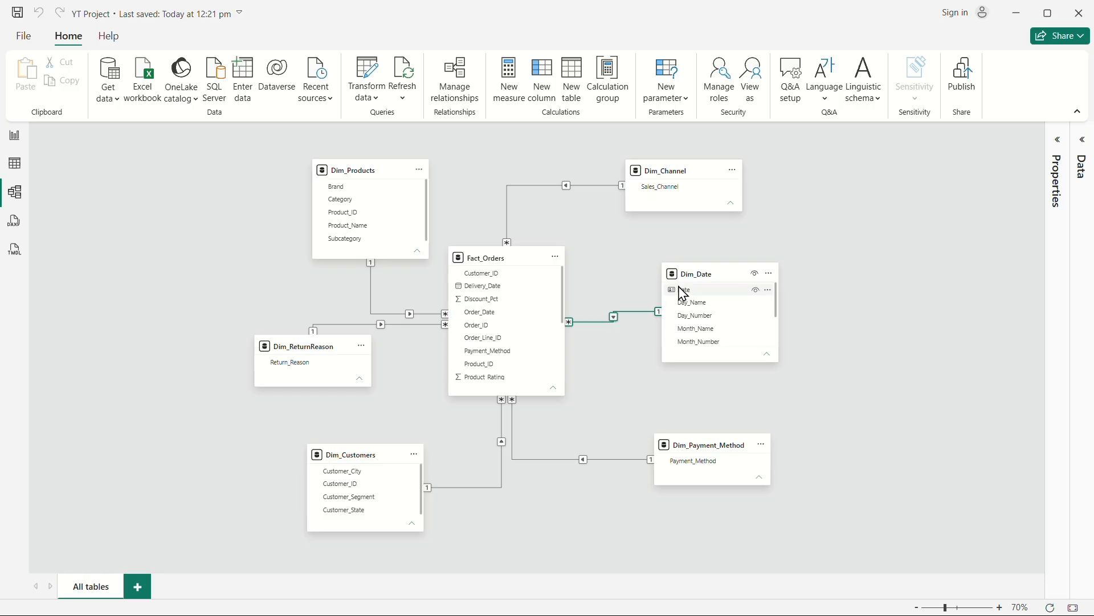
{"action": "left_click_drag", "start_coordinate": [697, 276], "coordinate": [699, 308]}
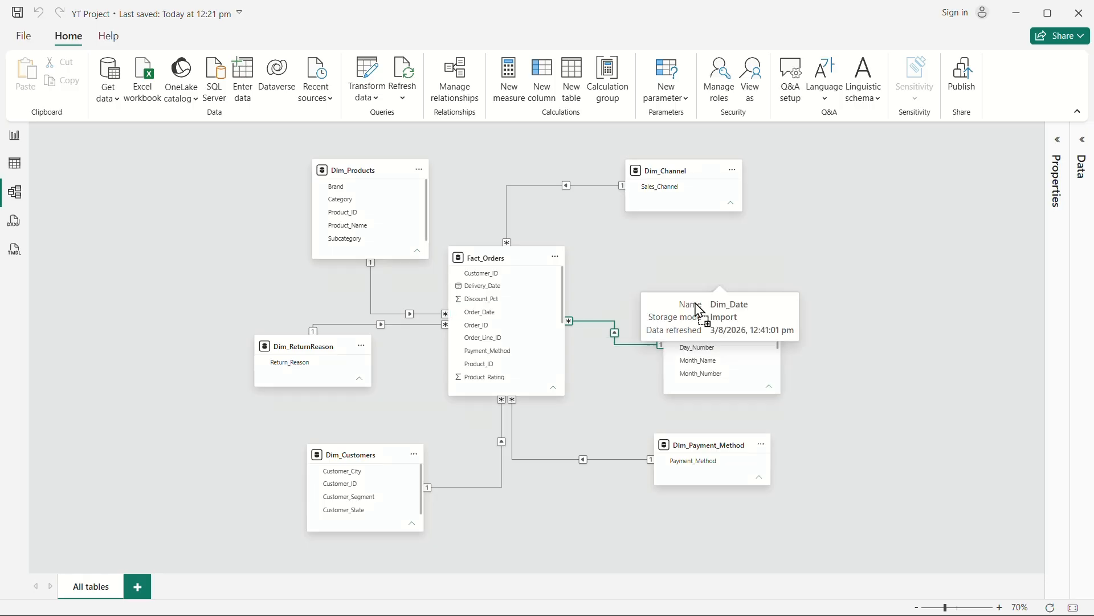
Step: Set the canvas of report Page 1 to a custom size of 1600 px wide and 1000 px high
{"action": "left_click", "coordinate": [8, 144]}
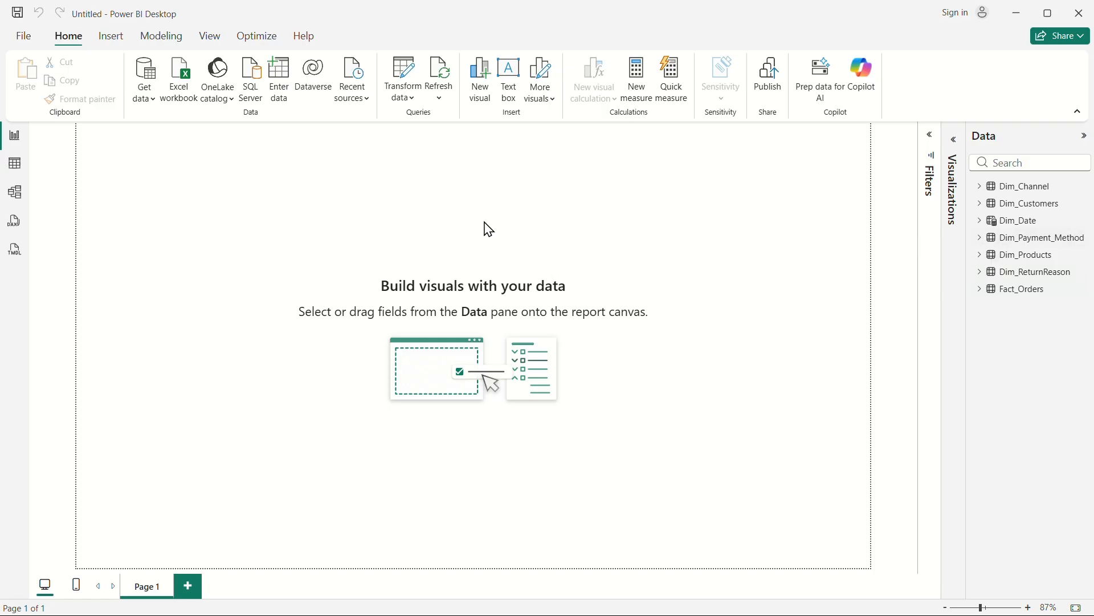
{"action": "left_click", "coordinate": [954, 141]}
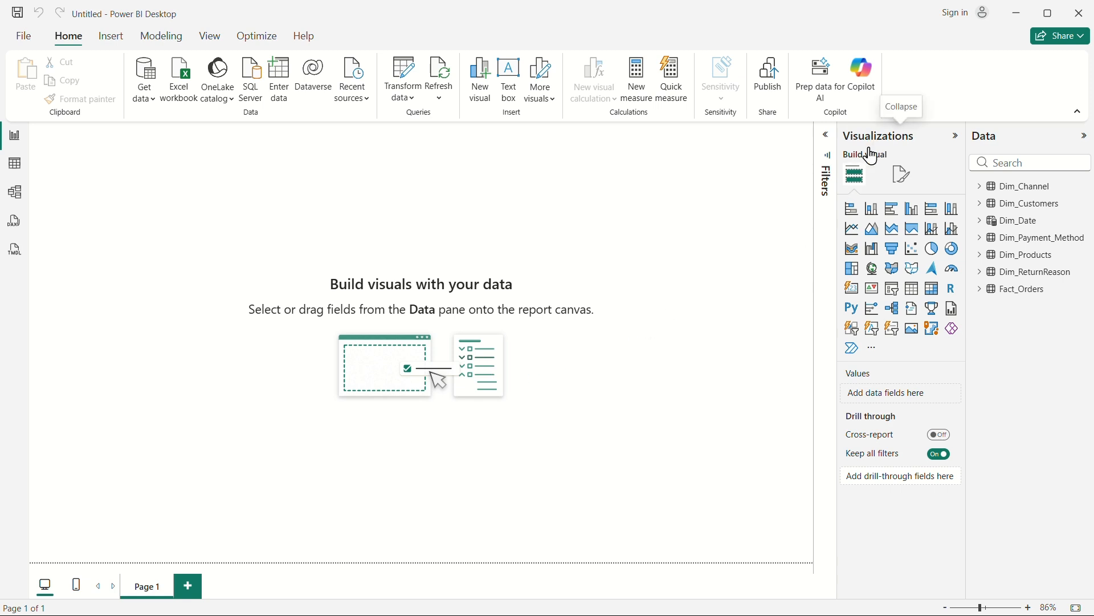
{"action": "left_click", "coordinate": [903, 175]}
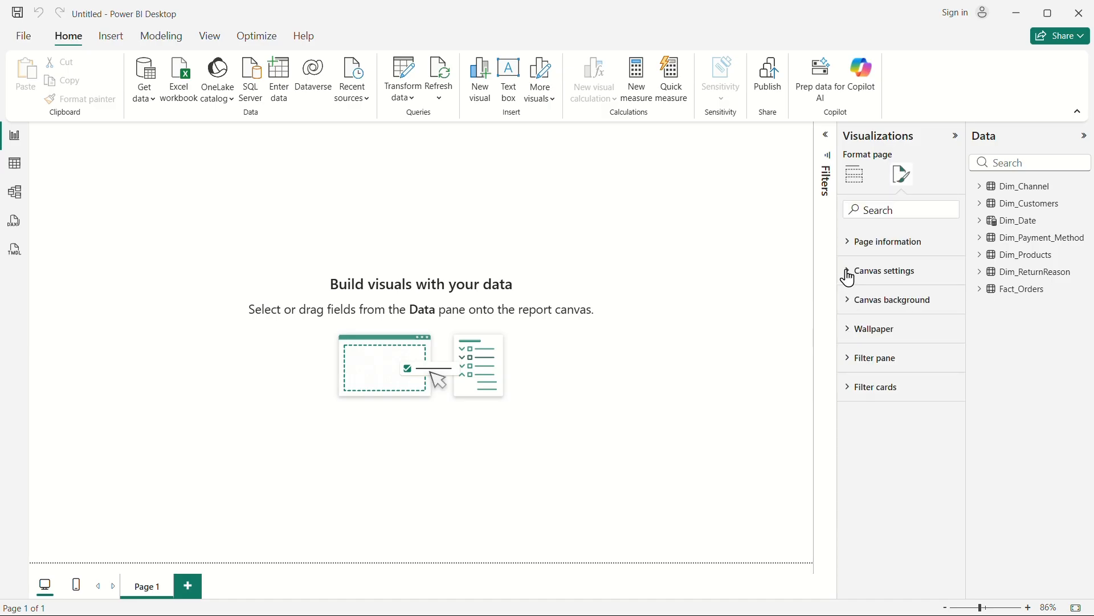
{"action": "left_click", "coordinate": [849, 276]}
{"action": "left_click", "coordinate": [903, 327]}
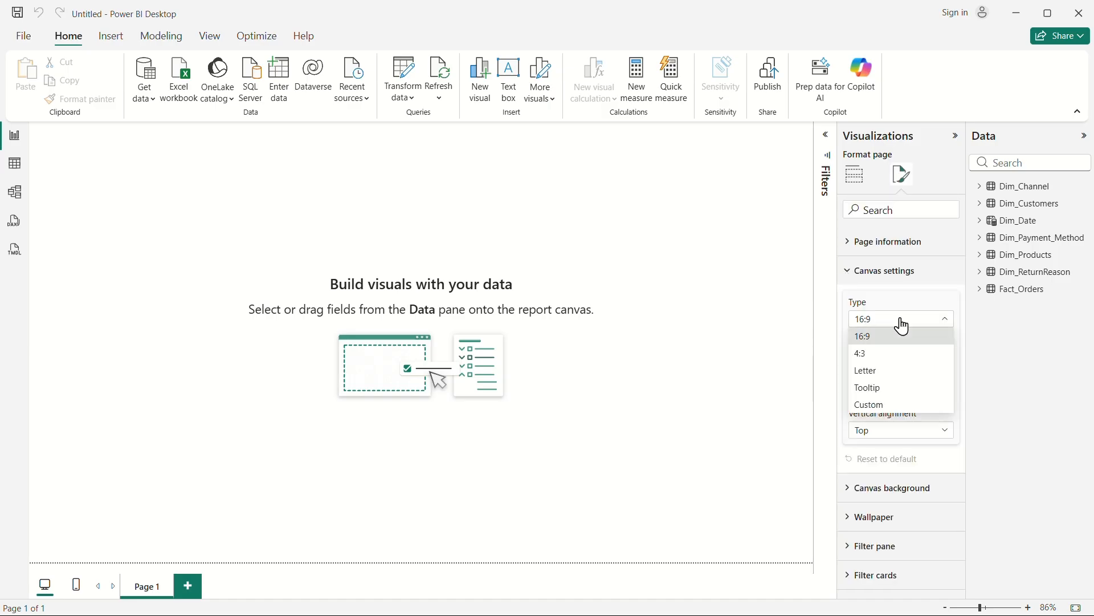
{"action": "left_click", "coordinate": [887, 407]}
{"action": "double_click", "coordinate": [865, 357]}
{"action": "type", "text": "1"}
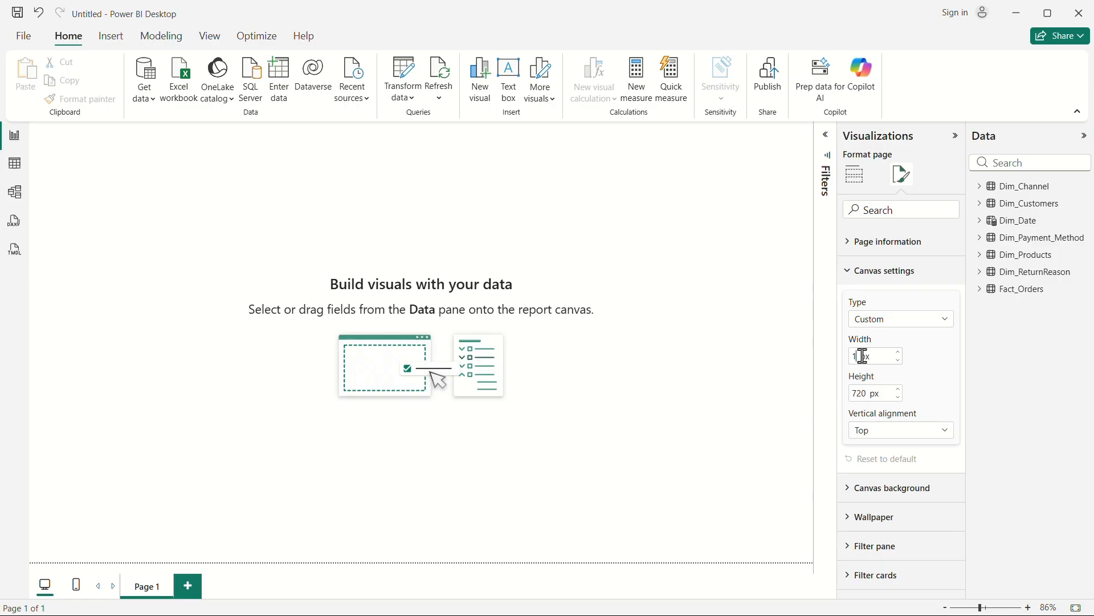
{"action": "type", "text": "600"}
{"action": "double_click", "coordinate": [859, 394]}
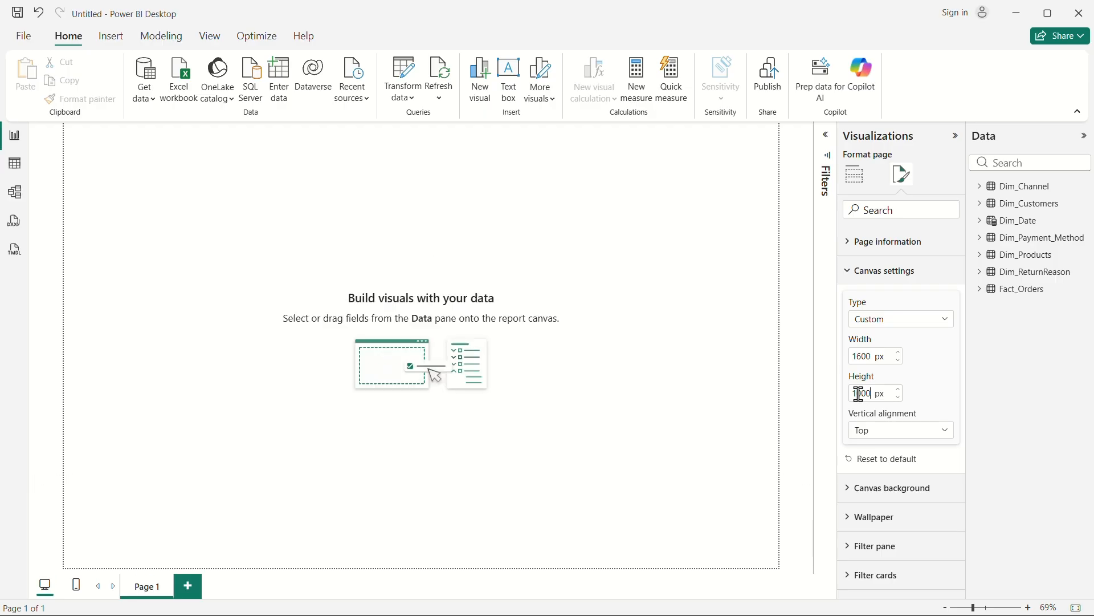
Step: Set the vertical alignment of the page canvas to Middle and collapse the canvas settings
{"action": "left_click", "coordinate": [912, 431]}
{"action": "left_click", "coordinate": [878, 467]}
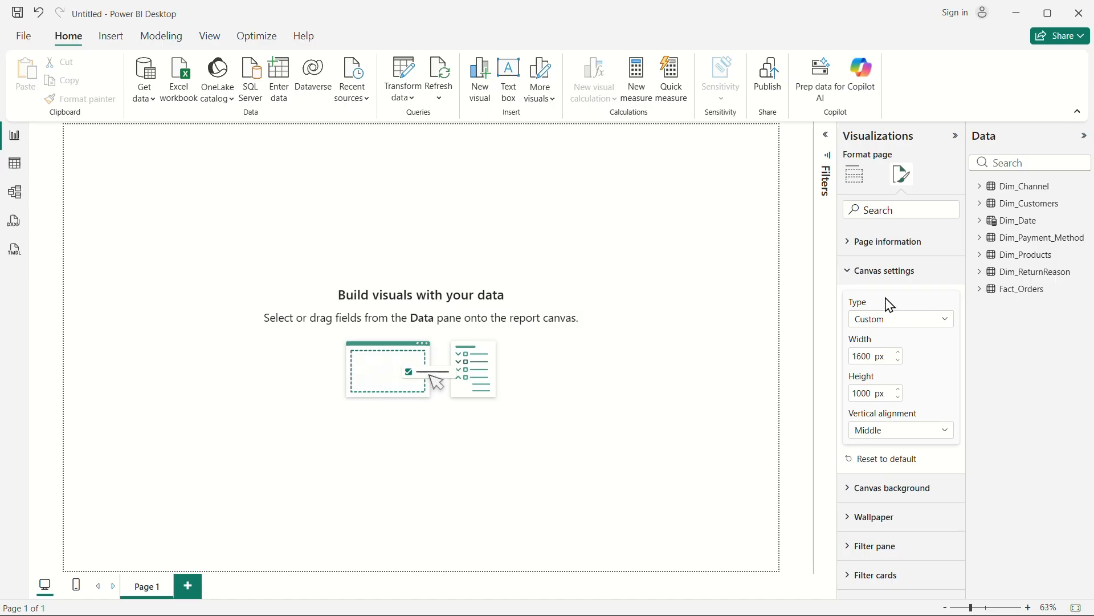
{"action": "left_click", "coordinate": [851, 272]}
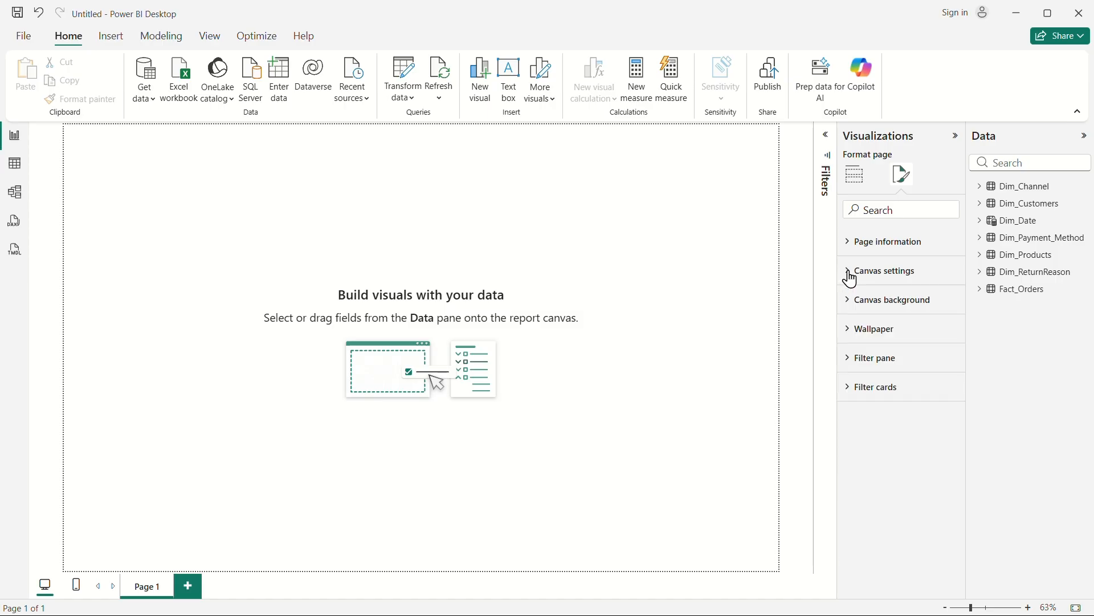
Step: Give the canvas background the colour #E4EAF3 with 0% transparency and collapse the page formatting options
{"action": "left_click", "coordinate": [851, 301]}
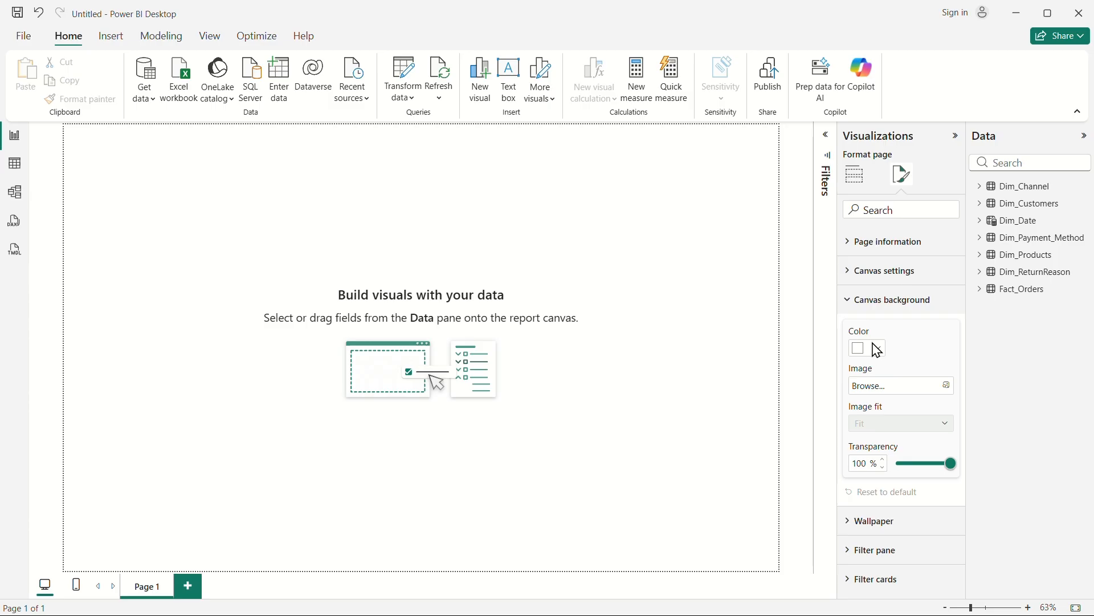
{"action": "left_click", "coordinate": [878, 349]}
{"action": "left_click", "coordinate": [877, 318]}
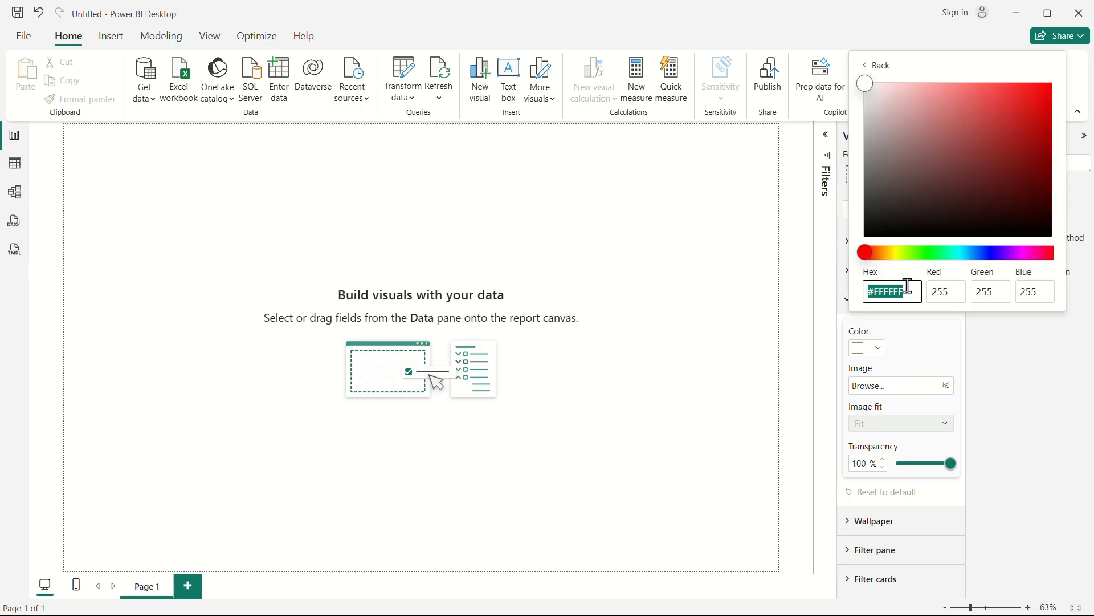
{"action": "type", "text": "e4eaf3"}
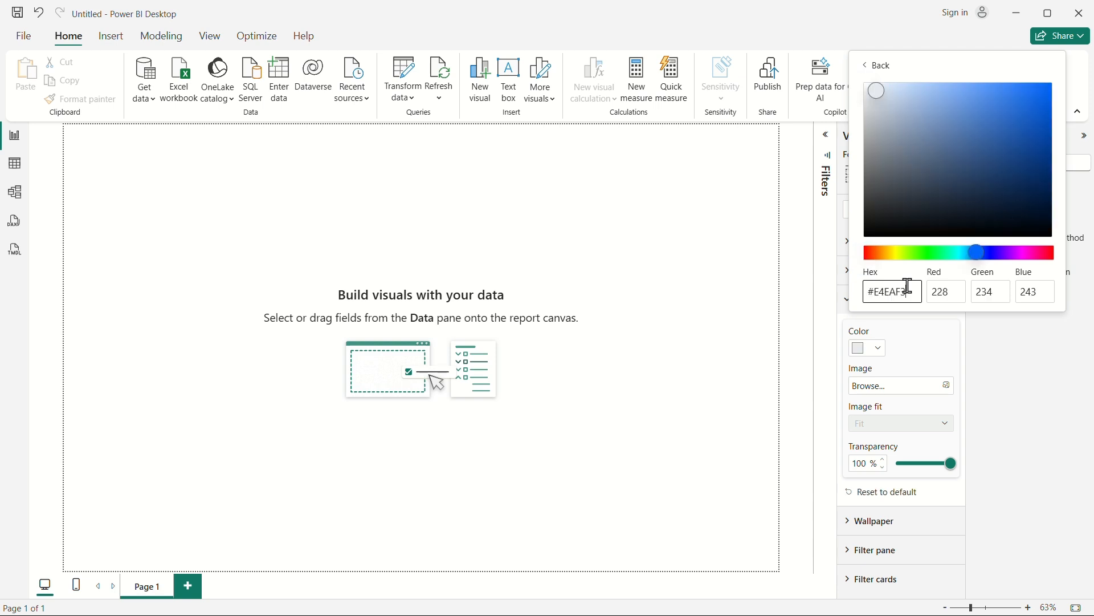
{"action": "left_click", "coordinate": [921, 344]}
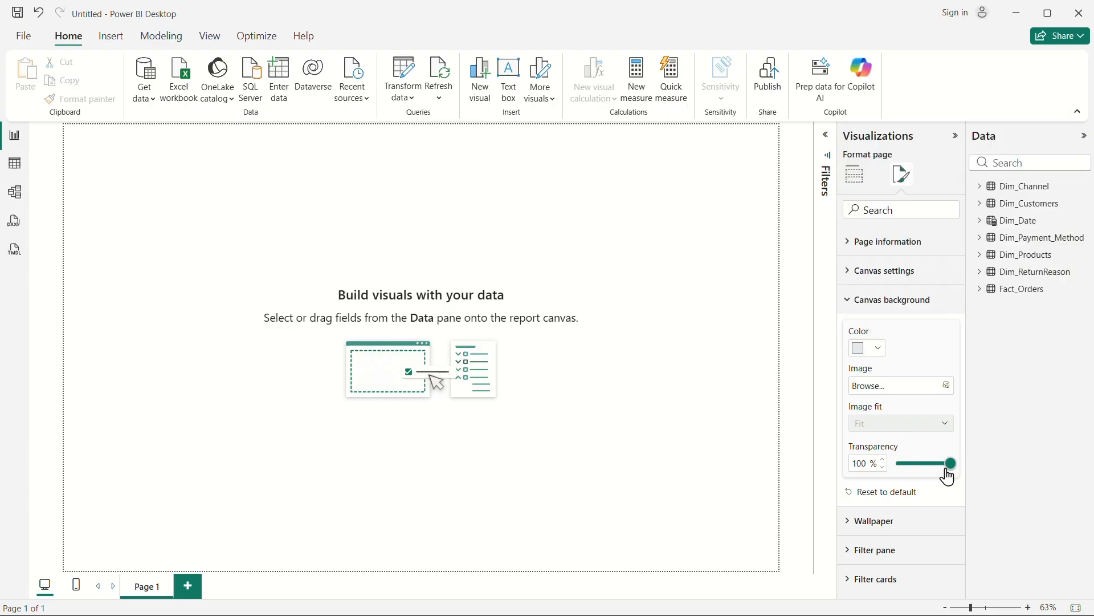
{"action": "left_click_drag", "start_coordinate": [950, 466], "coordinate": [883, 475]}
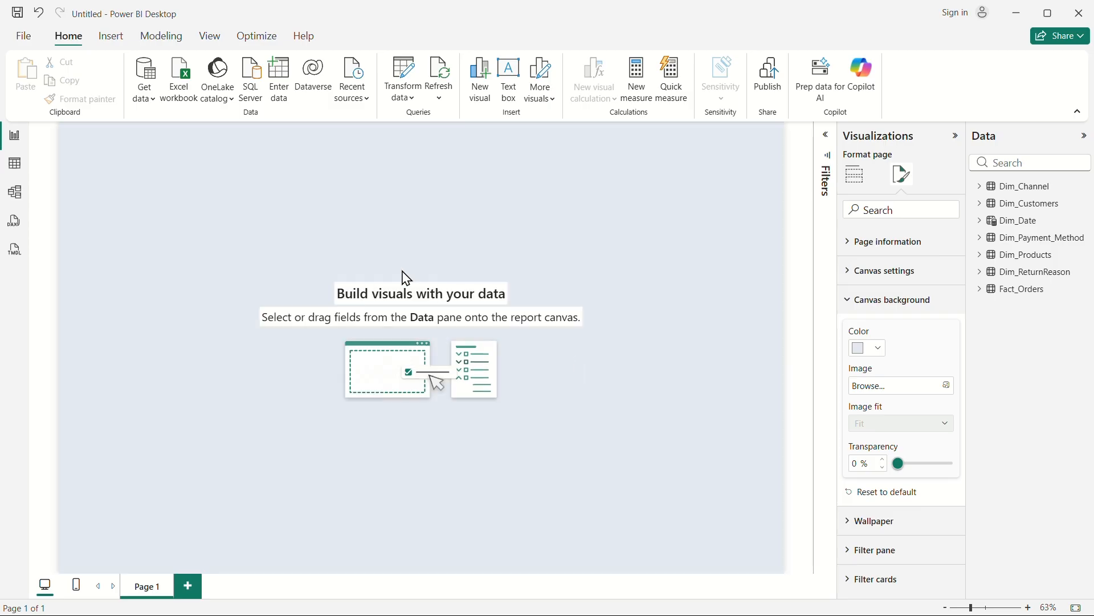
{"action": "left_click", "coordinate": [956, 136]}
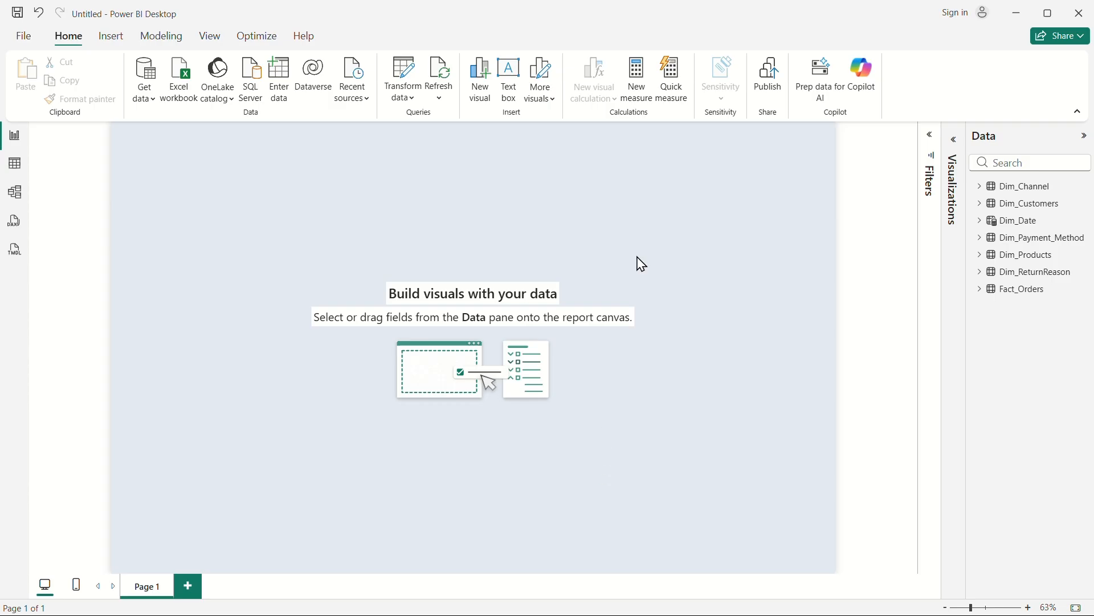
Step: Apply the Classic theme to the report
{"action": "left_click", "coordinate": [116, 40]}
{"action": "left_click", "coordinate": [476, 85]}
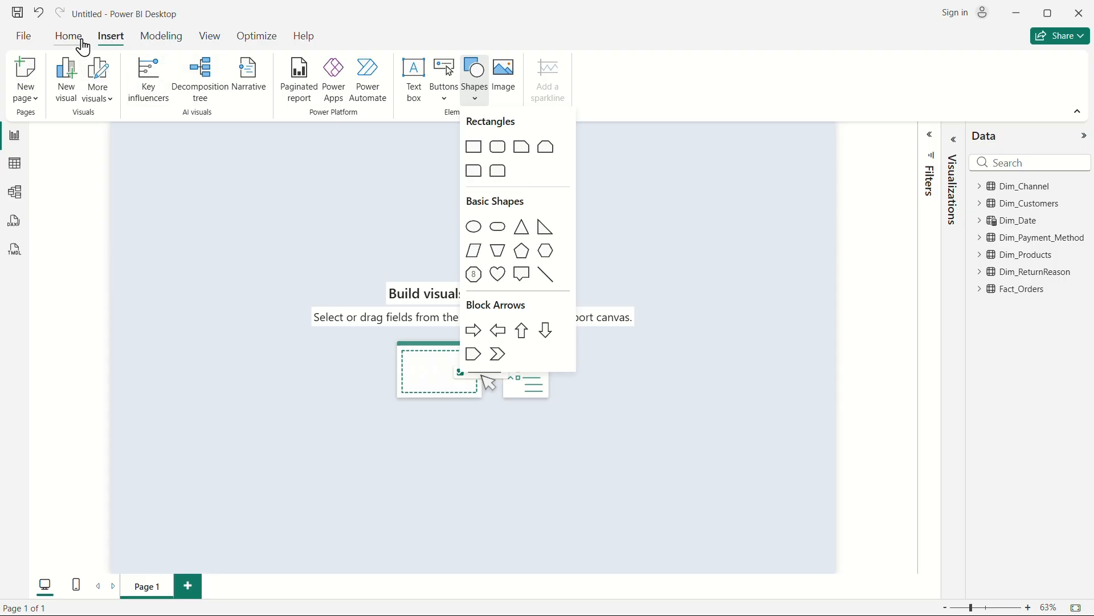
{"action": "left_click", "coordinate": [209, 41]}
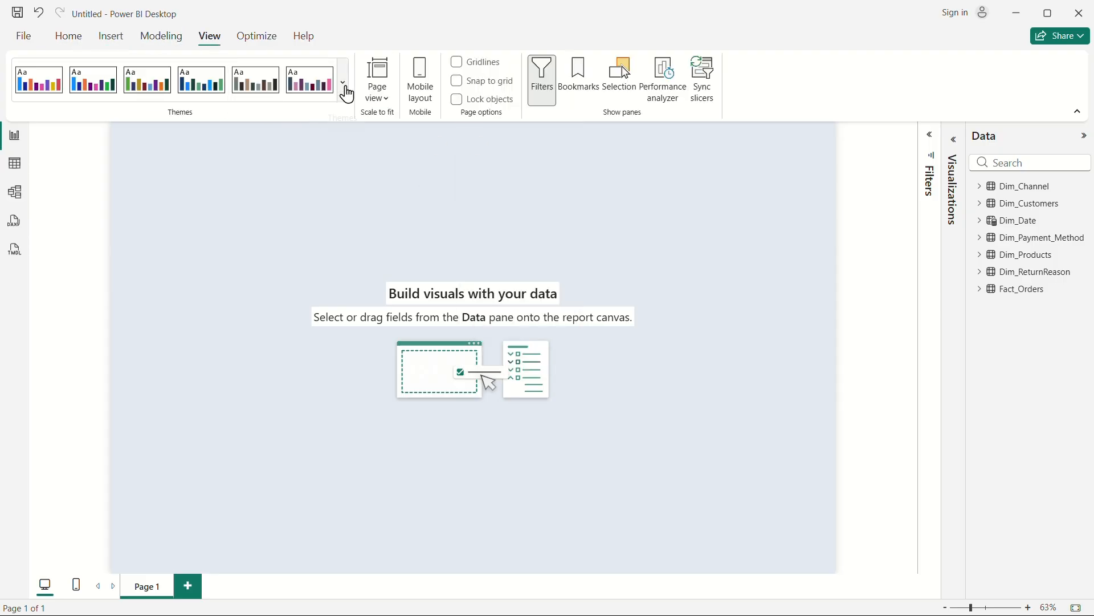
{"action": "left_click", "coordinate": [344, 85]}
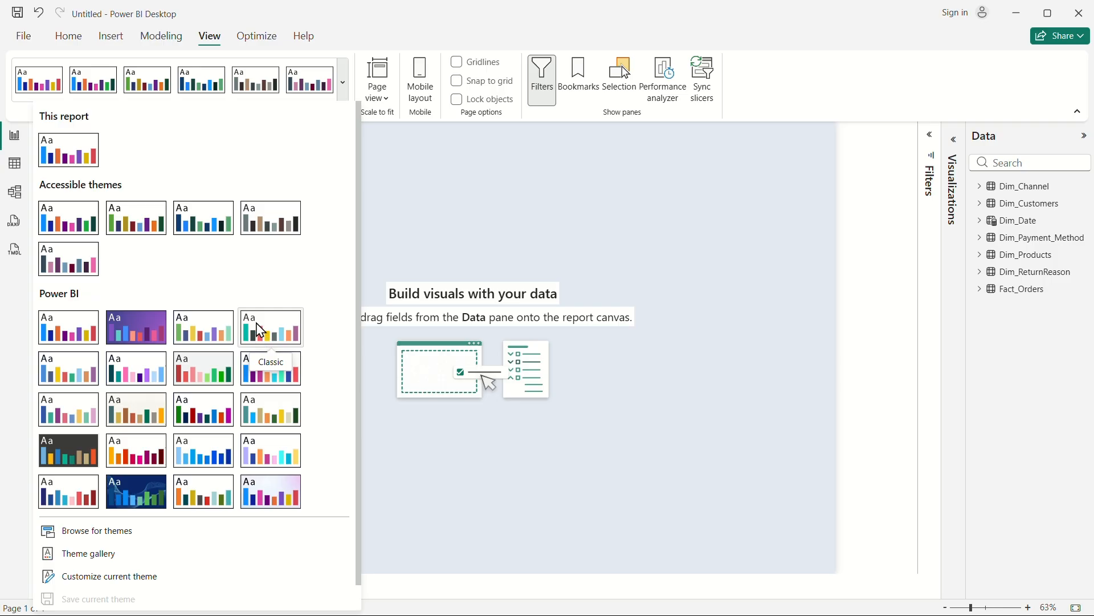
{"action": "left_click", "coordinate": [265, 340]}
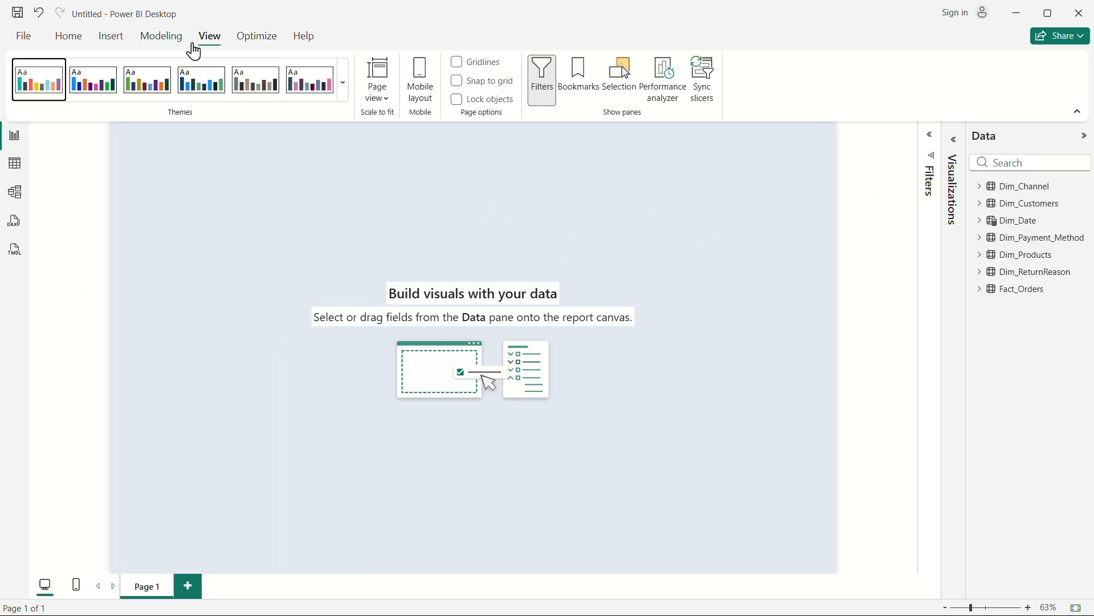
Step: Insert a plain rectangle shape on Page 1
{"action": "left_click", "coordinate": [108, 38]}
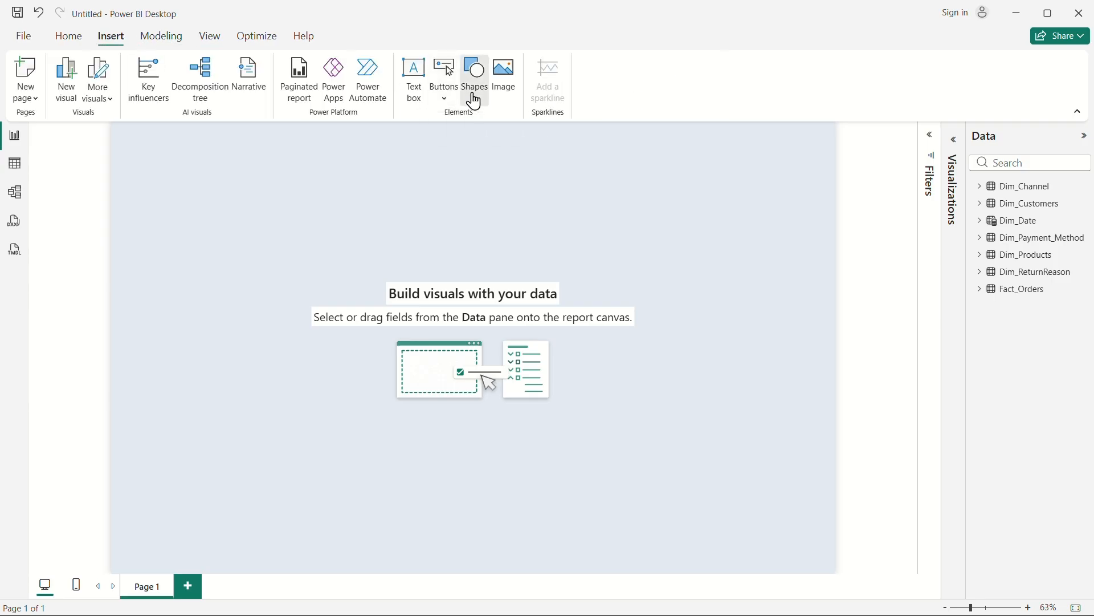
{"action": "left_click", "coordinate": [474, 94]}
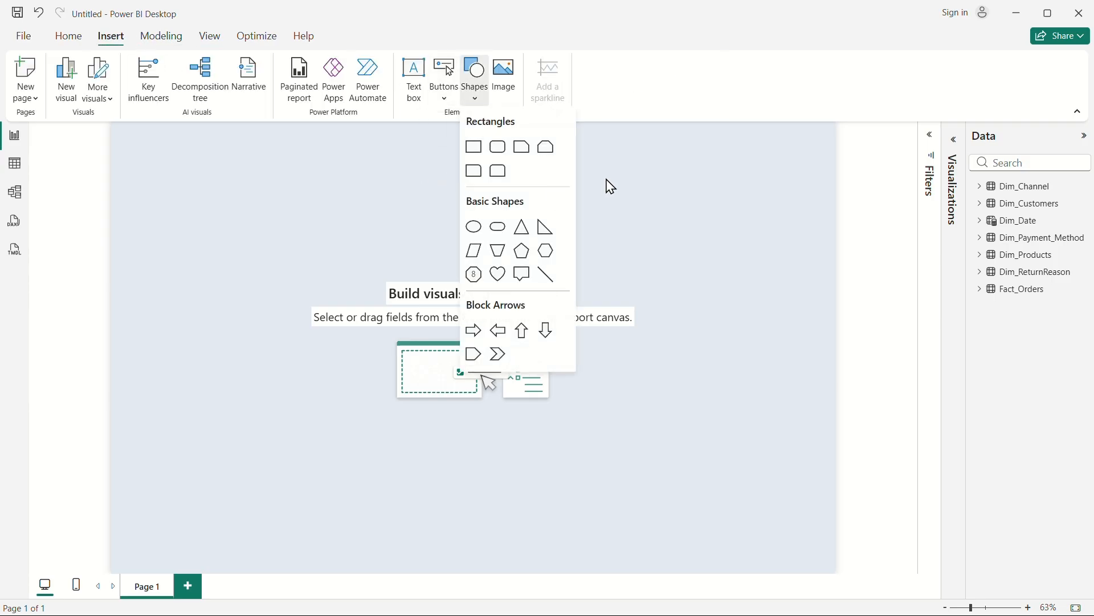
{"action": "left_click", "coordinate": [478, 151]}
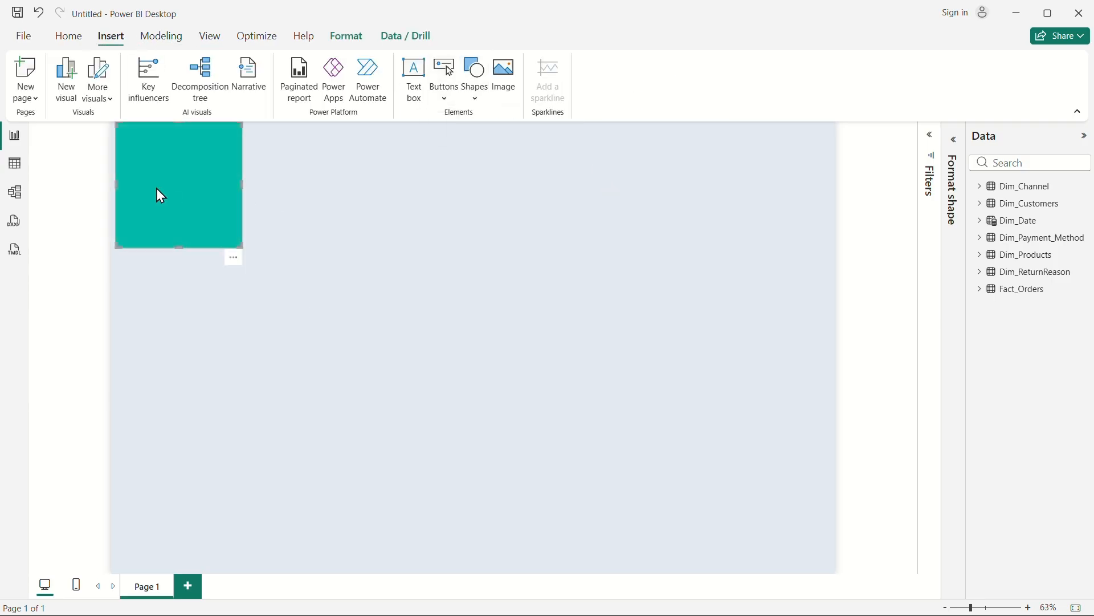
Step: Fill the rectangle with white, turn off its border and collapse the style settings
{"action": "left_click", "coordinate": [952, 144]}
{"action": "left_click", "coordinate": [853, 298]}
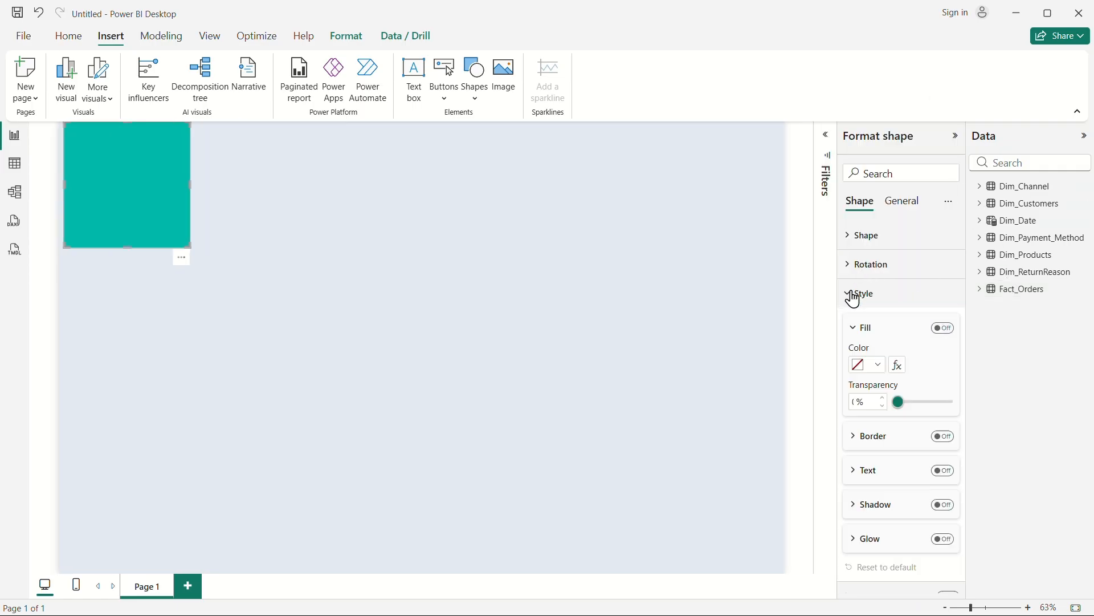
{"action": "left_click", "coordinate": [881, 365]}
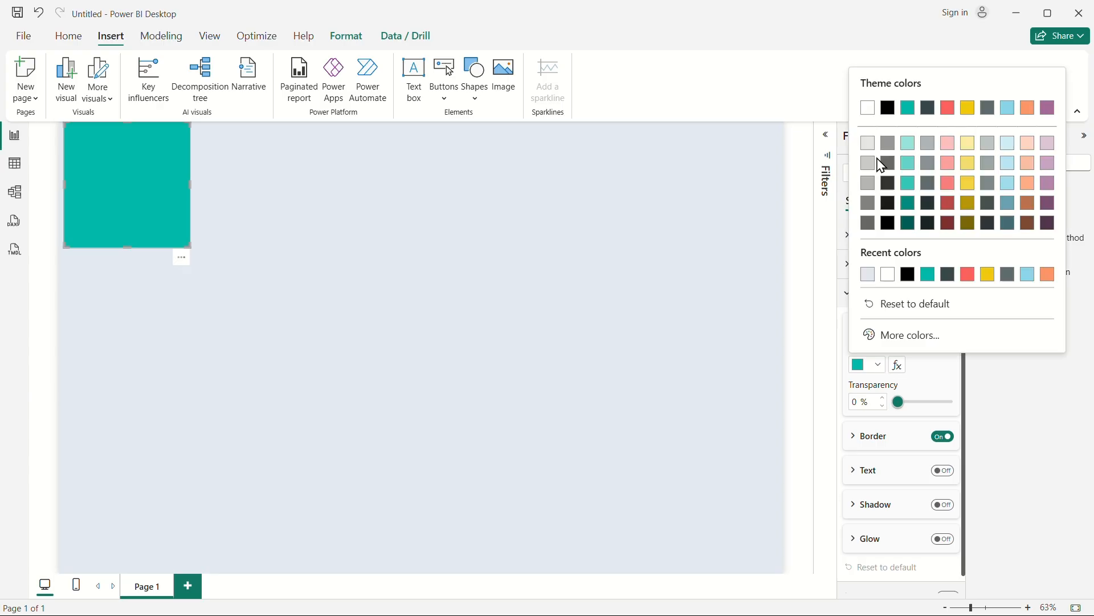
{"action": "left_click", "coordinate": [869, 109]}
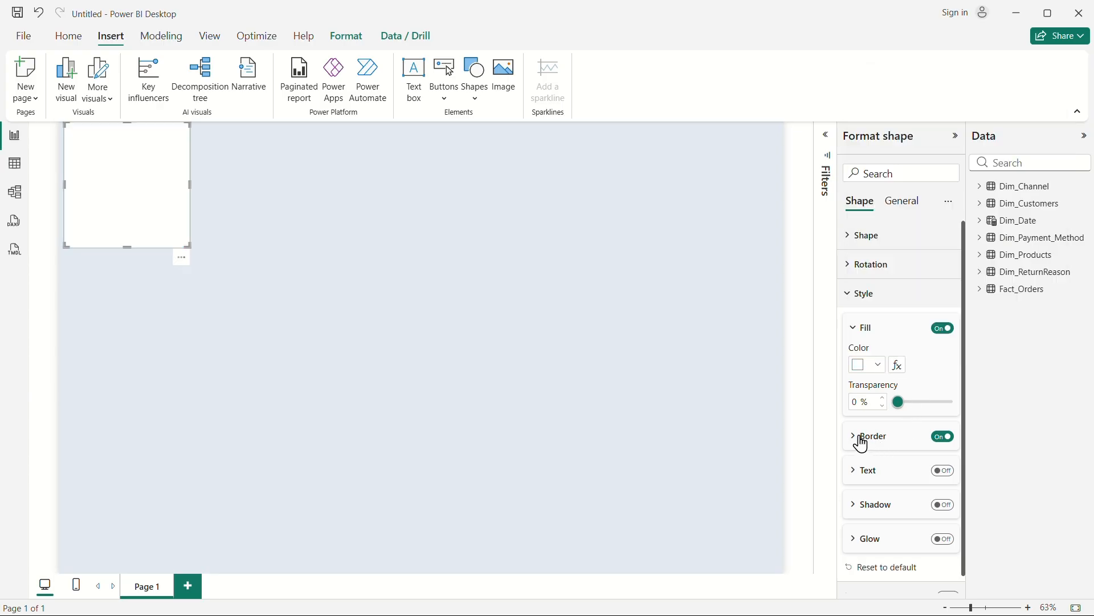
{"action": "left_click", "coordinate": [946, 440]}
{"action": "left_click", "coordinate": [851, 295]}
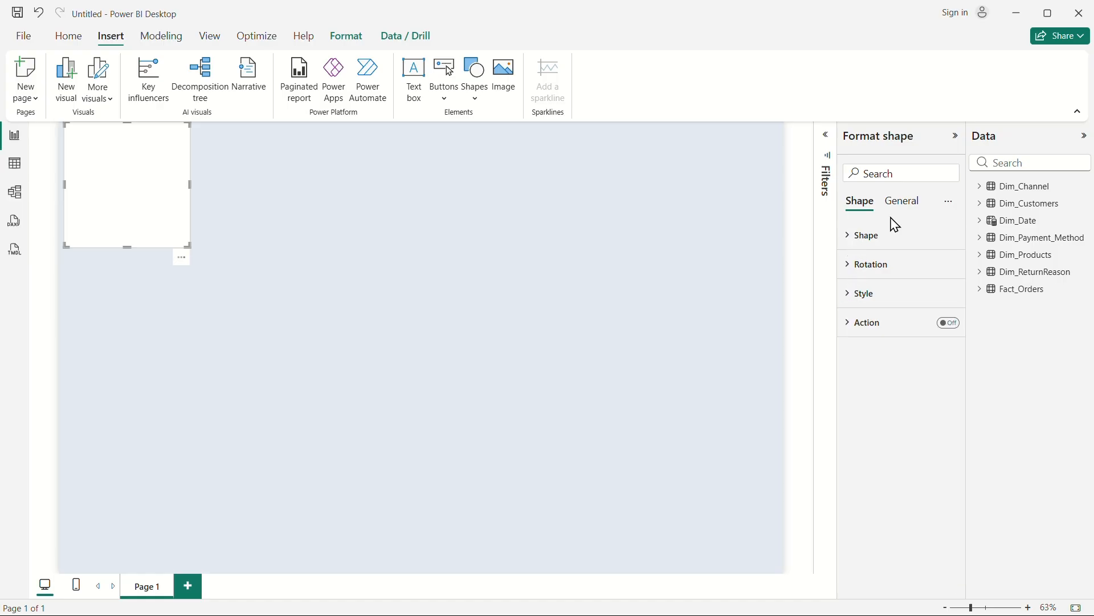
Step: Set the white rectangle's height to 83 in its size properties
{"action": "left_click", "coordinate": [904, 202]}
{"action": "left_click", "coordinate": [861, 240]}
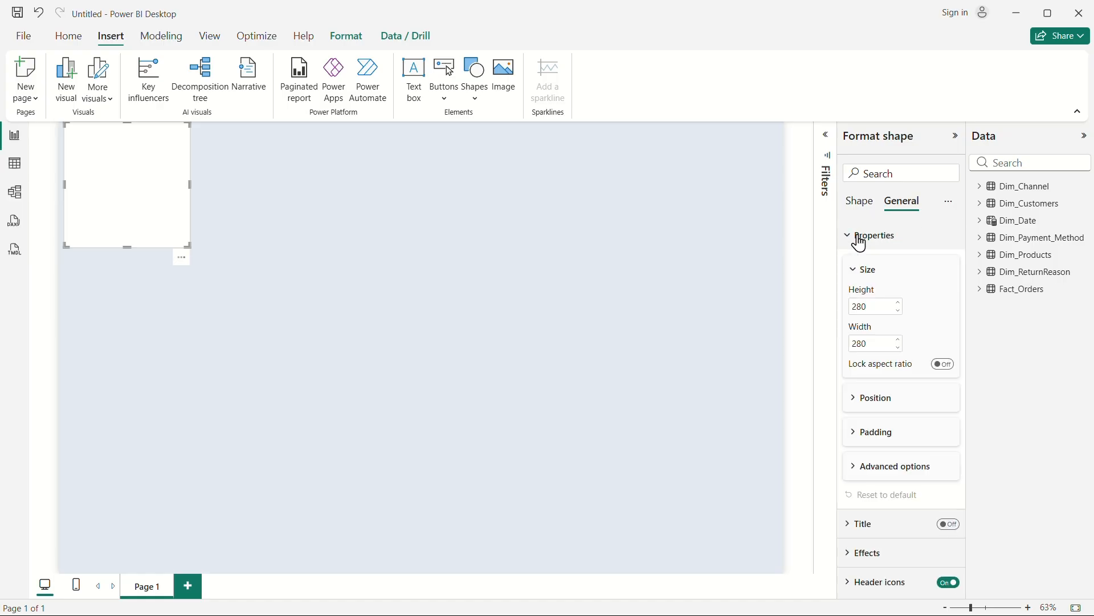
{"action": "left_click", "coordinate": [869, 309]}
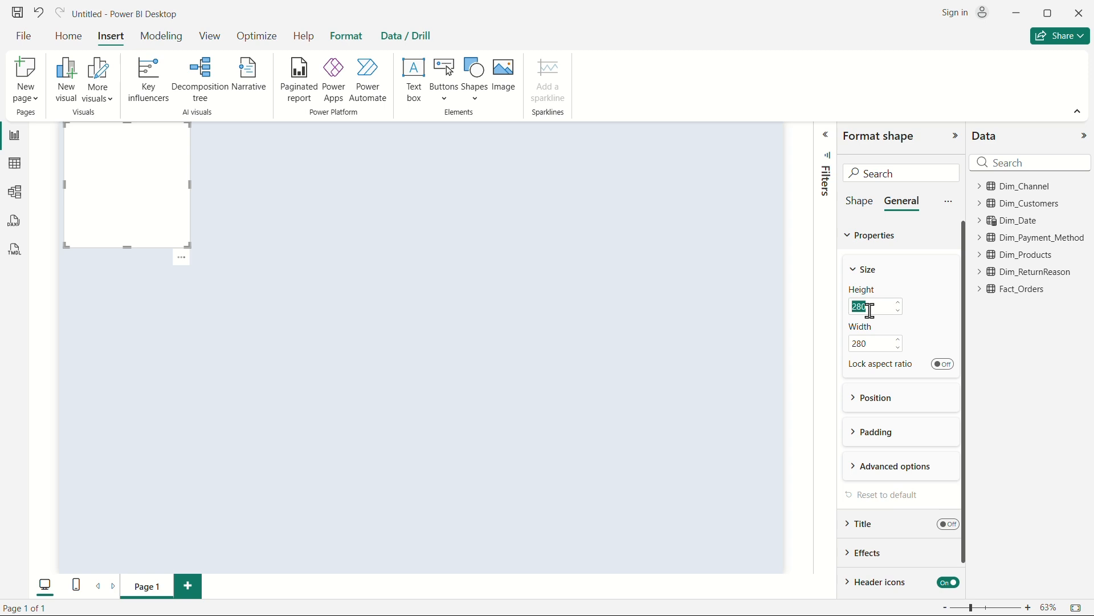
{"action": "type", "text": "83"}
Step: Try to set the rectangle's width to 1600 and clear the entered value
{"action": "left_click", "coordinate": [869, 342]}
{"action": "type", "text": "1"}
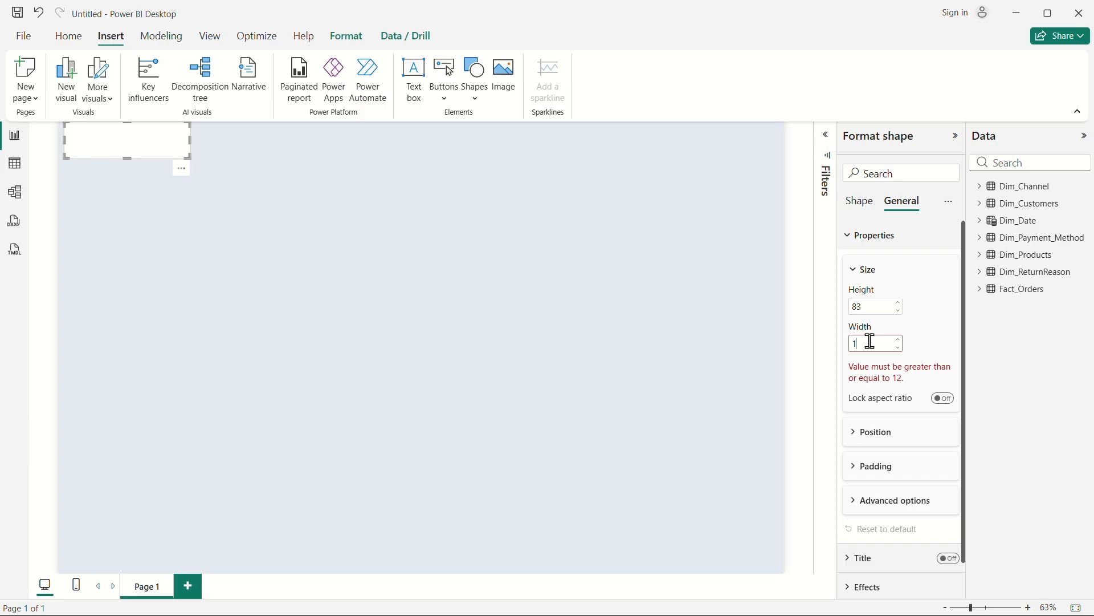
{"action": "type", "text": "600"}
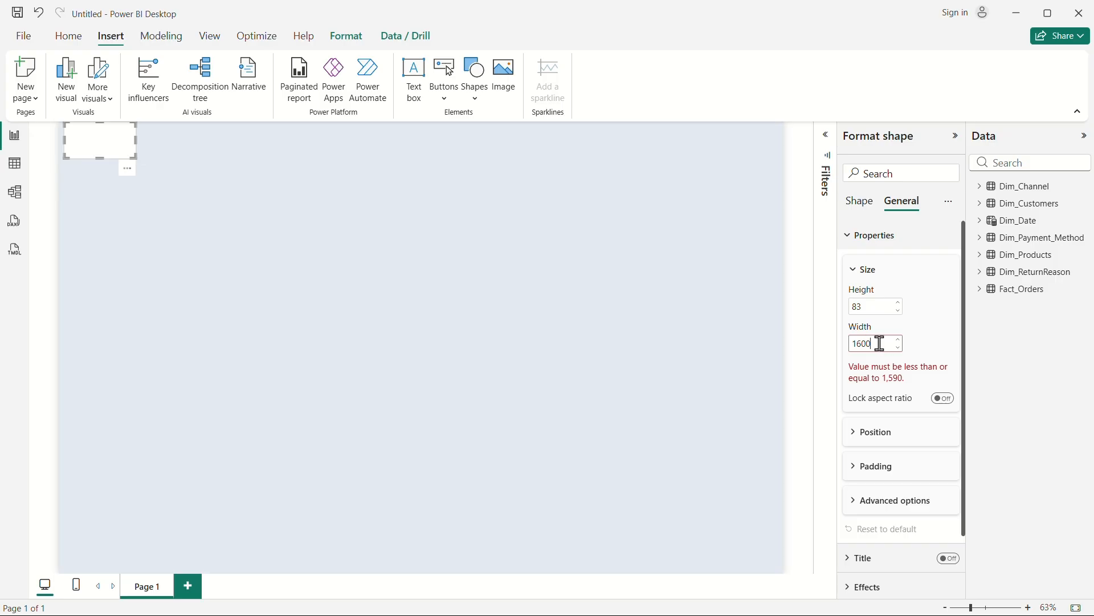
{"action": "key", "text": "BackSpace"}
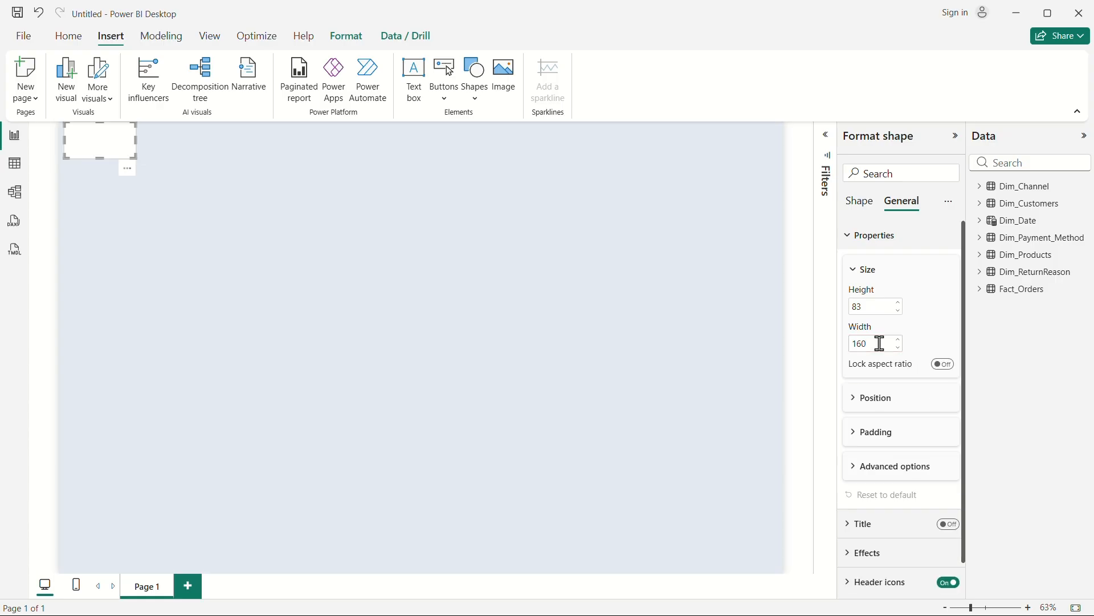
{"action": "key", "text": "BackSpace"}
{"action": "key", "text": "BackSpace"}
{"action": "key", "text": "BackSpace"}
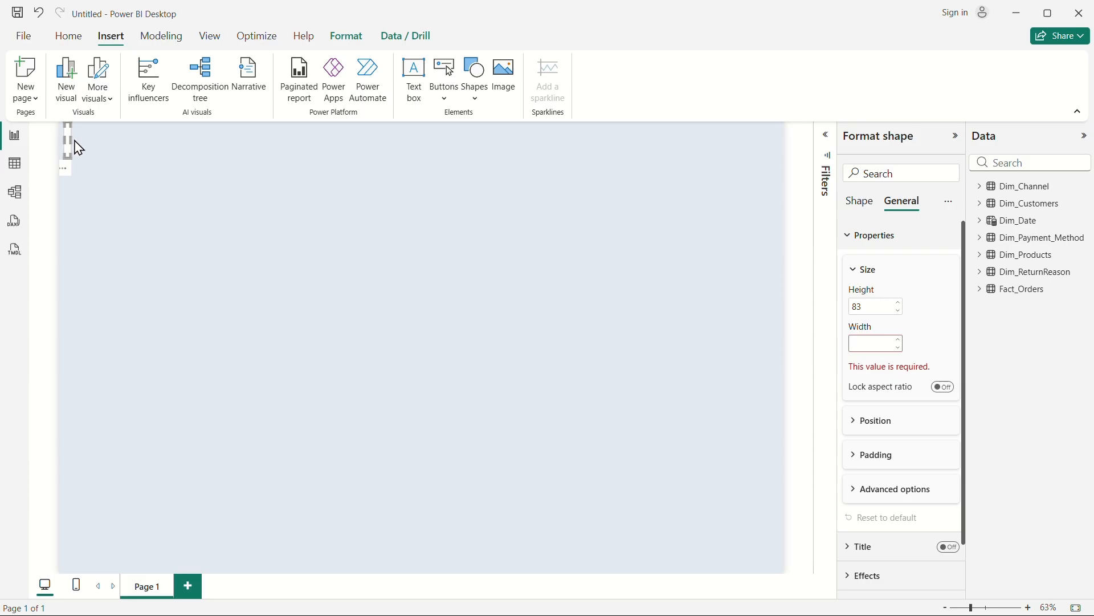
Step: Stretch the white rectangle to both side edges of the page for a width of 1600, check its size and collapse the formatting pane
{"action": "left_click_drag", "start_coordinate": [70, 139], "coordinate": [789, 156]}
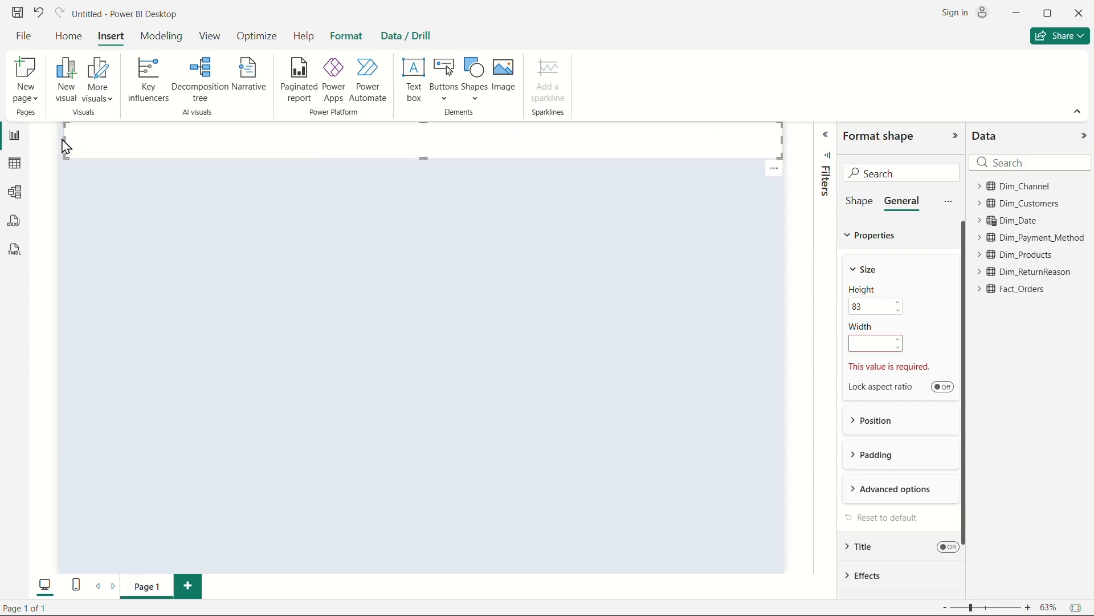
{"action": "left_click_drag", "start_coordinate": [62, 140], "coordinate": [41, 146]}
{"action": "left_click", "coordinate": [720, 396]}
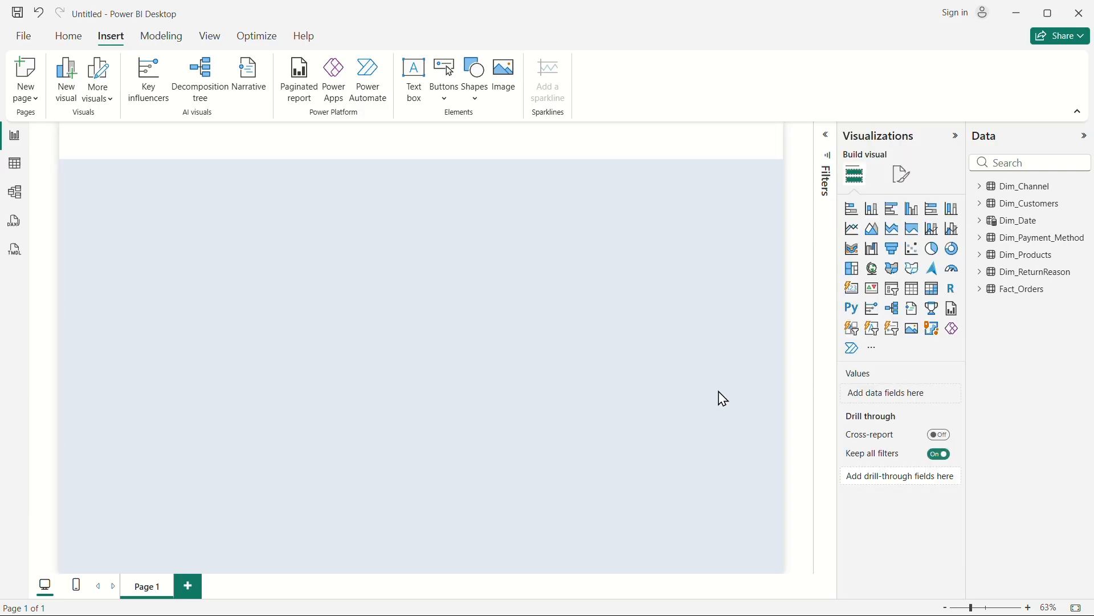
{"action": "left_click", "coordinate": [642, 160]}
{"action": "left_click", "coordinate": [904, 202]}
{"action": "left_click", "coordinate": [862, 239]}
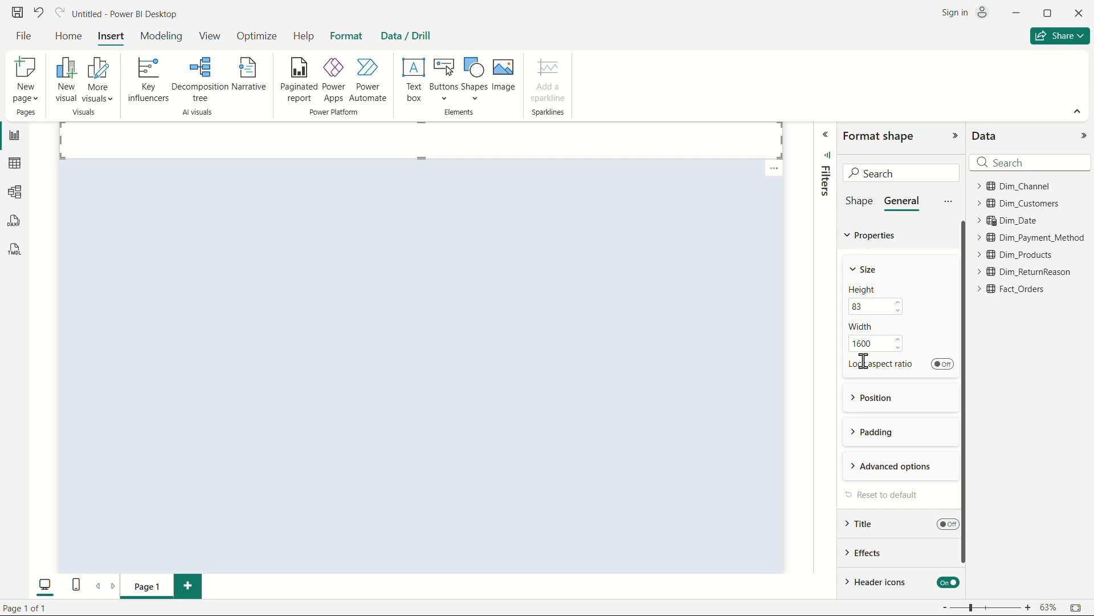
{"action": "left_click", "coordinate": [956, 136]}
{"action": "left_click", "coordinate": [664, 356]}
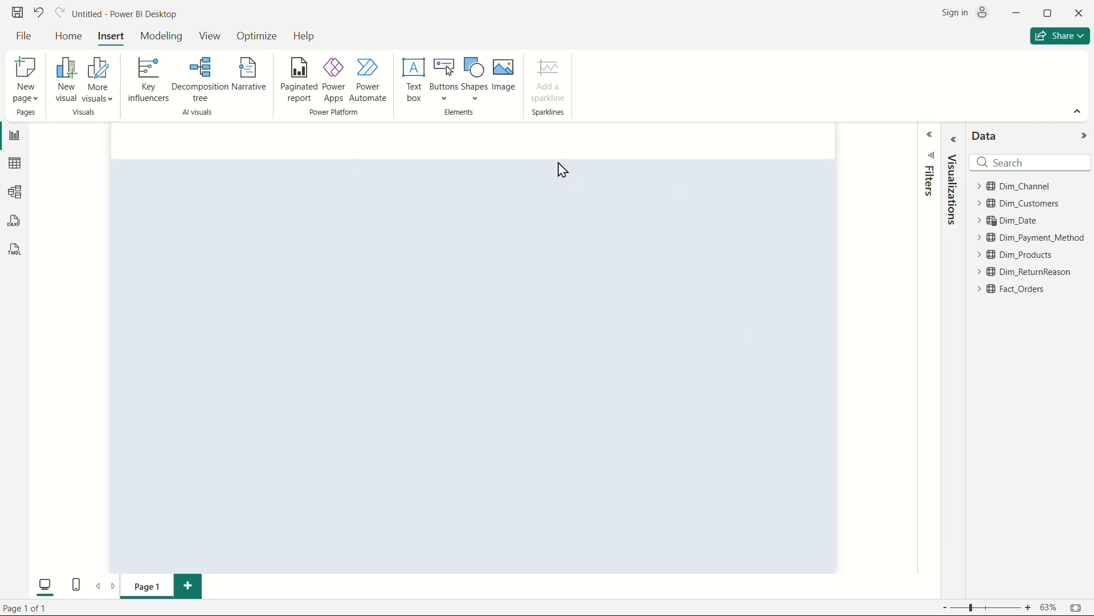
Step: Duplicate the white header rectangle and place the copy a short distance below it
{"action": "left_click", "coordinate": [336, 155]}
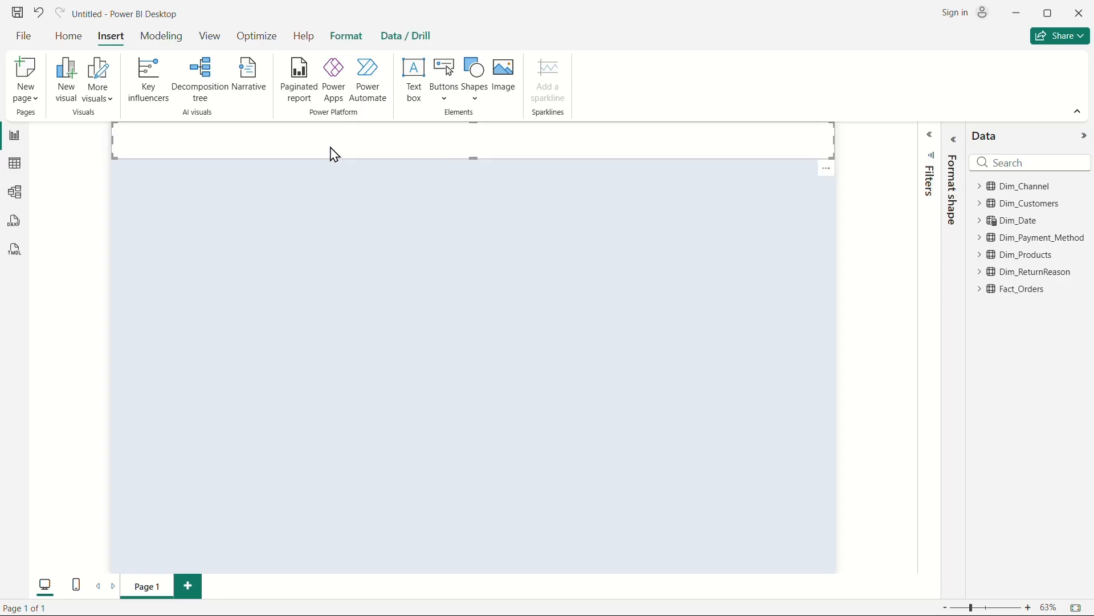
{"action": "key", "text": "Down"}
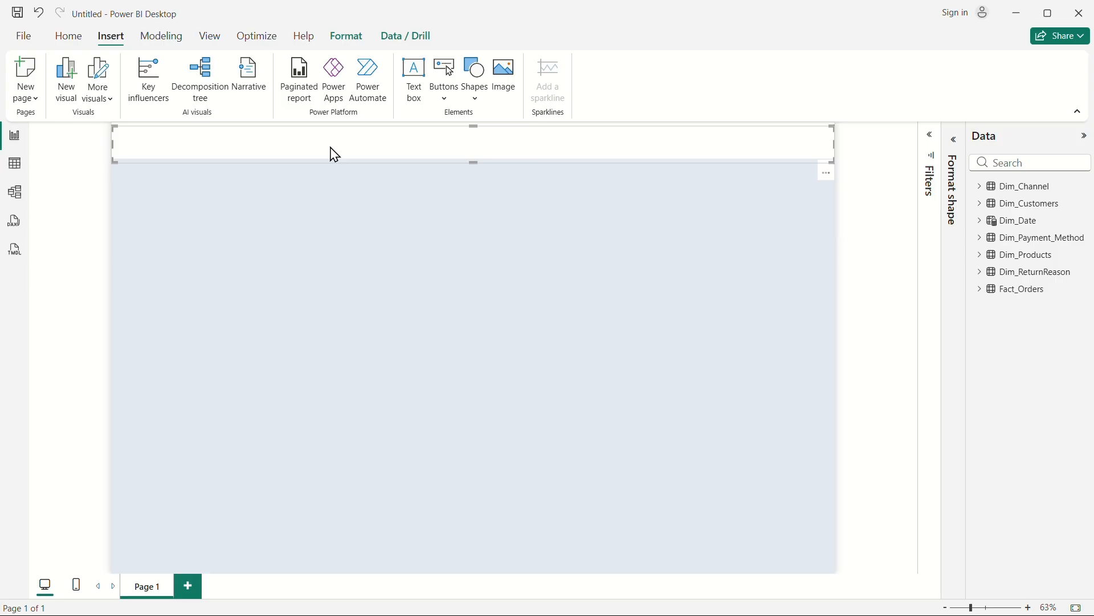
{"action": "left_click_drag", "start_coordinate": [334, 155], "coordinate": [345, 228]}
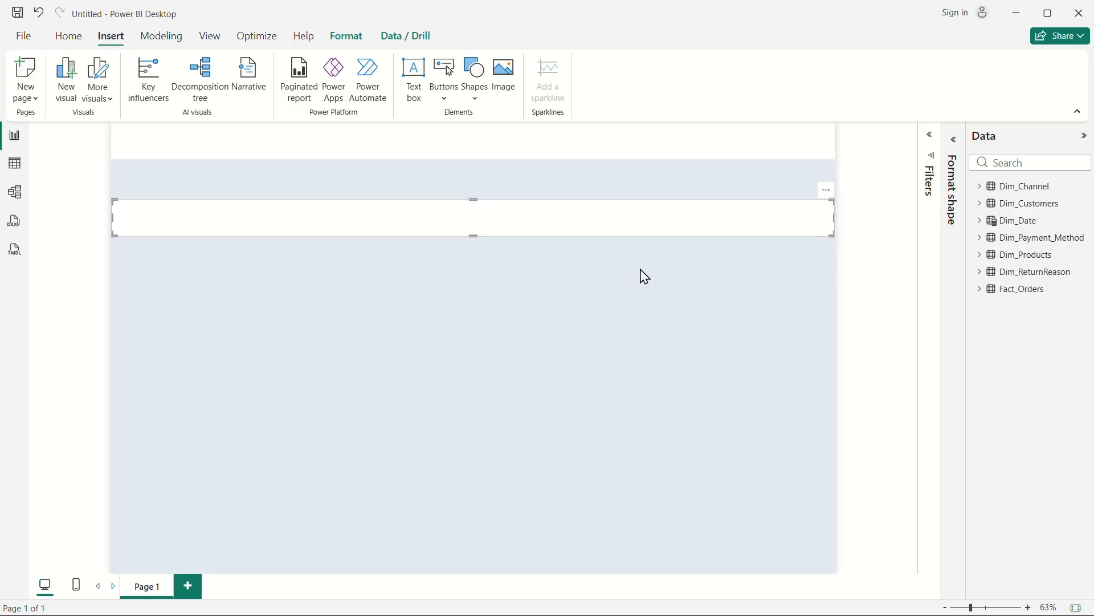
Step: Set the copied rectangle's size to height 236 and width 193
{"action": "left_click", "coordinate": [960, 152]}
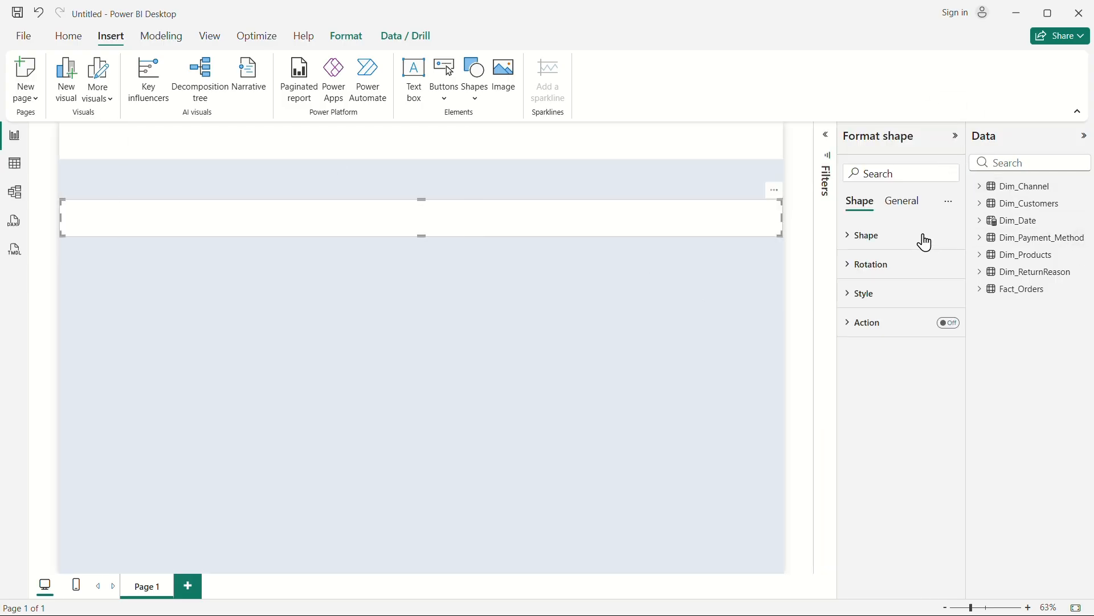
{"action": "left_click", "coordinate": [904, 206]}
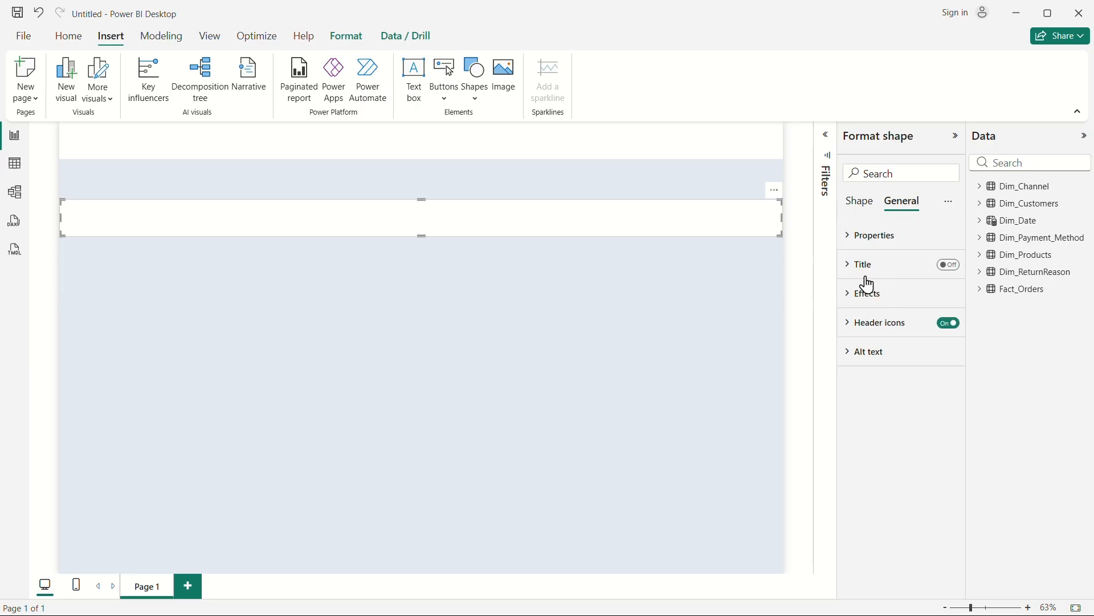
{"action": "left_click", "coordinate": [849, 240]}
{"action": "left_click", "coordinate": [867, 313]}
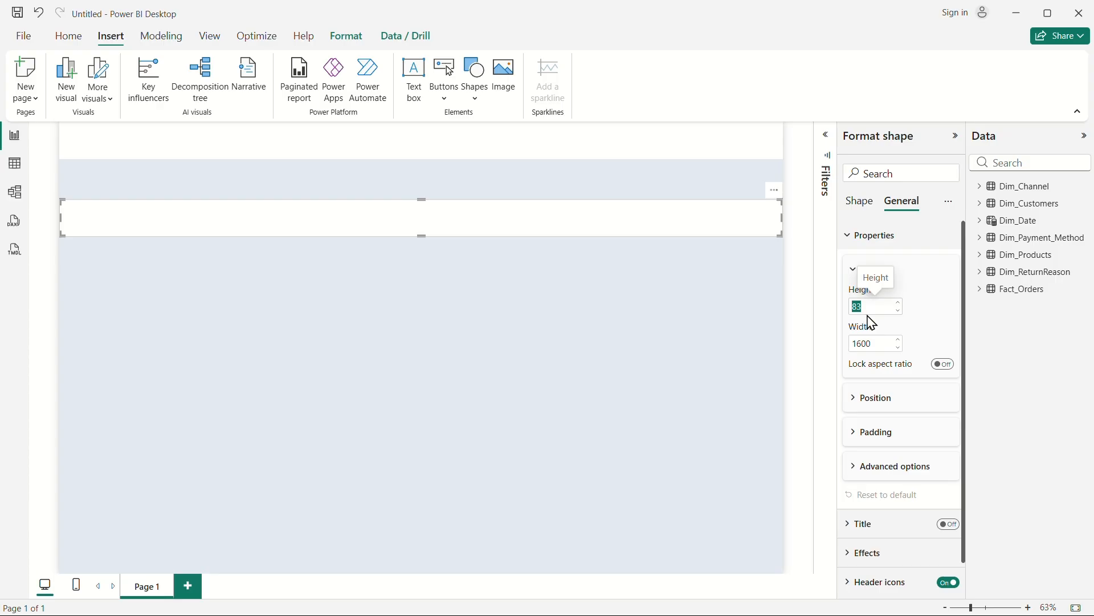
{"action": "type", "text": "236"}
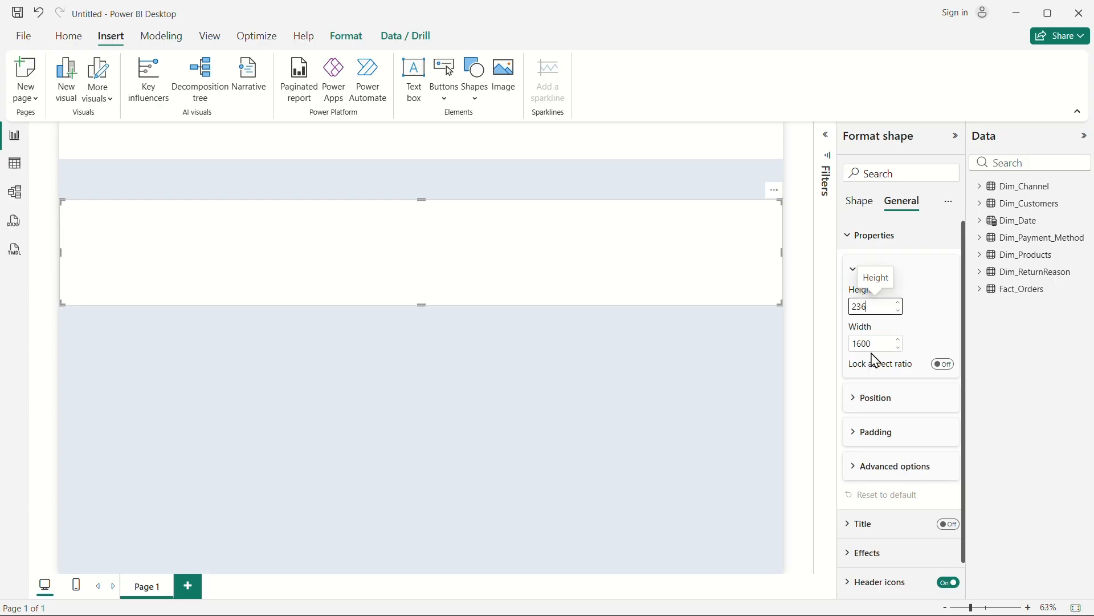
{"action": "left_click", "coordinate": [872, 346]}
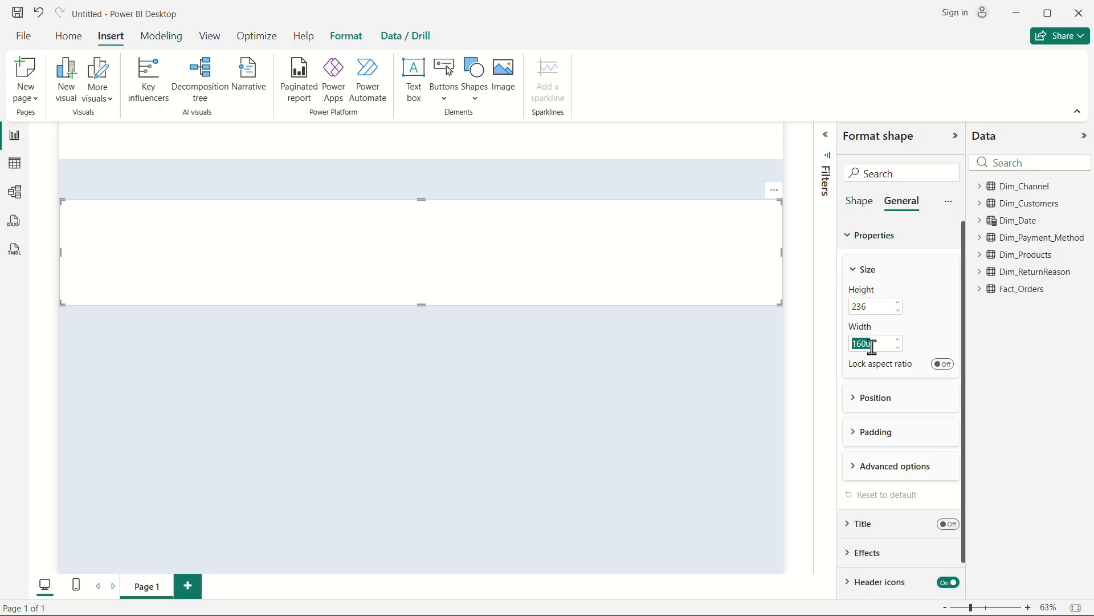
{"action": "type", "text": "193"}
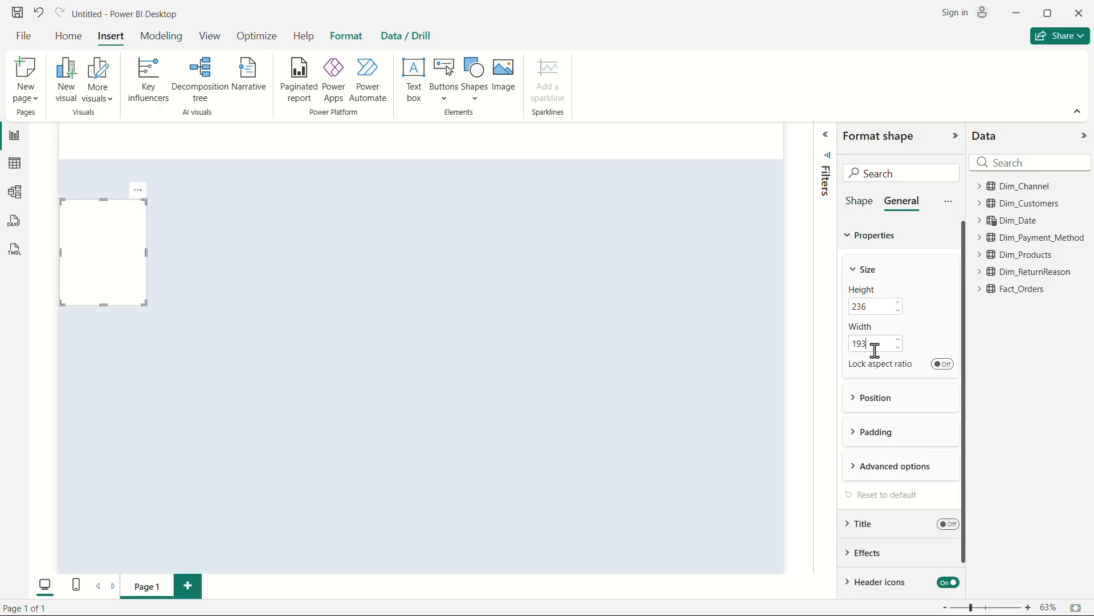
Step: Position the white card at horizontal 28 and vertical 122, deselect it and collapse the side pane
{"action": "left_click", "coordinate": [861, 399]}
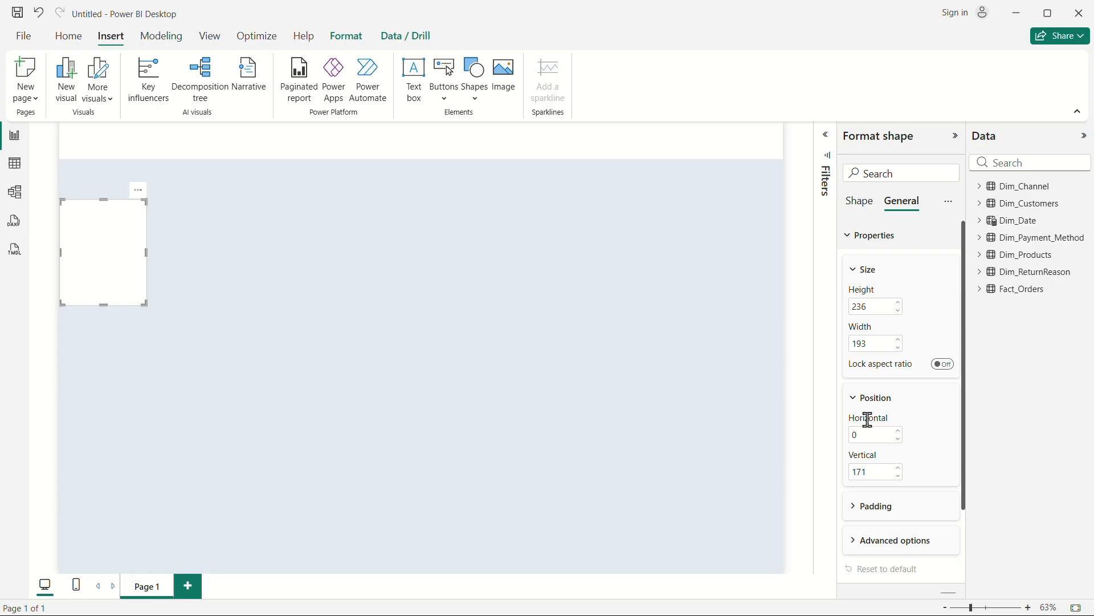
{"action": "double_click", "coordinate": [866, 434]}
{"action": "type", "text": "28"}
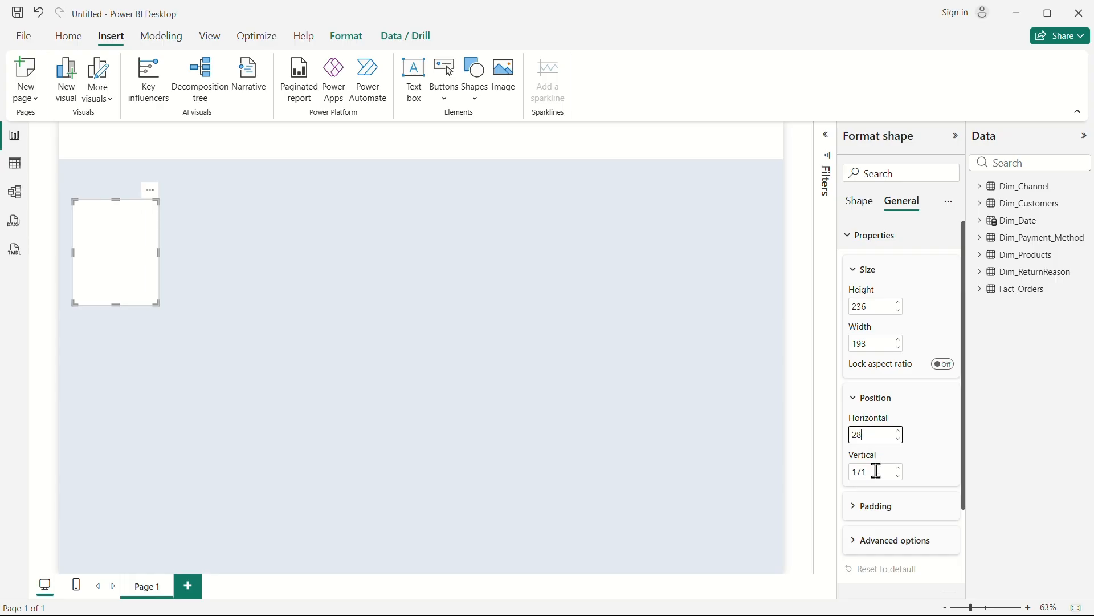
{"action": "double_click", "coordinate": [874, 471]}
{"action": "type", "text": "122"}
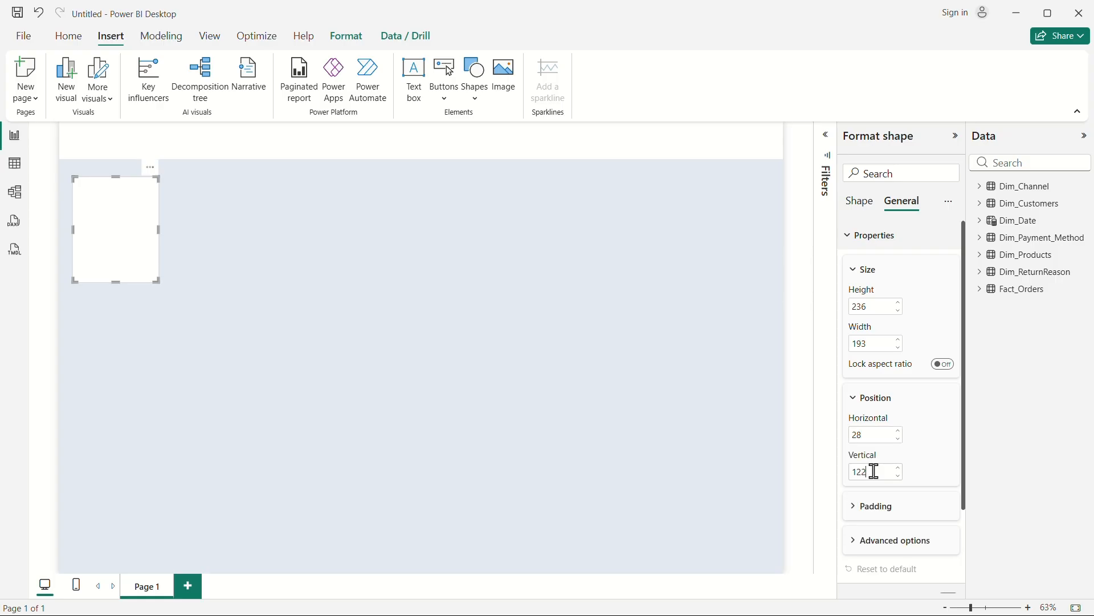
{"action": "left_click", "coordinate": [594, 410]}
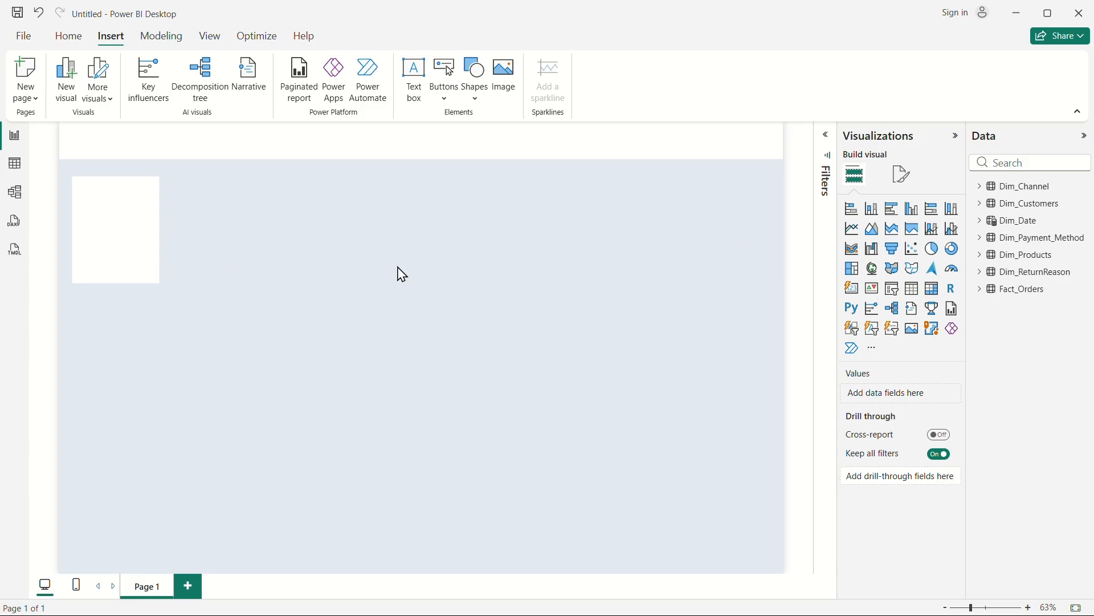
{"action": "left_click", "coordinate": [955, 136]}
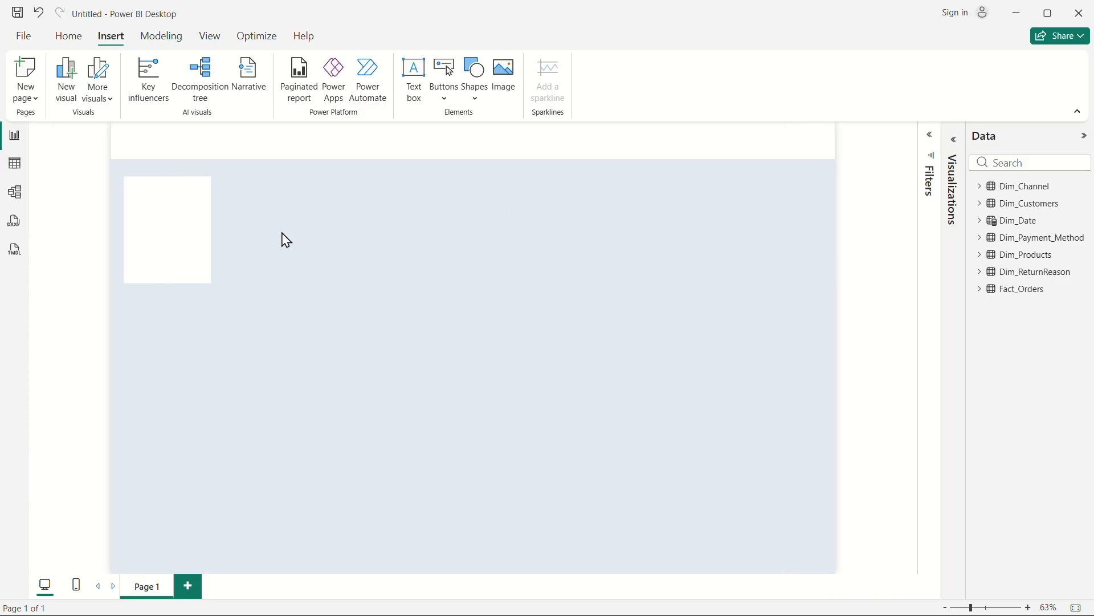
Step: Duplicate the white card three times and line the copies up in an evenly spaced row beside it
{"action": "left_click", "coordinate": [169, 241]}
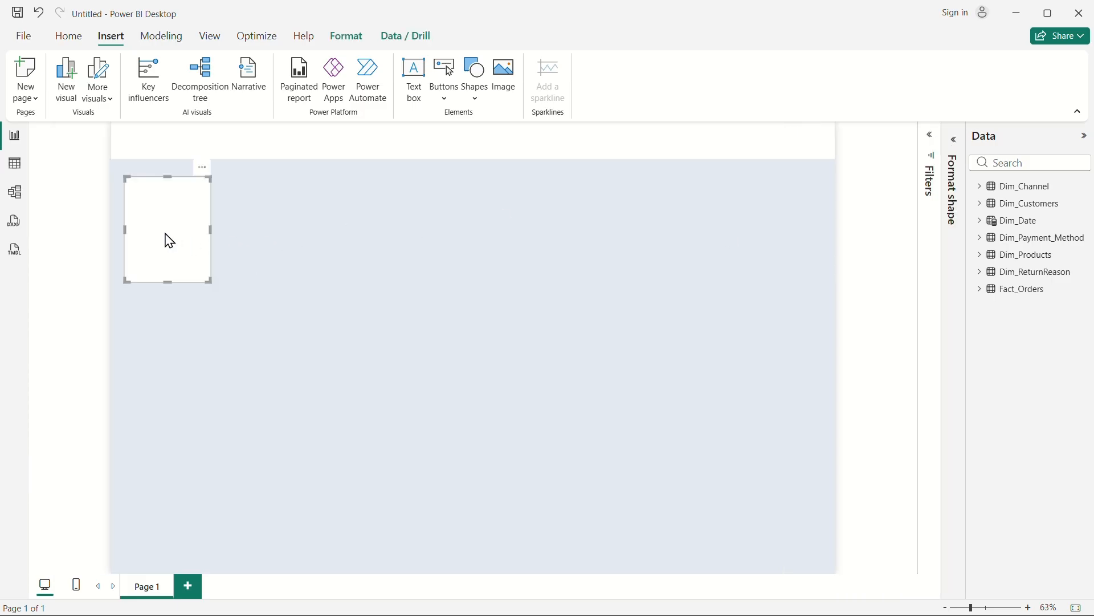
{"action": "key", "text": "ctrl+v"}
{"action": "left_click_drag", "start_coordinate": [165, 233], "coordinate": [261, 231]}
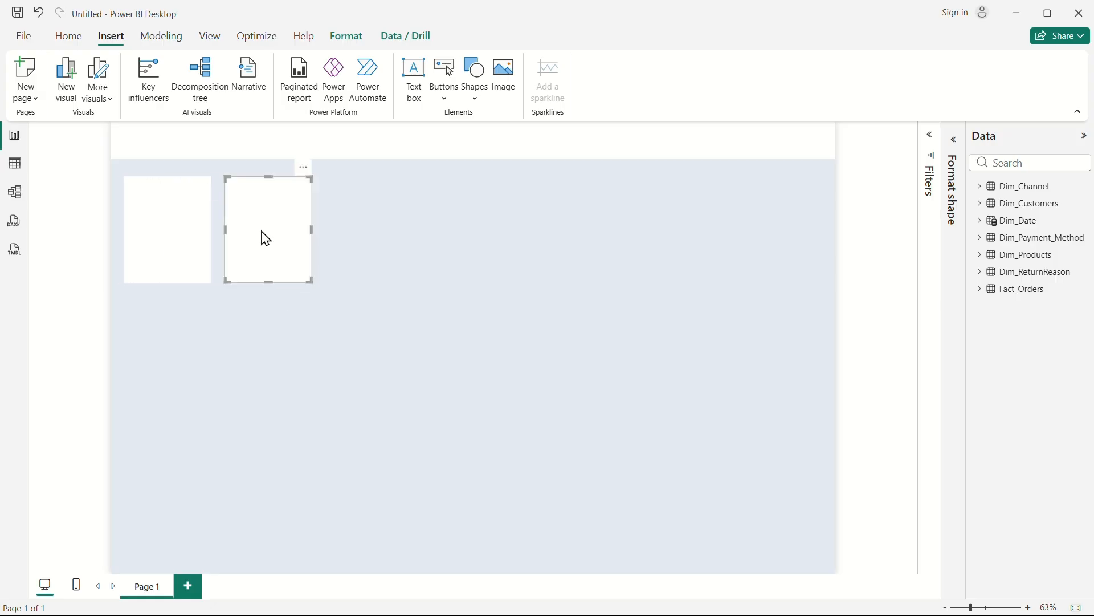
{"action": "key", "text": "ctrl+v"}
{"action": "left_click_drag", "start_coordinate": [266, 238], "coordinate": [456, 231]}
{"action": "key", "text": "ctrl+v"}
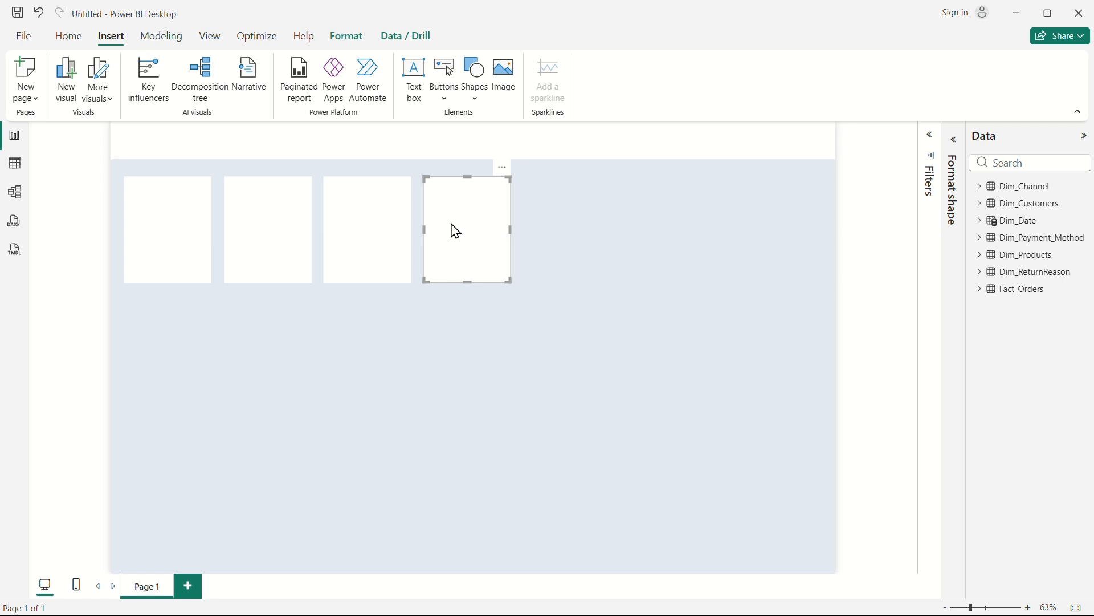
{"action": "left_click", "coordinate": [384, 384]}
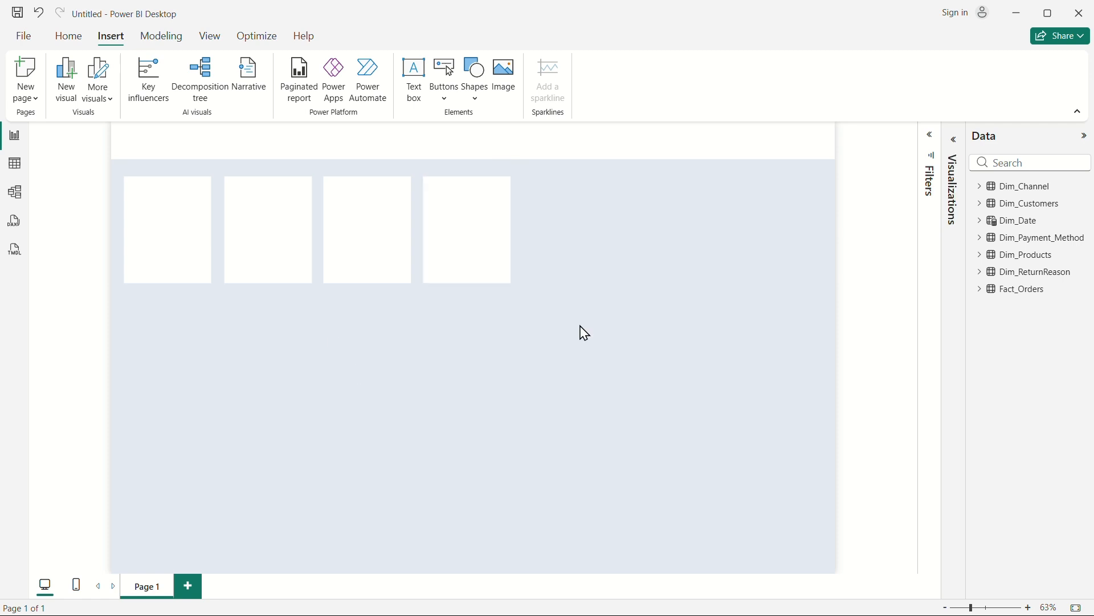
Step: Duplicate the fourth white card, place the copy at the end of the row and set its height to 376
{"action": "left_click", "coordinate": [483, 229]}
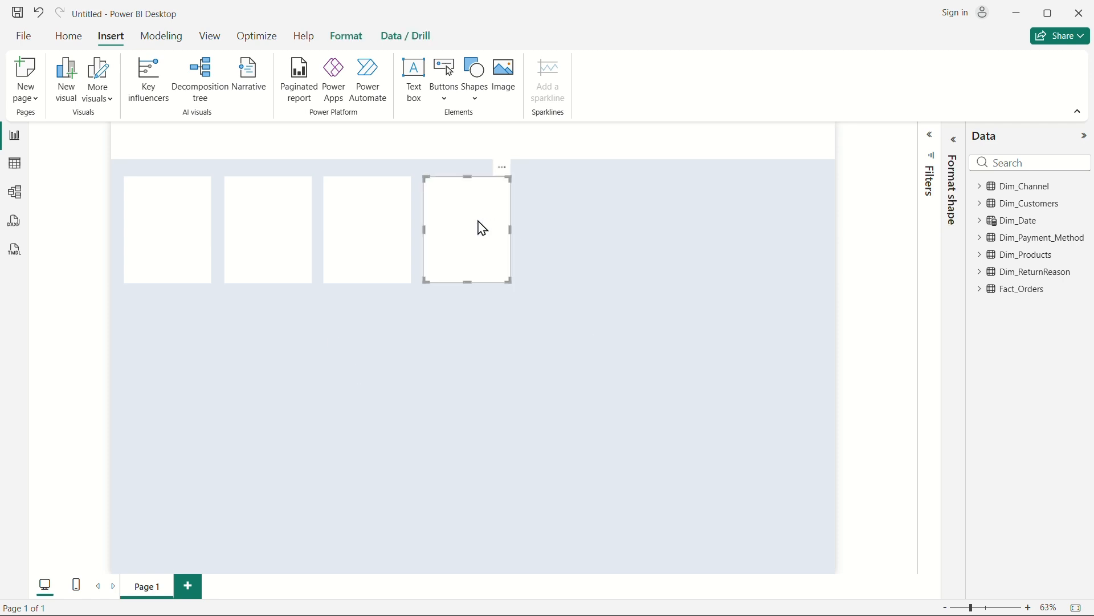
{"action": "left_click_drag", "start_coordinate": [483, 228], "coordinate": [579, 222]}
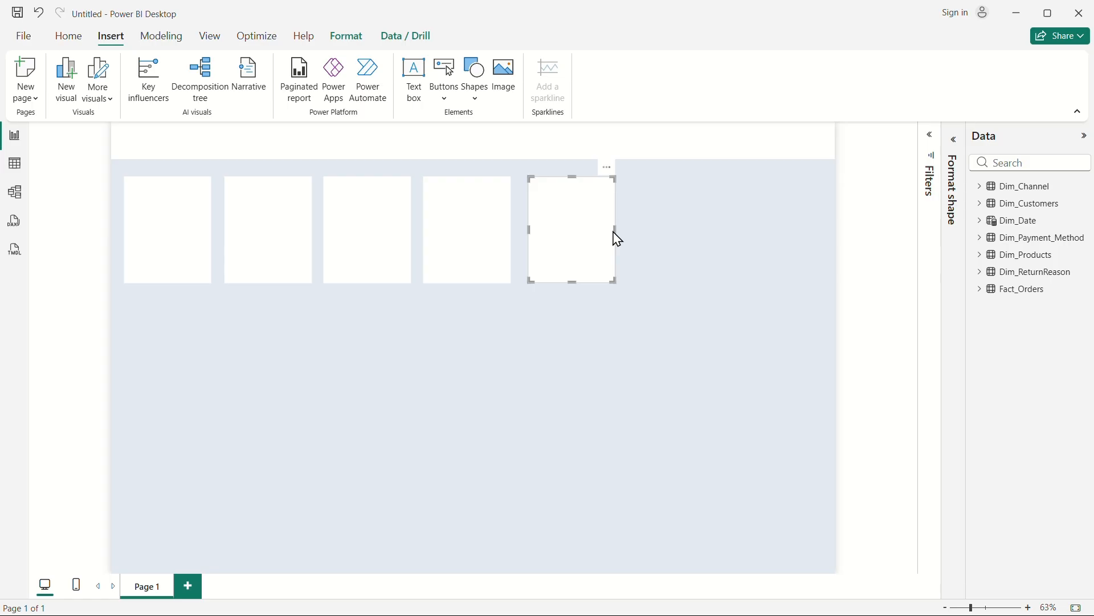
{"action": "left_click", "coordinate": [956, 140]}
{"action": "left_click", "coordinate": [907, 203]}
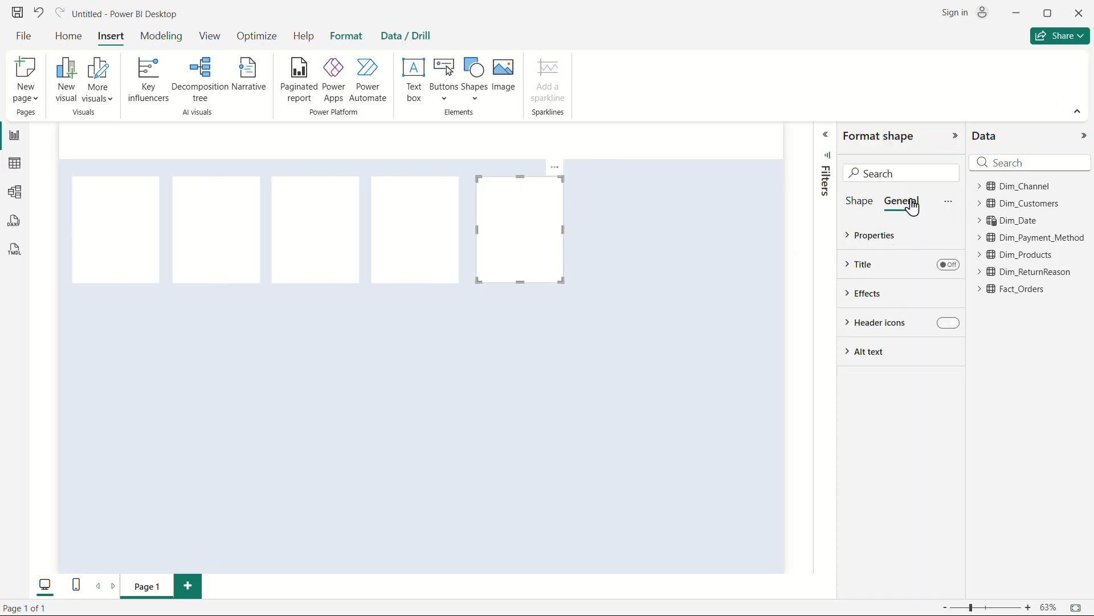
{"action": "left_click", "coordinate": [876, 238]}
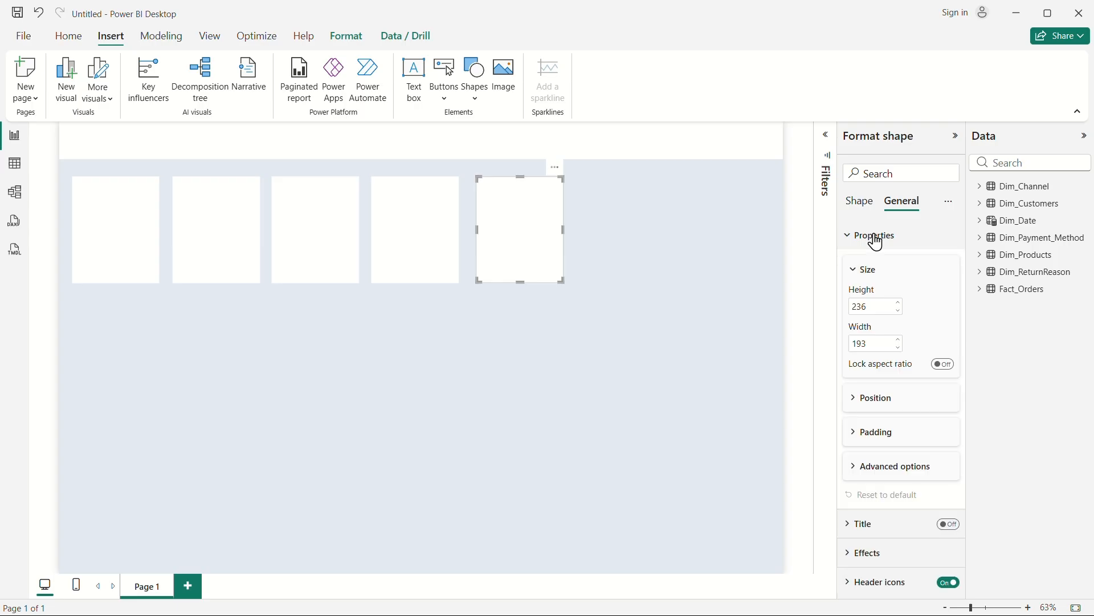
{"action": "double_click", "coordinate": [860, 306]}
{"action": "type", "text": "376"}
Step: Try to set the tall card's width to 688
{"action": "double_click", "coordinate": [868, 345]}
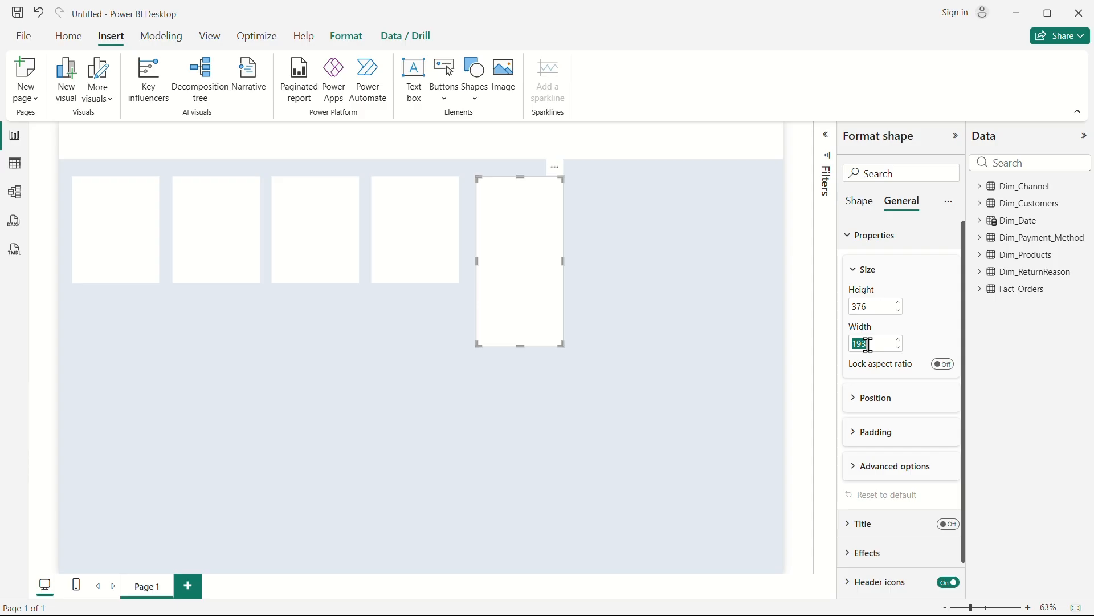
{"action": "type", "text": "688"}
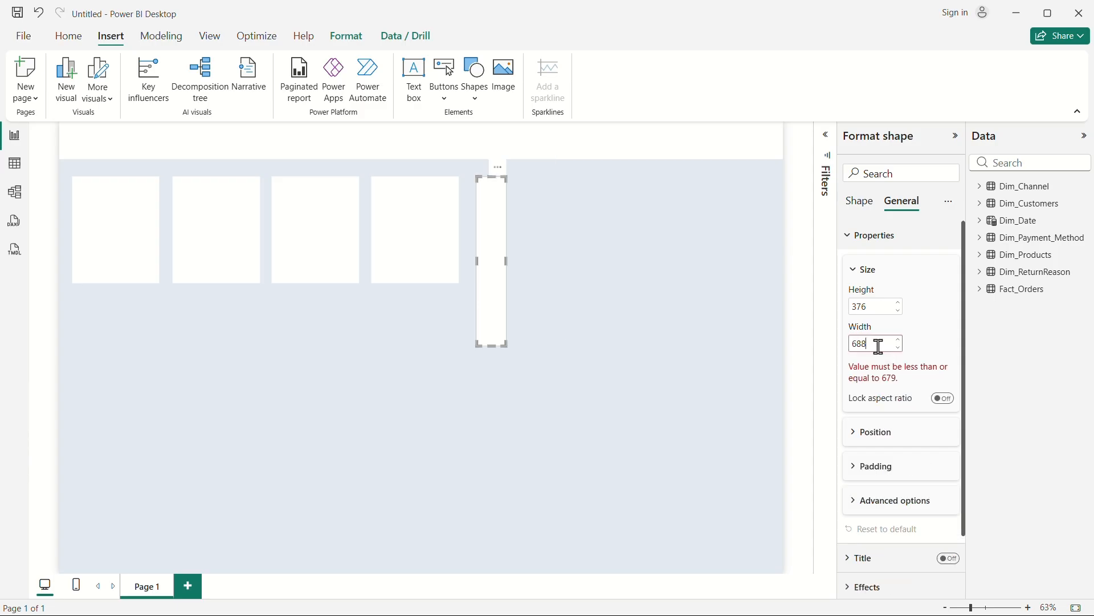
{"action": "key", "text": "BackSpace"}
{"action": "key", "text": "BackSpace"}
{"action": "left_click", "coordinate": [643, 293]}
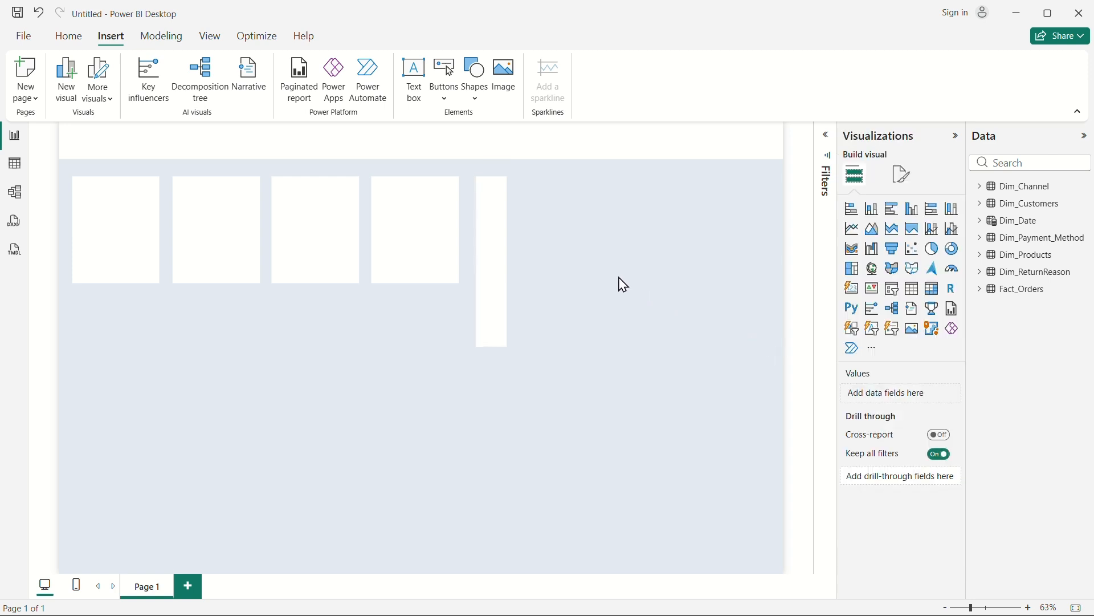
Step: Widen the narrow card so it fills the space between the fourth small card and the page's side margin, matching the row's spacing
{"action": "left_click", "coordinate": [496, 250]}
{"action": "left_click_drag", "start_coordinate": [507, 260], "coordinate": [770, 253]}
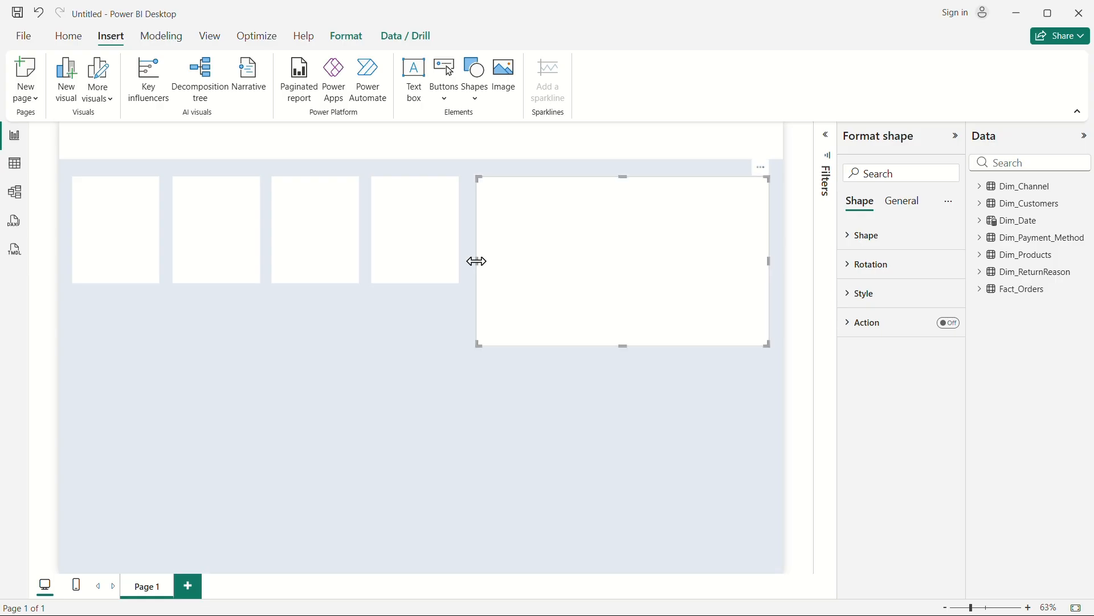
{"action": "left_click_drag", "start_coordinate": [477, 261], "coordinate": [473, 261]}
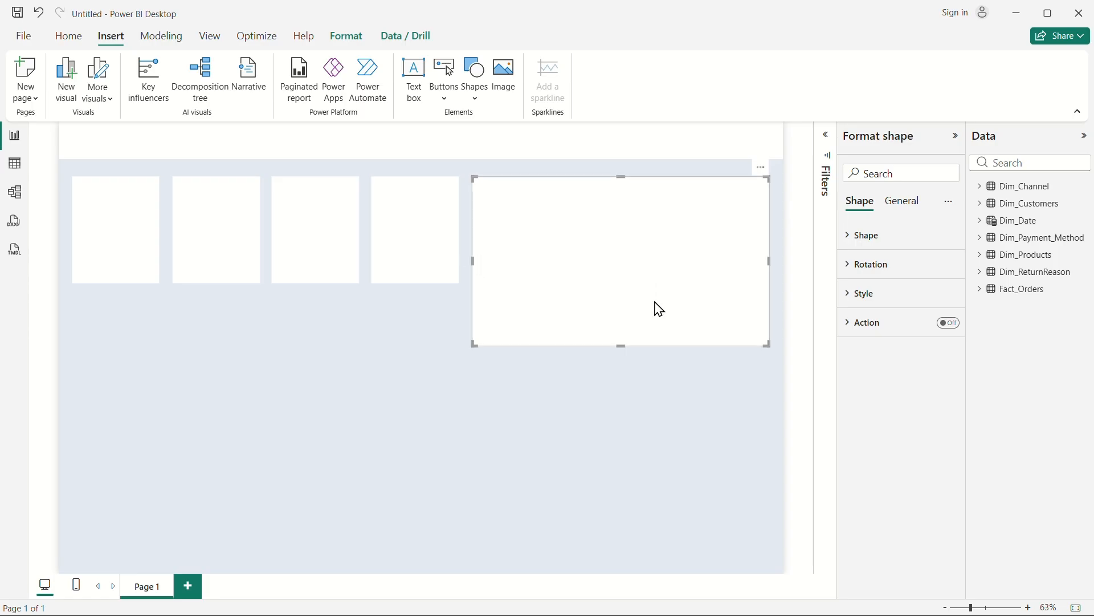
Step: Duplicate the wide card, place the copy directly below it and extend the copy's lower edge slightly
{"action": "left_click", "coordinate": [625, 484]}
{"action": "left_click", "coordinate": [654, 257]}
{"action": "key", "text": "ctrl+v"}
{"action": "left_click_drag", "start_coordinate": [650, 251], "coordinate": [648, 443]}
{"action": "left_click_drag", "start_coordinate": [620, 534], "coordinate": [620, 547]}
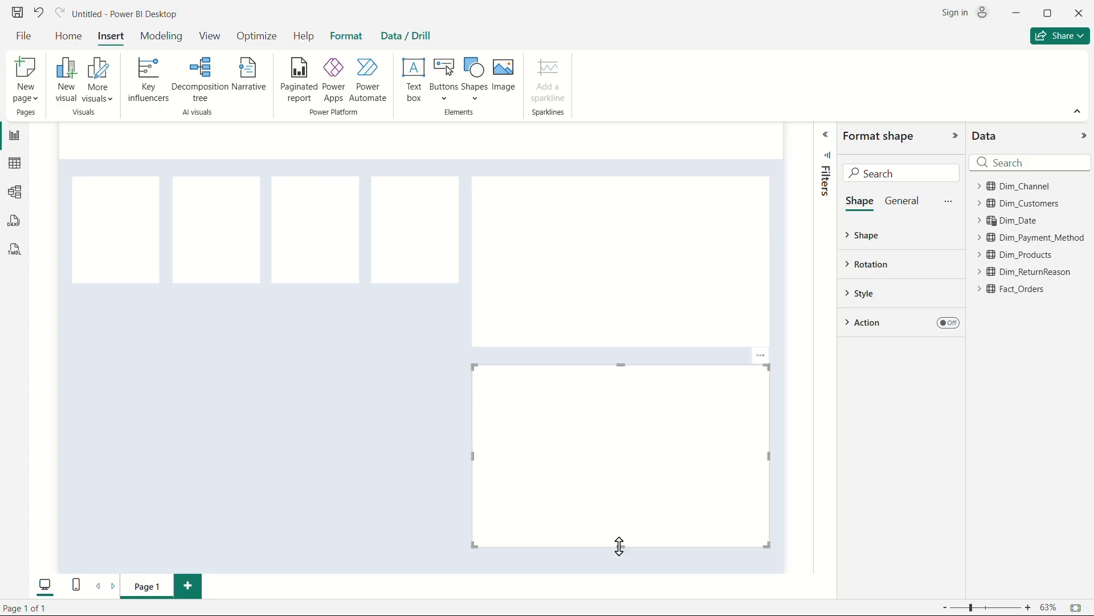
Step: Move the lower wide card down to the page's lower margin and extend its upper edge to leave a narrow gap under the card above
{"action": "left_click_drag", "start_coordinate": [630, 488], "coordinate": [634, 500]}
{"action": "left_click", "coordinate": [600, 280]}
{"action": "left_click", "coordinate": [638, 439]}
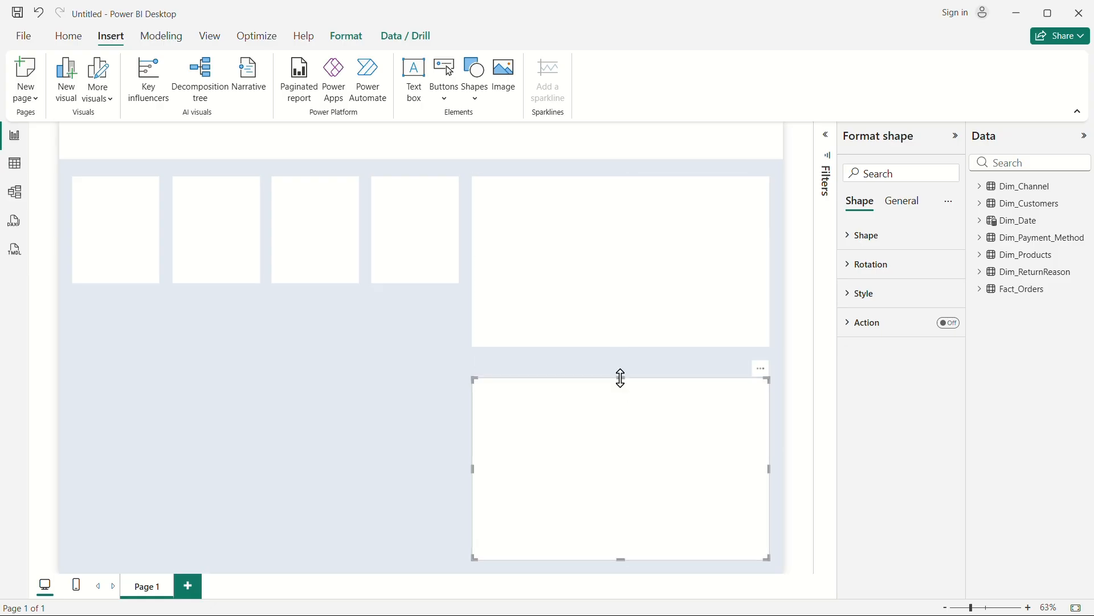
{"action": "left_click_drag", "start_coordinate": [621, 378], "coordinate": [629, 361]}
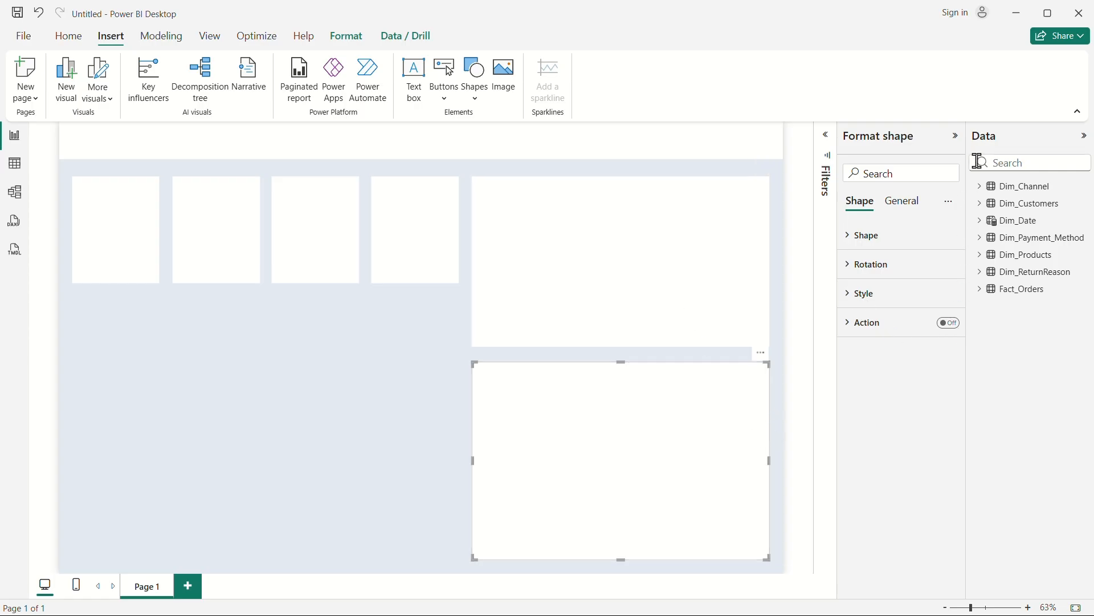
{"action": "left_click", "coordinate": [959, 137]}
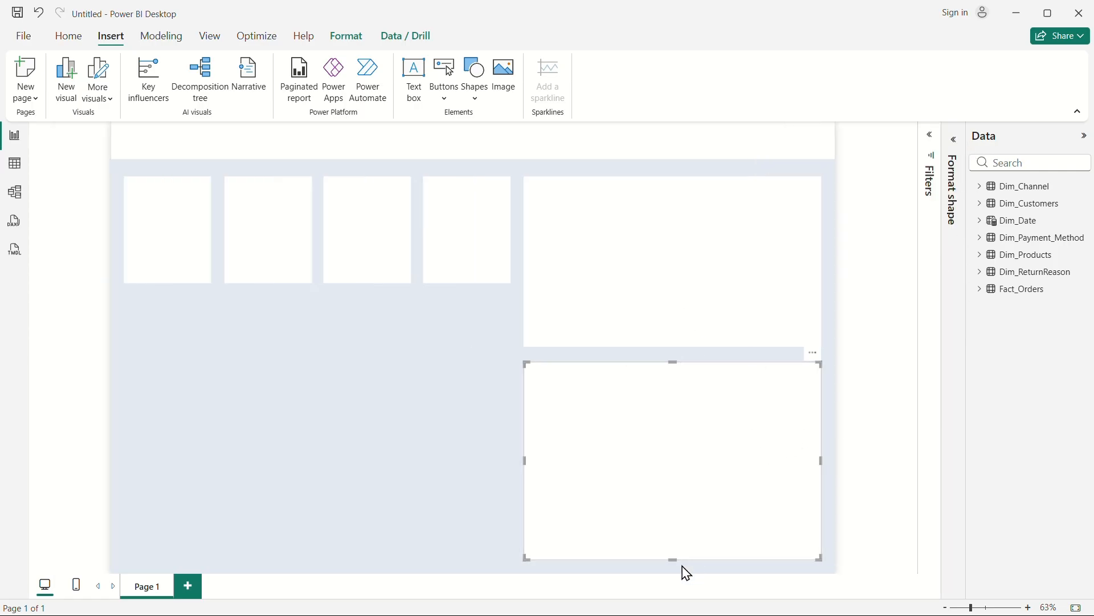
{"action": "left_click_drag", "start_coordinate": [675, 561], "coordinate": [682, 567]}
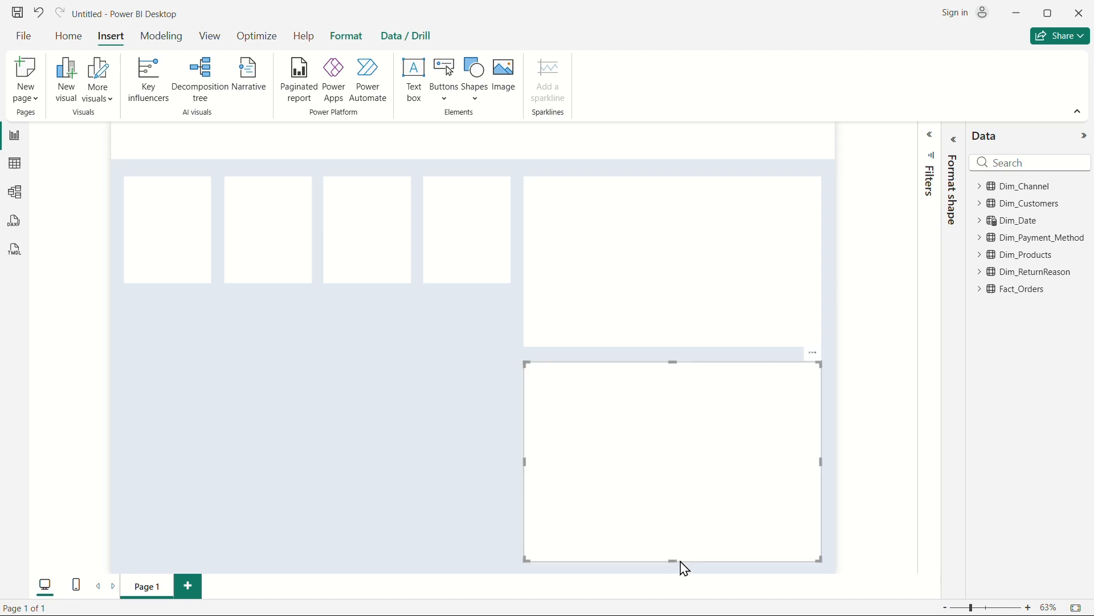
{"action": "left_click_drag", "start_coordinate": [675, 363], "coordinate": [677, 358]}
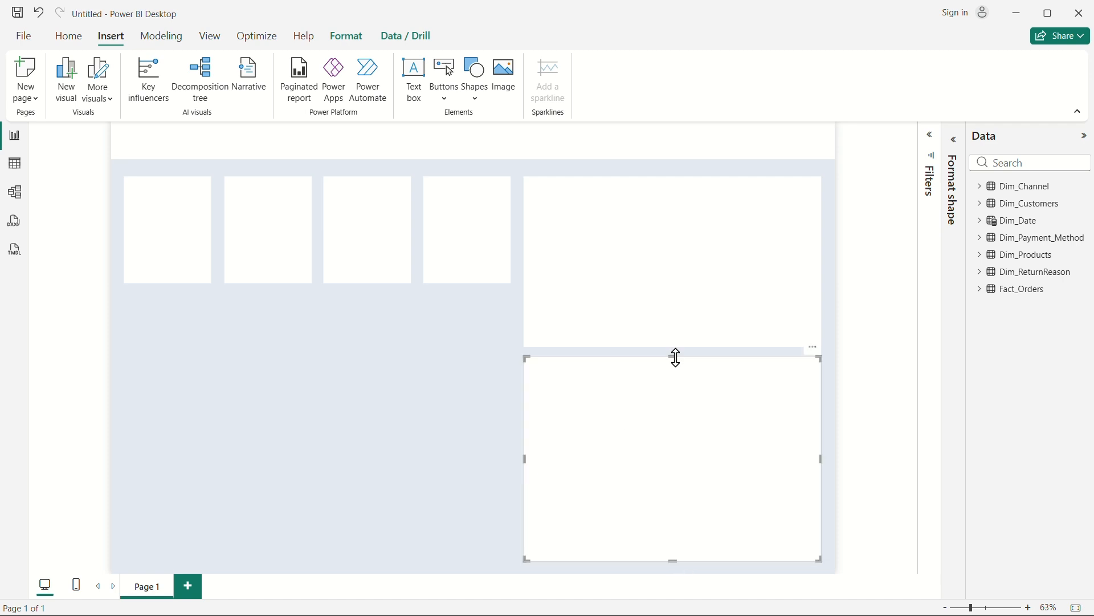
Step: Duplicate the upper wide card below the first two small cards, resizing the copy to span their width and reach the page's lower margin
{"action": "left_click", "coordinate": [649, 292]}
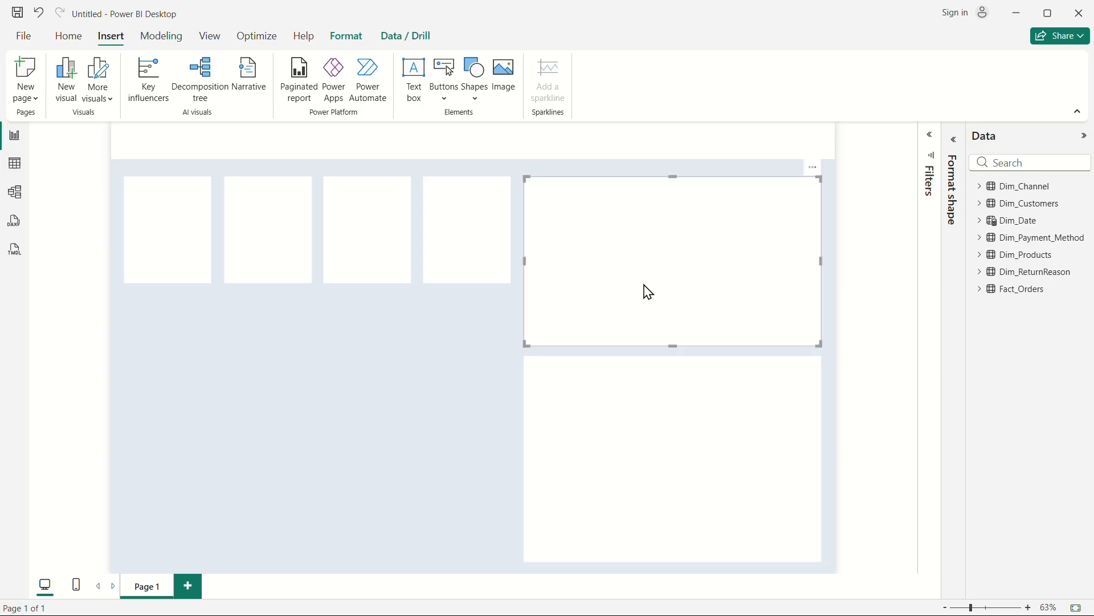
{"action": "left_click_drag", "start_coordinate": [649, 292], "coordinate": [245, 412]}
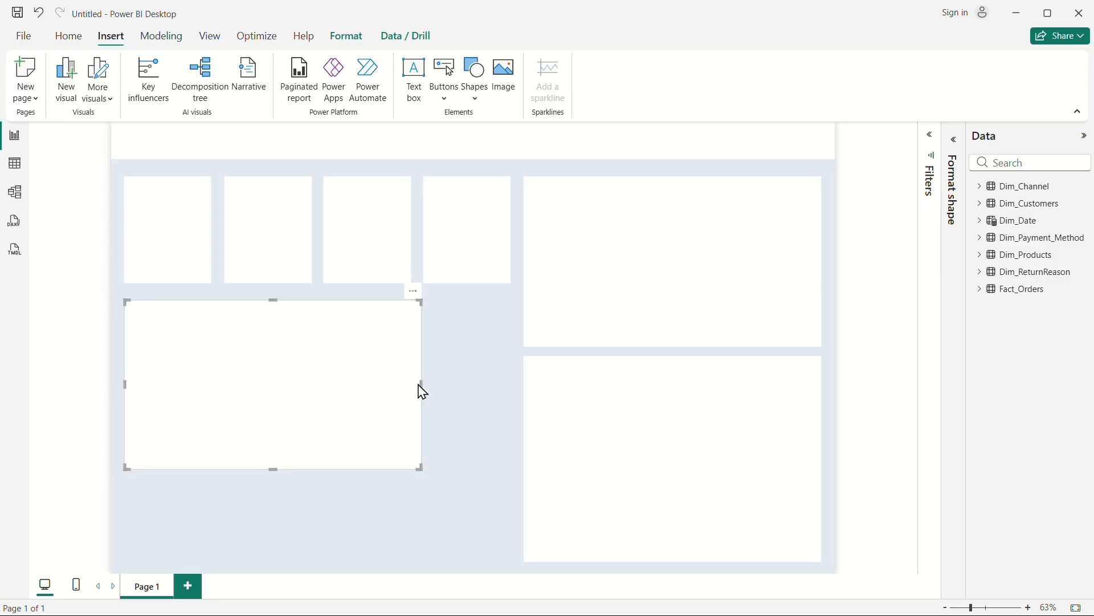
{"action": "left_click_drag", "start_coordinate": [421, 384], "coordinate": [311, 384]}
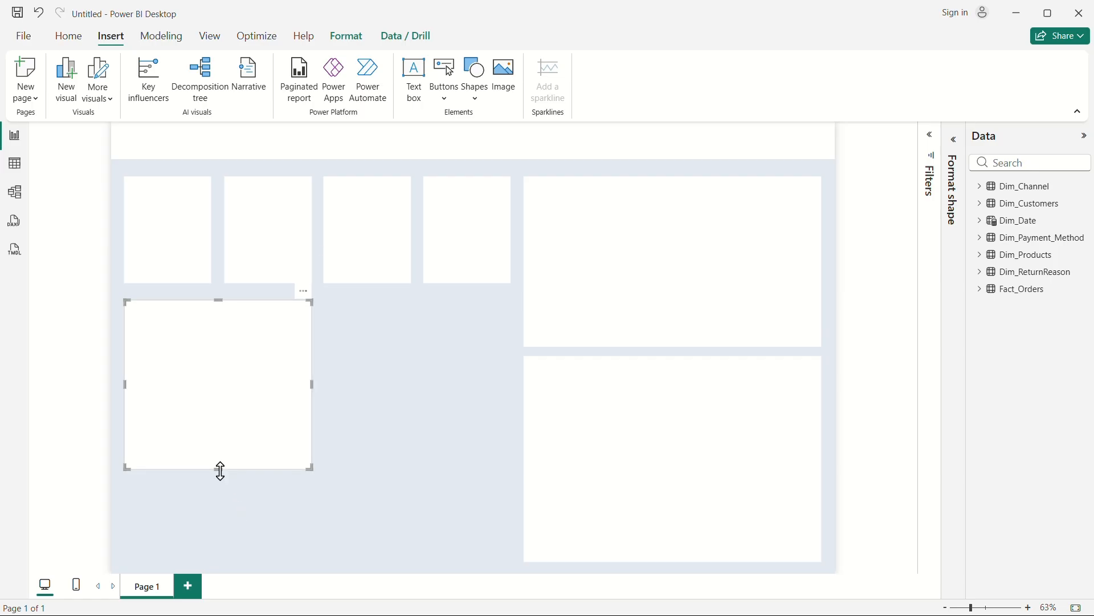
{"action": "left_click_drag", "start_coordinate": [221, 471], "coordinate": [222, 561]}
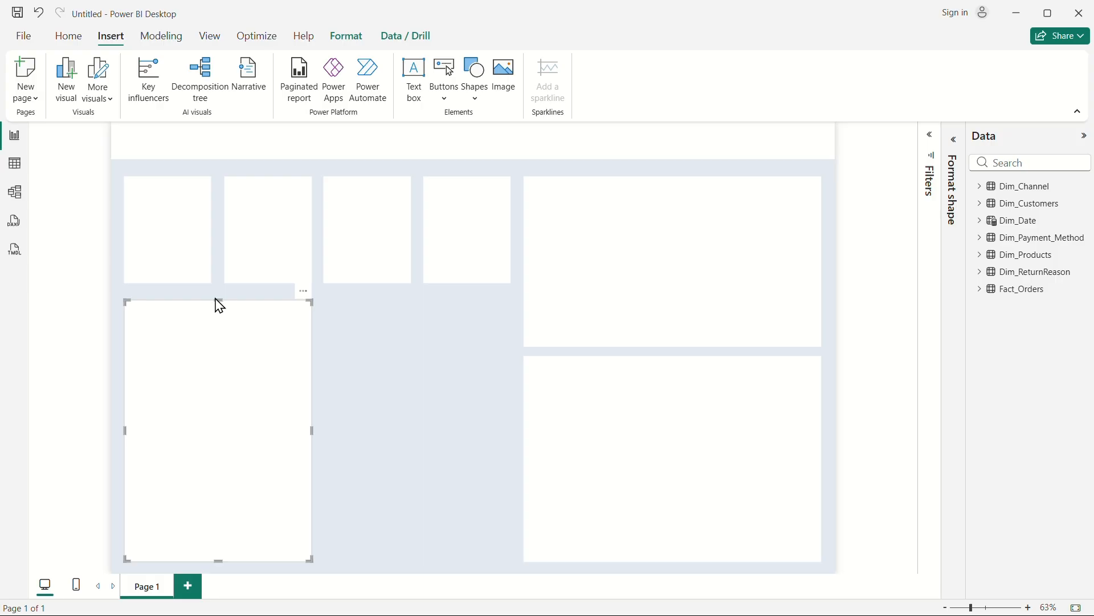
{"action": "left_click_drag", "start_coordinate": [219, 300], "coordinate": [220, 295]}
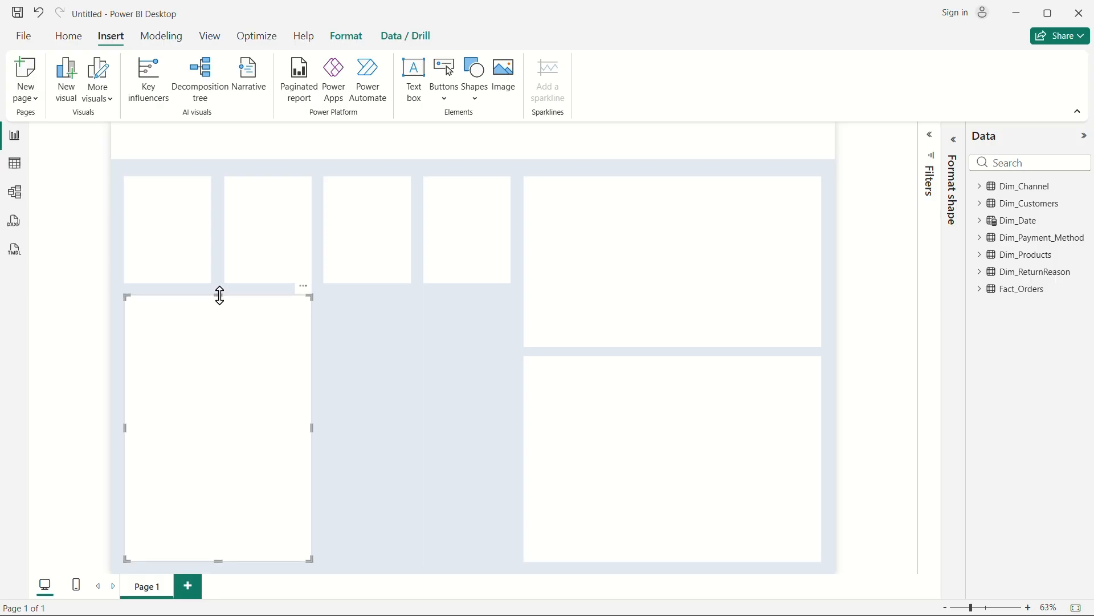
Step: Duplicate the tall card, align the copy beneath the third and fourth small cards and deselect it
{"action": "left_click_drag", "start_coordinate": [242, 395], "coordinate": [441, 399]}
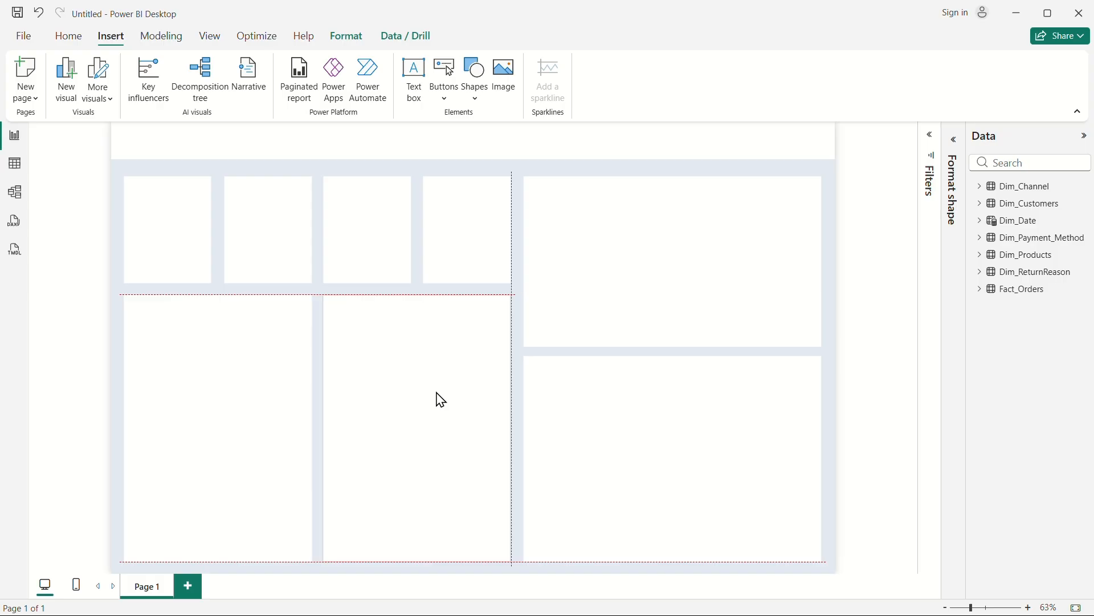
{"action": "left_click_drag", "start_coordinate": [440, 399], "coordinate": [441, 399]}
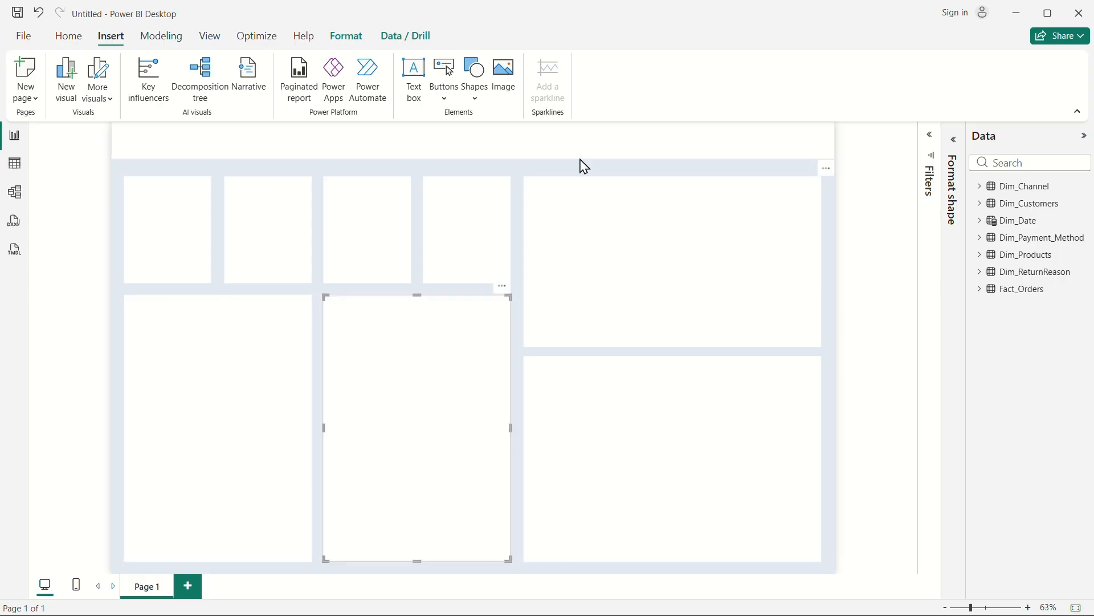
{"action": "left_click", "coordinate": [896, 262]}
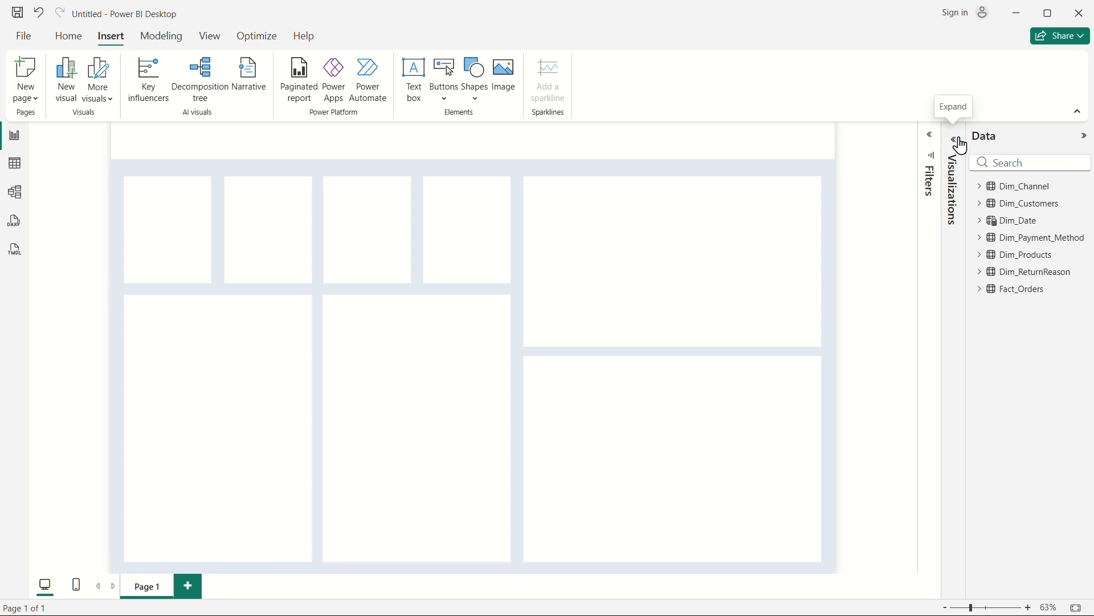
Step: Add a text box to the report page reading "Retrun & Refund Analysis" with a font size of 24
{"action": "left_click", "coordinate": [1084, 136]}
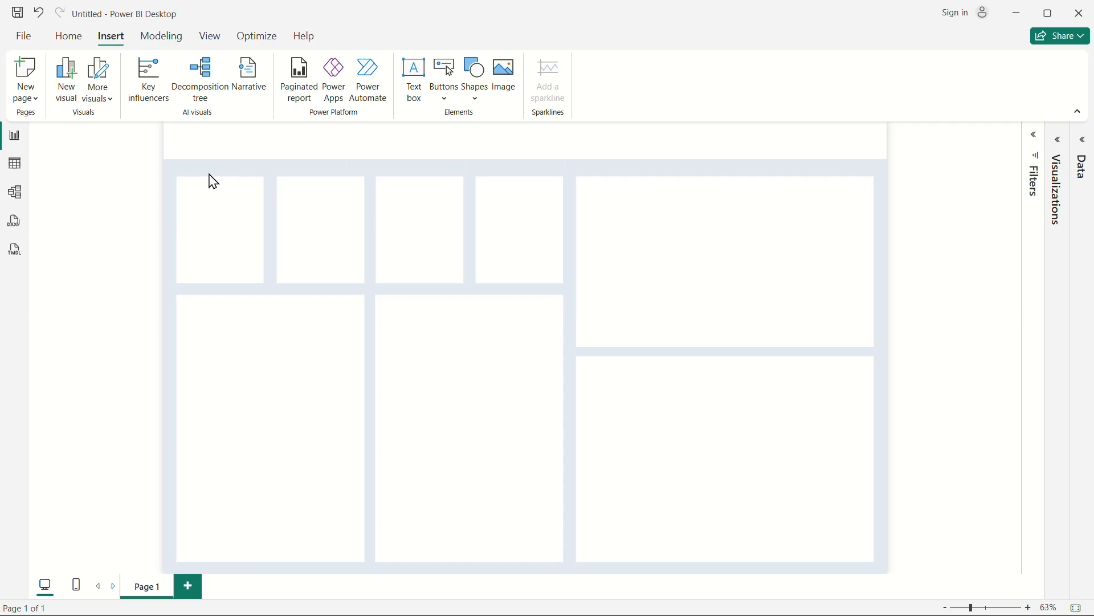
{"action": "left_click", "coordinate": [68, 38]}
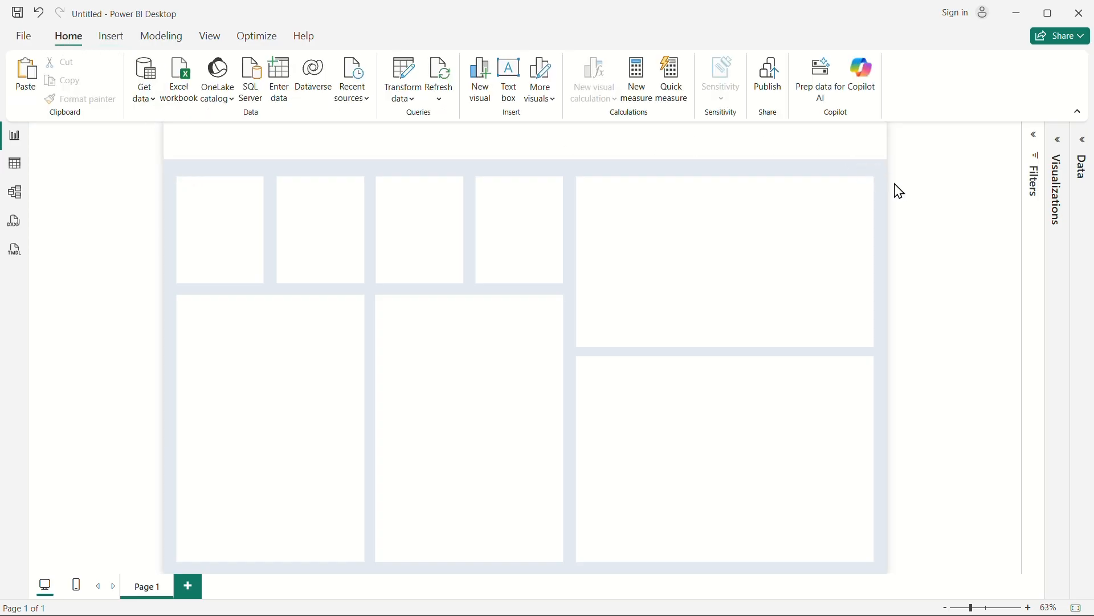
{"action": "left_click", "coordinate": [510, 76]}
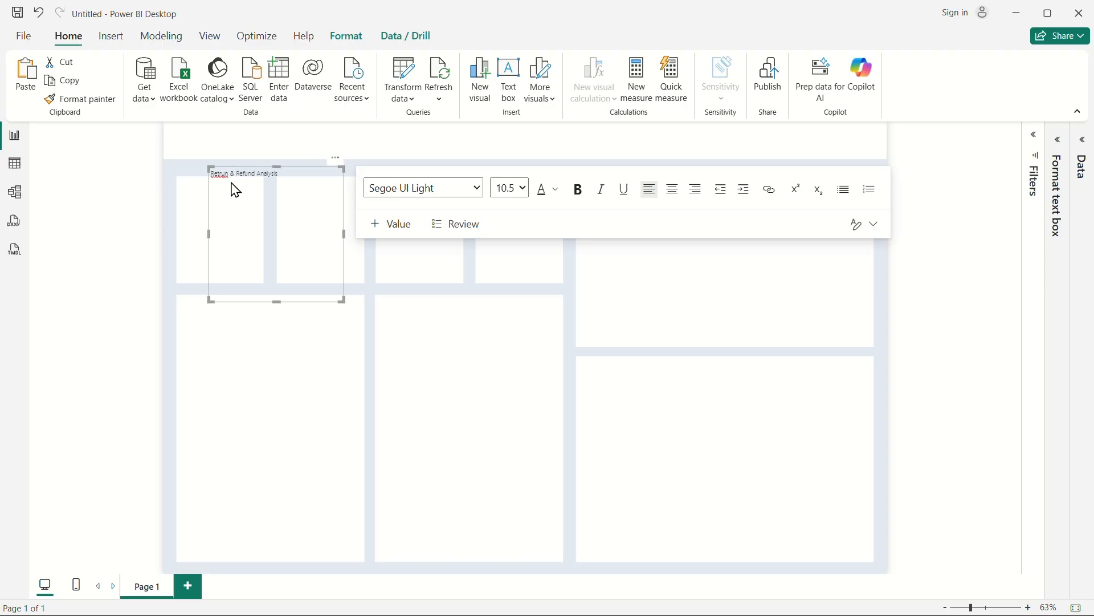
{"action": "left_click", "coordinate": [221, 176]}
{"action": "key", "text": "ctrl+a"}
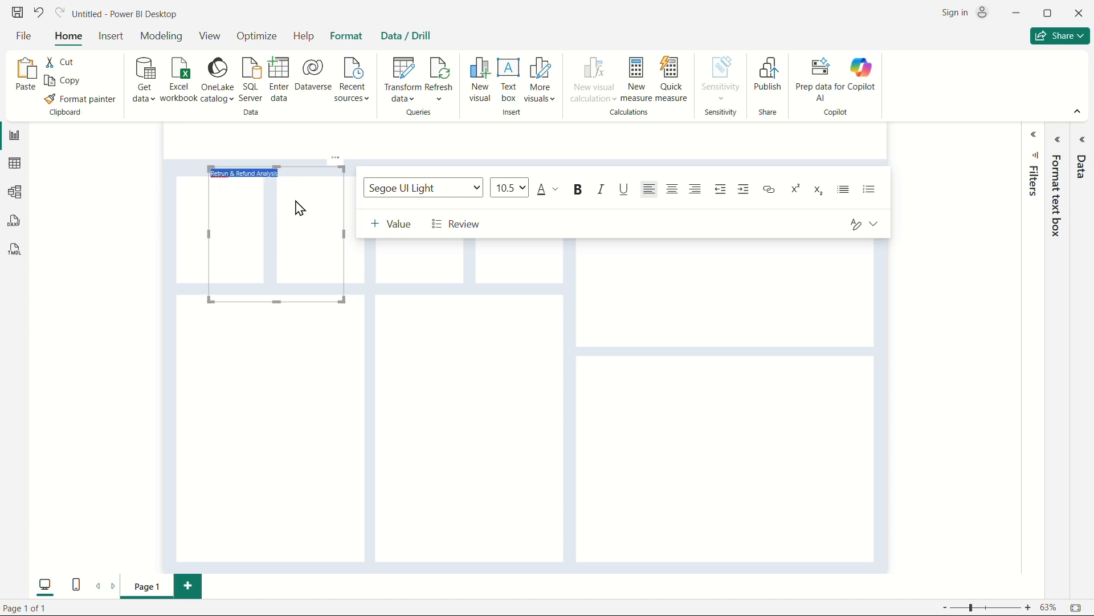
{"action": "left_click", "coordinate": [519, 188]}
{"action": "left_click", "coordinate": [513, 406]}
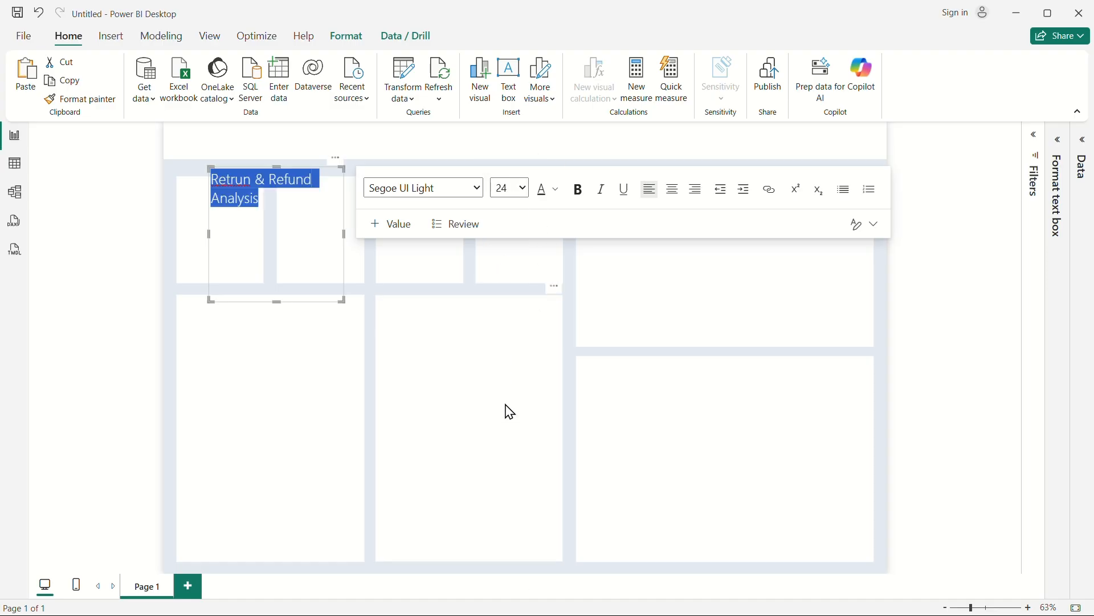
Step: Correct the title's spelling to "Return & Refund Analysis" and widen its text box so the text fits on one line
{"action": "left_click", "coordinate": [230, 181]}
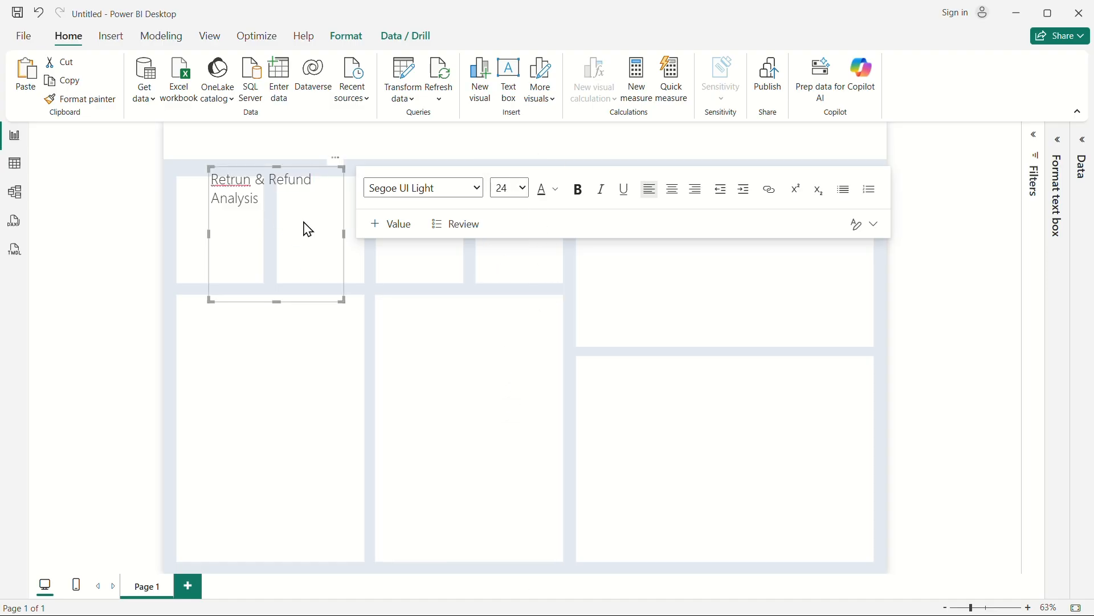
{"action": "type", "text": "u"}
{"action": "key", "text": "BackSpace"}
{"action": "left_click_drag", "start_coordinate": [349, 234], "coordinate": [433, 221]}
Step: Set the title's font to Segoe (Bold) and fit its text box into the white header band above the cards
{"action": "key", "text": "ctrl+a"}
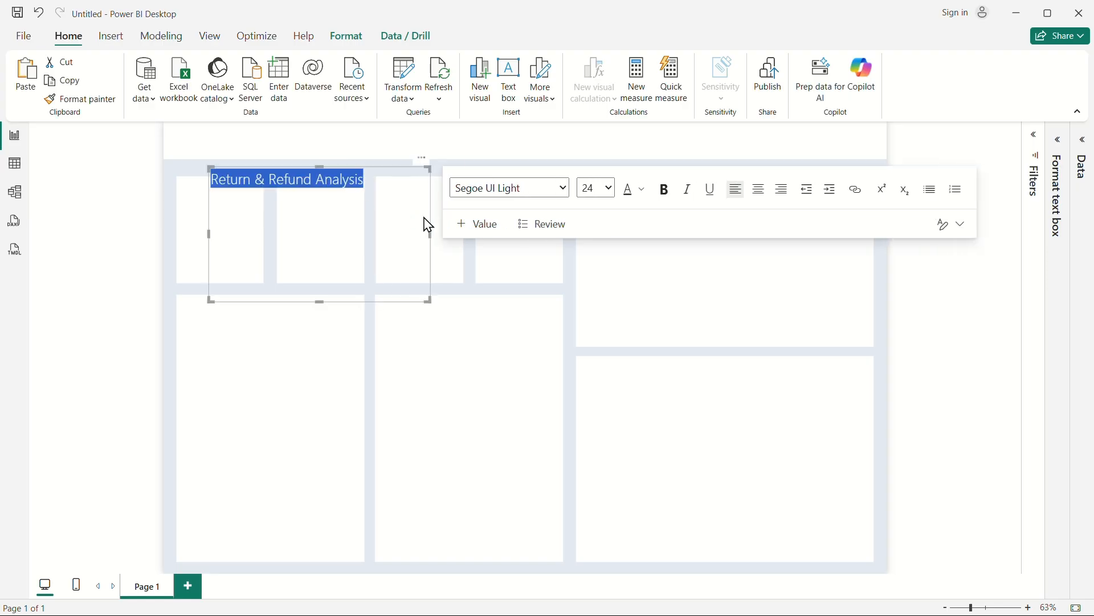
{"action": "left_click", "coordinate": [564, 187]}
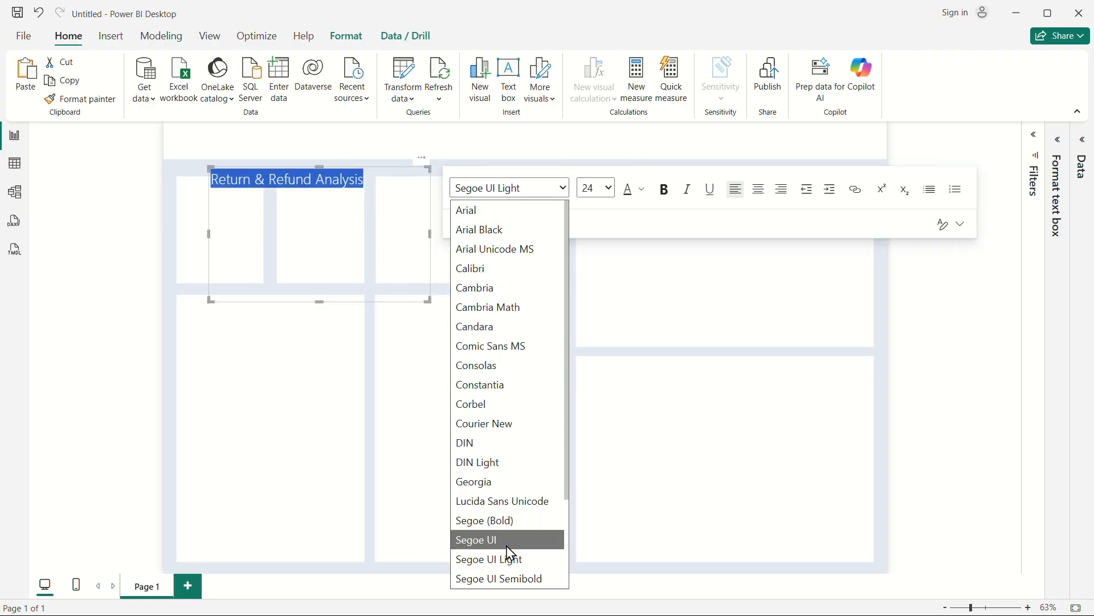
{"action": "left_click", "coordinate": [501, 520]}
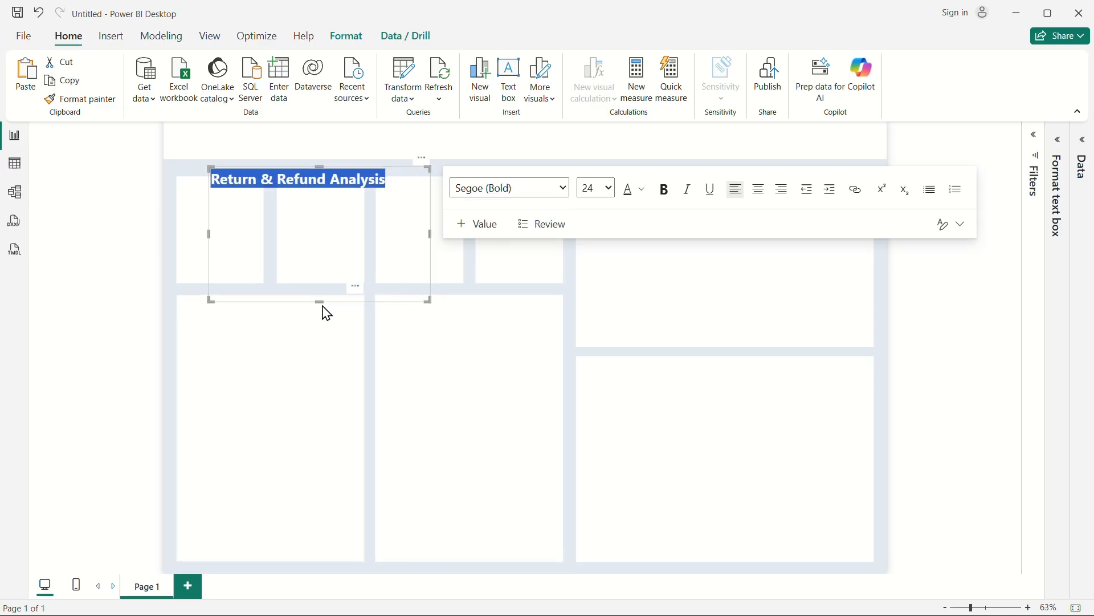
{"action": "left_click_drag", "start_coordinate": [319, 302], "coordinate": [384, 149]}
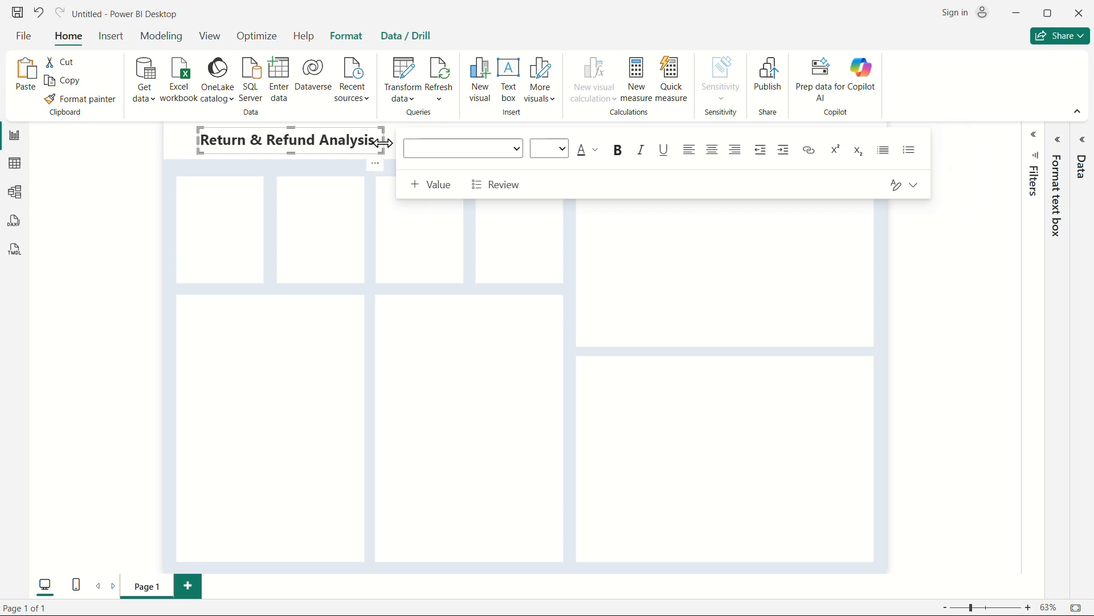
{"action": "left_click", "coordinate": [315, 171]}
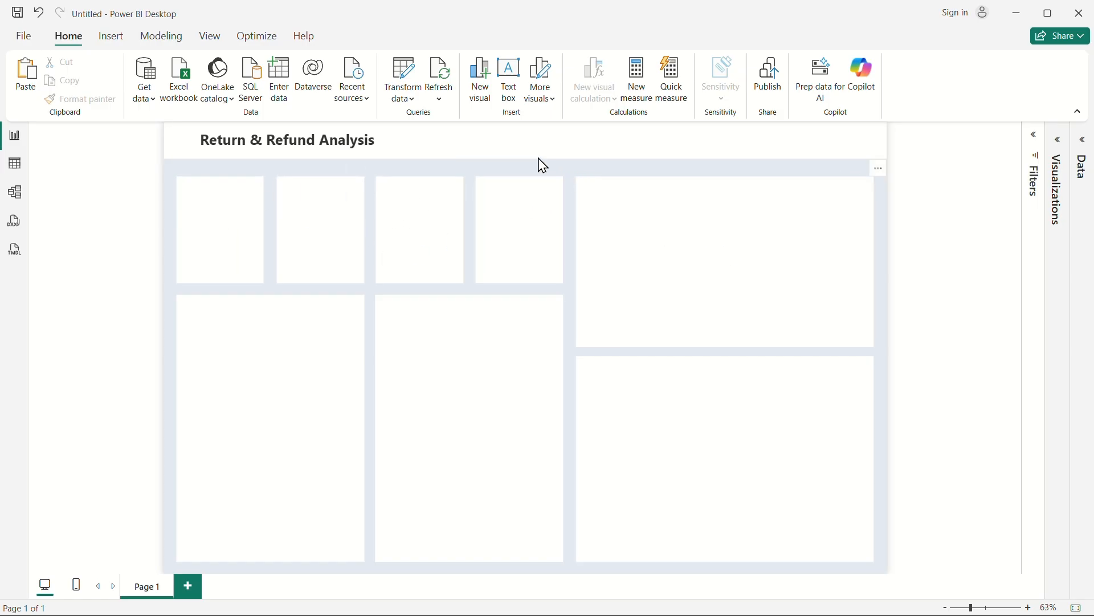
Step: Create an empty calculated table named "1st page measures" in the table view
{"action": "left_click", "coordinate": [1082, 140]}
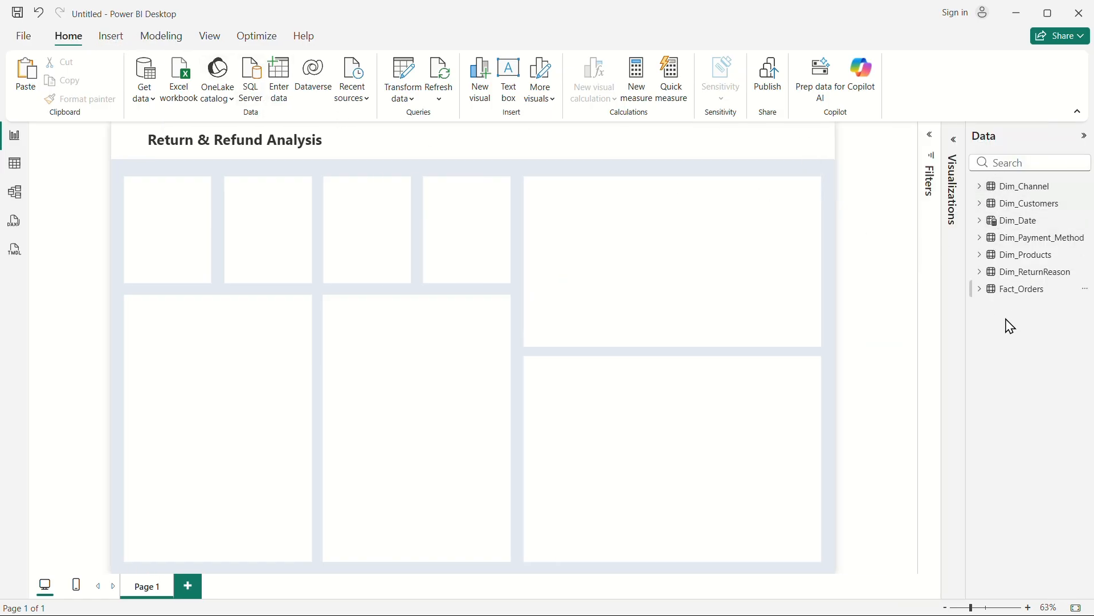
{"action": "left_click", "coordinate": [14, 164]}
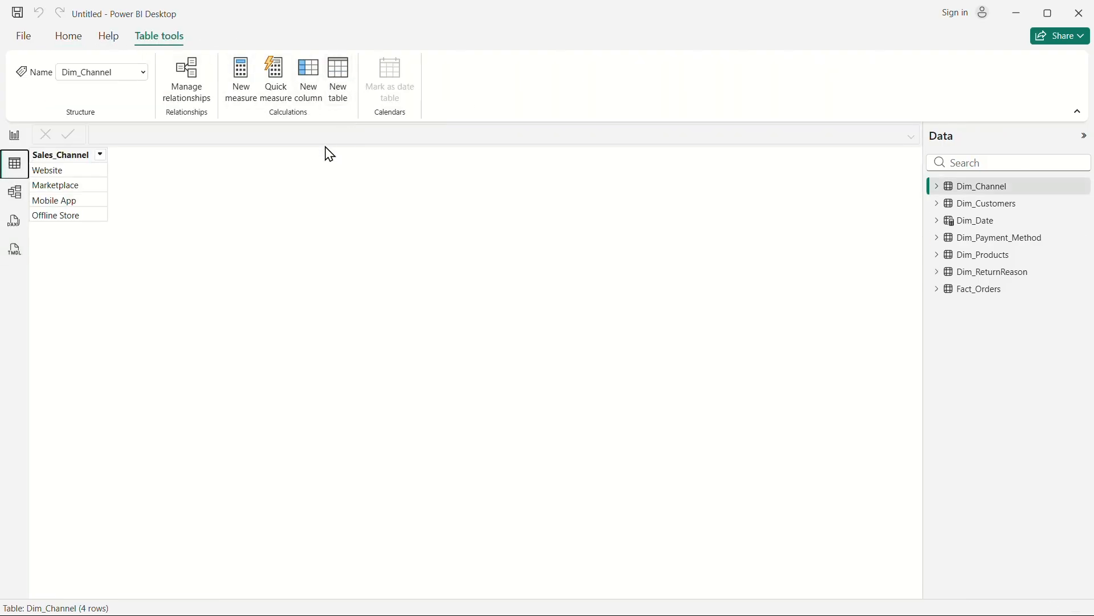
{"action": "type", "text": "!"}
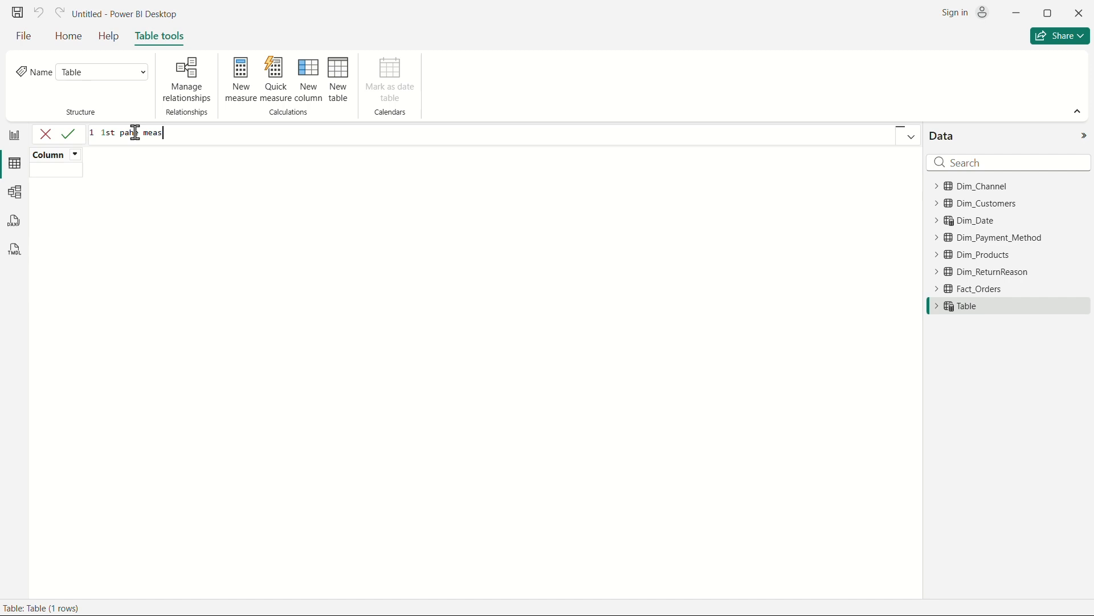
{"action": "key", "text": "Return"}
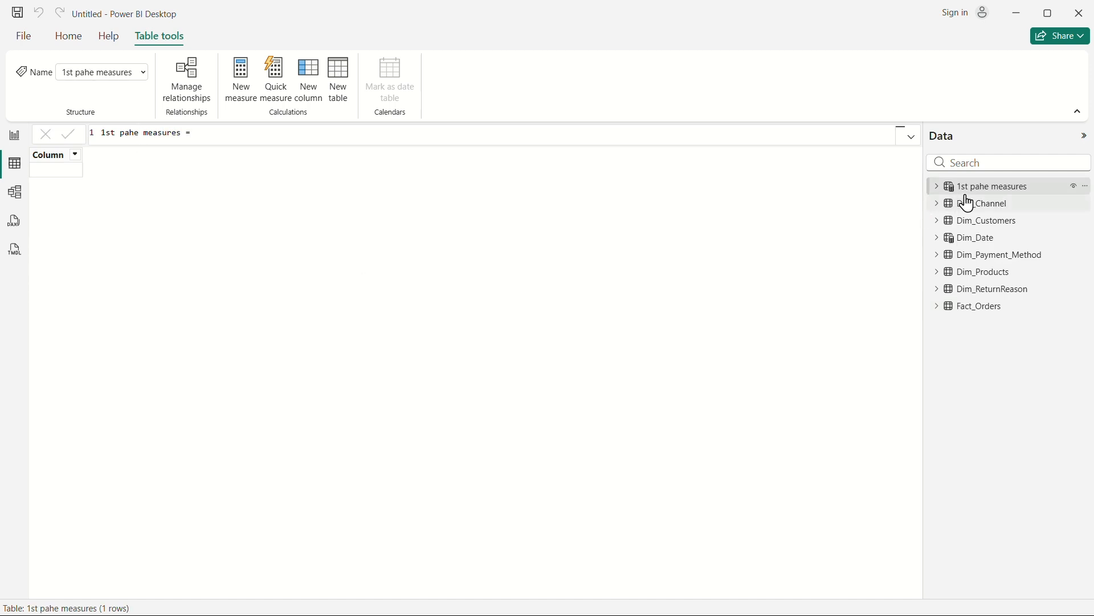
{"action": "left_click", "coordinate": [131, 134]}
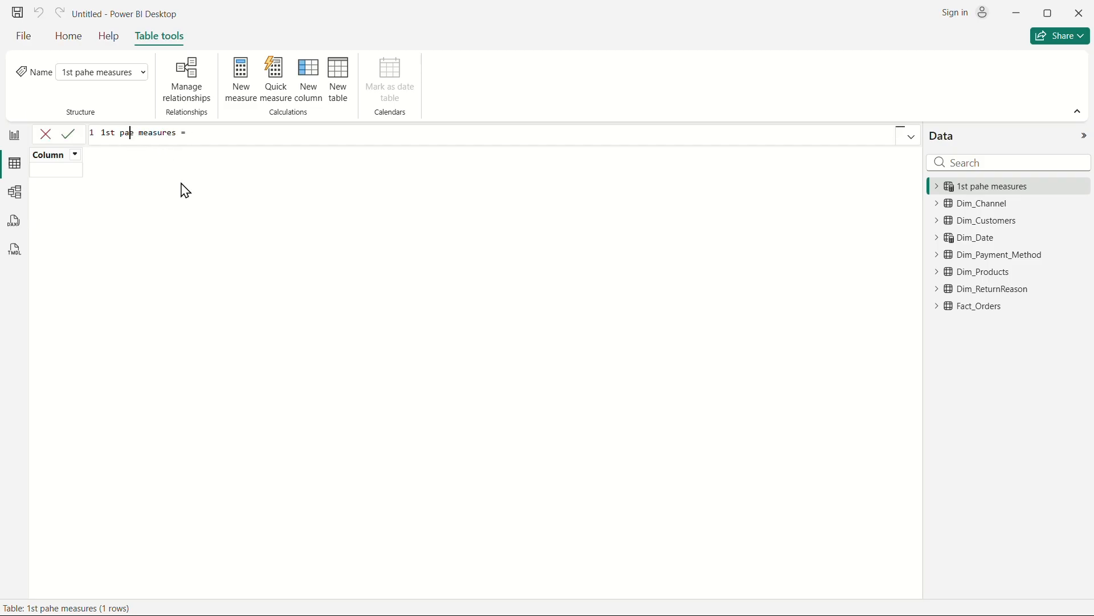
{"action": "type", "text": "g"}
{"action": "left_click", "coordinate": [937, 186]}
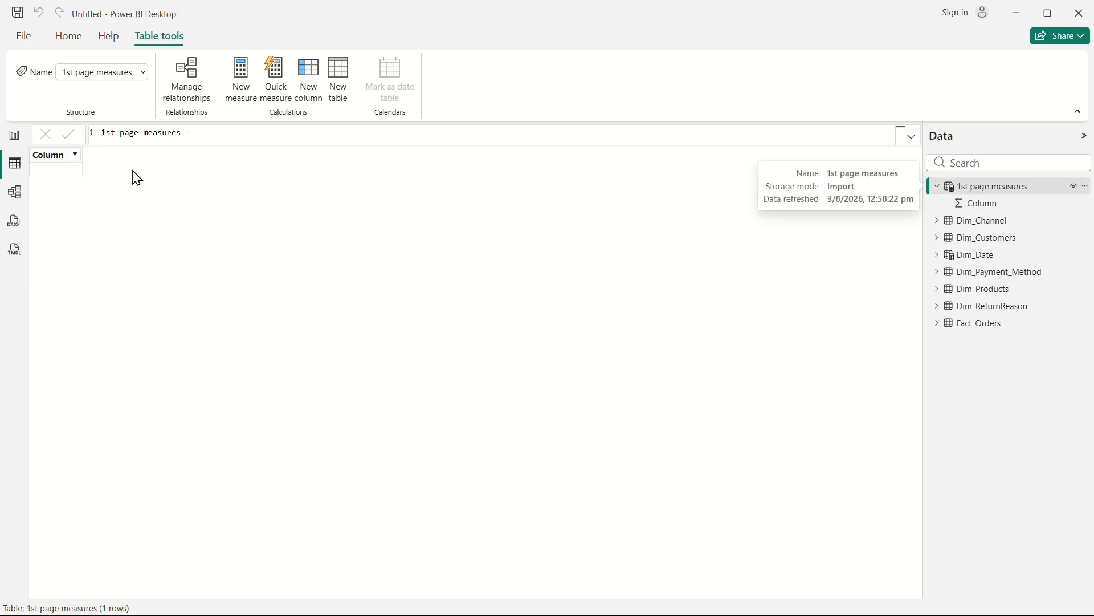
Step: Move the 1st page measures table off Dim_Date to the empty area beside Dim_Channel in the model diagram, with its properties open
{"action": "left_click", "coordinate": [14, 136]}
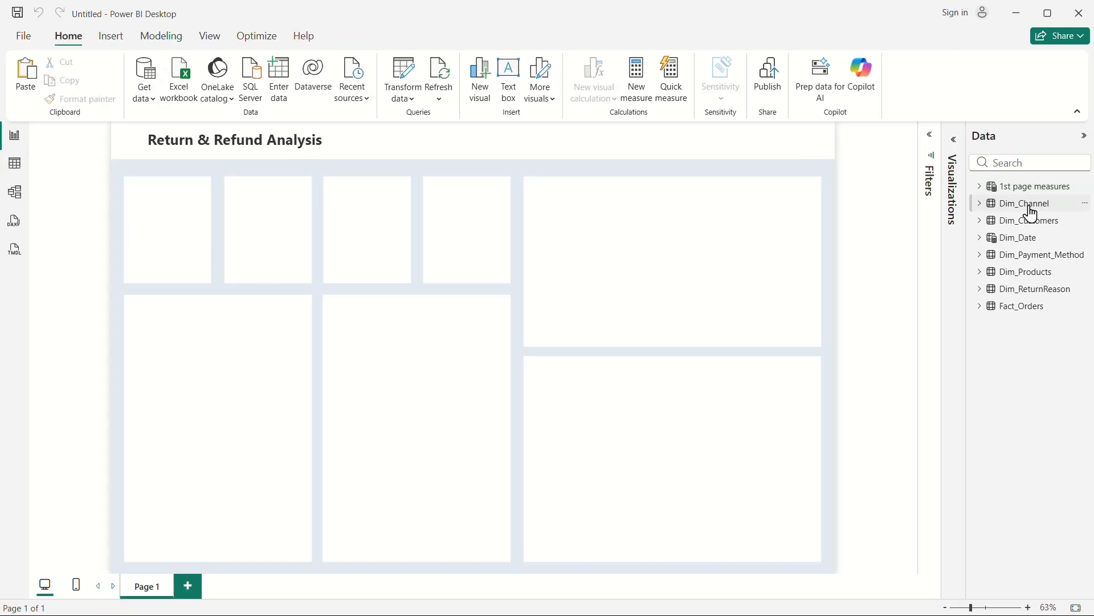
{"action": "left_click", "coordinate": [981, 187]}
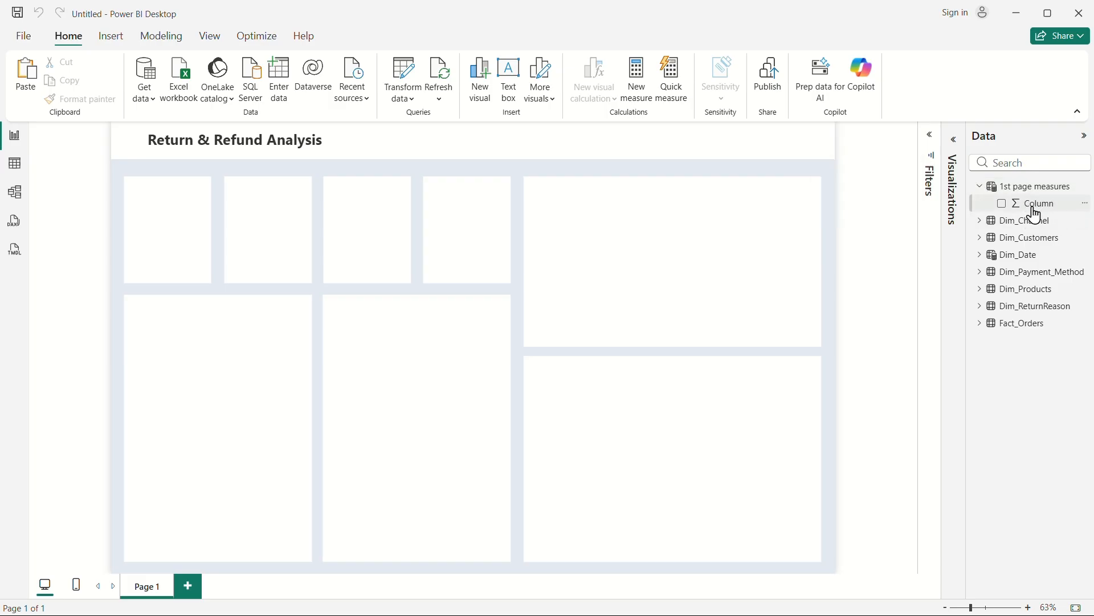
{"action": "left_click", "coordinate": [1033, 204]}
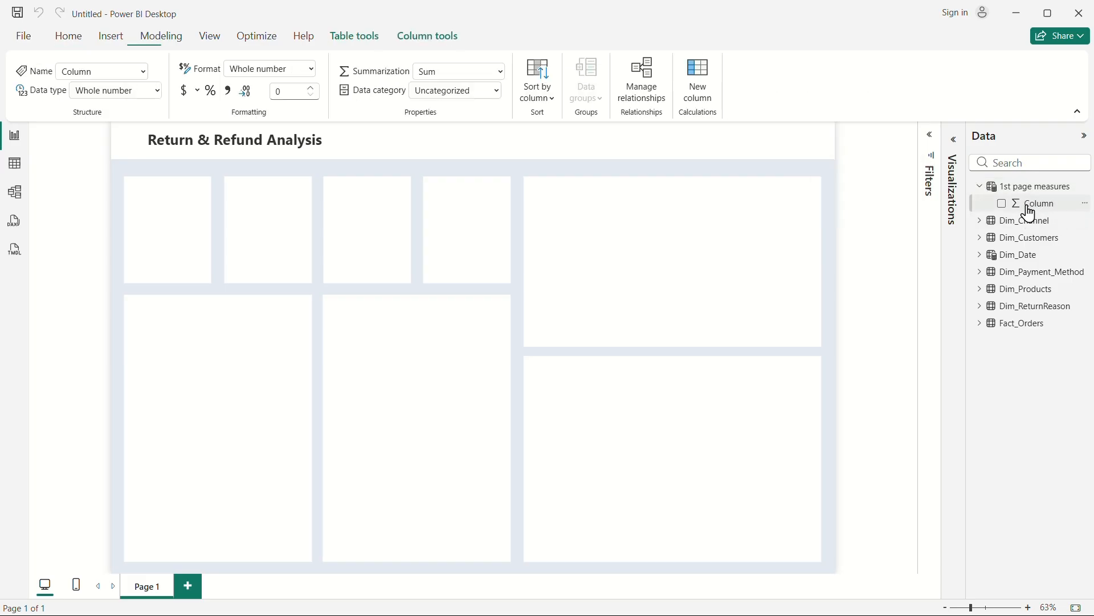
{"action": "left_click", "coordinate": [16, 197]}
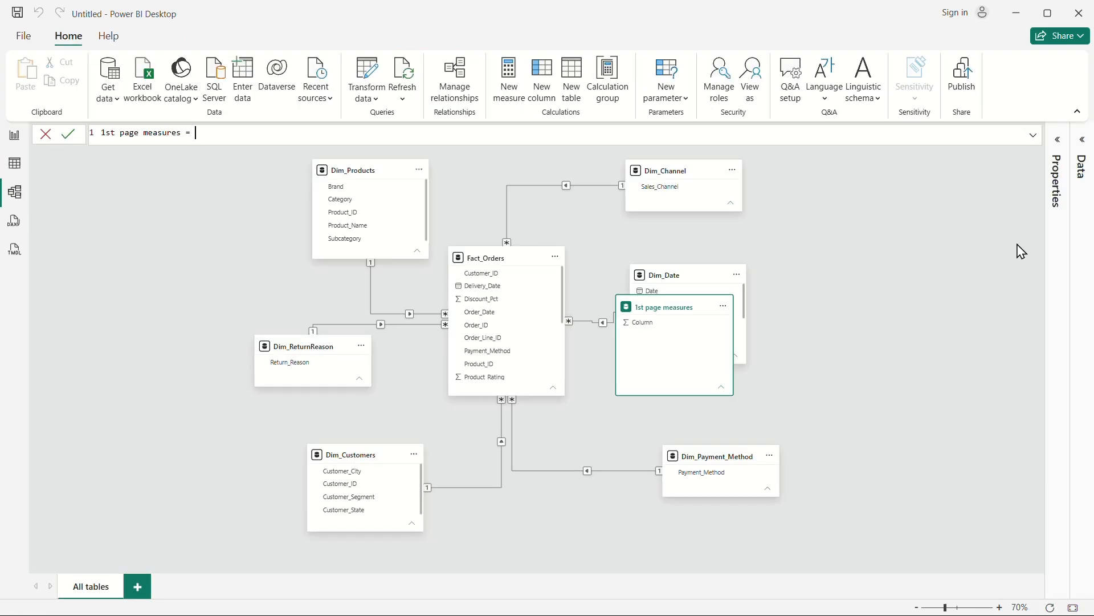
{"action": "left_click", "coordinate": [1071, 152]}
{"action": "left_click_drag", "start_coordinate": [675, 308], "coordinate": [851, 185]}
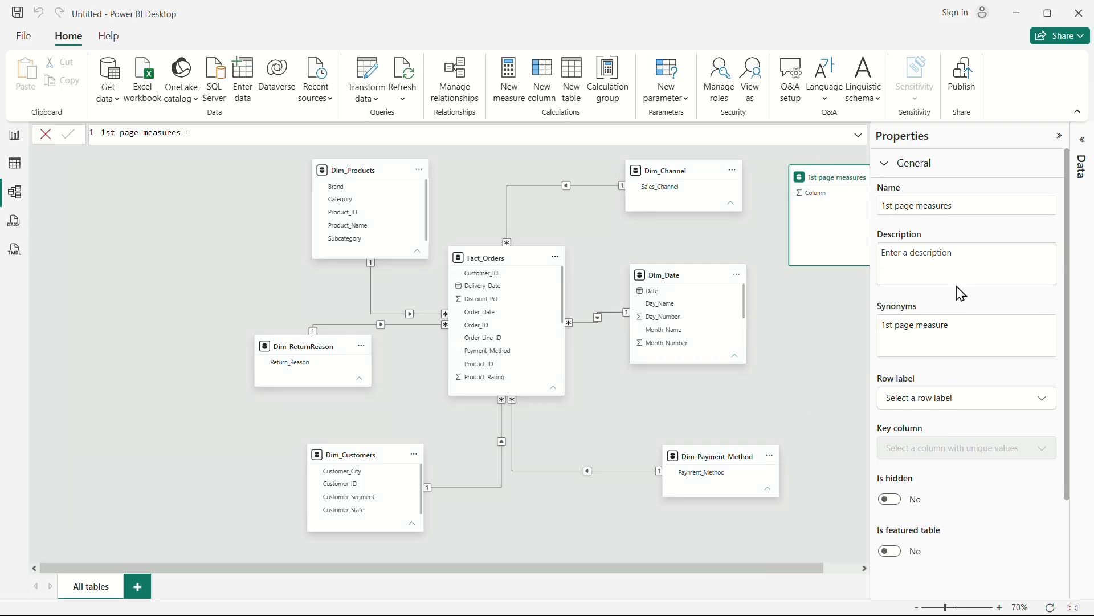
Step: Assign the Column field of the 1st page measures table to a display folder named "Kpis"
{"action": "left_click", "coordinate": [1085, 147]}
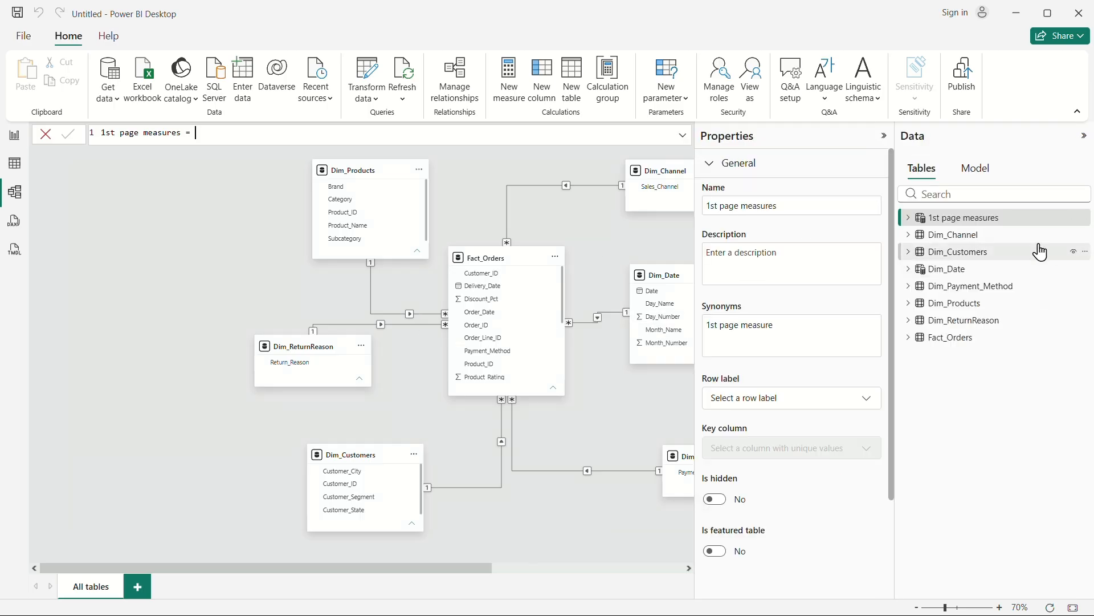
{"action": "left_click", "coordinate": [908, 217]}
{"action": "left_click", "coordinate": [967, 244]}
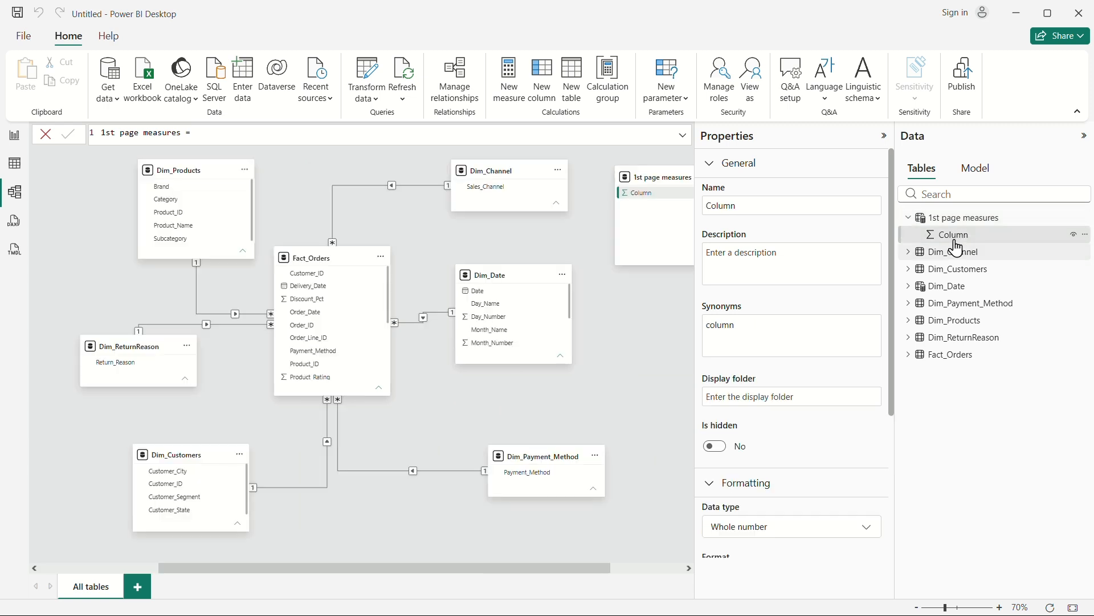
{"action": "left_click", "coordinate": [725, 398]}
{"action": "type", "text": "K"}
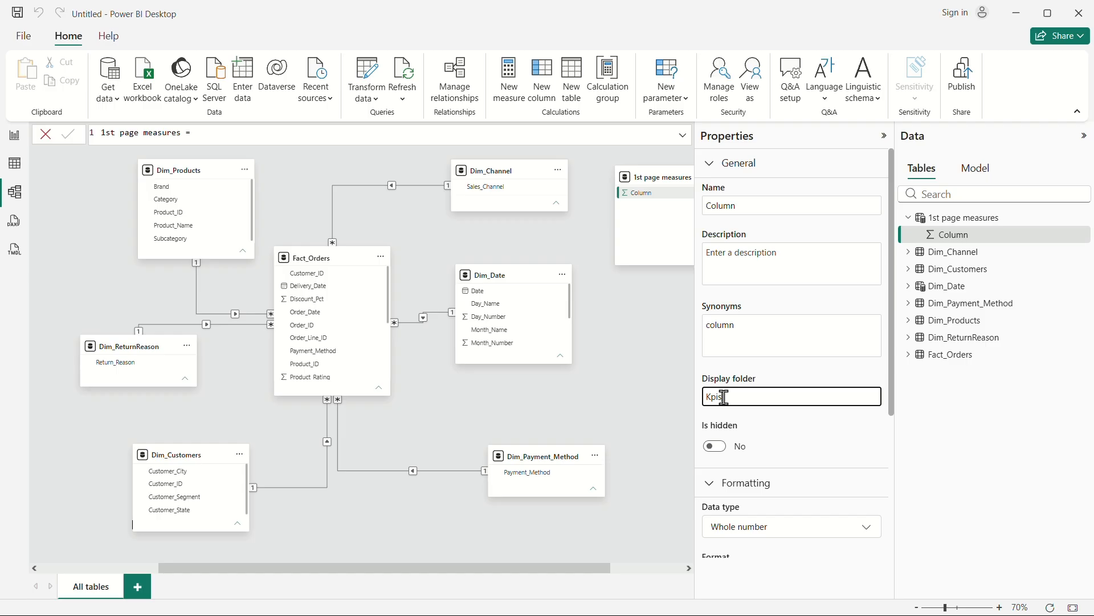
{"action": "type", "text": "pis"}
{"action": "key", "text": "Return"}
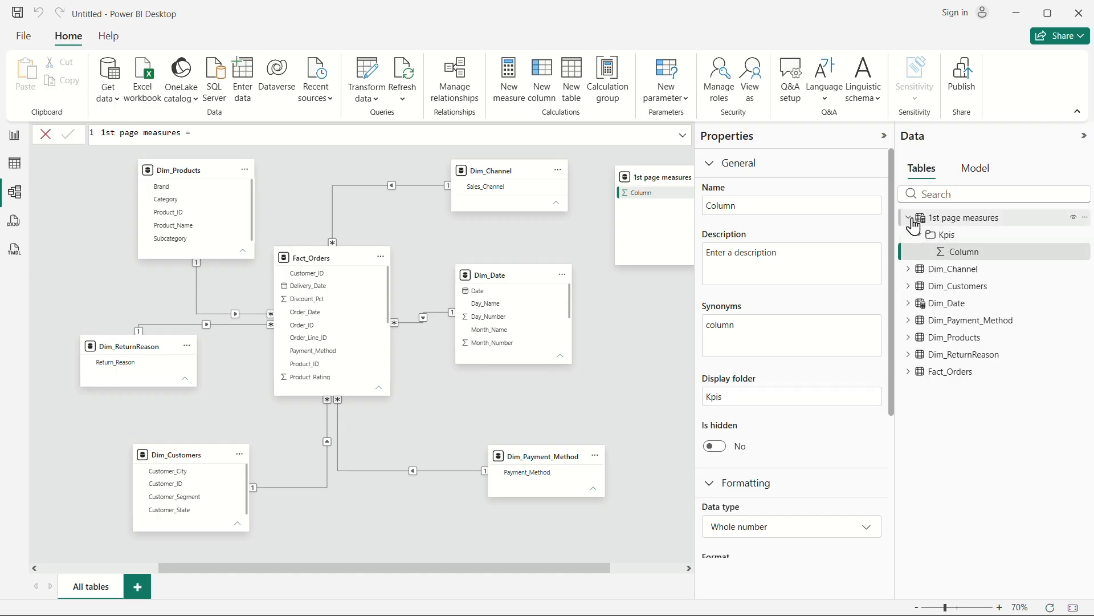
Step: In the report view, add a measure to the Kpis folder: Total Orders = DISTINCTCOUNT(Fact_Orders[Order_ID])
{"action": "left_click", "coordinate": [14, 136]}
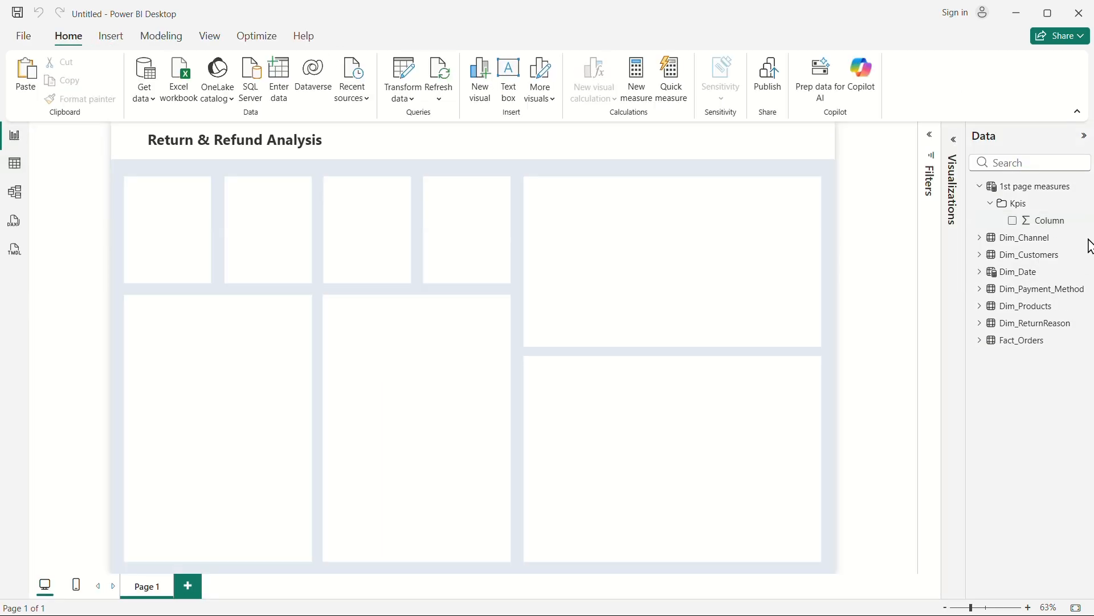
{"action": "right_click", "coordinate": [1022, 209]}
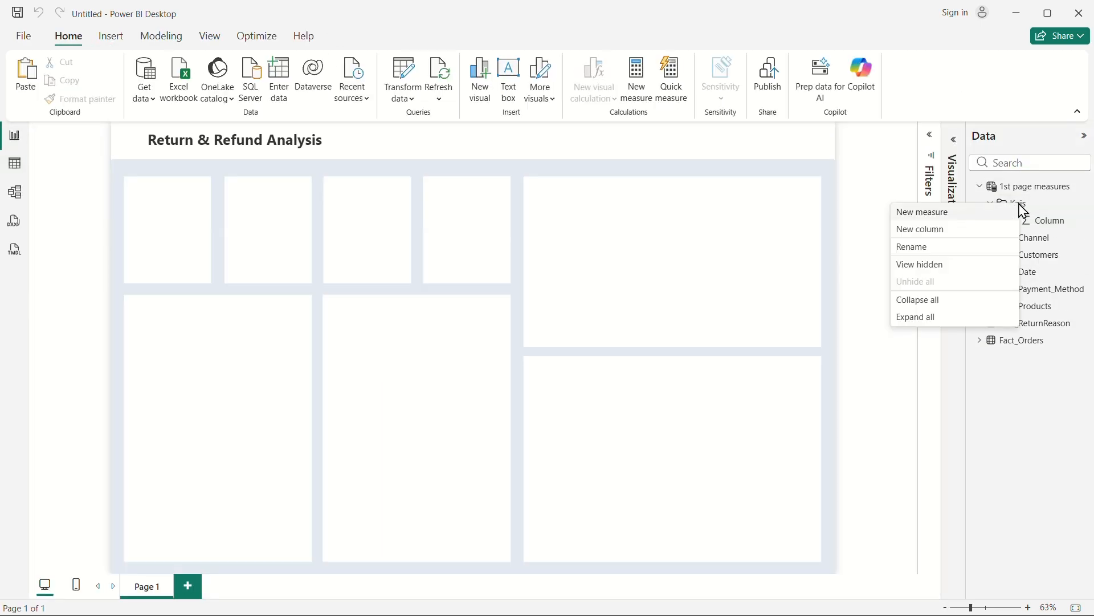
{"action": "left_click", "coordinate": [932, 223]}
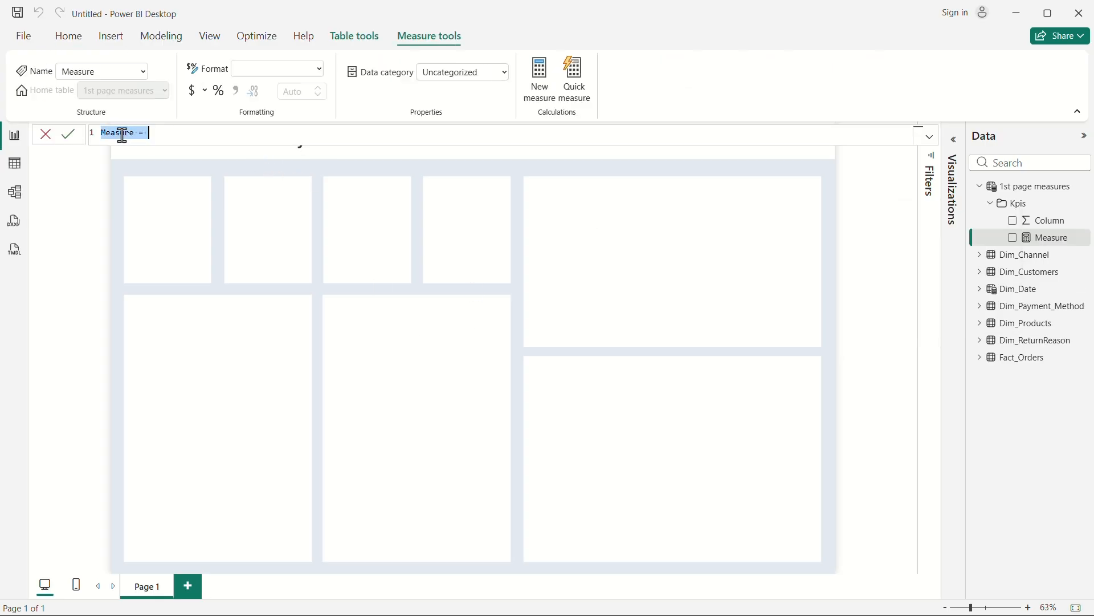
{"action": "type", "text": "Total Orders ="}
{"action": "key", "text": "shift+Return"}
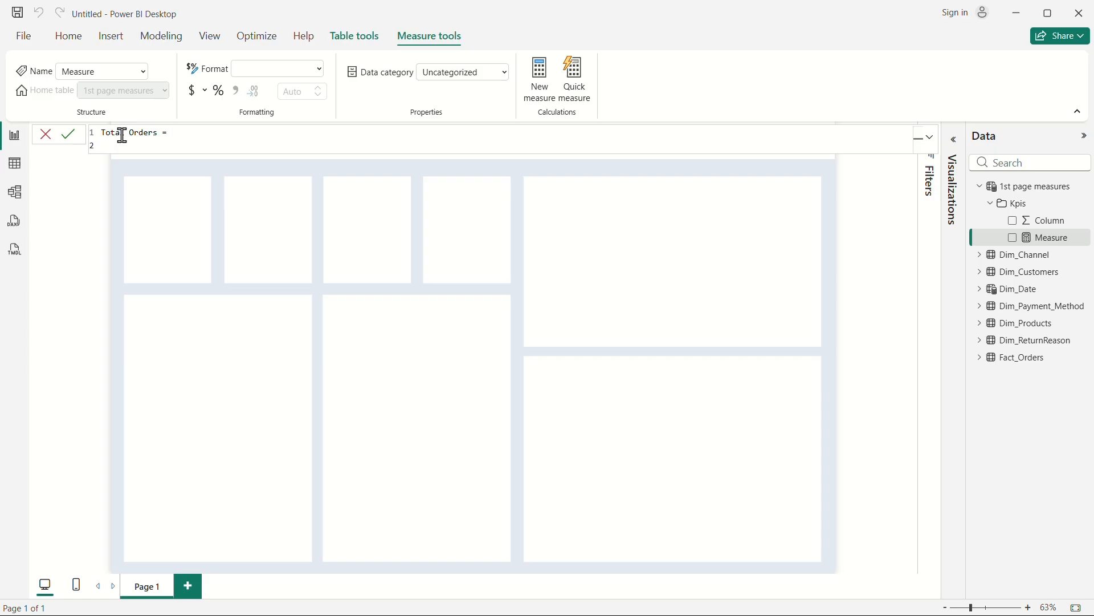
{"action": "type", "text": "dis"}
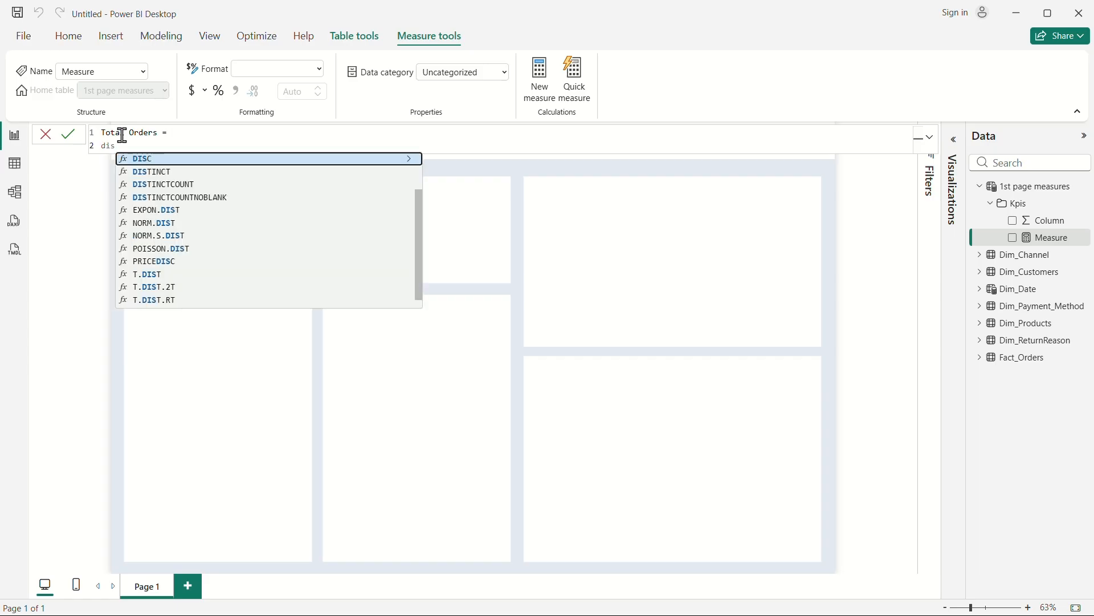
{"action": "left_click", "coordinate": [185, 184]}
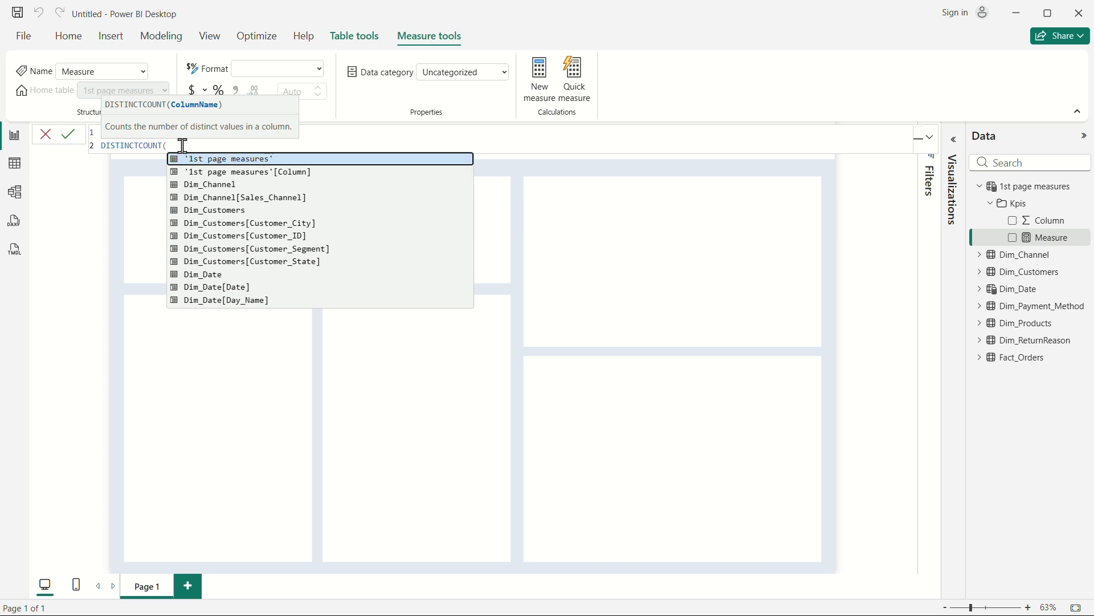
{"action": "type", "text": "order"}
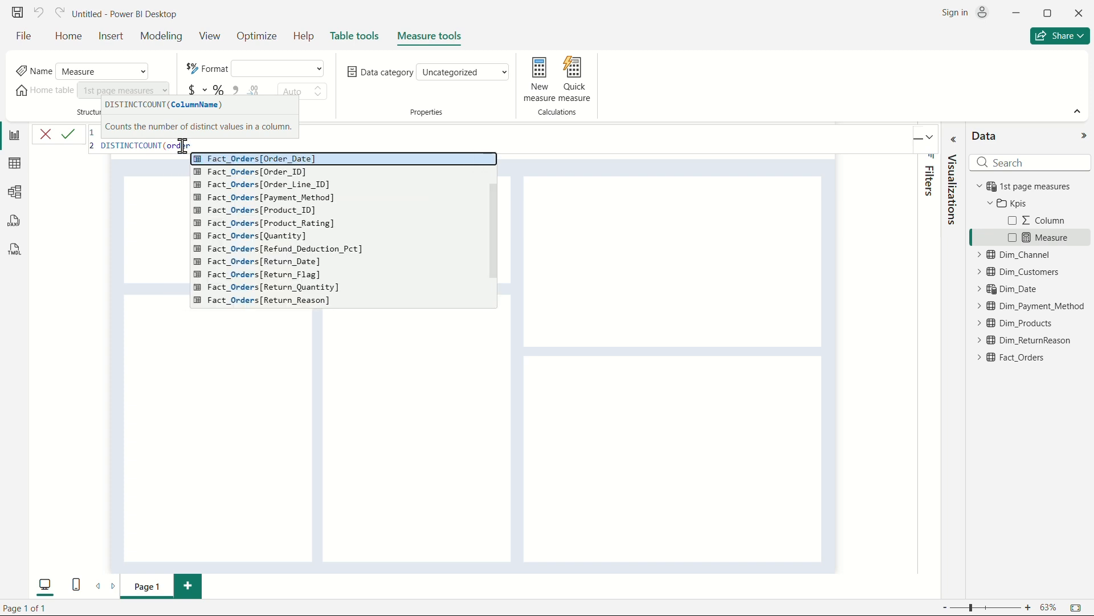
{"action": "left_click", "coordinate": [308, 172]}
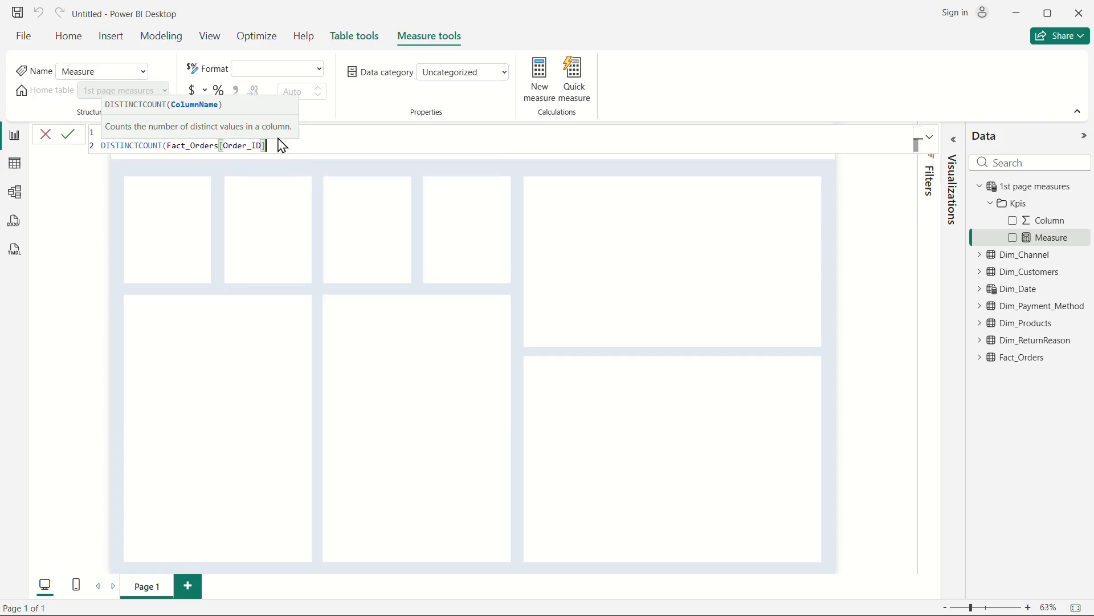
{"action": "type", "text": ")"}
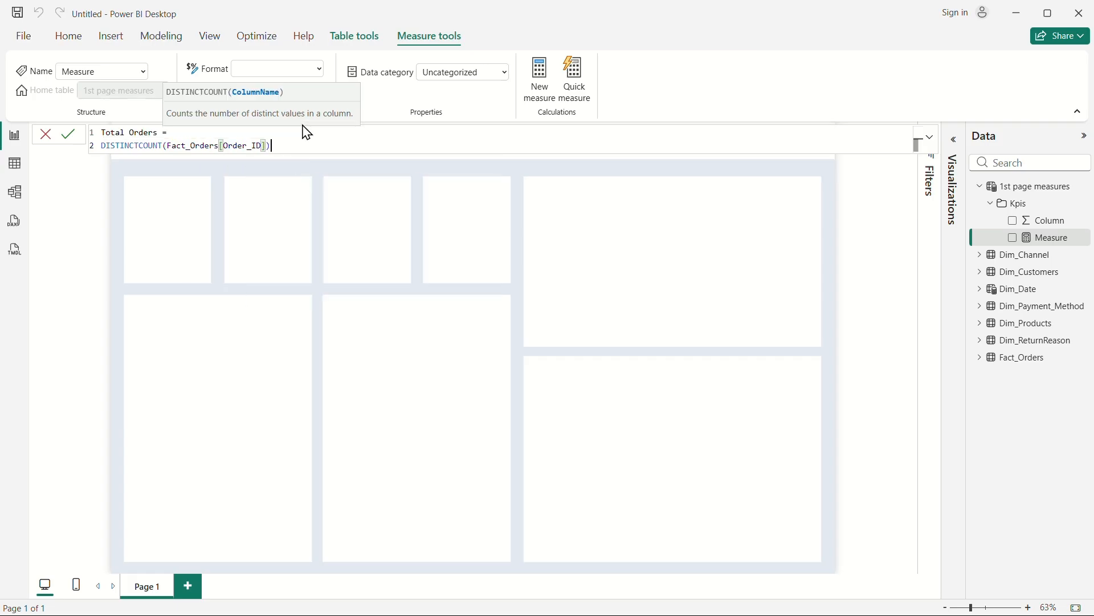
{"action": "key", "text": "Return"}
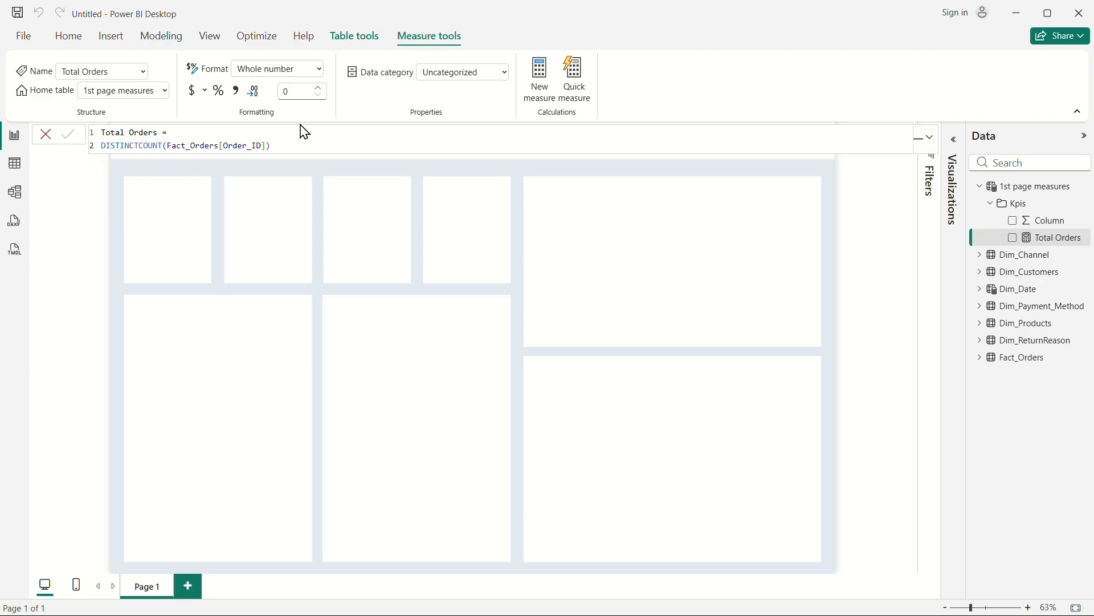
{"action": "left_click", "coordinate": [858, 196]}
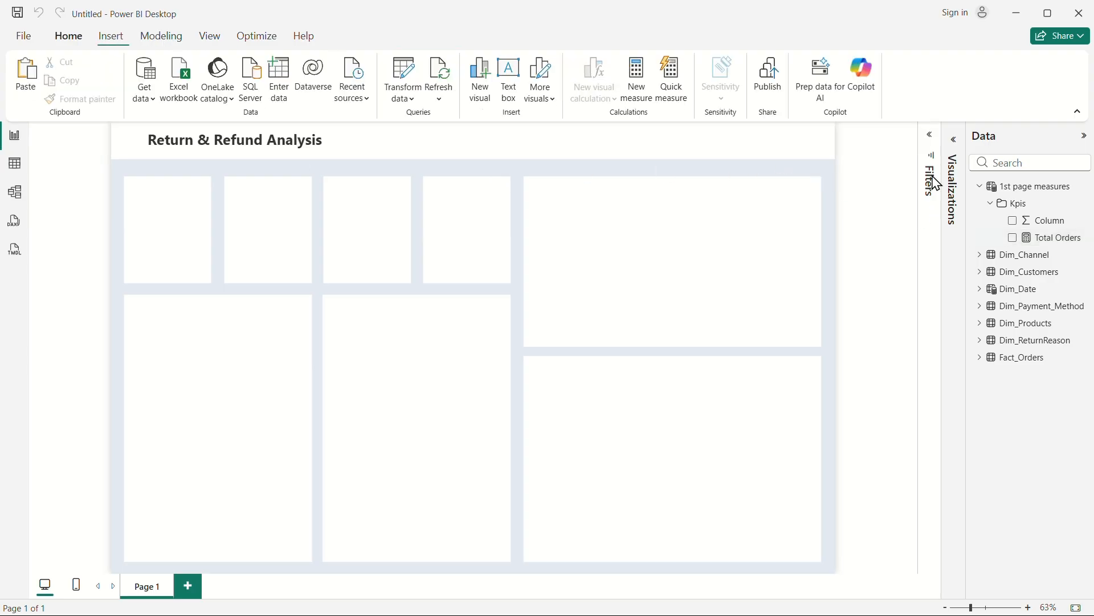
Step: Add a Card visual to the page showing the Total Orders measure
{"action": "left_click", "coordinate": [952, 148]}
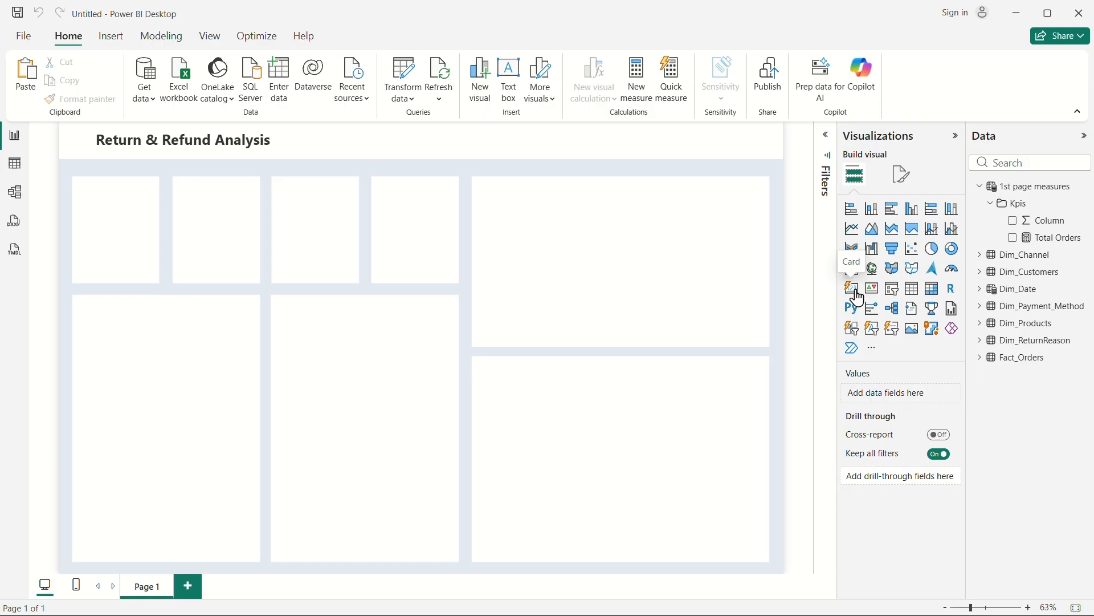
{"action": "left_click", "coordinate": [856, 293]}
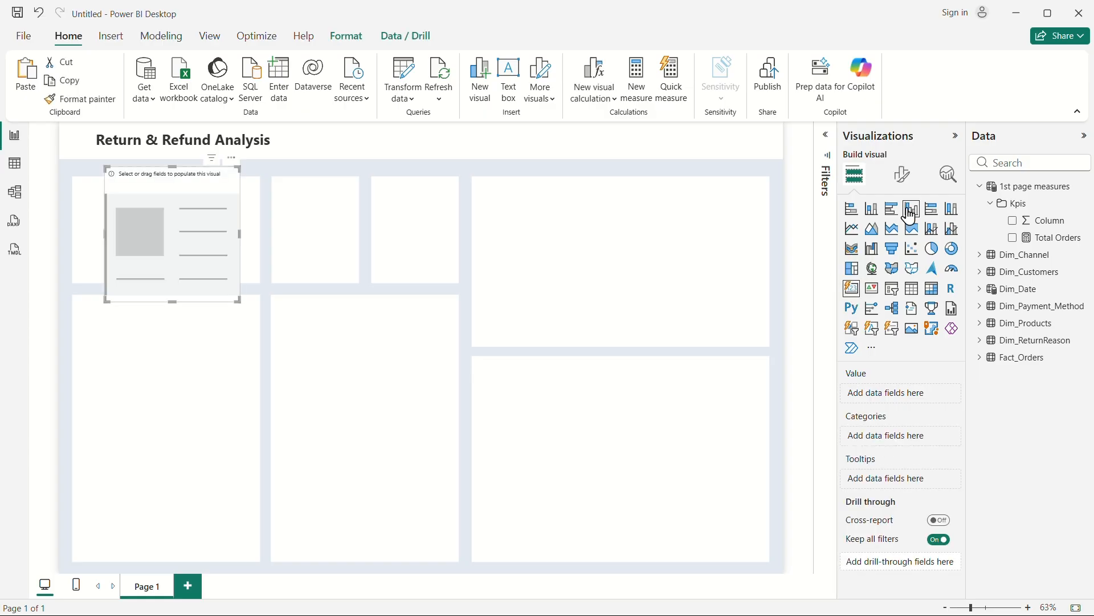
{"action": "left_click", "coordinate": [1016, 241]}
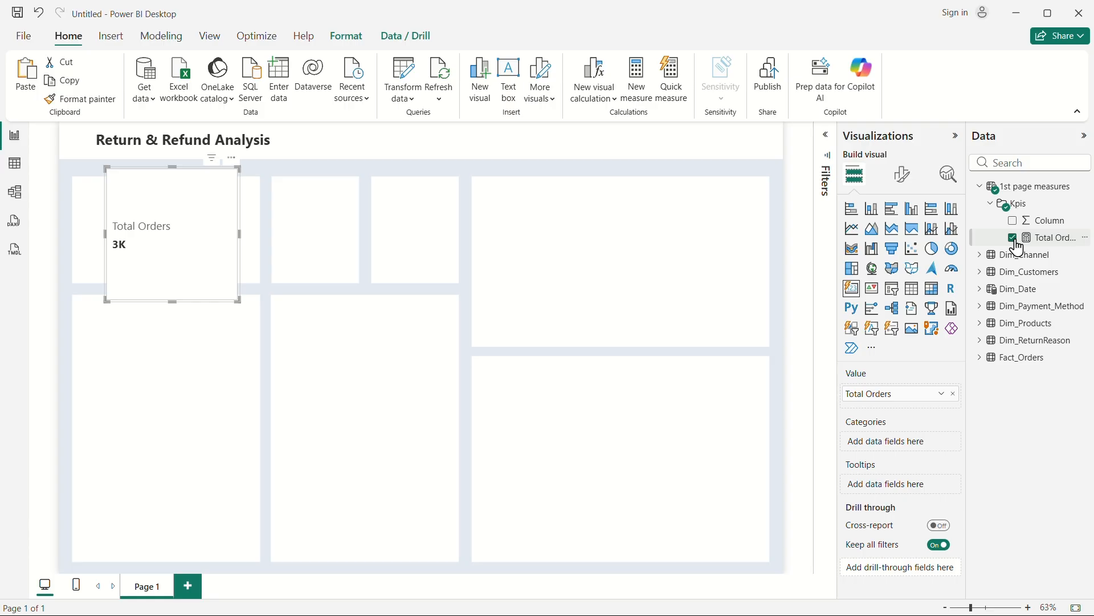
Step: Apply the card's callout settings to Total Orders, with value display units None and centred horizontal alignment
{"action": "left_click", "coordinate": [902, 177]}
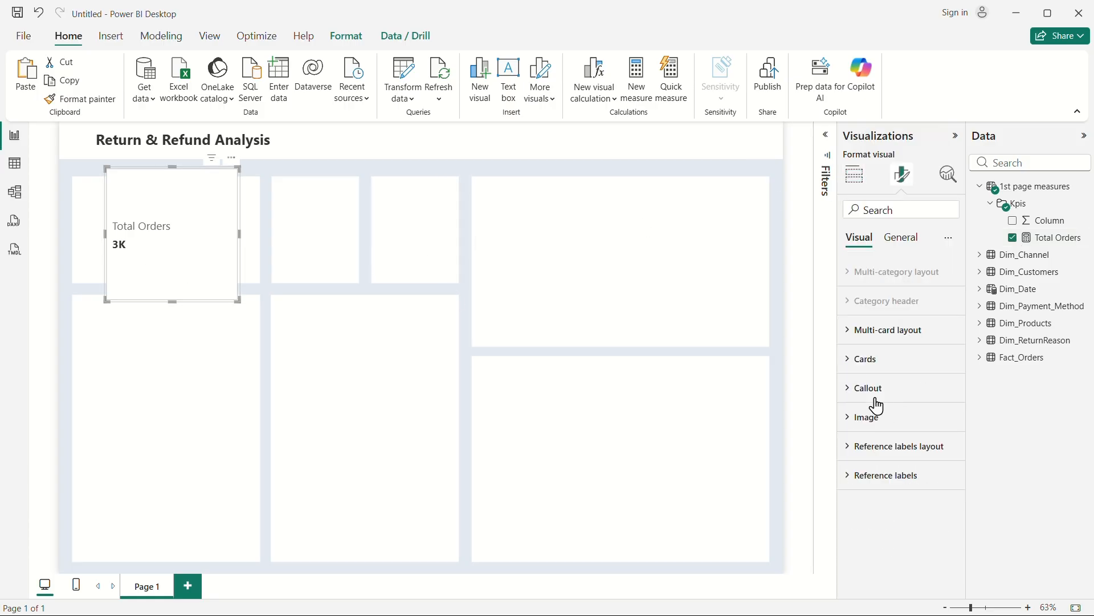
{"action": "left_click", "coordinate": [855, 391]}
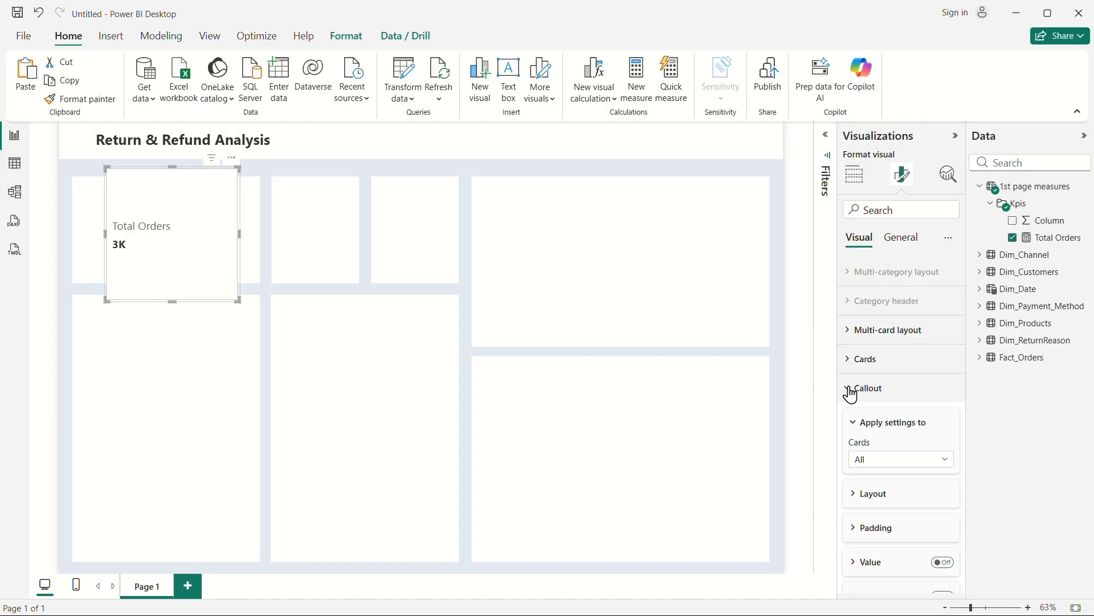
{"action": "scroll", "coordinate": [884, 391], "scroll_direction": "down", "scroll_amount": 3}
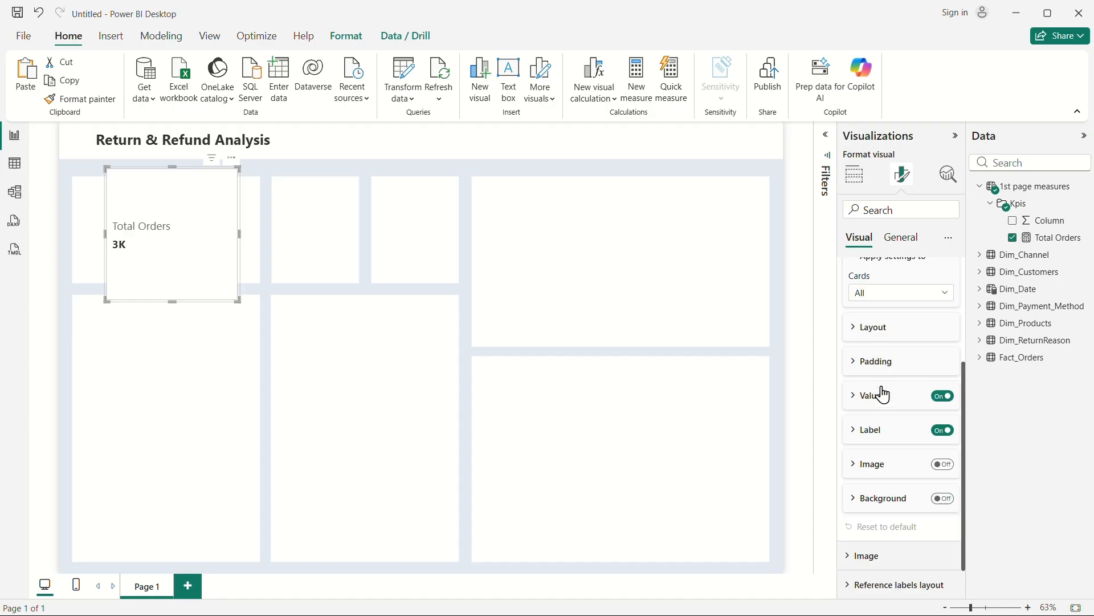
{"action": "left_click", "coordinate": [875, 297]}
{"action": "left_click", "coordinate": [869, 330]}
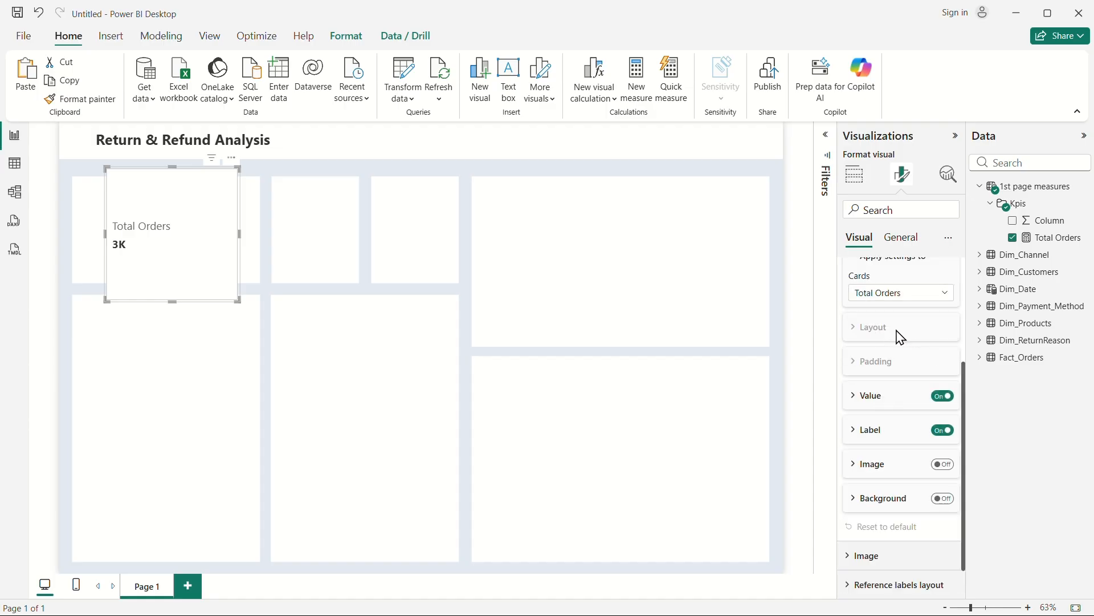
{"action": "left_click", "coordinate": [864, 396]}
{"action": "scroll", "coordinate": [912, 461], "scroll_direction": "down", "scroll_amount": 3}
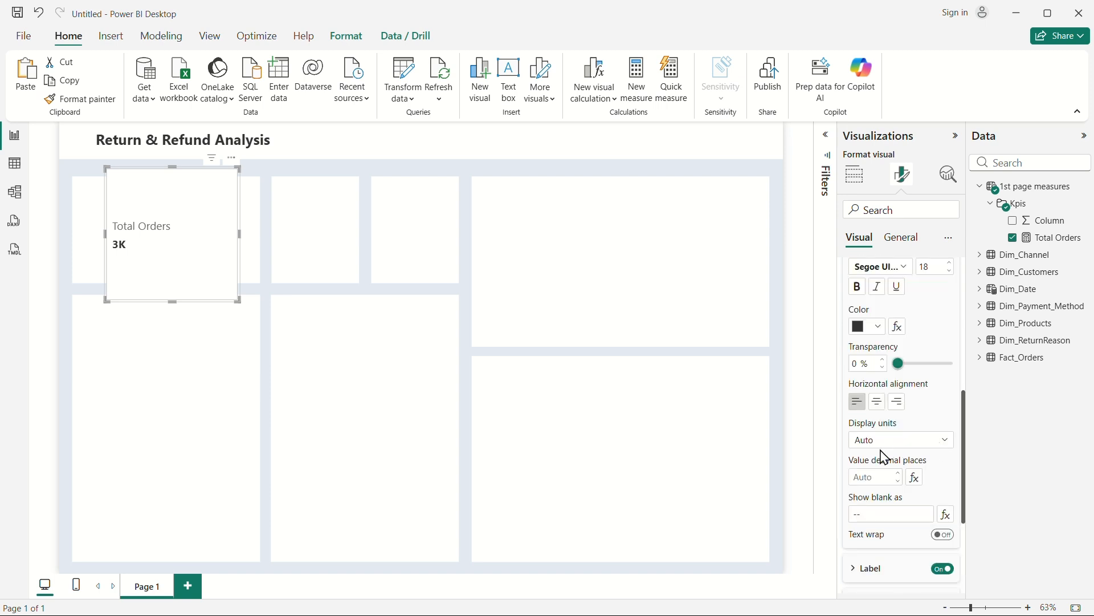
{"action": "left_click", "coordinate": [883, 442]}
{"action": "left_click", "coordinate": [882, 473]}
{"action": "scroll", "coordinate": [919, 433], "scroll_direction": "up", "scroll_amount": 3}
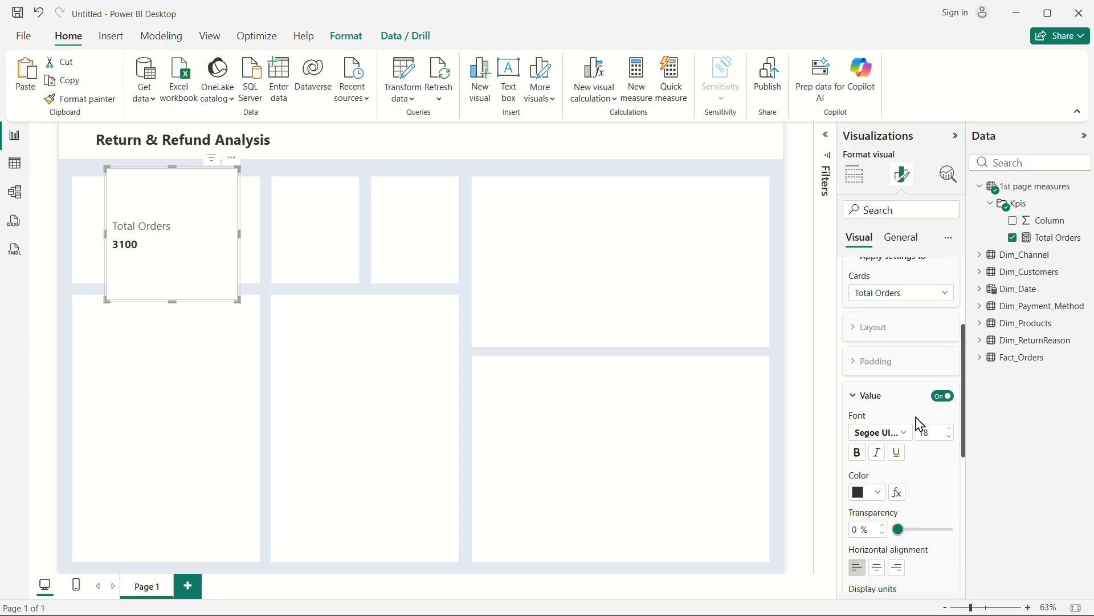
{"action": "scroll", "coordinate": [920, 424], "scroll_direction": "down", "scroll_amount": 3}
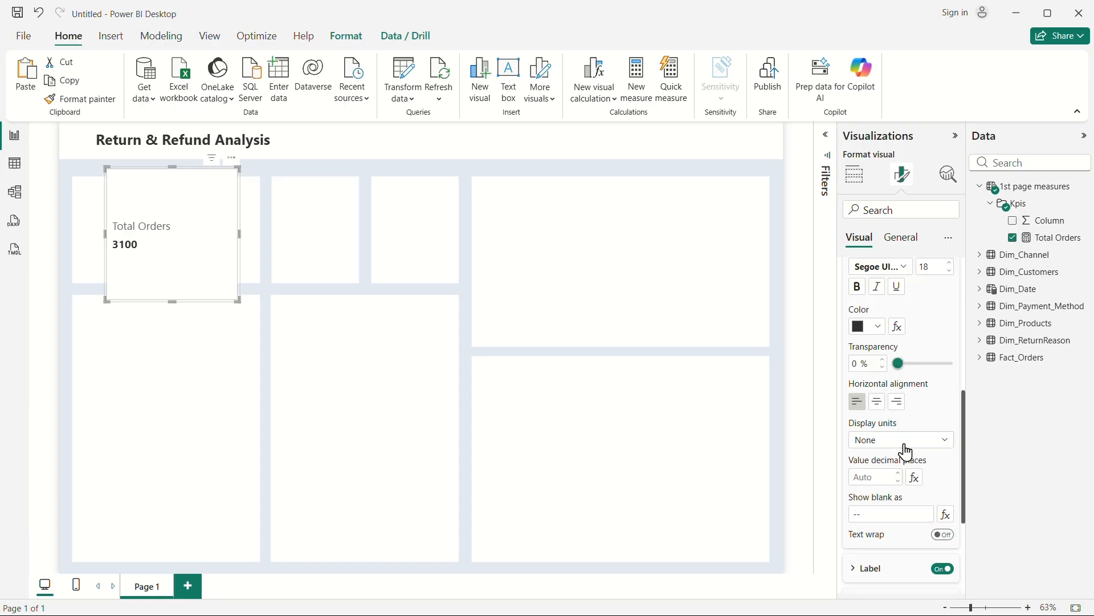
{"action": "left_click", "coordinate": [882, 406]}
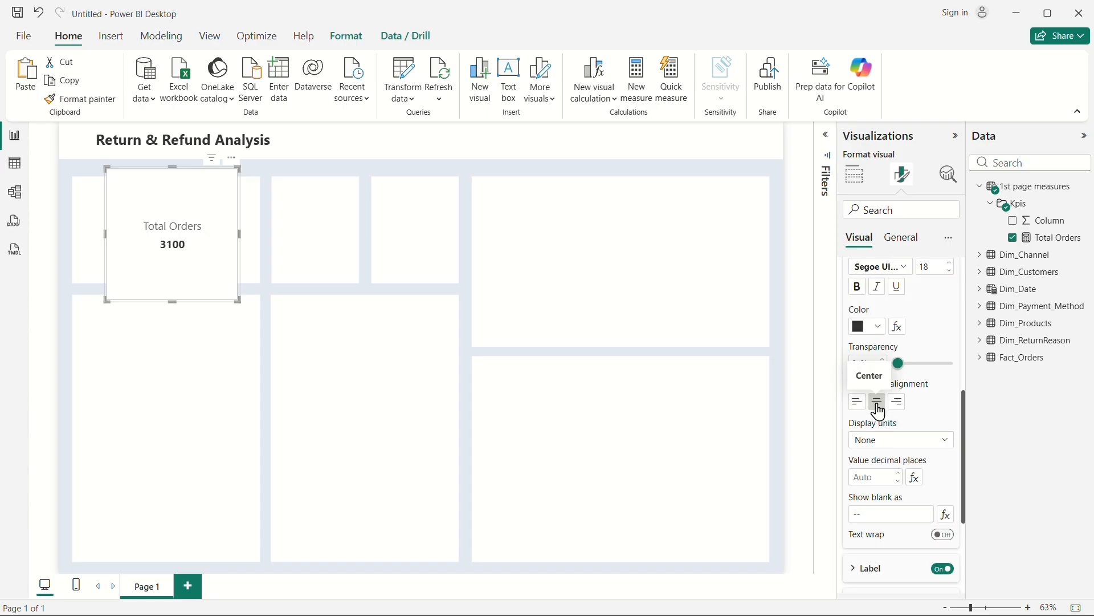
Step: Turn off the border, divider and background in the Total Orders visual's card settings
{"action": "scroll", "coordinate": [891, 538], "scroll_direction": "down", "scroll_amount": 3}
{"action": "scroll", "coordinate": [898, 399], "scroll_direction": "up", "scroll_amount": 8}
{"action": "left_click", "coordinate": [846, 332]}
{"action": "scroll", "coordinate": [900, 462], "scroll_direction": "down", "scroll_amount": 3}
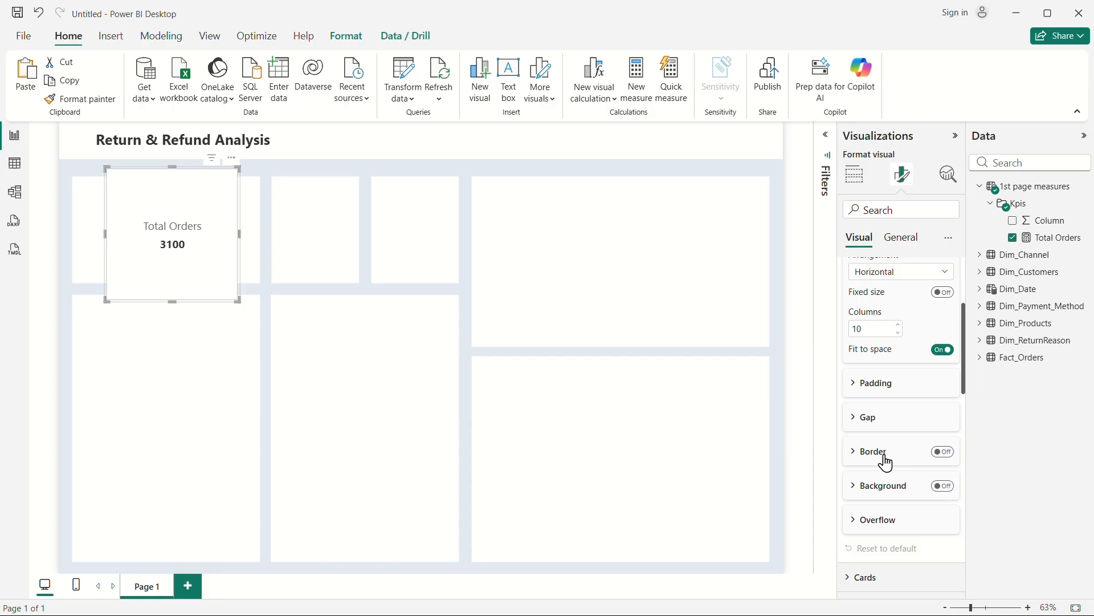
{"action": "scroll", "coordinate": [895, 464], "scroll_direction": "down", "scroll_amount": 3}
{"action": "left_click", "coordinate": [856, 422]}
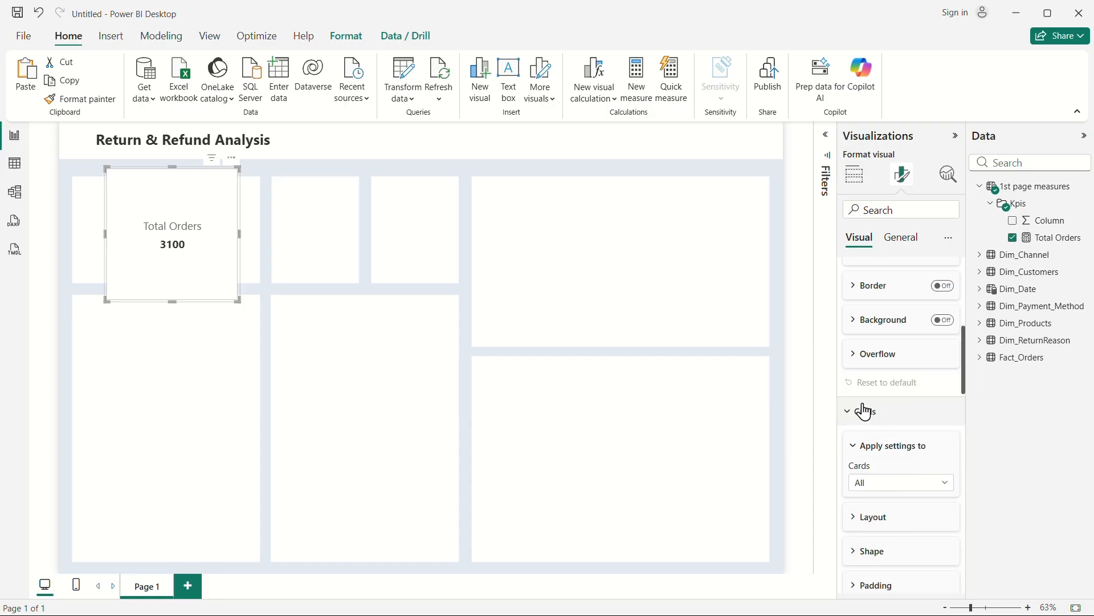
{"action": "scroll", "coordinate": [901, 410], "scroll_direction": "down", "scroll_amount": 3}
{"action": "left_click", "coordinate": [946, 454]}
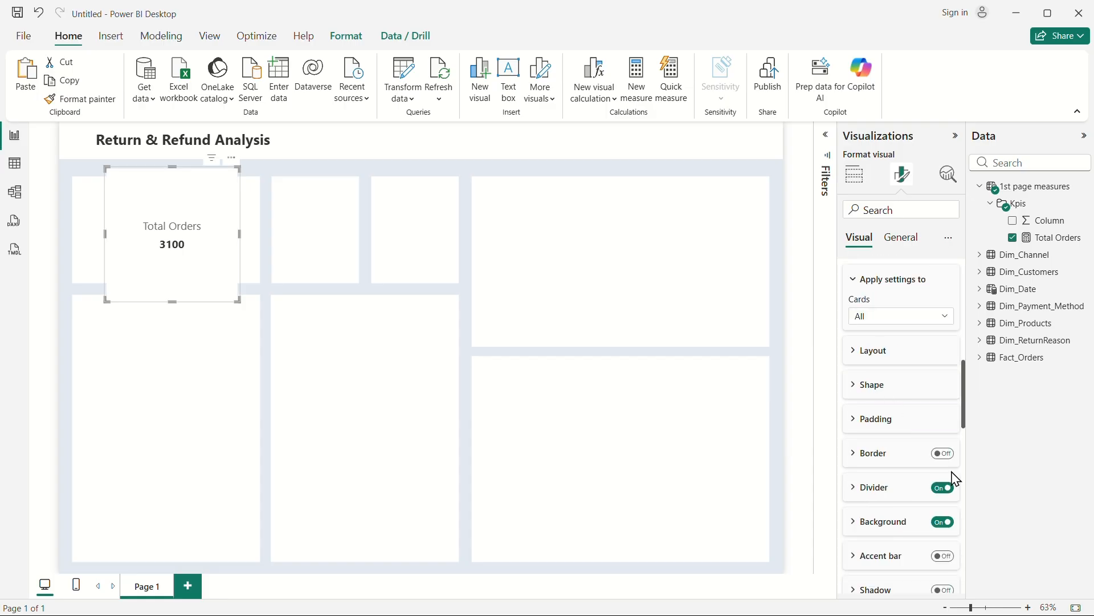
{"action": "left_click", "coordinate": [943, 488]}
{"action": "left_click", "coordinate": [946, 521]}
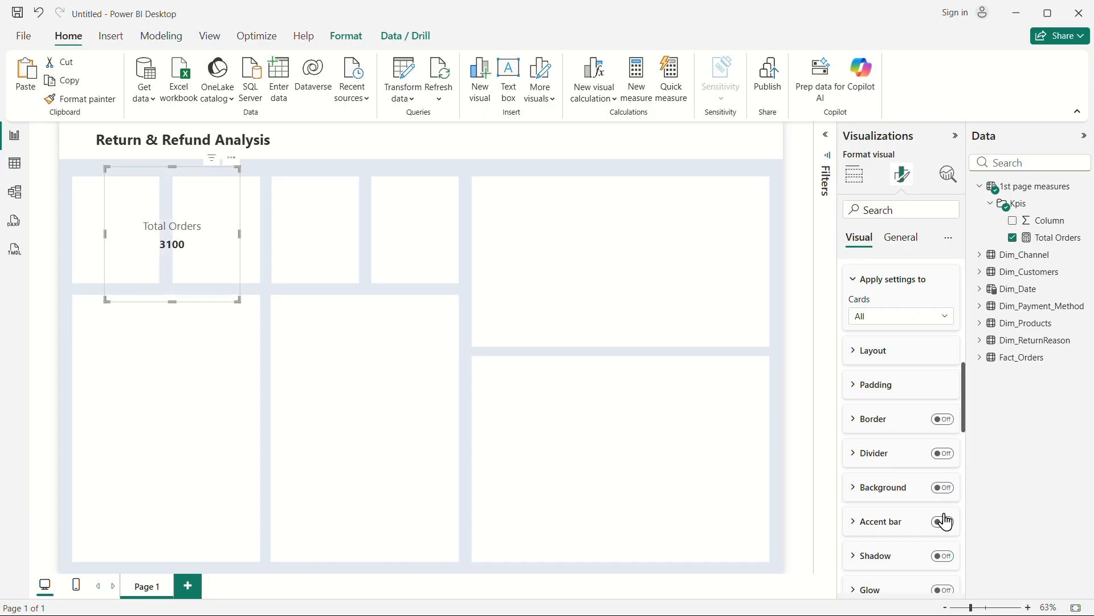
Step: Set the Total Orders callout label to Courier New at size 12
{"action": "scroll", "coordinate": [859, 423], "scroll_direction": "down", "scroll_amount": 9}
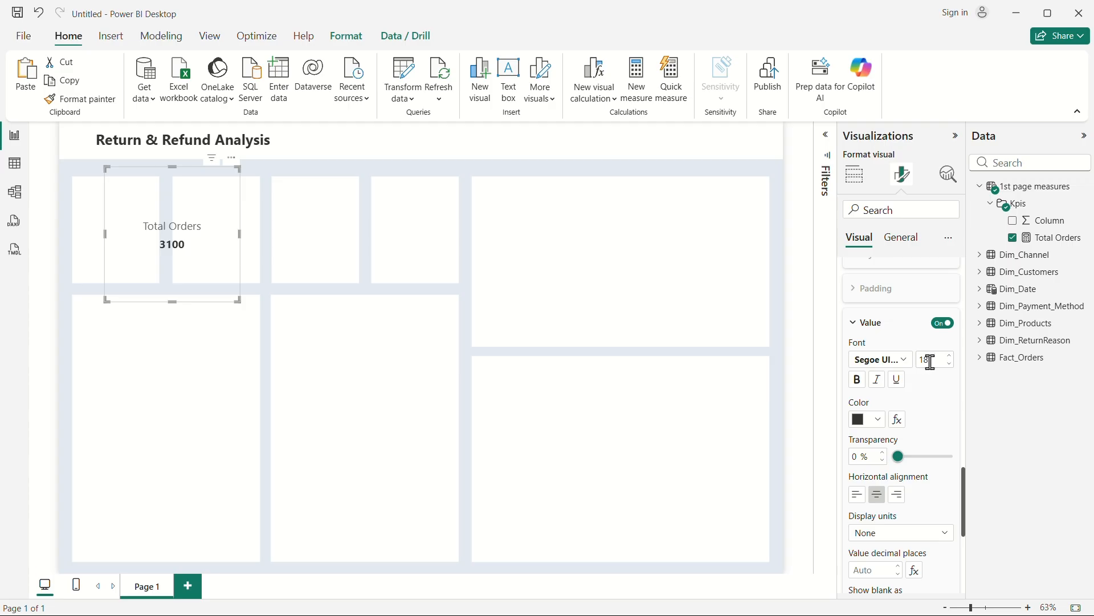
{"action": "scroll", "coordinate": [926, 379], "scroll_direction": "down", "scroll_amount": 3}
{"action": "left_click", "coordinate": [869, 493]}
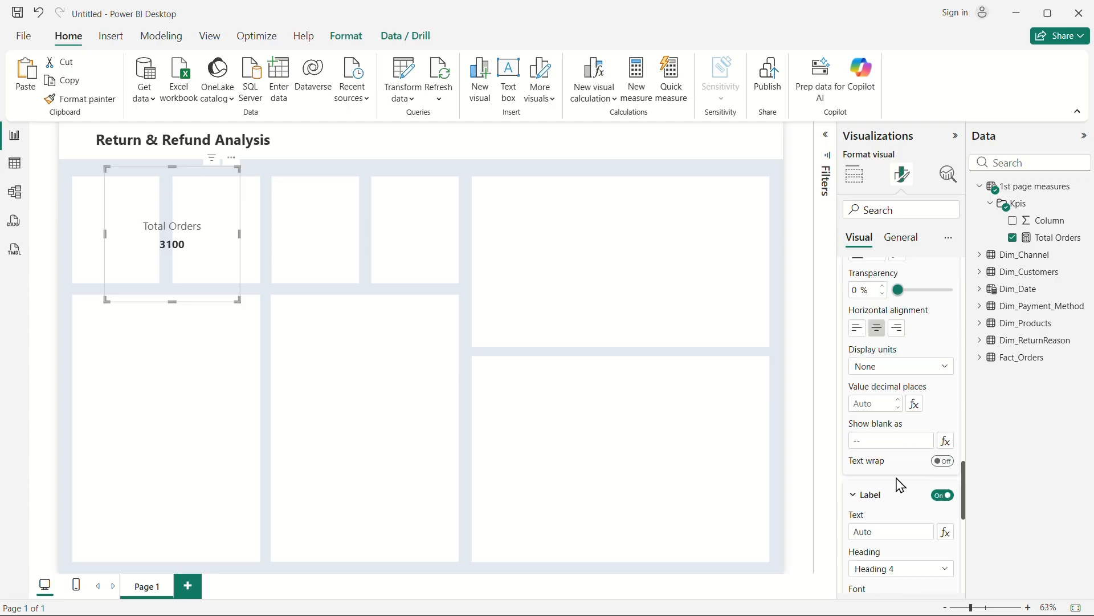
{"action": "scroll", "coordinate": [901, 486], "scroll_direction": "down", "scroll_amount": 3}
{"action": "left_click", "coordinate": [935, 441]}
{"action": "type", "text": "12"}
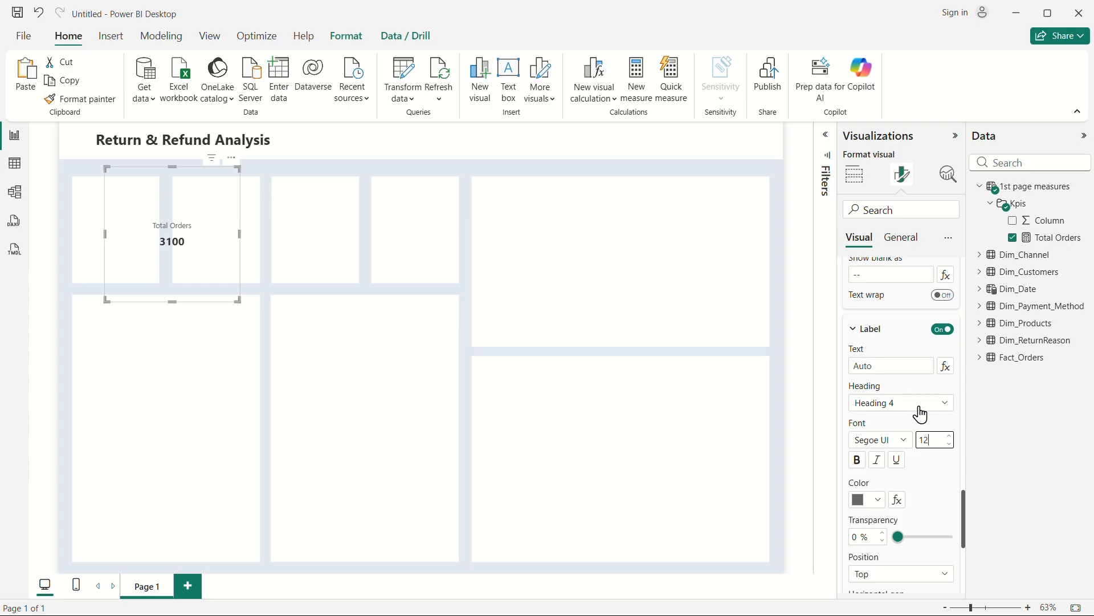
{"action": "left_click", "coordinate": [899, 443]}
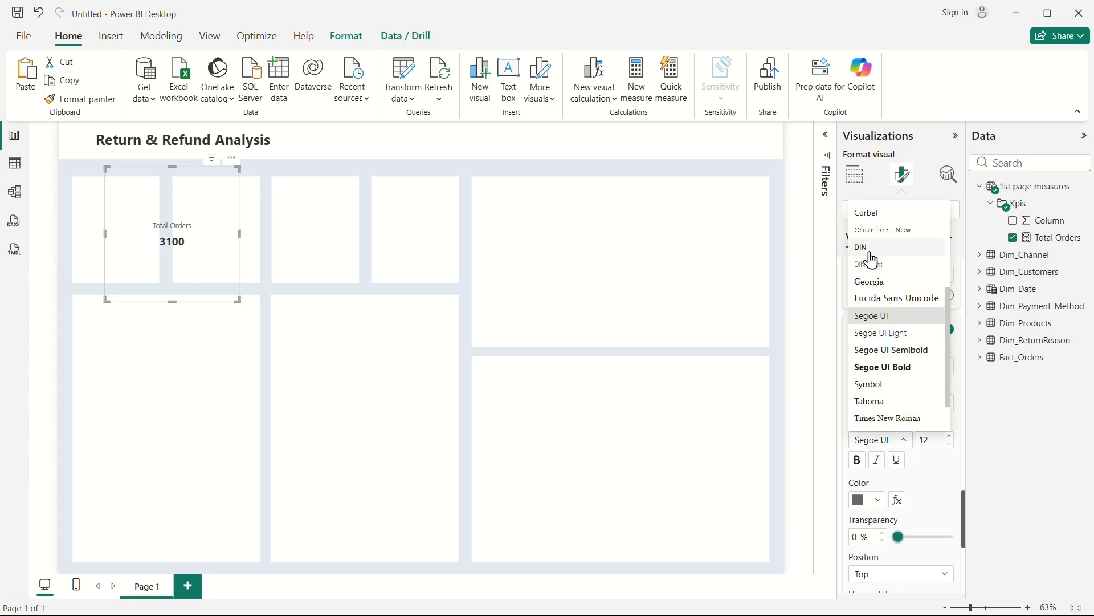
{"action": "left_click", "coordinate": [883, 231]}
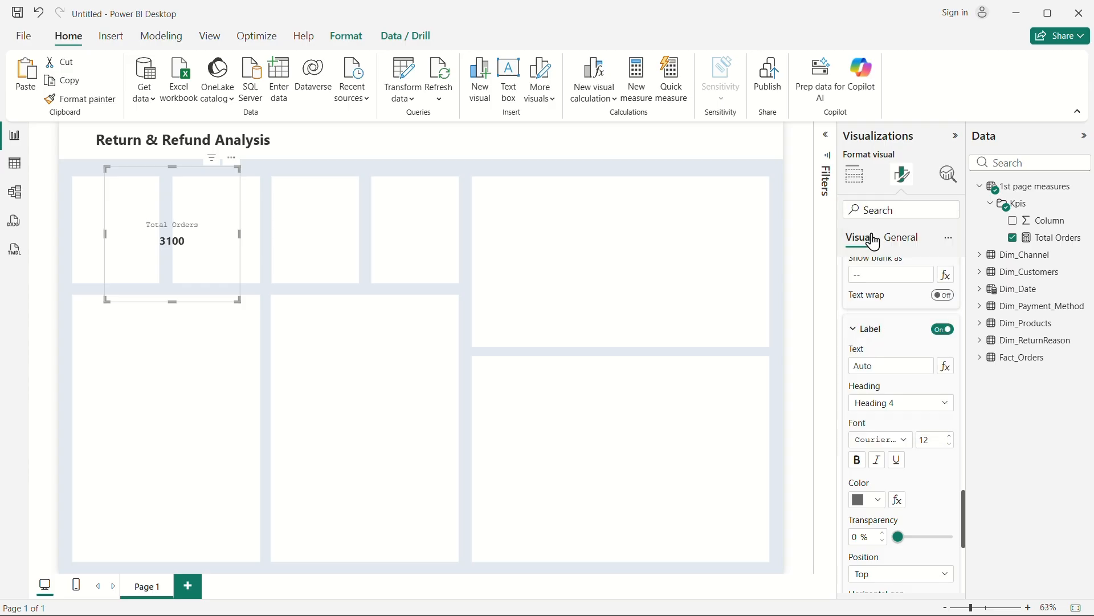
Step: Shrink the Total Orders card, place it in the lower part of the first KPI box and nudge it up slightly
{"action": "left_click_drag", "start_coordinate": [234, 302], "coordinate": [124, 243]}
{"action": "left_click", "coordinate": [545, 173]}
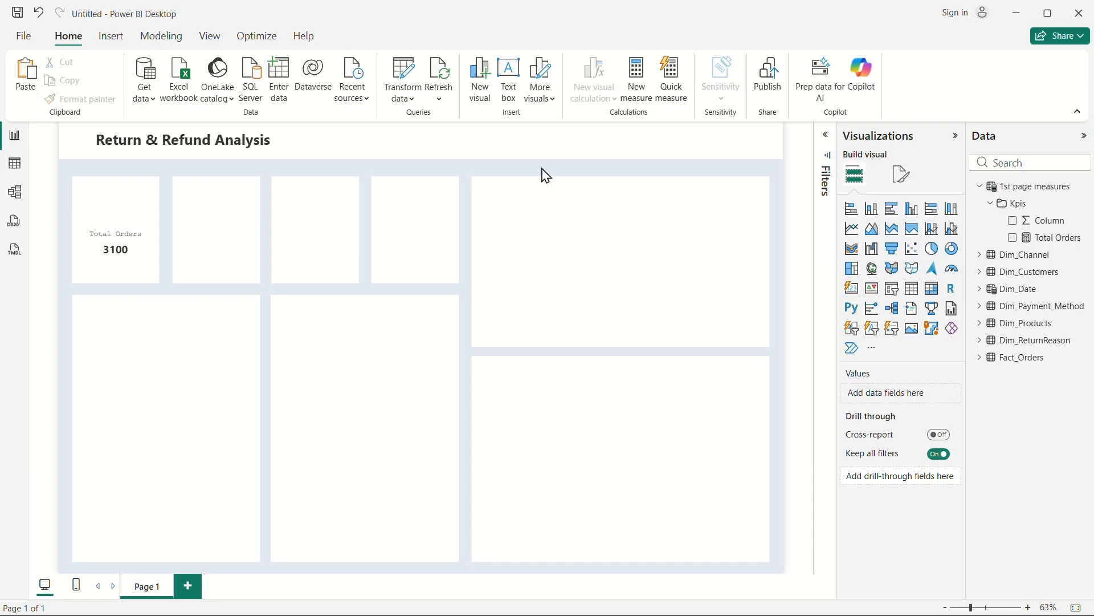
{"action": "left_click", "coordinate": [115, 247]}
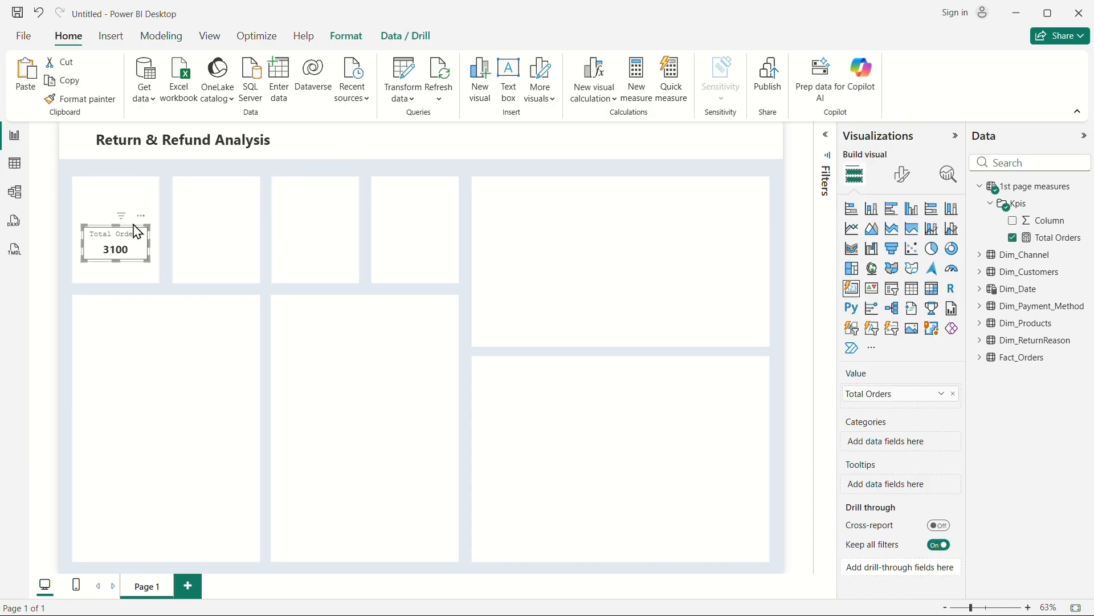
{"action": "key", "text": "Up"}
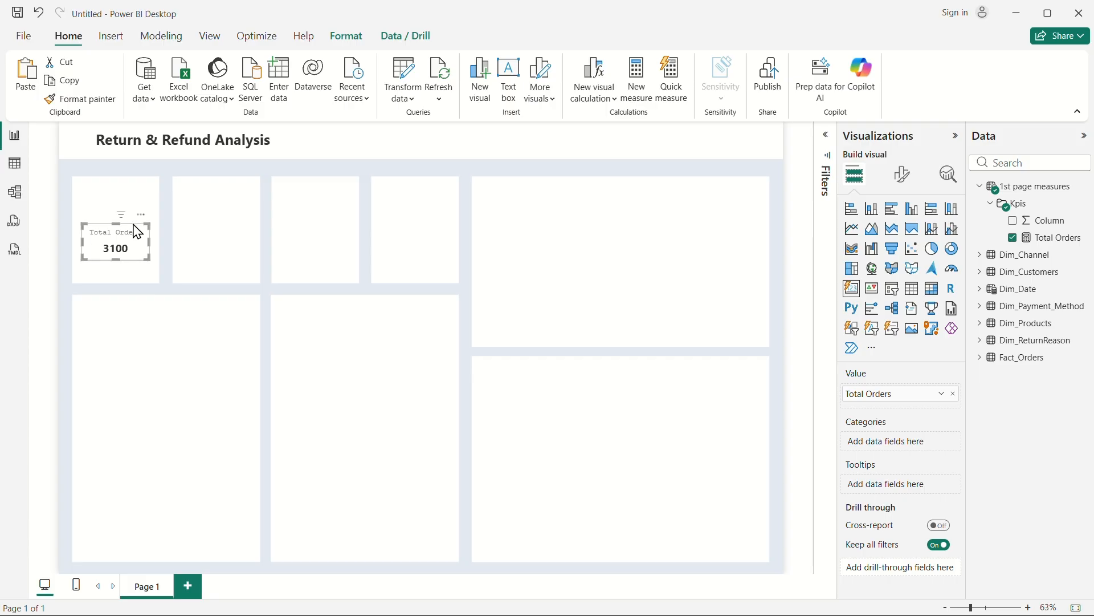
{"action": "left_click", "coordinate": [782, 239]}
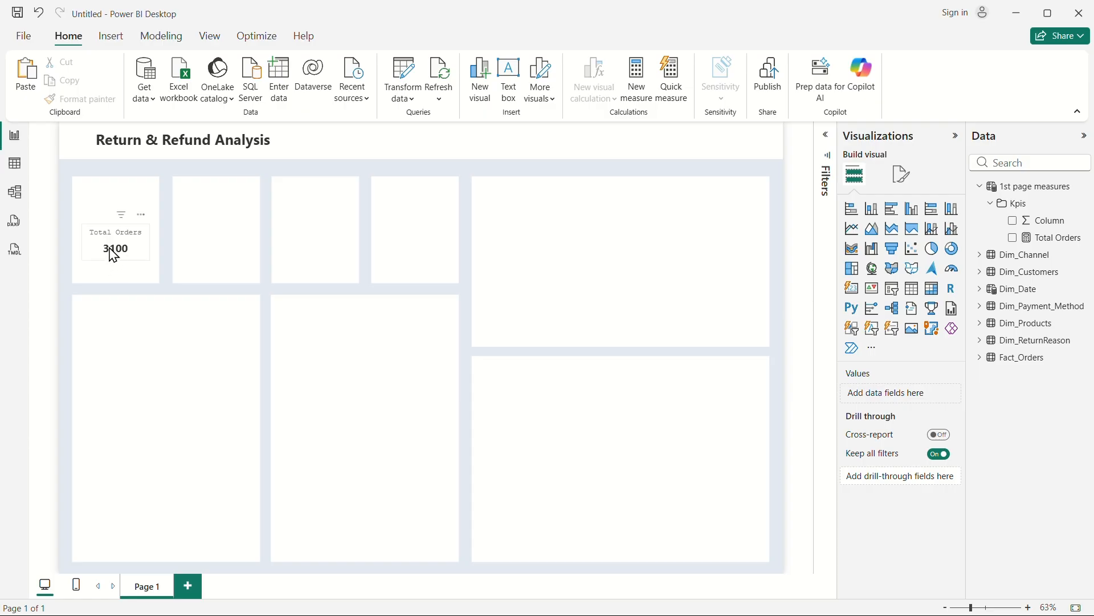
Step: Create a new measure named "Returend Orders" in the Kpis folder of the 1st page measures table
{"action": "right_click", "coordinate": [1021, 215]}
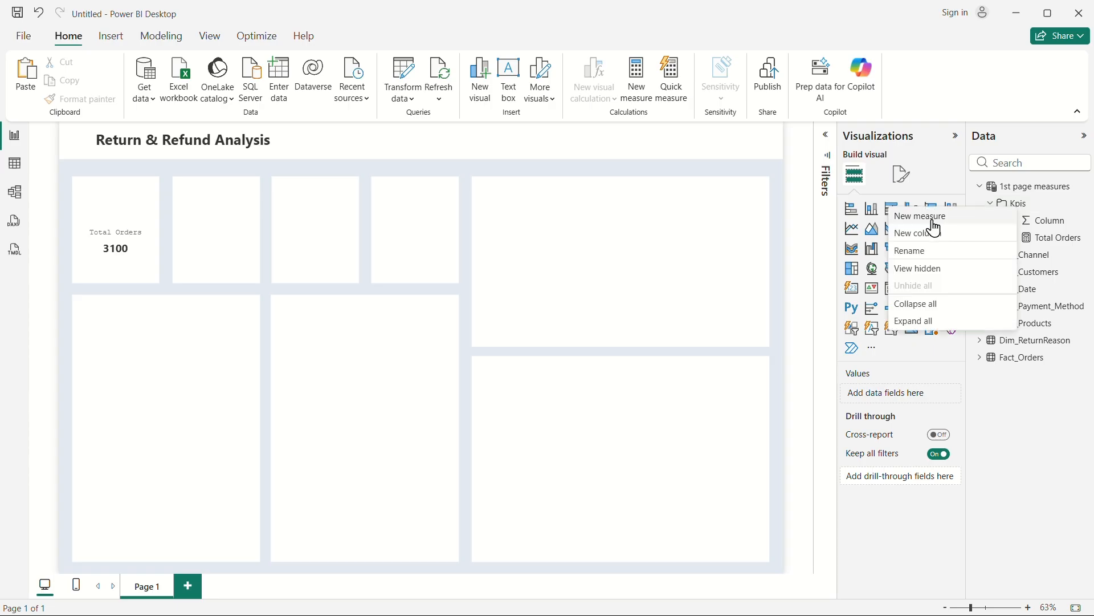
{"action": "left_click", "coordinate": [926, 219]}
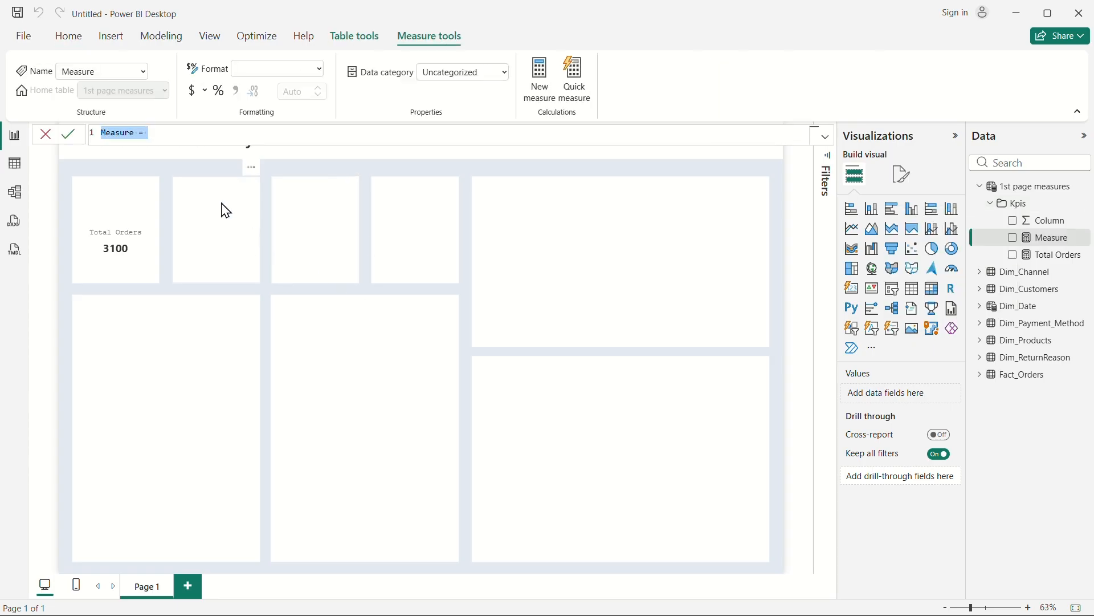
{"action": "type", "text": "Ret"}
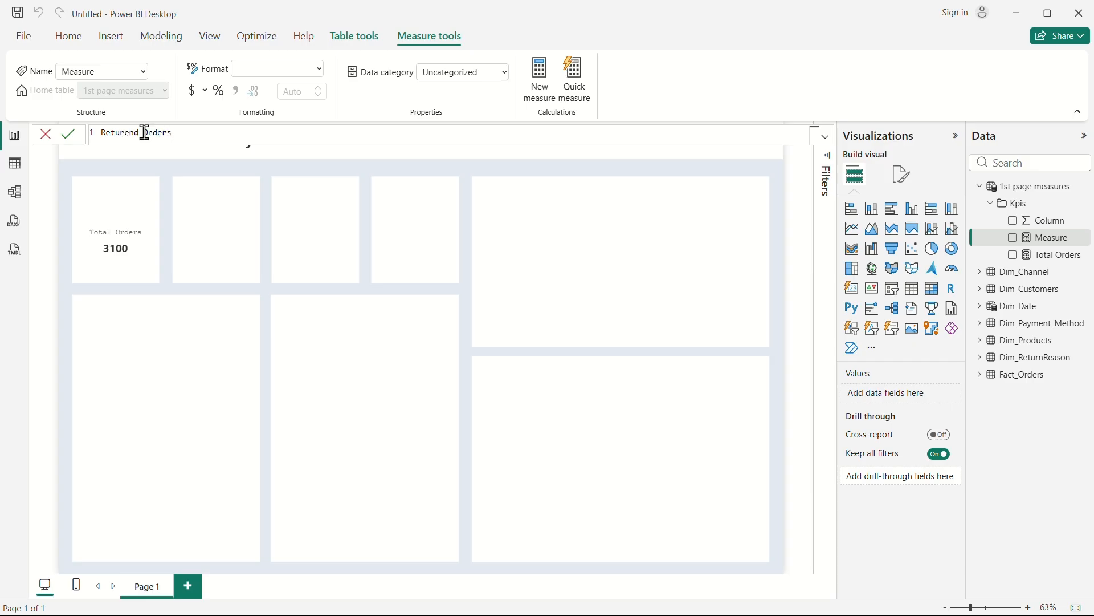
{"action": "type", "text": "urend Orders ="}
{"action": "key", "text": "shift+Return"}
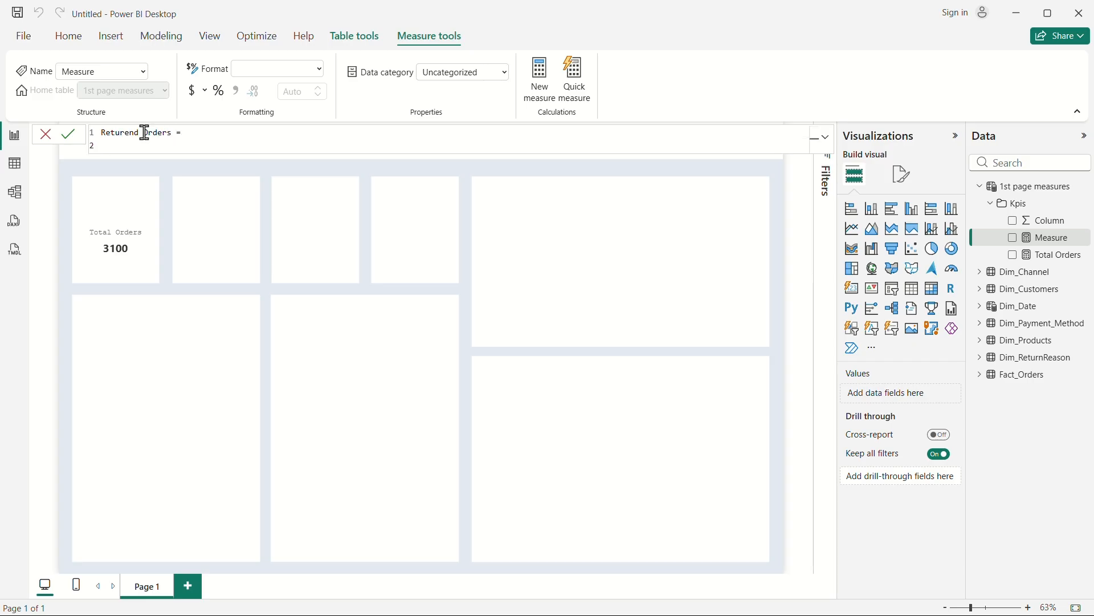
Step: Start the Returend Orders formula with CALCULATE, using [Total Orders] as the expression on its own line
{"action": "type", "text": "CALCULATE("}
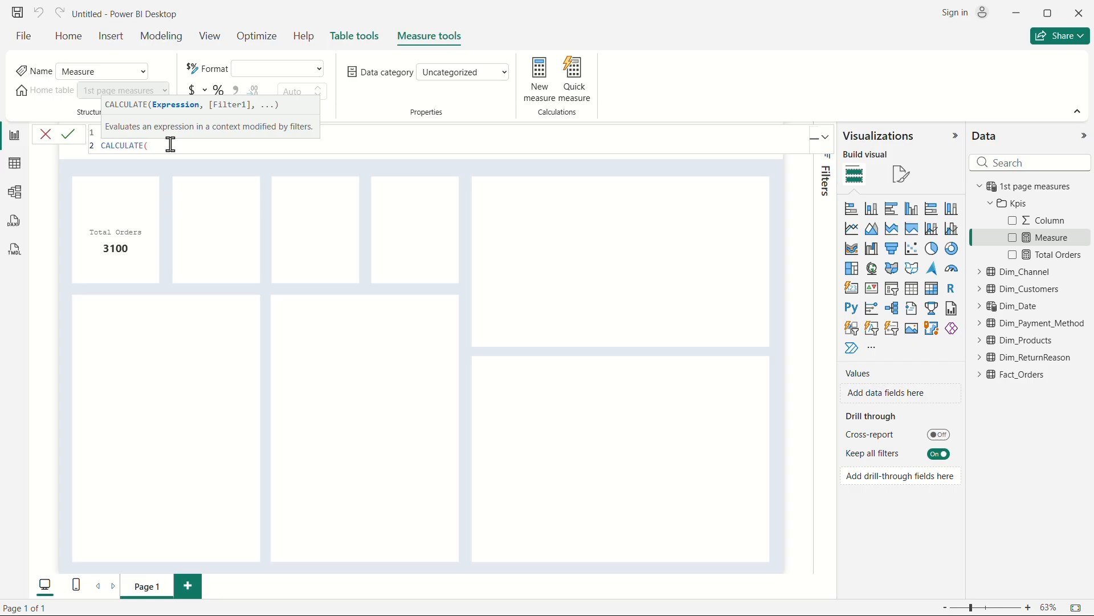
{"action": "key", "text": "shift+Return"}
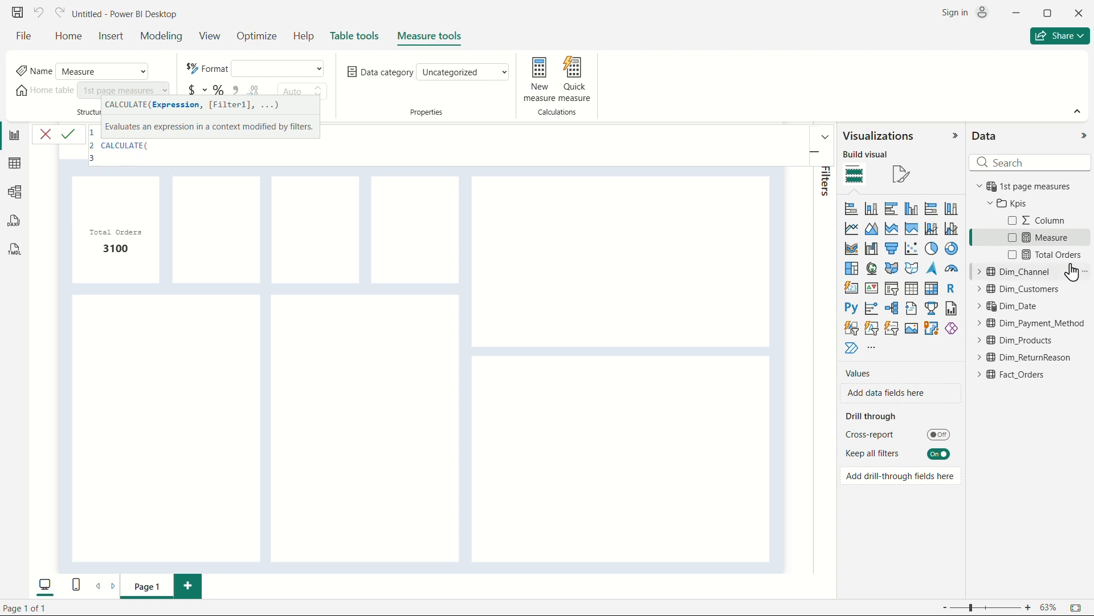
{"action": "type", "text": "toa"}
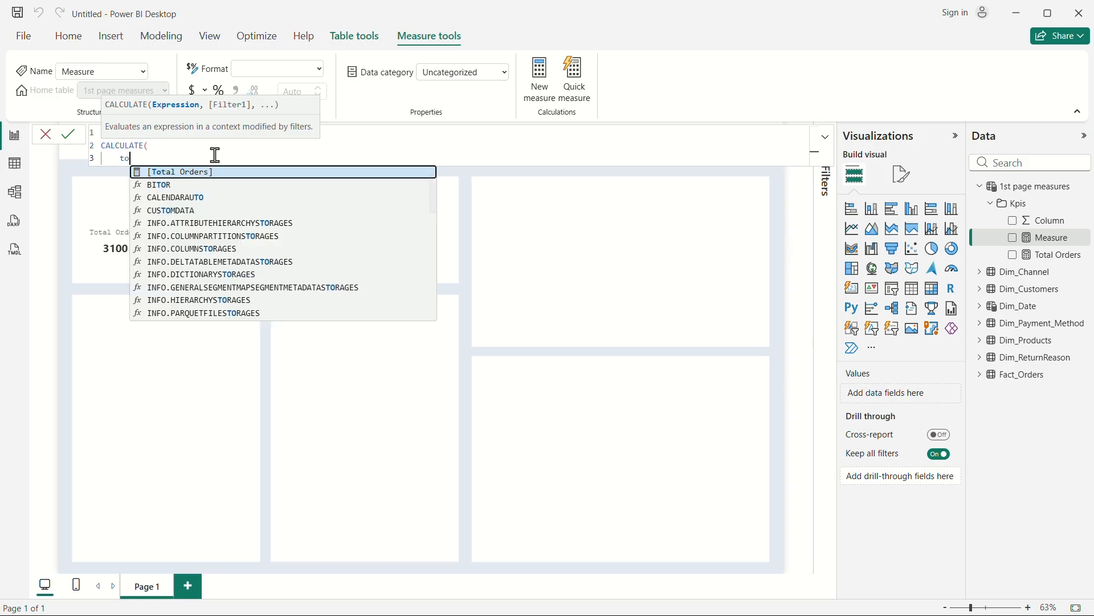
{"action": "left_click", "coordinate": [219, 173]}
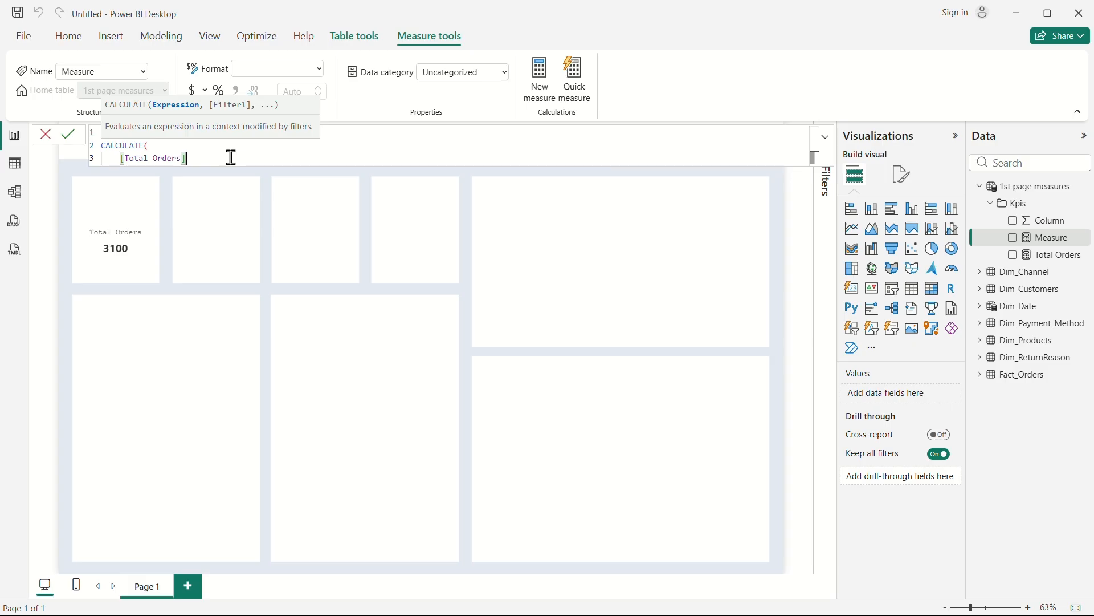
{"action": "type", "text": ","}
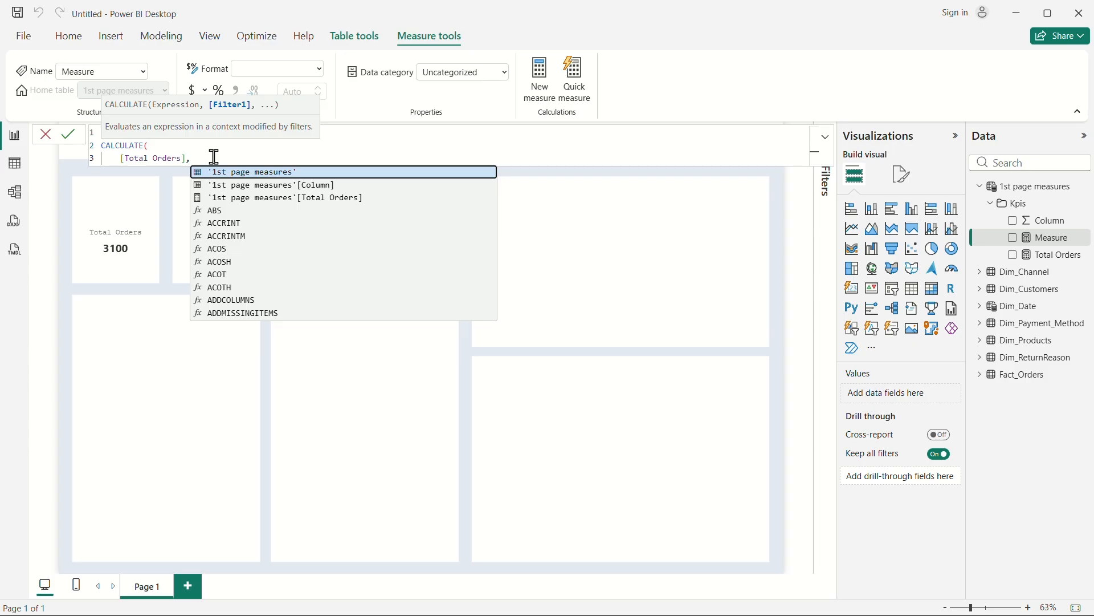
{"action": "key", "text": "shift+Return"}
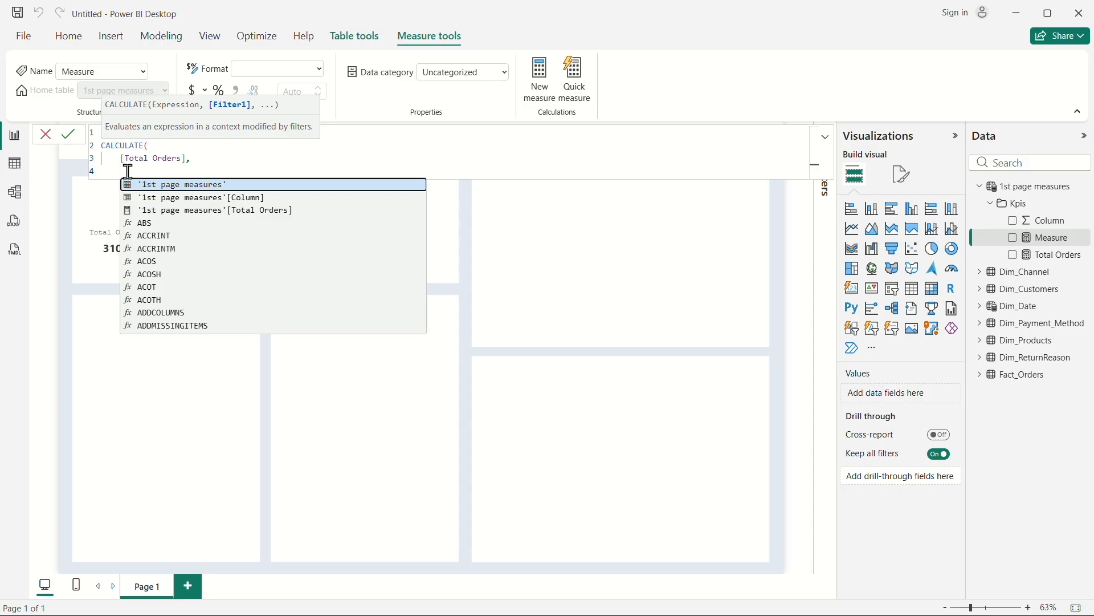
Step: Add the filter Fact_Orders[Return_Flag] = "Yes" to the CALCULATE formula, close it and commit the measure
{"action": "type", "text": "retu"}
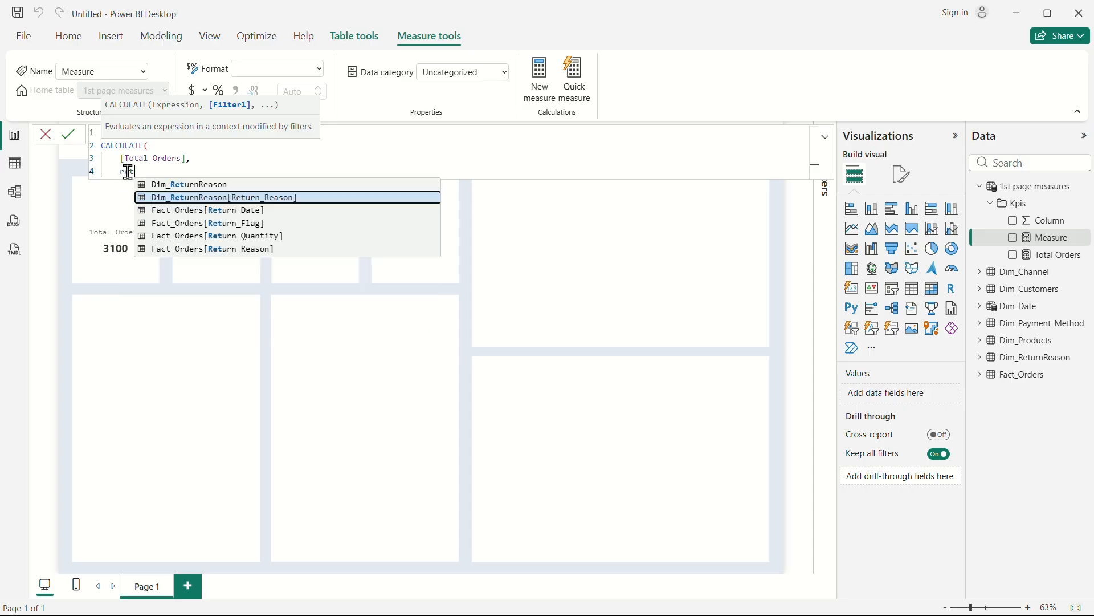
{"action": "left_click", "coordinate": [260, 224]}
{"action": "type", "text": "= \"Yes"}
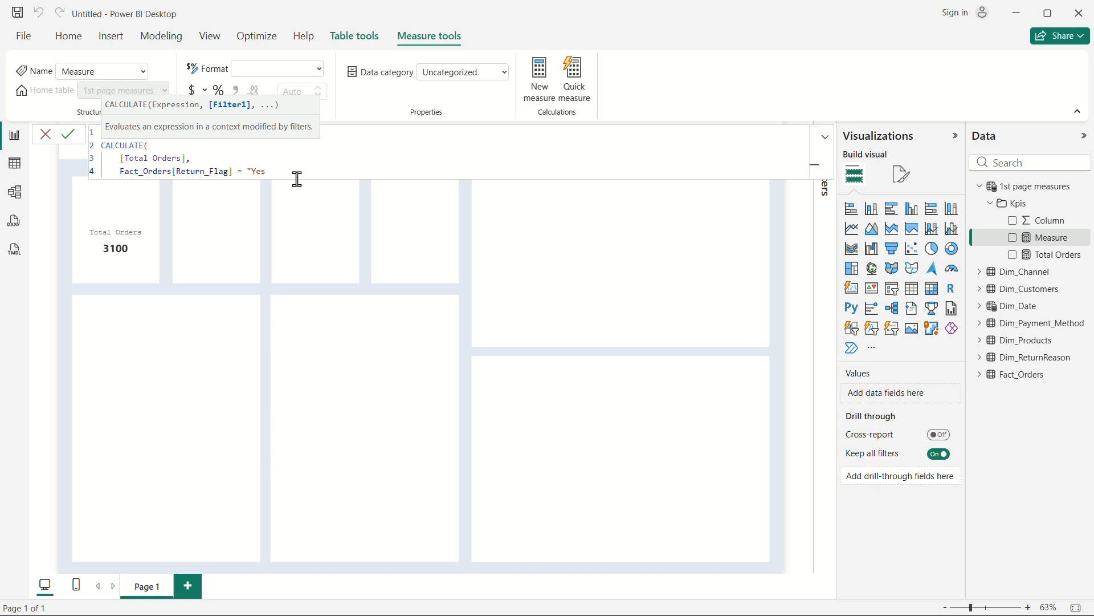
{"action": "key", "text": "Return"}
{"action": "type", "text": ")"}
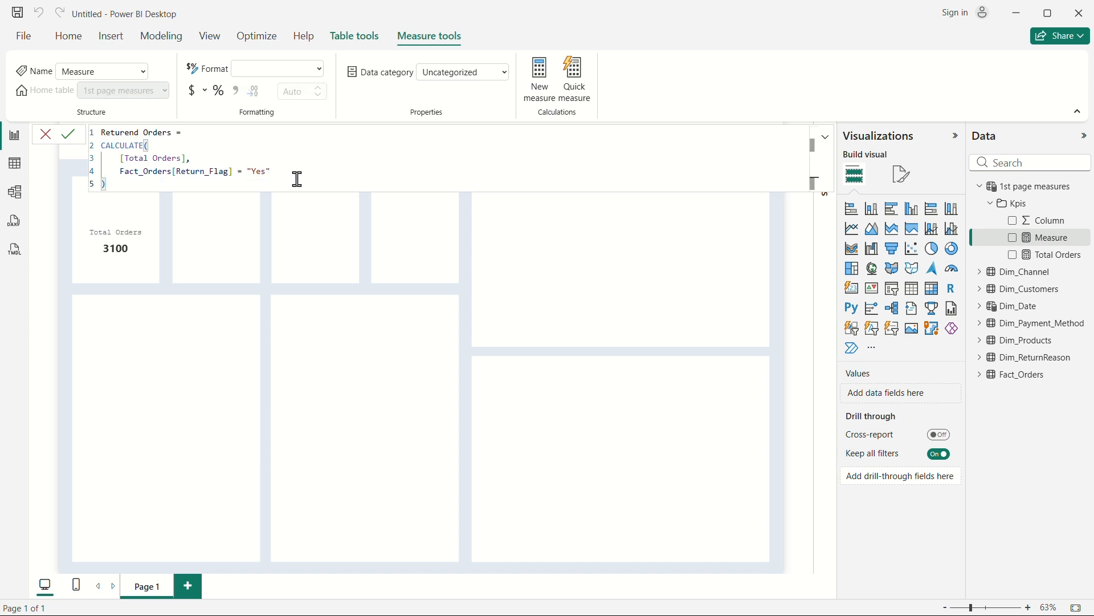
{"action": "left_click", "coordinate": [188, 159]}
{"action": "type", "text": ","}
{"action": "left_click", "coordinate": [120, 184]}
{"action": "key", "text": "Return"}
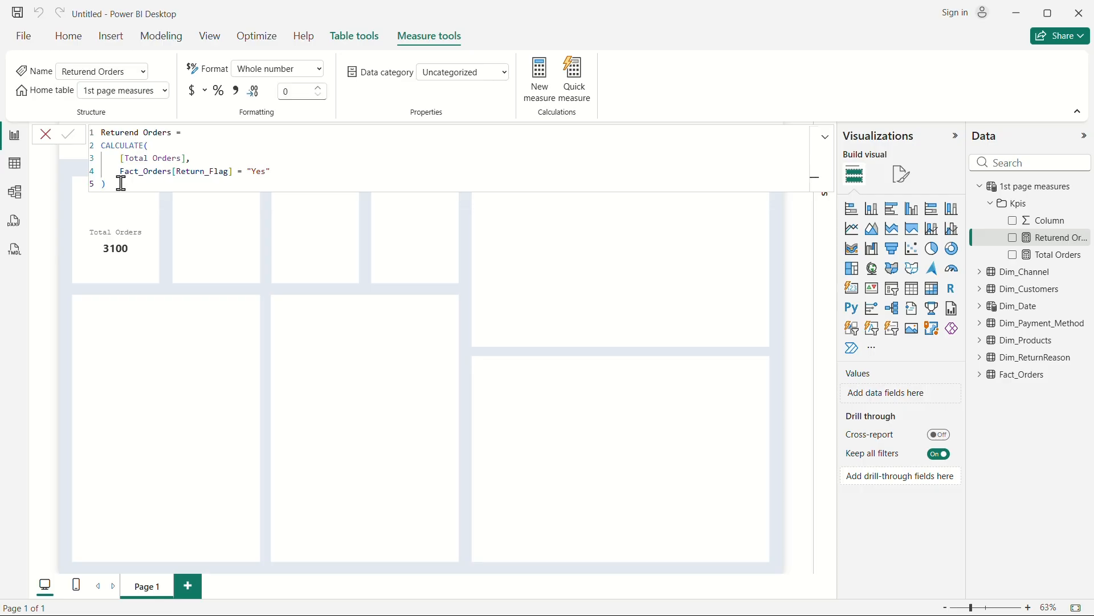
Step: Duplicate the Total Orders card into the second KPI box and replace its value with the Returend Orders measure
{"action": "left_click", "coordinate": [125, 246]}
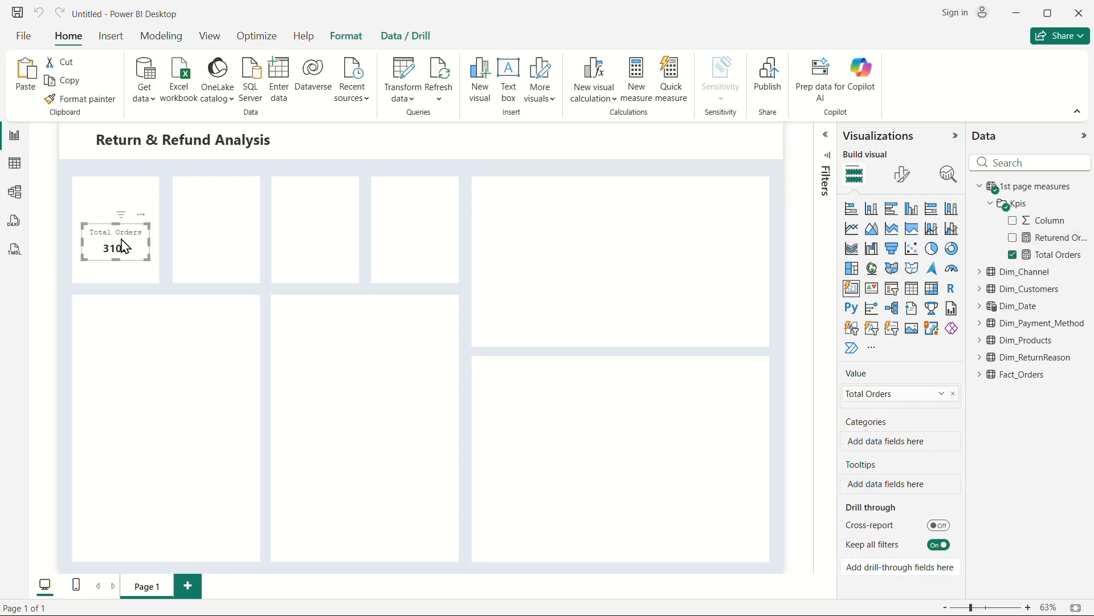
{"action": "key", "text": "ctrl+c"}
{"action": "key", "text": "ctrl+v"}
{"action": "left_click_drag", "start_coordinate": [125, 247], "coordinate": [219, 242]}
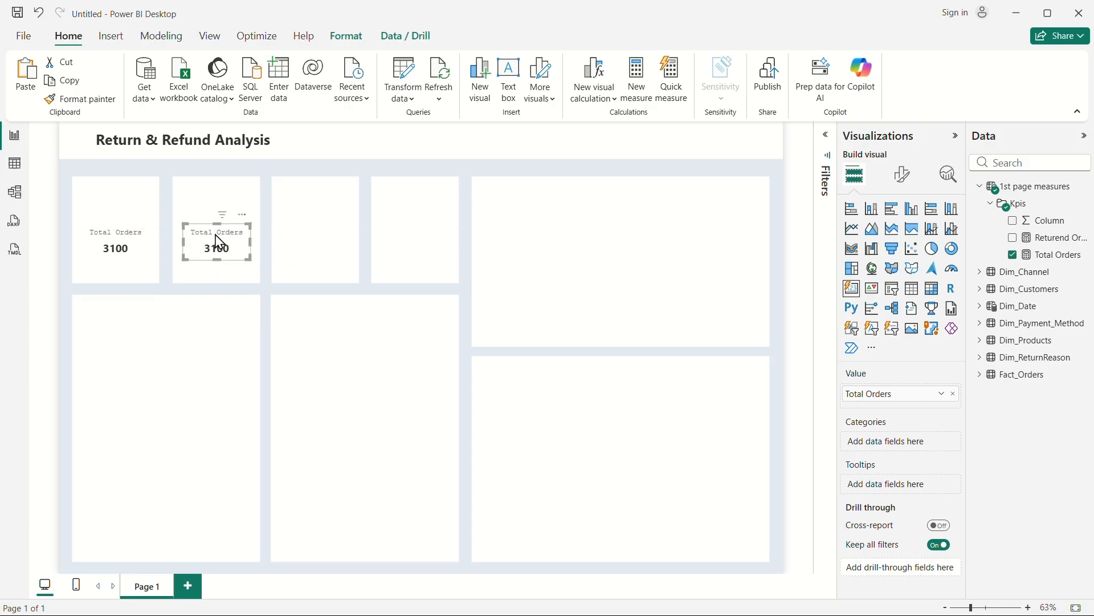
{"action": "left_click", "coordinate": [1014, 239]}
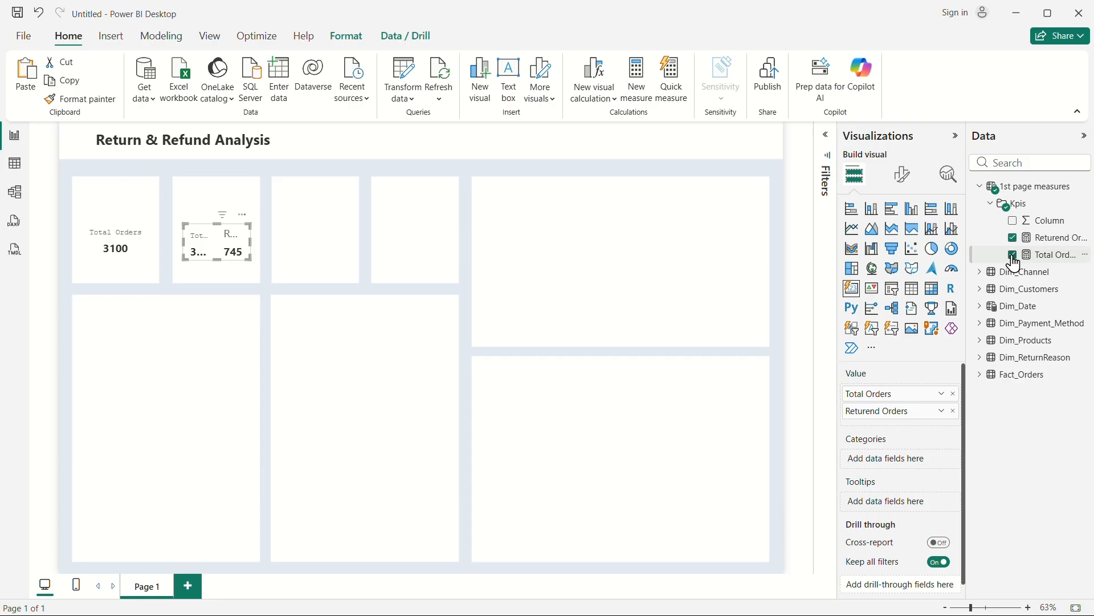
{"action": "left_click", "coordinate": [1014, 255]}
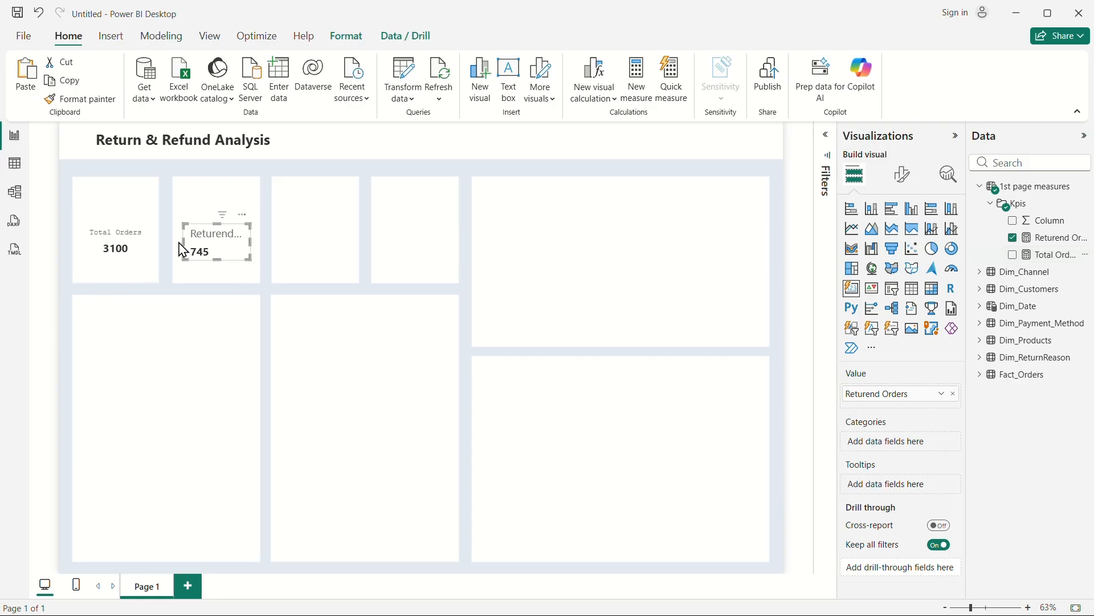
Step: Centre the callout value horizontally on the Returend Orders card
{"action": "left_click", "coordinate": [902, 175]}
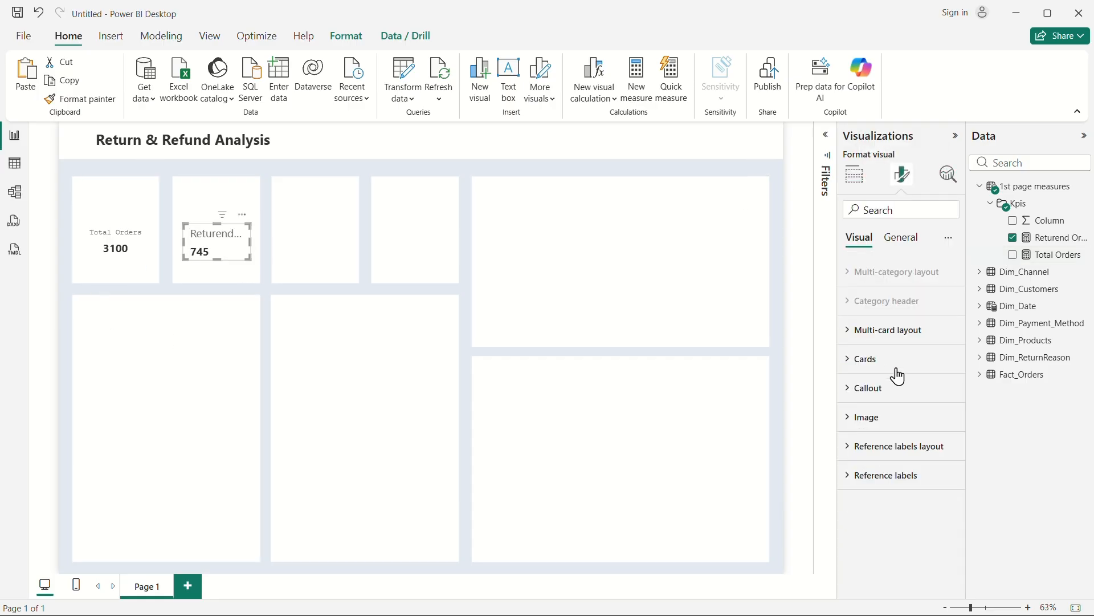
{"action": "left_click", "coordinate": [867, 390]}
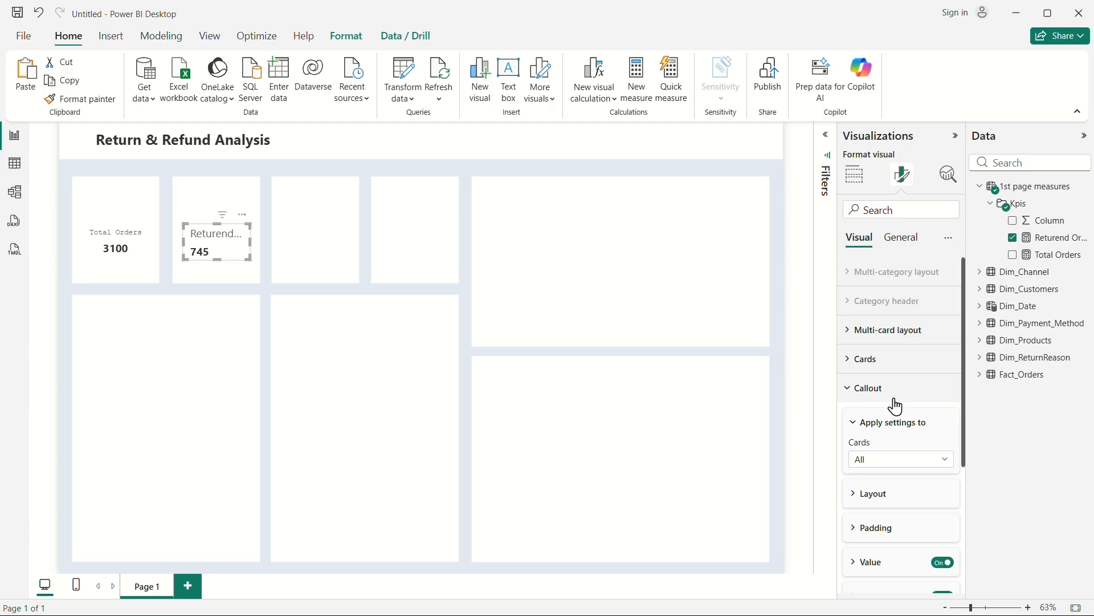
{"action": "scroll", "coordinate": [878, 384], "scroll_direction": "down", "scroll_amount": 3}
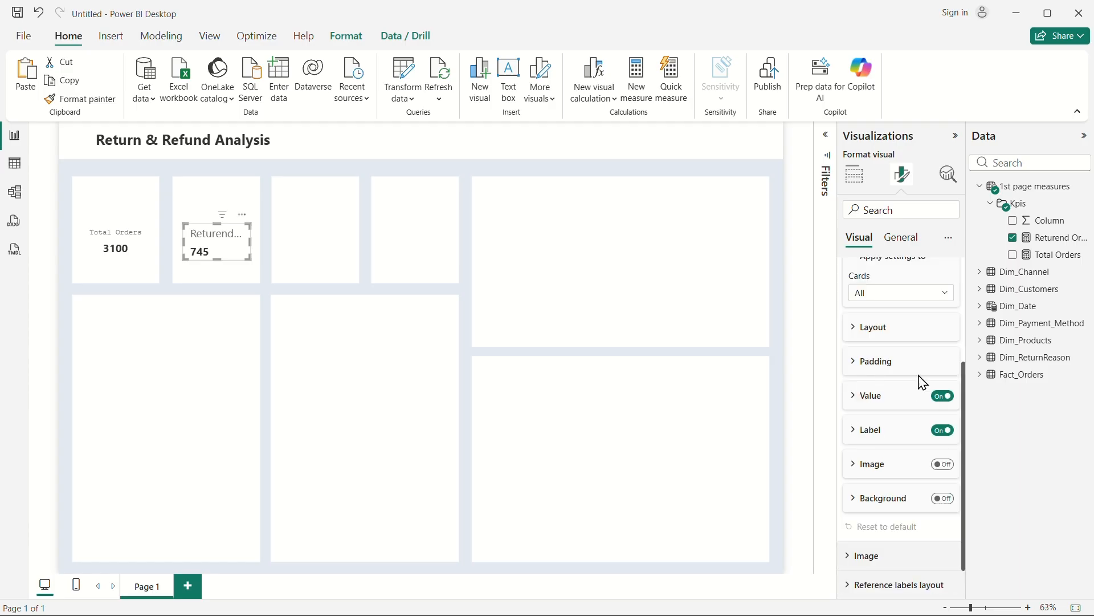
{"action": "left_click", "coordinate": [864, 399]}
{"action": "left_click", "coordinate": [902, 434]}
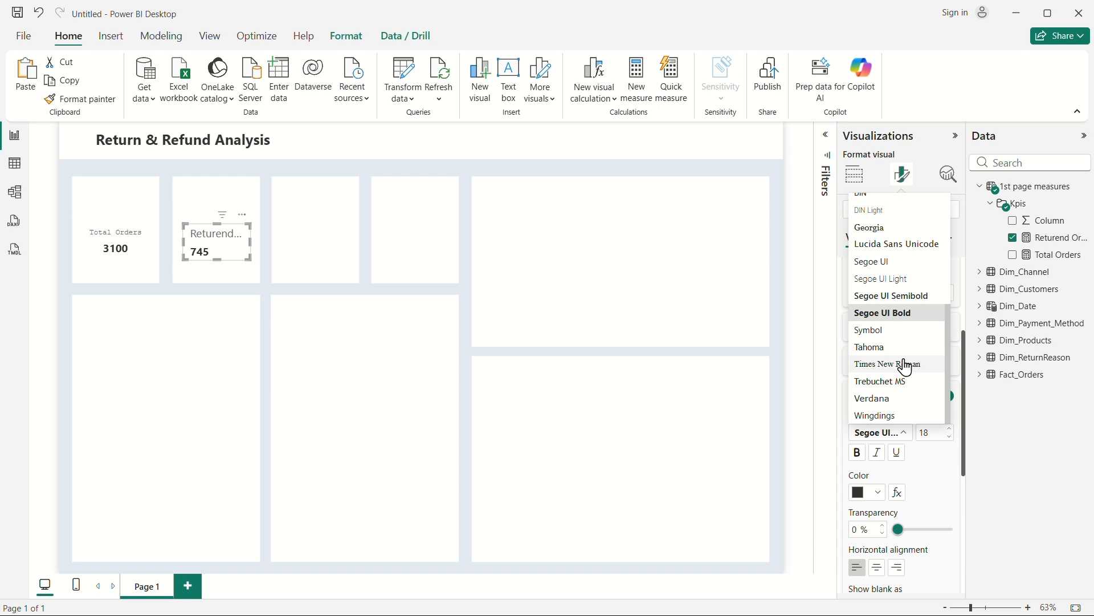
{"action": "left_click", "coordinate": [929, 475]}
{"action": "scroll", "coordinate": [929, 474], "scroll_direction": "down", "scroll_amount": 3}
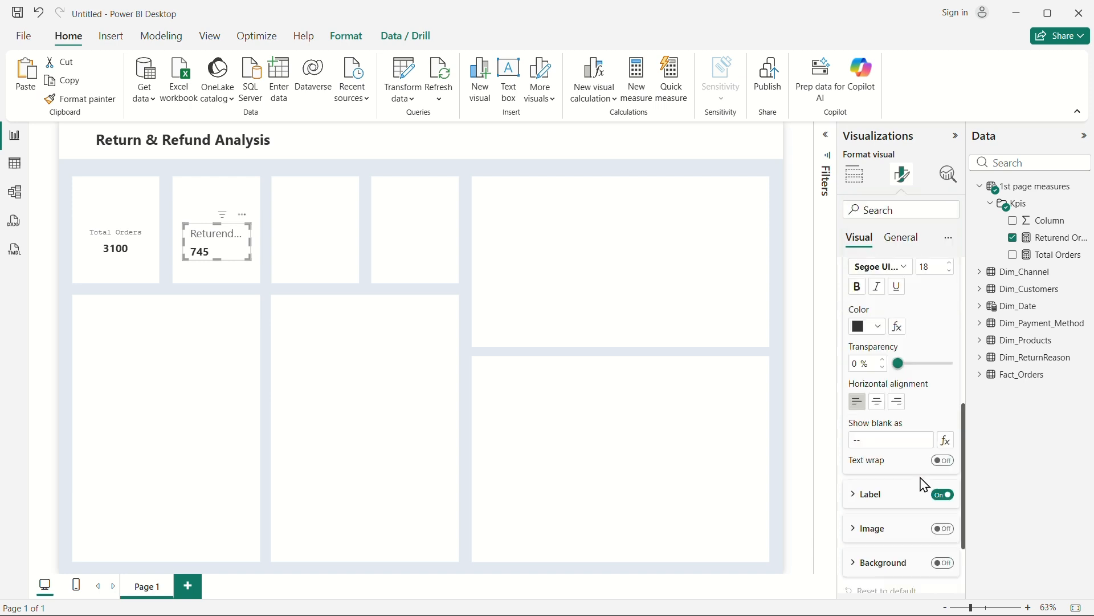
{"action": "left_click", "coordinate": [877, 402]}
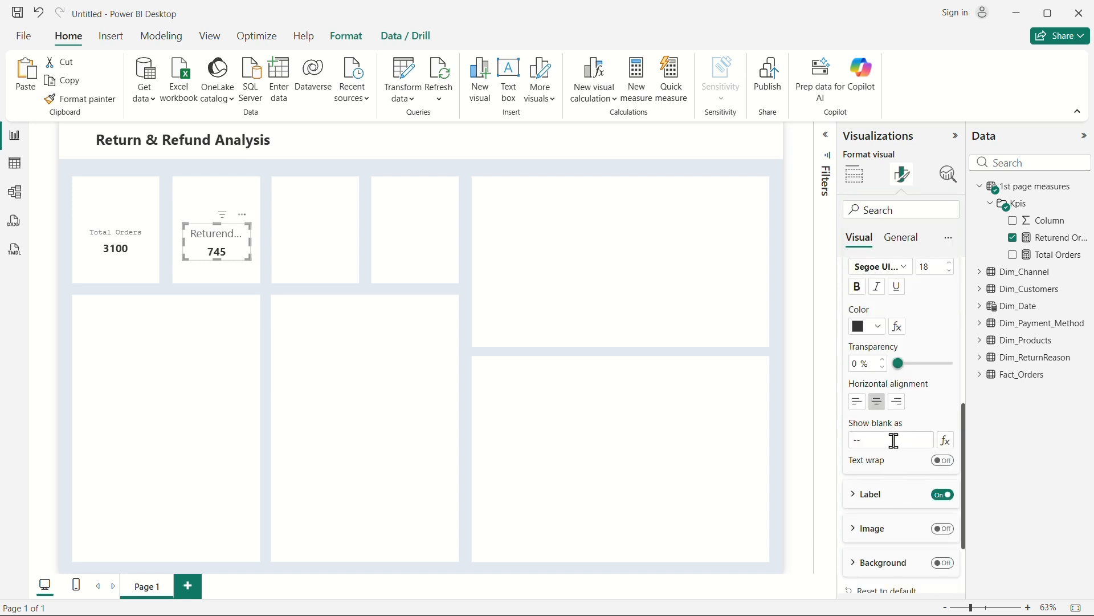
Step: Set the Returend Orders callout label to Courier New at size 12 and widen the card to the second KPI box's width
{"action": "left_click", "coordinate": [865, 495]}
{"action": "double_click", "coordinate": [928, 439]}
{"action": "type", "text": "12"}
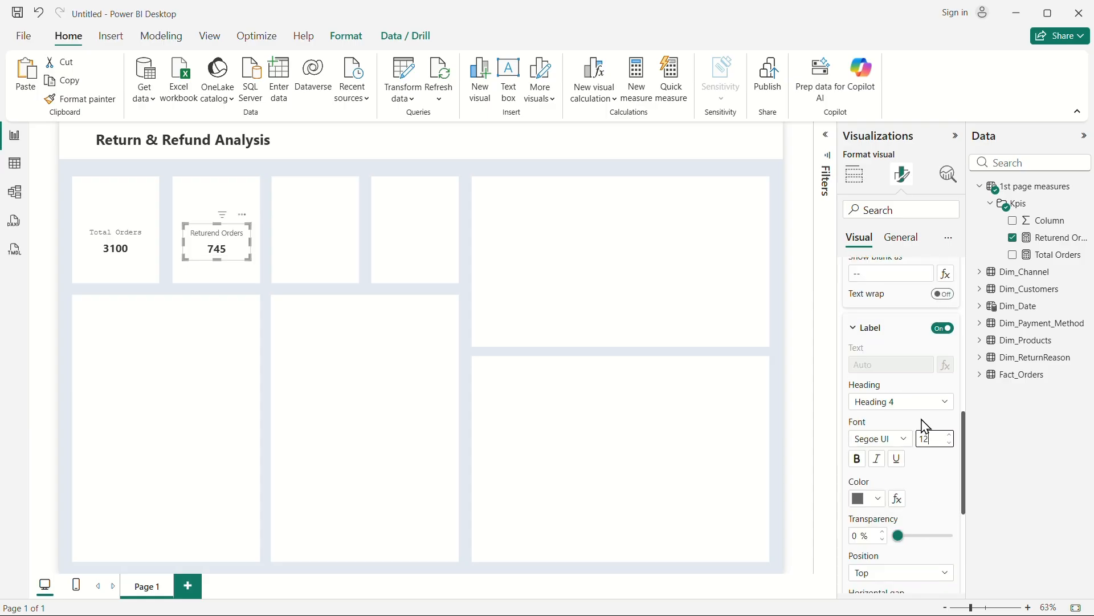
{"action": "scroll", "coordinate": [912, 465], "scroll_direction": "down", "scroll_amount": 3}
{"action": "scroll", "coordinate": [906, 441], "scroll_direction": "up", "scroll_amount": 3}
{"action": "left_click", "coordinate": [892, 439]}
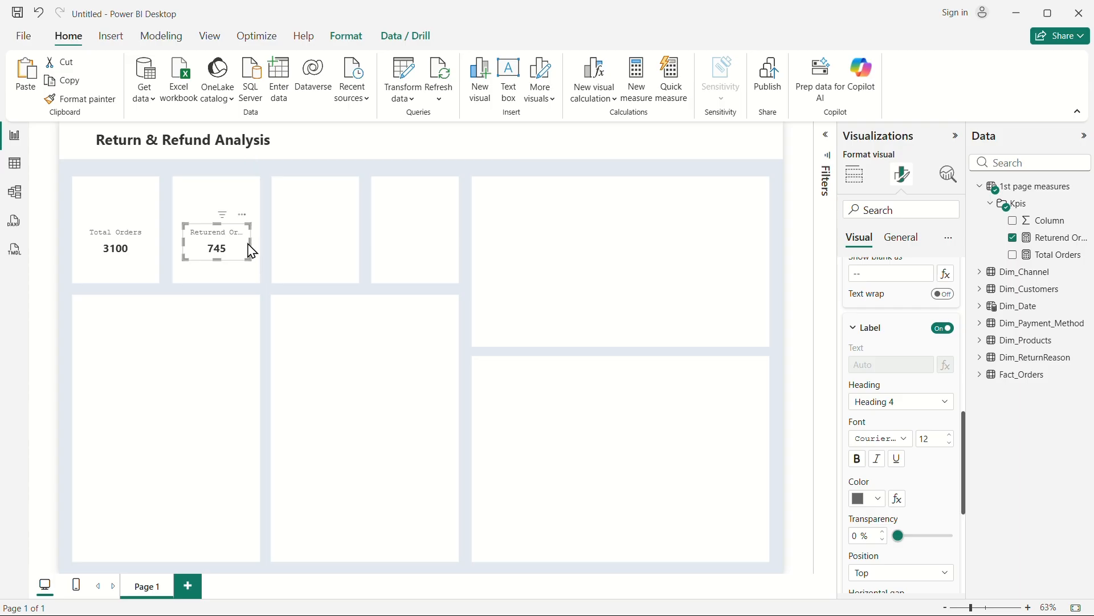
{"action": "left_click_drag", "start_coordinate": [252, 252], "coordinate": [261, 252]}
{"action": "left_click_drag", "start_coordinate": [183, 246], "coordinate": [175, 246]}
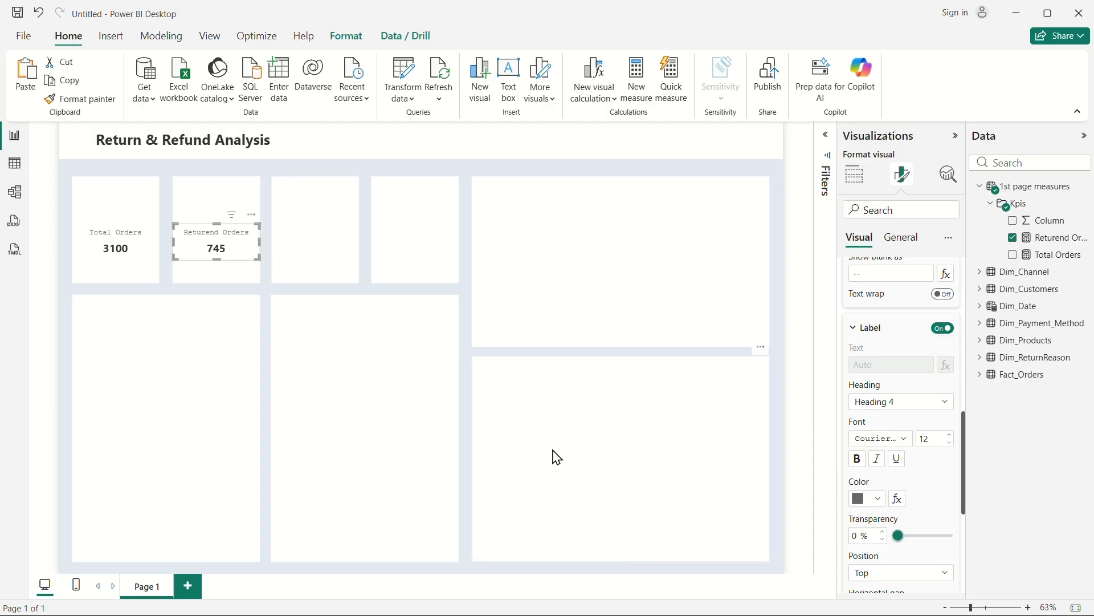
Step: Switch to the PowerPoint presentation to check the order and returned-order figures on its cover slide against the Power BI cards, and return to the report
{"action": "key", "text": "super+Tab"}
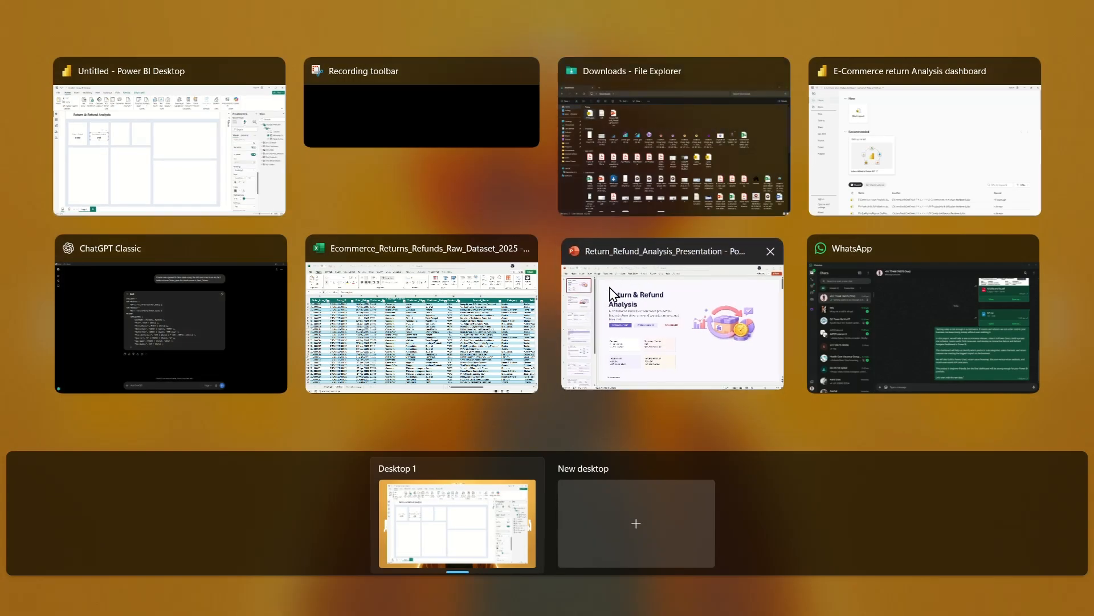
{"action": "left_click", "coordinate": [612, 367]}
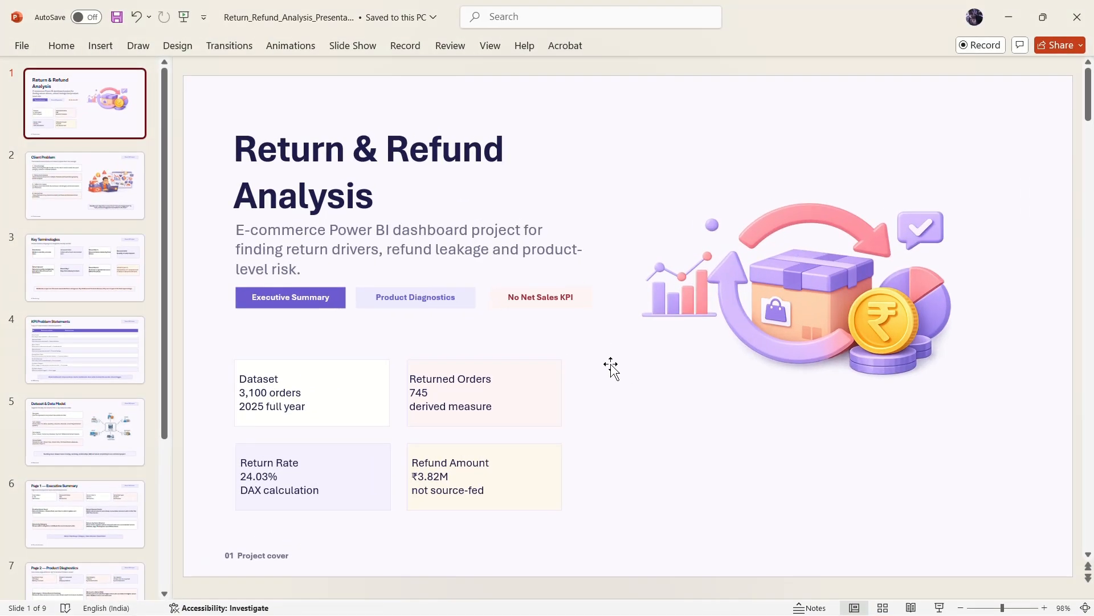
{"action": "double_click", "coordinate": [434, 393]}
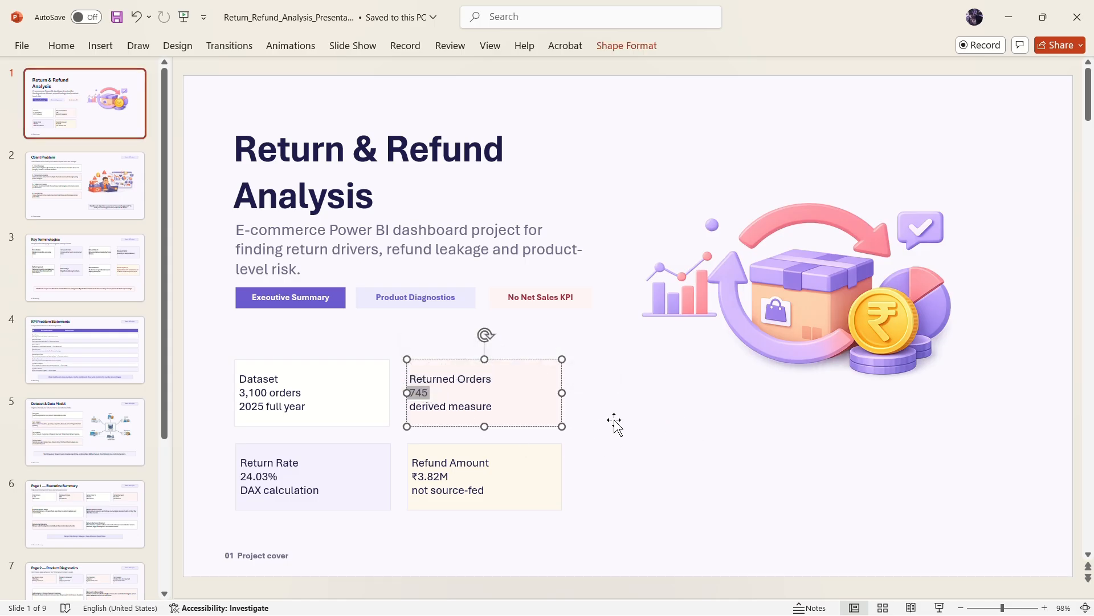
{"action": "key", "text": "super+Tab"}
{"action": "left_click", "coordinate": [499, 157]}
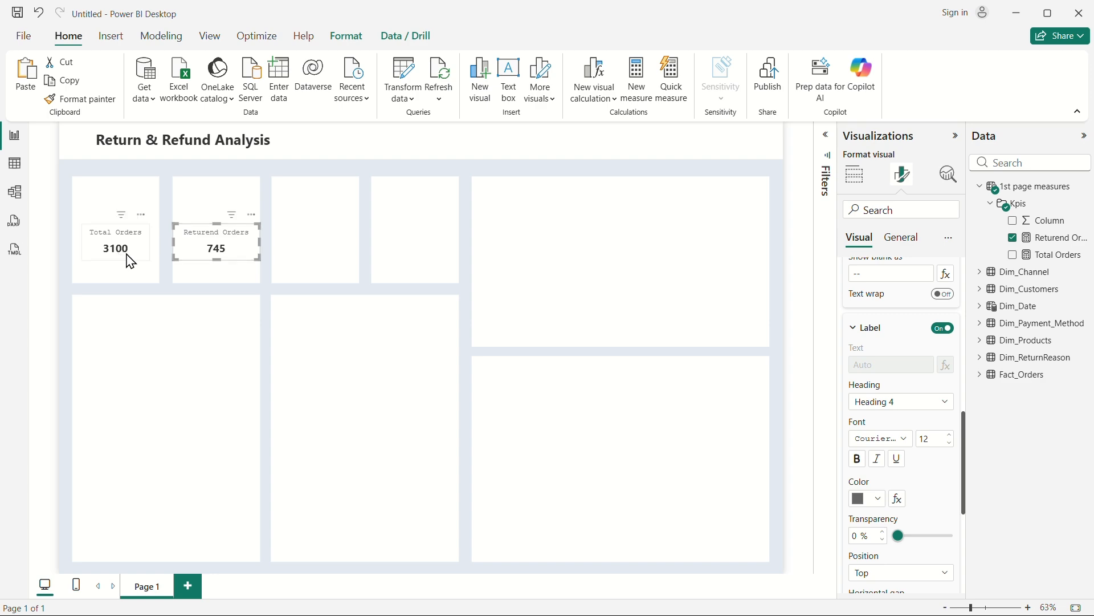
{"action": "key", "text": "super+Tab"}
{"action": "left_click", "coordinate": [490, 170]}
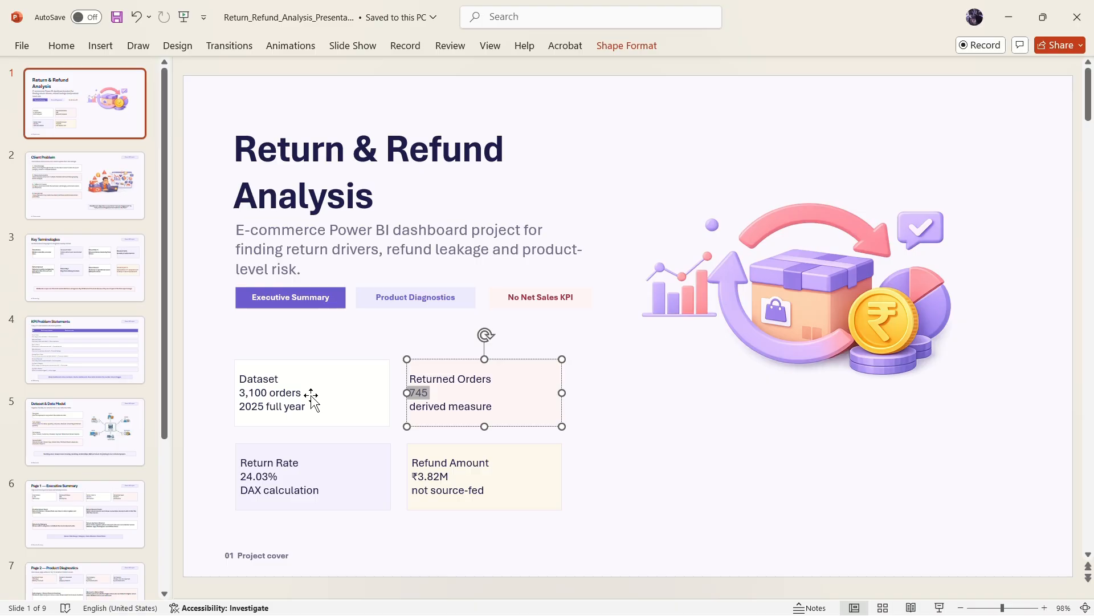
{"action": "key", "text": "super+Tab"}
{"action": "left_click", "coordinate": [428, 189]}
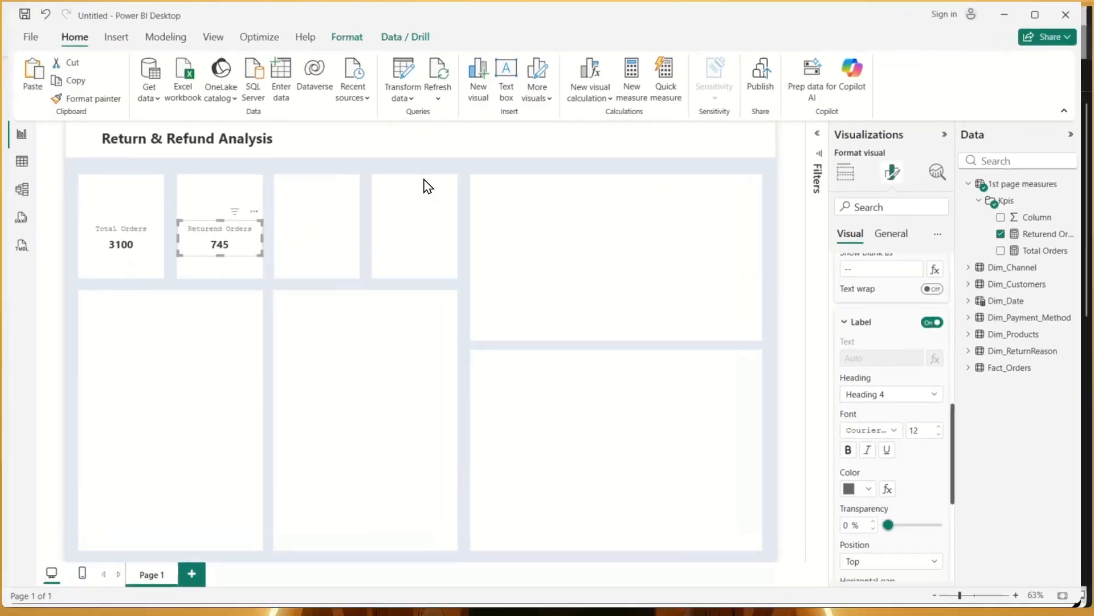
{"action": "left_click", "coordinate": [375, 170]}
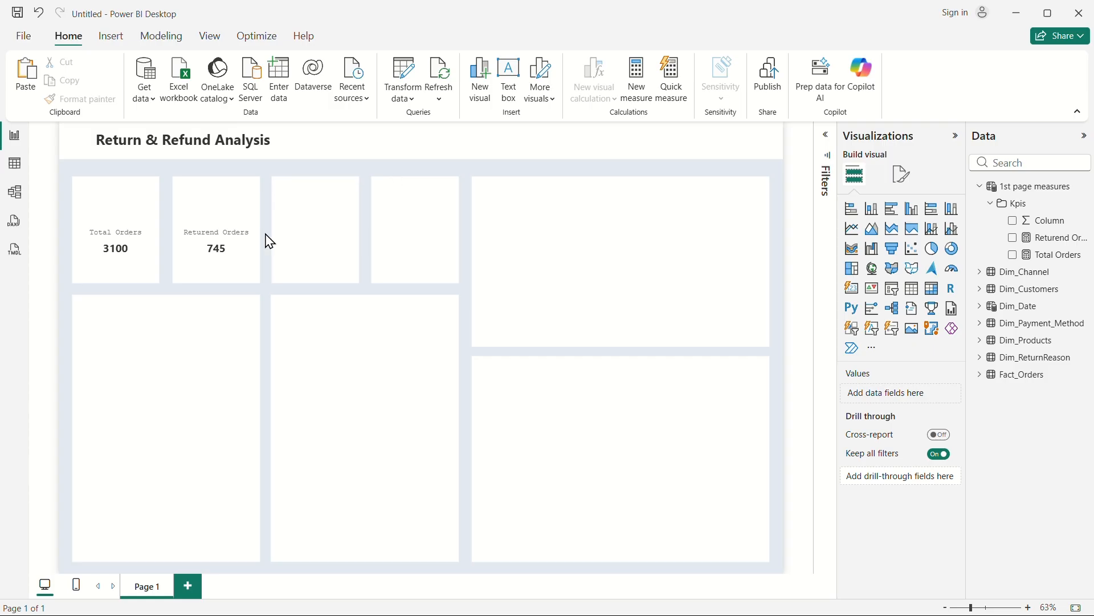
Step: Switch to the PowerPoint presentation, look up the Return Rate % entry on the KPI Problem Statements slide, and return to the report
{"action": "key", "text": "super+Tab"}
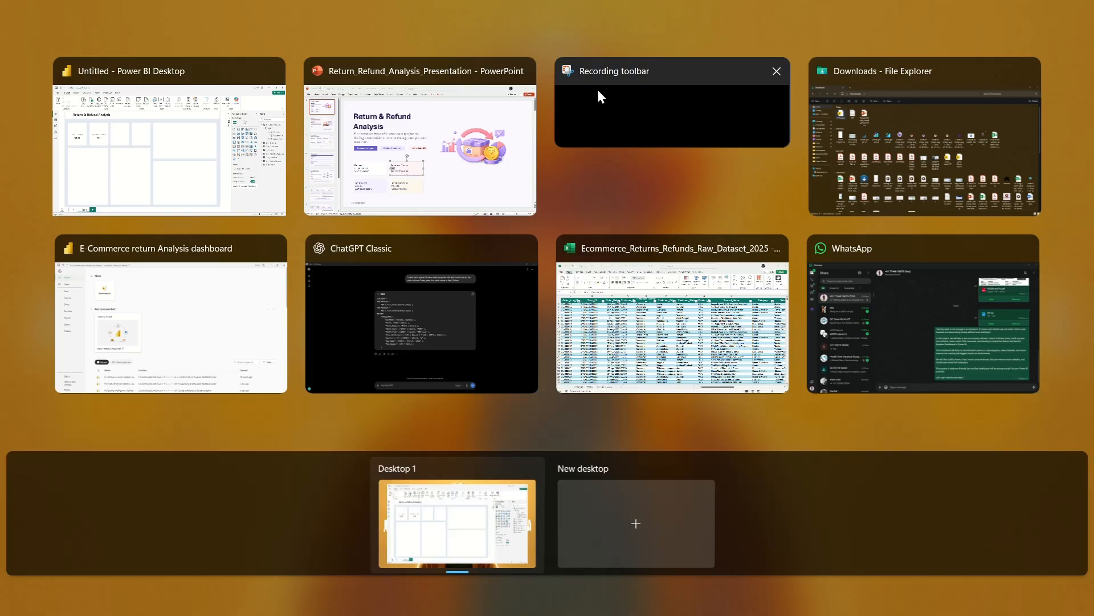
{"action": "left_click", "coordinate": [410, 161]}
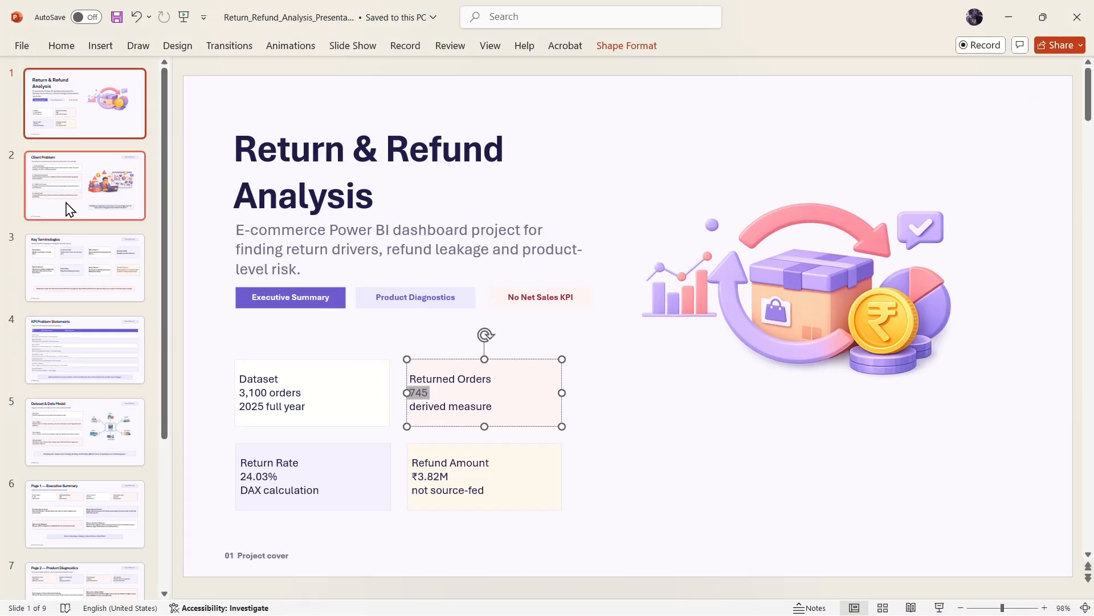
{"action": "left_click", "coordinate": [84, 216]}
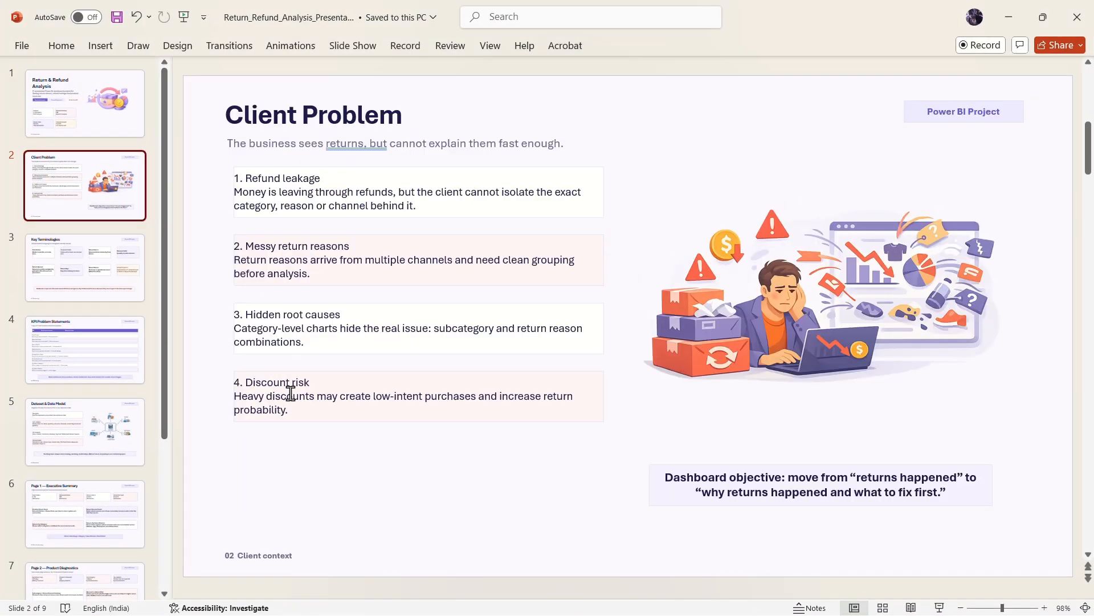
{"action": "left_click", "coordinate": [88, 360]}
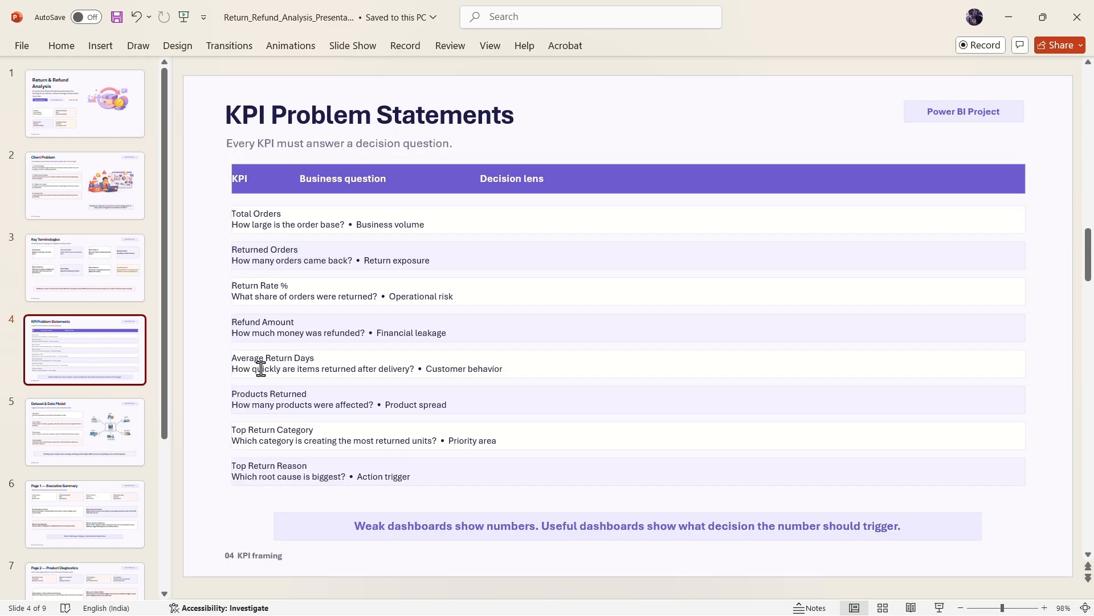
{"action": "left_click_drag", "start_coordinate": [232, 285], "coordinate": [282, 285]}
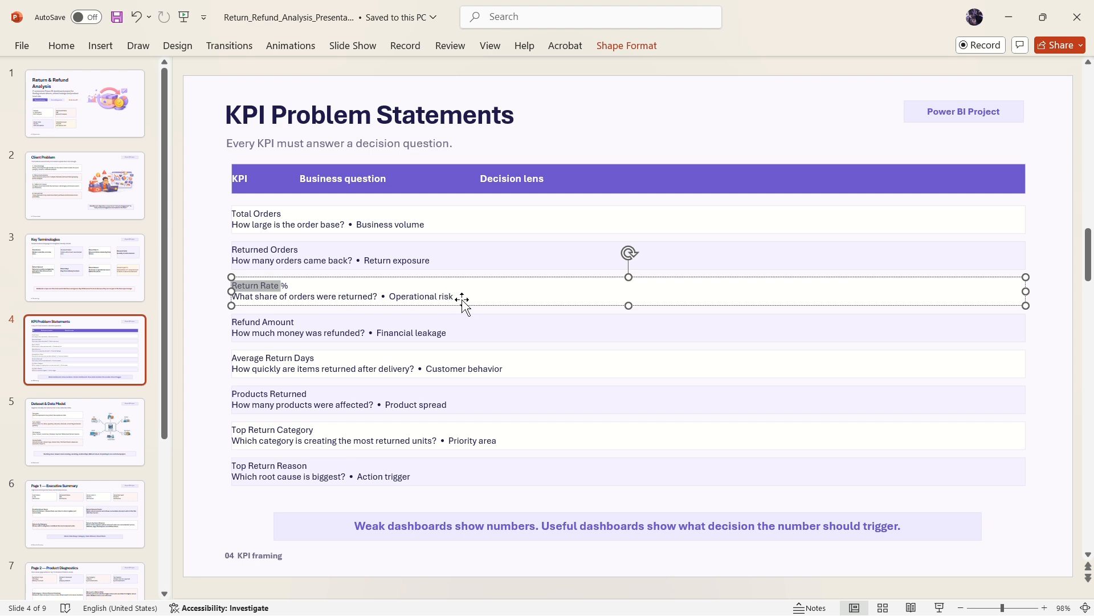
{"action": "key", "text": "super+Tab"}
{"action": "left_click", "coordinate": [432, 165]}
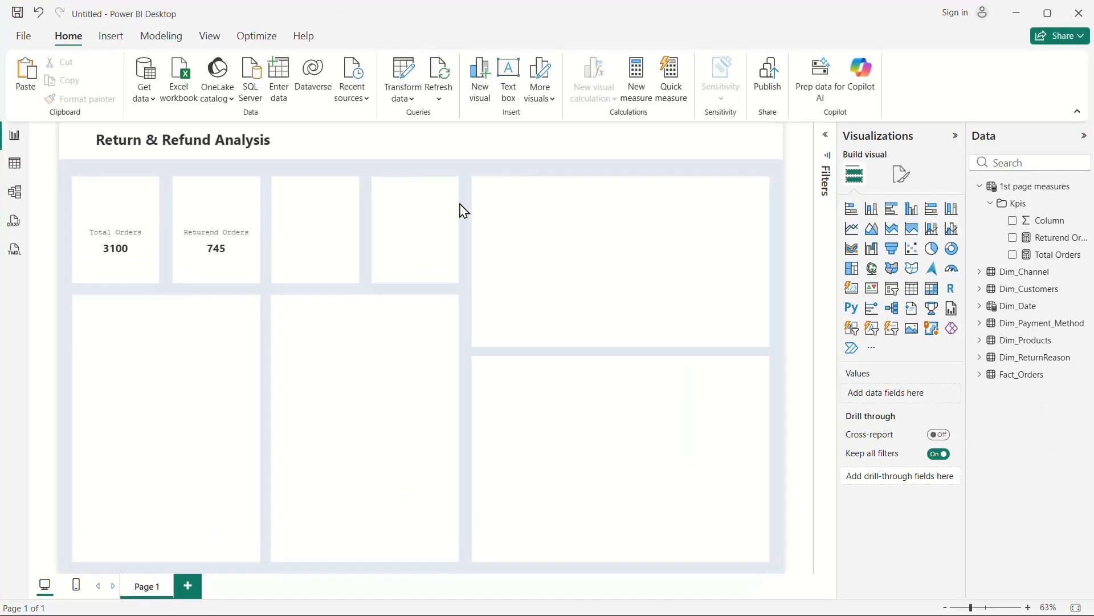
Step: Add a new measure to the Kpis folder of 1st page measures and name it Return rate %
{"action": "right_click", "coordinate": [1016, 205]}
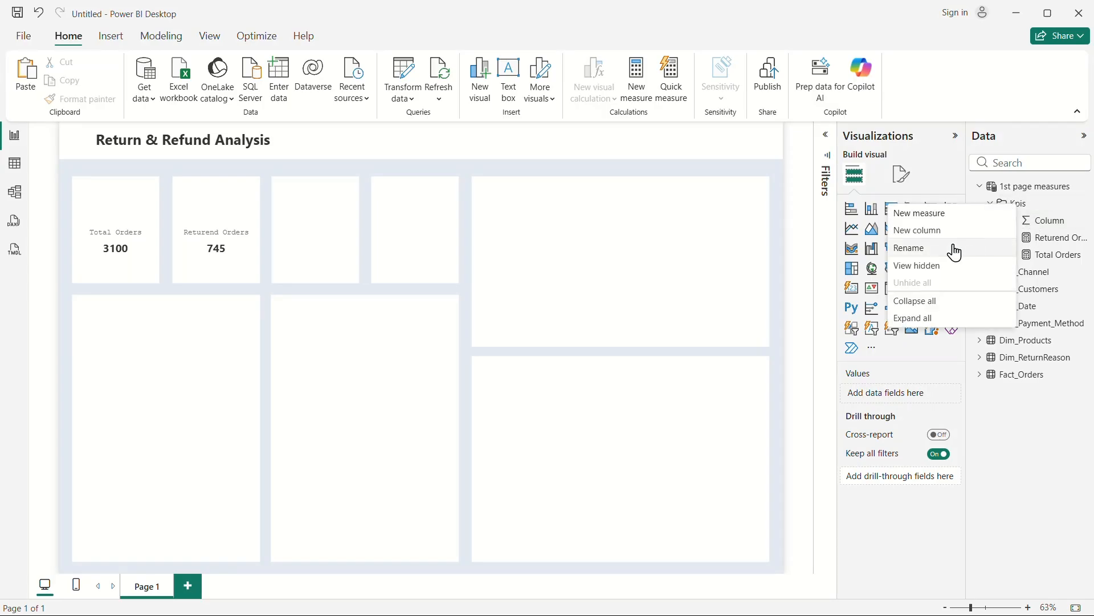
{"action": "left_click", "coordinate": [913, 214]}
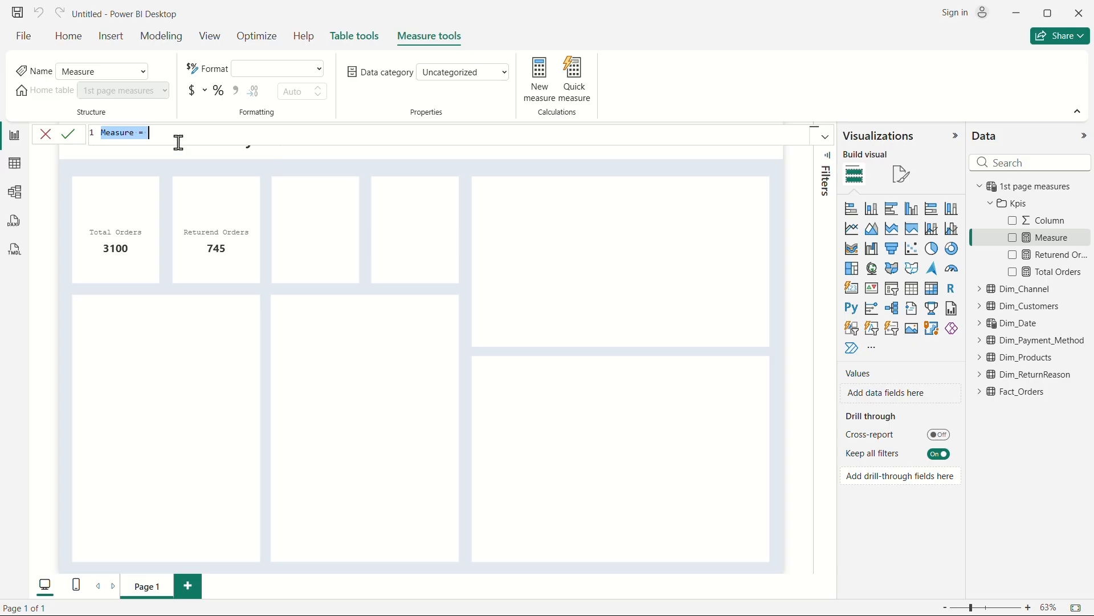
{"action": "type", "text": "Return rate"}
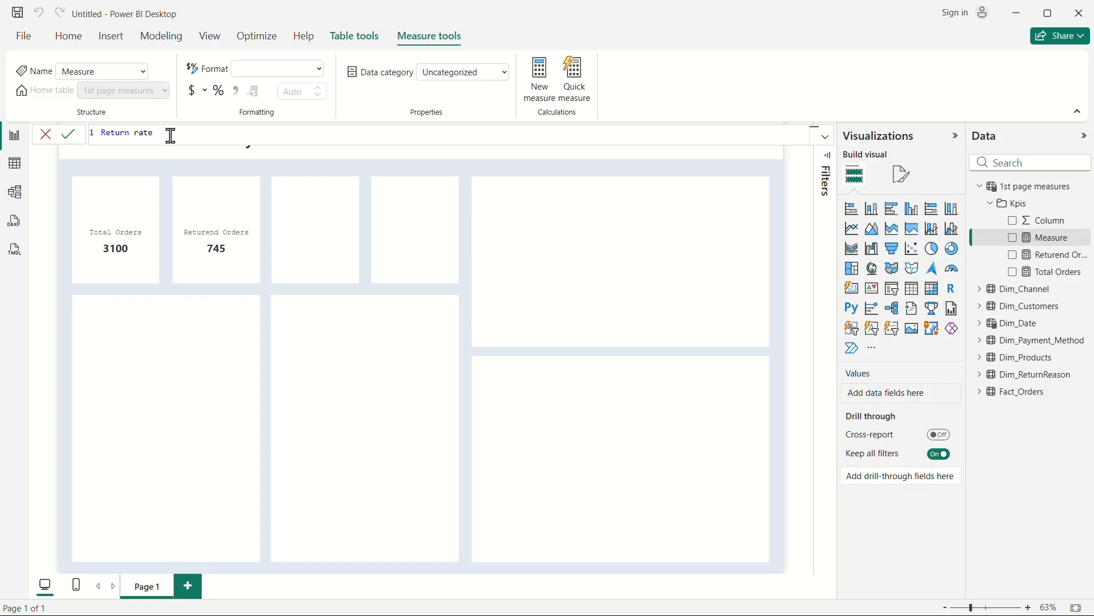
{"action": "type", "text": " % ="}
{"action": "key", "text": "shift+Return"}
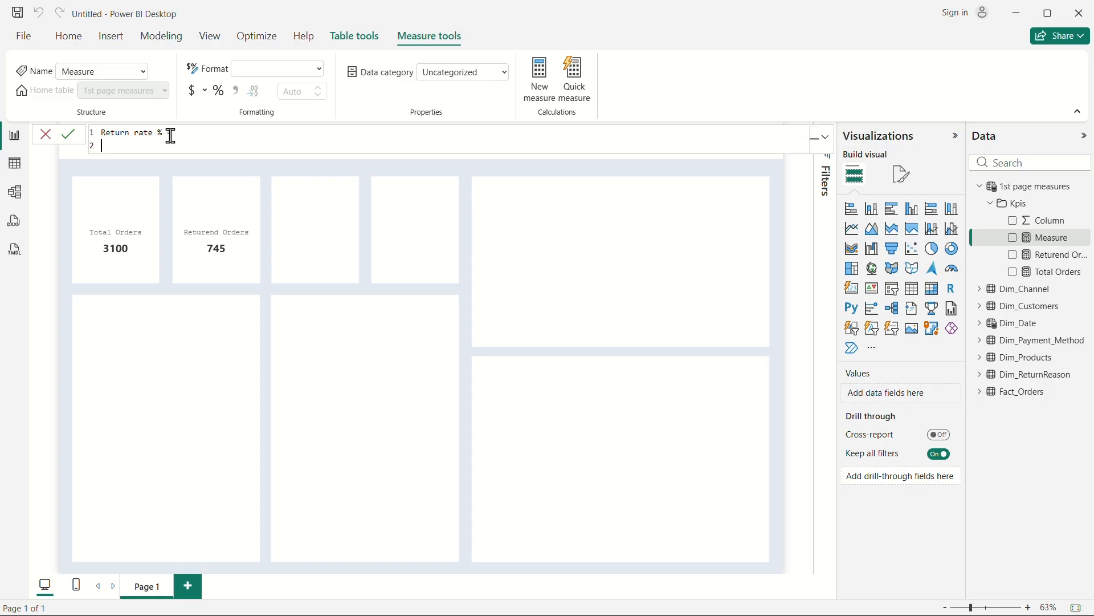
Step: Write the measure's formula as a DIVIDE function with Returend Orders as the numerator and Total Orders as the denominator
{"action": "type", "text": "DIVIDE("}
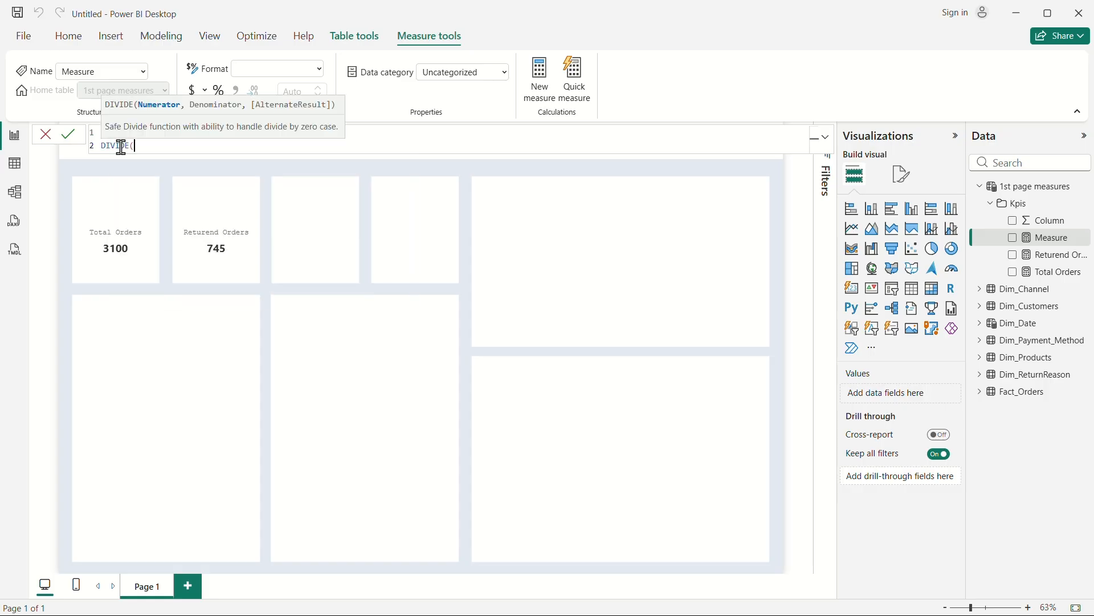
{"action": "key", "text": "shift+Return"}
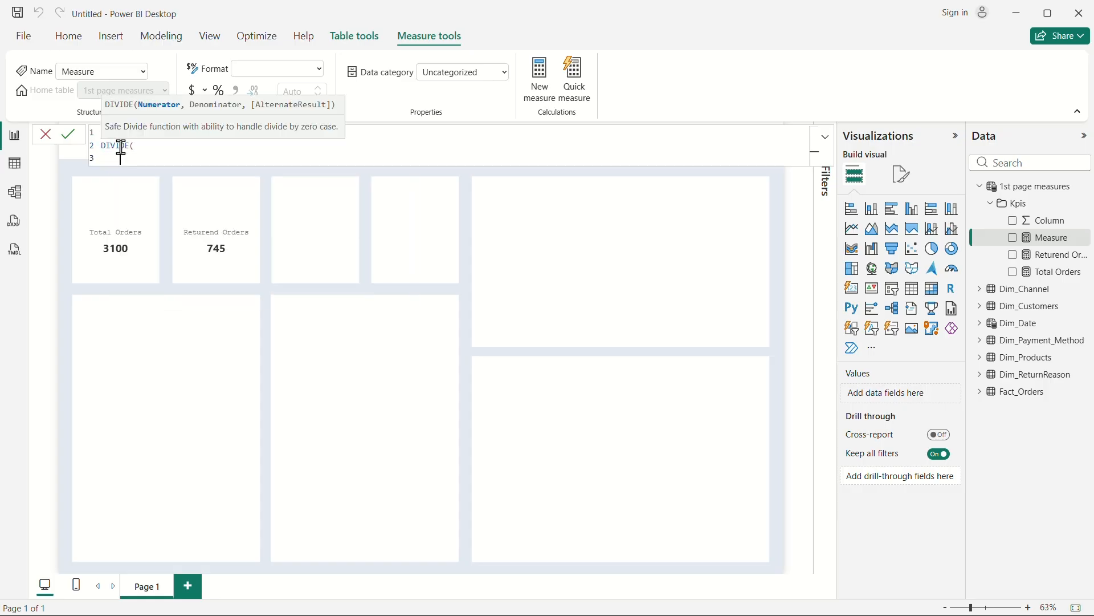
{"action": "type", "text": "retu"}
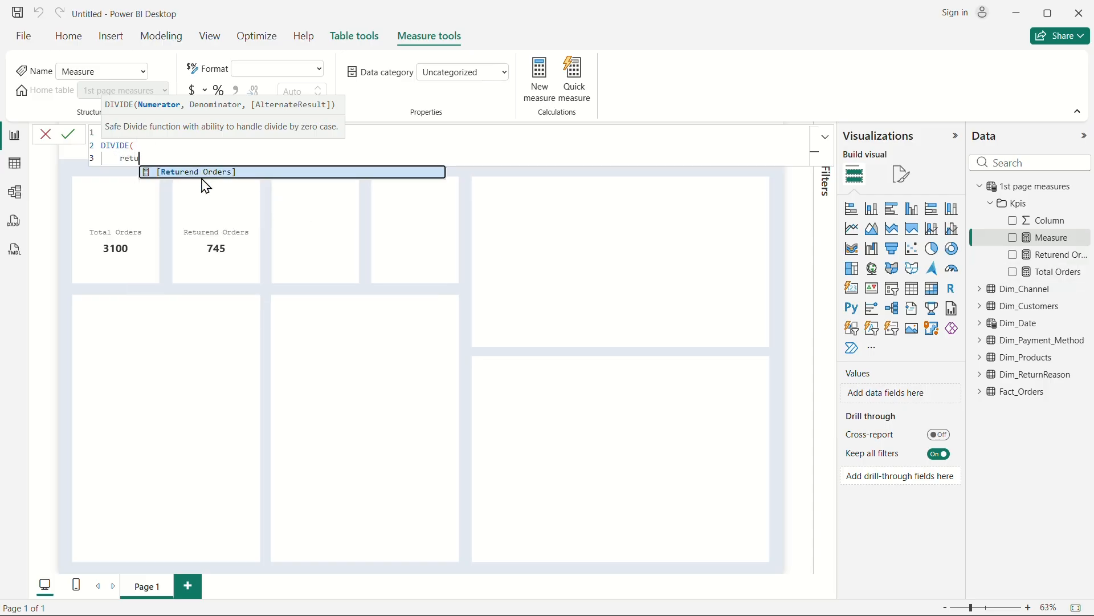
{"action": "left_click", "coordinate": [225, 182]}
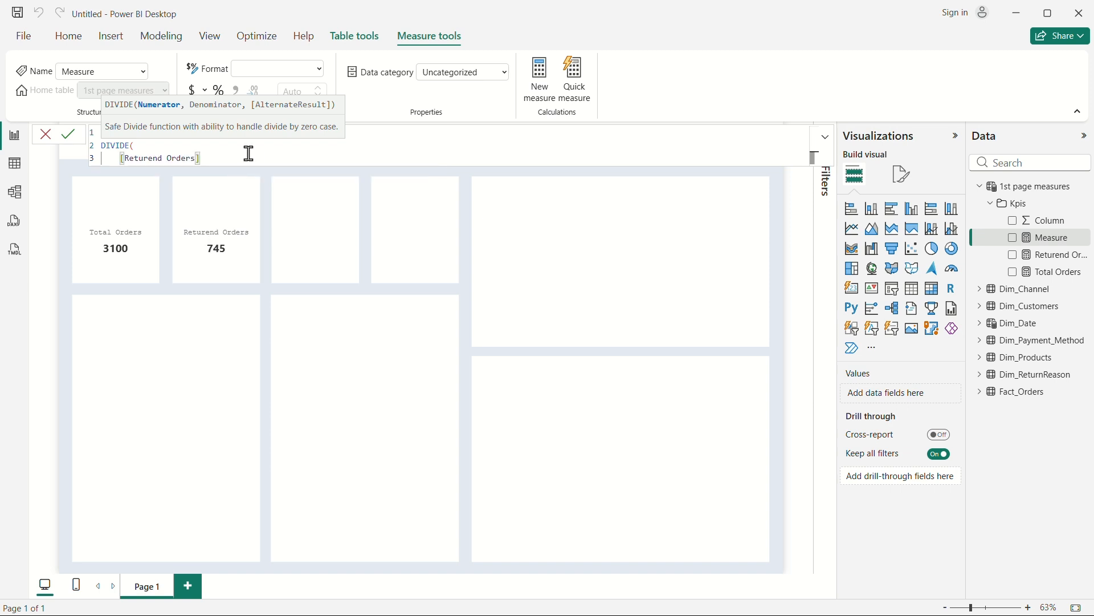
{"action": "type", "text": ","}
{"action": "key", "text": "Return"}
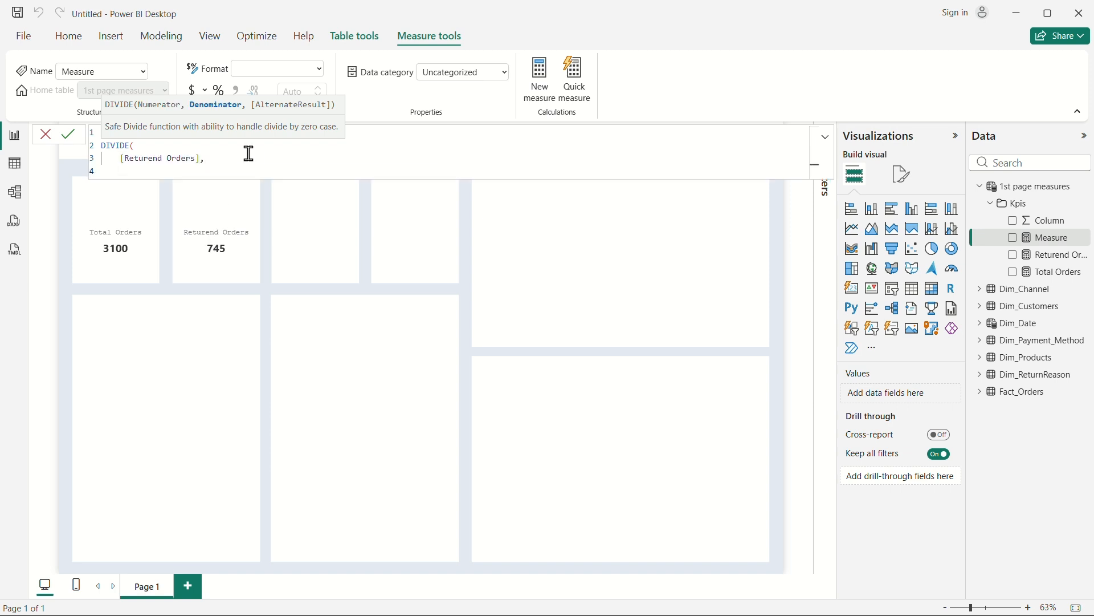
{"action": "type", "text": "to"}
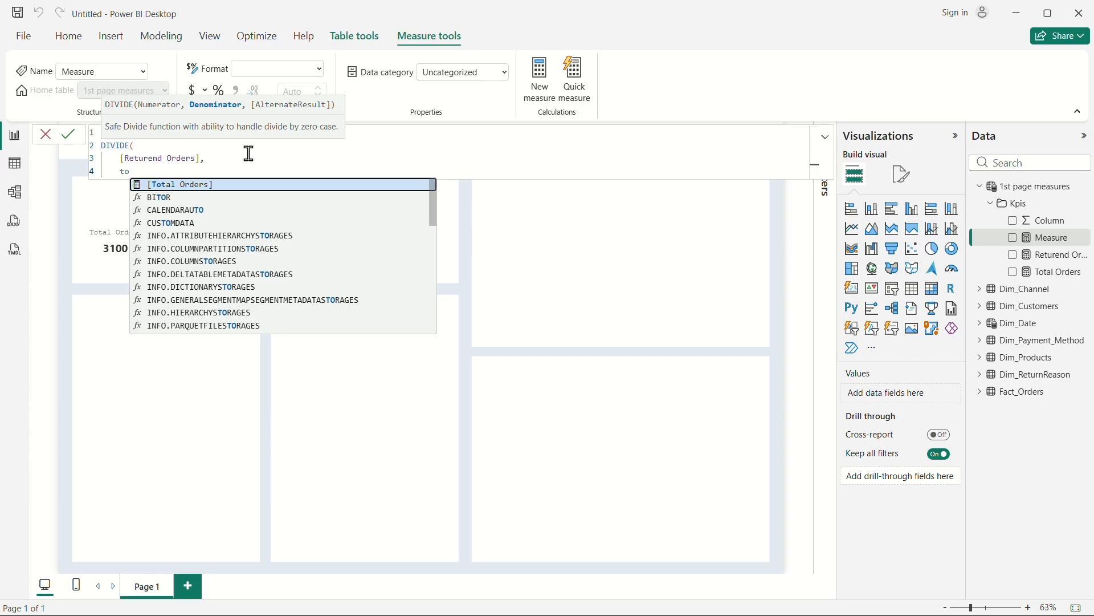
{"action": "left_click", "coordinate": [226, 185]}
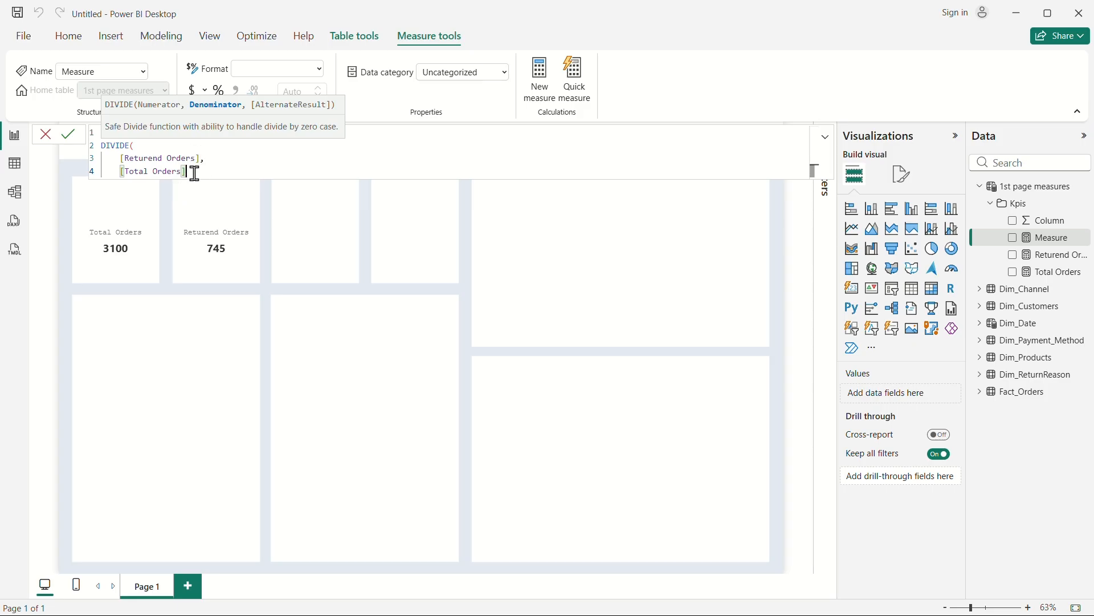
Step: Give the DIVIDE function an alternate result of 0, close the formula and commit the Return rate % measure
{"action": "type", "text": ","}
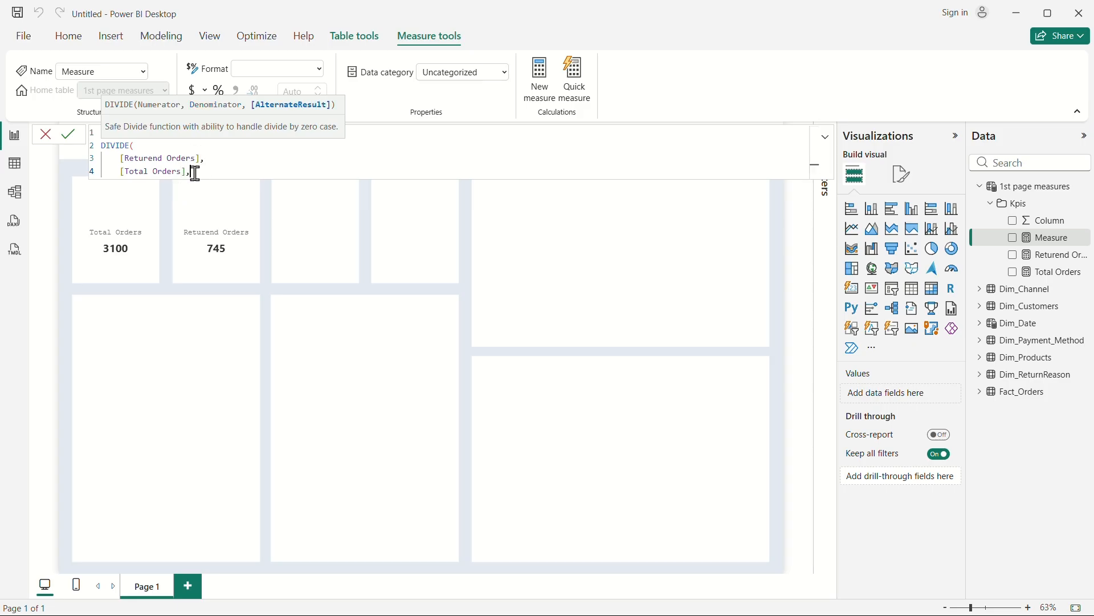
{"action": "key", "text": "Return"}
{"action": "type", "text": "0"}
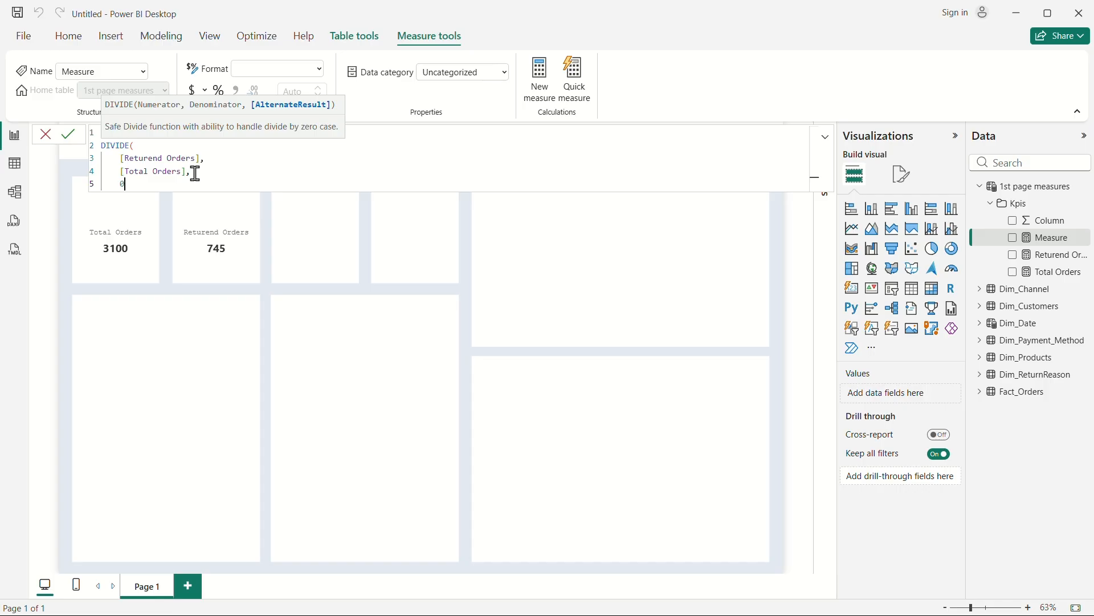
{"action": "key", "text": "shift+Return"}
{"action": "type", "text": ")"}
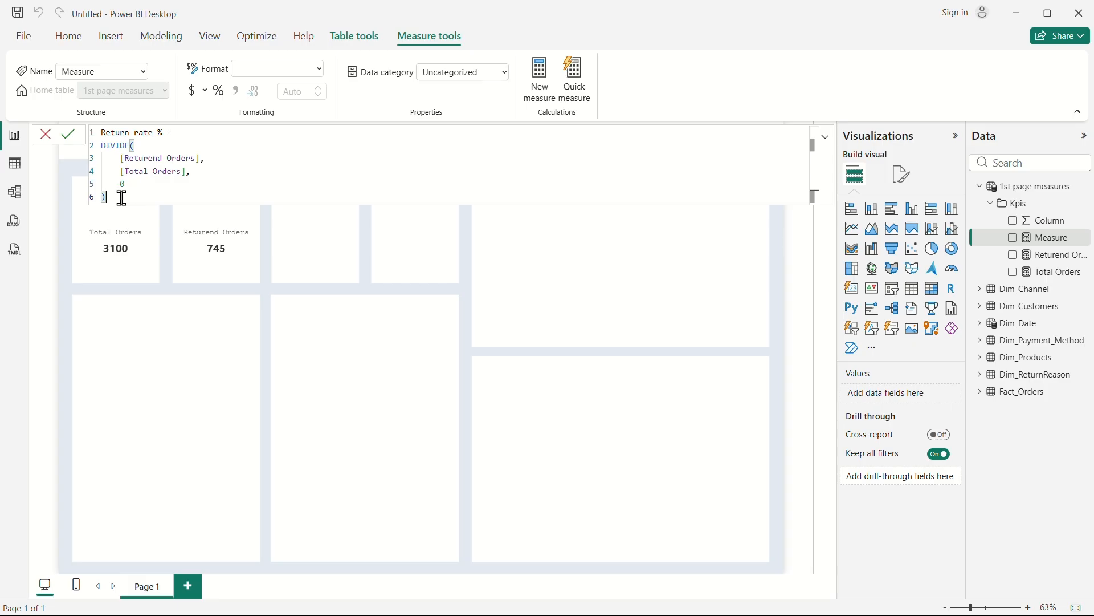
{"action": "key", "text": "Return"}
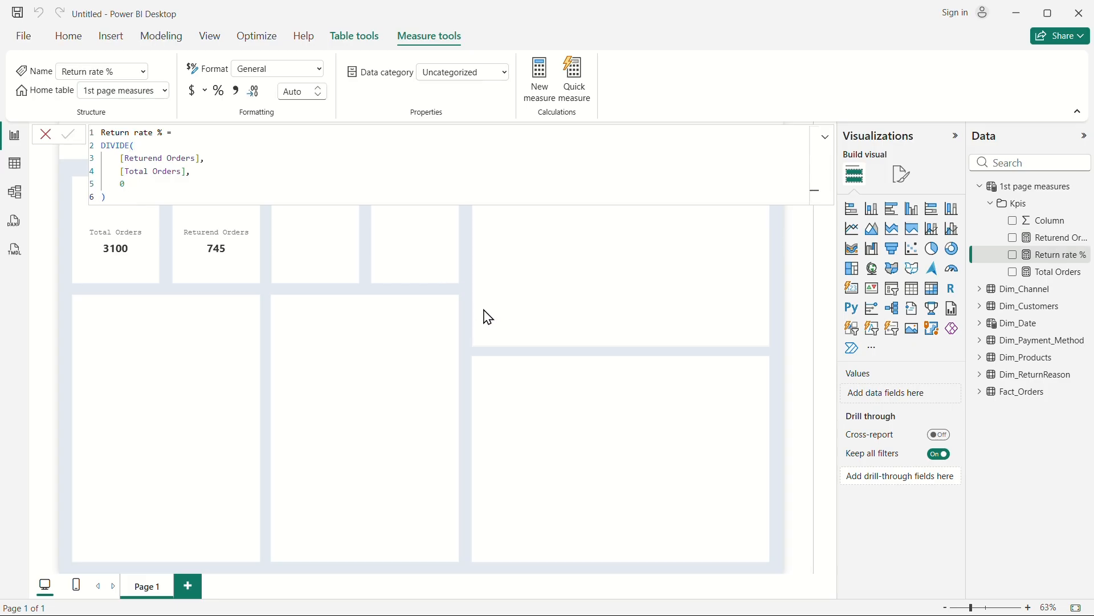
Step: Duplicate the Returend Orders card into the third KPI box and replace its value with the Return rate % measure
{"action": "left_click", "coordinate": [219, 242]}
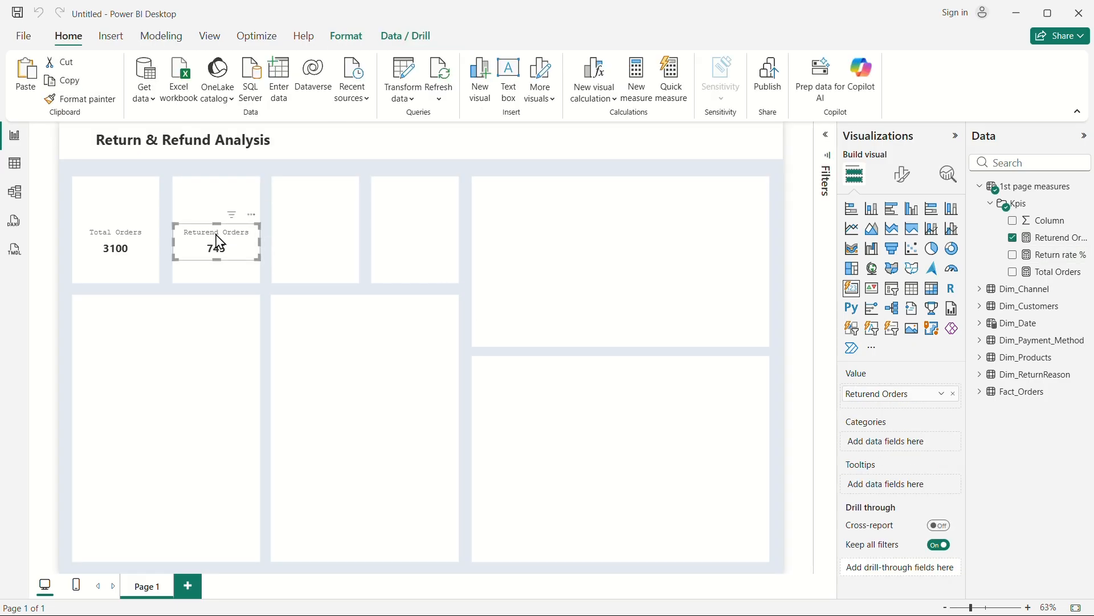
{"action": "key", "text": "ctrl+c"}
{"action": "key", "text": "ctrl+v"}
{"action": "left_click_drag", "start_coordinate": [220, 242], "coordinate": [319, 240]}
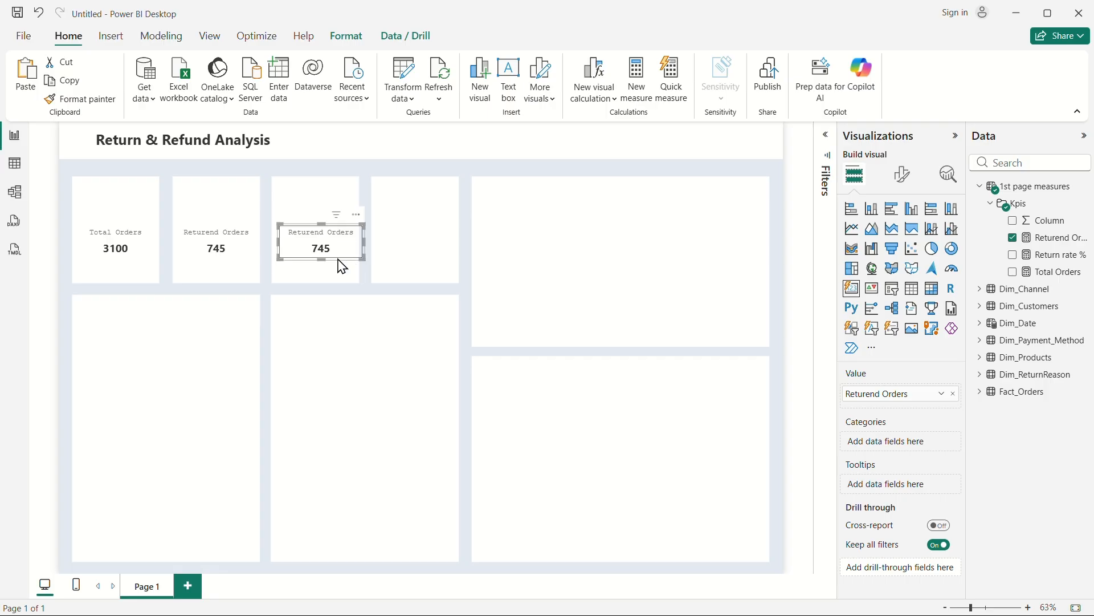
{"action": "left_click_drag", "start_coordinate": [337, 261], "coordinate": [332, 261]}
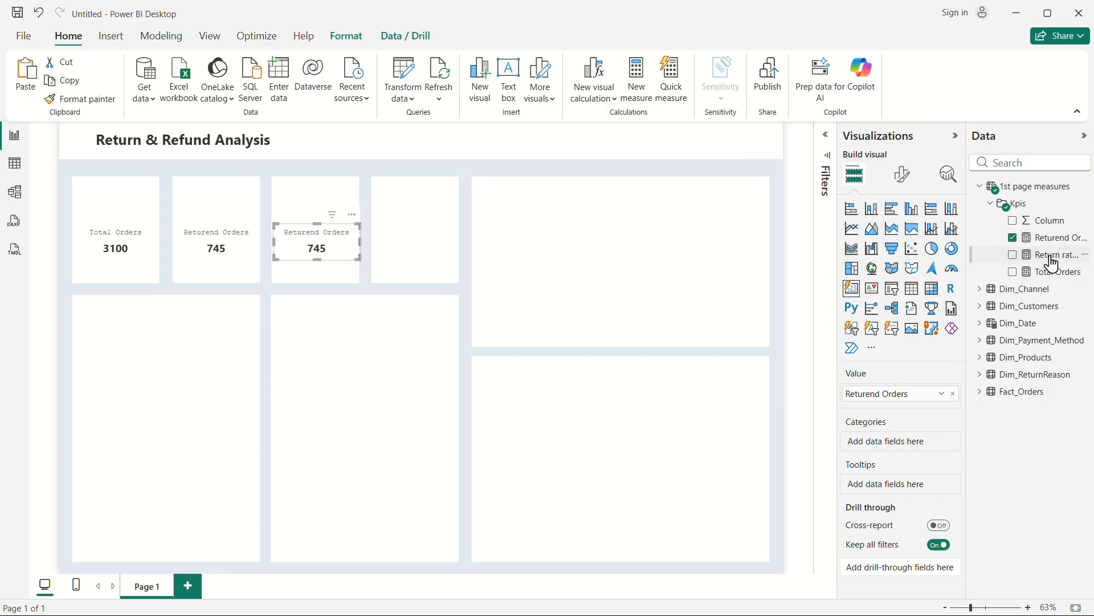
{"action": "left_click", "coordinate": [1014, 255]}
{"action": "left_click", "coordinate": [1014, 238]}
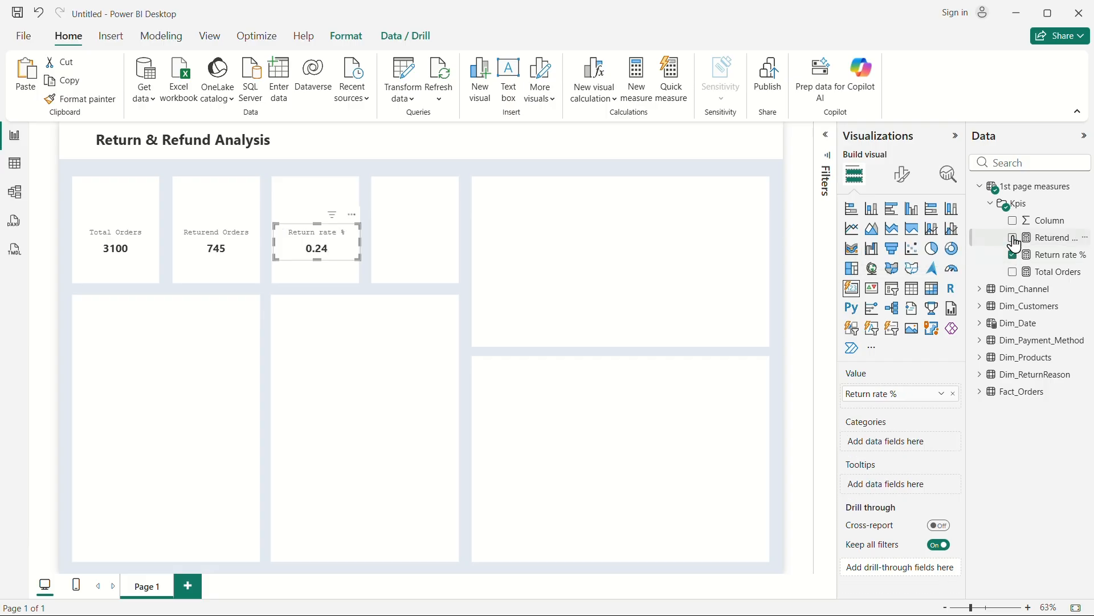
Step: Format the Return rate % measure as Percentage
{"action": "left_click", "coordinate": [1052, 258]}
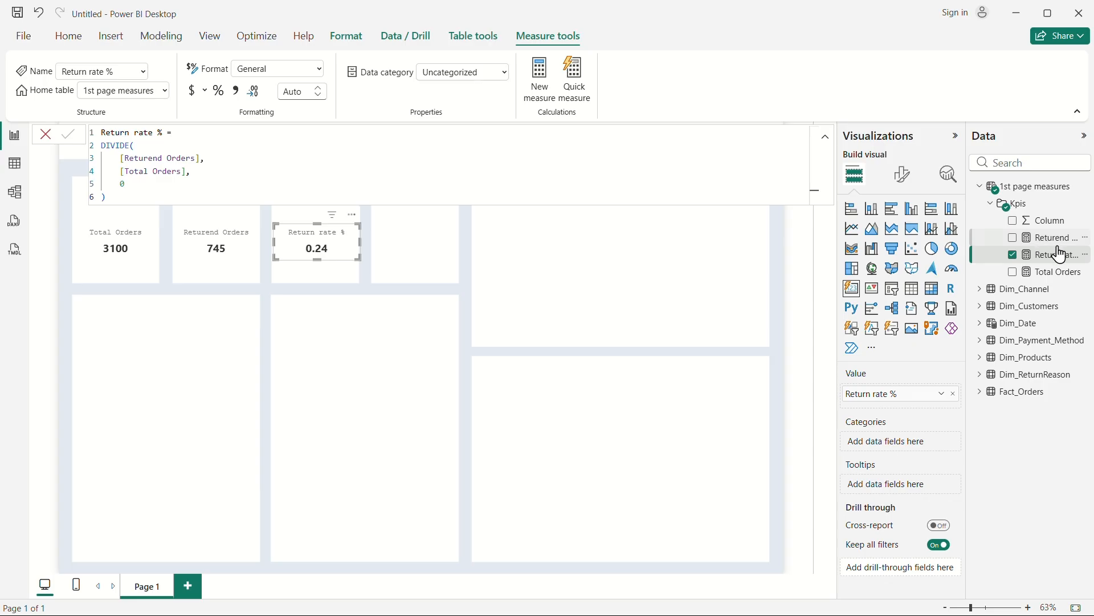
{"action": "left_click", "coordinate": [319, 71]}
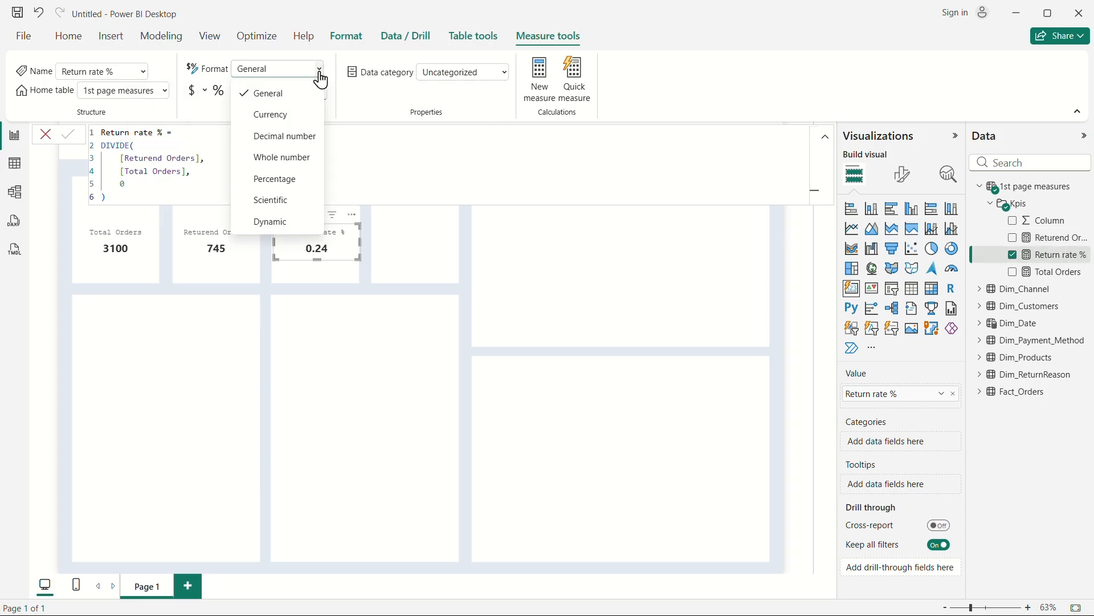
{"action": "left_click", "coordinate": [274, 180]}
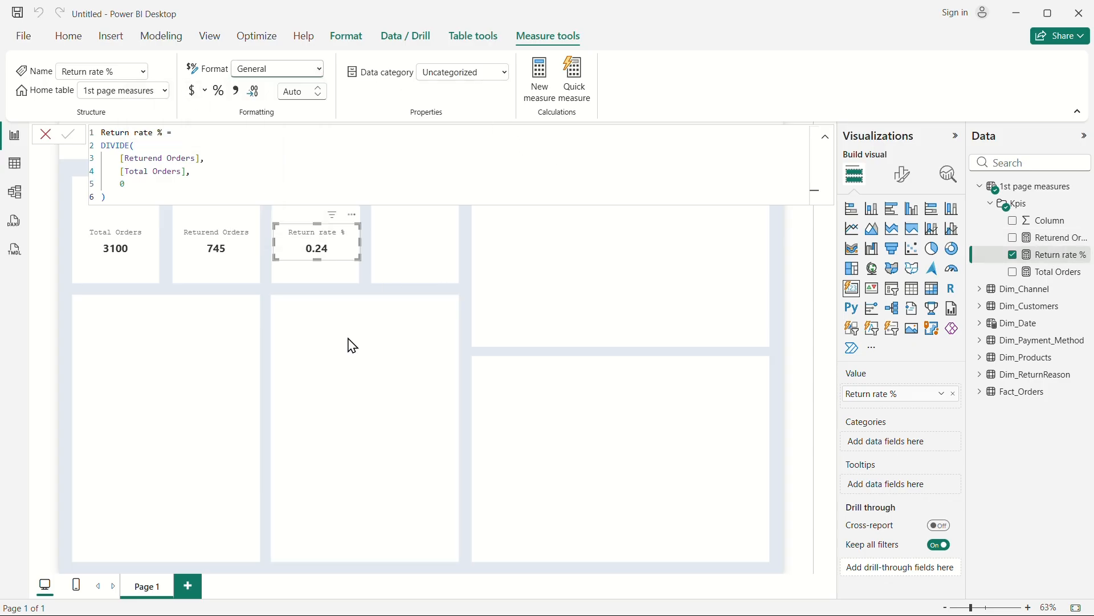
{"action": "left_click", "coordinate": [63, 293]}
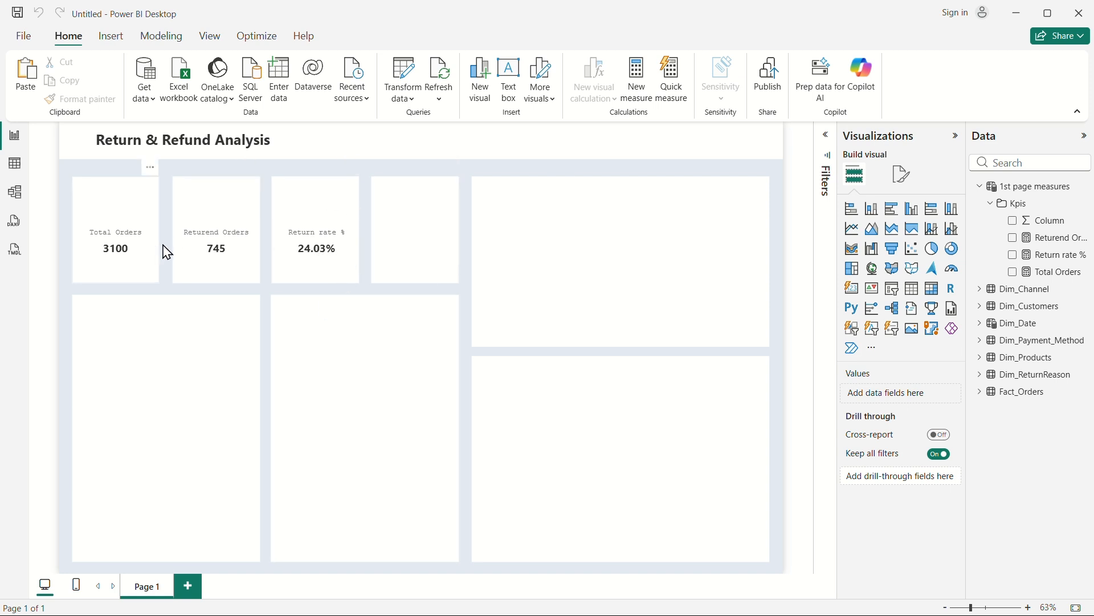
{"action": "left_click", "coordinate": [317, 249]}
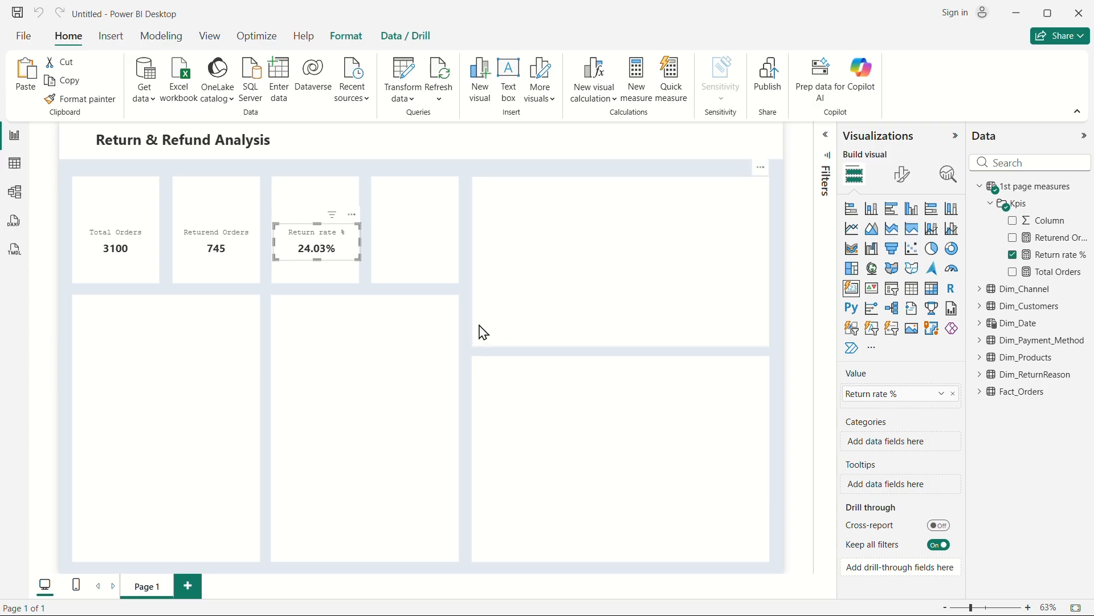
Step: Switch to the PowerPoint presentation, look up the Refund Amount entry on the KPI Problem Statements slide, and return to the report
{"action": "key", "text": "super+Tab"}
{"action": "left_click", "coordinate": [562, 213]}
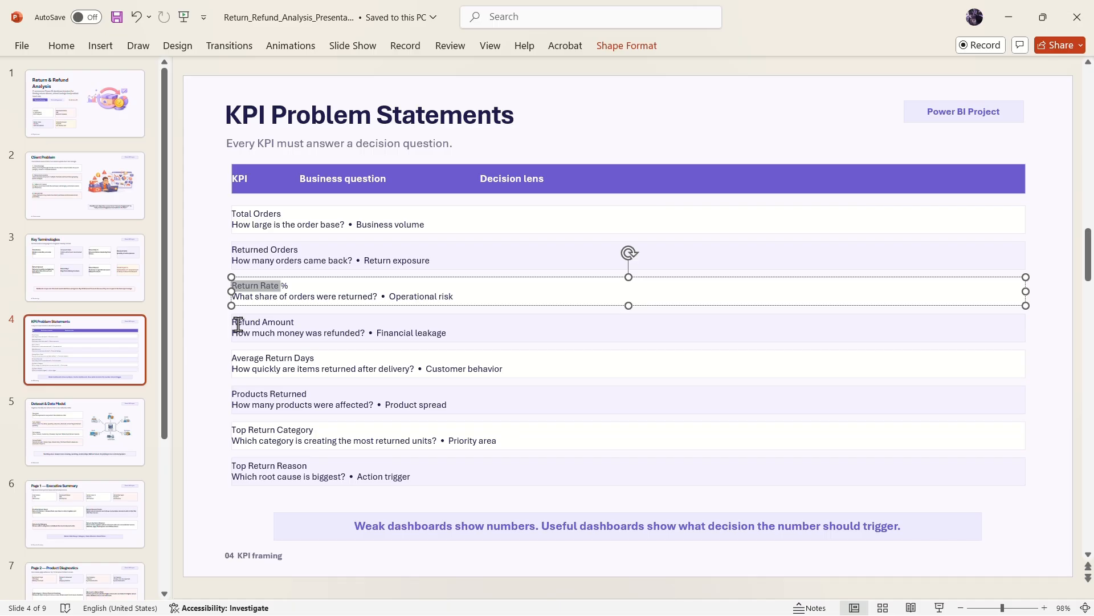
{"action": "left_click_drag", "start_coordinate": [294, 325], "coordinate": [232, 323]}
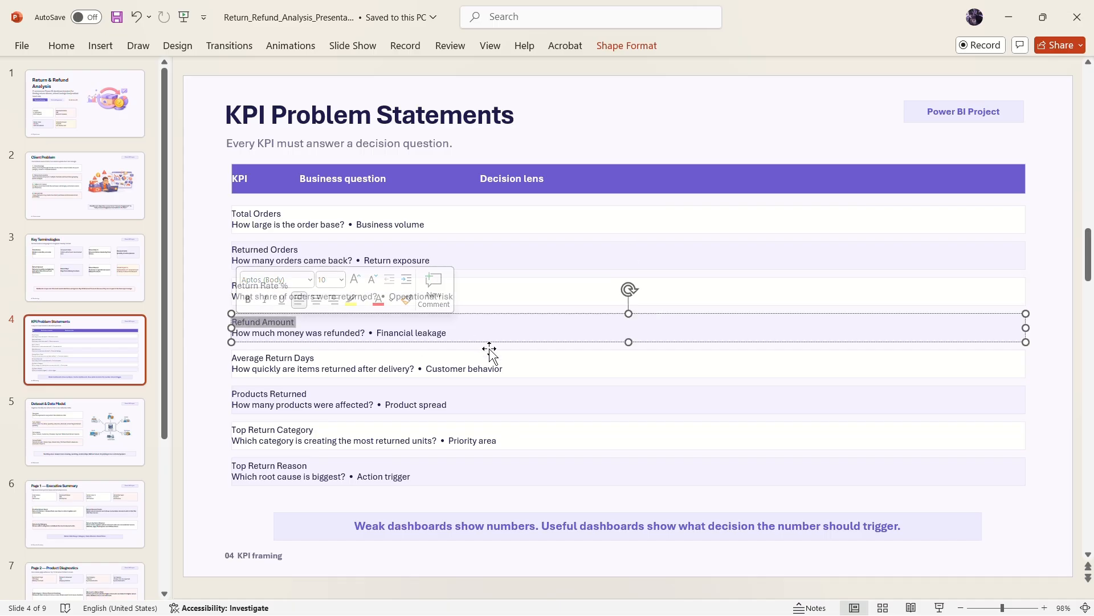
{"action": "key", "text": "super+Tab"}
{"action": "left_click", "coordinate": [496, 146]}
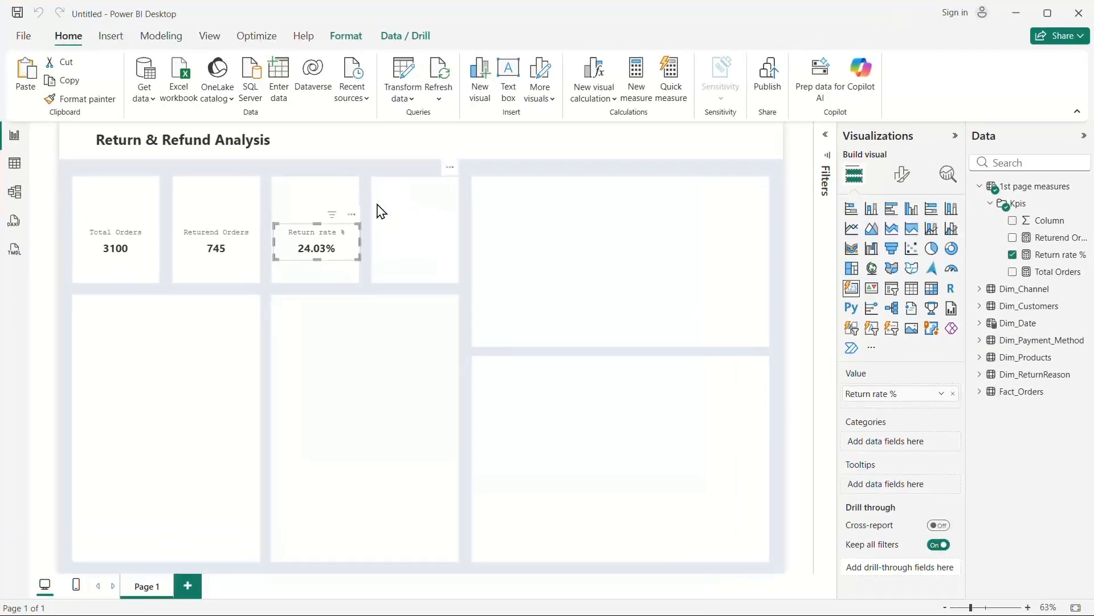
Step: Create a new measure named Refund Amount in the Kpis folder and start a new line for its formula
{"action": "left_click", "coordinate": [422, 177]}
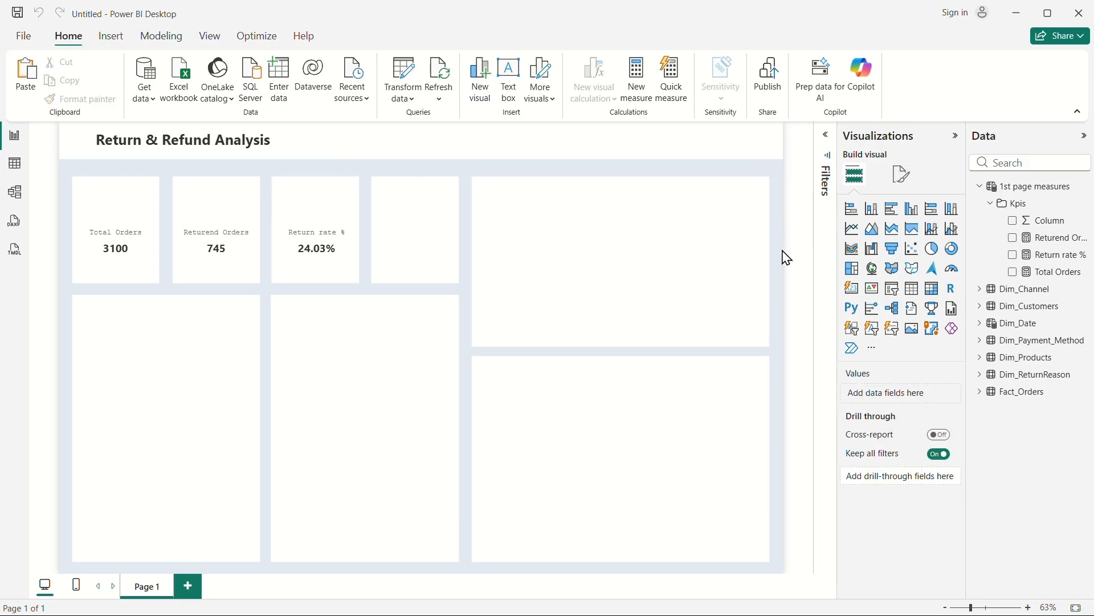
{"action": "right_click", "coordinate": [1006, 203]}
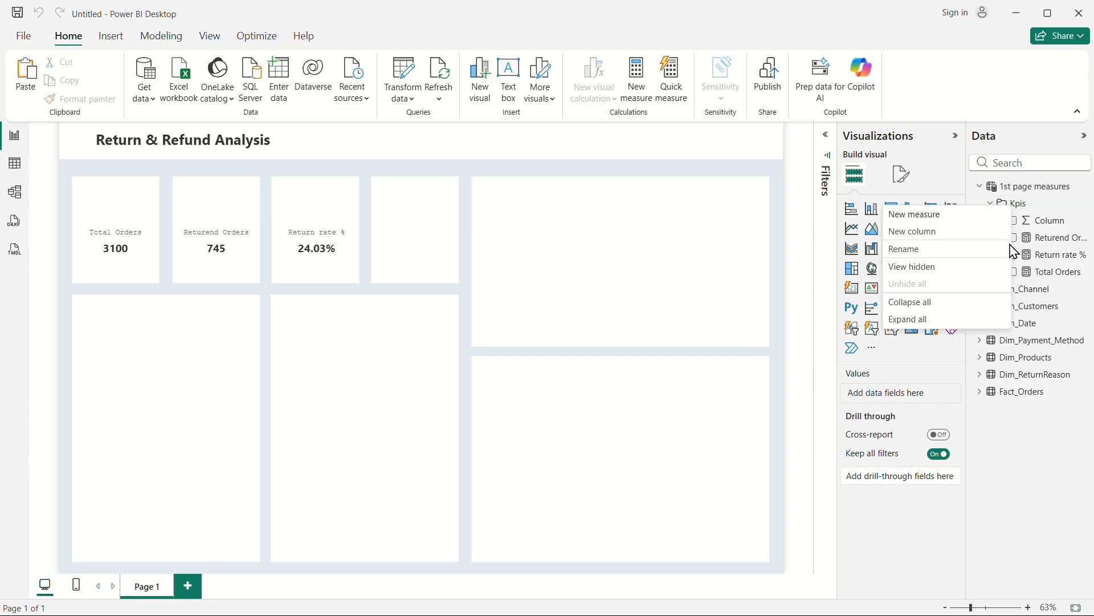
{"action": "left_click", "coordinate": [920, 217]}
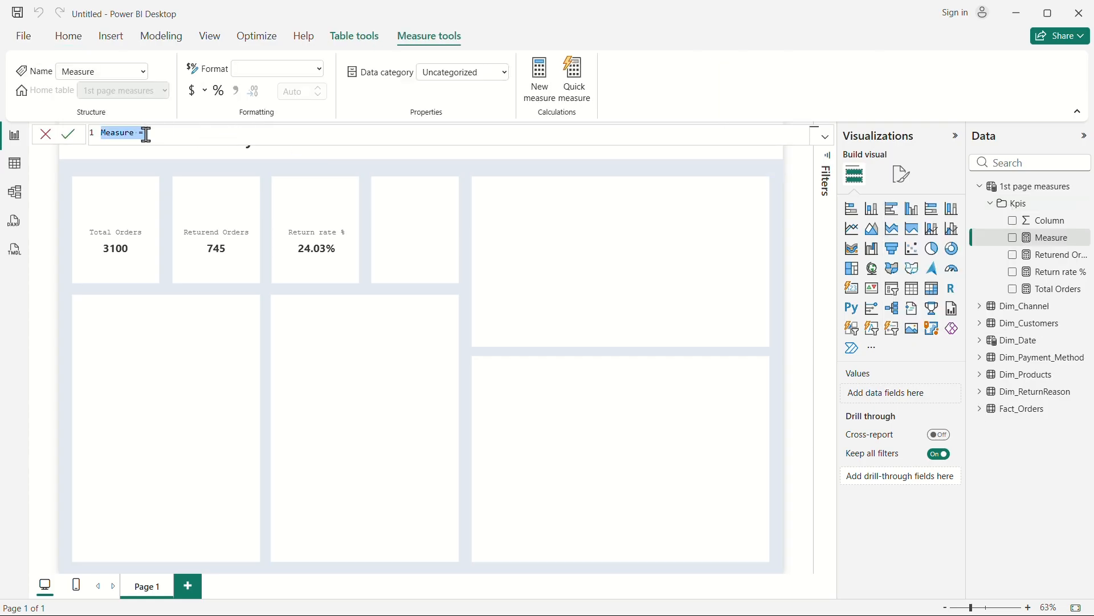
{"action": "type", "text": "Refund Amount"}
{"action": "key", "text": "shift+Return"}
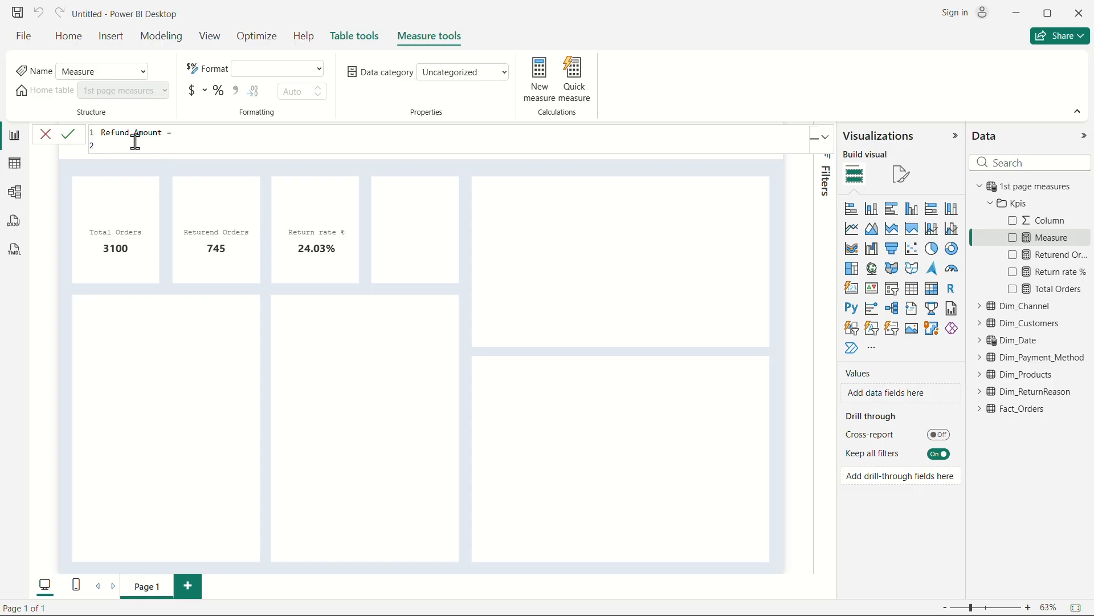
Step: Examine the return and refund columns of the Fact_Orders table, including the distinct Return_Quantity values, and return to the report
{"action": "left_click", "coordinate": [10, 171]}
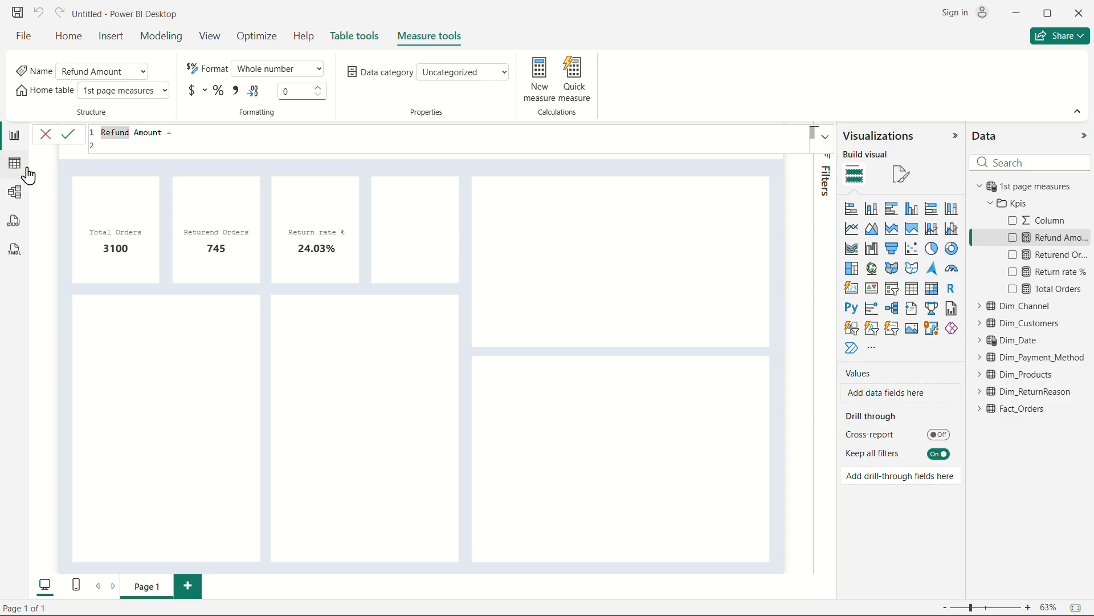
{"action": "left_click", "coordinate": [25, 170]}
{"action": "left_click", "coordinate": [976, 408]}
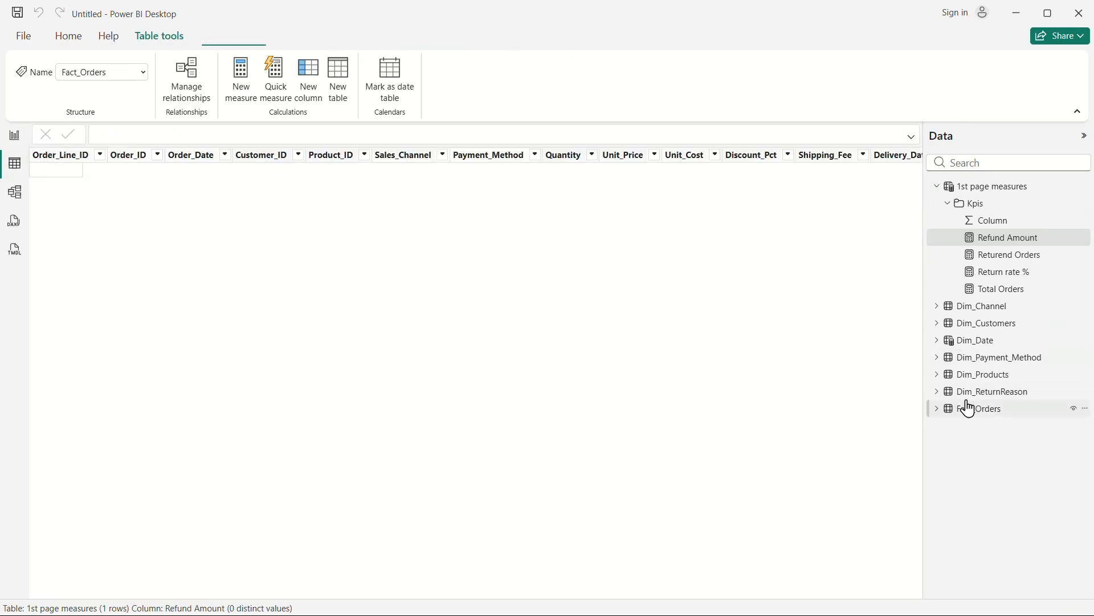
{"action": "scroll", "coordinate": [789, 276], "scroll_direction": "right", "scroll_amount": 10}
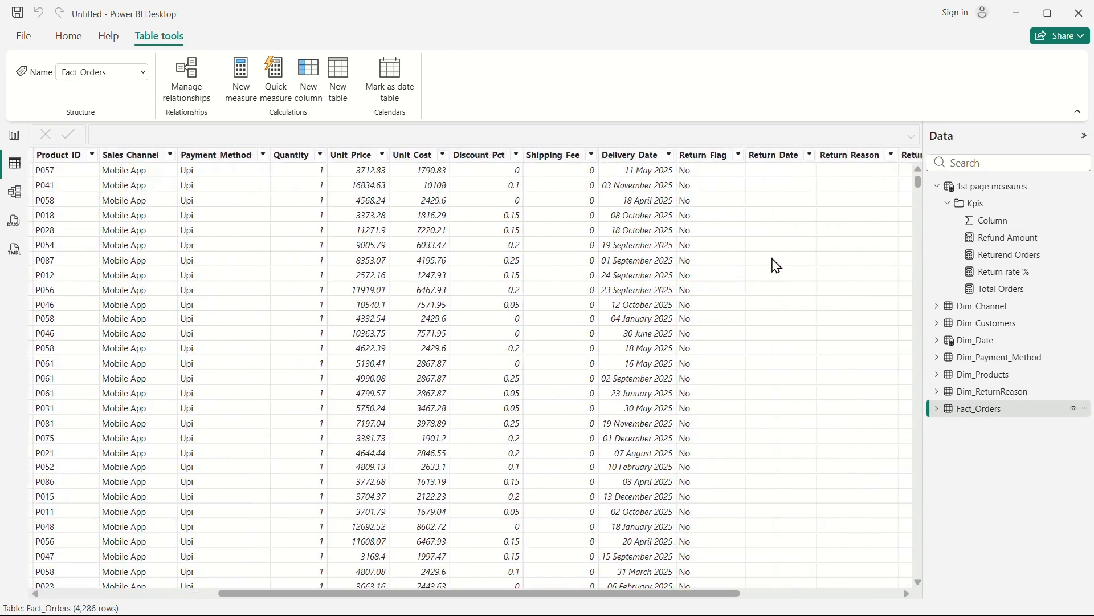
{"action": "scroll", "coordinate": [834, 173], "scroll_direction": "down", "scroll_amount": 1}
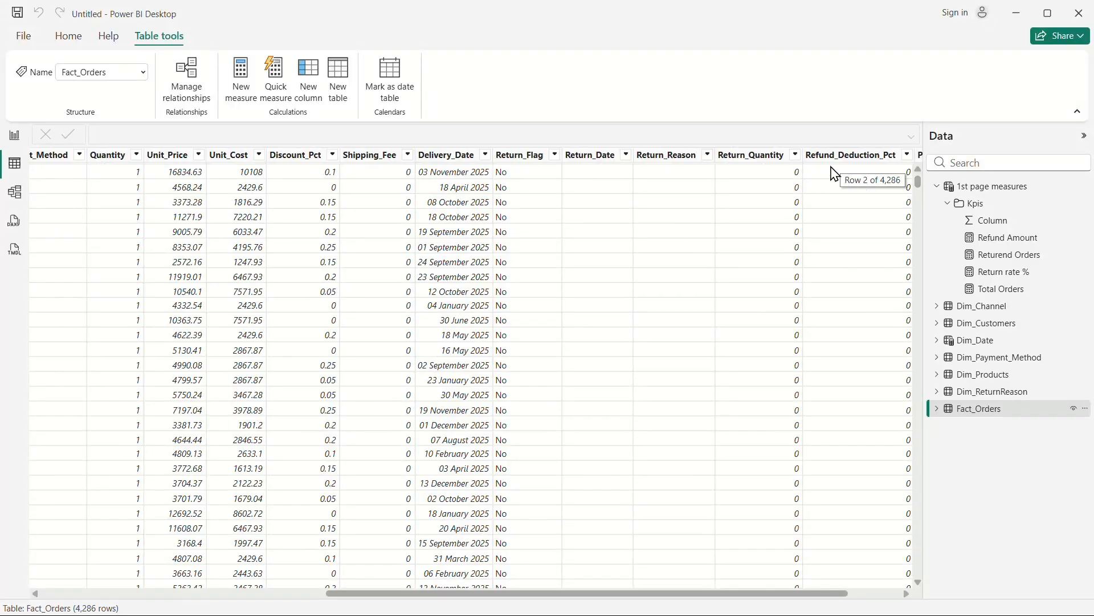
{"action": "left_click", "coordinate": [758, 159]}
{"action": "left_click", "coordinate": [796, 157]}
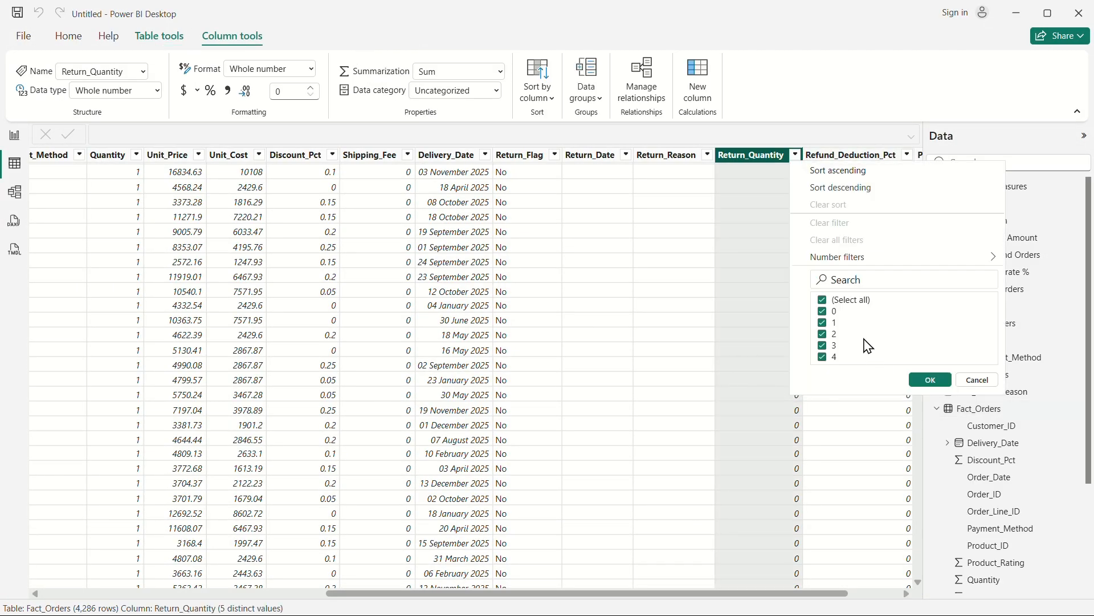
{"action": "left_click", "coordinate": [979, 380]}
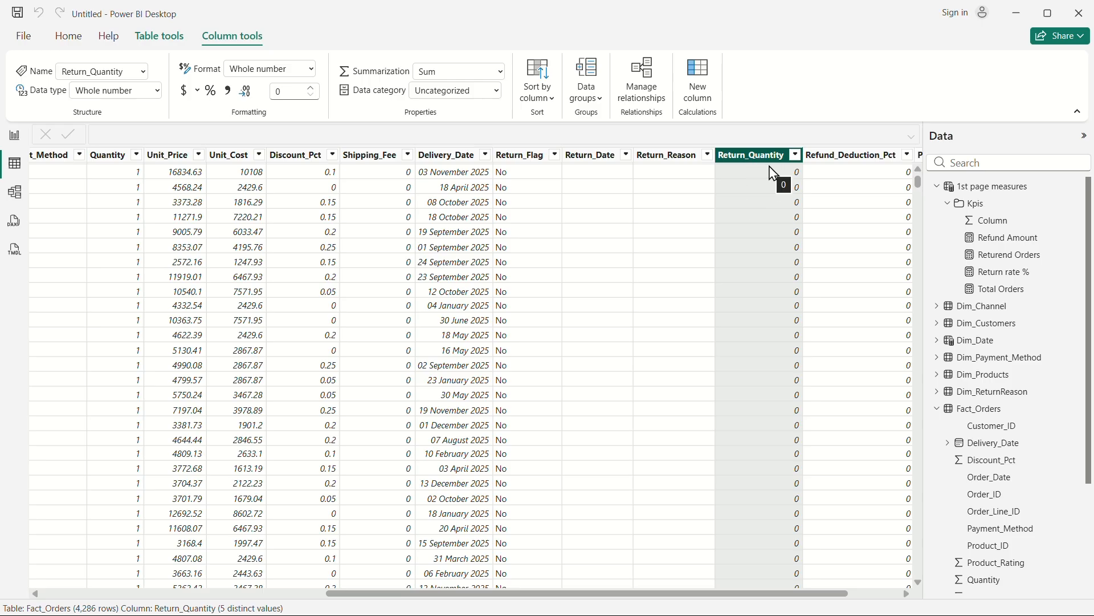
{"action": "left_click", "coordinate": [12, 137]}
Step: Reopen the Refund Amount measure and start its formula with CALCULATE containing a nested SUMX
{"action": "left_click", "coordinate": [310, 249]}
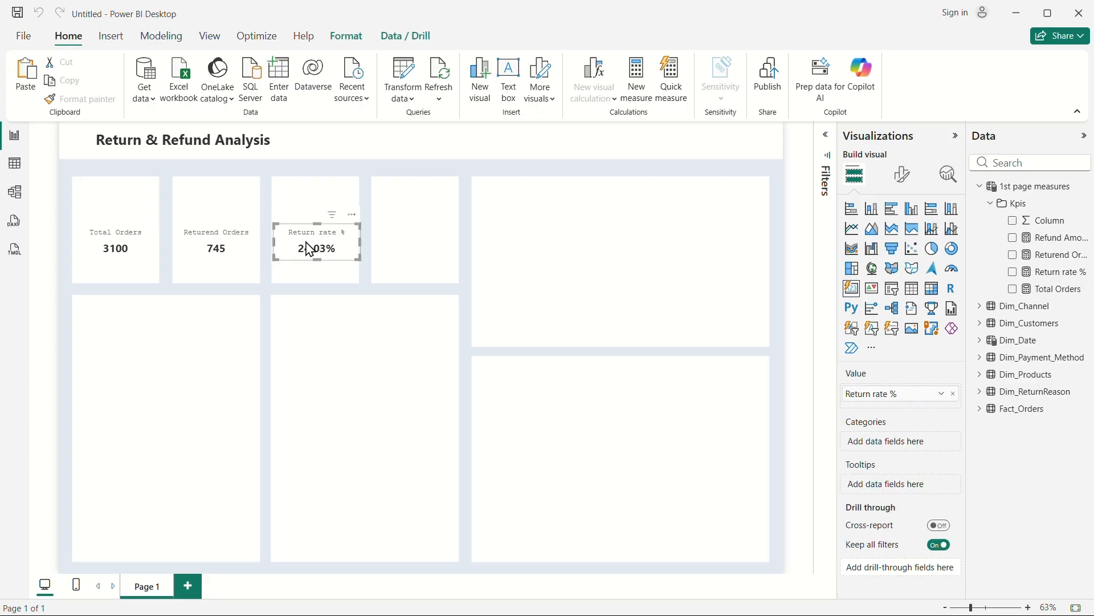
{"action": "right_click", "coordinate": [1021, 212]}
{"action": "left_click", "coordinate": [1055, 238]}
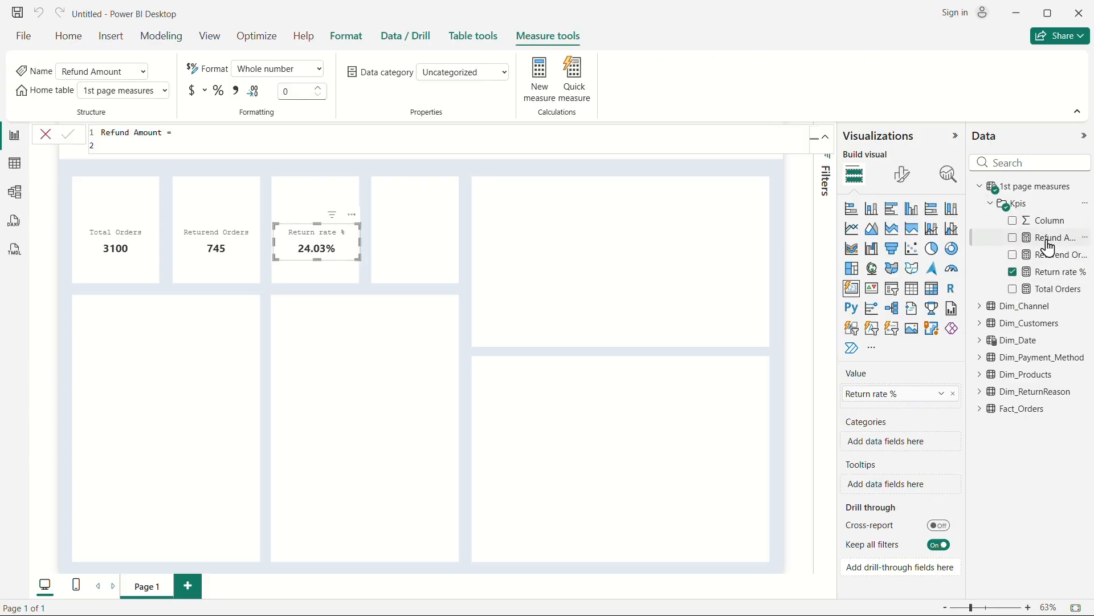
{"action": "left_click", "coordinate": [122, 145]}
{"action": "type", "text": "cal"}
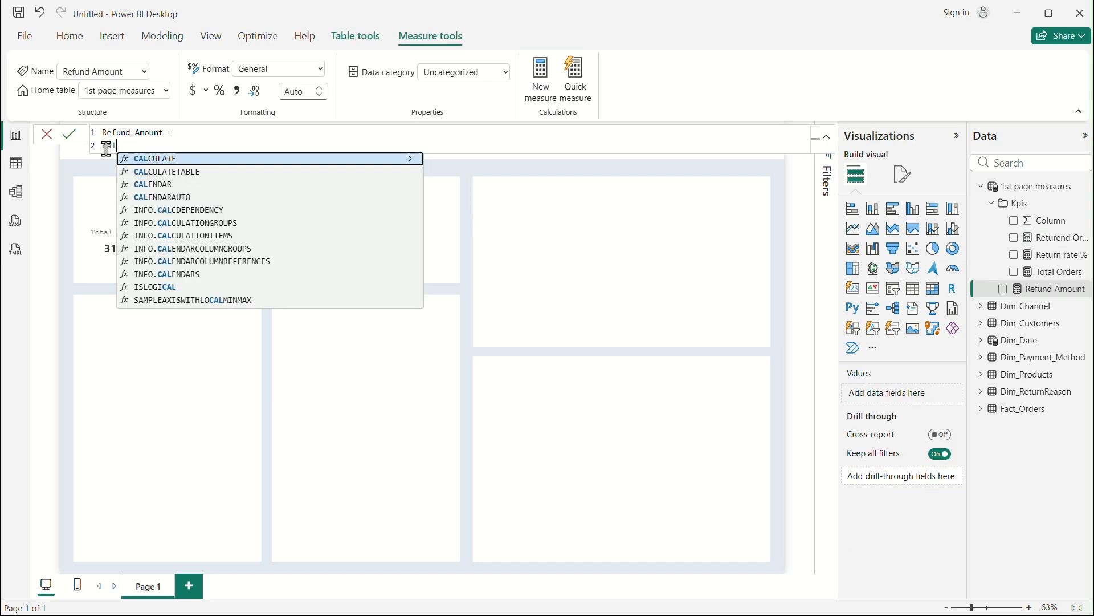
{"action": "key", "text": "Tab"}
{"action": "key", "text": "shift+Return"}
{"action": "type", "text": "sum"}
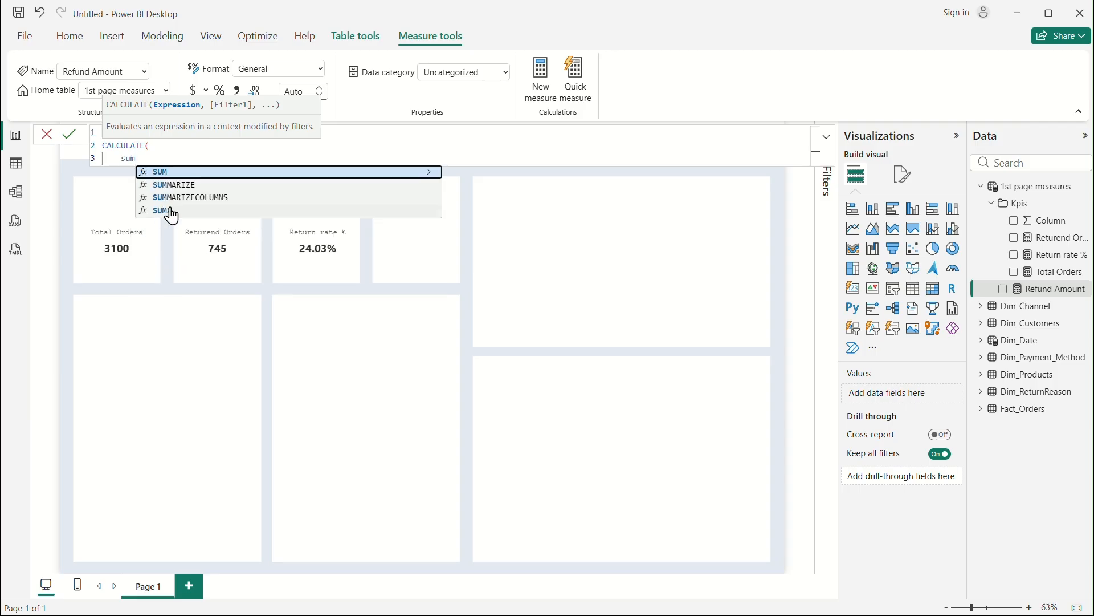
{"action": "left_click", "coordinate": [187, 211]}
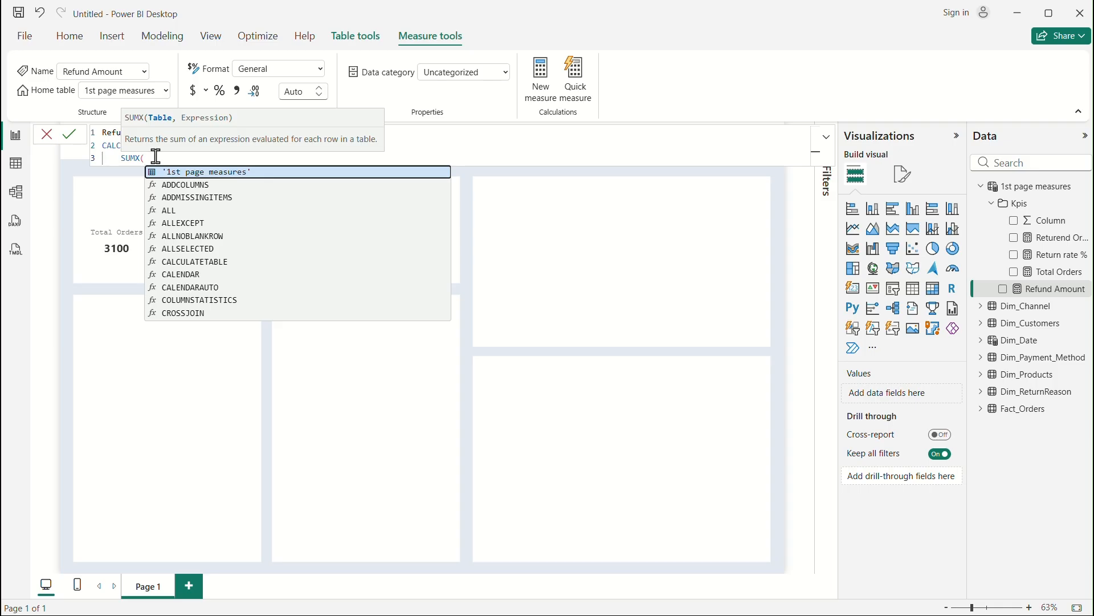
Step: Enter Fact_Orders as the SUMX table argument and start a new line for the expression
{"action": "key", "text": "shift+Return"}
{"action": "type", "text": "f"}
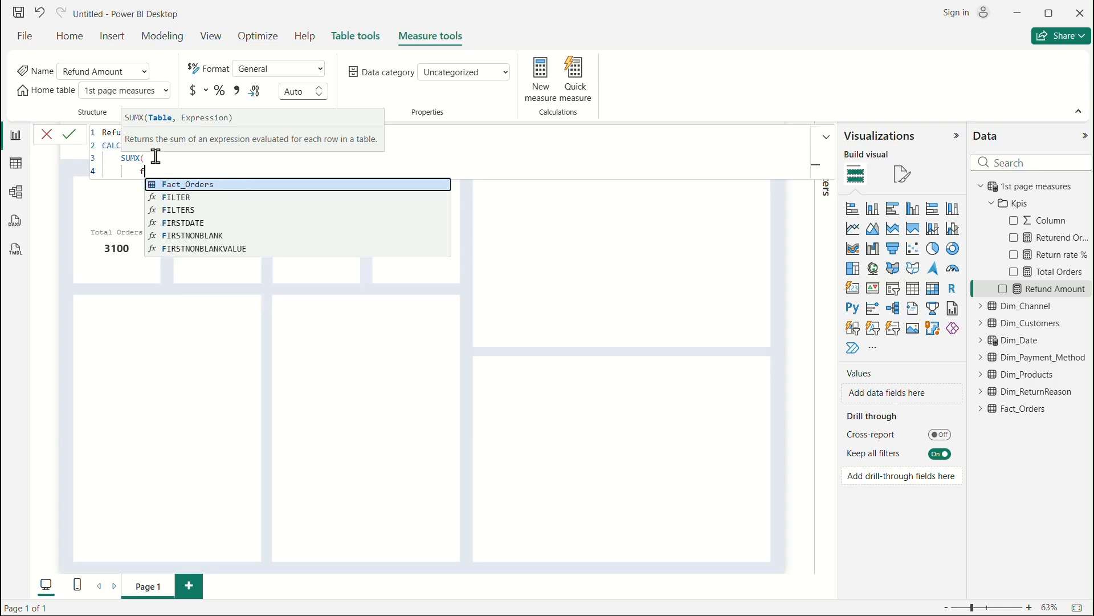
{"action": "type", "text": "cat"}
{"action": "key", "text": "BackSpace"}
{"action": "key", "text": "BackSpace"}
{"action": "key", "text": "BackSpace"}
{"action": "type", "text": "act"}
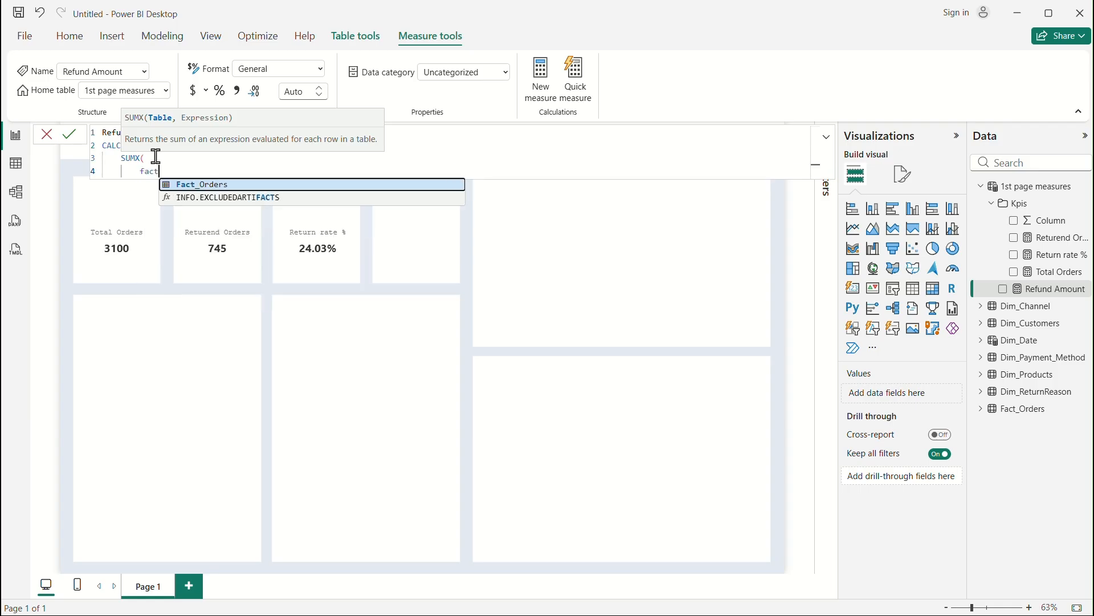
{"action": "left_click", "coordinate": [242, 188]}
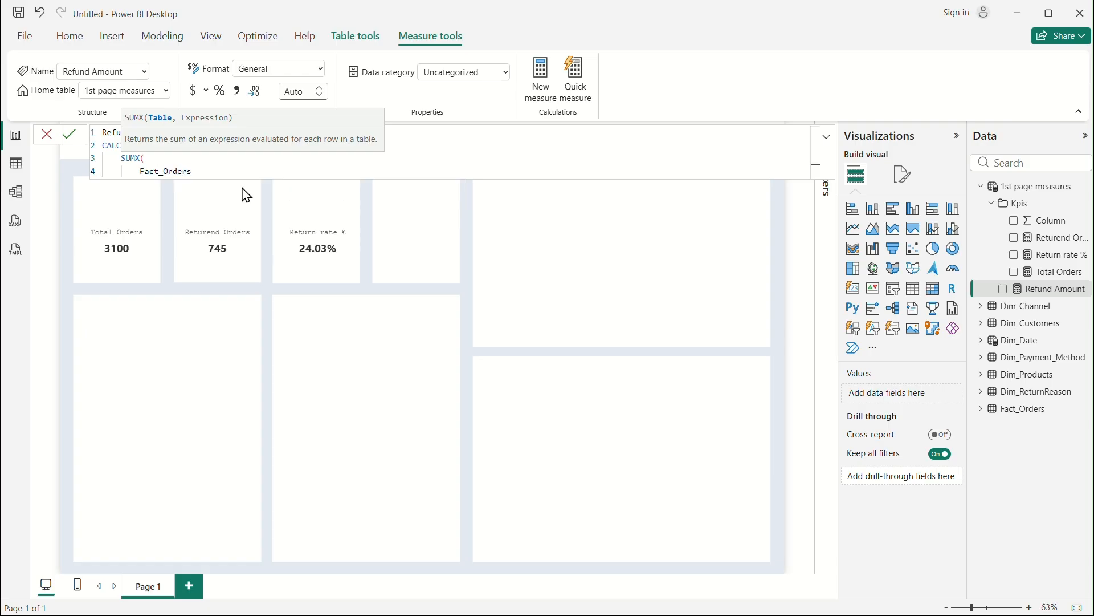
{"action": "type", "text": ","}
{"action": "key", "text": "Return"}
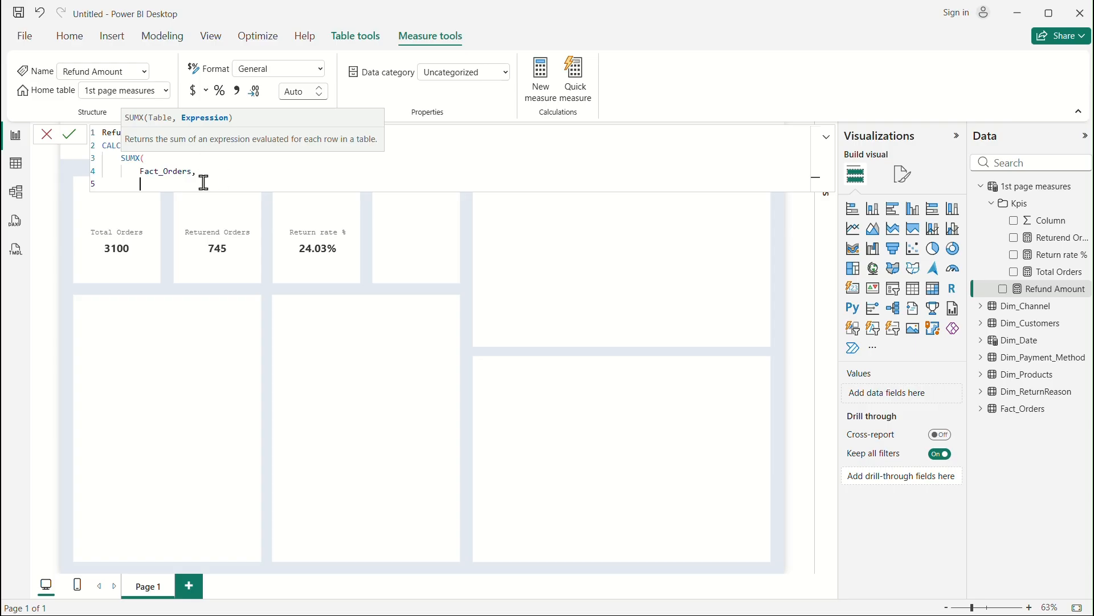
Step: Enter Fact_Orders[Return_Quantity] multiplied by Fact_Orders[Unit_Price] as the SUMX expression
{"action": "type", "text": "retu"}
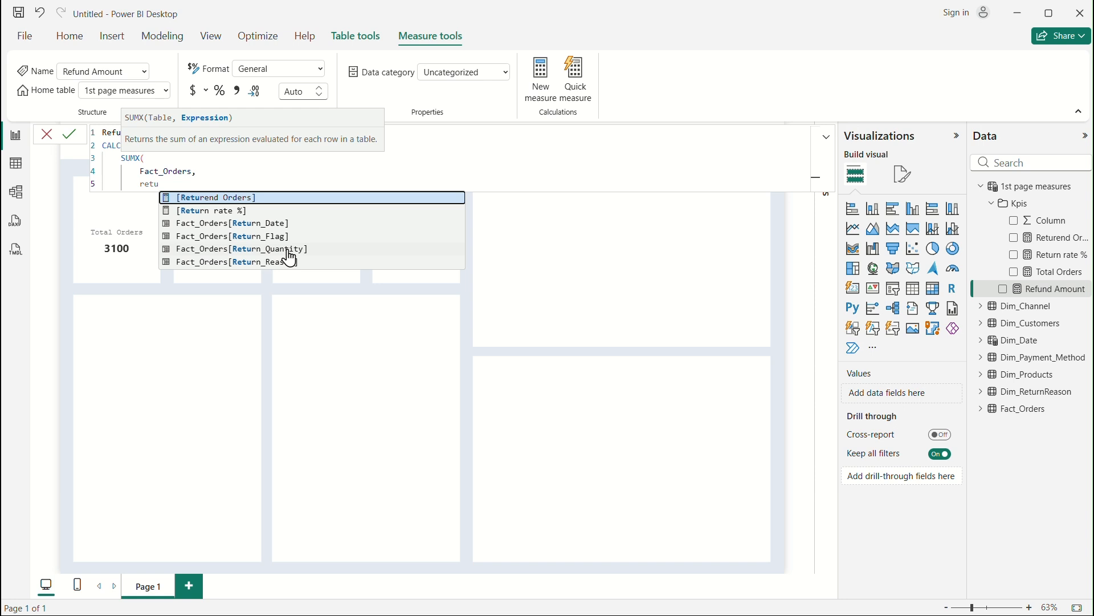
{"action": "left_click", "coordinate": [318, 251]}
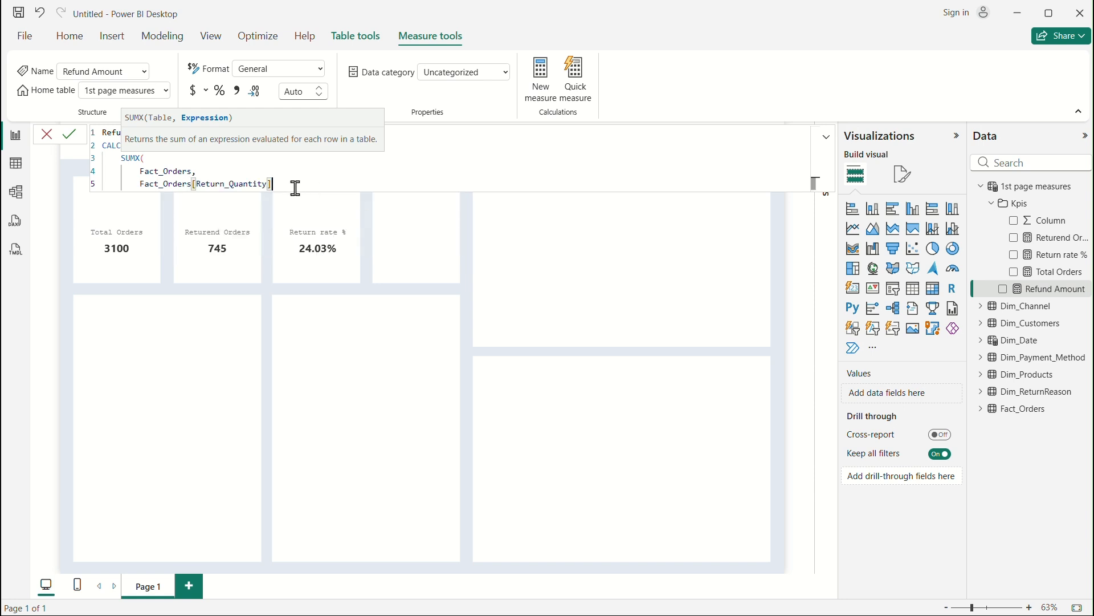
{"action": "key", "text": "Return"}
{"action": "type", "text": "*"}
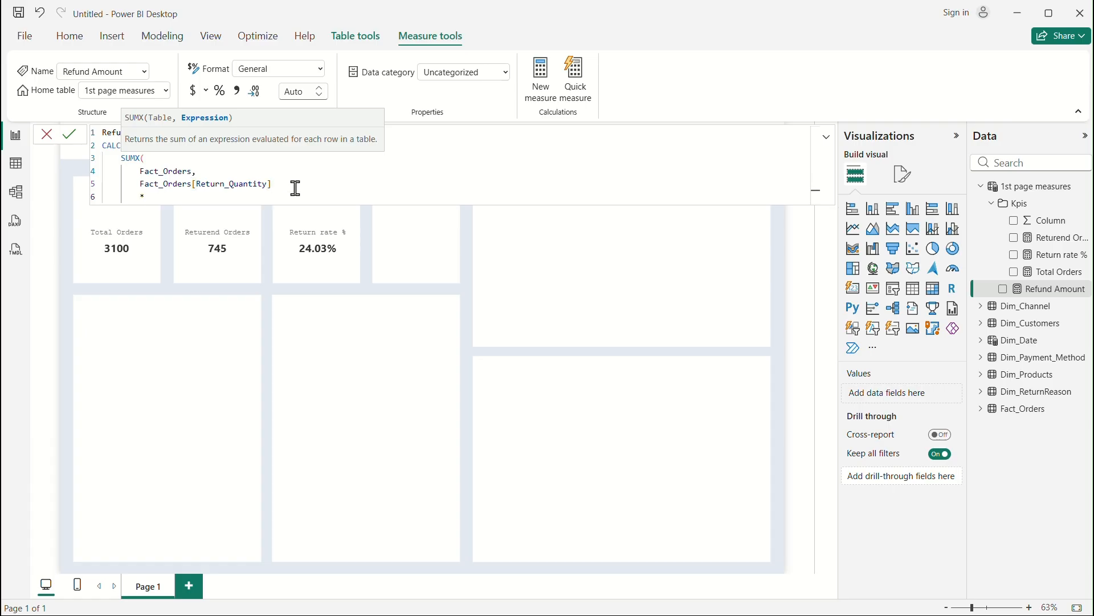
{"action": "type", "text": "unit"}
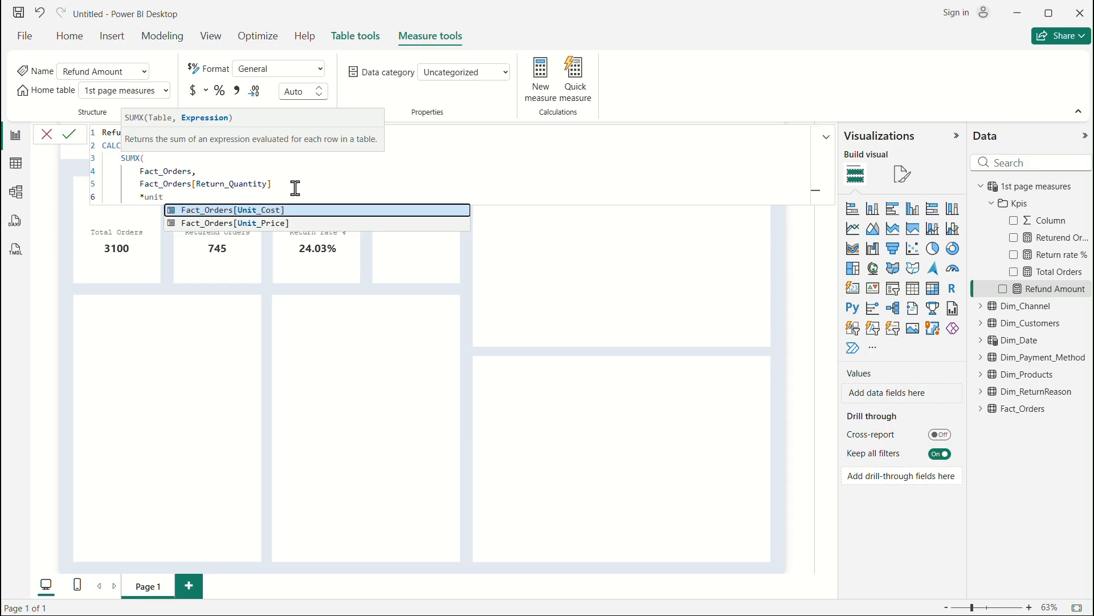
{"action": "left_click", "coordinate": [290, 223]}
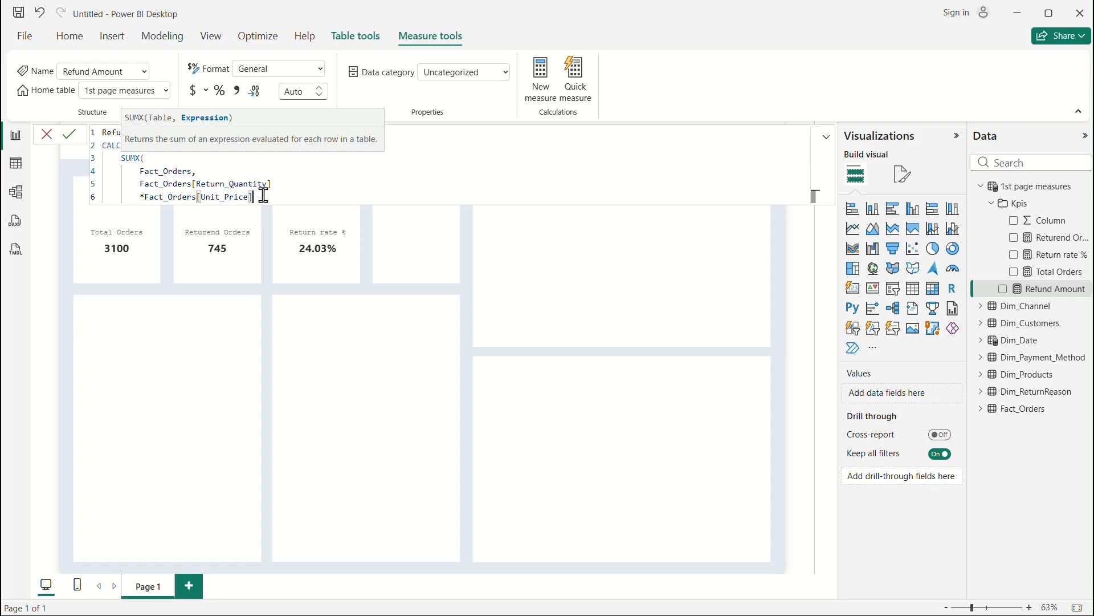
Step: Extend the SUMX expression with the discount factor *(1-Fact_Orders[Discount_Pct]) on its own line
{"action": "key", "text": "shift+Return"}
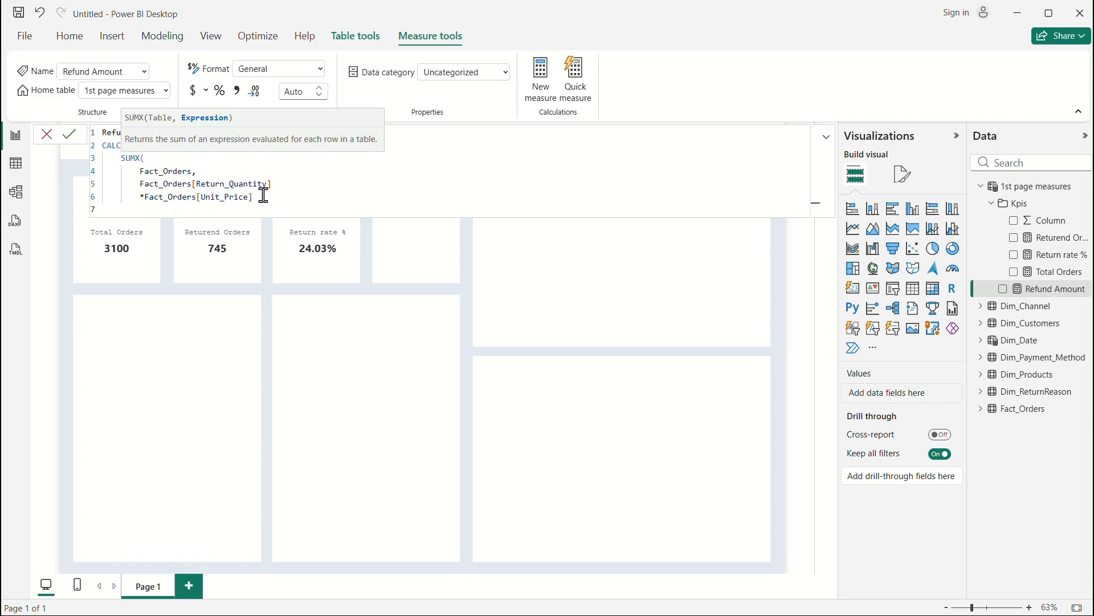
{"action": "type", "text": "*(1-dis"}
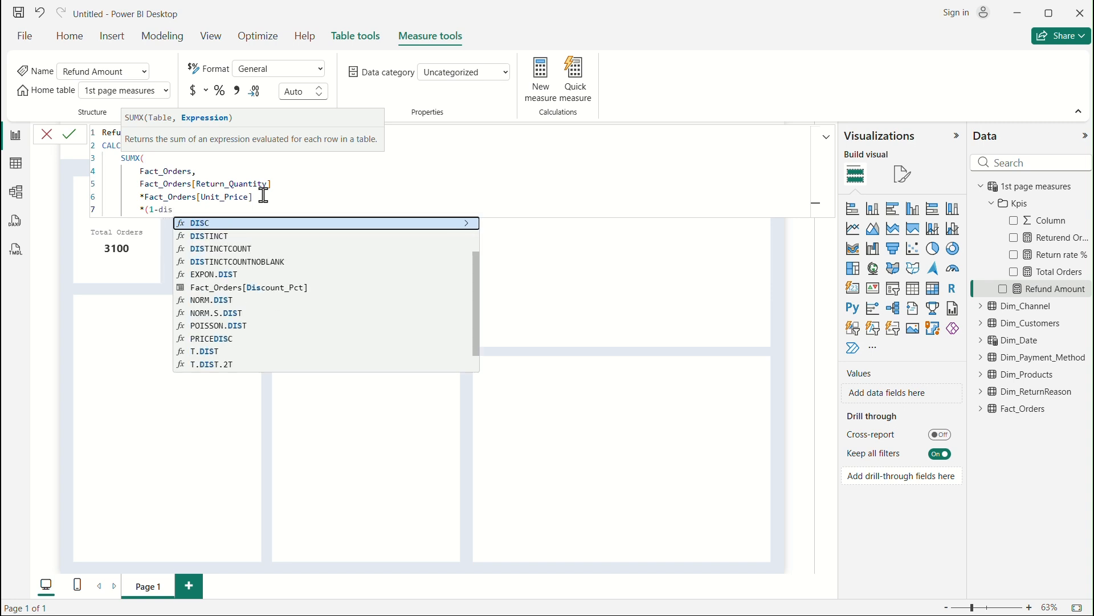
{"action": "left_click", "coordinate": [313, 300]}
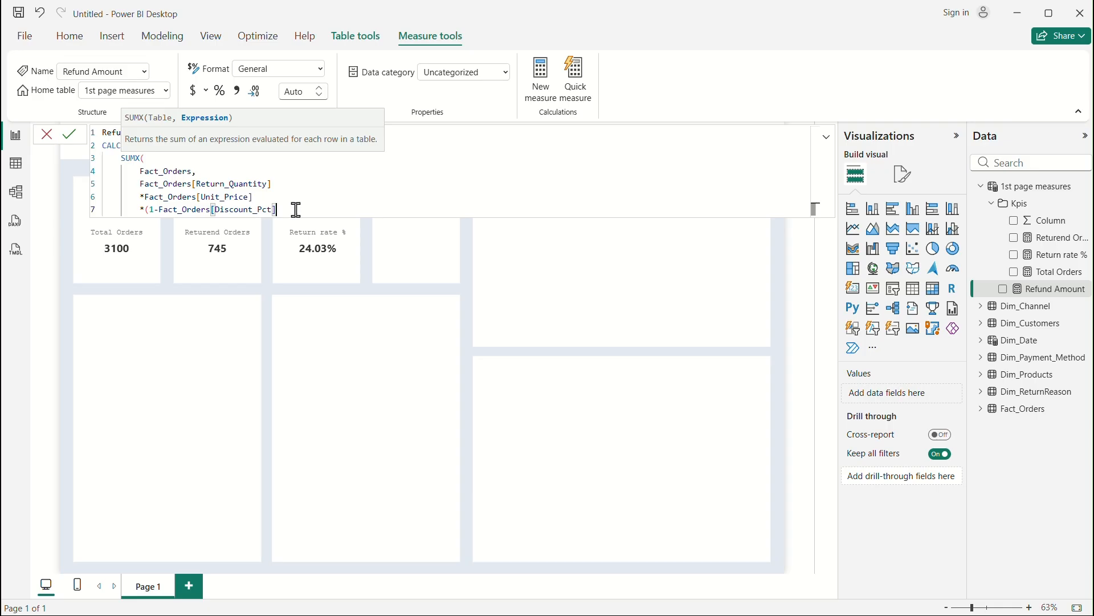
{"action": "type", "text": ")"}
Step: Extend the SUMX expression with the deduction factor *(1-Fact_Orders[Refund_Deduction_Pct]) on its own line
{"action": "key", "text": "shift+Return"}
{"action": "type", "text": "*(1-"}
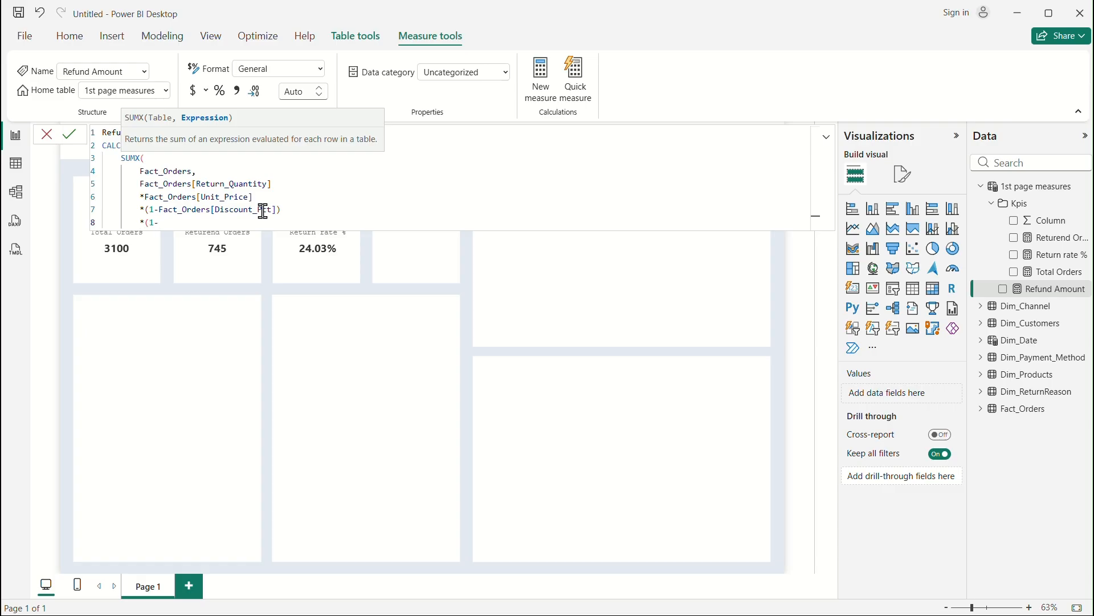
{"action": "type", "text": "refu"}
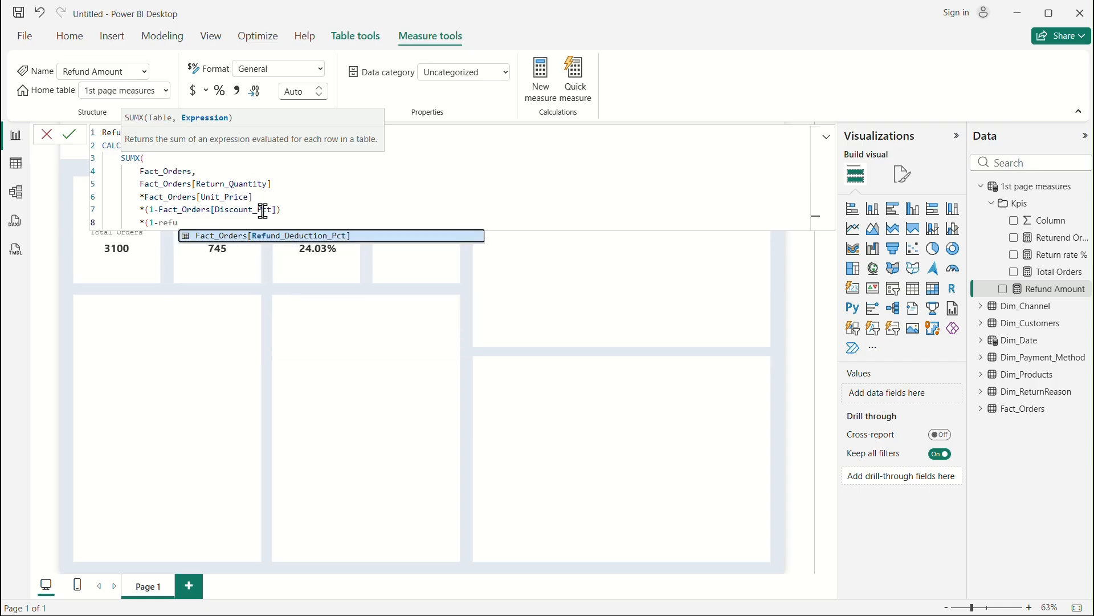
{"action": "left_click", "coordinate": [346, 246]}
{"action": "type", "text": ")"}
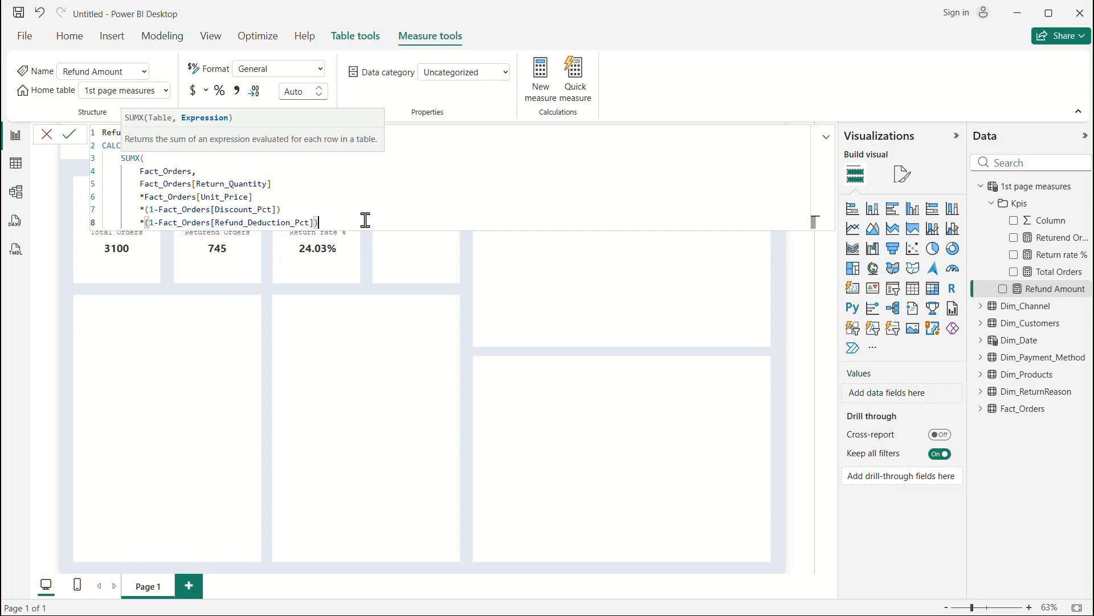
Step: Close the SUMX function and start CALCULATE's filter argument on a new line
{"action": "key", "text": "Return"}
{"action": "type", "text": ")"}
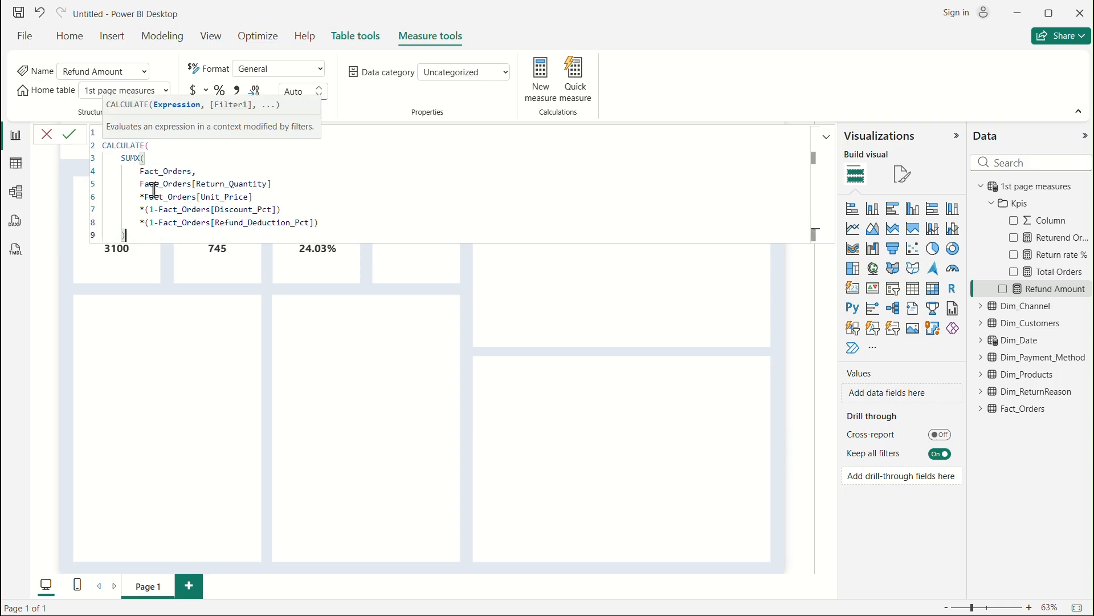
{"action": "type", "text": ","}
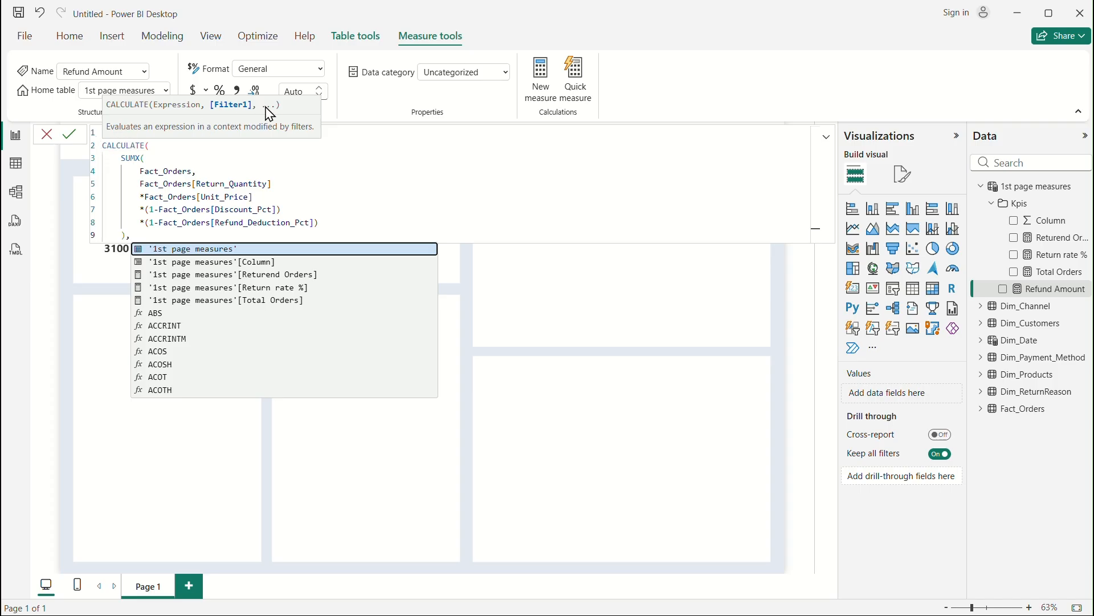
{"action": "key", "text": "shift+Return"}
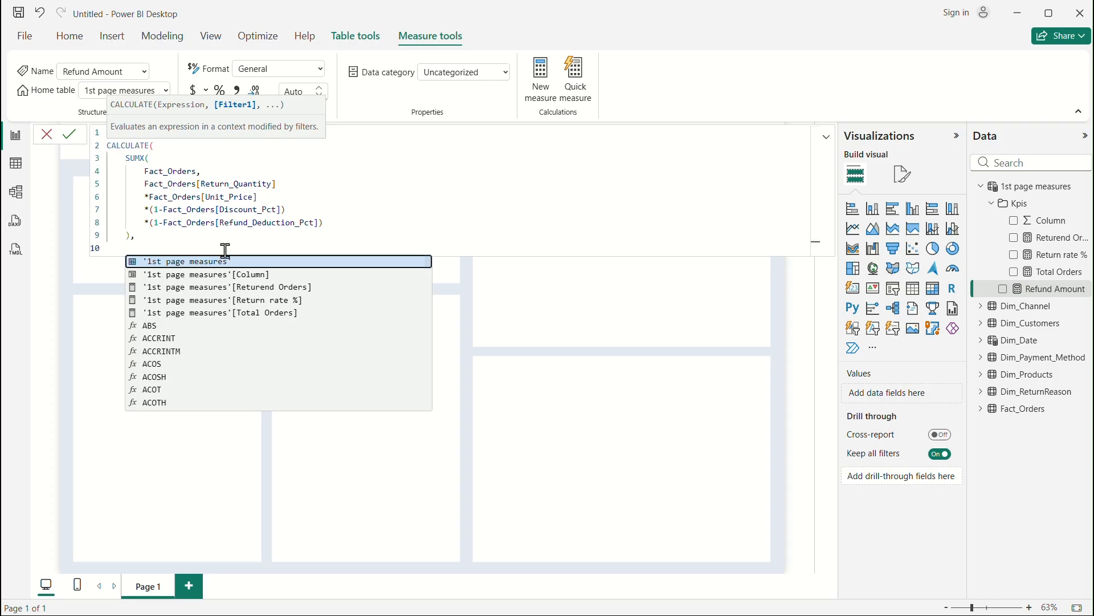
Step: Add the filter Fact_Orders[Return_Flag] = "yes", close CALCULATE and commit the Refund Amount measure
{"action": "type", "text": "retu"}
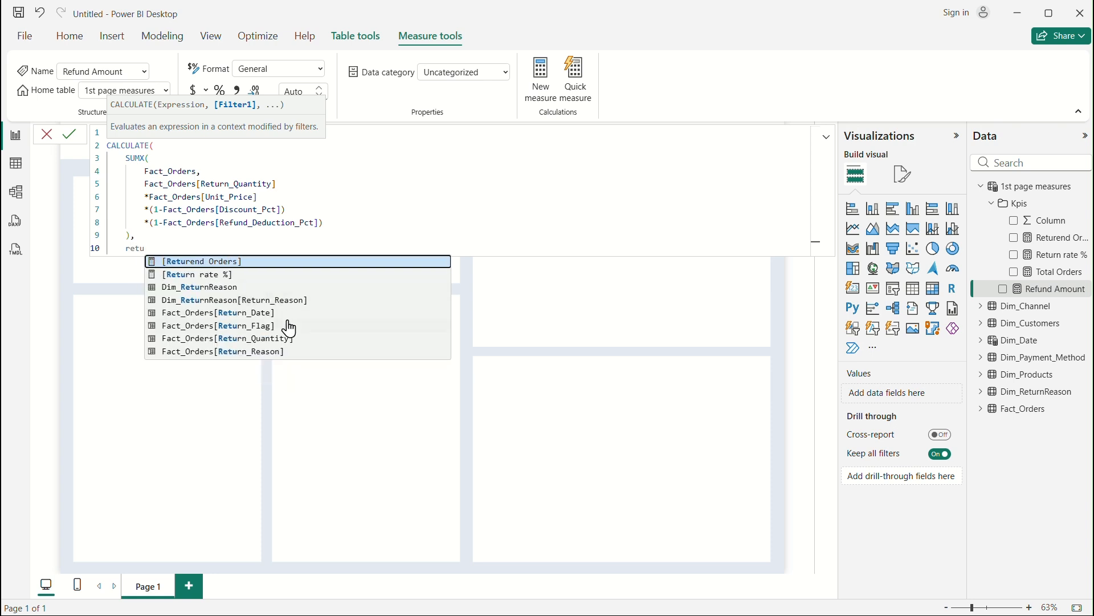
{"action": "left_click", "coordinate": [270, 327]}
{"action": "type", "text": "= "}
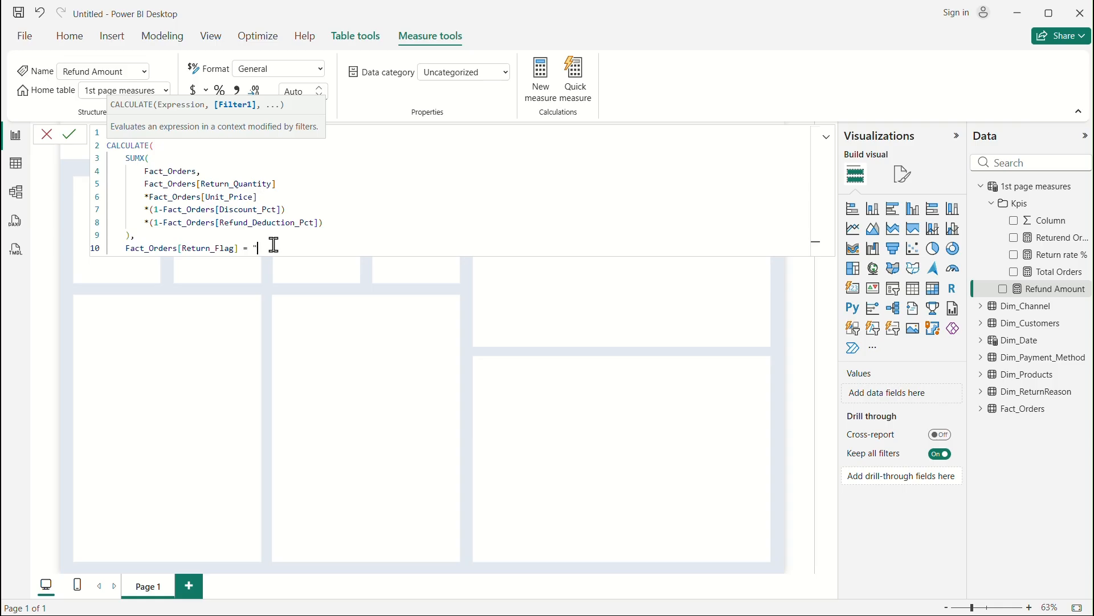
{"action": "type", "text": "\"yes\""}
{"action": "key", "text": "Return"}
{"action": "type", "text": ")"}
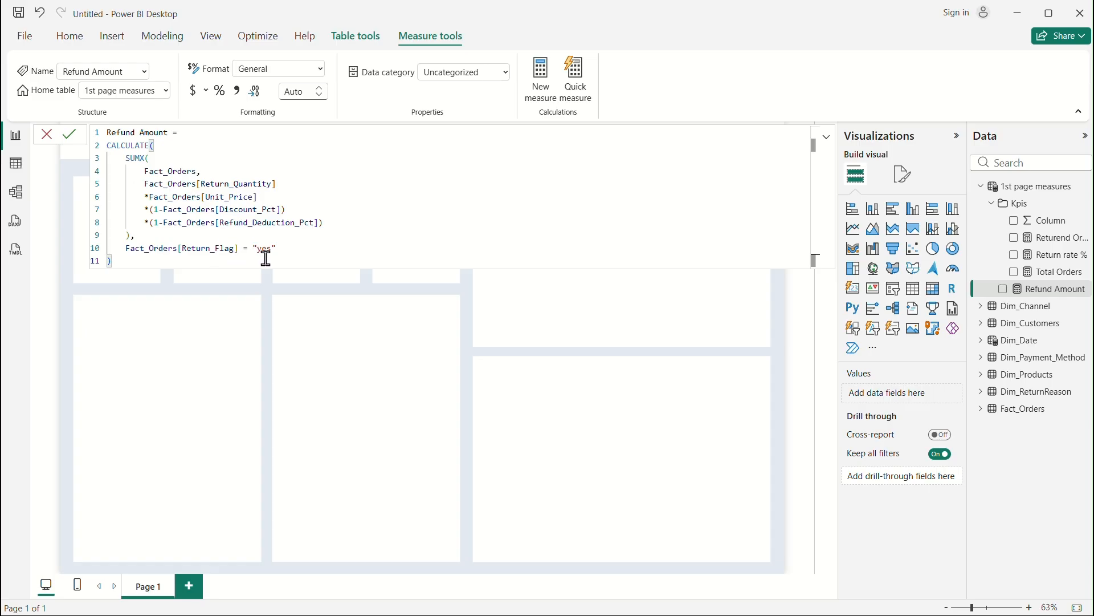
{"action": "key", "text": "Return"}
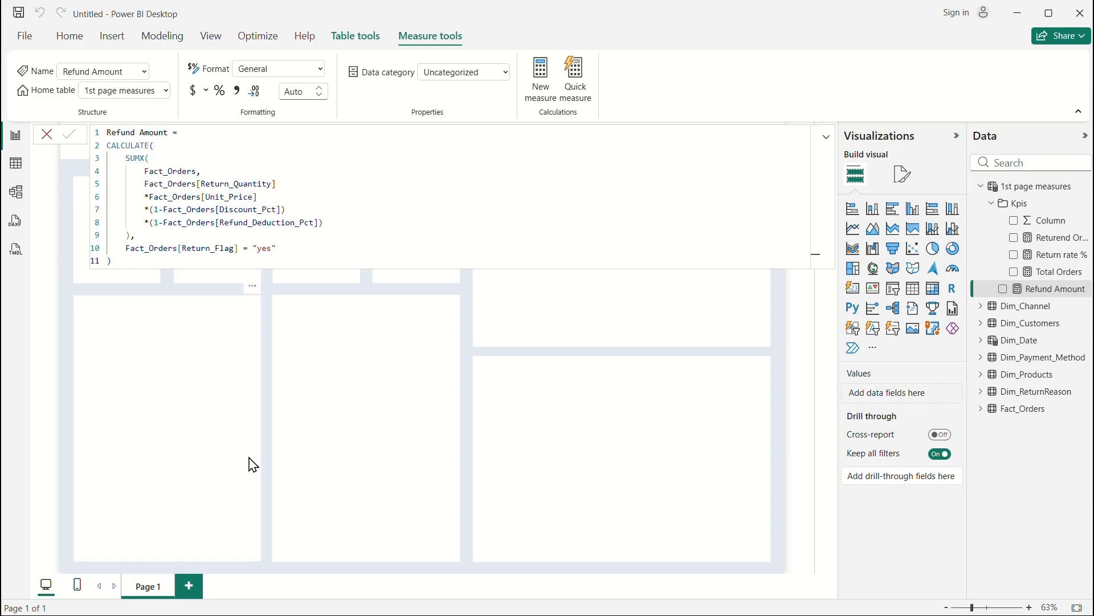
Step: Duplicate the Return rate % card into the empty fourth KPI box and replace its measure with Refund Amount
{"action": "left_click", "coordinate": [423, 381]}
{"action": "left_click", "coordinate": [328, 255]}
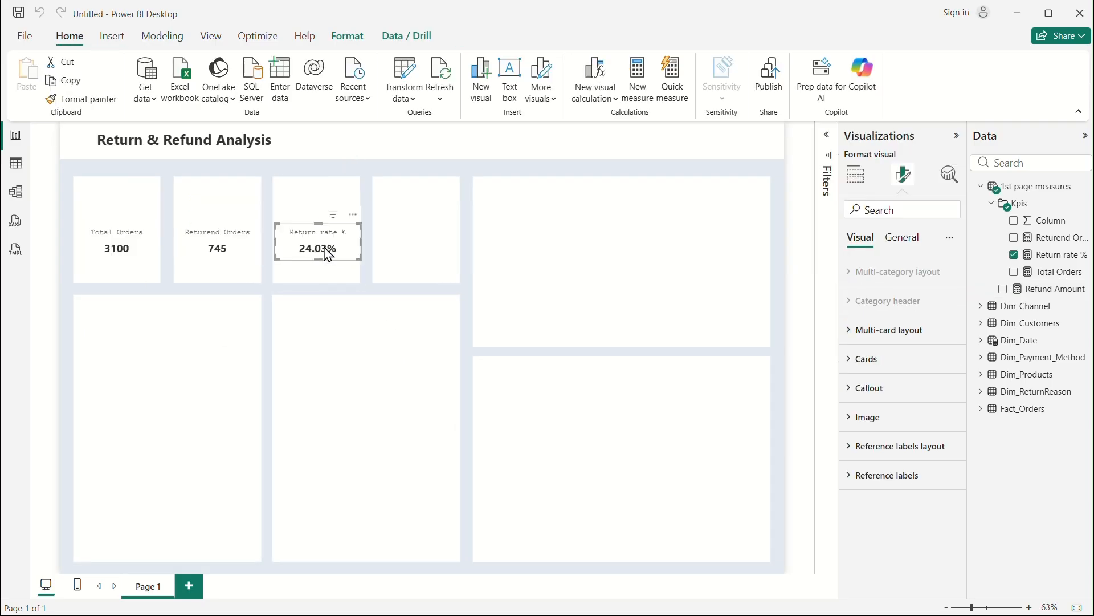
{"action": "key", "text": "ctrl+c"}
{"action": "key", "text": "ctrl+v"}
{"action": "left_click_drag", "start_coordinate": [329, 255], "coordinate": [422, 254]}
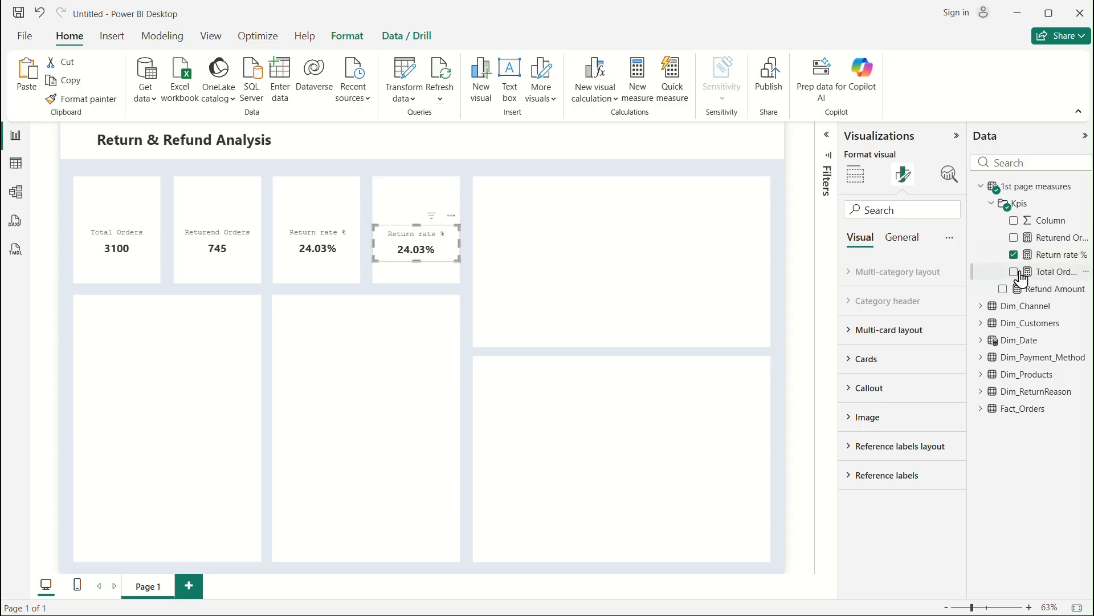
{"action": "left_click", "coordinate": [1004, 289]}
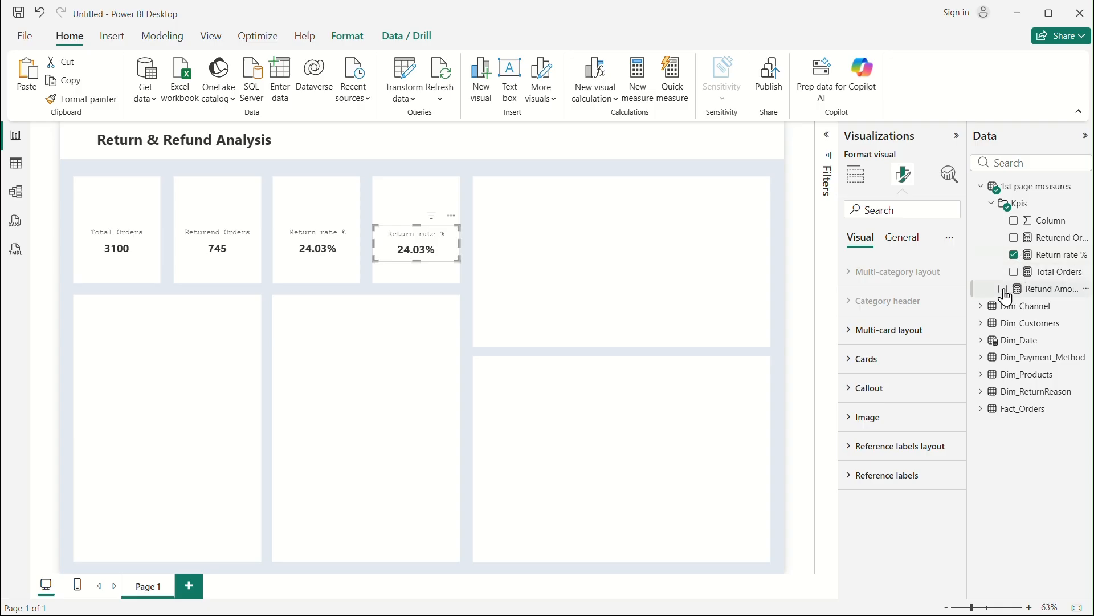
{"action": "left_click", "coordinate": [1016, 256]}
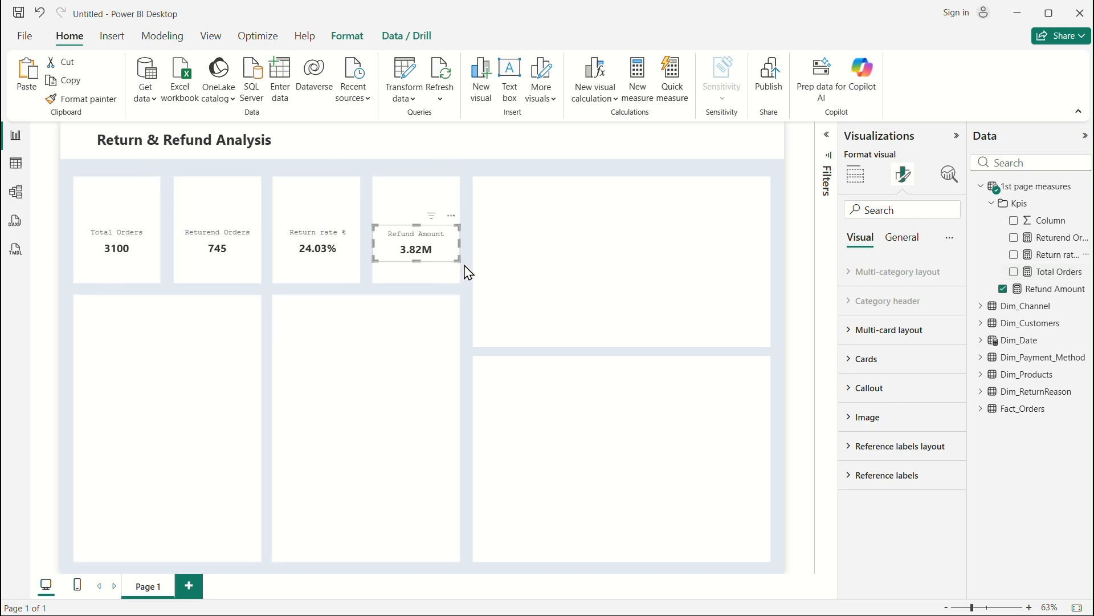
Step: Switch to the PowerPoint presentation, check the Refund Amount figure on the cover slide, and return to the Power BI report
{"action": "key", "text": "super+Tab"}
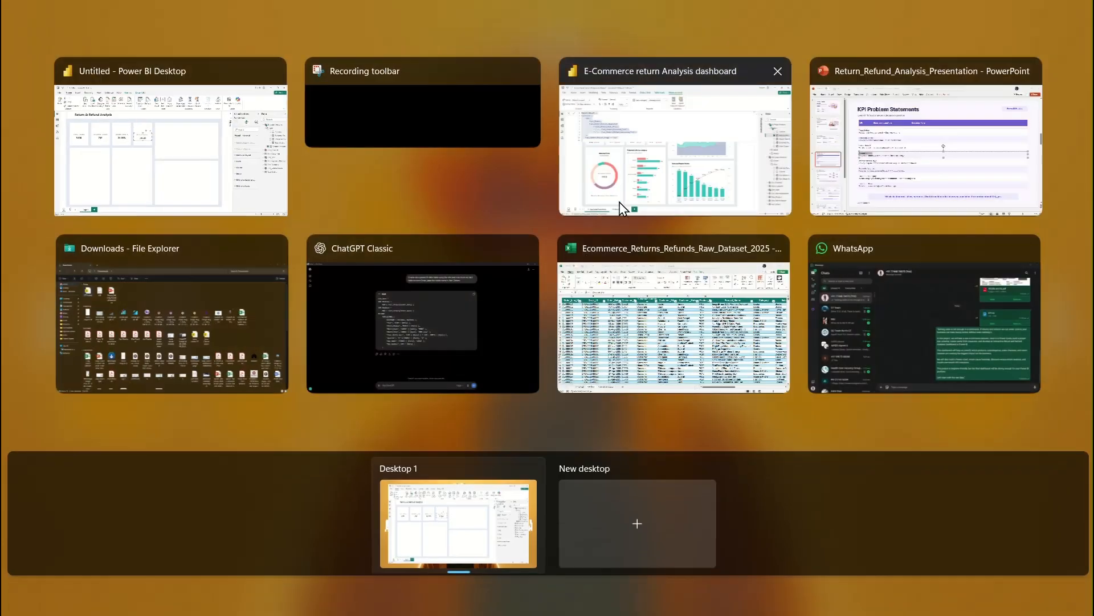
{"action": "left_click", "coordinate": [889, 165]}
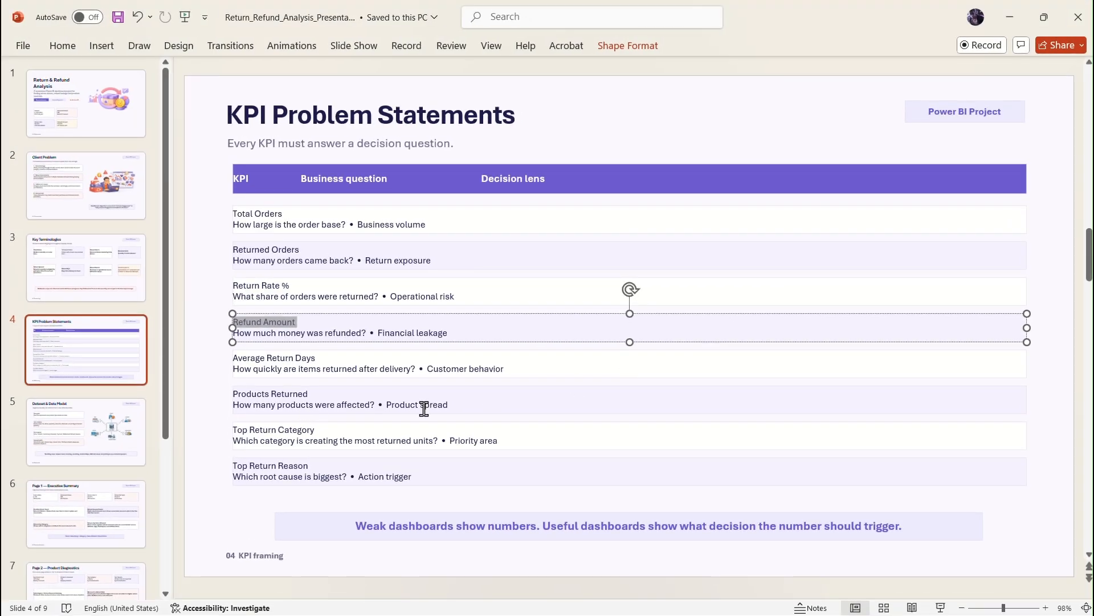
{"action": "left_click", "coordinate": [91, 165]}
{"action": "key", "text": "Up"}
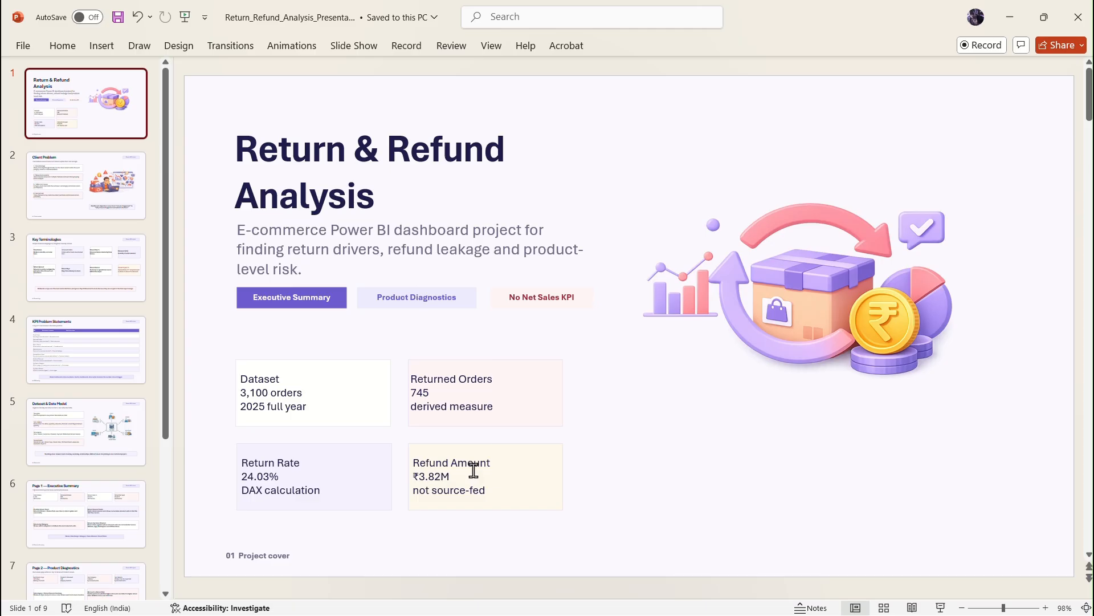
{"action": "key", "text": "super+Tab"}
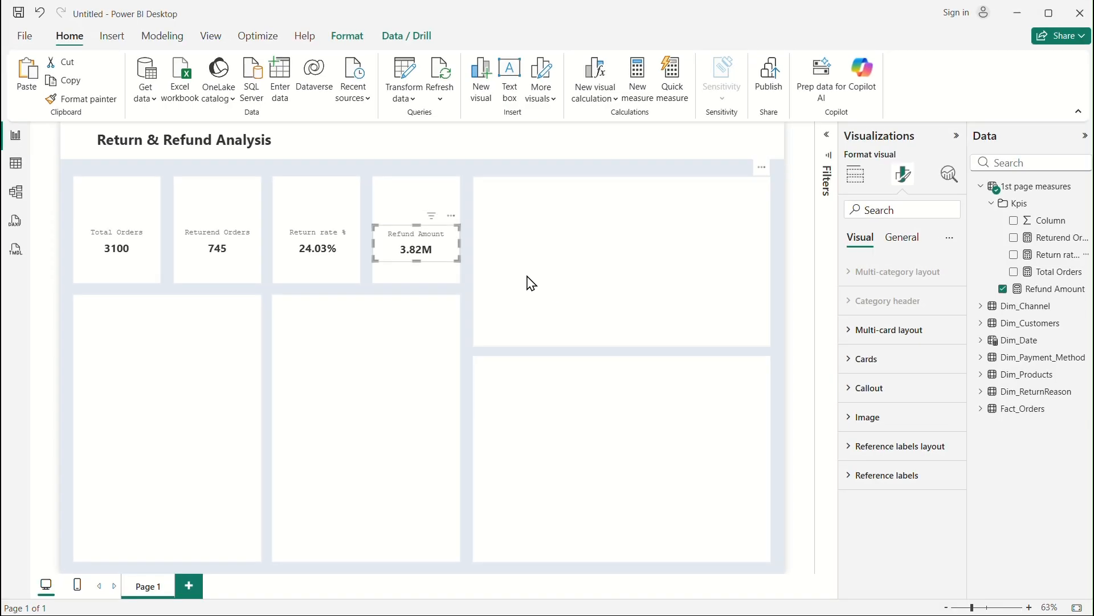
{"action": "left_click", "coordinate": [463, 175]}
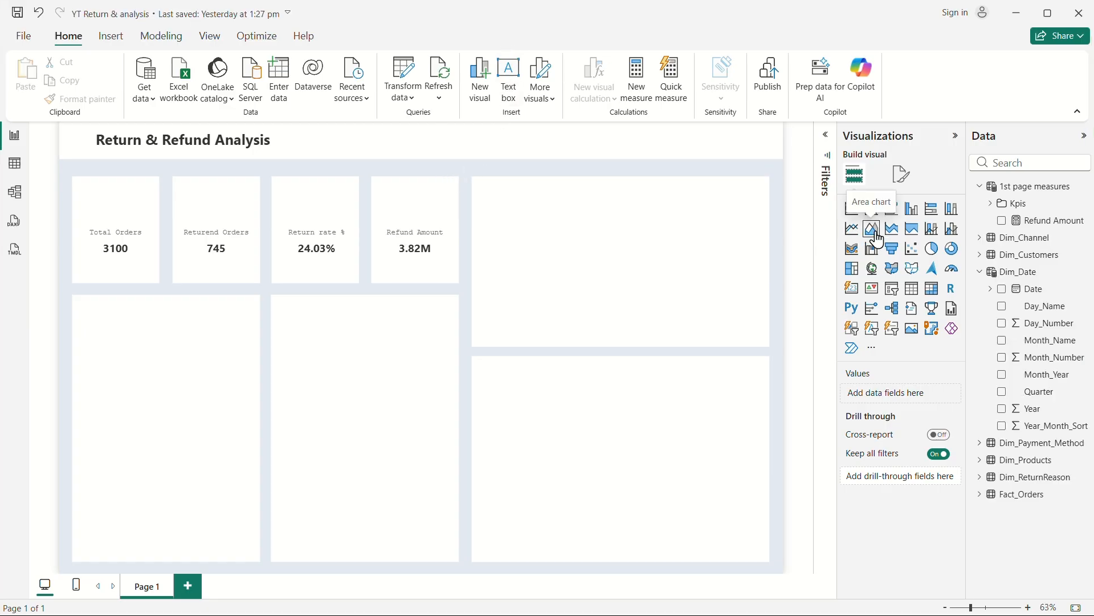
Step: Insert an area chart and fit it inside the large box beside the KPI cards with small side margins
{"action": "left_click", "coordinate": [877, 239]}
{"action": "left_click_drag", "start_coordinate": [181, 238], "coordinate": [547, 252]}
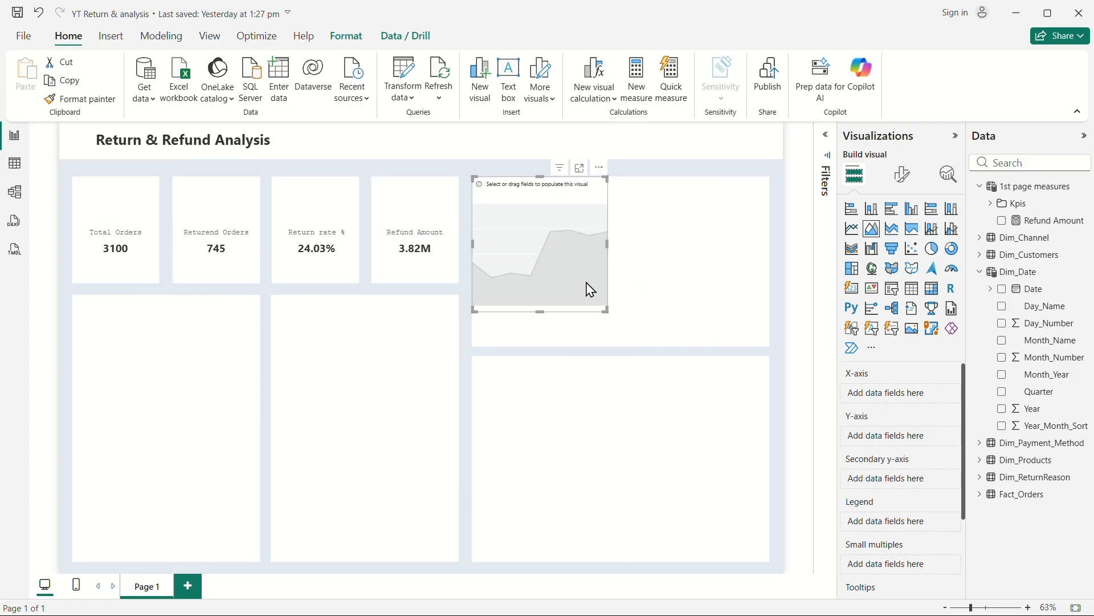
{"action": "left_click_drag", "start_coordinate": [608, 310], "coordinate": [767, 347]}
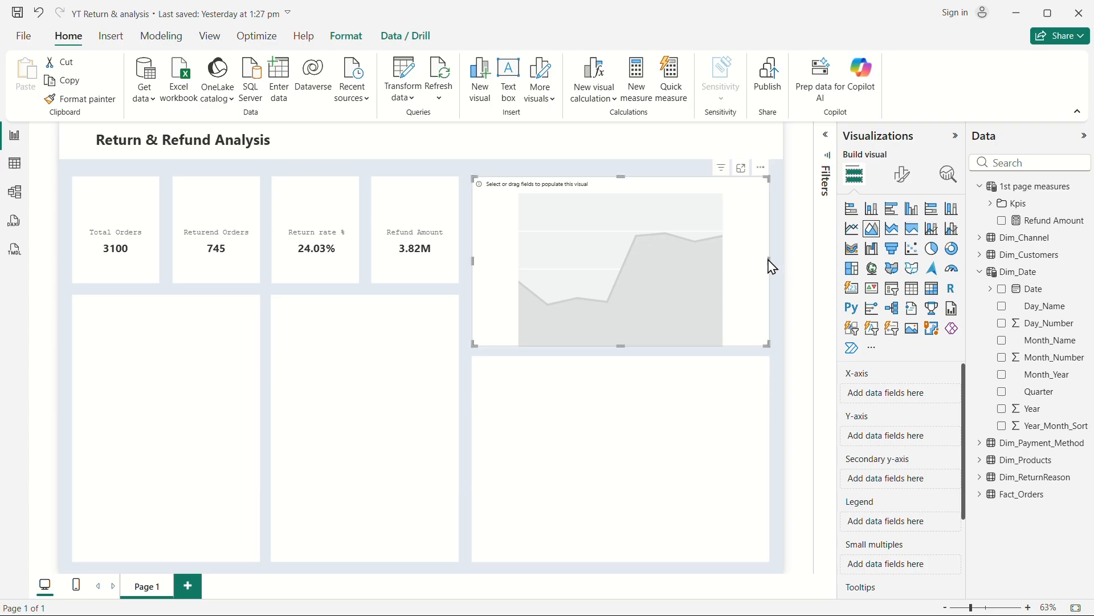
{"action": "left_click_drag", "start_coordinate": [771, 267], "coordinate": [761, 267]}
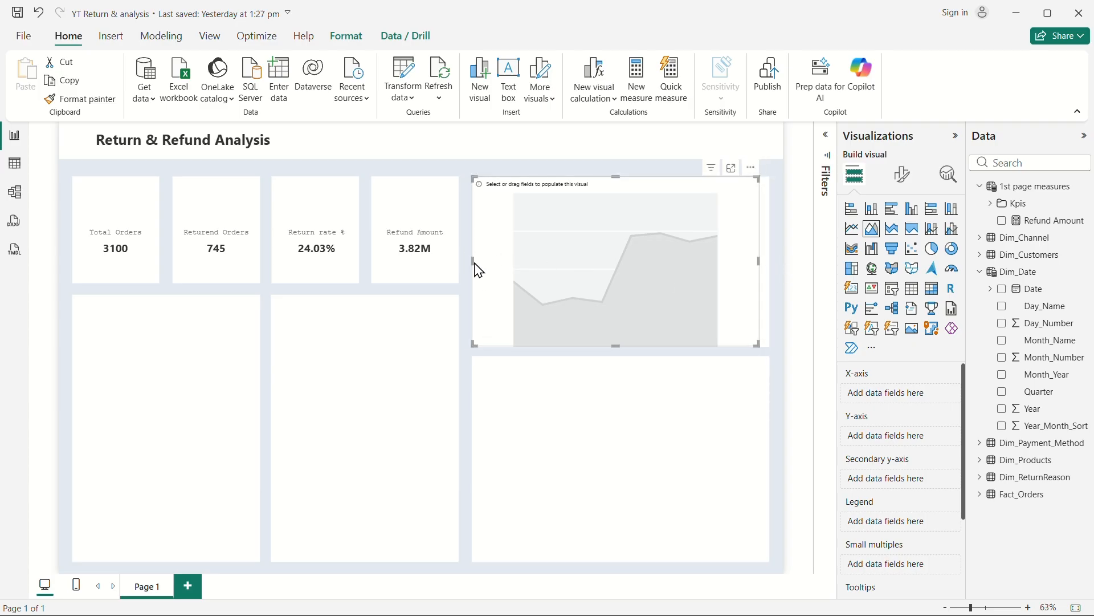
{"action": "left_click_drag", "start_coordinate": [473, 261], "coordinate": [480, 261]}
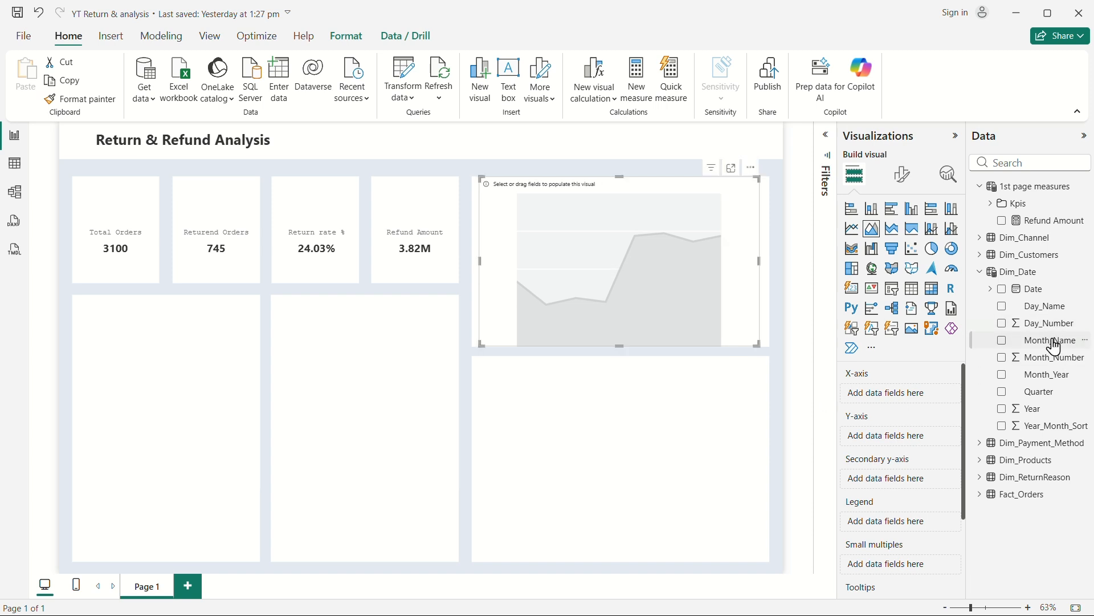
Step: Assign Month_Name to the area chart's X-axis and Refund Amount to its Y-axis
{"action": "left_click_drag", "start_coordinate": [1055, 347], "coordinate": [911, 403]}
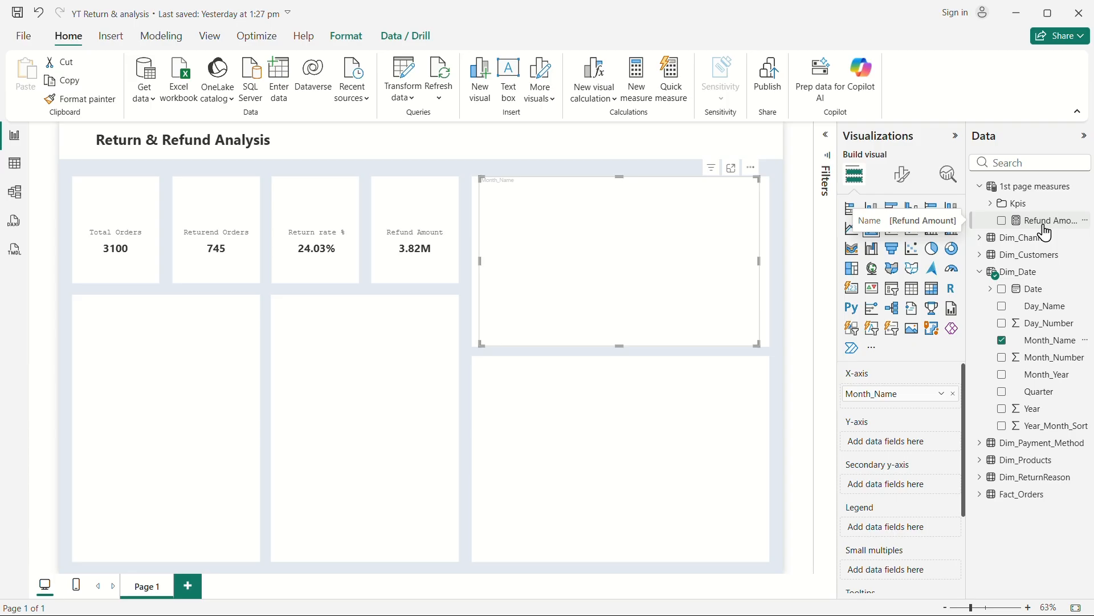
{"action": "left_click_drag", "start_coordinate": [1061, 223], "coordinate": [919, 448]}
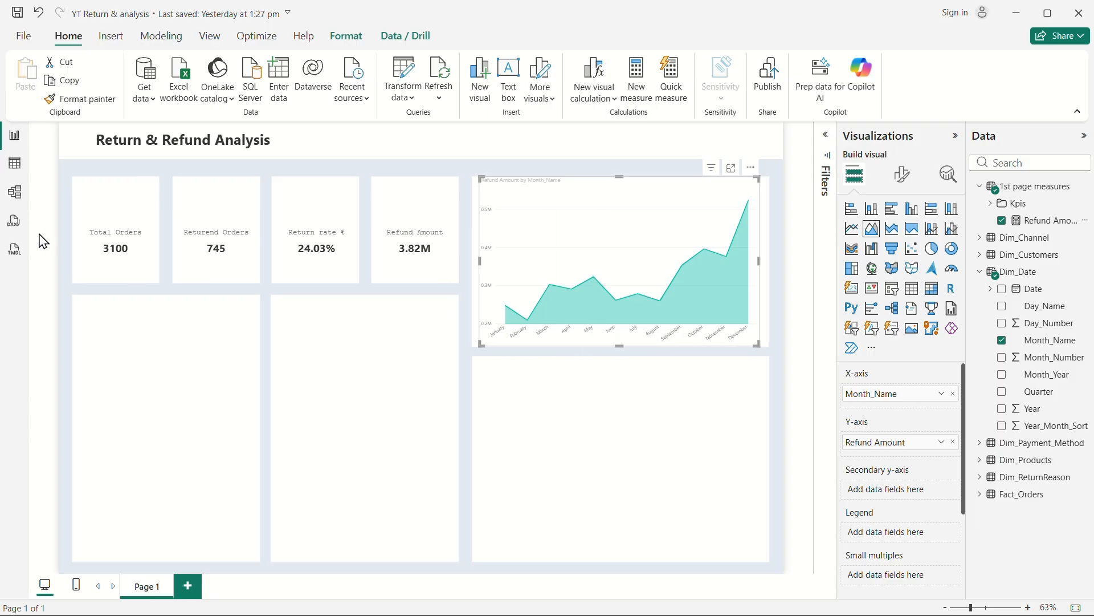
Step: Open the Dim_Date table data and sort the Month_Name column by Month_Number
{"action": "left_click", "coordinate": [14, 170]}
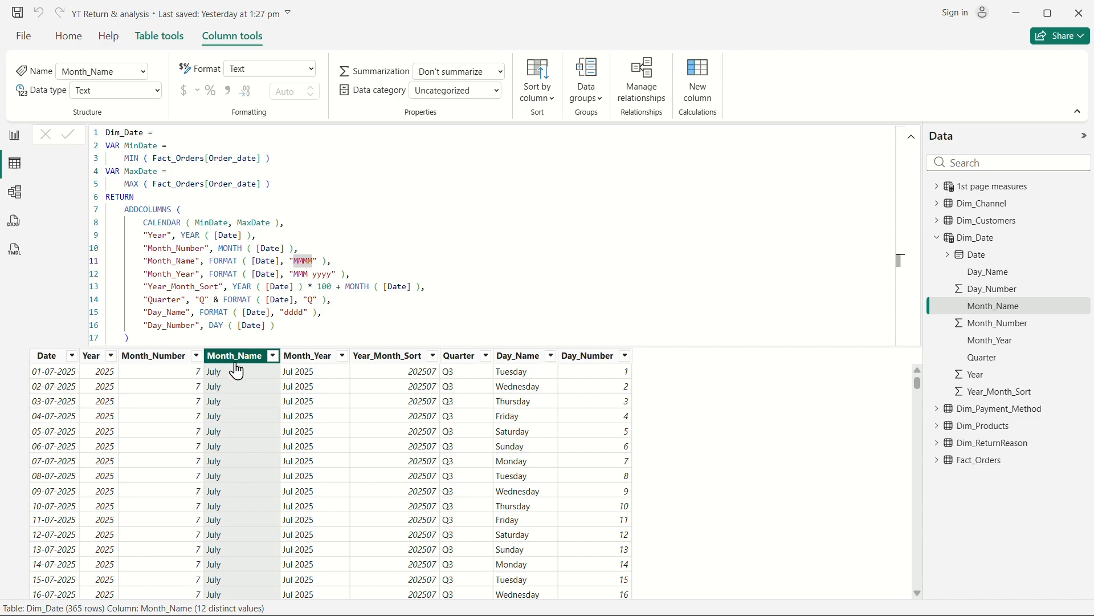
{"action": "left_click", "coordinate": [538, 97]}
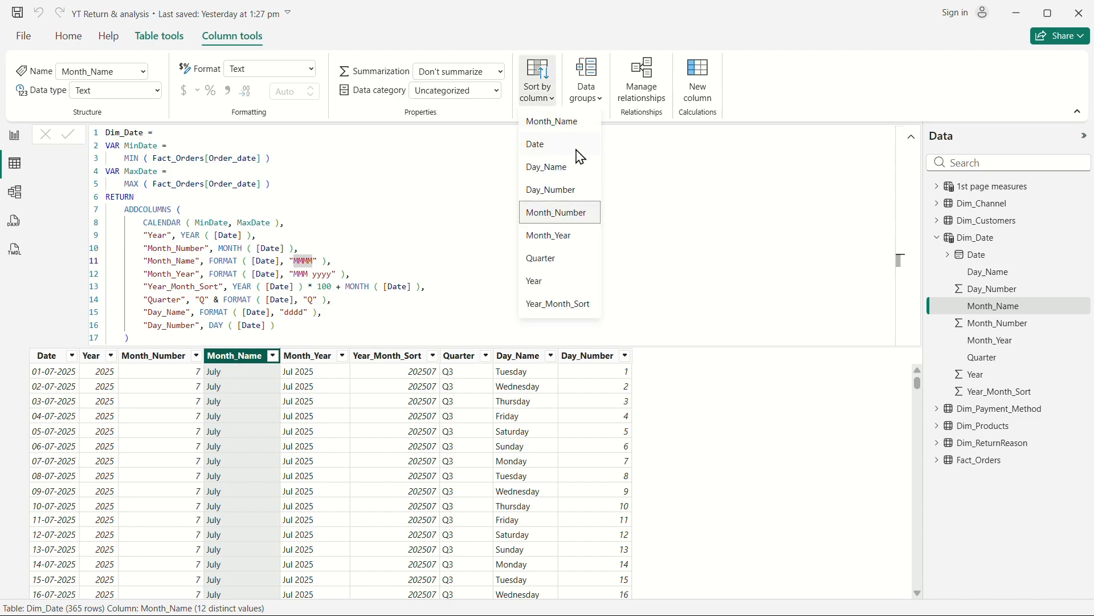
{"action": "left_click", "coordinate": [557, 214]}
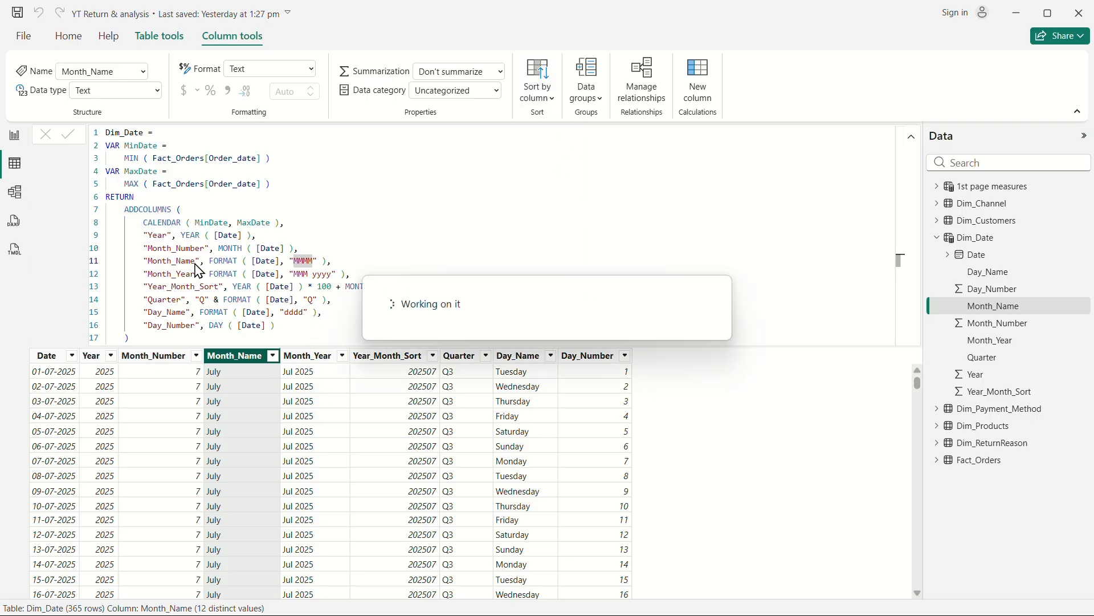
Step: Shorten the Month_Name format string to "MMM" in the Dim_Date formula and commit the change
{"action": "left_click", "coordinate": [312, 262]}
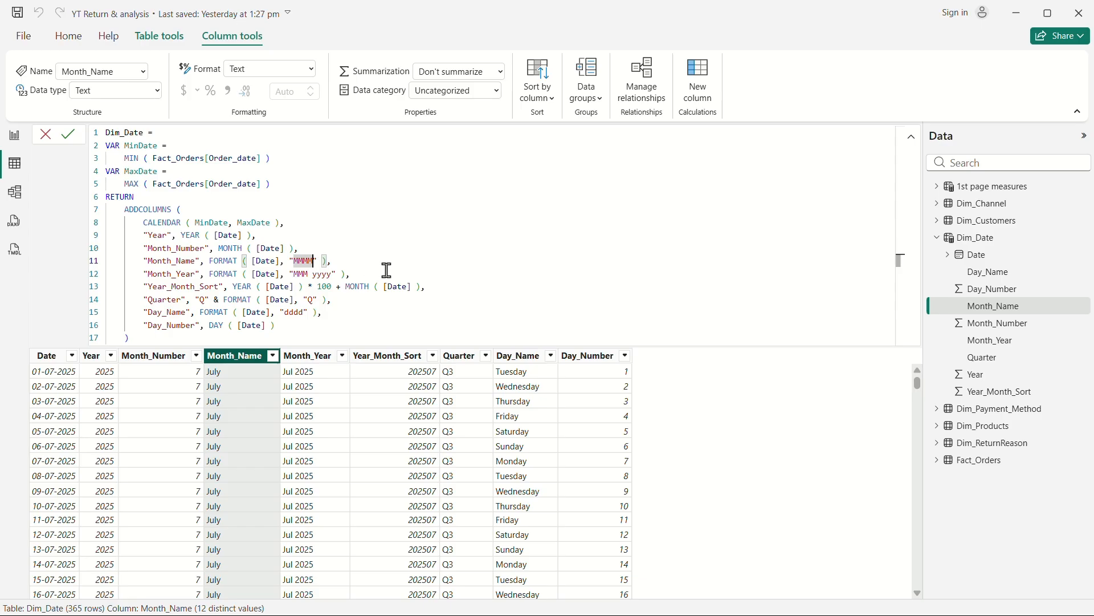
{"action": "key", "text": "BackSpace"}
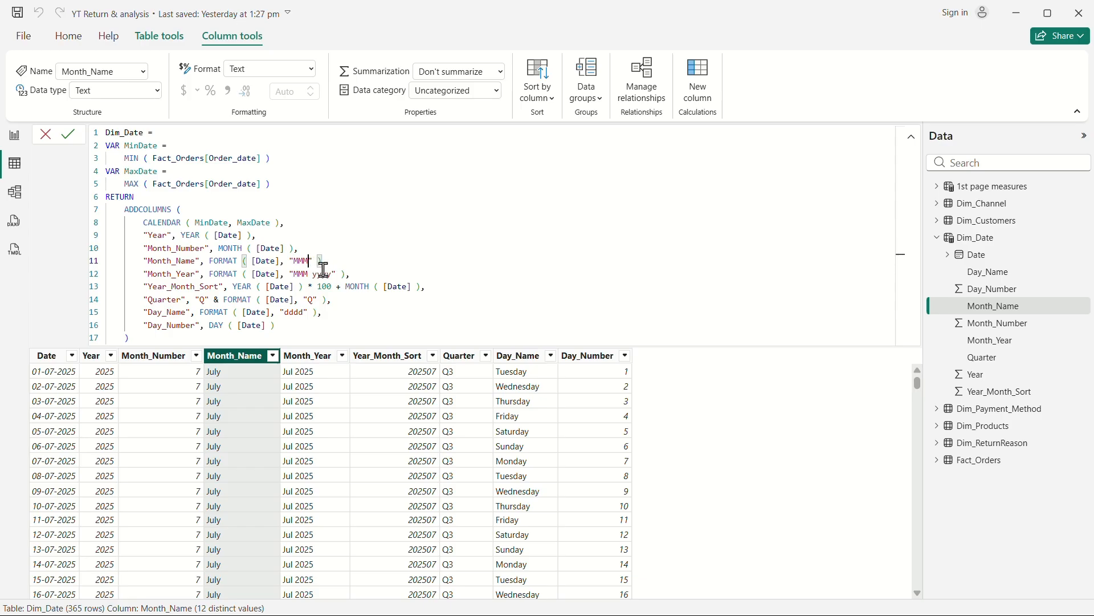
{"action": "left_click", "coordinate": [279, 326]}
{"action": "left_click", "coordinate": [155, 339]}
{"action": "key", "text": "Return"}
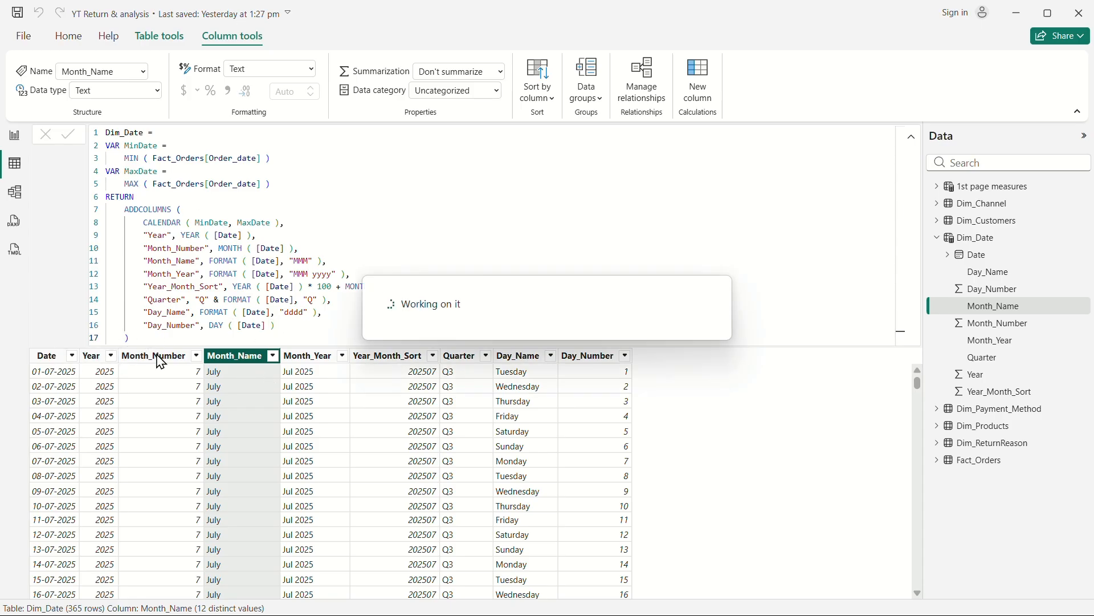
Step: Return to the report page and add the Returend Orders measure to the area chart's secondary y-axis
{"action": "left_click", "coordinate": [14, 136]}
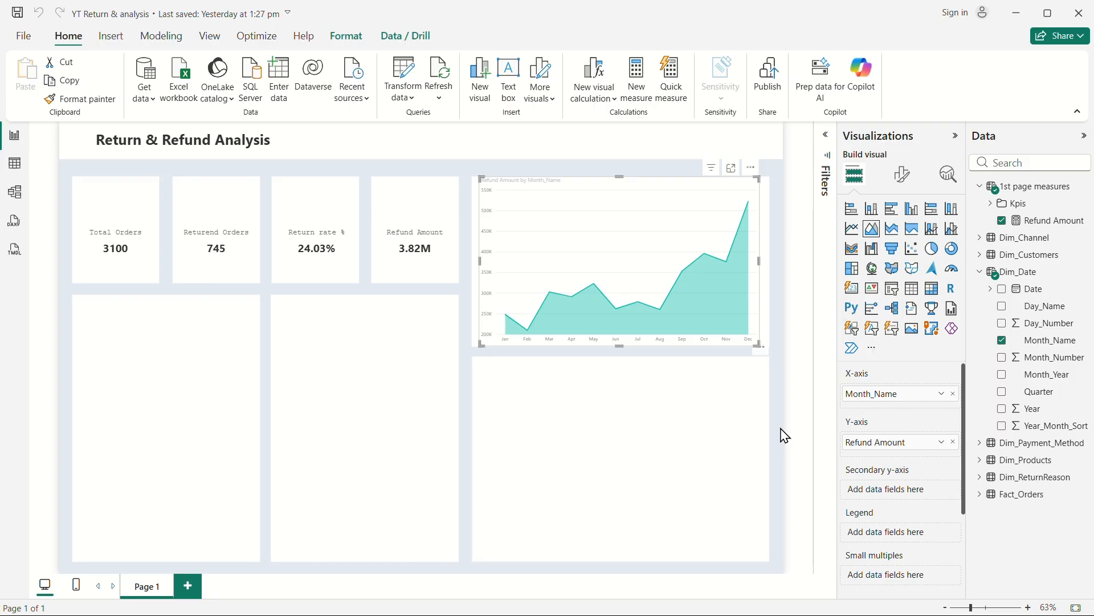
{"action": "left_click", "coordinate": [991, 205]}
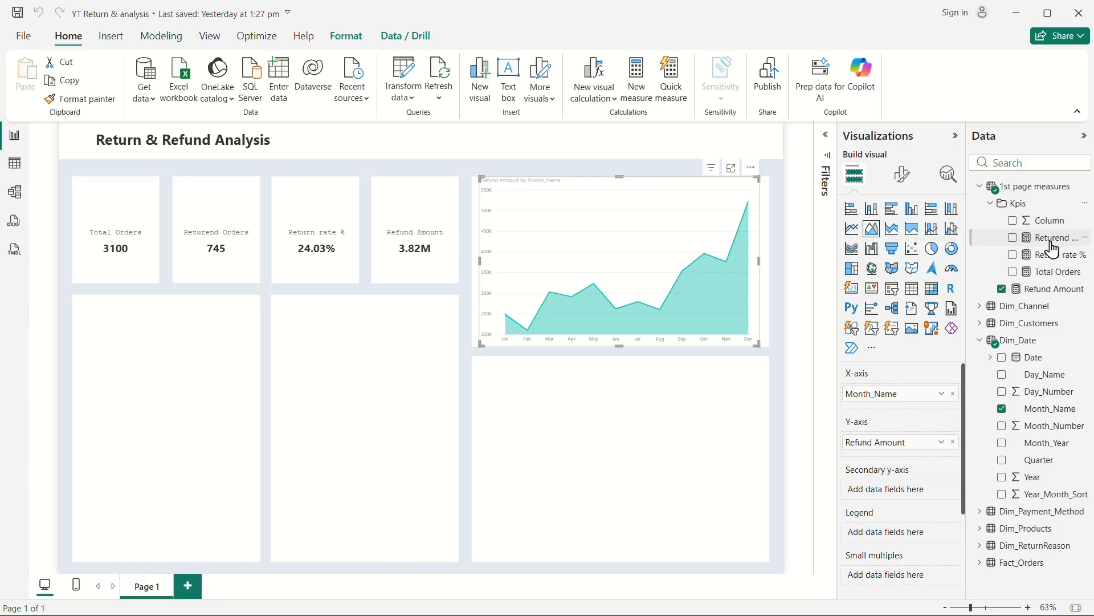
{"action": "left_click_drag", "start_coordinate": [1056, 249], "coordinate": [921, 502]}
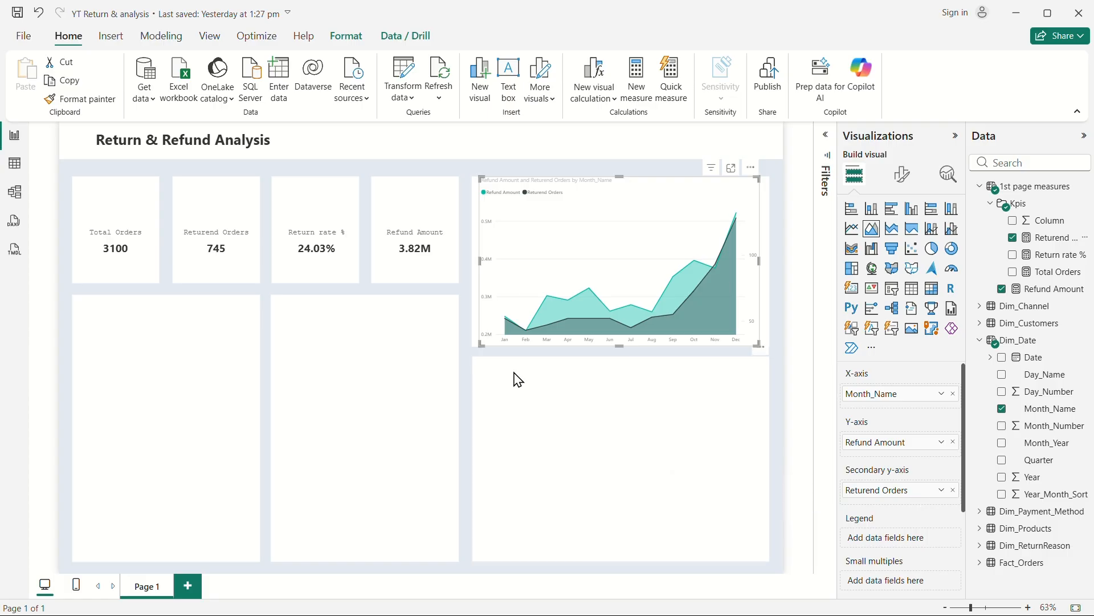
Step: Set the minimum of the area chart's Y-axis range to 147
{"action": "mouse_move", "coordinate": [527, 331]}
{"action": "mouse_move", "coordinate": [746, 239]}
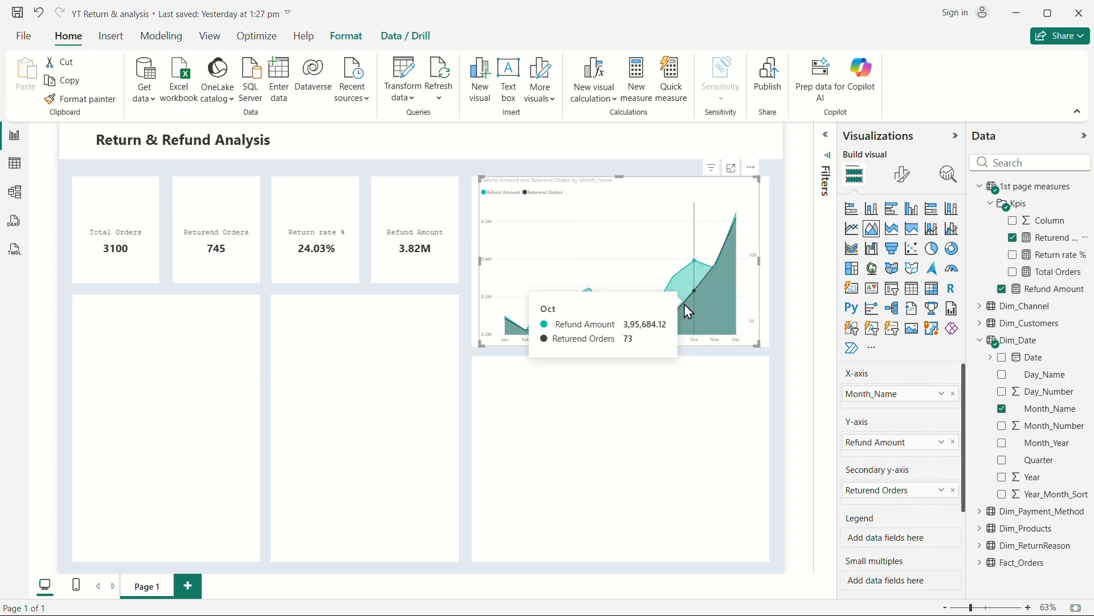
{"action": "left_click", "coordinate": [898, 183]}
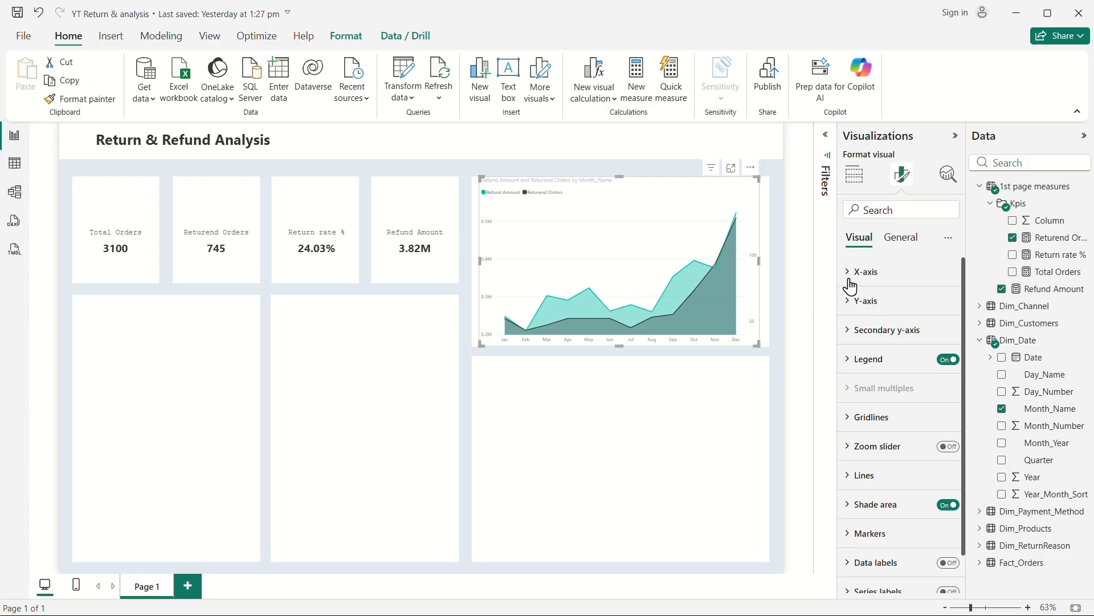
{"action": "left_click", "coordinate": [849, 301]}
{"action": "left_click", "coordinate": [862, 372]}
{"action": "type", "text": "1"}
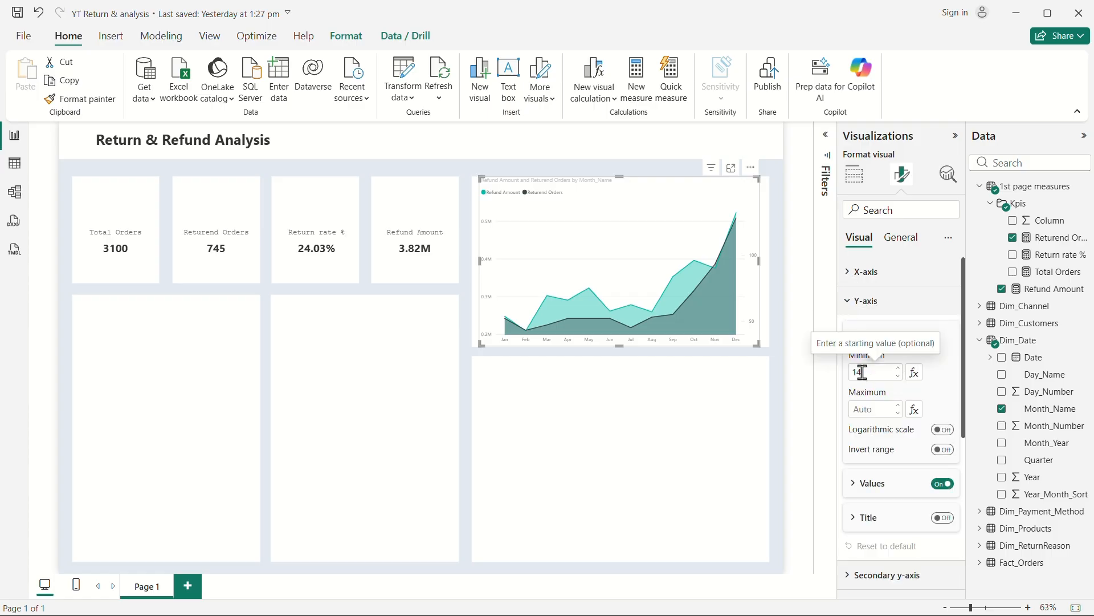
{"action": "type", "text": "47"}
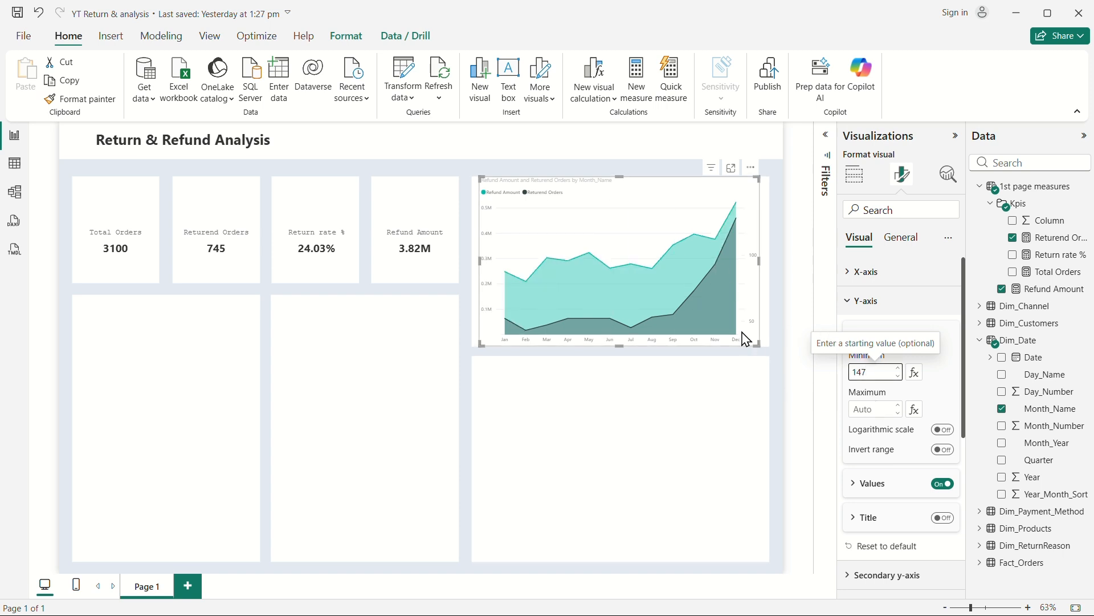
Step: Set the minimum of the area chart's secondary y-axis range to 10
{"action": "scroll", "coordinate": [867, 523], "scroll_direction": "down", "scroll_amount": 1}
{"action": "scroll", "coordinate": [866, 523], "scroll_direction": "down", "scroll_amount": 3}
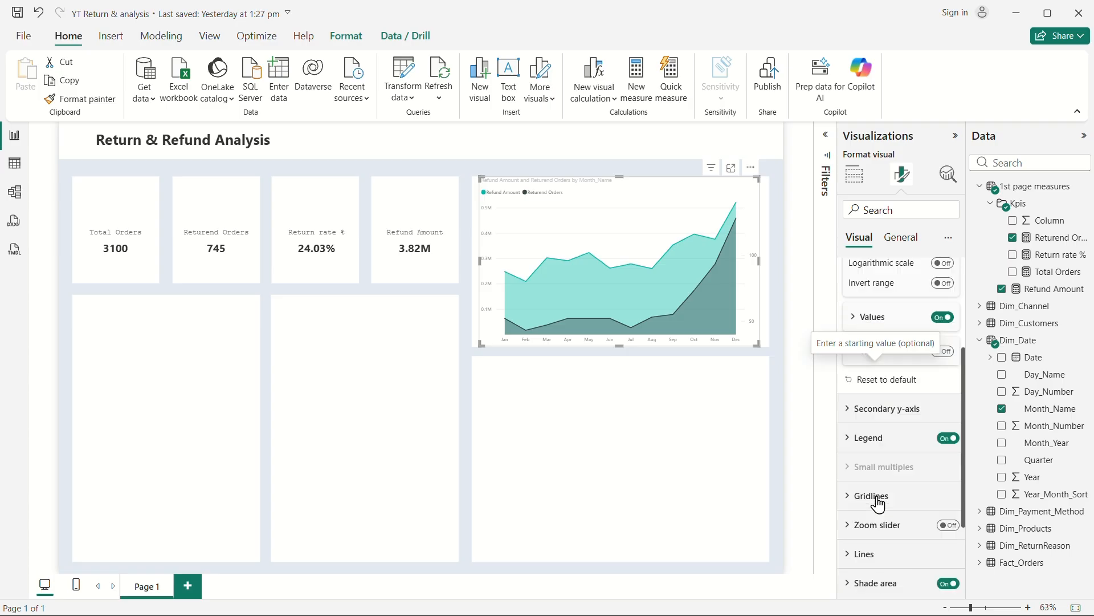
{"action": "left_click", "coordinate": [882, 408]}
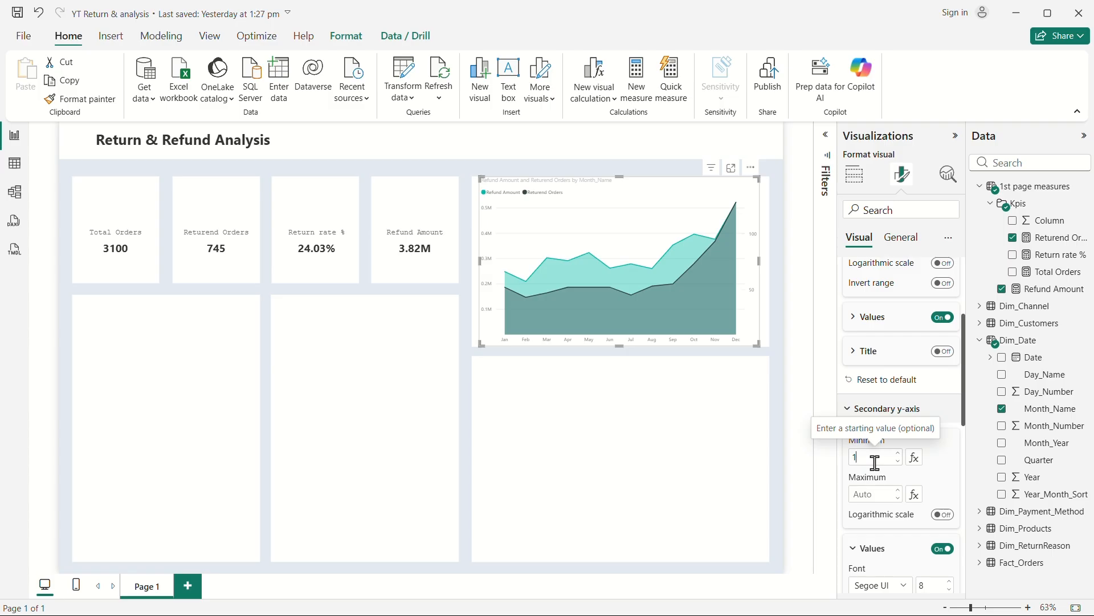
{"action": "type", "text": "2"}
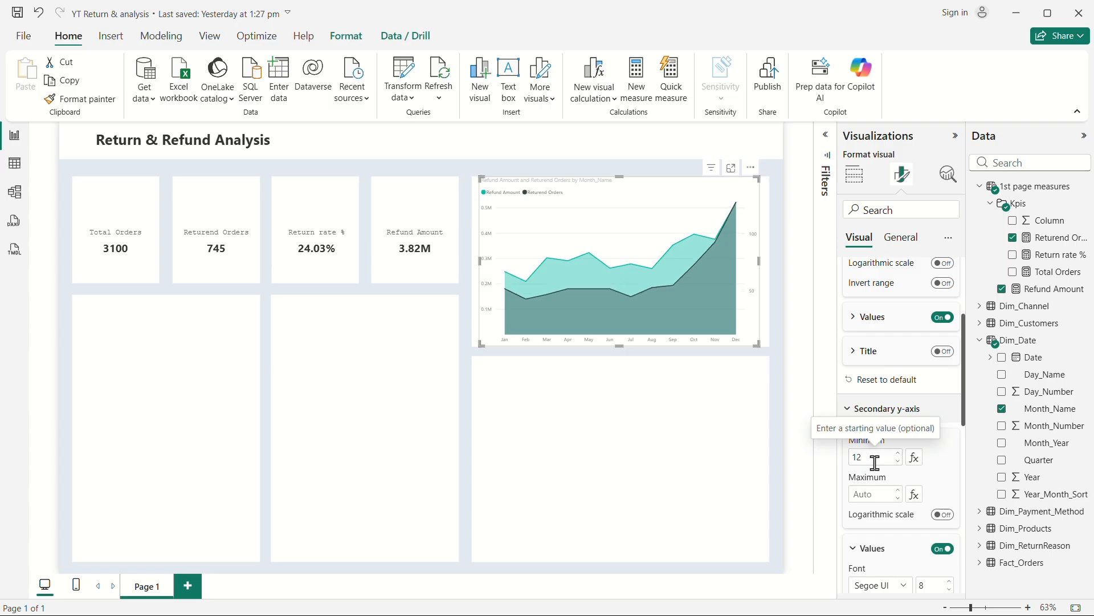
{"action": "key", "text": "BackSpace"}
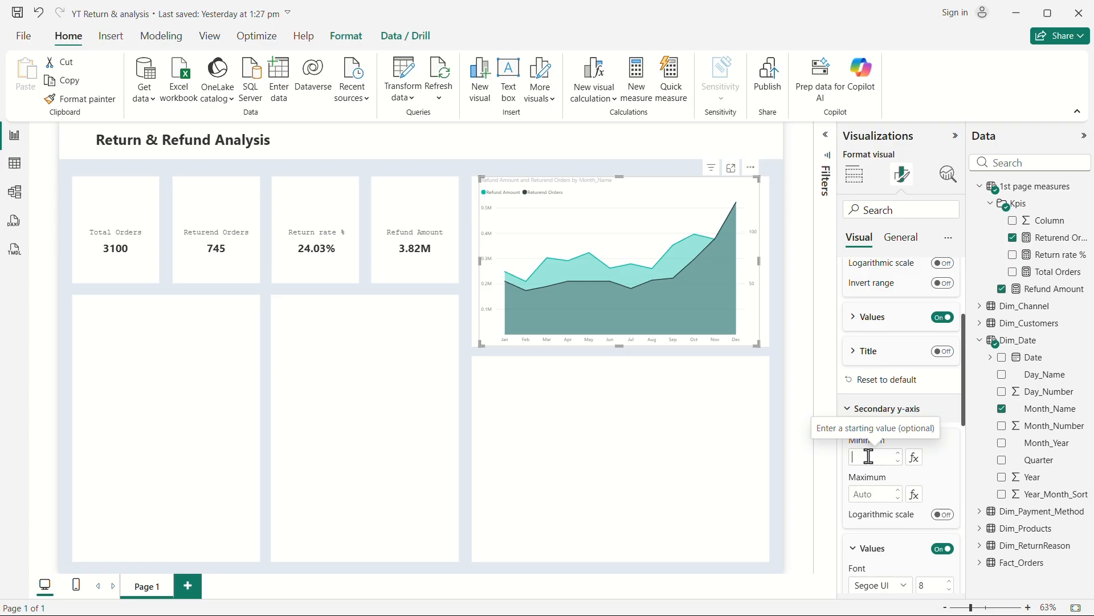
{"action": "type", "text": "10"}
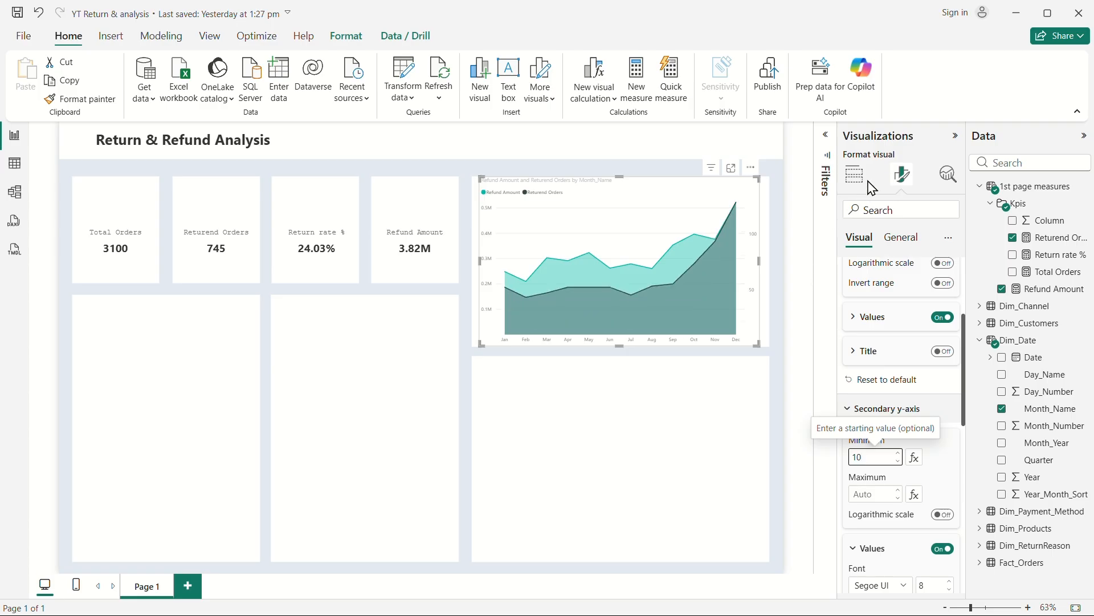
Step: Change the area chart's title text to "Refund Amount Trend"
{"action": "left_click", "coordinate": [908, 243]}
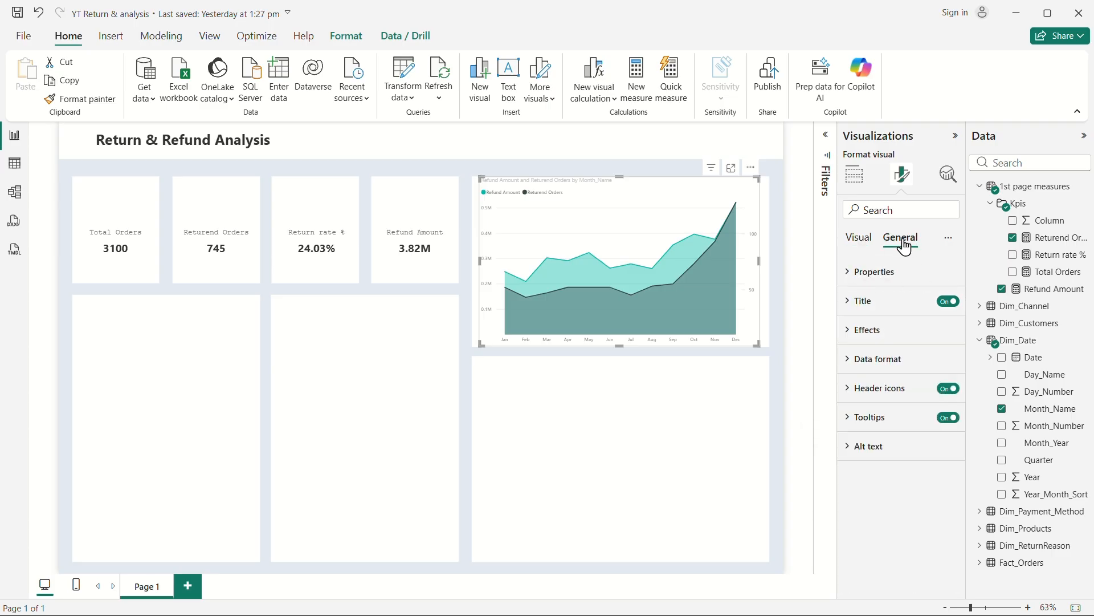
{"action": "left_click", "coordinate": [859, 300]}
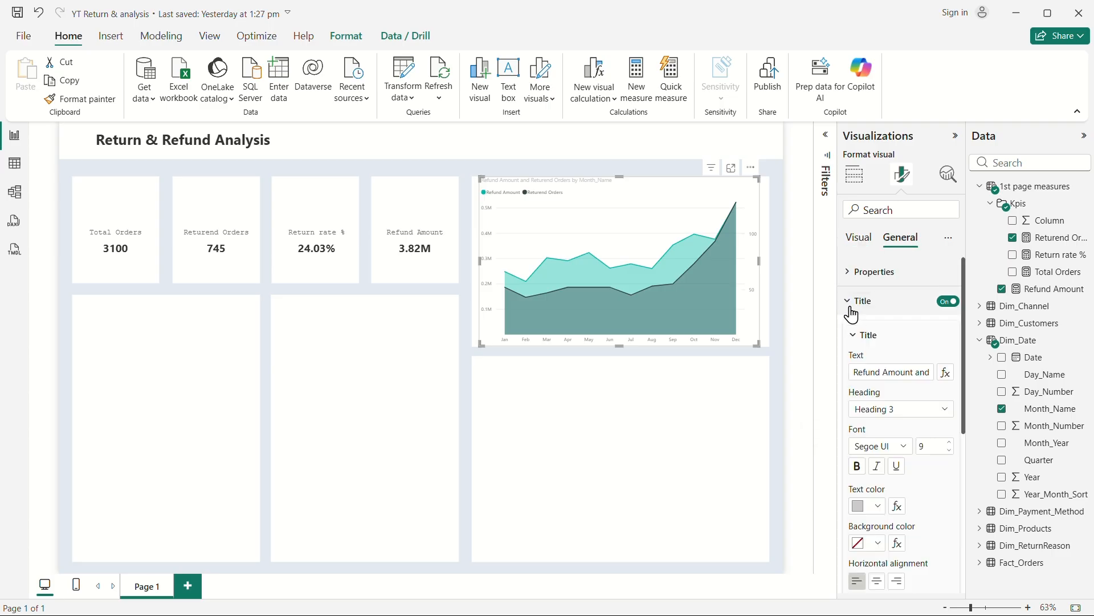
{"action": "left_click", "coordinate": [922, 373]}
{"action": "triple_click", "coordinate": [915, 374]}
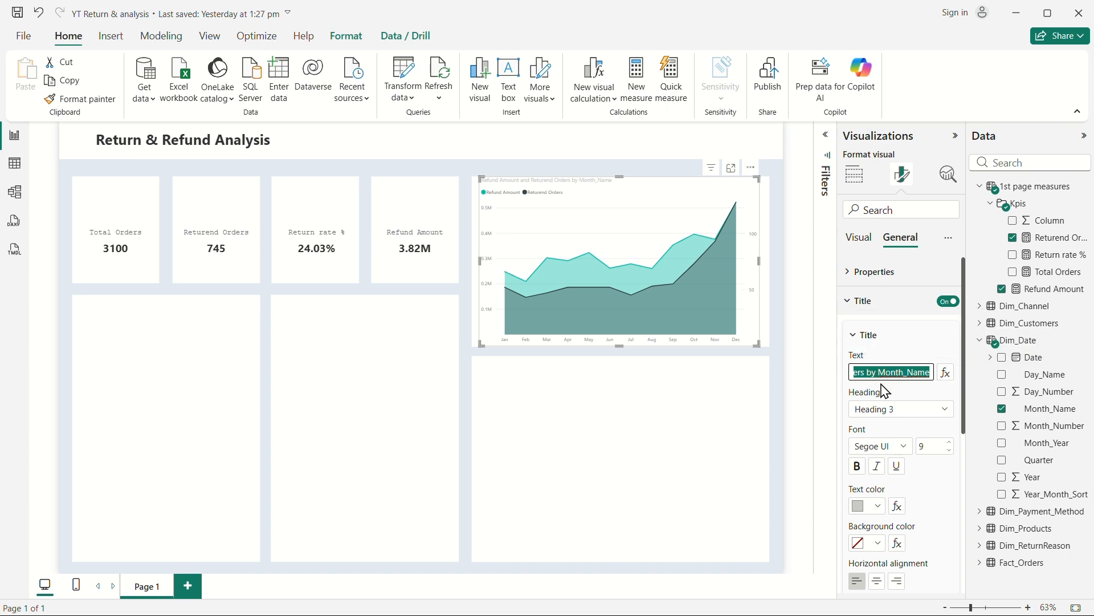
{"action": "type", "text": "Refund Amount Trend"}
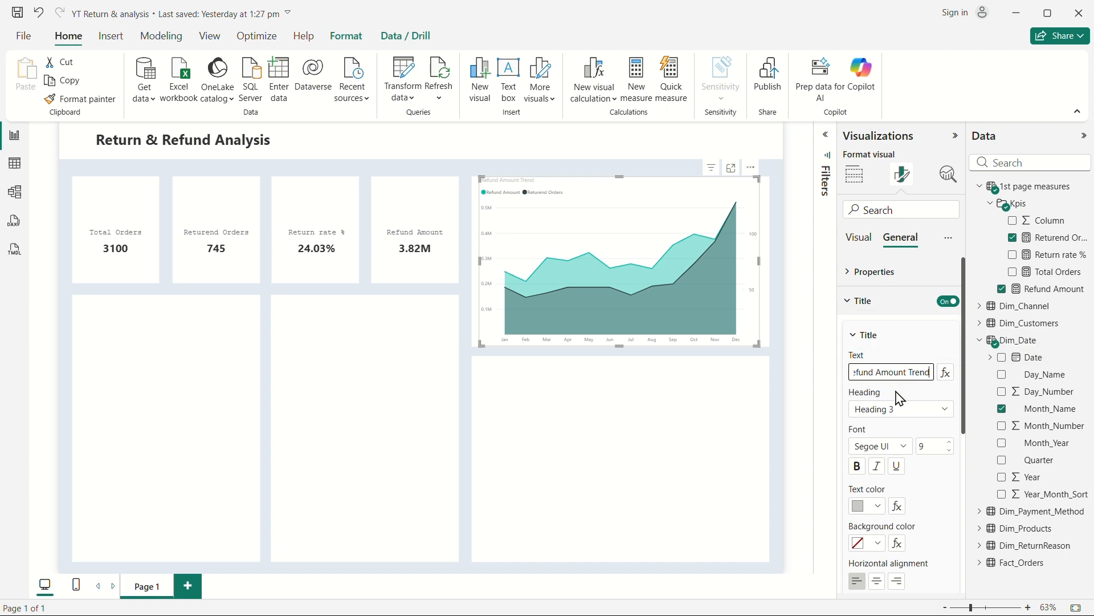
Step: Format the area chart's title in black Segoe UI Bold at size 11
{"action": "left_click", "coordinate": [876, 506]}
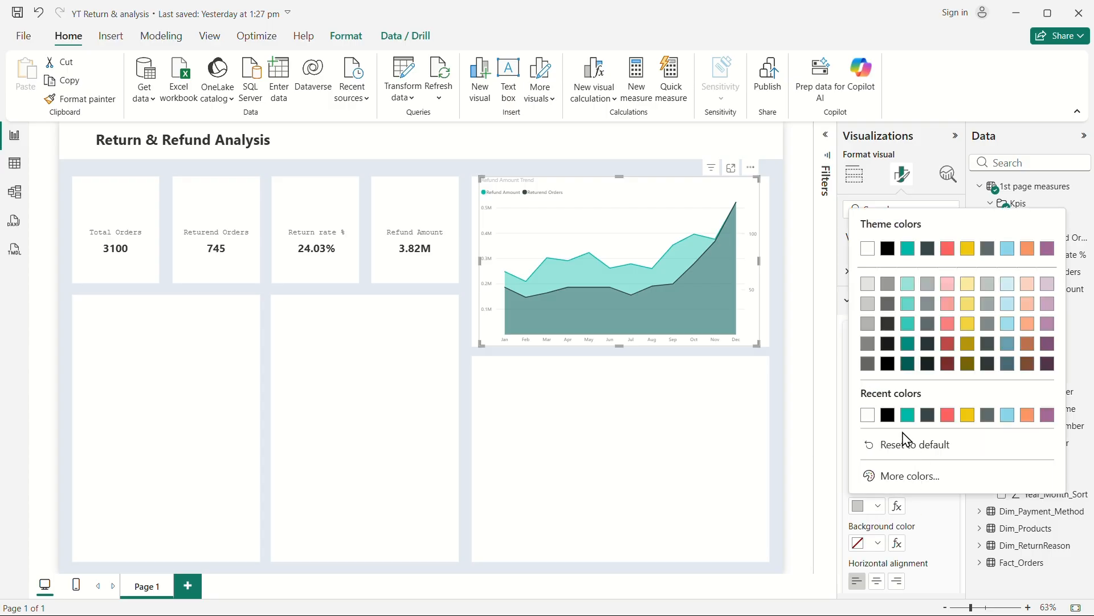
{"action": "left_click", "coordinate": [873, 415]}
{"action": "left_click", "coordinate": [949, 442]}
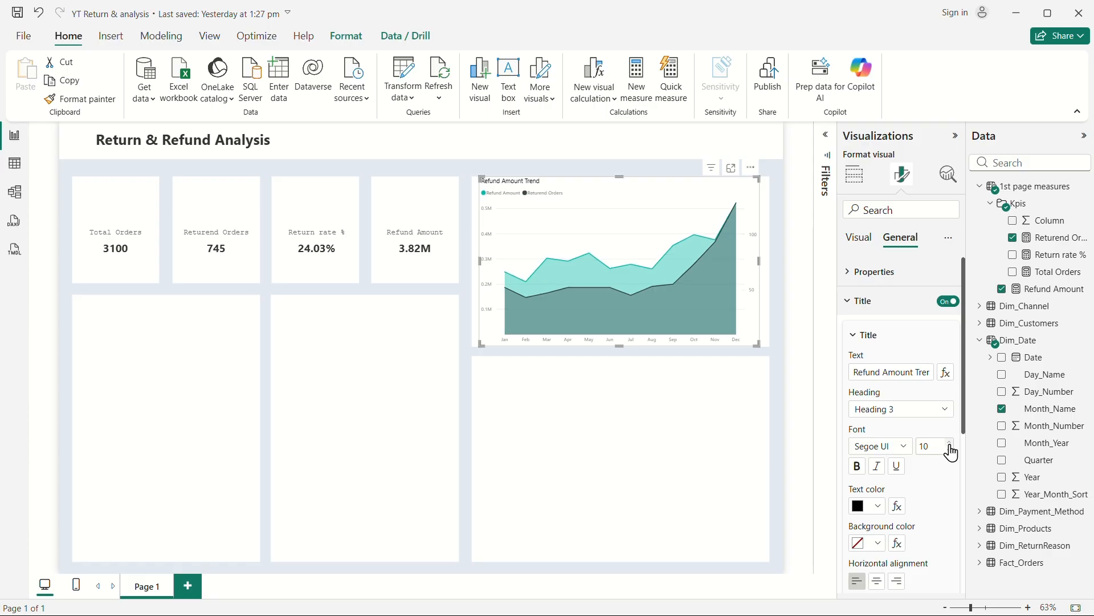
{"action": "left_click", "coordinate": [951, 445]}
{"action": "left_click", "coordinate": [903, 447]}
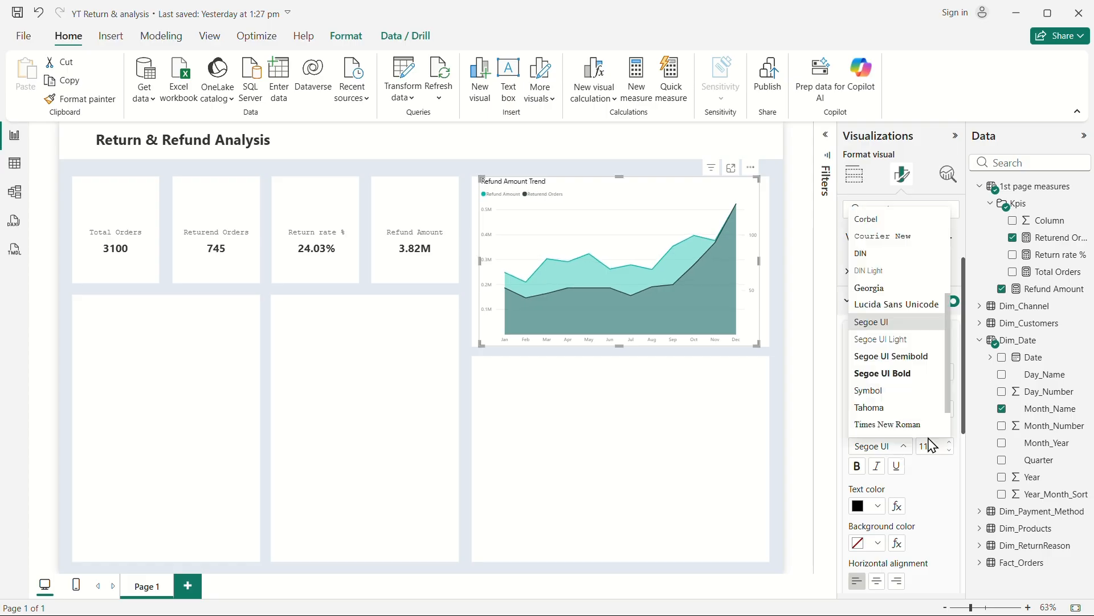
{"action": "left_click", "coordinate": [903, 376]}
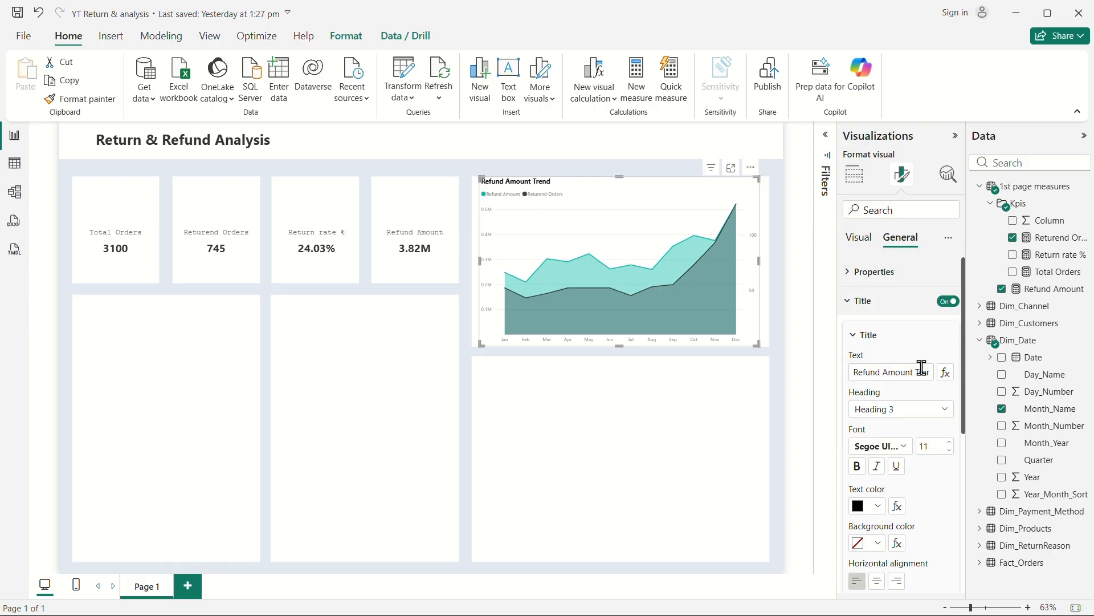
{"action": "left_click", "coordinate": [858, 301]}
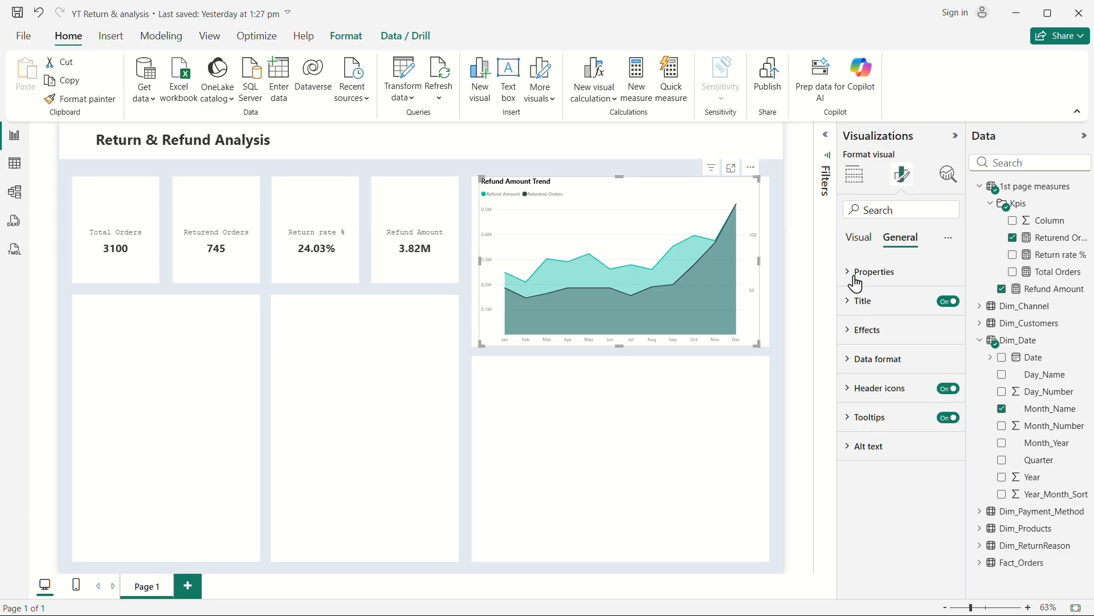
Step: Set the area chart's top, left and right padding to 20 px each and deselect the chart
{"action": "left_click", "coordinate": [856, 272]}
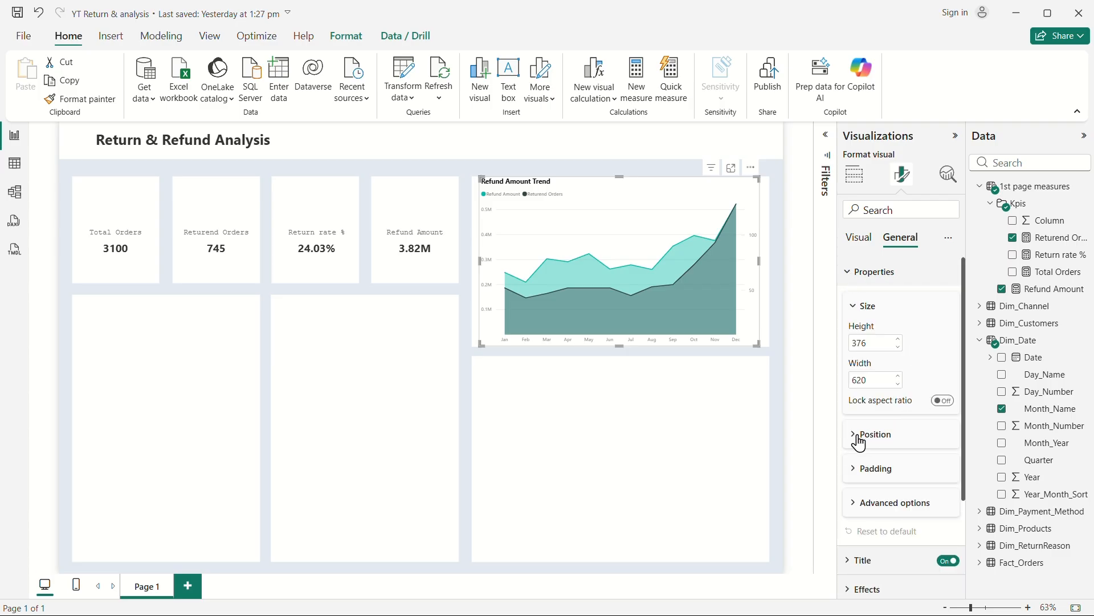
{"action": "left_click", "coordinate": [864, 484]}
{"action": "scroll", "coordinate": [889, 422], "scroll_direction": "down", "scroll_amount": 3}
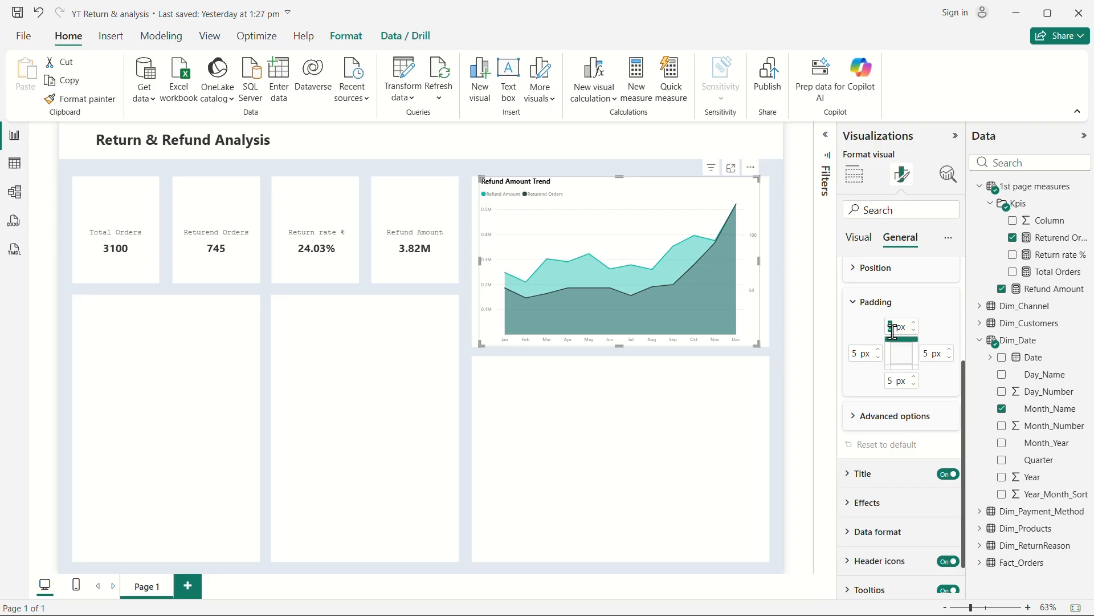
{"action": "double_click", "coordinate": [893, 327]}
{"action": "type", "text": "20"}
{"action": "double_click", "coordinate": [857, 354]}
{"action": "type", "text": "2"}
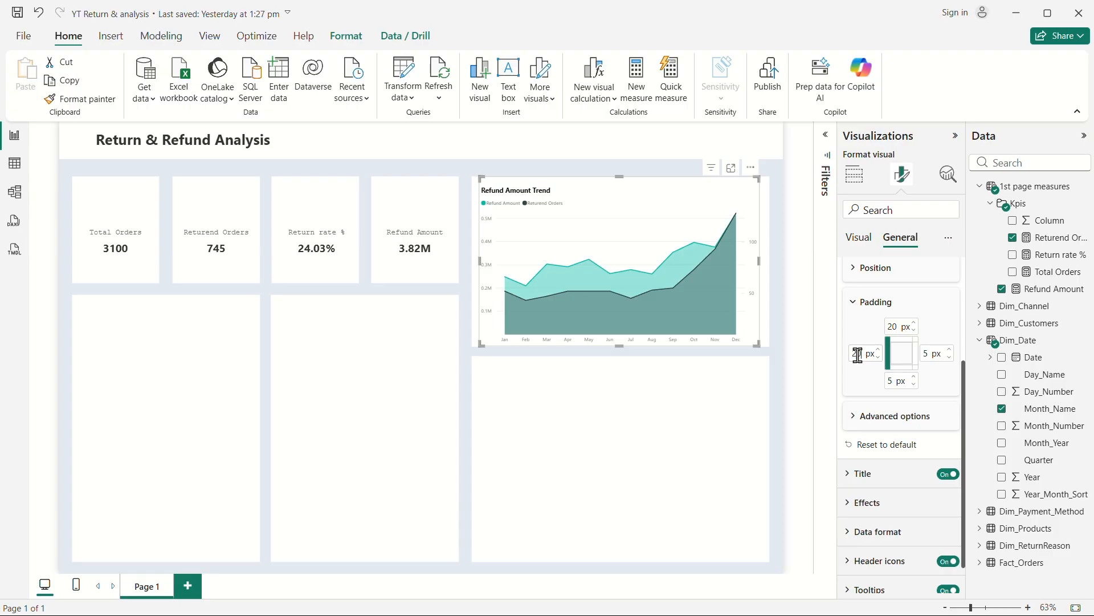
{"action": "type", "text": "0"}
{"action": "double_click", "coordinate": [926, 356]}
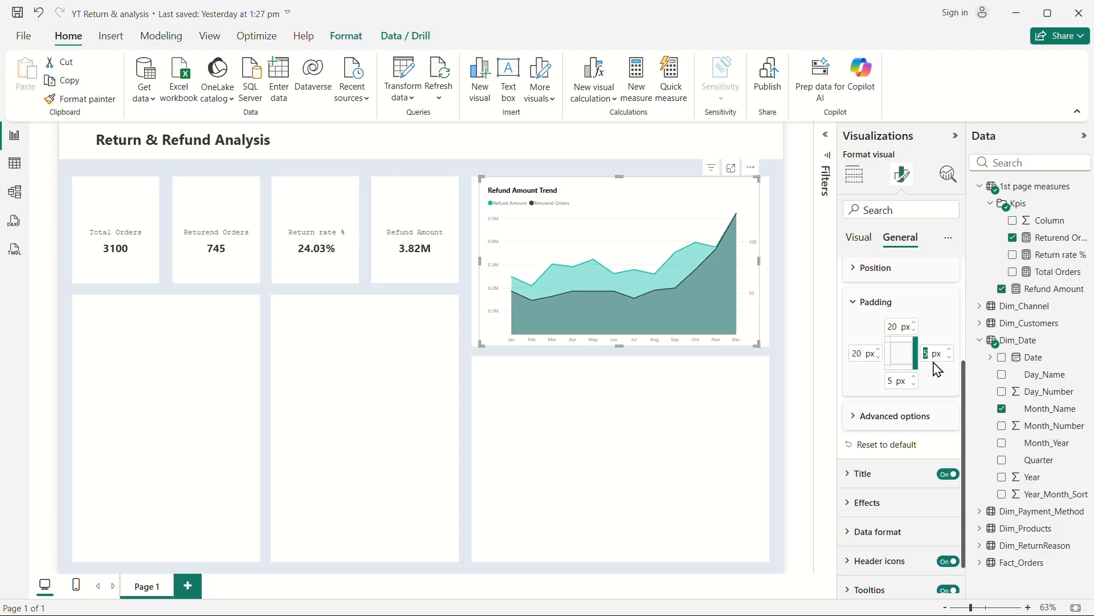
{"action": "type", "text": "20"}
{"action": "left_click", "coordinate": [784, 347]}
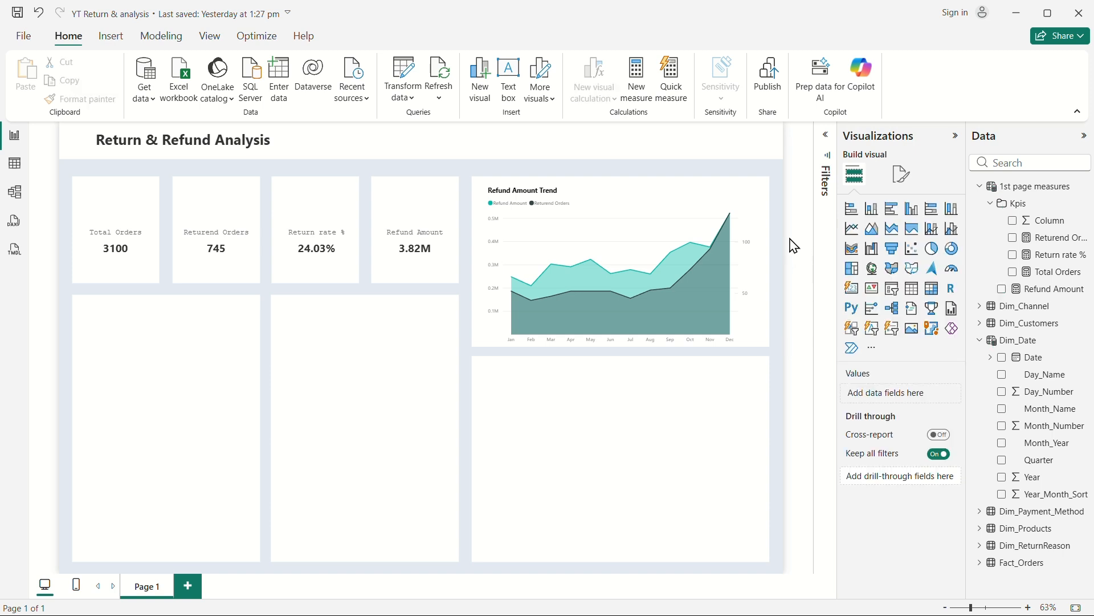
Step: Change the line color of the area chart's Returend Orders series to a light purple from the theme colors
{"action": "left_click", "coordinate": [901, 174]}
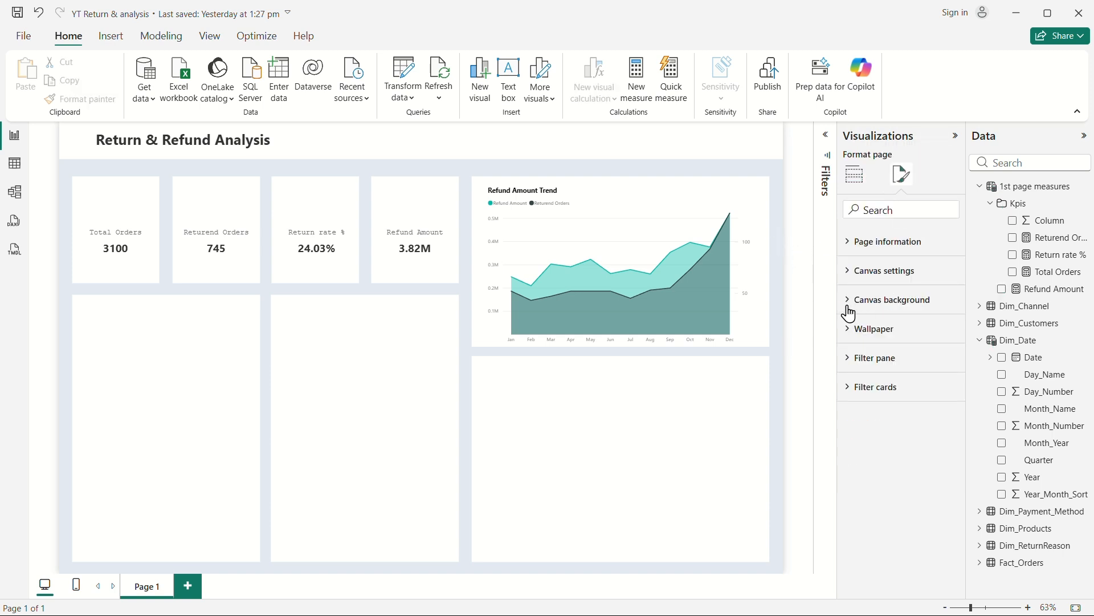
{"action": "left_click", "coordinate": [751, 256]}
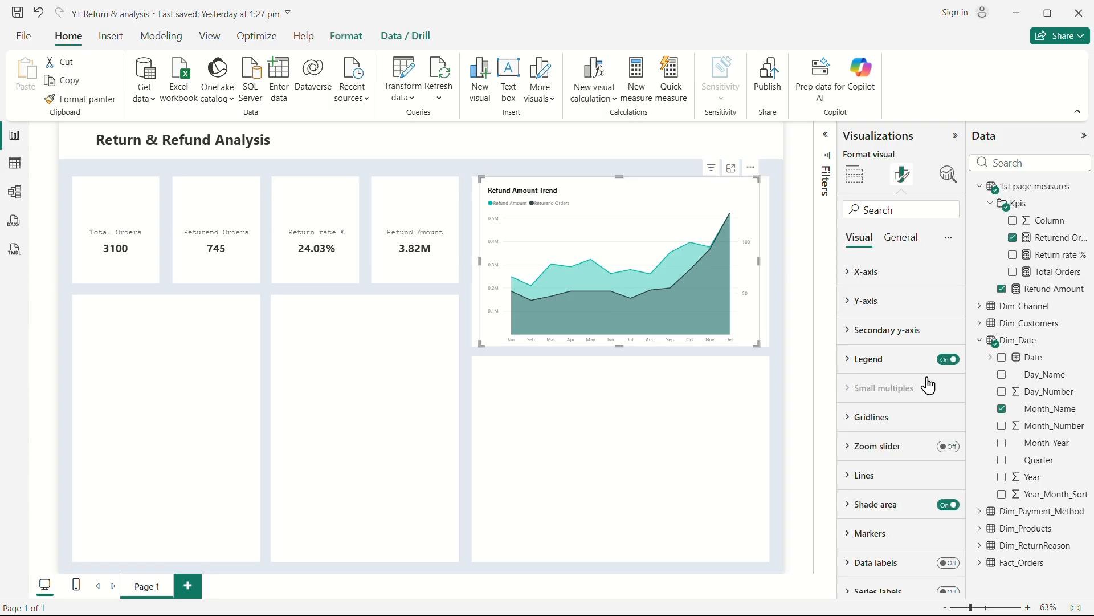
{"action": "scroll", "coordinate": [886, 422], "scroll_direction": "down", "scroll_amount": 1}
{"action": "left_click", "coordinate": [877, 436]}
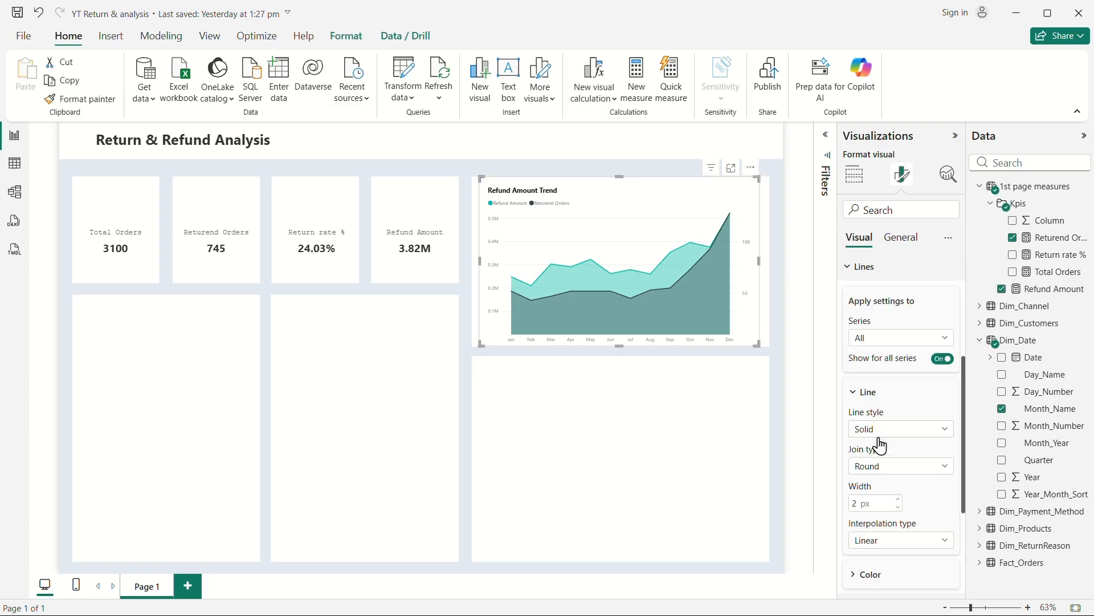
{"action": "left_click", "coordinate": [870, 339]}
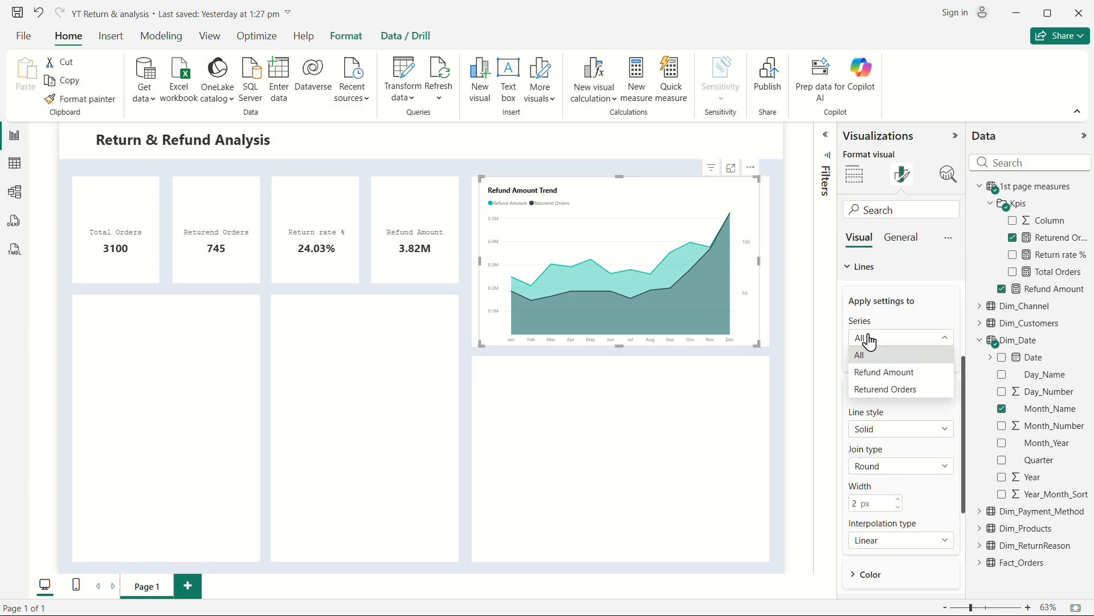
{"action": "left_click", "coordinate": [888, 391]}
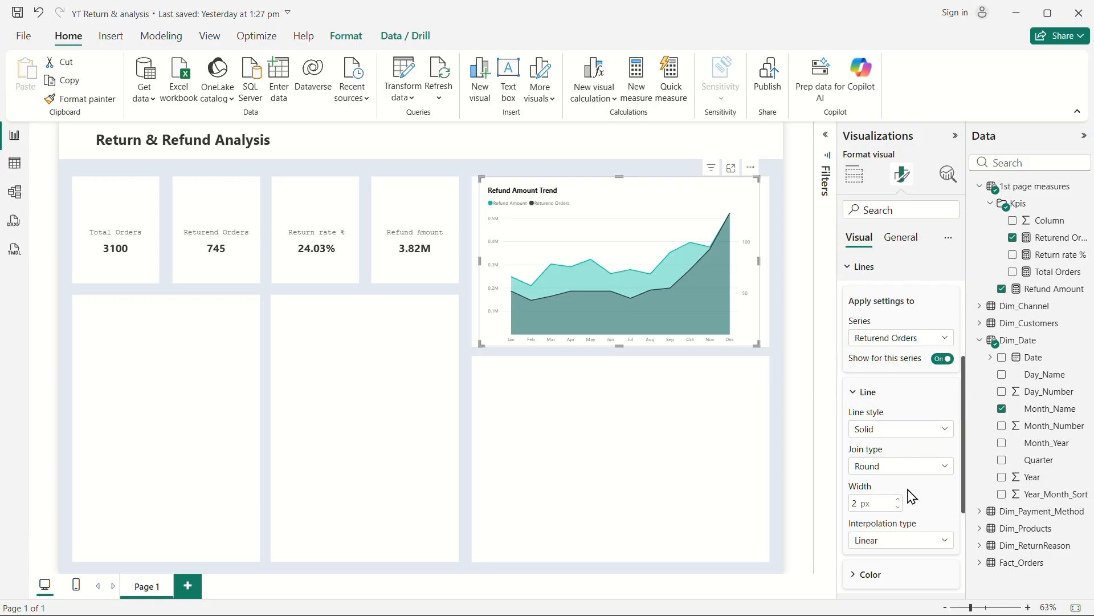
{"action": "scroll", "coordinate": [907, 490], "scroll_direction": "down", "scroll_amount": 3}
{"action": "left_click", "coordinate": [868, 408]}
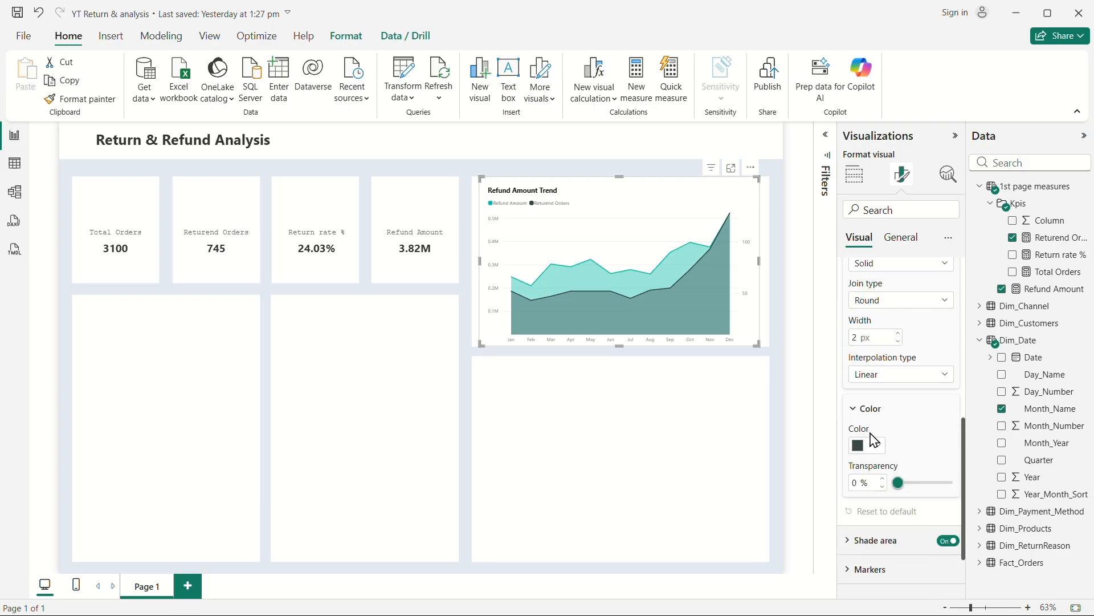
{"action": "left_click", "coordinate": [876, 446]}
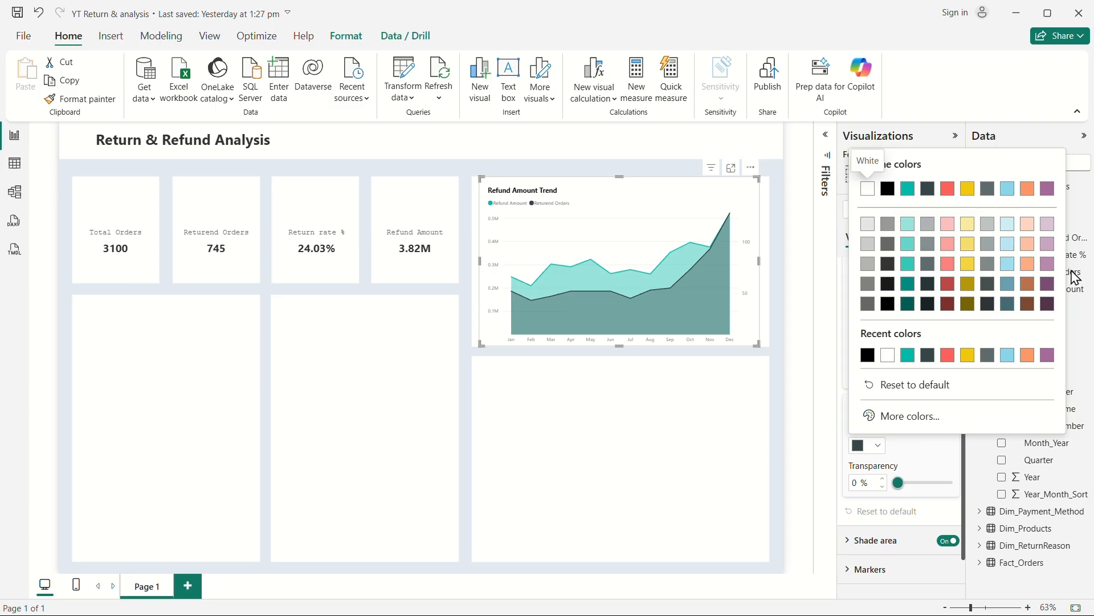
{"action": "left_click", "coordinate": [1048, 263]}
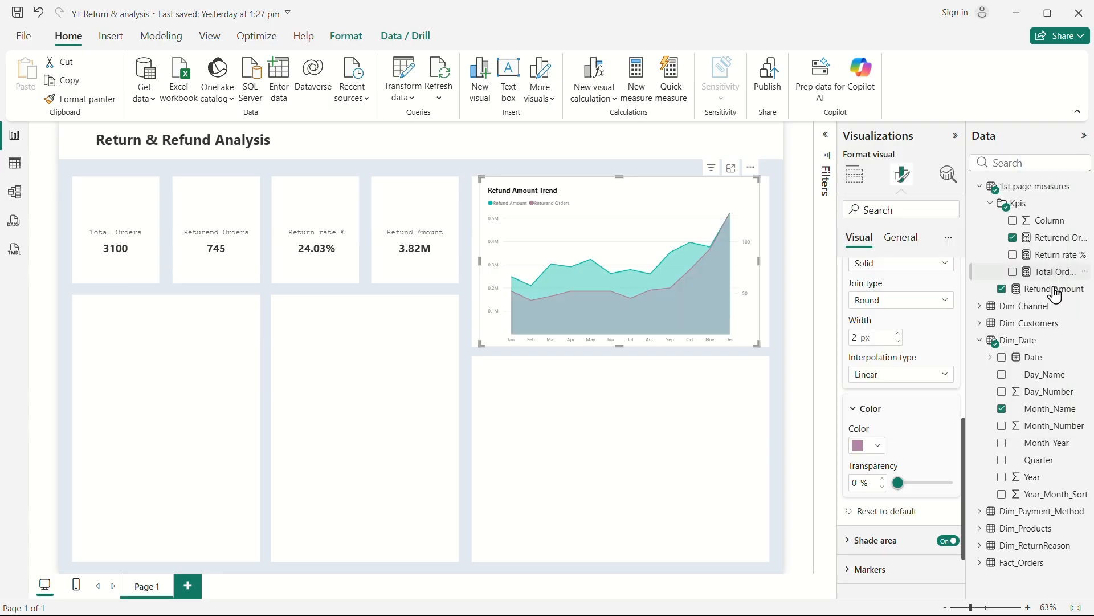
{"action": "left_click", "coordinate": [876, 448]}
Step: Set the line interpolation type to Smooth for all series of the area chart and deselect the chart
{"action": "scroll", "coordinate": [964, 379], "scroll_direction": "up", "scroll_amount": 3}
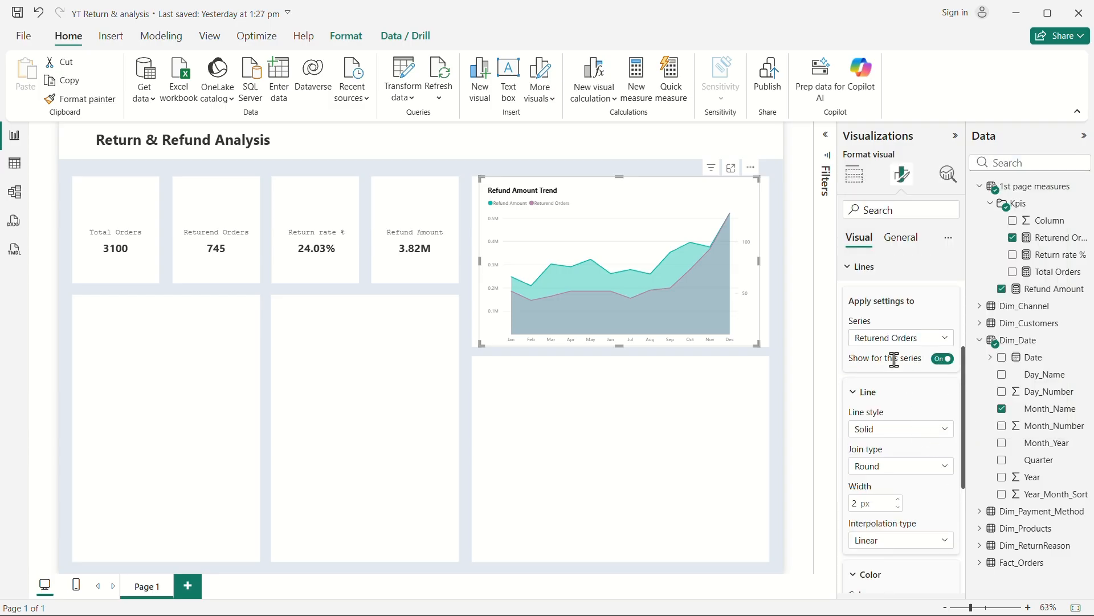
{"action": "left_click", "coordinate": [887, 340]}
{"action": "left_click", "coordinate": [898, 359]}
{"action": "left_click", "coordinate": [915, 469]}
{"action": "left_click", "coordinate": [911, 469]}
{"action": "left_click", "coordinate": [900, 546]}
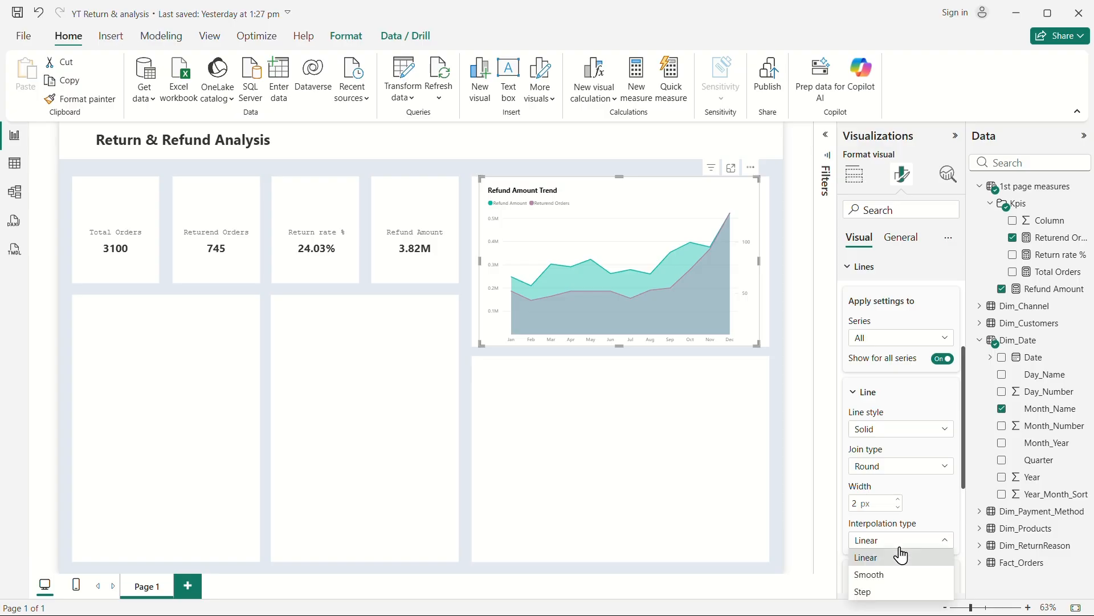
{"action": "left_click", "coordinate": [875, 576]}
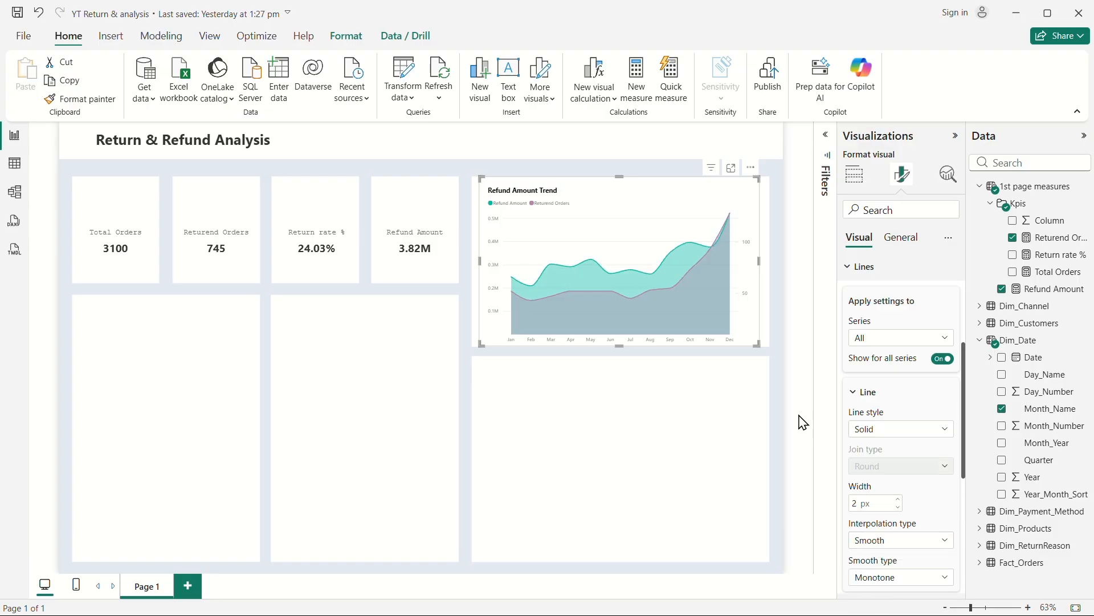
{"action": "left_click", "coordinate": [786, 254]}
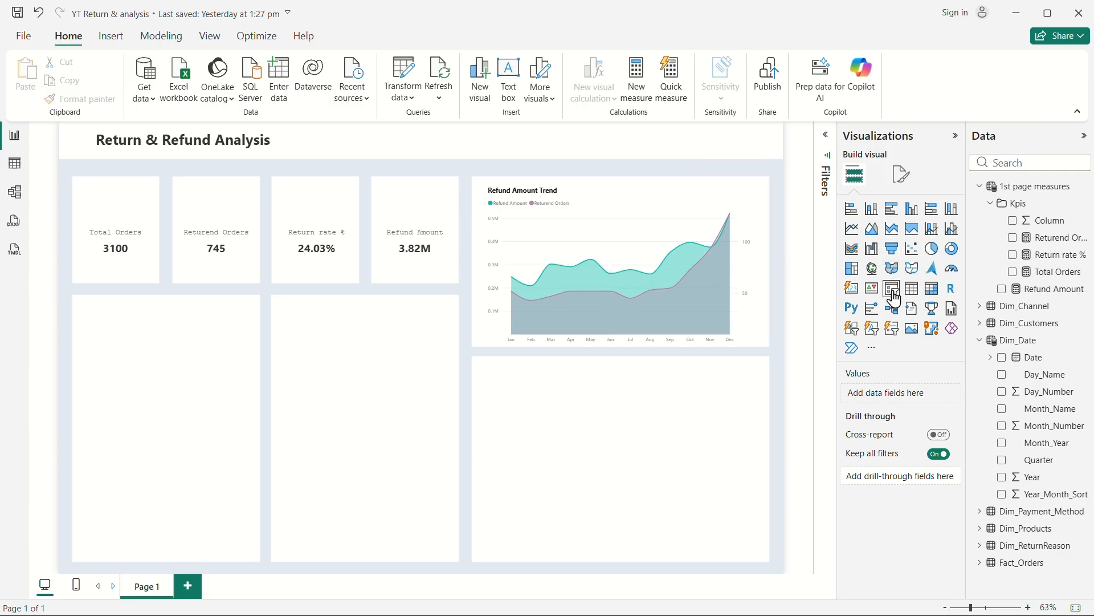
Step: Add a slicer over the two empty lower panels and fill it with the Sales_Channel field from Dim_Channel
{"action": "left_click", "coordinate": [893, 300]}
{"action": "left_click_drag", "start_coordinate": [210, 269], "coordinate": [306, 426]}
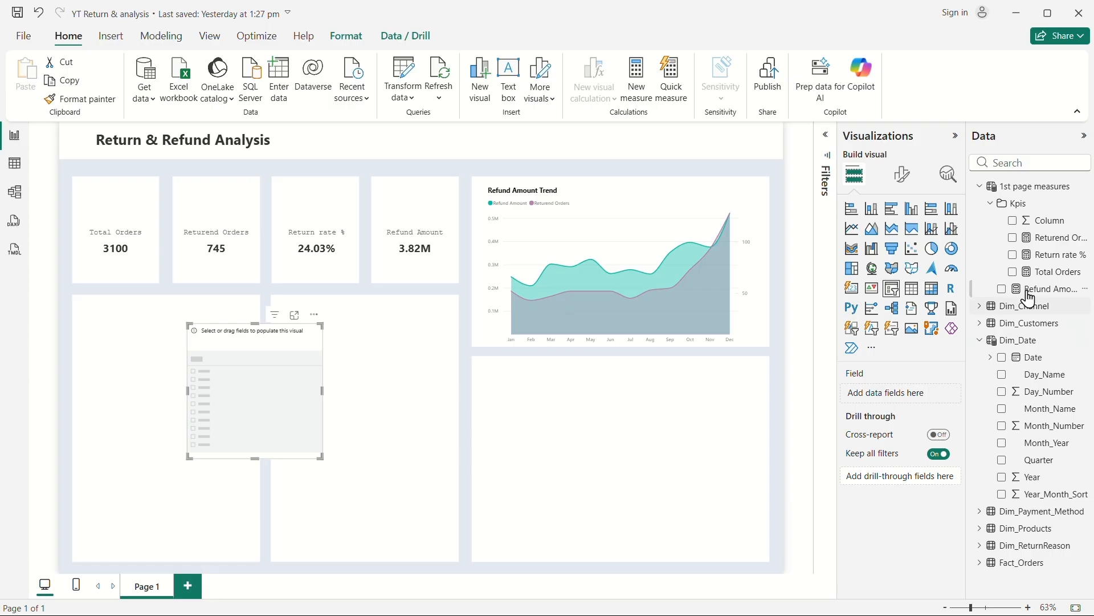
{"action": "left_click", "coordinate": [981, 307]}
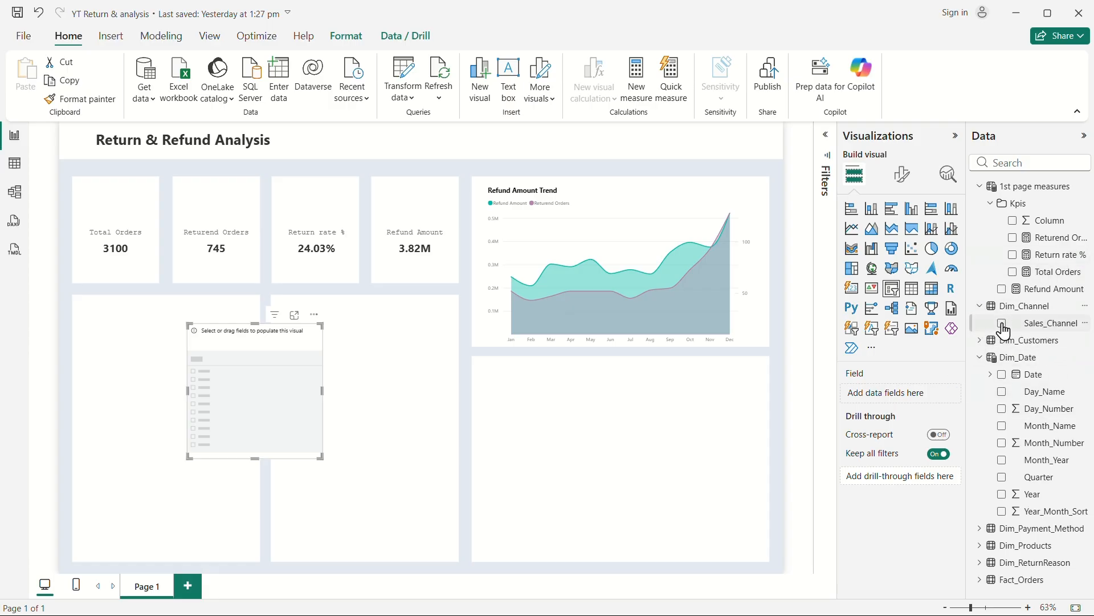
{"action": "left_click", "coordinate": [1002, 323]}
Step: Test the Sales_Channel slicer by filtering the report to Website and to Offline Store
{"action": "left_click", "coordinate": [196, 365]}
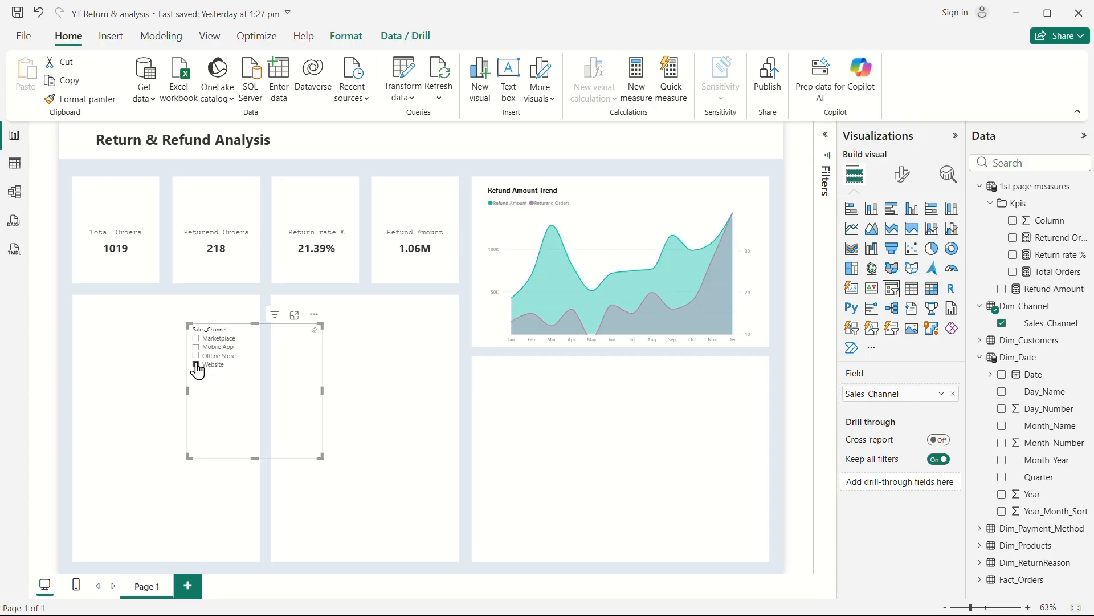
{"action": "mouse_move", "coordinate": [524, 297]}
{"action": "left_click", "coordinate": [196, 356]}
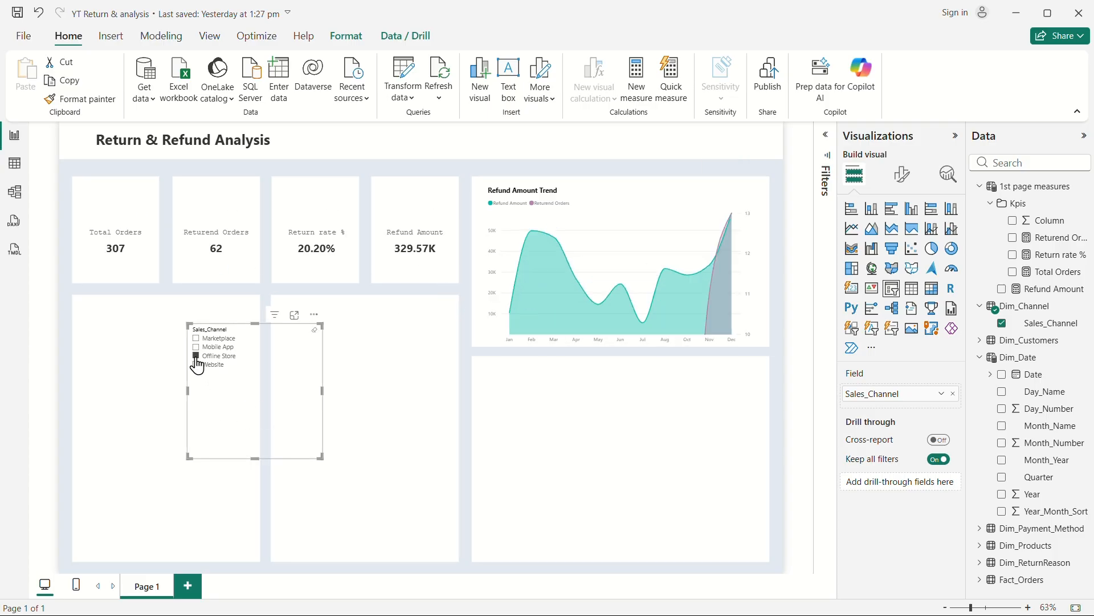
Step: Clear the Offline Store selection in the Sales_Channel slicer and set the slicer's style to Tile
{"action": "left_click", "coordinate": [196, 358]}
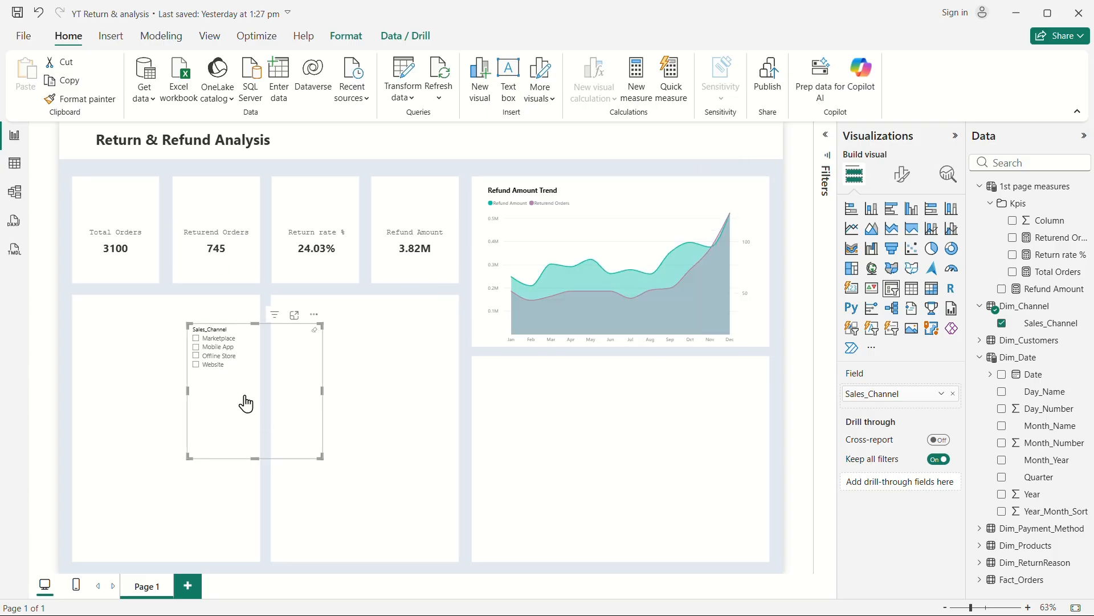
{"action": "left_click", "coordinate": [903, 174]}
{"action": "left_click", "coordinate": [849, 273]}
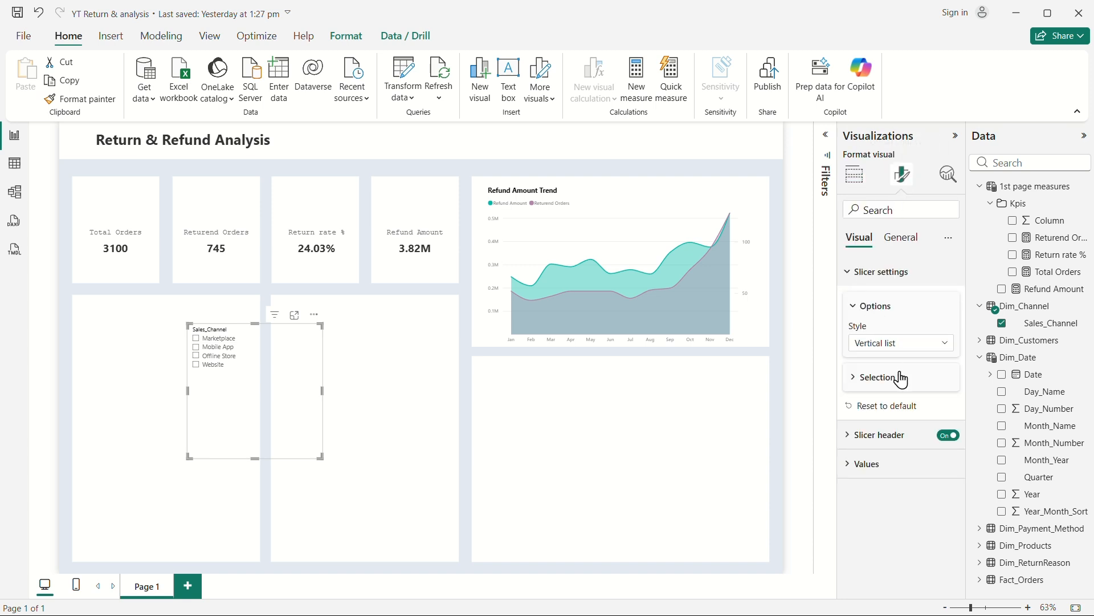
{"action": "left_click", "coordinate": [879, 344]}
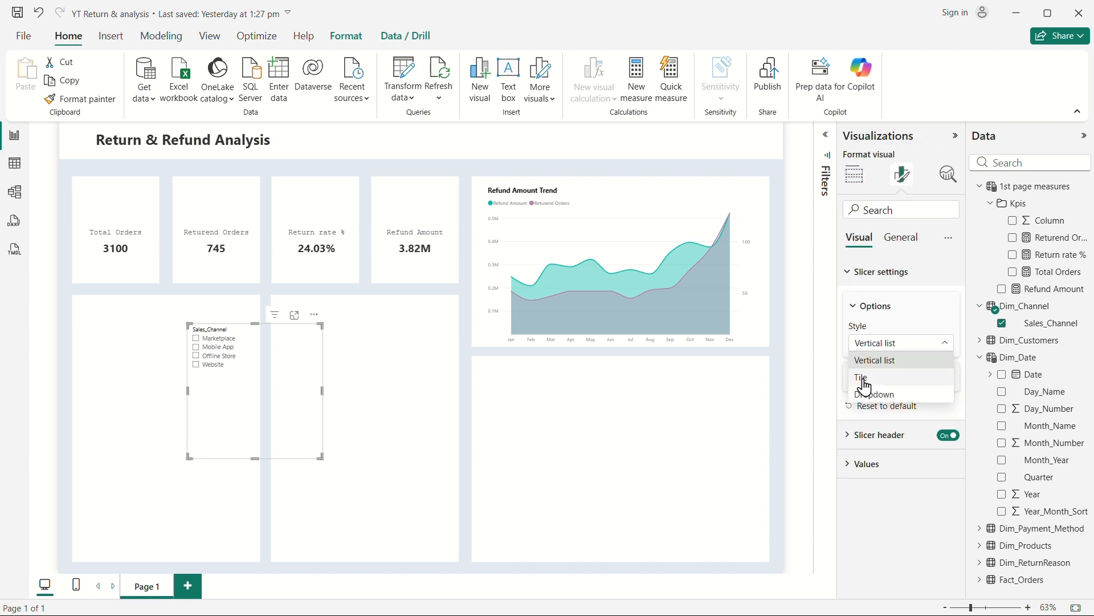
{"action": "left_click", "coordinate": [861, 378]}
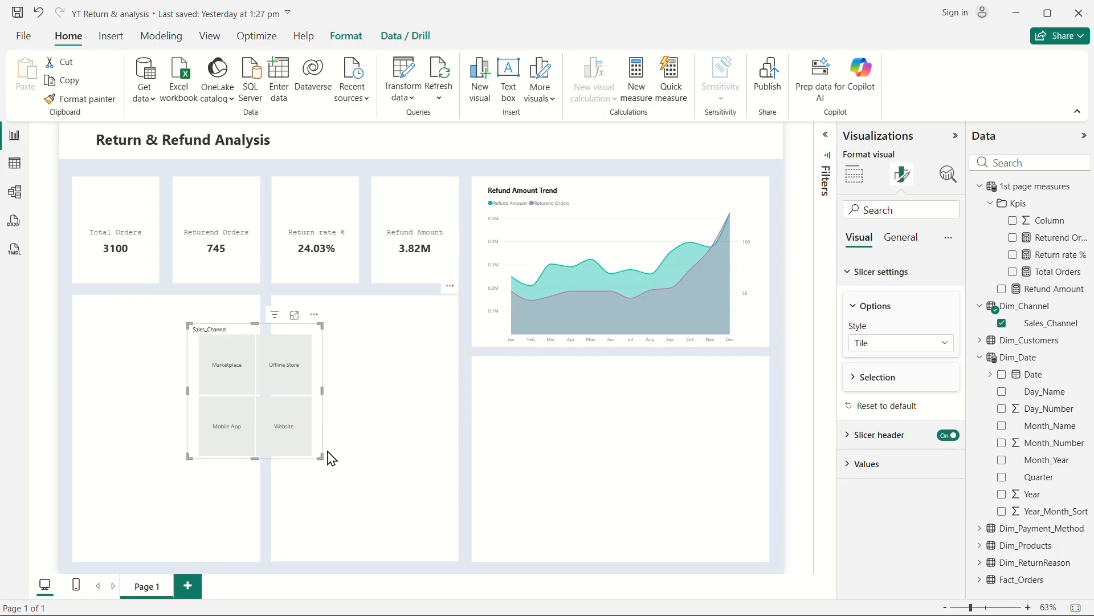
Step: Reshape the Sales_Channel slicer into a single row of four tiles in the page header opposite the title, and nudge it slightly upward
{"action": "left_click_drag", "start_coordinate": [321, 457], "coordinate": [731, 163]}
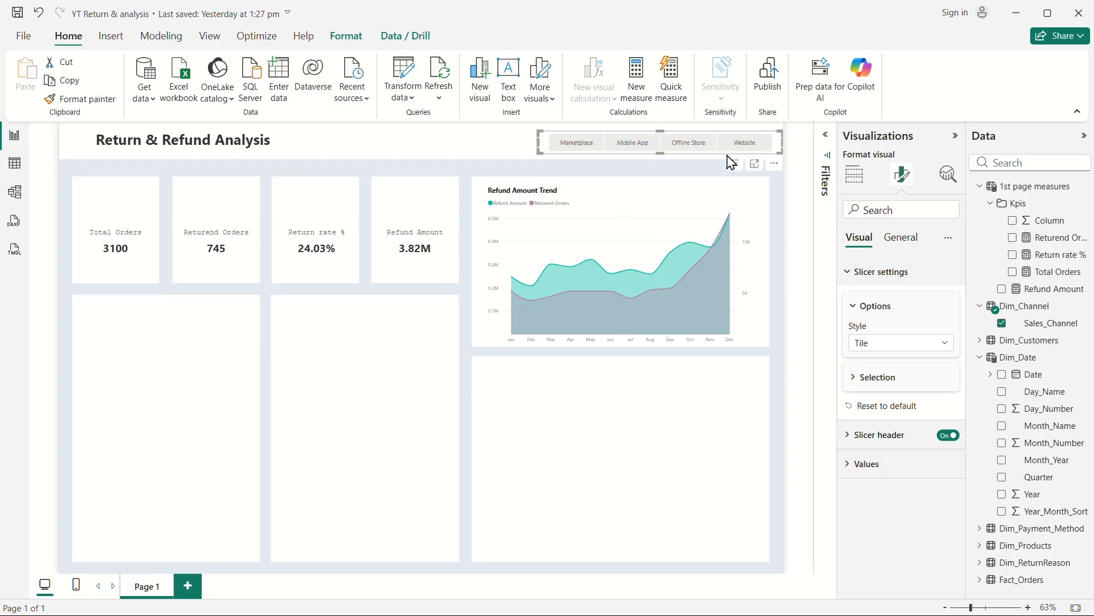
{"action": "left_click", "coordinate": [779, 244]}
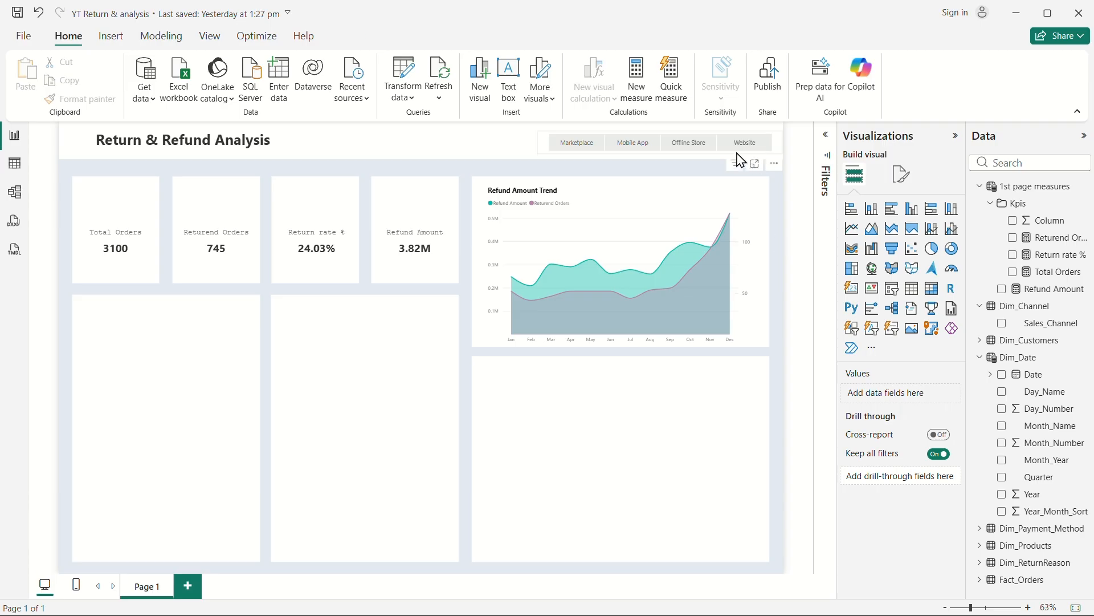
{"action": "left_click", "coordinate": [740, 158]}
{"action": "key", "text": "Left"}
{"action": "key", "text": "Left"}
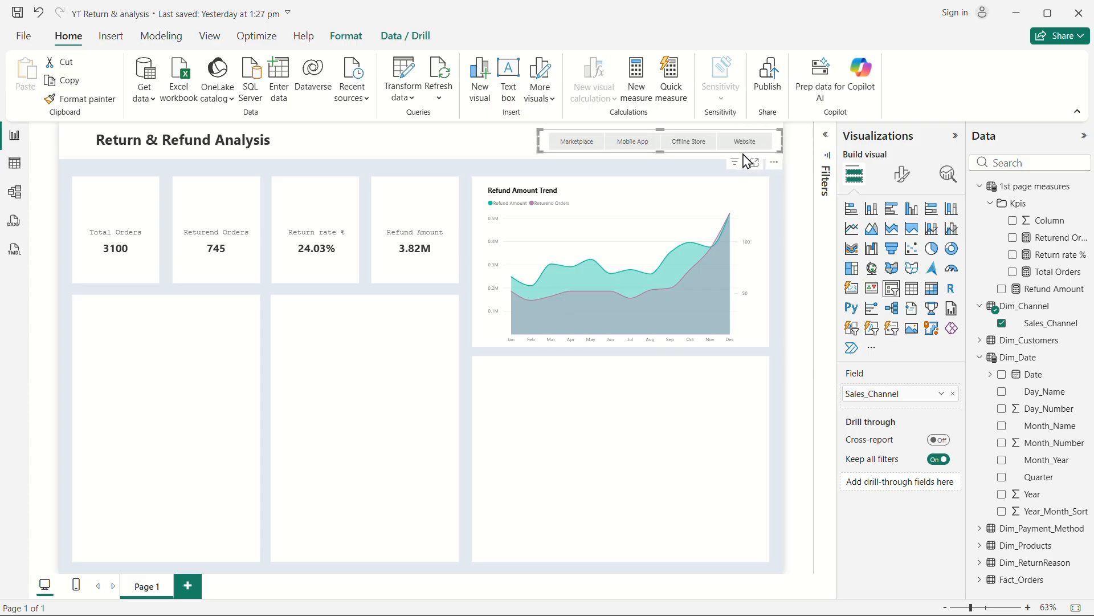
{"action": "left_click", "coordinate": [791, 249]}
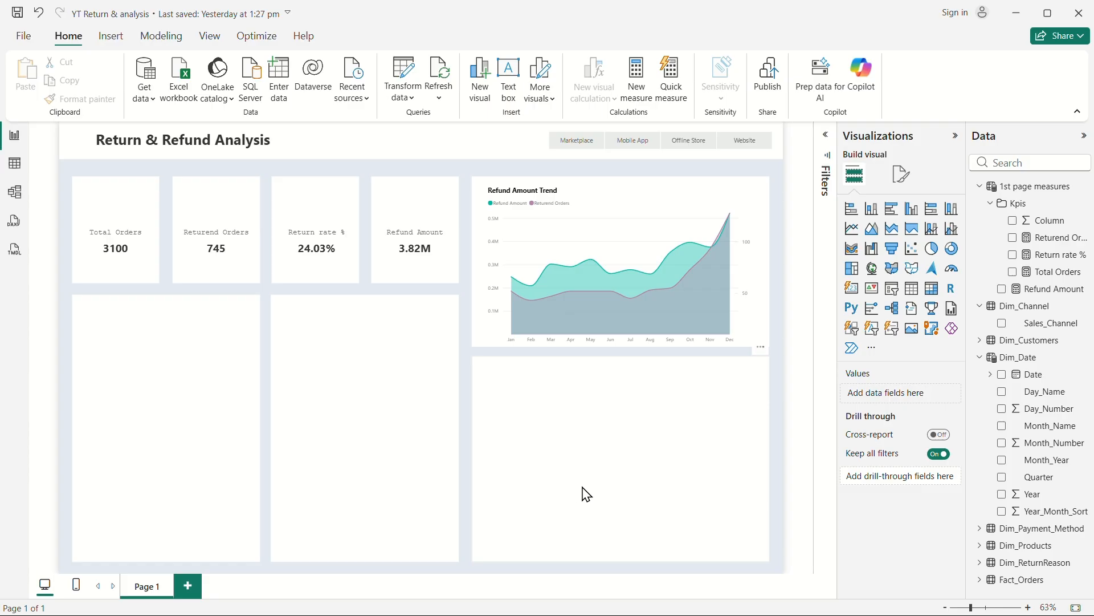
Step: Examine the return reasons listed in the Dim_ReturnReason table's data and return to the report page
{"action": "left_click", "coordinate": [991, 203]}
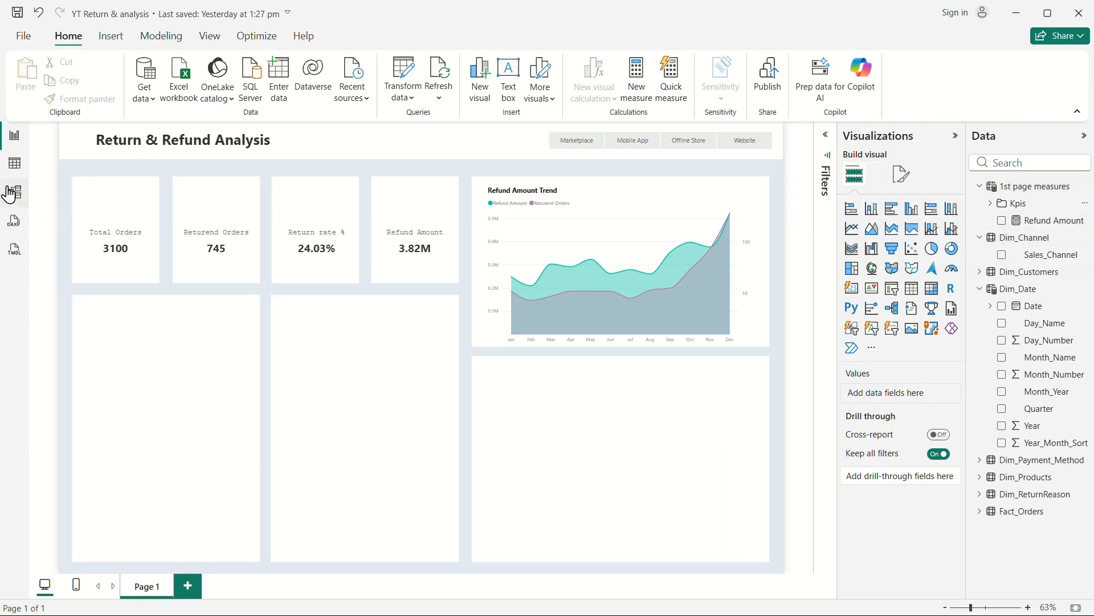
{"action": "left_click", "coordinate": [14, 165]}
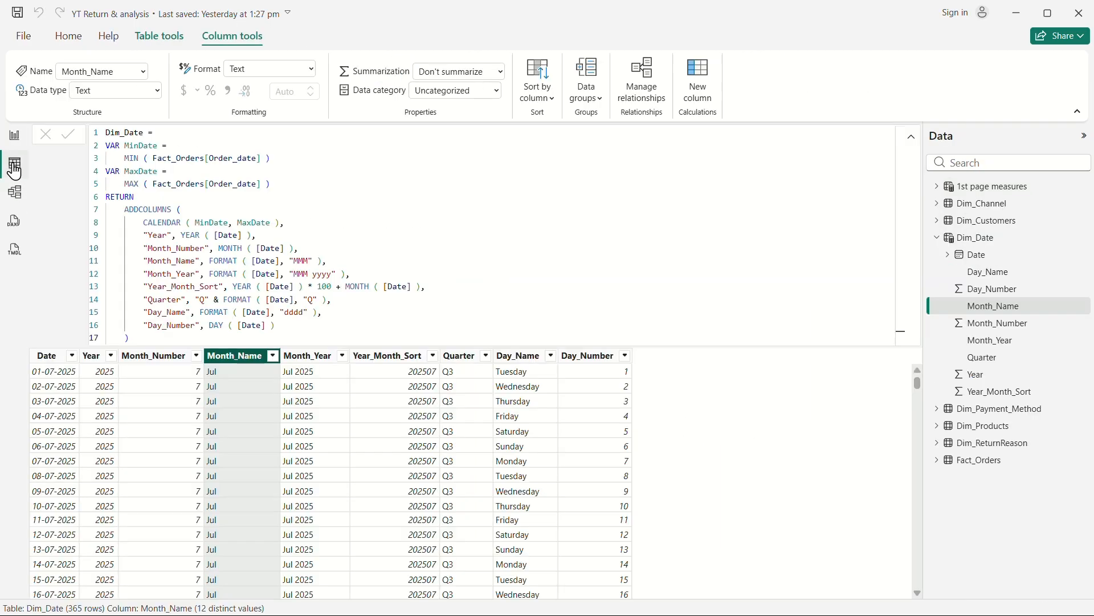
{"action": "left_click", "coordinate": [911, 137]}
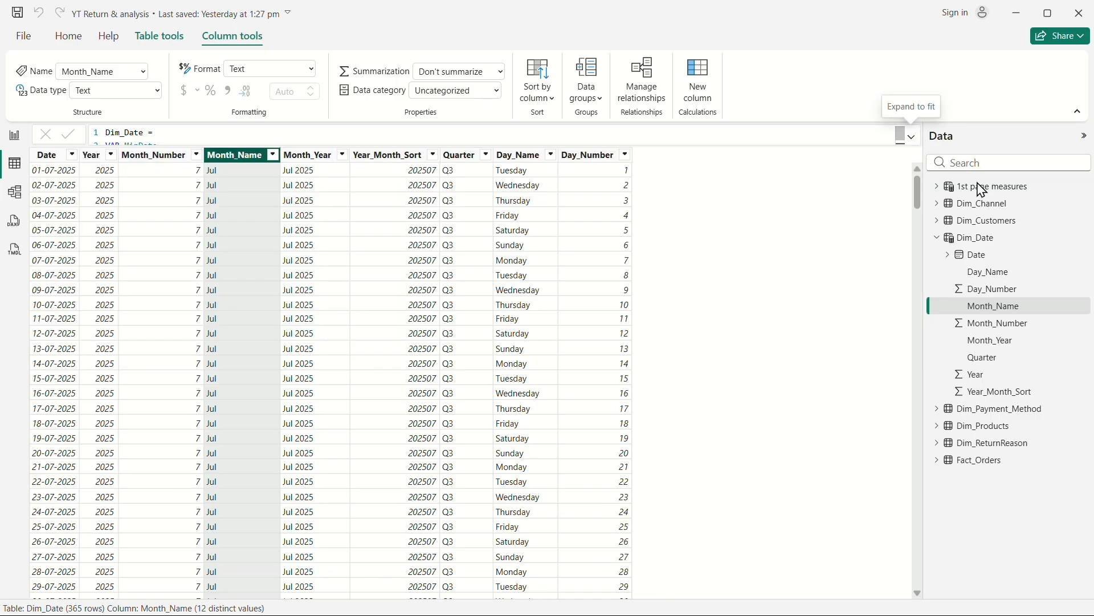
{"action": "left_click", "coordinate": [938, 238]}
{"action": "left_click", "coordinate": [971, 290]}
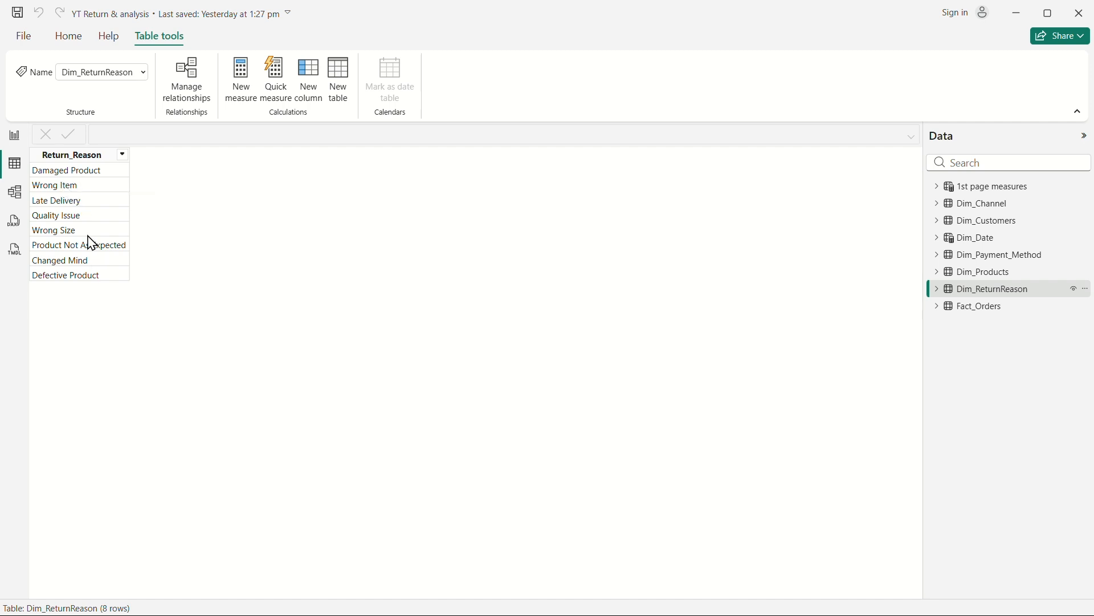
{"action": "left_click", "coordinate": [15, 135]}
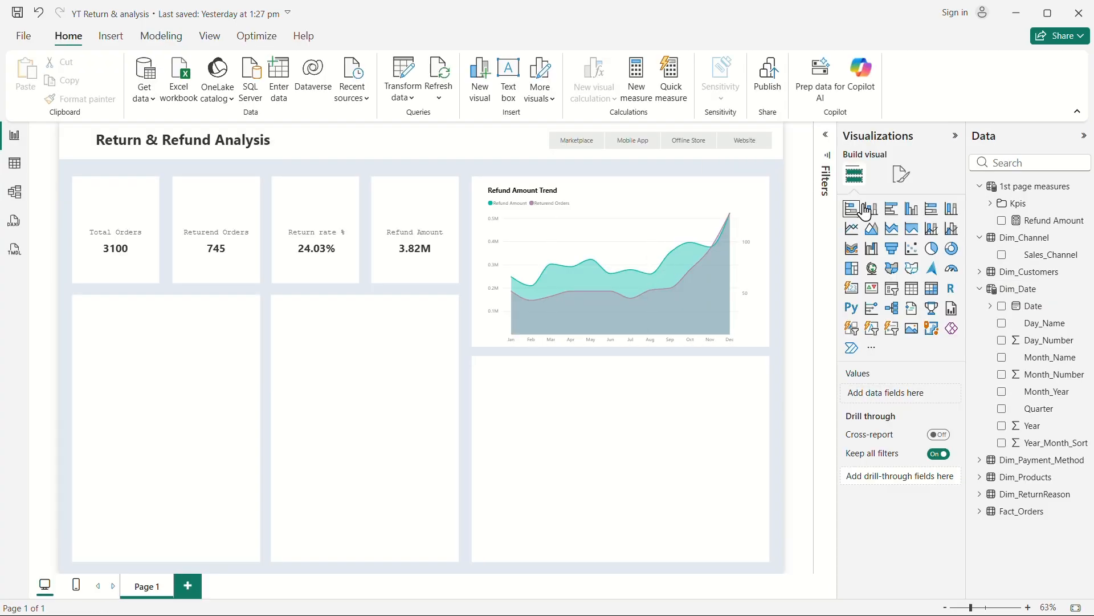
{"action": "left_click", "coordinate": [981, 187]}
{"action": "left_click", "coordinate": [15, 163]}
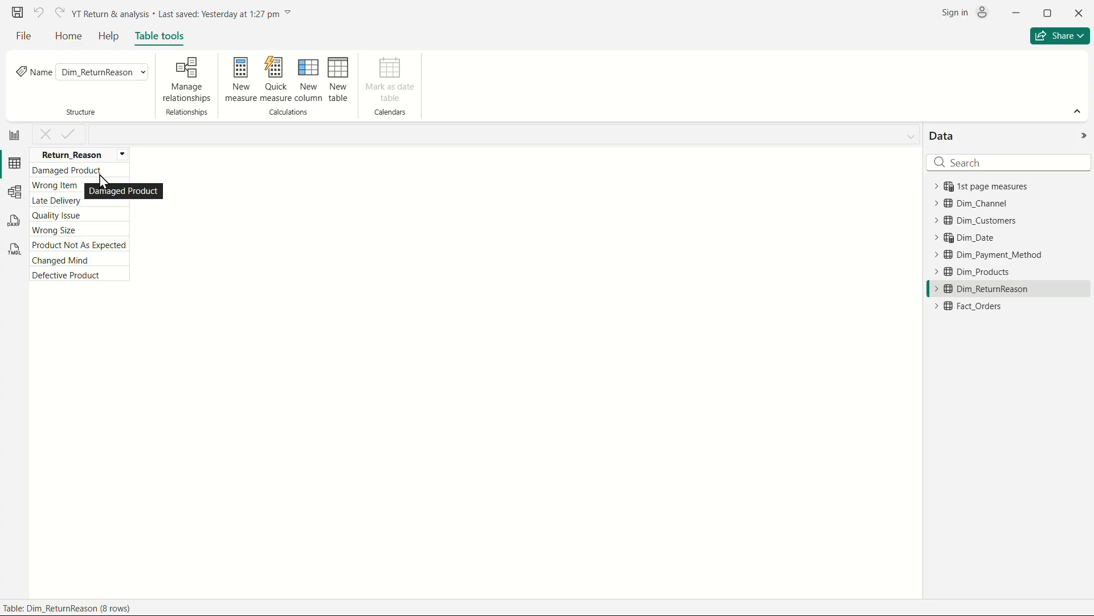
{"action": "left_click", "coordinate": [16, 136]}
{"action": "left_click", "coordinate": [897, 176]}
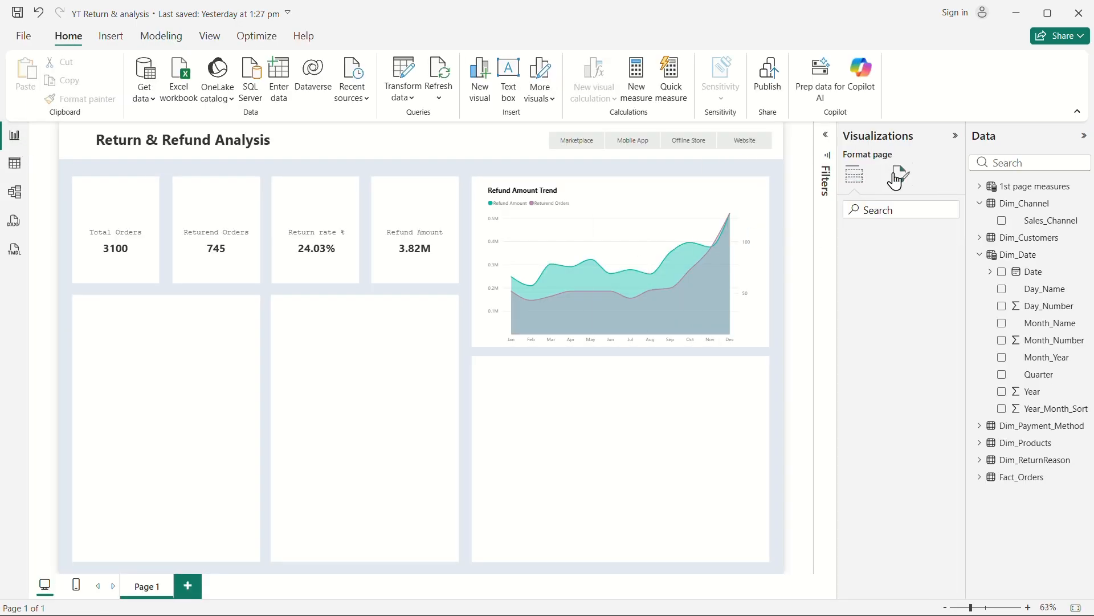
{"action": "left_click", "coordinate": [855, 174]}
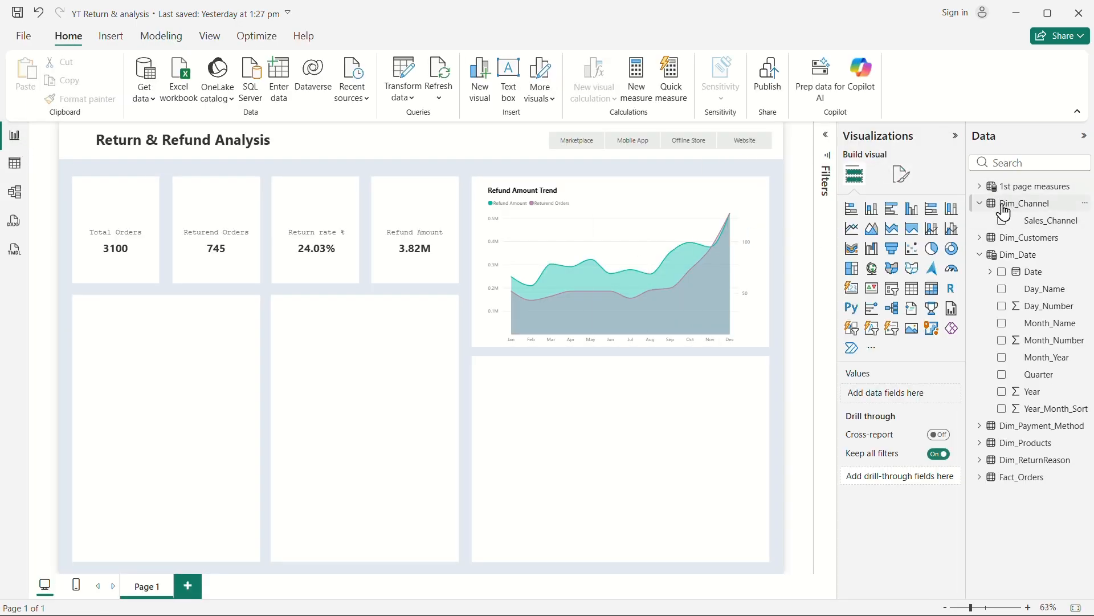
Step: Create a new measure in the 1st page measures table and name it Returned Units
{"action": "left_click", "coordinate": [980, 204]}
{"action": "left_click", "coordinate": [980, 186]}
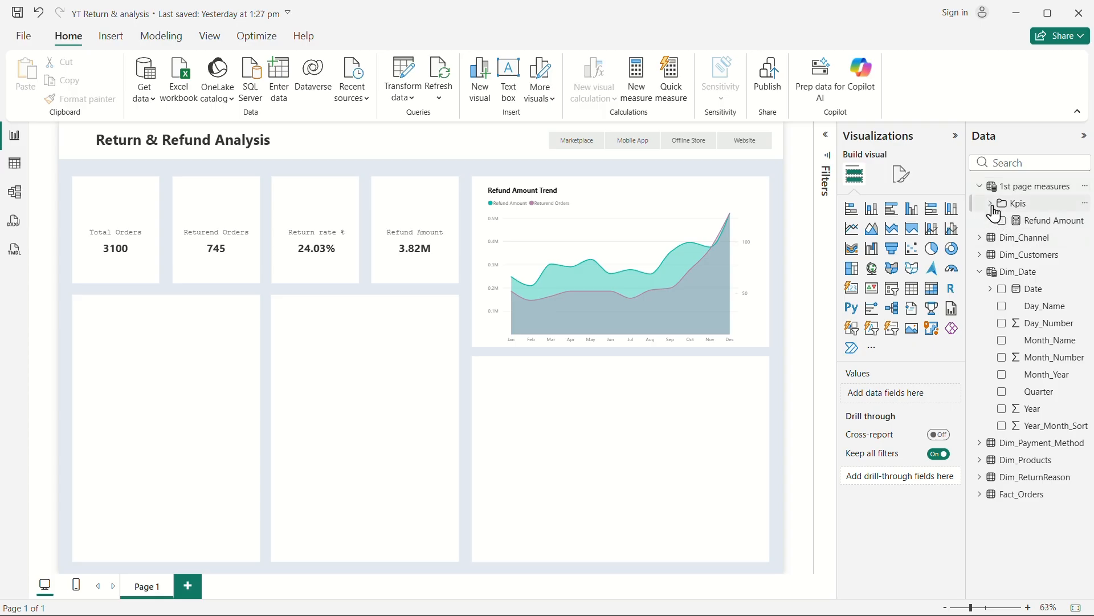
{"action": "right_click", "coordinate": [1038, 223]}
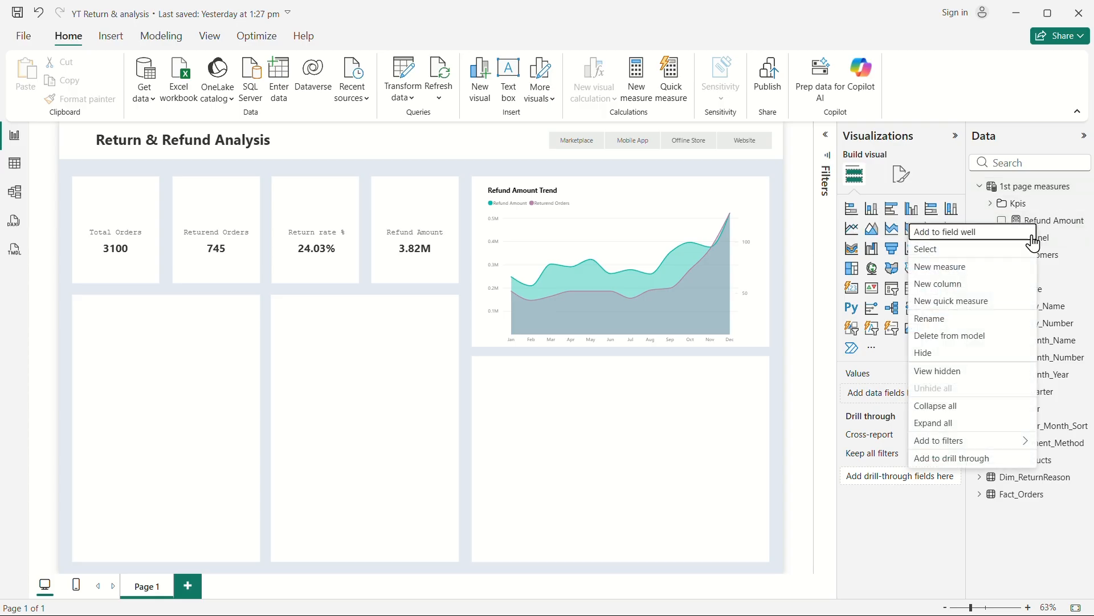
{"action": "left_click", "coordinate": [958, 267]}
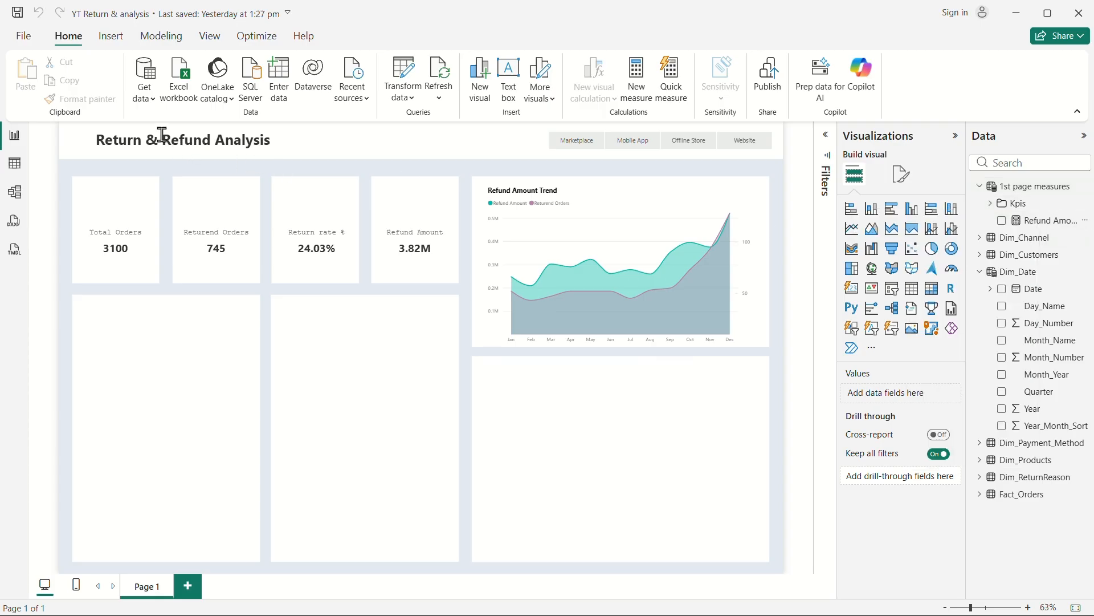
{"action": "double_click", "coordinate": [133, 134]}
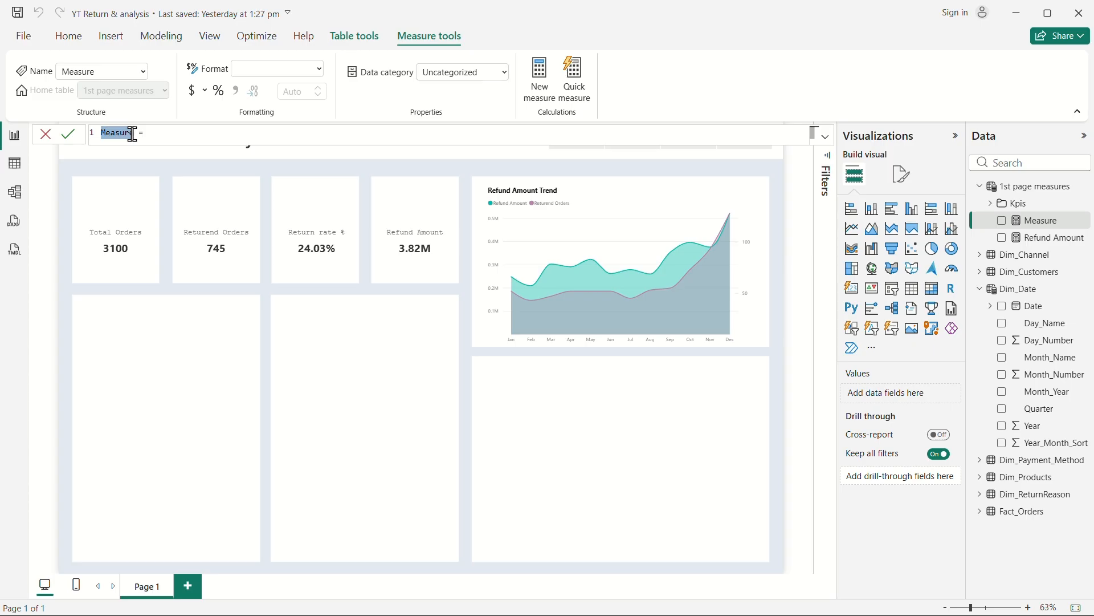
{"action": "type", "text": "Returned Uni"}
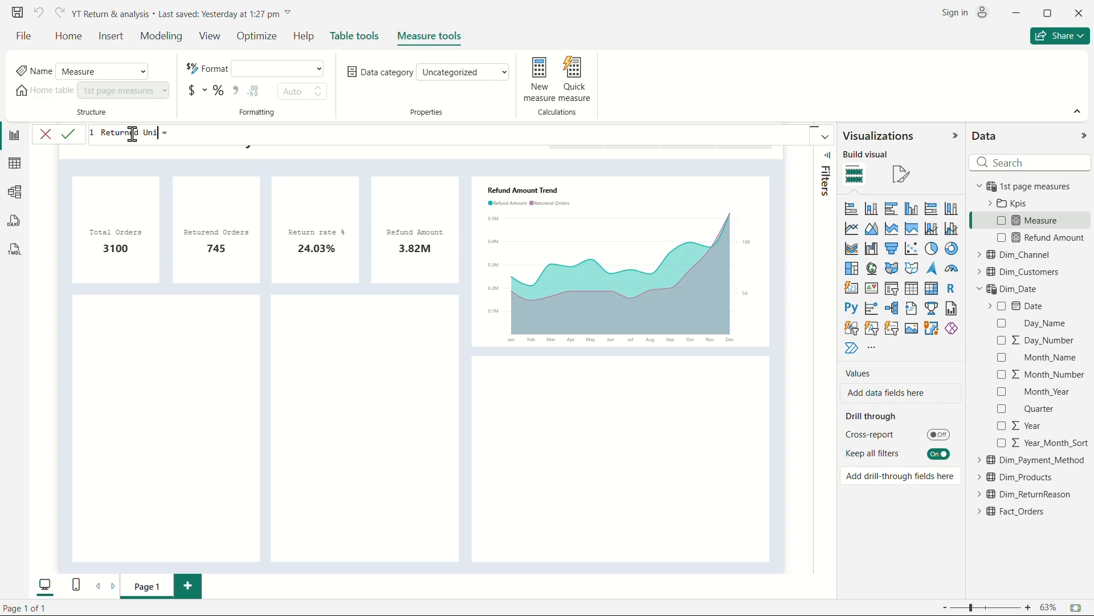
{"action": "type", "text": "ts ="}
{"action": "key", "text": "shift+Return"}
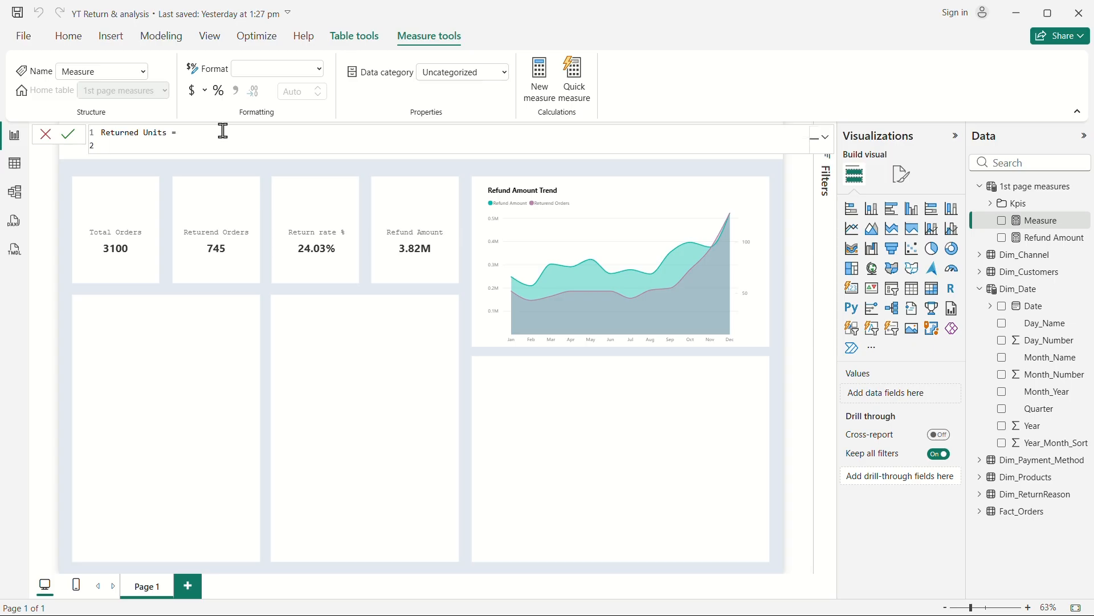
Step: Define the Returned Units measure as SUM(Fact_Orders[Return_Quantity]) and commit it
{"action": "type", "text": "SUM("}
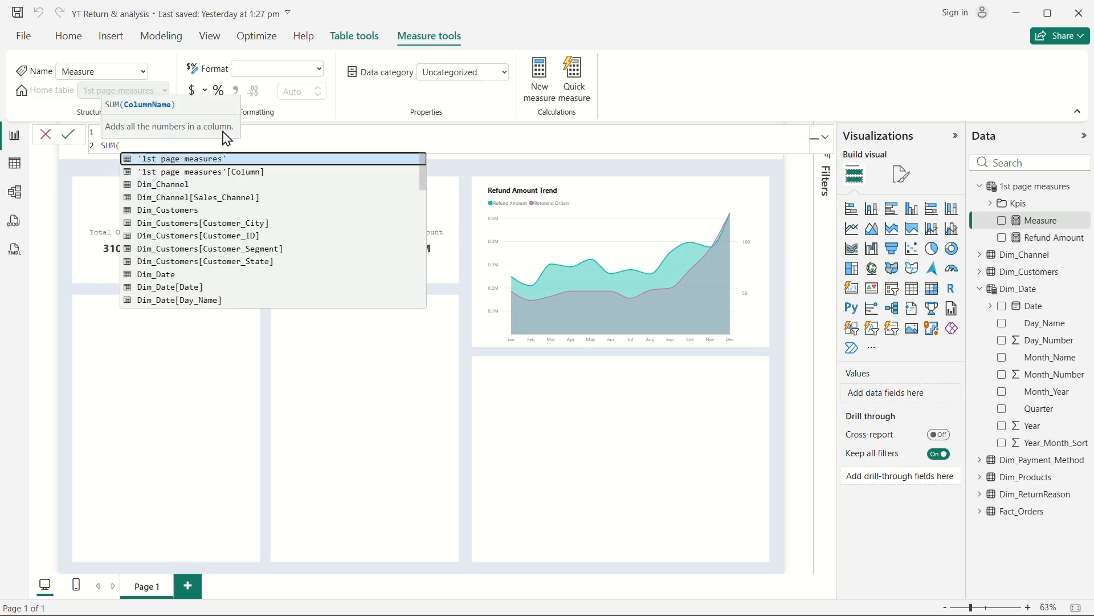
{"action": "type", "text": "retu"}
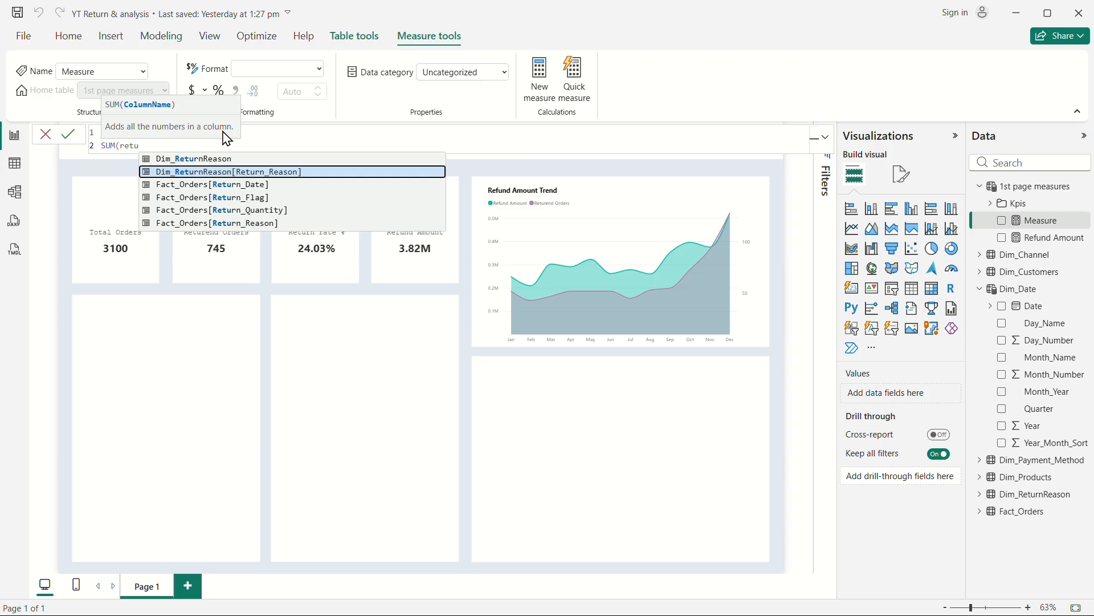
{"action": "left_click", "coordinate": [271, 219]}
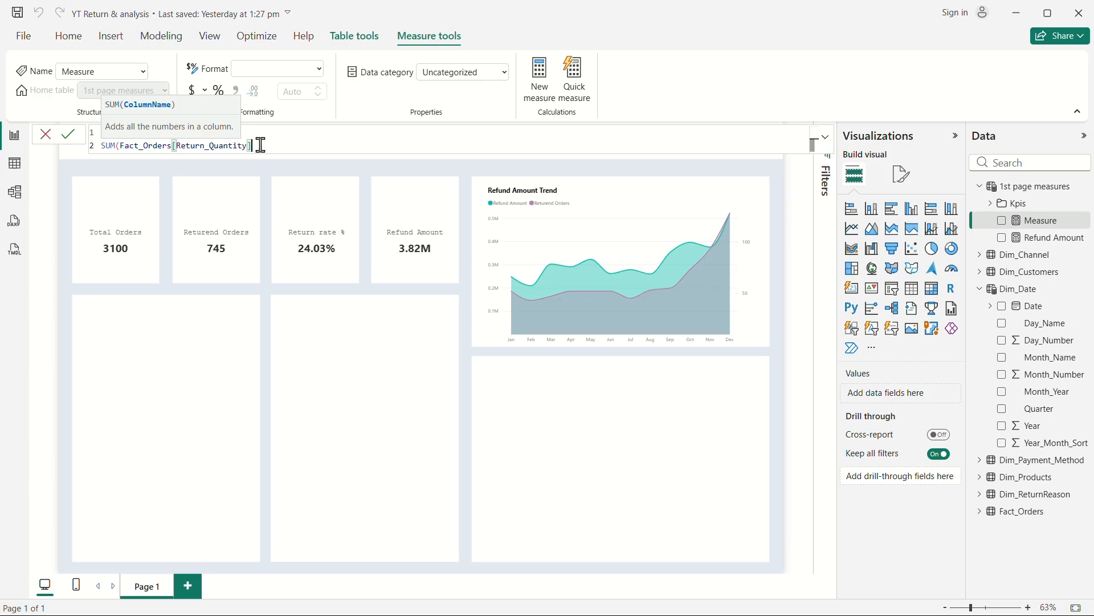
{"action": "type", "text": ")"}
{"action": "key", "text": "Return"}
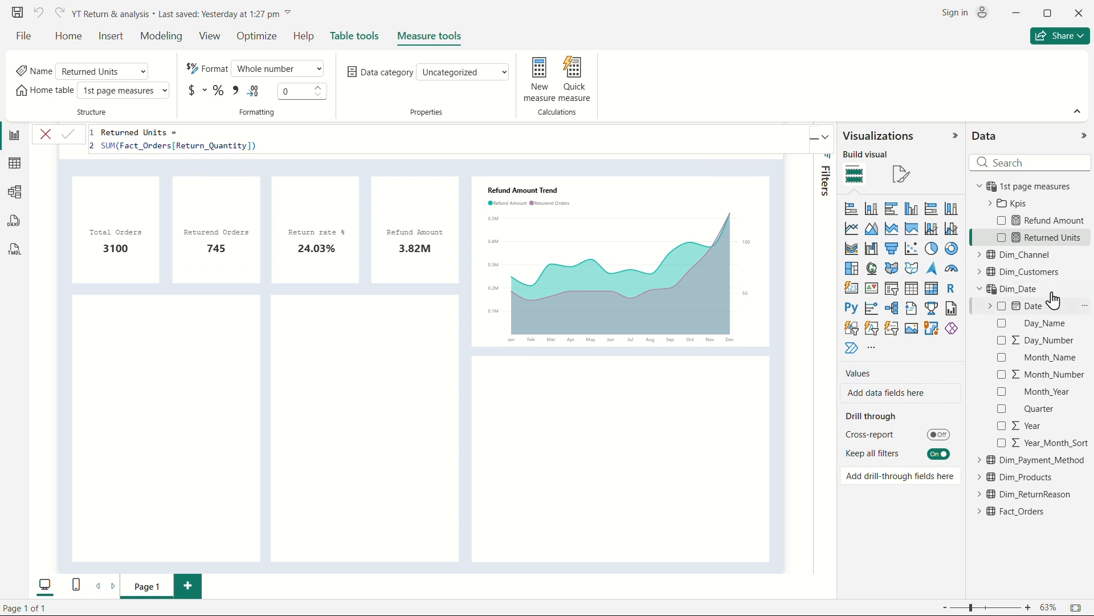
Step: Create another measure in the 1st page measures table and name it Return reason rank
{"action": "right_click", "coordinate": [1051, 239]}
{"action": "left_click", "coordinate": [981, 285]}
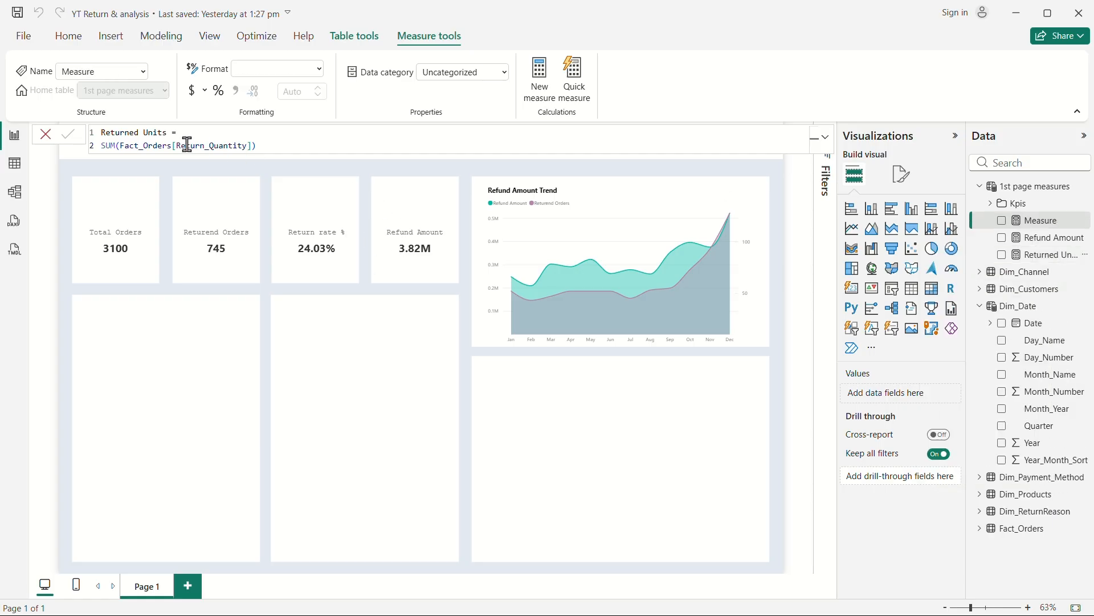
{"action": "double_click", "coordinate": [124, 132]}
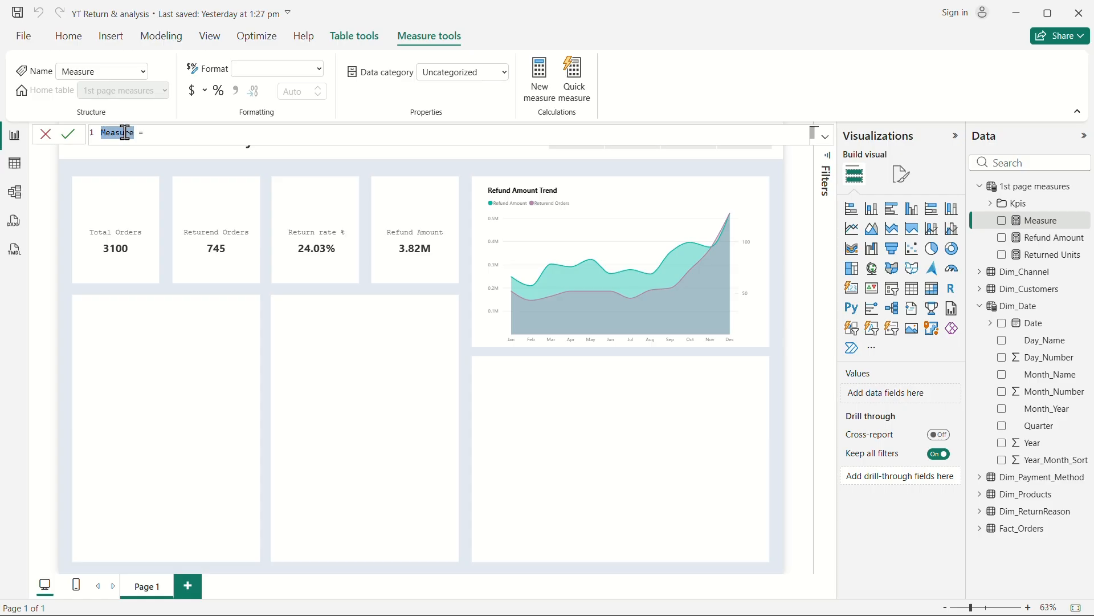
{"action": "type", "text": "Return r"}
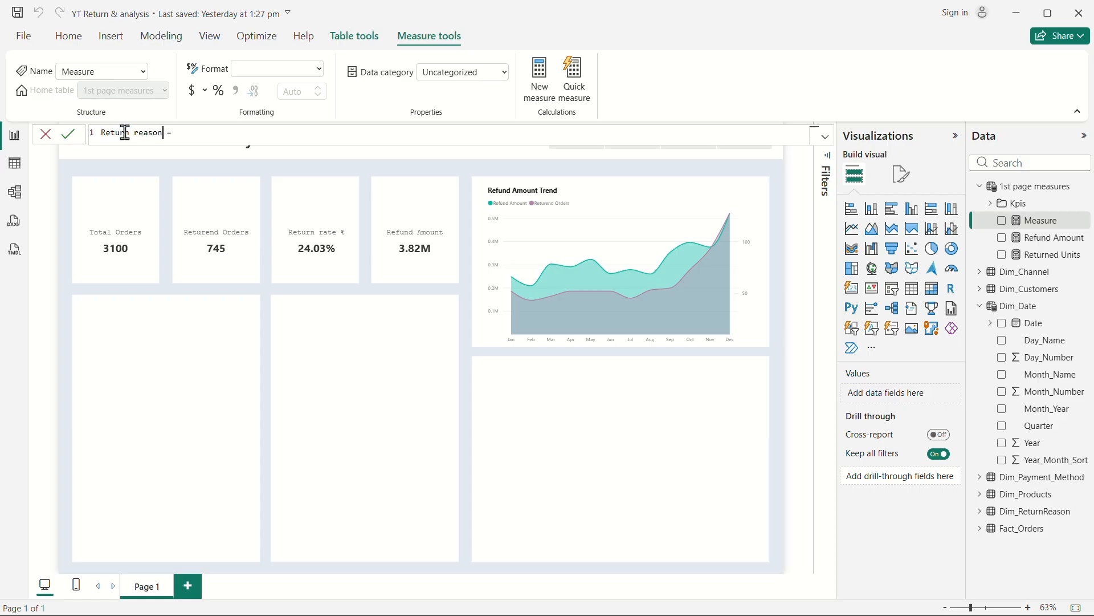
{"action": "key", "text": "shift+Return"}
Step: Start the Return reason rank formula with RANKX, using ALLSELECTED as its table argument
{"action": "type", "text": "r"}
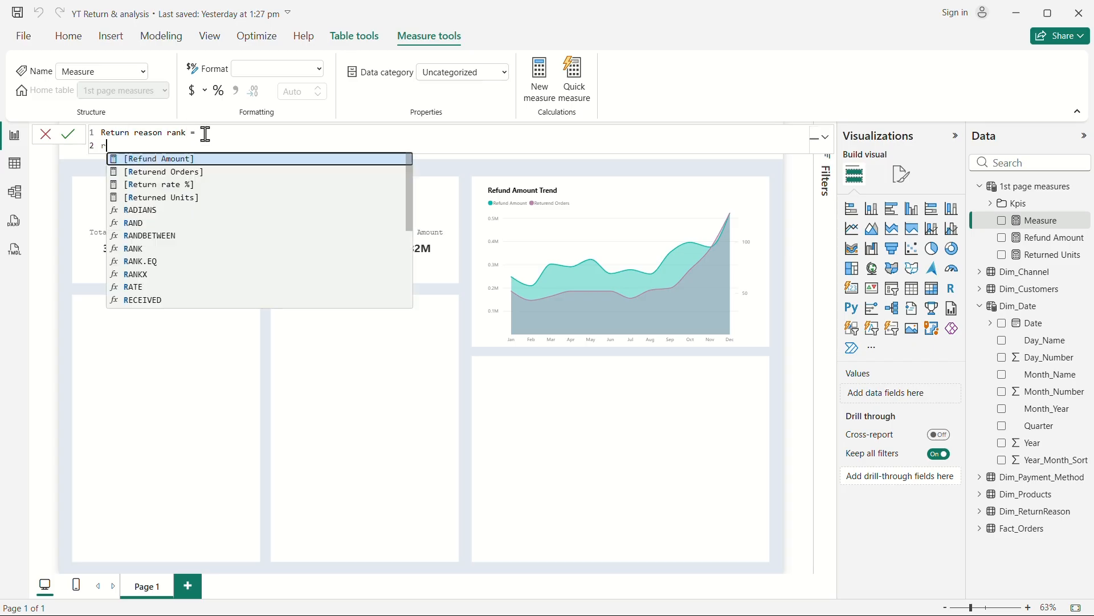
{"action": "type", "text": "ankx"}
{"action": "key", "text": "Tab"}
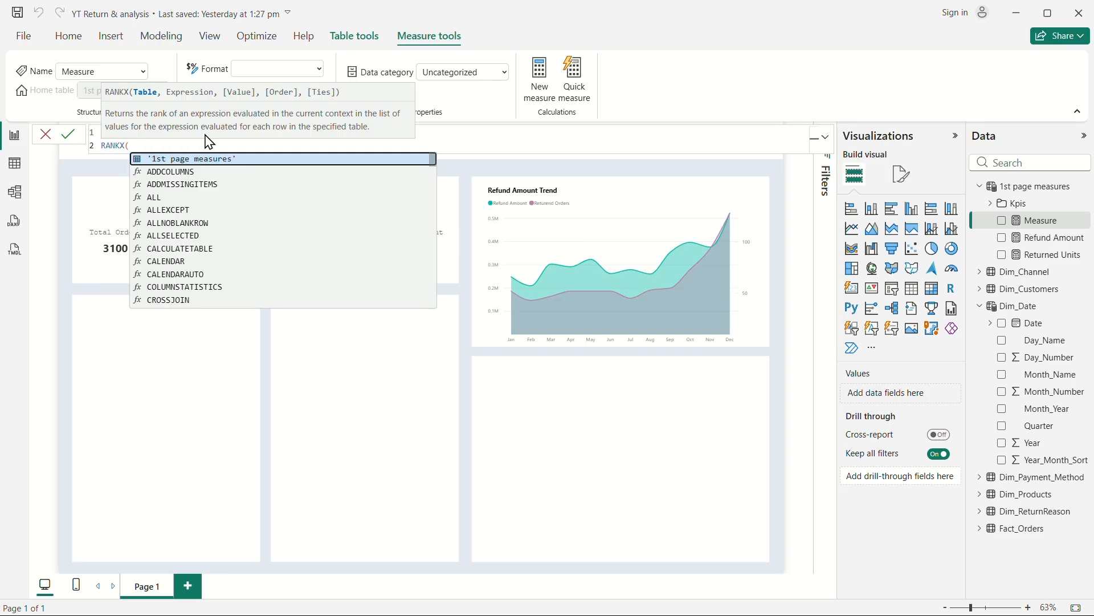
{"action": "key", "text": "shift+Return"}
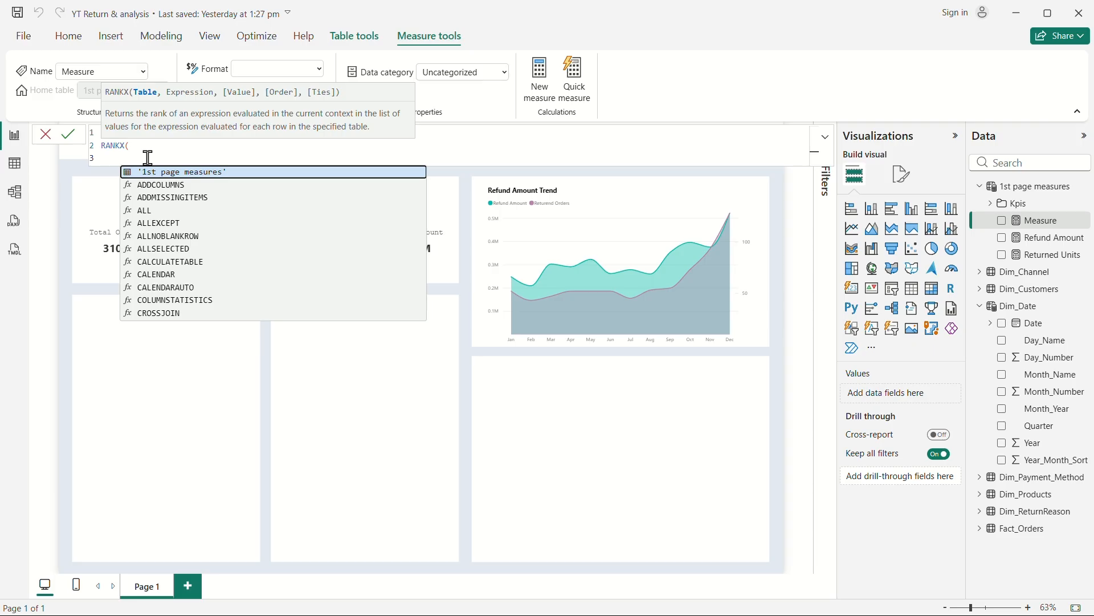
{"action": "type", "text": "ALL("}
{"action": "key", "text": "BackSpace"}
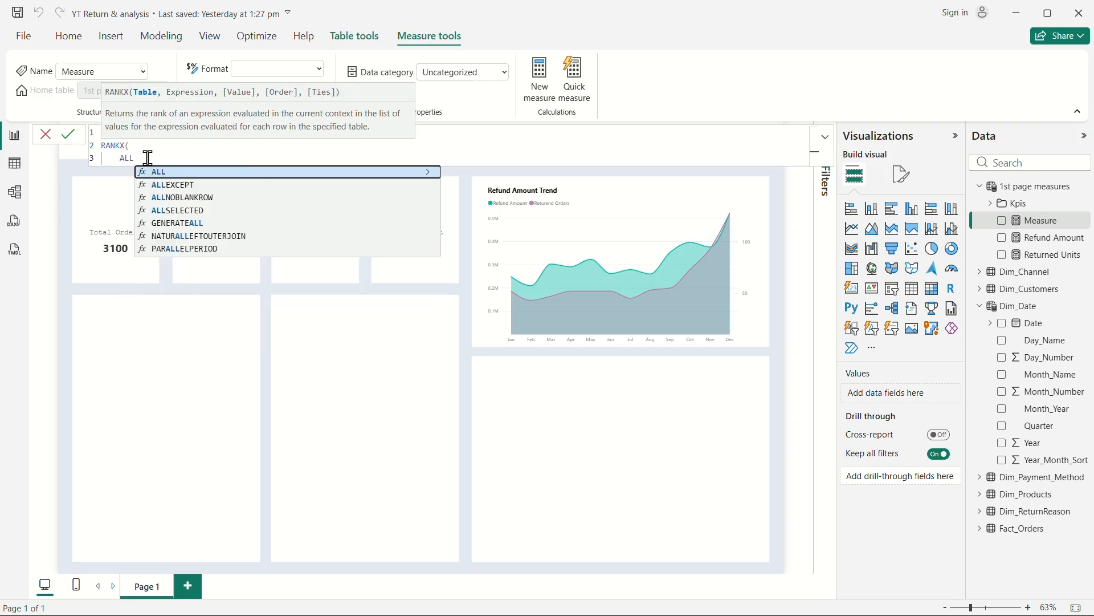
{"action": "type", "text": "se"}
{"action": "key", "text": "Tab"}
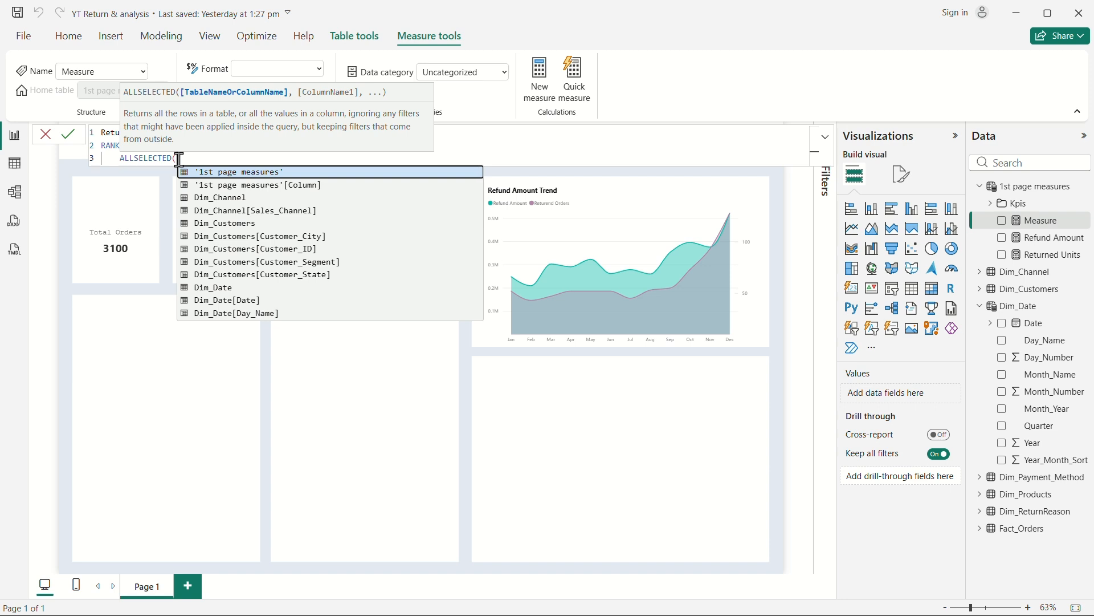
Step: Pass Dim_ReturnReason[Return_Reason] to ALLSELECTED and complete RANKX's table argument
{"action": "type", "text": "Dim"}
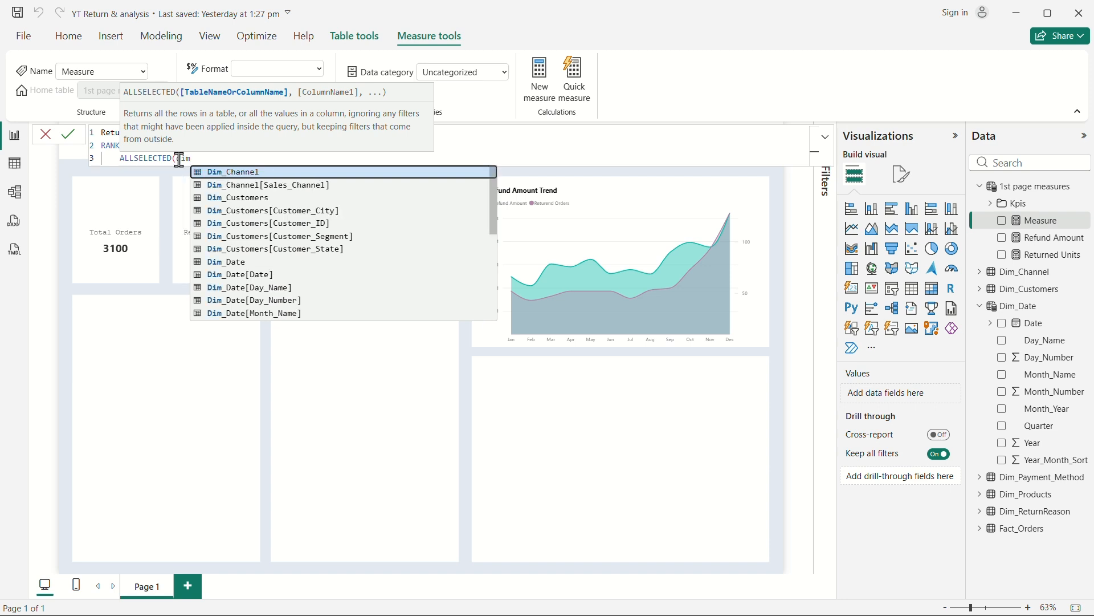
{"action": "key", "text": "BackSpace"}
{"action": "key", "text": "BackSpace"}
{"action": "key", "text": "BackSpace"}
{"action": "type", "text": "return"}
{"action": "key", "text": "Down"}
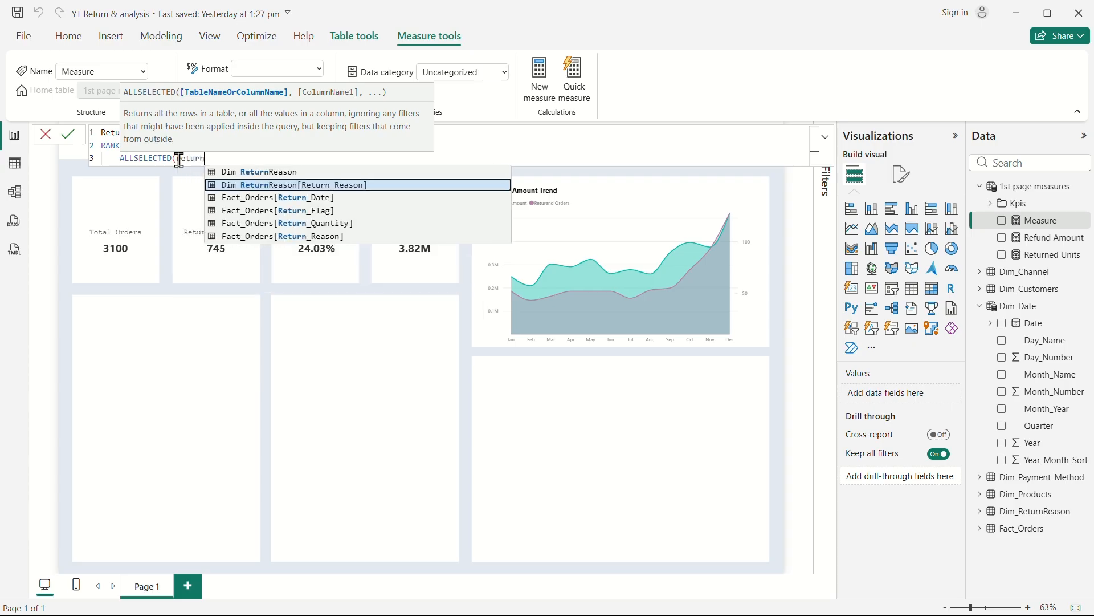
{"action": "left_click", "coordinate": [381, 186]}
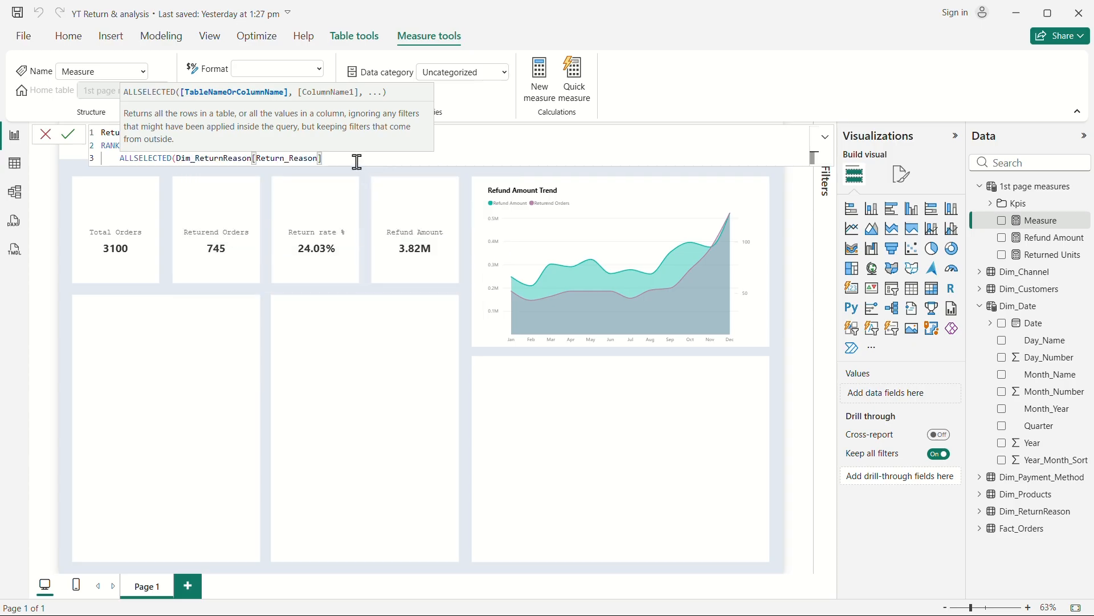
{"action": "type", "text": ")"}
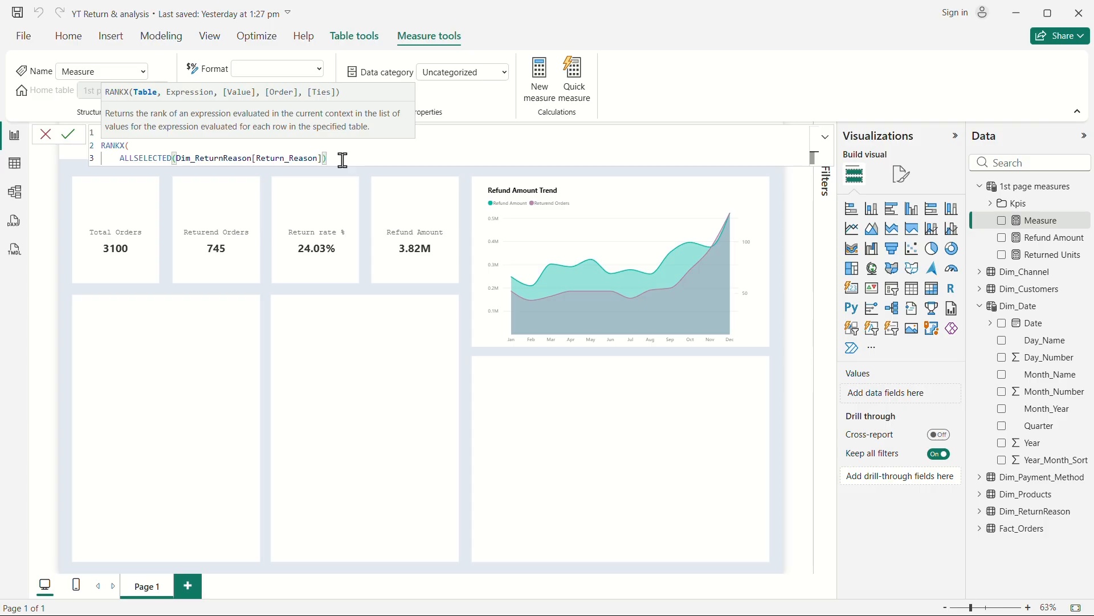
{"action": "type", "text": ","}
{"action": "key", "text": "shift+Return"}
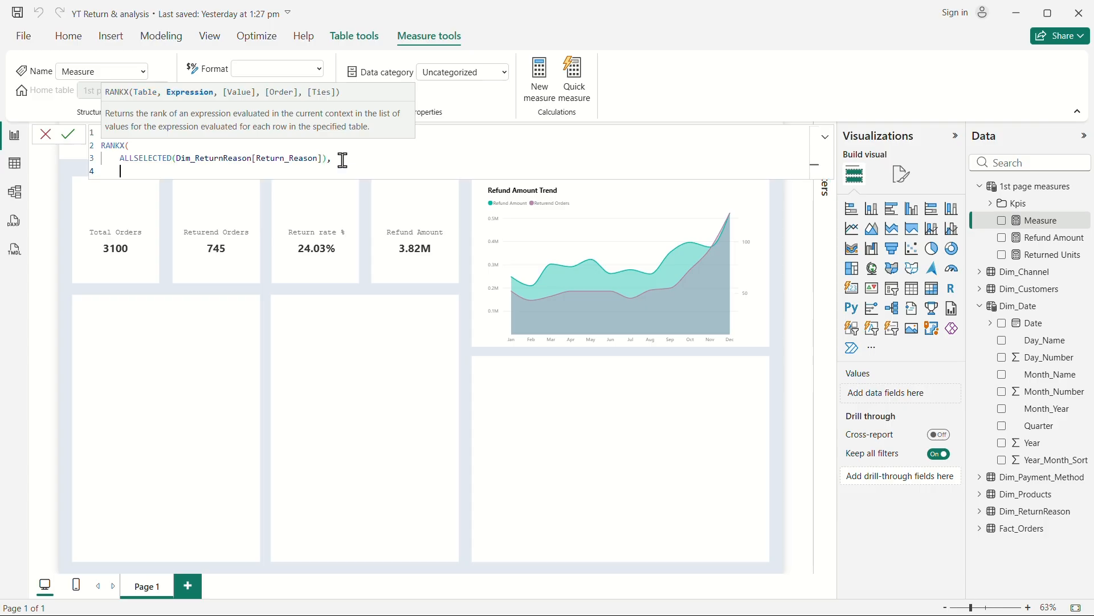
Step: Rank by [Returned Units] in DESC order with Dense ties, skipping the value argument, and commit the measure
{"action": "type", "text": "retu"}
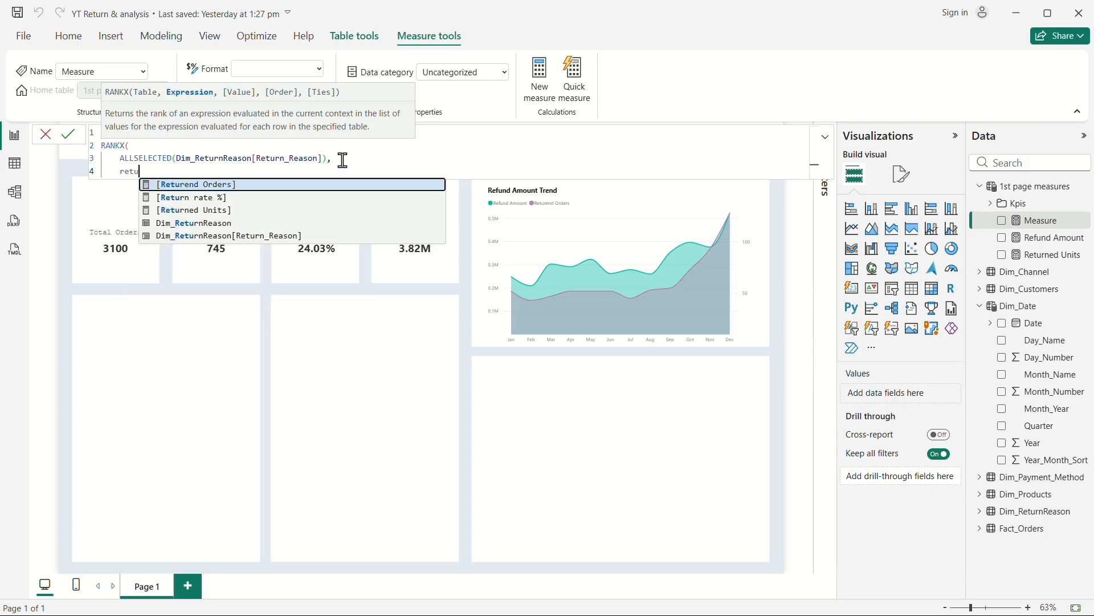
{"action": "left_click", "coordinate": [223, 210]}
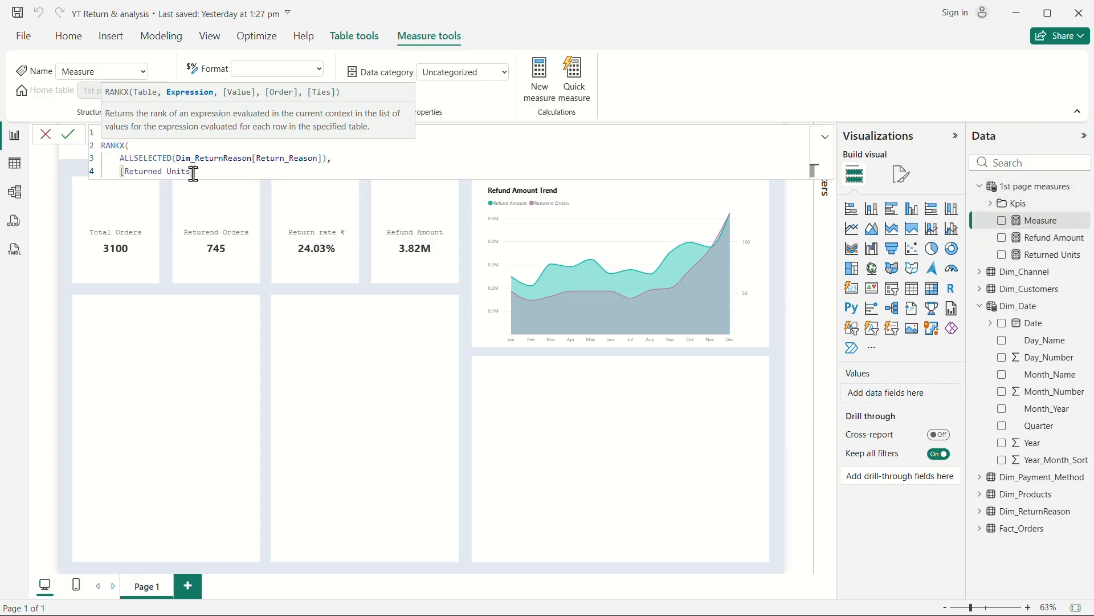
{"action": "type", "text": ","}
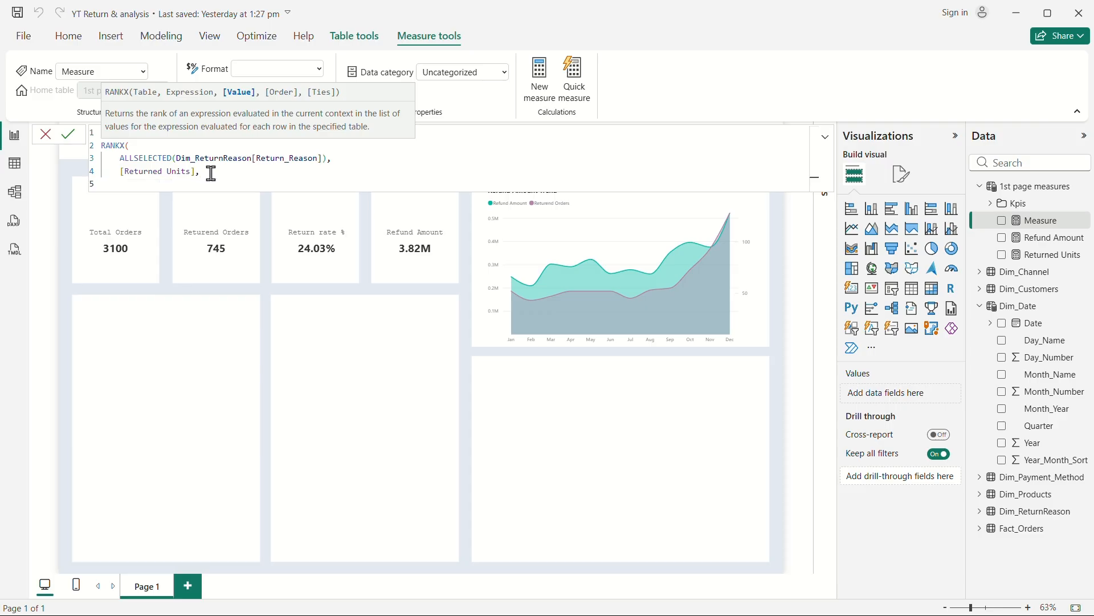
{"action": "key", "text": "Return"}
{"action": "type", "text": ","}
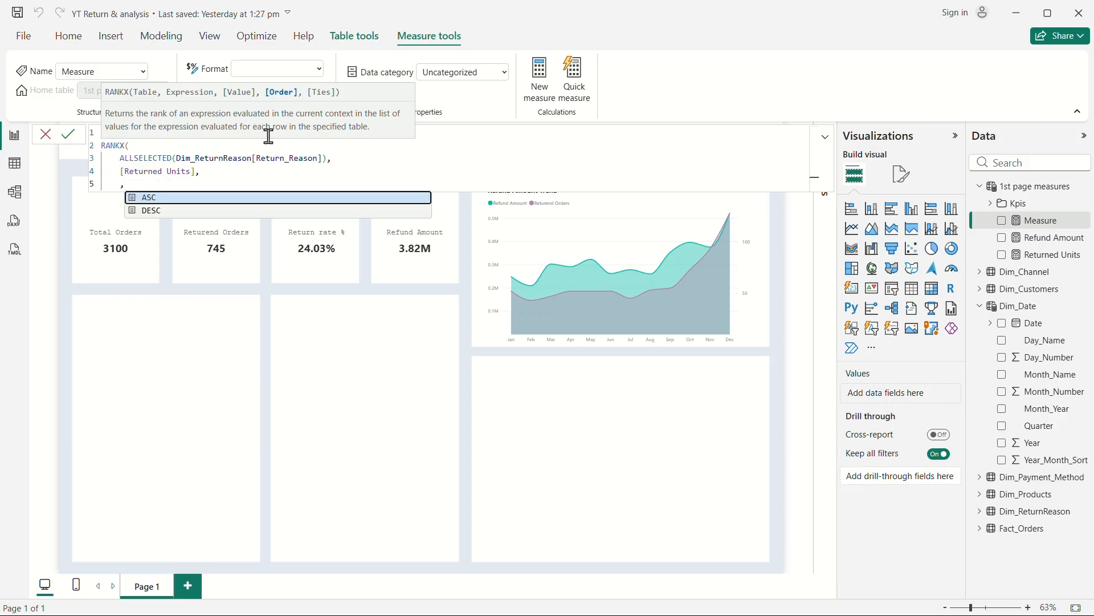
{"action": "left_click", "coordinate": [167, 212]}
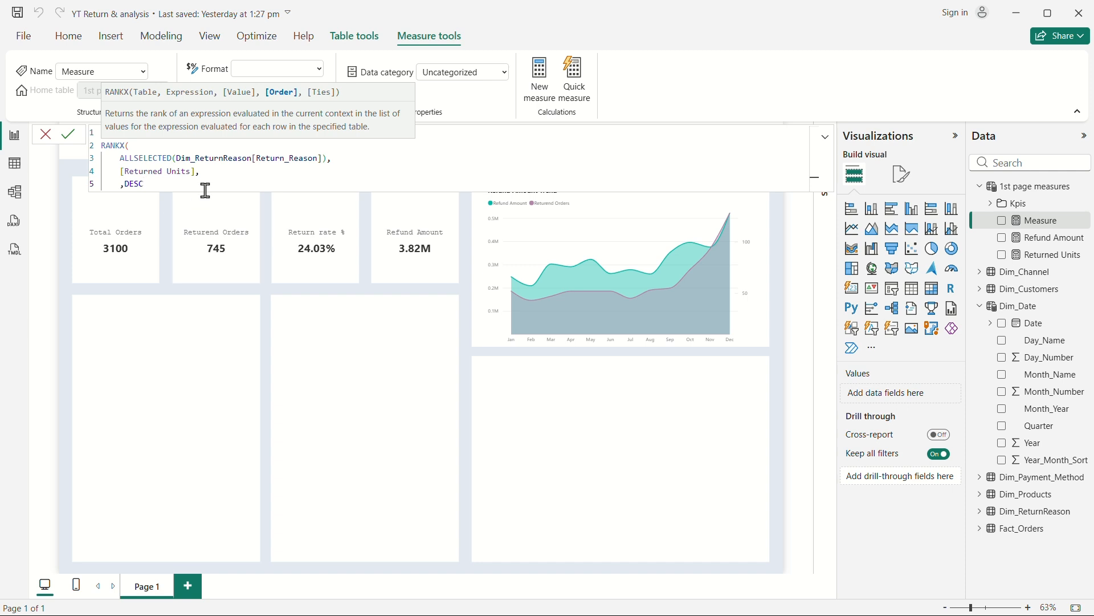
{"action": "type", "text": ","}
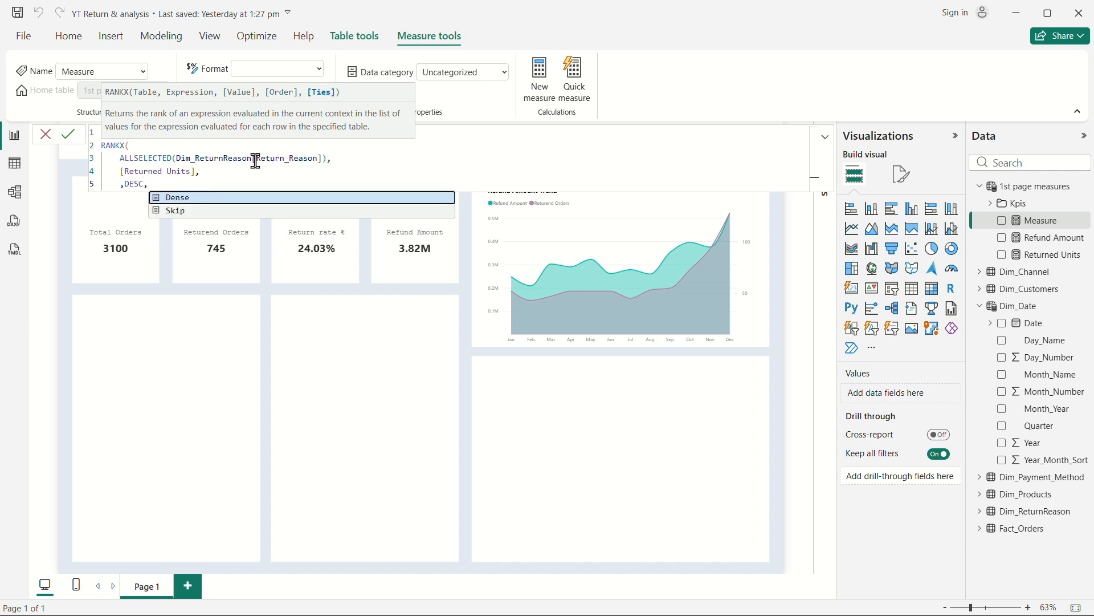
{"action": "left_click", "coordinate": [195, 203]}
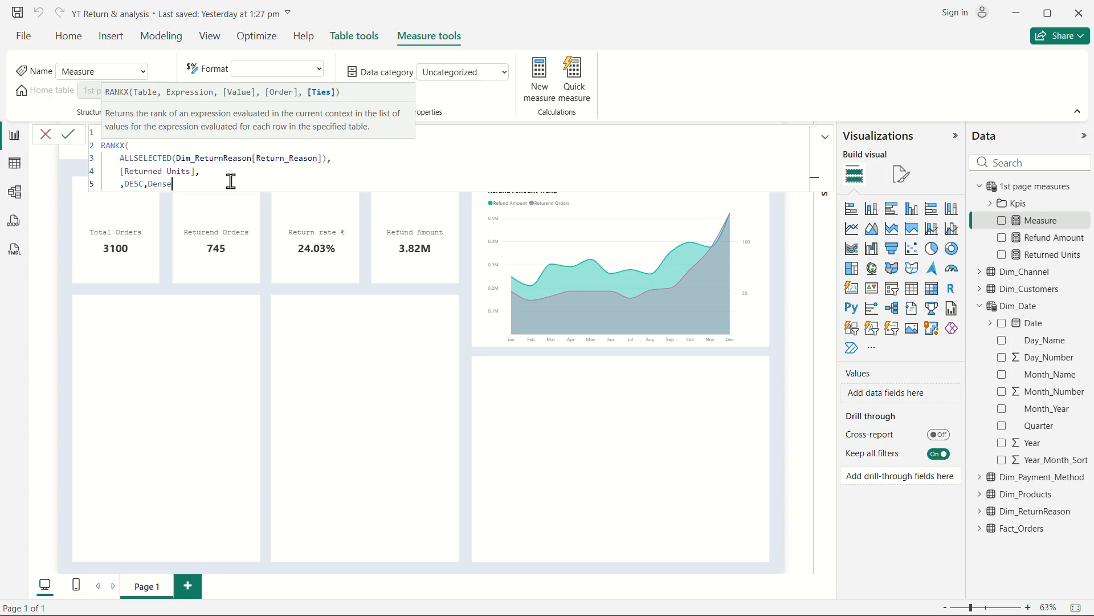
{"action": "key", "text": "shift+Return"}
{"action": "type", "text": ")"}
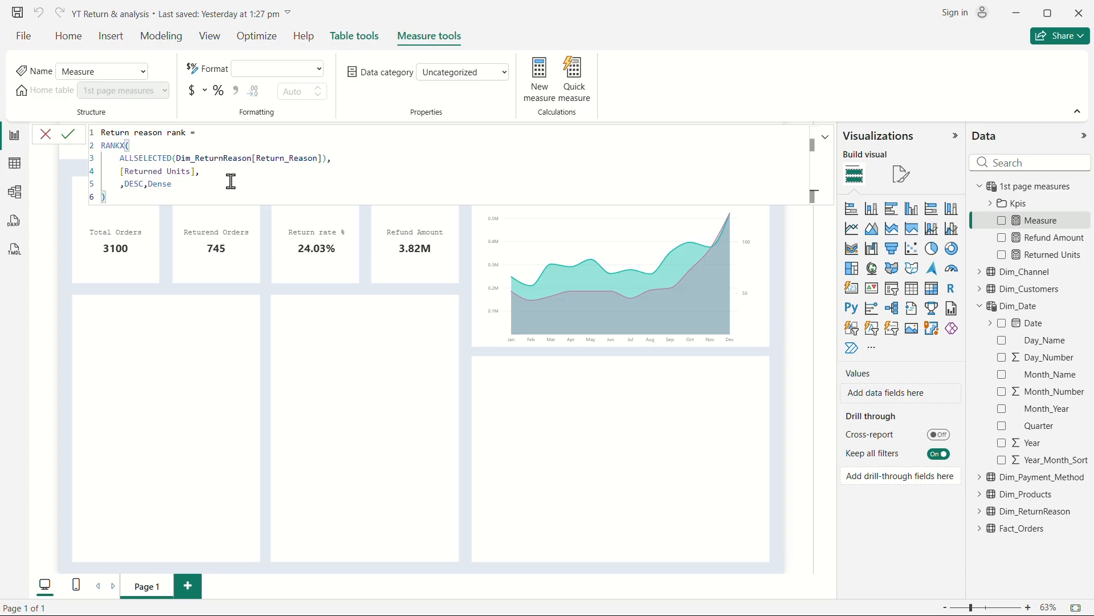
{"action": "key", "text": "Return"}
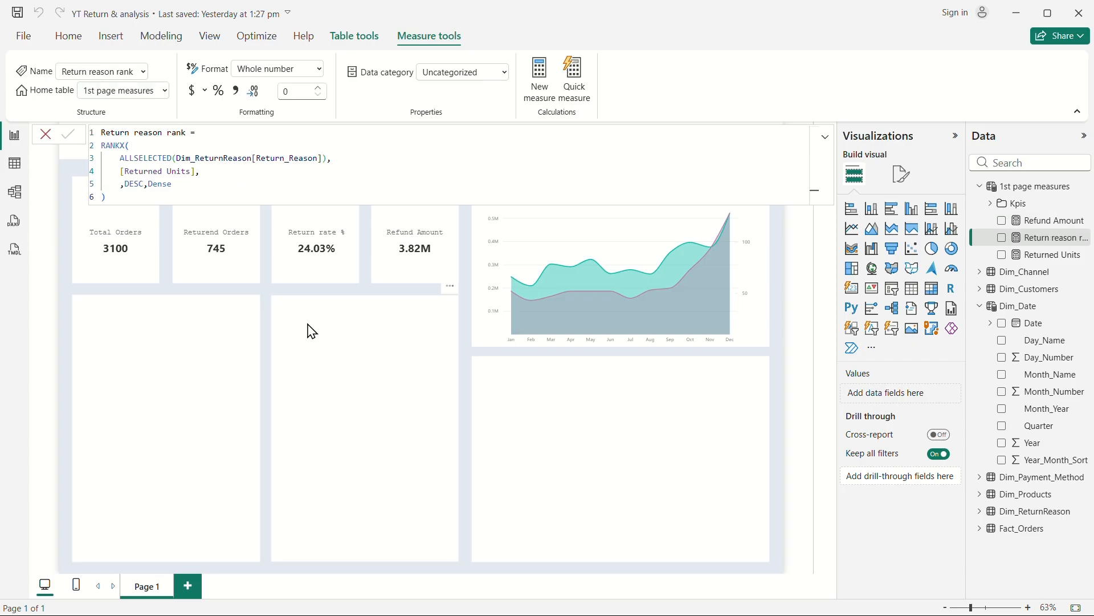
Step: Place a table visual on the middle lower card showing Return_Reason and Return reason rank
{"action": "left_click", "coordinate": [914, 297]}
{"action": "left_click_drag", "start_coordinate": [235, 269], "coordinate": [425, 408]}
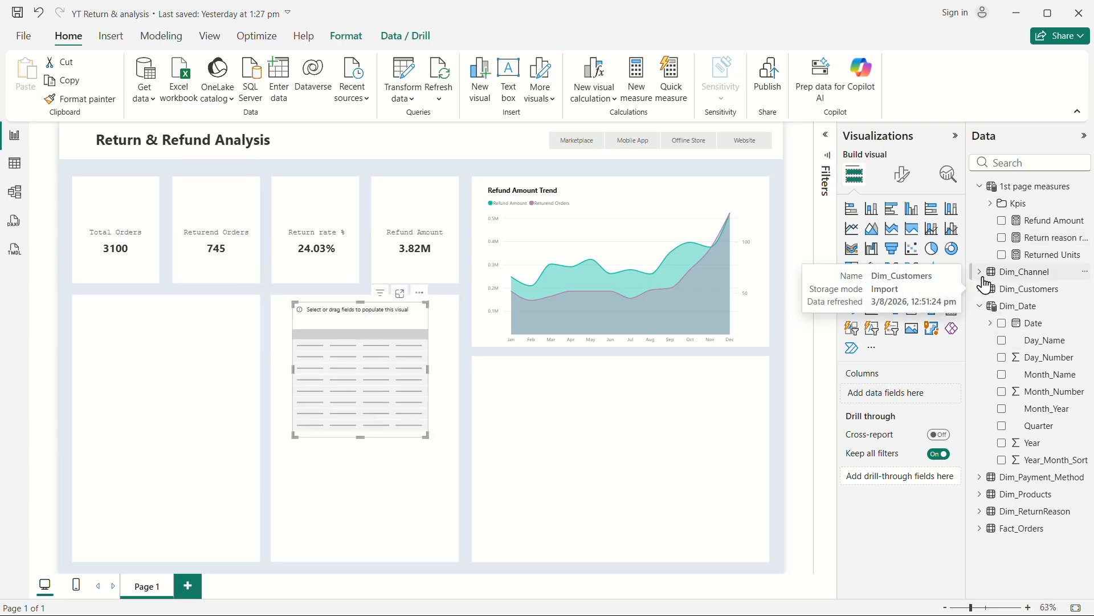
{"action": "left_click", "coordinate": [981, 511]}
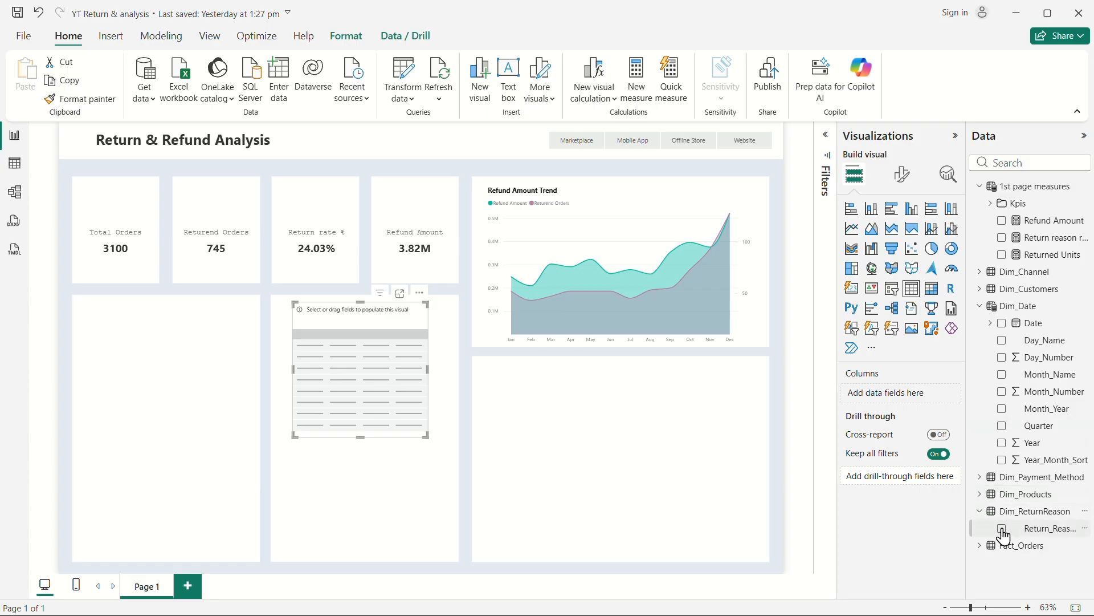
{"action": "left_click", "coordinate": [1002, 529]}
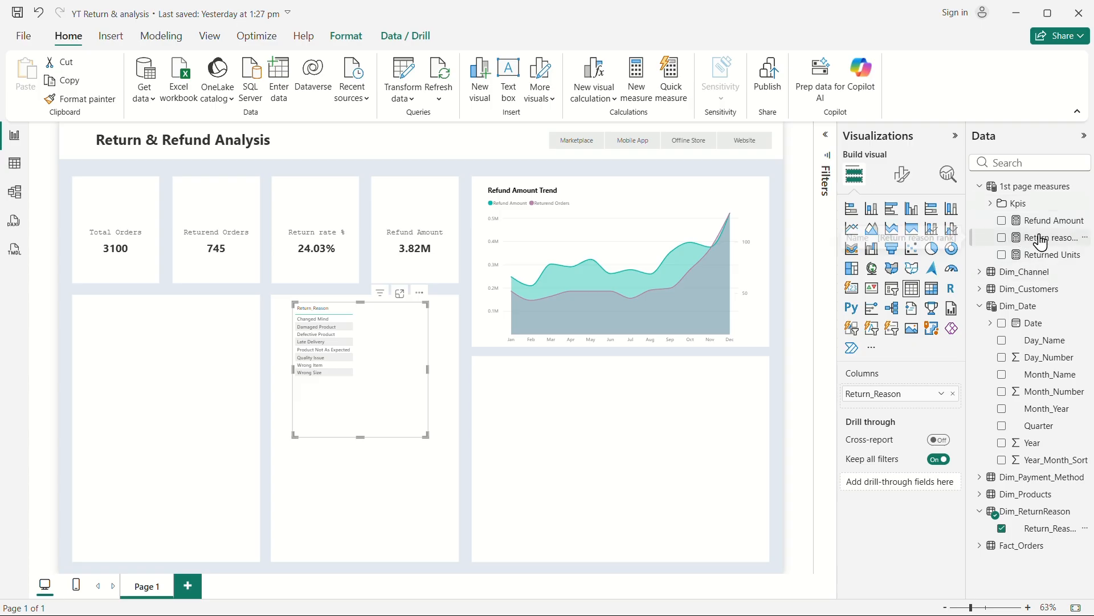
{"action": "left_click_drag", "start_coordinate": [1041, 242], "coordinate": [911, 408]}
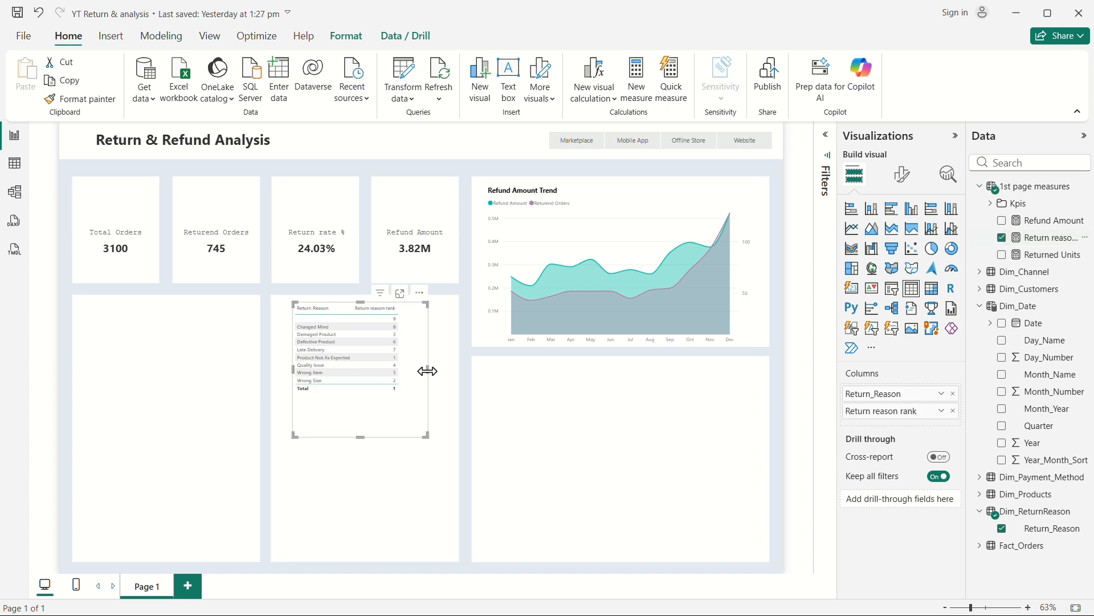
Step: Enlarge the return reason table and set the font size of its values to 11
{"action": "left_click_drag", "start_coordinate": [427, 436], "coordinate": [495, 450]}
{"action": "left_click", "coordinate": [899, 178]}
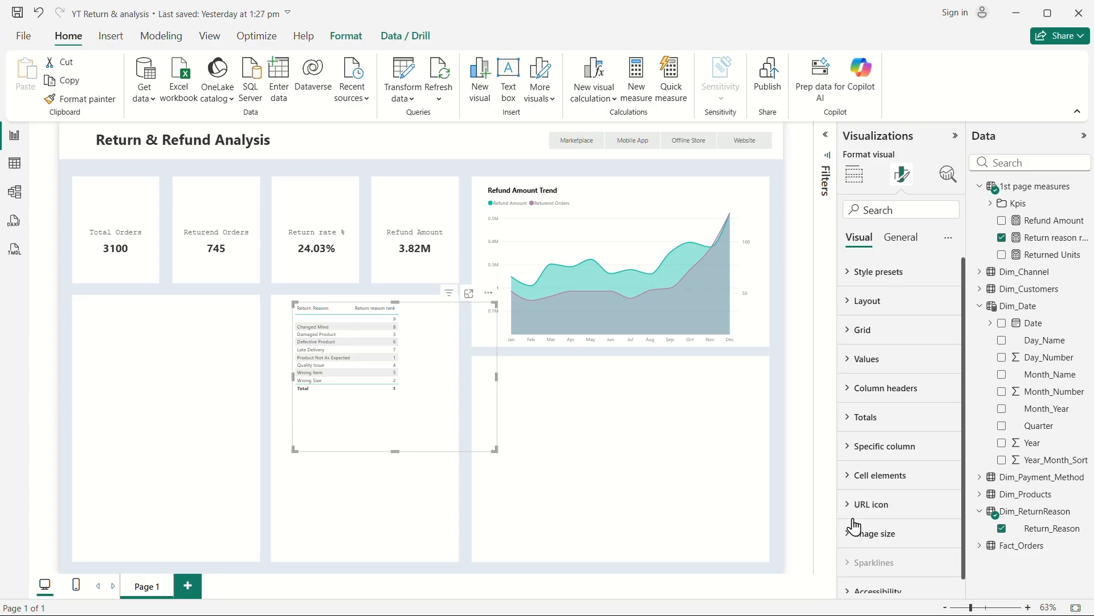
{"action": "scroll", "coordinate": [857, 537], "scroll_direction": "down", "scroll_amount": 1}
{"action": "left_click", "coordinate": [852, 347]}
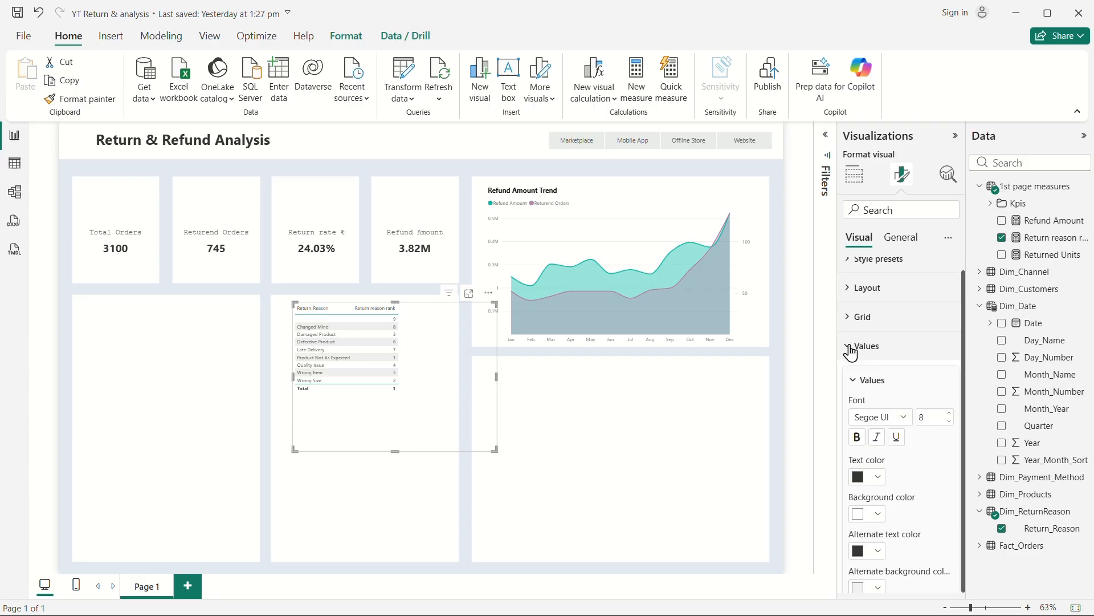
{"action": "left_click", "coordinate": [951, 418]}
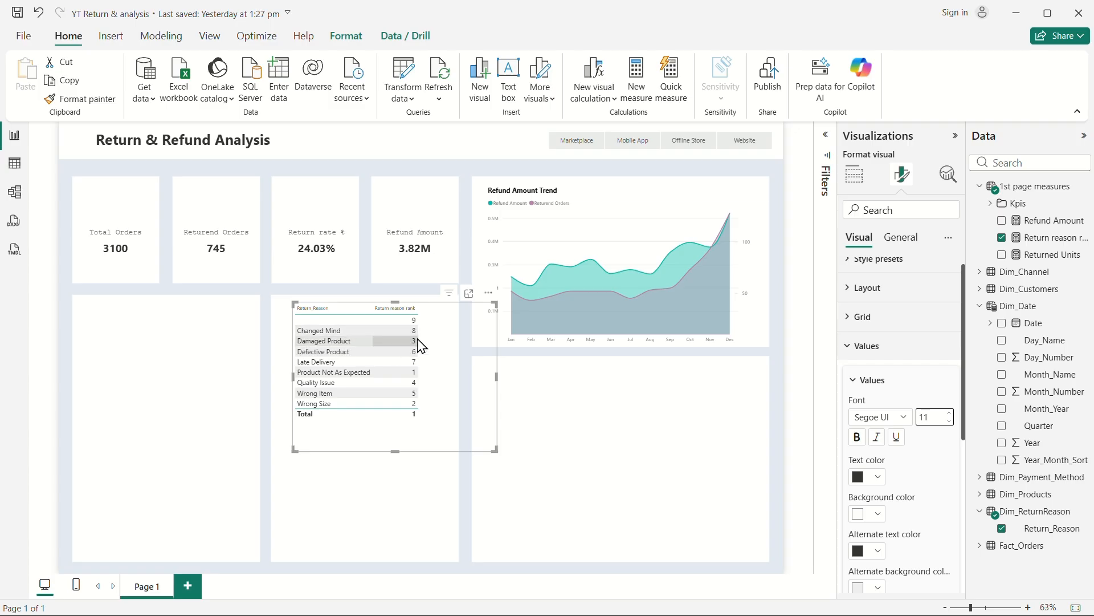
Step: Sort the return reason table by Return reason rank
{"action": "left_click", "coordinate": [489, 292]}
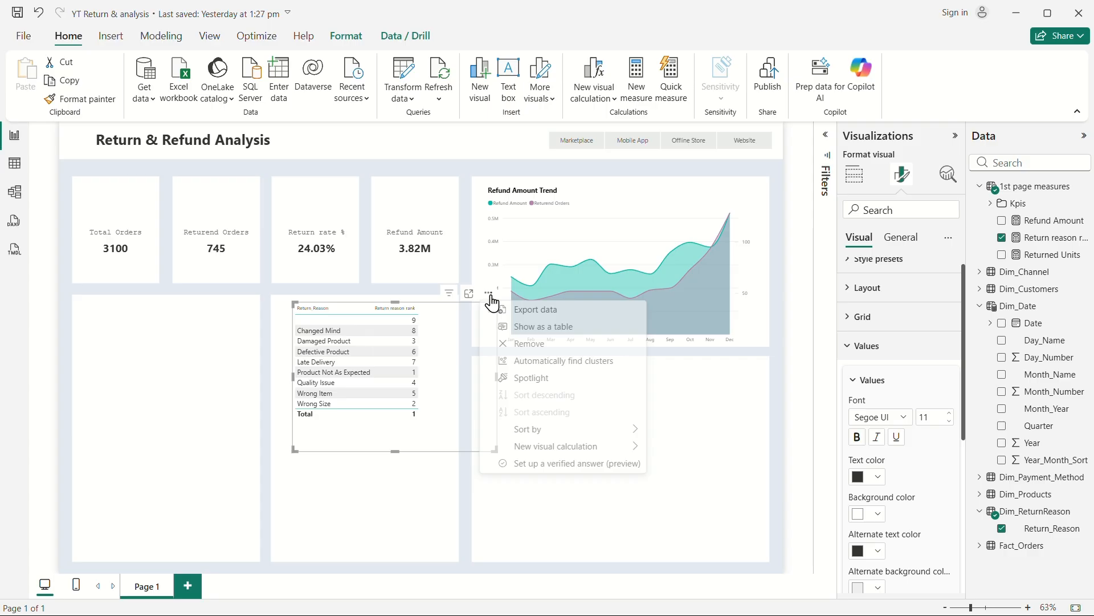
{"action": "mouse_move", "coordinate": [553, 429]}
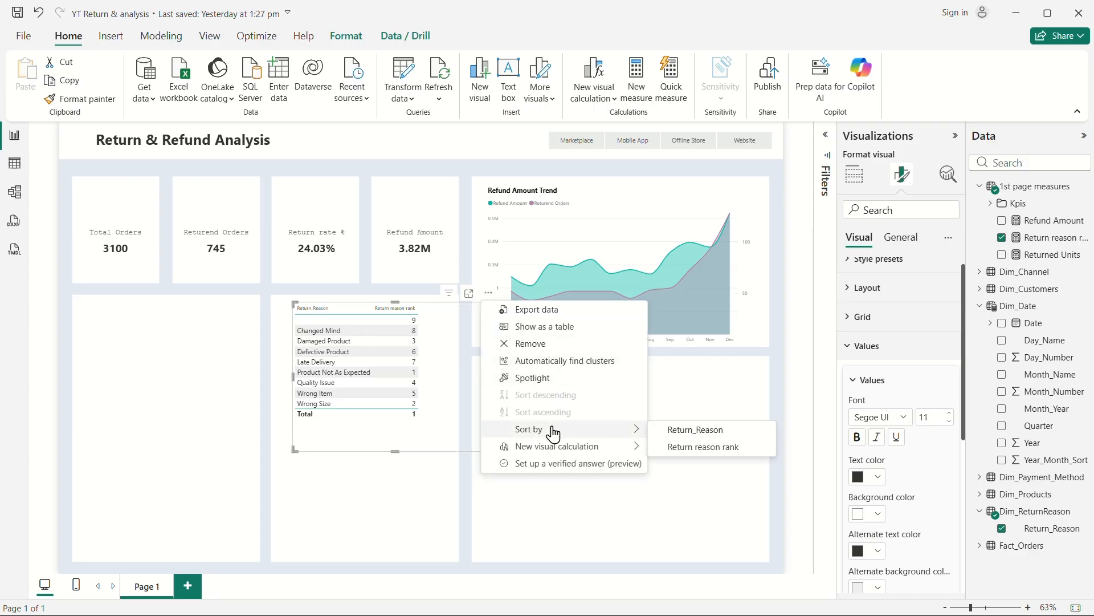
{"action": "left_click", "coordinate": [705, 450]}
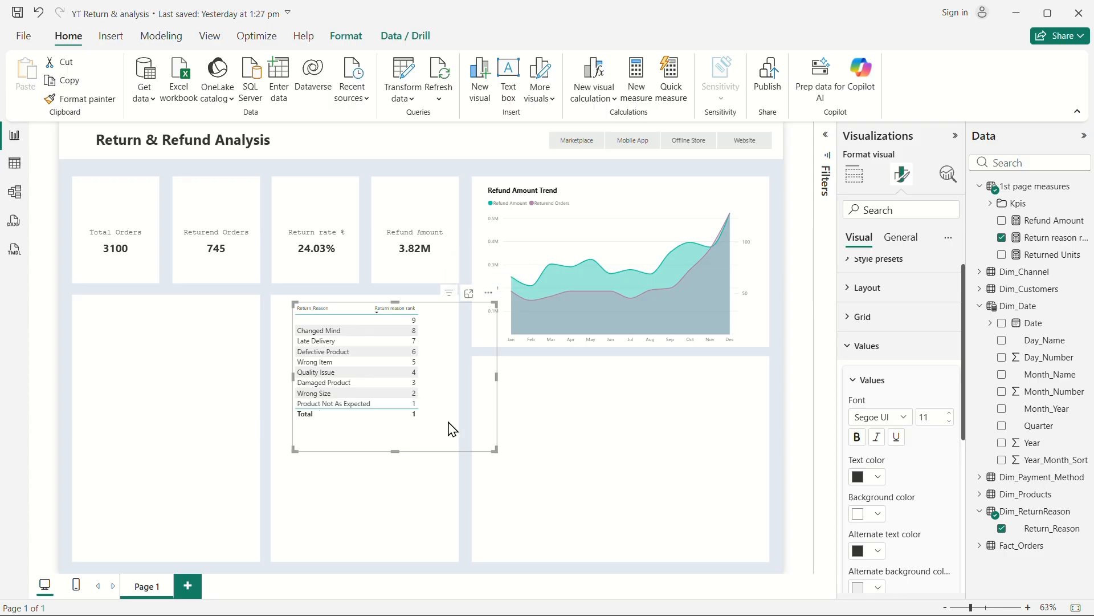
Step: Delete the return reason table from the page and save the report
{"action": "key", "text": "Delete"}
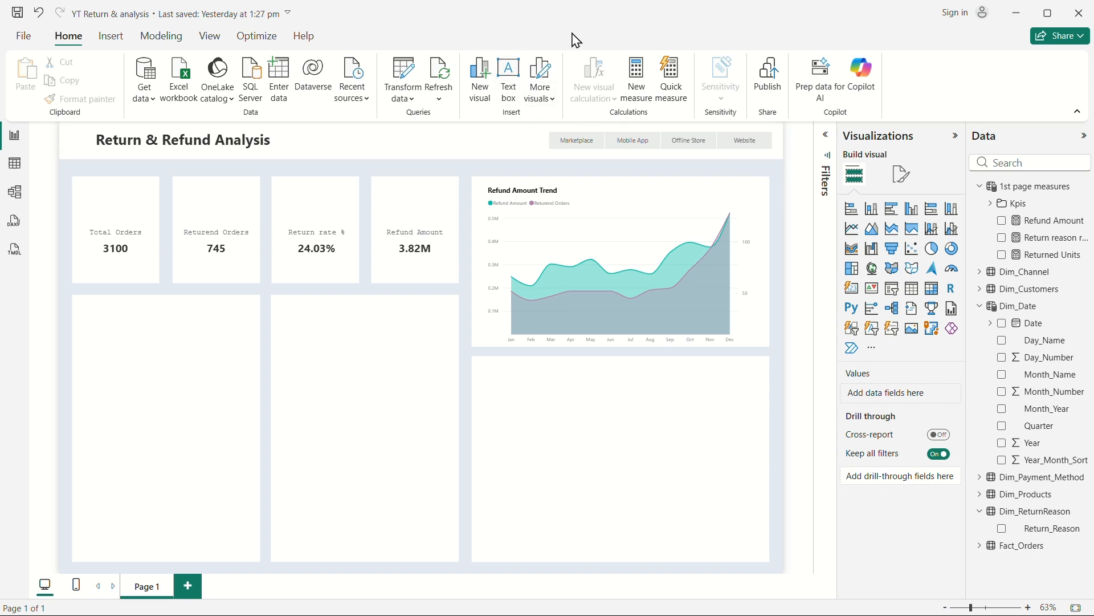
{"action": "key", "text": "ctrl+s"}
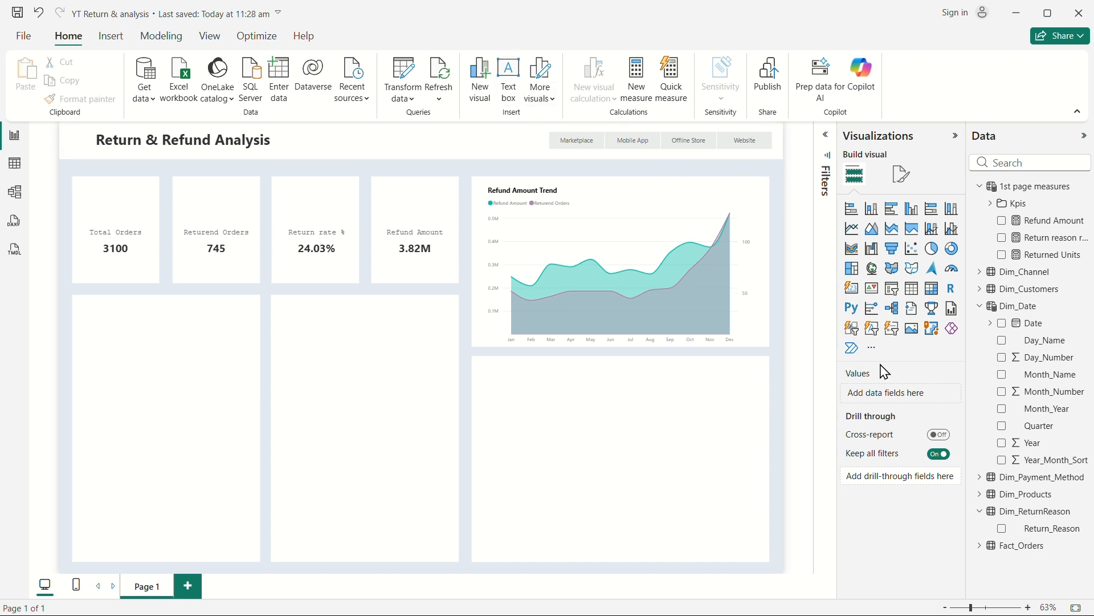
Step: Create a new measure in the 1st page measures table and name it Cumulative return units
{"action": "right_click", "coordinate": [1041, 255]}
{"action": "left_click", "coordinate": [969, 304]}
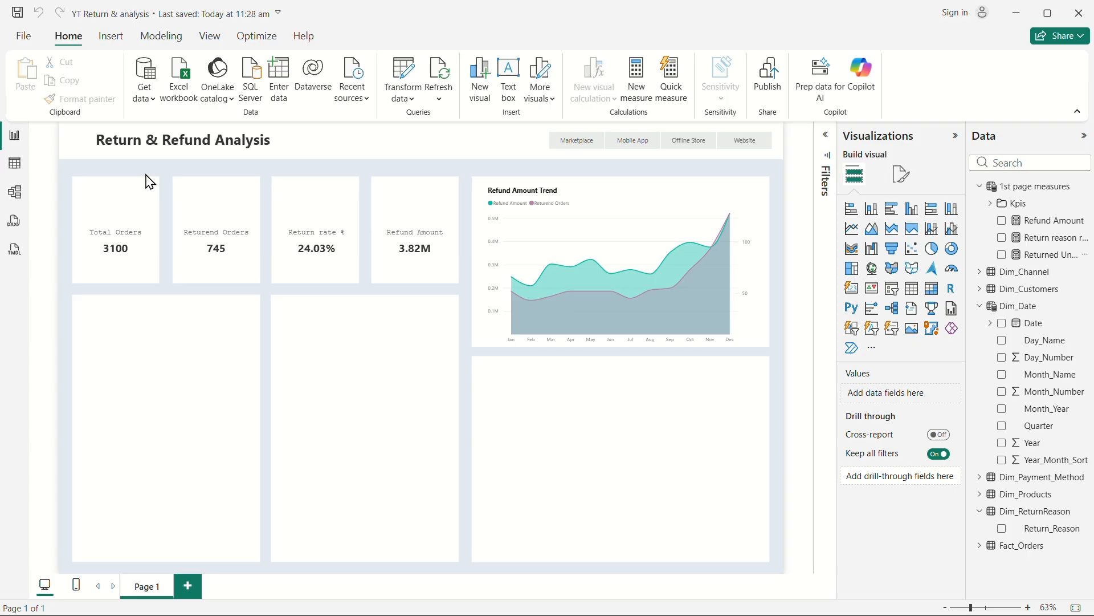
{"action": "double_click", "coordinate": [119, 132]}
{"action": "type", "text": "Cu"}
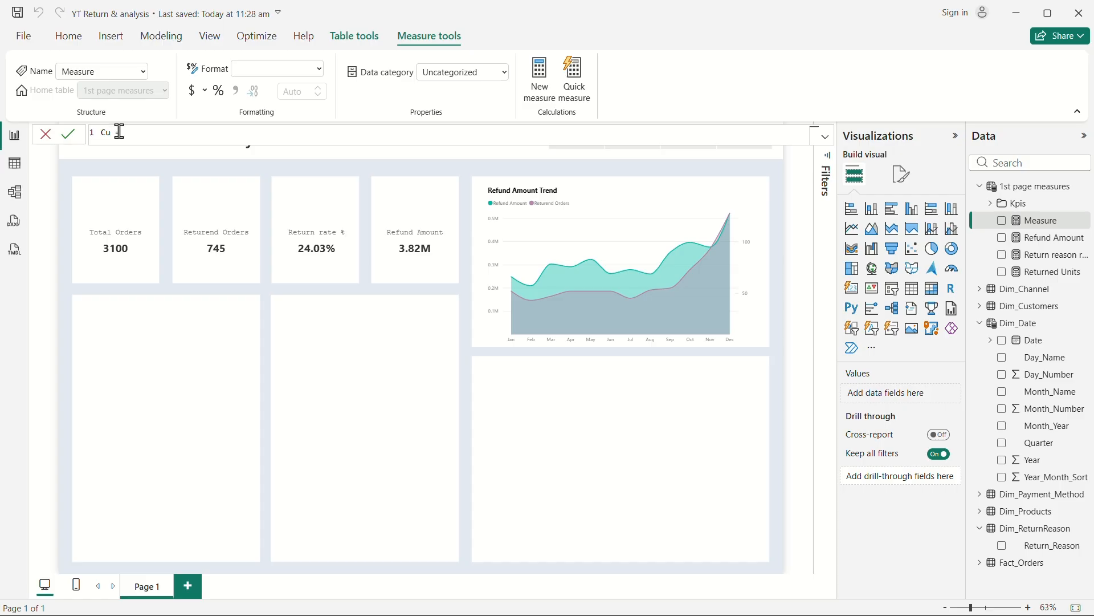
{"action": "type", "text": "mulative return uno"}
{"action": "key", "text": "BackSpace"}
{"action": "key", "text": "BackSpace"}
{"action": "type", "text": "it"}
{"action": "key", "text": "shift+Return"}
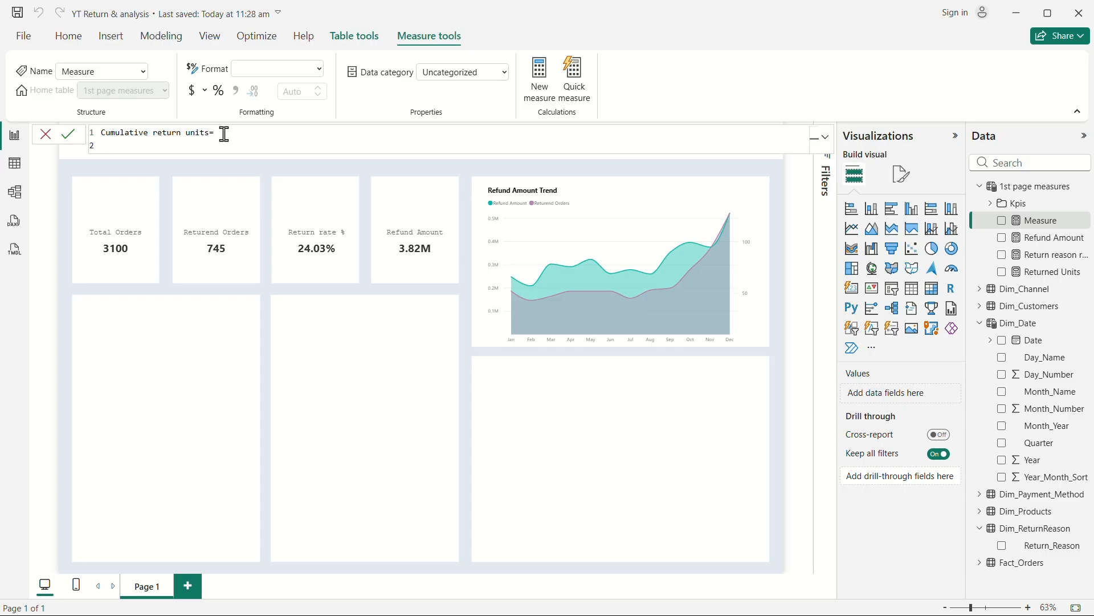
Step: Define the variable Currentrank as [Return reason rank] in the measure formula and add the RETURN keyword below it
{"action": "type", "text": "VAR Currentrank ="}
{"action": "key", "text": "shift+Return"}
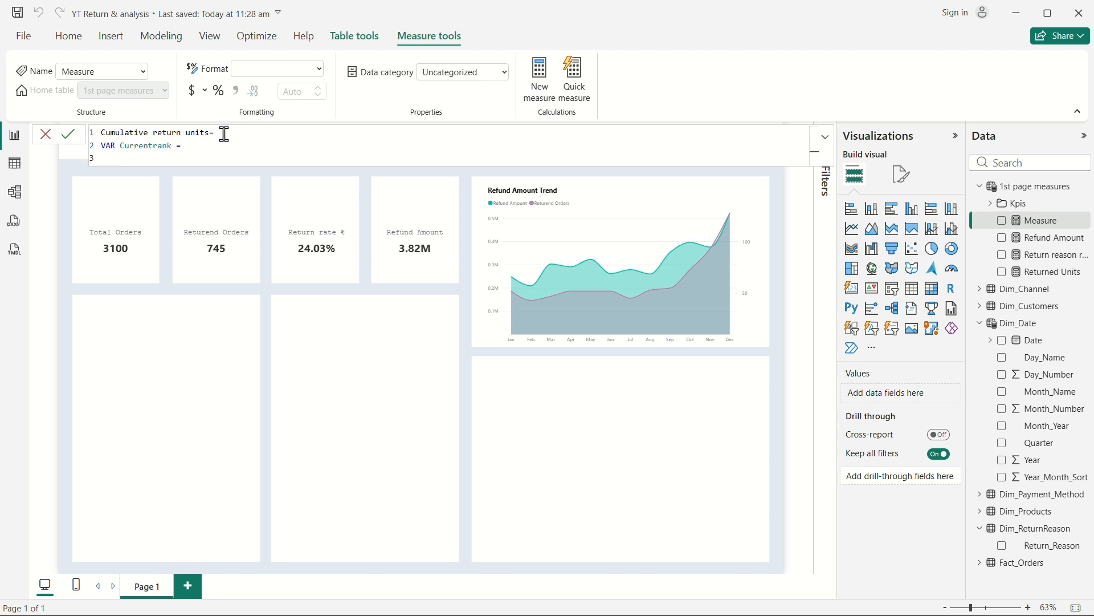
{"action": "type", "text": "ret"}
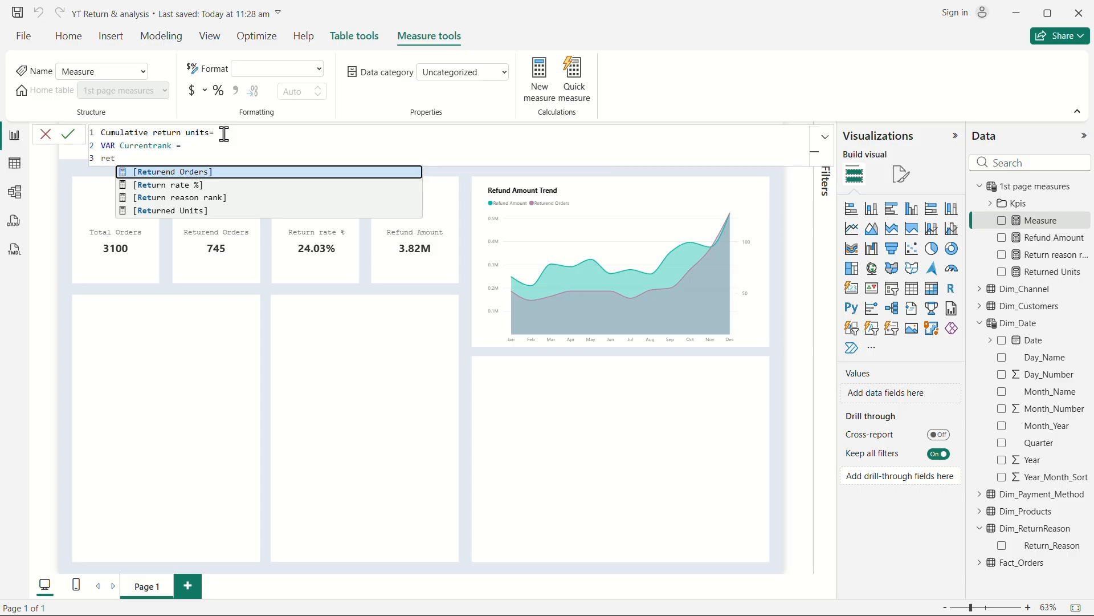
{"action": "left_click", "coordinate": [191, 198]}
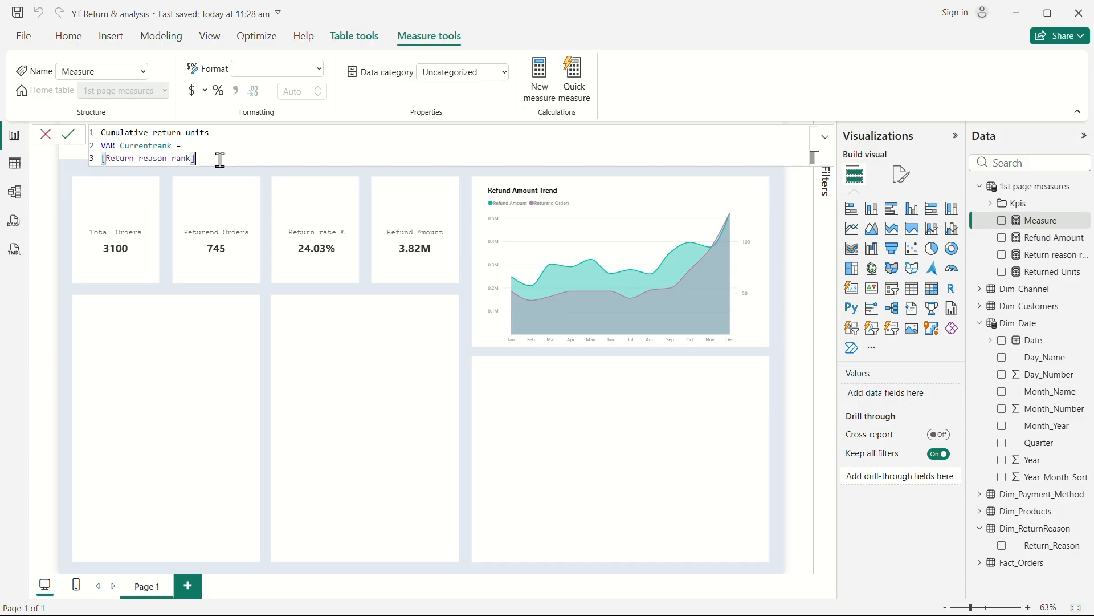
{"action": "key", "text": "shift+Return"}
{"action": "key", "text": "shift+Return"}
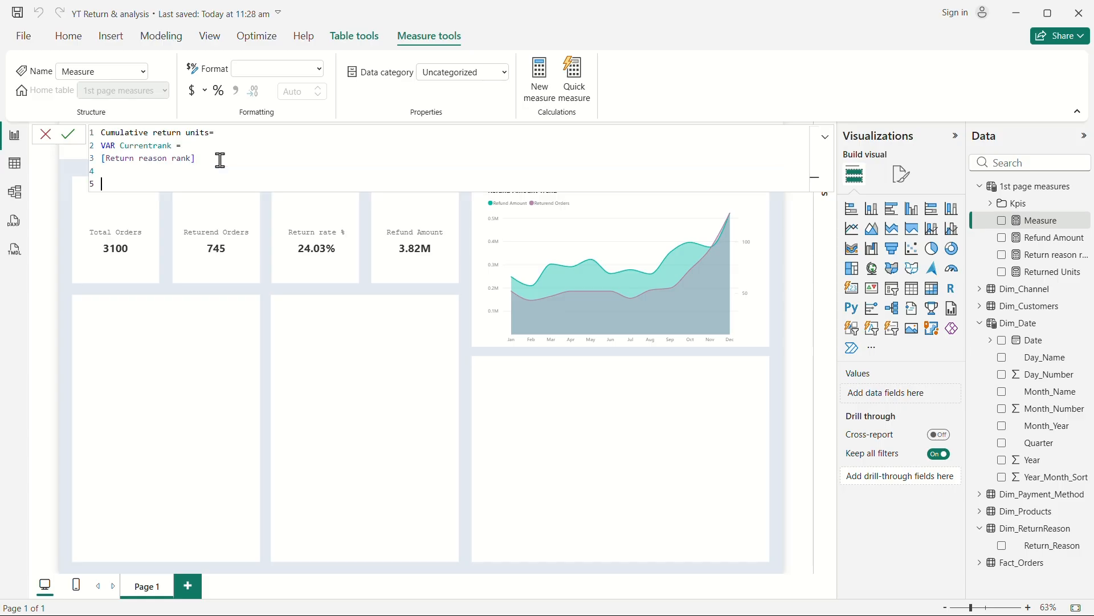
{"action": "type", "text": "RETURN"}
{"action": "key", "text": "shift+Return"}
{"action": "key", "text": "shift+Return"}
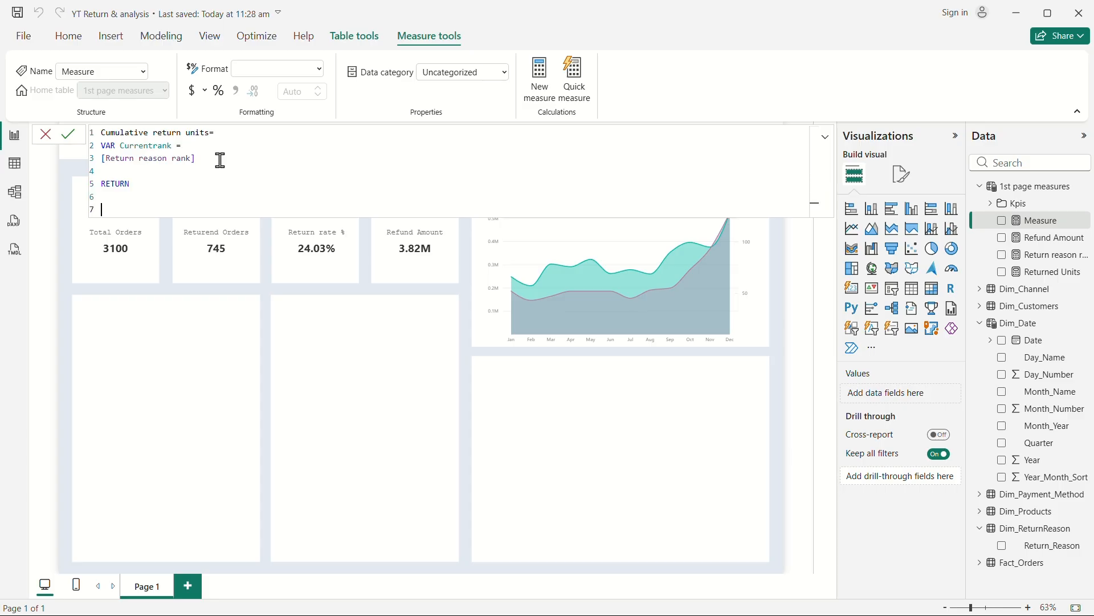
Step: Begin the returned expression with SUMX over a FILTER of ALLSELECTED(Dim_ReturnReason[Return_Reason])
{"action": "type", "text": "sum"}
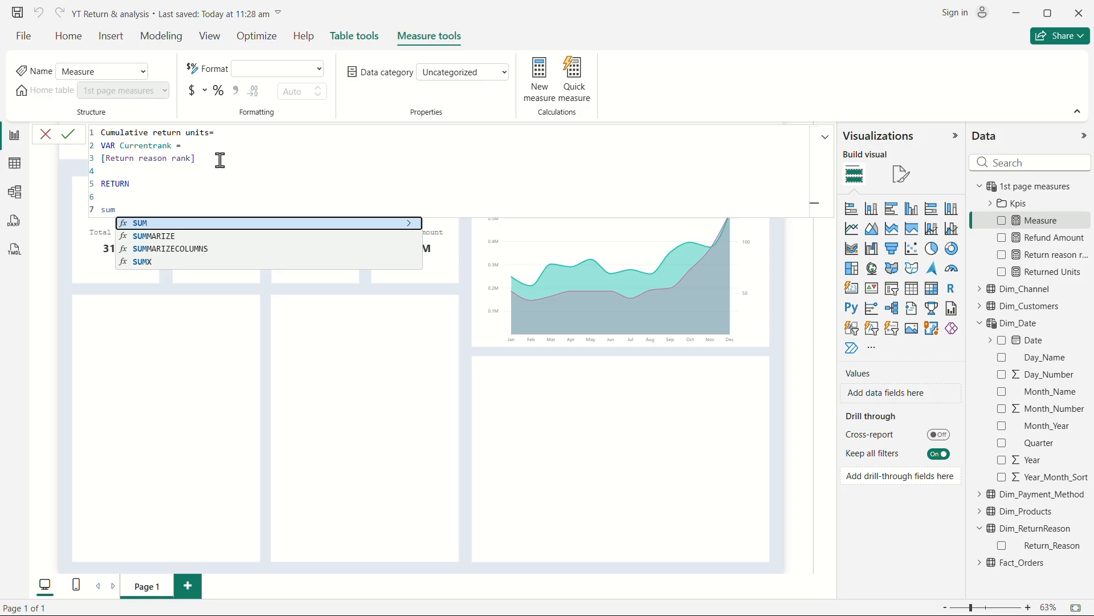
{"action": "left_click", "coordinate": [174, 262]}
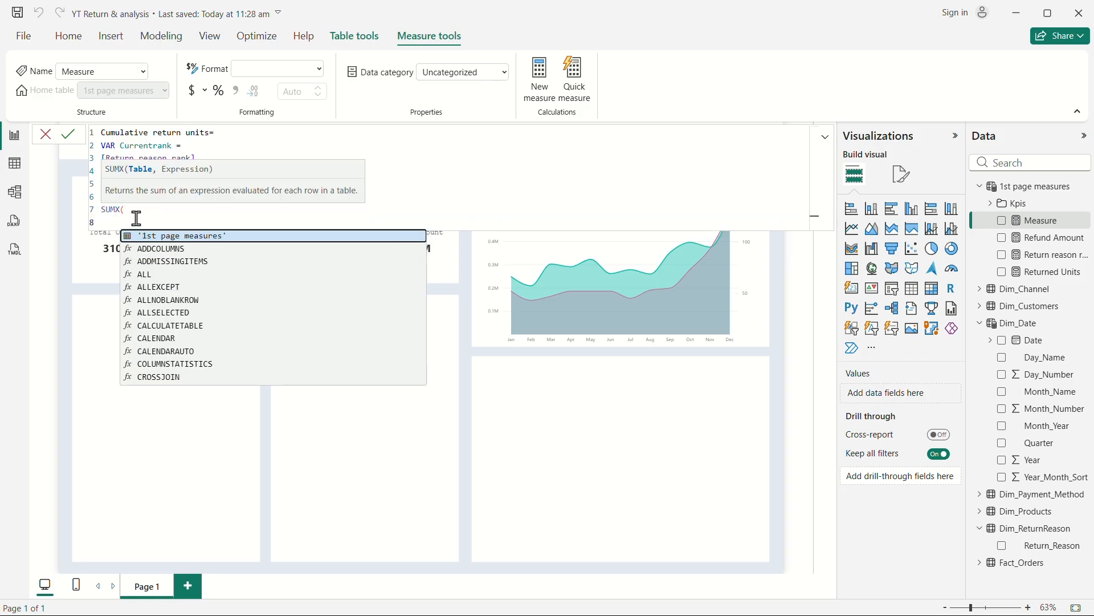
{"action": "type", "text": "FIL"}
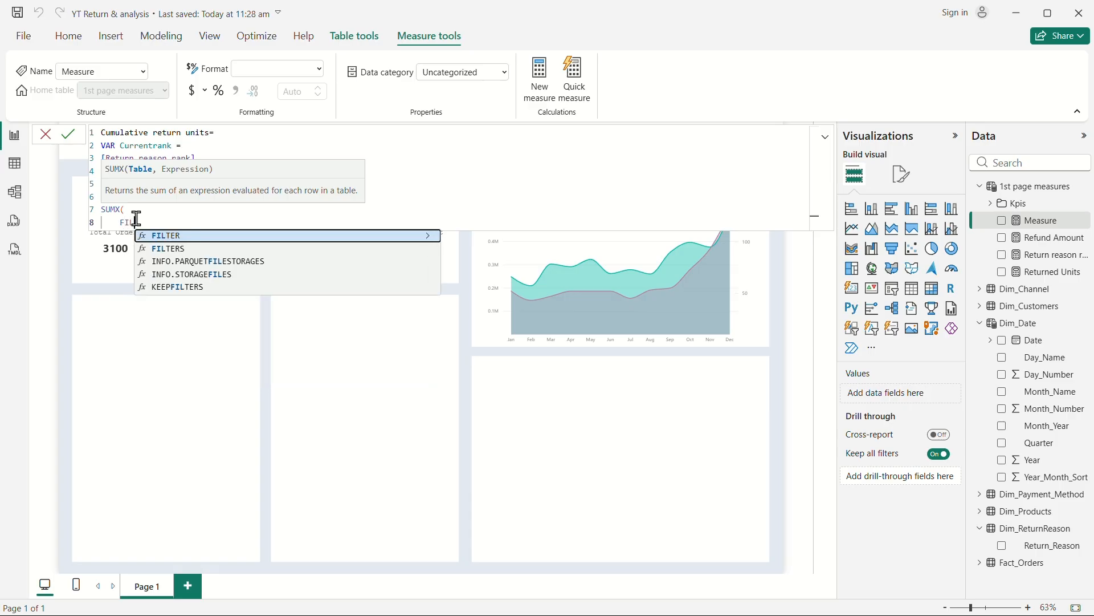
{"action": "left_click", "coordinate": [169, 237]}
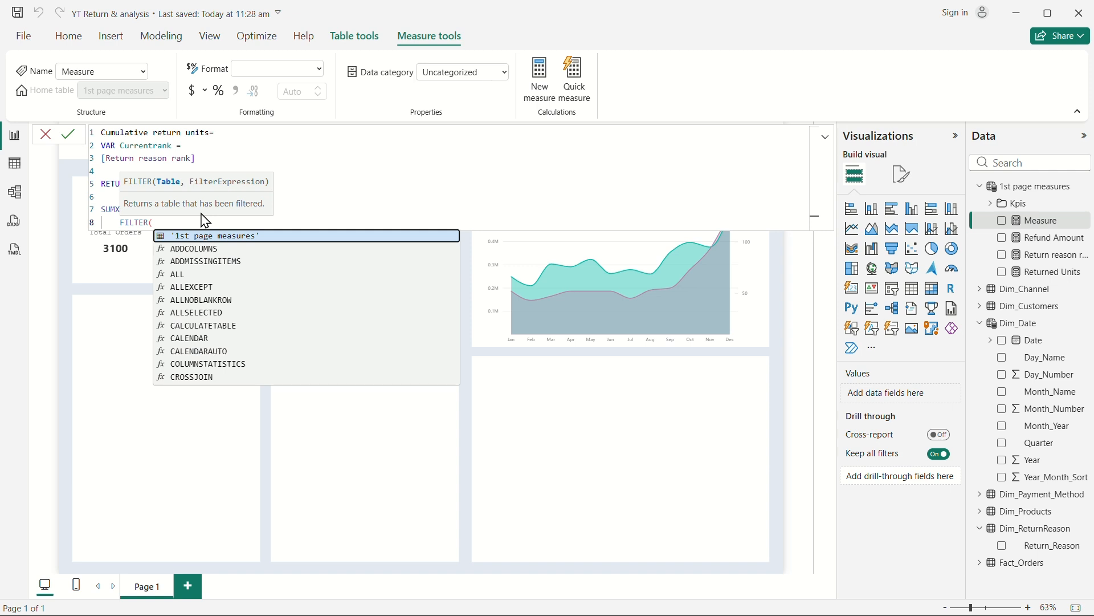
{"action": "key", "text": "shift+Return"}
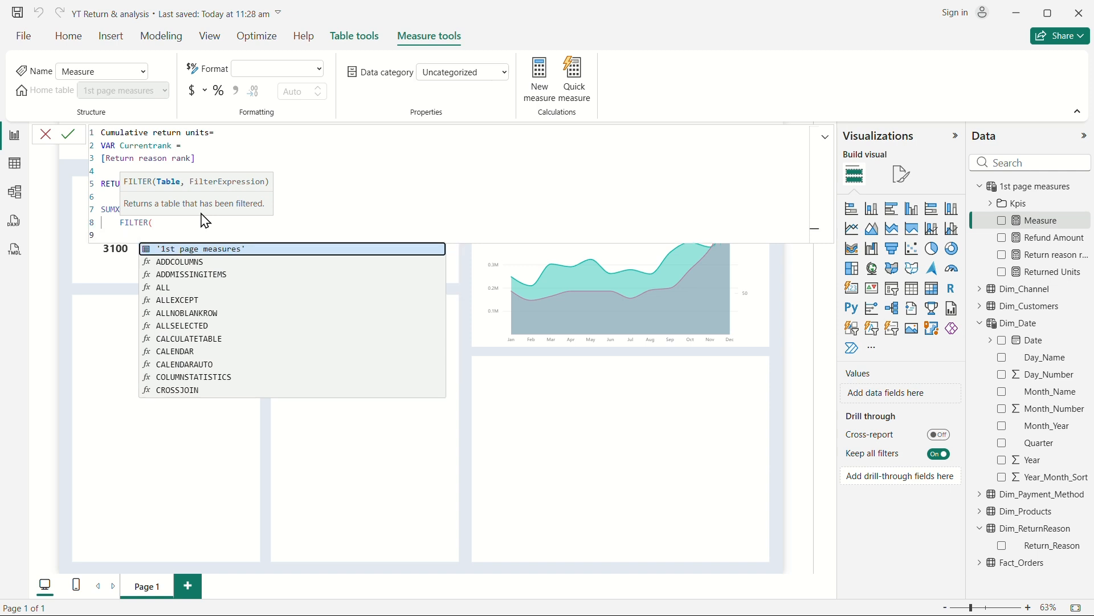
{"action": "type", "text": "ALL"}
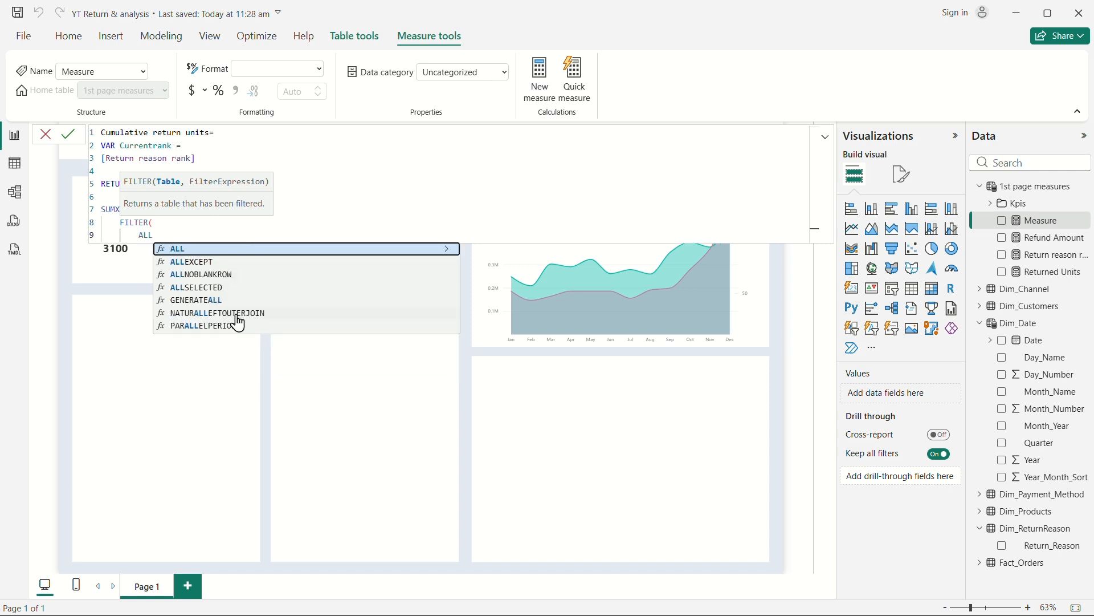
{"action": "left_click", "coordinate": [218, 293]}
{"action": "type", "text": "RETU"}
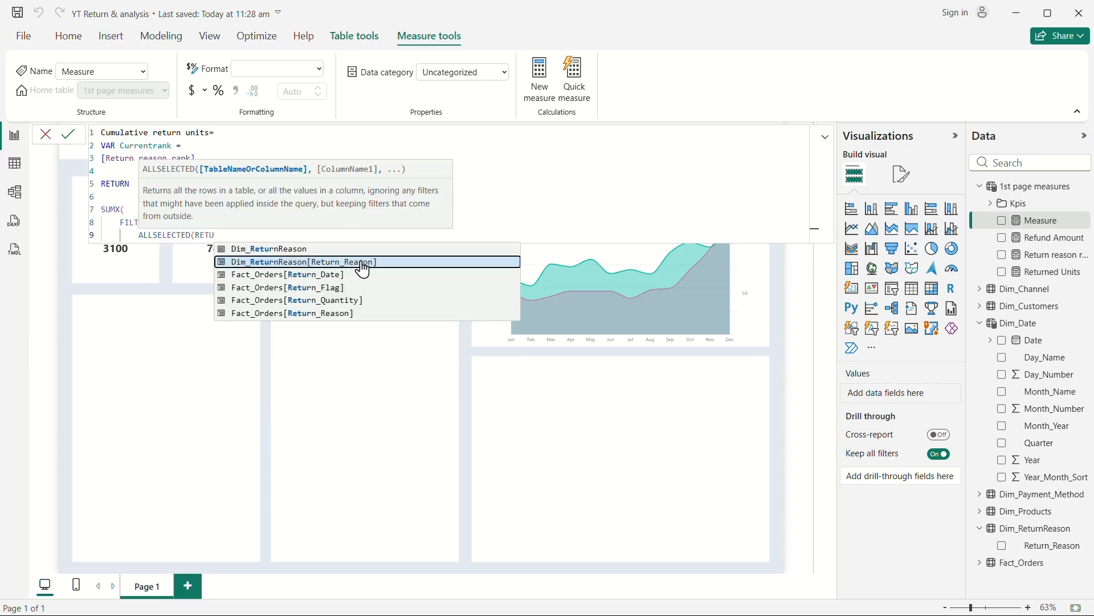
{"action": "left_click", "coordinate": [362, 262]}
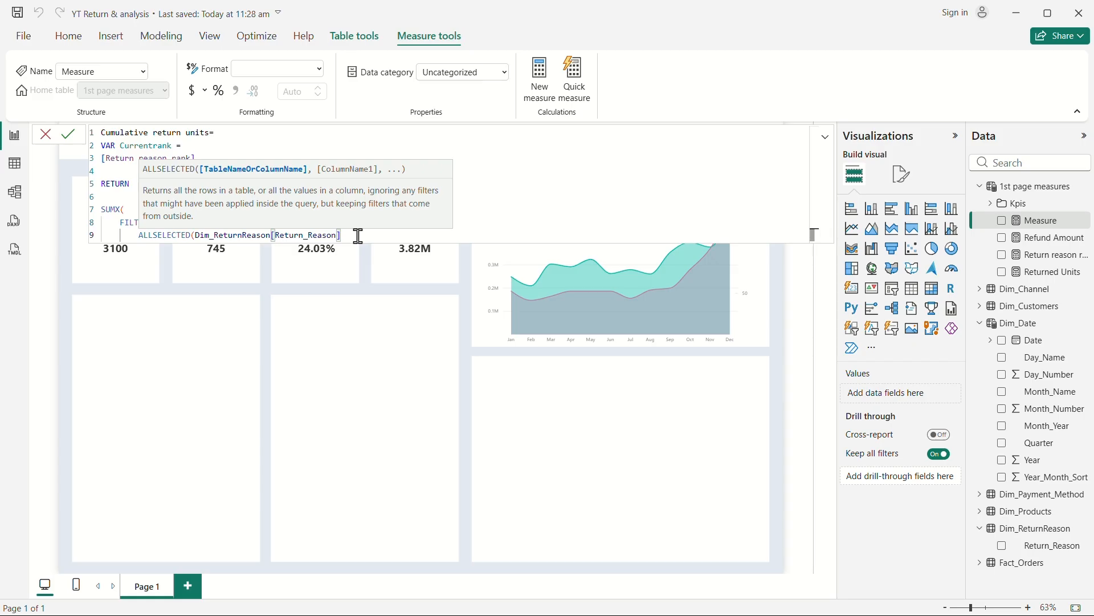
{"action": "type", "text": ")"}
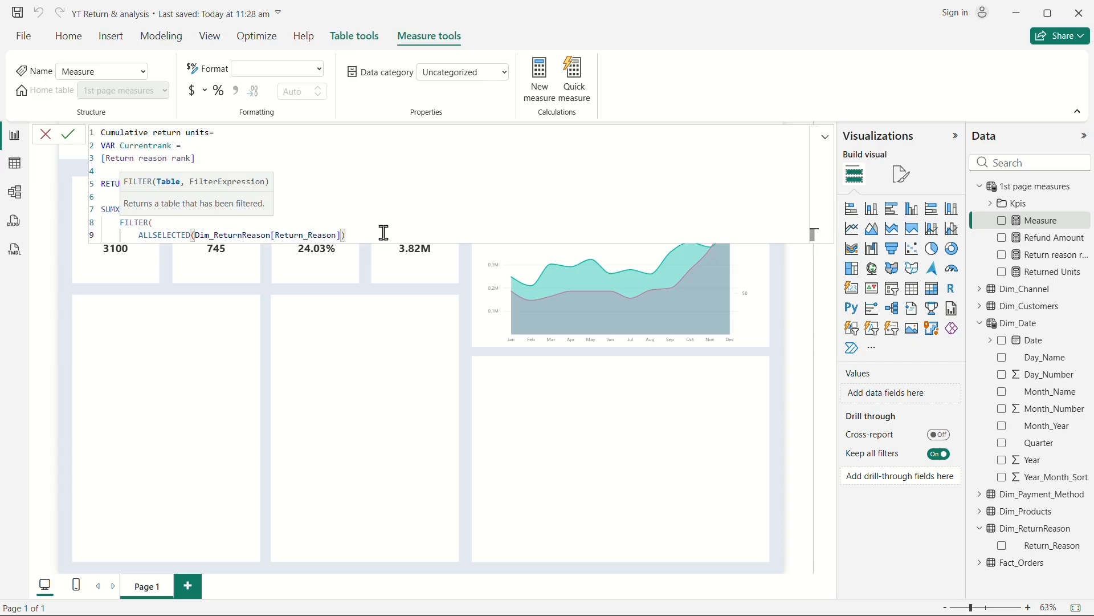
{"action": "type", "text": ","}
{"action": "key", "text": "shift+Return"}
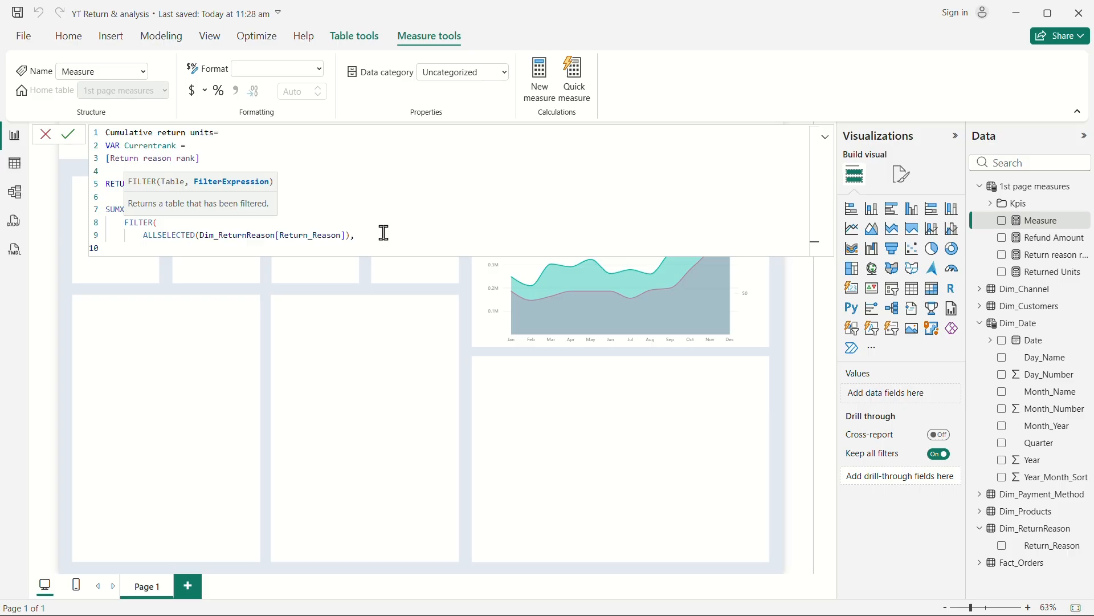
Step: Add the filter condition [Return reason rank] <= Currentrank and close the FILTER function
{"action": "type", "text": "RET"}
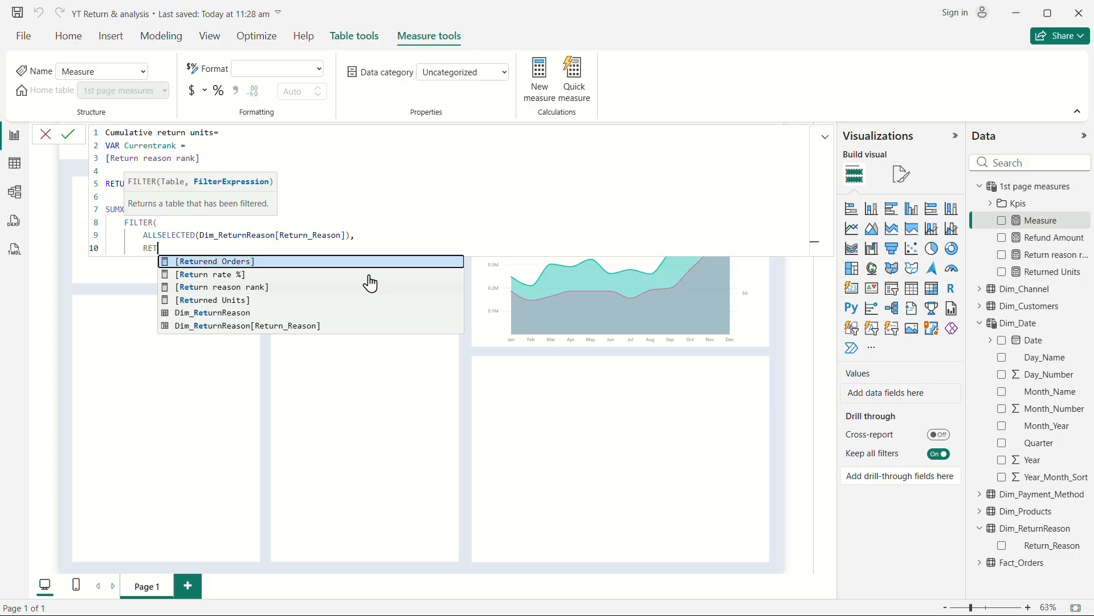
{"action": "left_click", "coordinate": [257, 288]}
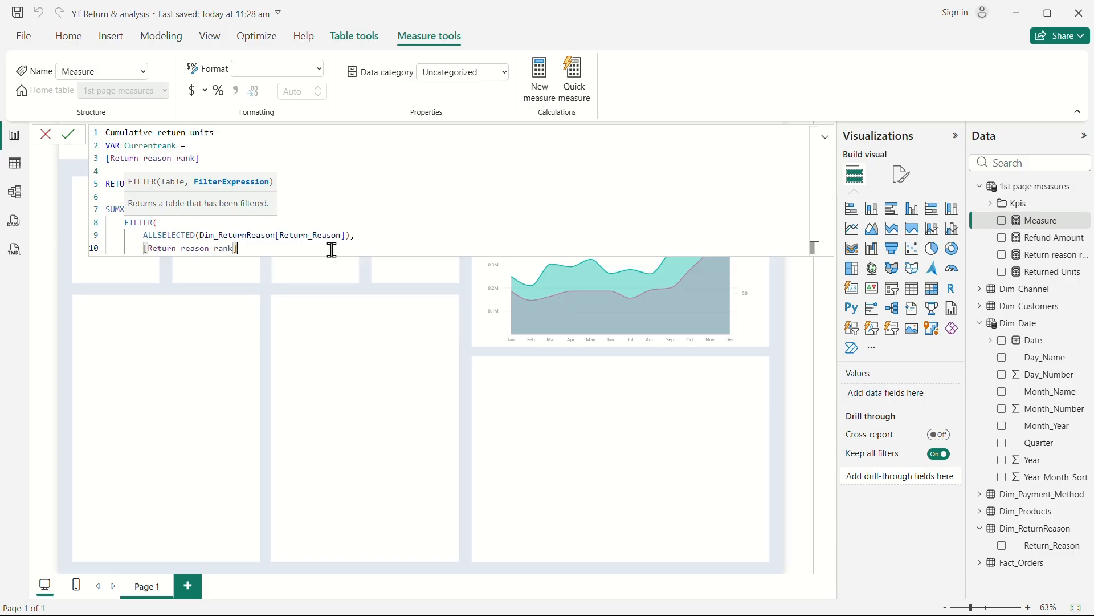
{"action": "type", "text": "<= Cu"}
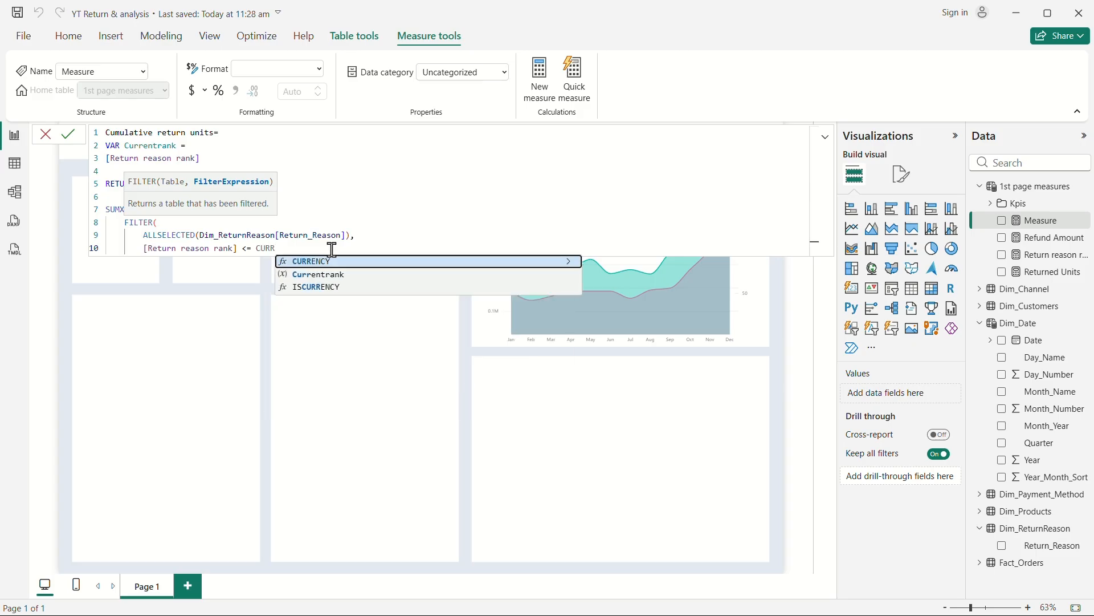
{"action": "left_click", "coordinate": [352, 276]}
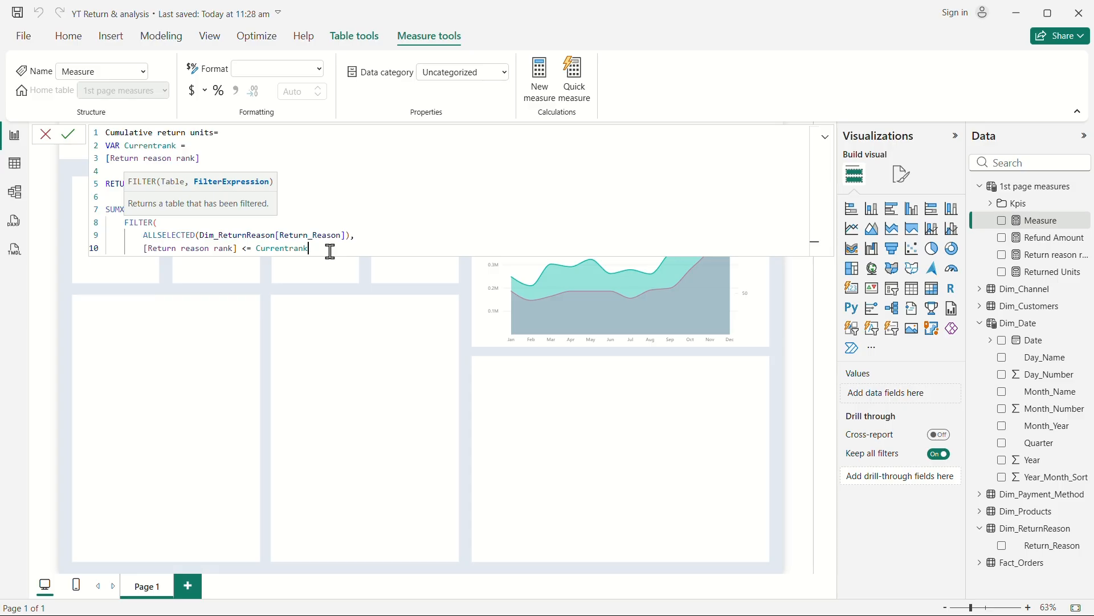
{"action": "key", "text": "BackSpace"}
{"action": "type", "text": ")"}
{"action": "key", "text": "BackSpace"}
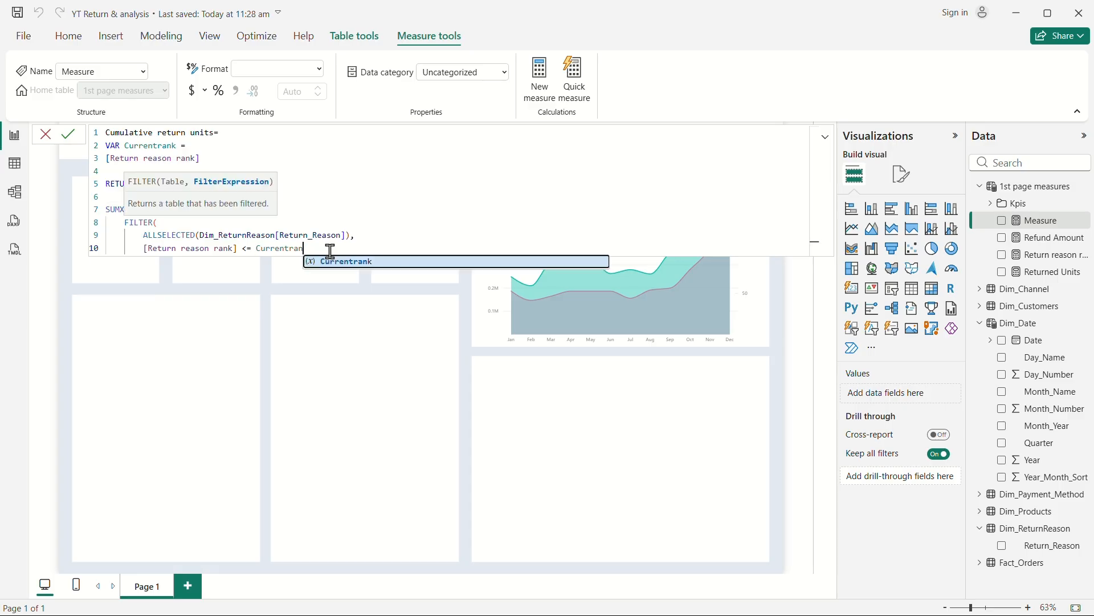
{"action": "key", "text": "Tab"}
{"action": "key", "text": "shift+Return"}
{"action": "type", "text": "),"}
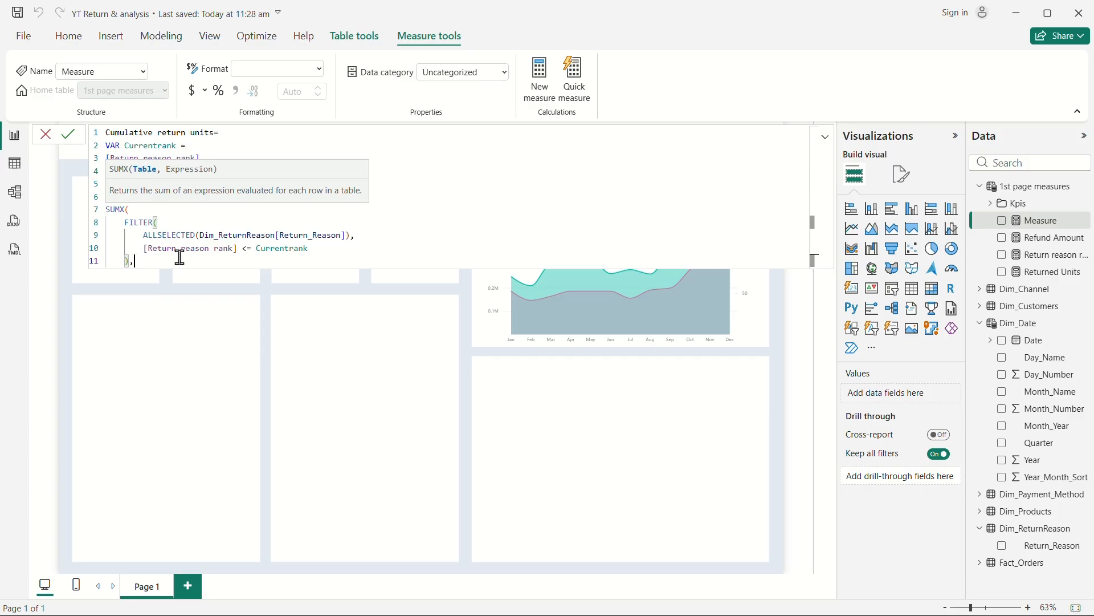
Step: Use [Returned Units] as the SUMX expression, close the function and commit the Cumulative return units measure
{"action": "key", "text": "Return"}
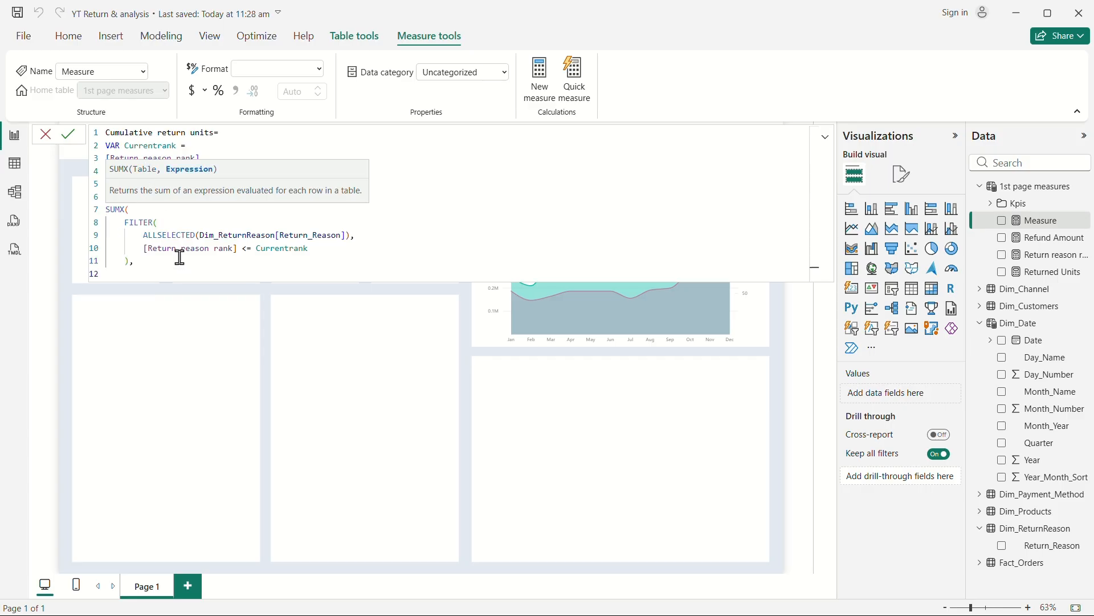
{"action": "type", "text": "RTU"}
{"action": "key", "text": "BackSpace"}
{"action": "key", "text": "BackSpace"}
{"action": "type", "text": "ERT"}
{"action": "key", "text": "BackSpace"}
{"action": "key", "text": "BackSpace"}
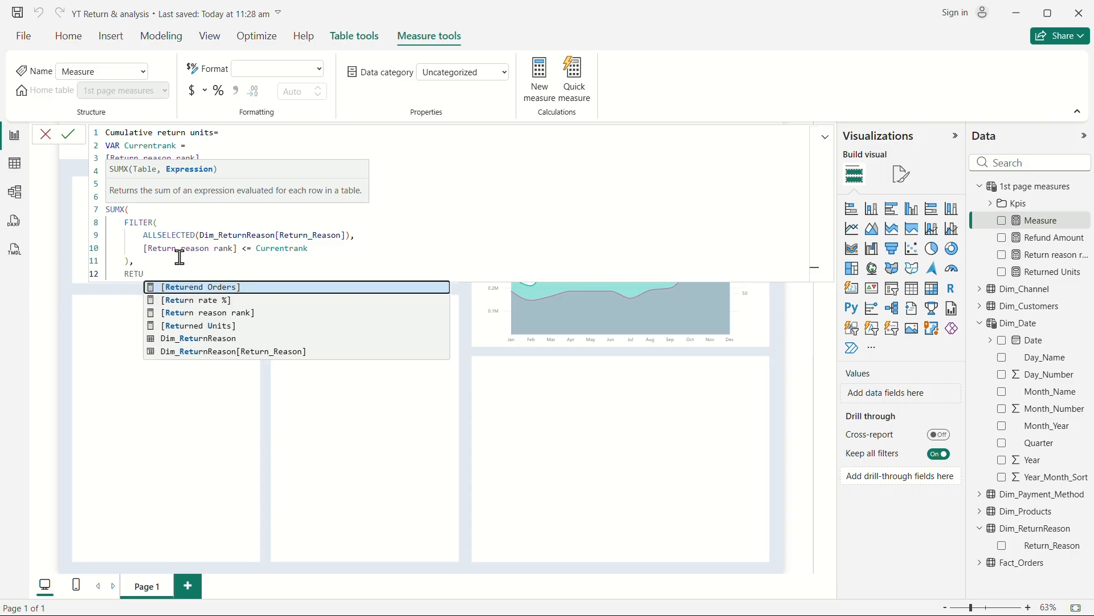
{"action": "left_click", "coordinate": [227, 328]}
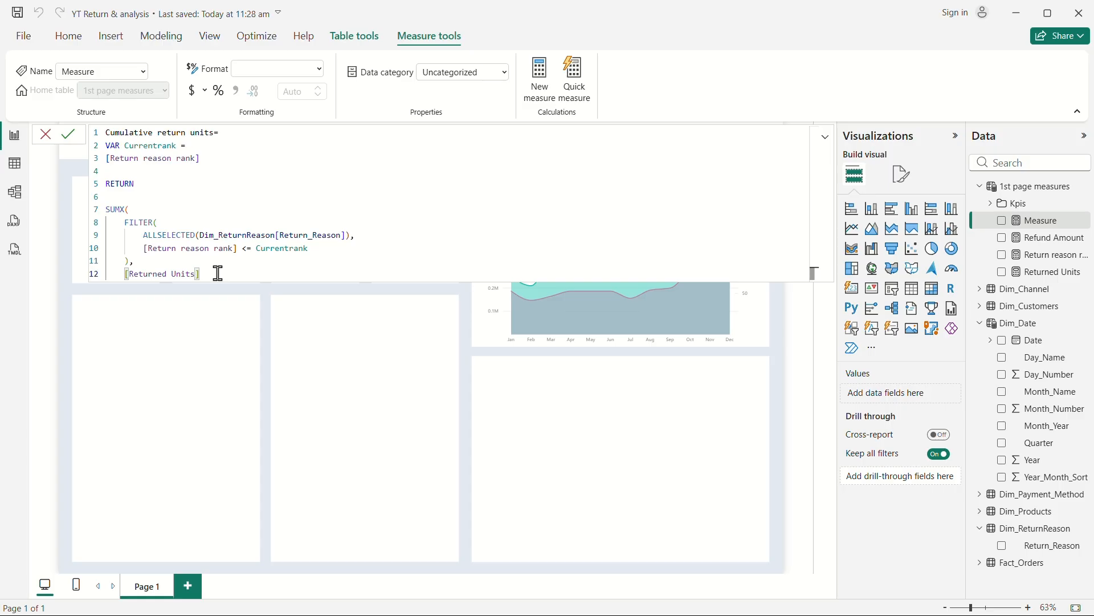
{"action": "key", "text": "Return"}
{"action": "type", "text": ")"}
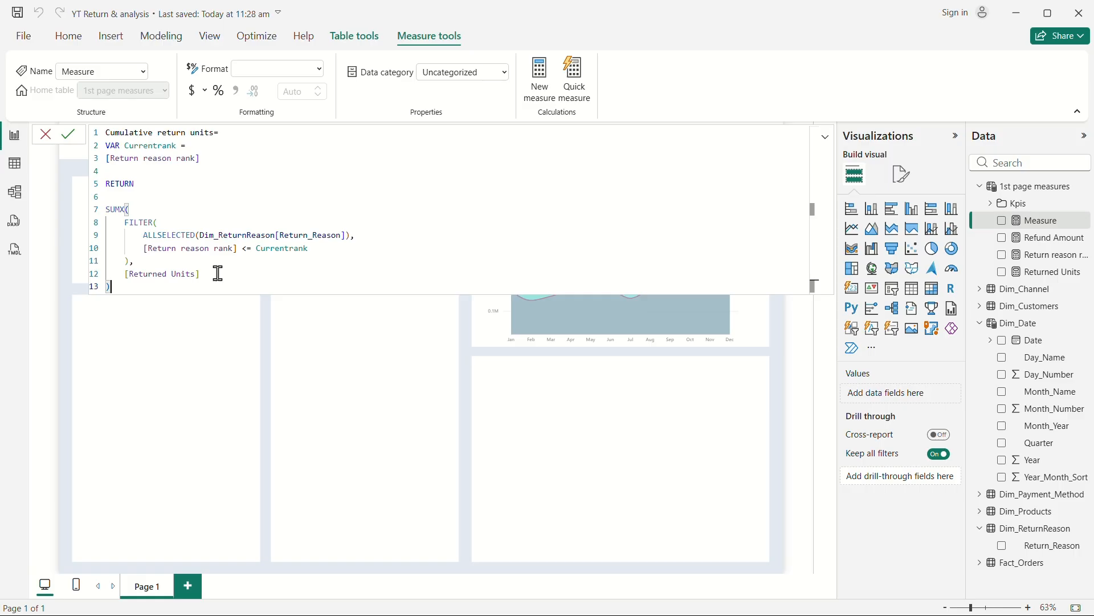
{"action": "key", "text": "Return"}
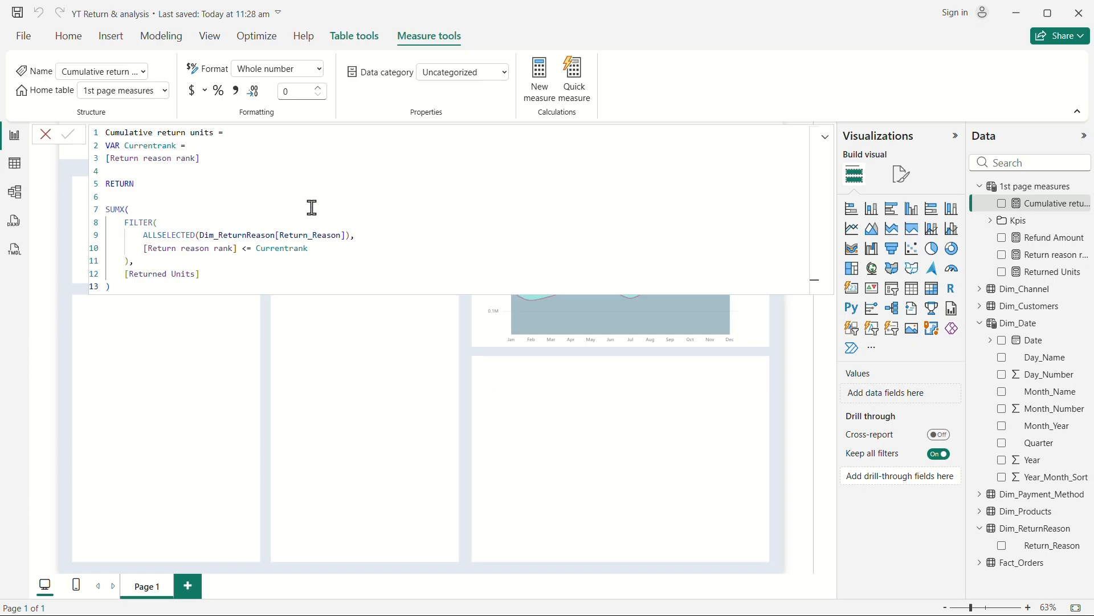
{"action": "left_click", "coordinate": [472, 360]}
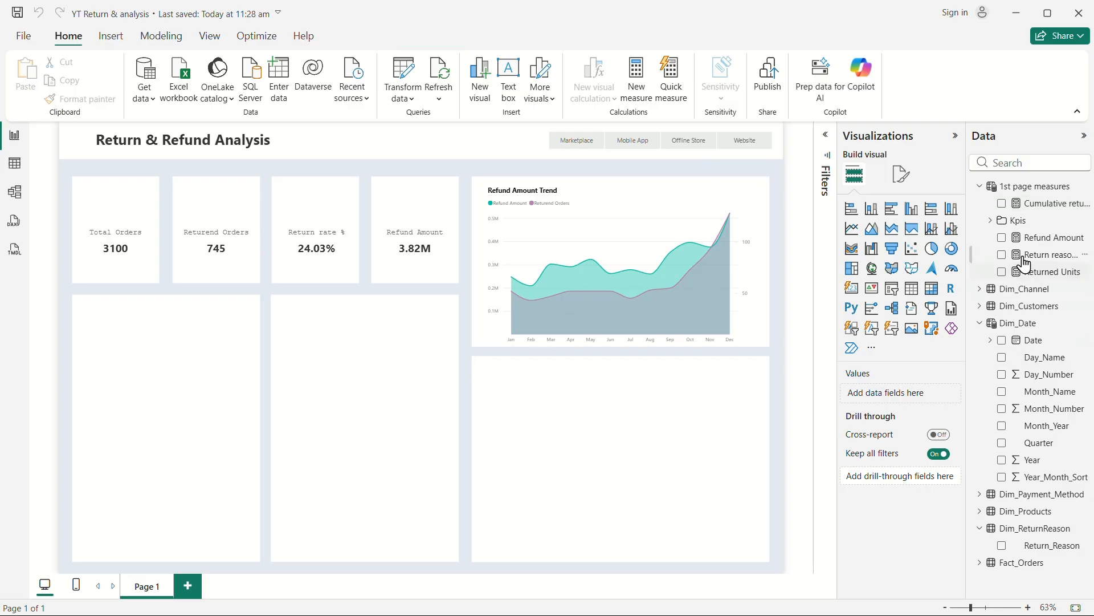
Step: Insert a table visual on the page showing Return_Reason and Cumulative return units
{"action": "left_click", "coordinate": [1038, 205]}
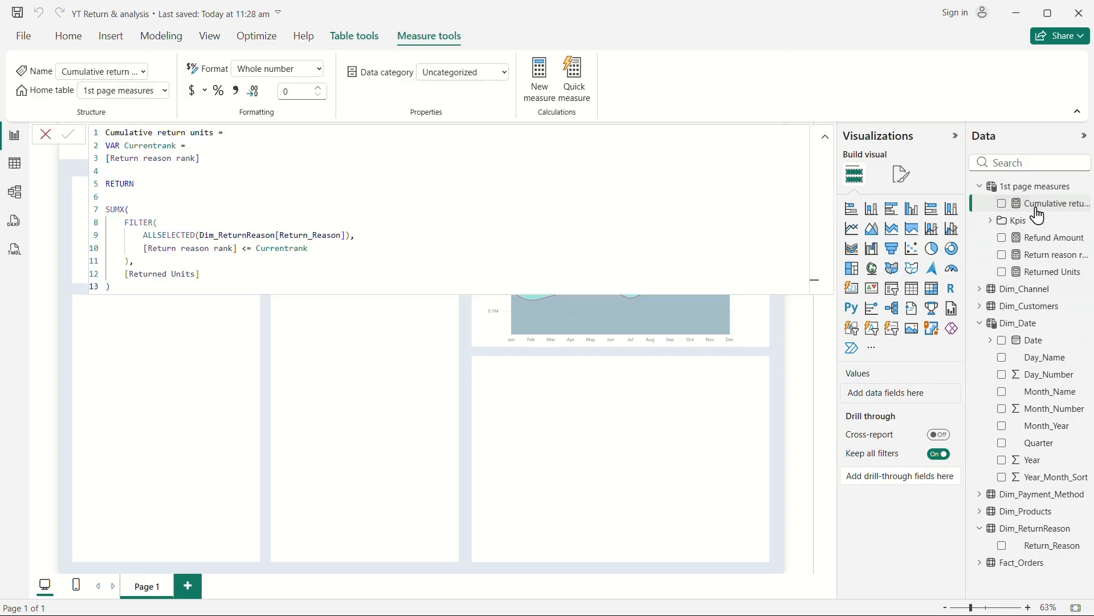
{"action": "right_click", "coordinate": [1035, 208]}
{"action": "left_click", "coordinate": [1057, 203]}
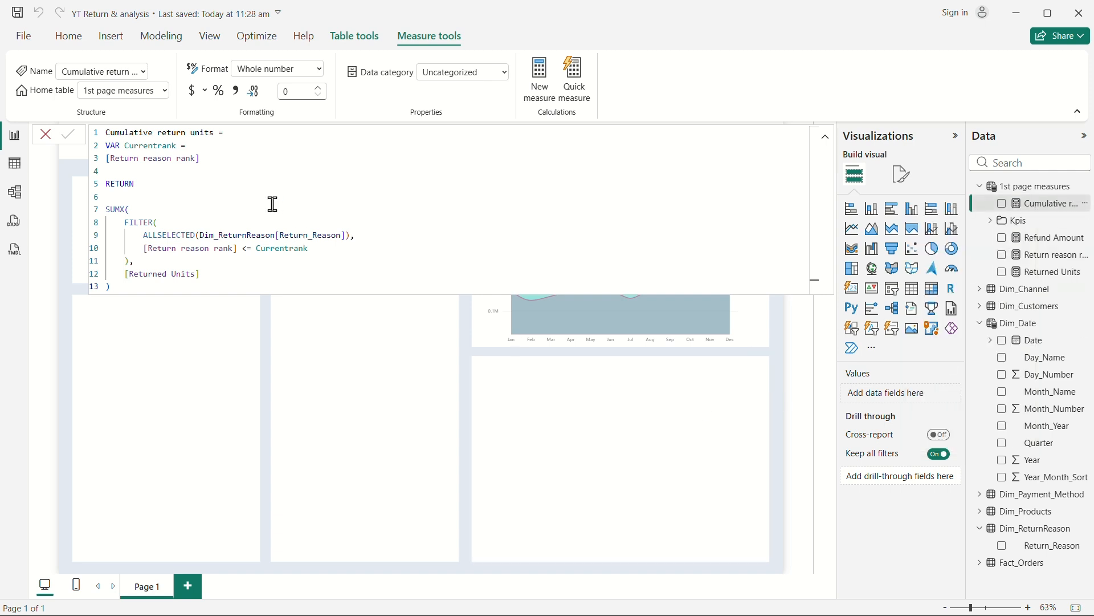
{"action": "left_click", "coordinate": [912, 287]}
{"action": "left_click_drag", "start_coordinate": [235, 295], "coordinate": [499, 501]}
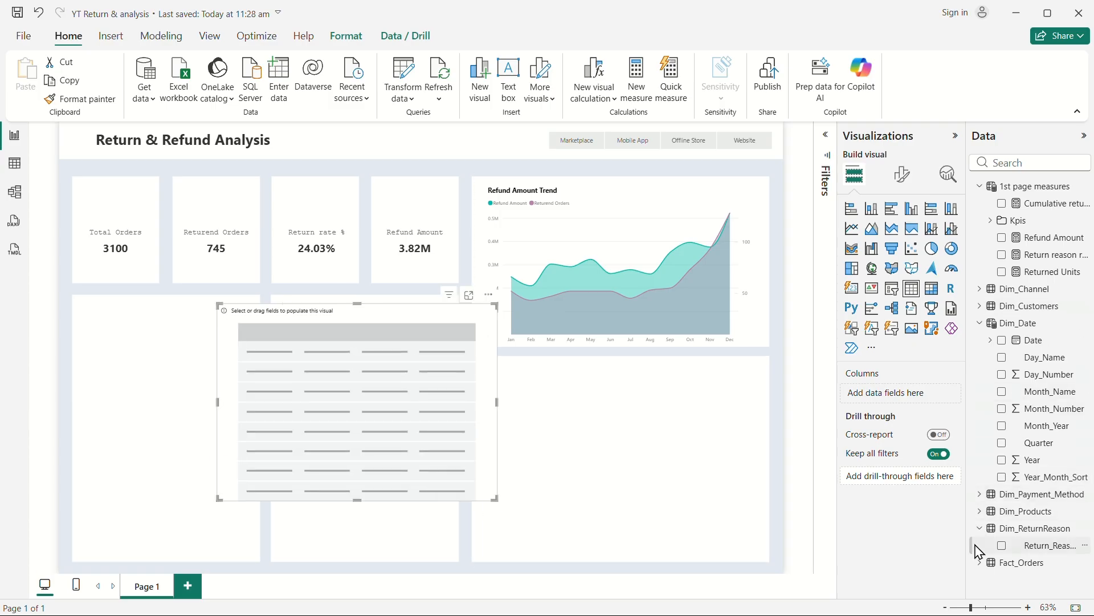
{"action": "left_click", "coordinate": [1003, 545]}
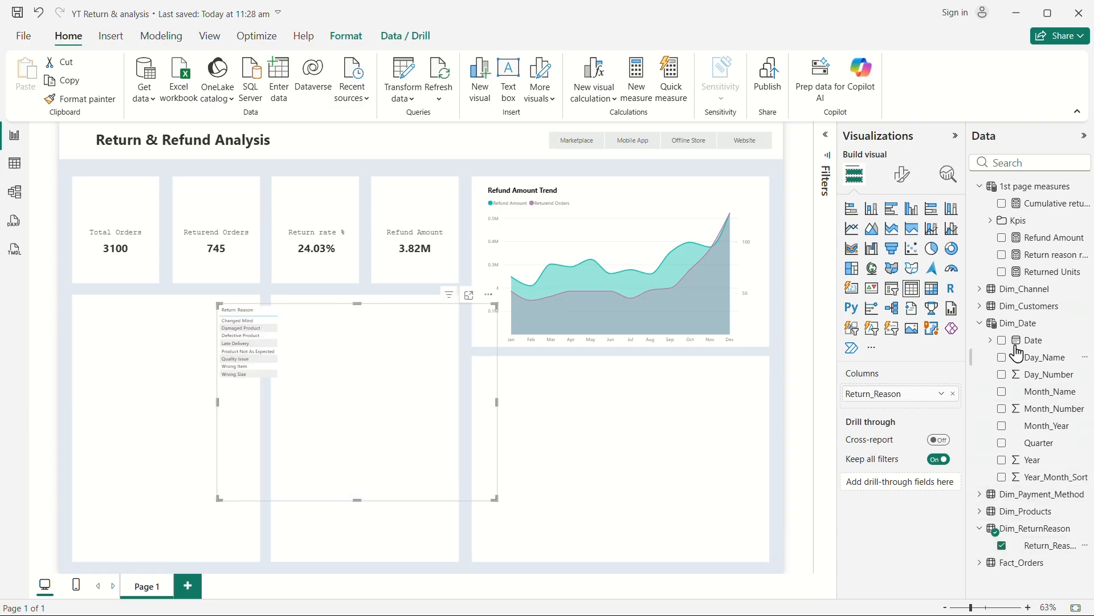
{"action": "left_click", "coordinate": [1002, 203]}
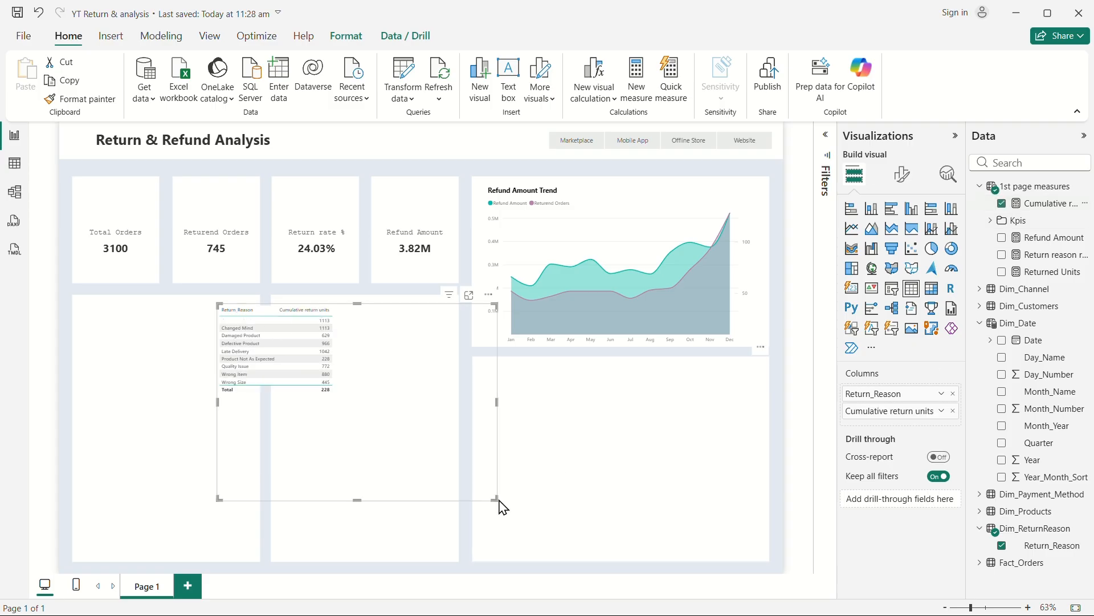
Step: Enlarge the new return reason table and set the font size of its values to 14
{"action": "left_click_drag", "start_coordinate": [497, 502], "coordinate": [581, 534]}
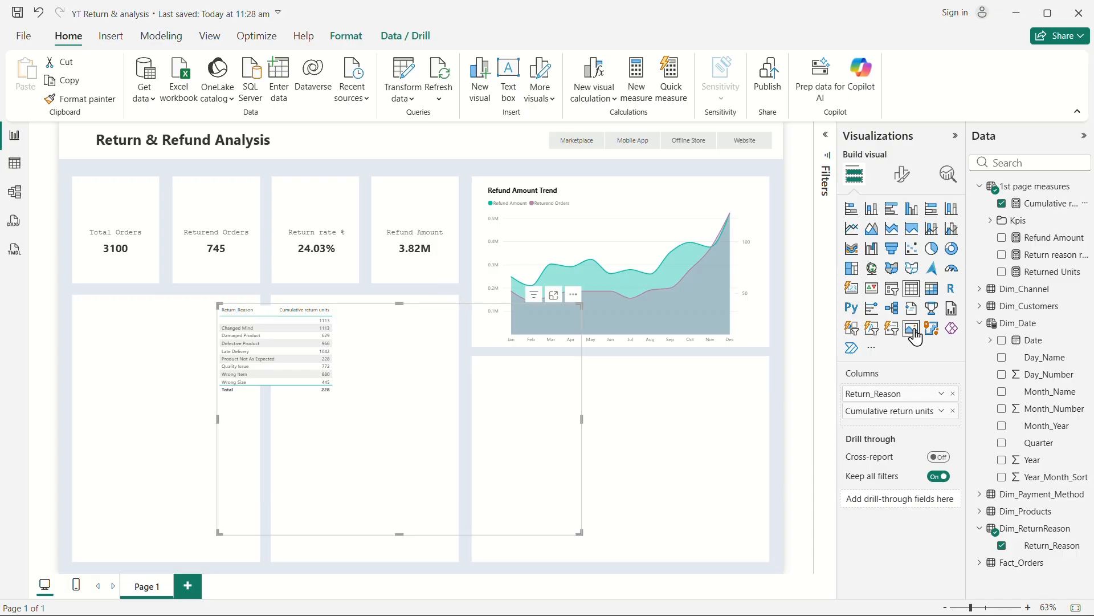
{"action": "left_click", "coordinate": [901, 174]}
{"action": "left_click", "coordinate": [853, 358]}
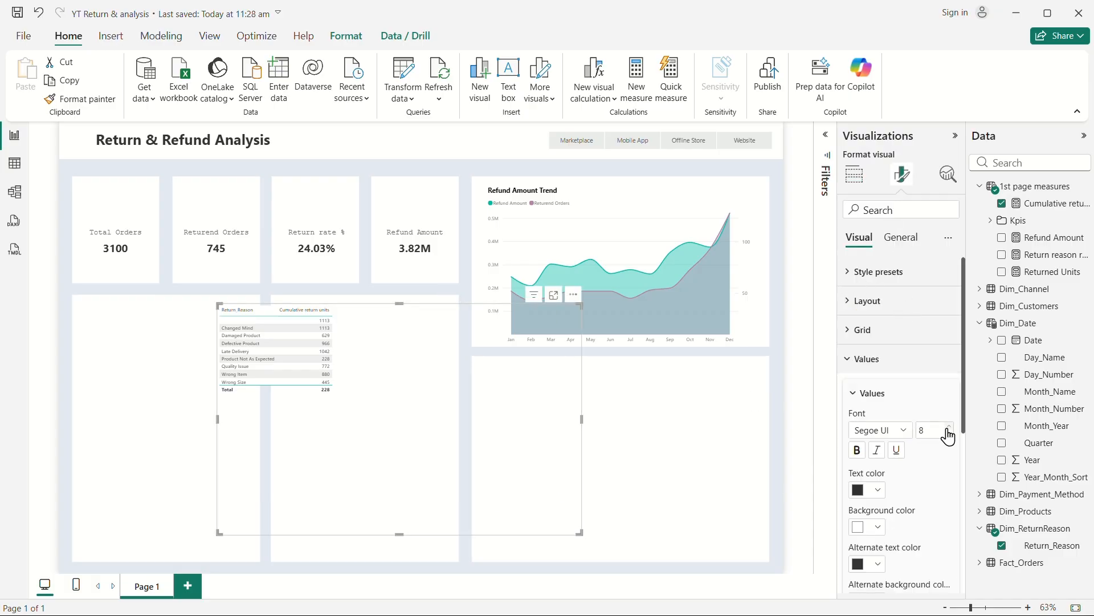
{"action": "left_click", "coordinate": [948, 428]}
{"action": "left_click", "coordinate": [948, 428]}
{"action": "left_click", "coordinate": [949, 428]}
{"action": "left_click", "coordinate": [949, 428]}
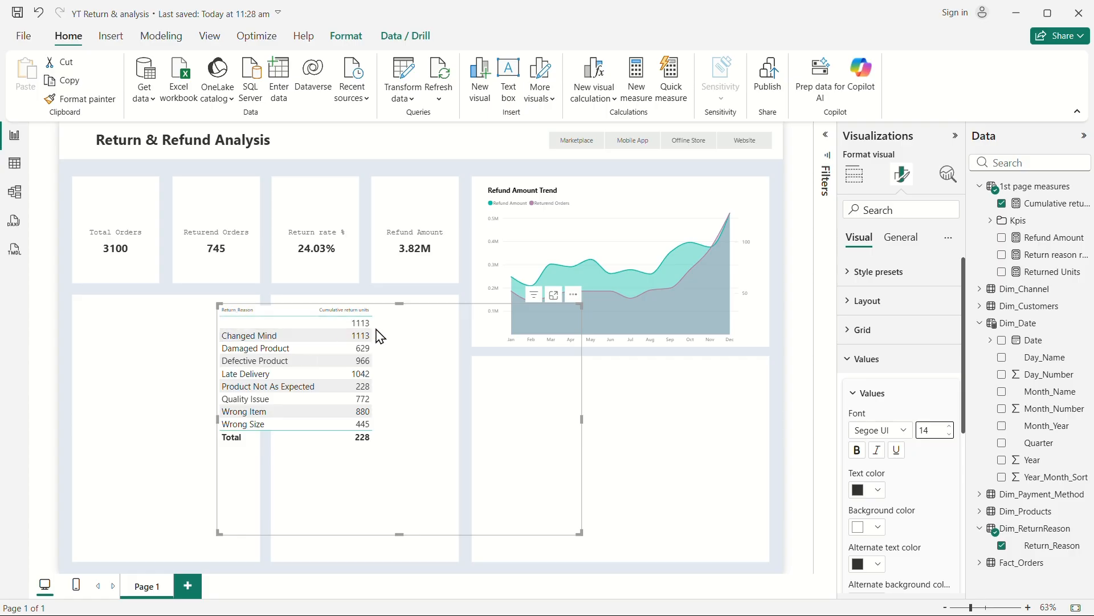
Step: Sort the return reason table by Cumulative return units in ascending order and move it toward the left edge of the page
{"action": "left_click", "coordinate": [574, 294]}
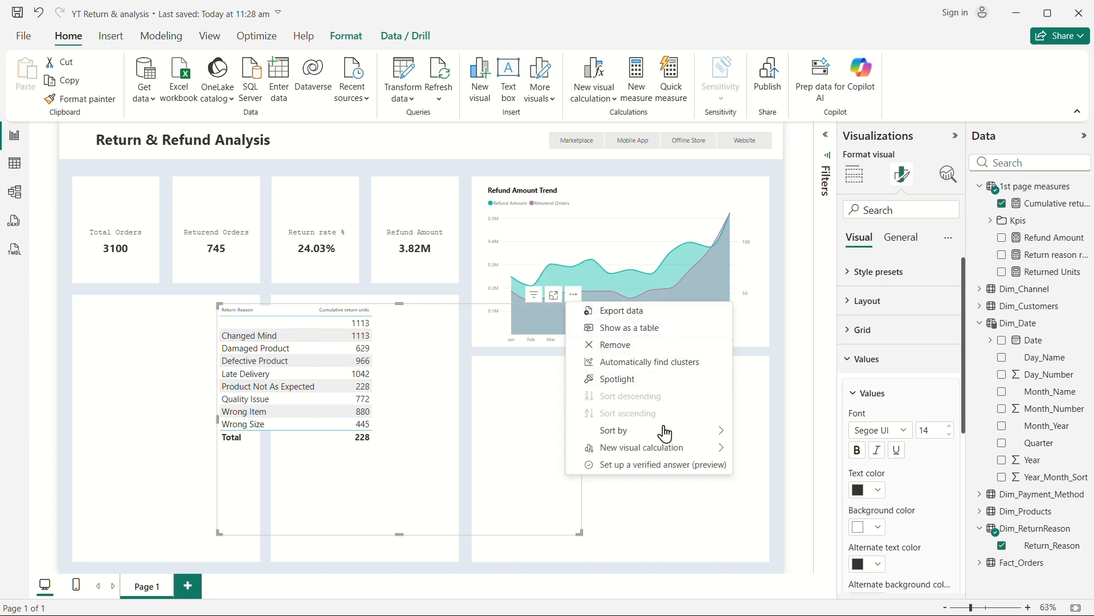
{"action": "mouse_move", "coordinate": [697, 436]}
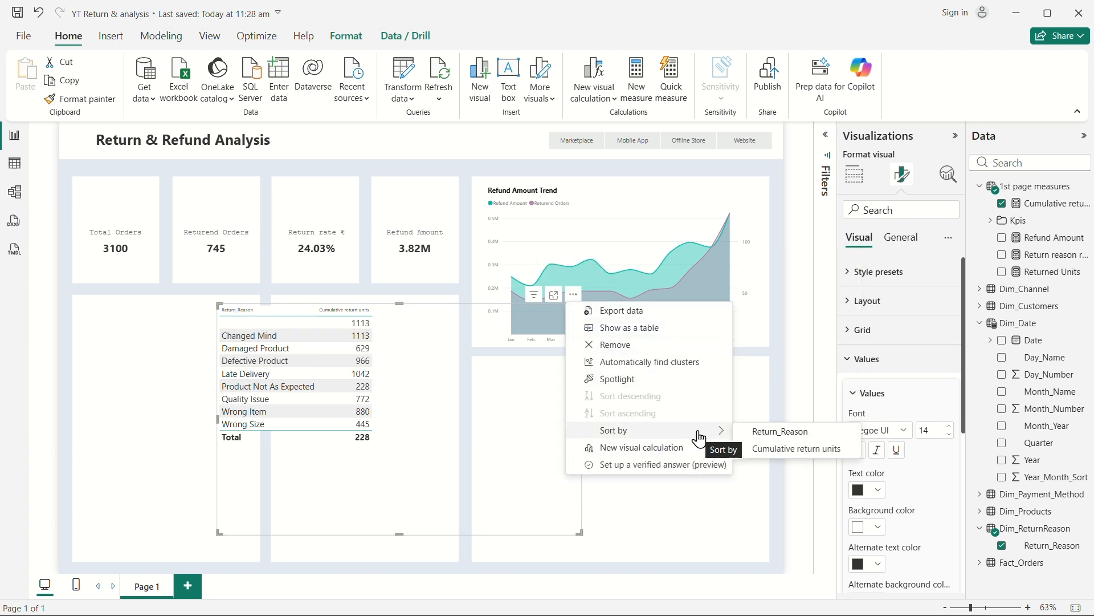
{"action": "left_click", "coordinate": [776, 450]}
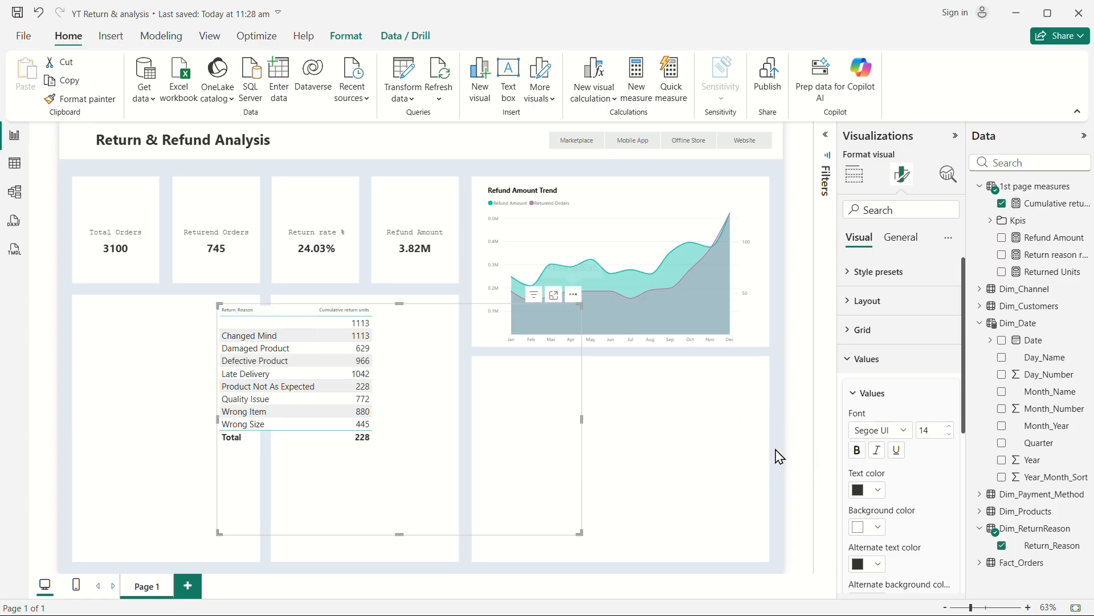
{"action": "left_click", "coordinate": [569, 302]}
{"action": "mouse_move", "coordinate": [659, 432]}
{"action": "left_click", "coordinate": [642, 414]}
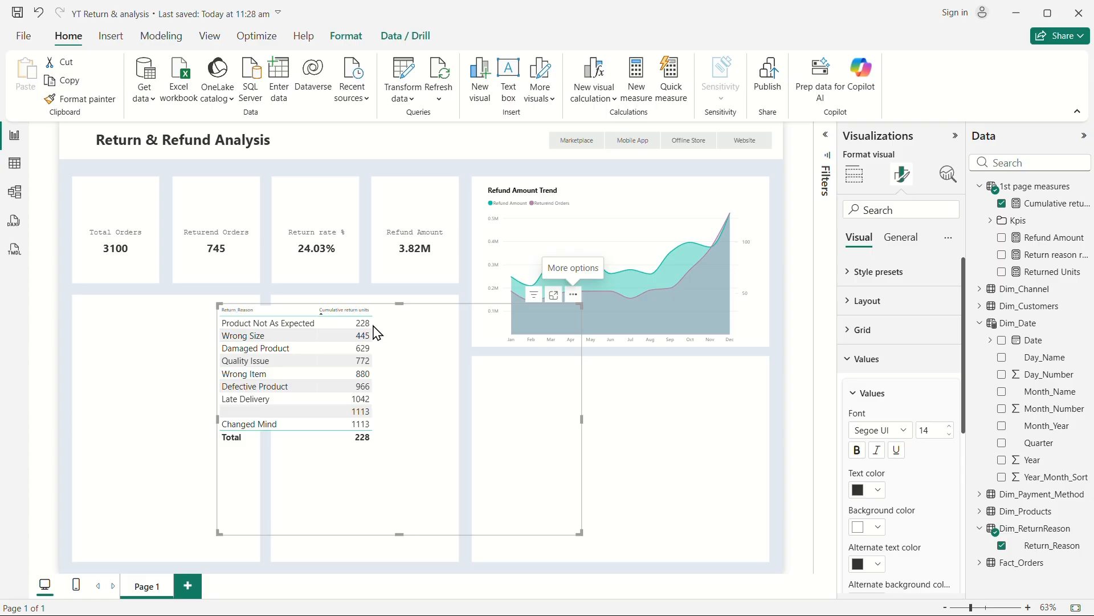
{"action": "left_click_drag", "start_coordinate": [500, 396], "coordinate": [402, 394]}
Step: Insert a second table visual on the page showing Return_Reason and Returned Units
{"action": "left_click", "coordinate": [716, 461]}
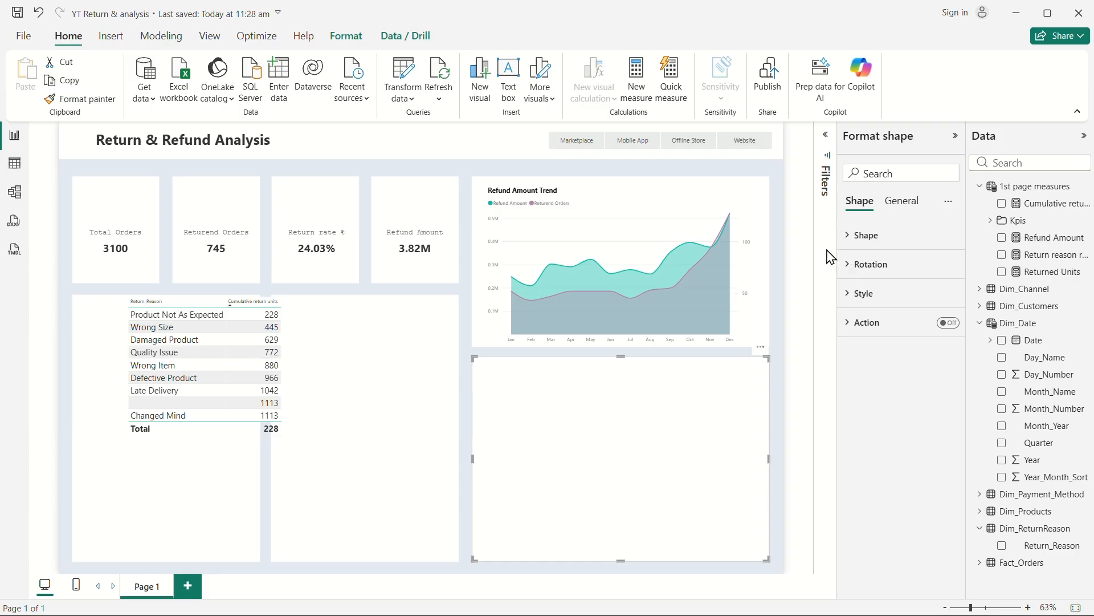
{"action": "left_click", "coordinate": [776, 326]}
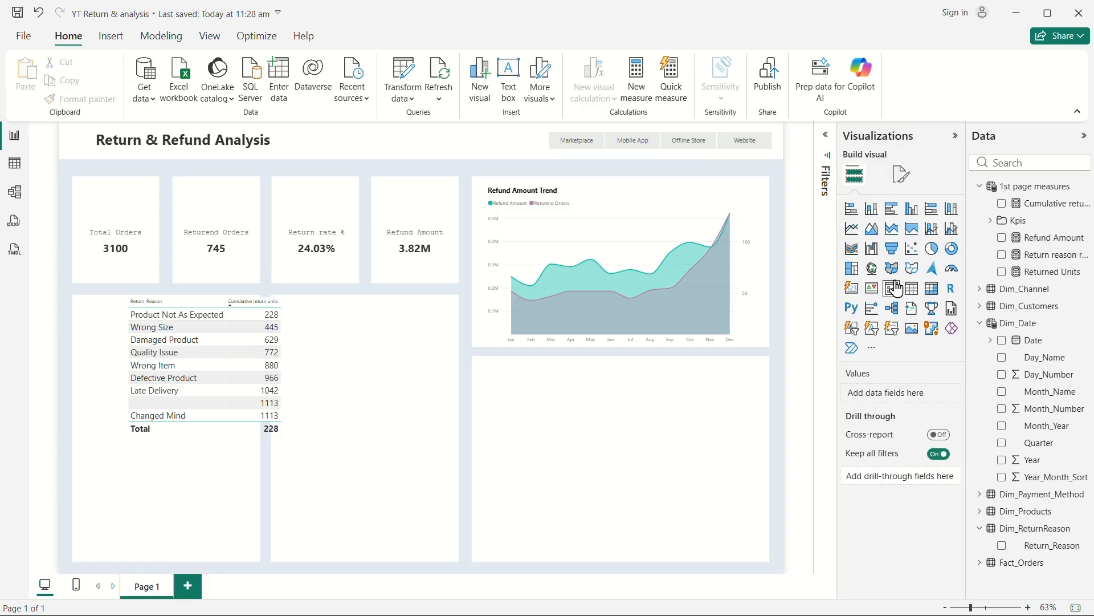
{"action": "left_click", "coordinate": [911, 292]}
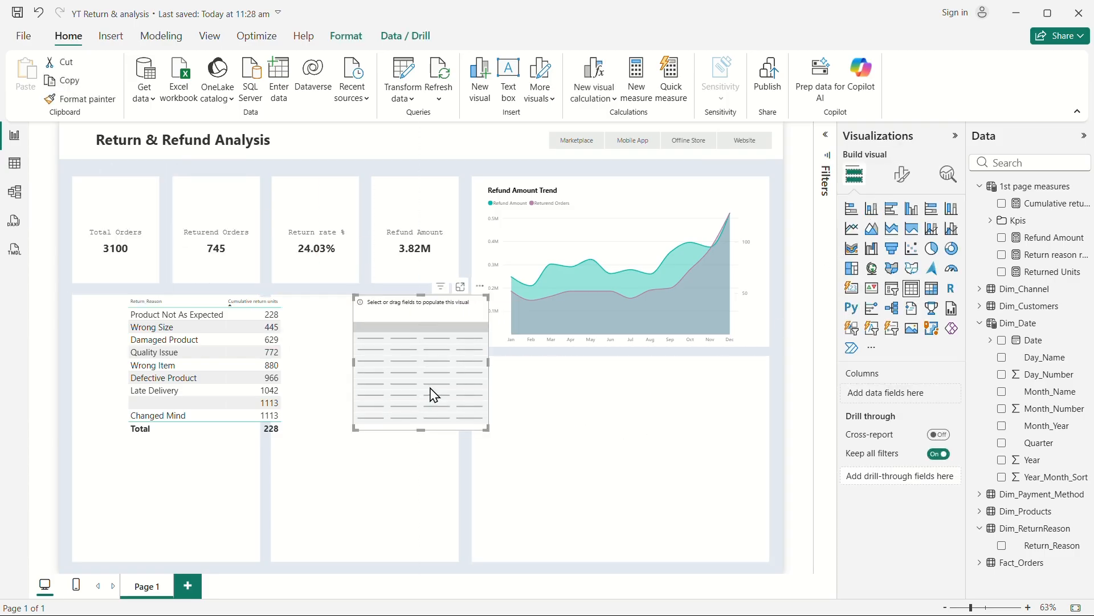
{"action": "left_click", "coordinate": [1002, 545]}
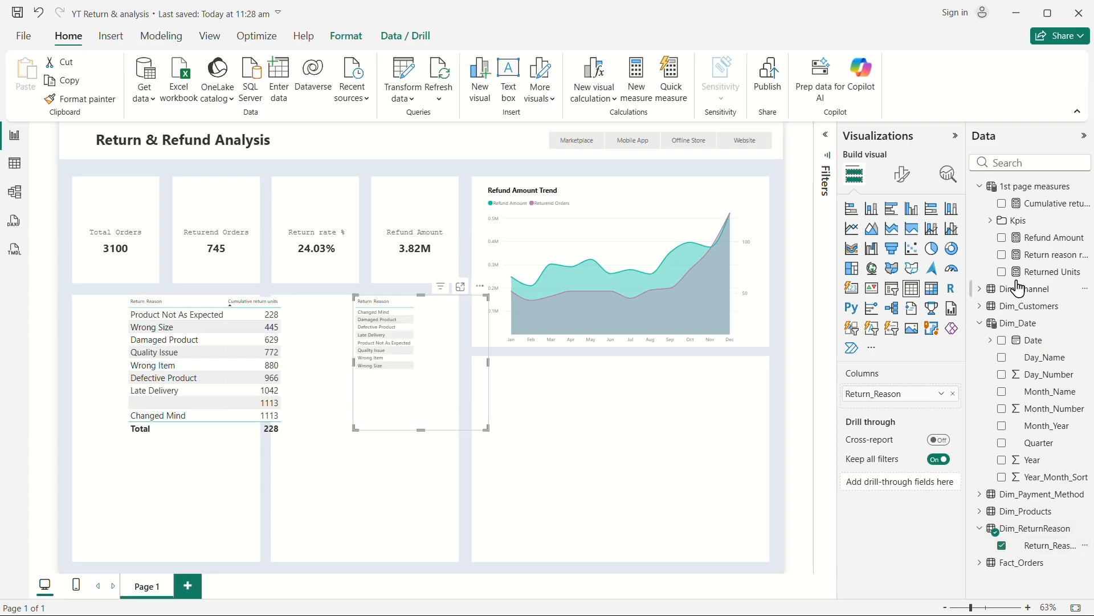
{"action": "left_click", "coordinate": [1002, 255]}
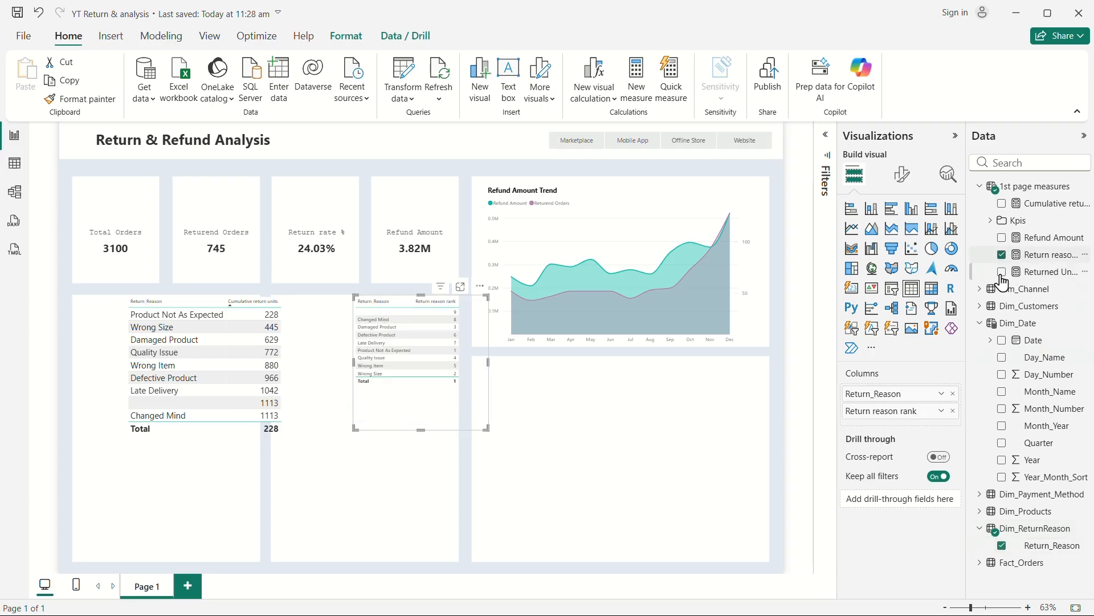
{"action": "left_click", "coordinate": [1003, 254]}
{"action": "left_click", "coordinate": [1002, 272]}
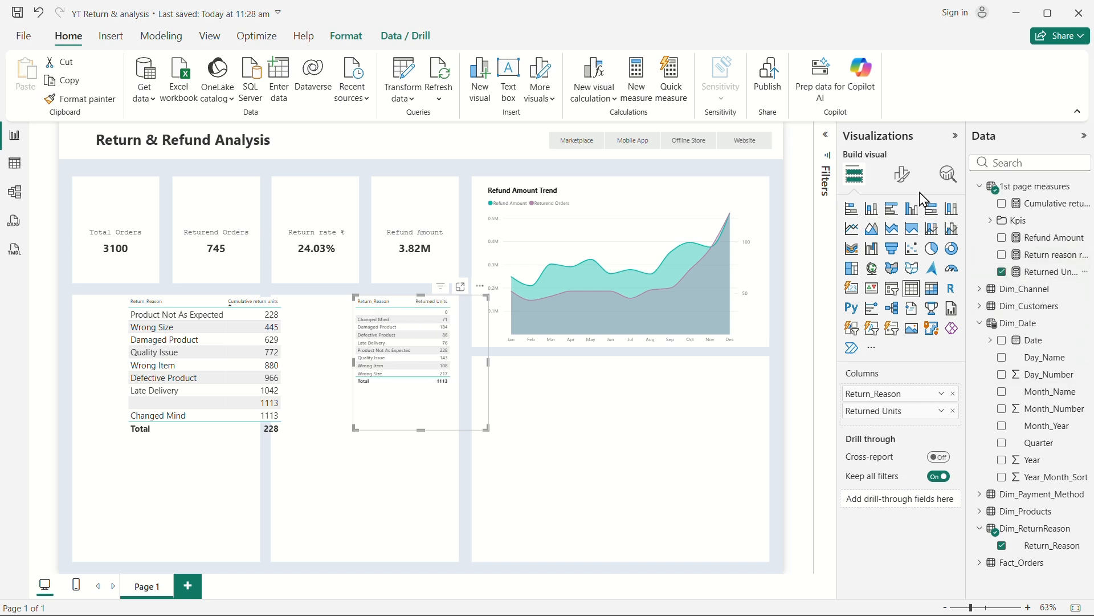
Step: Set the second table's value font size to 12 and sort it by Returned Units in descending order
{"action": "left_click", "coordinate": [904, 177]}
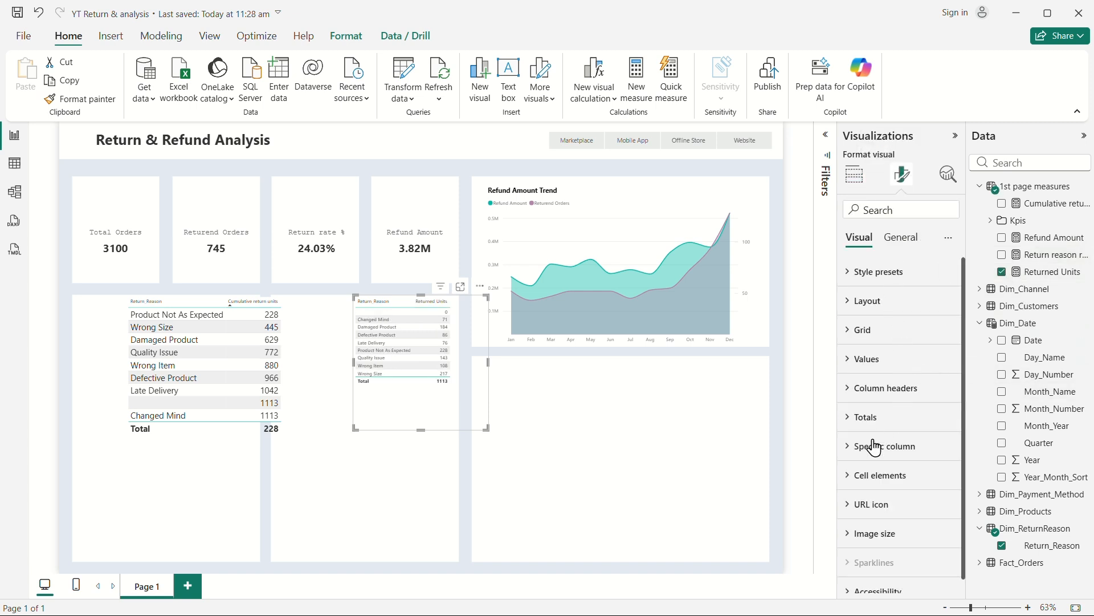
{"action": "left_click", "coordinate": [847, 367]}
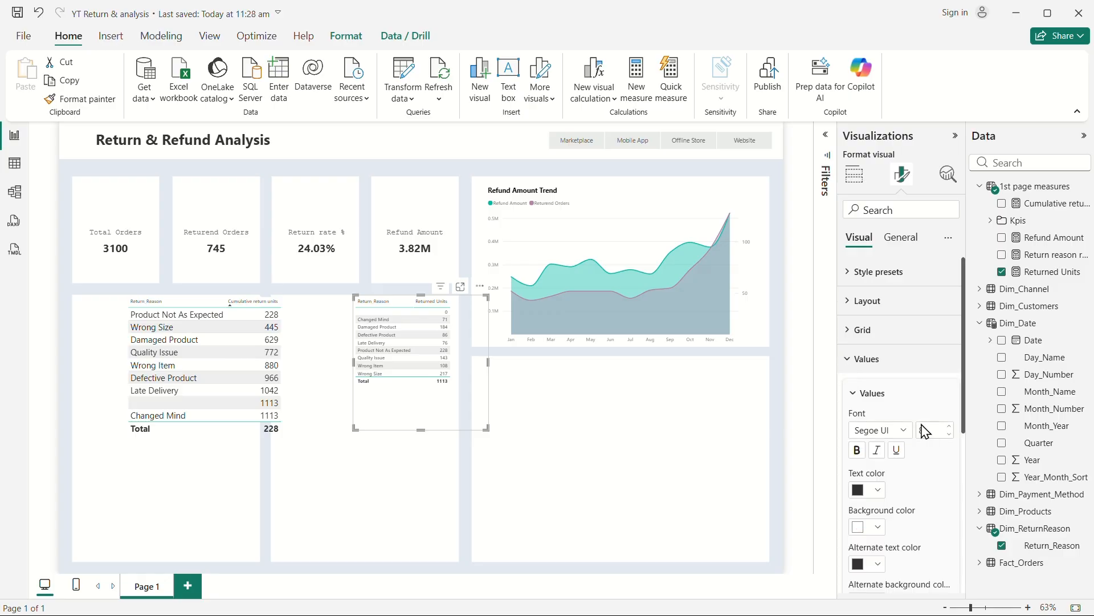
{"action": "left_click", "coordinate": [949, 426]}
{"action": "left_click", "coordinate": [480, 287]}
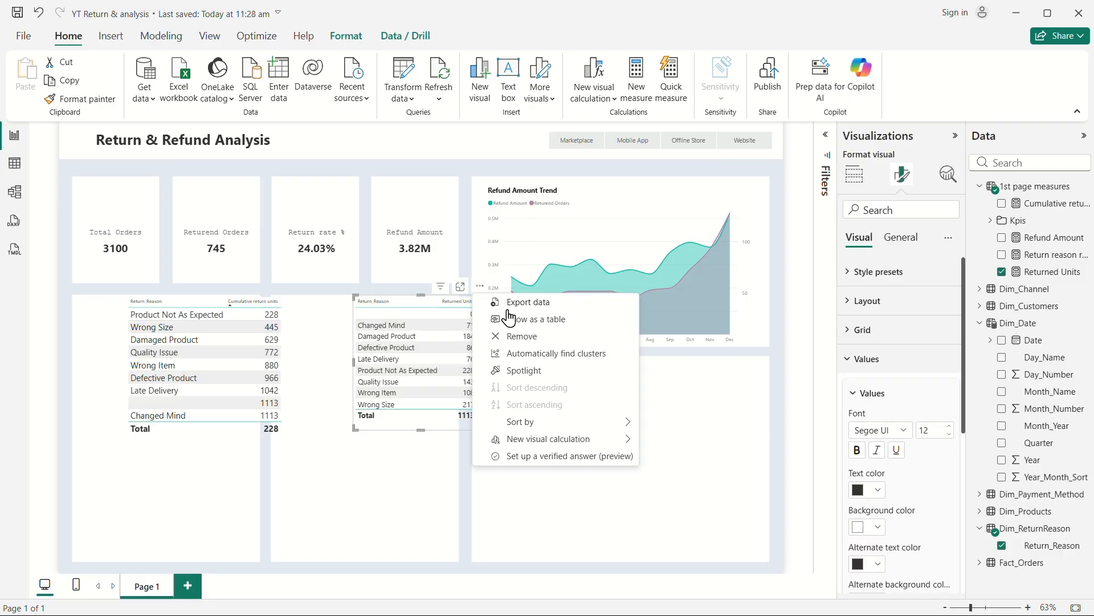
{"action": "mouse_move", "coordinate": [570, 425]}
{"action": "left_click", "coordinate": [684, 439]}
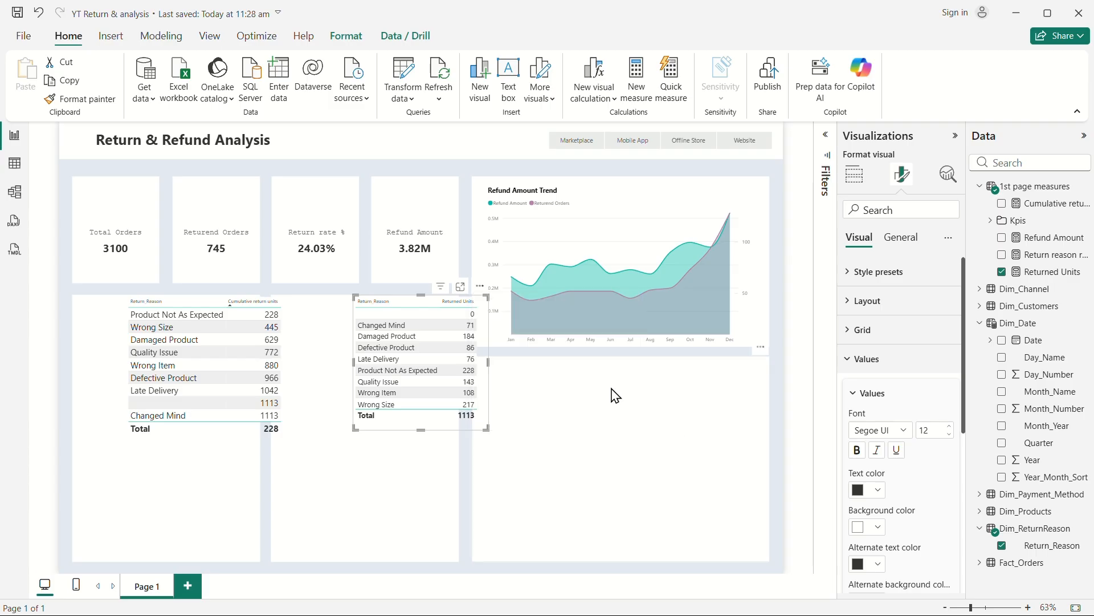
{"action": "left_click", "coordinate": [482, 288]}
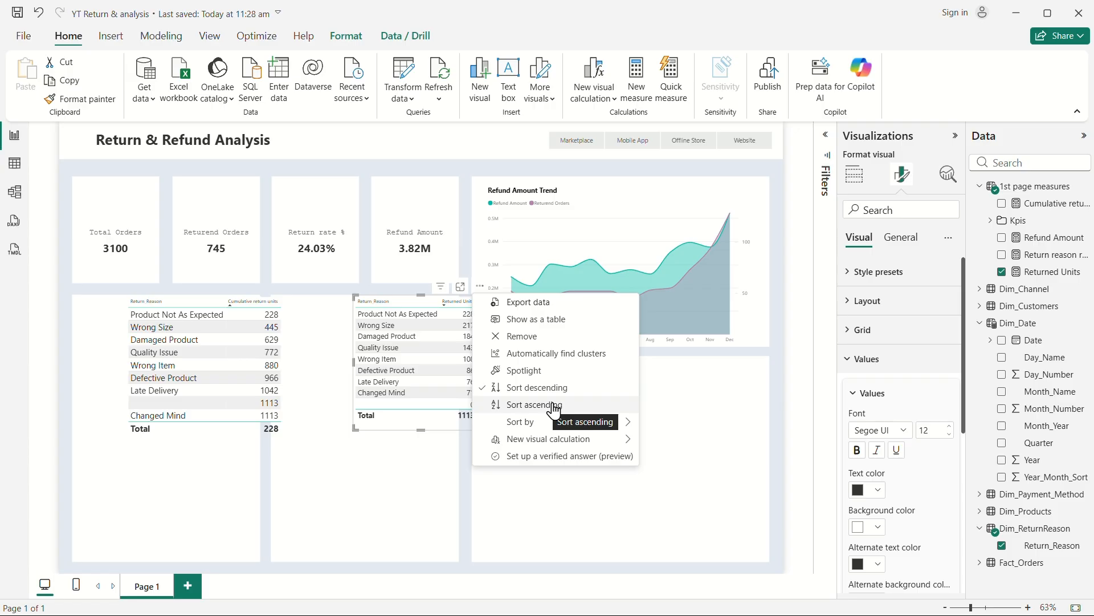
{"action": "key", "text": "Escape"}
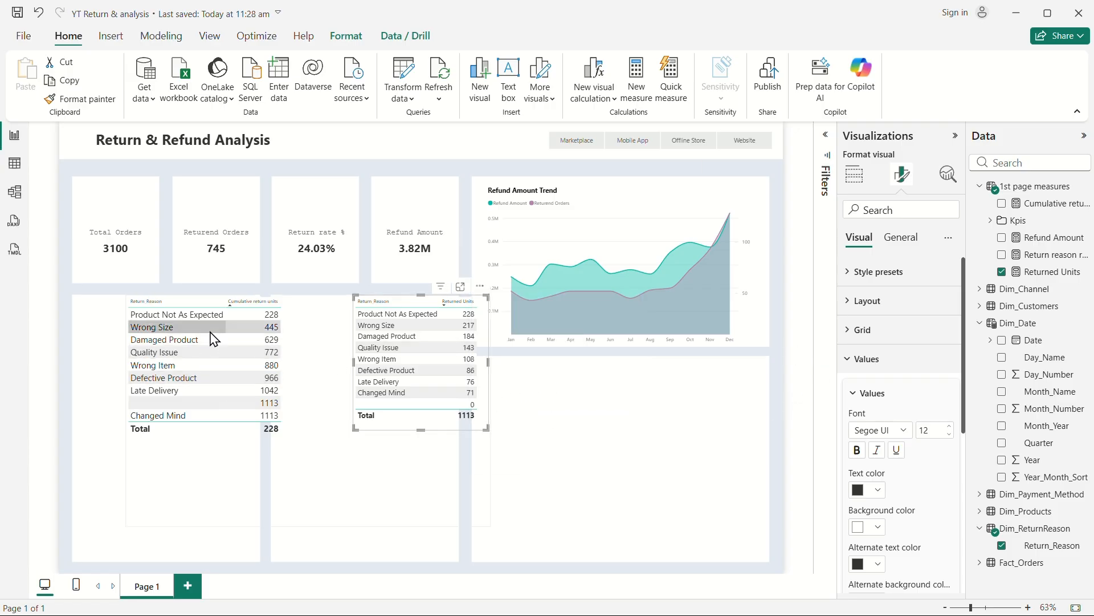
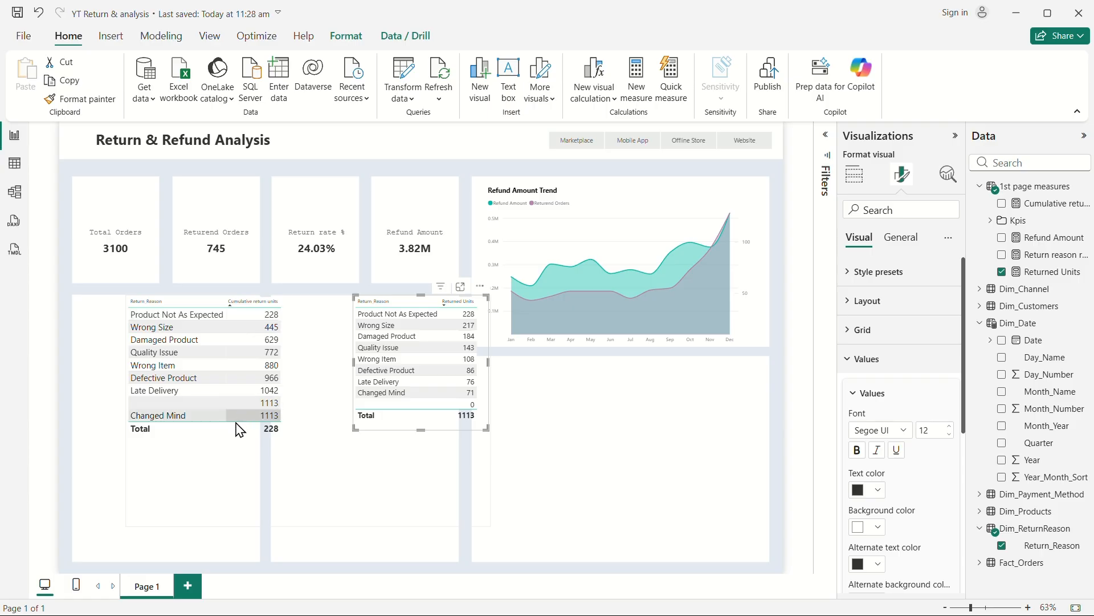
Step: Delete both return reason tables from the report page
{"action": "left_click", "coordinate": [323, 410]}
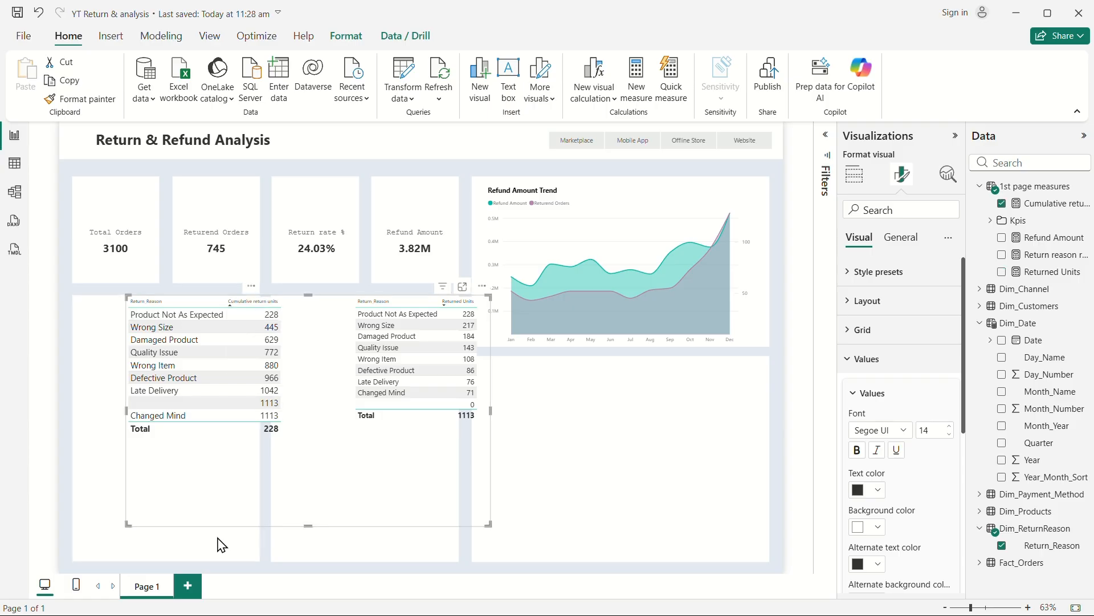
{"action": "key", "text": "Delete"}
{"action": "left_click", "coordinate": [428, 422]}
{"action": "key", "text": "Delete"}
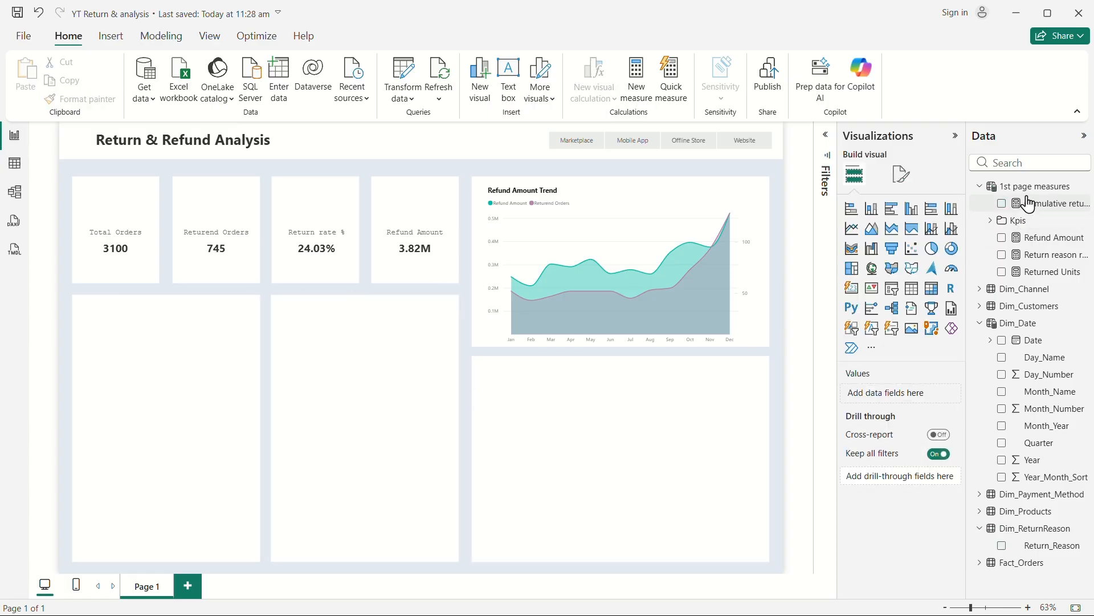
Step: Create a new measure in the 1st page measures table and name it Cumulative return%
{"action": "right_click", "coordinate": [1028, 204]}
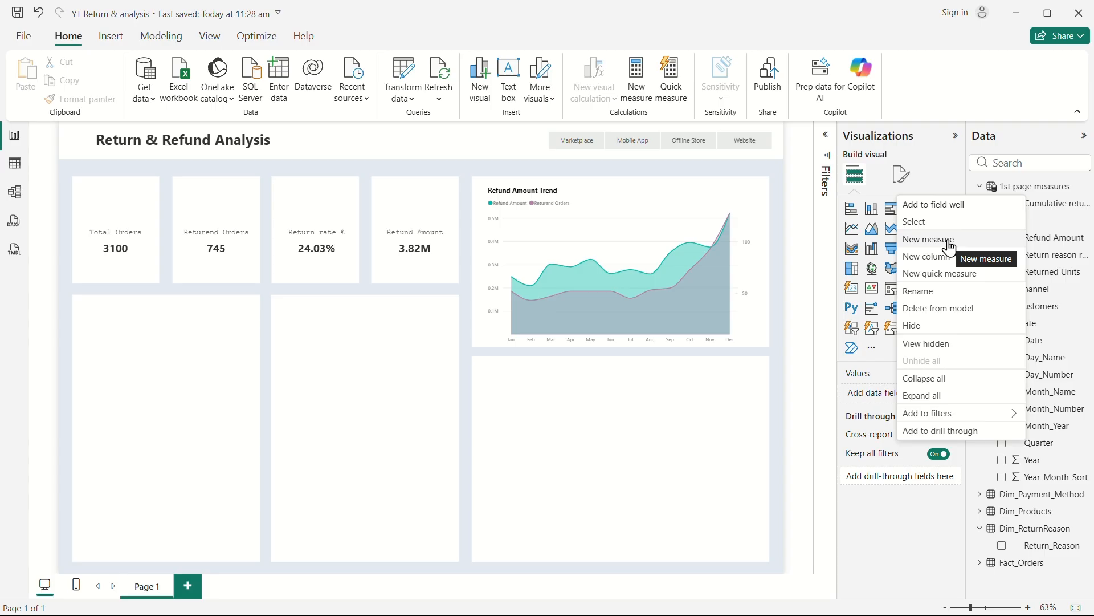
{"action": "left_click", "coordinate": [950, 248]}
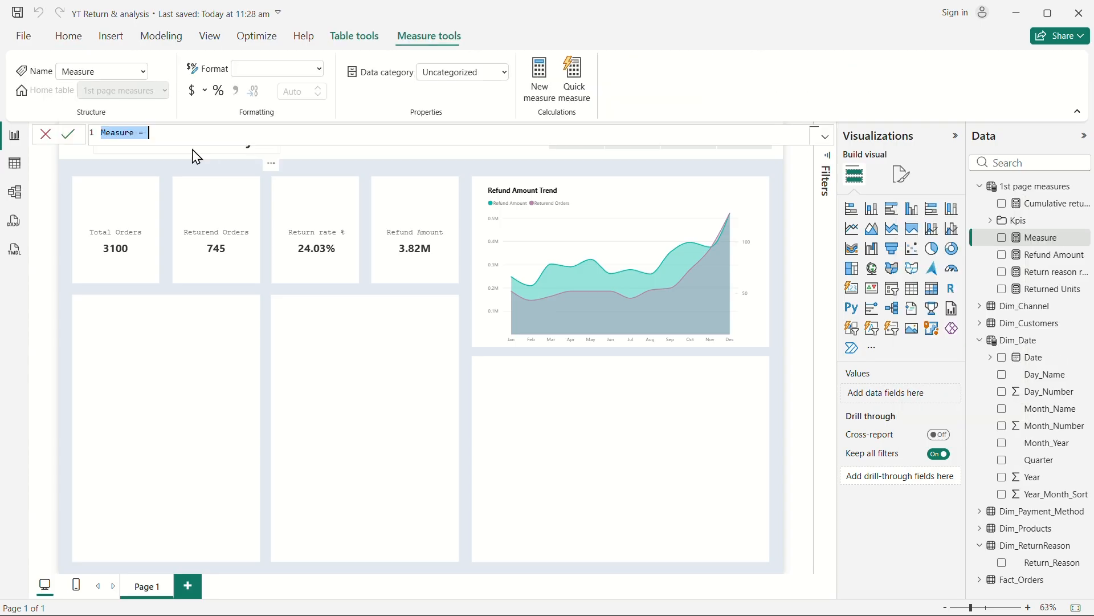
{"action": "type", "text": "cUMULATIVE RETURN"}
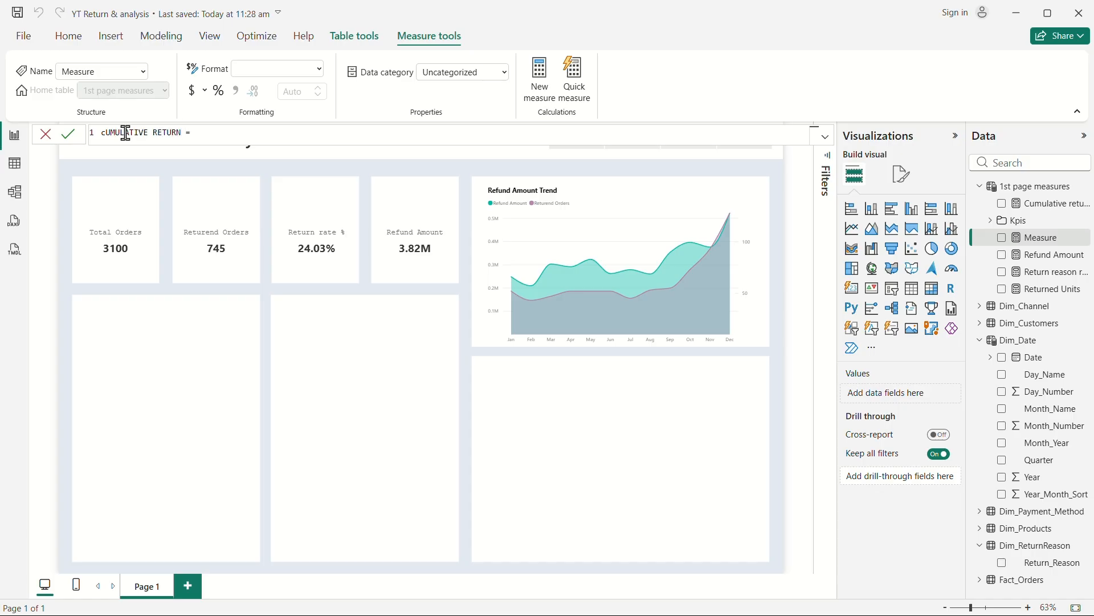
{"action": "left_click", "coordinate": [105, 134]}
{"action": "key", "text": "BackSpace"}
{"action": "type", "text": "C"}
{"action": "double_click", "coordinate": [219, 136]}
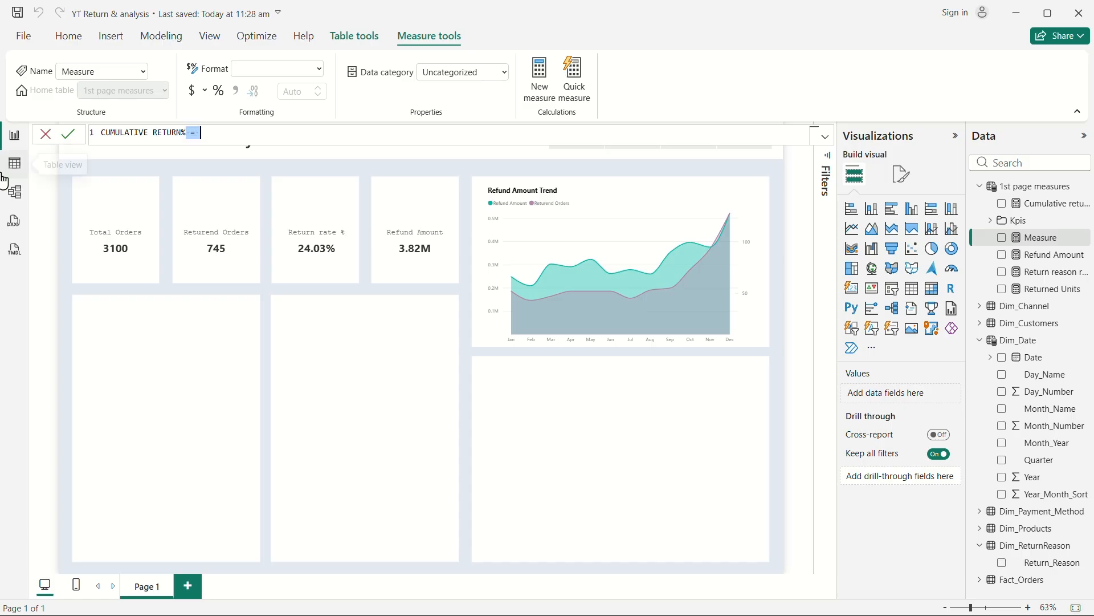
{"action": "key", "text": "BackSpace"}
{"action": "key", "text": "BackSpace"}
{"action": "key", "text": "BackSpace"}
{"action": "key", "text": "BackSpace"}
{"action": "key", "text": "BackSpace"}
{"action": "key", "text": "BackSpace"}
{"action": "key", "text": "BackSpace"}
{"action": "key", "text": "BackSpace"}
{"action": "key", "text": "BackSpace"}
{"action": "key", "text": "BackSpace"}
{"action": "key", "text": "BackSpace"}
{"action": "key", "text": "BackSpace"}
{"action": "key", "text": "BackSpace"}
{"action": "key", "text": "BackSpace"}
{"action": "key", "text": "BackSpace"}
{"action": "key", "text": "BackSpace"}
{"action": "key", "text": "BackSpace"}
{"action": "key", "text": "BackSpace"}
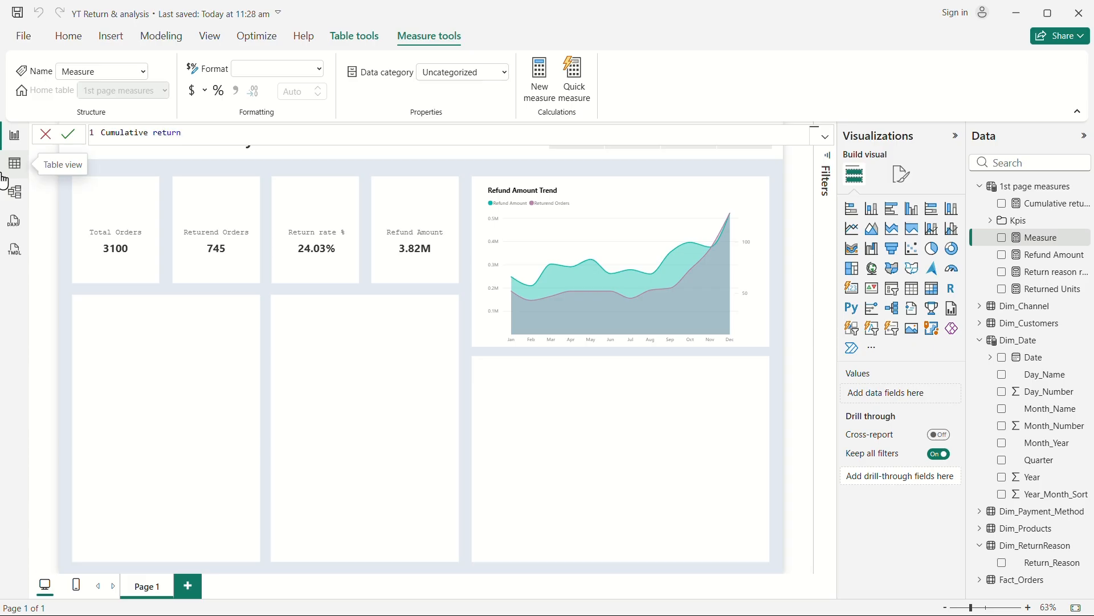
{"action": "key", "text": "shift+Return"}
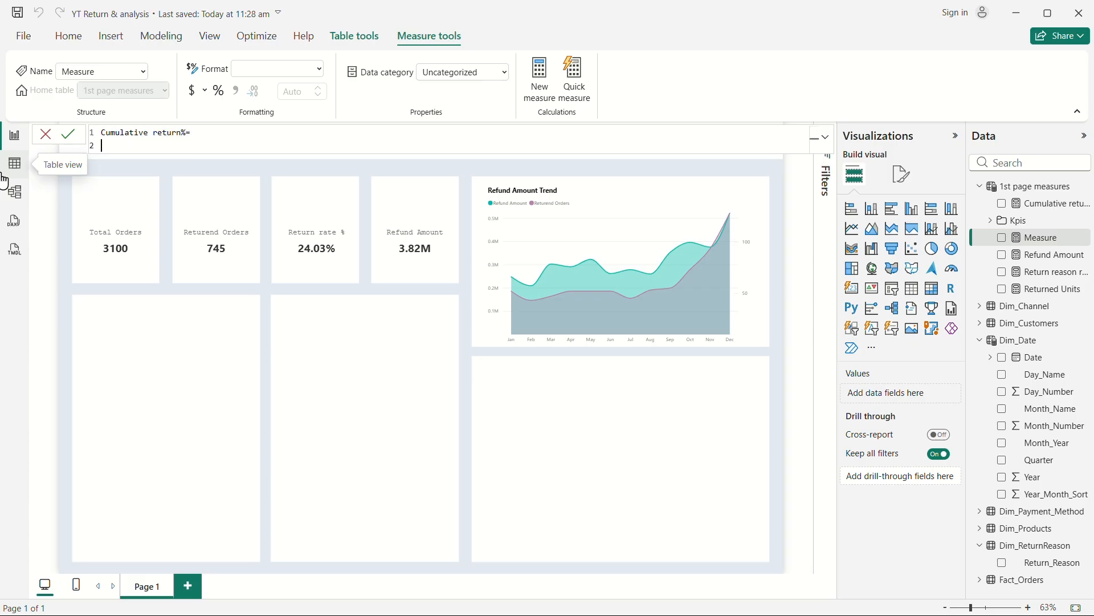
Step: Begin the measure's formula with a DIVIDE function that takes [Cumulative return units] as its numerator
{"action": "type", "text": "DIVIDE("}
{"action": "key", "text": "shift+Return"}
{"action": "type", "text": "cum"}
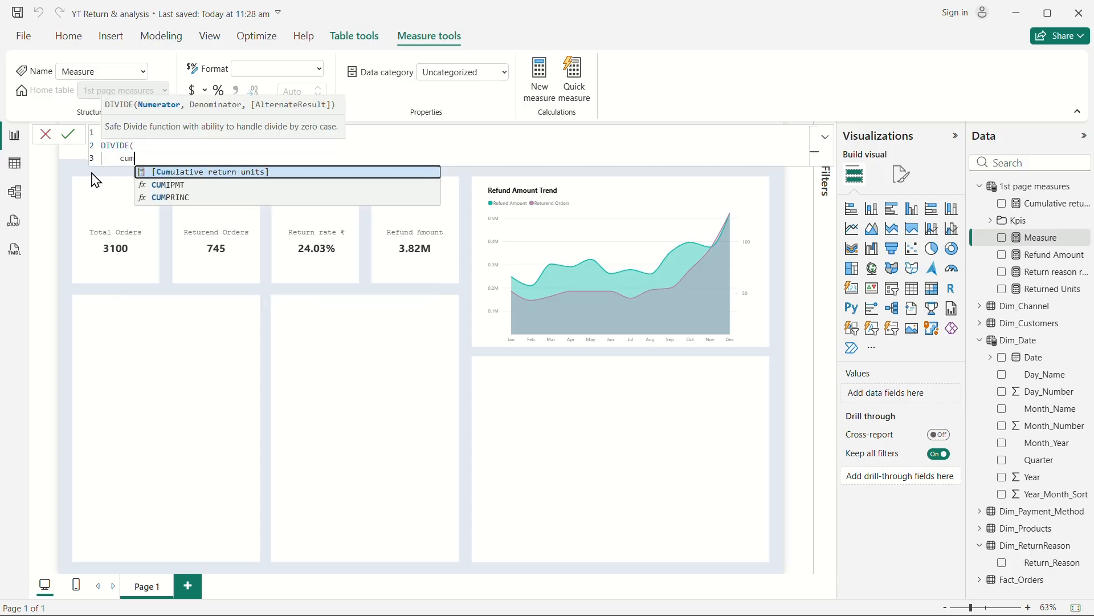
{"action": "left_click", "coordinate": [257, 174]}
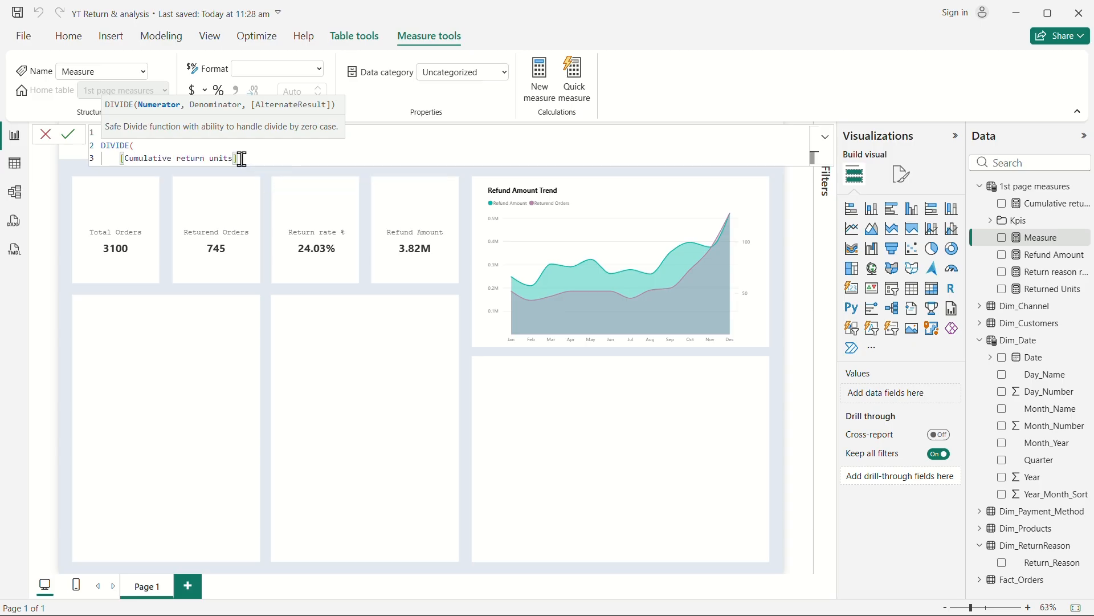
{"action": "type", "text": ","}
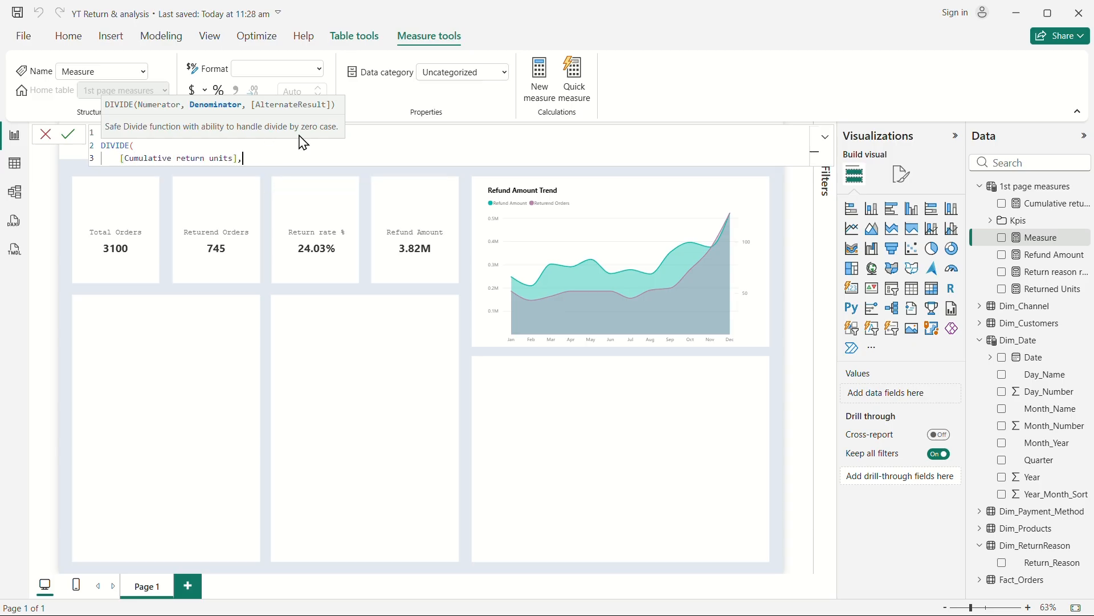
{"action": "key", "text": "shift+Return"}
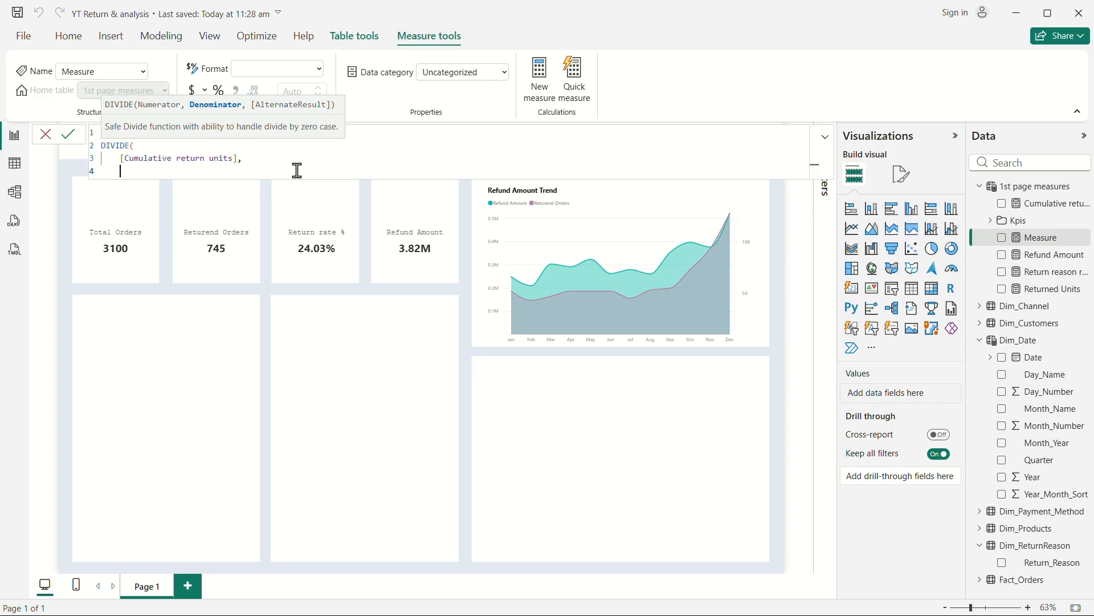
Step: Start the DIVIDE denominator with a CALCULATE function that takes [Returned Units] as its expression
{"action": "type", "text": "cal"}
{"action": "key", "text": "Tab"}
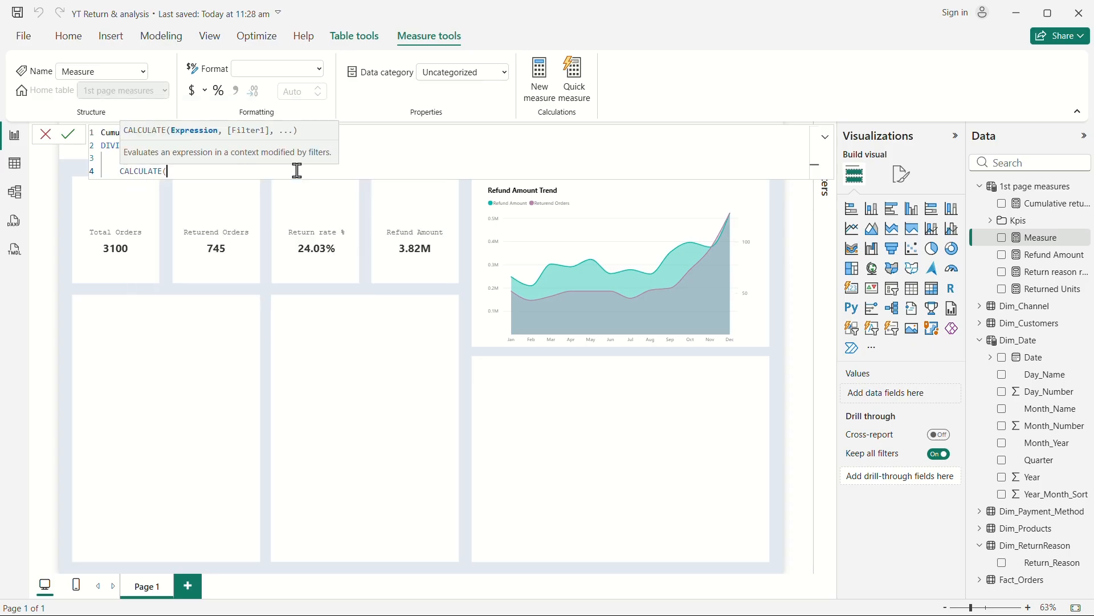
{"action": "key", "text": "shift+Return"}
{"action": "type", "text": "retu"}
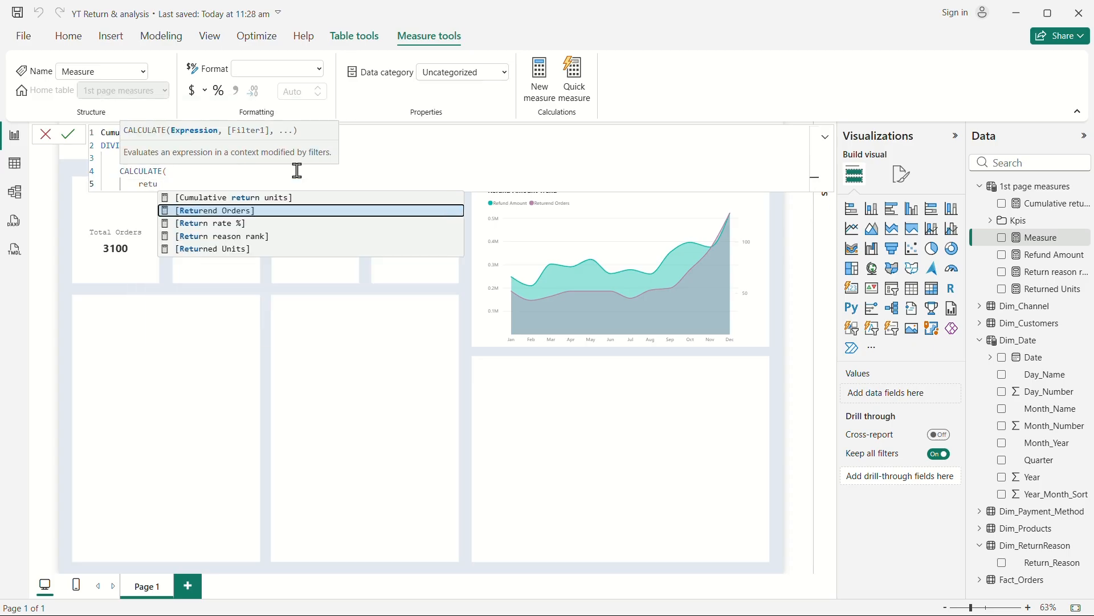
{"action": "left_click", "coordinate": [260, 251]}
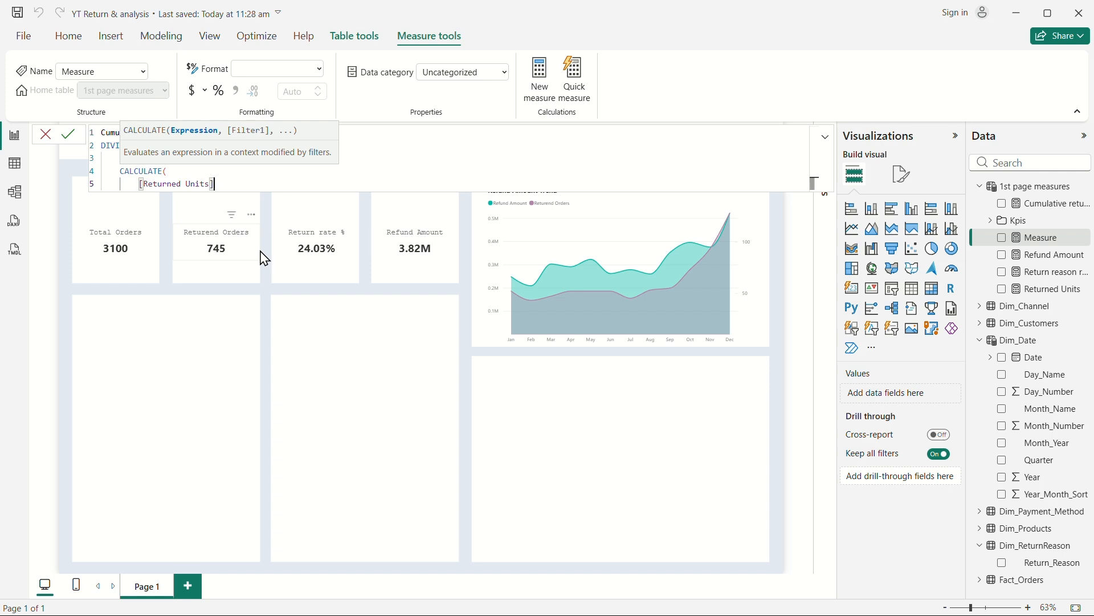
{"action": "type", "text": ","}
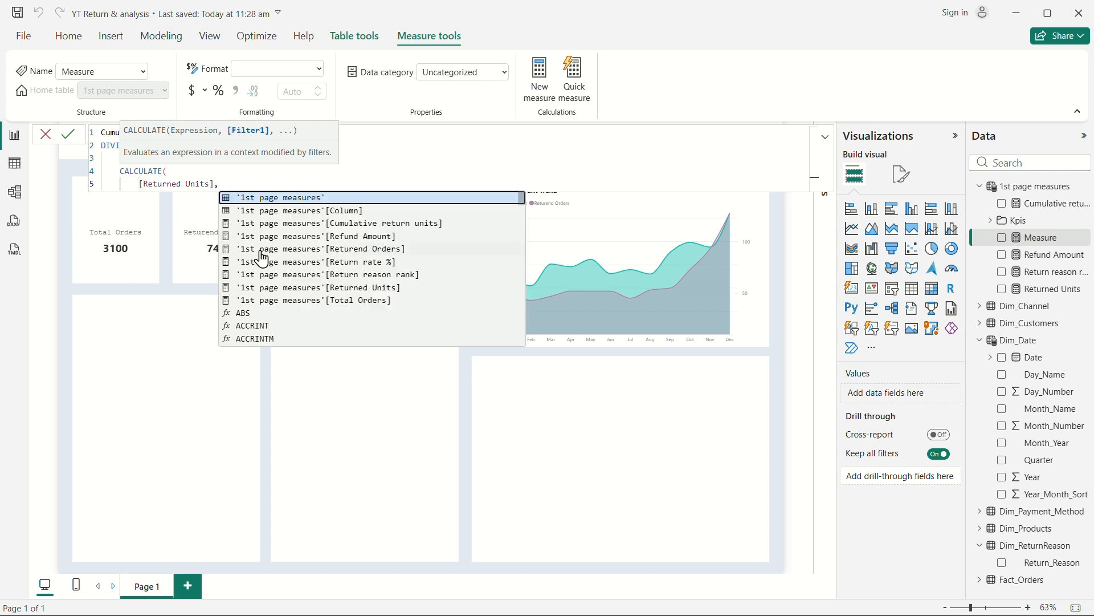
{"action": "key", "text": "shift+Return"}
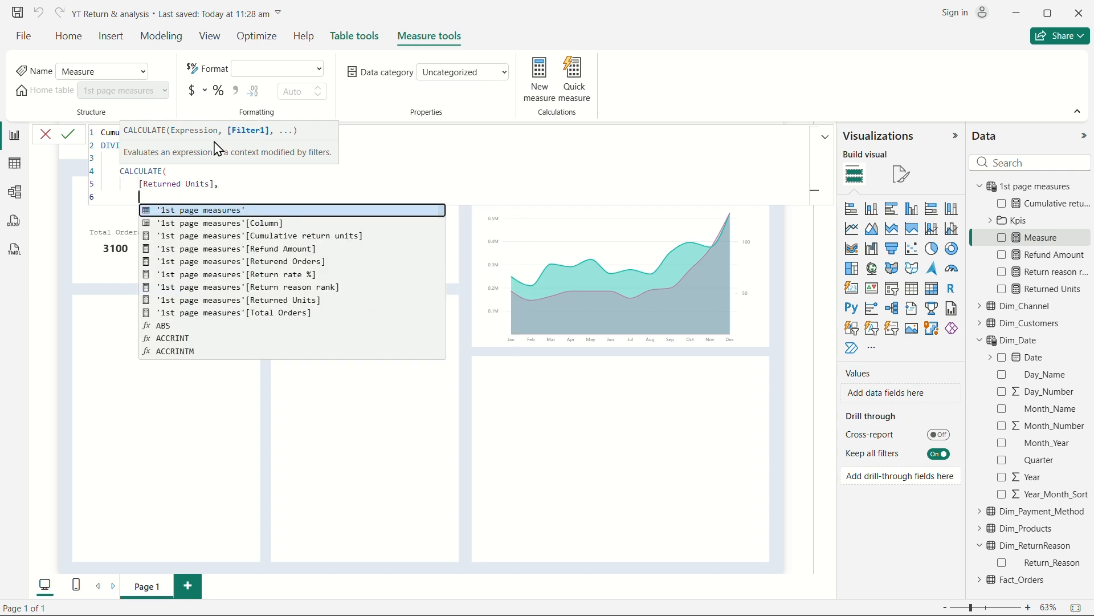
Step: Add ALLSELECTED(Dim_ReturnReason[Return_Reason]) as the CALCULATE filter and close the CALCULATE function
{"action": "type", "text": "all"}
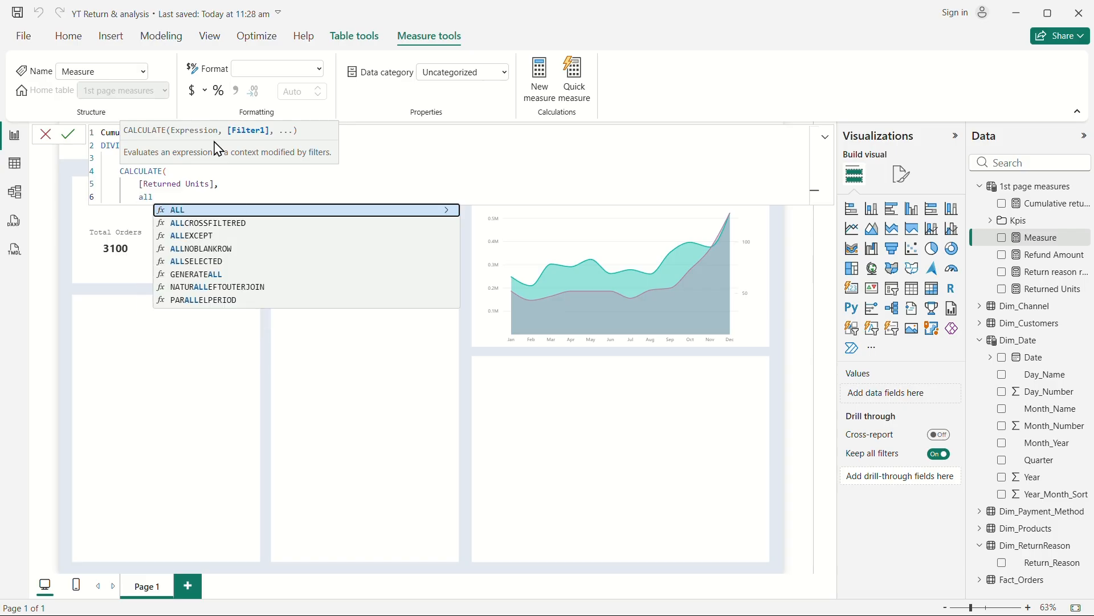
{"action": "left_click", "coordinate": [221, 263]}
{"action": "type", "text": "ret"}
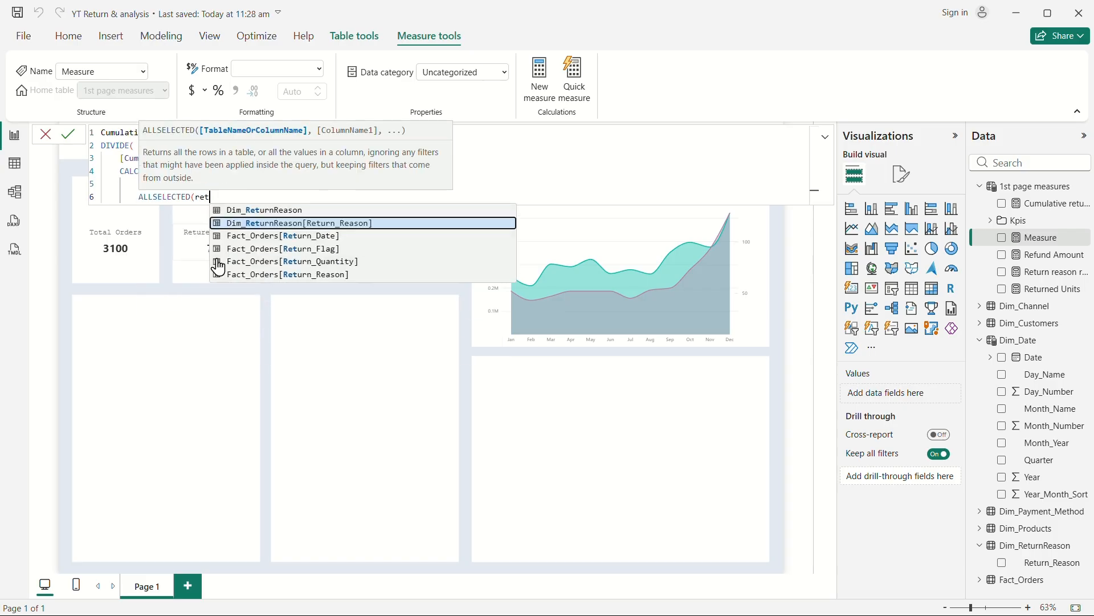
{"action": "left_click", "coordinate": [426, 223]}
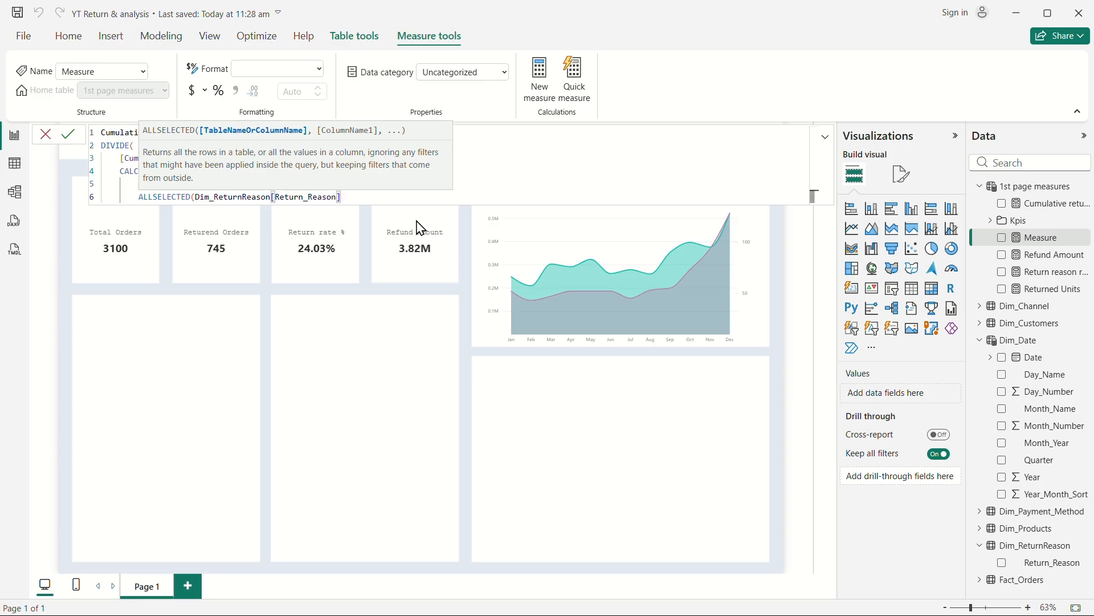
{"action": "type", "text": ")"}
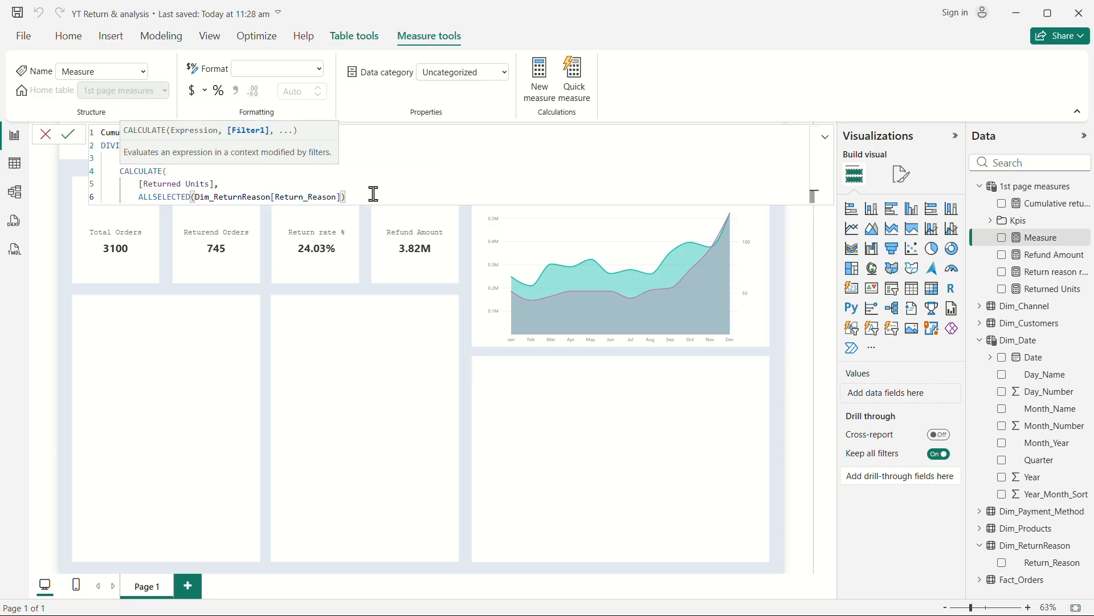
{"action": "left_click", "coordinate": [220, 182]}
{"action": "type", "text": ","}
{"action": "key", "text": "Return"}
{"action": "type", "text": ")"}
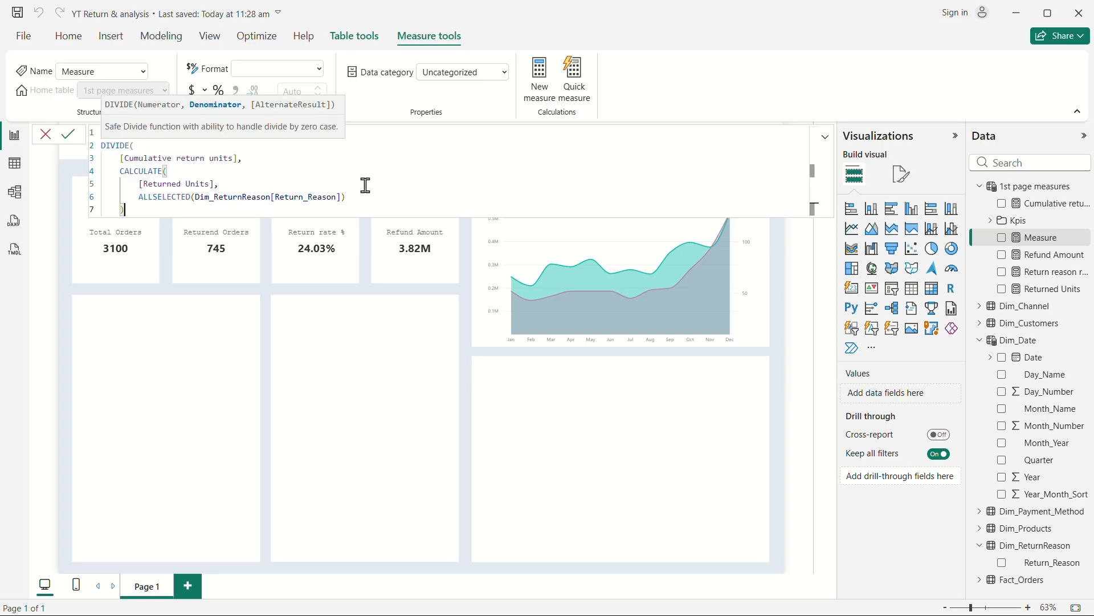
Step: Give DIVIDE an alternate result of 0, close the function and commit the Cumulative return% measure
{"action": "type", "text": ","}
{"action": "key", "text": "Return"}
{"action": "type", "text": "0"}
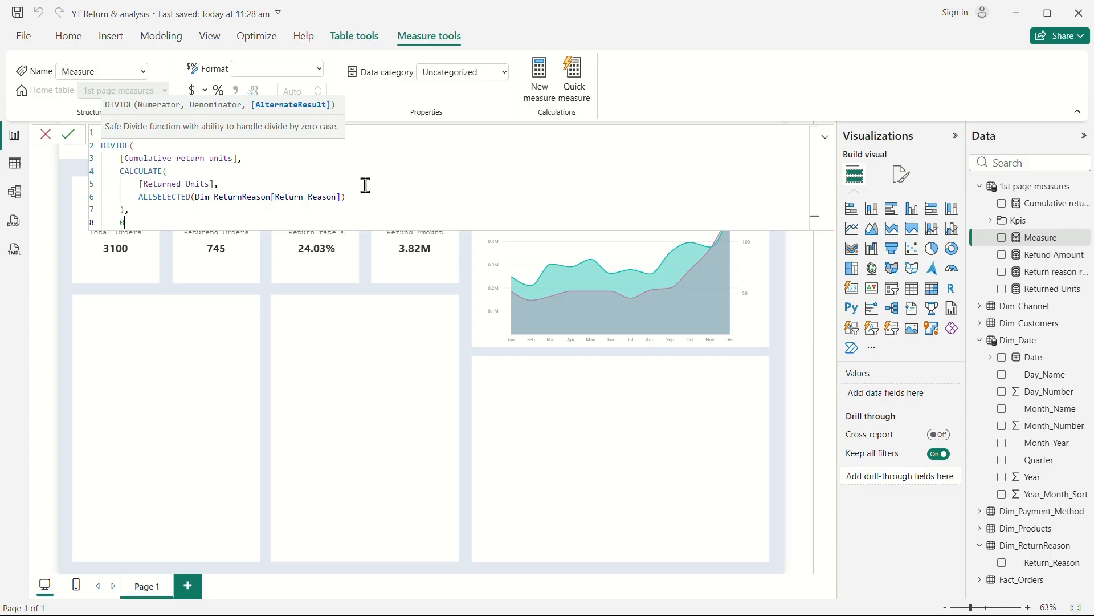
{"action": "key", "text": "Return"}
{"action": "type", "text": ")"}
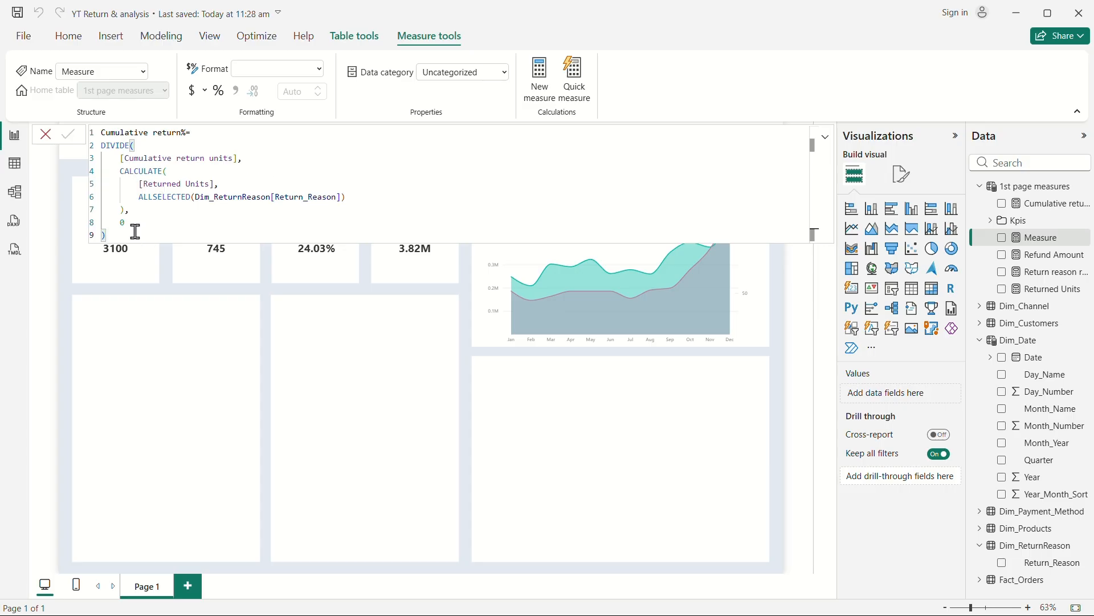
{"action": "key", "text": "Return"}
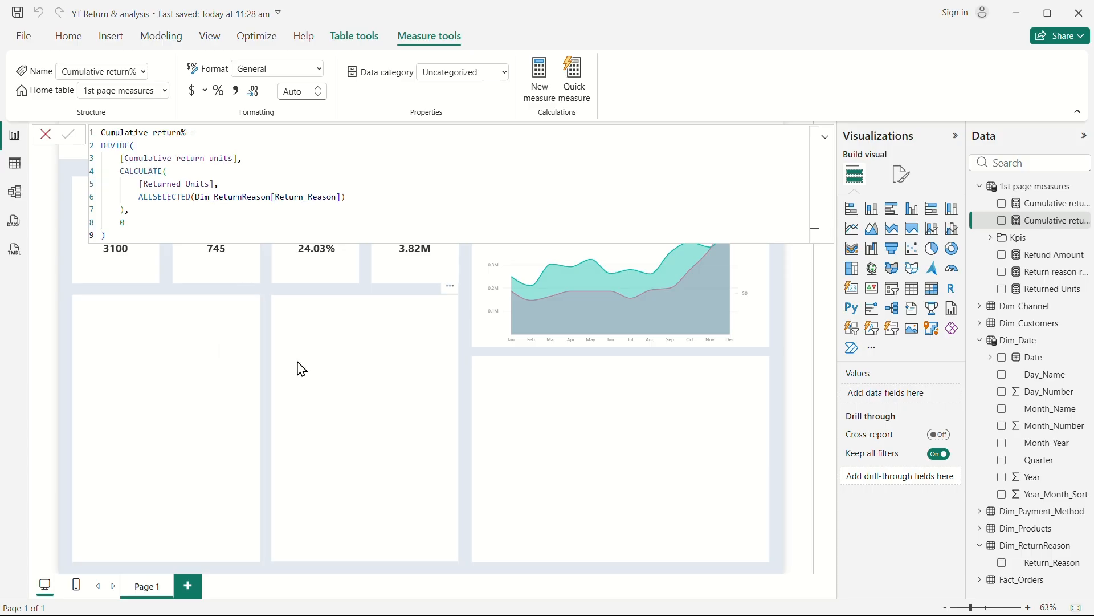
Step: Insert a line and clustered column chart and size it to fill the empty card below the Refund Amount Trend chart
{"action": "left_click", "coordinate": [473, 353]}
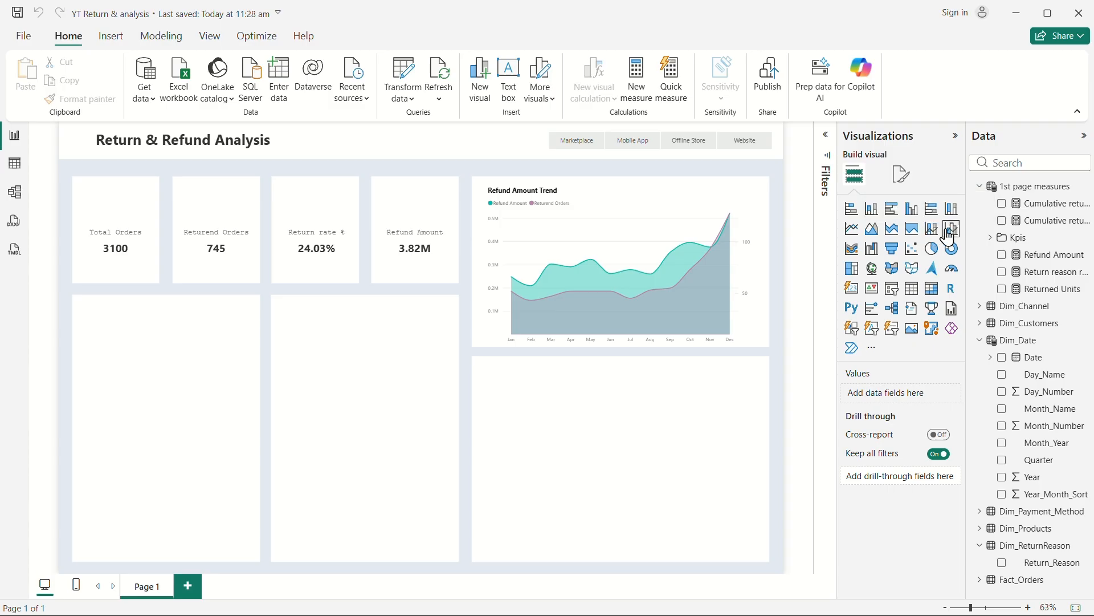
{"action": "left_click", "coordinate": [954, 235]}
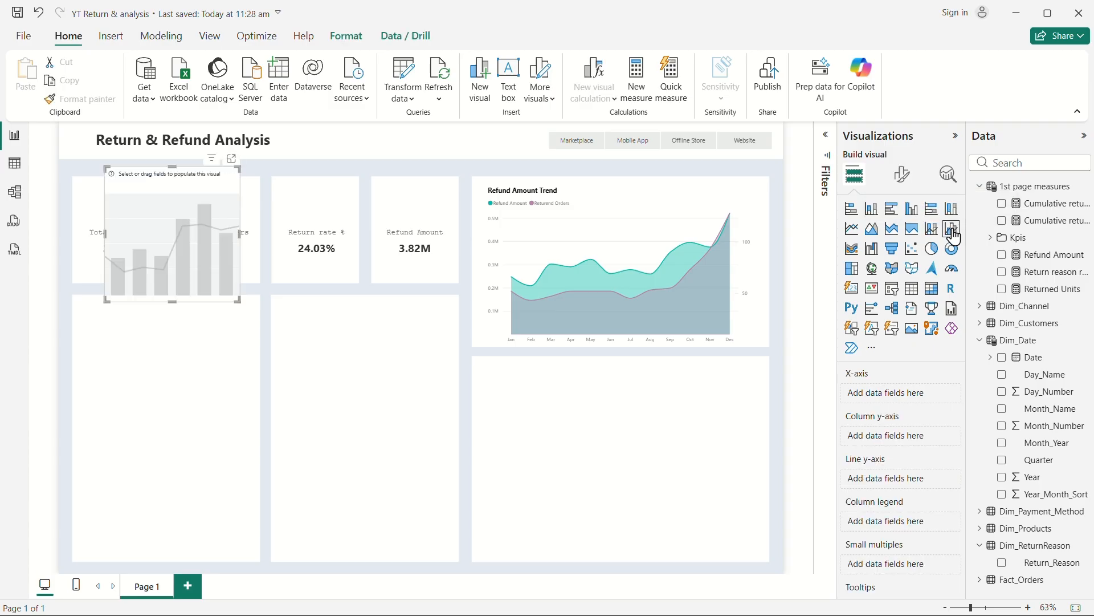
{"action": "left_click_drag", "start_coordinate": [176, 232], "coordinate": [552, 432]}
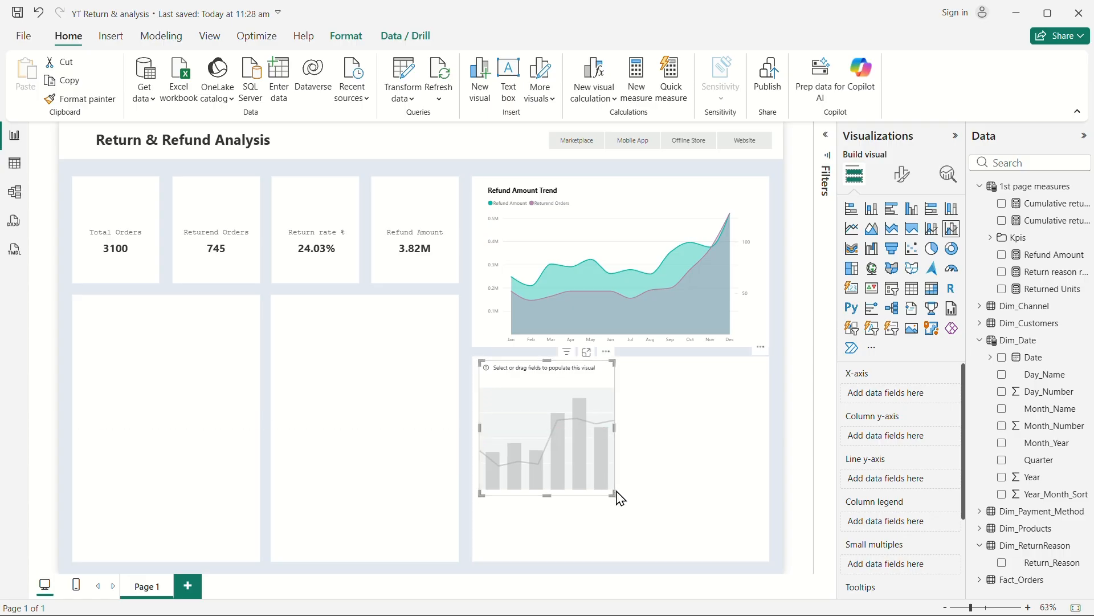
{"action": "left_click_drag", "start_coordinate": [614, 494], "coordinate": [760, 554]}
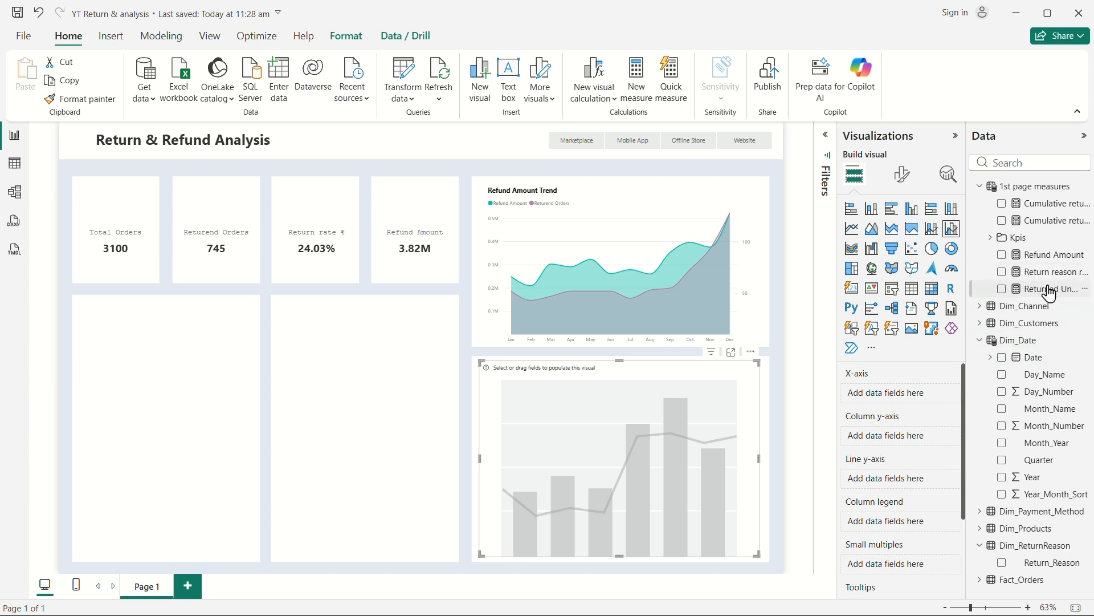
Step: Assign Returned Units to the chart's column y-axis, Cumulative return% to the line y-axis and Return_Reason to the x-axis
{"action": "left_click_drag", "start_coordinate": [1050, 295], "coordinate": [910, 442]}
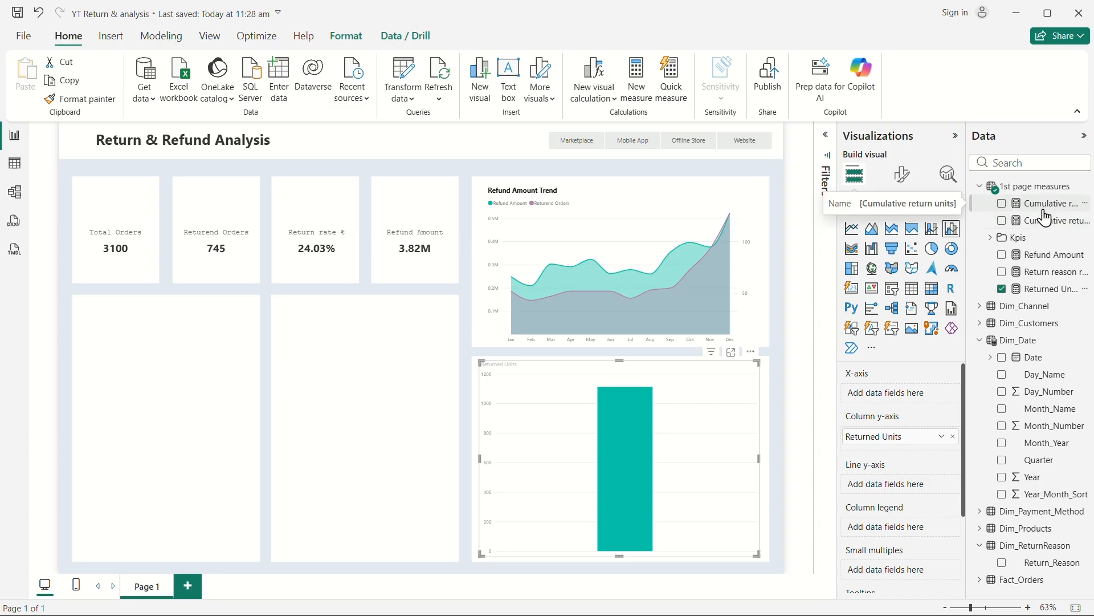
{"action": "left_click_drag", "start_coordinate": [1044, 225], "coordinate": [911, 486]}
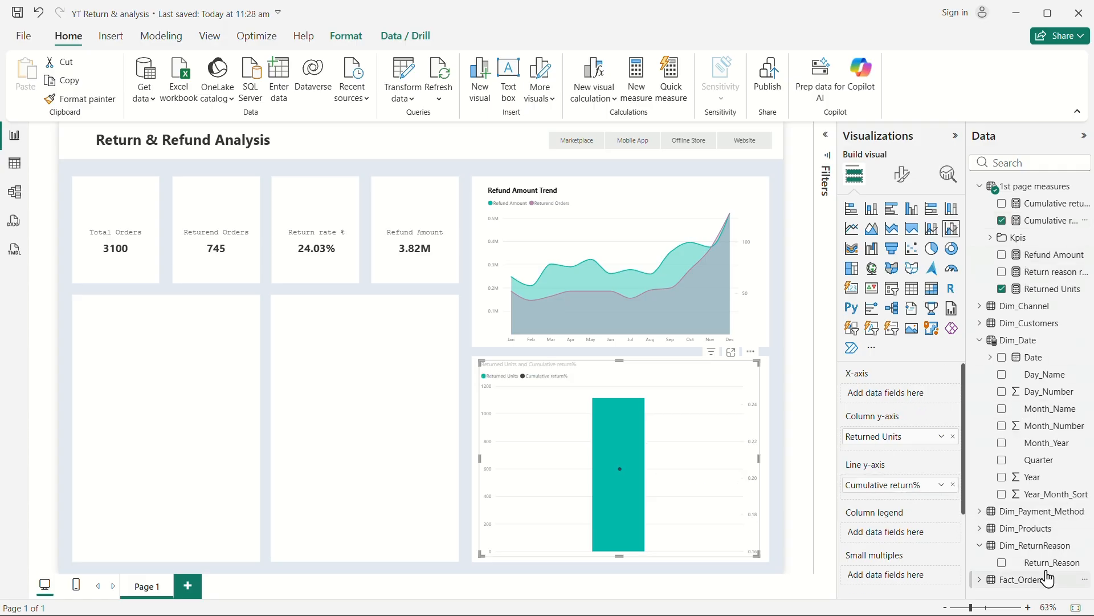
{"action": "left_click_drag", "start_coordinate": [1046, 564], "coordinate": [906, 395]}
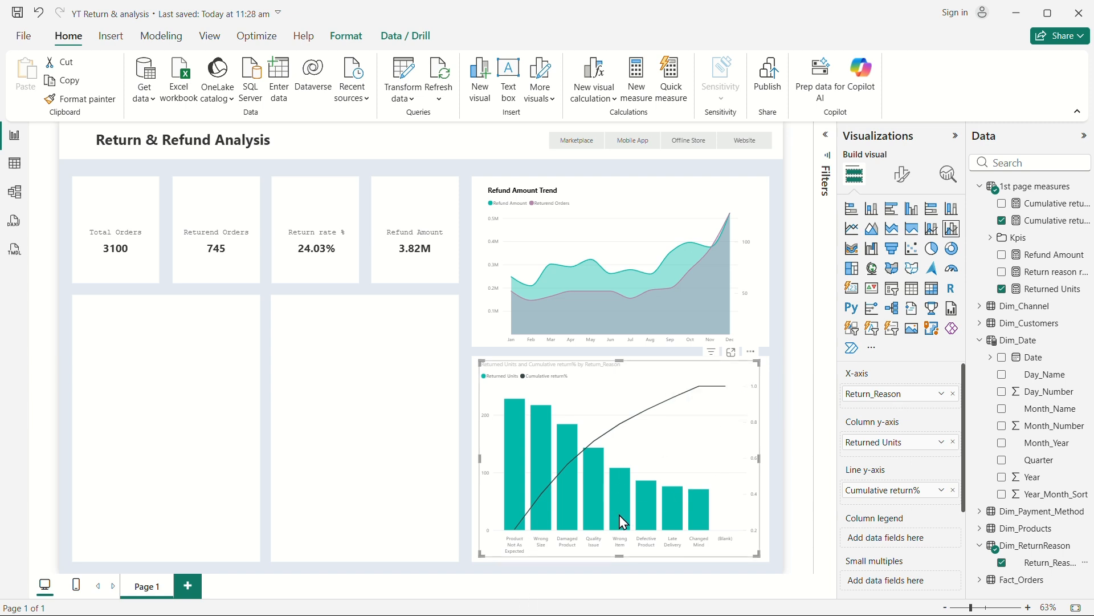
Step: Turn on data labels for the return reason combo chart
{"action": "left_click", "coordinate": [902, 174]}
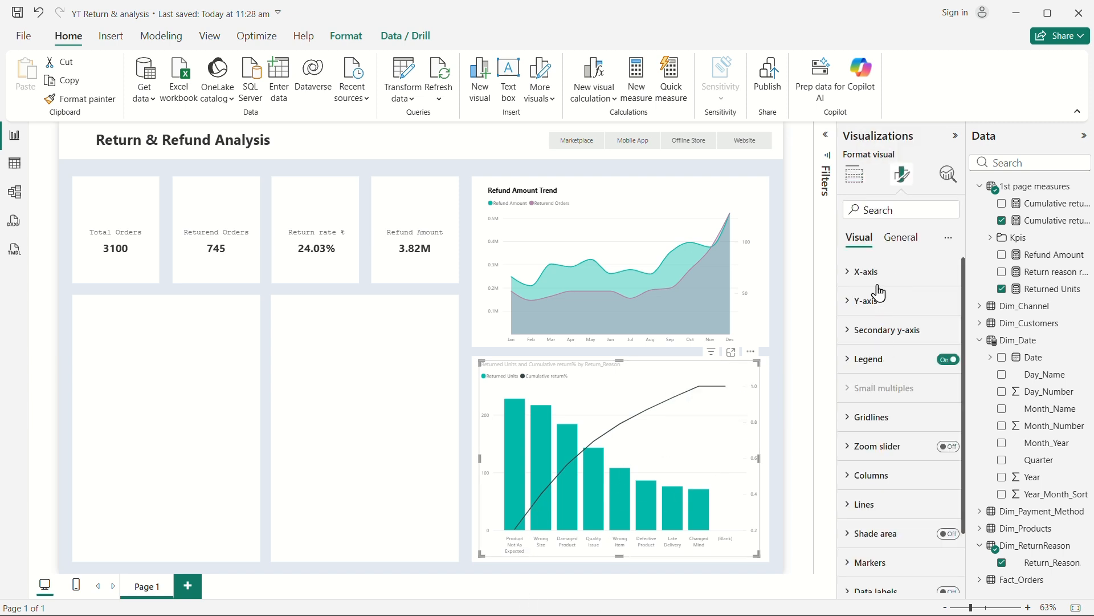
{"action": "scroll", "coordinate": [886, 527], "scroll_direction": "down", "scroll_amount": 2}
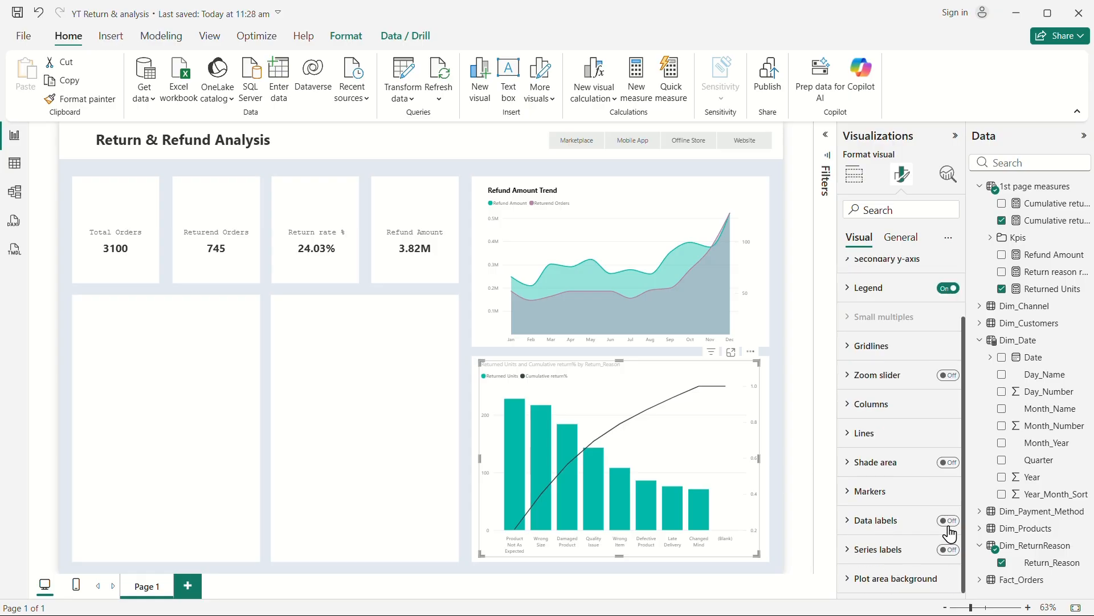
{"action": "left_click", "coordinate": [948, 520]}
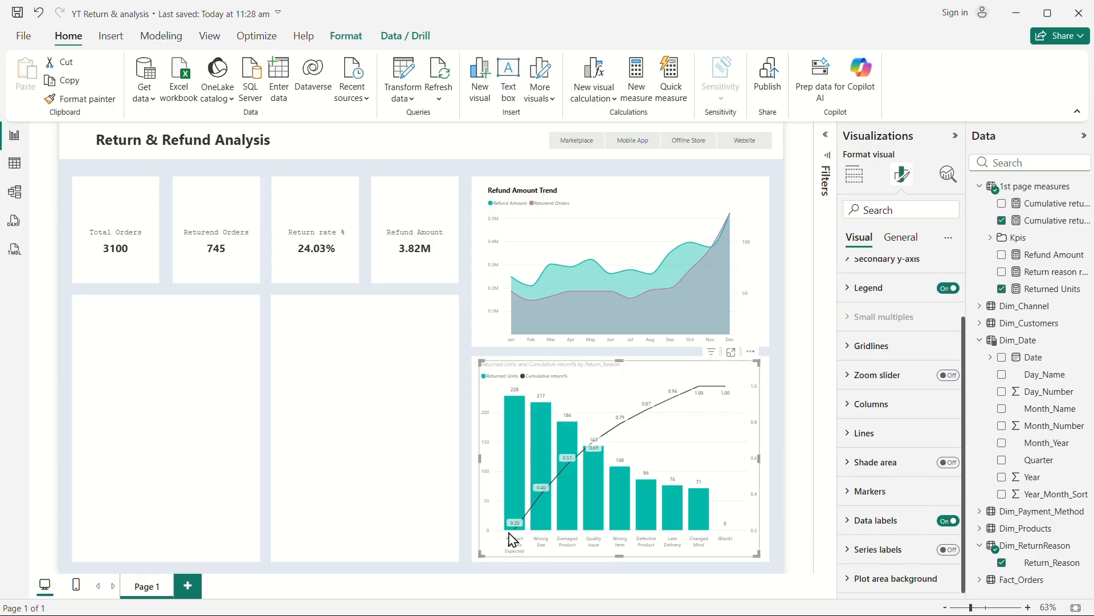
Step: Format the Cumulative return% measure as Percentage and collapse its formula
{"action": "left_click", "coordinate": [1045, 223]}
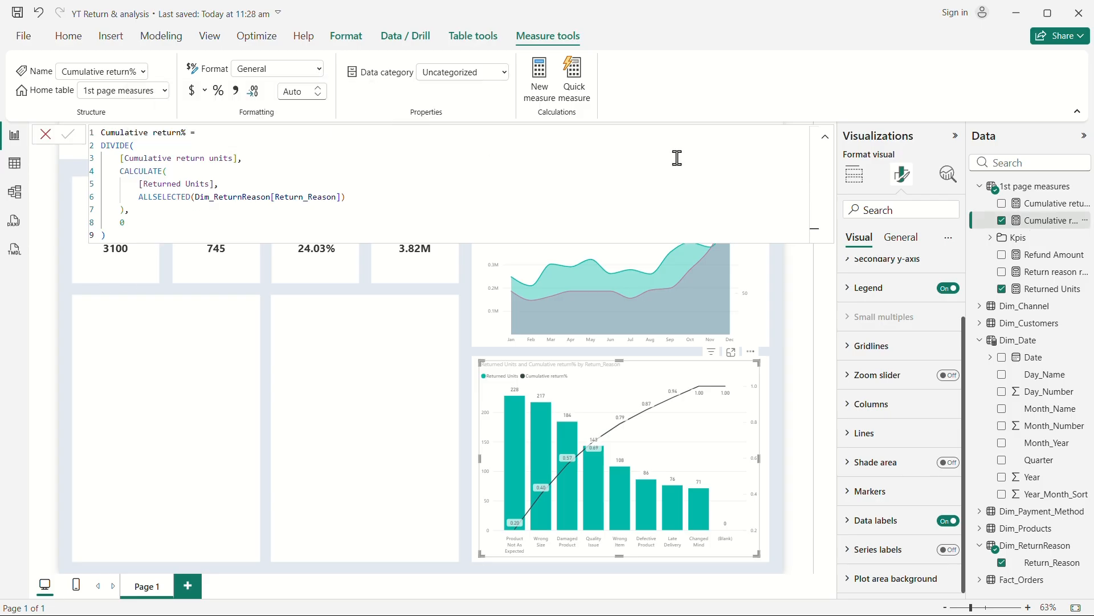
{"action": "left_click", "coordinate": [319, 69]}
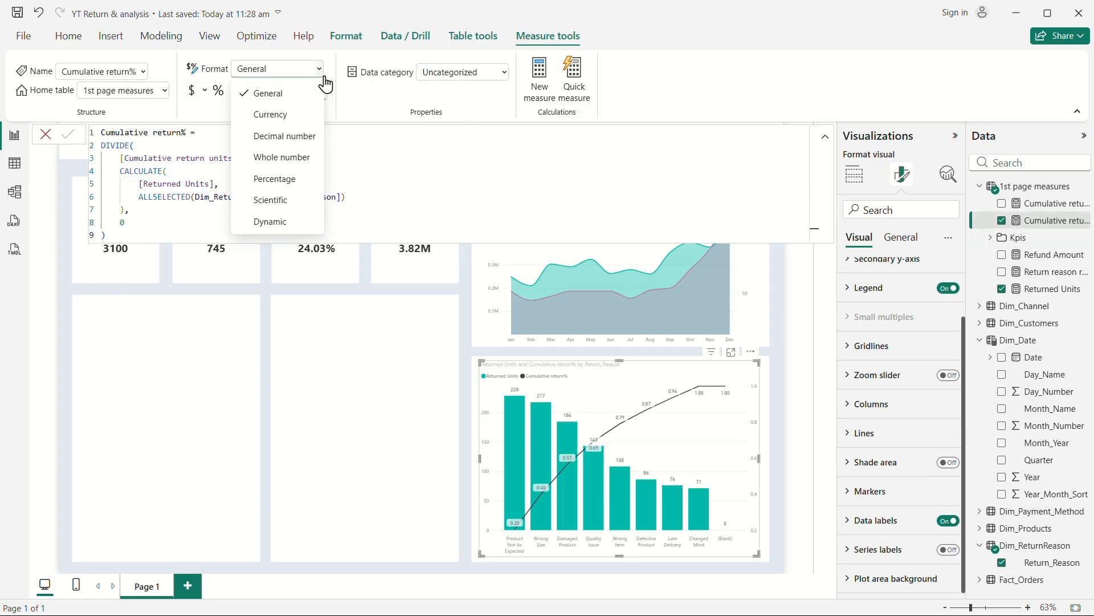
{"action": "left_click", "coordinate": [285, 179]}
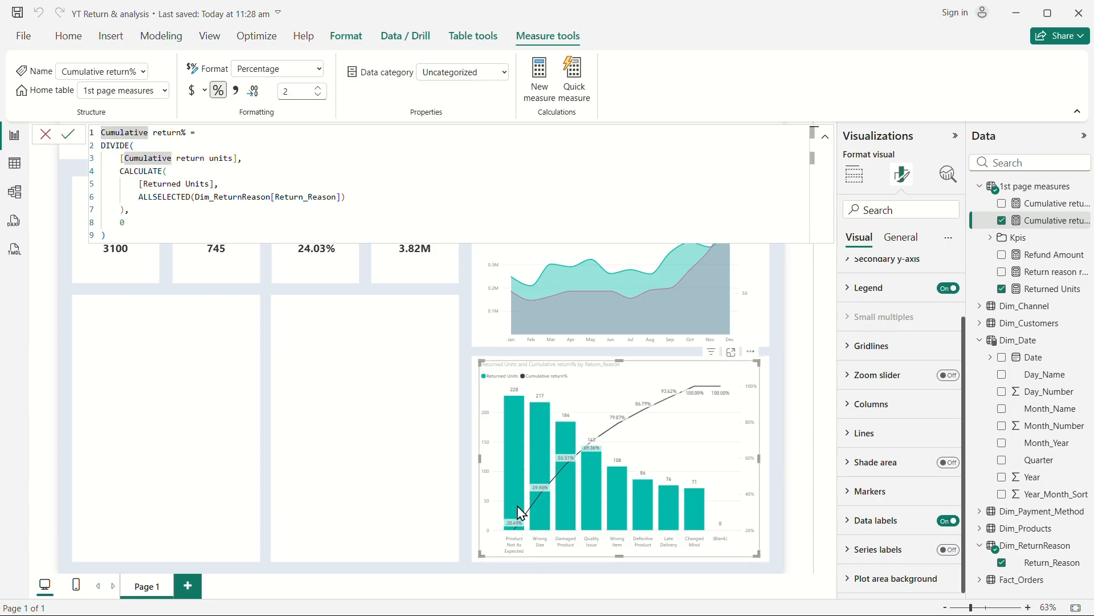
{"action": "mouse_move", "coordinate": [516, 533]}
{"action": "mouse_move", "coordinate": [541, 494]}
{"action": "mouse_move", "coordinate": [563, 467]}
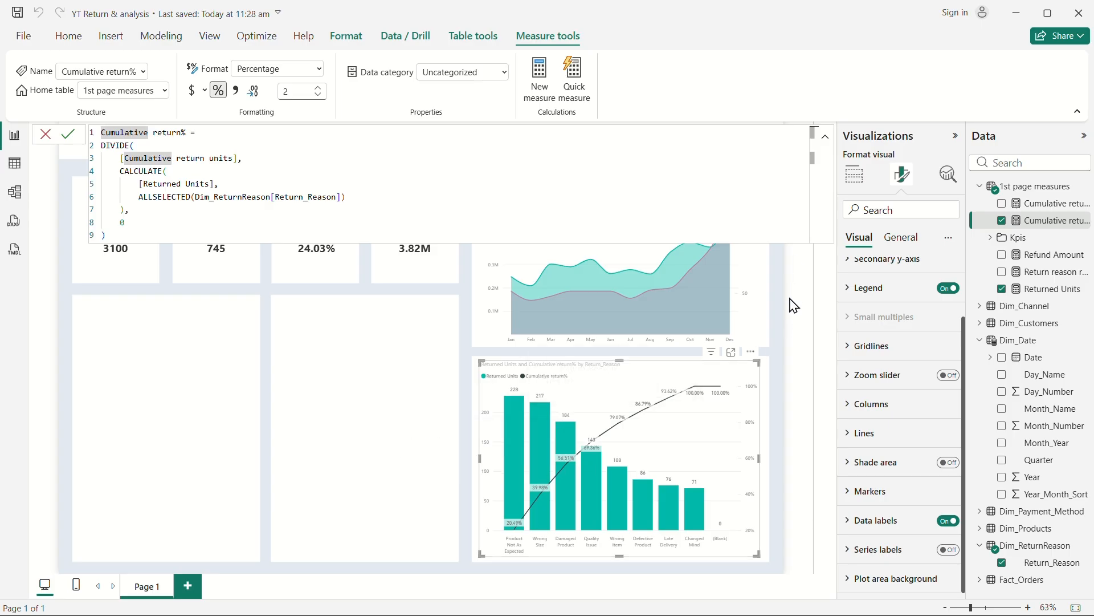
{"action": "left_click", "coordinate": [827, 139]}
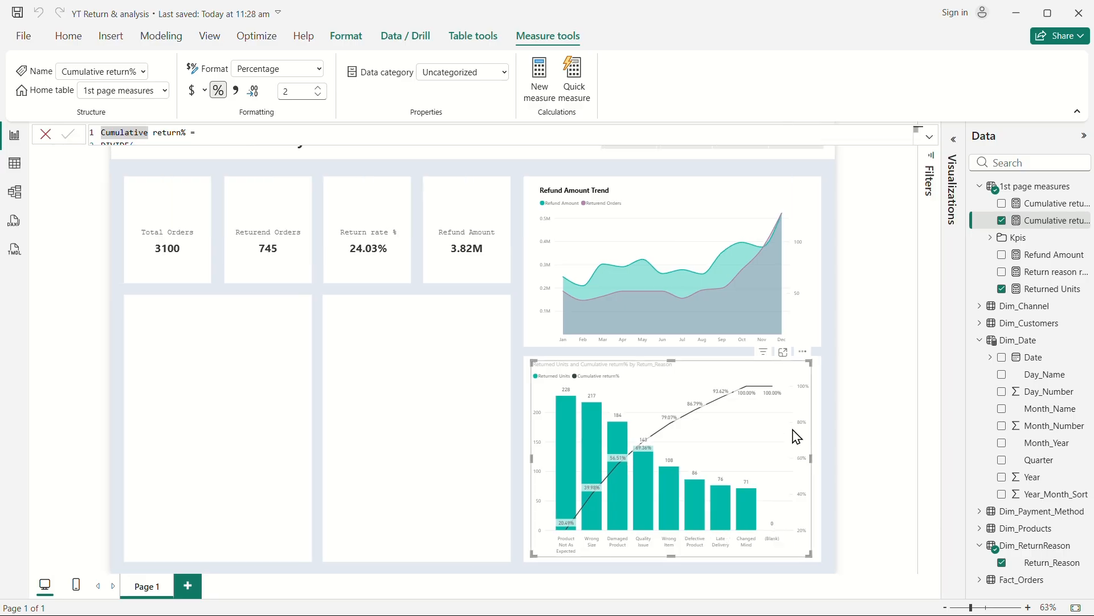
Step: Apply an advanced filter on Return_Reason to the combo chart so that it shows only items that are not blank
{"action": "left_click", "coordinate": [933, 167]}
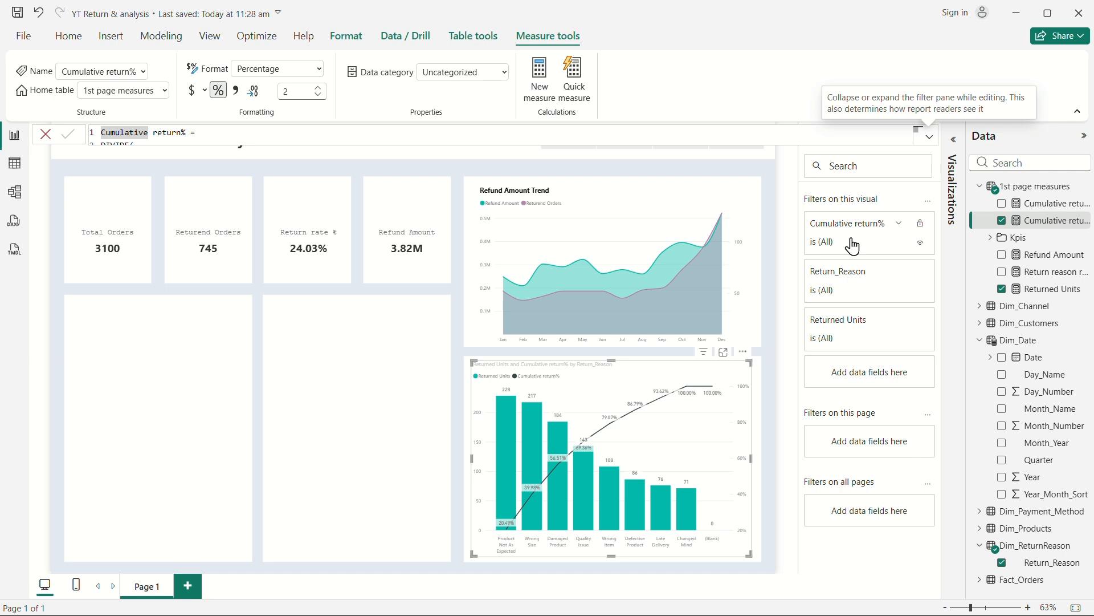
{"action": "left_click", "coordinate": [899, 274]}
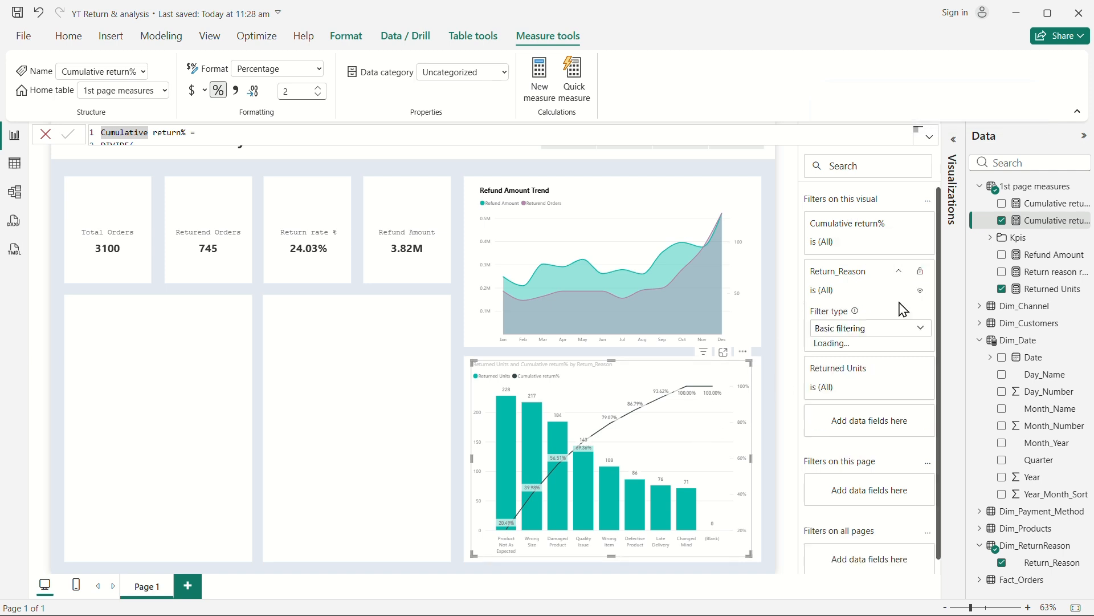
{"action": "left_click", "coordinate": [869, 331]}
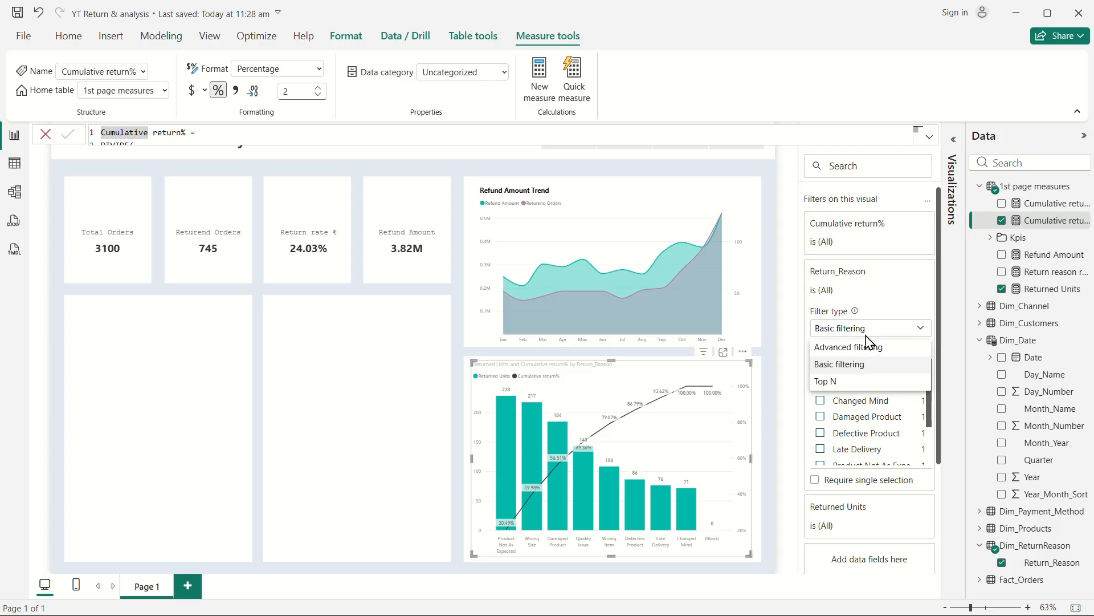
{"action": "left_click", "coordinate": [865, 349]}
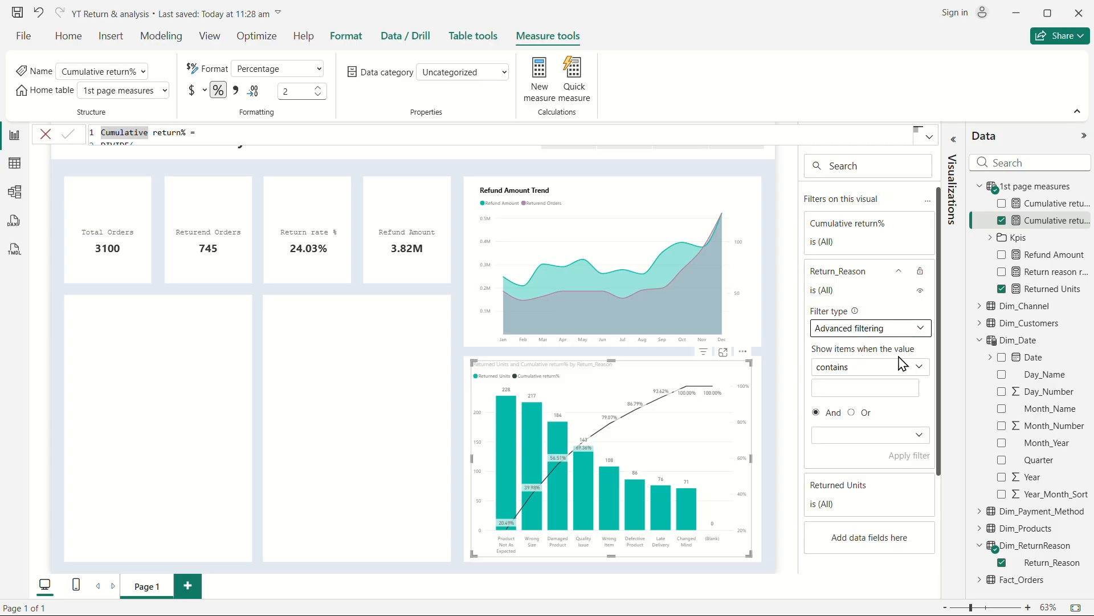
{"action": "left_click", "coordinate": [901, 369]}
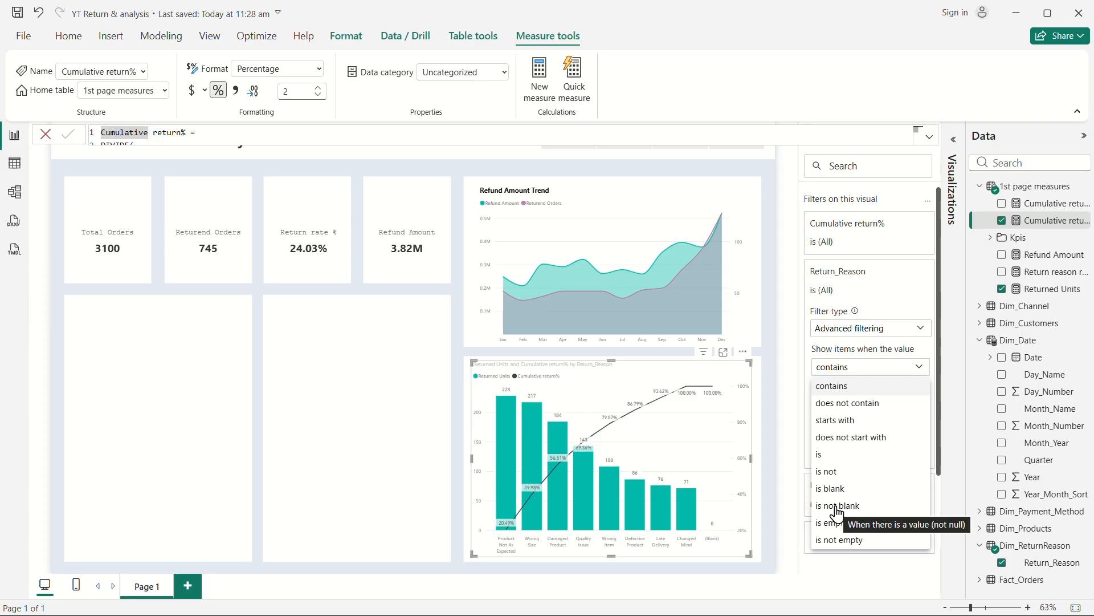
{"action": "left_click", "coordinate": [837, 507]}
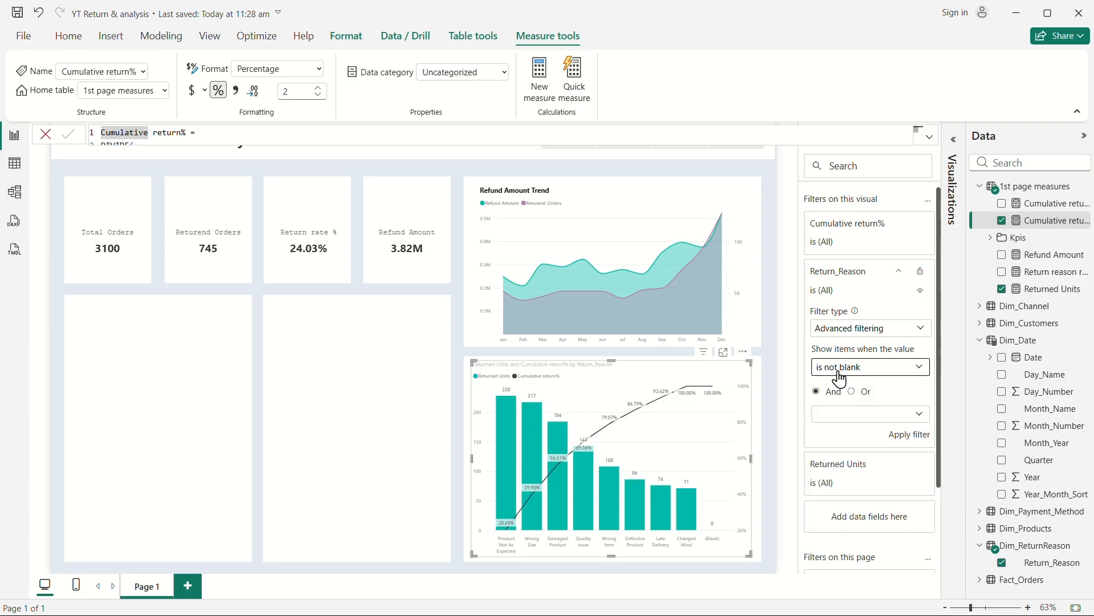
{"action": "left_click", "coordinate": [907, 435]}
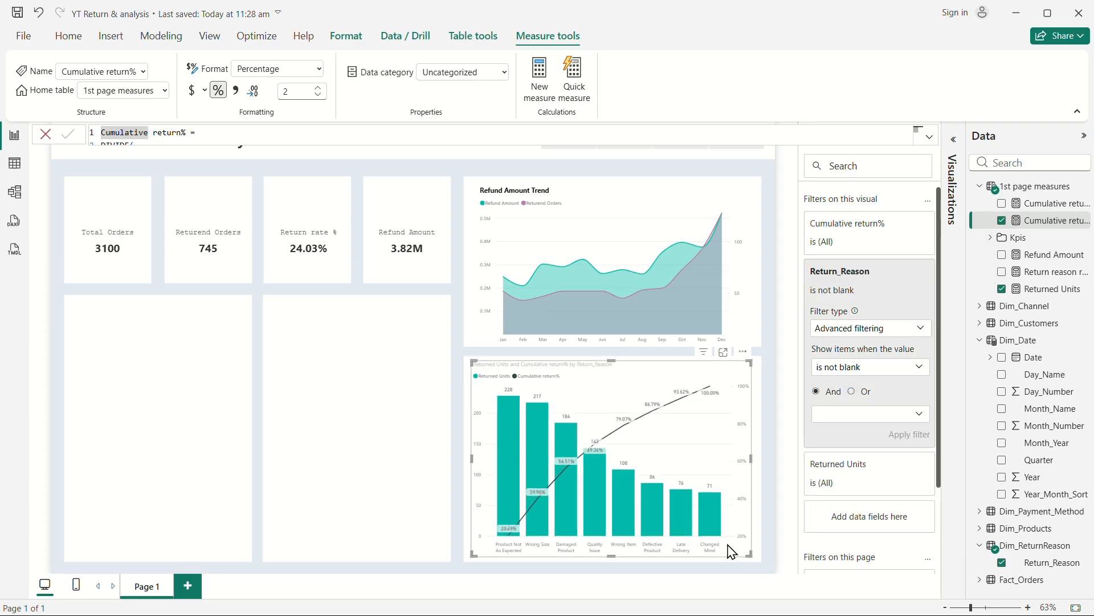
Step: Leave the measure's formula and collapse the Filters pane to free up canvas space
{"action": "left_click", "coordinate": [955, 152]}
{"action": "left_click", "coordinate": [955, 136]}
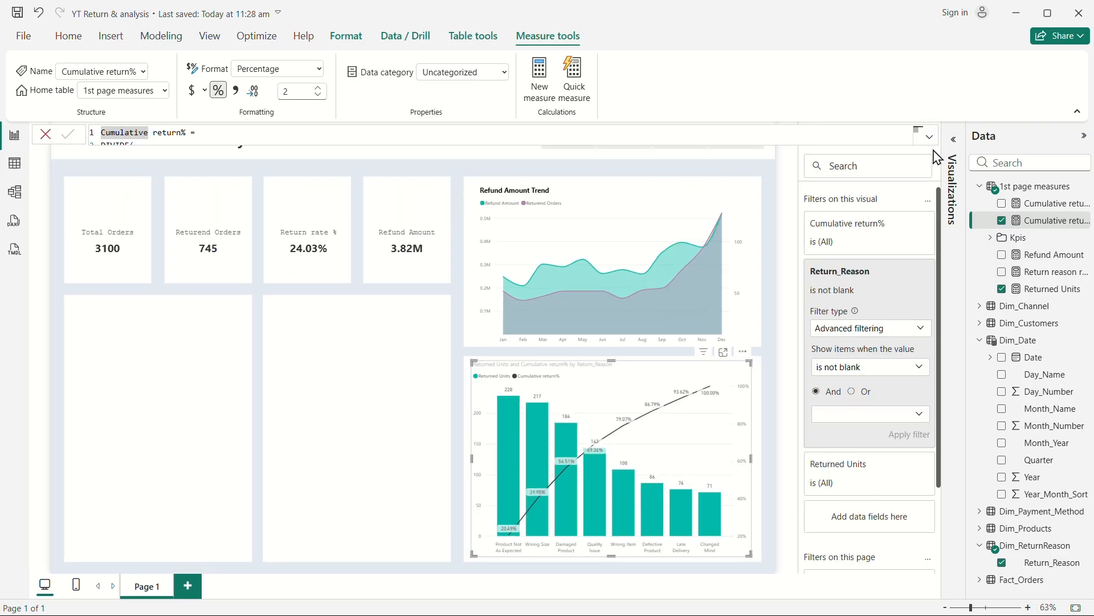
{"action": "left_click", "coordinate": [790, 246]}
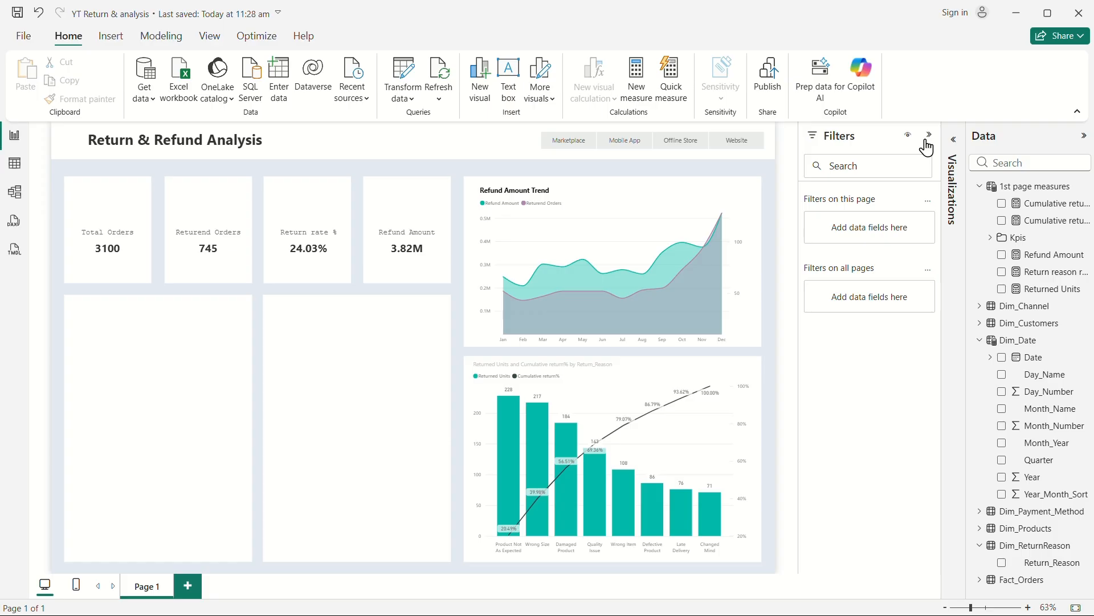
{"action": "left_click", "coordinate": [928, 142]}
Step: Copy the Refund Amount Trend chart's formatting onto the return reason combo chart with Format painter
{"action": "left_click", "coordinate": [772, 459]}
{"action": "left_click", "coordinate": [807, 234]}
{"action": "left_click", "coordinate": [73, 100]}
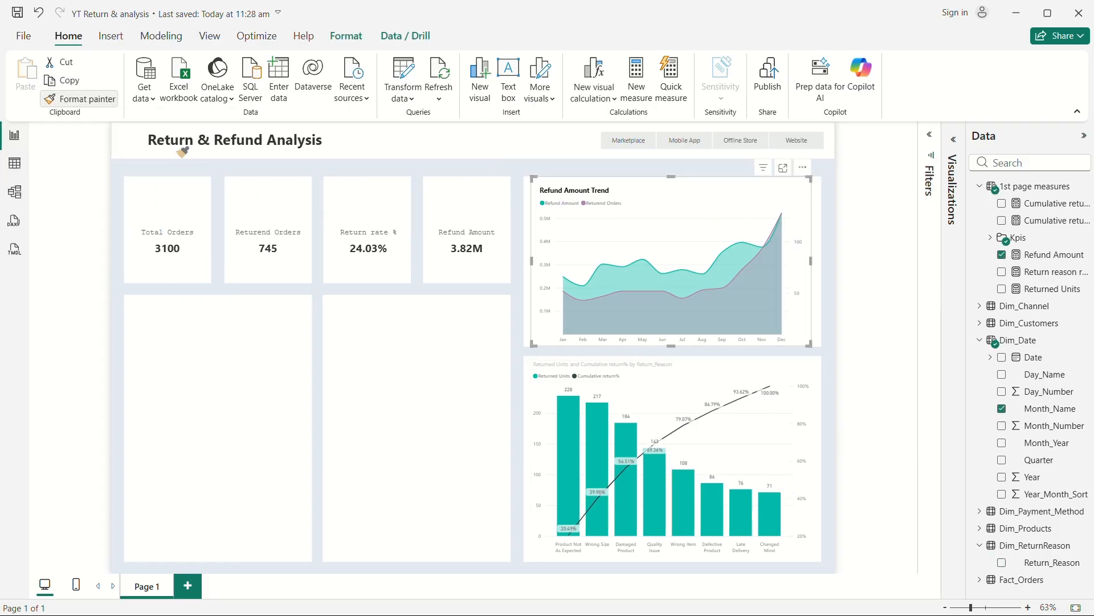
{"action": "left_click", "coordinate": [774, 427]}
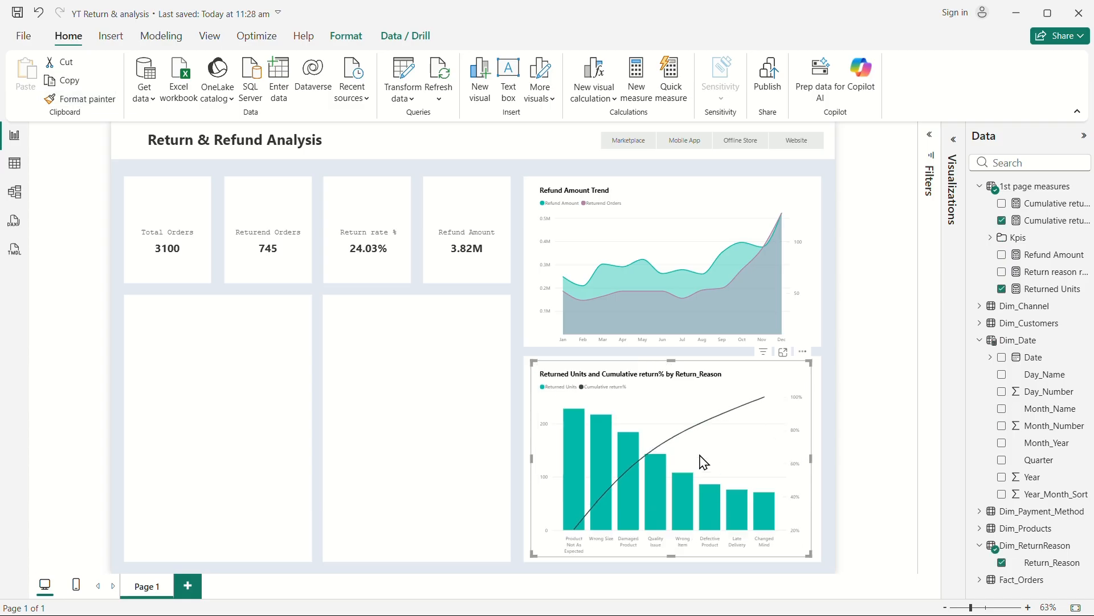
Step: Change the return reason combo chart's title text to "Return_Reason"
{"action": "left_click", "coordinate": [958, 149]}
{"action": "left_click", "coordinate": [901, 174]}
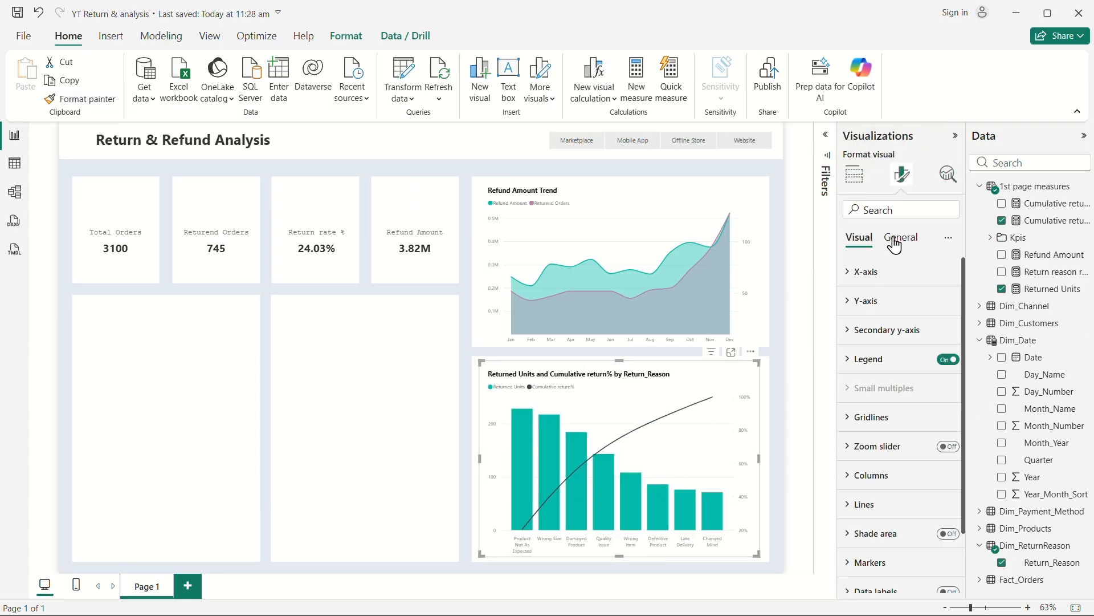
{"action": "left_click", "coordinate": [900, 237]}
{"action": "left_click", "coordinate": [855, 302]}
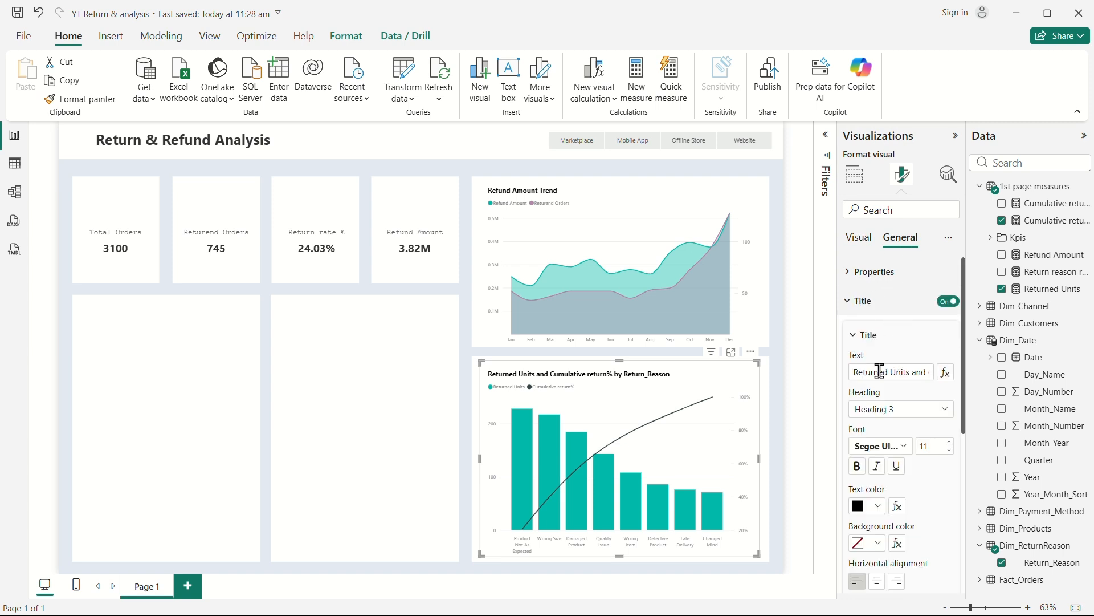
{"action": "triple_click", "coordinate": [914, 373]}
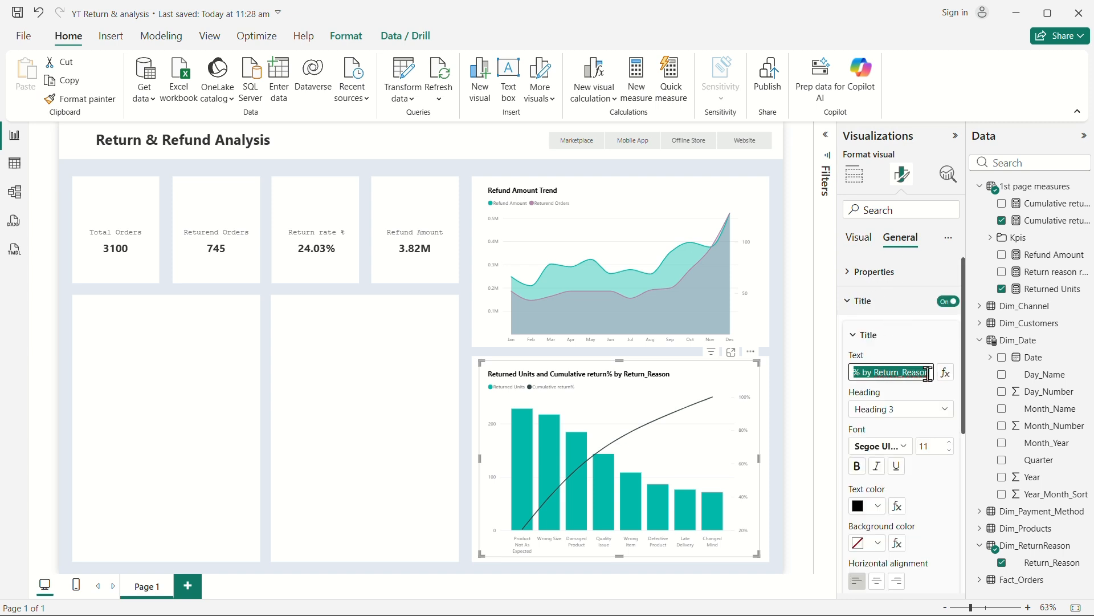
{"action": "left_click", "coordinate": [874, 370]}
{"action": "key", "text": "ctrl+a"}
{"action": "type", "text": "Return_Reason"}
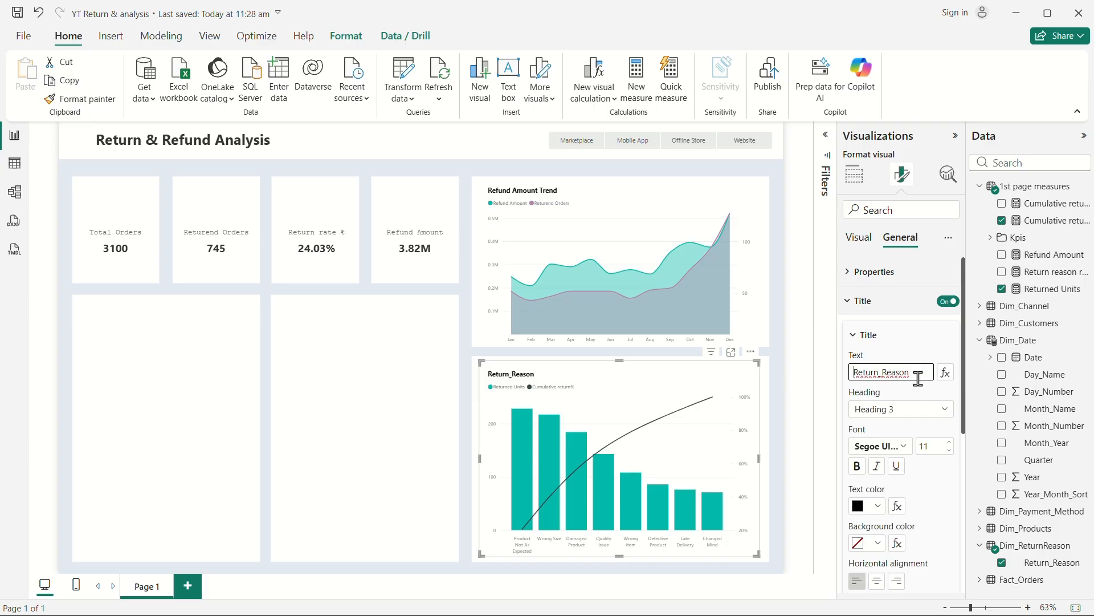
Step: Change the Pareto chart's title to "Return_Reason Pareto" and turn on its data labels
{"action": "type", "text": "Pareto"}
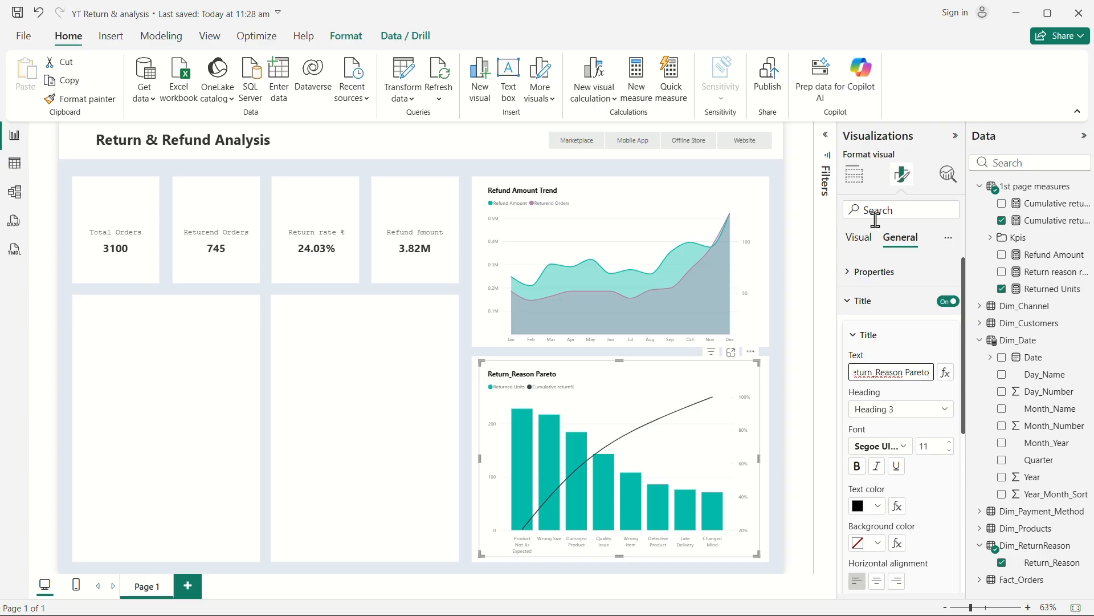
{"action": "left_click", "coordinate": [860, 241]}
{"action": "left_click", "coordinate": [862, 246]}
{"action": "scroll", "coordinate": [890, 498], "scroll_direction": "down", "scroll_amount": 3}
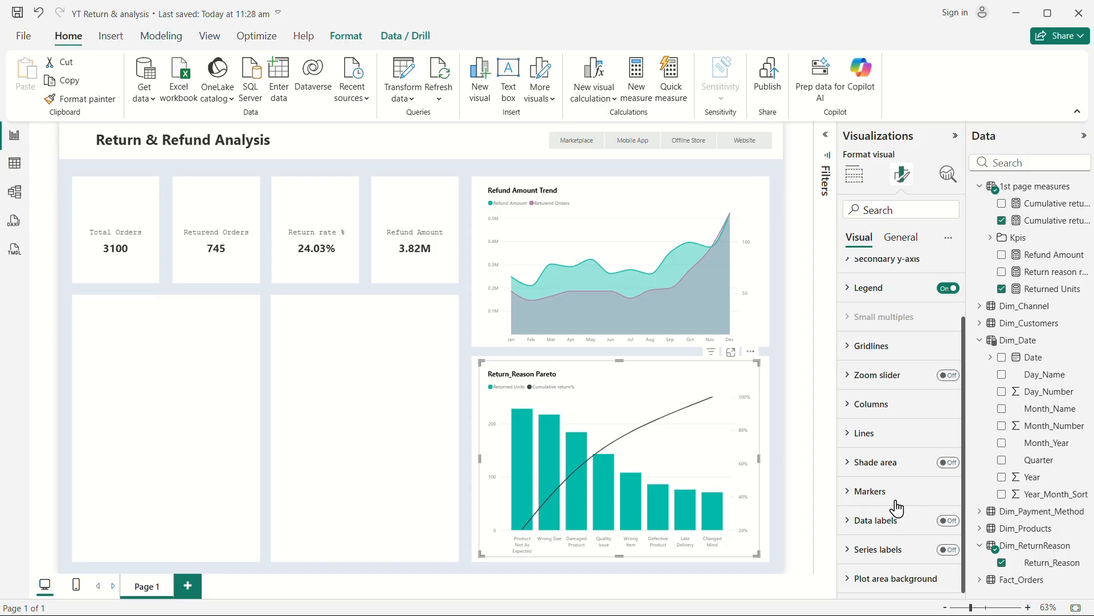
{"action": "left_click", "coordinate": [948, 522]}
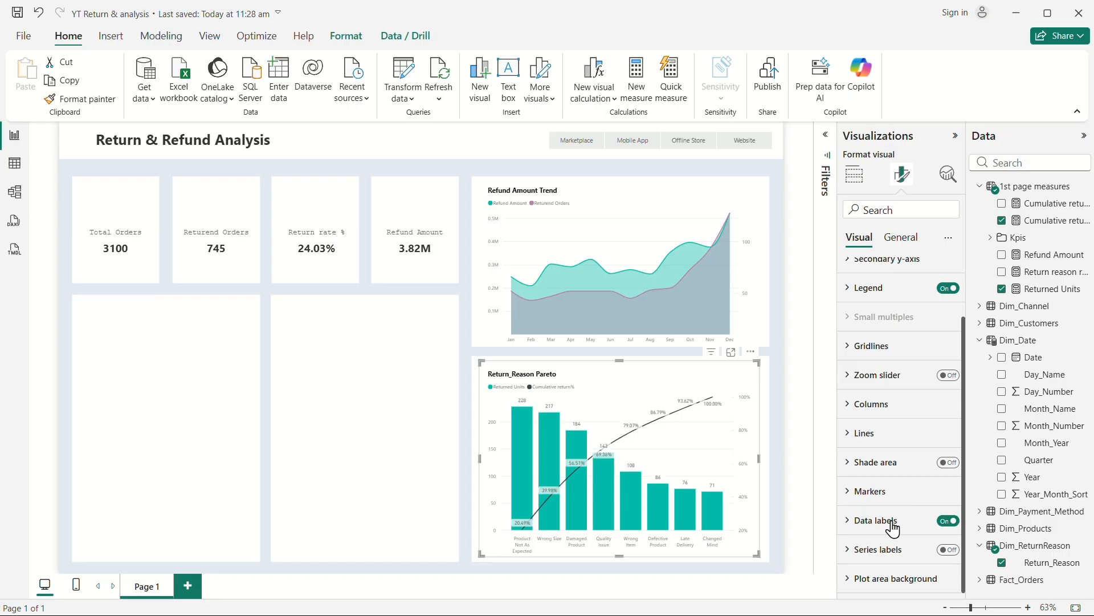
Step: Set the Pareto chart's data label values to black and turn off the label background
{"action": "left_click", "coordinate": [893, 529]}
{"action": "scroll", "coordinate": [889, 513], "scroll_direction": "down", "scroll_amount": 5}
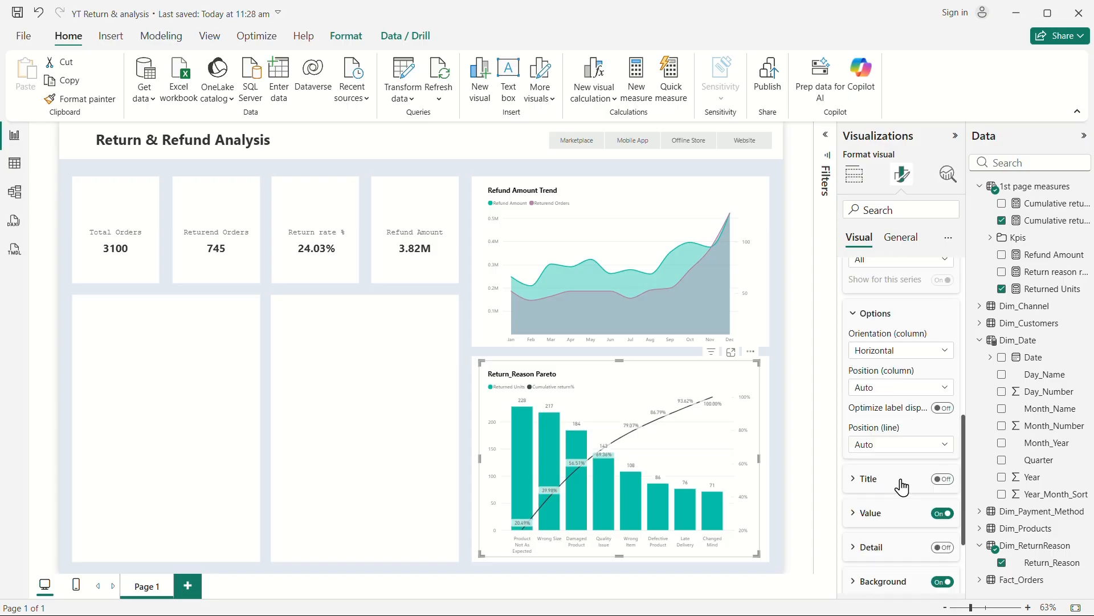
{"action": "left_click", "coordinate": [887, 391]}
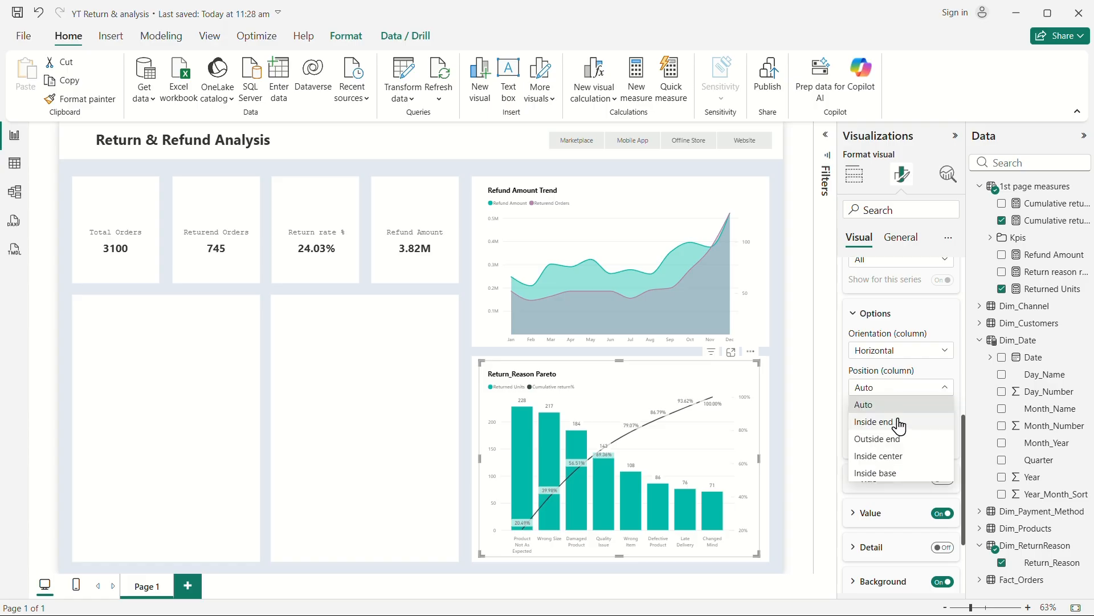
{"action": "left_click", "coordinate": [881, 405]}
{"action": "left_click", "coordinate": [855, 512]}
{"action": "scroll", "coordinate": [906, 509], "scroll_direction": "down", "scroll_amount": 3}
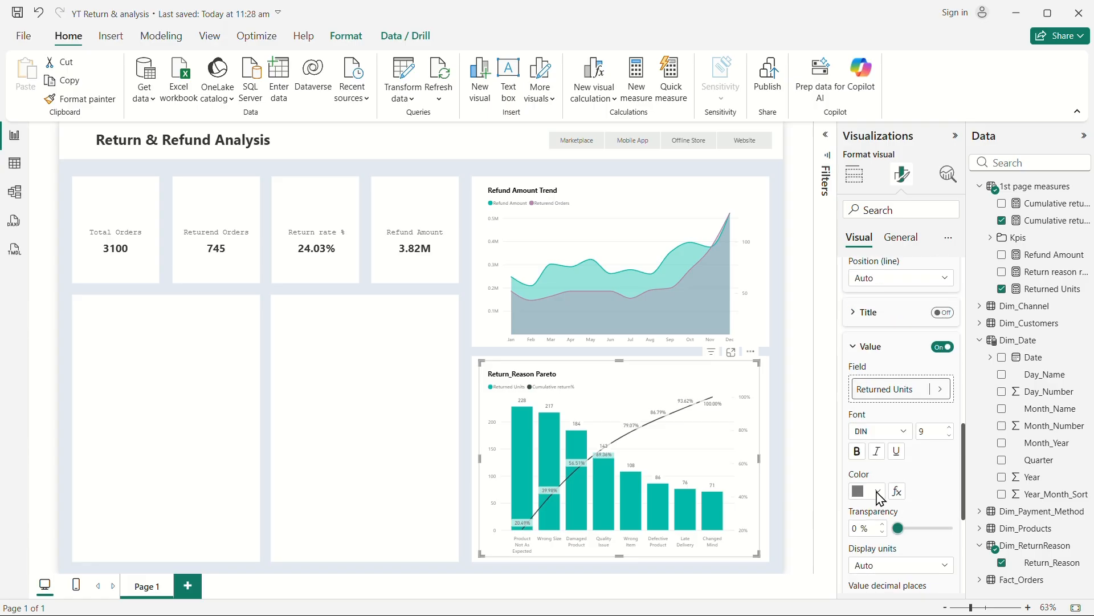
{"action": "left_click", "coordinate": [877, 491]}
{"action": "left_click", "coordinate": [890, 406]}
{"action": "scroll", "coordinate": [930, 468], "scroll_direction": "down", "scroll_amount": 1}
{"action": "scroll", "coordinate": [930, 468], "scroll_direction": "down", "scroll_amount": 5}
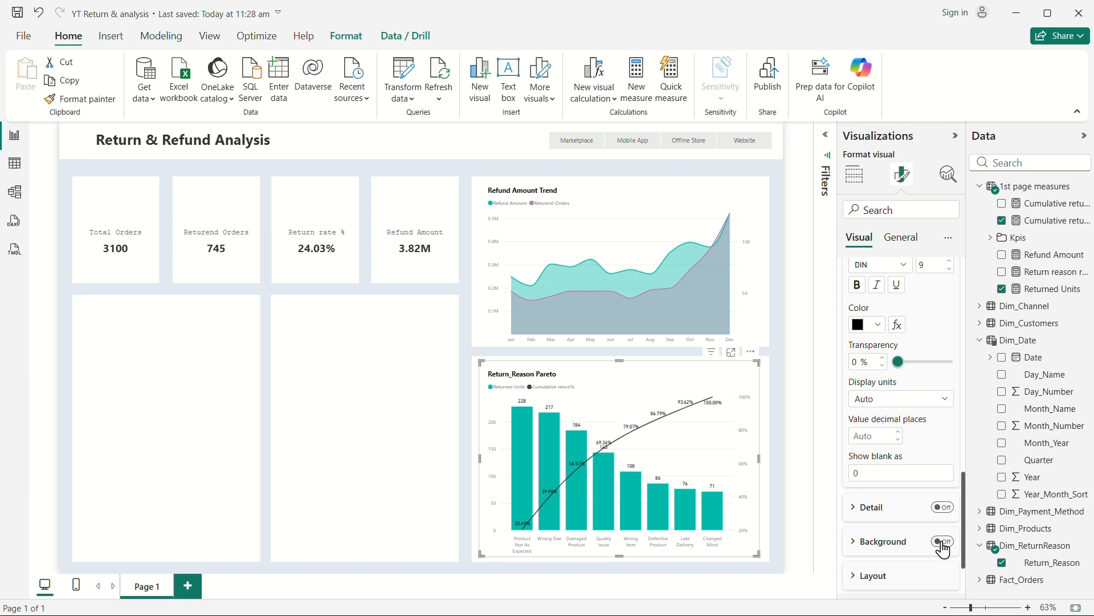
{"action": "left_click", "coordinate": [779, 291]}
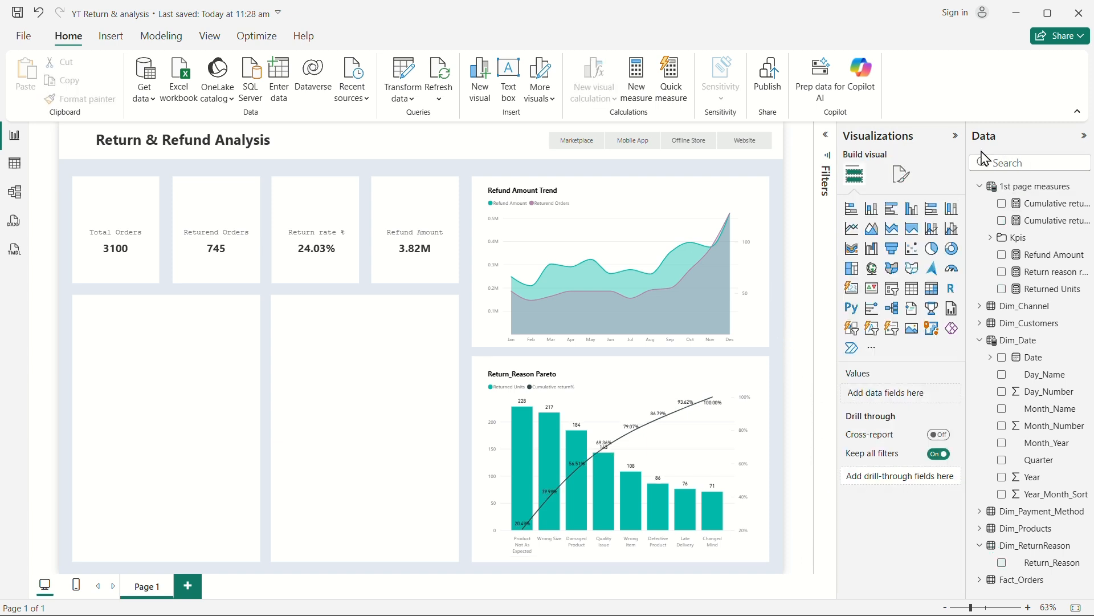
{"action": "left_click", "coordinate": [955, 135]}
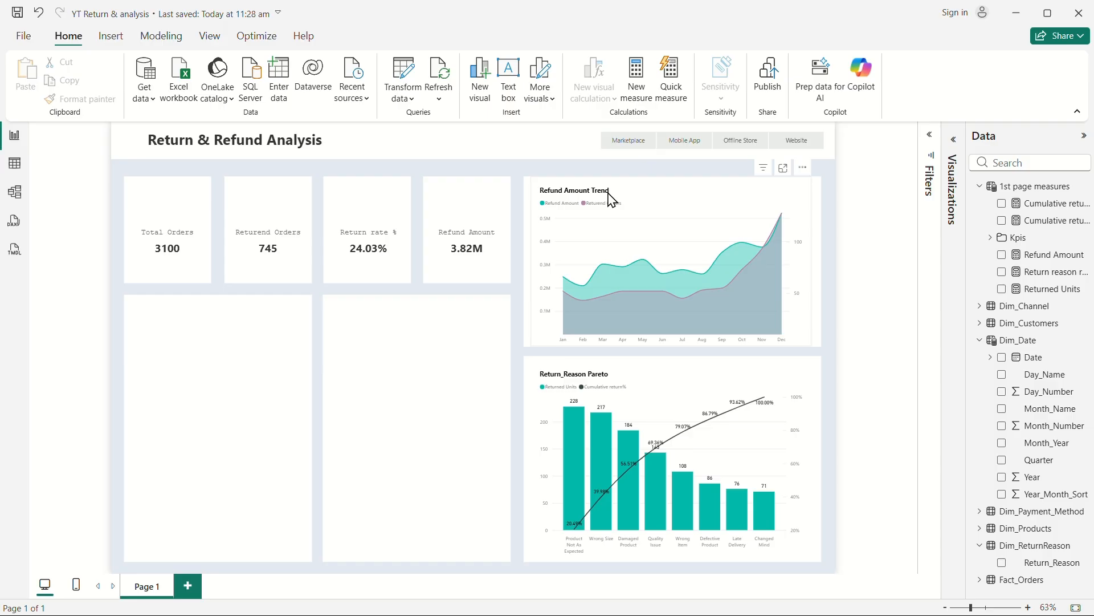
{"action": "left_click", "coordinate": [666, 375]}
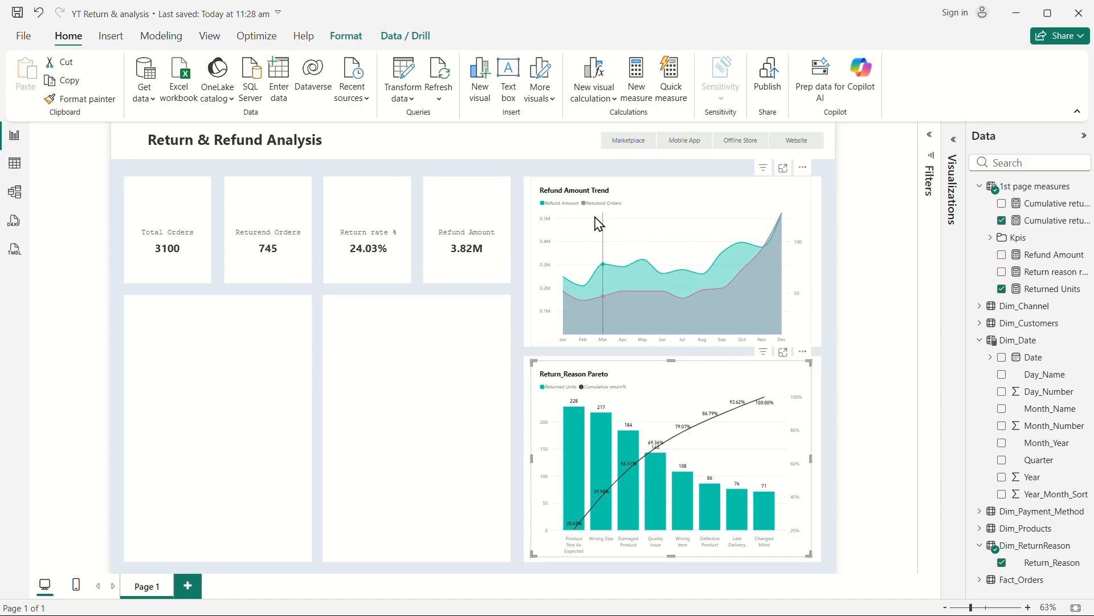
{"action": "left_click", "coordinate": [1085, 137]}
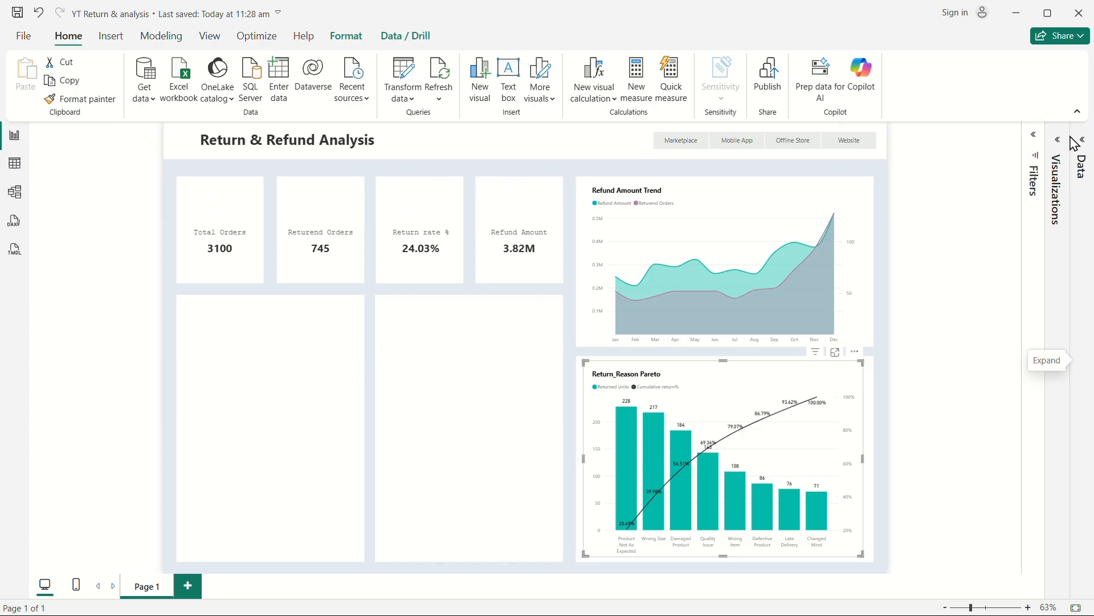
Step: Add a clustered bar chart and size it to fill the empty panel beneath the Return rate % and Refund Amount cards
{"action": "left_click", "coordinate": [1059, 141]}
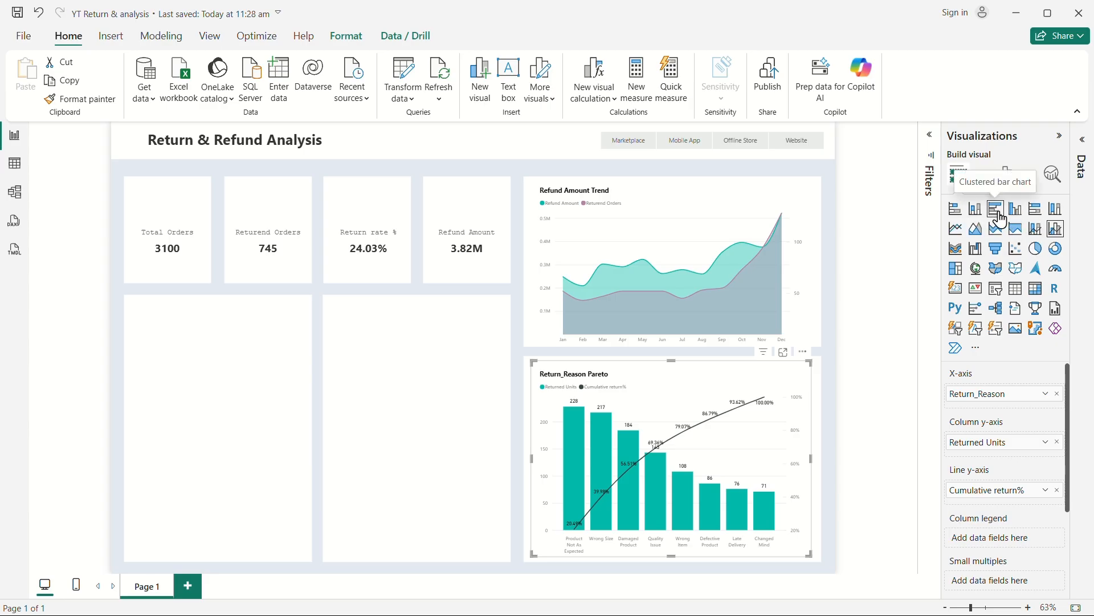
{"action": "left_click", "coordinate": [833, 334]}
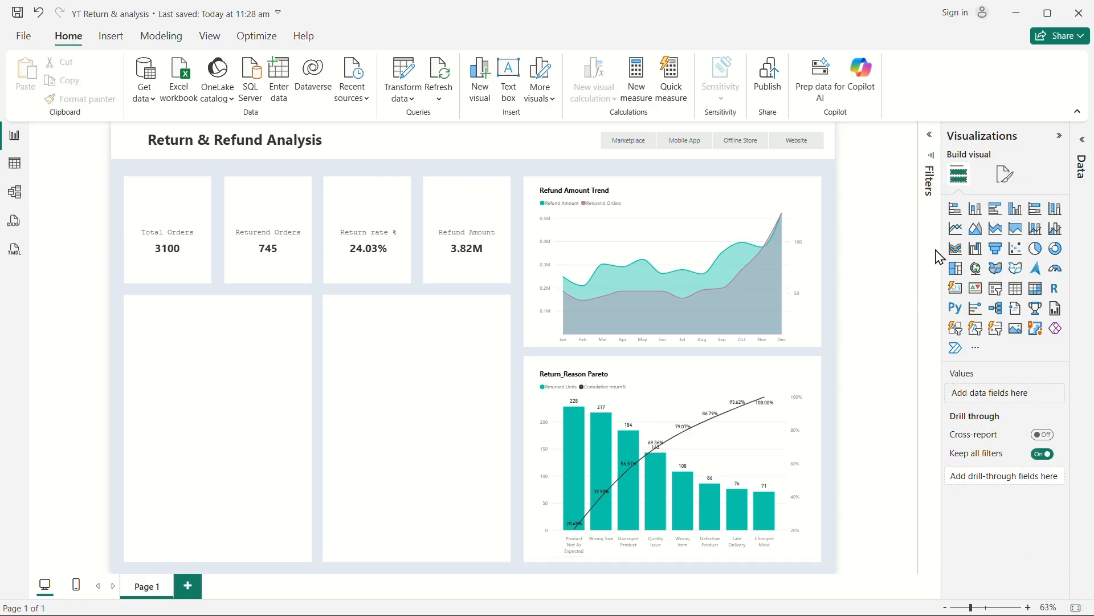
{"action": "left_click", "coordinate": [995, 210]}
{"action": "left_click_drag", "start_coordinate": [245, 257], "coordinate": [422, 381]}
{"action": "left_click_drag", "start_coordinate": [459, 431], "coordinate": [506, 565]}
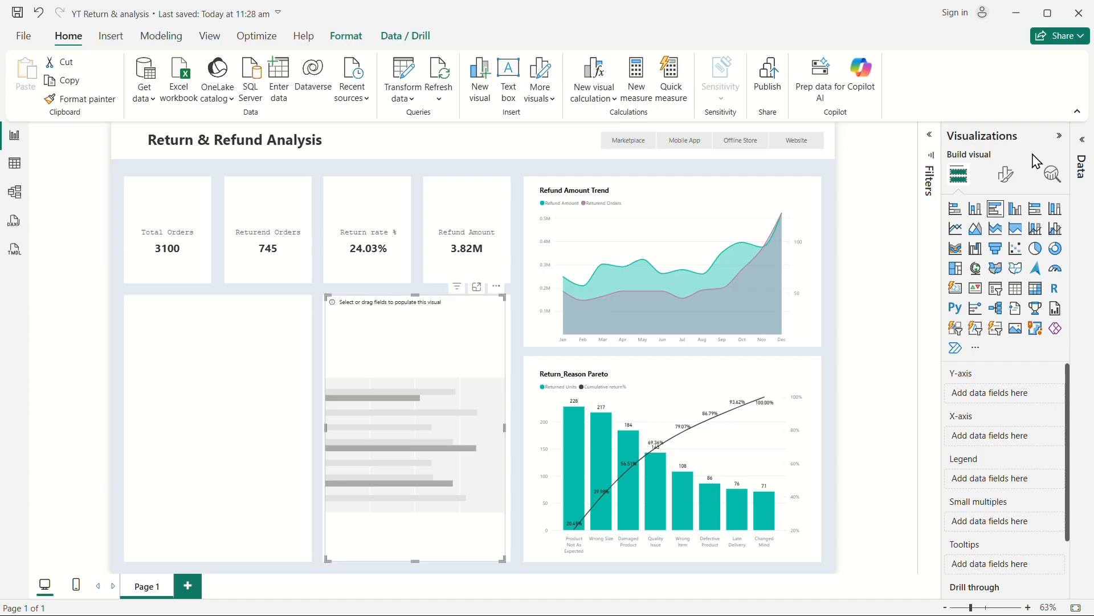
Step: Assign the product Category to the bar chart's Y-axis, and Returned Units and Total Orders to its X-axis
{"action": "left_click", "coordinate": [1089, 145]}
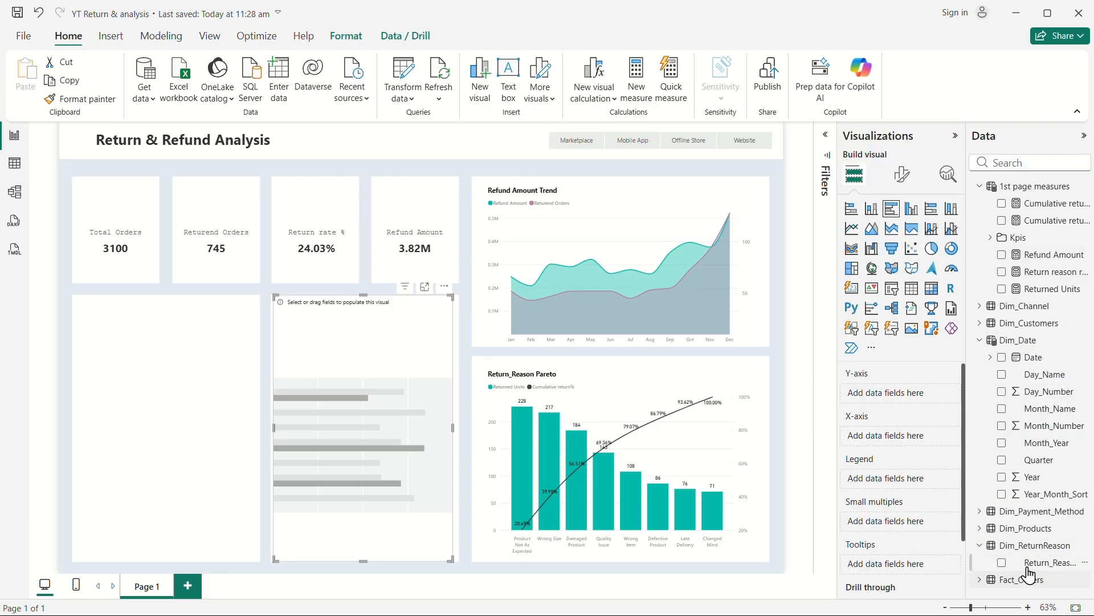
{"action": "left_click", "coordinate": [990, 537]}
{"action": "scroll", "coordinate": [1015, 513], "scroll_direction": "down", "scroll_amount": 2}
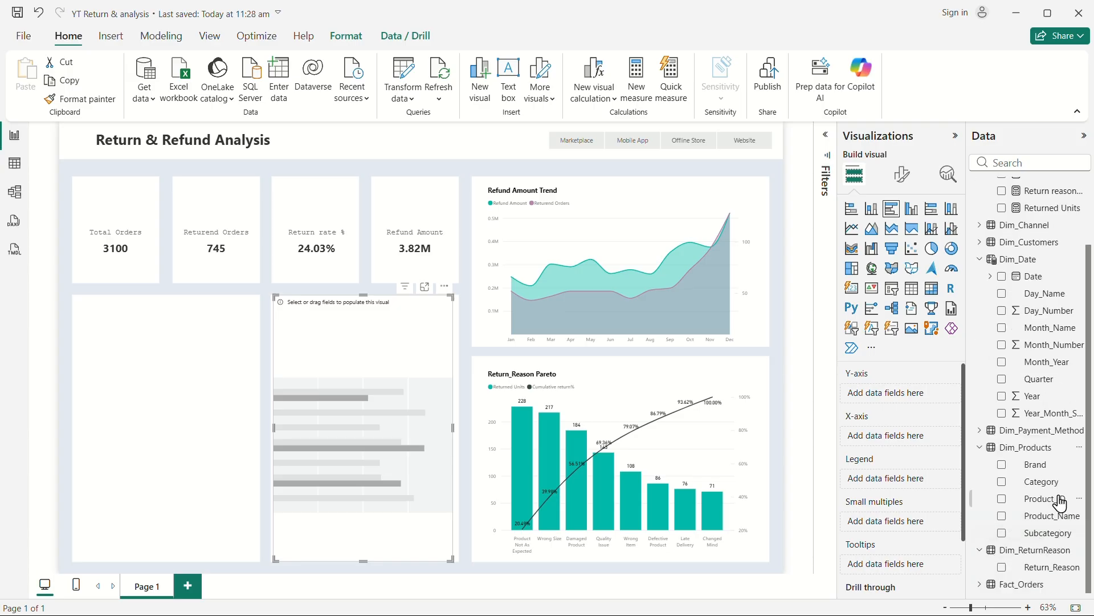
{"action": "left_click_drag", "start_coordinate": [1034, 488], "coordinate": [894, 398]}
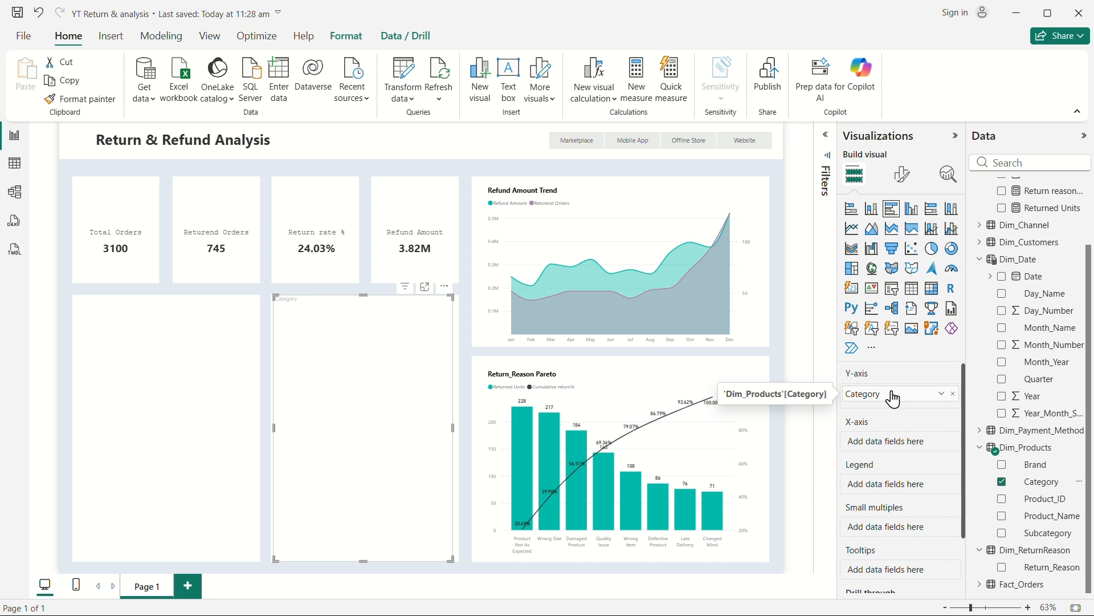
{"action": "scroll", "coordinate": [1026, 291], "scroll_direction": "up", "scroll_amount": 2}
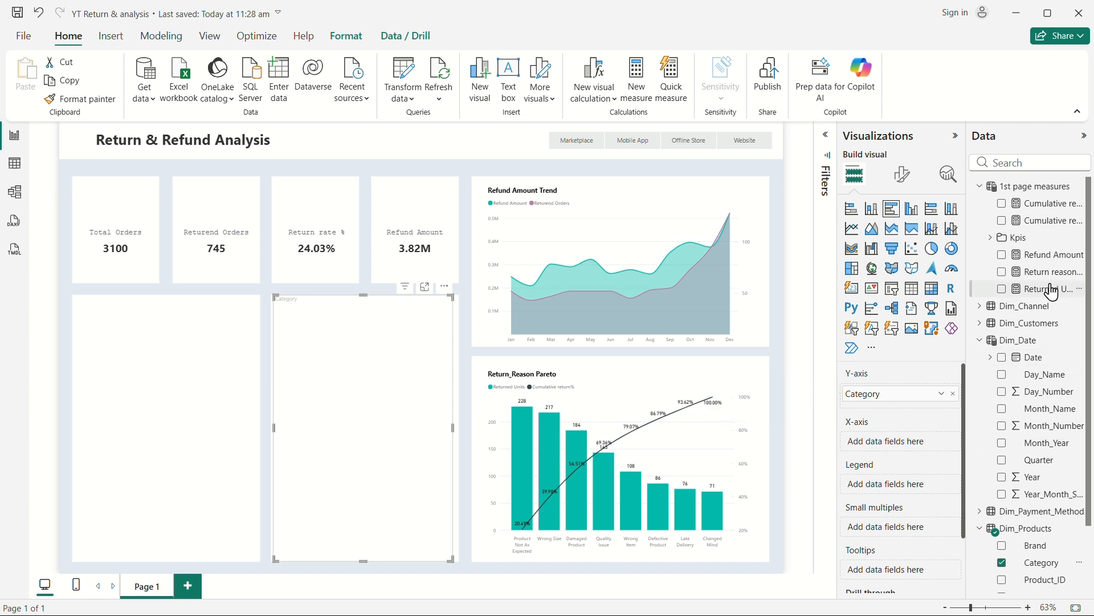
{"action": "left_click_drag", "start_coordinate": [1052, 289], "coordinate": [908, 445]}
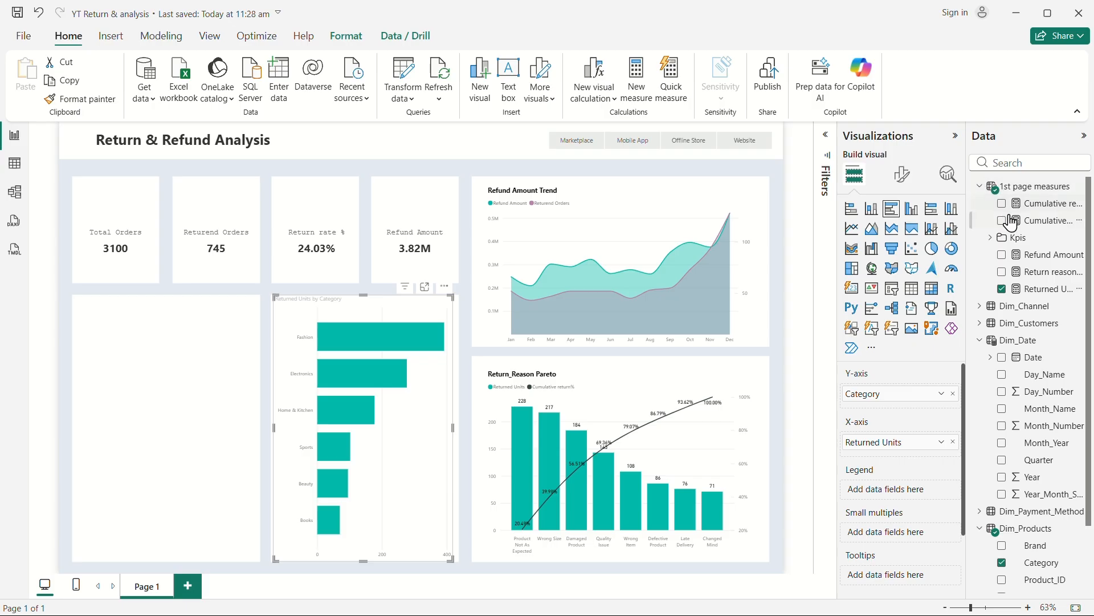
{"action": "left_click", "coordinate": [989, 238]}
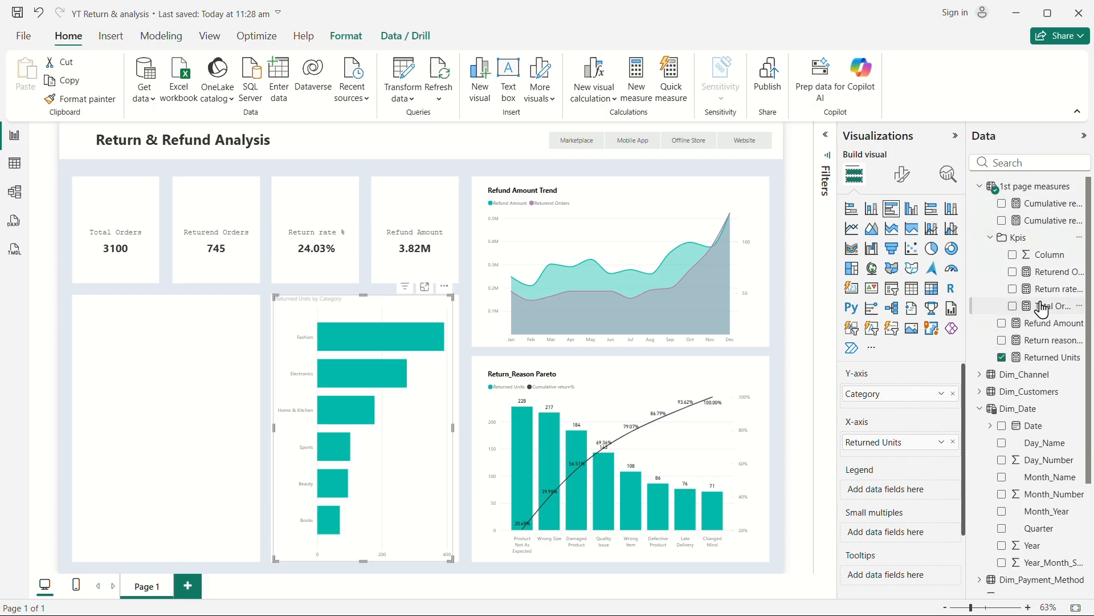
{"action": "left_click_drag", "start_coordinate": [1055, 313], "coordinate": [906, 456]}
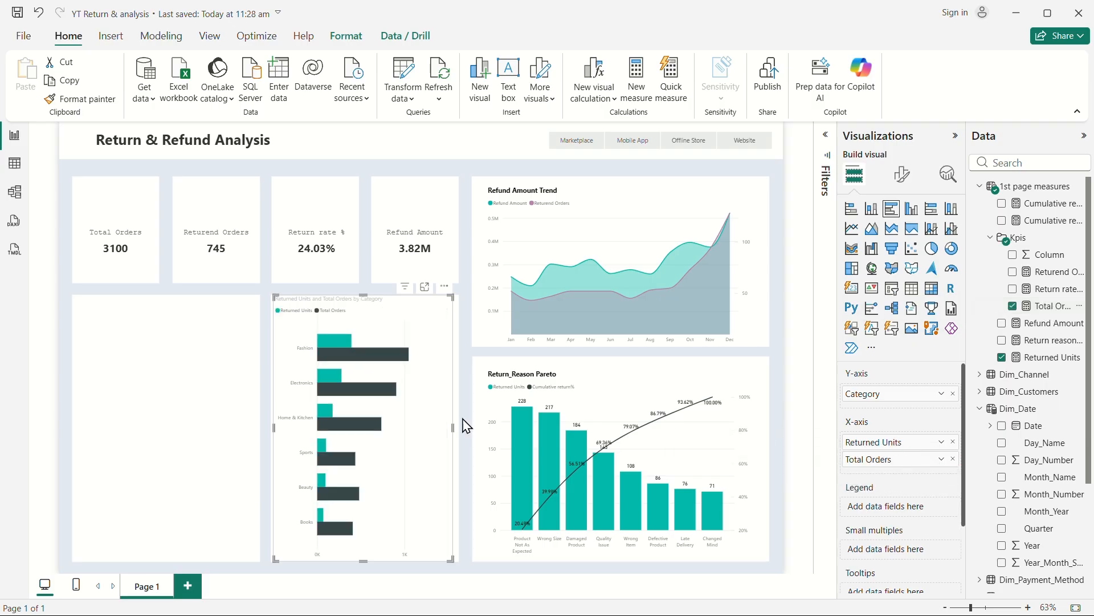
Step: Copy the Return_Reason Pareto chart's formatting onto the new clustered bar chart with Format painter
{"action": "mouse_move", "coordinate": [345, 342]}
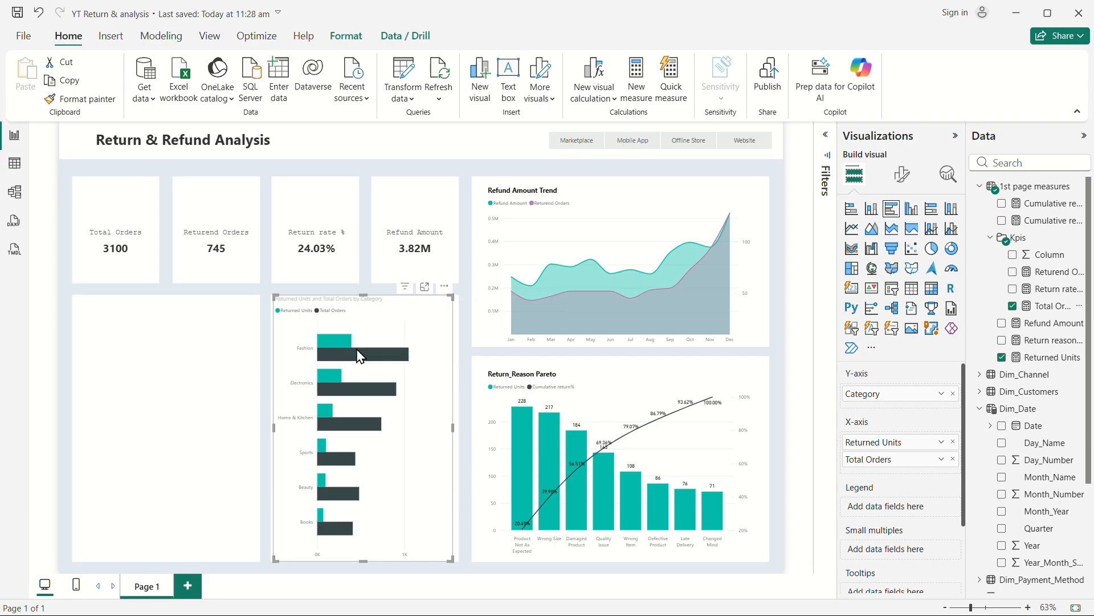
{"action": "left_click", "coordinate": [654, 391]}
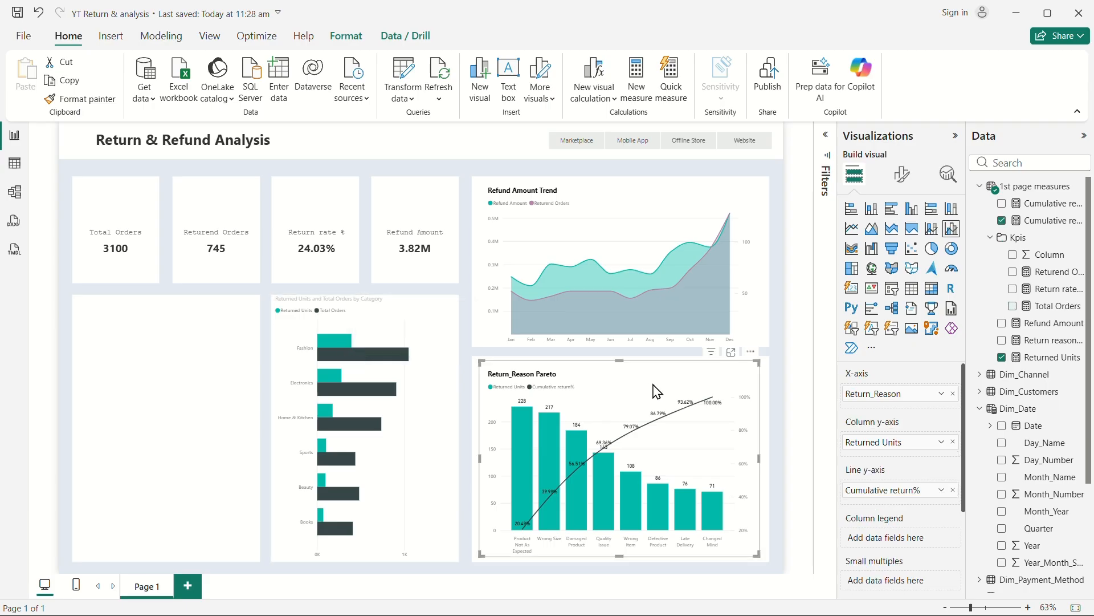
{"action": "left_click", "coordinate": [85, 100]}
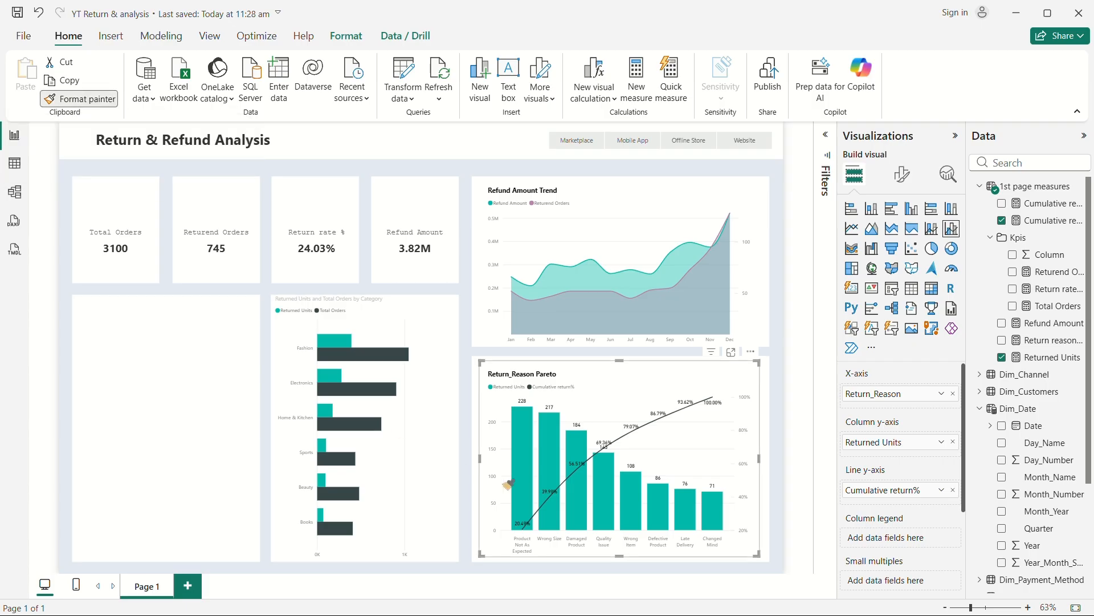
{"action": "left_click", "coordinate": [419, 354]}
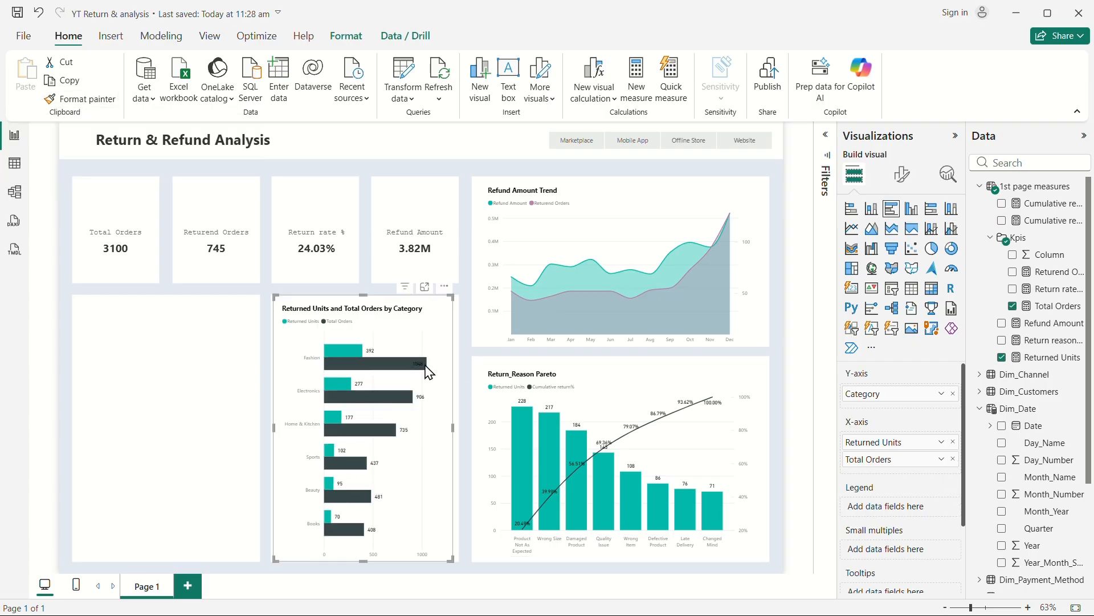
Step: Set the bar chart's space between categories to 27% and its space between series to 20%
{"action": "left_click", "coordinate": [902, 174]}
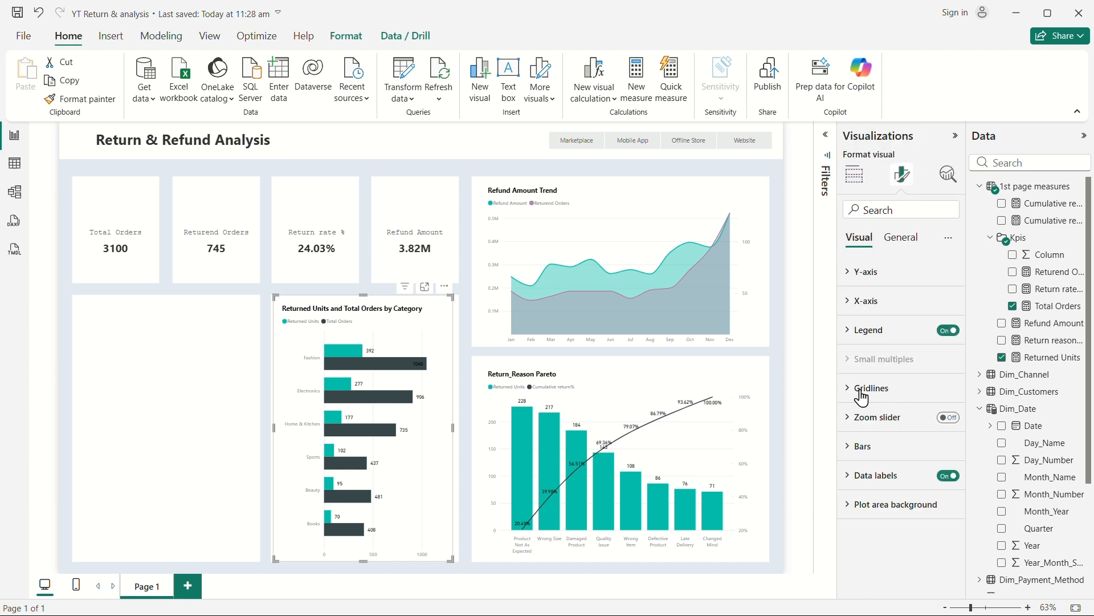
{"action": "left_click", "coordinate": [860, 449]}
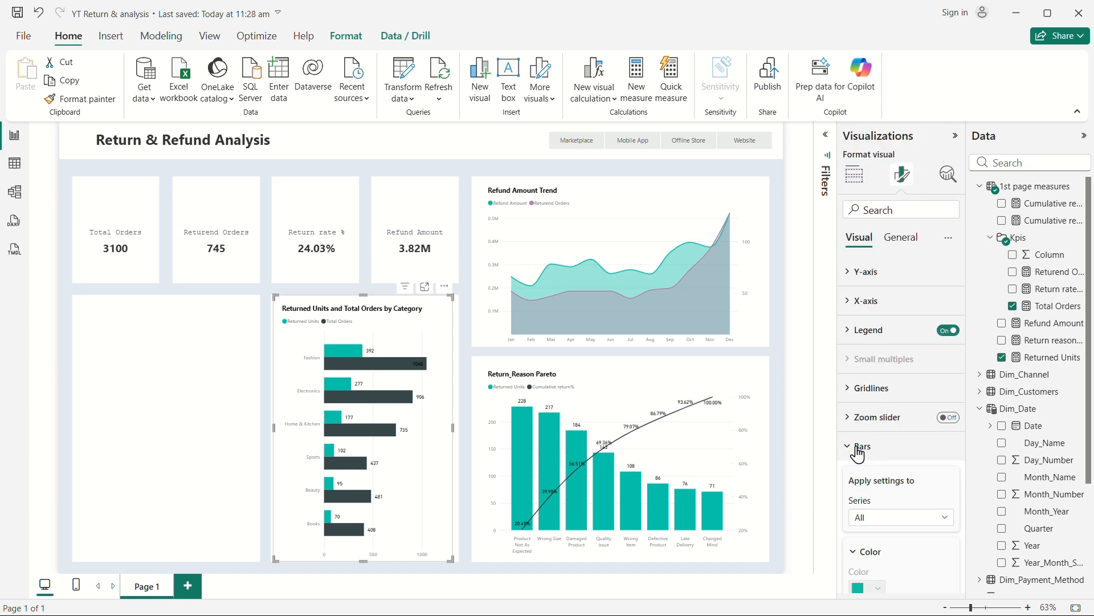
{"action": "scroll", "coordinate": [889, 450], "scroll_direction": "down", "scroll_amount": 3}
{"action": "left_click", "coordinate": [862, 528]}
{"action": "scroll", "coordinate": [861, 527], "scroll_direction": "down", "scroll_amount": 3}
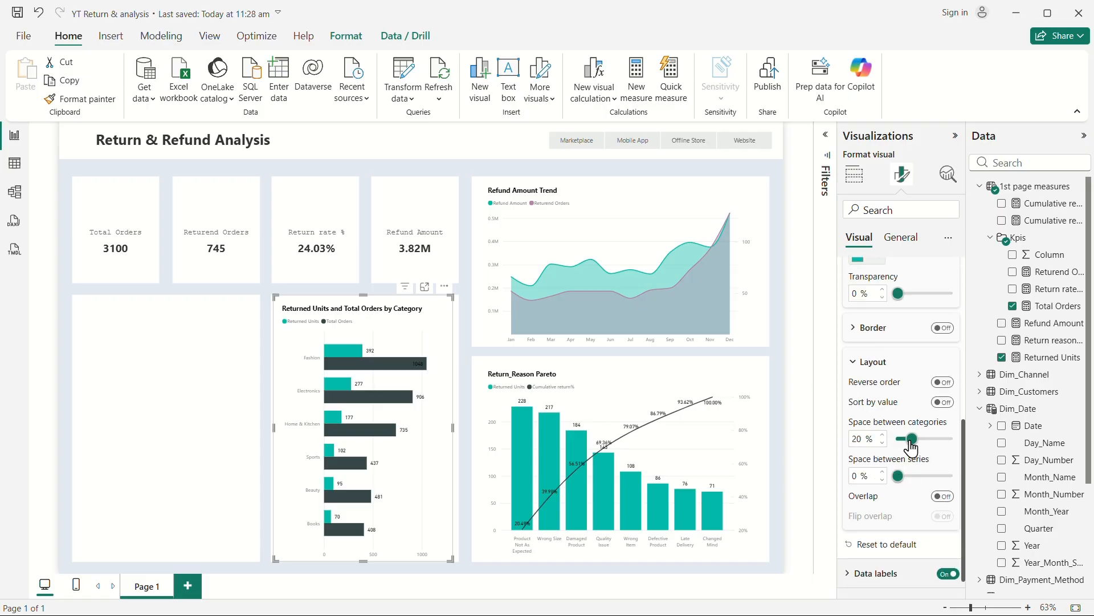
{"action": "left_click_drag", "start_coordinate": [913, 439], "coordinate": [916, 438]}
{"action": "left_click_drag", "start_coordinate": [897, 476], "coordinate": [908, 476]}
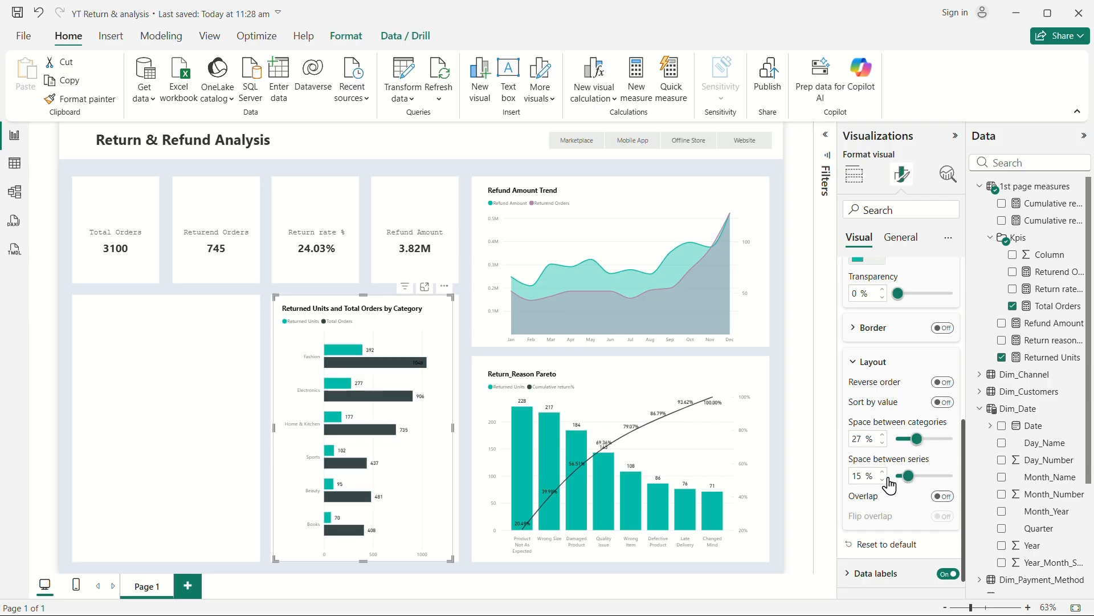
{"action": "left_click", "coordinate": [882, 472]}
{"action": "left_click", "coordinate": [882, 473]}
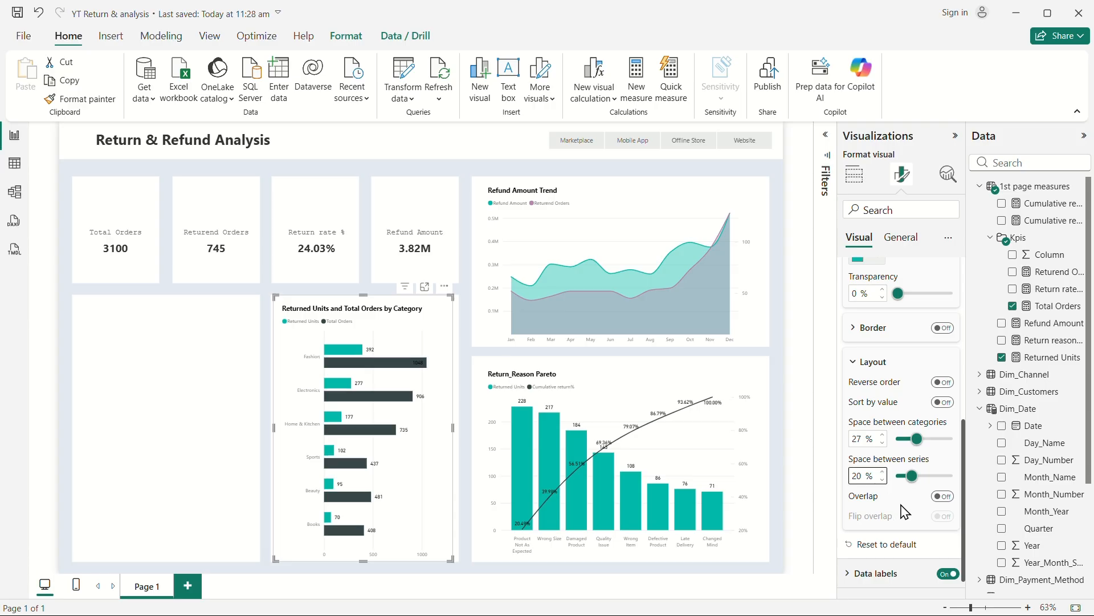
Step: Set the bar chart's data label position to Outside end for all series
{"action": "left_click", "coordinate": [883, 572]}
{"action": "scroll", "coordinate": [907, 542], "scroll_direction": "down", "scroll_amount": 3}
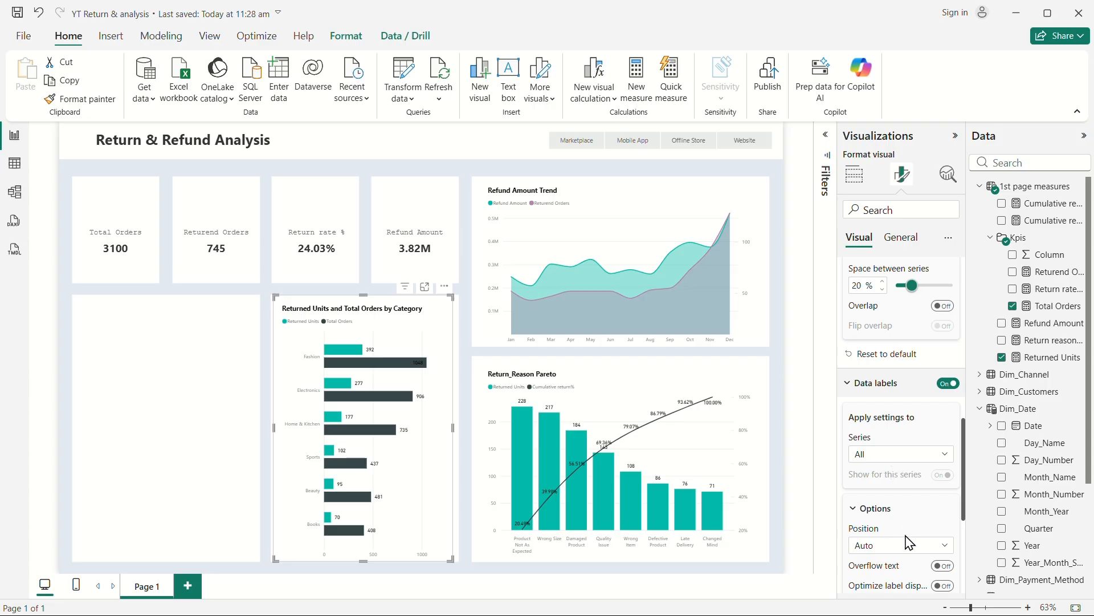
{"action": "left_click", "coordinate": [909, 545]}
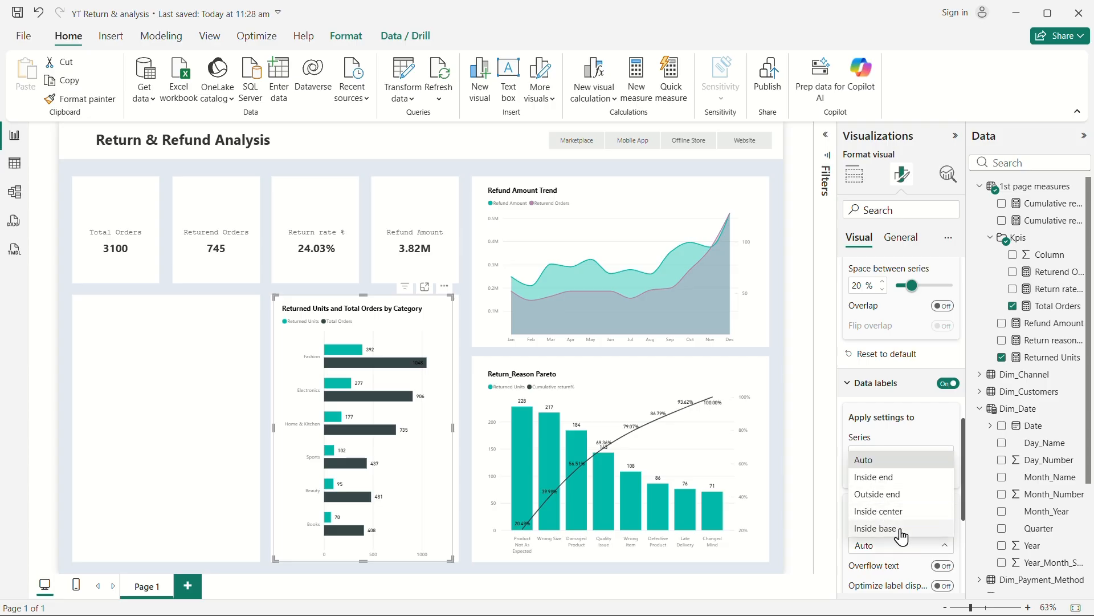
{"action": "left_click", "coordinate": [890, 495]}
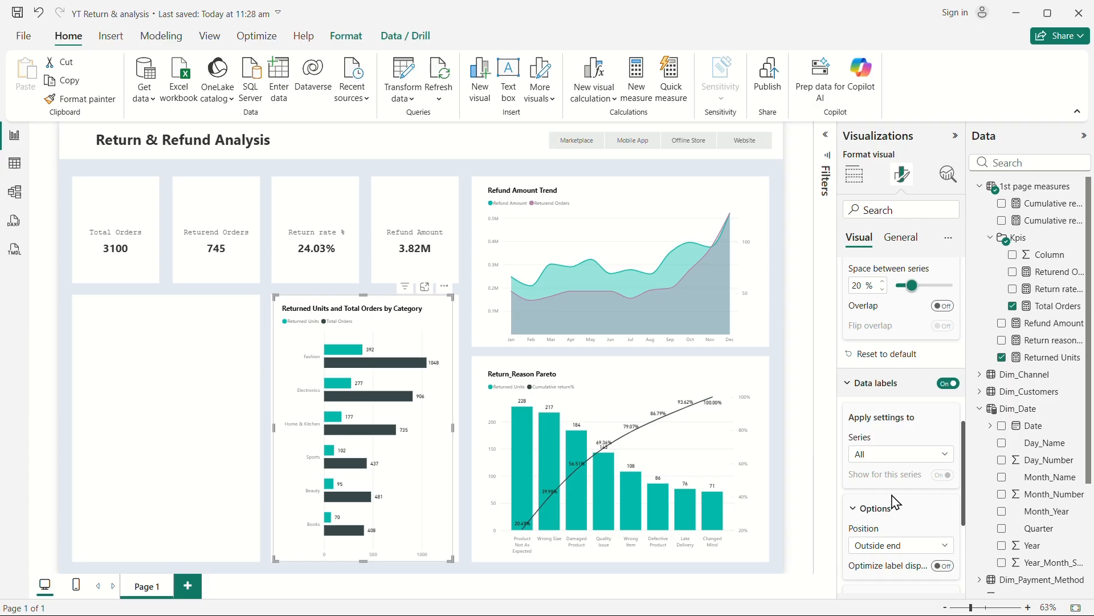
Step: Recolor the Returned Units bars light red in the bar chart of returned units and orders by category
{"action": "scroll", "coordinate": [892, 504], "scroll_direction": "up", "scroll_amount": 5}
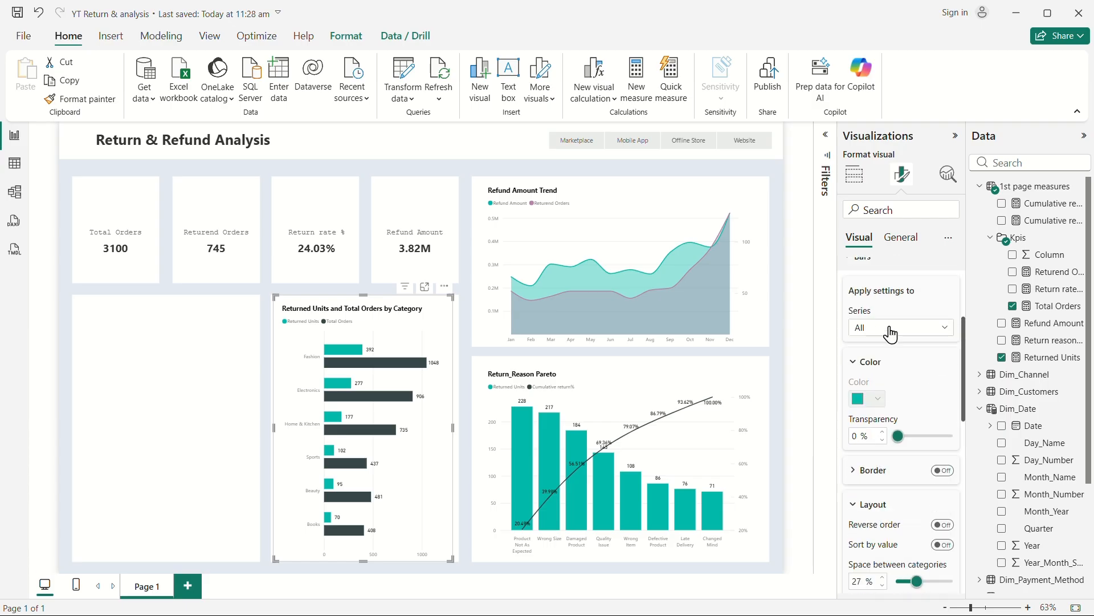
{"action": "left_click", "coordinate": [900, 331]}
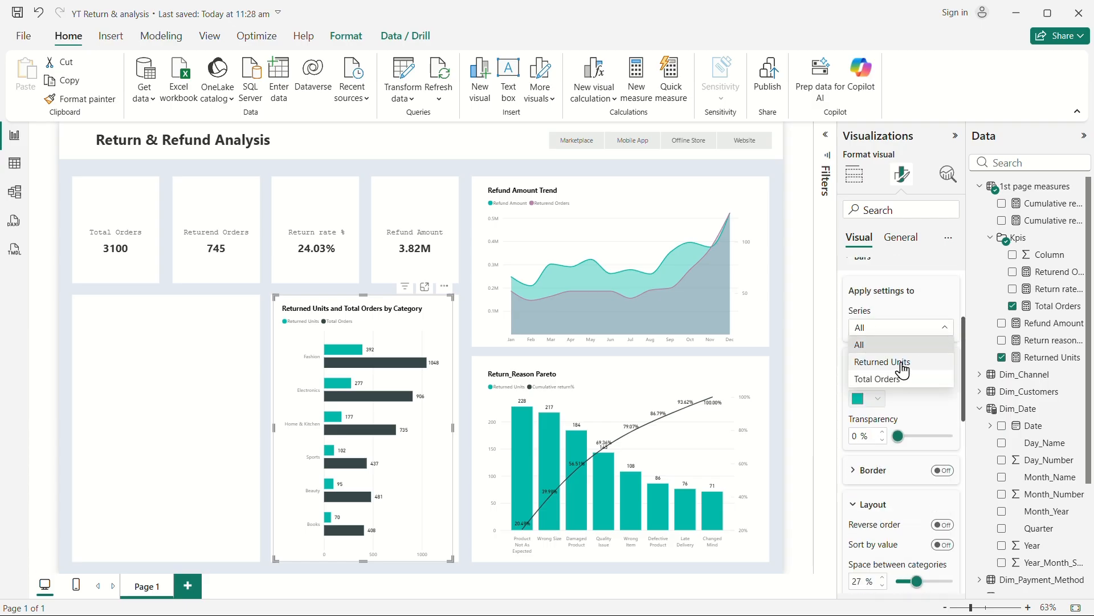
{"action": "left_click", "coordinate": [904, 370]}
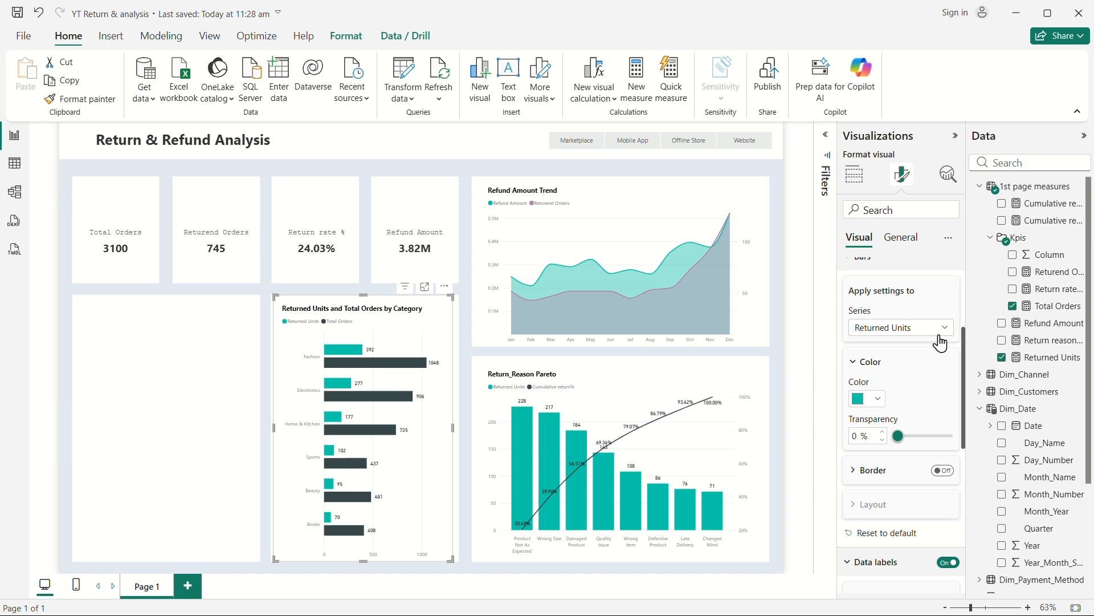
{"action": "left_click", "coordinate": [877, 399]}
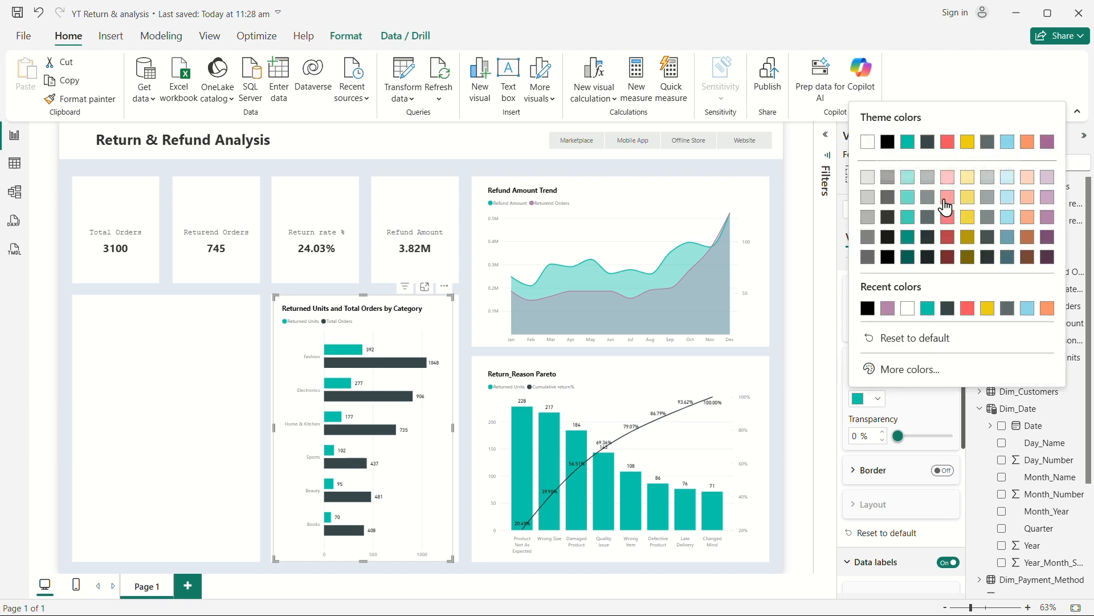
{"action": "left_click", "coordinate": [946, 197]}
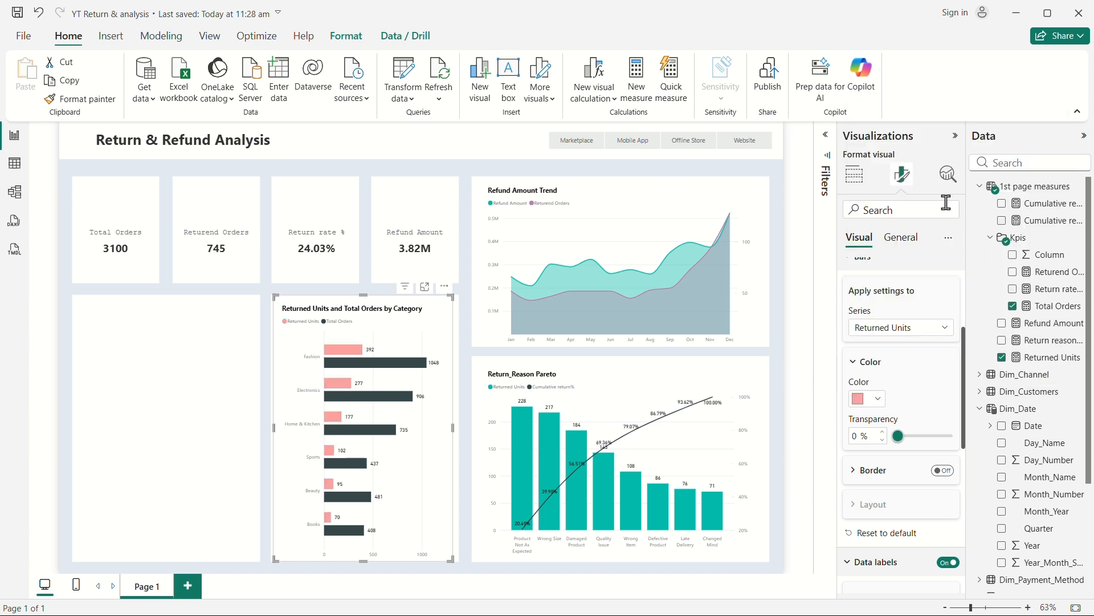
Step: Recolor the Total Orders bars of the category bar chart to a lighter teal theme shade
{"action": "left_click", "coordinate": [890, 328]}
{"action": "left_click", "coordinate": [887, 378]}
{"action": "left_click", "coordinate": [880, 399]}
{"action": "left_click", "coordinate": [910, 232]}
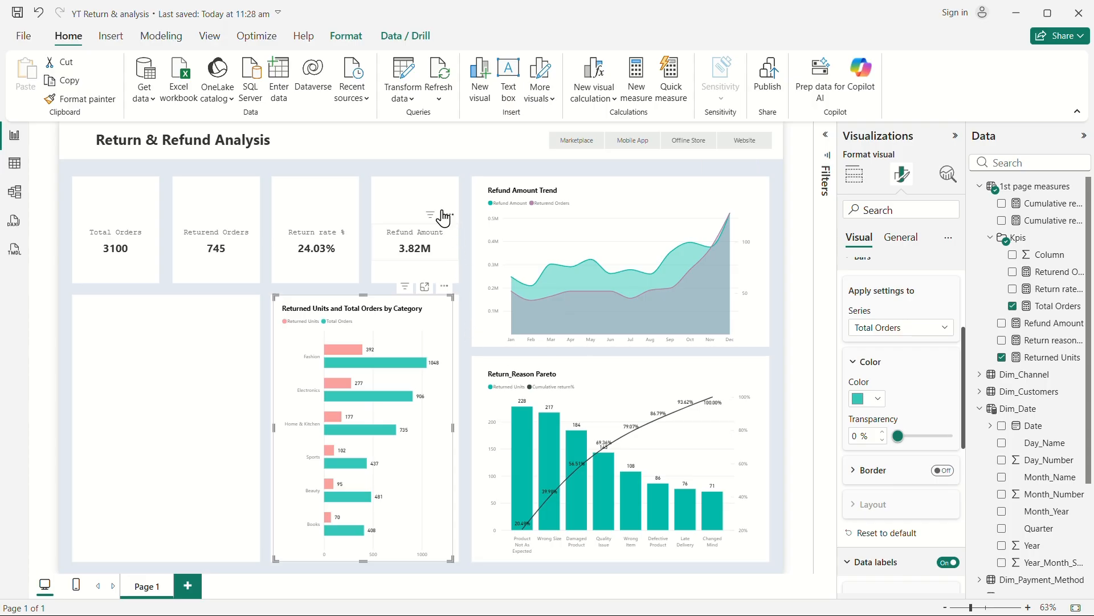
Step: Insert a donut chart and fit it to the empty panel beside the category bar chart
{"action": "left_click", "coordinate": [360, 174]}
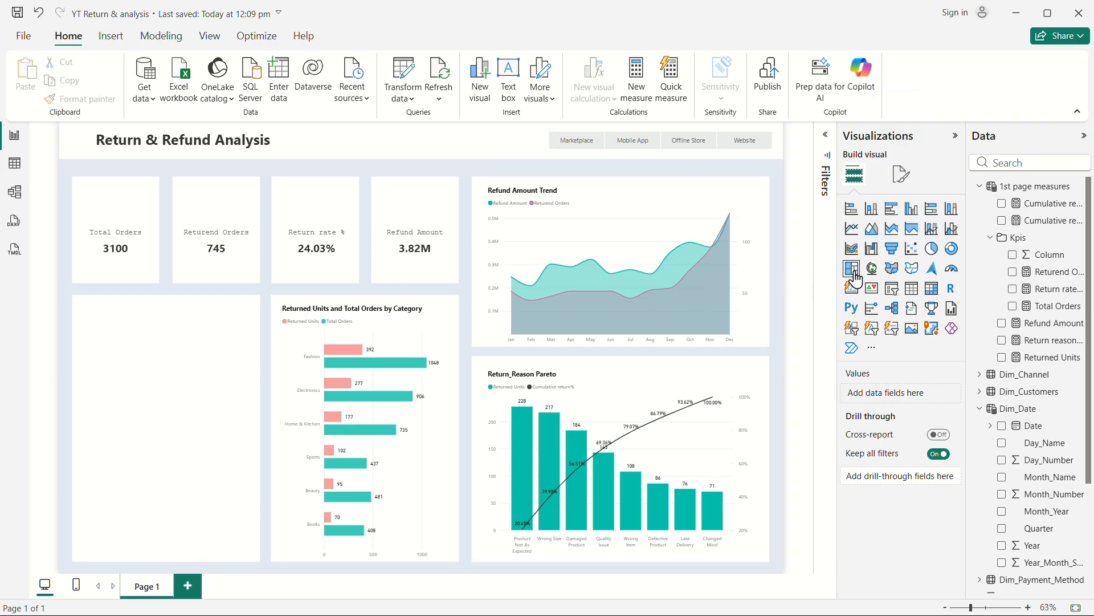
{"action": "left_click", "coordinate": [947, 259]}
{"action": "left_click_drag", "start_coordinate": [188, 279], "coordinate": [139, 382]}
{"action": "left_click_drag", "start_coordinate": [206, 436], "coordinate": [254, 552]}
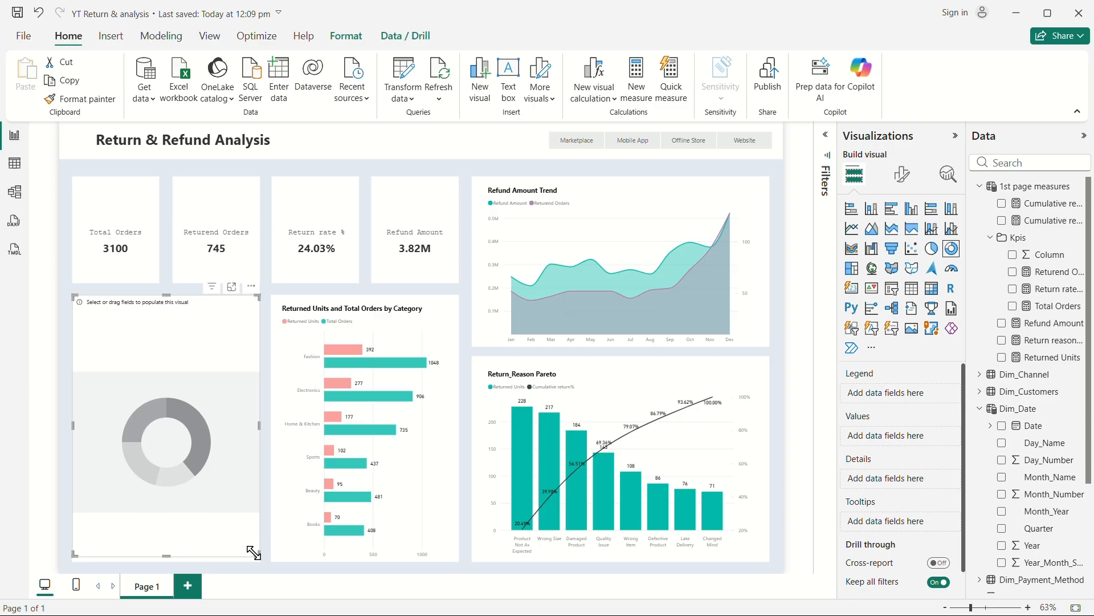
Step: Assign Sales_Channel to the donut chart's Legend and Returned Units to its Values
{"action": "left_click", "coordinate": [979, 409]}
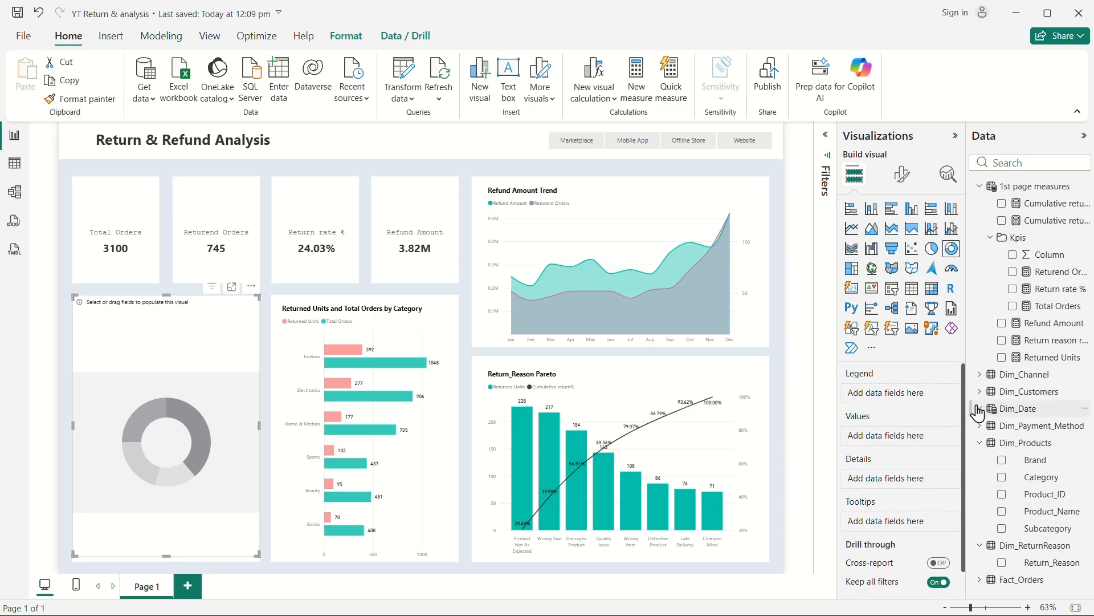
{"action": "left_click", "coordinate": [980, 375]}
{"action": "left_click_drag", "start_coordinate": [1043, 401], "coordinate": [912, 402]}
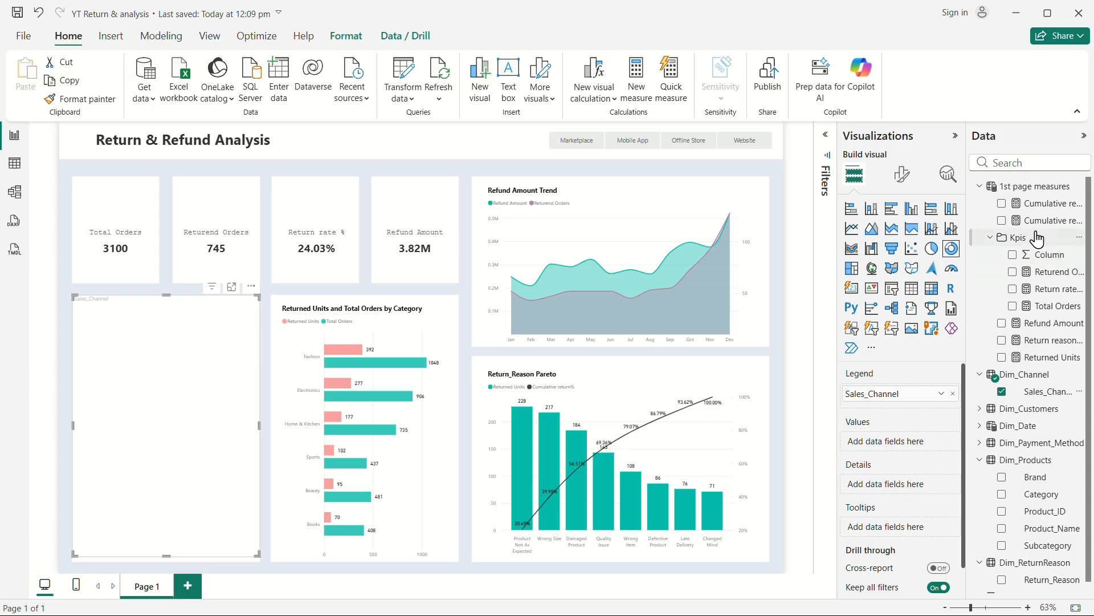
{"action": "left_click_drag", "start_coordinate": [1049, 363], "coordinate": [899, 447]}
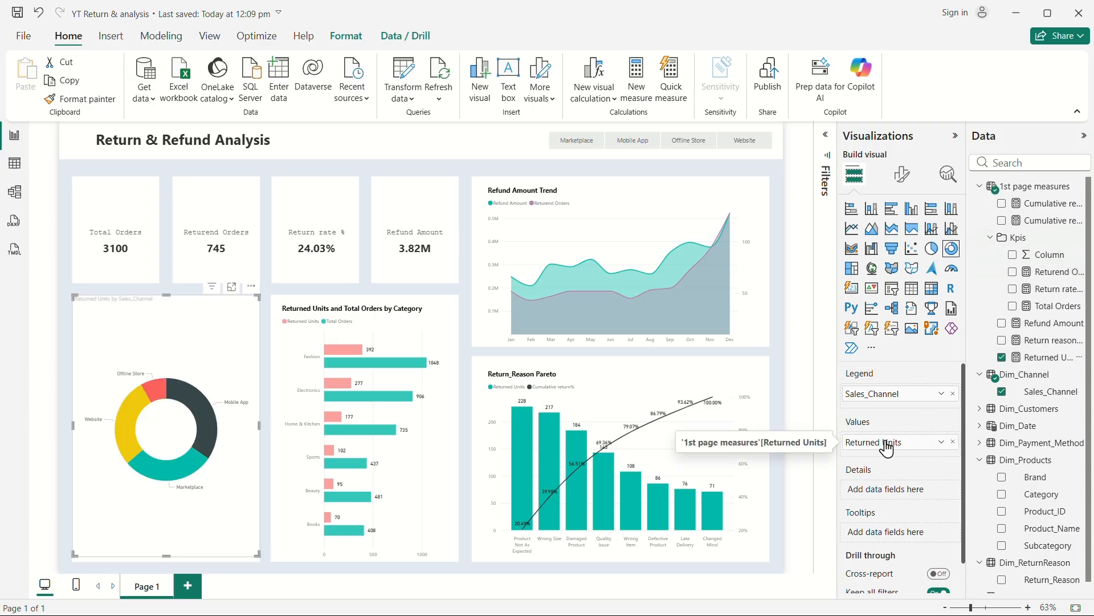
Step: Place a copy of the Refund Amount card in the donut's center and replace its measure with Returned Units
{"action": "mouse_move", "coordinate": [167, 402]}
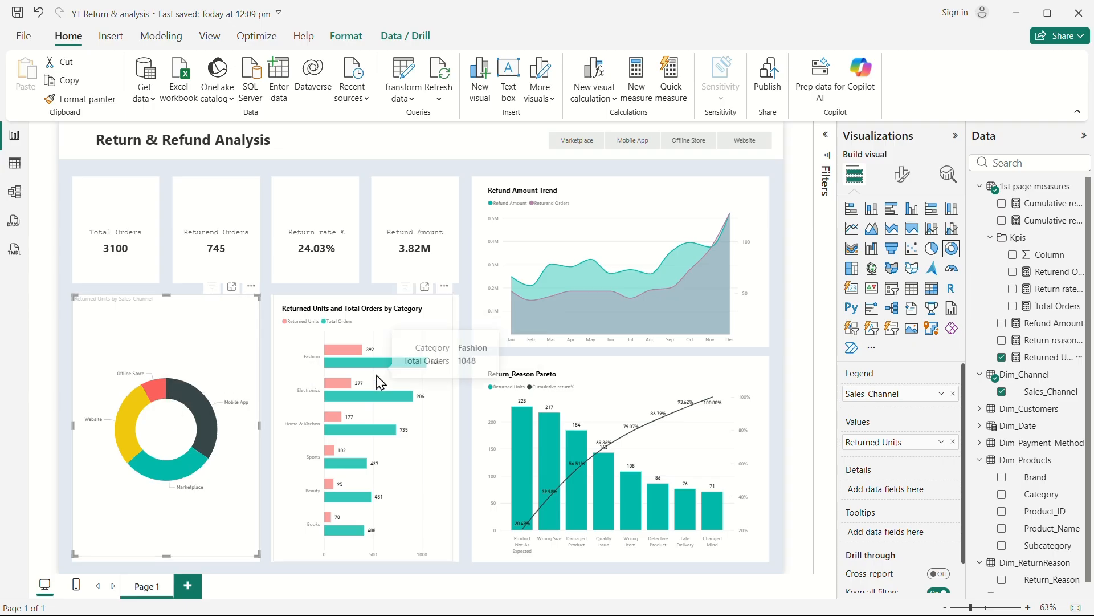
{"action": "left_click", "coordinate": [430, 246]}
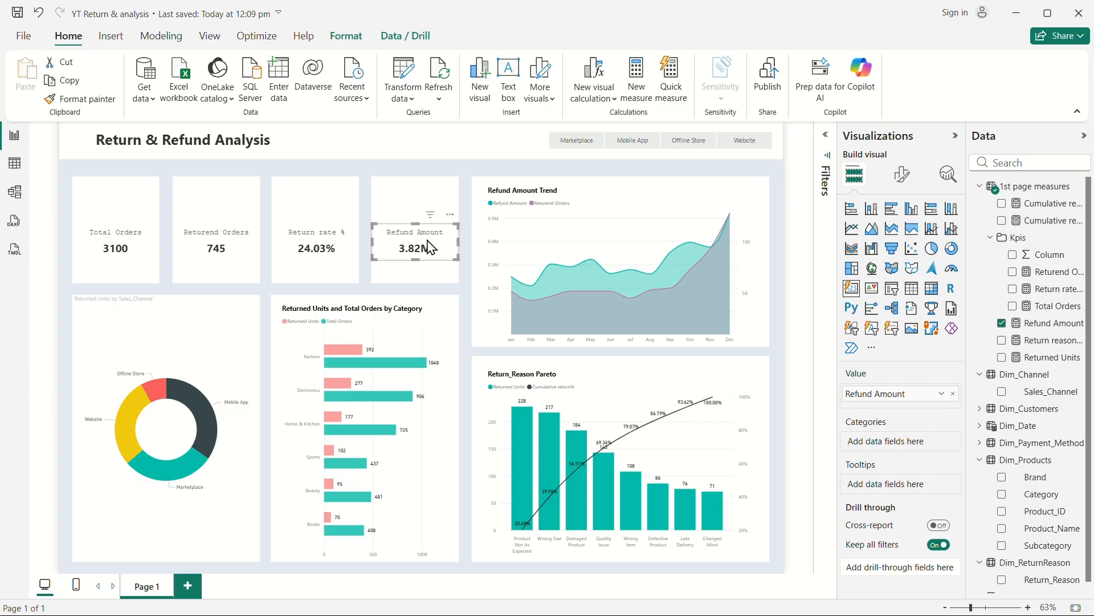
{"action": "left_click_drag", "start_coordinate": [429, 246], "coordinate": [181, 428]}
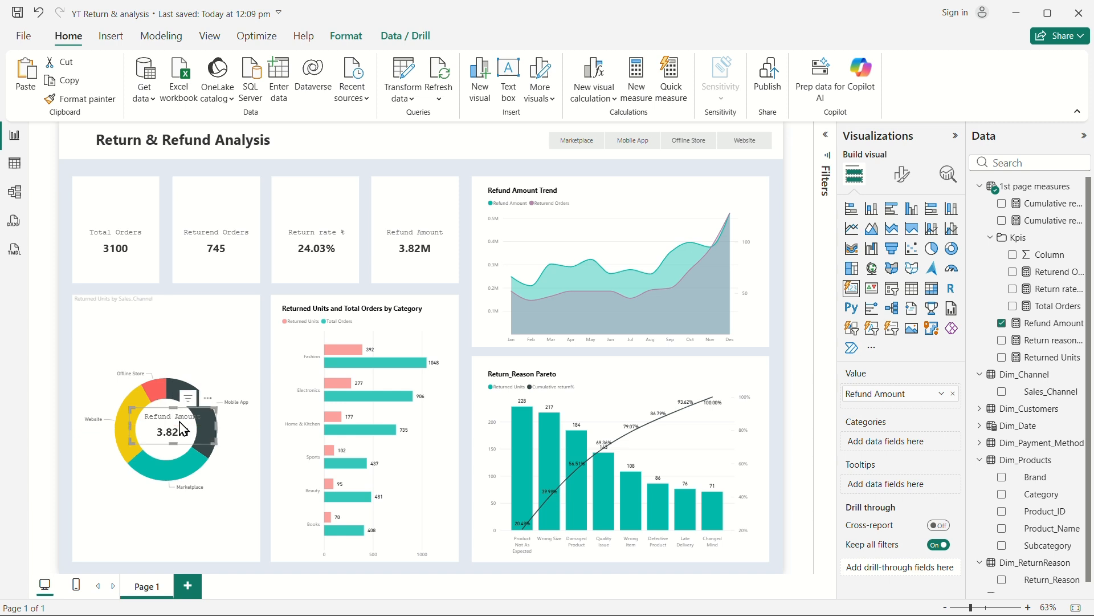
{"action": "left_click", "coordinate": [1001, 323]}
{"action": "left_click", "coordinate": [1002, 358]}
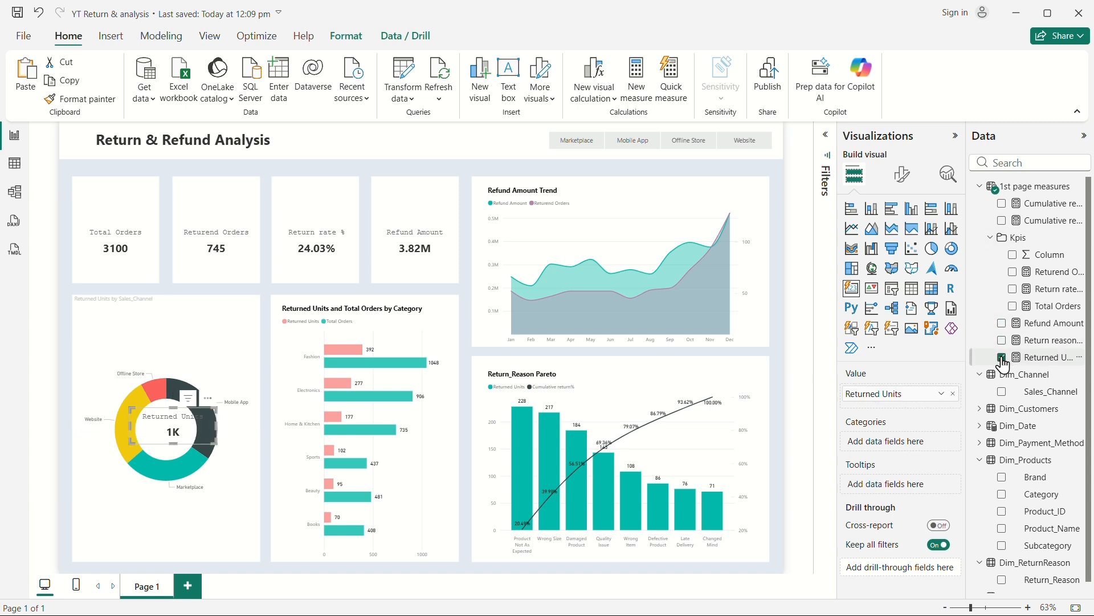
Step: Set the display units of the copied card's Returned Units callout value to None
{"action": "left_click", "coordinate": [912, 175]}
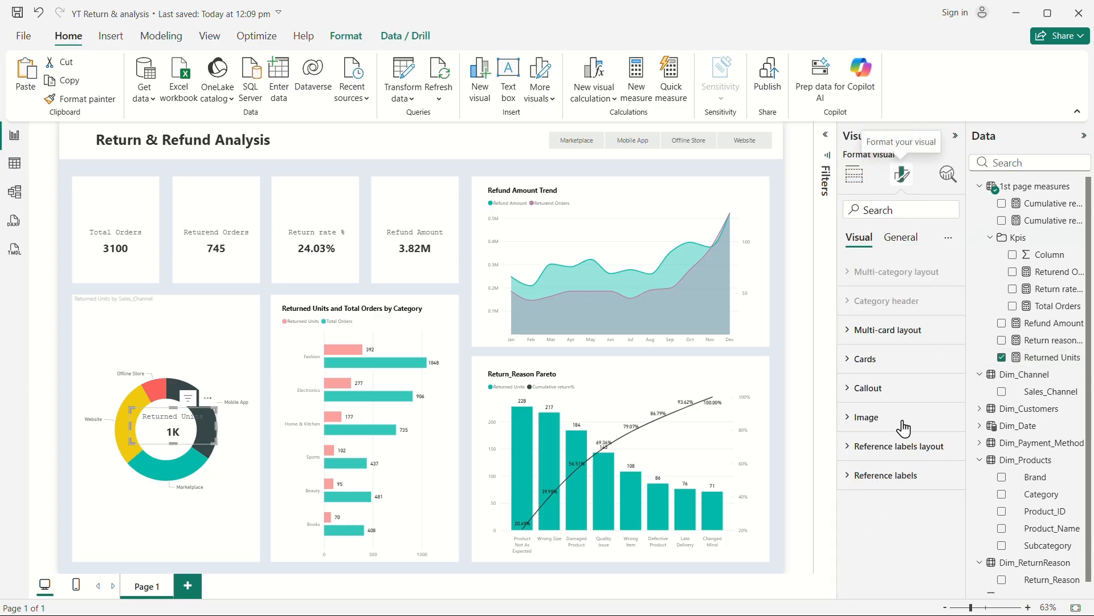
{"action": "left_click", "coordinate": [853, 391]}
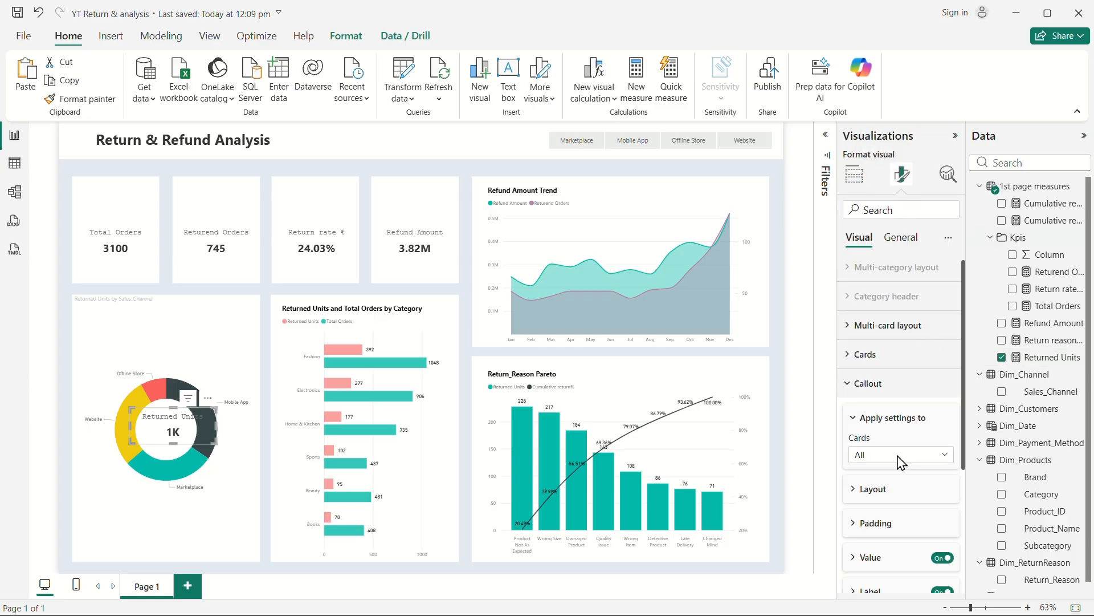
{"action": "scroll", "coordinate": [899, 459], "scroll_direction": "down", "scroll_amount": 3}
{"action": "left_click", "coordinate": [863, 393]}
{"action": "scroll", "coordinate": [912, 468], "scroll_direction": "down", "scroll_amount": 3}
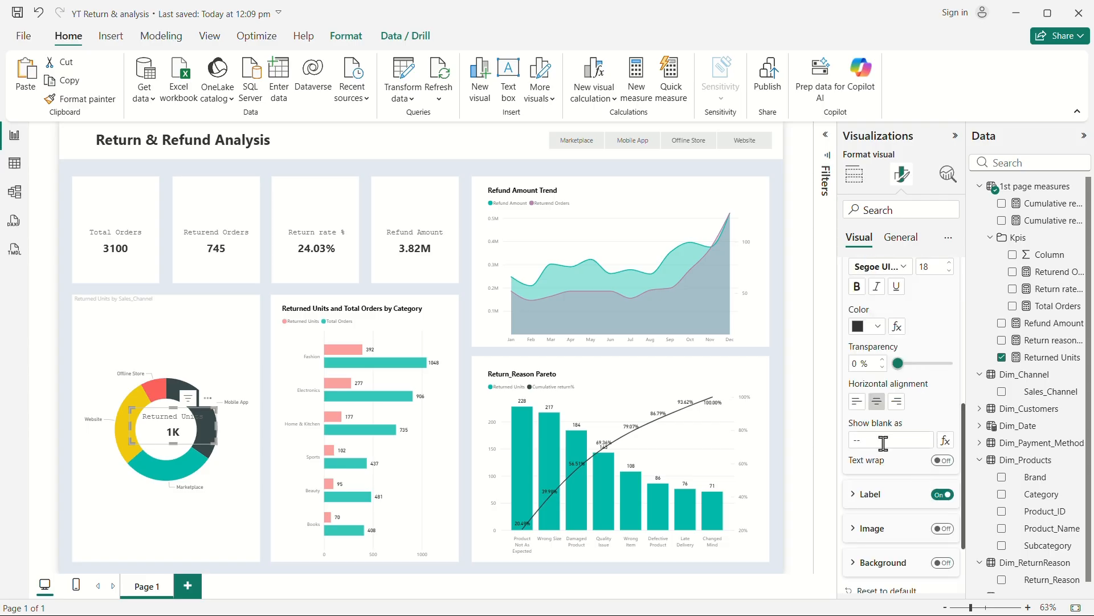
{"action": "scroll", "coordinate": [917, 401], "scroll_direction": "up", "scroll_amount": 3}
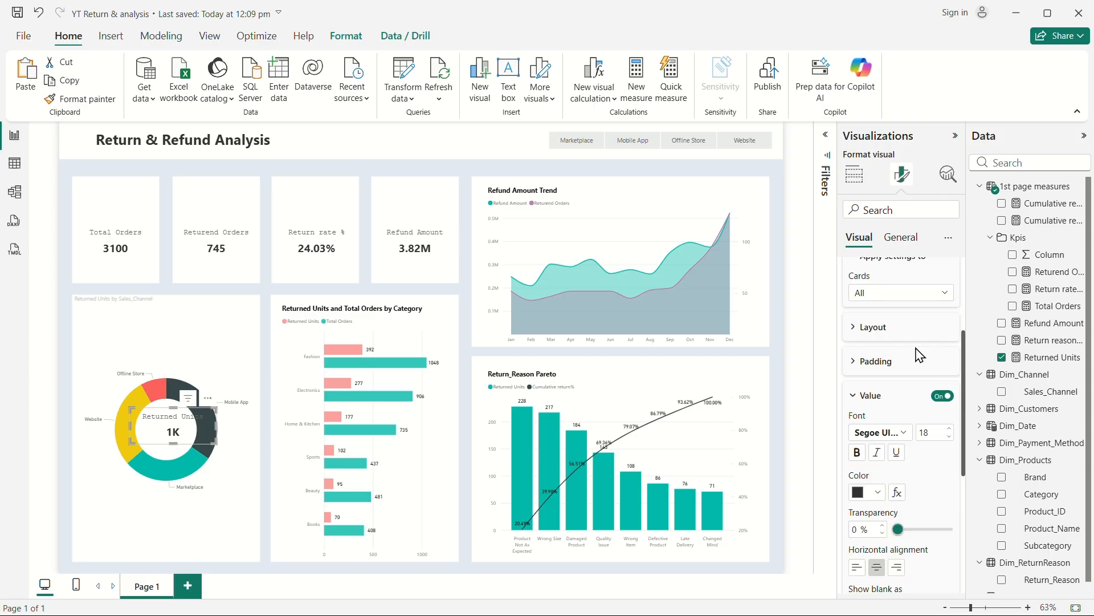
{"action": "left_click", "coordinate": [881, 292]}
{"action": "left_click", "coordinate": [883, 328]}
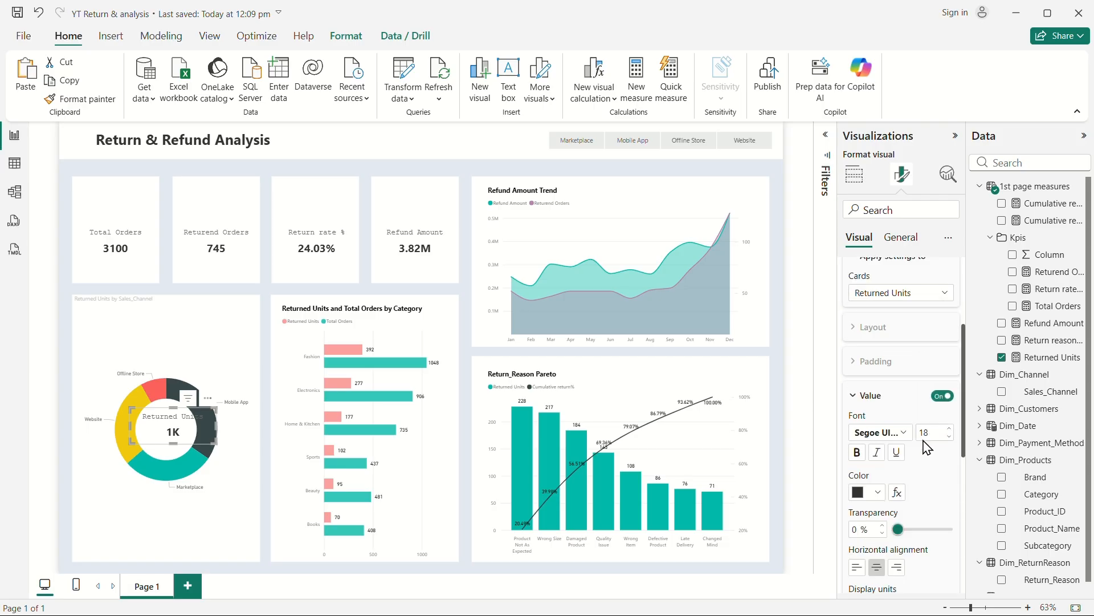
{"action": "scroll", "coordinate": [926, 450], "scroll_direction": "down", "scroll_amount": 3}
{"action": "left_click", "coordinate": [892, 442]}
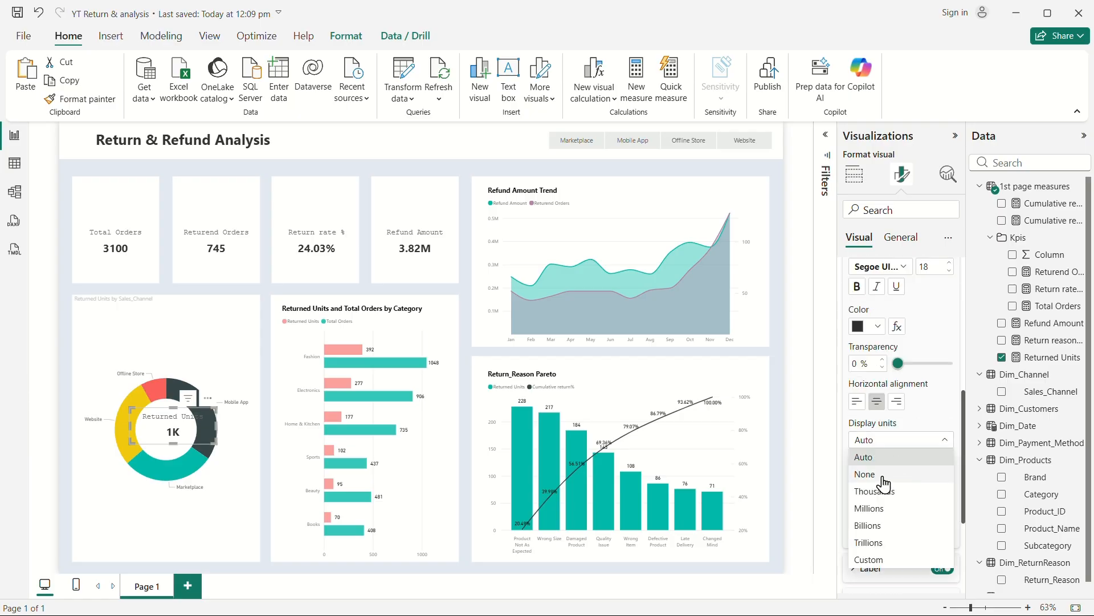
{"action": "left_click", "coordinate": [881, 475]}
Step: Set the inner radius of the donut chart's slices to 82%
{"action": "left_click", "coordinate": [202, 352]}
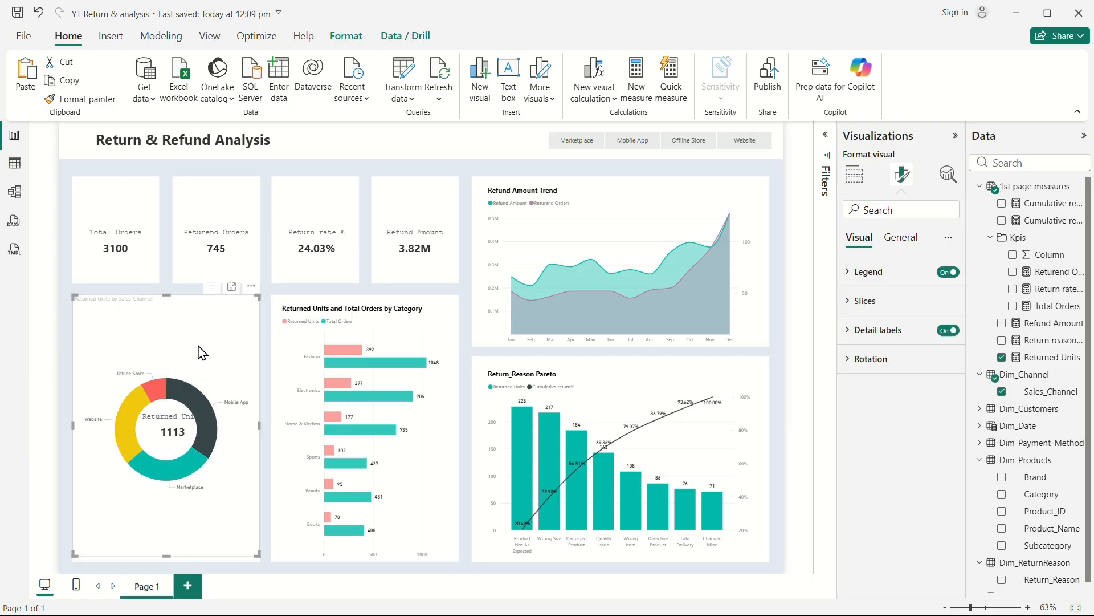
{"action": "left_click", "coordinate": [881, 301]}
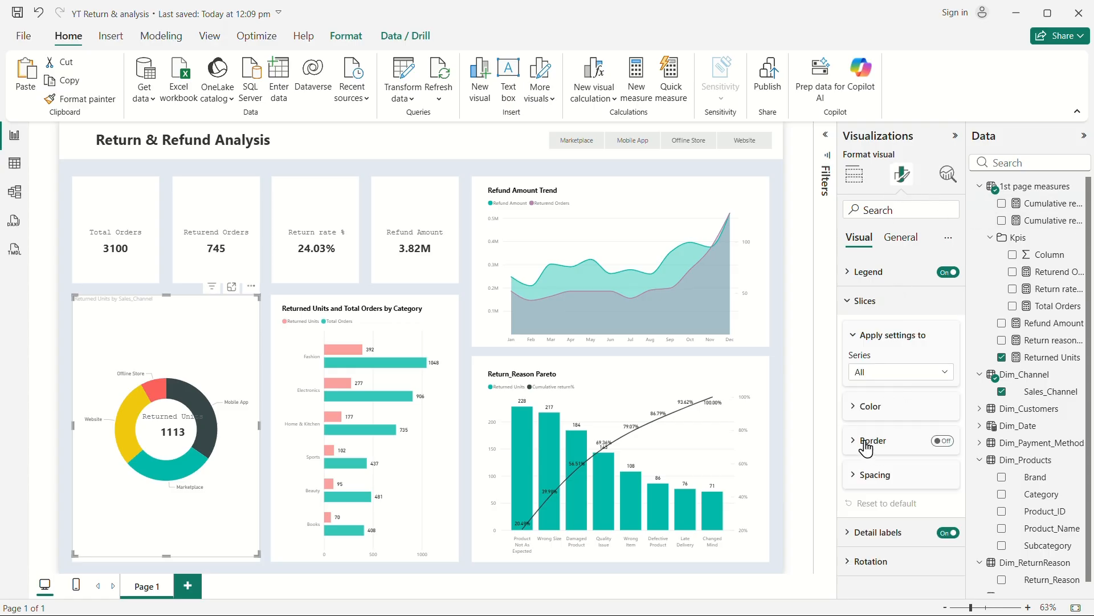
{"action": "left_click", "coordinate": [855, 478]}
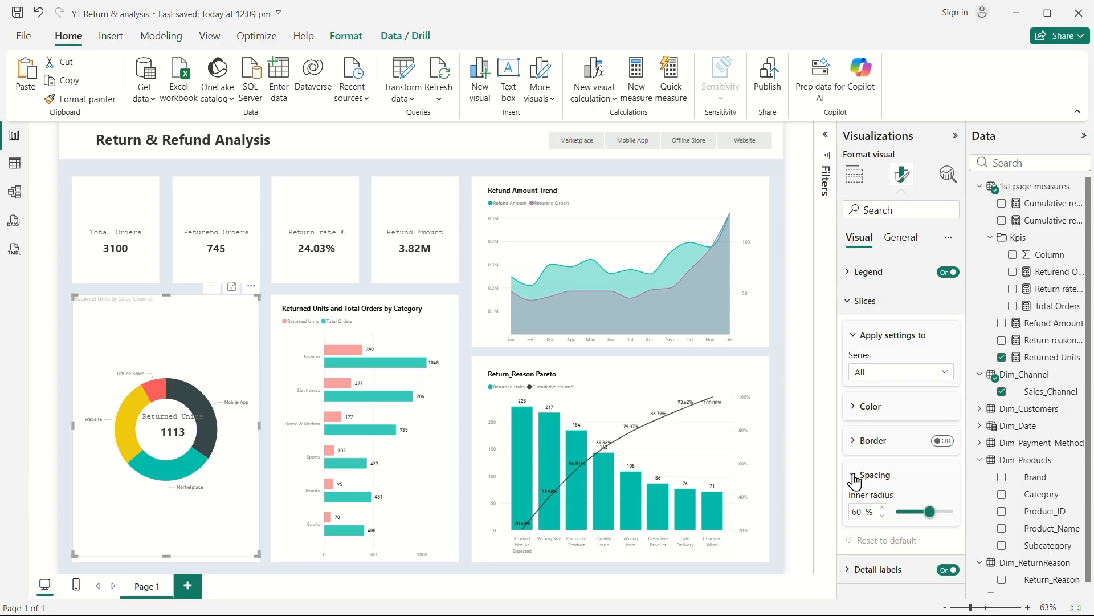
{"action": "scroll", "coordinate": [861, 482], "scroll_direction": "down", "scroll_amount": 1}
{"action": "left_click_drag", "start_coordinate": [929, 499], "coordinate": [944, 499]}
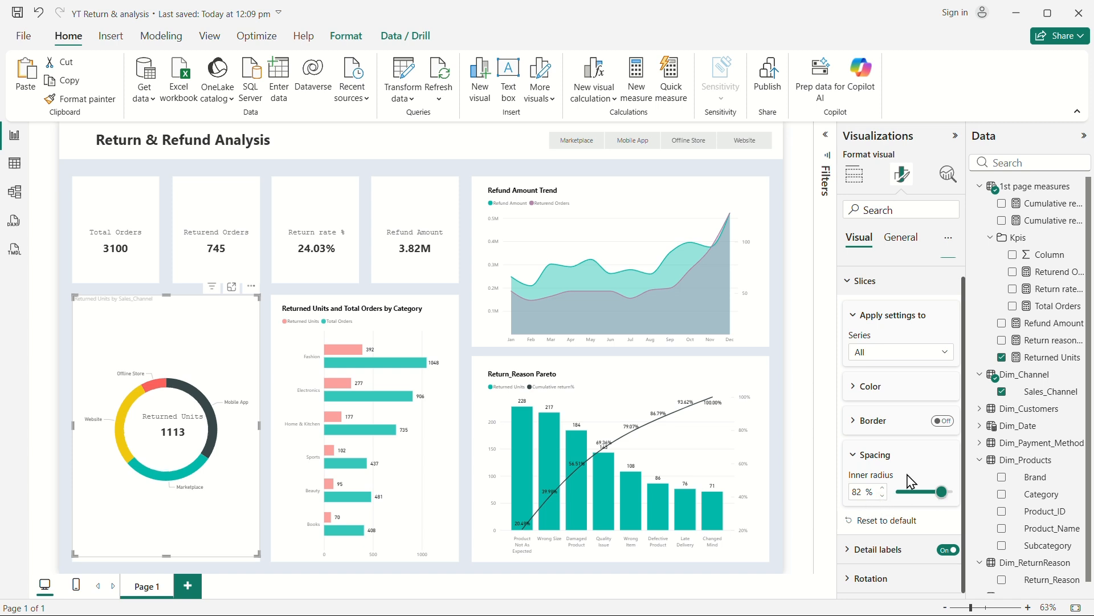
Step: Copy the category bar chart's formatting onto the donut chart with Format painter
{"action": "left_click", "coordinate": [454, 487]}
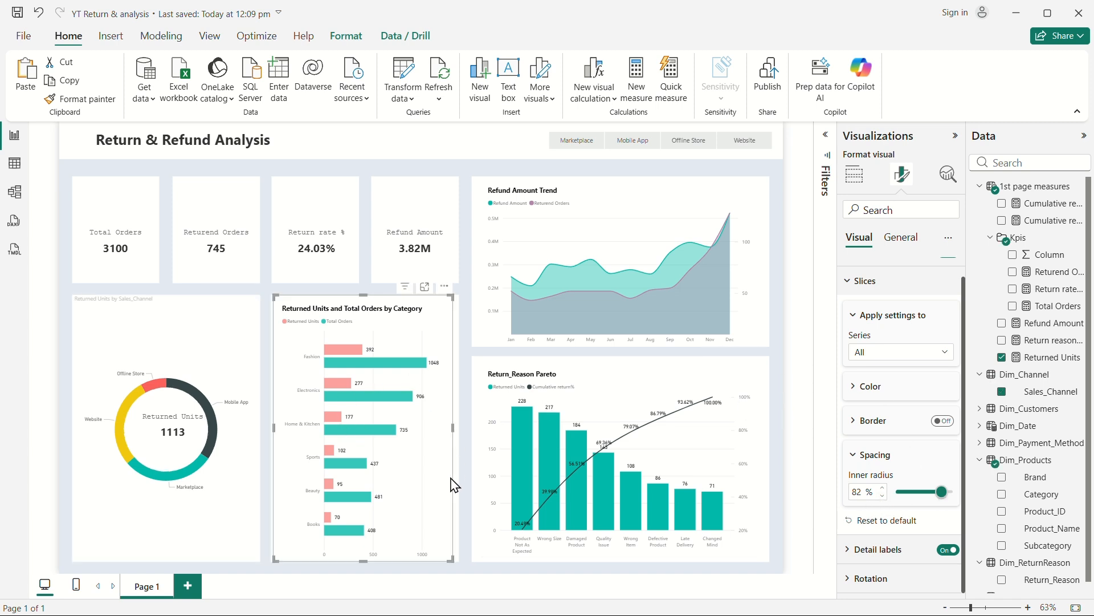
{"action": "left_click", "coordinate": [94, 100]}
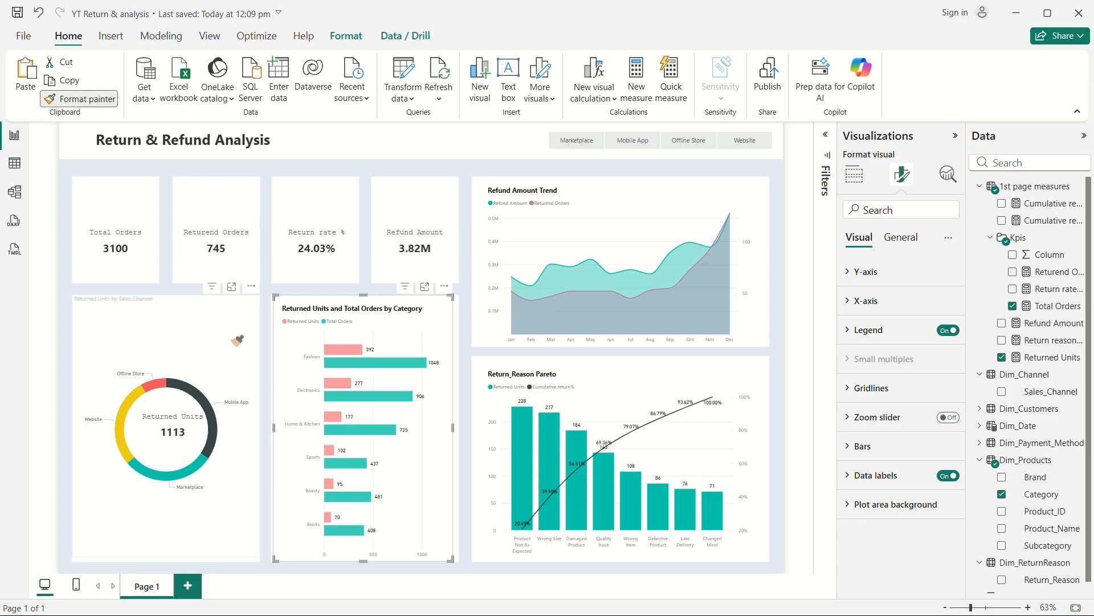
{"action": "left_click", "coordinate": [237, 337]}
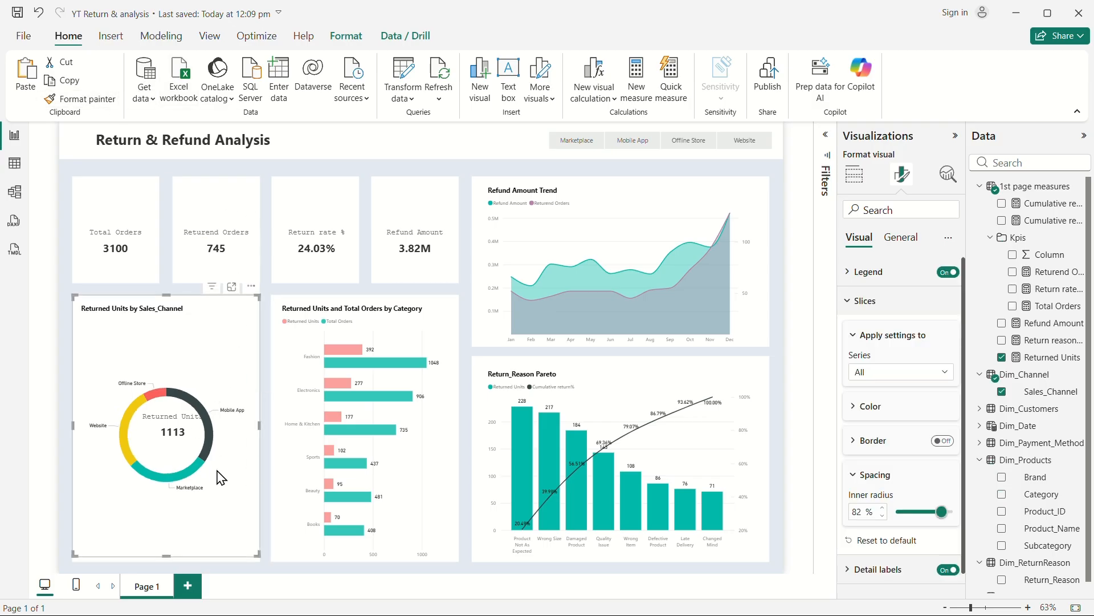
Step: Narrow the donut chart slightly and turn off its detail labels
{"action": "left_click_drag", "start_coordinate": [257, 556], "coordinate": [252, 554]}
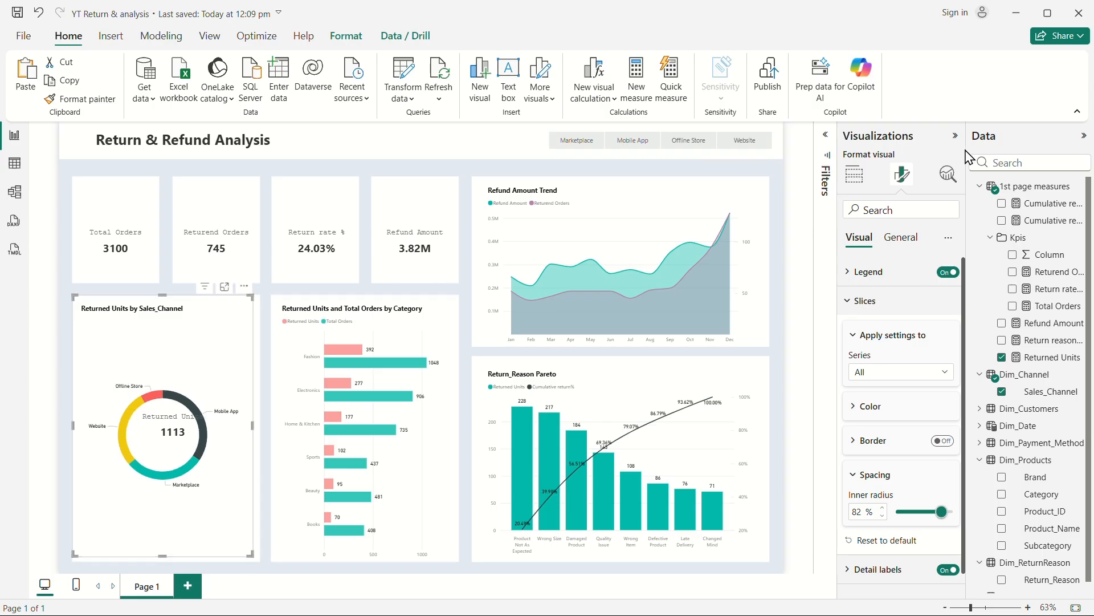
{"action": "scroll", "coordinate": [894, 547], "scroll_direction": "down", "scroll_amount": 1}
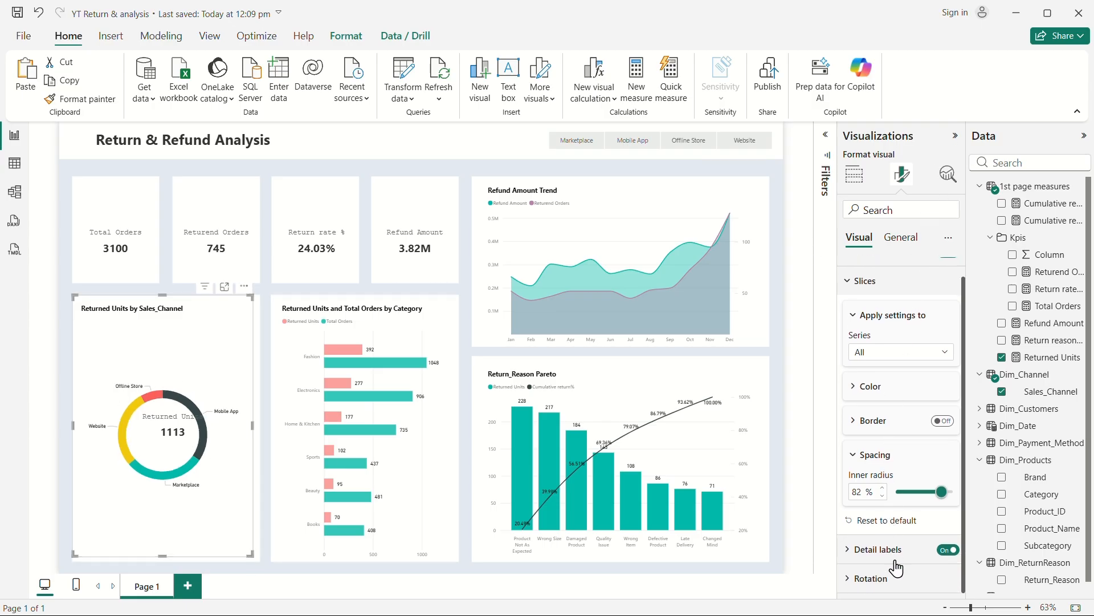
{"action": "left_click", "coordinate": [947, 550]}
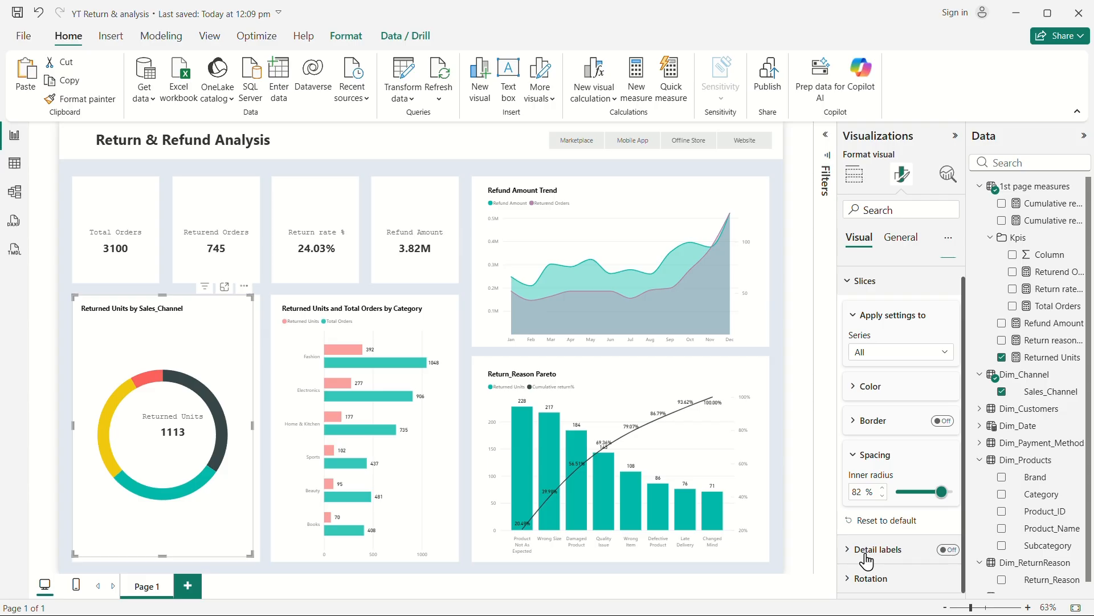
Step: Set the donut chart's legend position to Bottom center and reduce the chart's height from its lower edge
{"action": "scroll", "coordinate": [869, 547], "scroll_direction": "up", "scroll_amount": 1}
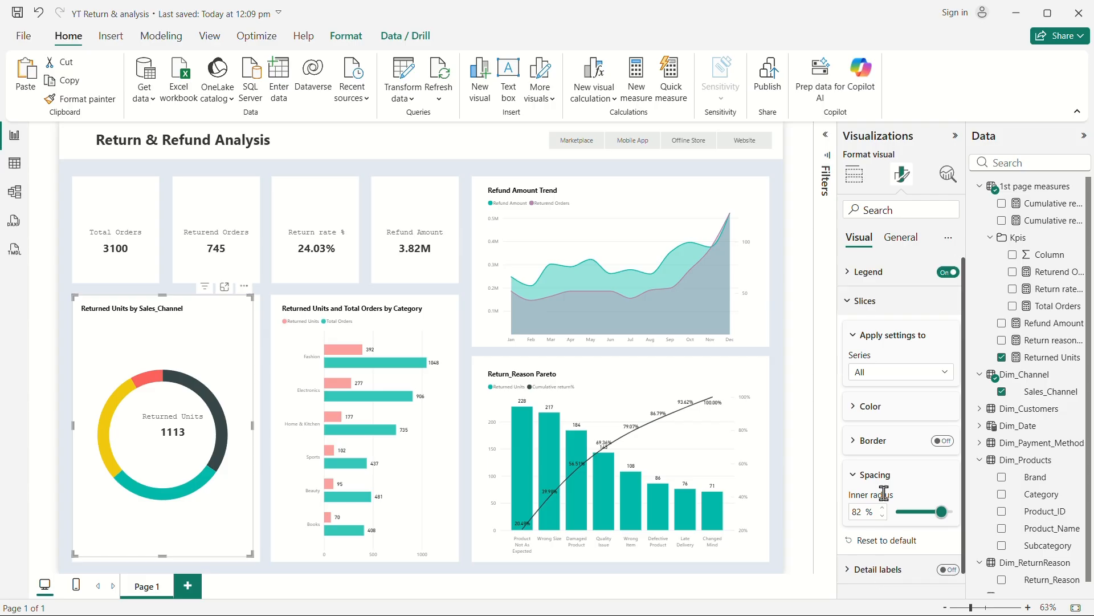
{"action": "left_click", "coordinate": [852, 272]}
{"action": "left_click", "coordinate": [903, 349]}
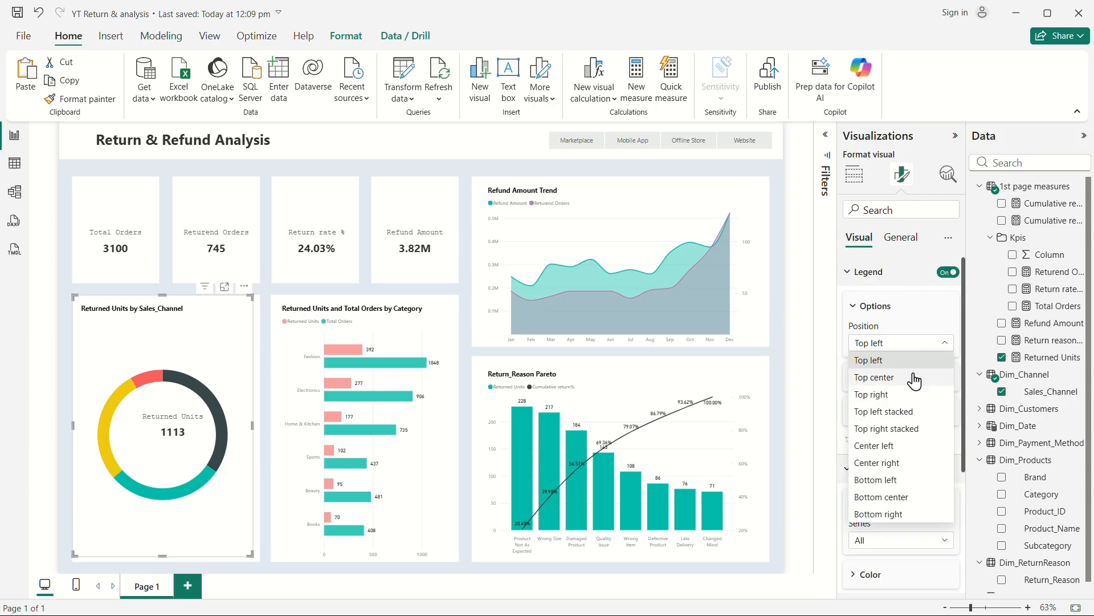
{"action": "left_click", "coordinate": [893, 498]}
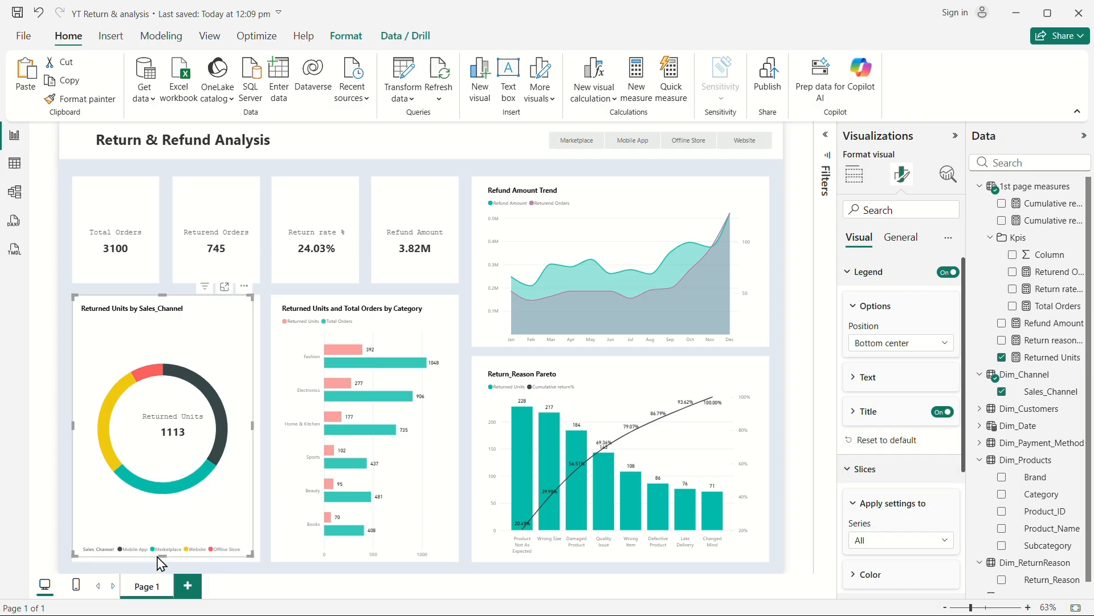
{"action": "left_click_drag", "start_coordinate": [157, 555], "coordinate": [171, 537]}
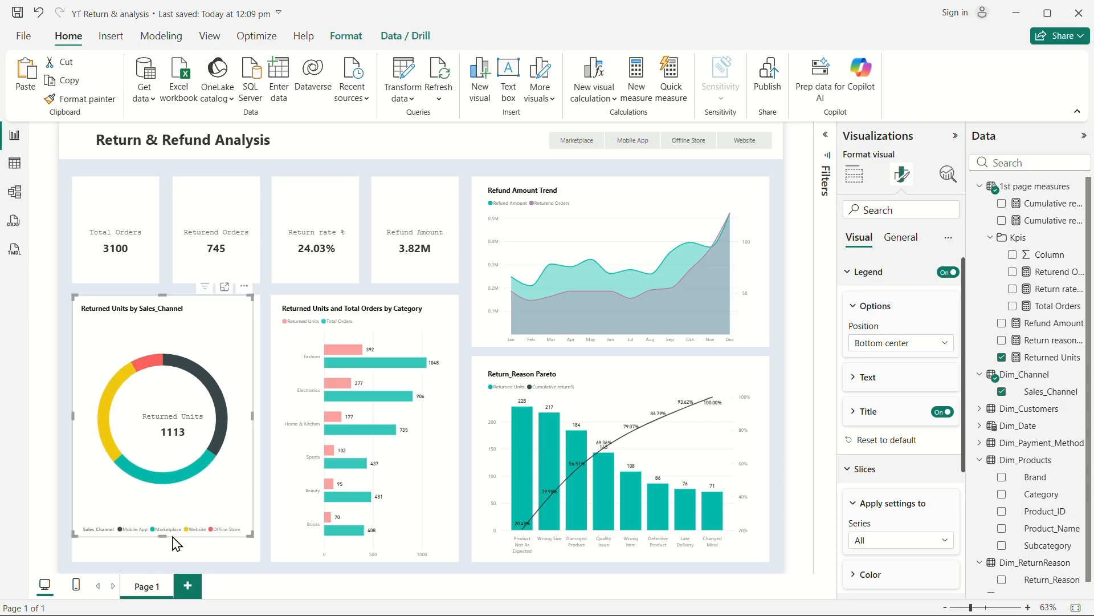
Step: Turn off the legend title of the sales-channel donut chart
{"action": "left_click", "coordinate": [862, 412]}
{"action": "left_click", "coordinate": [937, 412]}
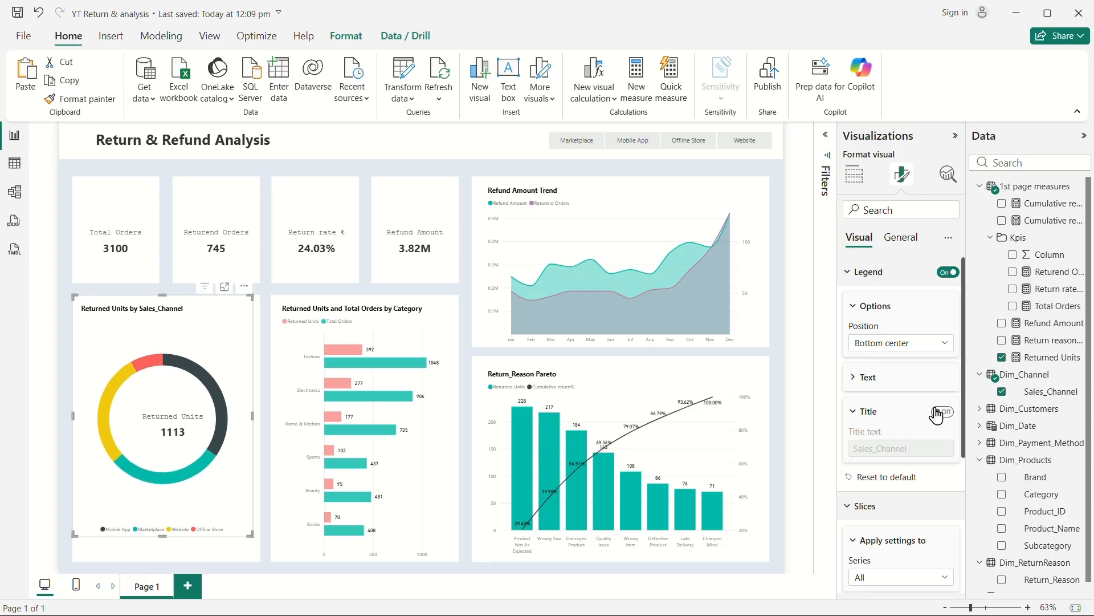
{"action": "left_click", "coordinate": [64, 392]}
Step: Move the Returned Units card into the centre of the donut chart's ring and fine-tune its position with small nudges
{"action": "left_click_drag", "start_coordinate": [190, 436], "coordinate": [177, 422]}
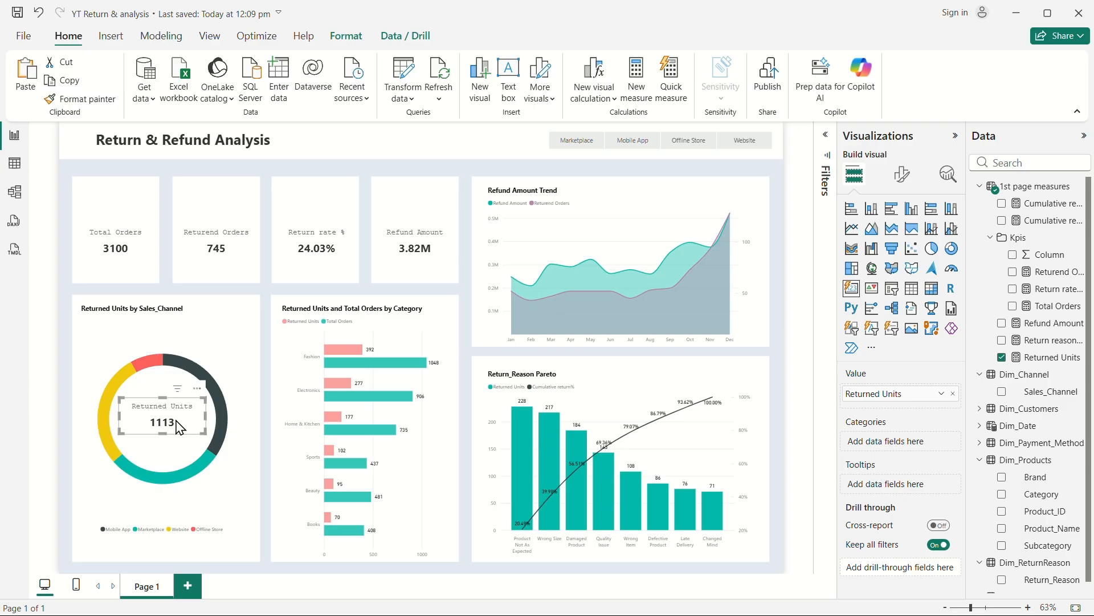
{"action": "left_click", "coordinate": [387, 172]}
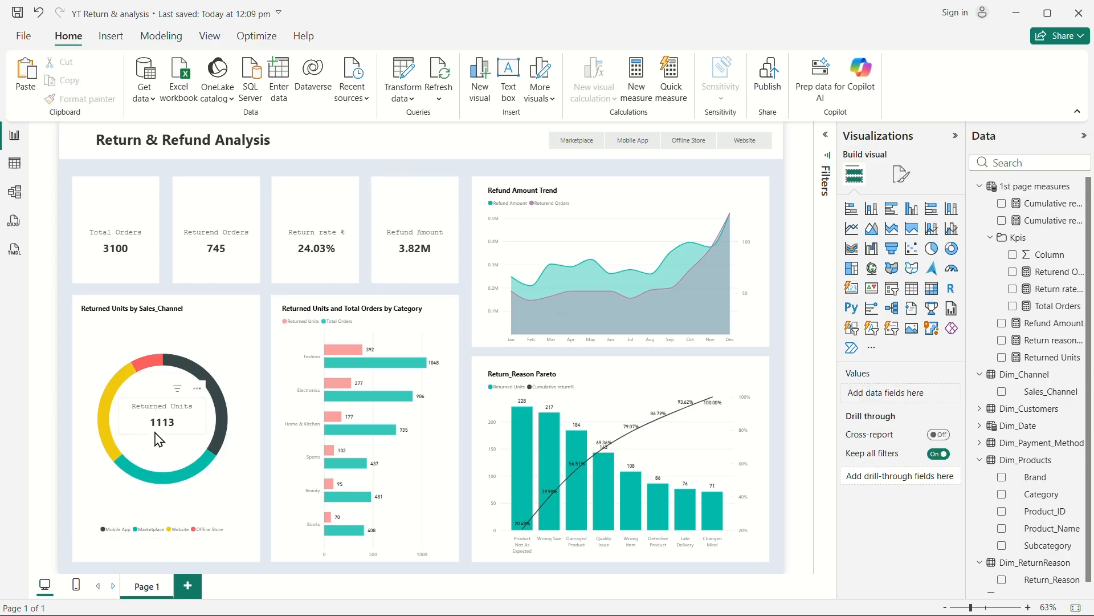
{"action": "left_click", "coordinate": [178, 426]}
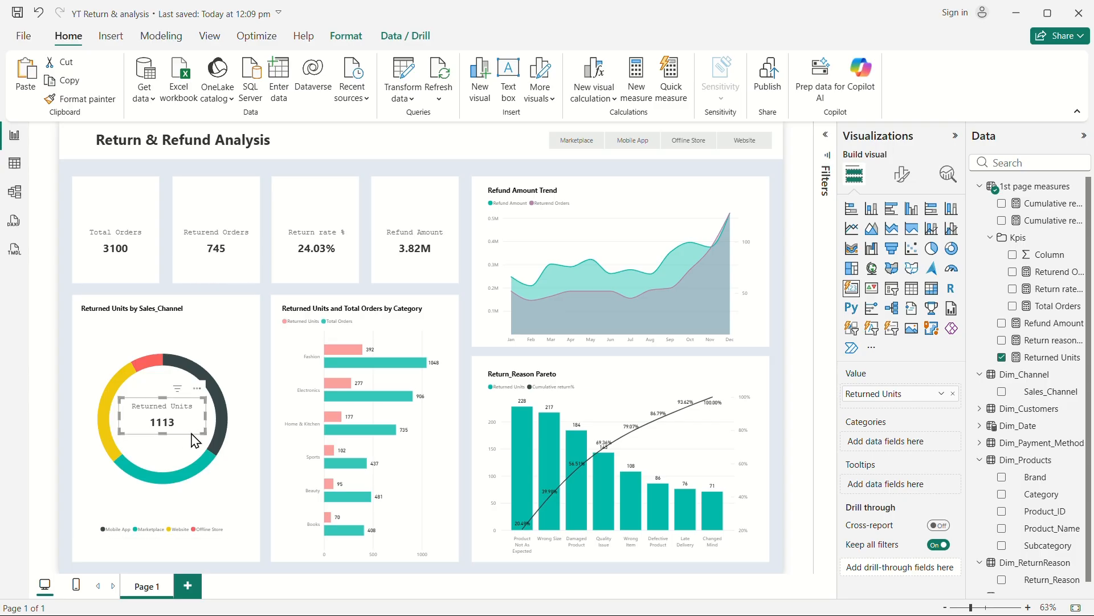
{"action": "key", "text": "Down"}
{"action": "key", "text": "Down"}
{"action": "key", "text": "Down"}
{"action": "key", "text": "Right"}
{"action": "key", "text": "Right"}
{"action": "key", "text": "Left"}
{"action": "key", "text": "Left"}
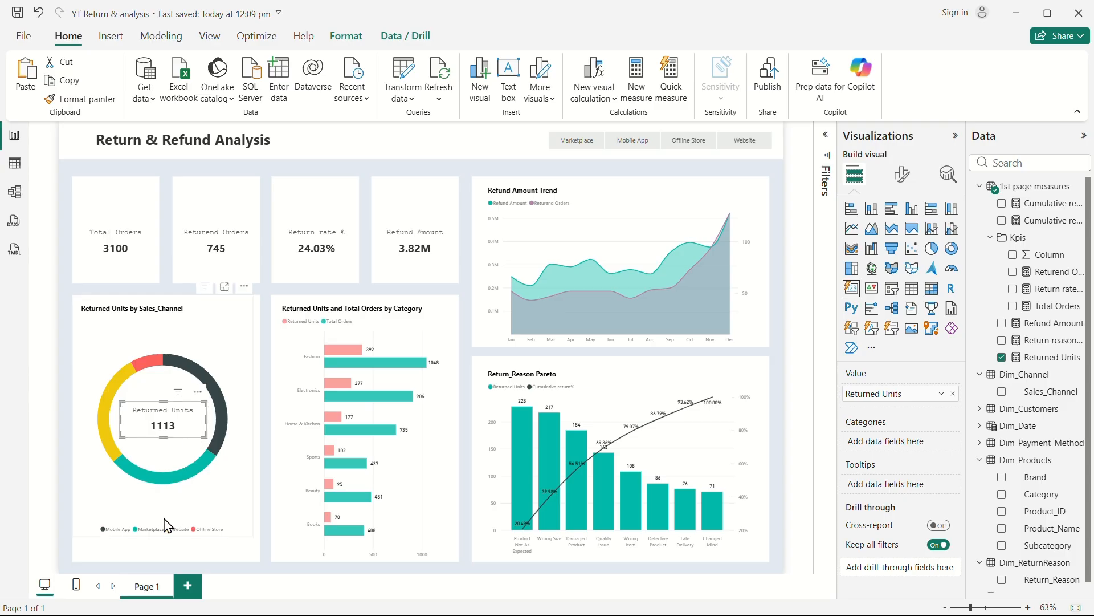
Step: Cross-filter the report by the donut's Marketplace slice and by its Mobile App slice, and clear the selection
{"action": "left_click", "coordinate": [169, 481]}
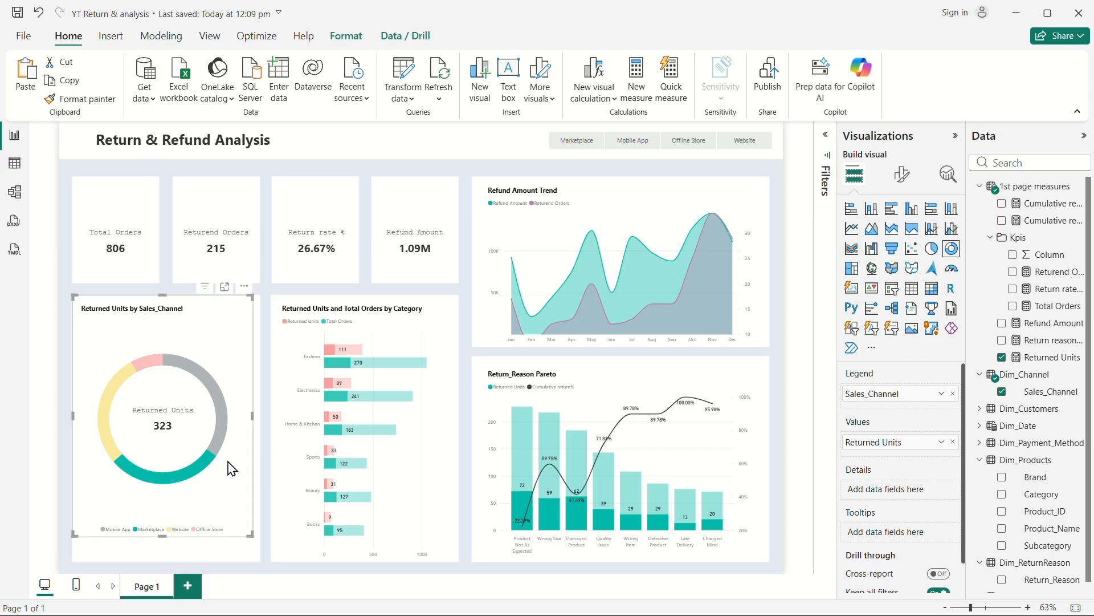
{"action": "mouse_move", "coordinate": [196, 478]}
{"action": "left_click", "coordinate": [224, 425]}
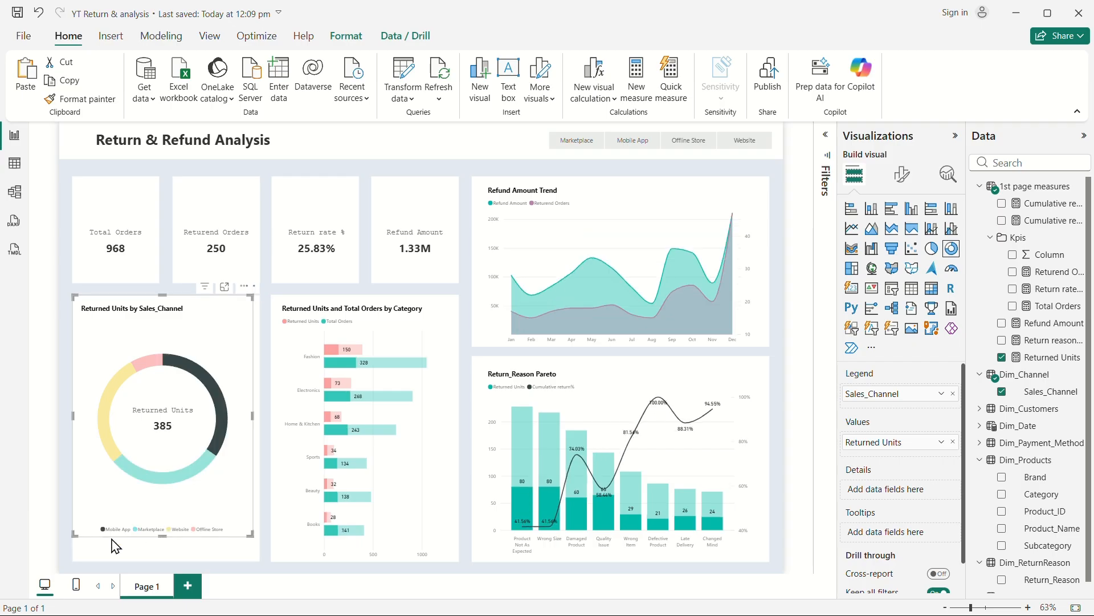
{"action": "left_click", "coordinate": [225, 432]}
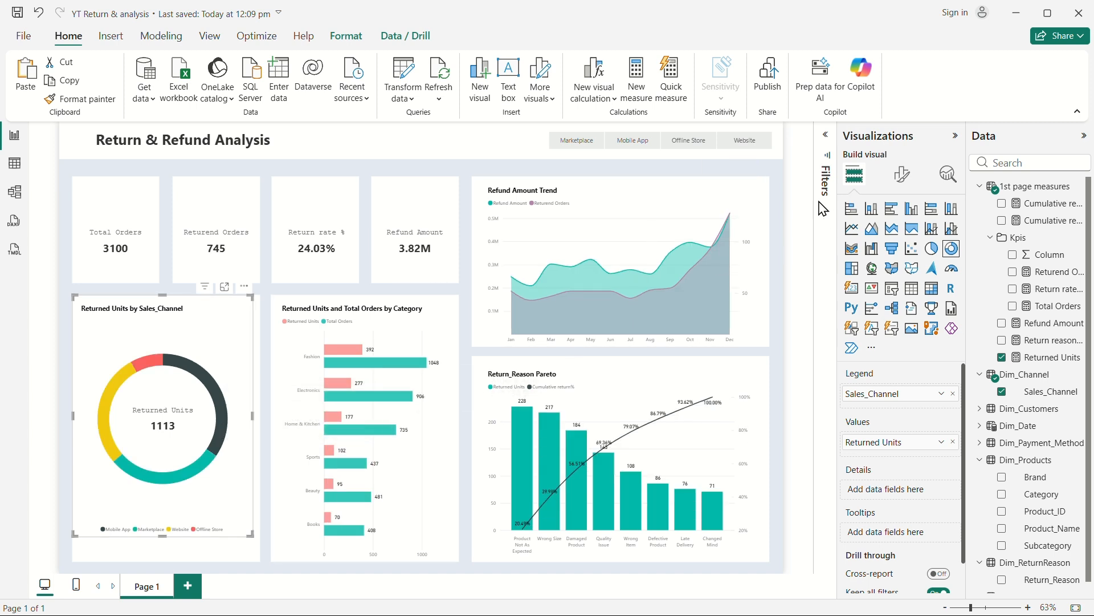
{"action": "left_click", "coordinate": [784, 228]}
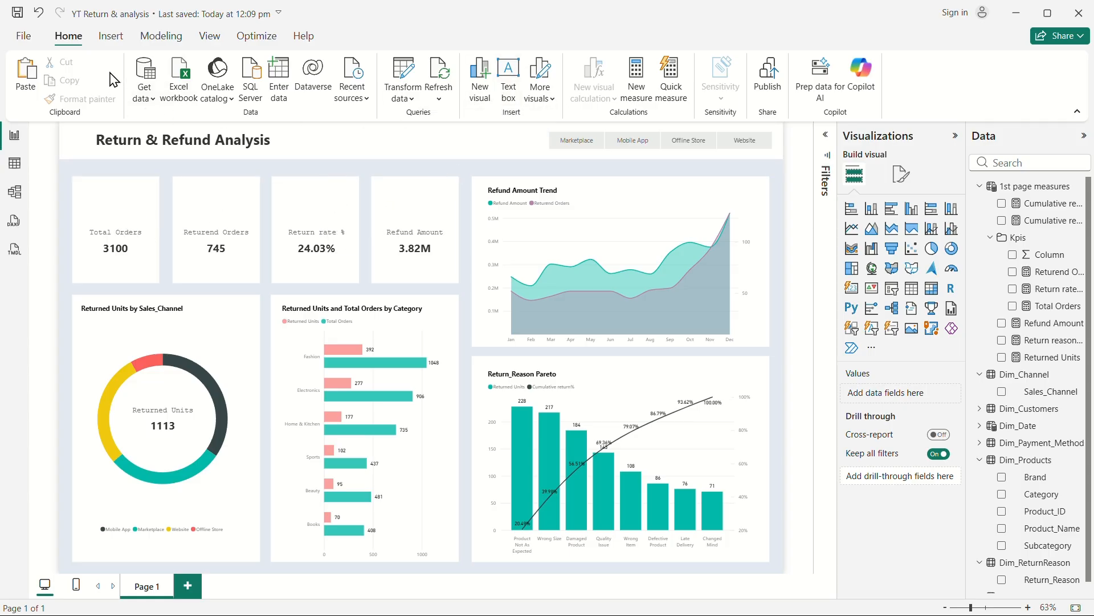
Step: Try inserting an image on the page with icons8-graph-48 from Downloads as its uploaded file
{"action": "left_click", "coordinate": [111, 38]}
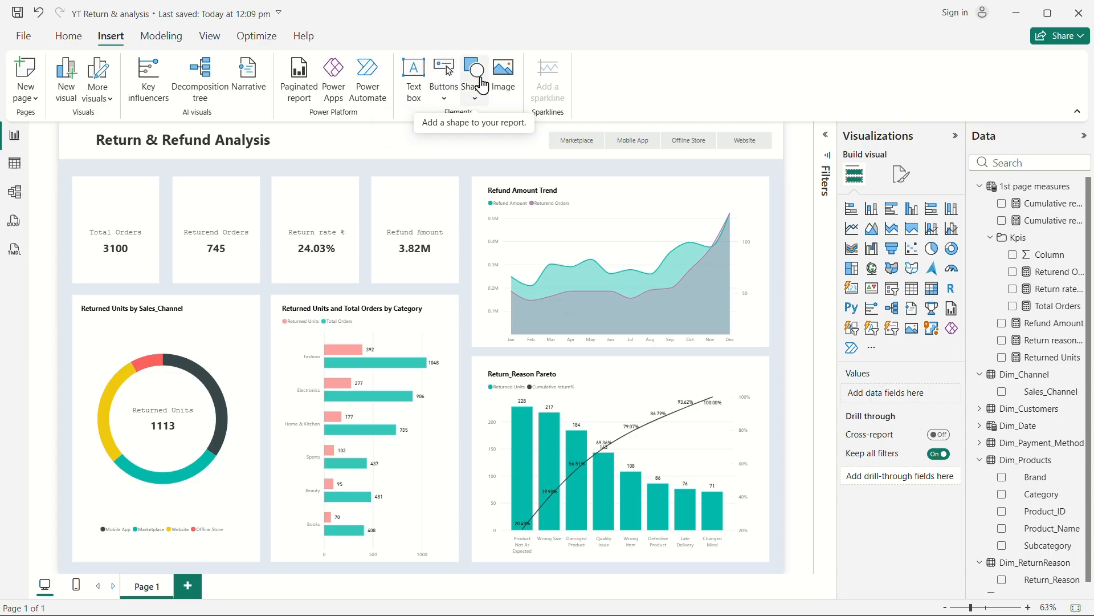
{"action": "left_click", "coordinate": [502, 80]}
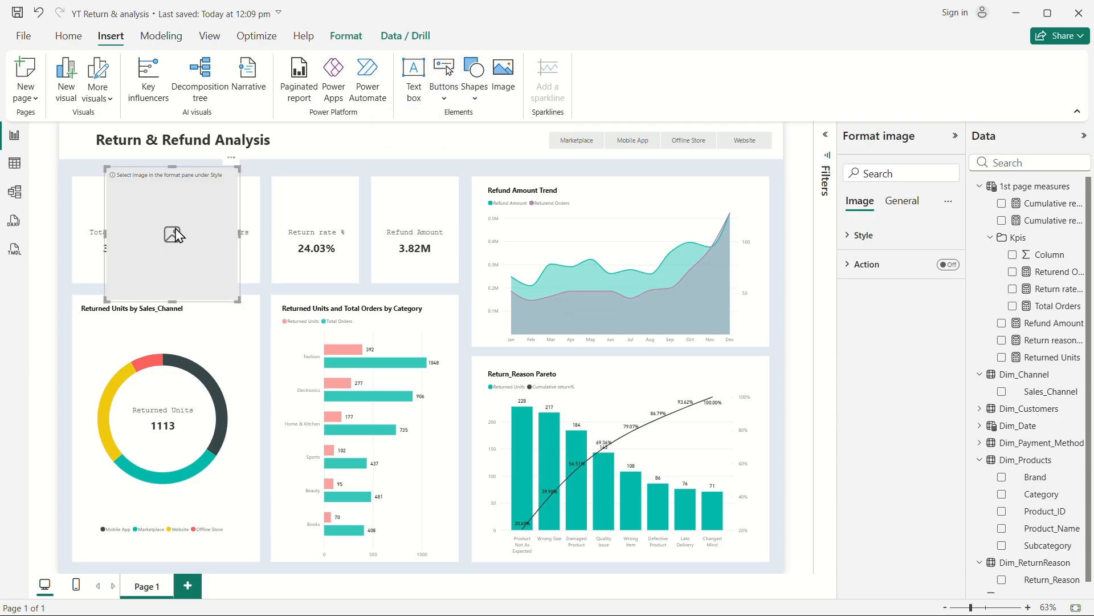
{"action": "left_click", "coordinate": [859, 242]}
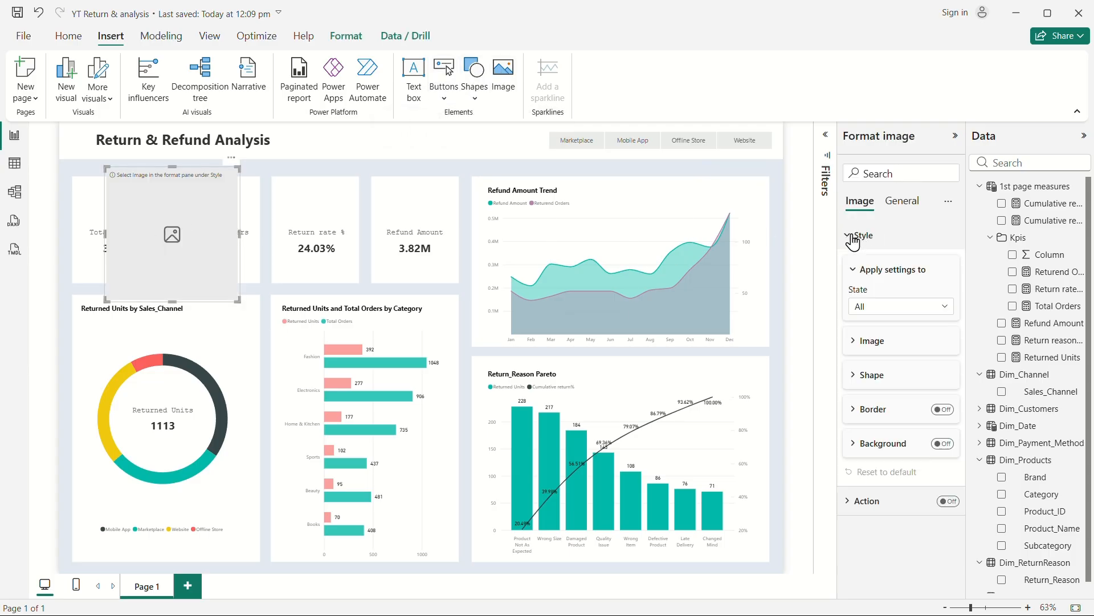
{"action": "left_click", "coordinate": [859, 342]}
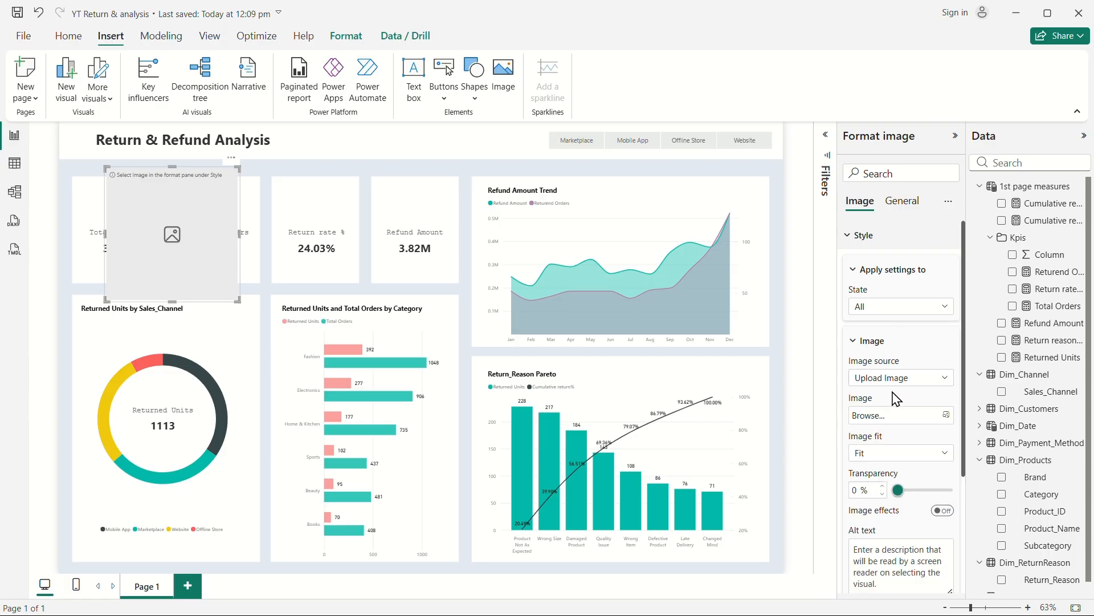
{"action": "left_click", "coordinate": [884, 422]}
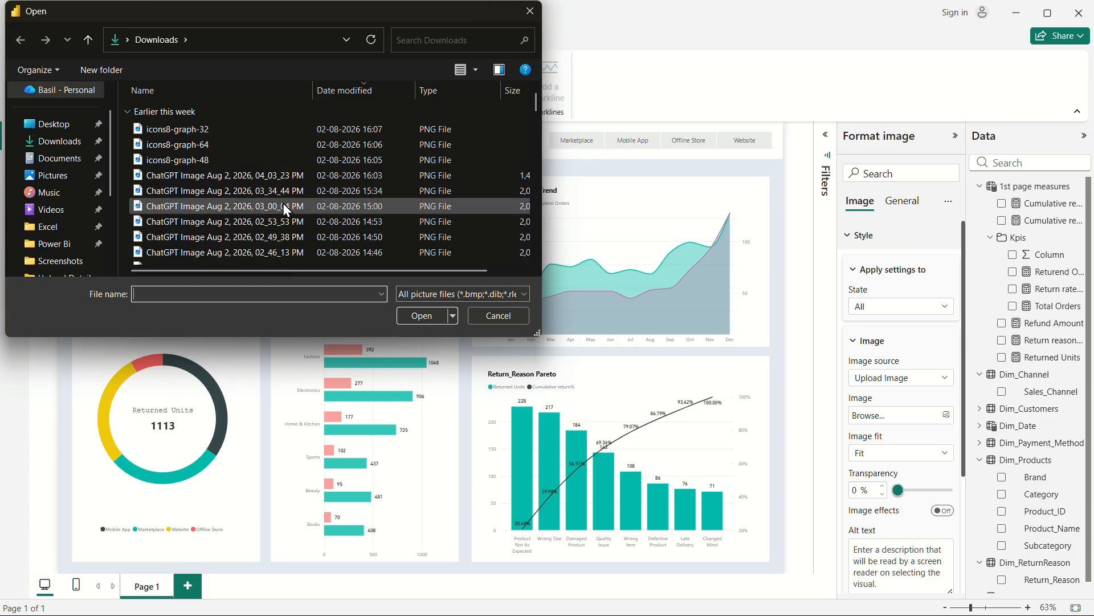
{"action": "scroll", "coordinate": [266, 210], "scroll_direction": "down", "scroll_amount": 2}
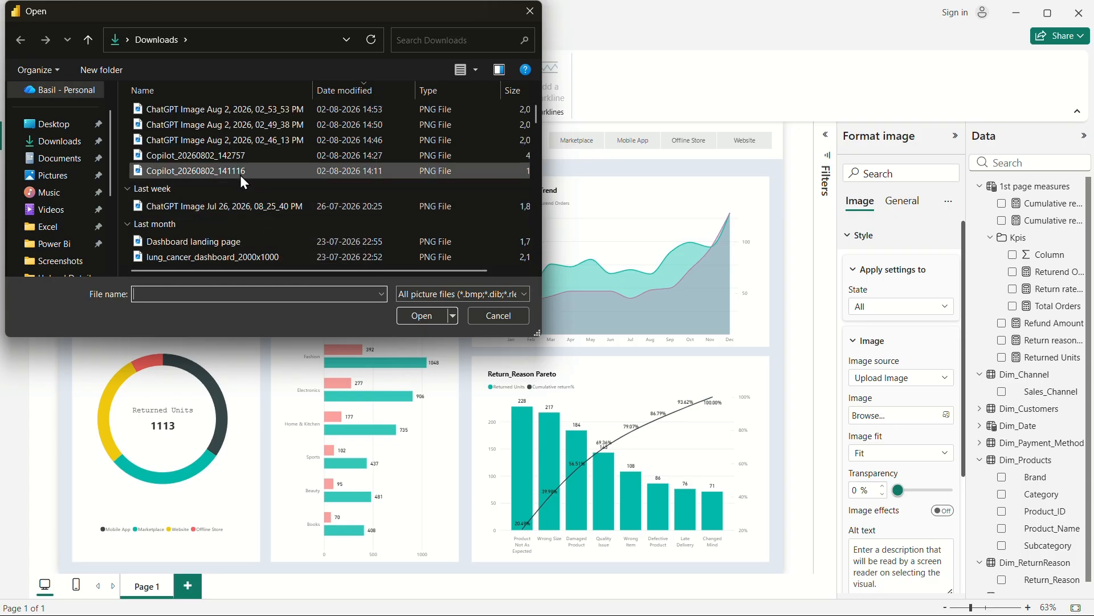
{"action": "scroll", "coordinate": [240, 175], "scroll_direction": "up", "scroll_amount": 3}
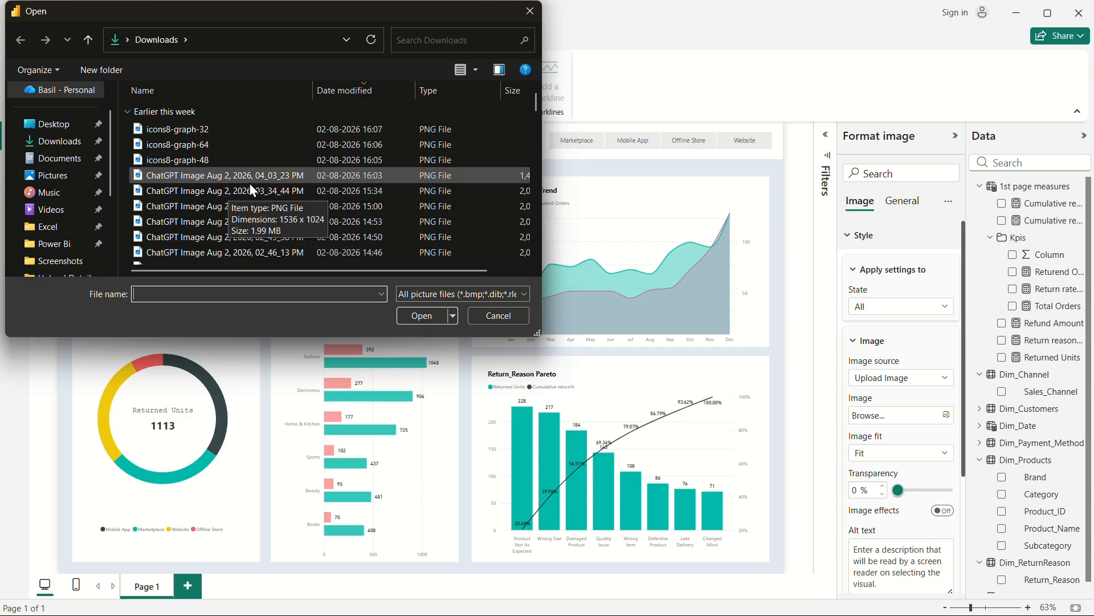
{"action": "left_click", "coordinate": [182, 165]}
{"action": "left_click", "coordinate": [431, 318]}
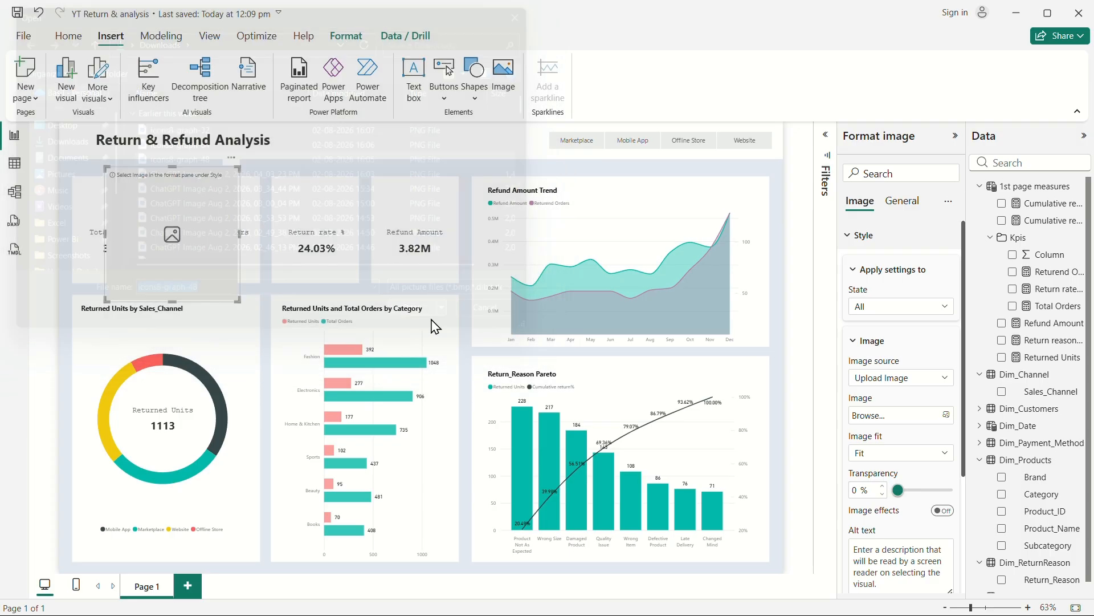
{"action": "key", "text": "Delete"}
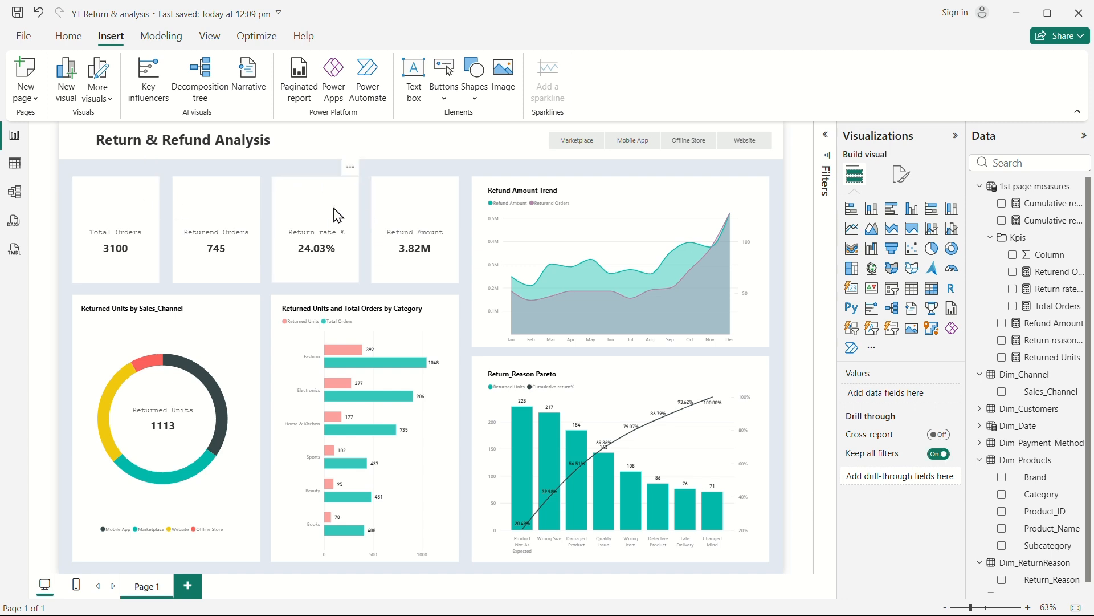
Step: Position the yellow cart icon centred above the label of the Return rate % card
{"action": "left_click", "coordinate": [317, 215]}
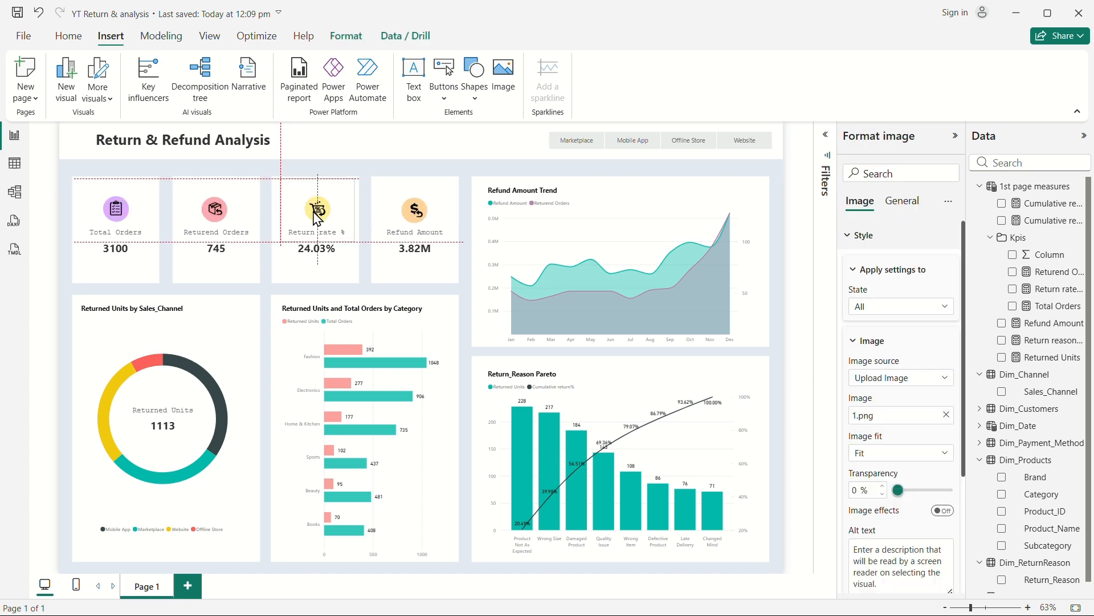
{"action": "left_click", "coordinate": [409, 173]}
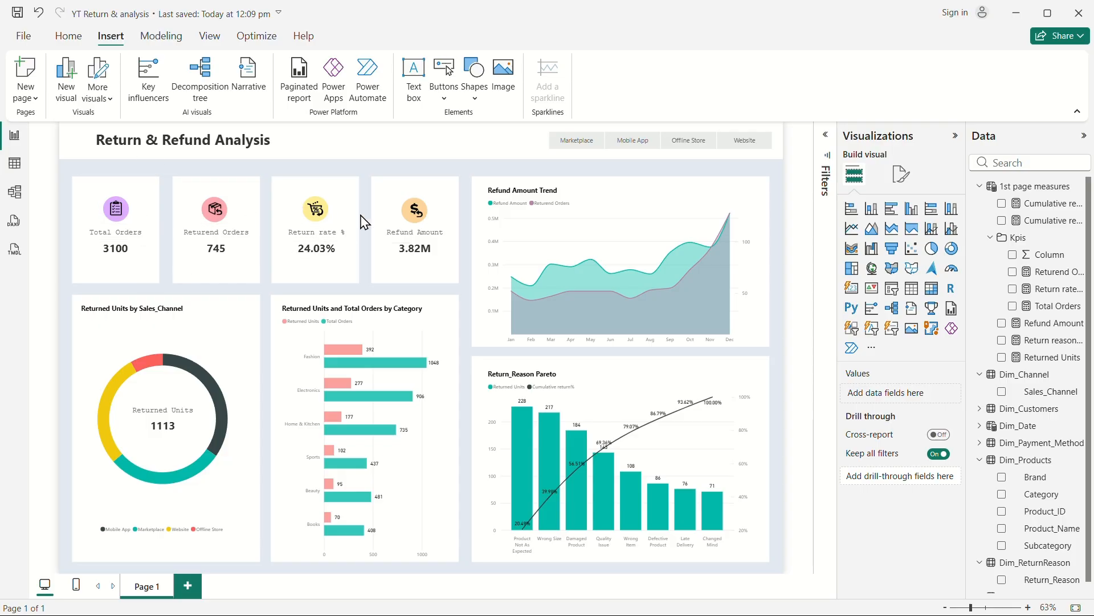
{"action": "left_click", "coordinate": [321, 212]}
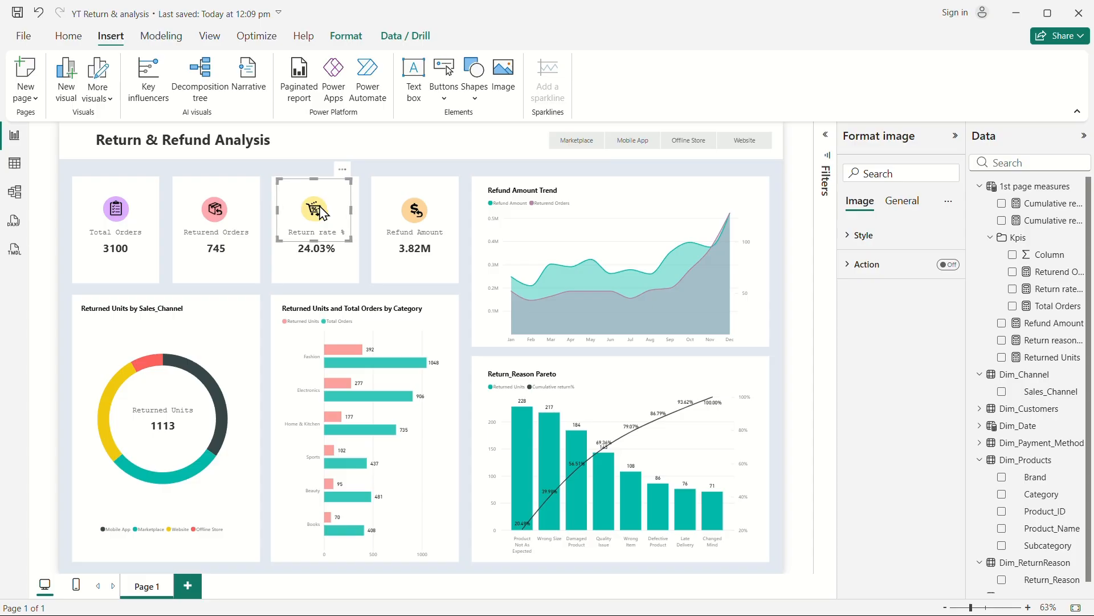
{"action": "left_click", "coordinate": [367, 171]}
Step: Nudge the orange dollar icon on the Refund Amount card slightly left and up
{"action": "left_click", "coordinate": [415, 221]}
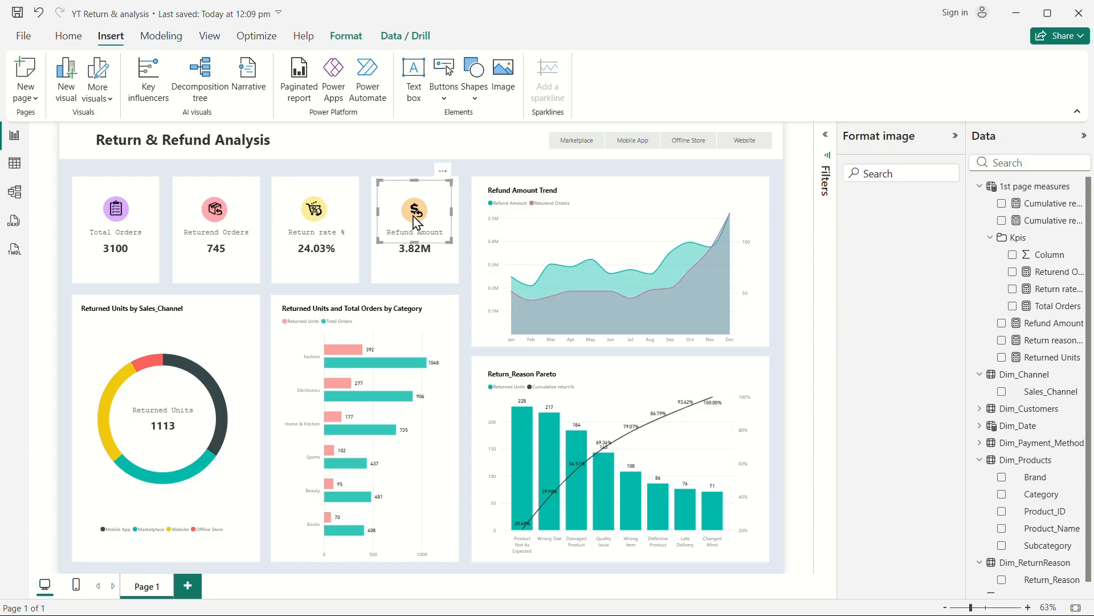
{"action": "key", "text": "Left"}
{"action": "key", "text": "Left"}
{"action": "key", "text": "Left"}
{"action": "key", "text": "Left"}
{"action": "key", "text": "Up"}
{"action": "key", "text": "Left"}
{"action": "key", "text": "Left"}
{"action": "key", "text": "Left"}
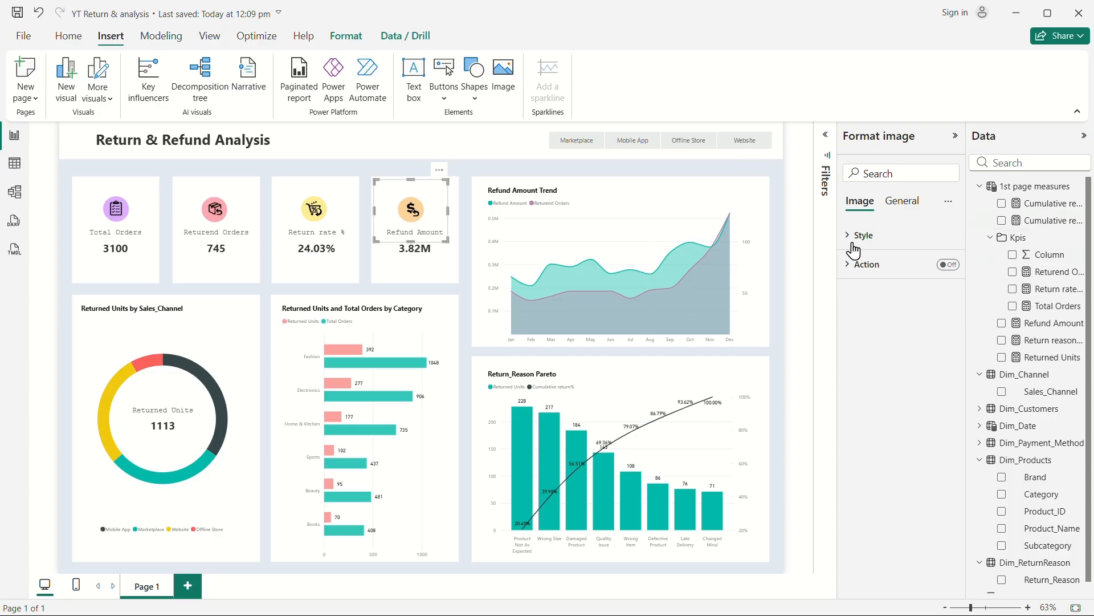
Step: In the model view, assign Cumulative return units, Cumulative return%, Refund Amount, Return reason rank and Returned Units to a display folder named Charts
{"action": "left_click", "coordinate": [980, 187]}
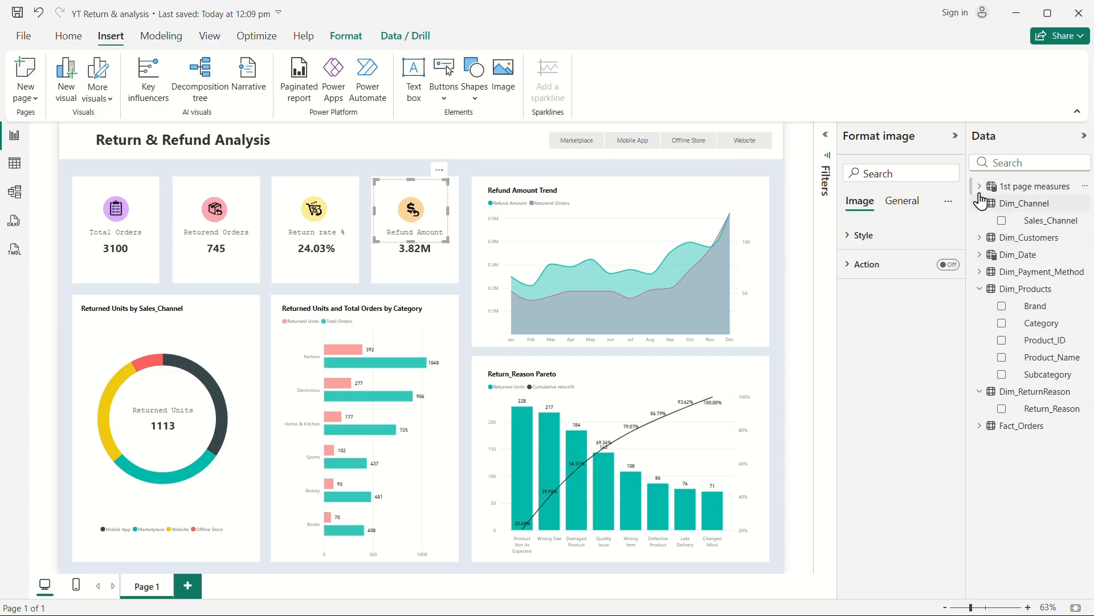
{"action": "left_click", "coordinate": [980, 186]}
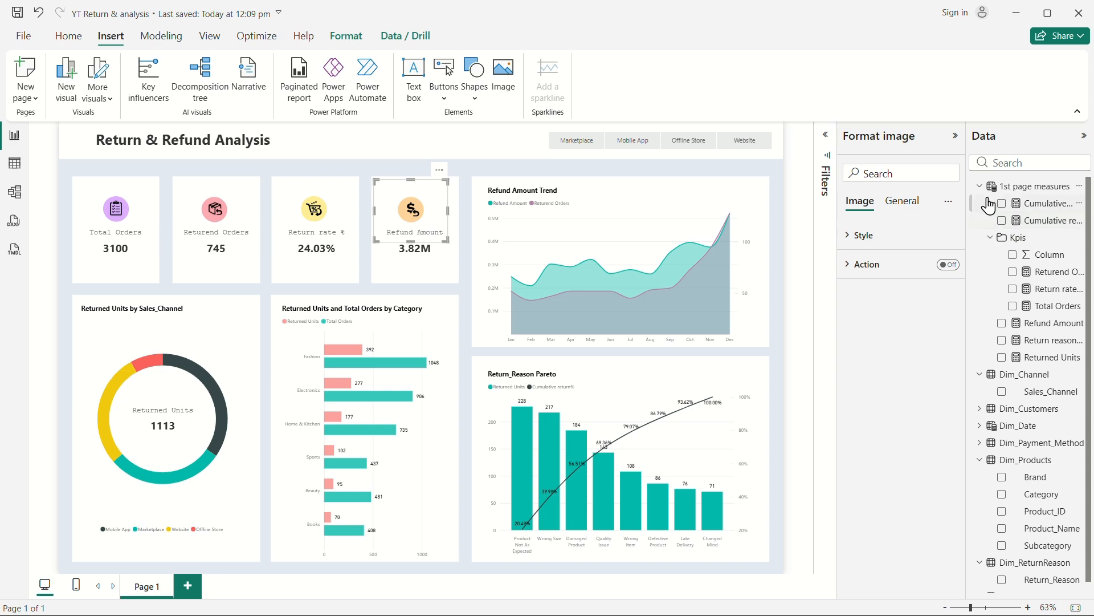
{"action": "left_click", "coordinate": [16, 192]}
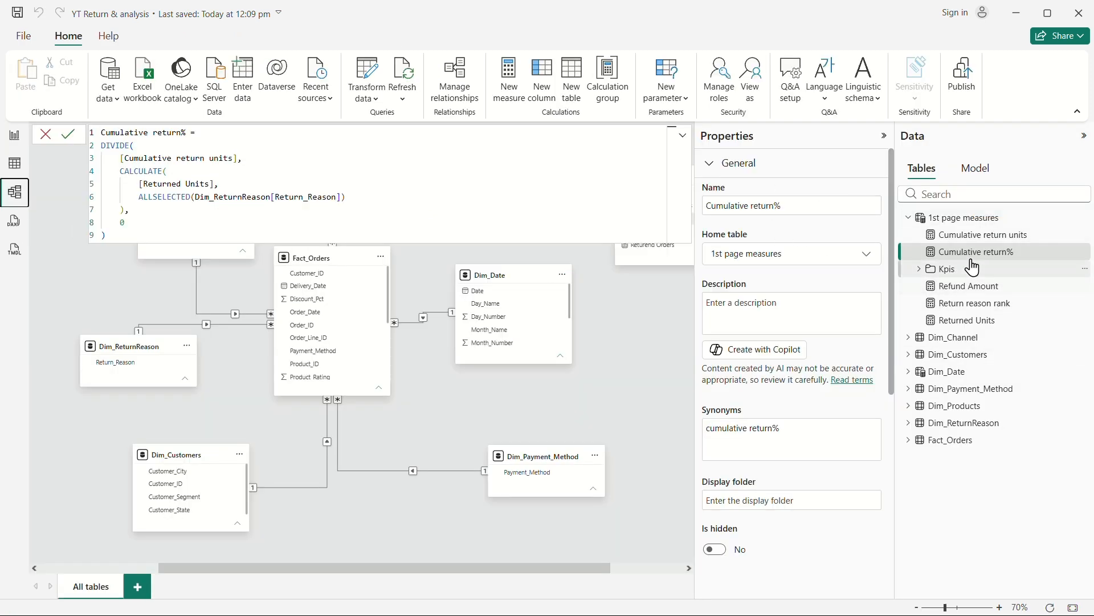
{"action": "left_click", "coordinate": [969, 236], "text": "ctrl"}
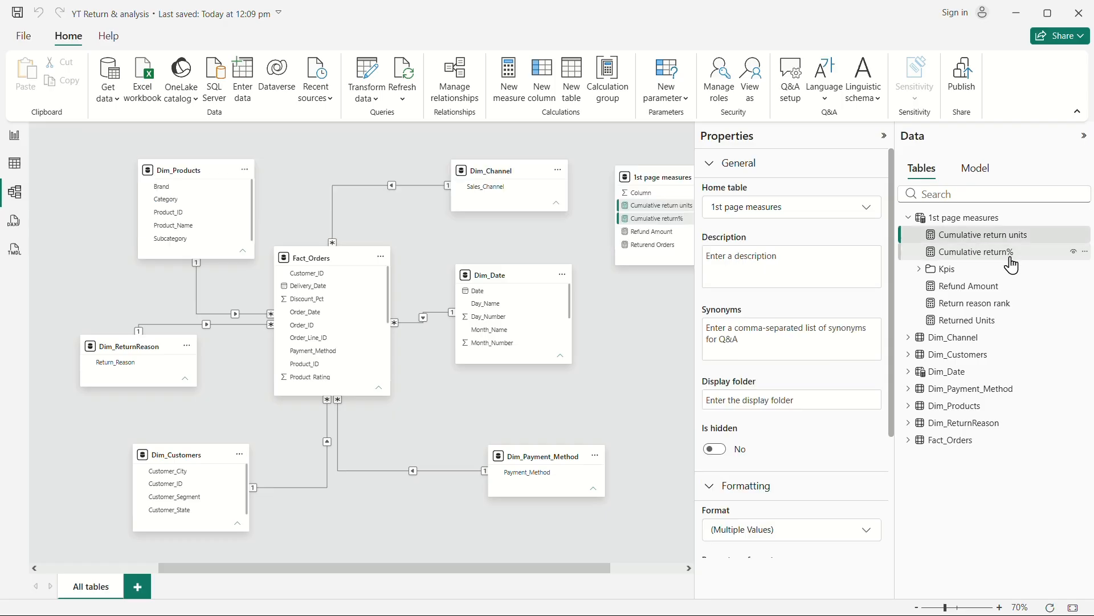
{"action": "left_click", "coordinate": [974, 287], "text": "ctrl"}
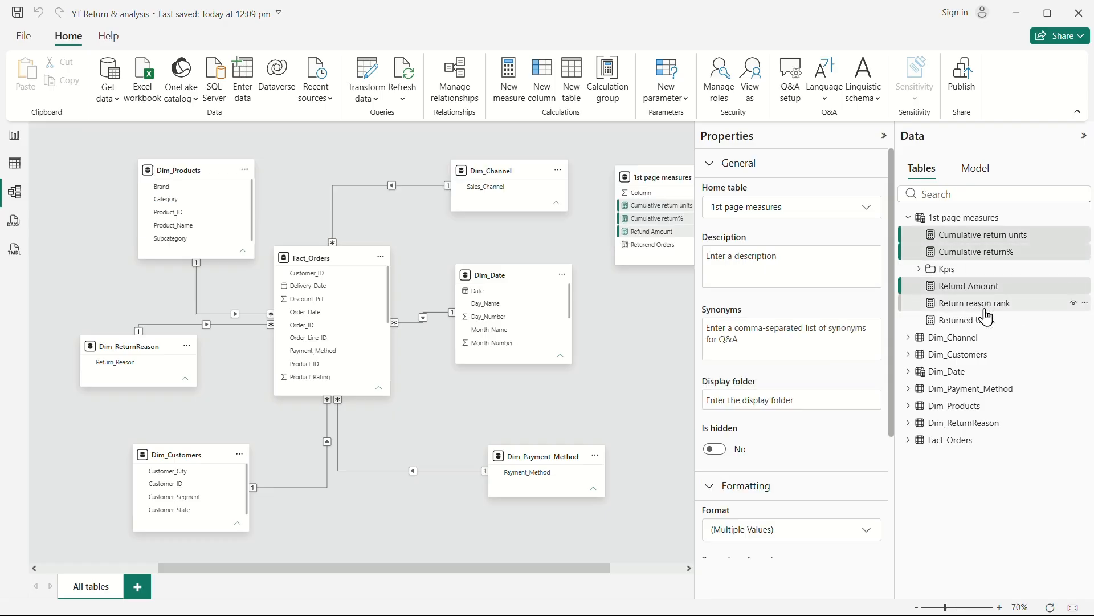
{"action": "left_click", "coordinate": [986, 317], "text": "shift"}
{"action": "left_click", "coordinate": [736, 402]}
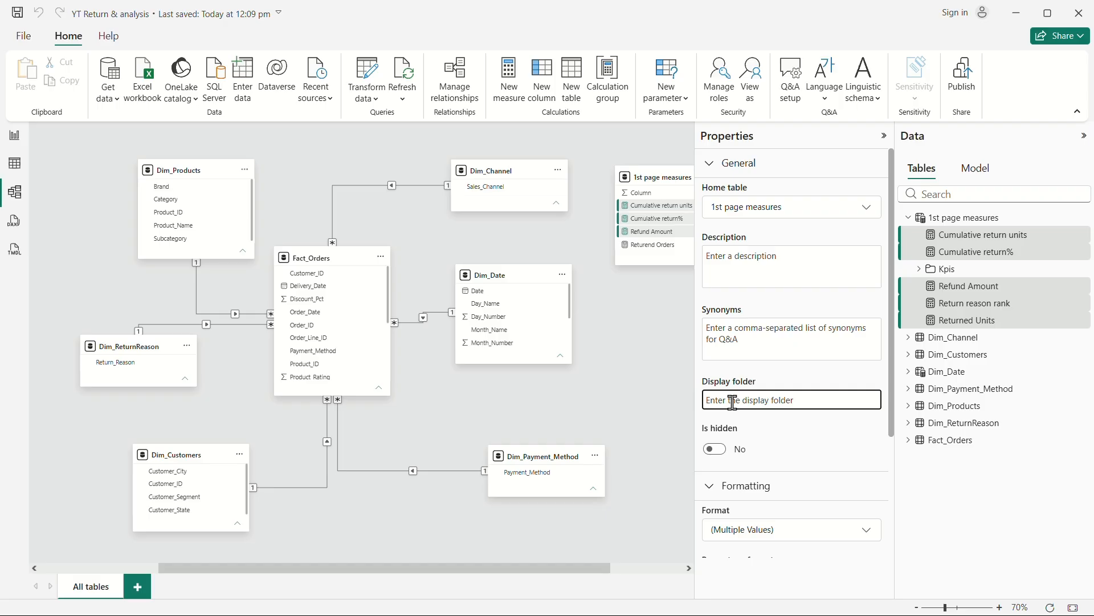
{"action": "type", "text": "Charts"}
{"action": "key", "text": "Return"}
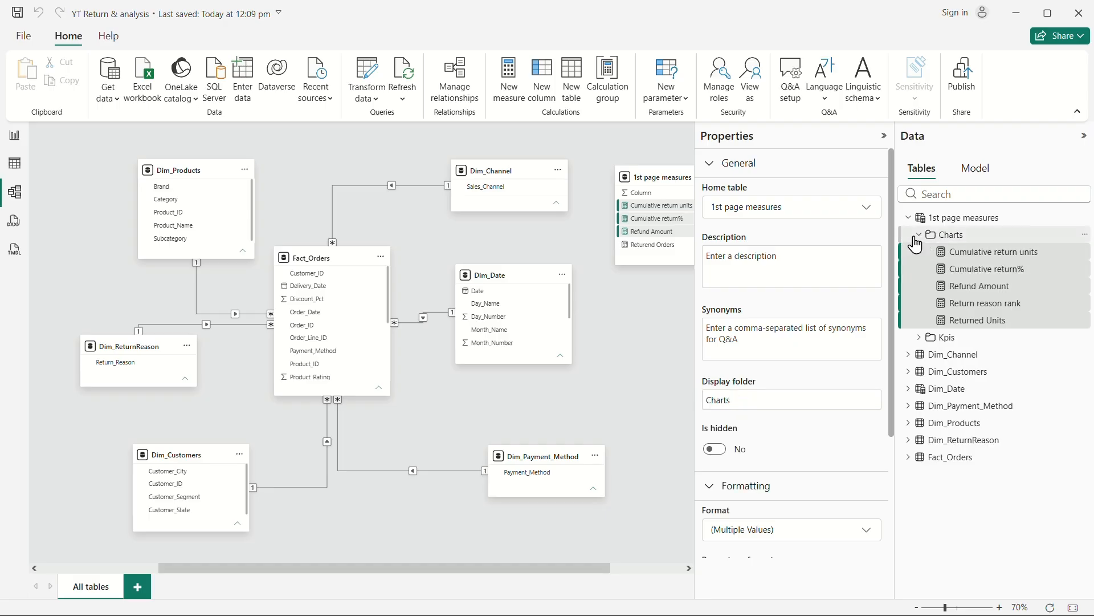
{"action": "left_click", "coordinate": [918, 239]}
{"action": "left_click", "coordinate": [920, 251]}
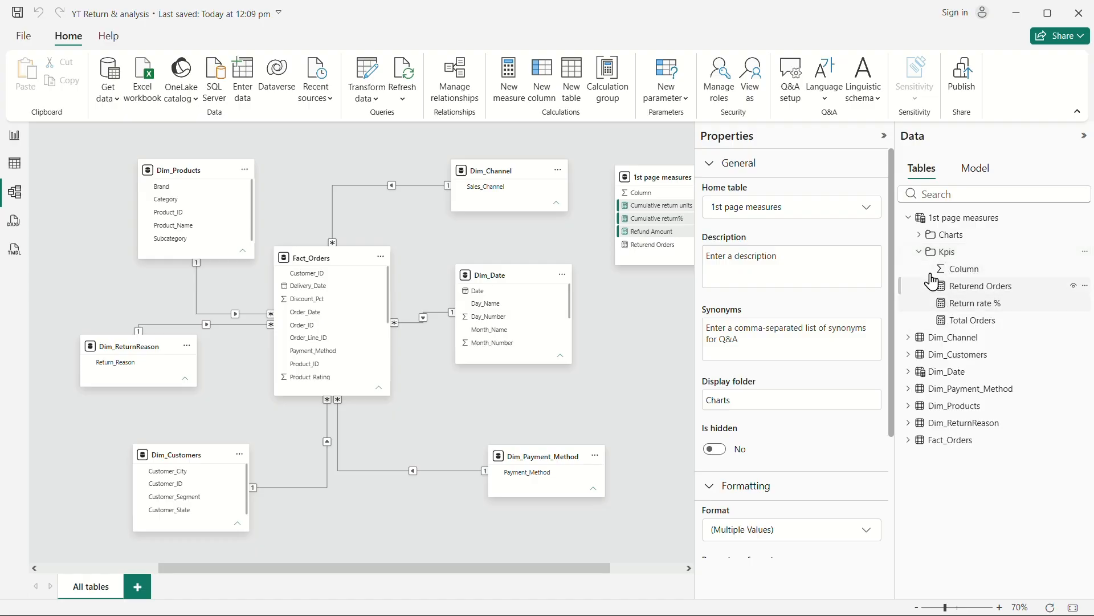
{"action": "left_click", "coordinate": [922, 252]}
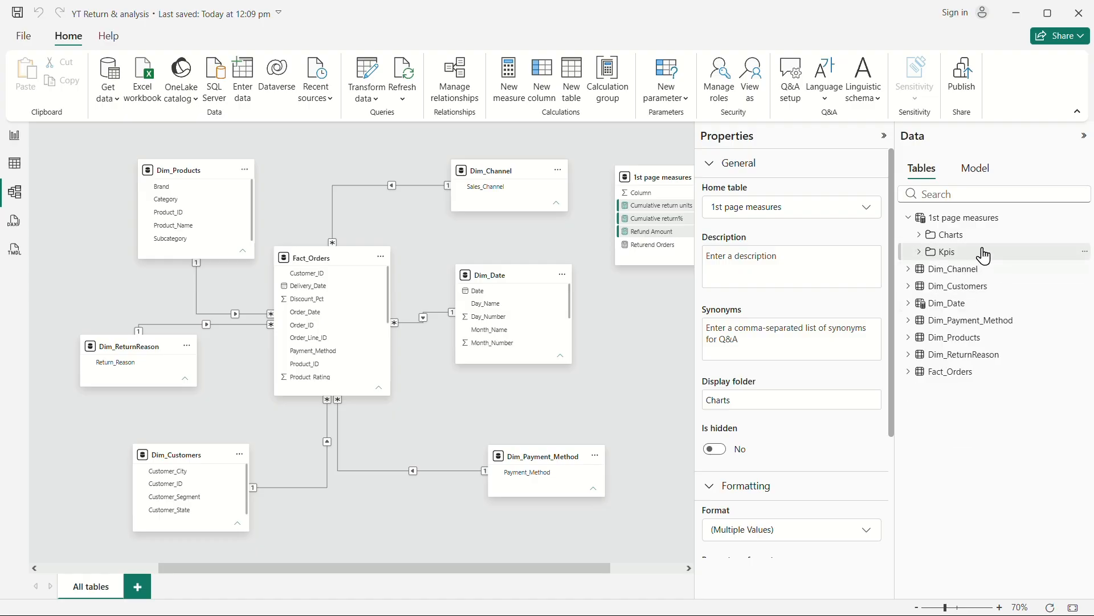
Step: In the report view, start a new measure named Total Orders MOM% in the 1st page measures table
{"action": "left_click", "coordinate": [15, 137]}
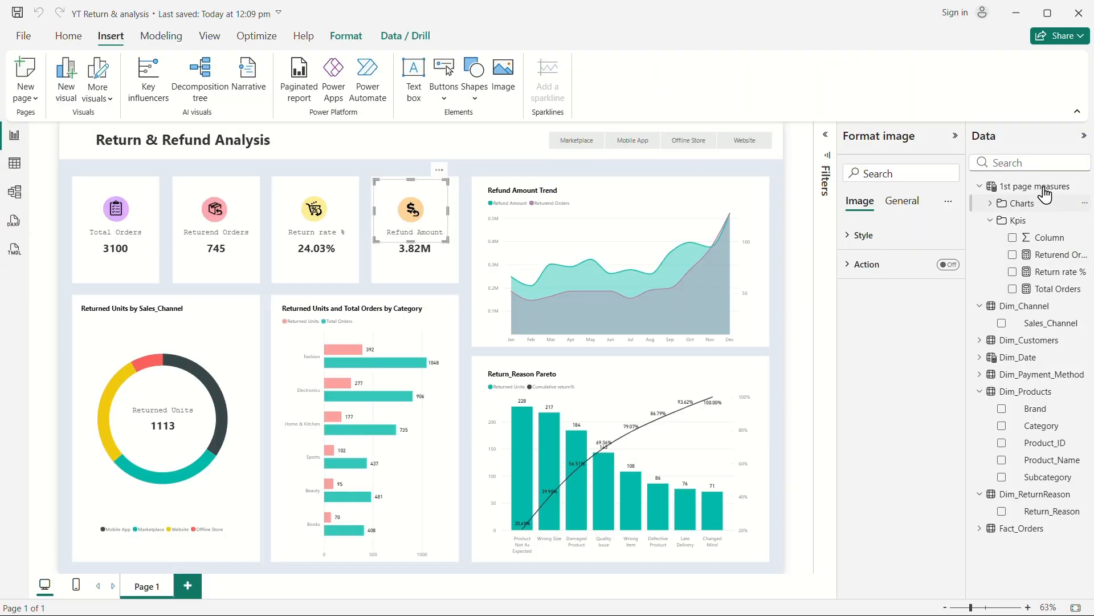
{"action": "left_click", "coordinate": [1023, 219]}
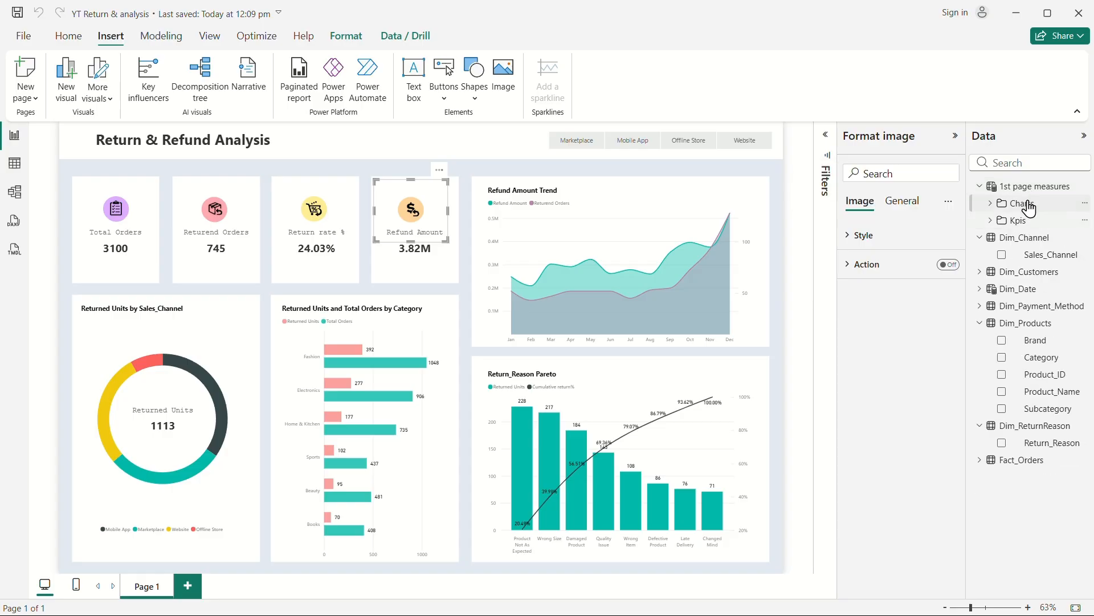
{"action": "right_click", "coordinate": [1028, 189]}
{"action": "left_click", "coordinate": [931, 215]}
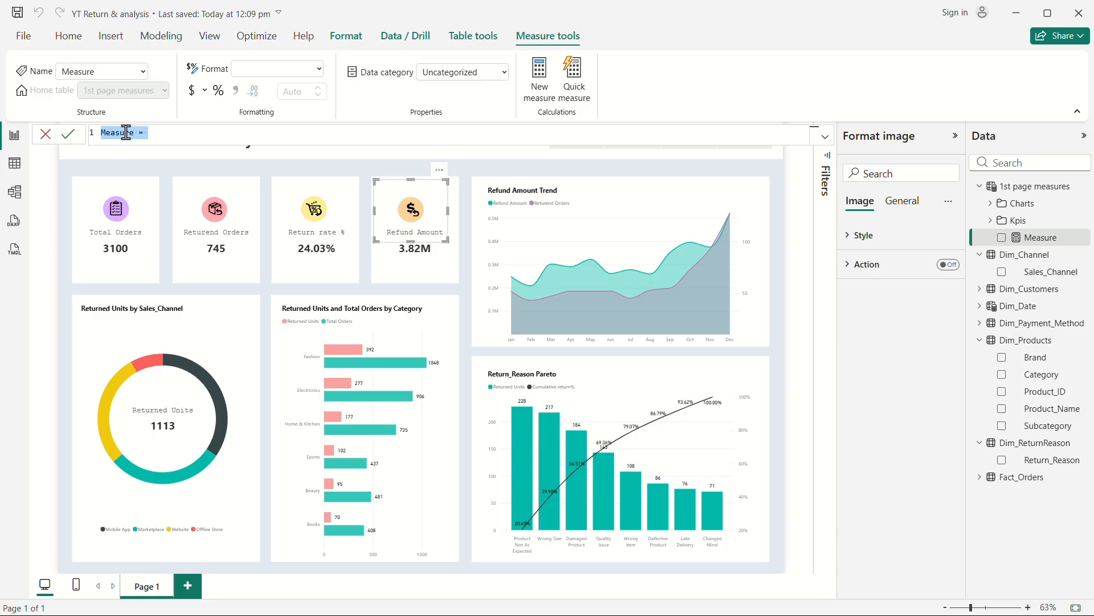
{"action": "type", "text": "Total Orders MOM%"}
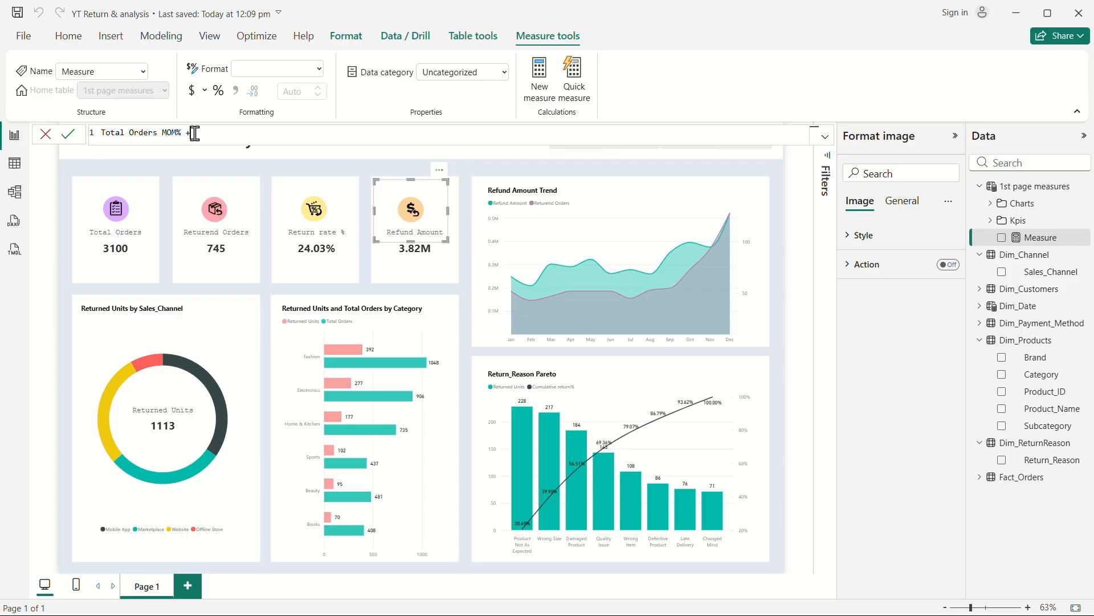
{"action": "type", "text": "="}
Step: Declare a variable named Prev_Month on its own line in the Total Orders MOM% formula
{"action": "key", "text": "shift+Return"}
{"action": "key", "text": "shift+Return"}
{"action": "type", "text": "VAR Prev_MOnth"}
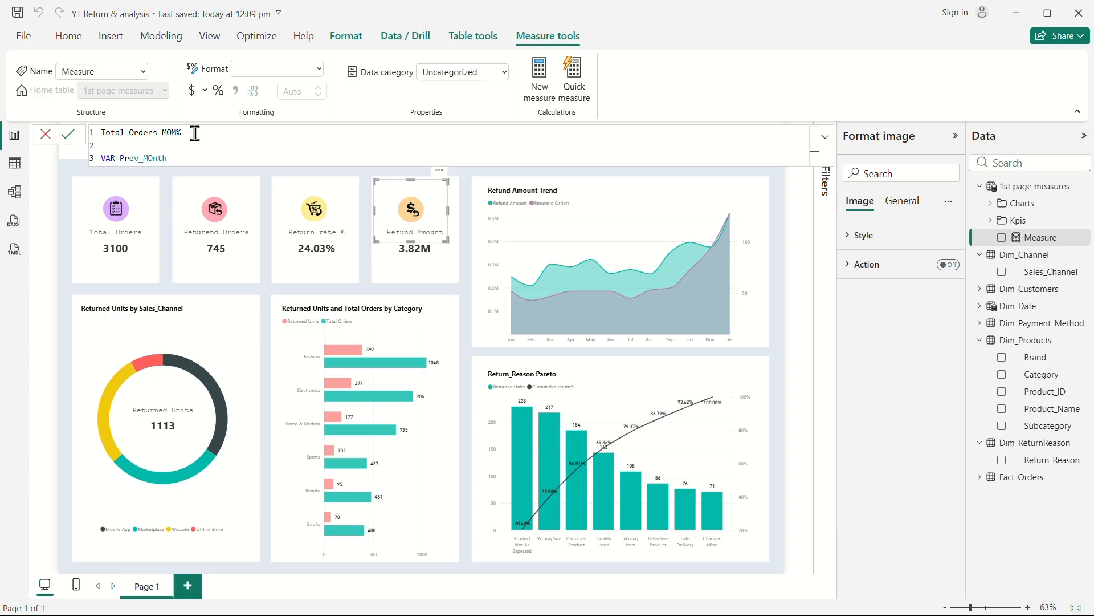
{"action": "left_click", "coordinate": [153, 158]}
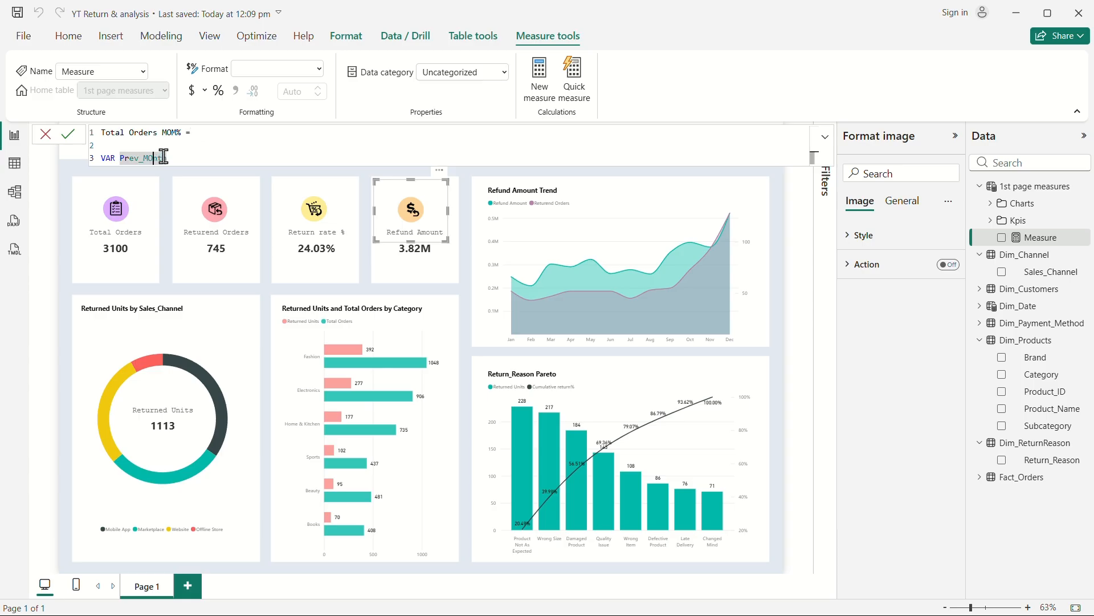
{"action": "key", "text": "BackSpace"}
{"action": "type", "text": "o"}
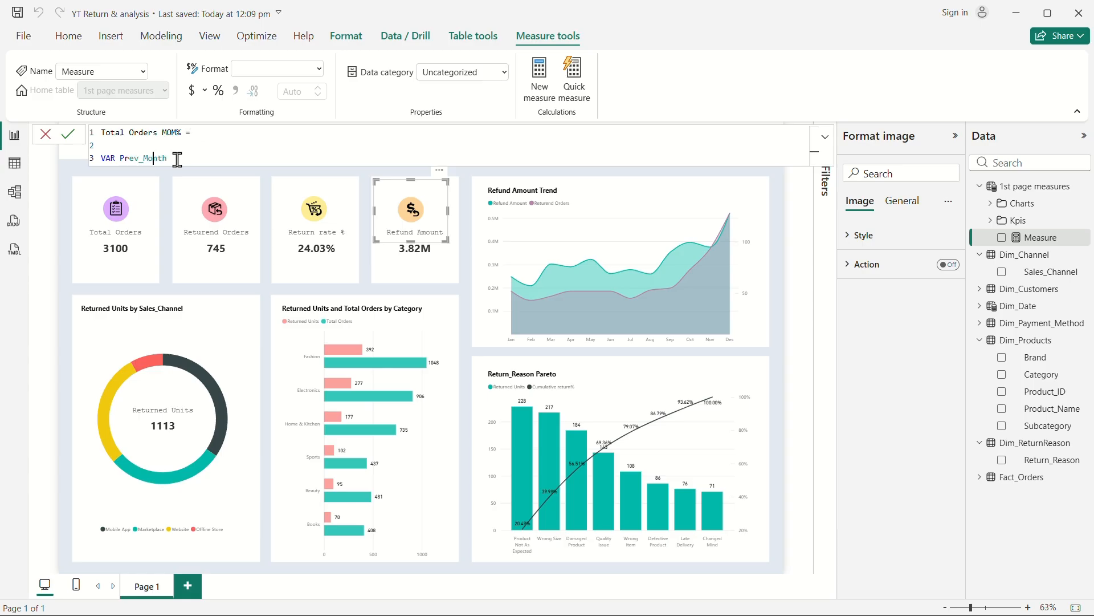
{"action": "left_click", "coordinate": [178, 160]}
{"action": "type", "text": "="}
{"action": "key", "text": "shift+Return"}
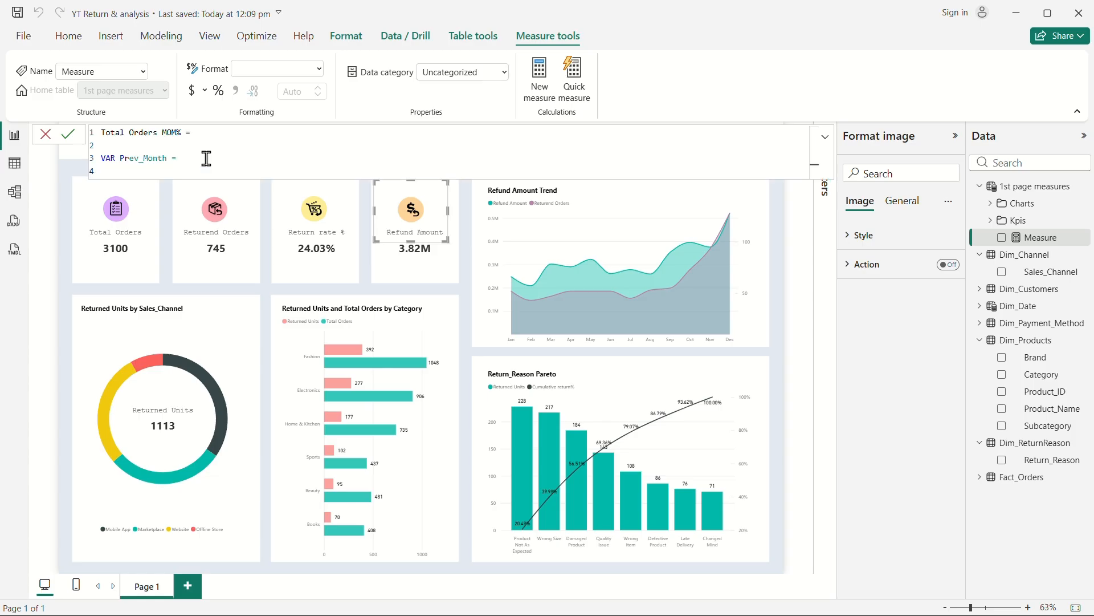
Step: Begin a CALCULATE expression in the measure with [Total Orders] as its first argument
{"action": "type", "text": "CALCULATE("}
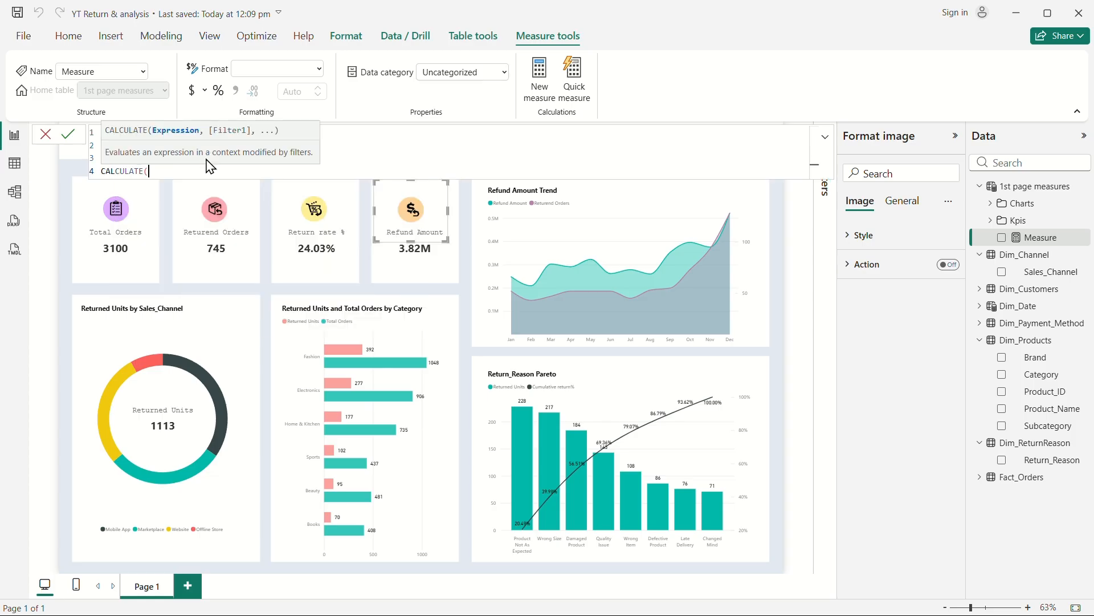
{"action": "key", "text": "shift+Return"}
{"action": "type", "text": "Tot"}
{"action": "key", "text": "Tab"}
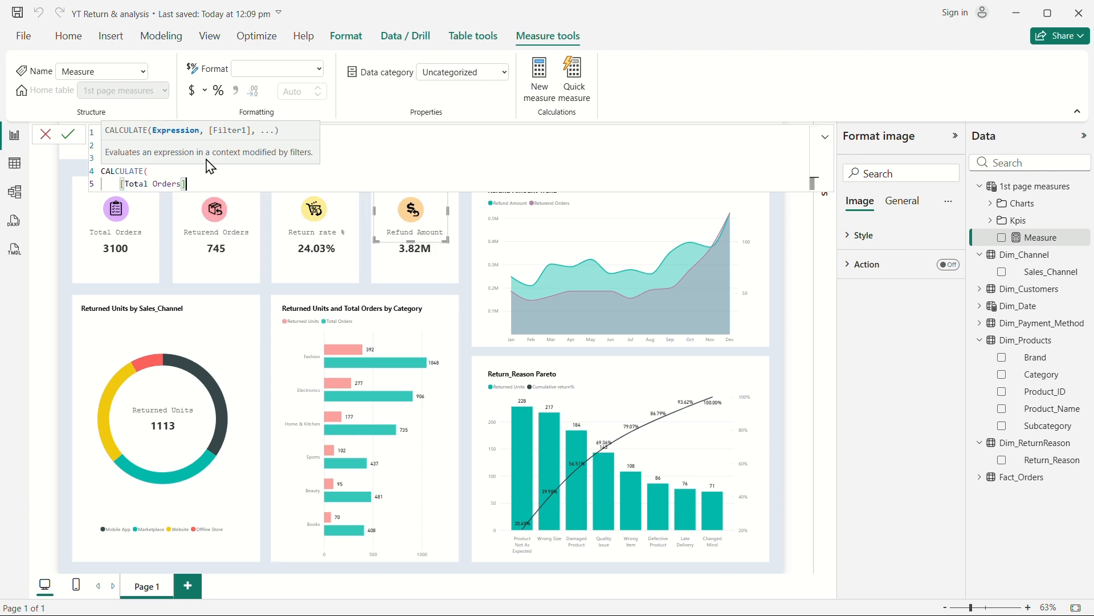
{"action": "type", "text": ","}
{"action": "key", "text": "shift+Return"}
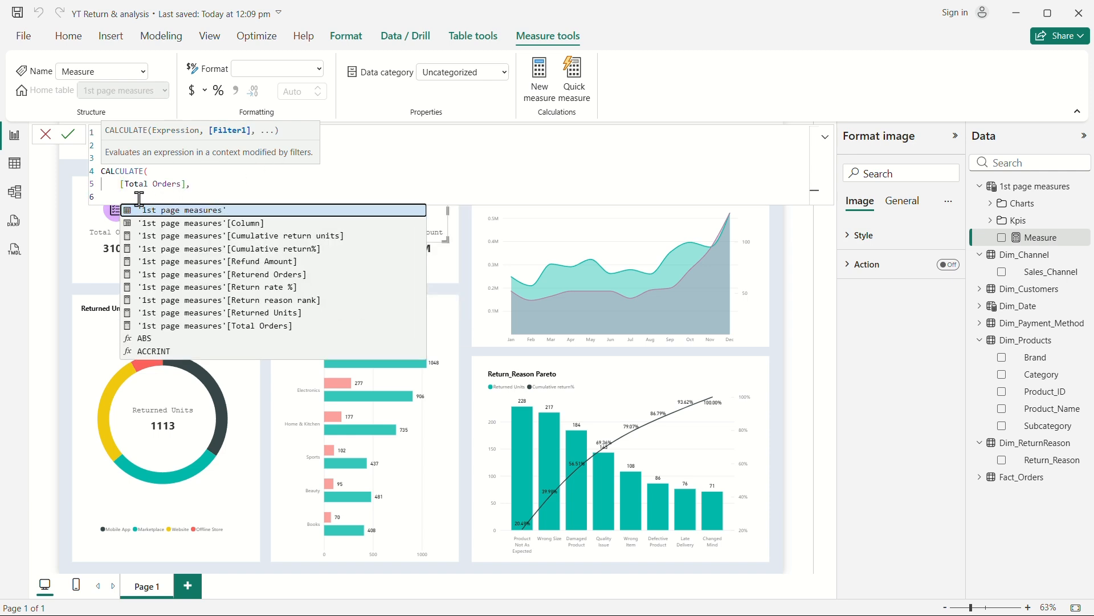
Step: Add a DATEADD filter to CALCULATE that shifts Dim_Date[Date] by -1 MONTH
{"action": "type", "text": "dat"}
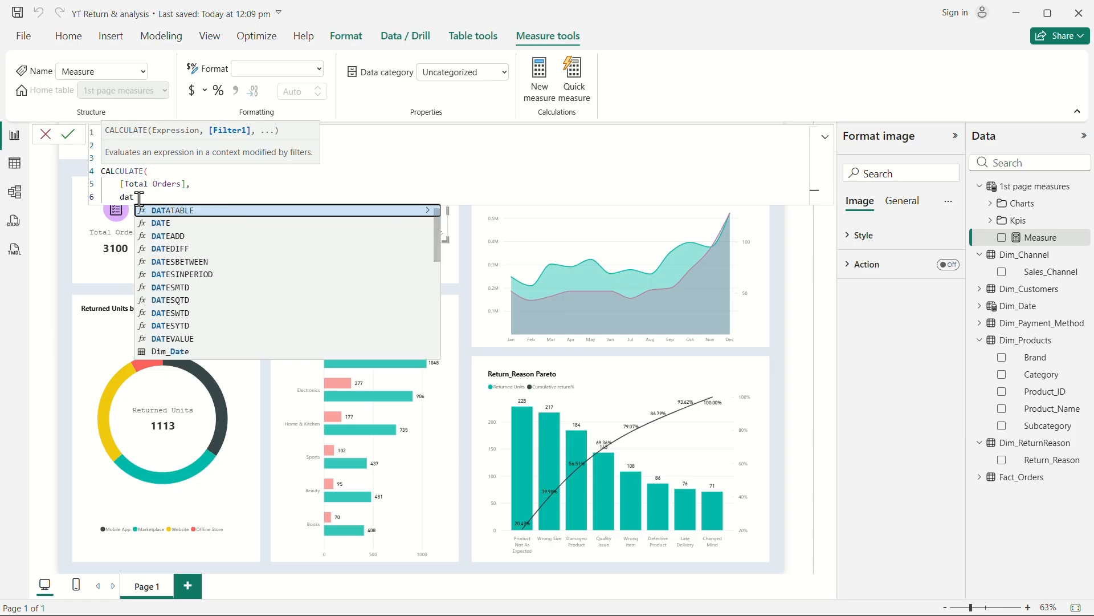
{"action": "left_click", "coordinate": [197, 236]}
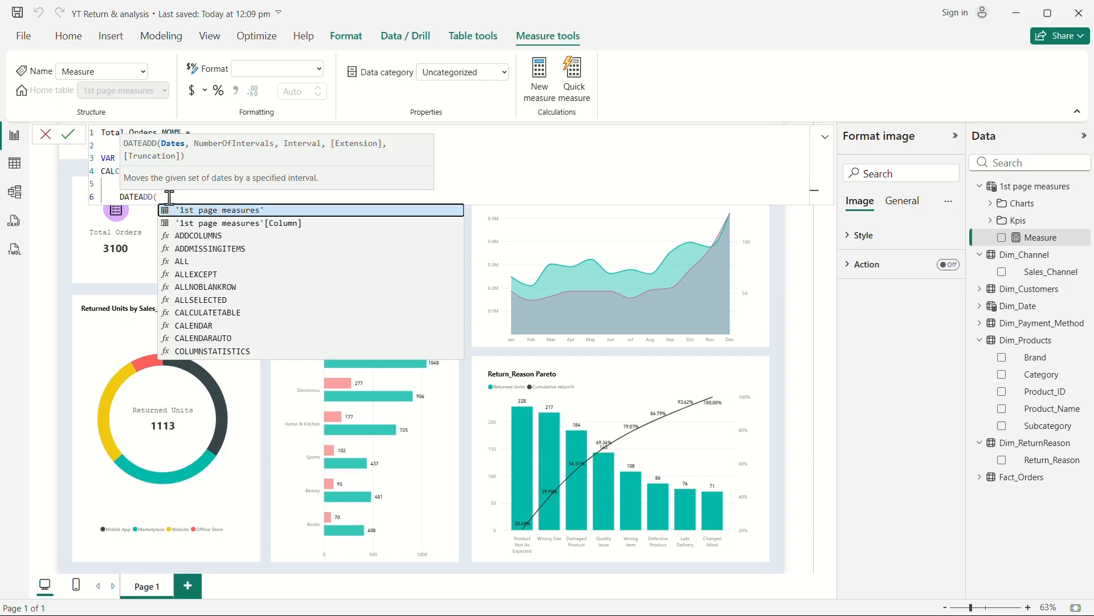
{"action": "key", "text": "shift+Return"}
{"action": "type", "text": "dim"}
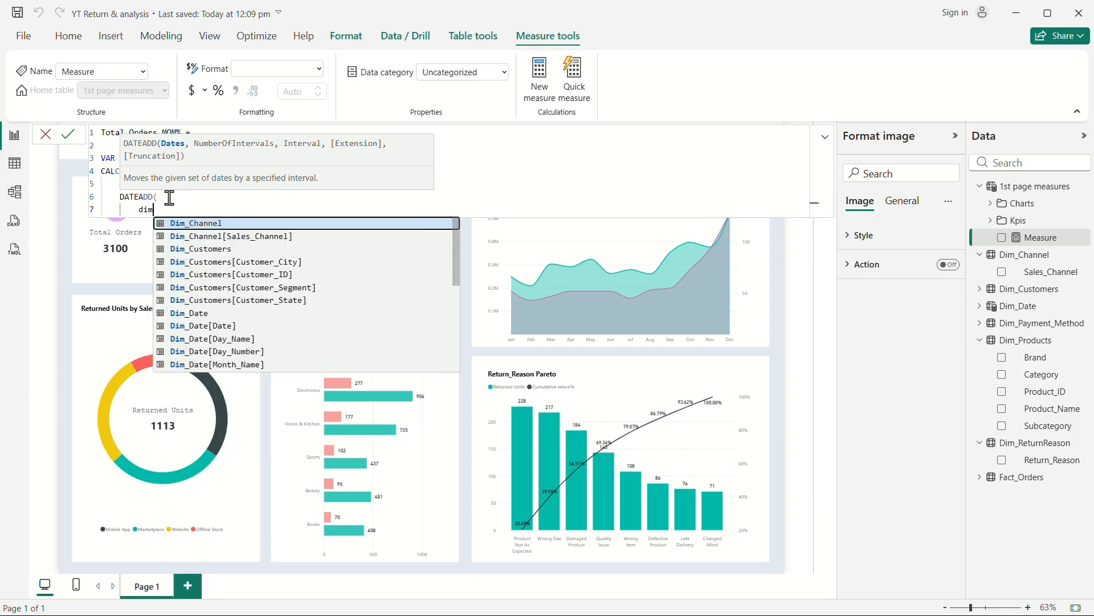
{"action": "left_click", "coordinate": [230, 328]}
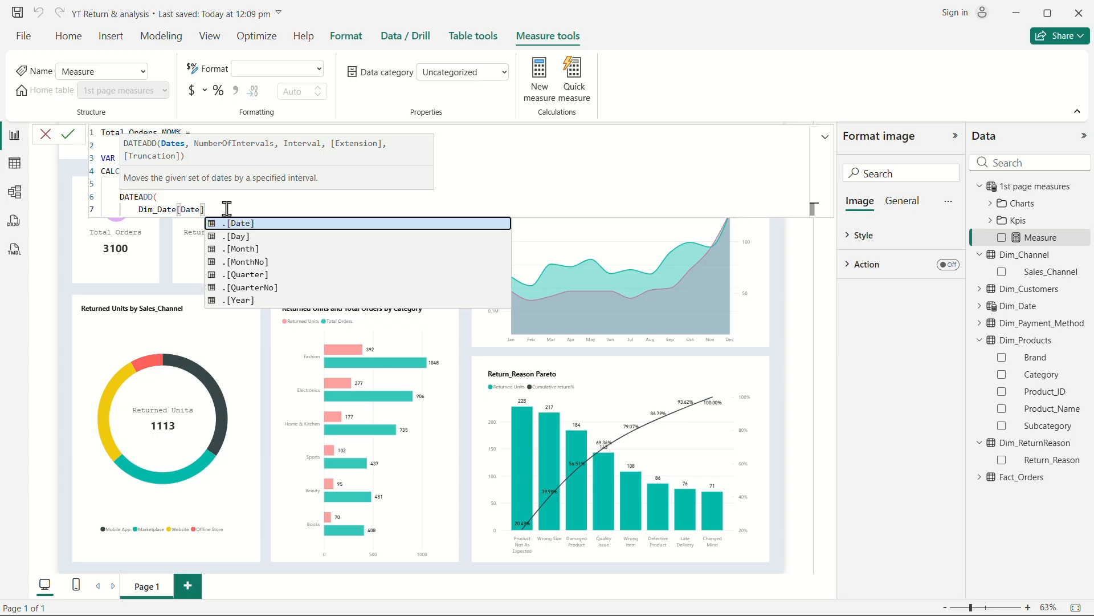
{"action": "type", "text": ","}
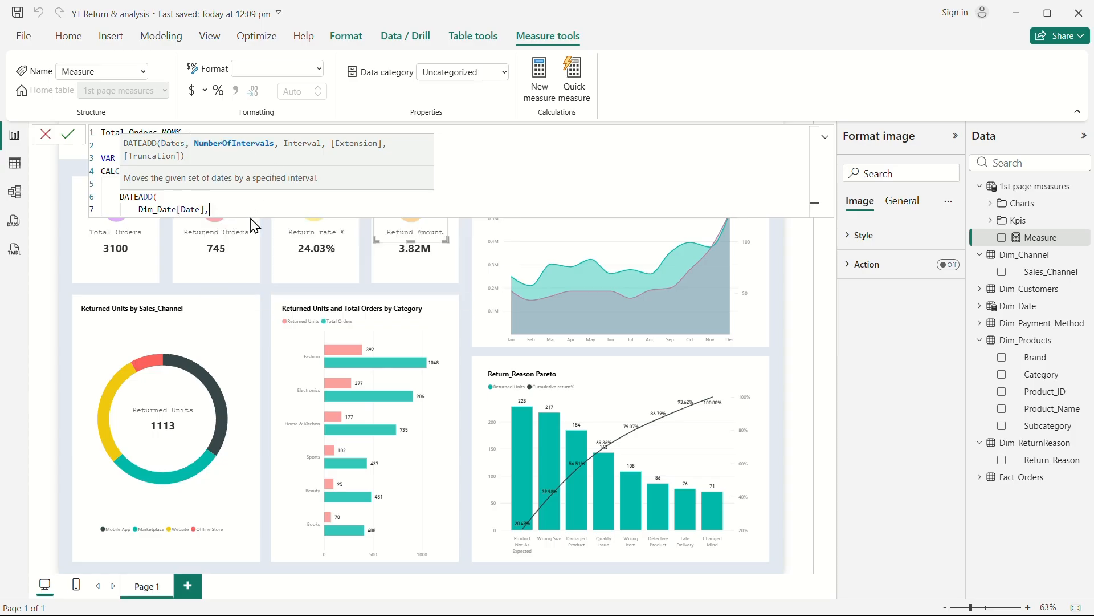
{"action": "key", "text": "shift+Return"}
{"action": "type", "text": "-1"}
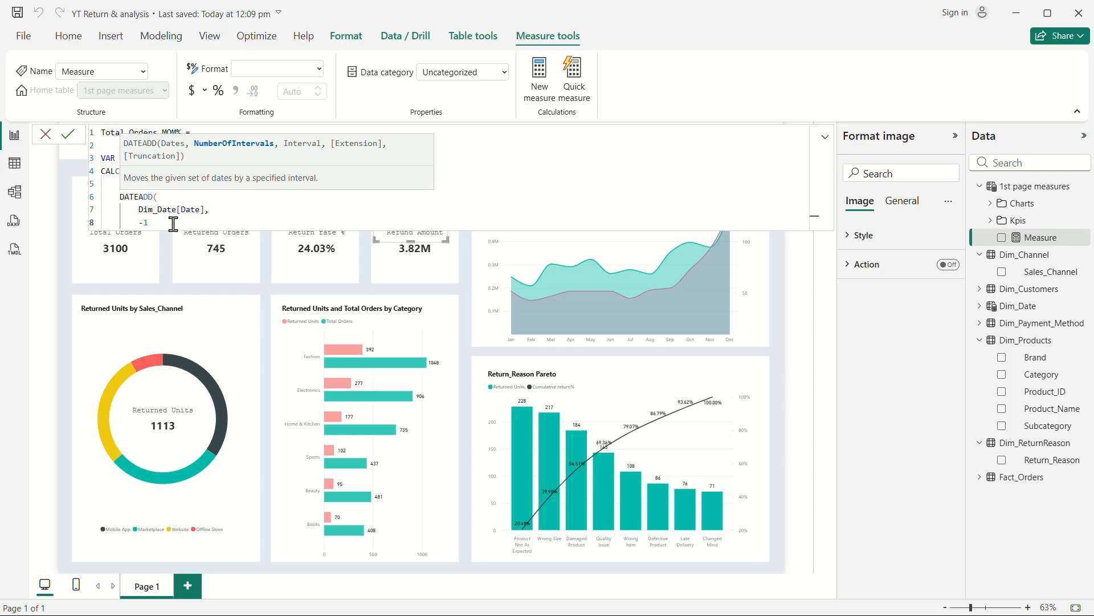
{"action": "type", "text": ","}
{"action": "key", "text": "shift+Return"}
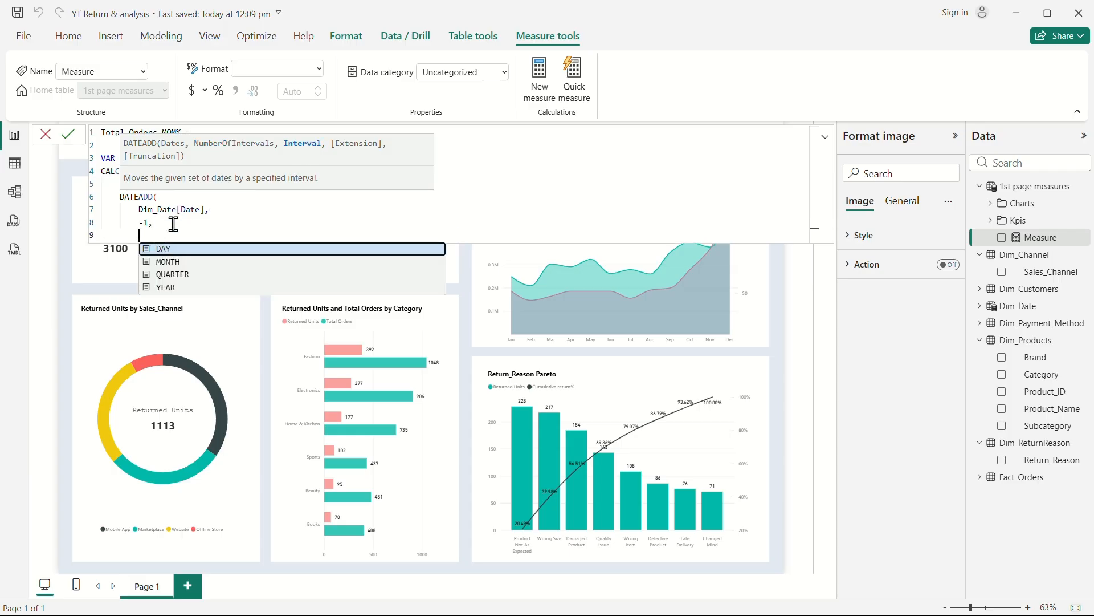
{"action": "left_click", "coordinate": [172, 263]}
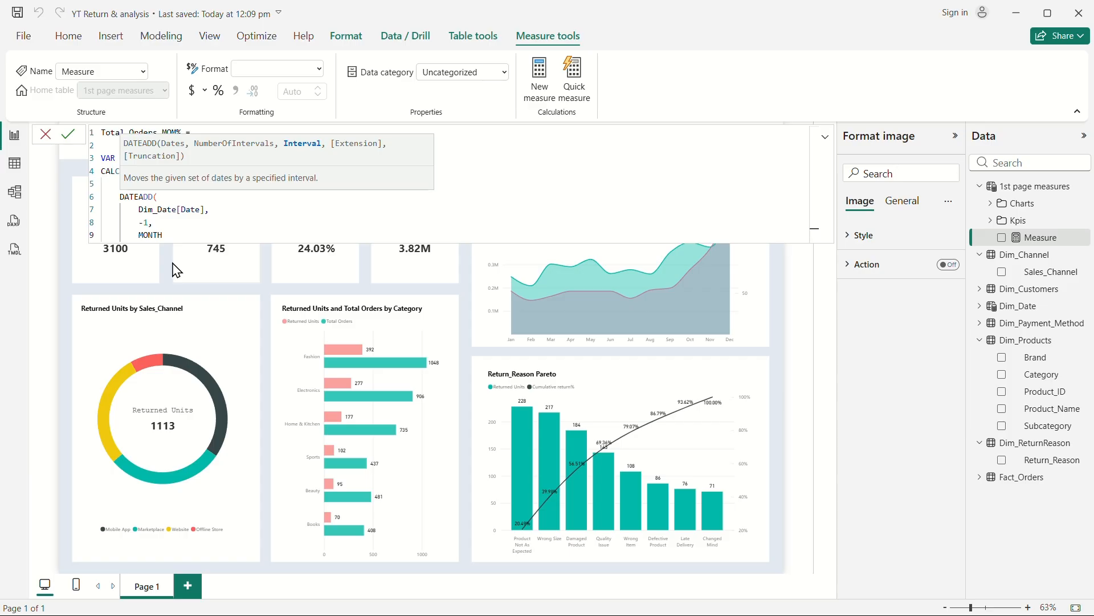
{"action": "key", "text": "shift+Return"}
{"action": "type", "text": ")"}
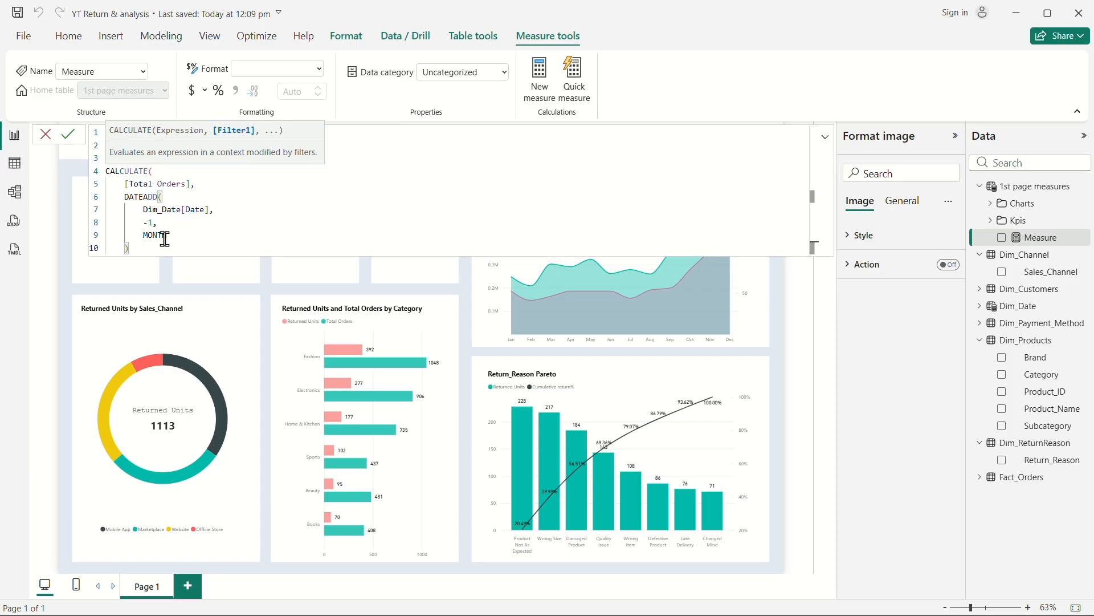
Step: Close the CALCULATE expression and commit the Total Orders MOM% measure
{"action": "key", "text": "shift+Return"}
{"action": "type", "text": ")"}
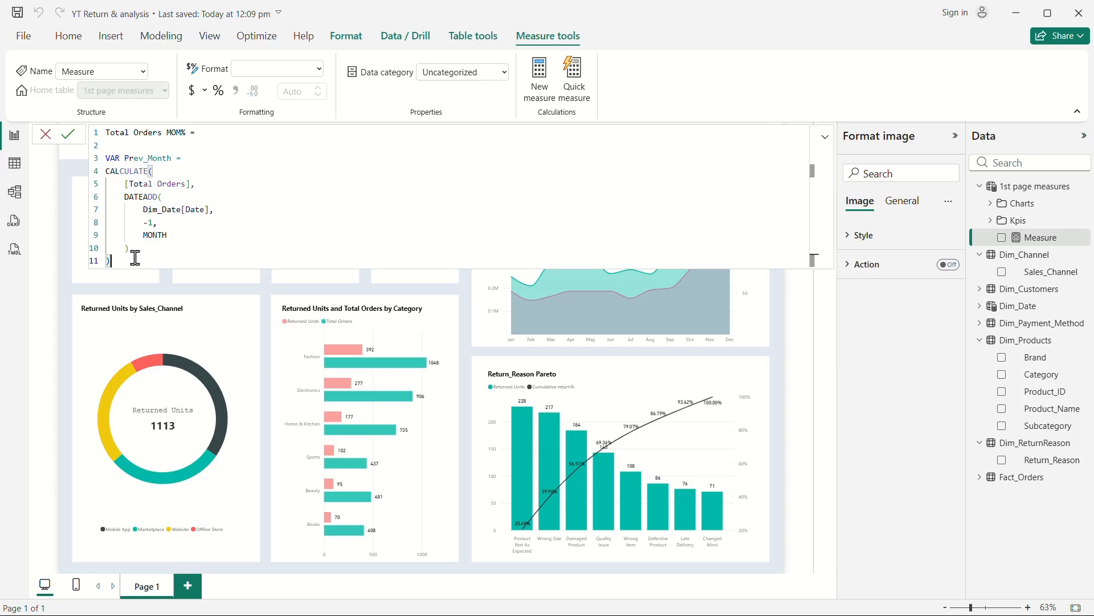
{"action": "key", "text": "Return"}
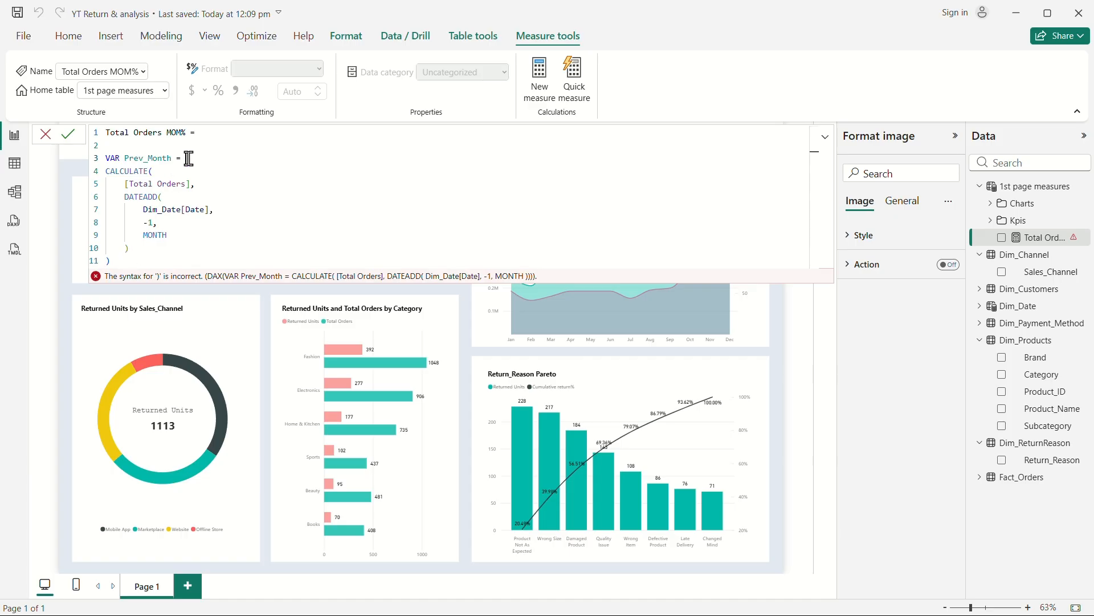
Step: Remove the VAR Prev_Month = declaration from the Total Orders MOM% formula and commit the measure again
{"action": "left_click_drag", "start_coordinate": [188, 158], "coordinate": [93, 158]}
{"action": "key", "text": "BackSpace"}
{"action": "left_click", "coordinate": [135, 261]}
{"action": "key", "text": "Return"}
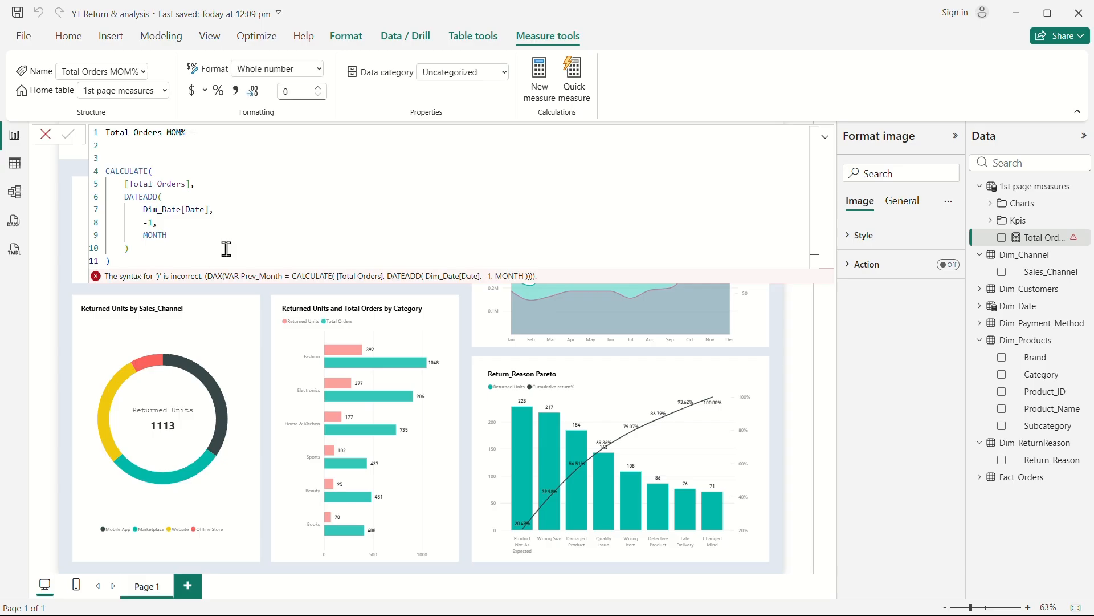
Step: Add a card visual showing Total Orders MOM% below the KPI cards, over the Sales_Channel and Category charts
{"action": "left_click", "coordinate": [782, 337]}
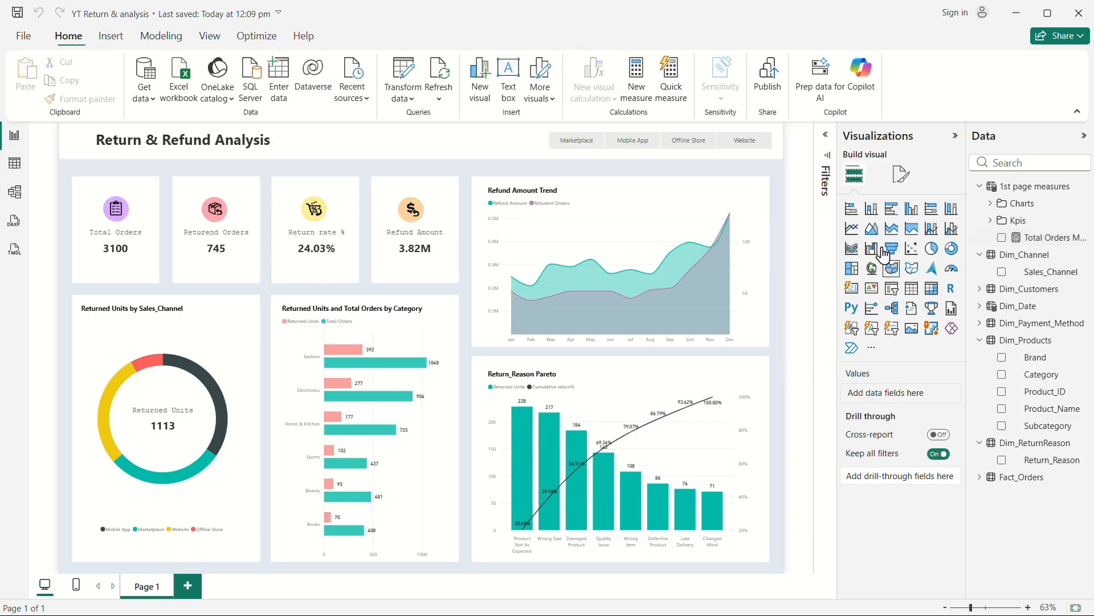
{"action": "left_click", "coordinate": [855, 291]}
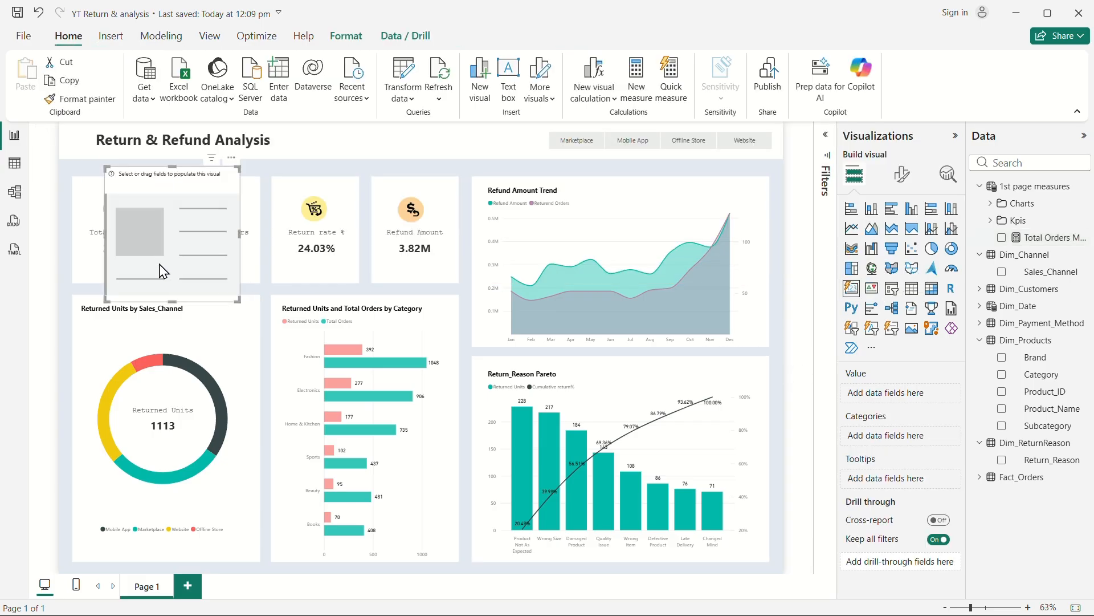
{"action": "left_click", "coordinate": [1002, 238]}
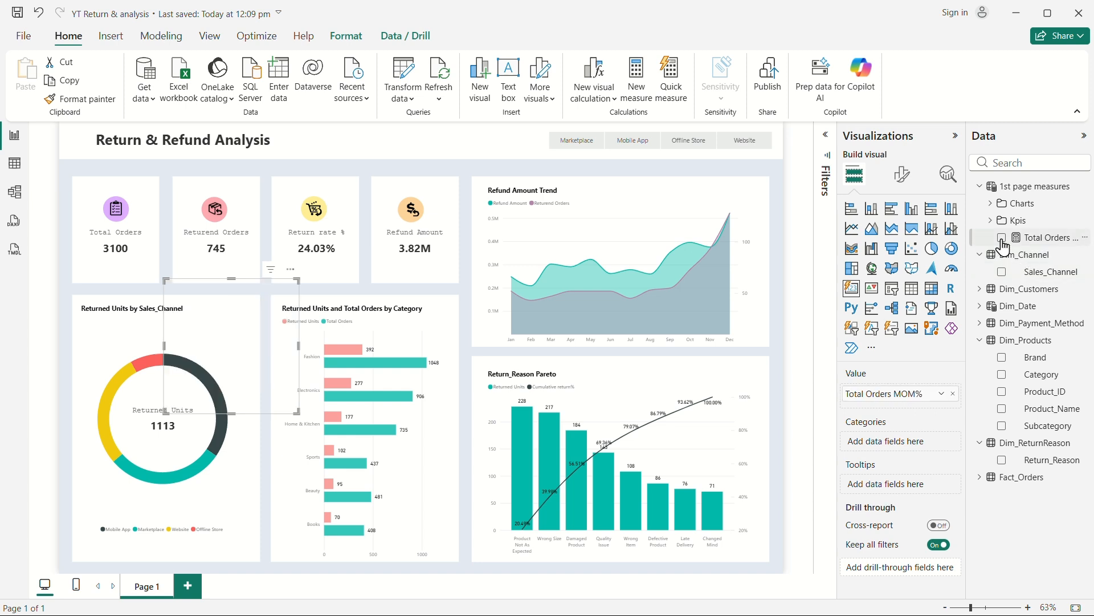
{"action": "left_click", "coordinate": [902, 174]}
{"action": "left_click", "coordinate": [1004, 240]}
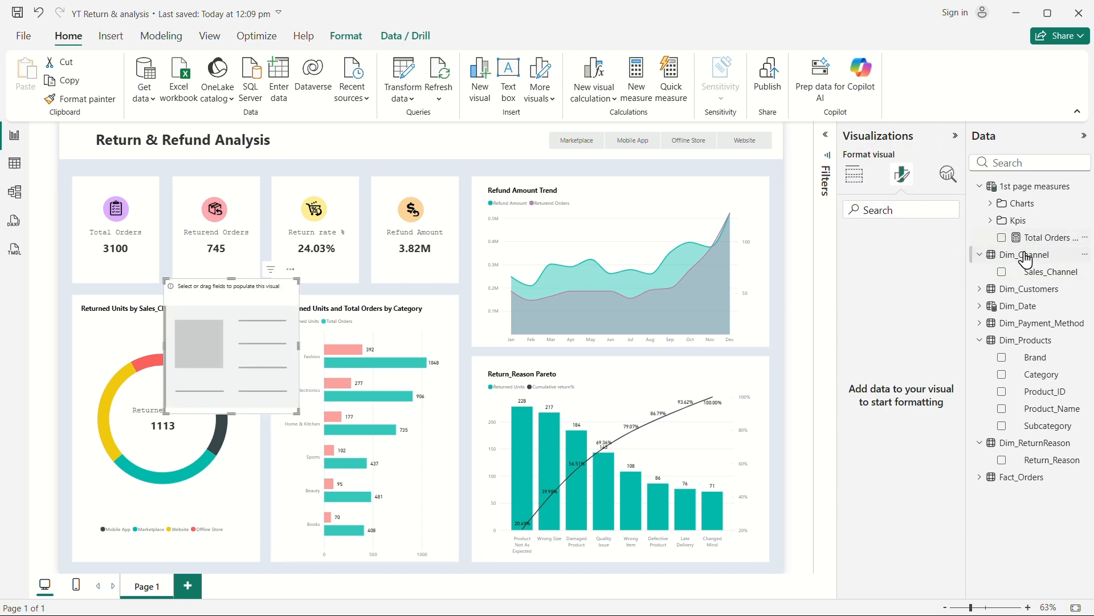
{"action": "left_click", "coordinate": [1002, 238]}
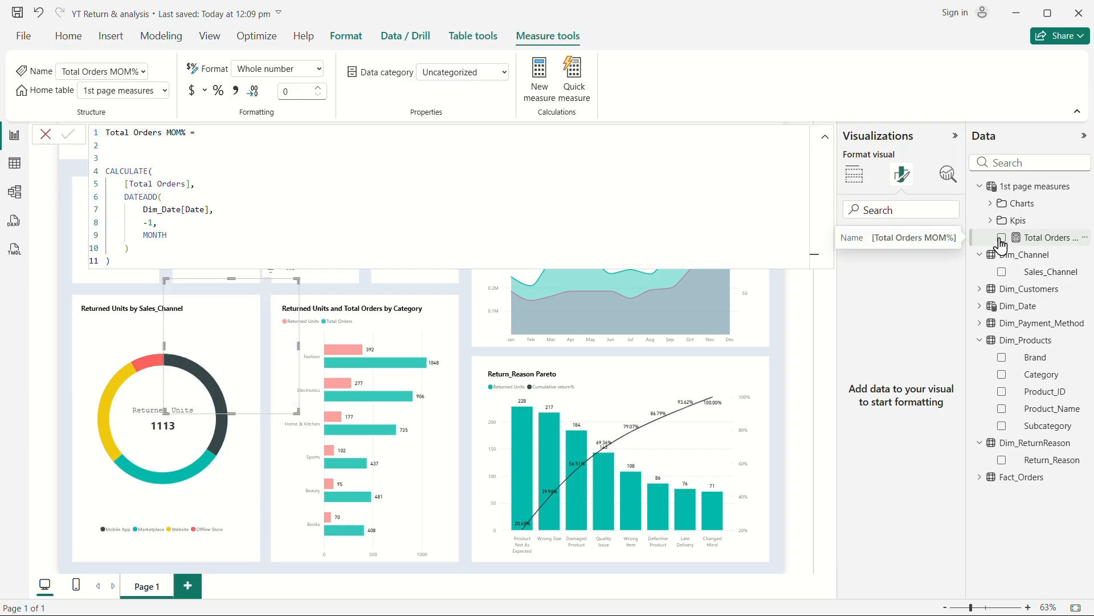
Step: Target the Total Orders MOM% value in the card's formatting and change its display units to show the full, unabbreviated number
{"action": "left_click", "coordinate": [868, 387]}
{"action": "scroll", "coordinate": [904, 435], "scroll_direction": "down", "scroll_amount": 3}
{"action": "left_click", "coordinate": [861, 398]}
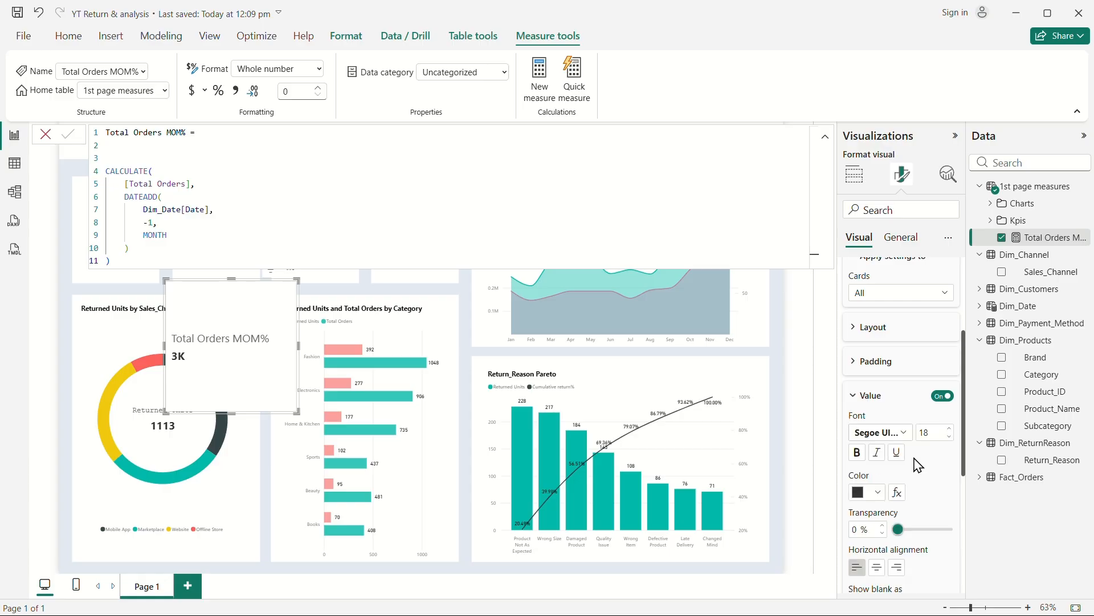
{"action": "scroll", "coordinate": [915, 465], "scroll_direction": "down", "scroll_amount": 3}
{"action": "scroll", "coordinate": [925, 360], "scroll_direction": "up", "scroll_amount": 3}
{"action": "left_click", "coordinate": [866, 296]}
{"action": "left_click", "coordinate": [877, 328]}
{"action": "scroll", "coordinate": [928, 413], "scroll_direction": "down", "scroll_amount": 3}
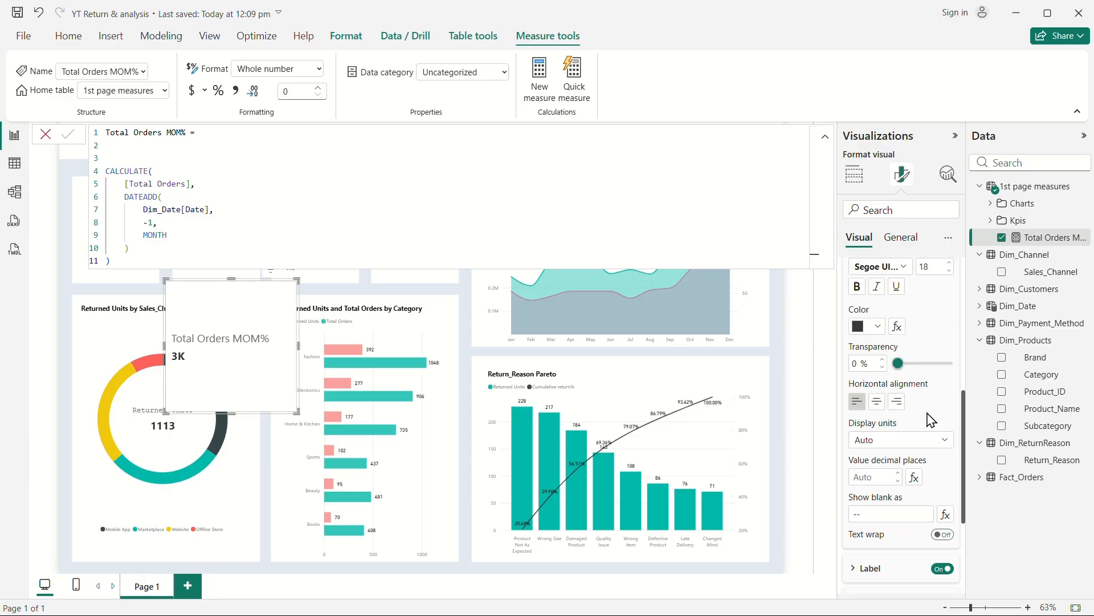
{"action": "left_click", "coordinate": [899, 441]}
{"action": "left_click", "coordinate": [882, 475]}
{"action": "left_click", "coordinate": [782, 369]}
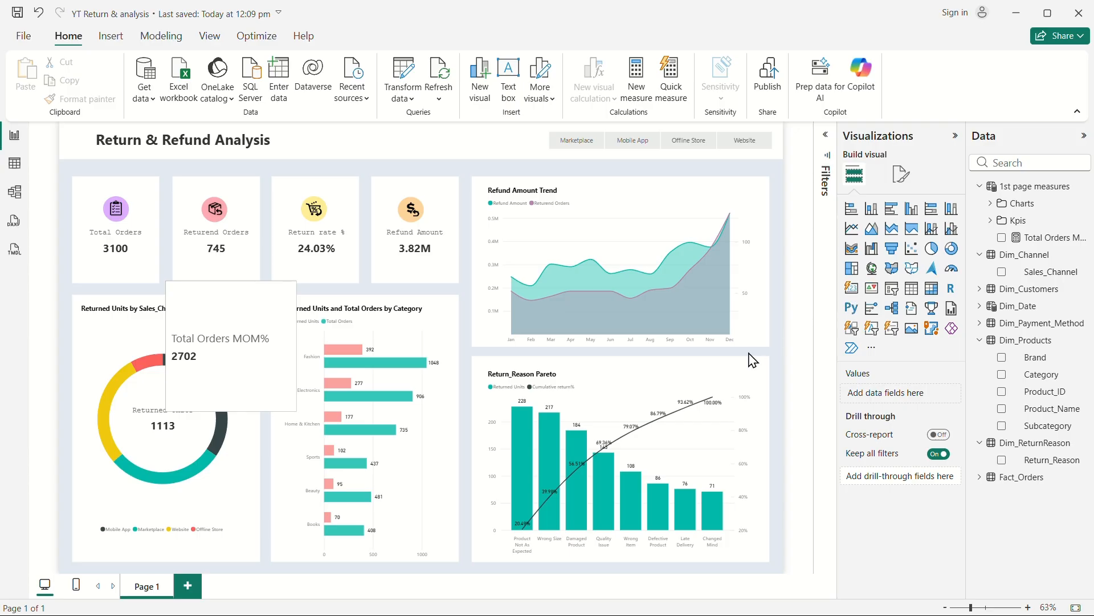
Step: Add a slicer over the Refund Amount card using the Month_Name field from Dim_Date
{"action": "left_click", "coordinate": [852, 288]}
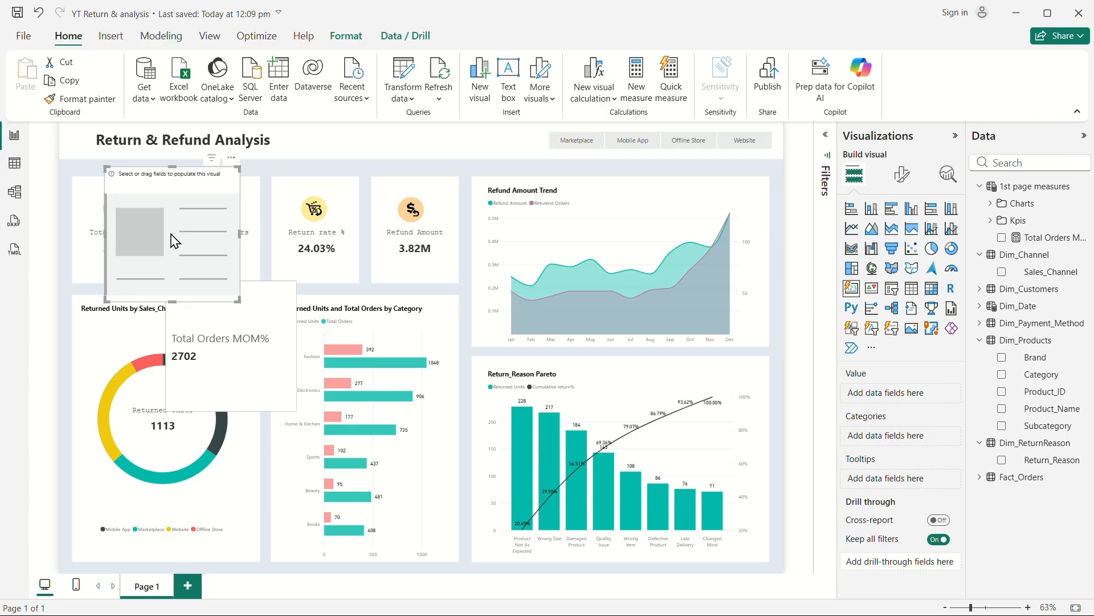
{"action": "left_click", "coordinate": [892, 288]}
{"action": "left_click_drag", "start_coordinate": [174, 255], "coordinate": [473, 211]}
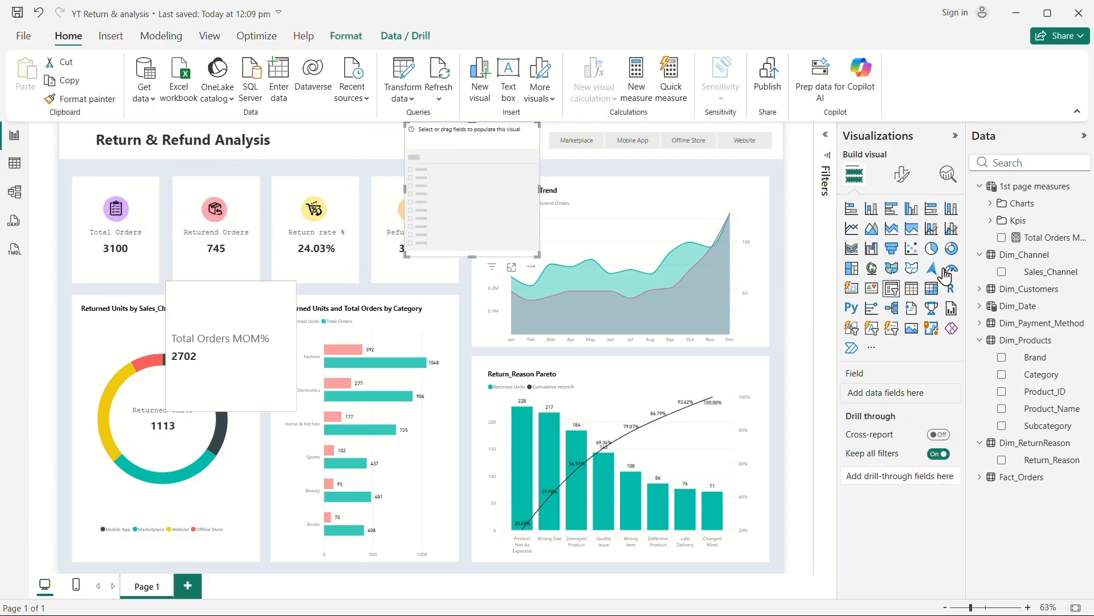
{"action": "left_click", "coordinate": [987, 342]}
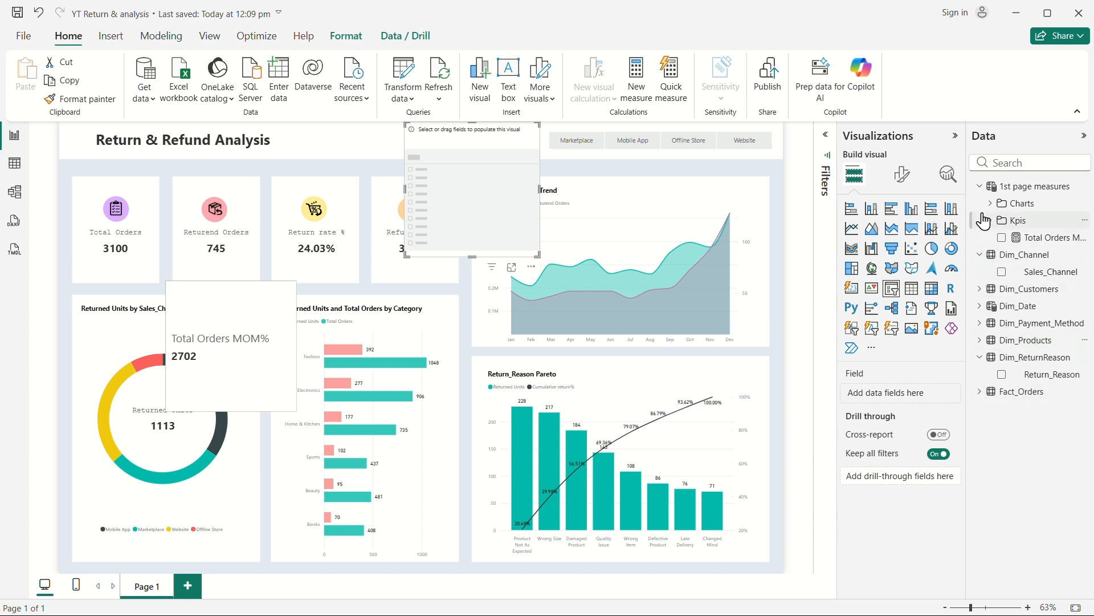
{"action": "left_click", "coordinate": [994, 308]}
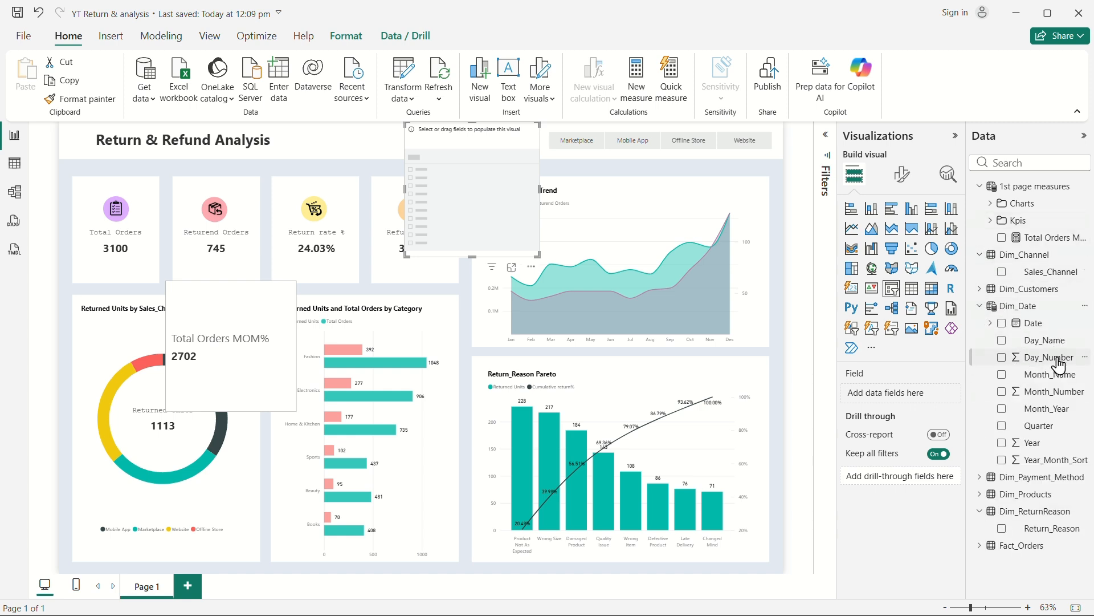
{"action": "left_click_drag", "start_coordinate": [1050, 379], "coordinate": [906, 376]}
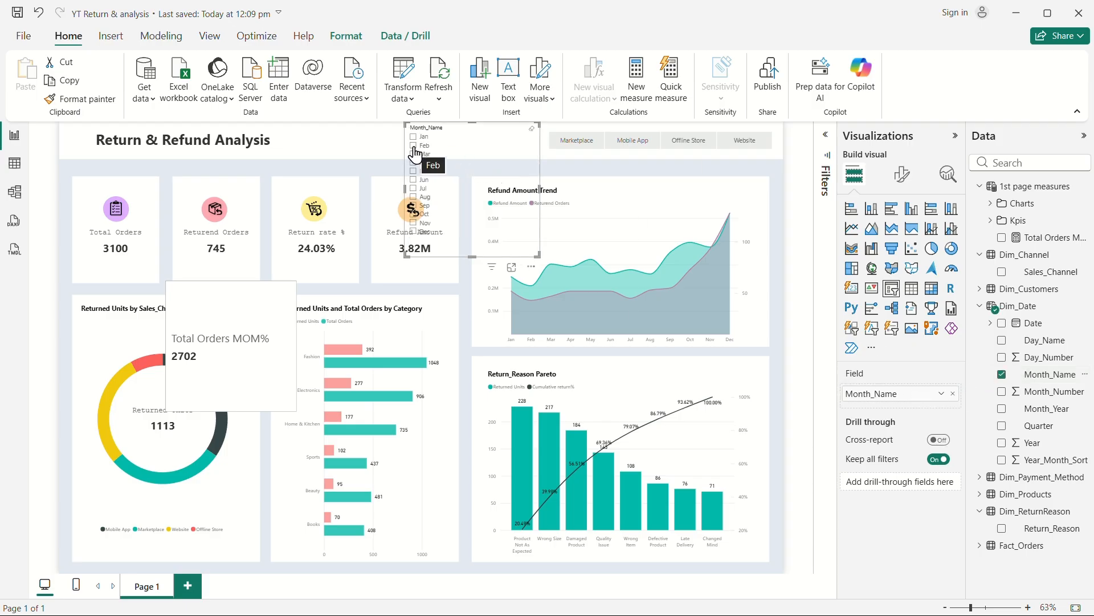
Step: Filter the page by Feb and by Jan in the Month_Name slicer to compare Total Orders MOM% with Total Orders
{"action": "left_click", "coordinate": [414, 146]}
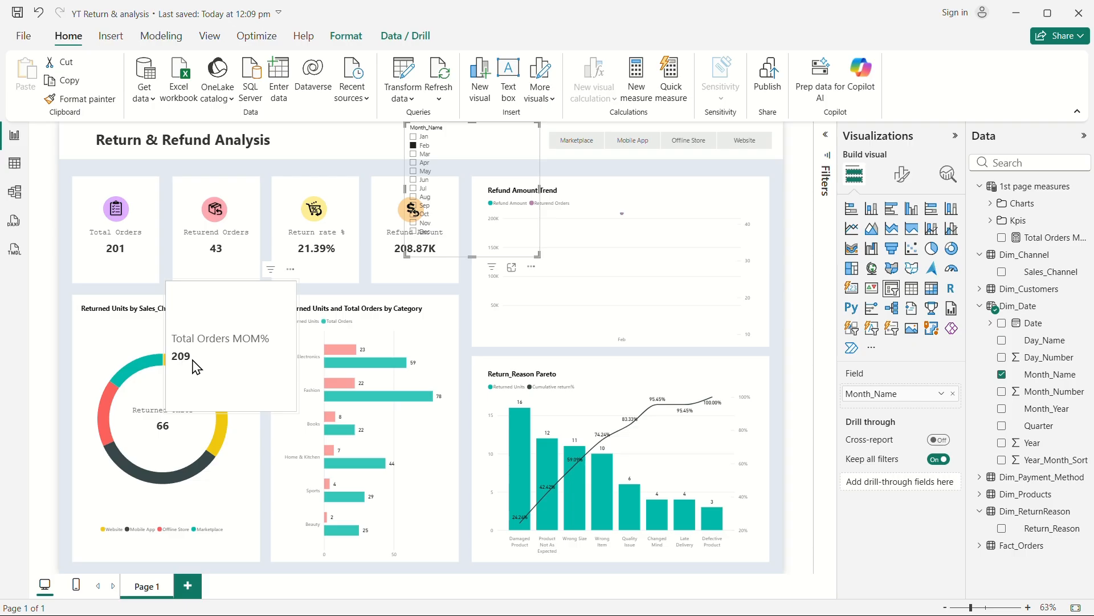
{"action": "left_click", "coordinate": [413, 137]}
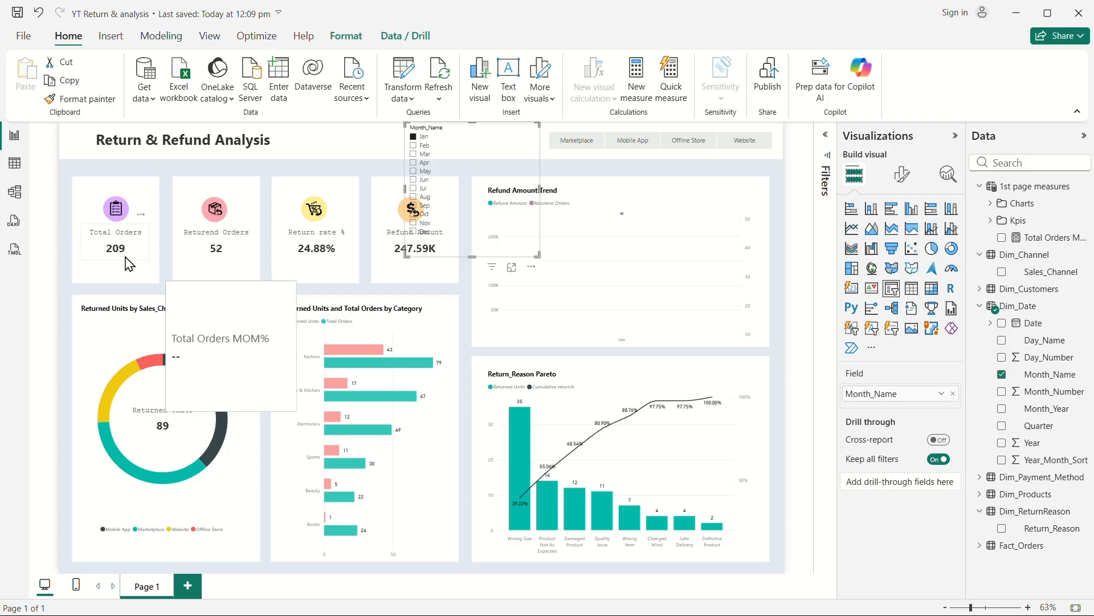
Step: Delete the Total Orders MOM% test card and the Month_Name slicer from the page
{"action": "left_click", "coordinate": [217, 338]}
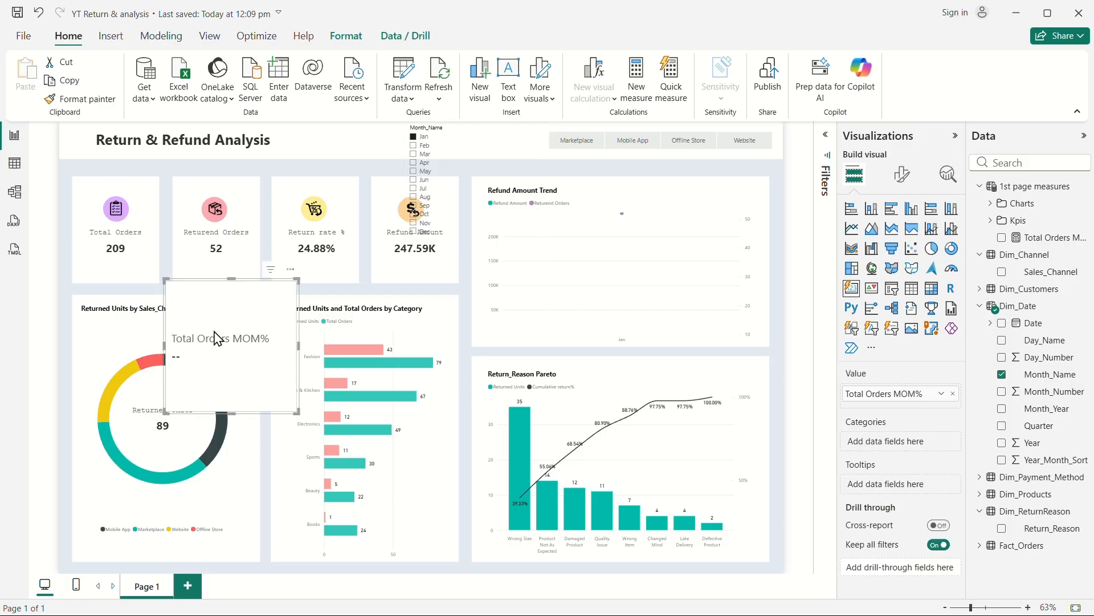
{"action": "key", "text": "Delete"}
{"action": "left_click", "coordinate": [486, 151]}
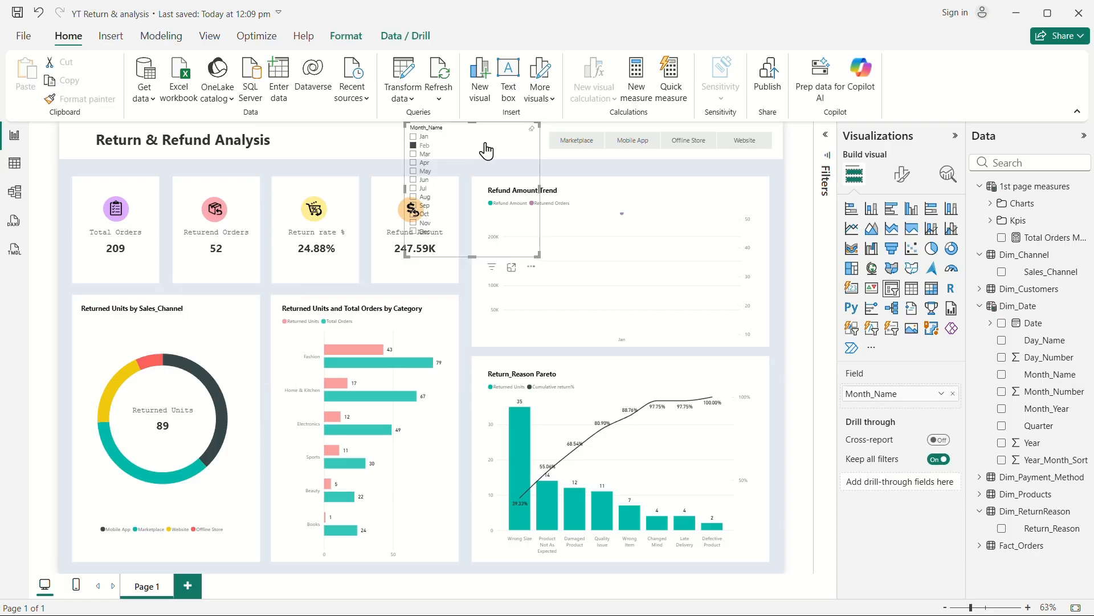
{"action": "key", "text": "Delete"}
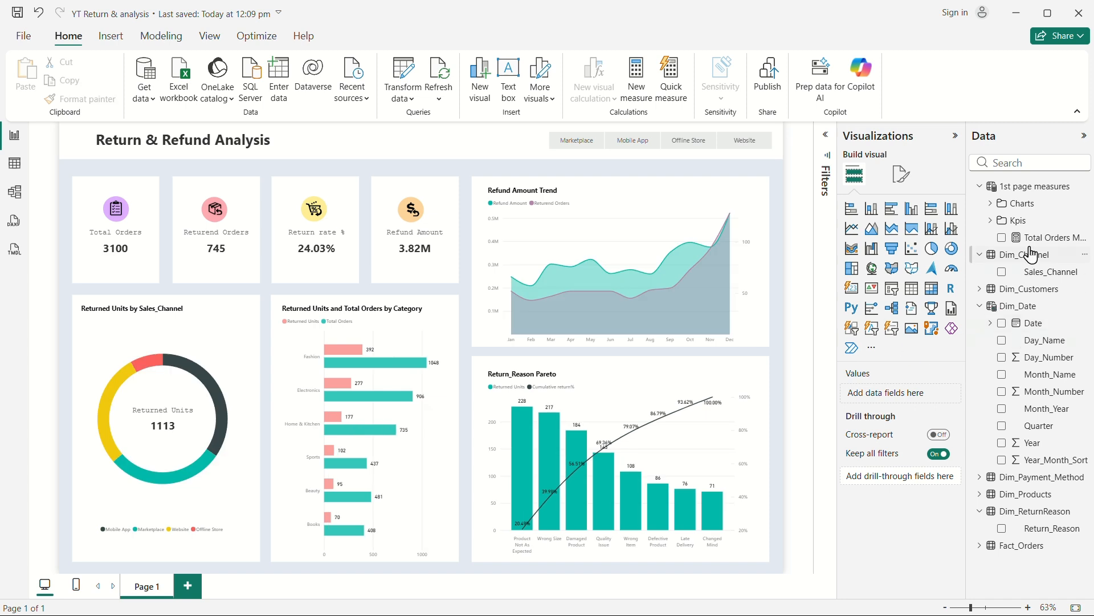
Step: Declare the CALCULATE expression in the Total Orders MOM% measure as a variable with VAR Prev_Month =
{"action": "left_click", "coordinate": [1032, 240]}
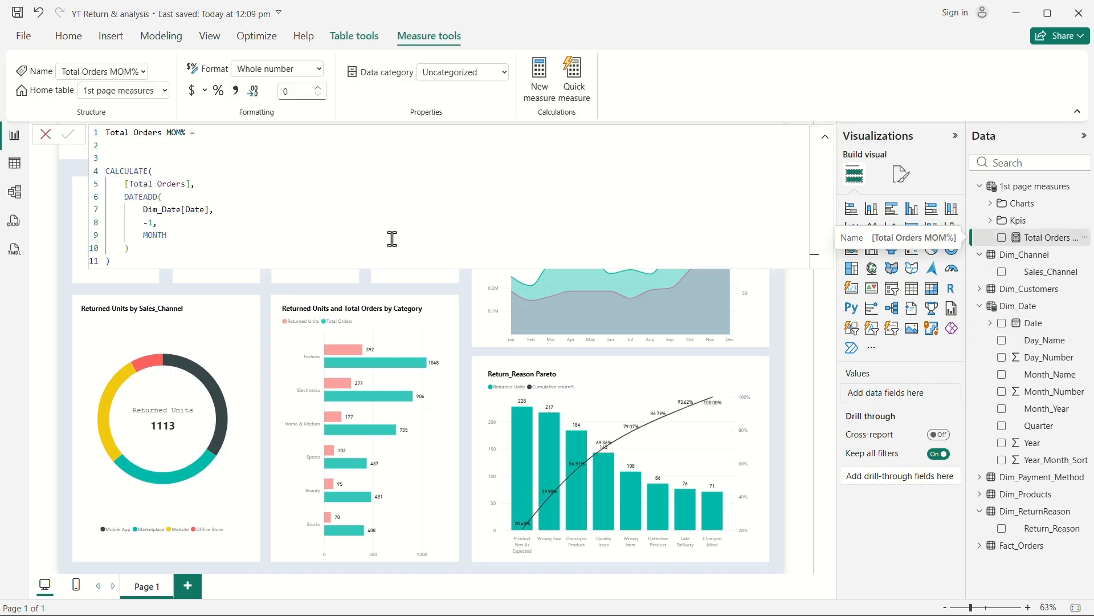
{"action": "left_click", "coordinate": [107, 155]}
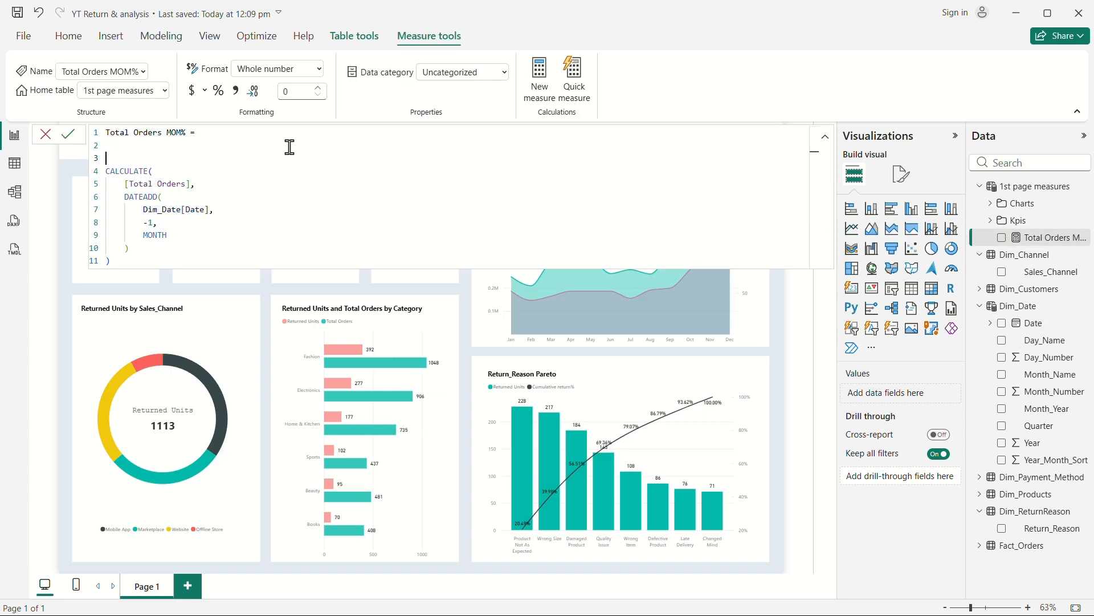
{"action": "key", "text": "BackSpace"}
{"action": "key", "text": "Return"}
{"action": "type", "text": "var"}
{"action": "key", "text": "Tab"}
{"action": "type", "text": "Prev_"}
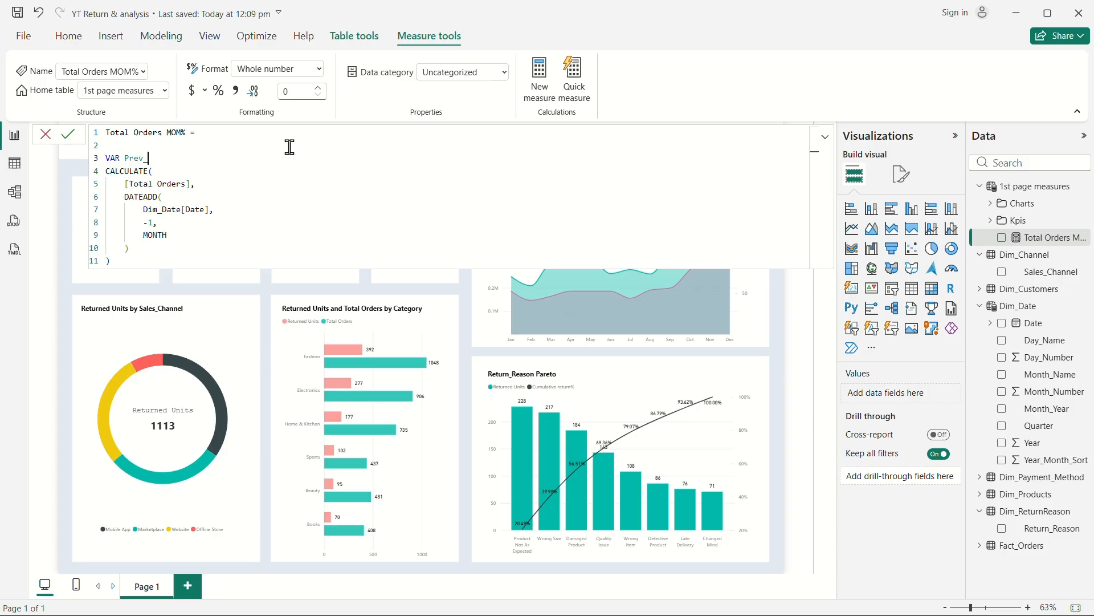
{"action": "type", "text": "Month ="}
Step: Add RETURN below the CALCULATE block and begin a DIVIDE function with [Total Orders] in the numerator
{"action": "left_click", "coordinate": [114, 259]}
{"action": "key", "text": "shift+Return"}
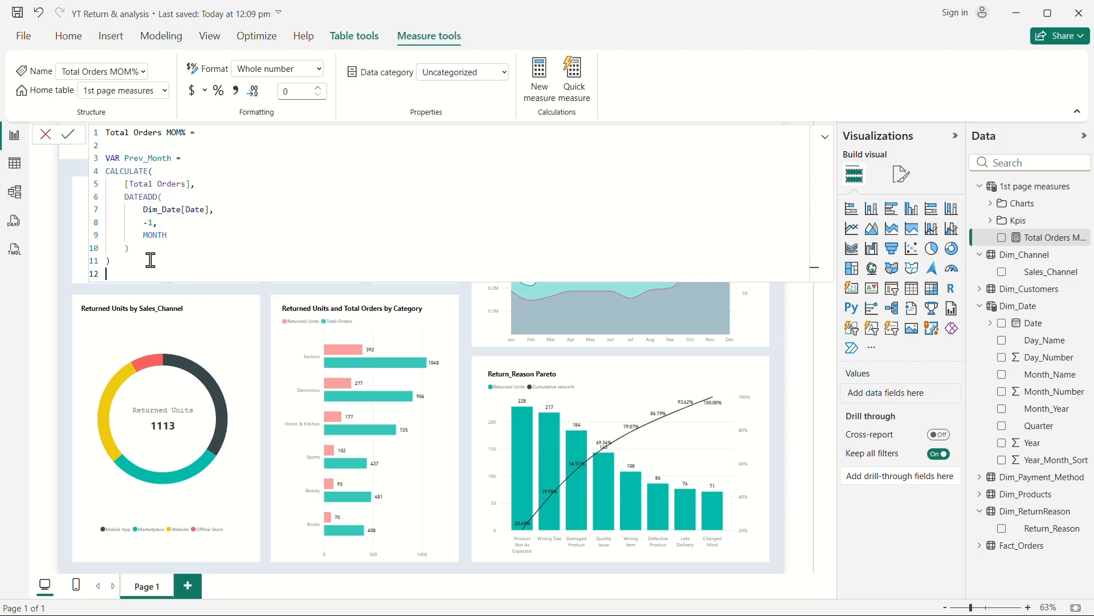
{"action": "type", "text": "r"}
{"action": "key", "text": "Tab"}
{"action": "key", "text": "Return"}
{"action": "key", "text": "Return"}
{"action": "type", "text": "div"}
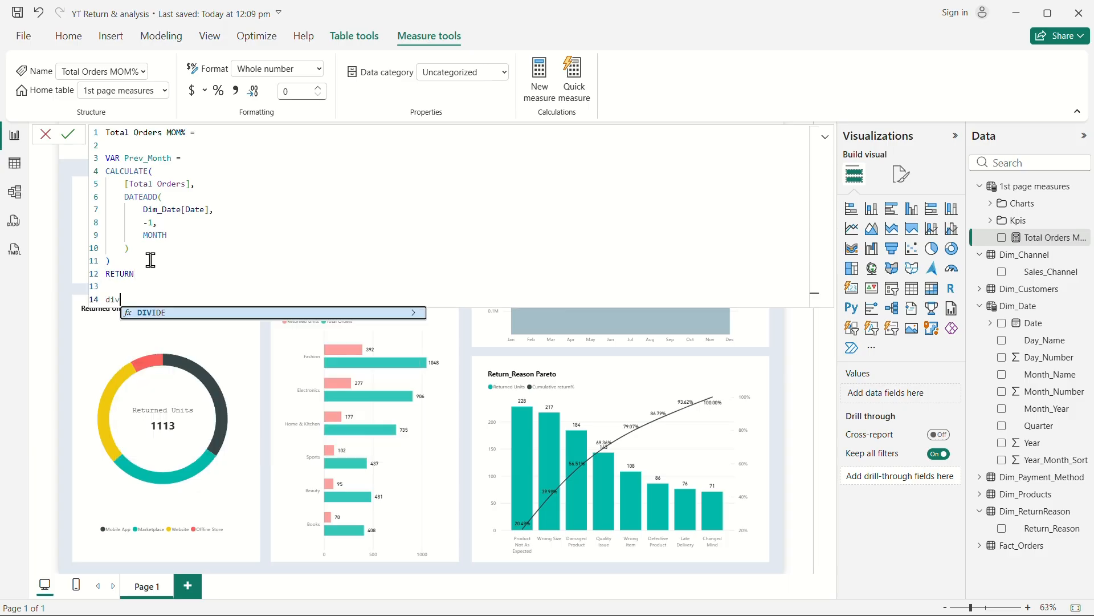
{"action": "key", "text": "Tab"}
{"action": "key", "text": "Return"}
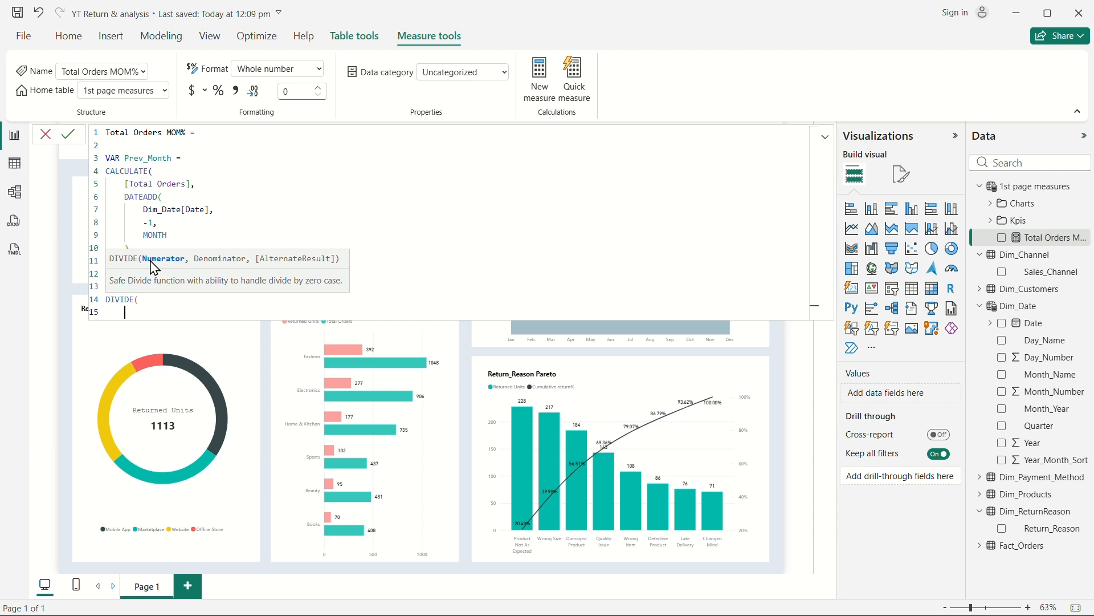
{"action": "type", "text": "tot"}
{"action": "key", "text": "Tab"}
{"action": "type", "text": ","}
{"action": "key", "text": "Return"}
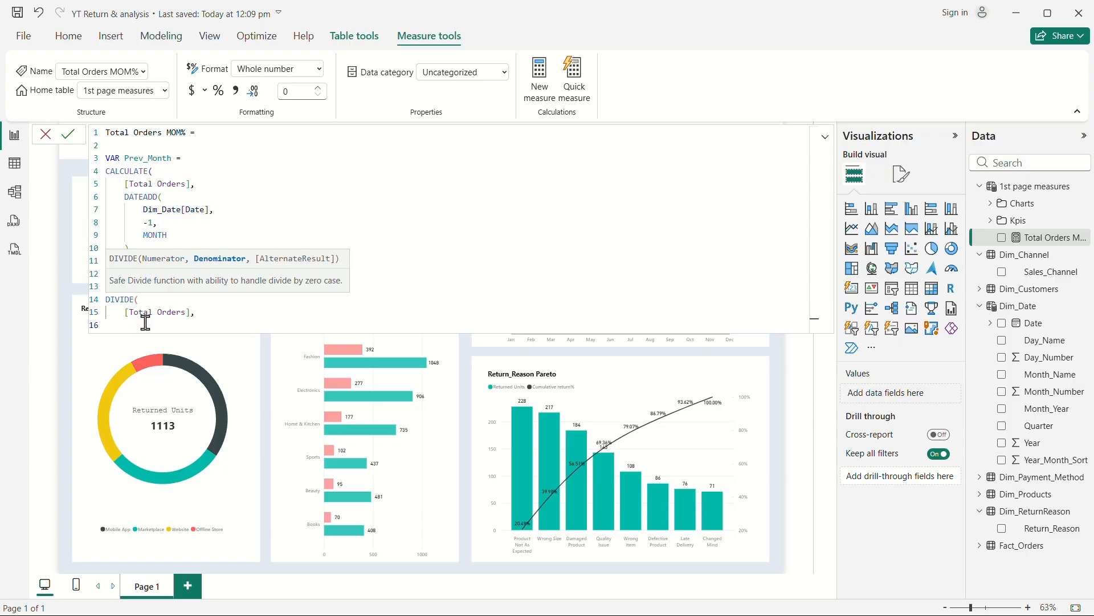
{"action": "type", "text": "prev"}
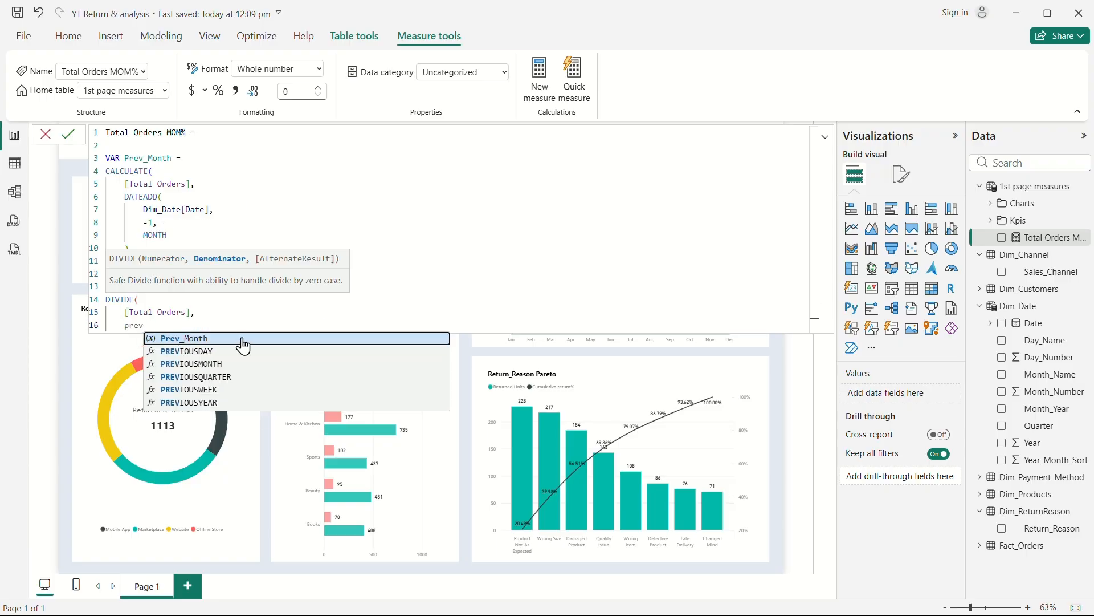
{"action": "left_click", "coordinate": [184, 340]}
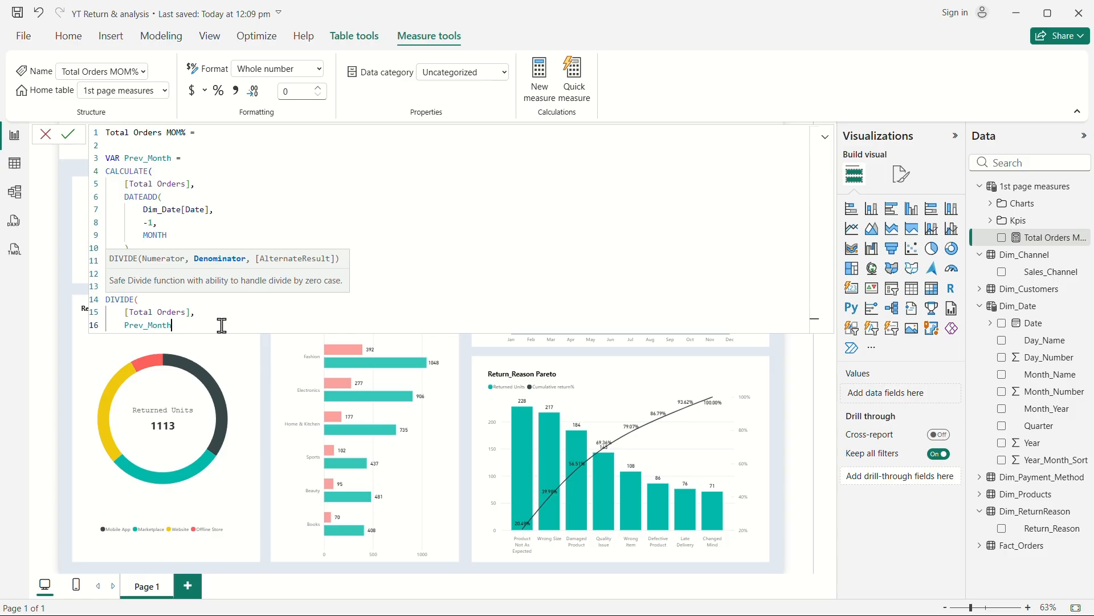
{"action": "key", "text": "BackSpace"}
{"action": "key", "text": "BackSpace"}
{"action": "key", "text": "BackSpace"}
{"action": "key", "text": "BackSpace"}
{"action": "key", "text": "BackSpace"}
{"action": "key", "text": "BackSpace"}
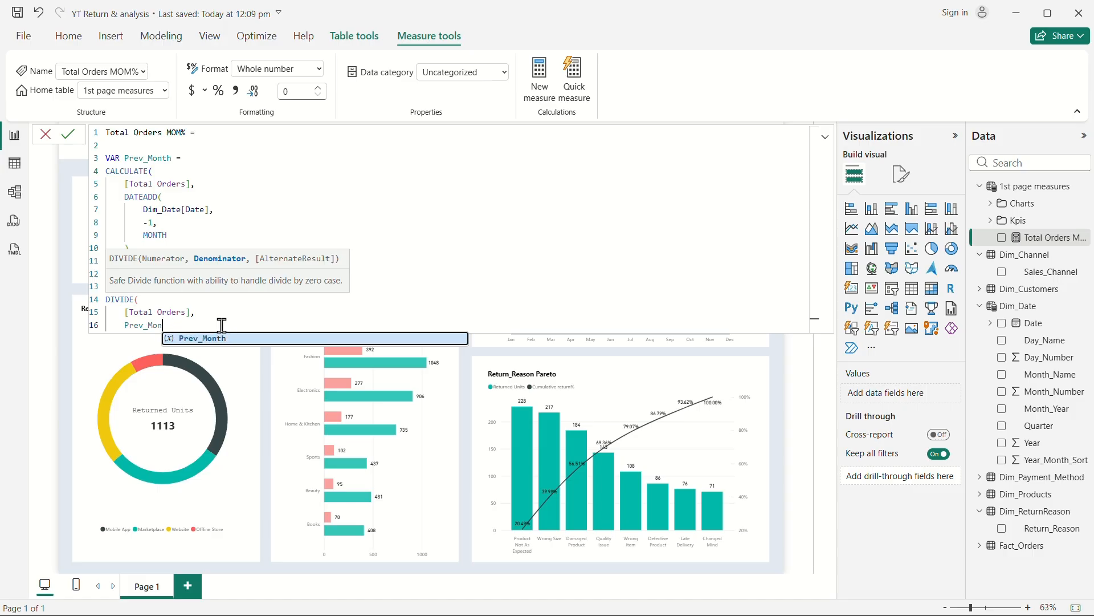
{"action": "key", "text": "BackSpace"}
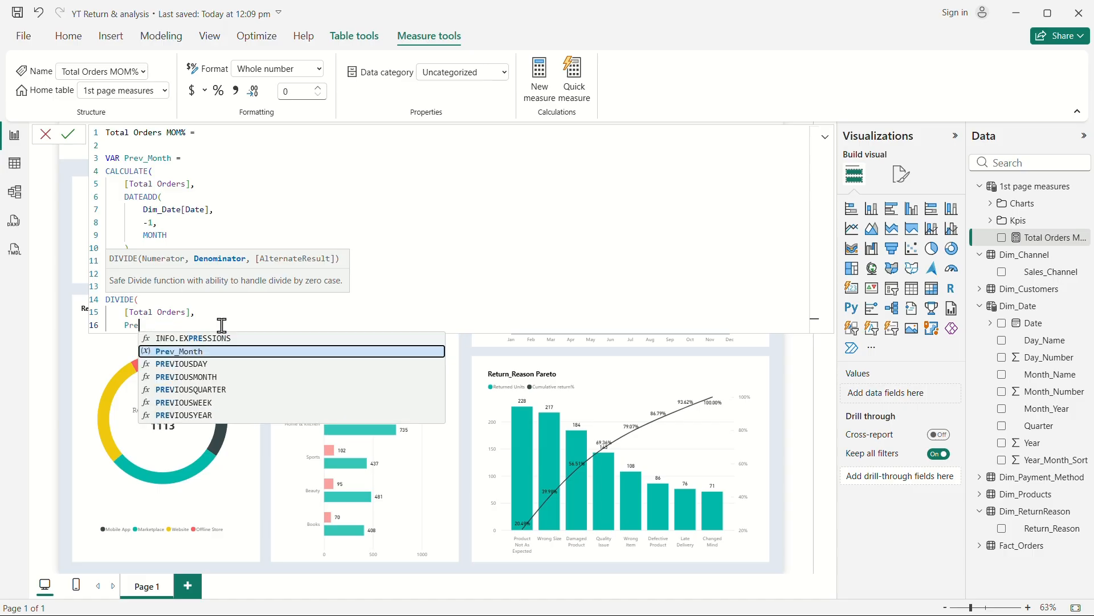
{"action": "key", "text": "BackSpace"}
{"action": "key", "text": "BackSpace"}
{"action": "key", "text": "BackSpace"}
{"action": "key", "text": "BackSpace"}
{"action": "key", "text": "BackSpace"}
{"action": "key", "text": "BackSpace"}
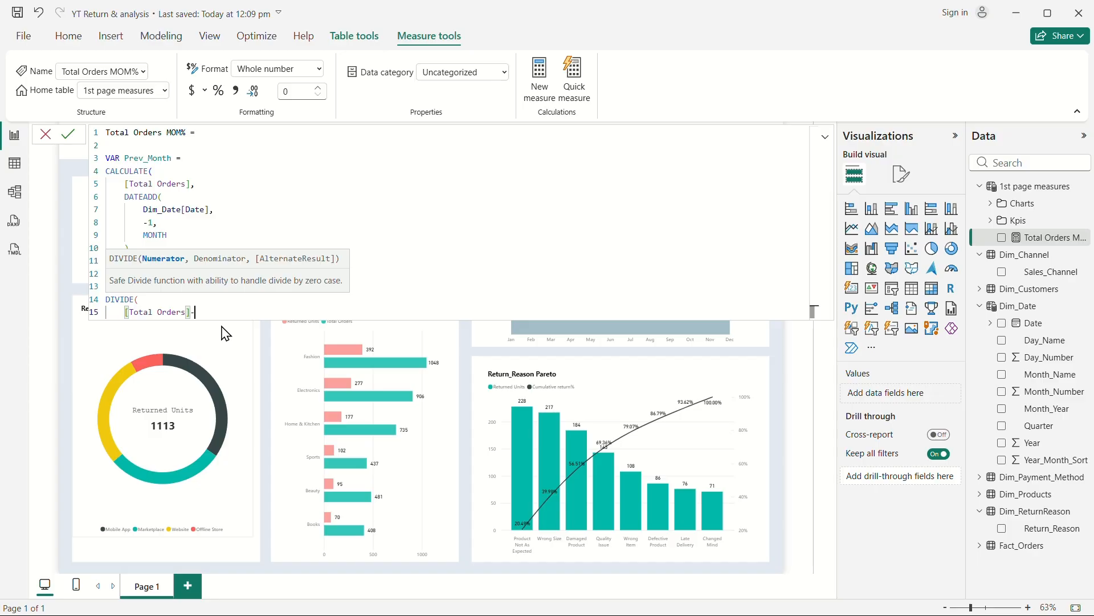
Step: Complete the DIVIDE numerator as [Total Orders]-Prev_Month and enter Prev_Month as the denominator
{"action": "type", "text": "-pre"}
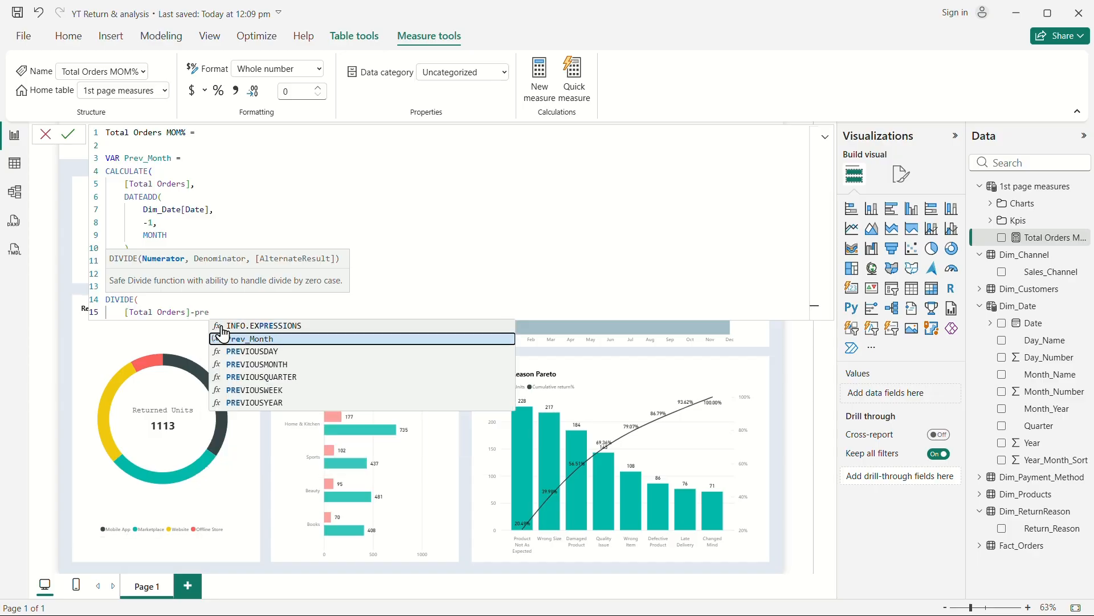
{"action": "left_click", "coordinate": [289, 339]}
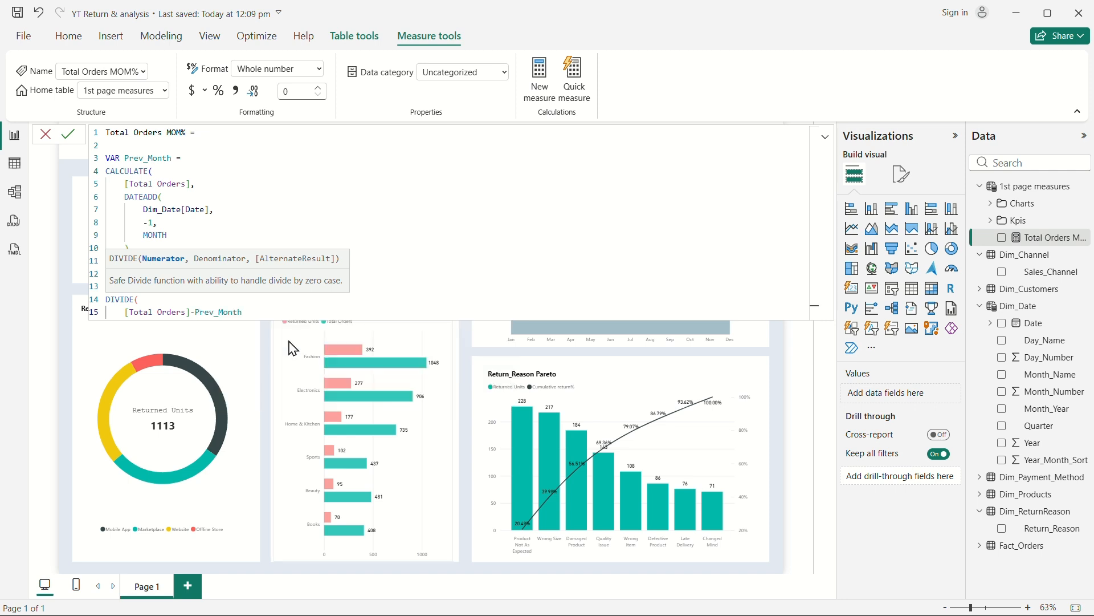
{"action": "type", "text": ","}
{"action": "key", "text": "shift+Return"}
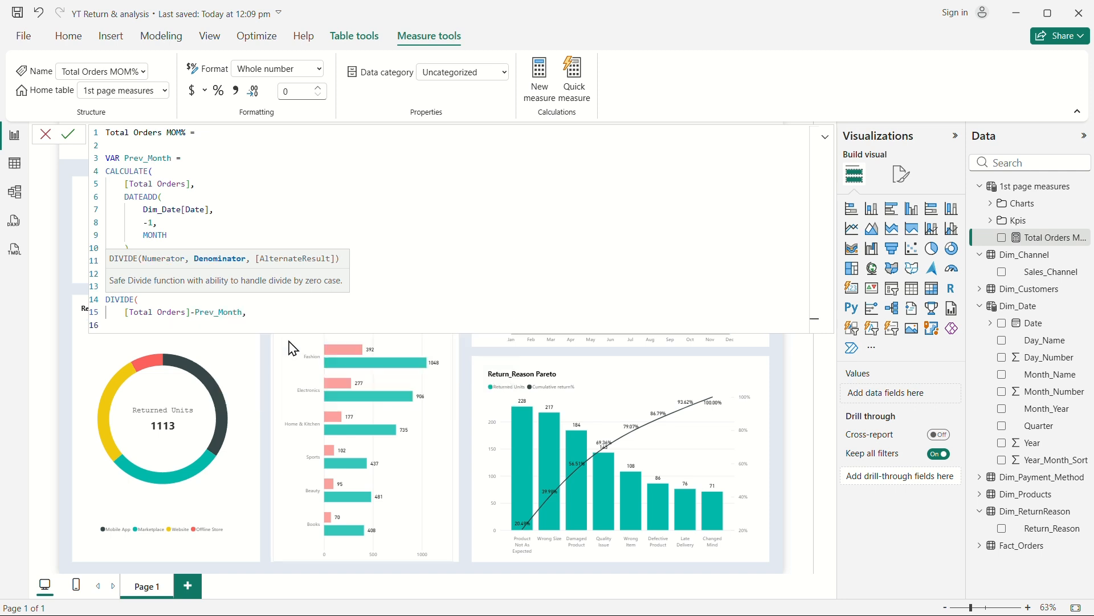
{"action": "type", "text": "prev"}
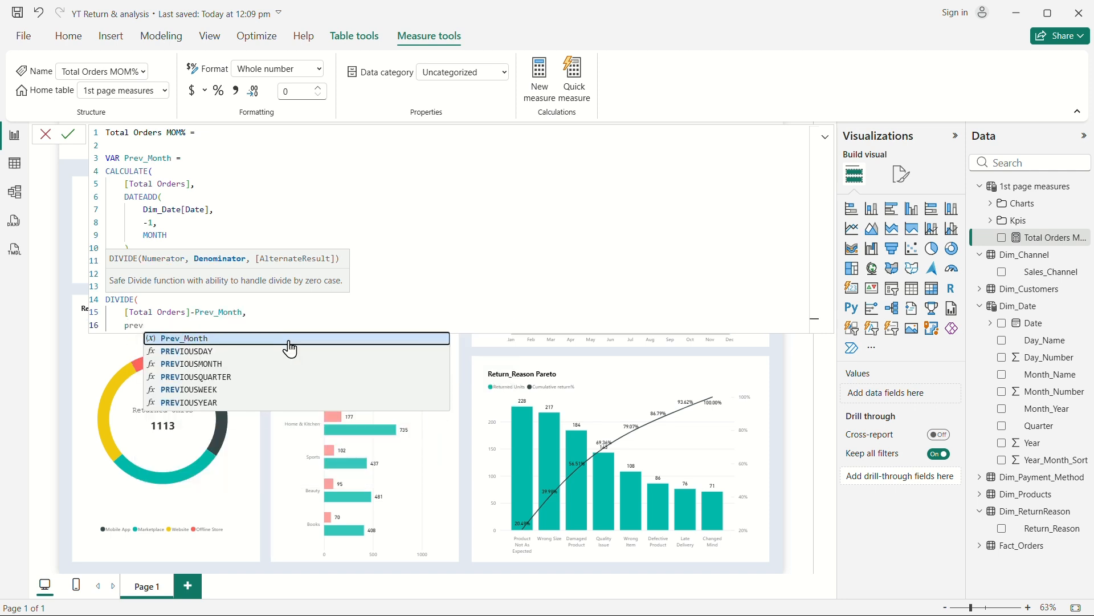
{"action": "left_click", "coordinate": [235, 339]}
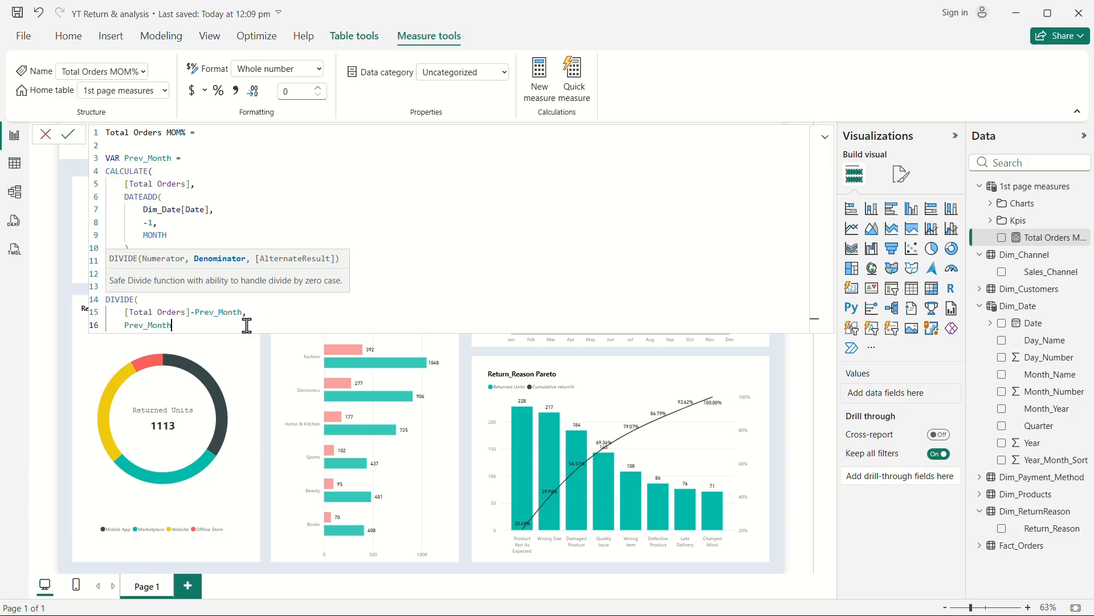
Step: Set DIVIDE's alternate result to 0, close the function and commit the Total Orders MOM% measure
{"action": "type", "text": ","}
{"action": "key", "text": "Return"}
{"action": "type", "text": "0"}
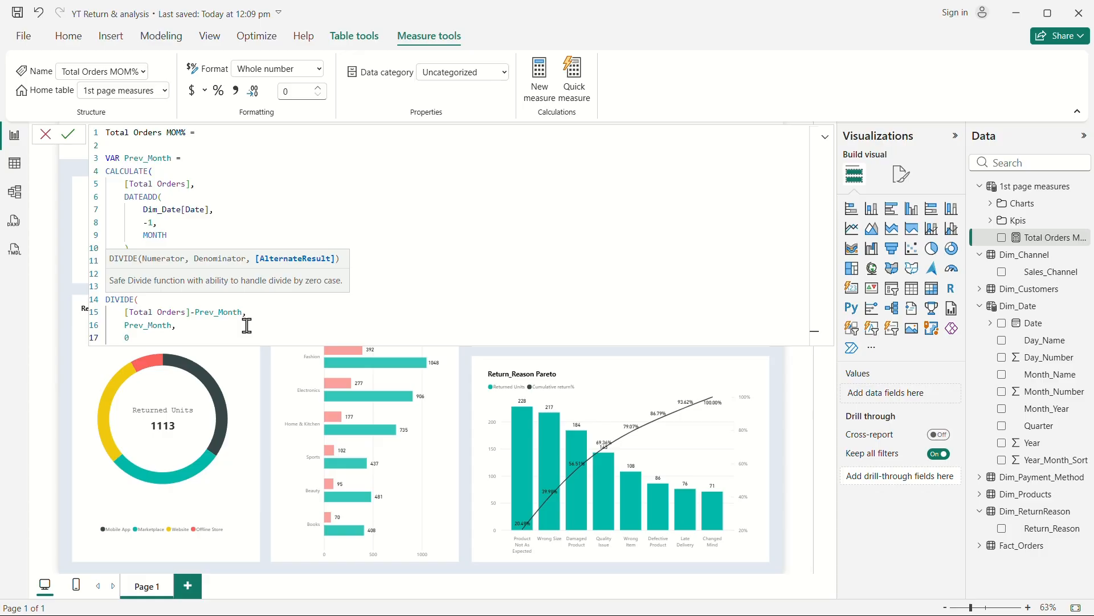
{"action": "key", "text": "Return"}
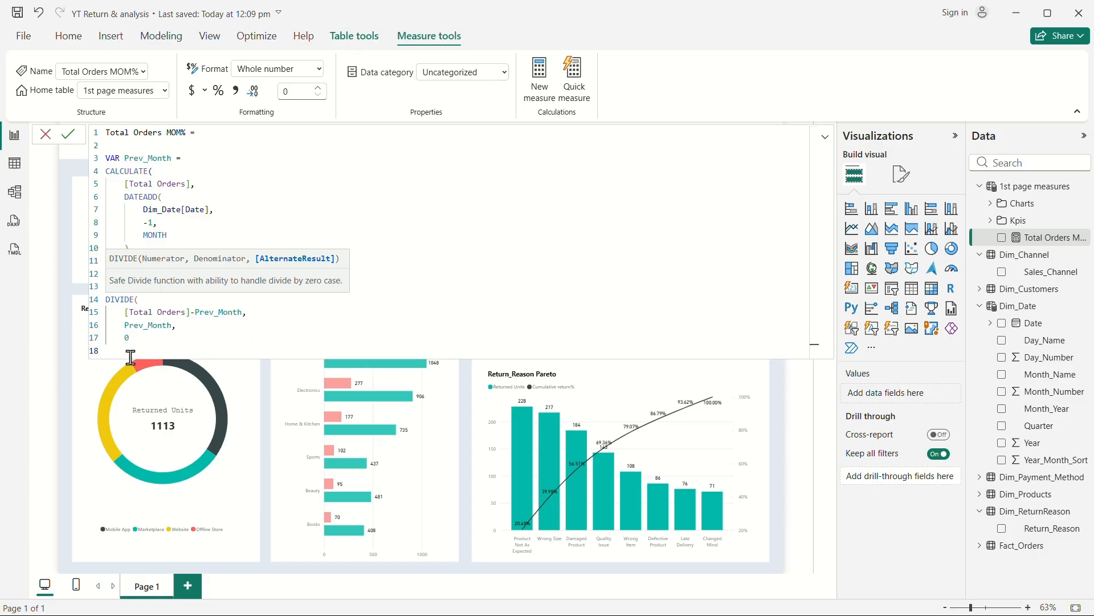
{"action": "type", "text": ")"}
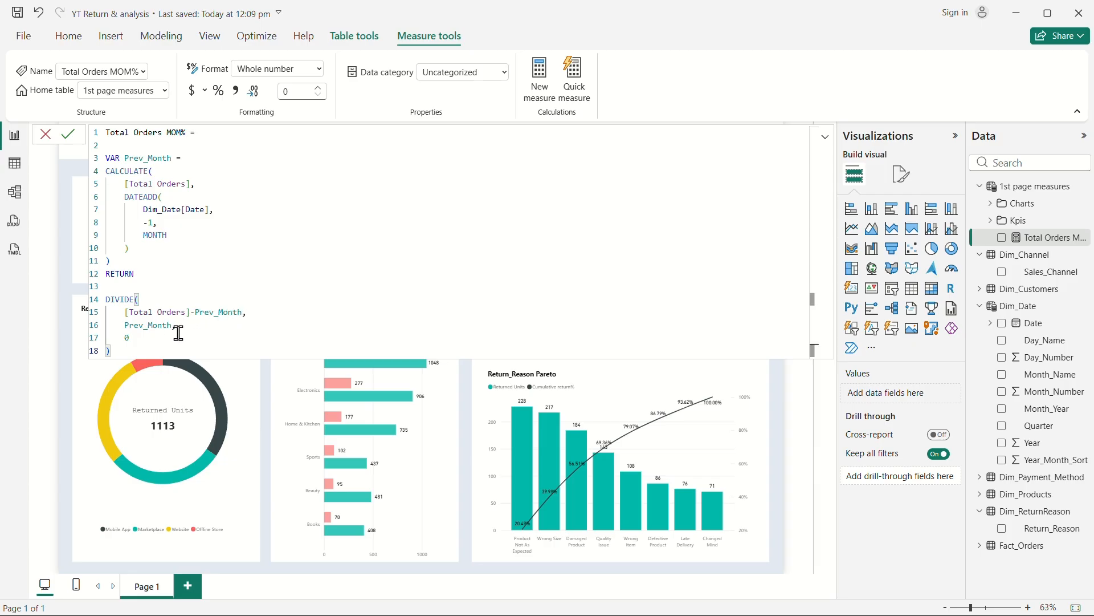
{"action": "key", "text": "Return"}
{"action": "left_click", "coordinate": [785, 462]}
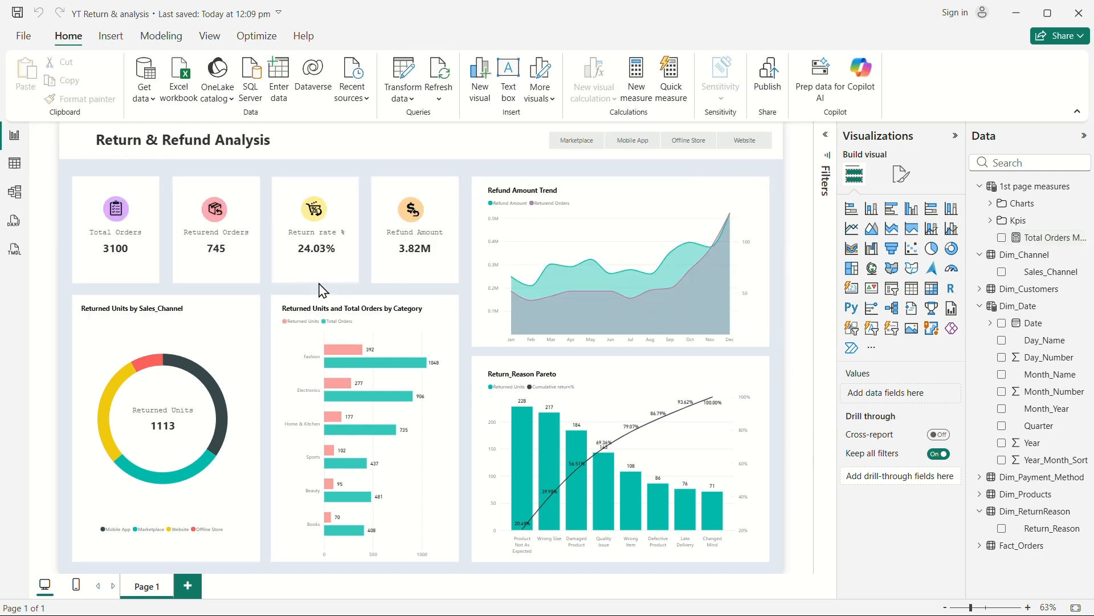
Step: Duplicate the Total Orders card and place the copy just below the original
{"action": "left_click", "coordinate": [102, 254]}
{"action": "key", "text": "ctrl+c"}
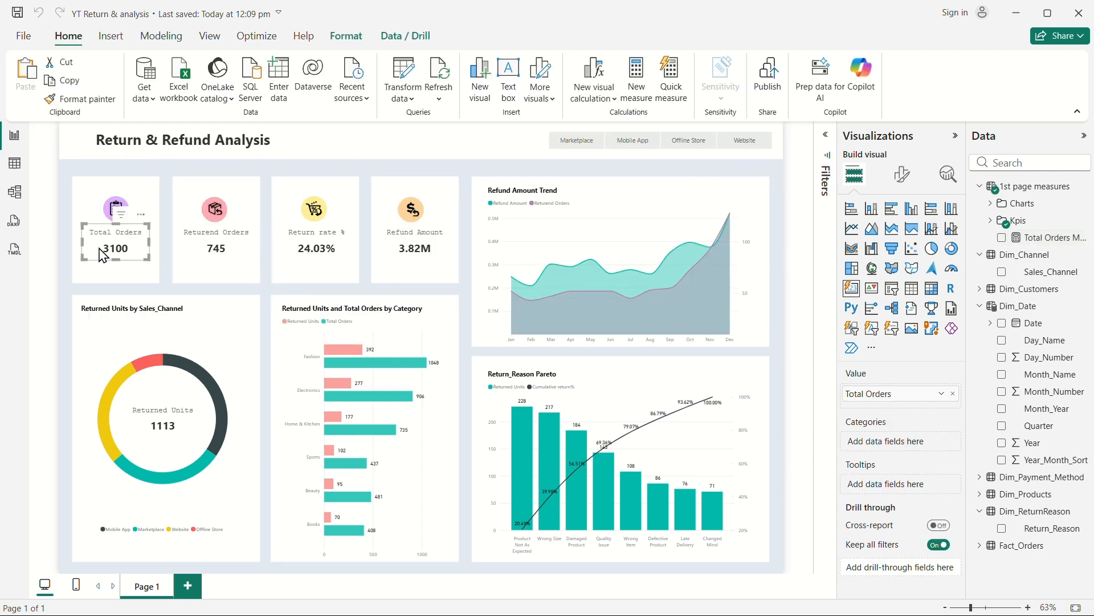
{"action": "key", "text": "ctrl+v"}
{"action": "left_click_drag", "start_coordinate": [102, 255], "coordinate": [120, 283]}
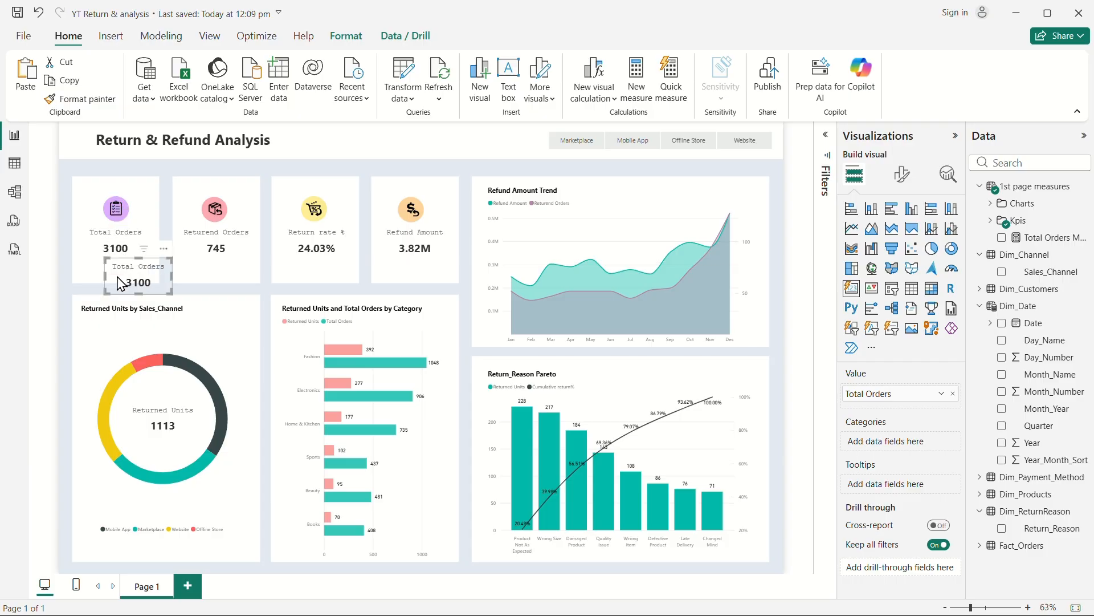
Step: Remove the Total Orders measure from the duplicated card's value
{"action": "left_click", "coordinate": [997, 228]}
{"action": "left_click", "coordinate": [1013, 289]}
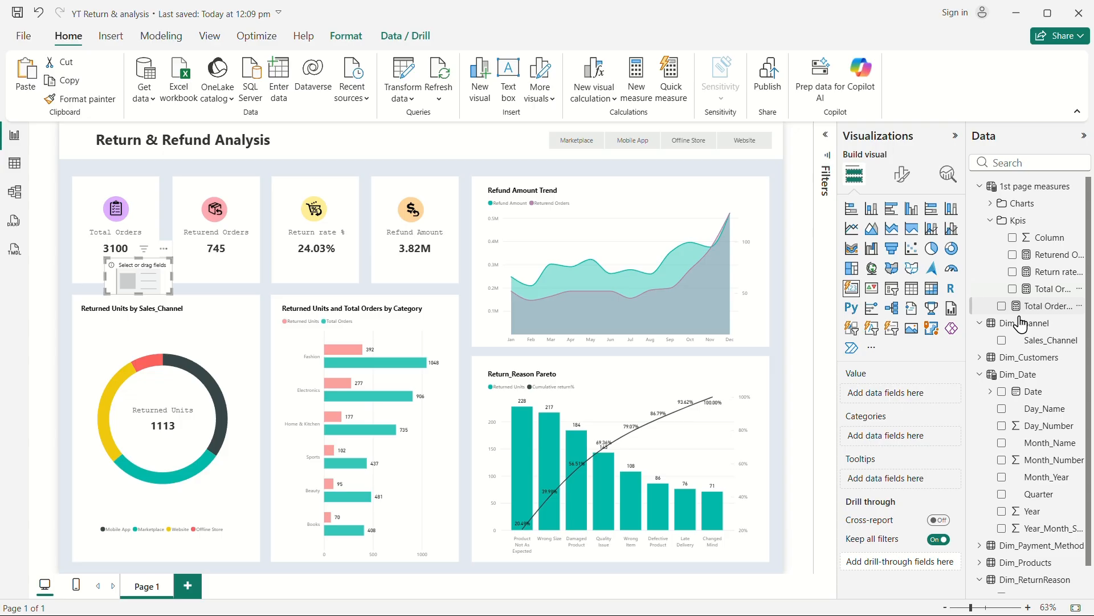
{"action": "left_click", "coordinate": [994, 222]}
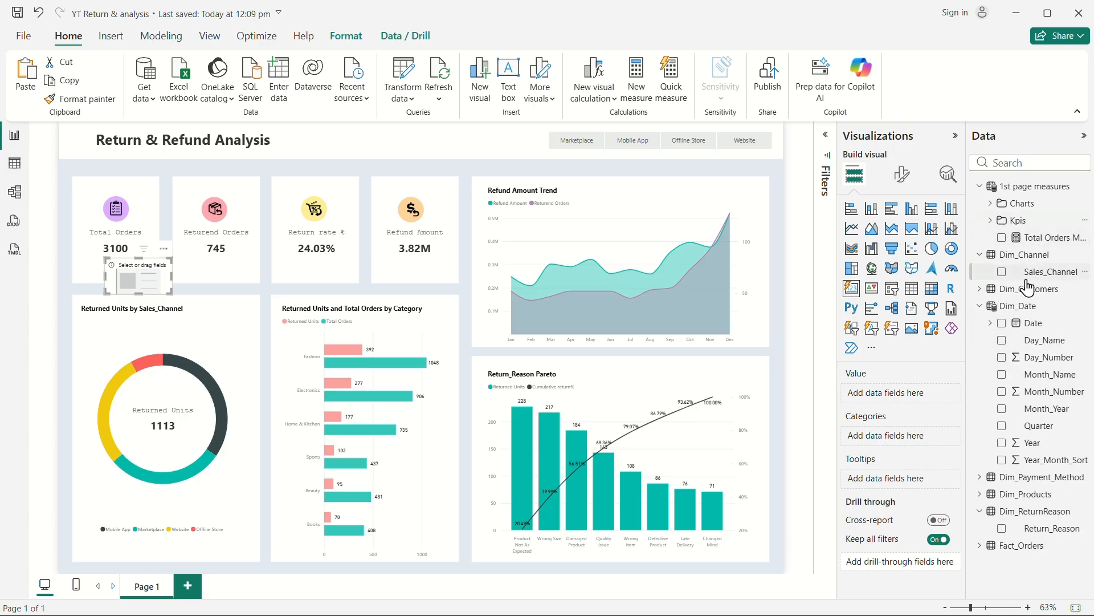
Step: Add the Total Orders MOM% measure to the duplicated empty card and move the card just below the Returend Orders card
{"action": "left_click", "coordinate": [1002, 238]}
{"action": "left_click_drag", "start_coordinate": [150, 284], "coordinate": [252, 309]}
{"action": "left_click", "coordinate": [1040, 237]}
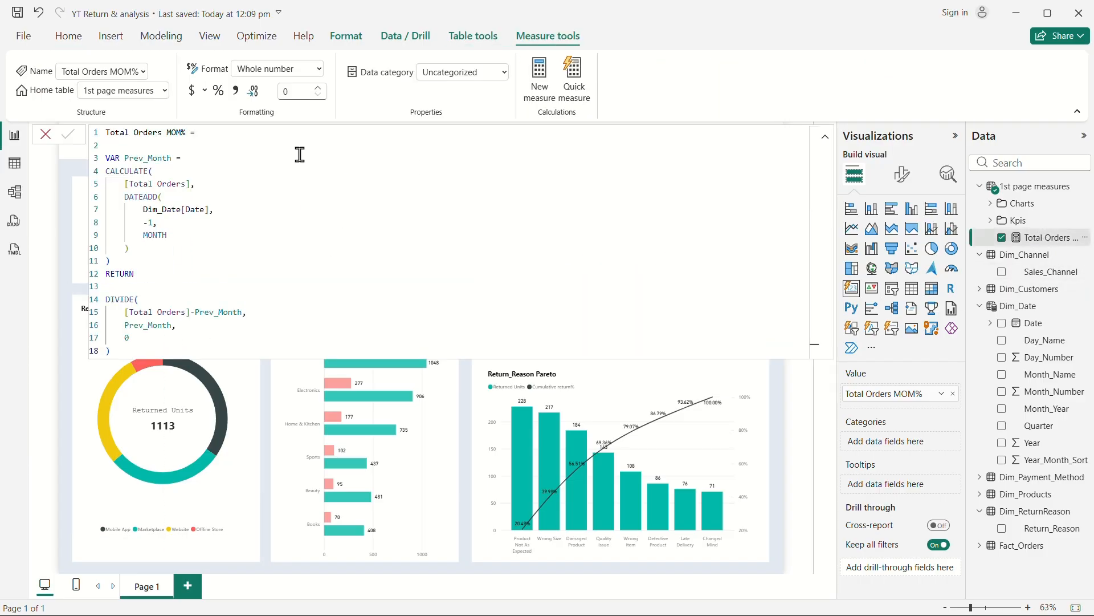
{"action": "left_click", "coordinate": [321, 78]}
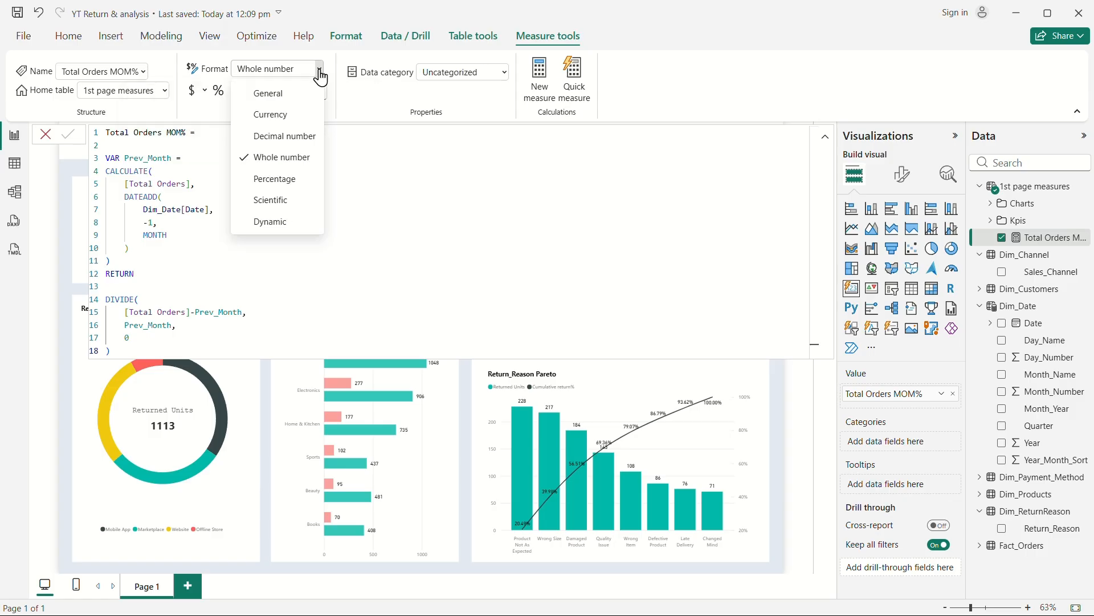
{"action": "left_click", "coordinate": [318, 71]}
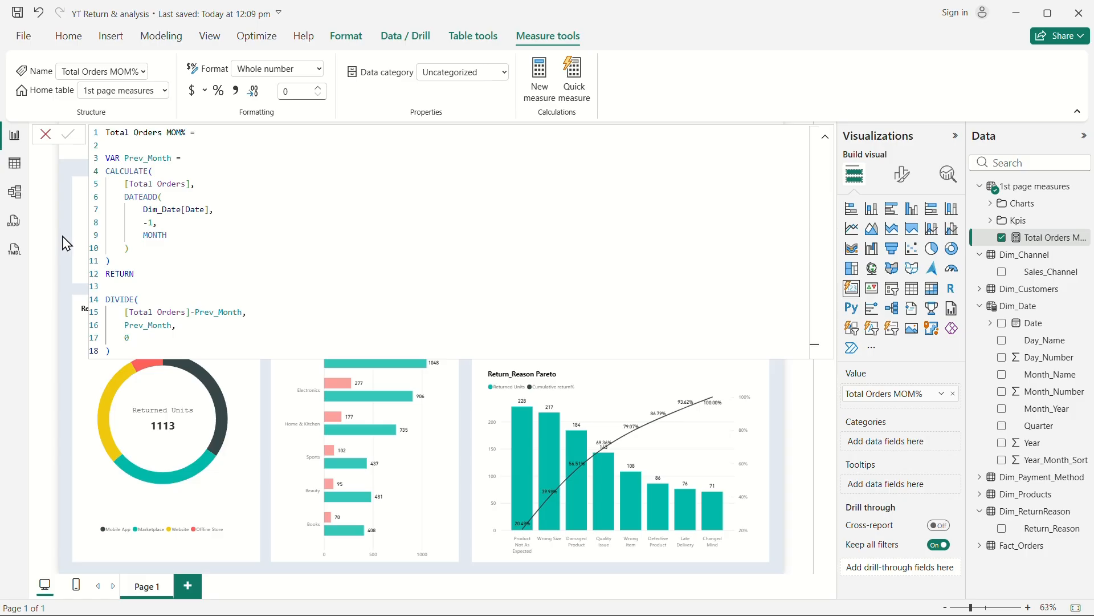
Step: Create a new measure in the 1st page measures table and name it Total orders mom var
{"action": "right_click", "coordinate": [1030, 248]}
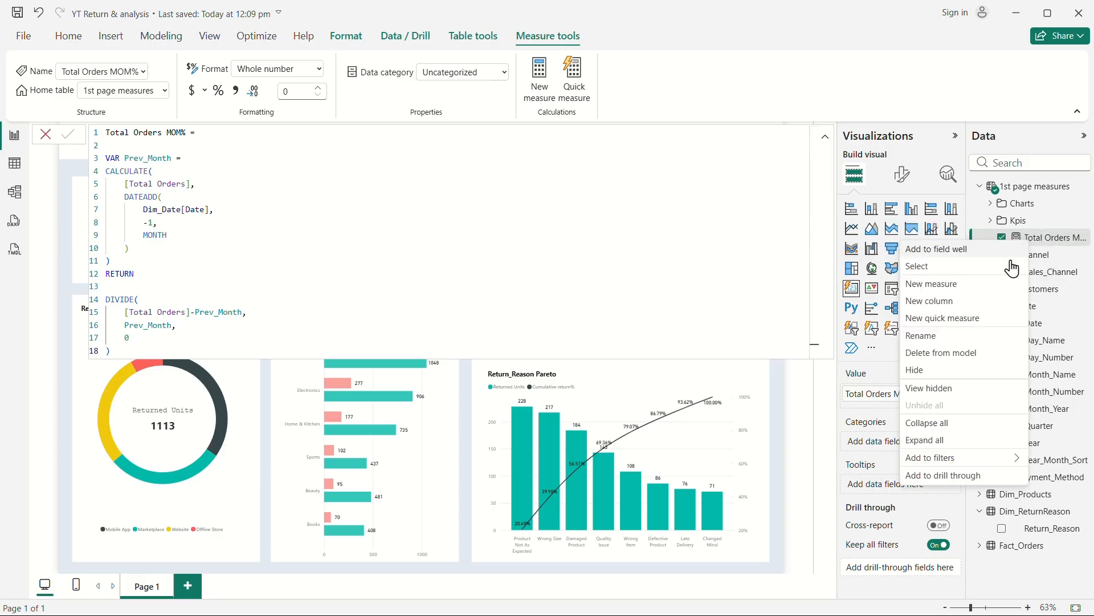
{"action": "left_click", "coordinate": [291, 219]}
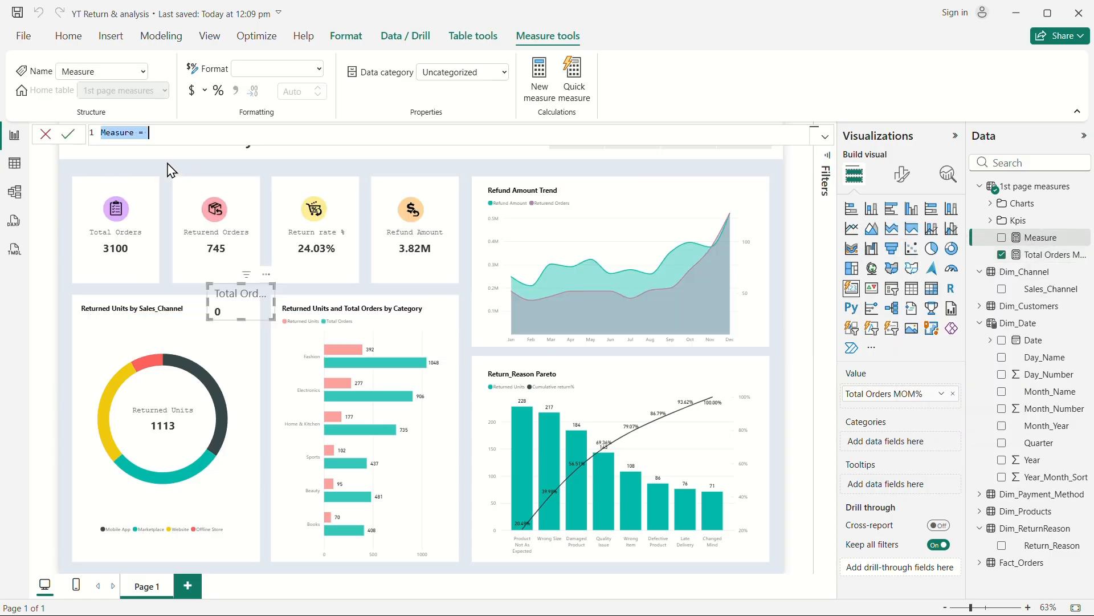
{"action": "double_click", "coordinate": [114, 133]}
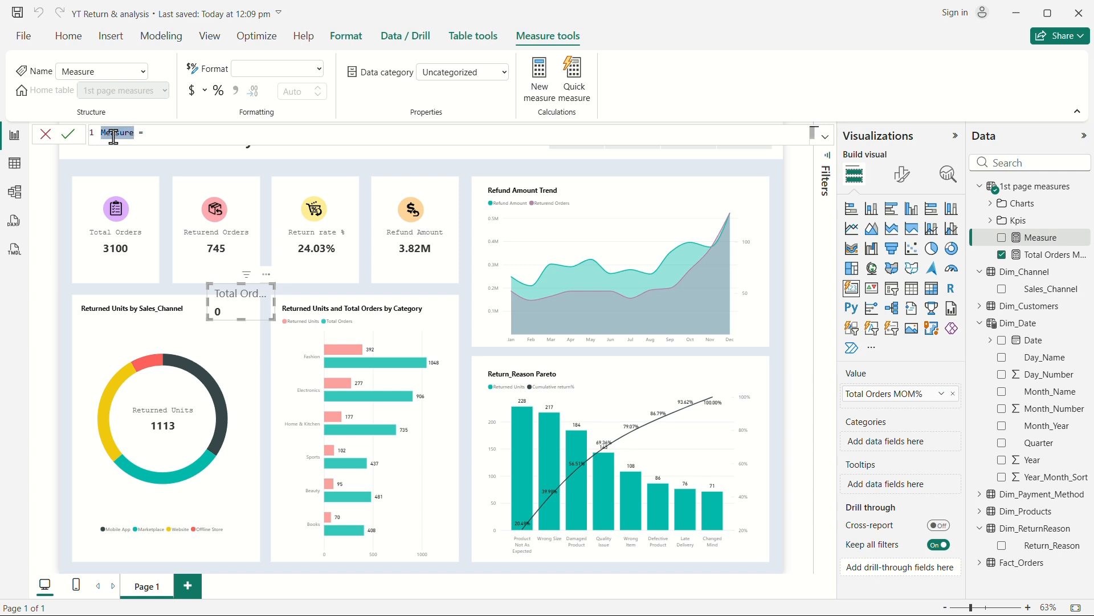
{"action": "type", "text": "Toital orders mom"}
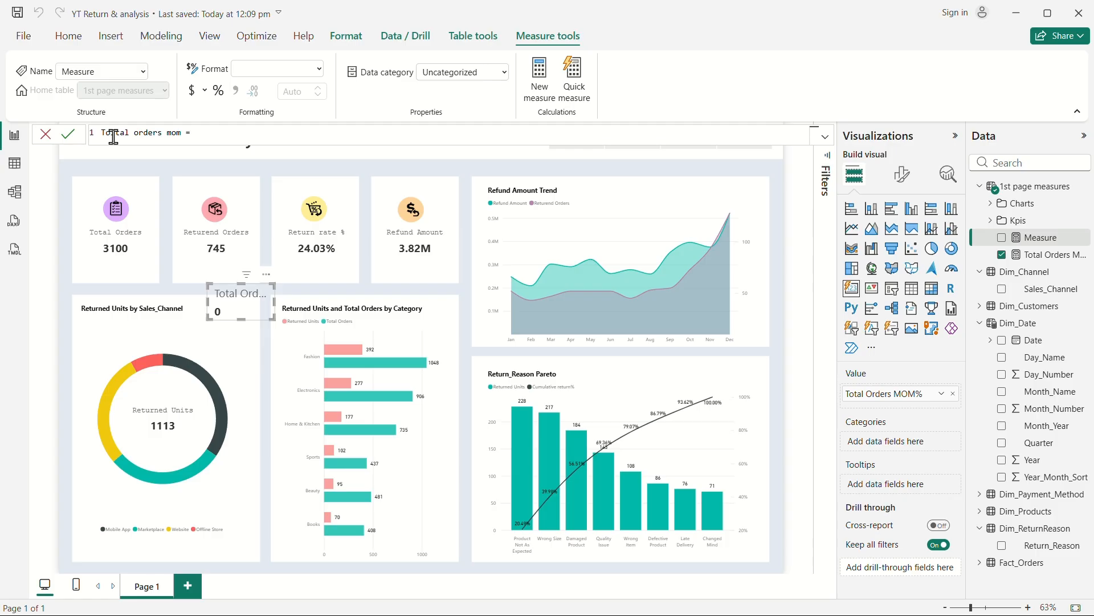
{"action": "type", "text": " var"}
{"action": "key", "text": "shift+Return"}
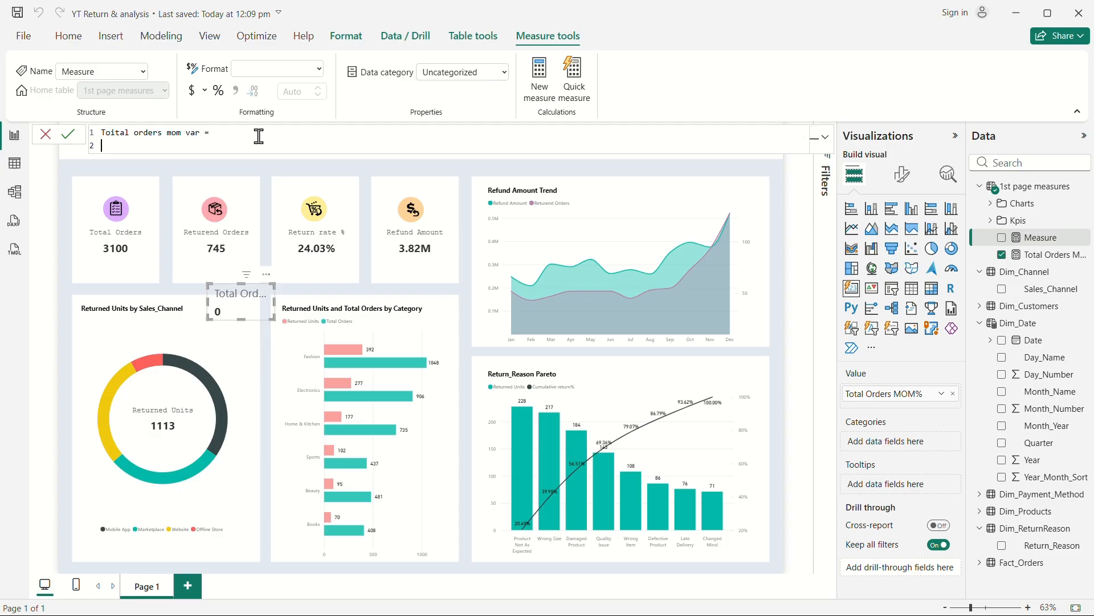
{"action": "left_click", "coordinate": [115, 133]}
{"action": "key", "text": "BackSpace"}
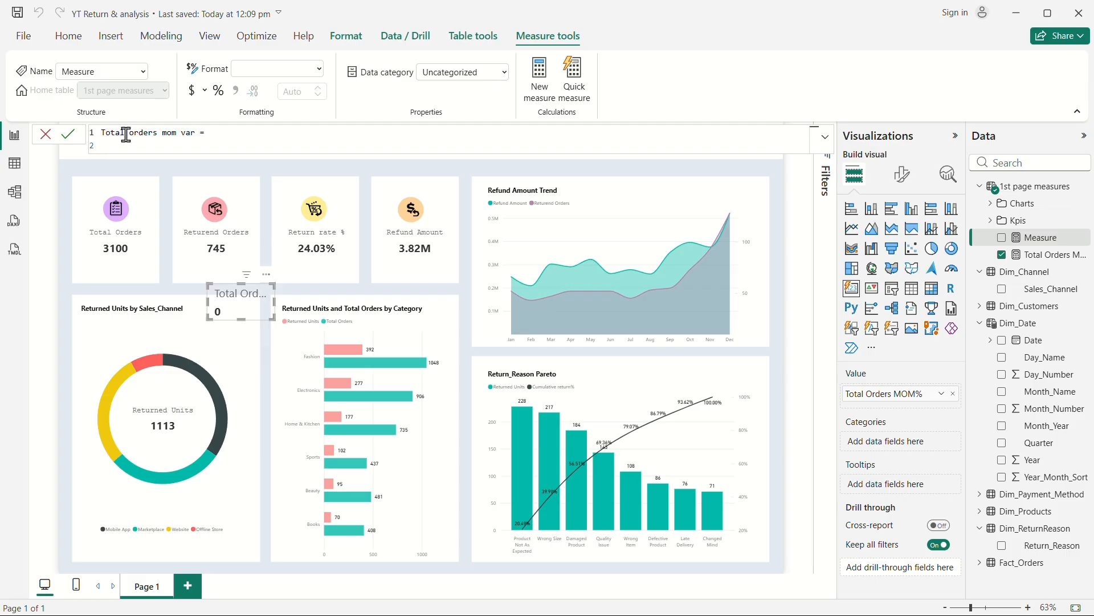
Step: Declare the variable mom as [Total Orders MOM%] in the new measure and add a RETURN line
{"action": "left_click", "coordinate": [104, 150]}
{"action": "type", "text": "VAR mom = tota"}
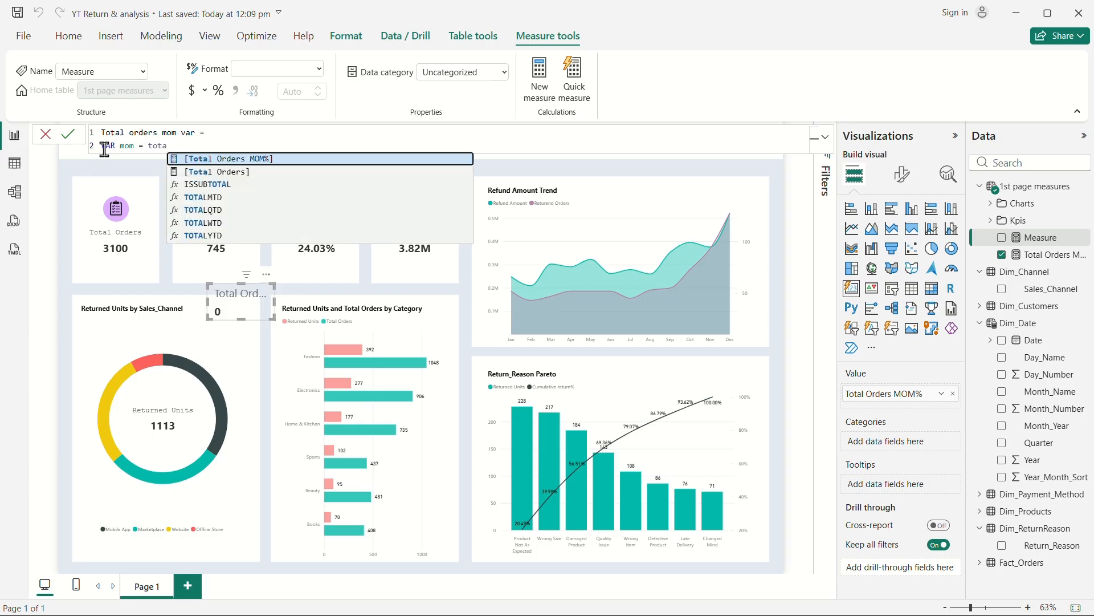
{"action": "left_click", "coordinate": [270, 160]}
{"action": "key", "text": "shift+Return"}
{"action": "key", "text": "shift+Return"}
{"action": "type", "text": "RETURN"}
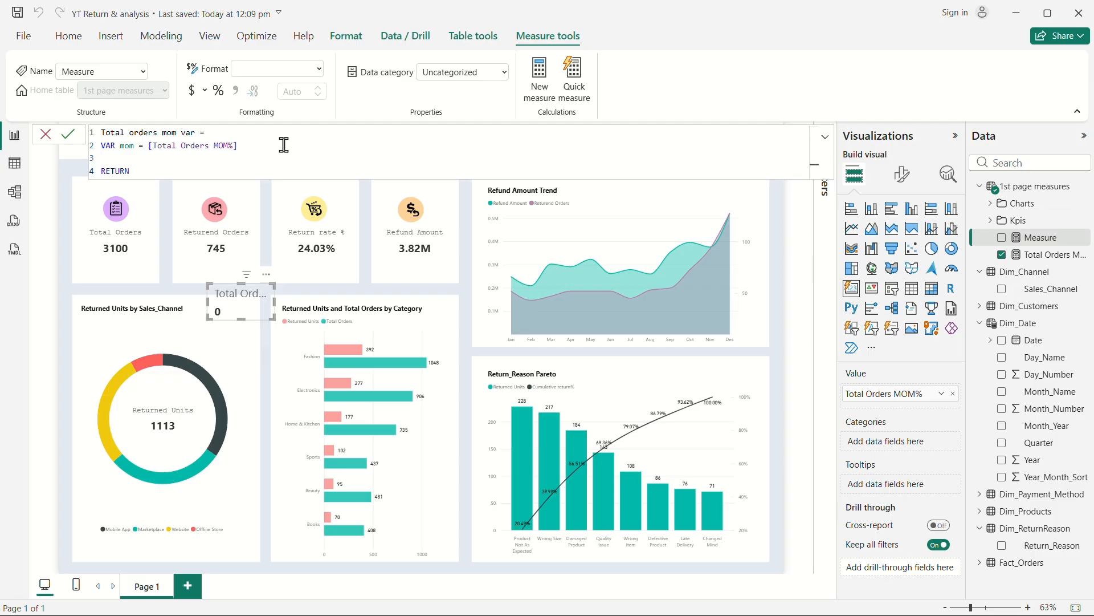
Step: Begin a SWITCH function below RETURN with TRUE() as its expression
{"action": "key", "text": "shift+Return"}
{"action": "type", "text": "suw"}
{"action": "key", "text": "Num_Lock"}
{"action": "key", "text": "BackSpace"}
{"action": "key", "text": "BackSpace"}
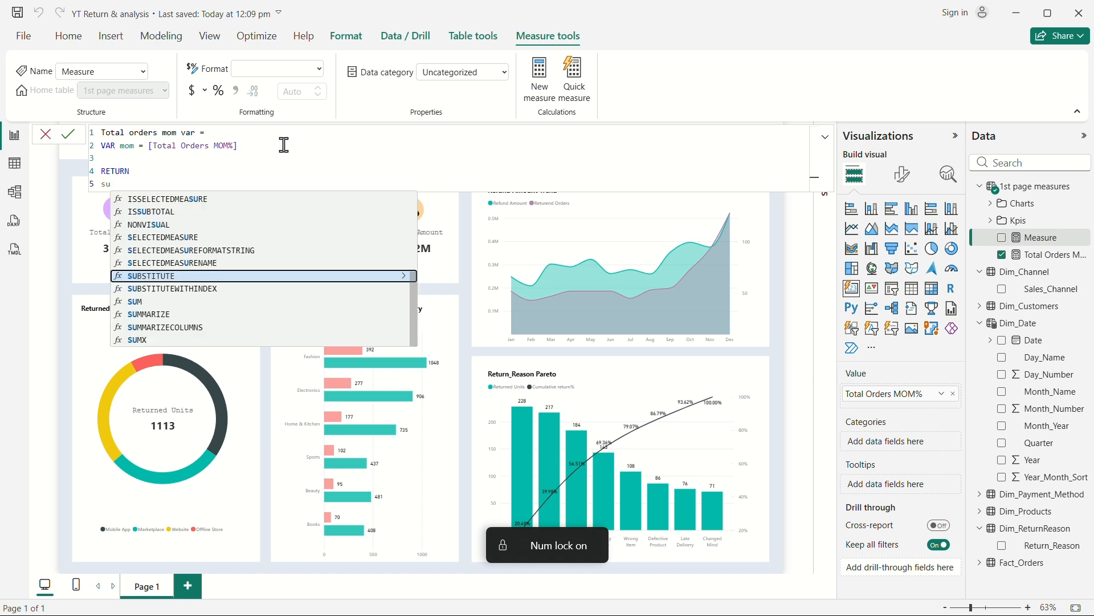
{"action": "type", "text": "w"}
{"action": "left_click", "coordinate": [172, 235]}
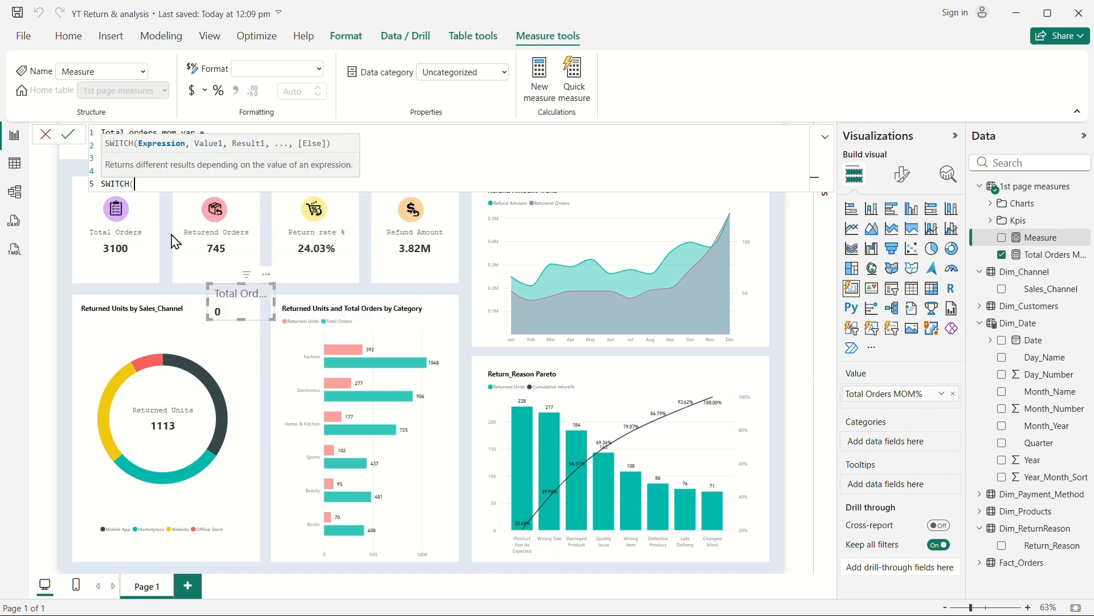
{"action": "key", "text": "shift+Return"}
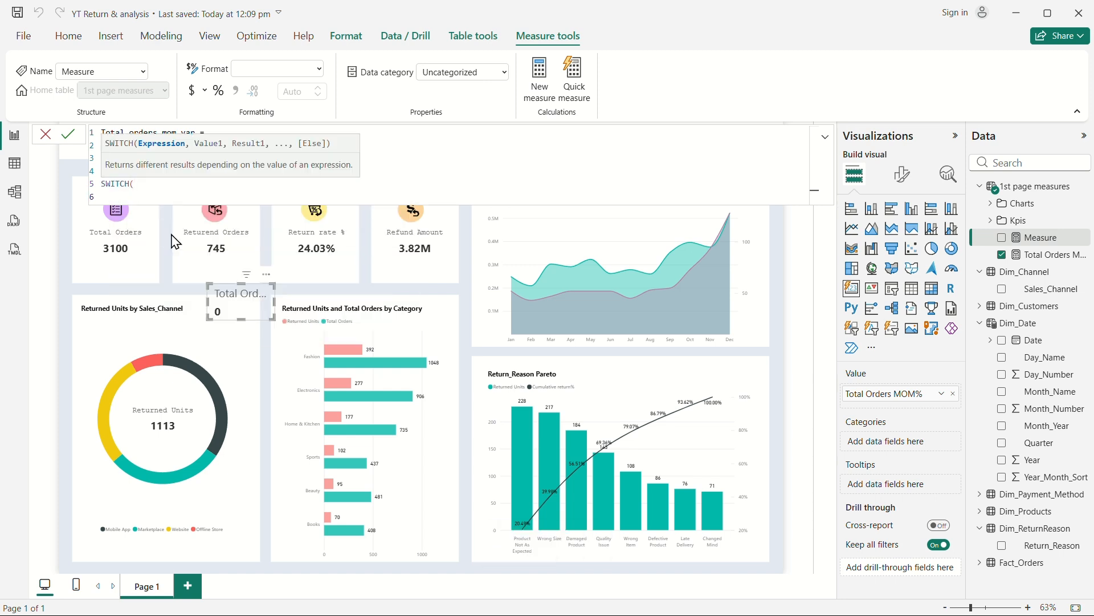
{"action": "key", "text": "Tab"}
{"action": "type", "text": "tr"}
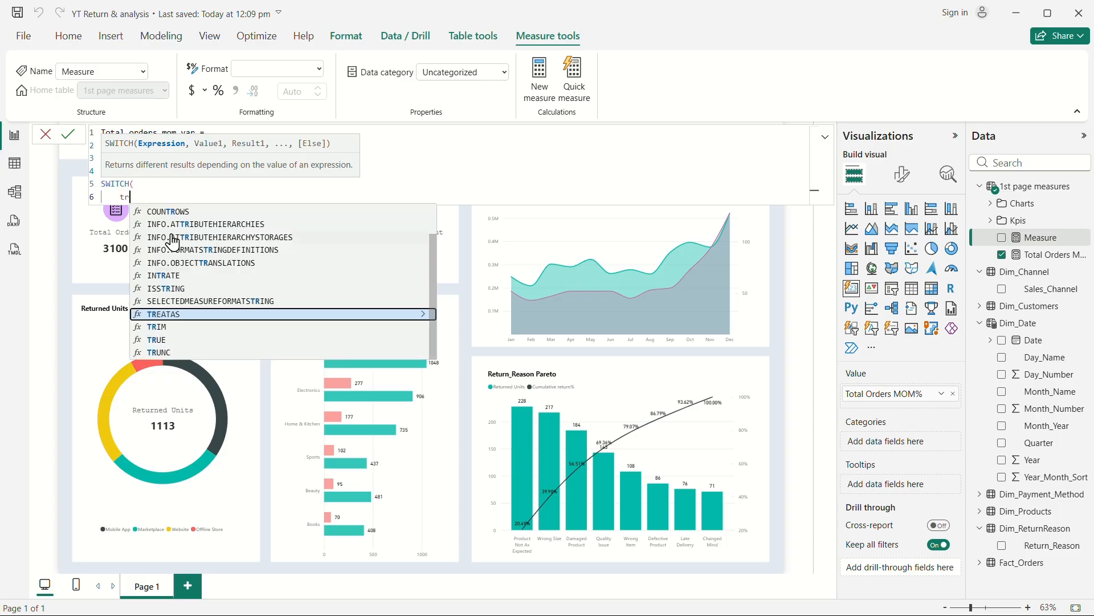
{"action": "left_click", "coordinate": [179, 340]}
{"action": "type", "text": ","}
{"action": "key", "text": "shift+Return"}
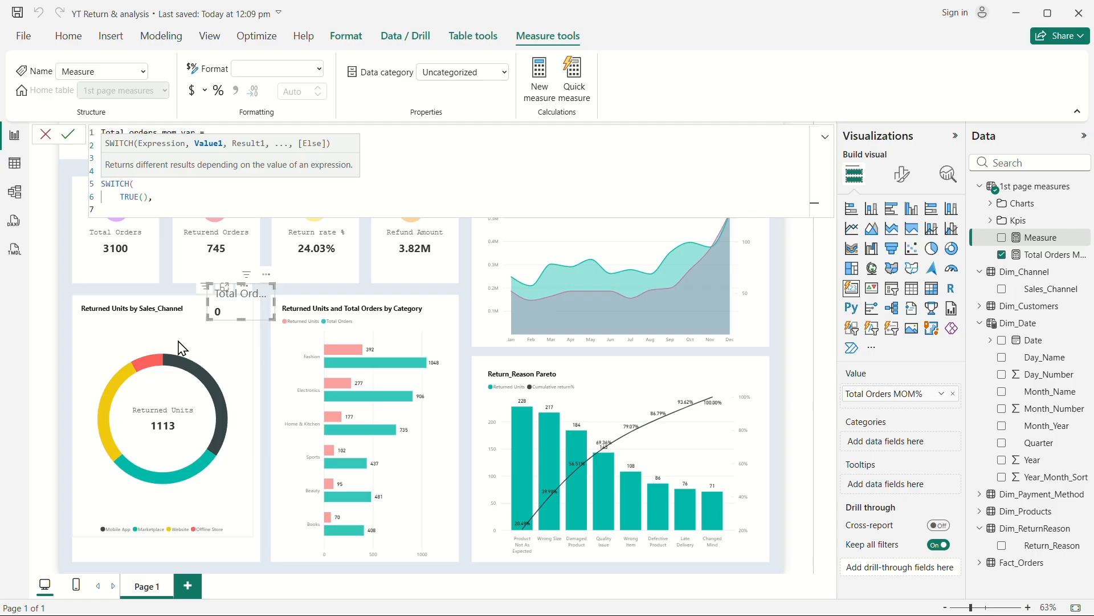
Step: Enter mom > 0 as the first condition of the SWITCH function
{"action": "type", "text": "mom"}
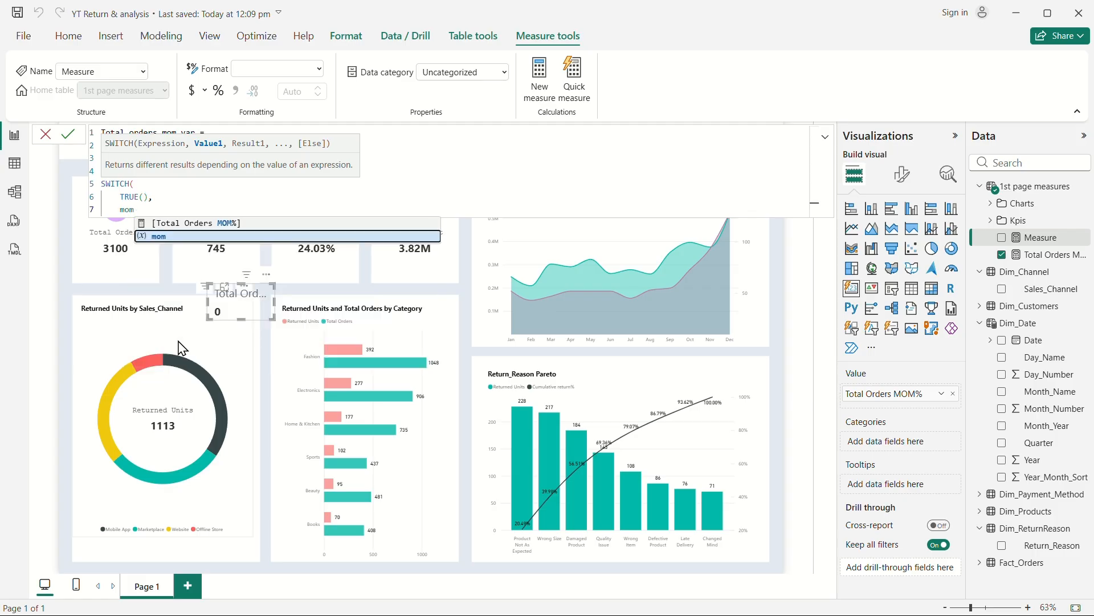
{"action": "key", "text": "Escape"}
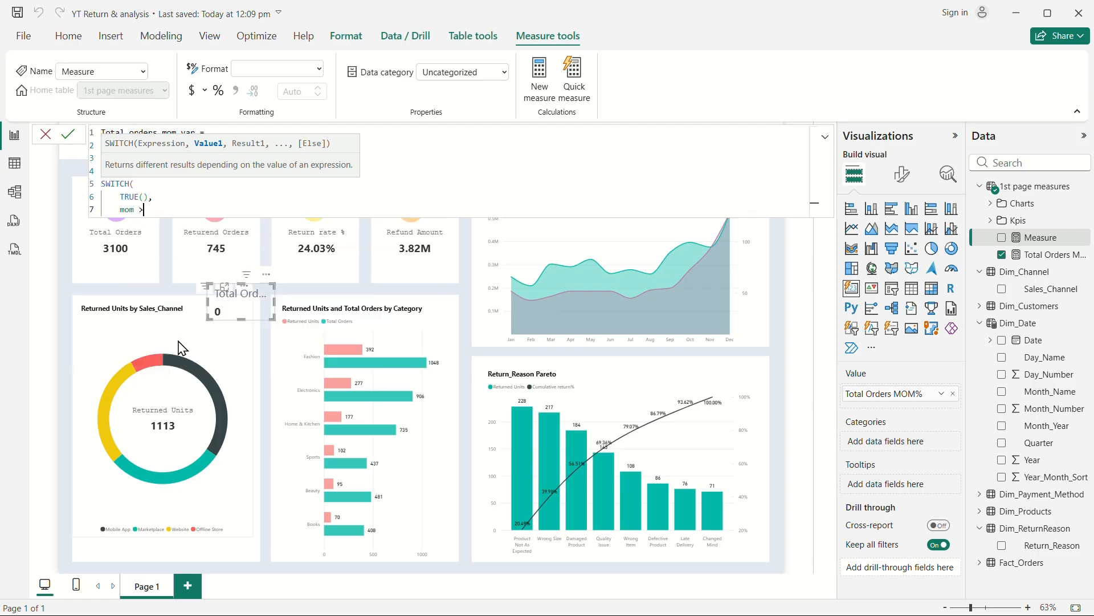
{"action": "type", "text": "> 0,"}
{"action": "key", "text": "Return"}
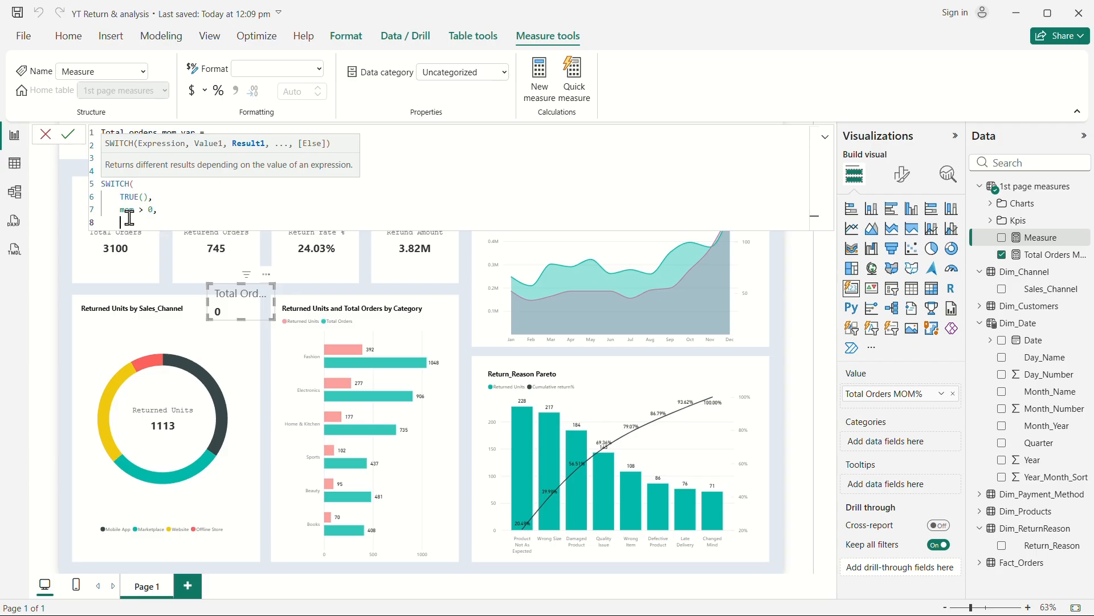
Step: Enter UNICHAR(9650) & " " & FORMAT(mom,"0.00%") as the result for the positive condition
{"action": "type", "text": "uni"}
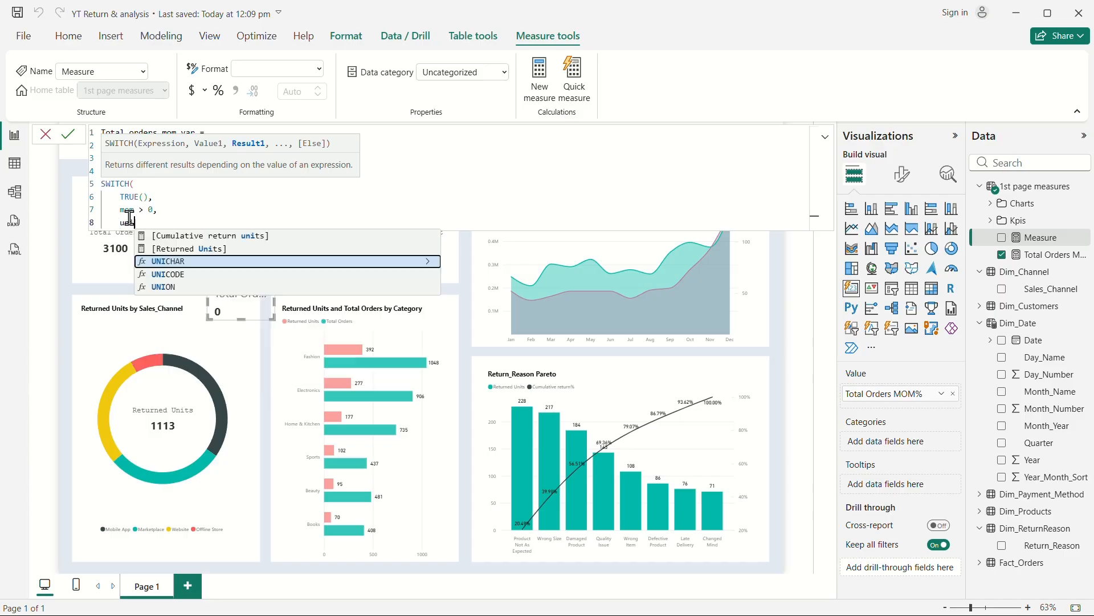
{"action": "left_click", "coordinate": [227, 270]}
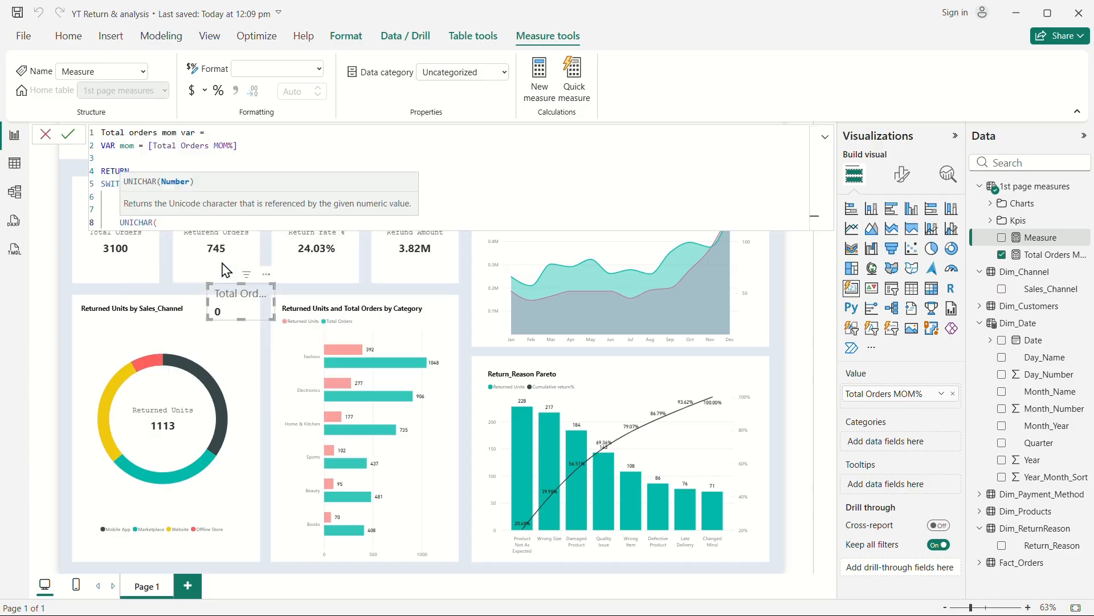
{"action": "type", "text": "9650)"}
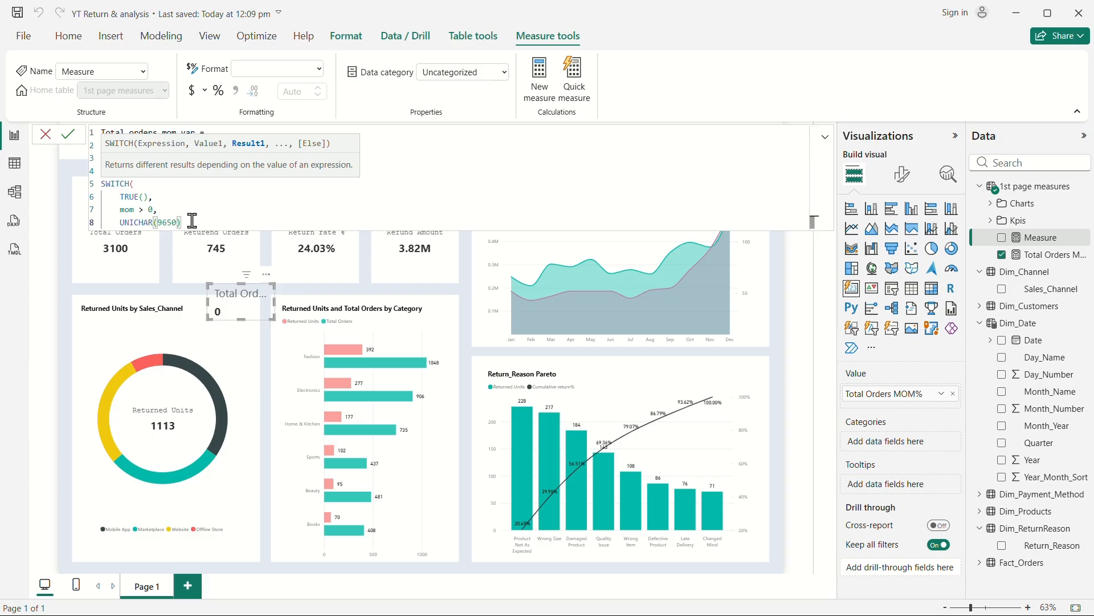
{"action": "type", "text": " & \" \" & FORMAT("}
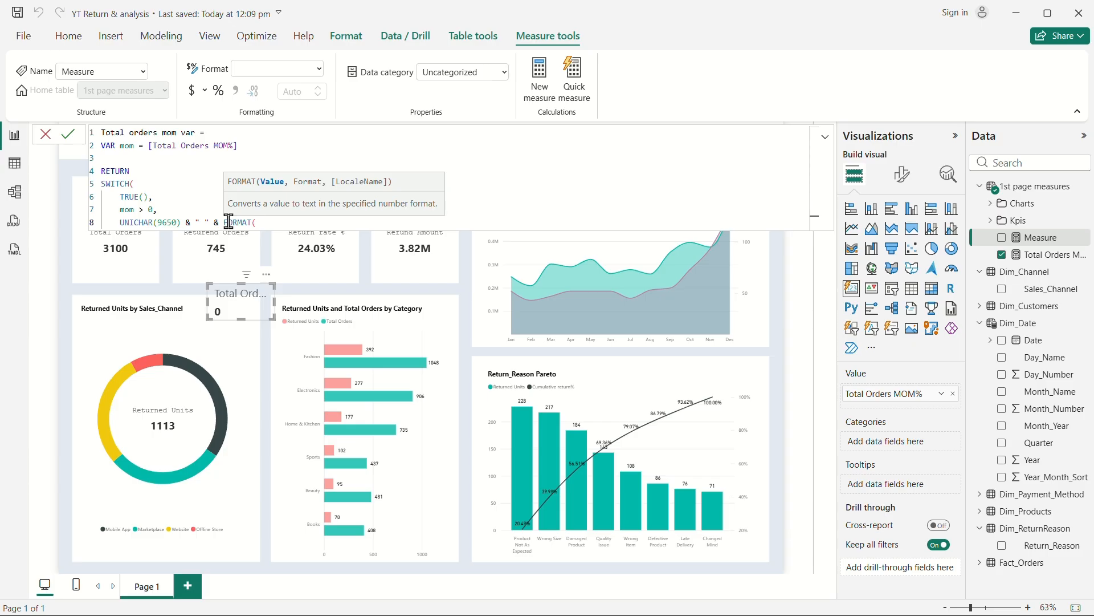
{"action": "type", "text": "mom"}
{"action": "key", "text": "Tab"}
{"action": "type", "text": ",\"0.00%\")"}
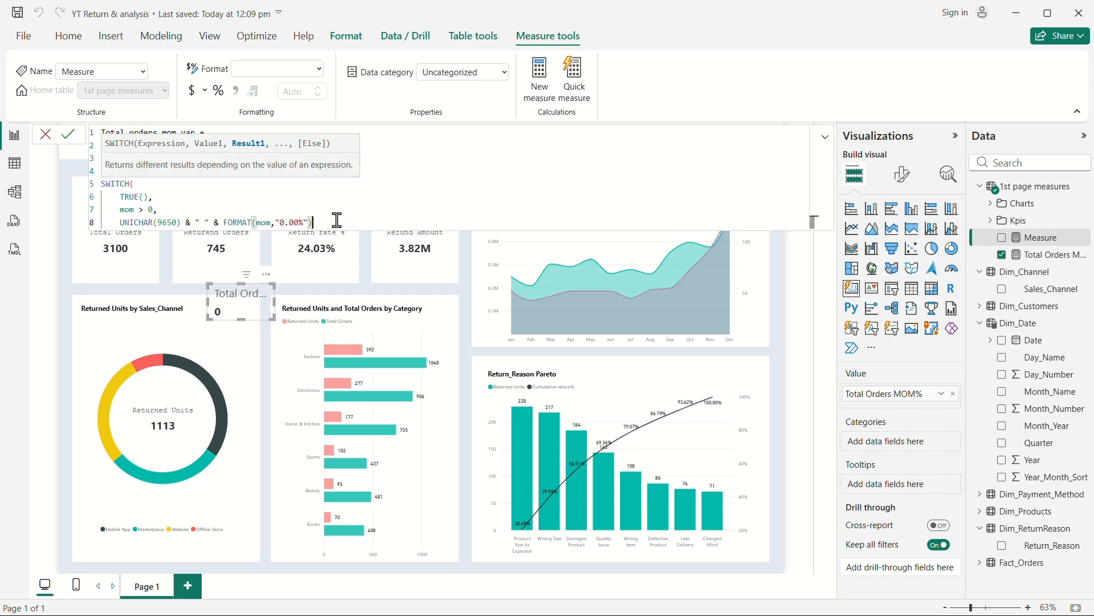
{"action": "type", "text": ","}
{"action": "key", "text": "shift+Return"}
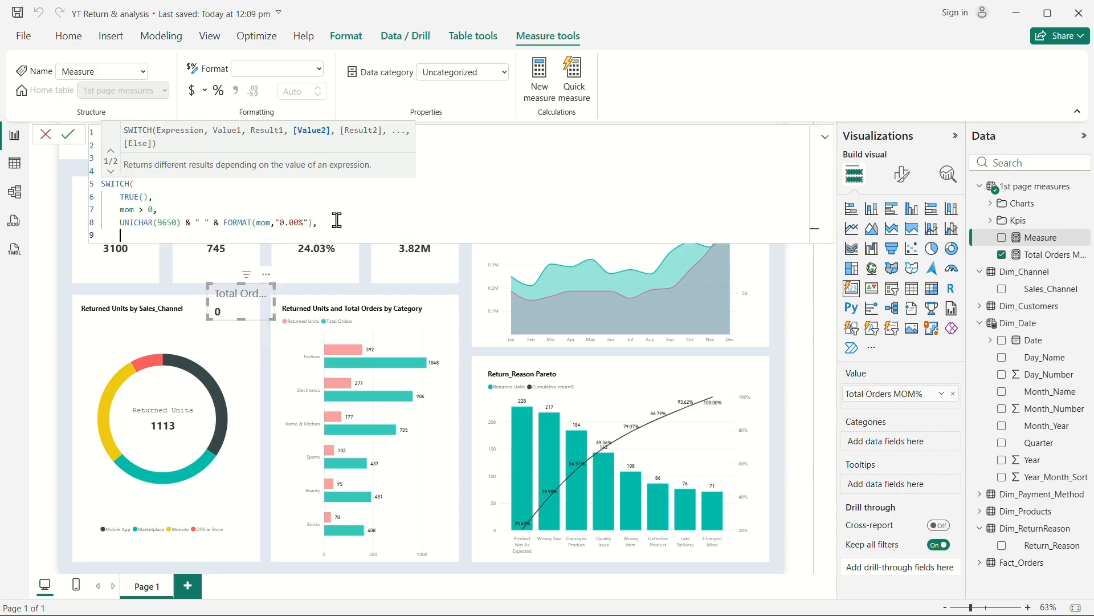
Step: Enter mom <0 as the second condition of the SWITCH function
{"action": "type", "text": "mom"}
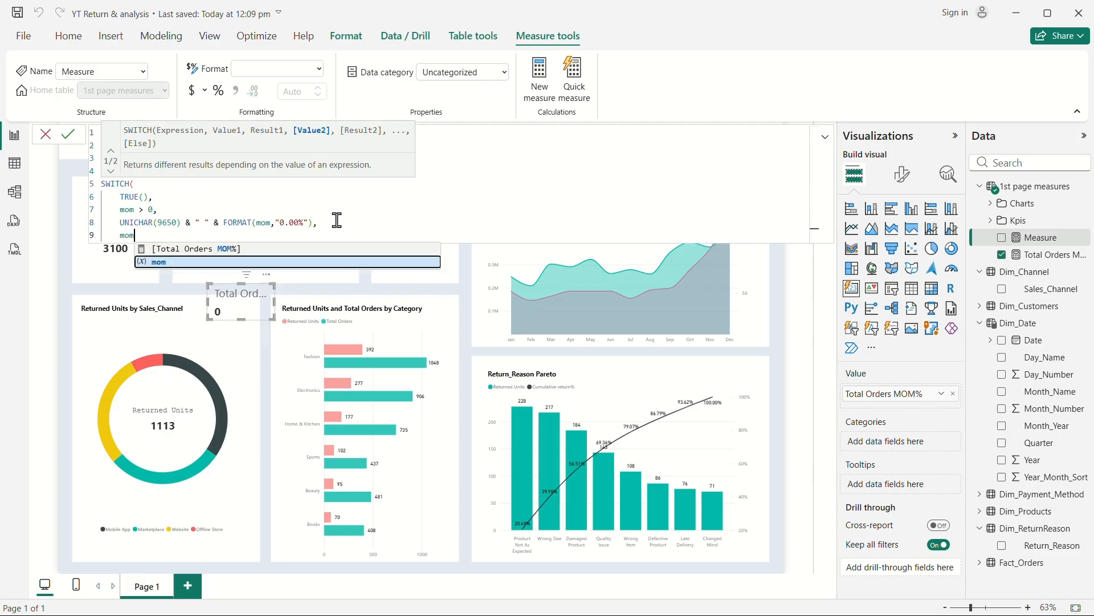
{"action": "type", "text": "  <0"}
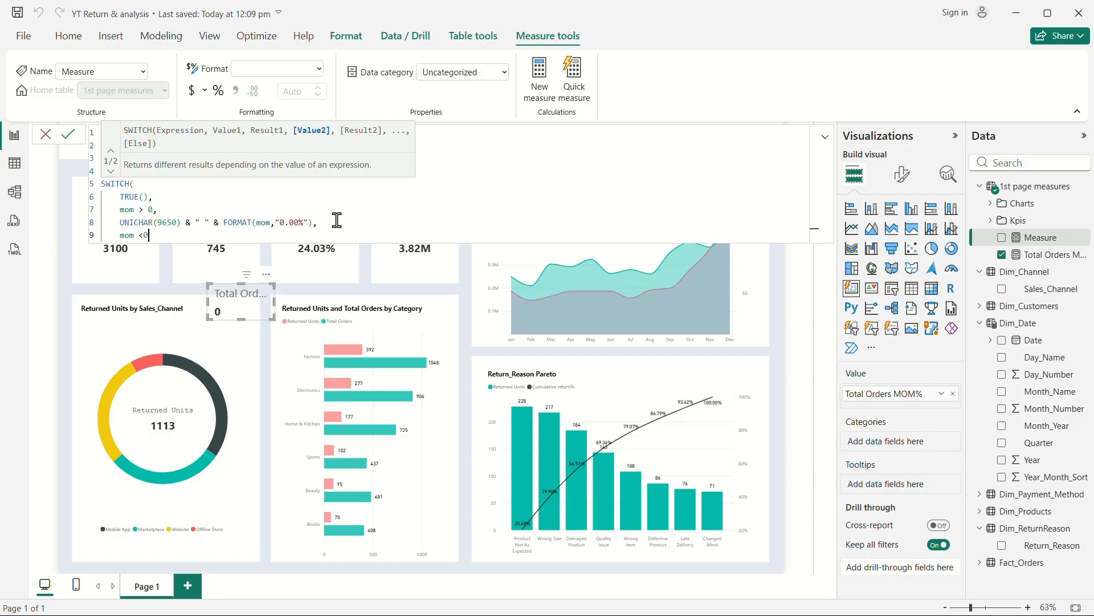
{"action": "type", "text": ","}
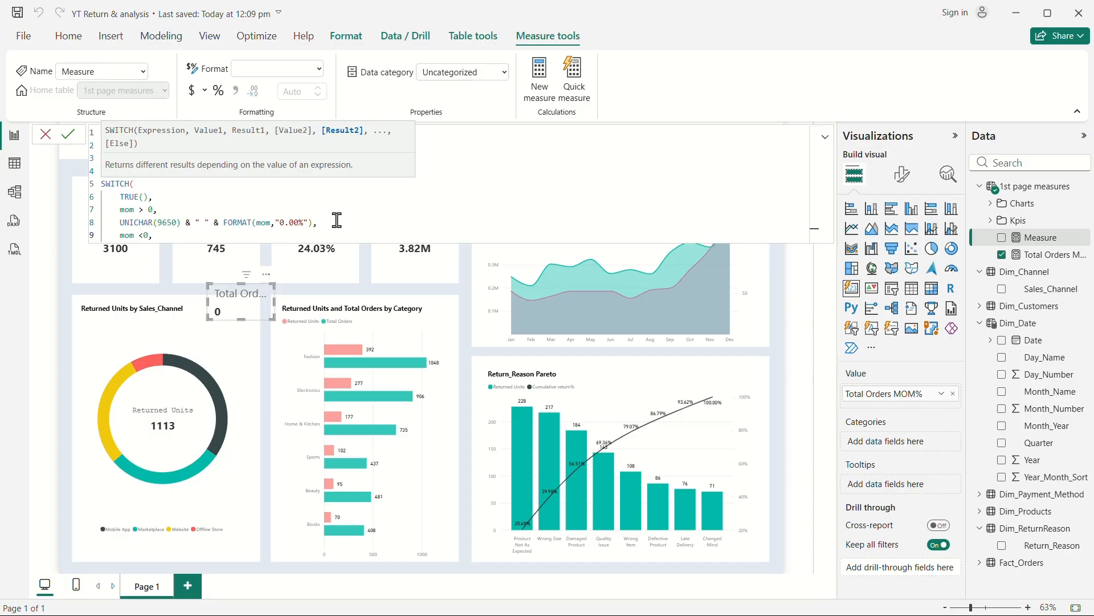
{"action": "key", "text": "Return"}
Step: Reuse a copy of the first result expression for the negative condition and change its UNICHAR code to 9660
{"action": "left_click_drag", "start_coordinate": [322, 222], "coordinate": [124, 222]}
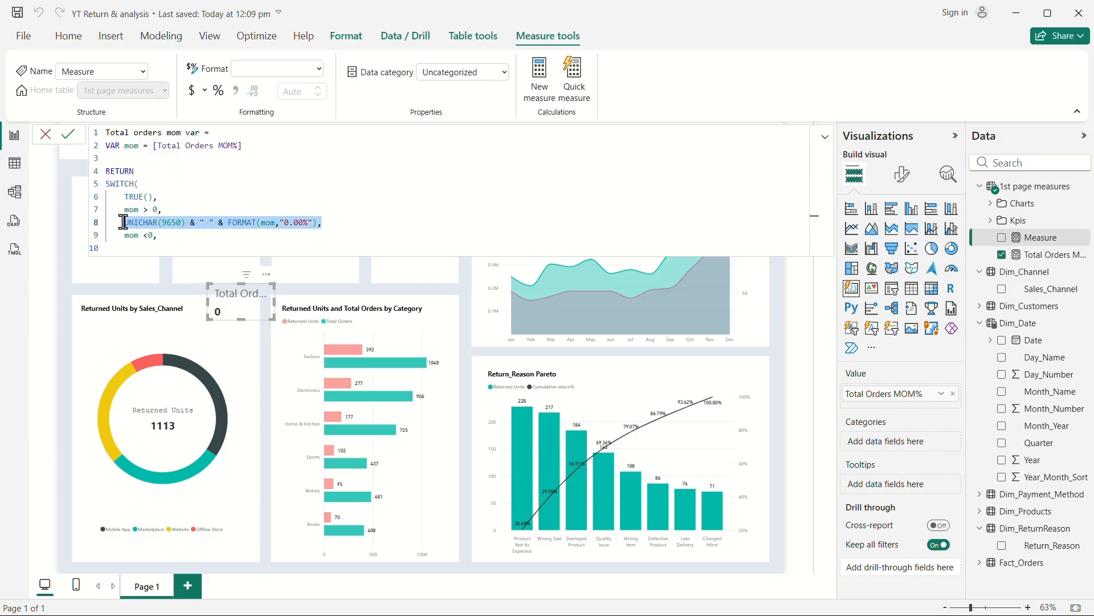
{"action": "key", "text": "ctrl+c"}
{"action": "left_click", "coordinate": [127, 248]}
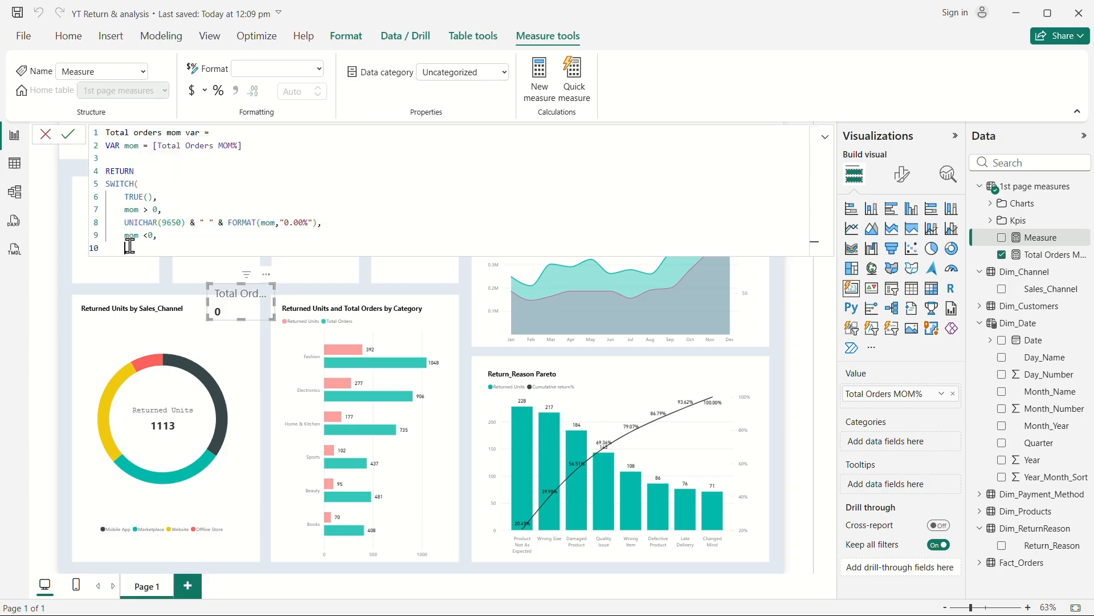
{"action": "key", "text": "ctrl+v"}
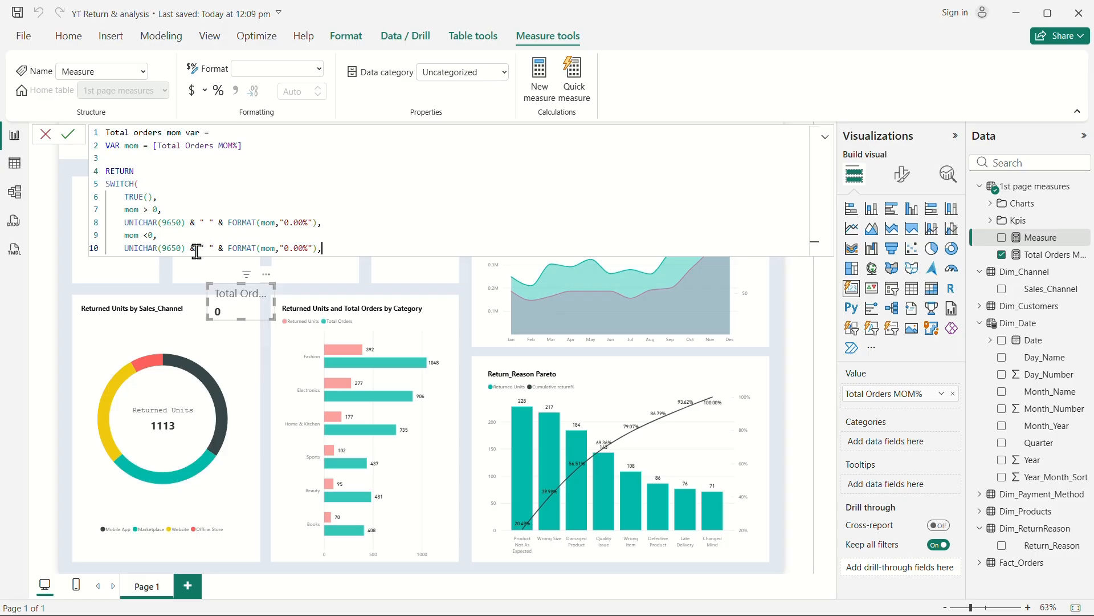
{"action": "double_click", "coordinate": [173, 248]}
{"action": "key", "text": "BackSpace"}
{"action": "type", "text": "6"}
Step: Add "-0.00%" as the SWITCH fallback result, close the function and commit the Total orders mom var measure
{"action": "left_click", "coordinate": [344, 248]}
{"action": "key", "text": "Return"}
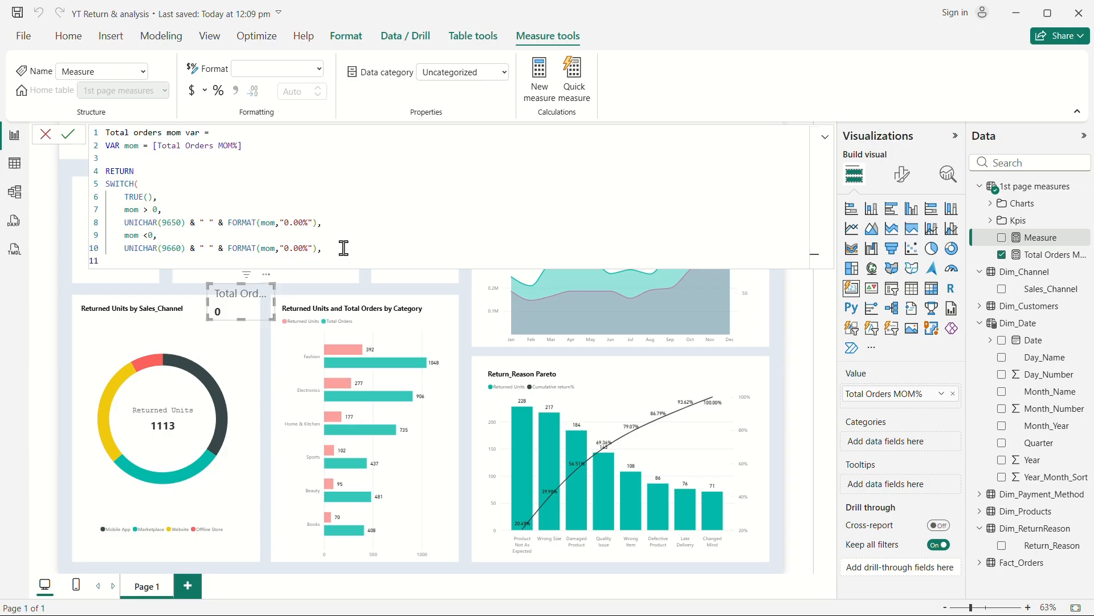
{"action": "type", "text": "\"-0.00"}
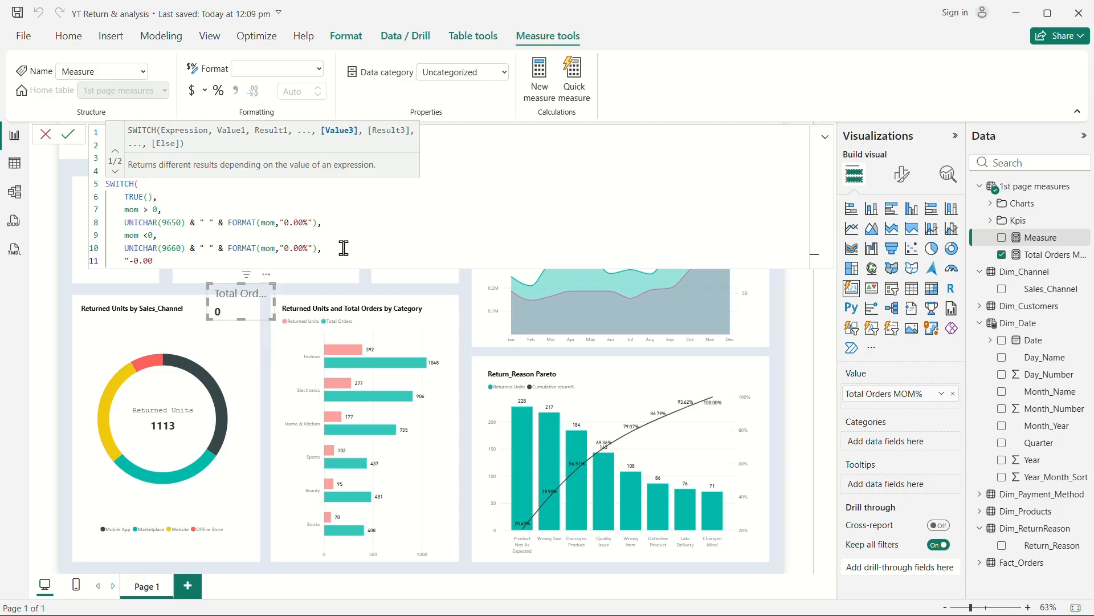
{"action": "type", "text": "%\""}
{"action": "key", "text": "Return"}
{"action": "type", "text": ")"}
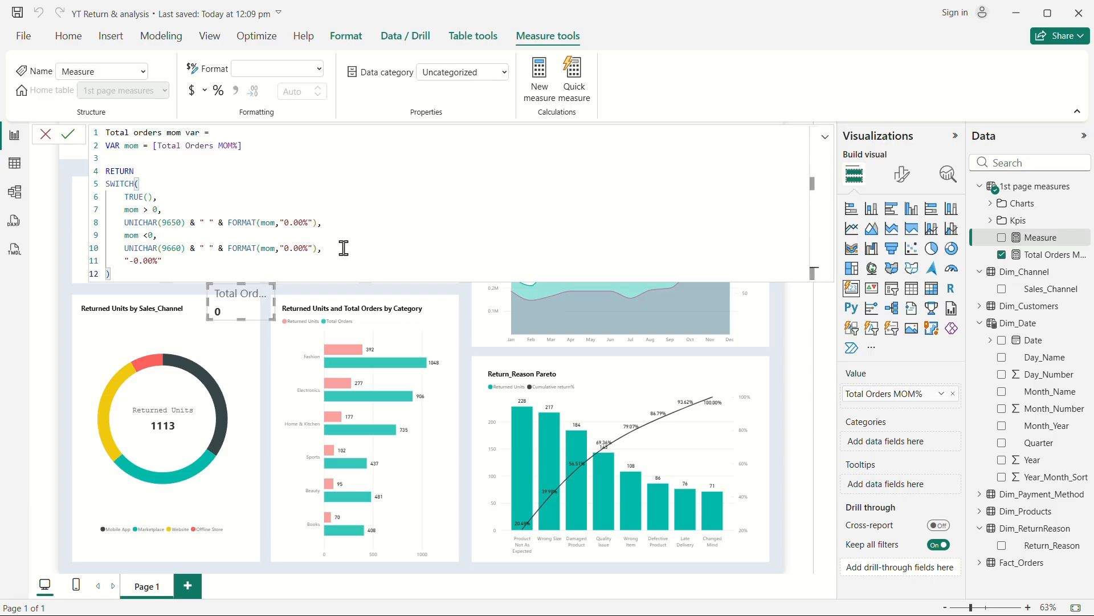
{"action": "key", "text": "Return"}
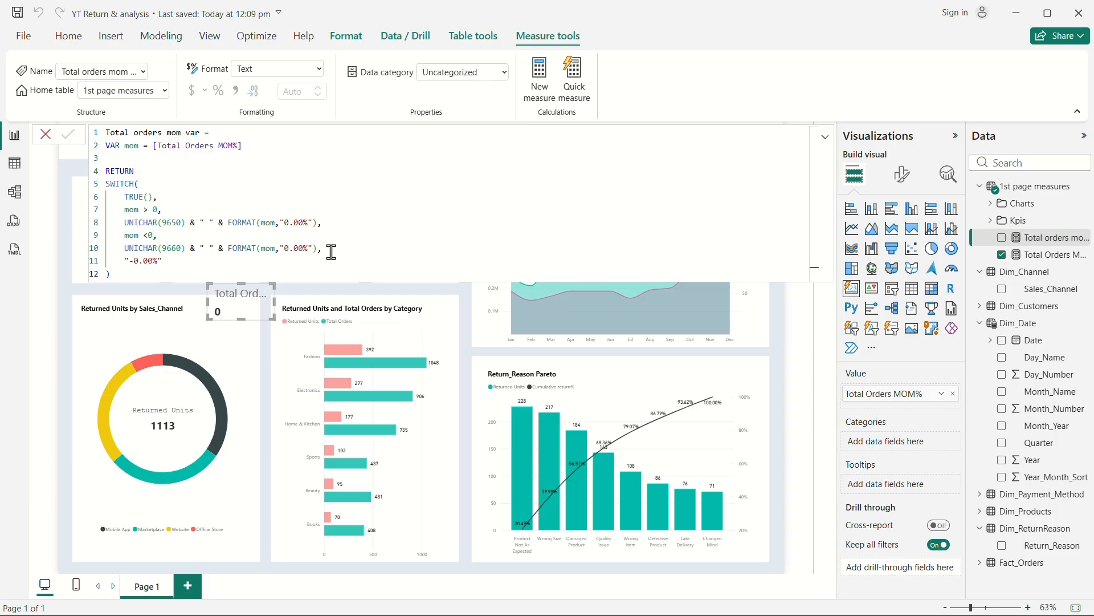
Step: Replace Total Orders MOM% with the Total orders mom var measure in the small card and enlarge the card slightly
{"action": "left_click", "coordinate": [62, 296]}
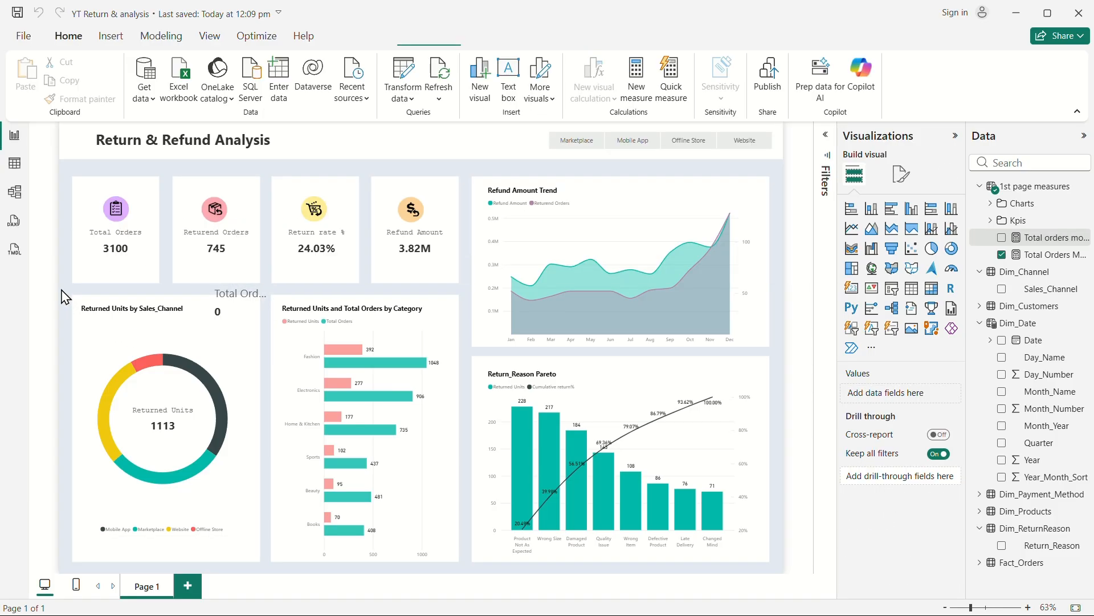
{"action": "left_click", "coordinate": [217, 314]}
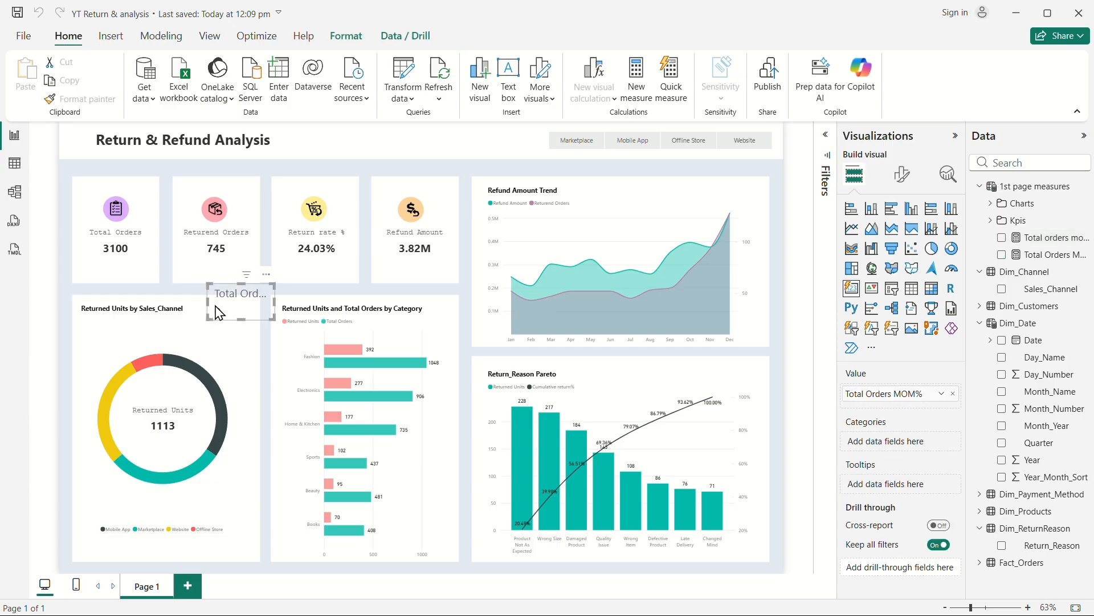
{"action": "left_click", "coordinate": [1003, 256]}
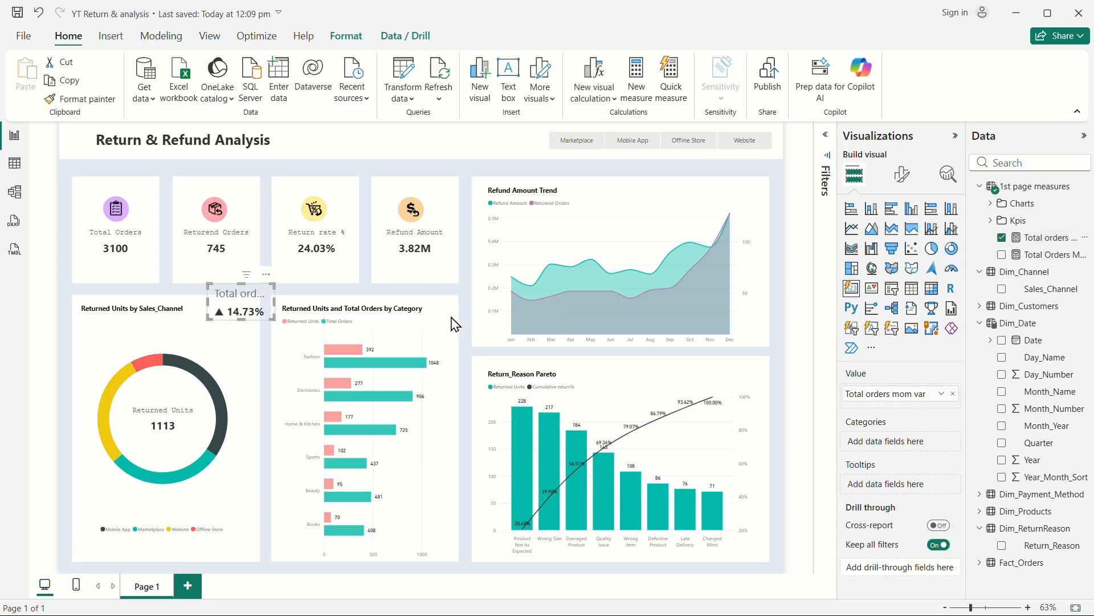
{"action": "left_click_drag", "start_coordinate": [276, 319], "coordinate": [281, 323]}
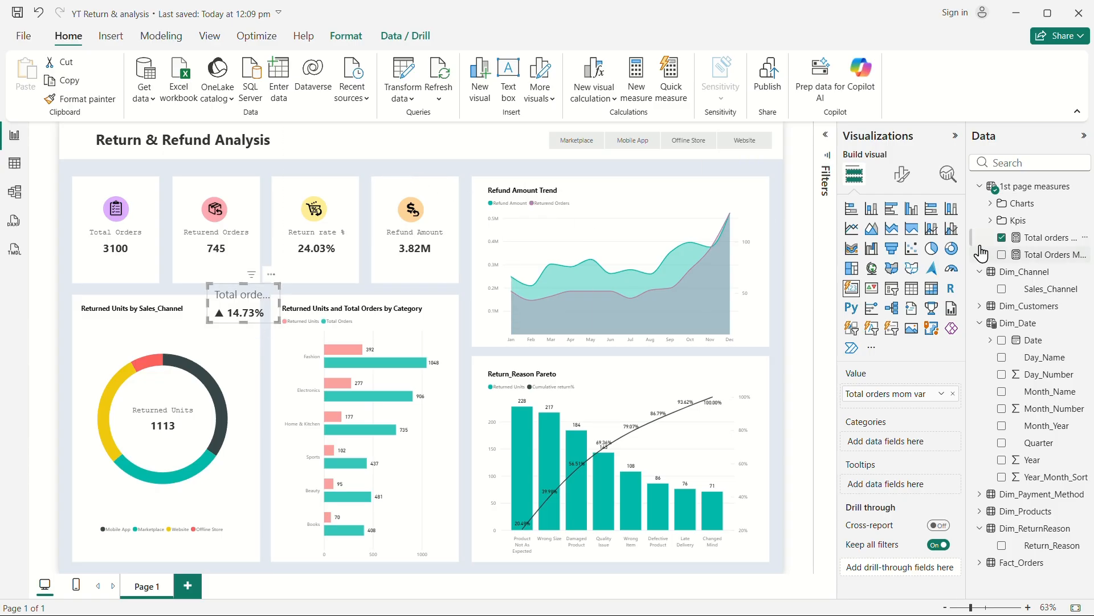
Step: Turn off the callout label of the Total orders mom var card
{"action": "left_click", "coordinate": [900, 184]}
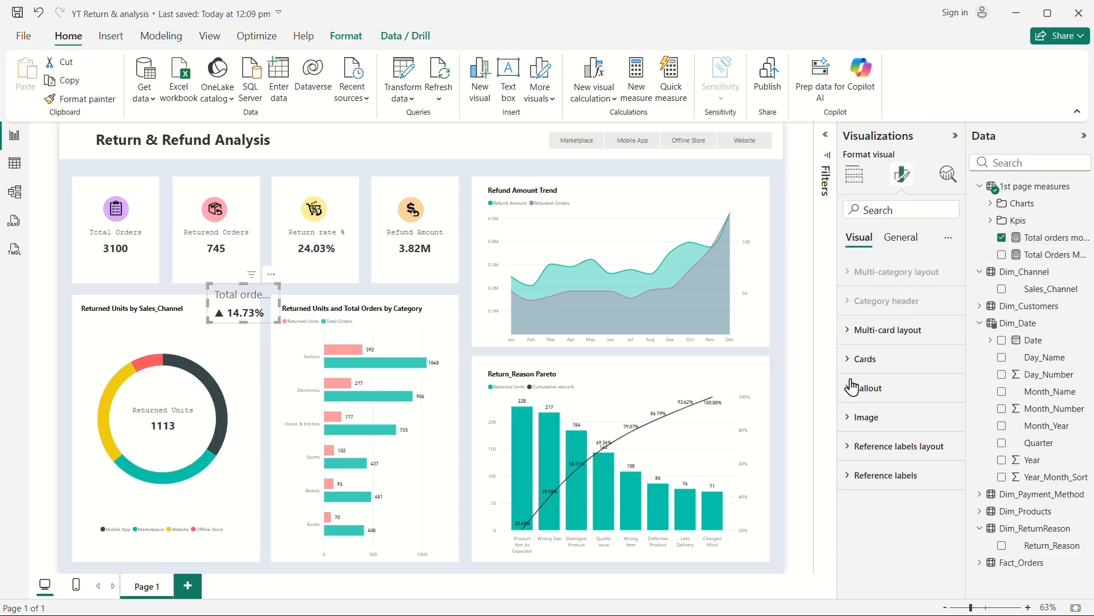
{"action": "left_click", "coordinate": [853, 359]}
{"action": "scroll", "coordinate": [918, 399], "scroll_direction": "down", "scroll_amount": 2}
{"action": "scroll", "coordinate": [924, 396], "scroll_direction": "down", "scroll_amount": 3}
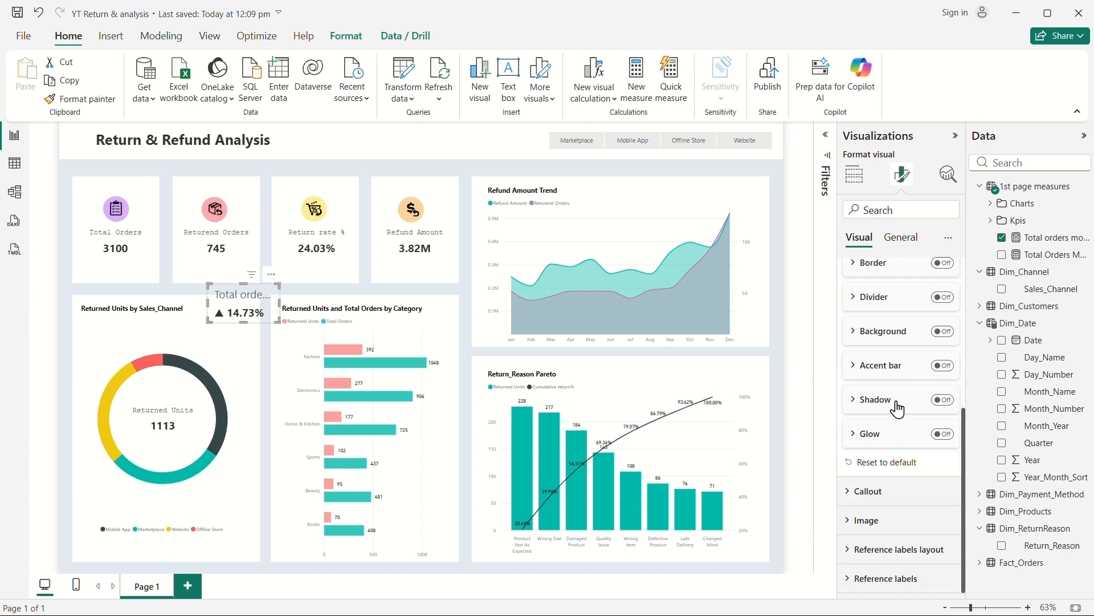
{"action": "left_click", "coordinate": [855, 489]}
{"action": "scroll", "coordinate": [893, 440], "scroll_direction": "down", "scroll_amount": 3}
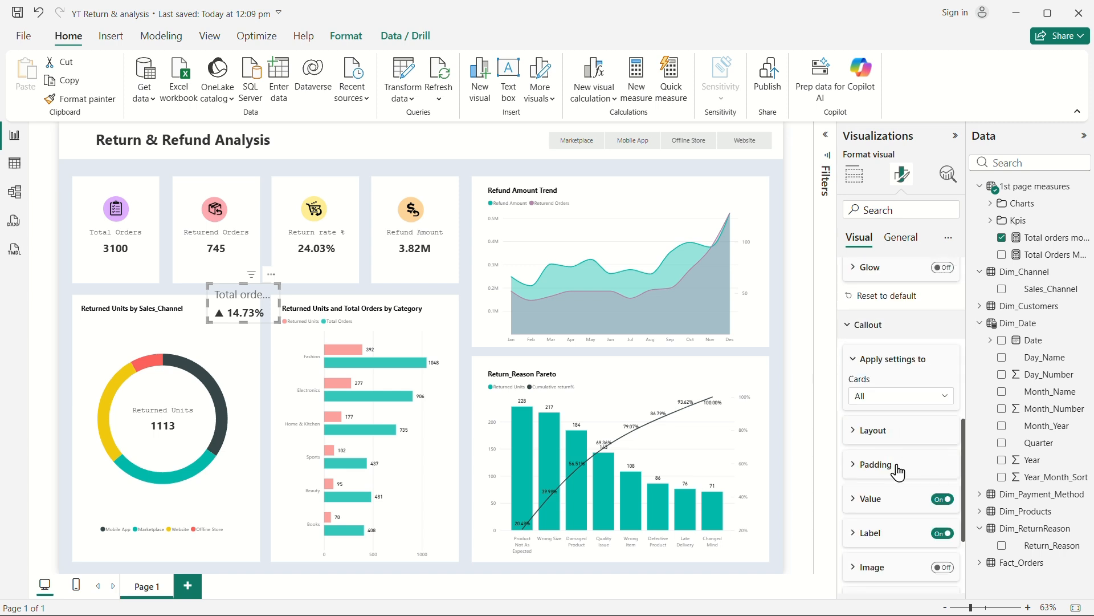
{"action": "left_click", "coordinate": [942, 535]}
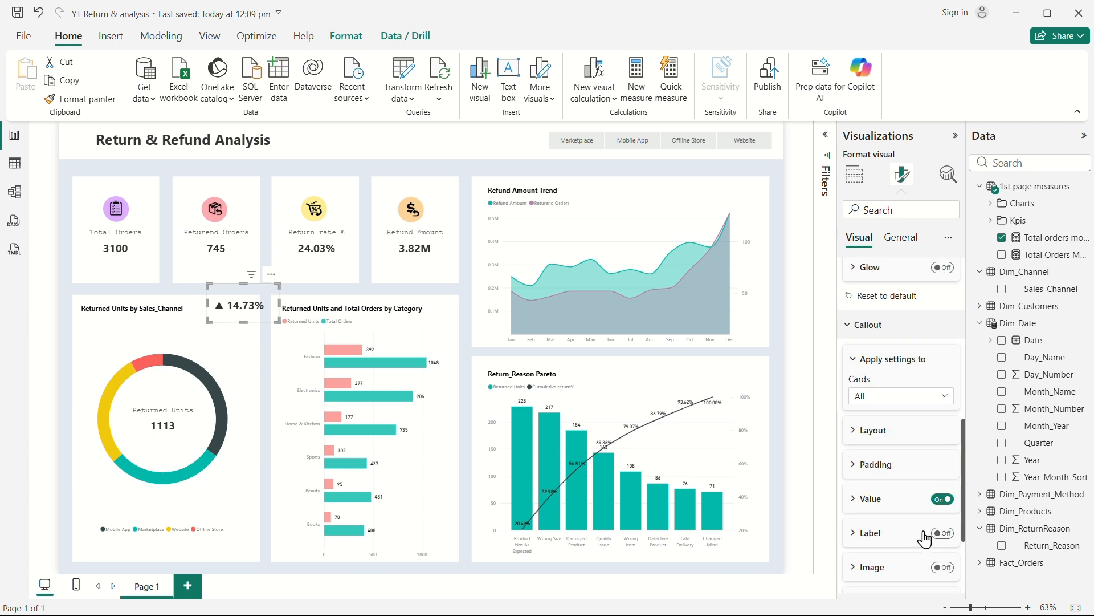
Step: Set the card's callout value font size to 11, then shrink the card and place it beneath the Total Orders value
{"action": "left_click", "coordinate": [860, 501]}
{"action": "scroll", "coordinate": [895, 496], "scroll_direction": "down", "scroll_amount": 3}
{"action": "left_click", "coordinate": [925, 371]}
{"action": "type", "text": "11"}
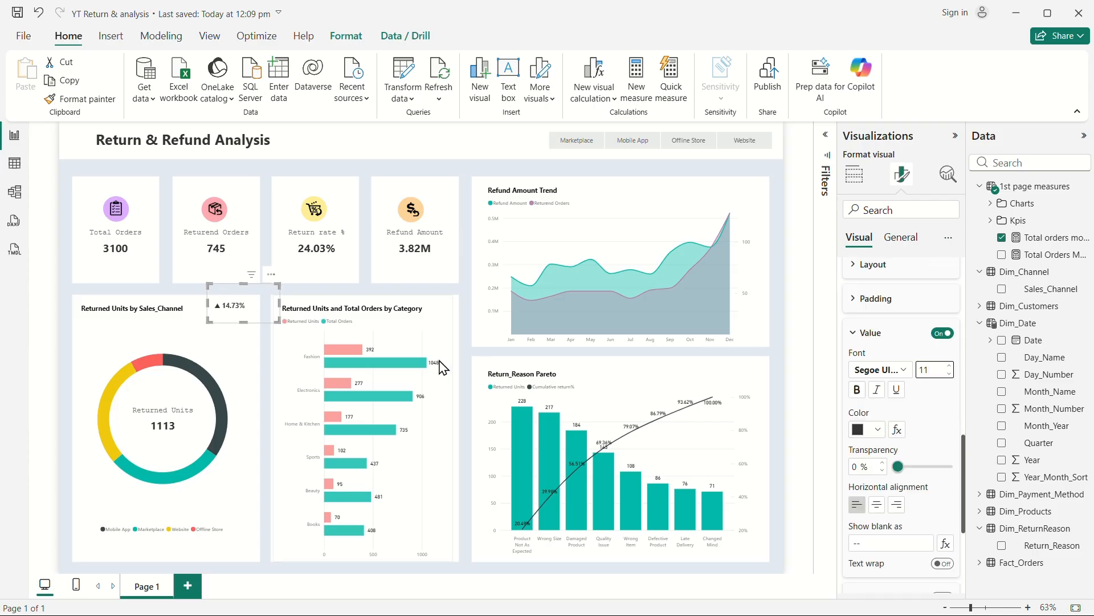
{"action": "left_click_drag", "start_coordinate": [277, 318], "coordinate": [152, 281]}
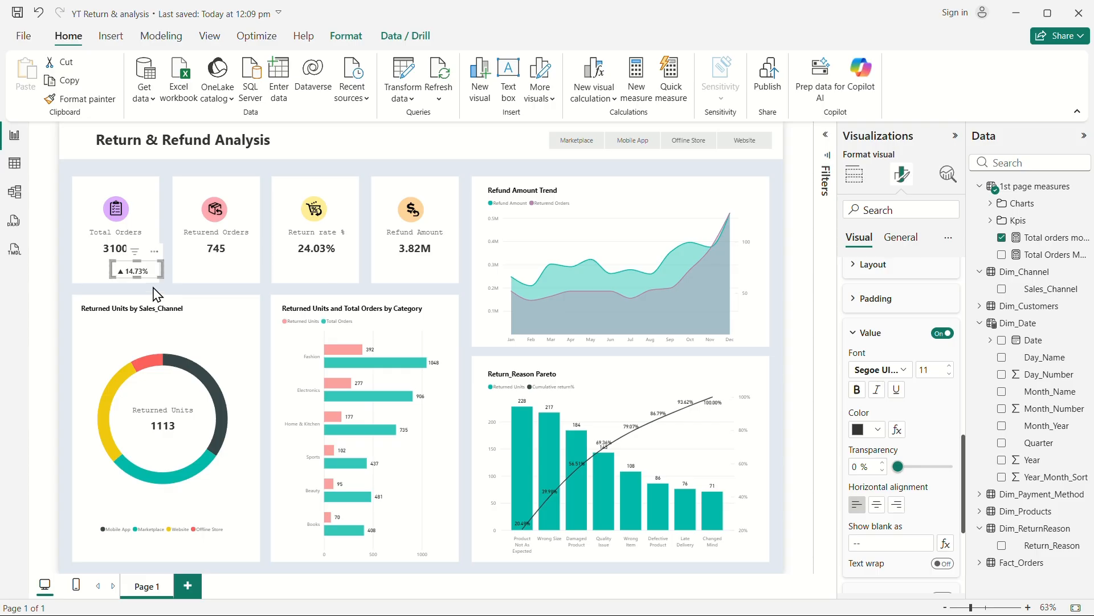
{"action": "left_click", "coordinate": [797, 283]}
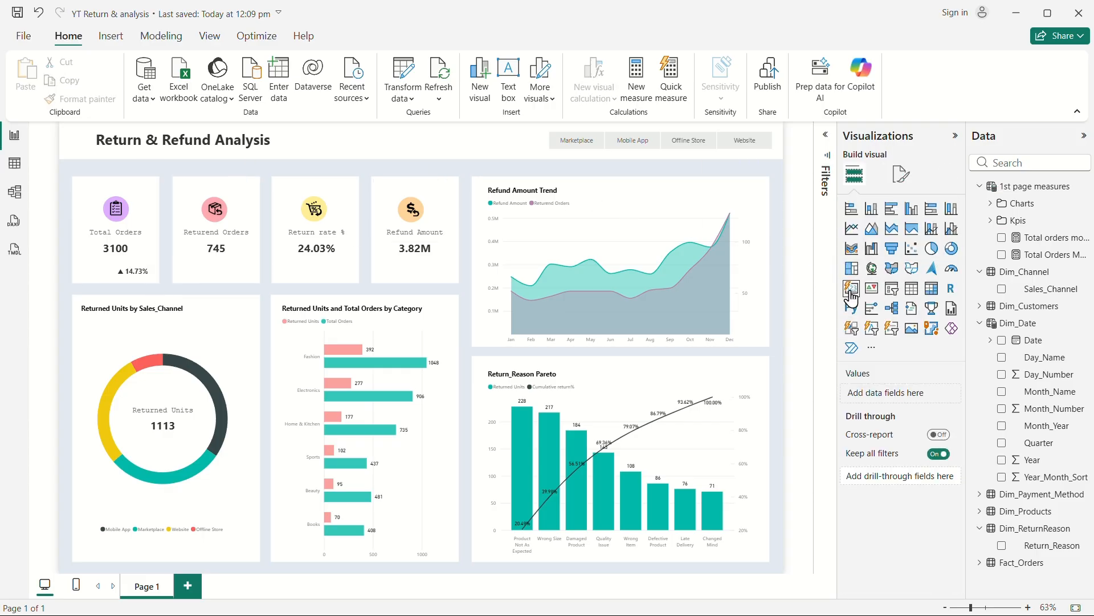
Step: Insert a slicer near the header of the page and populate it with Month_Name from Dim_Date
{"action": "left_click", "coordinate": [892, 288]}
{"action": "left_click_drag", "start_coordinate": [230, 254], "coordinate": [587, 211]}
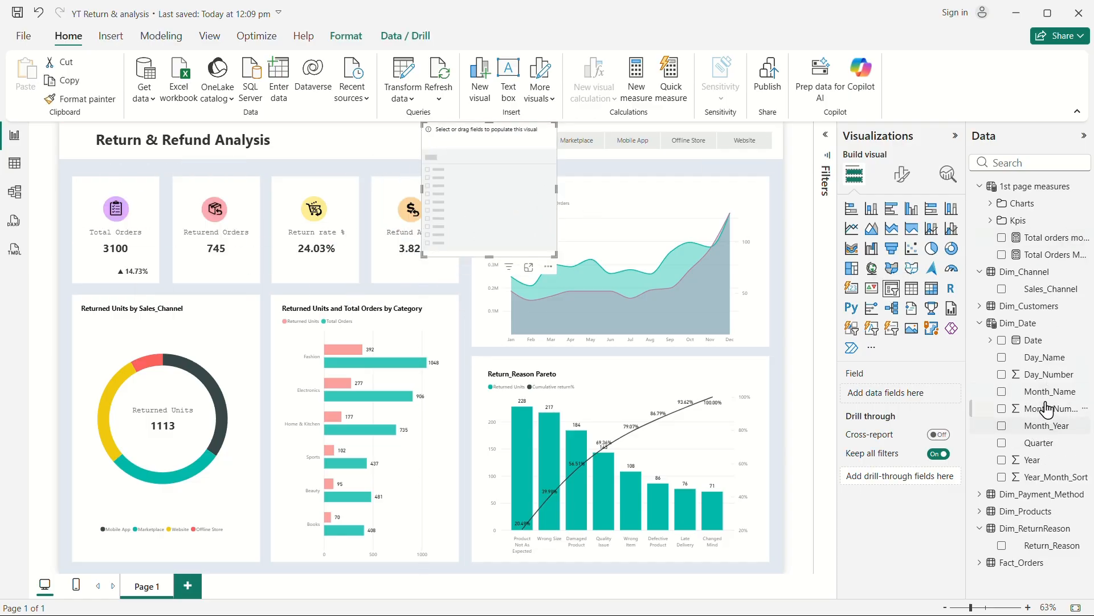
{"action": "left_click", "coordinate": [1002, 391]}
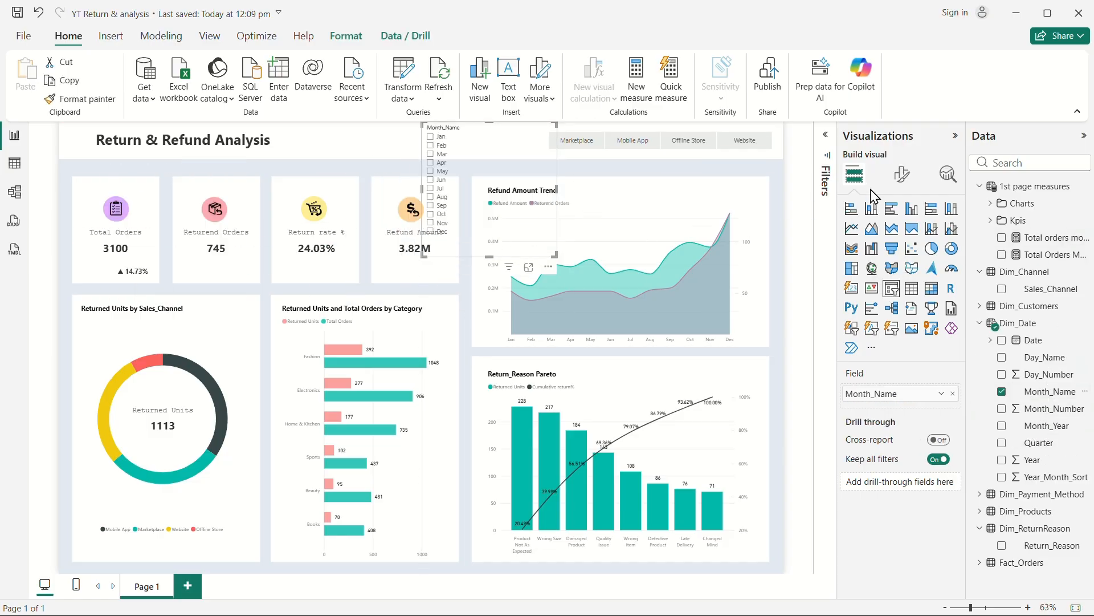
Step: Change the Month_Name slicer's style to Dropdown and reduce its height to fit the header band
{"action": "left_click", "coordinate": [901, 174]}
{"action": "left_click", "coordinate": [903, 345]}
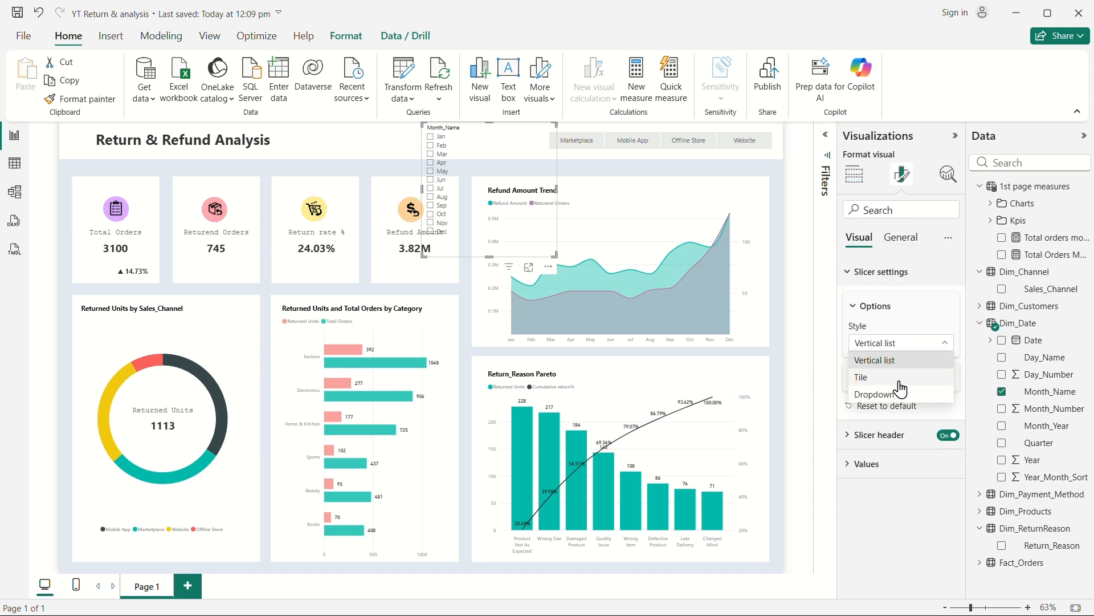
{"action": "left_click", "coordinate": [881, 393]}
{"action": "left_click_drag", "start_coordinate": [489, 256], "coordinate": [489, 157]}
Step: Filter the page by single months such as Apr and Mar to check the card's arrow direction, then clear the month selection
{"action": "left_click", "coordinate": [489, 153]}
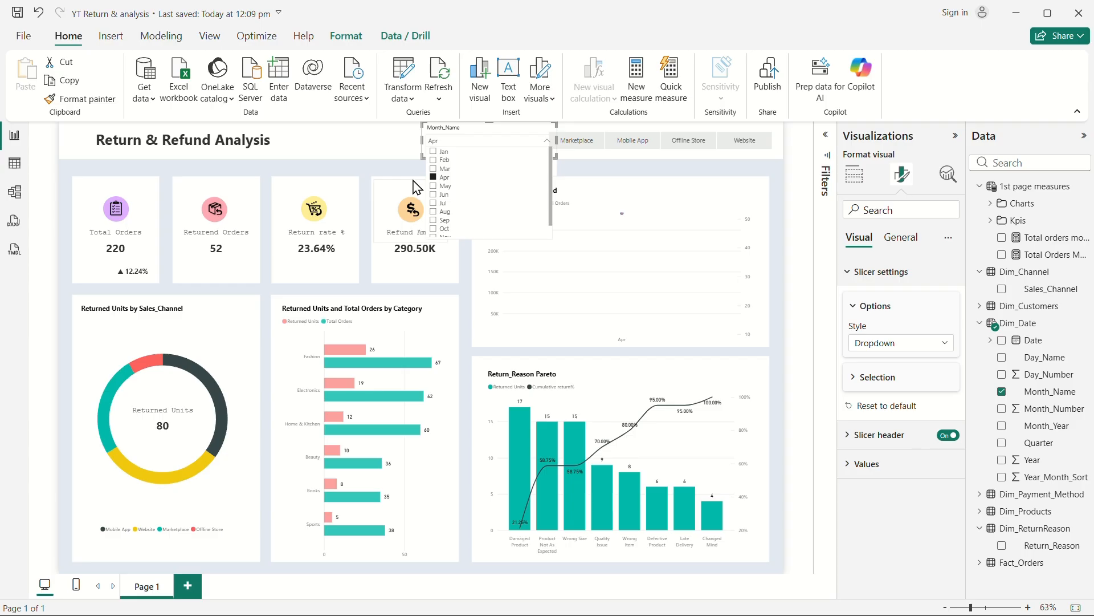
{"action": "left_click", "coordinate": [439, 168]}
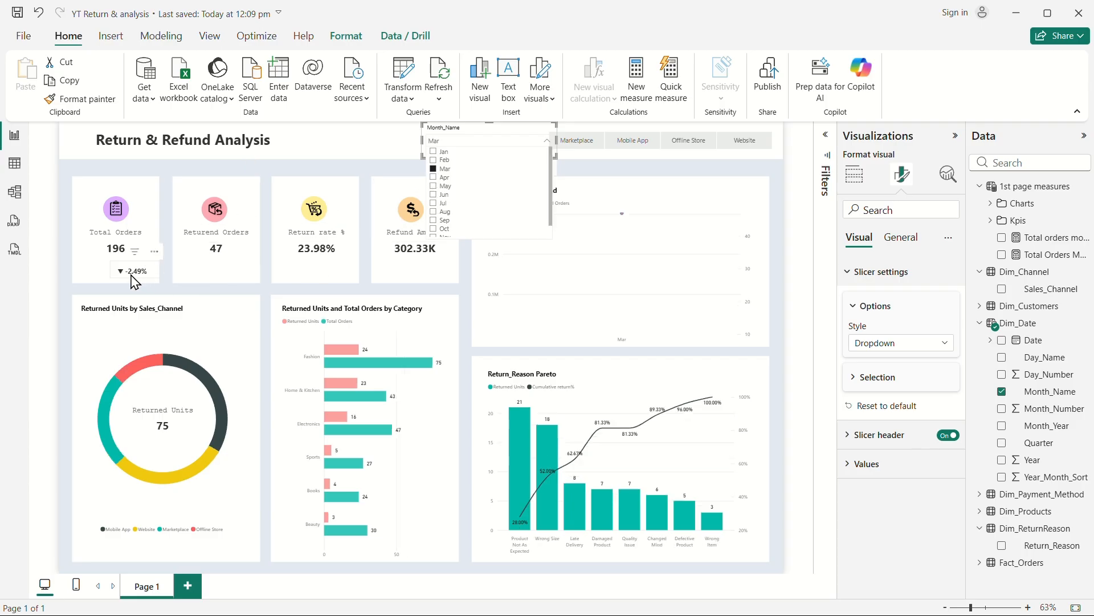
{"action": "left_click", "coordinate": [444, 161]}
{"action": "left_click", "coordinate": [439, 169]}
Step: Open conditional formatting for the variance card's callout value color and base its rules on the Total Orders MOM% measure
{"action": "left_click", "coordinate": [148, 273]}
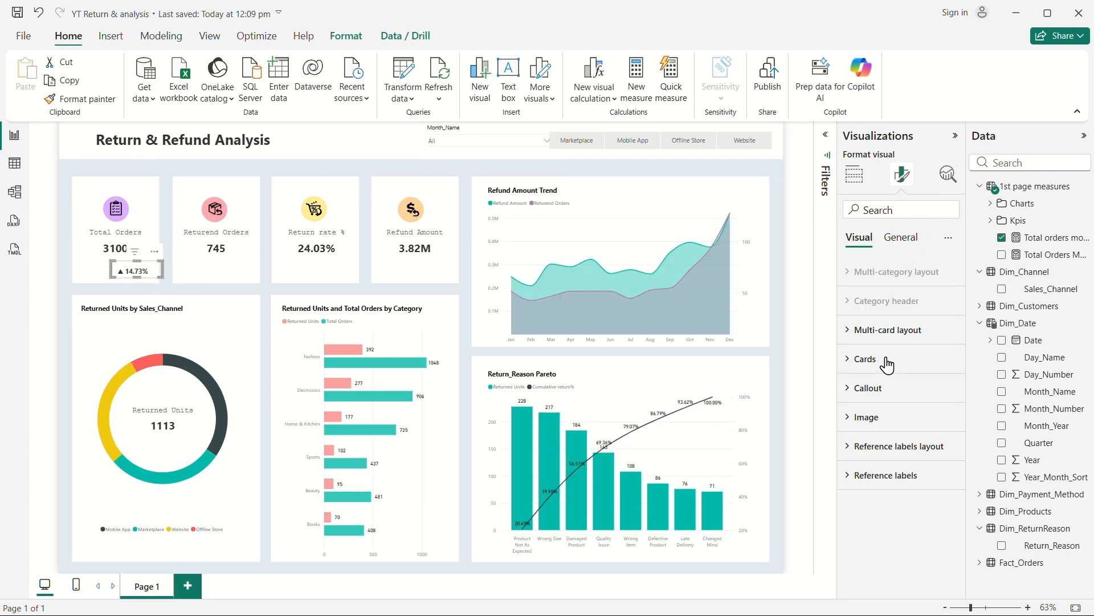
{"action": "left_click", "coordinate": [852, 359]}
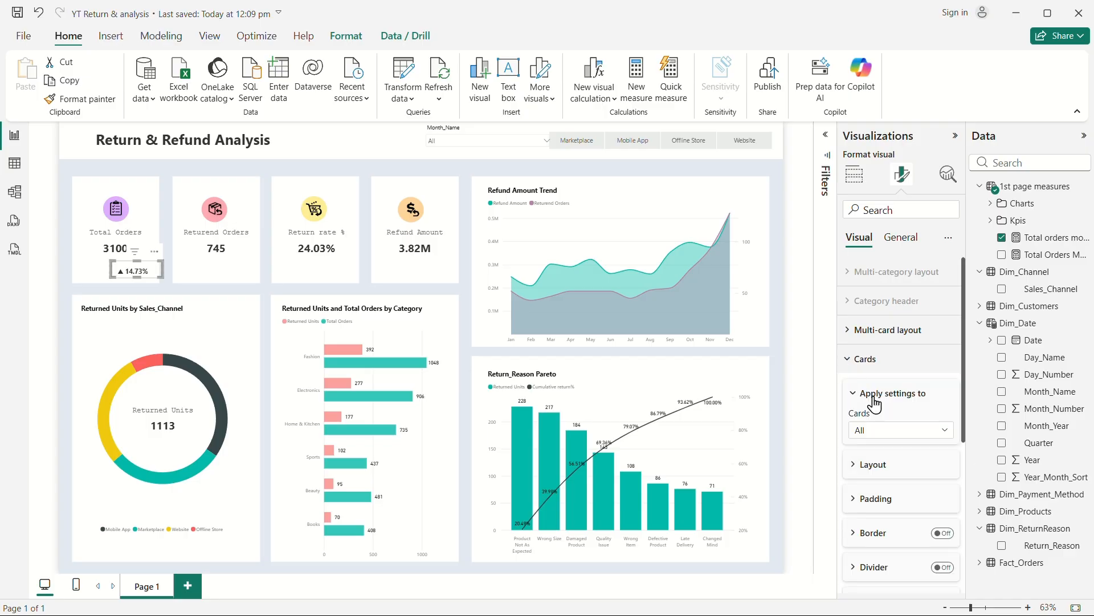
{"action": "scroll", "coordinate": [895, 450], "scroll_direction": "down", "scroll_amount": 3}
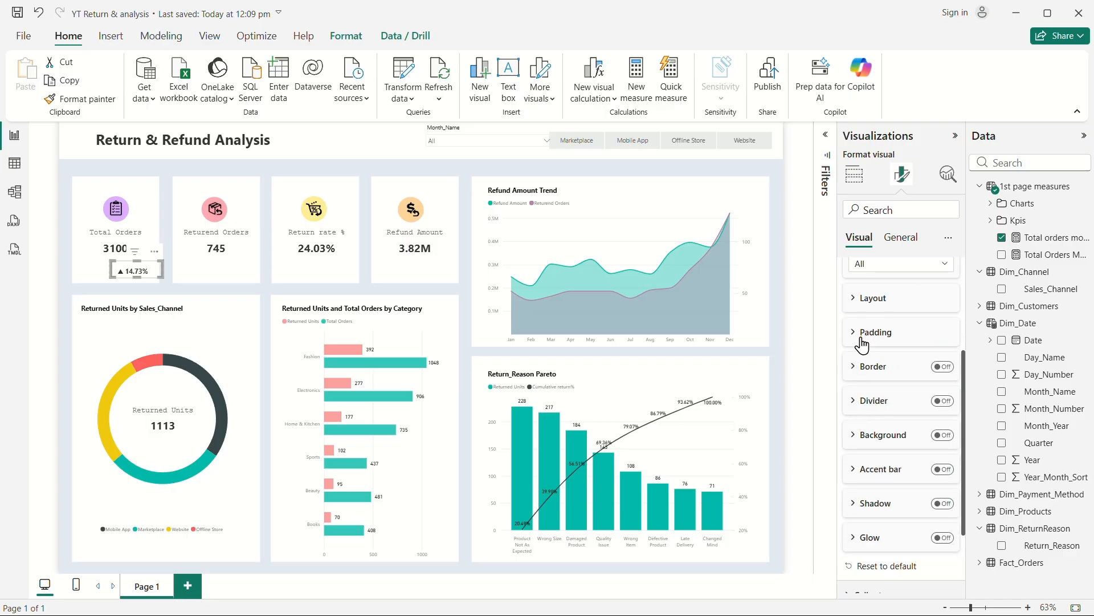
{"action": "scroll", "coordinate": [869, 453], "scroll_direction": "down", "scroll_amount": 2}
{"action": "left_click", "coordinate": [852, 492]}
{"action": "scroll", "coordinate": [867, 479], "scroll_direction": "down", "scroll_amount": 3}
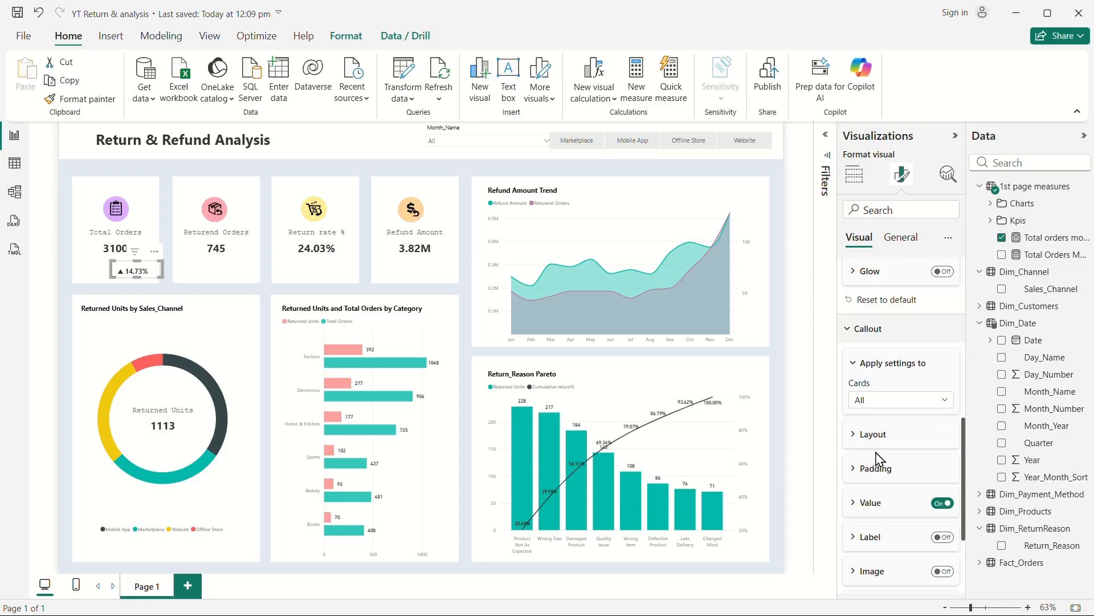
{"action": "left_click", "coordinate": [857, 499]}
{"action": "scroll", "coordinate": [877, 473], "scroll_direction": "down", "scroll_amount": 5}
{"action": "scroll", "coordinate": [949, 382], "scroll_direction": "up", "scroll_amount": 3}
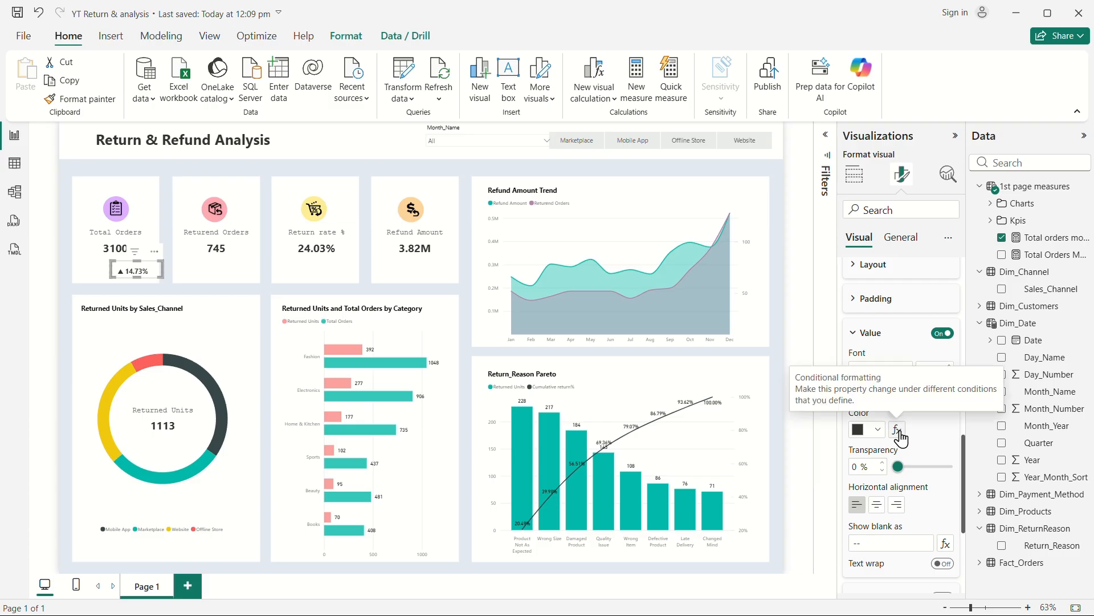
{"action": "left_click", "coordinate": [898, 430]}
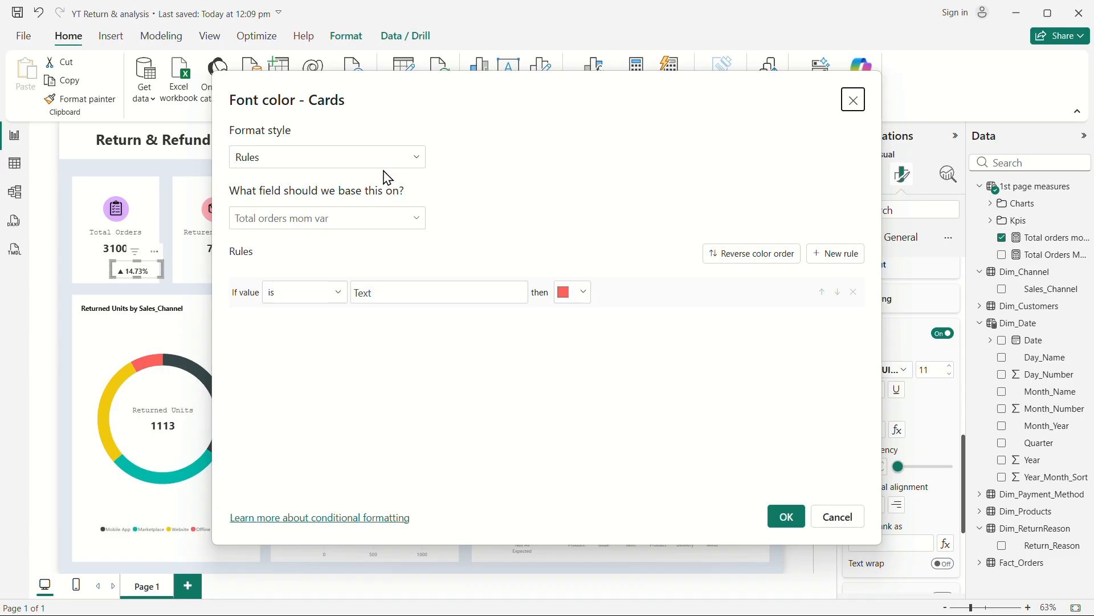
{"action": "left_click", "coordinate": [393, 219]}
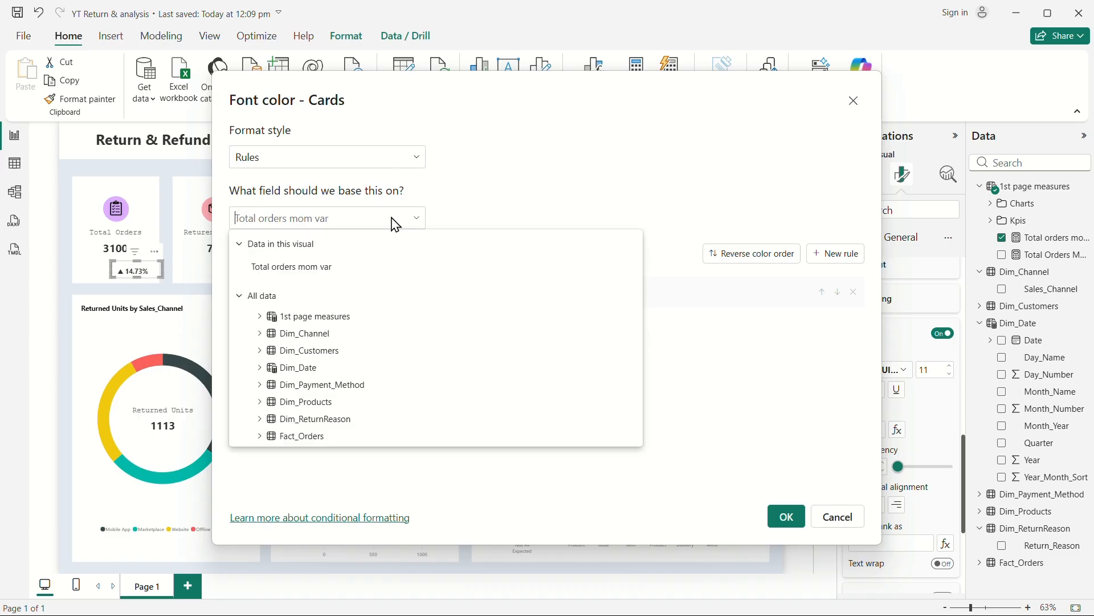
{"action": "left_click", "coordinate": [261, 316]}
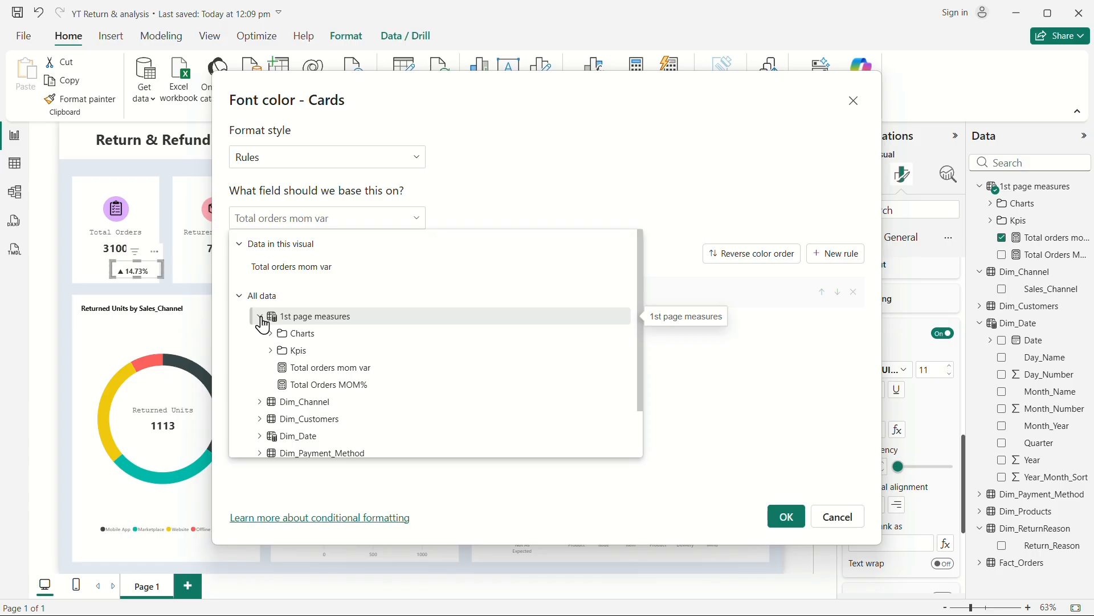
{"action": "left_click", "coordinate": [346, 397]}
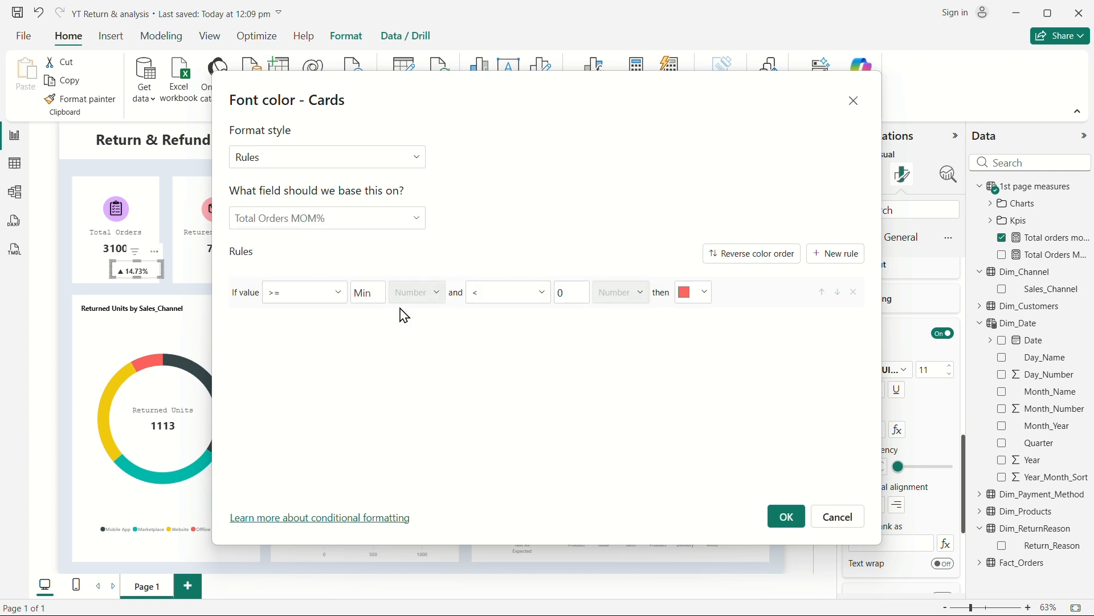
Step: Define and apply two font color rules: red for values from 0 to Max and teal for values from Min to 0
{"action": "left_click", "coordinate": [841, 255]}
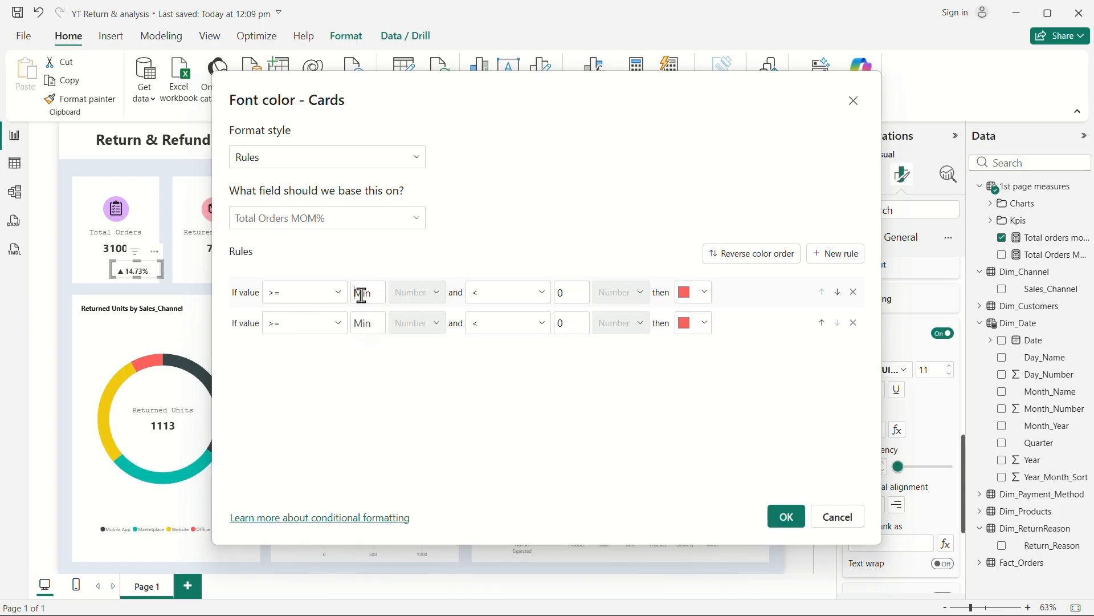
{"action": "type", "text": "0"}
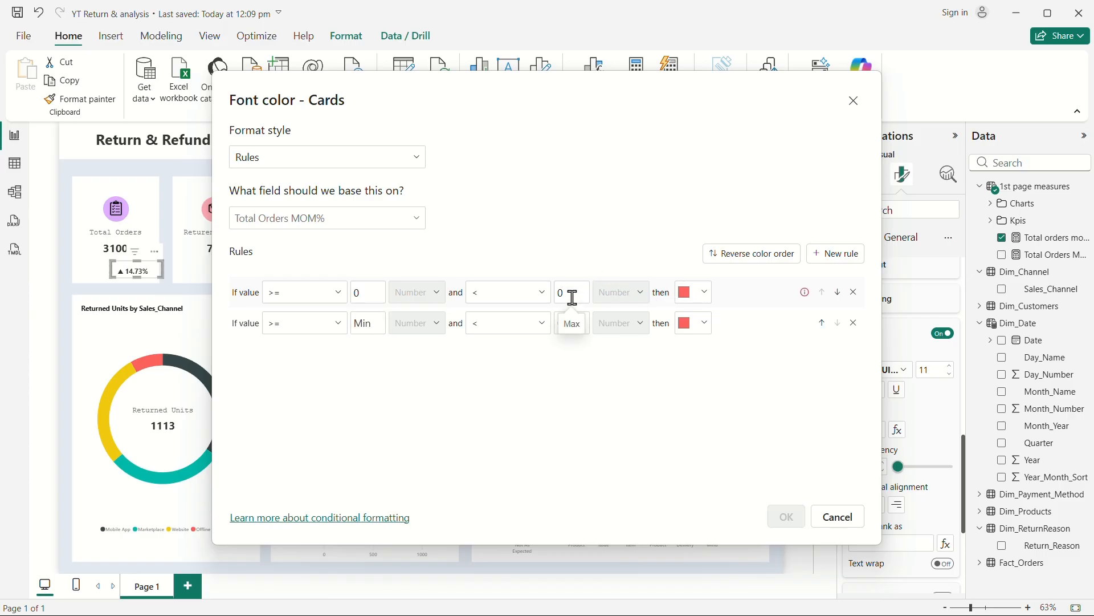
{"action": "key", "text": "BackSpace"}
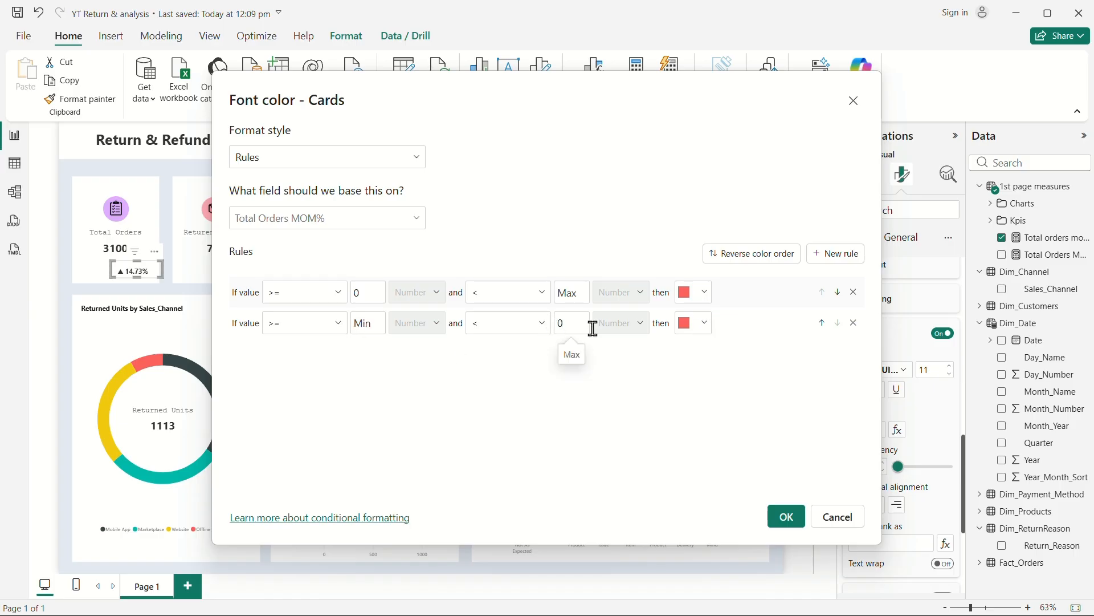
{"action": "left_click", "coordinate": [699, 331]}
{"action": "left_click", "coordinate": [643, 206]}
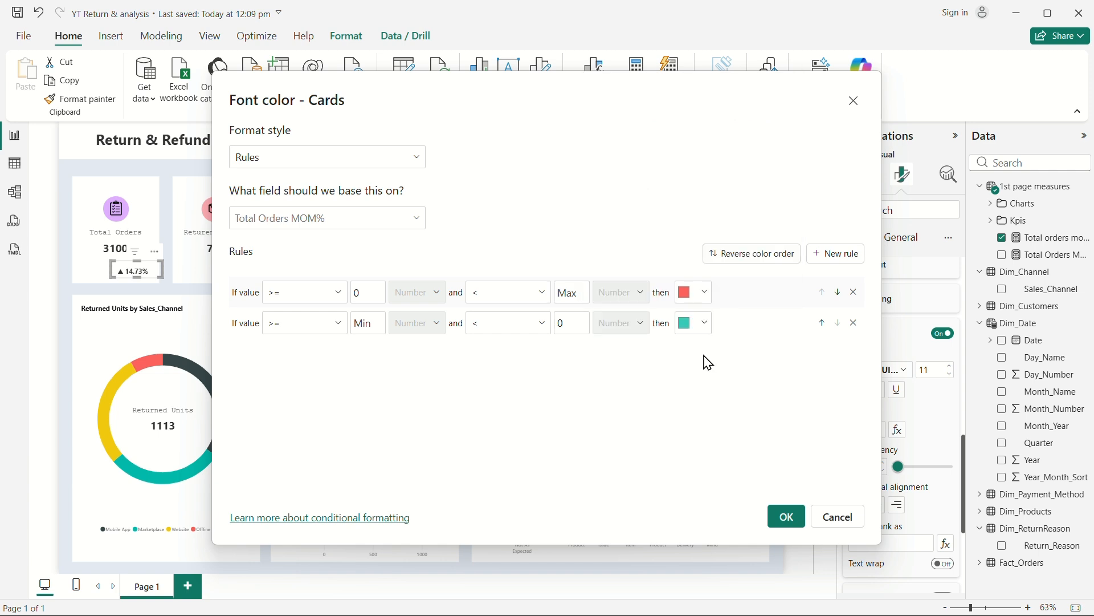
{"action": "left_click", "coordinate": [787, 516]}
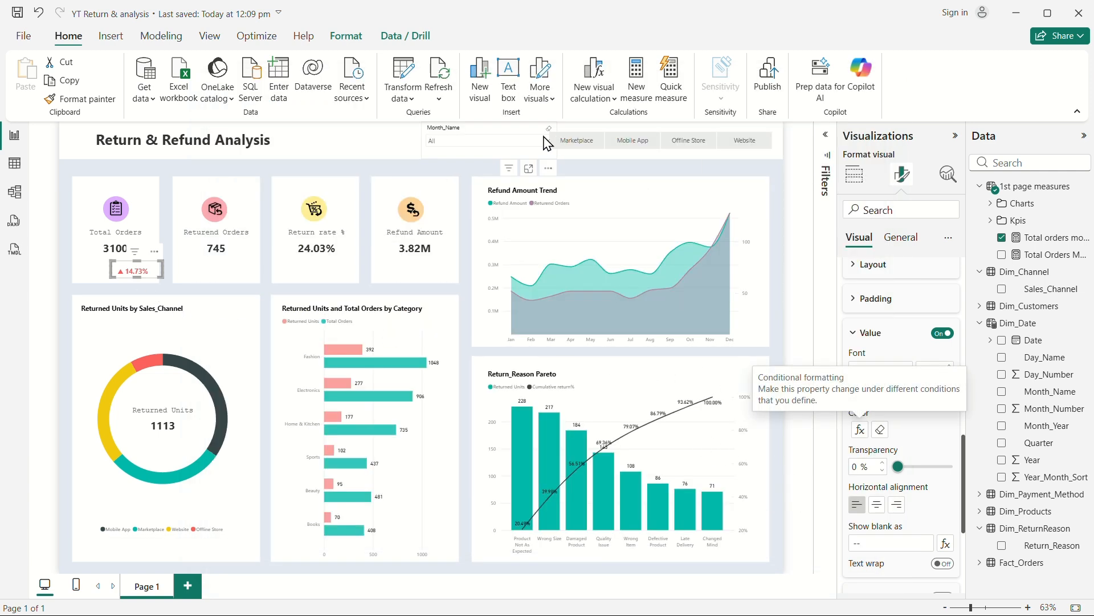
Step: Filter the page by Mar to check the variance card's font color, then clear the month selection
{"action": "left_click", "coordinate": [508, 141]}
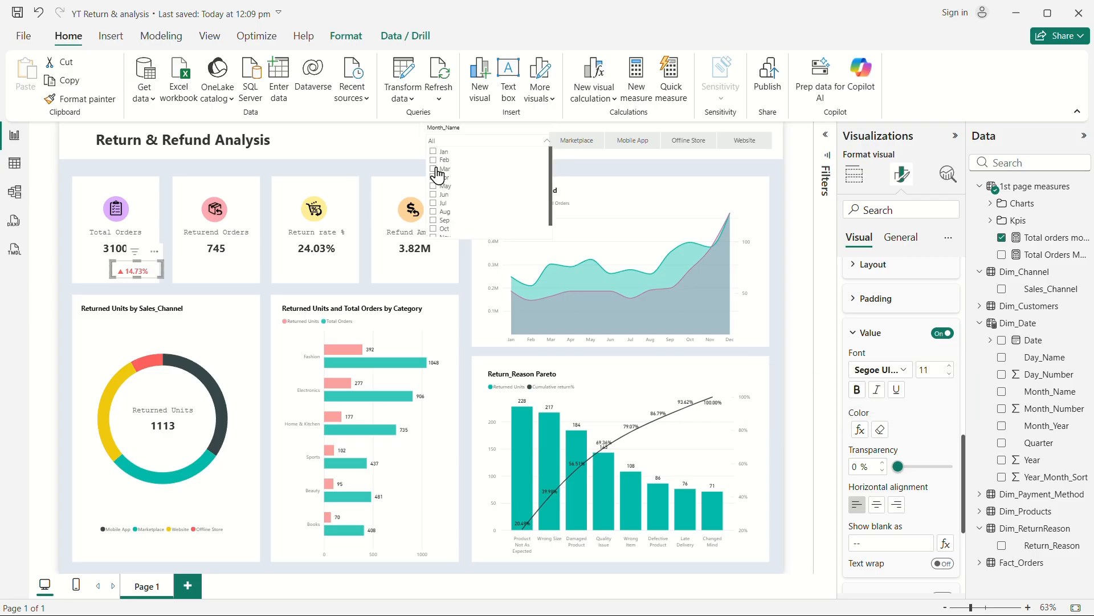
{"action": "left_click", "coordinate": [436, 170]}
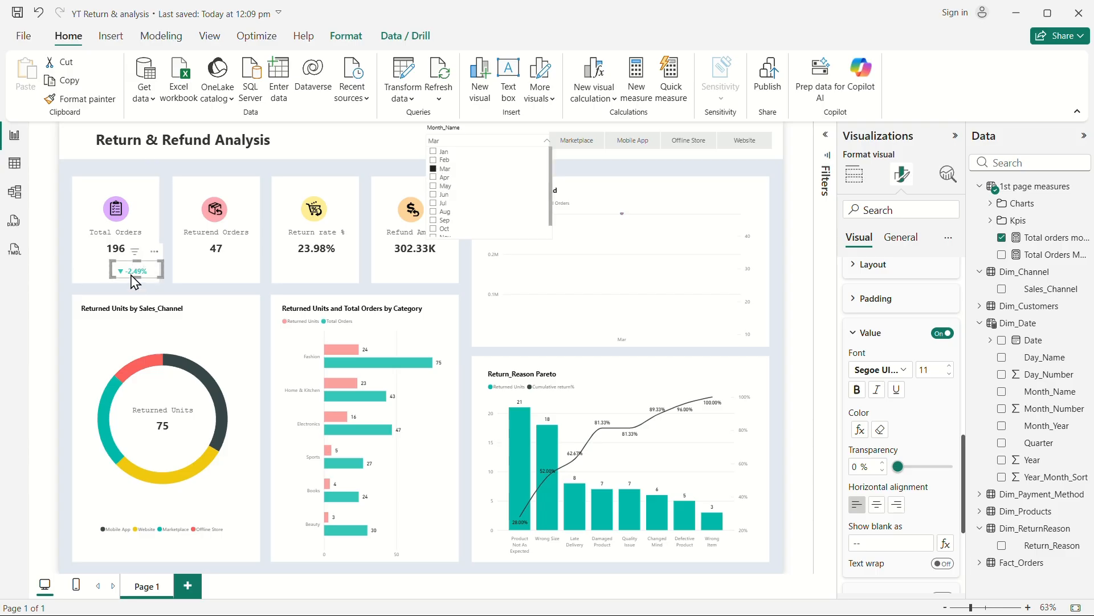
{"action": "left_click", "coordinate": [440, 169]}
Step: Reverse the color order of the variance card's font color rules and apply the change
{"action": "left_click", "coordinate": [859, 429]}
{"action": "left_click", "coordinate": [769, 254]}
{"action": "left_click", "coordinate": [785, 516]}
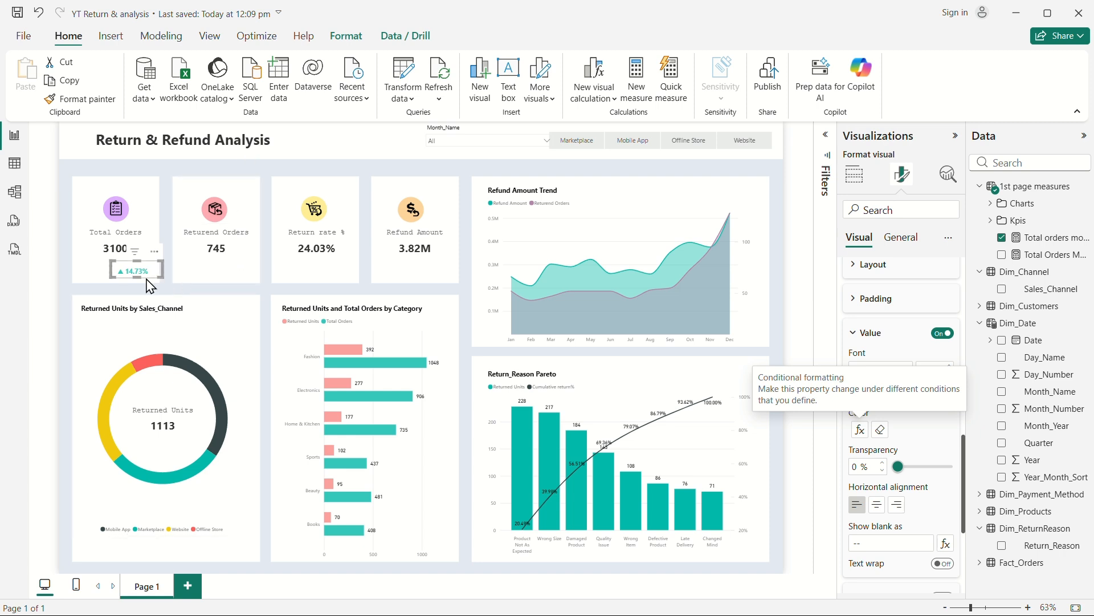
Step: Duplicate the Return & Refund Analysis title text box on the page and undo the last change
{"action": "left_click", "coordinate": [249, 147]}
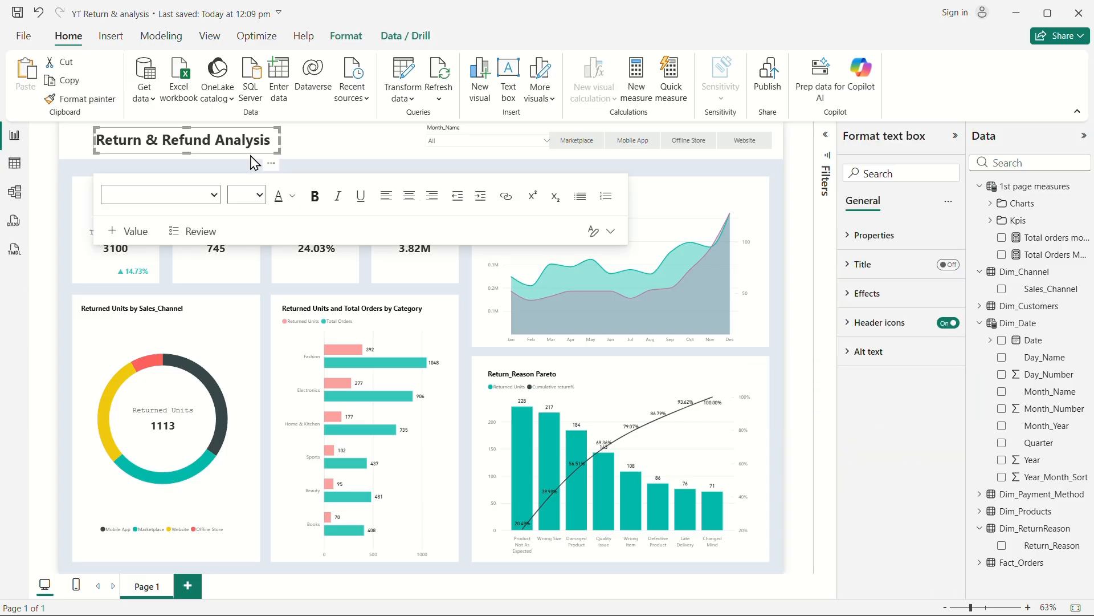
{"action": "key", "text": "ctrl+c"}
{"action": "key", "text": "ctrl+v"}
{"action": "left_click_drag", "start_coordinate": [239, 148], "coordinate": [276, 171]}
{"action": "left_click", "coordinate": [238, 148]}
{"action": "left_click", "coordinate": [244, 166]}
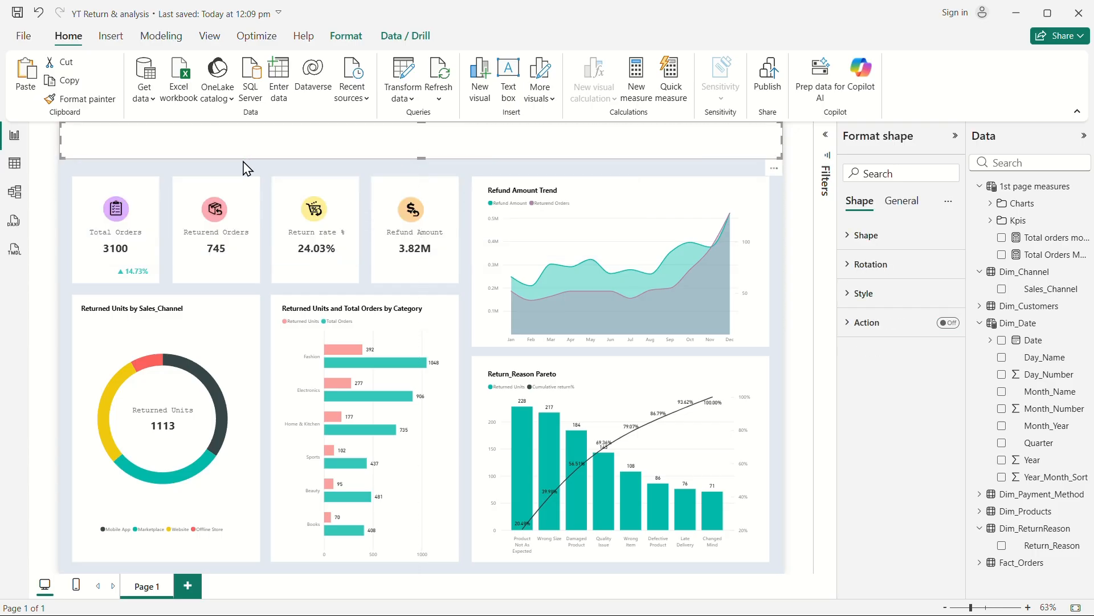
{"action": "key", "text": "ctrl+z"}
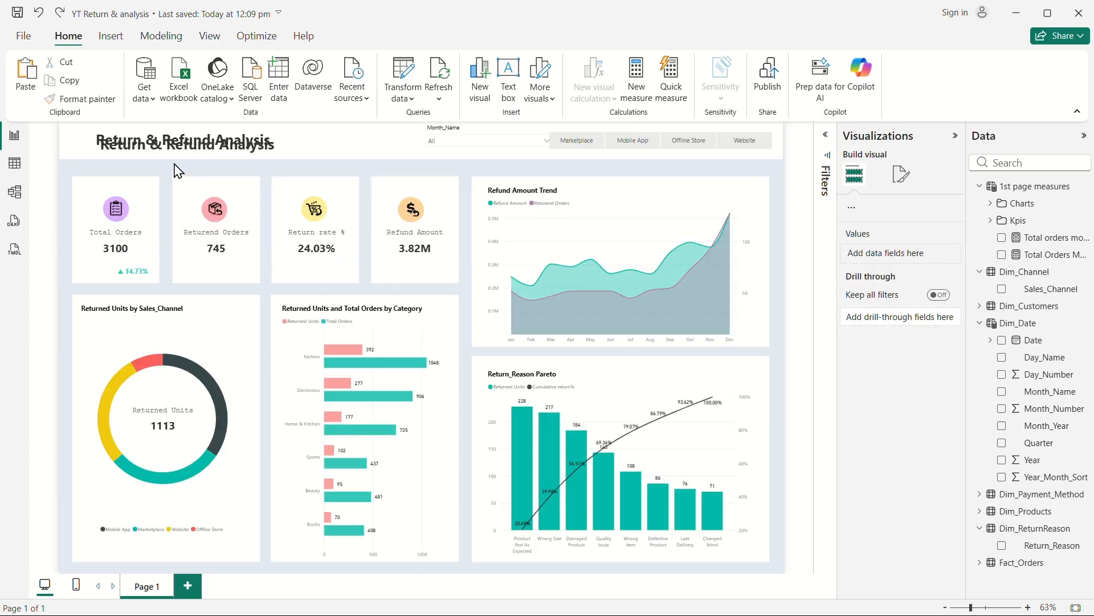
Step: Move the duplicated title text box off the original title, down over the upper edge of the KPI cards
{"action": "left_click", "coordinate": [207, 141]}
{"action": "left_click", "coordinate": [233, 156]}
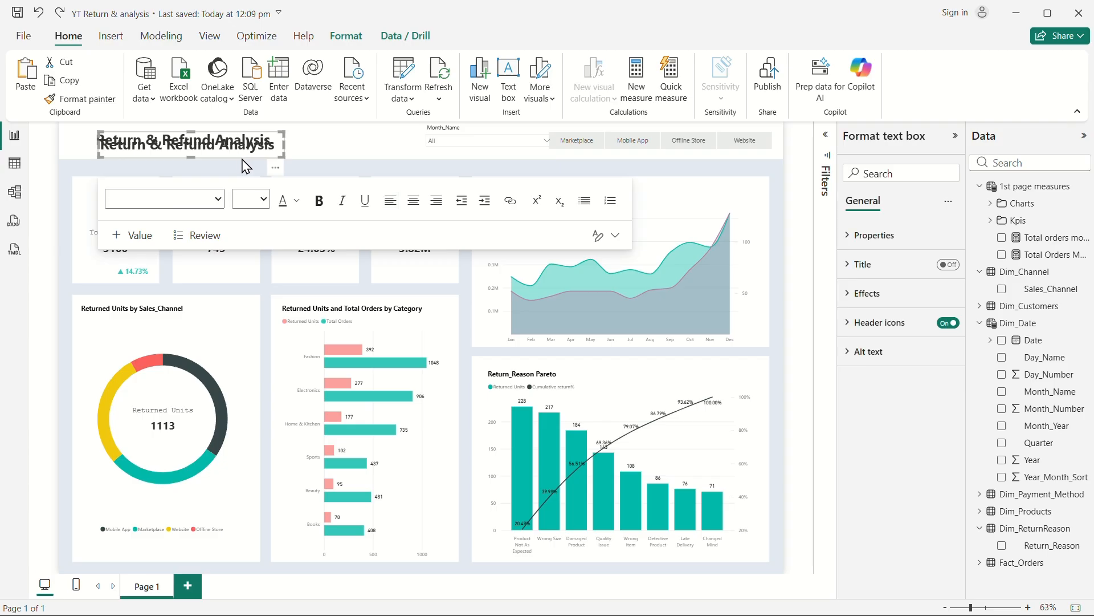
{"action": "left_click", "coordinate": [262, 181]}
{"action": "left_click_drag", "start_coordinate": [261, 175], "coordinate": [261, 158]}
{"action": "left_click", "coordinate": [273, 170]}
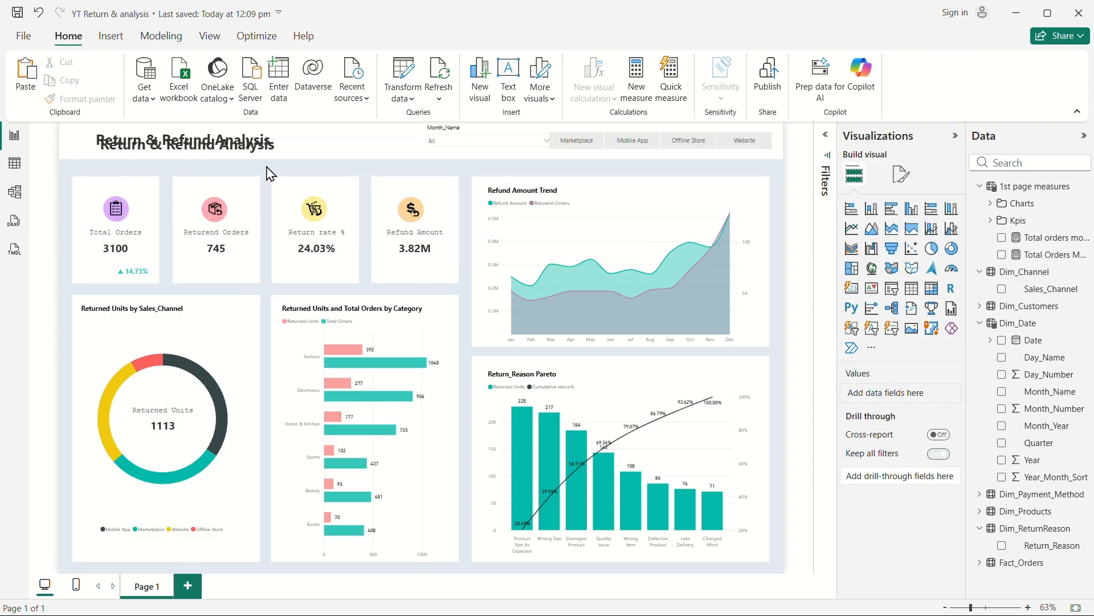
{"action": "left_click", "coordinate": [220, 143]}
{"action": "left_click_drag", "start_coordinate": [260, 140], "coordinate": [318, 168]}
Step: Replace the duplicated text box's content with "vs Pm" and set its font size to 12
{"action": "left_click", "coordinate": [293, 179]}
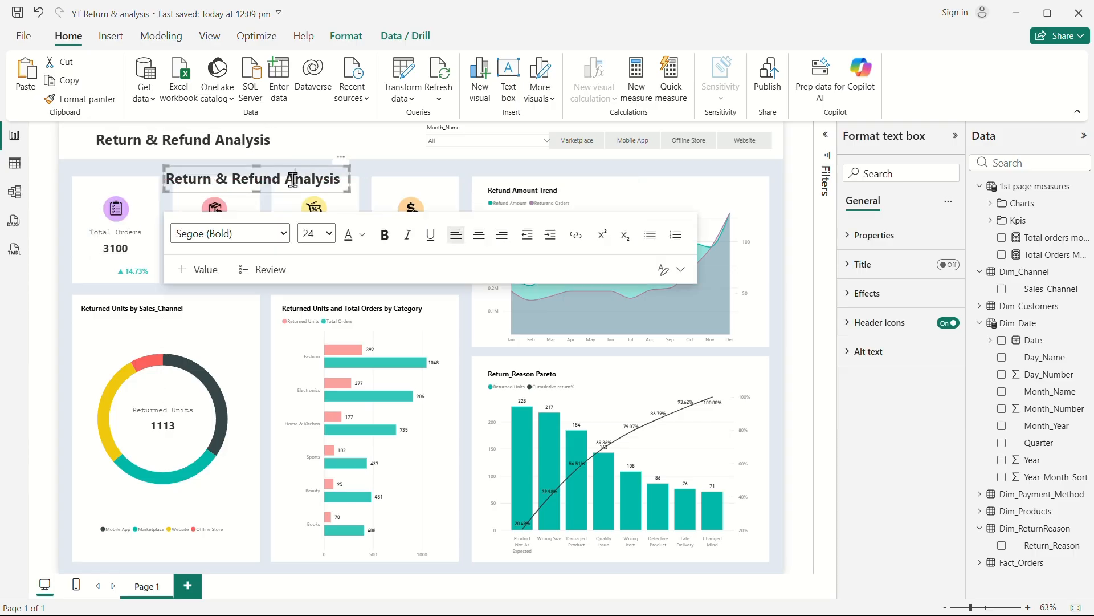
{"action": "key", "text": "ctrl+a"}
{"action": "type", "text": "vs"}
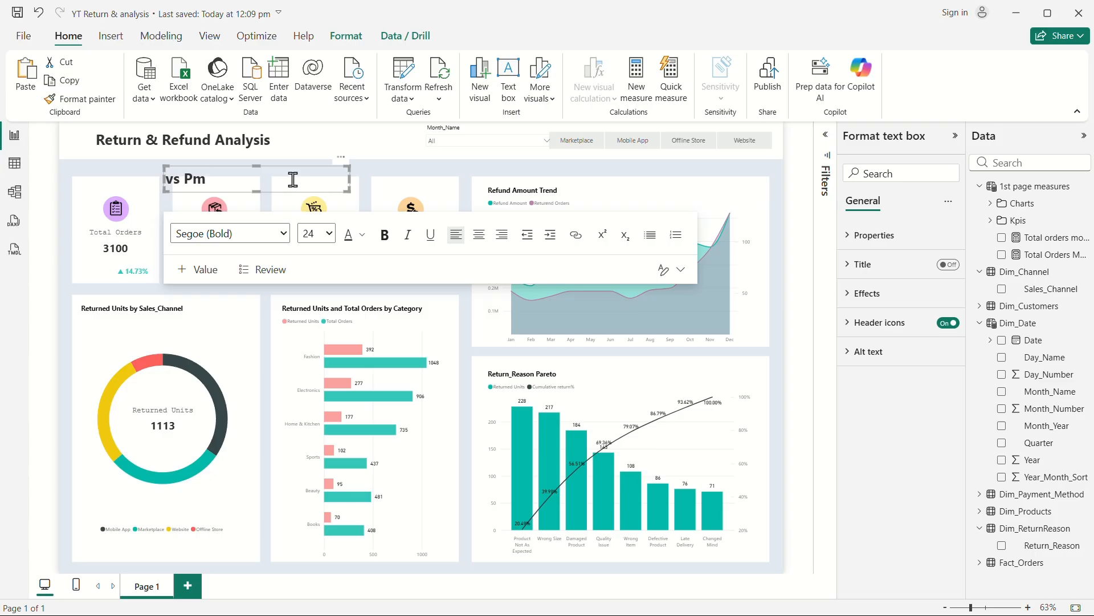
{"action": "key", "text": "ctrl+a"}
{"action": "left_click", "coordinate": [329, 233]}
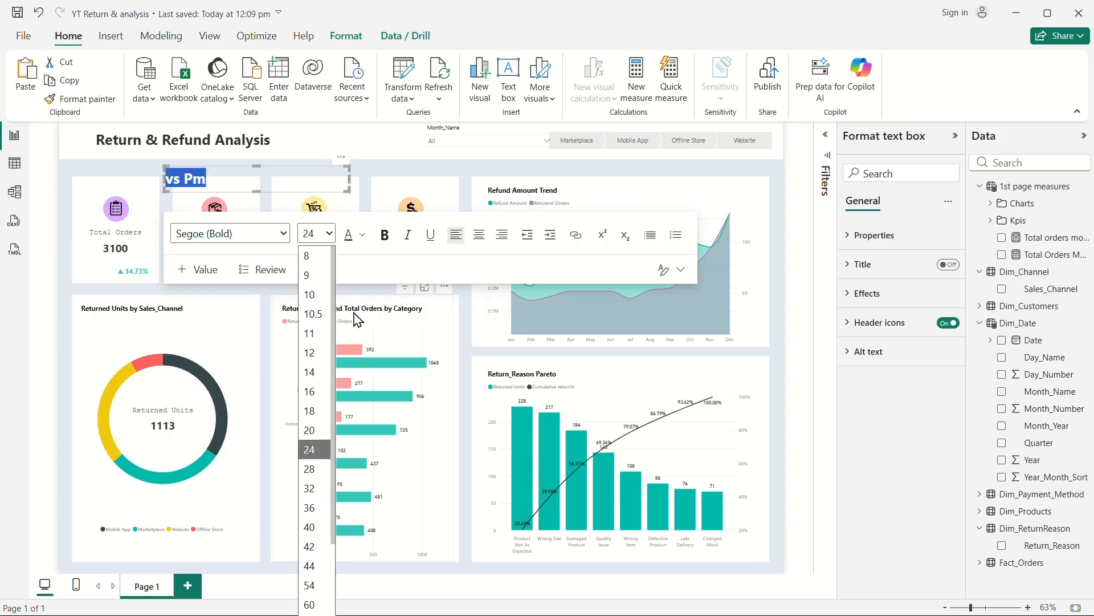
{"action": "left_click", "coordinate": [322, 353]}
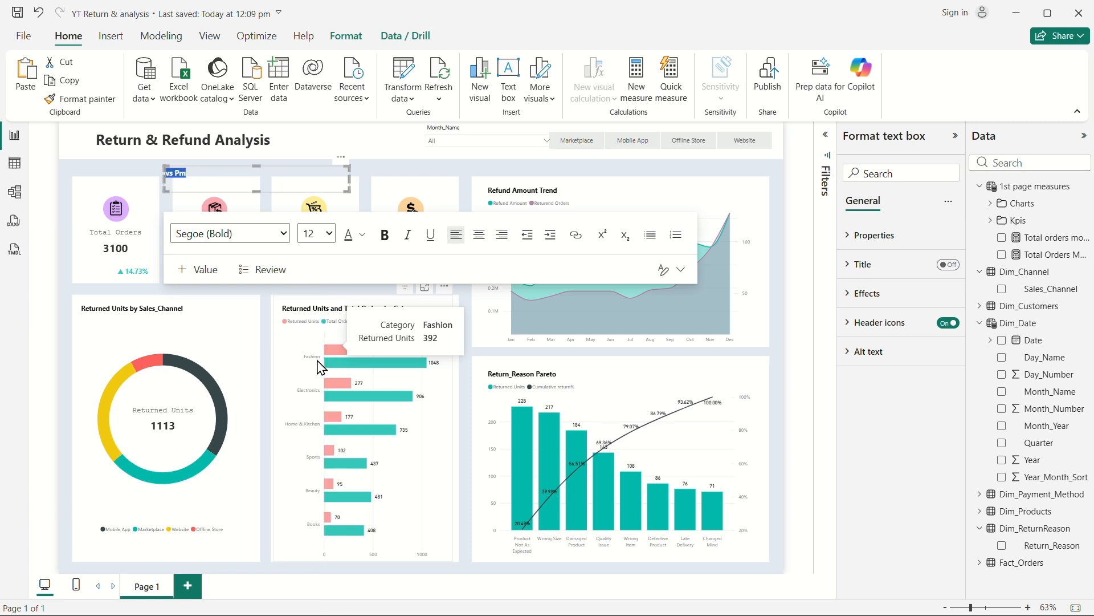
Step: Shrink the "vs Pm" text box, place it beside the Total Orders variance value, and set its font to Segoe UI Semibold
{"action": "left_click_drag", "start_coordinate": [348, 192], "coordinate": [122, 285]}
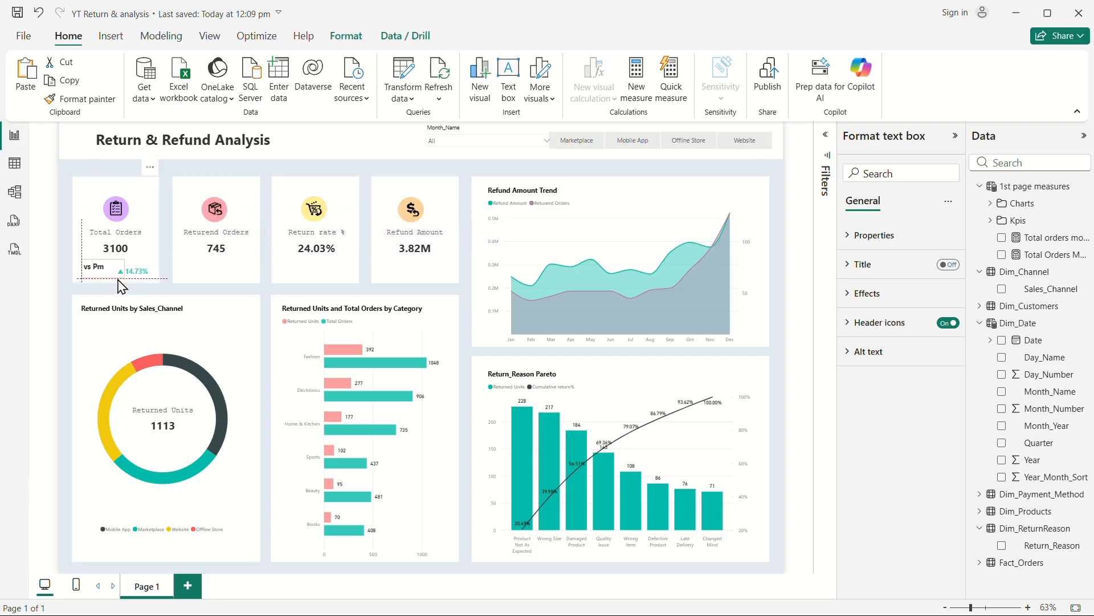
{"action": "left_click", "coordinate": [107, 269]}
{"action": "key", "text": "ctrl+a"}
{"action": "left_click", "coordinate": [258, 281]}
{"action": "scroll", "coordinate": [223, 576], "scroll_direction": "down", "scroll_amount": 3}
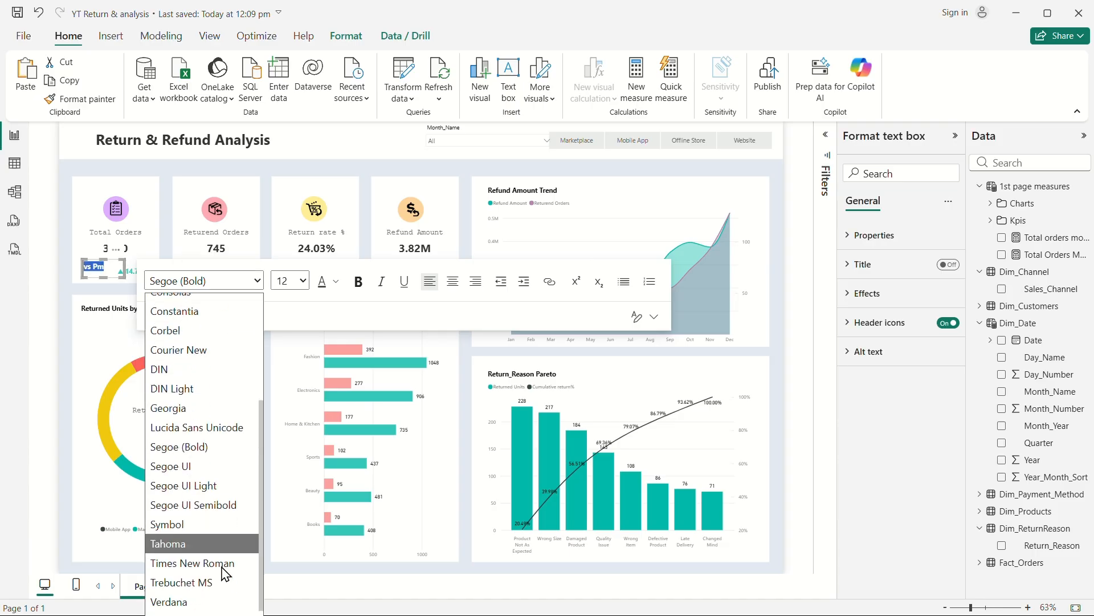
{"action": "left_click", "coordinate": [222, 496]}
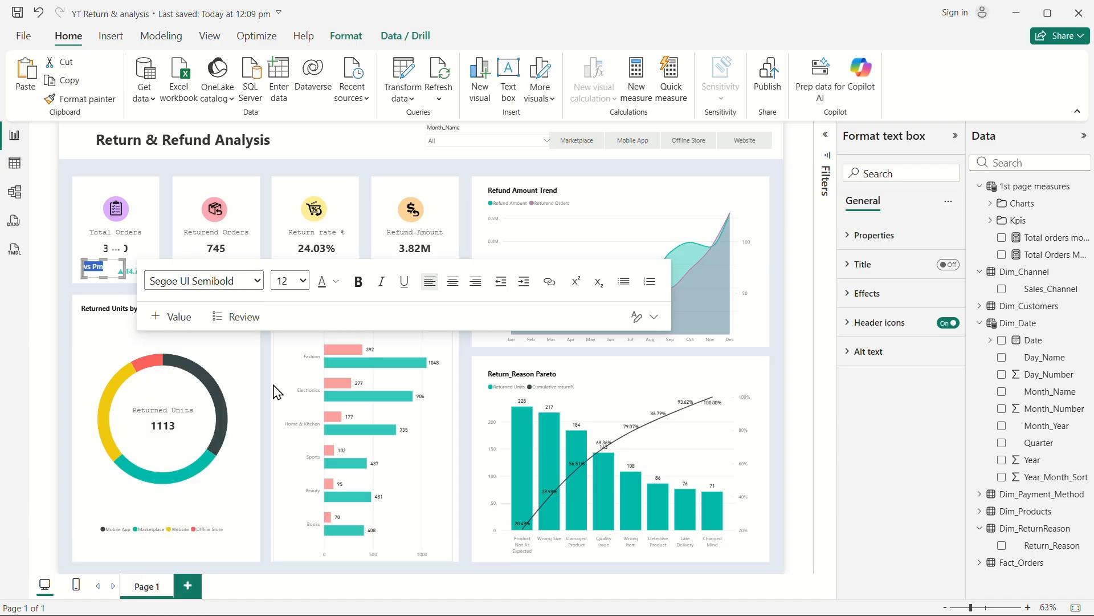
{"action": "left_click", "coordinate": [203, 170]}
Step: Nudge the Total Orders variance card up slightly to line it up with the "vs Pm" label
{"action": "left_click", "coordinate": [137, 271]}
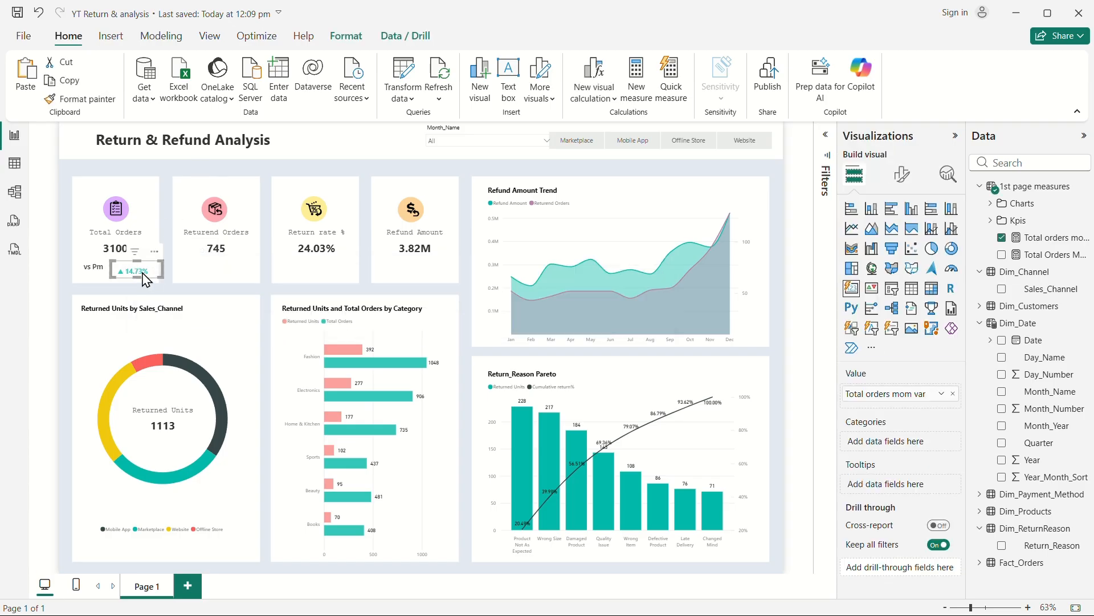
{"action": "left_click_drag", "start_coordinate": [146, 279], "coordinate": [147, 275]}
{"action": "left_click", "coordinate": [177, 174]}
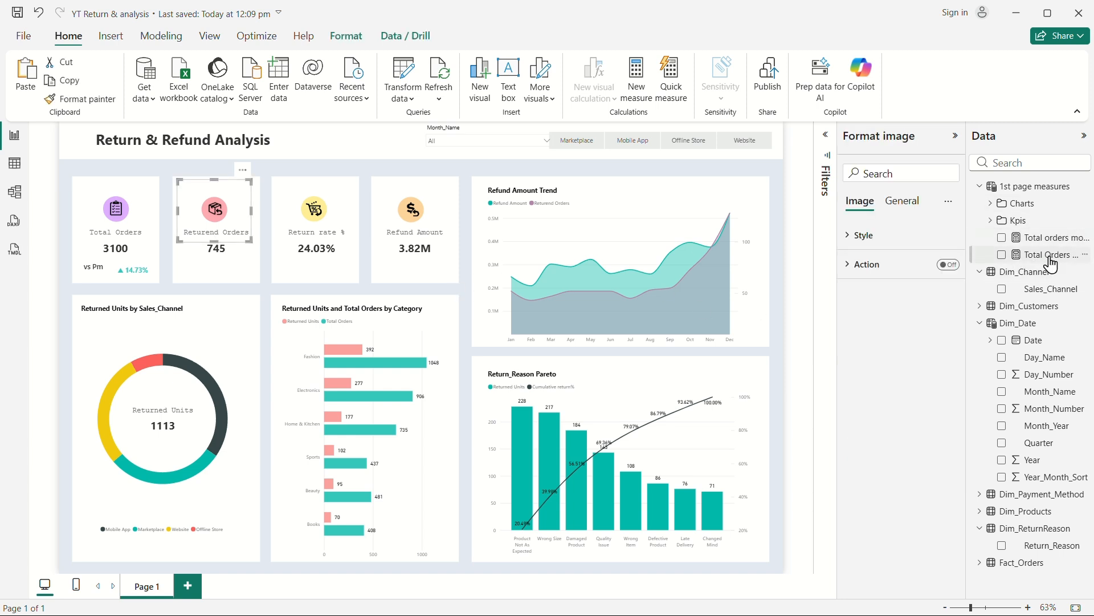
Step: Review the formulas of the Total Orders MOM%, Returend Orders and Total orders mom var measures
{"action": "left_click", "coordinate": [1049, 258]}
{"action": "left_click", "coordinate": [991, 220]}
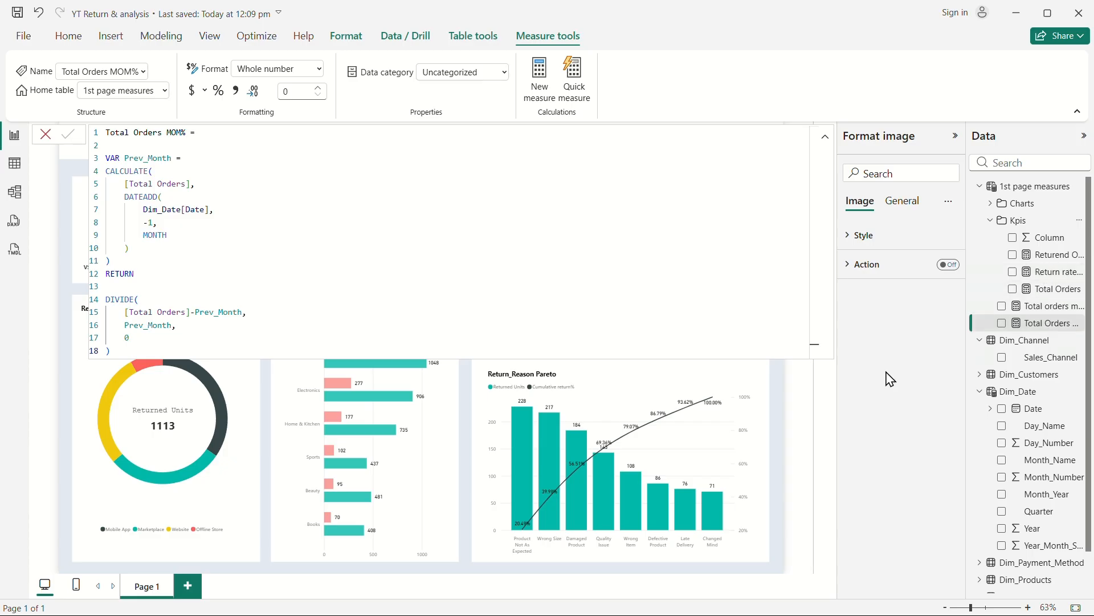
{"action": "left_click", "coordinate": [788, 415]}
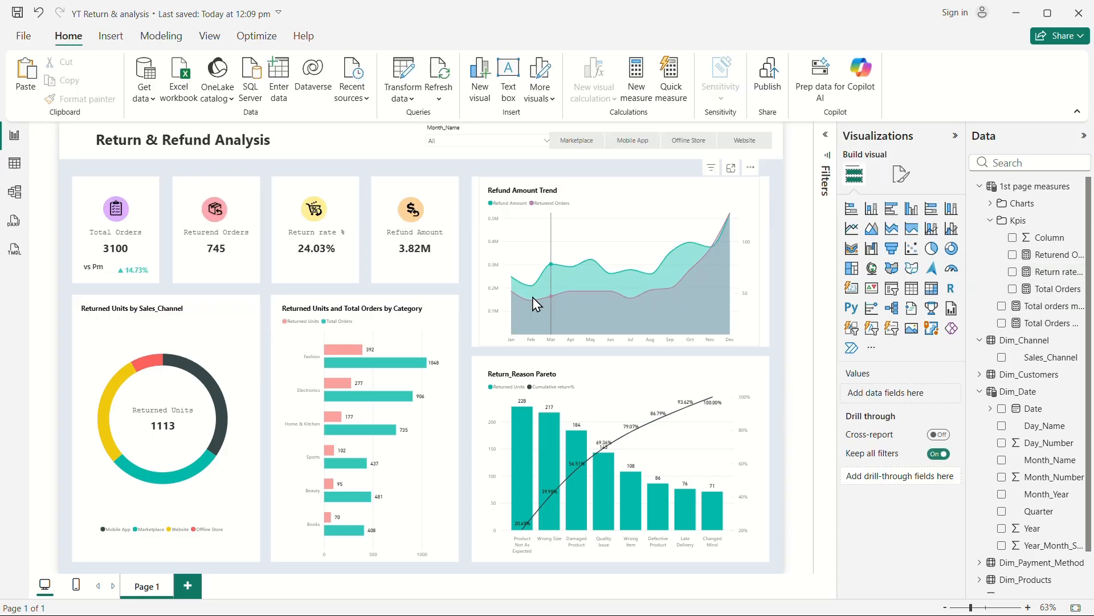
{"action": "left_click", "coordinate": [212, 252]}
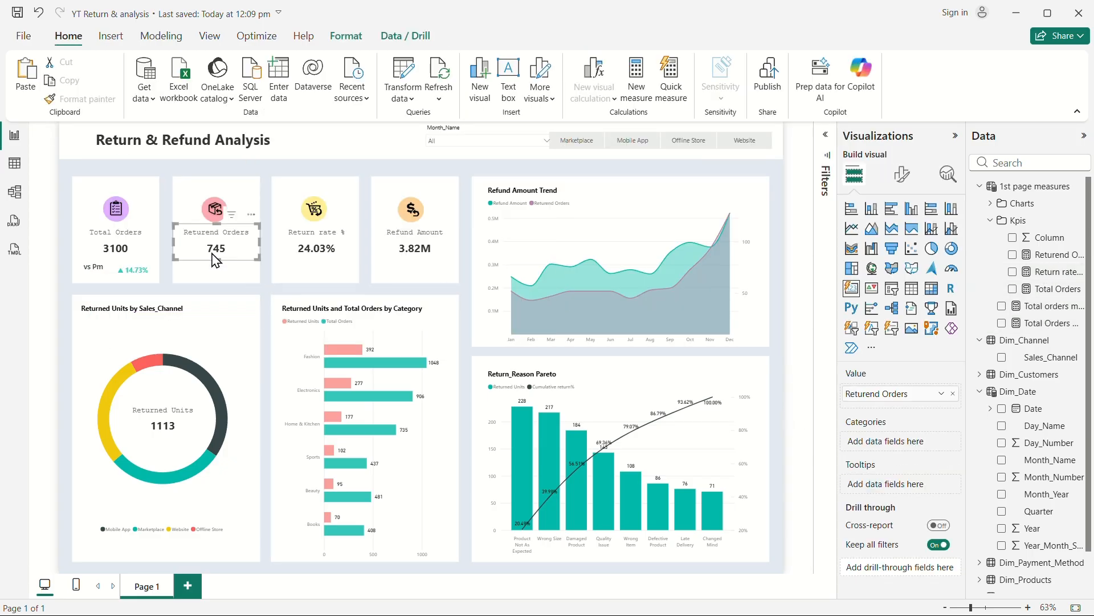
{"action": "left_click", "coordinate": [1037, 255]}
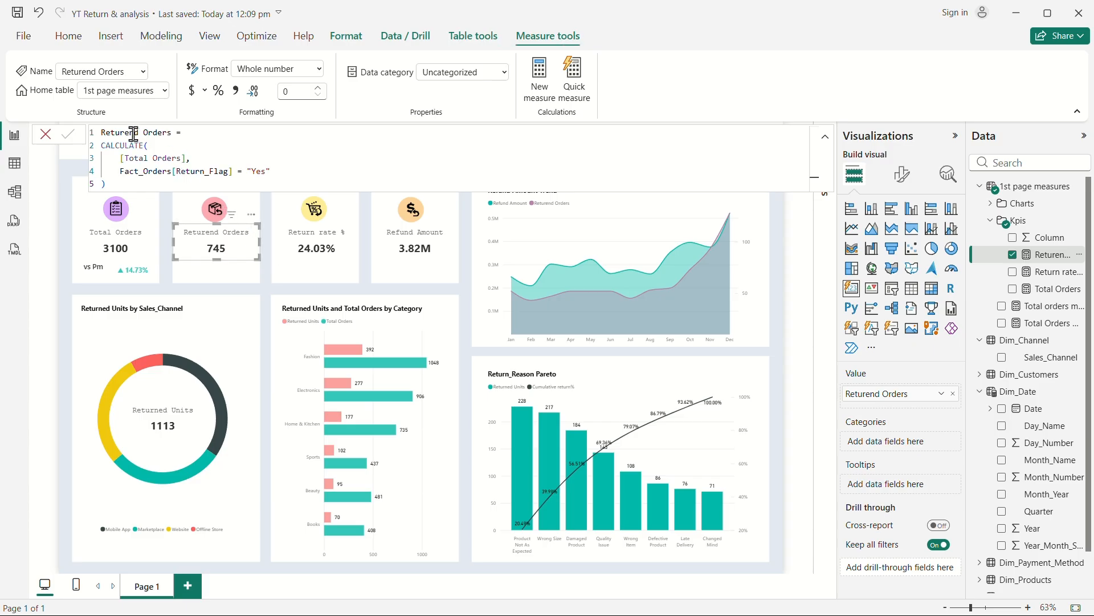
{"action": "left_click", "coordinate": [166, 211]}
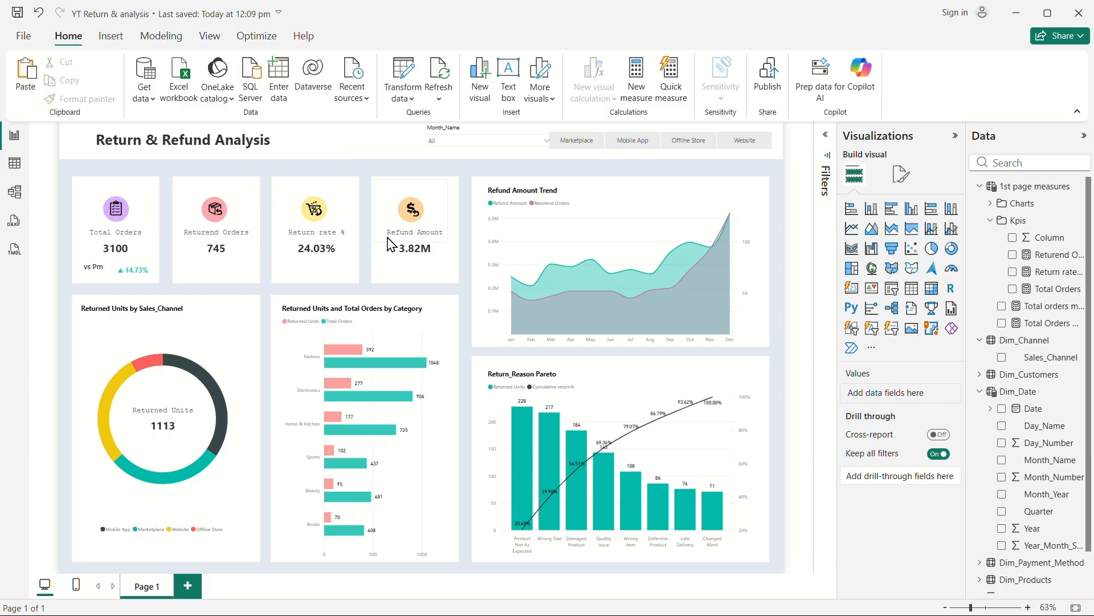
{"action": "left_click", "coordinate": [141, 277]}
{"action": "left_click", "coordinate": [1047, 308]}
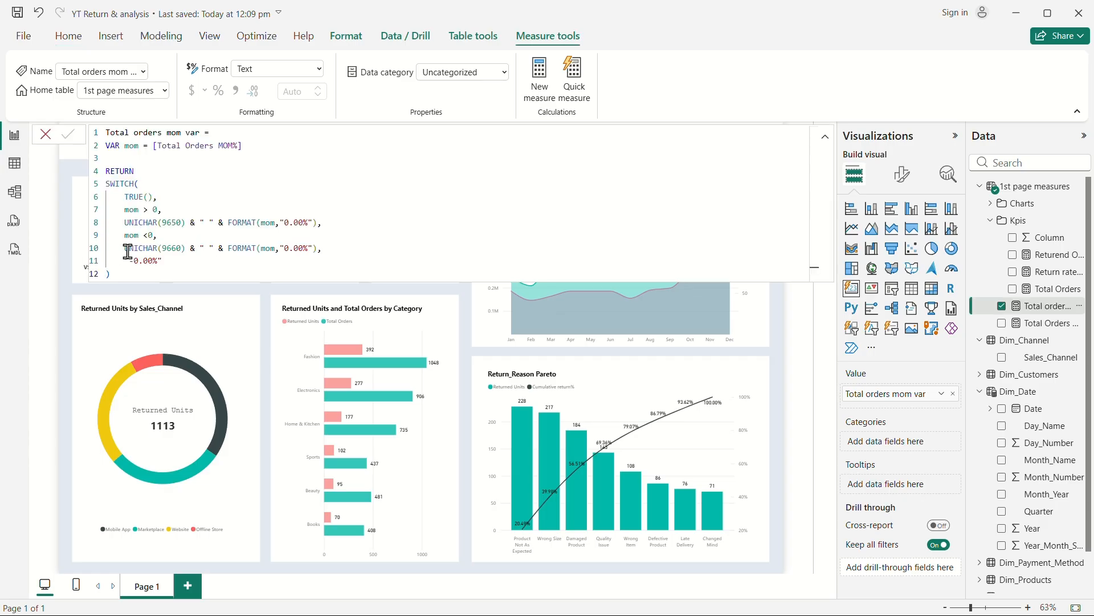
{"action": "left_click", "coordinate": [1048, 323]}
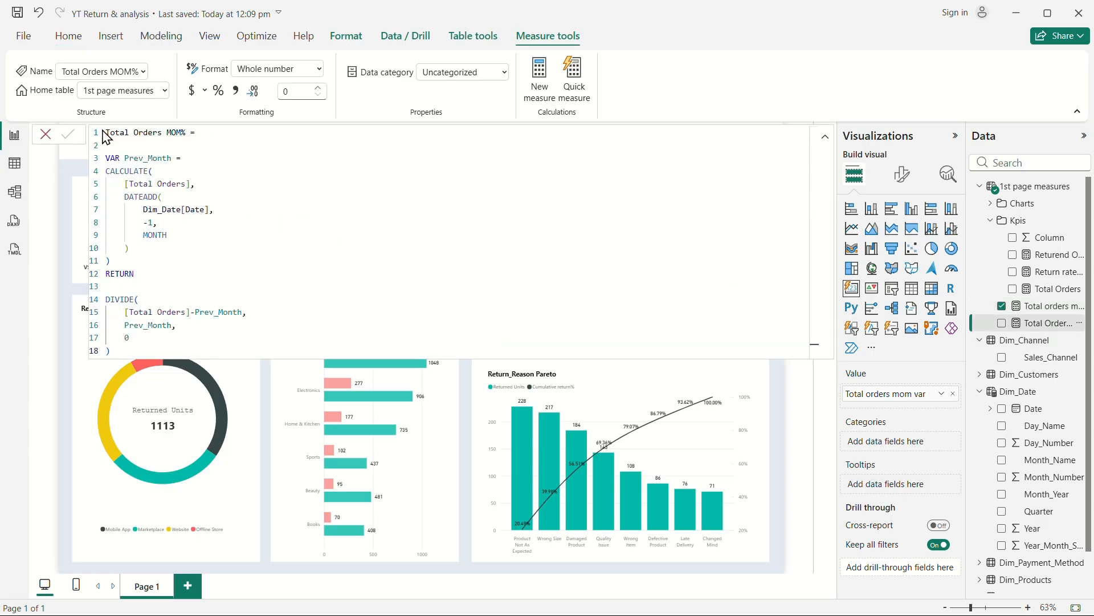
{"action": "left_click_drag", "start_coordinate": [111, 135], "coordinate": [182, 342]}
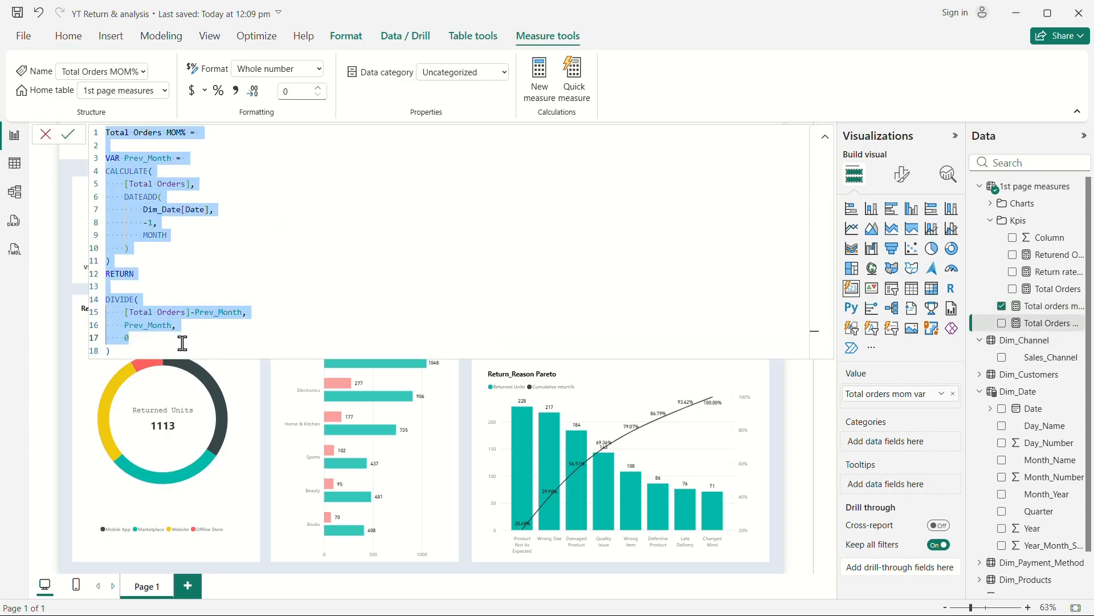
{"action": "left_click", "coordinate": [191, 184]}
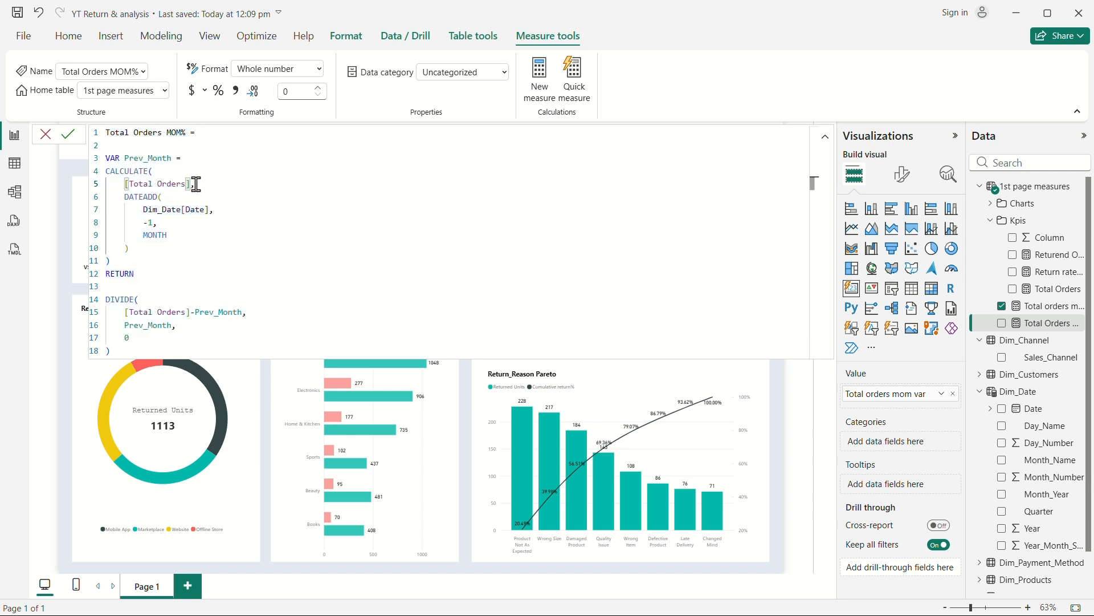
{"action": "left_click_drag", "start_coordinate": [192, 183], "coordinate": [126, 187]}
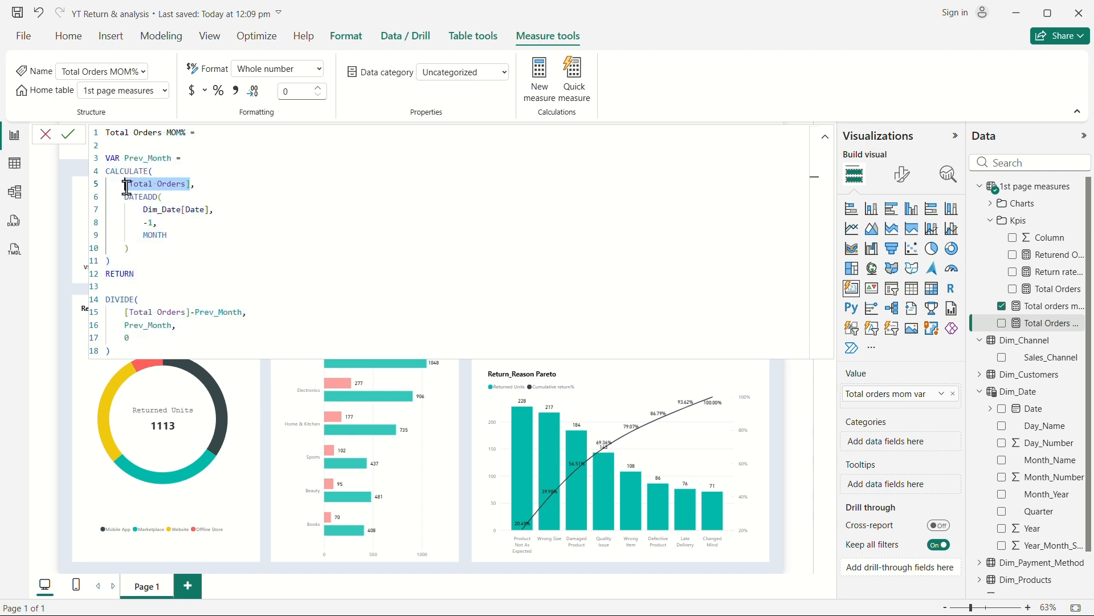
{"action": "left_click", "coordinate": [63, 279]}
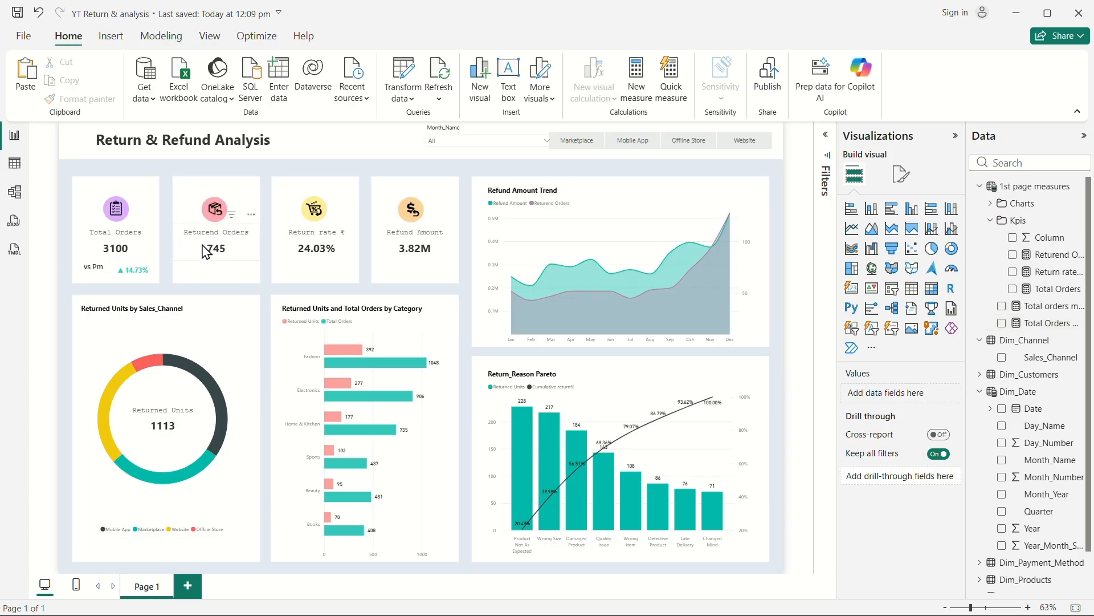
Step: Try replacing both [Total Orders] references with [Returend Orders] in the Total Orders MOM% measure's formula
{"action": "left_click", "coordinate": [1051, 306]}
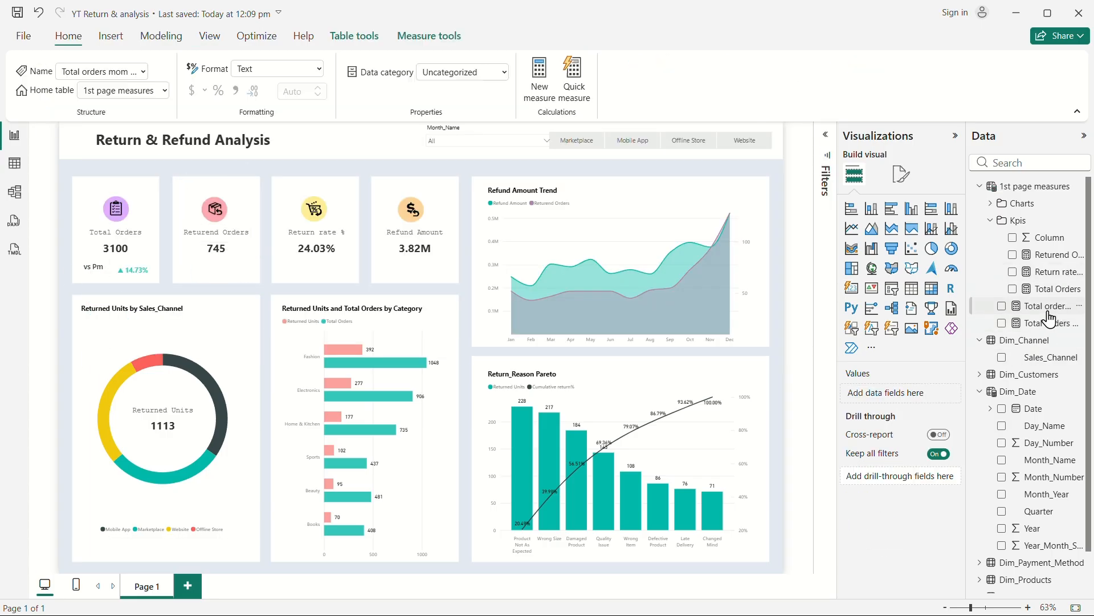
{"action": "left_click", "coordinate": [1037, 323]}
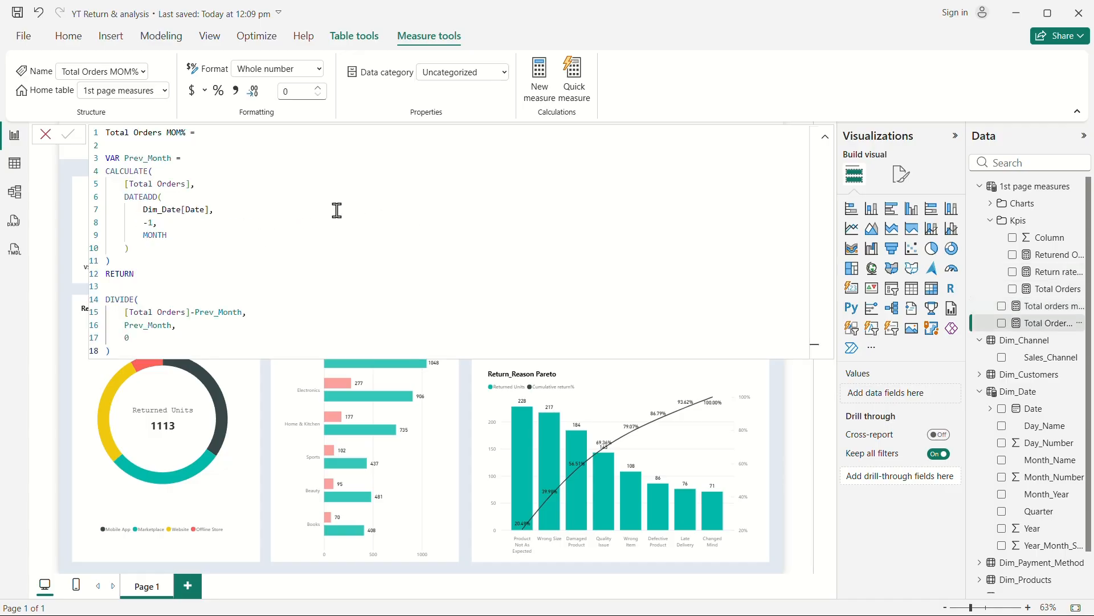
{"action": "left_click_drag", "start_coordinate": [190, 186], "coordinate": [121, 186]}
{"action": "type", "text": "ret,"}
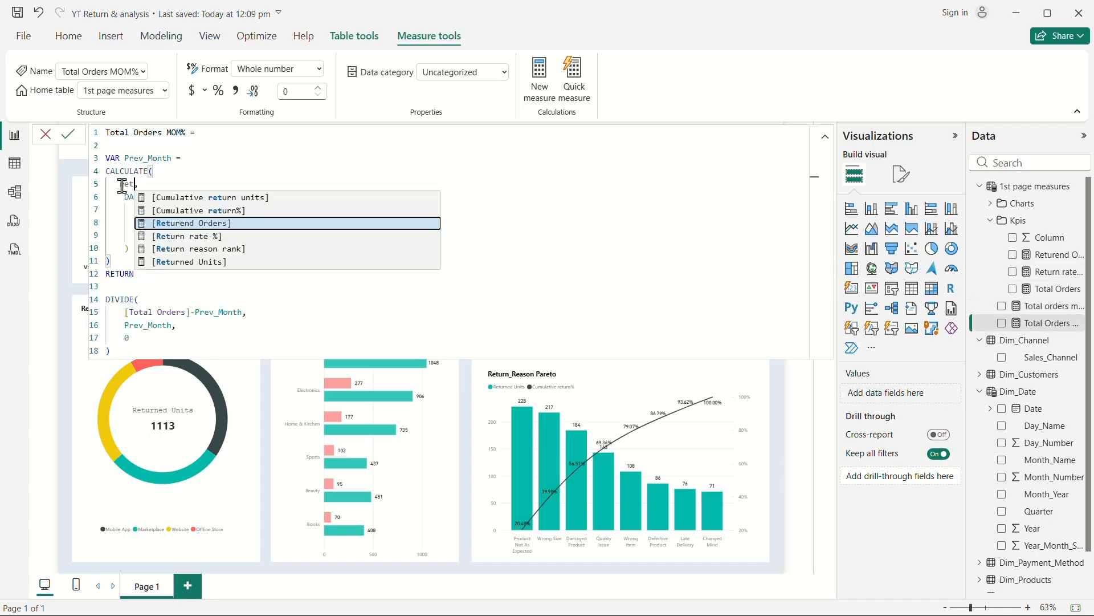
{"action": "left_click", "coordinate": [210, 223]}
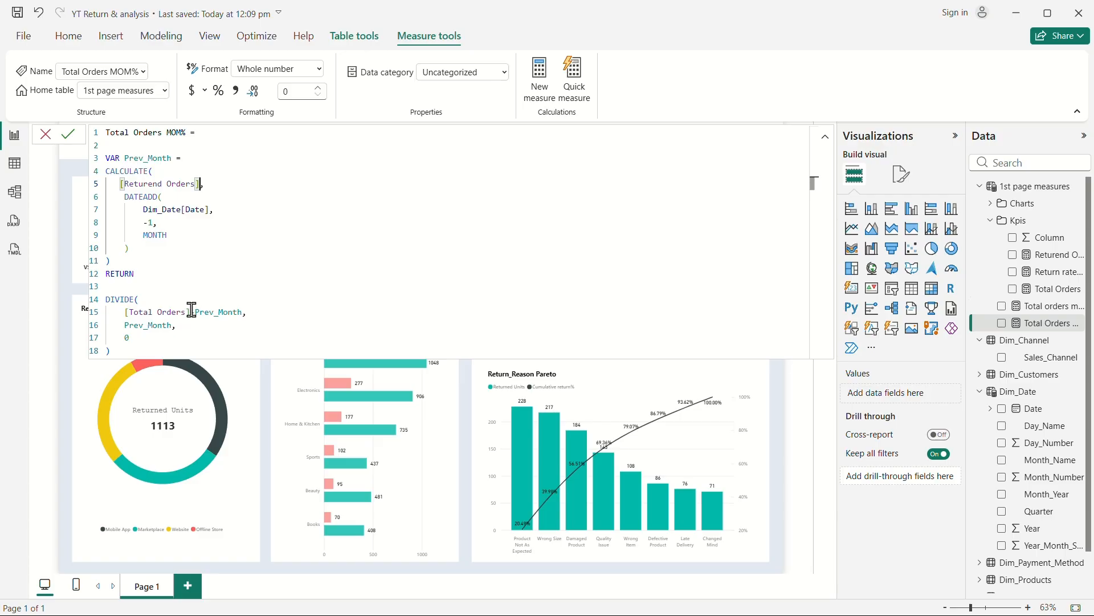
{"action": "left_click_drag", "start_coordinate": [191, 309], "coordinate": [130, 312]}
{"action": "type", "text": "Retu"}
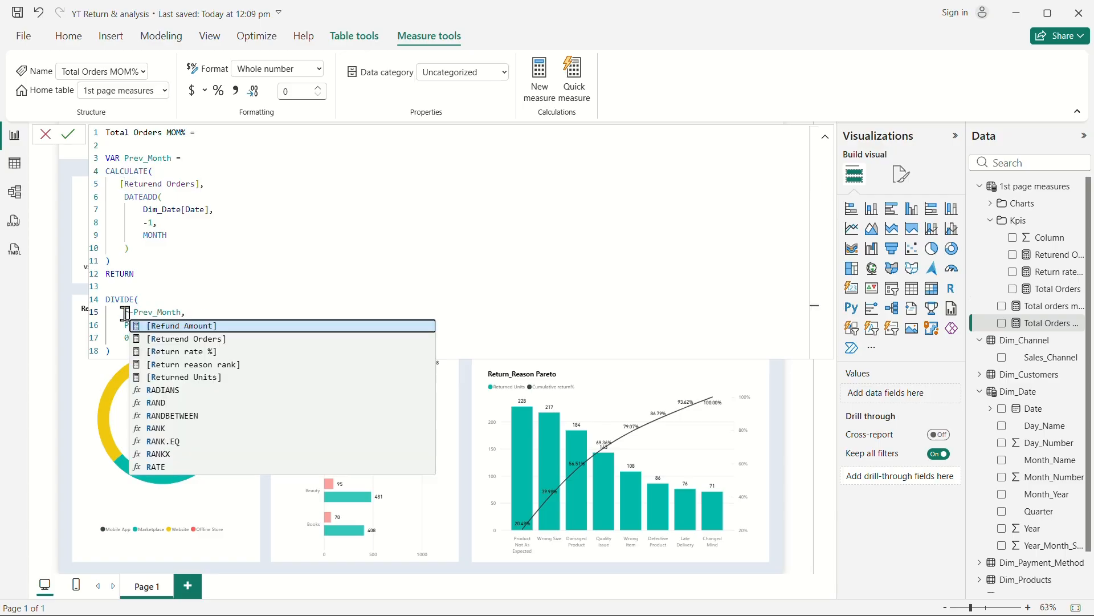
{"action": "key", "text": "Tab"}
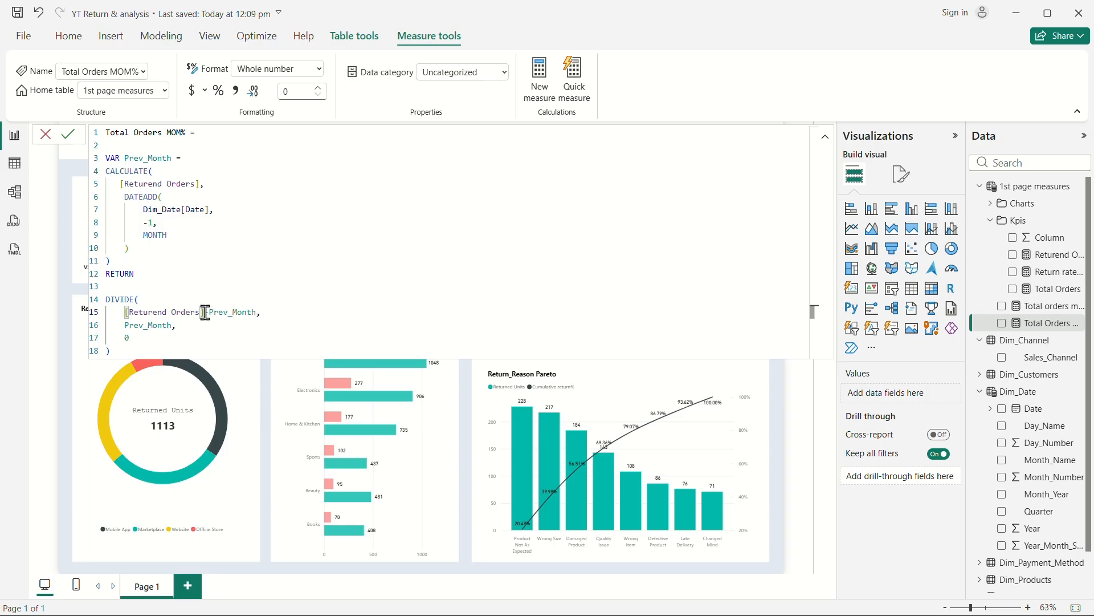
Step: Restore [Total Orders] in the DIVIDE and CALCULATE expressions of the Total Orders MOM% measure
{"action": "left_click_drag", "start_coordinate": [204, 309], "coordinate": [125, 310]}
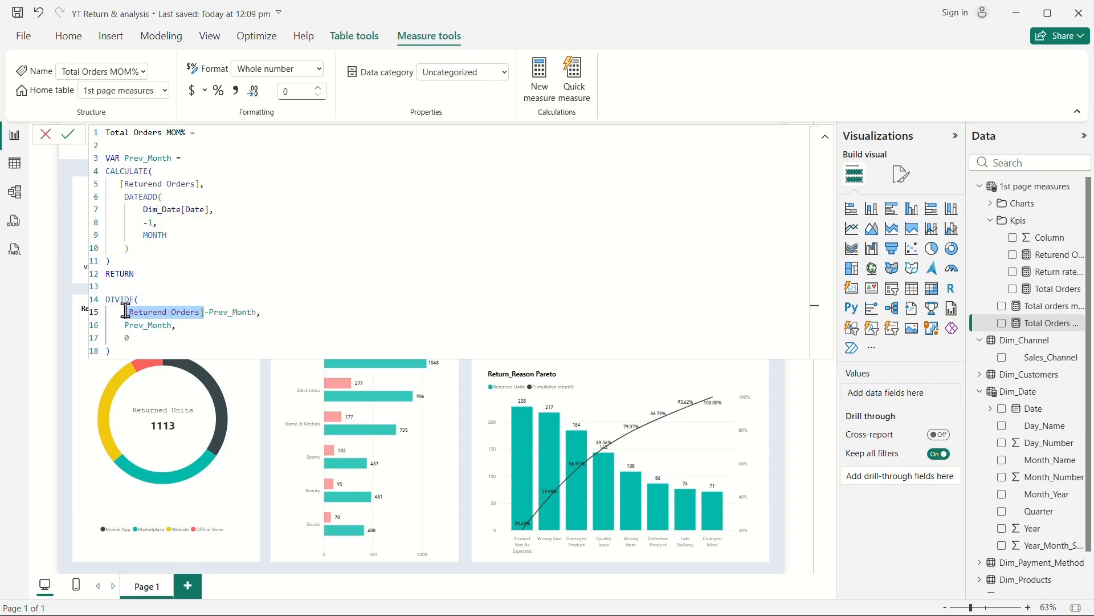
{"action": "type", "text": "To"}
{"action": "left_click", "coordinate": [228, 336]}
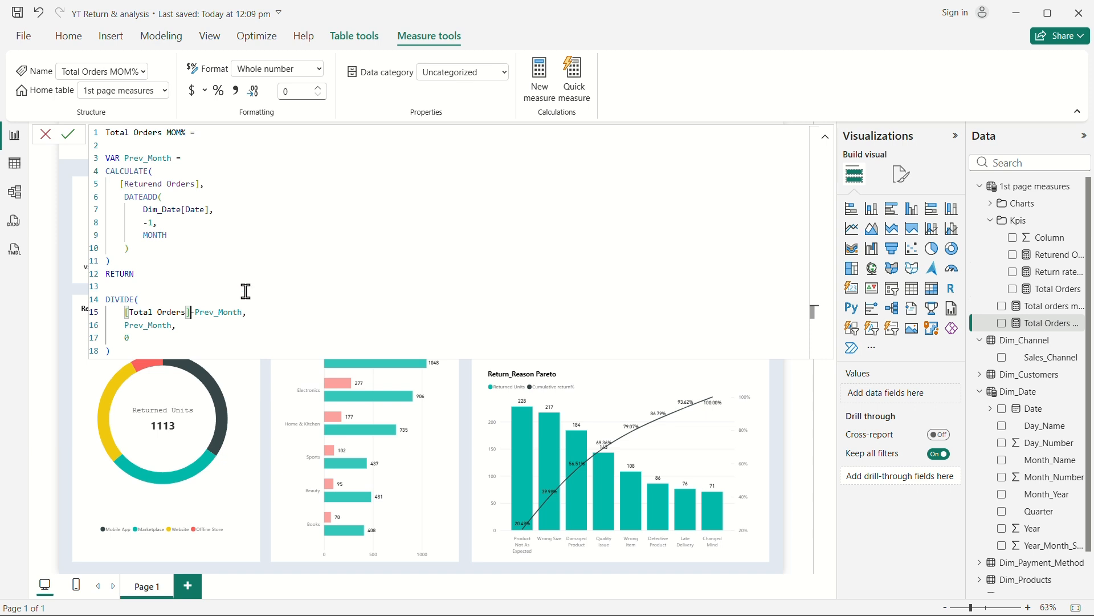
{"action": "left_click_drag", "start_coordinate": [200, 183], "coordinate": [126, 182]}
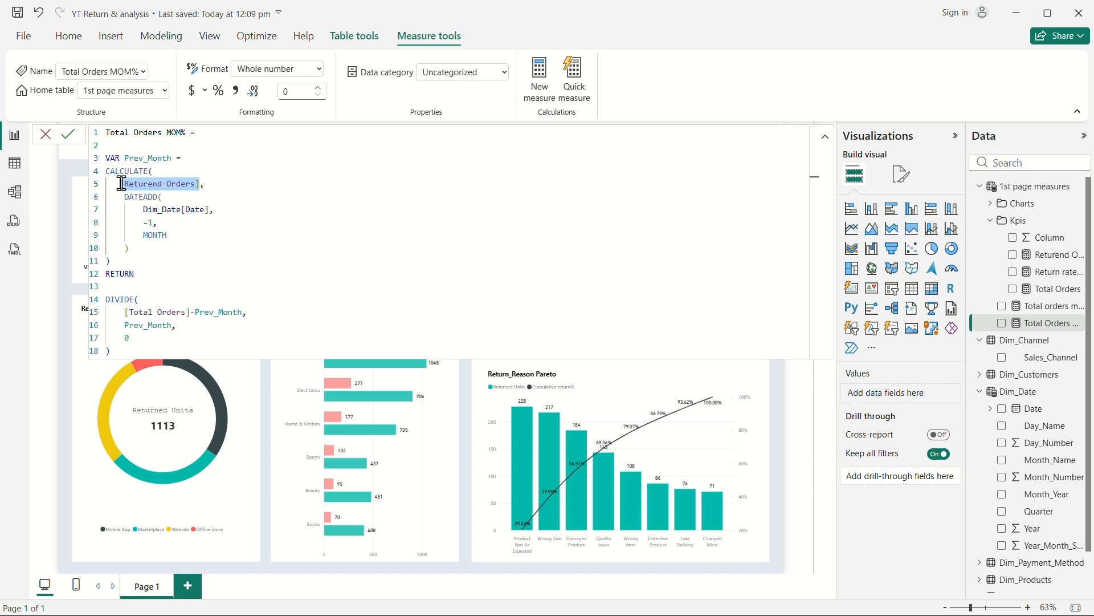
{"action": "type", "text": "To"}
{"action": "left_click", "coordinate": [195, 210]}
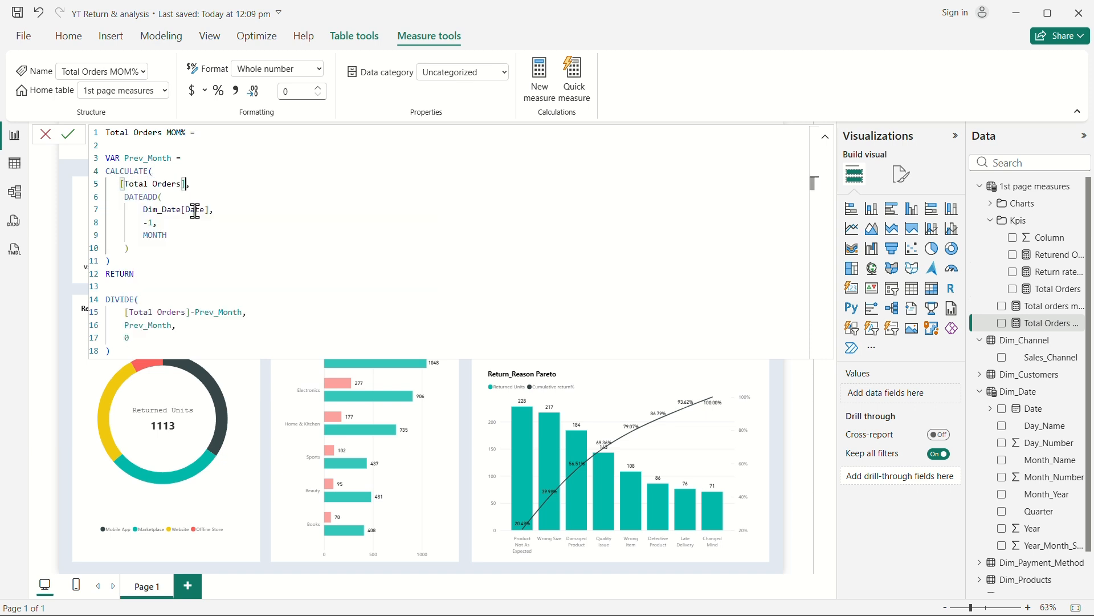
Step: Commit the restored formula of the Total Orders MOM% measure and return to the report canvas
{"action": "left_click", "coordinate": [172, 350]}
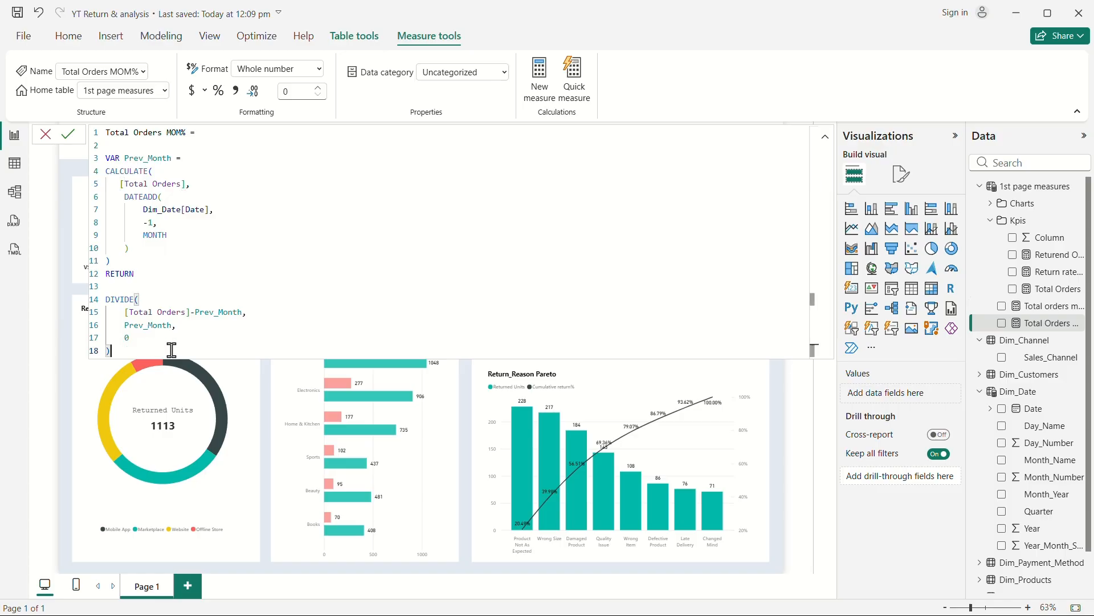
{"action": "key", "text": "Return"}
{"action": "left_click", "coordinate": [85, 394]}
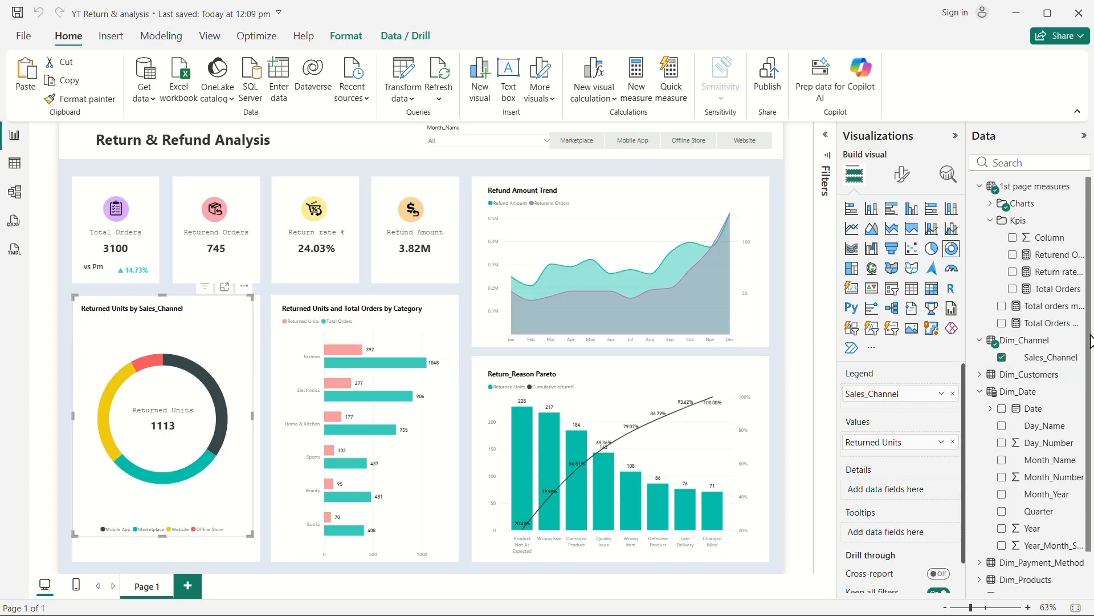
Step: Review the [Total Orders MOM%] reference in the formula of the Total orders mom var measure
{"action": "left_click", "coordinate": [1033, 309]}
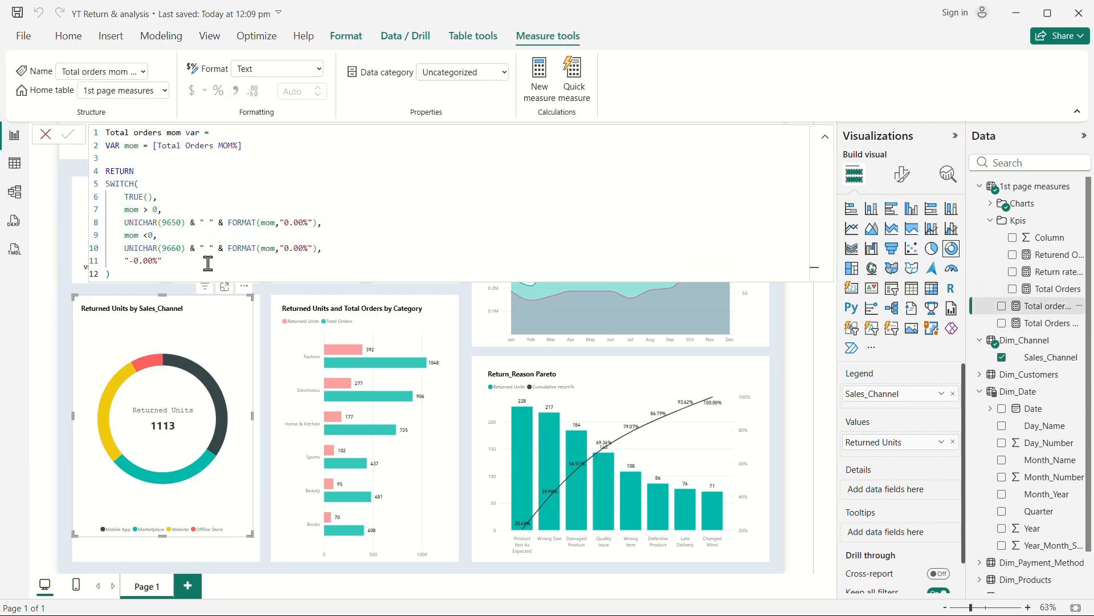
{"action": "left_click_drag", "start_coordinate": [245, 146], "coordinate": [153, 152]}
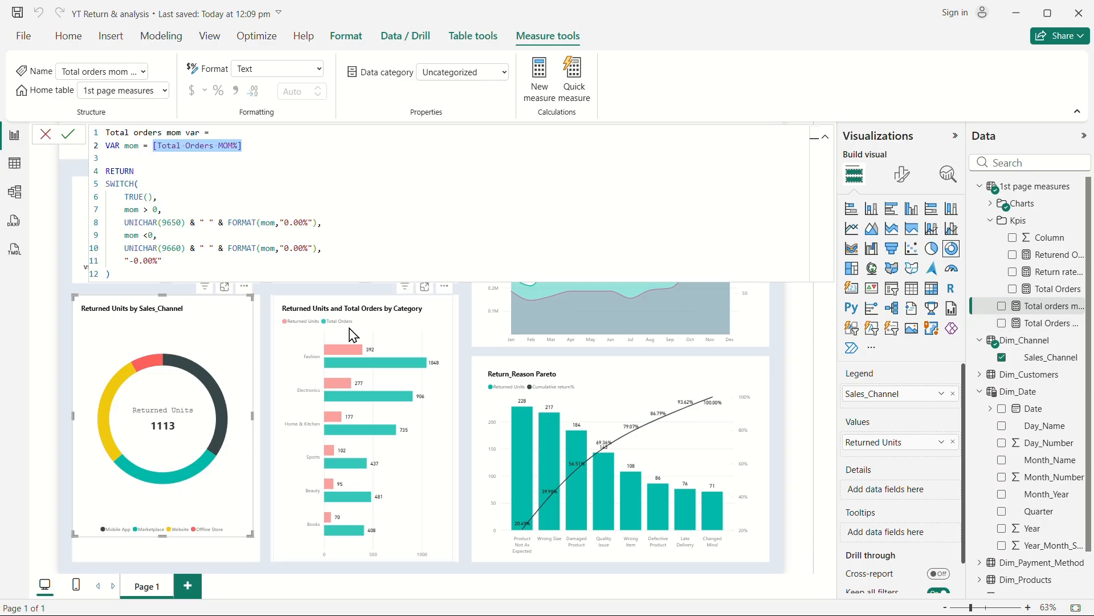
{"action": "left_click", "coordinate": [268, 295]}
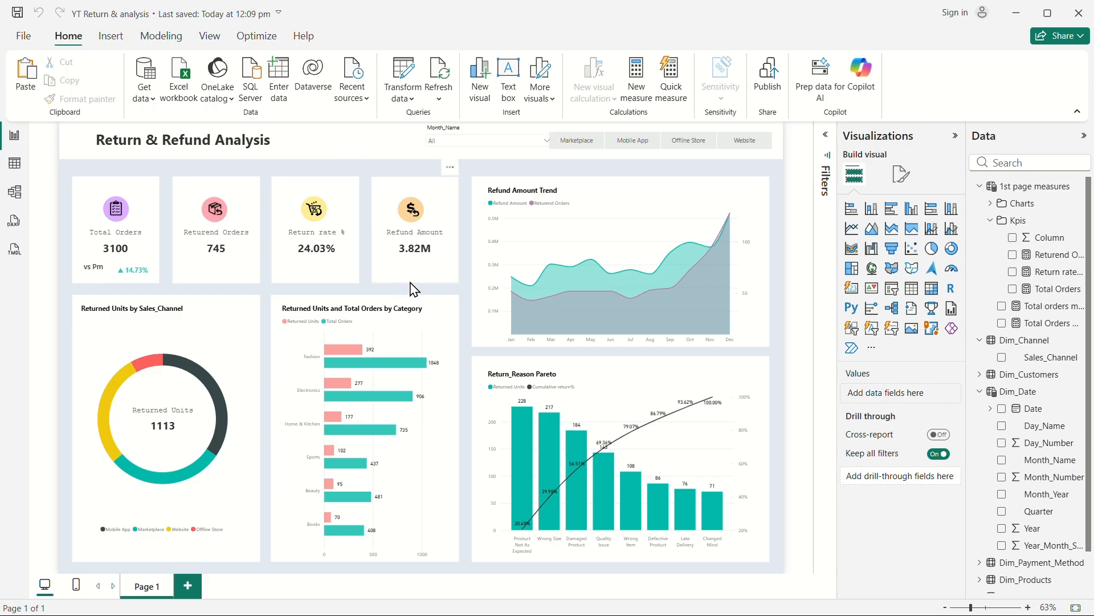
Step: Replace the Month_Name field of the header slicer with Date and set the slicer style to Between
{"action": "left_click", "coordinate": [472, 132]}
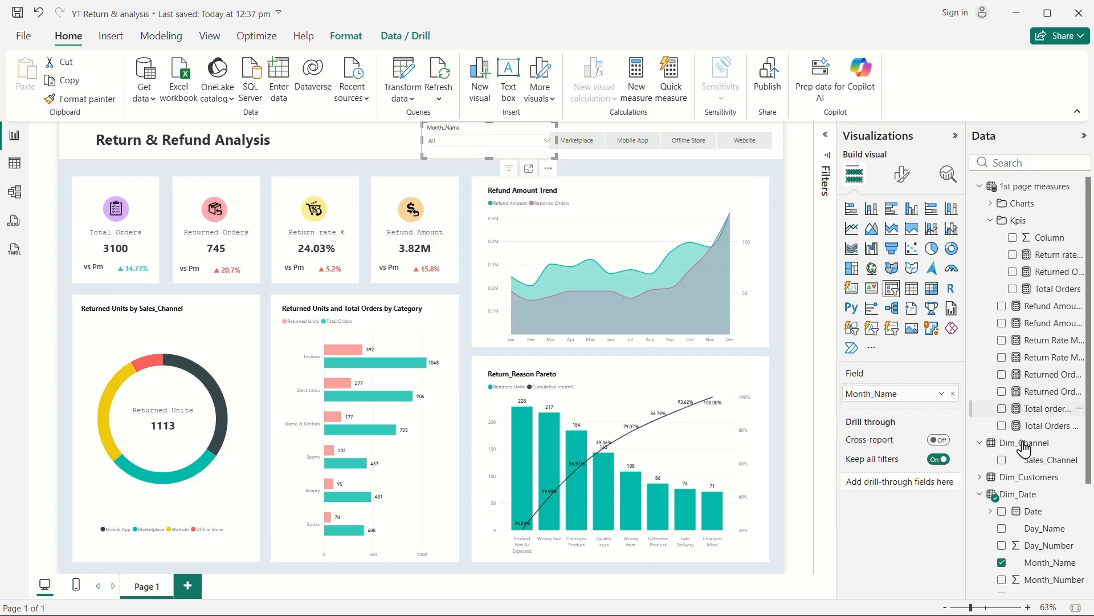
{"action": "left_click", "coordinate": [1002, 563]}
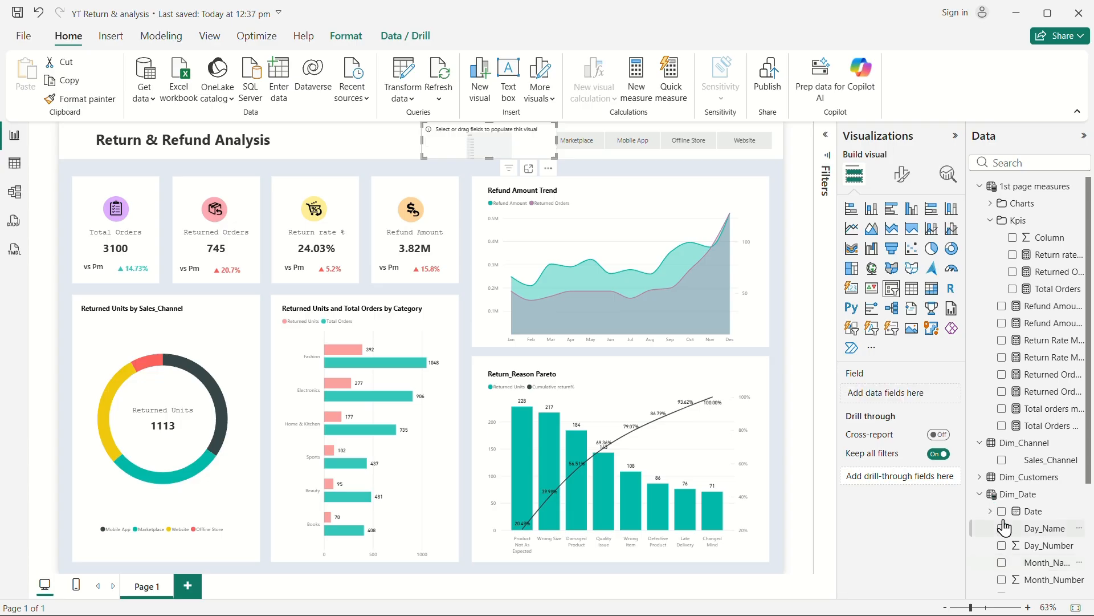
{"action": "left_click", "coordinate": [1002, 511]}
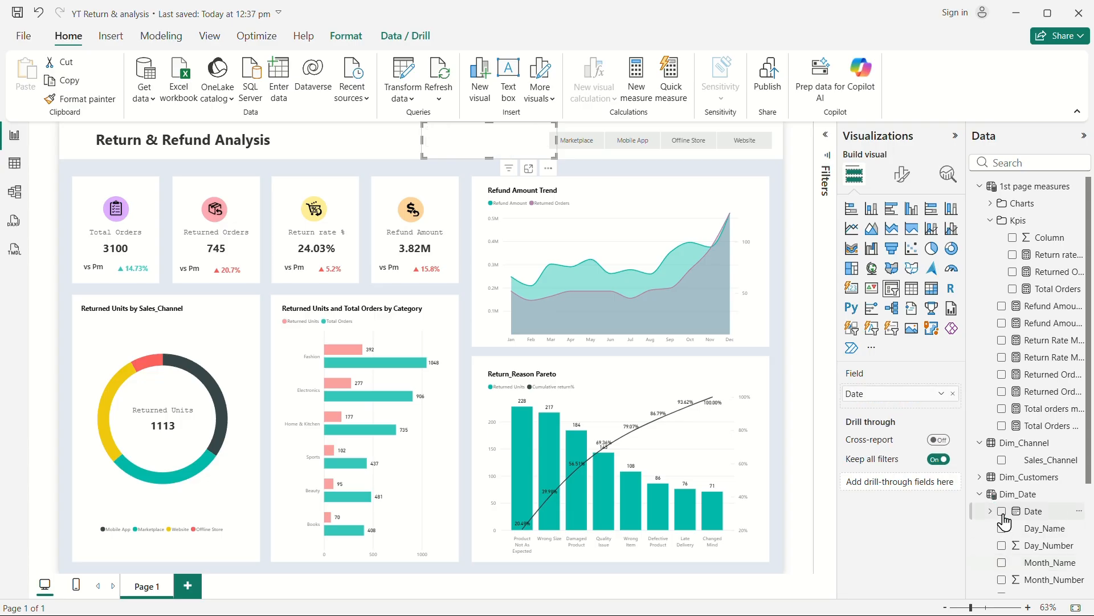
{"action": "left_click", "coordinate": [901, 173]}
{"action": "left_click", "coordinate": [852, 274]}
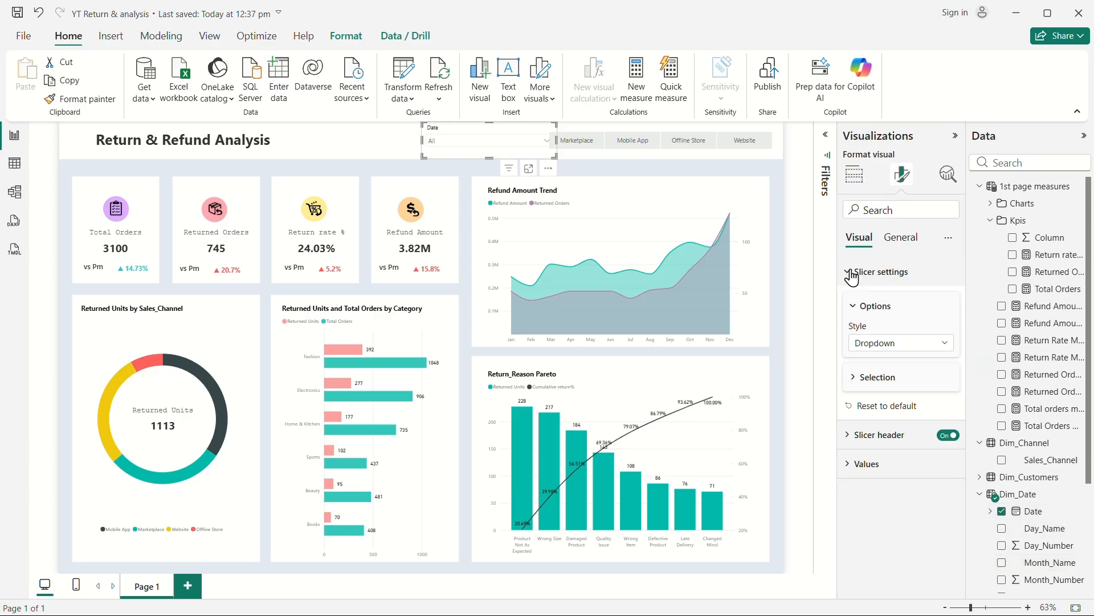
{"action": "left_click", "coordinate": [912, 342]}
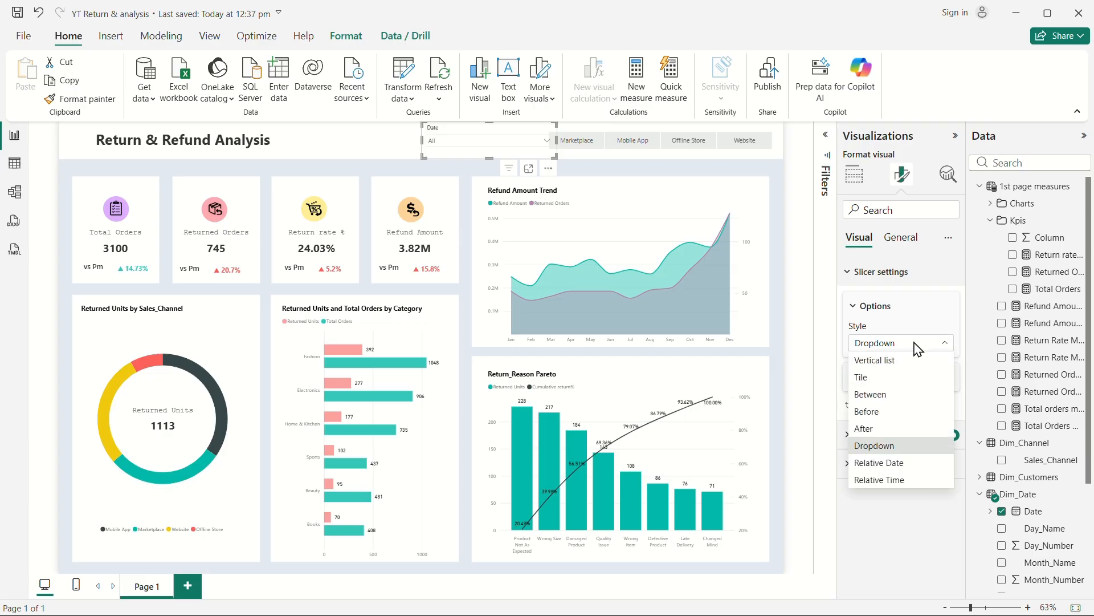
{"action": "left_click", "coordinate": [875, 396]}
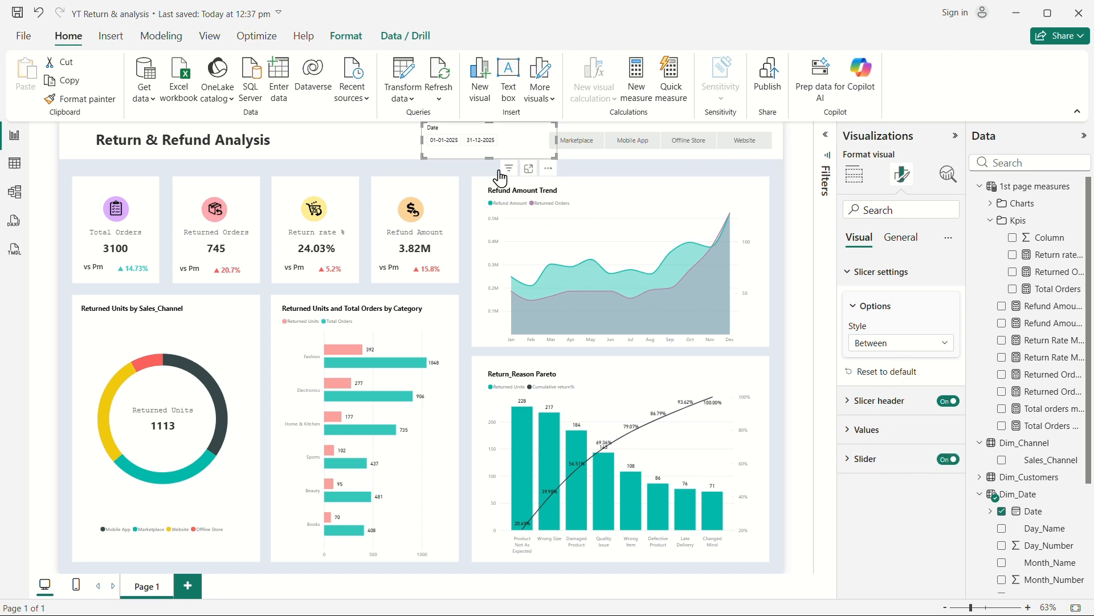
Step: Turn off the date slicer's header and resize the slicer into a compact range slider beside the sales channel buttons
{"action": "mouse_move", "coordinate": [488, 158]}
{"action": "left_mouse_down"}
{"action": "mouse_move", "coordinate": [489, 177]}
{"action": "mouse_move", "coordinate": [500, 162]}
{"action": "mouse_move", "coordinate": [490, 165]}
{"action": "left_mouse_up"}
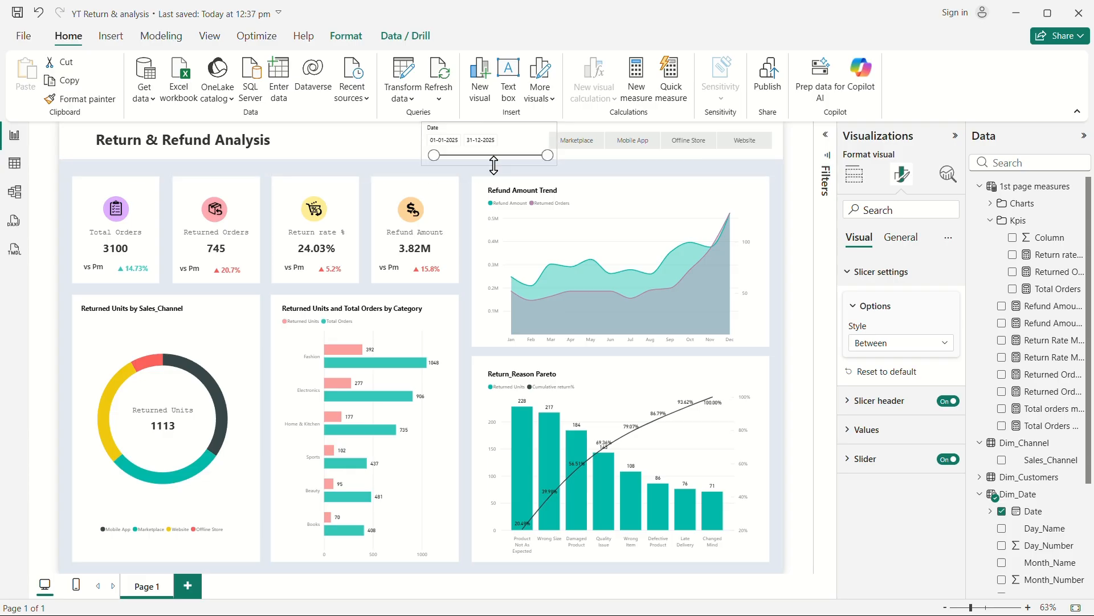
{"action": "left_click", "coordinate": [893, 238]}
{"action": "left_click", "coordinate": [856, 238]}
{"action": "left_click", "coordinate": [948, 400]}
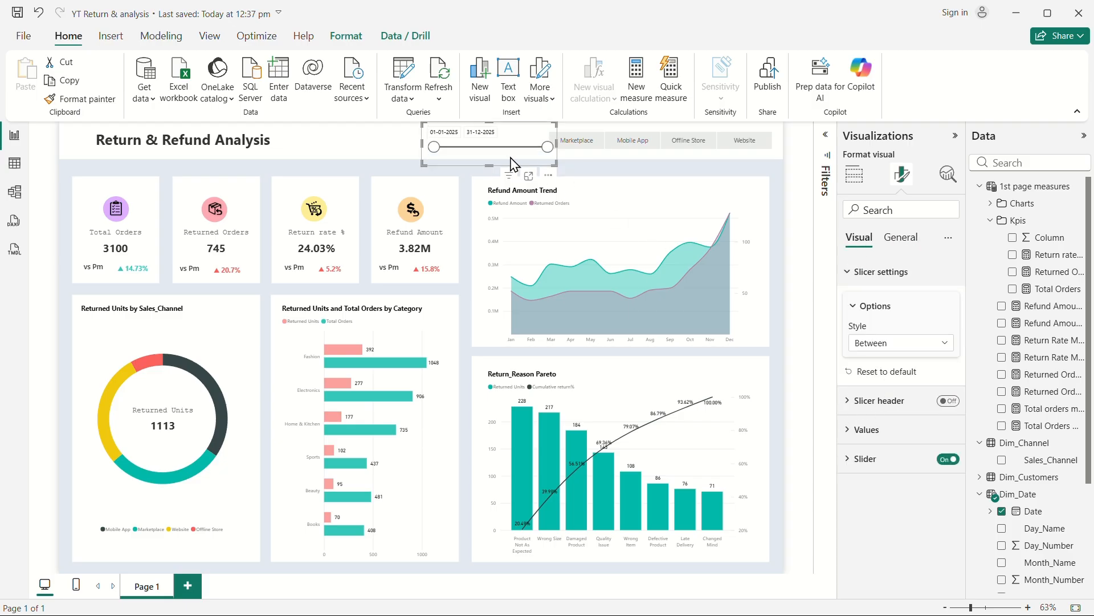
{"action": "left_click_drag", "start_coordinate": [486, 166], "coordinate": [494, 153]}
{"action": "left_click_drag", "start_coordinate": [558, 138], "coordinate": [493, 146]}
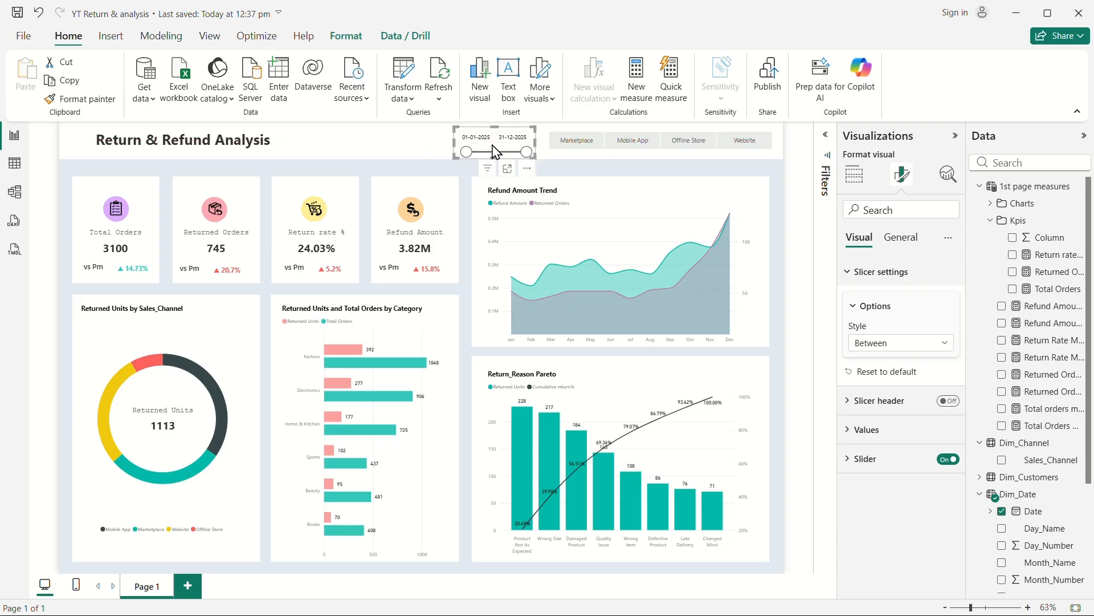
Step: Test the date slicer with end dates 18-12-2025 and 03-12-2025, and restore the end date to 31-12-2025
{"action": "left_click", "coordinate": [515, 136]}
{"action": "left_click", "coordinate": [584, 254]}
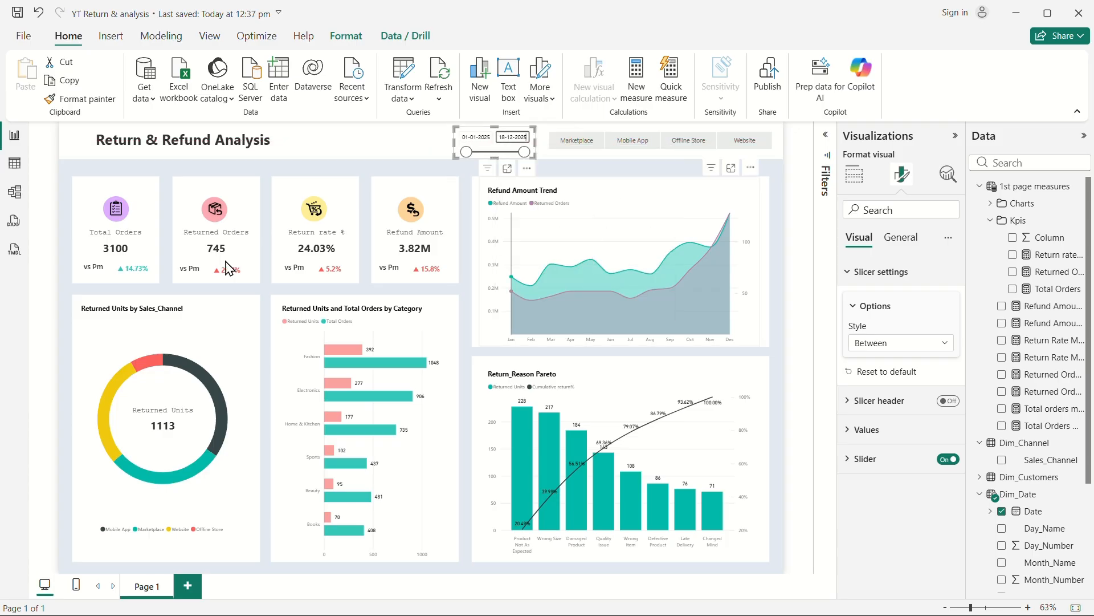
{"action": "left_click", "coordinate": [516, 138]}
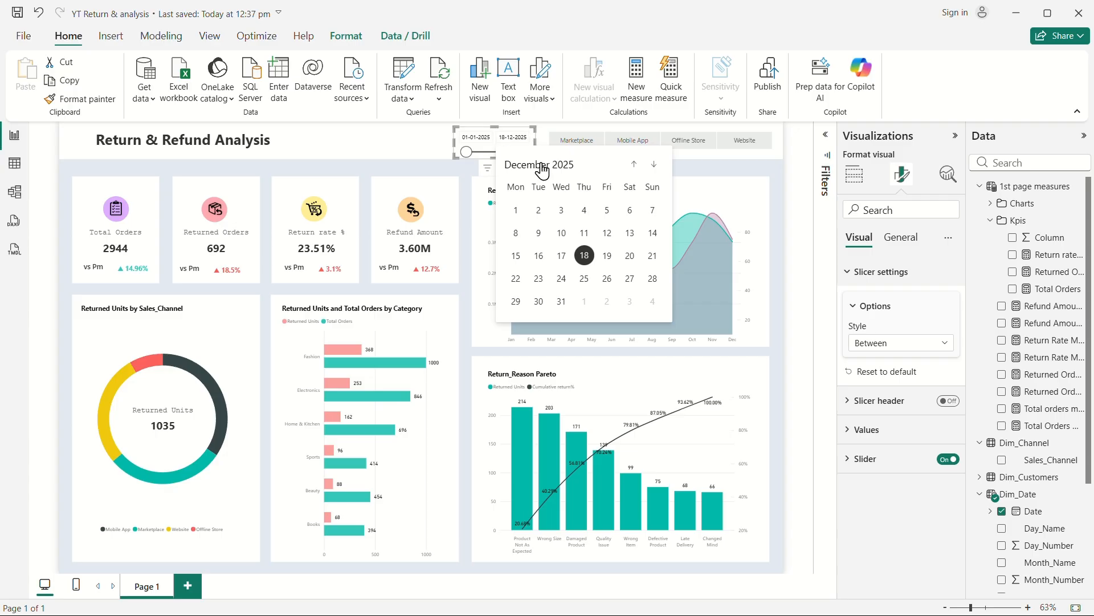
{"action": "left_click", "coordinate": [561, 211]}
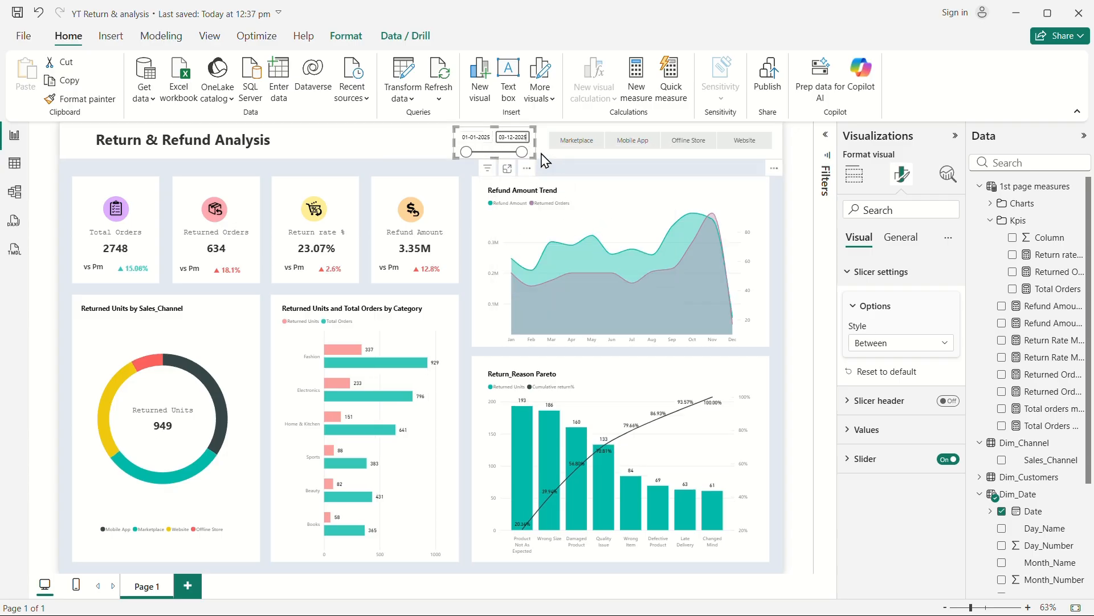
{"action": "left_click", "coordinate": [515, 136]}
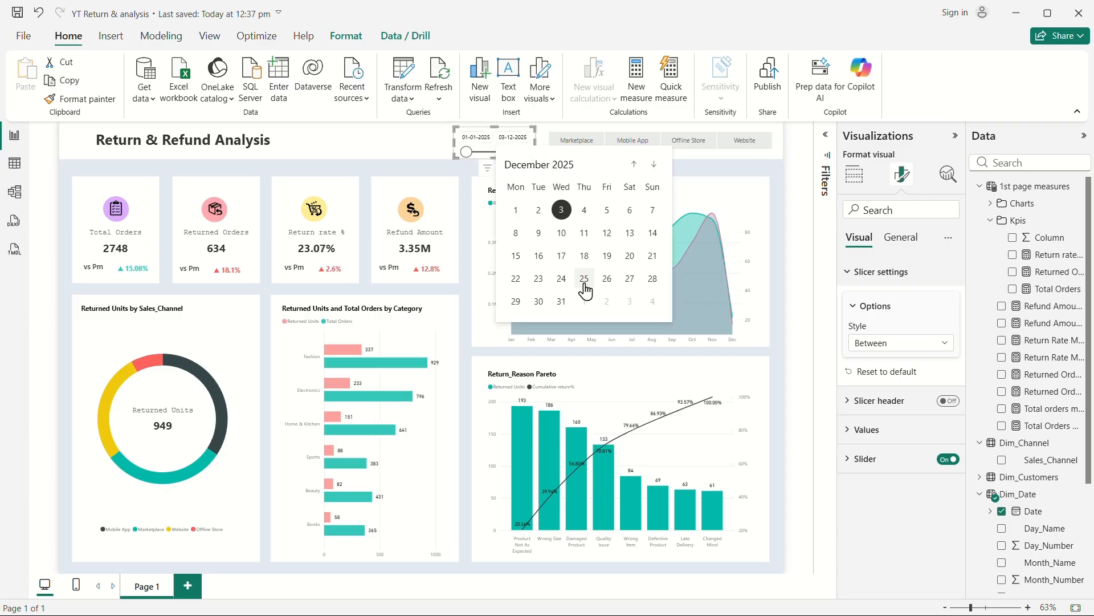
{"action": "left_click", "coordinate": [562, 303]}
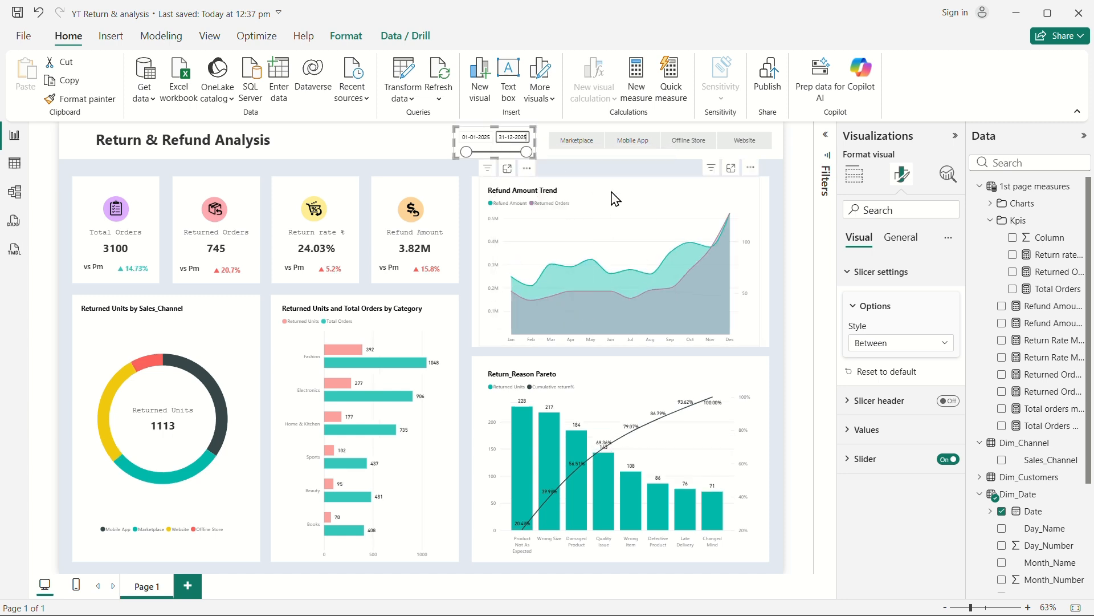
{"action": "left_click", "coordinate": [376, 170]}
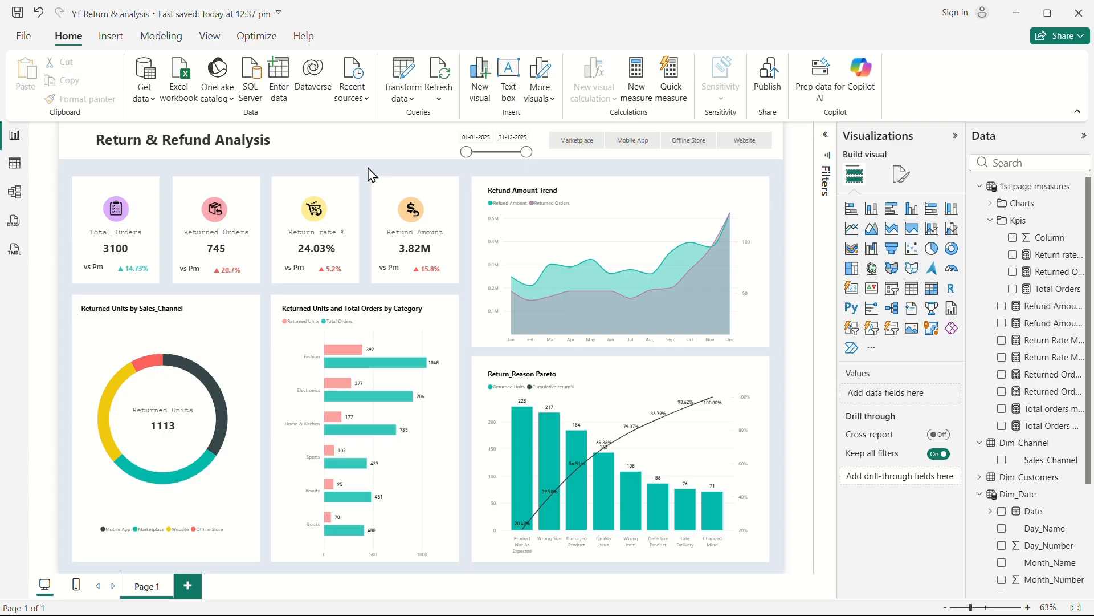
Step: Rename Page 1 to "Executive summary" and set it as the report's landing page
{"action": "double_click", "coordinate": [147, 587]}
{"action": "type", "text": "Executive summary"}
{"action": "key", "text": "Return"}
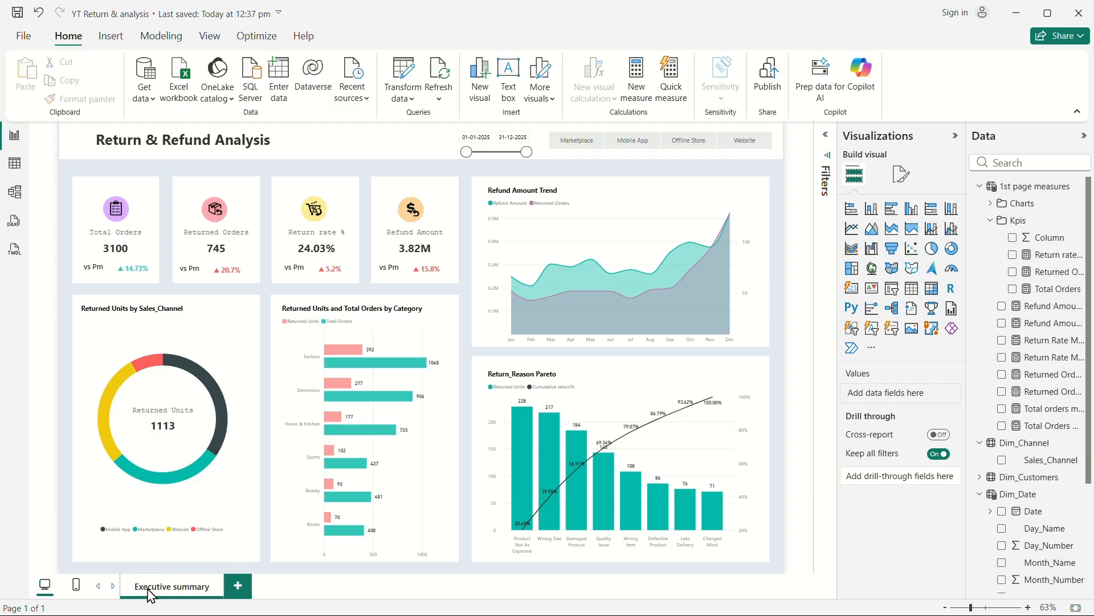
{"action": "right_click", "coordinate": [151, 593]}
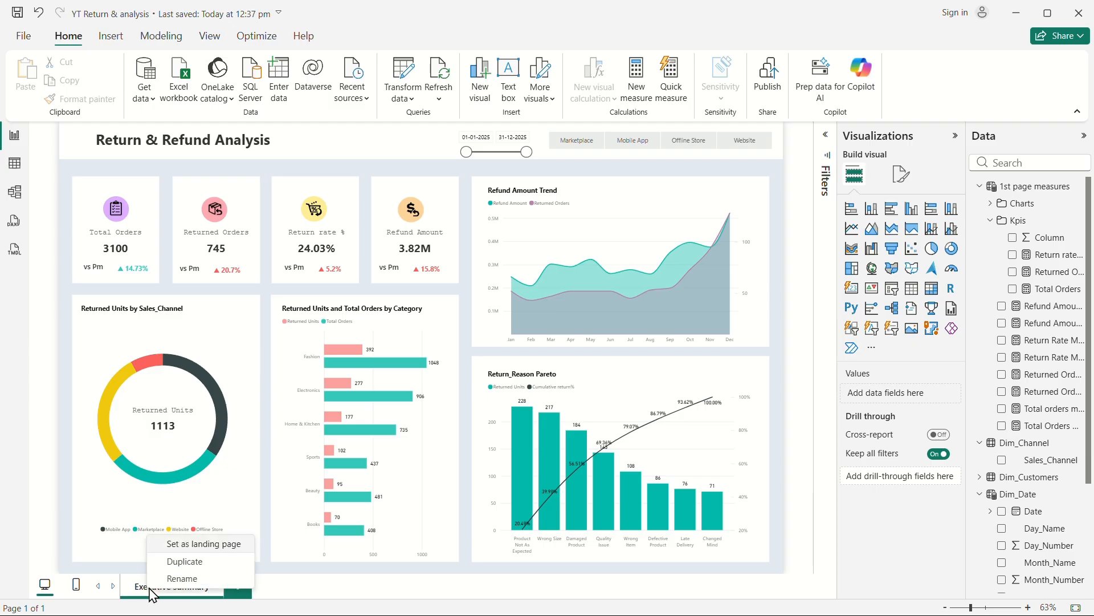
{"action": "left_click", "coordinate": [185, 544]}
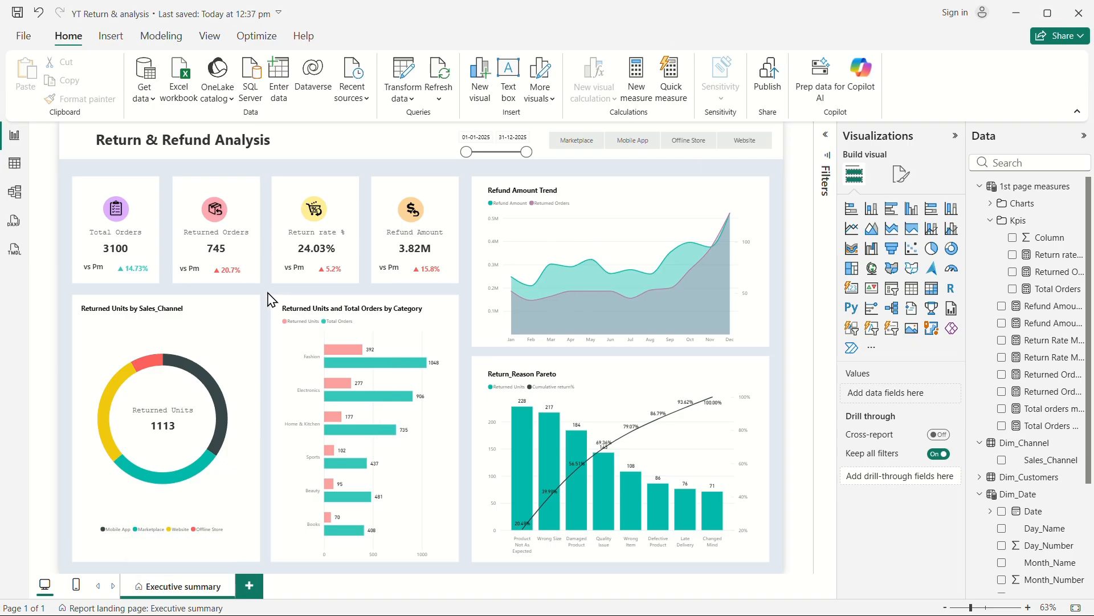
Step: Duplicate the Executive summary page and delete the area, Pareto, category bar and donut charts from the copy
{"action": "right_click", "coordinate": [159, 590]}
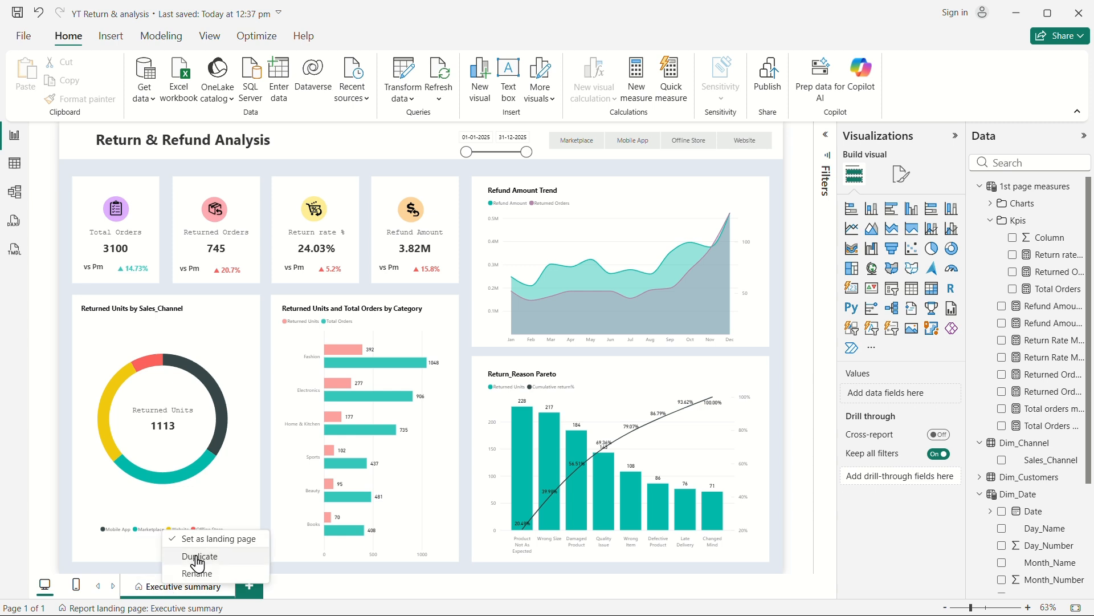
{"action": "left_click", "coordinate": [200, 558]}
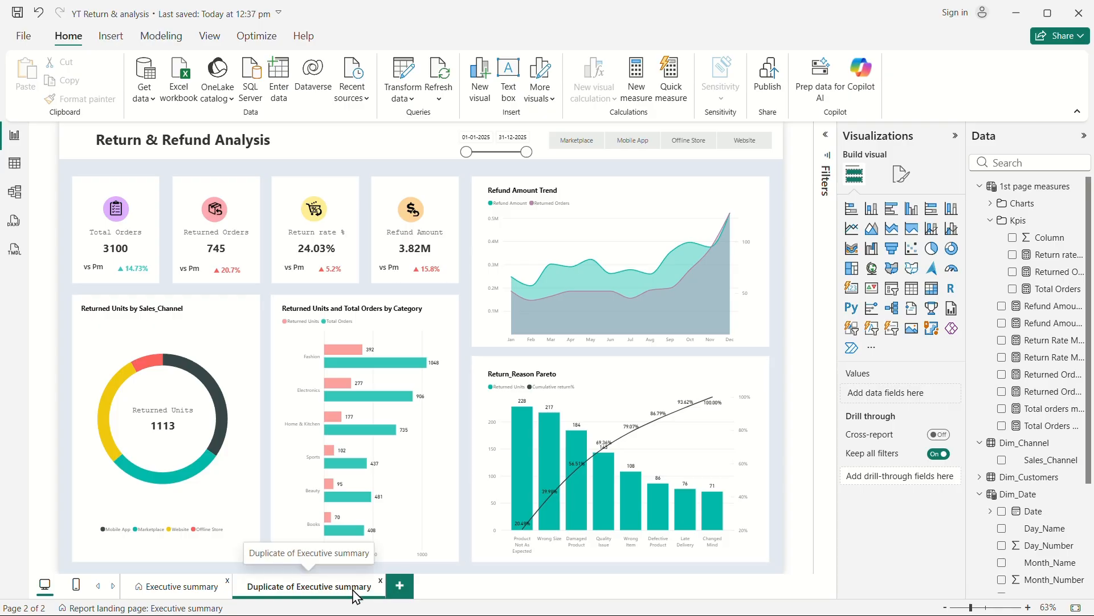
{"action": "left_click", "coordinate": [762, 283]}
{"action": "key", "text": "Delete"}
{"action": "left_click", "coordinate": [732, 456]}
{"action": "key", "text": "Delete"}
{"action": "left_click", "coordinate": [427, 428]}
{"action": "key", "text": "Delete"}
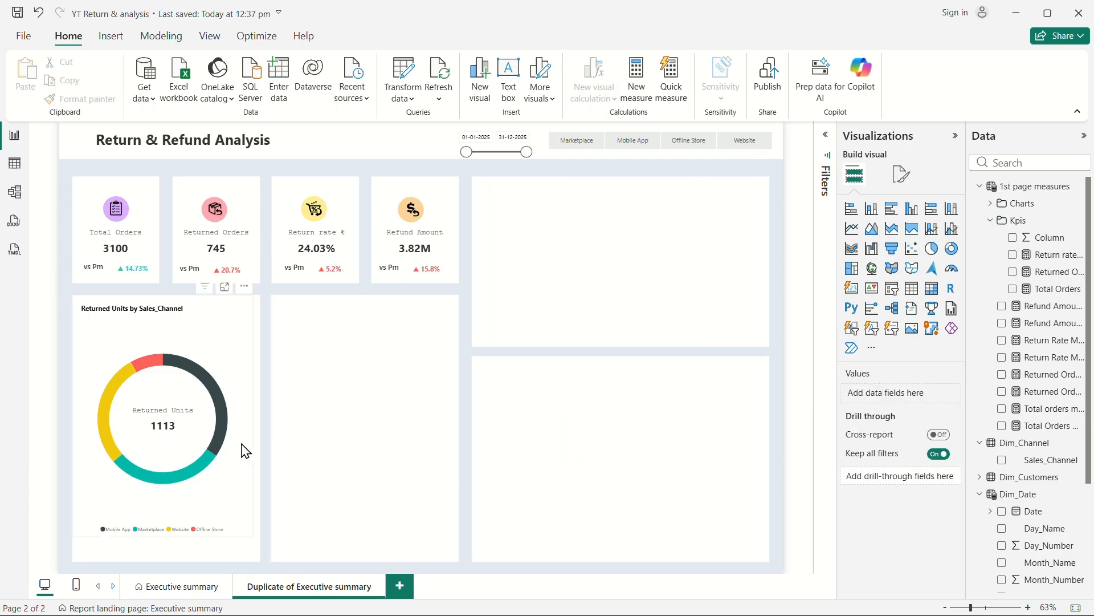
{"action": "left_click", "coordinate": [242, 452]}
{"action": "key", "text": "Delete"}
Step: Delete the Return rate % and Refund Amount KPI visuals with their labels, icons and background shapes from the duplicate page
{"action": "left_click", "coordinate": [420, 246]}
{"action": "key", "text": "Delete"}
{"action": "left_click", "coordinate": [394, 268]}
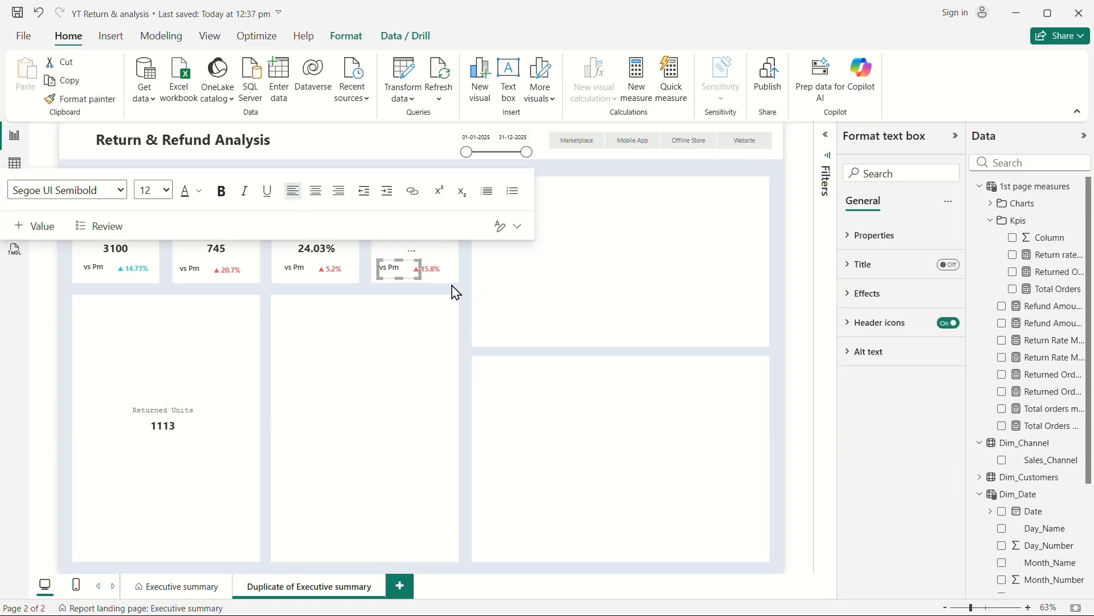
{"action": "left_click_drag", "start_coordinate": [465, 287], "coordinate": [277, 186]}
{"action": "key", "text": "Delete"}
{"action": "left_click", "coordinate": [329, 240]}
{"action": "key", "text": "Delete"}
{"action": "left_click", "coordinate": [325, 249]}
{"action": "key", "text": "Delete"}
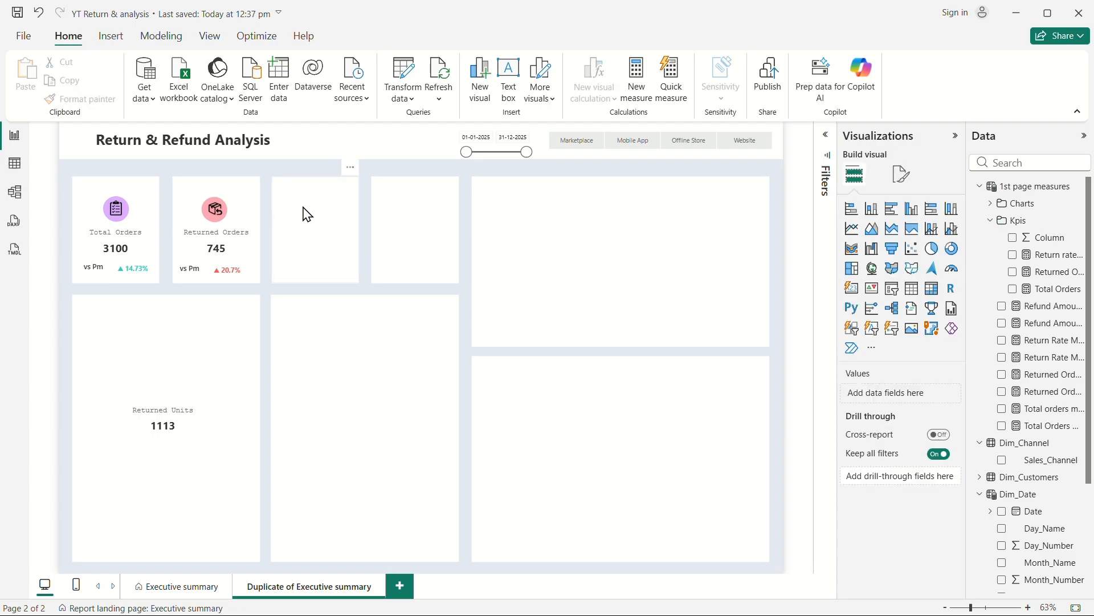
{"action": "left_click", "coordinate": [318, 221]}
{"action": "key", "text": "Delete"}
{"action": "left_click", "coordinate": [410, 239]}
{"action": "key", "text": "Delete"}
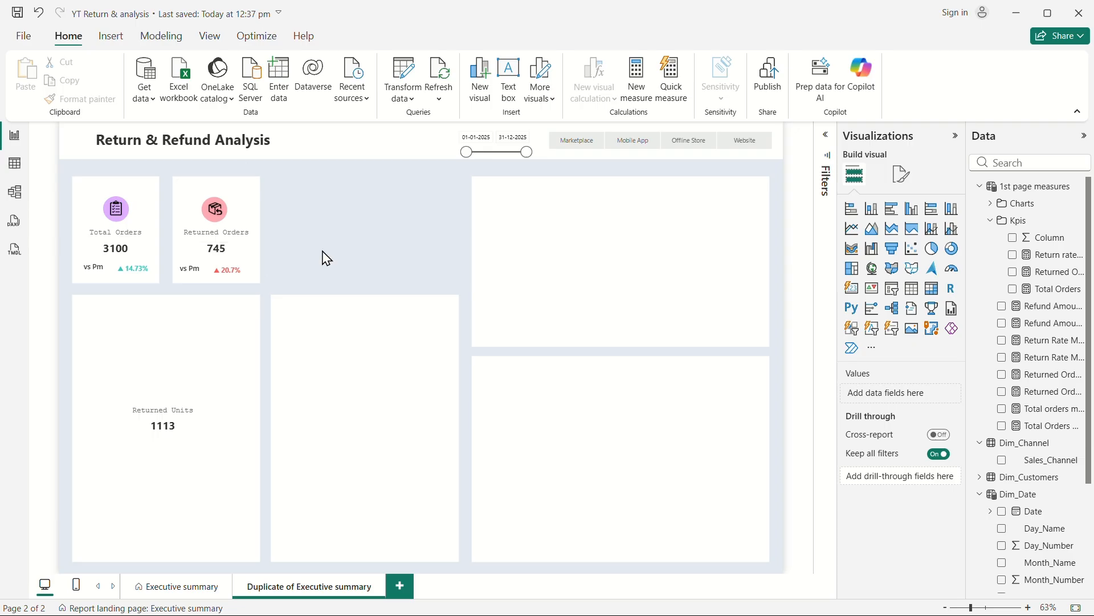
Step: Move the whole Returned Orders KPI group to the right, leaving a wide gap after the Total Orders card
{"action": "mouse_move", "coordinate": [284, 286]}
{"action": "left_mouse_down"}
{"action": "mouse_move", "coordinate": [179, 213]}
{"action": "mouse_move", "coordinate": [162, 176]}
{"action": "left_mouse_up"}
{"action": "key", "text": "Right"}
{"action": "key", "text": "Right"}
{"action": "key", "text": "Right"}
{"action": "key", "text": "Right"}
{"action": "key", "text": "Right"}
{"action": "key", "text": "Right"}
{"action": "key", "text": "Right"}
{"action": "key", "text": "Right"}
{"action": "key", "text": "Right"}
{"action": "key", "text": "Right"}
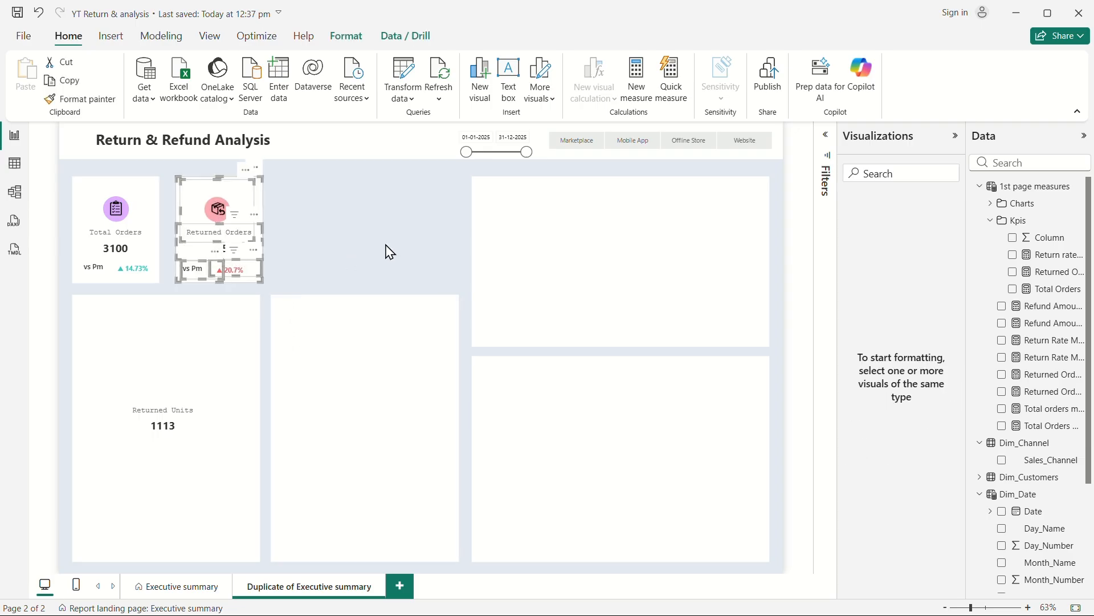
{"action": "key", "text": "Right"}
{"action": "key", "text": "Right"}
{"action": "key", "text": "Right"}
{"action": "key", "text": "Right"}
{"action": "key", "text": "Right"}
{"action": "key", "text": "Right"}
{"action": "key", "text": "Right"}
{"action": "key", "text": "Right"}
{"action": "key", "text": "Right"}
{"action": "key", "text": "Right"}
{"action": "key", "text": "Right"}
{"action": "key", "text": "Right"}
{"action": "key", "text": "Right"}
{"action": "key", "text": "Right"}
{"action": "key", "text": "Right"}
{"action": "key", "text": "Right"}
{"action": "key", "text": "Right"}
{"action": "key", "text": "Right"}
{"action": "key", "text": "Right"}
{"action": "key", "text": "Right"}
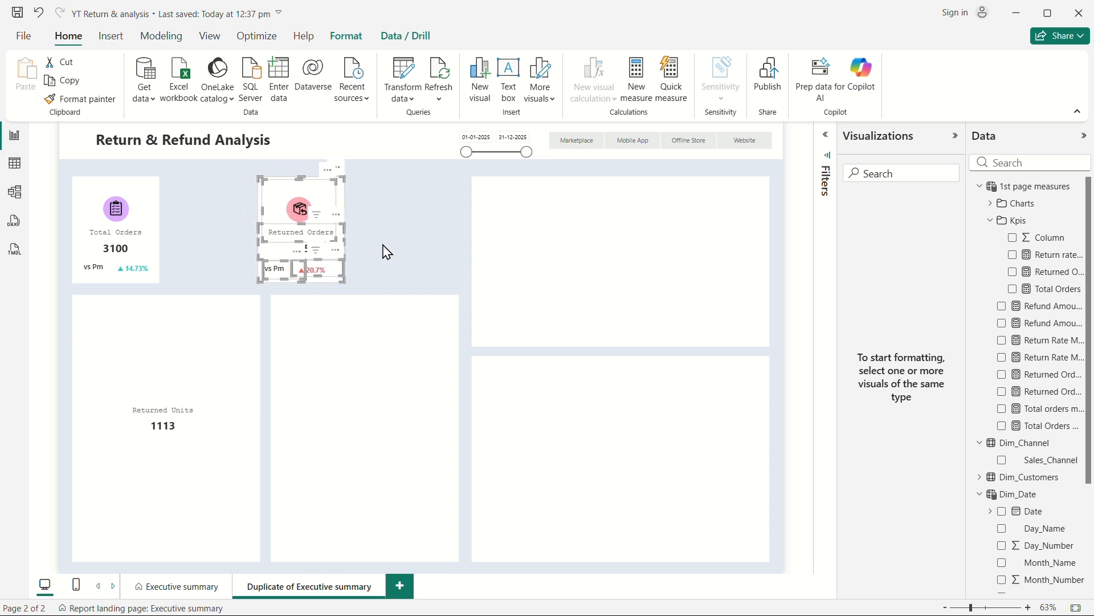
Step: Delete the variance card, the "vs Pm" label and the icon from the Total Orders KPI
{"action": "left_click", "coordinate": [121, 271]}
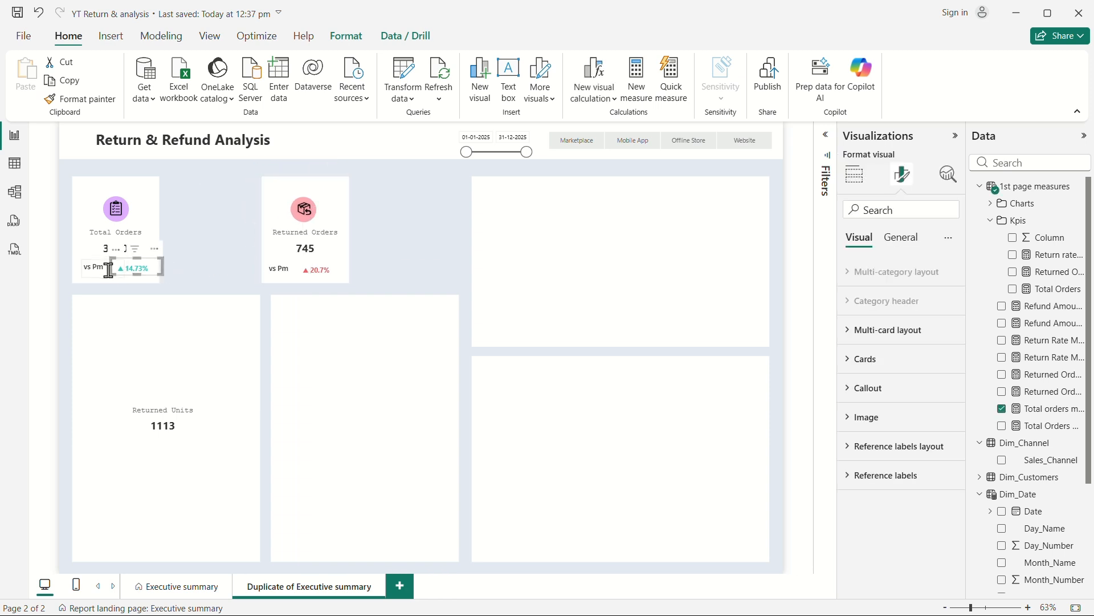
{"action": "key", "text": "Delete"}
{"action": "left_click", "coordinate": [94, 267]}
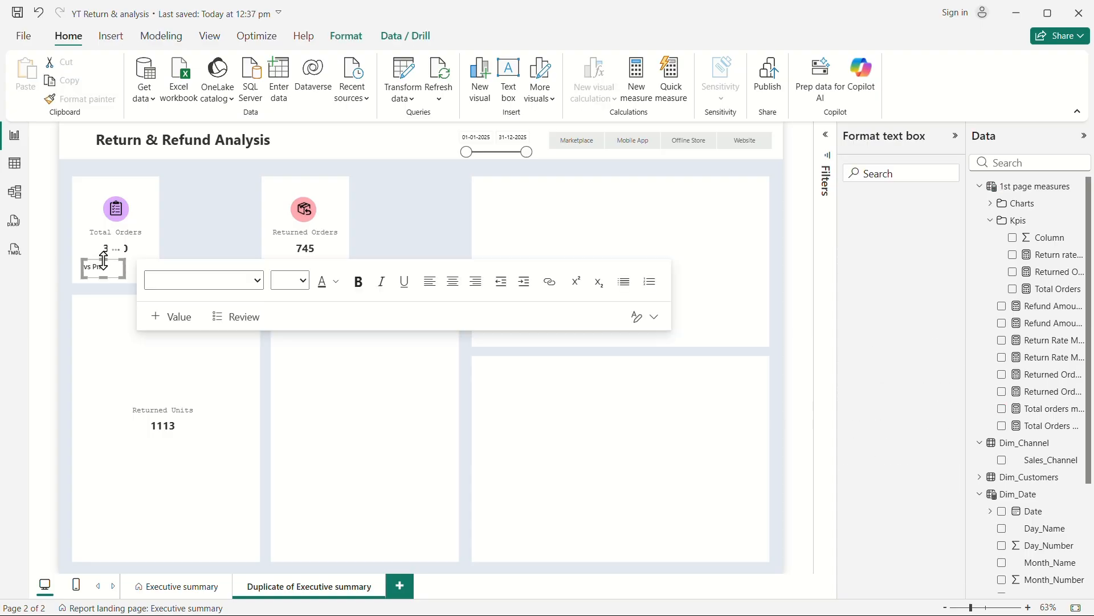
{"action": "key", "text": "Delete"}
{"action": "left_click", "coordinate": [125, 207]}
{"action": "key", "text": "Delete"}
Step: Set the width of the Total Orders card's background shape to 272
{"action": "left_click", "coordinate": [142, 202]}
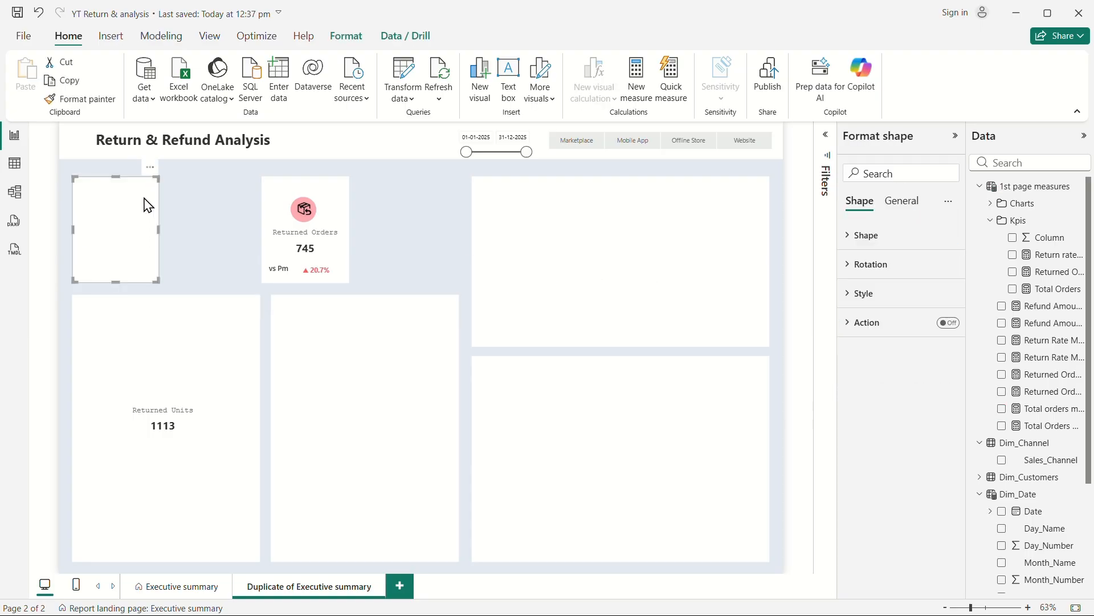
{"action": "left_click", "coordinate": [848, 236]}
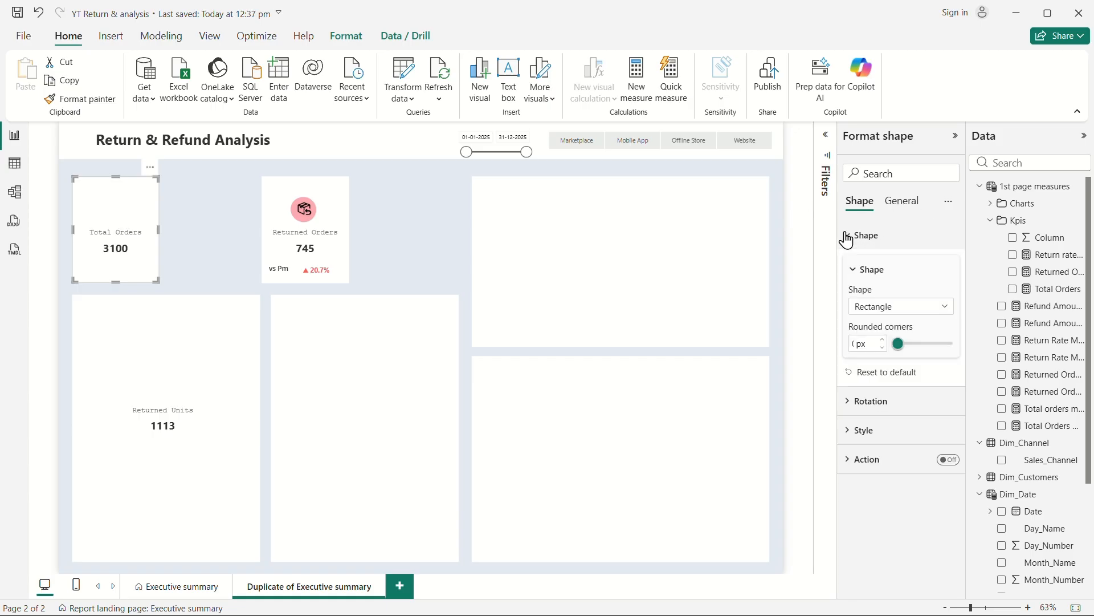
{"action": "left_click", "coordinate": [849, 434]}
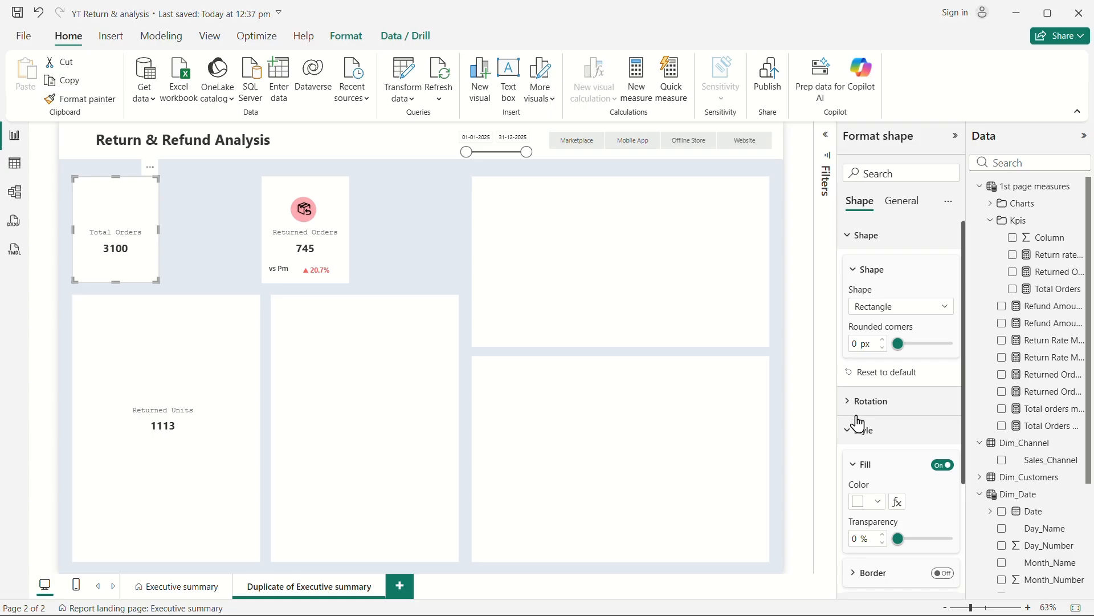
{"action": "left_click", "coordinate": [906, 209]}
{"action": "left_click", "coordinate": [848, 235]}
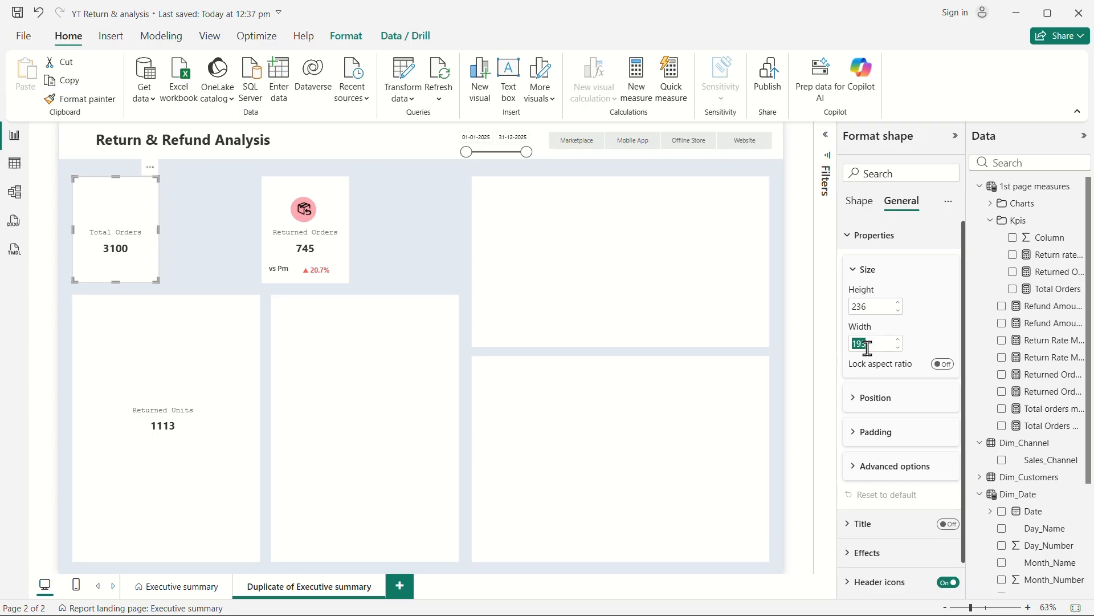
{"action": "type", "text": "272"}
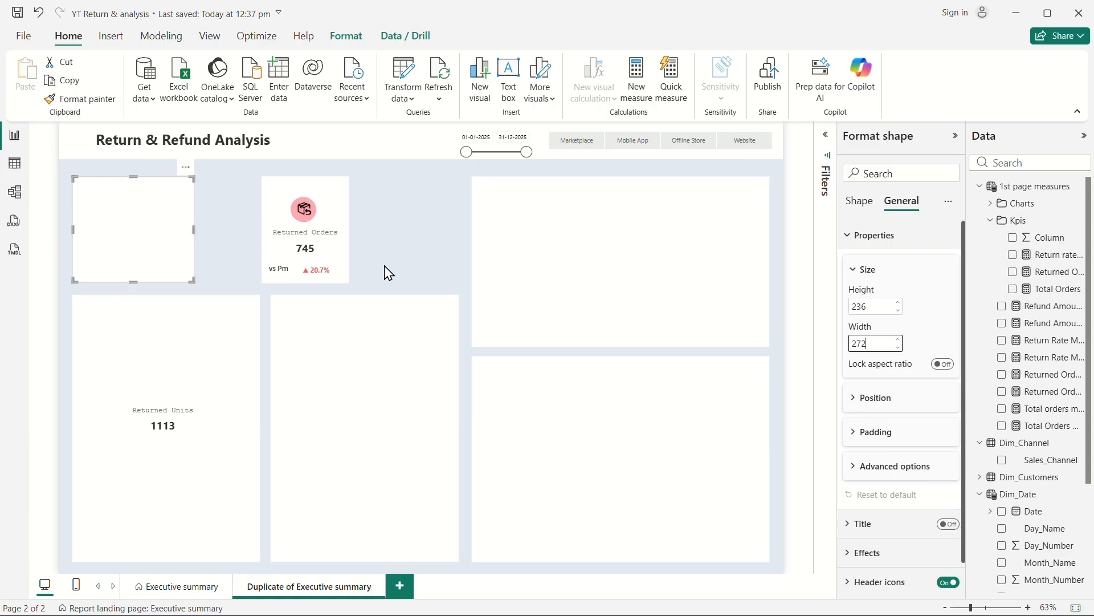
{"action": "left_click_drag", "start_coordinate": [383, 281], "coordinate": [241, 172]}
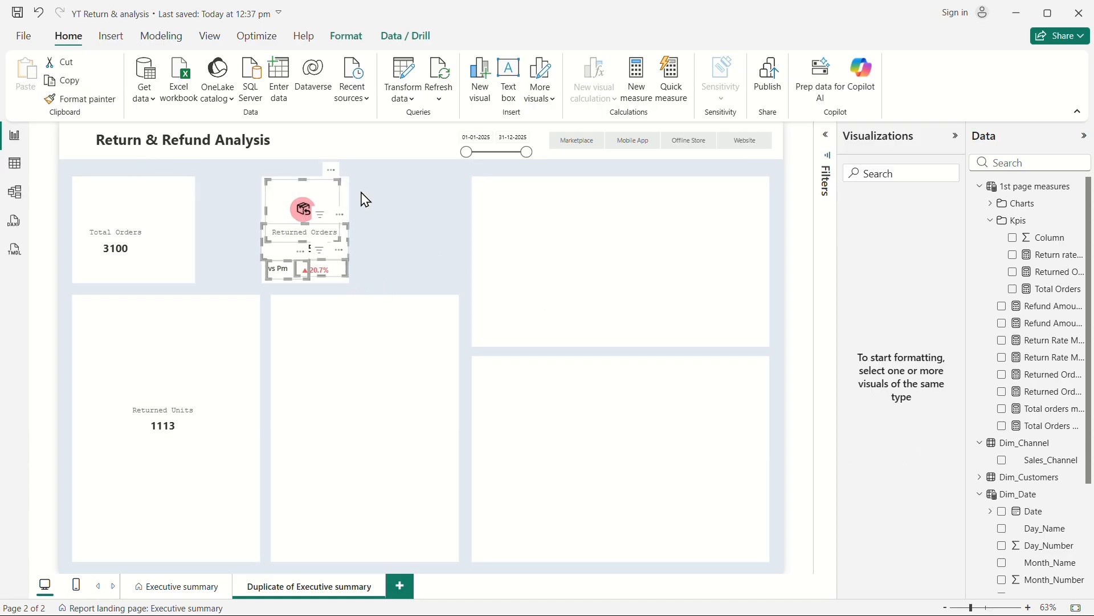
{"action": "key", "text": "Left"}
{"action": "key", "text": "Left"}
{"action": "key", "text": "Left"}
{"action": "key", "text": "Left"}
{"action": "key", "text": "Left"}
{"action": "key", "text": "Left"}
{"action": "key", "text": "Left"}
{"action": "key", "text": "Left"}
{"action": "key", "text": "Left"}
{"action": "key", "text": "Left"}
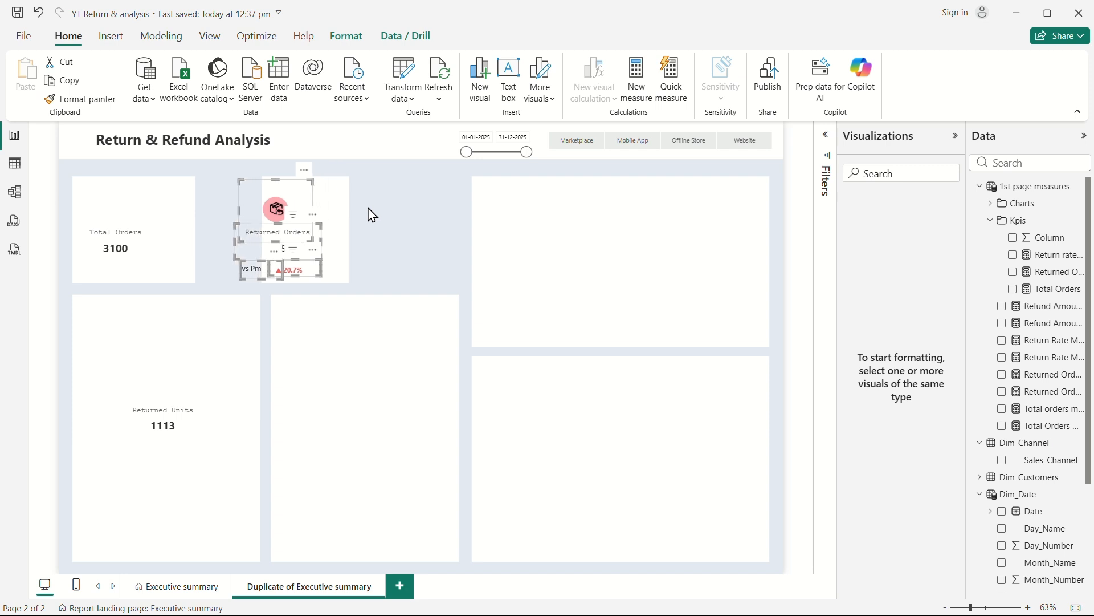
{"action": "key", "text": "Right"}
{"action": "key", "text": "Right"}
{"action": "key", "text": "Right"}
{"action": "key", "text": "Right"}
{"action": "key", "text": "Right"}
{"action": "key", "text": "Right"}
{"action": "key", "text": "Right"}
{"action": "key", "text": "Right"}
{"action": "key", "text": "Right"}
{"action": "key", "text": "Right"}
{"action": "left_click", "coordinate": [377, 282]}
Step: Move the whole Returned Orders KPI group, including its background shape, left until a narrow gap separates it from the Total Orders card
{"action": "left_click_drag", "start_coordinate": [368, 286], "coordinate": [238, 162]}
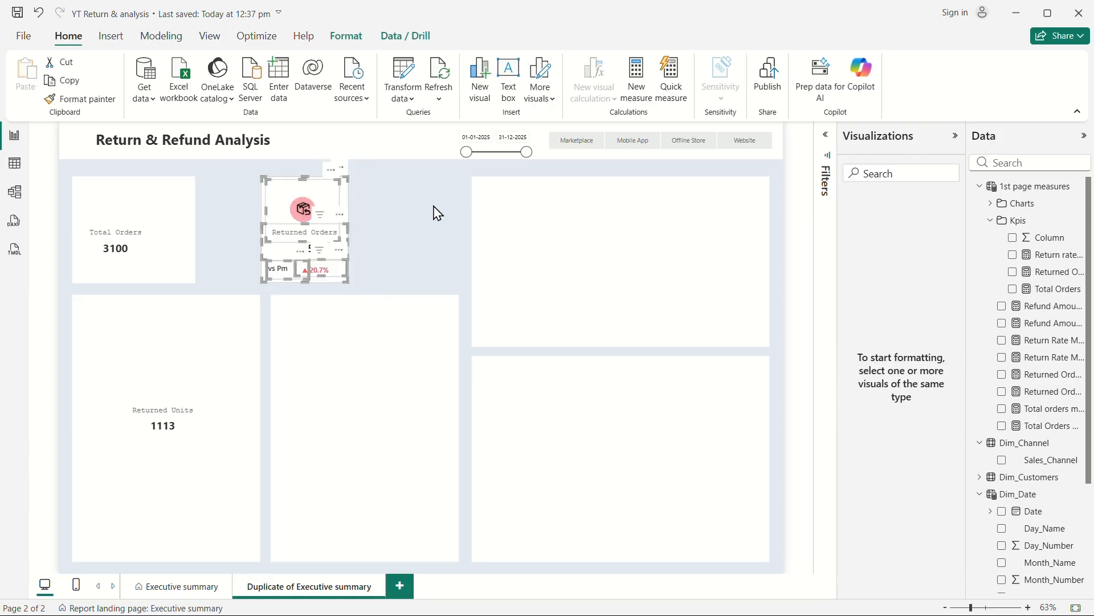
{"action": "key", "text": "Left"}
{"action": "key", "text": "Left"}
{"action": "key", "text": "Left"}
{"action": "key", "text": "Left"}
{"action": "key", "text": "Left"}
{"action": "key", "text": "Left"}
{"action": "key", "text": "Left"}
{"action": "key", "text": "Left"}
{"action": "key", "text": "Left"}
{"action": "key", "text": "Left"}
{"action": "key", "text": "Left"}
{"action": "key", "text": "Left"}
{"action": "key", "text": "Left"}
{"action": "key", "text": "Left"}
{"action": "key", "text": "Left"}
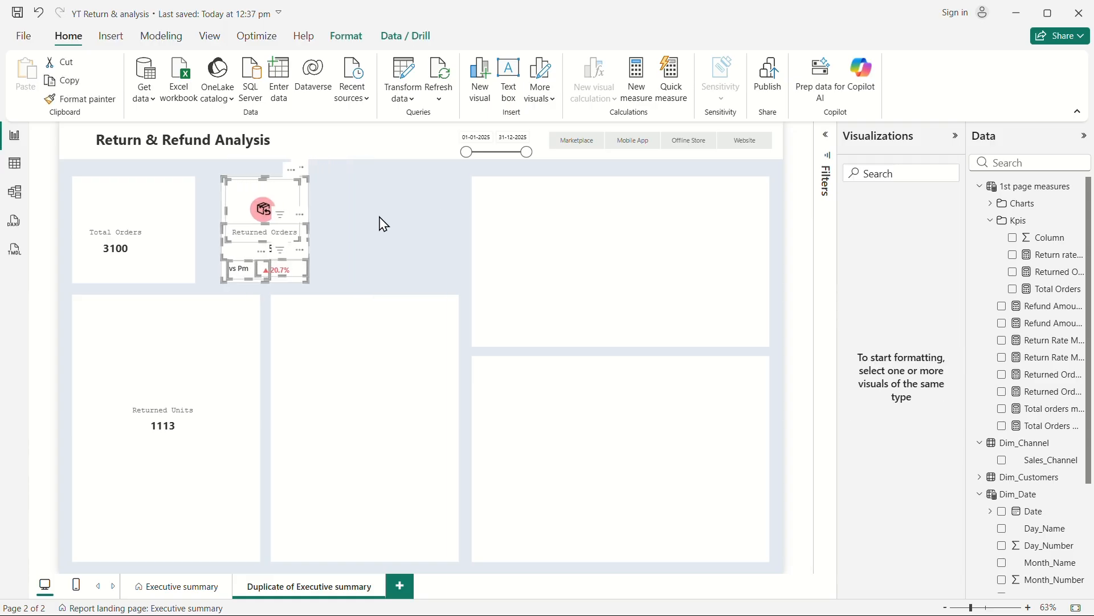
{"action": "key", "text": "Left"}
{"action": "key", "text": "Left"}
{"action": "key", "text": "Left"}
{"action": "key", "text": "Left"}
{"action": "key", "text": "Left"}
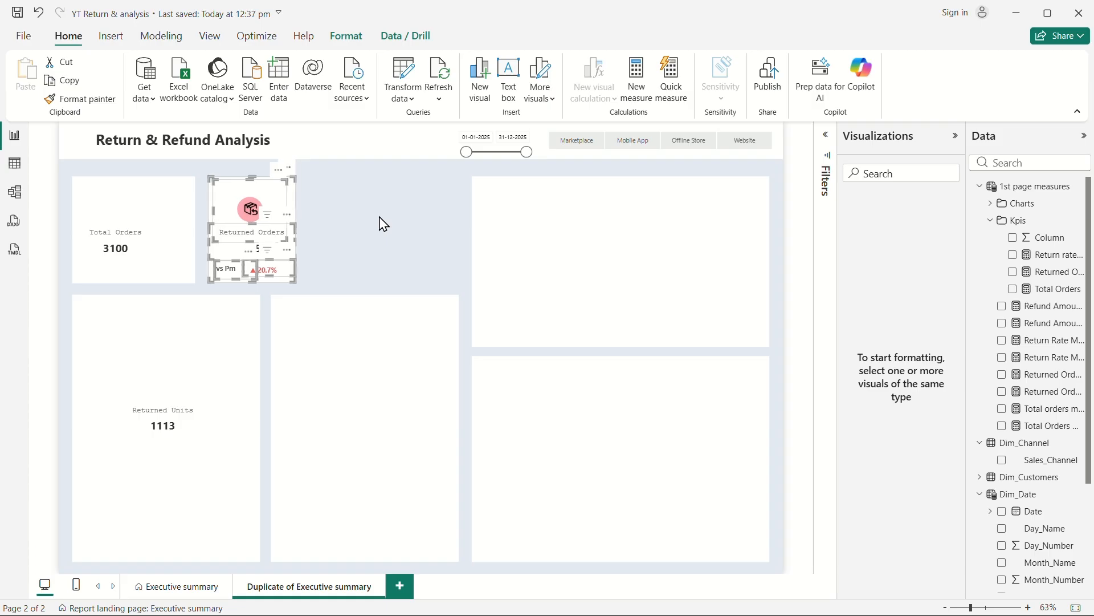
{"action": "left_click", "coordinate": [366, 224]}
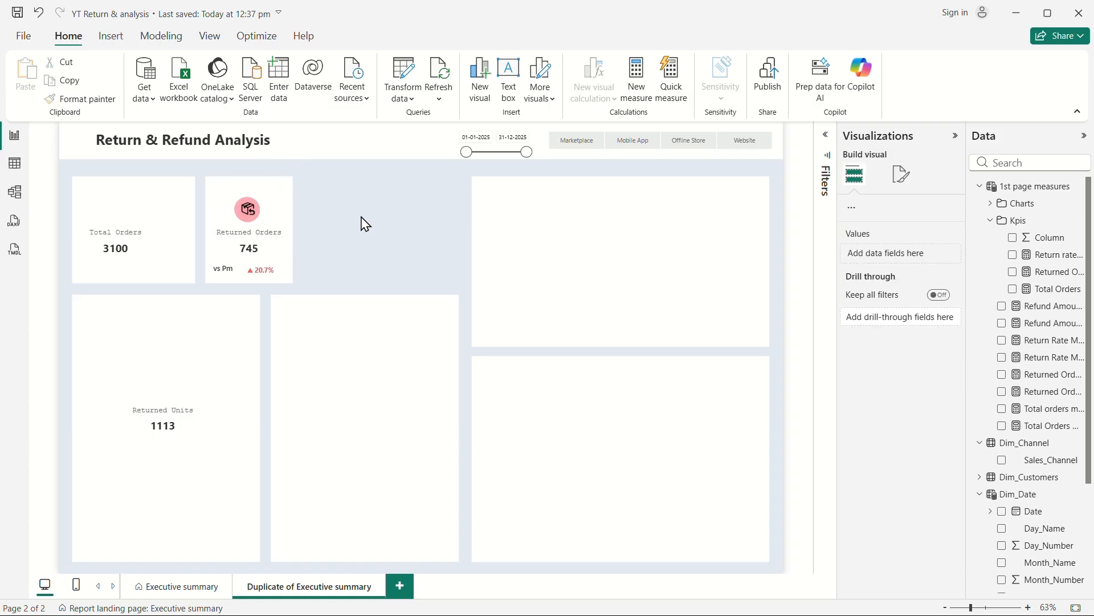
Step: Display the Fact_Orders table's data and examine its Delivery_Date, Order_Date and return columns
{"action": "left_click", "coordinate": [129, 254]}
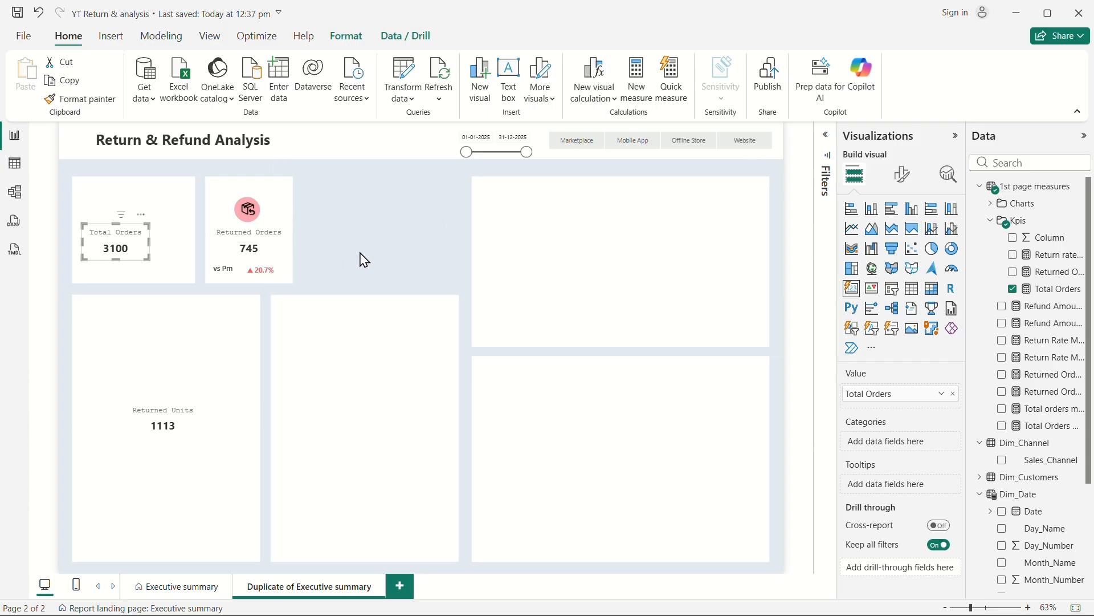
{"action": "left_click", "coordinate": [15, 163]}
{"action": "left_click", "coordinate": [936, 187]}
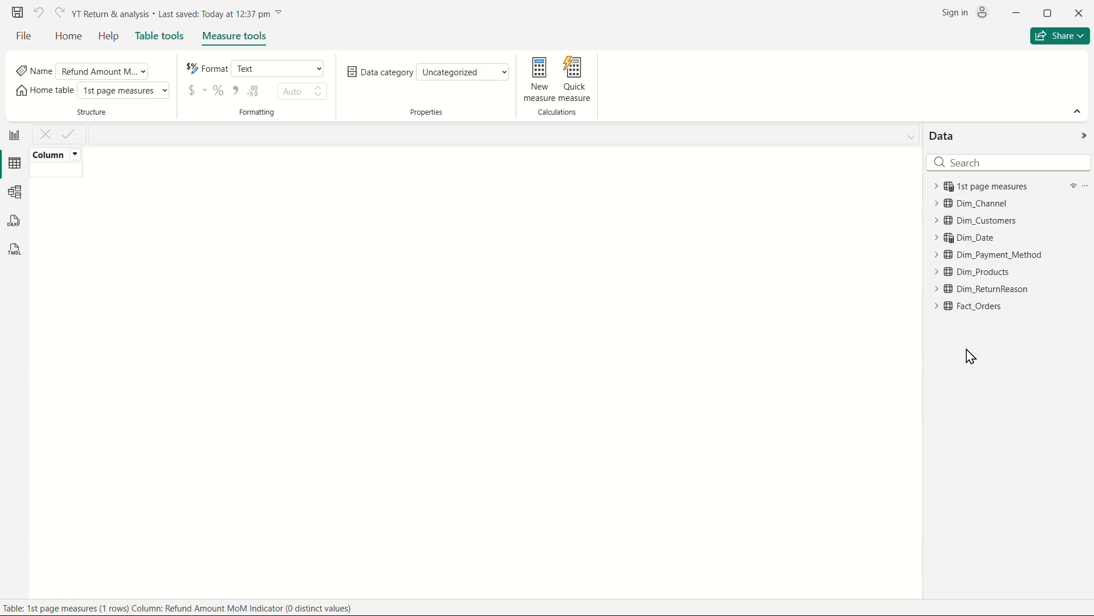
{"action": "left_click", "coordinate": [975, 308]}
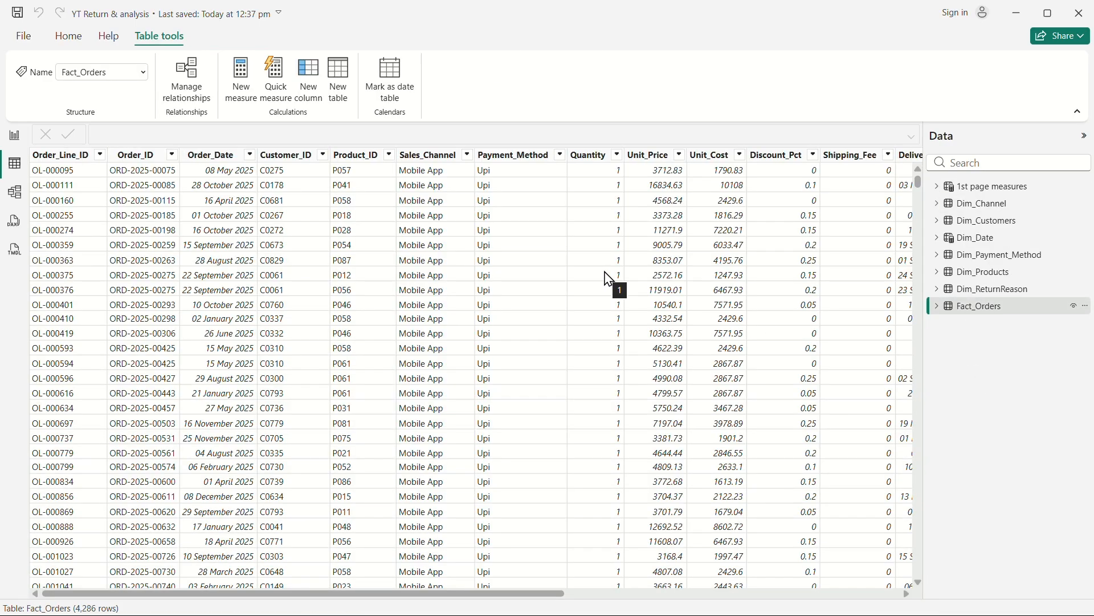
{"action": "scroll", "coordinate": [608, 279], "scroll_direction": "right", "scroll_amount": 10}
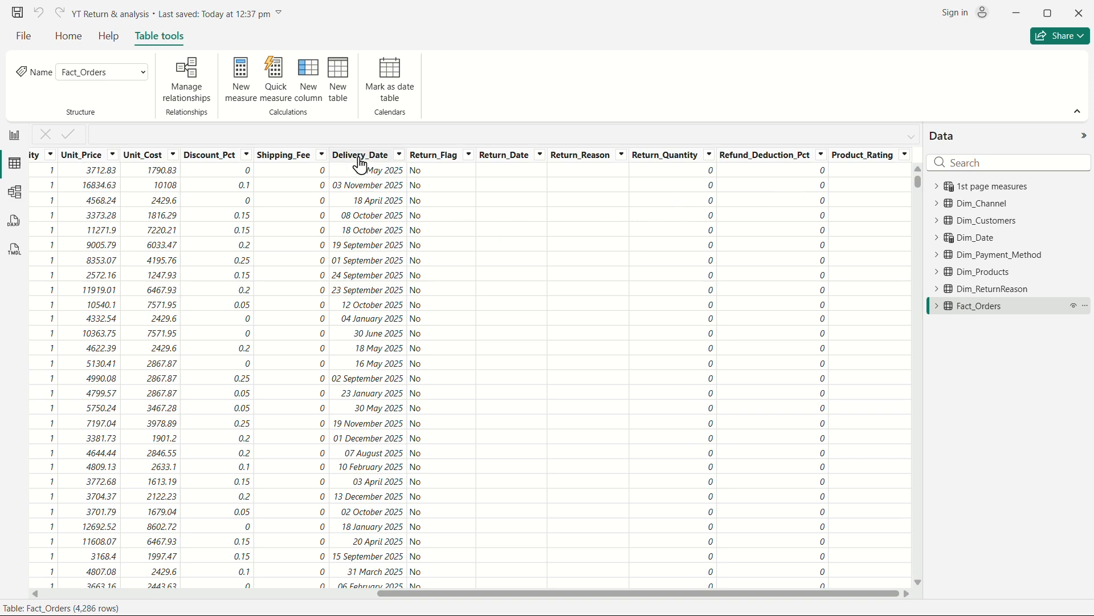
{"action": "left_click", "coordinate": [360, 160]}
{"action": "scroll", "coordinate": [461, 284], "scroll_direction": "left", "scroll_amount": 8}
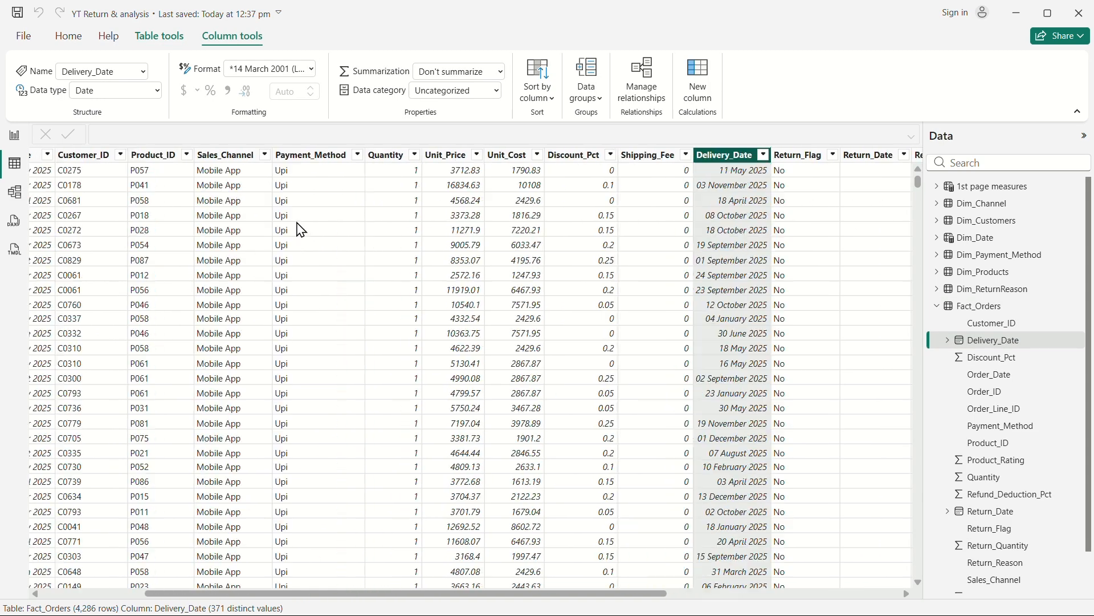
{"action": "scroll", "coordinate": [167, 200], "scroll_direction": "left", "scroll_amount": 1}
{"action": "left_click", "coordinate": [178, 155]}
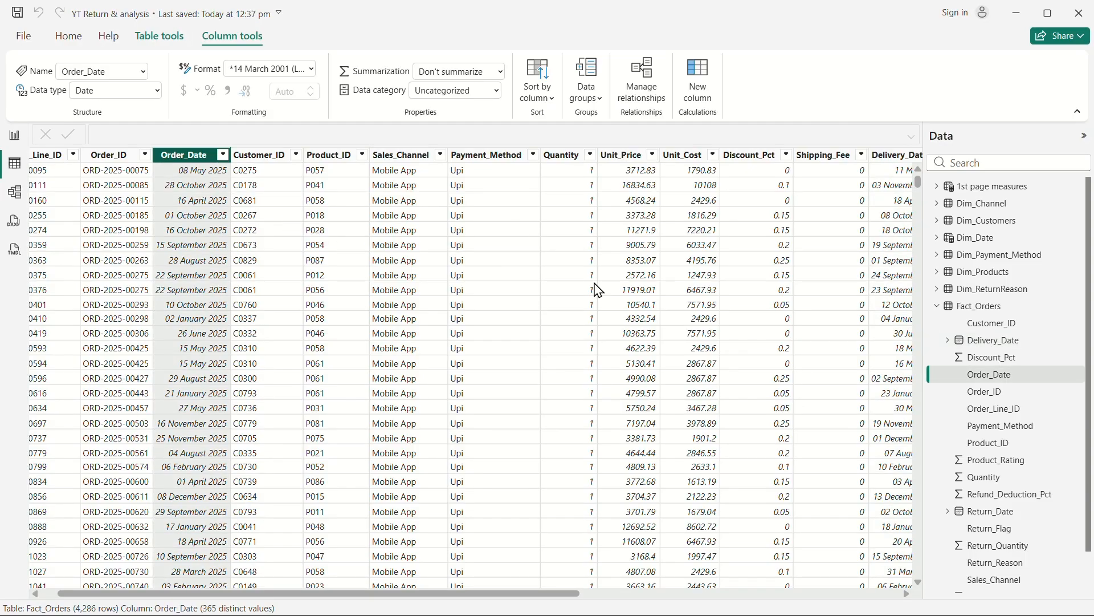
{"action": "scroll", "coordinate": [570, 256], "scroll_direction": "right", "scroll_amount": 3}
{"action": "scroll", "coordinate": [700, 245], "scroll_direction": "right", "scroll_amount": 6}
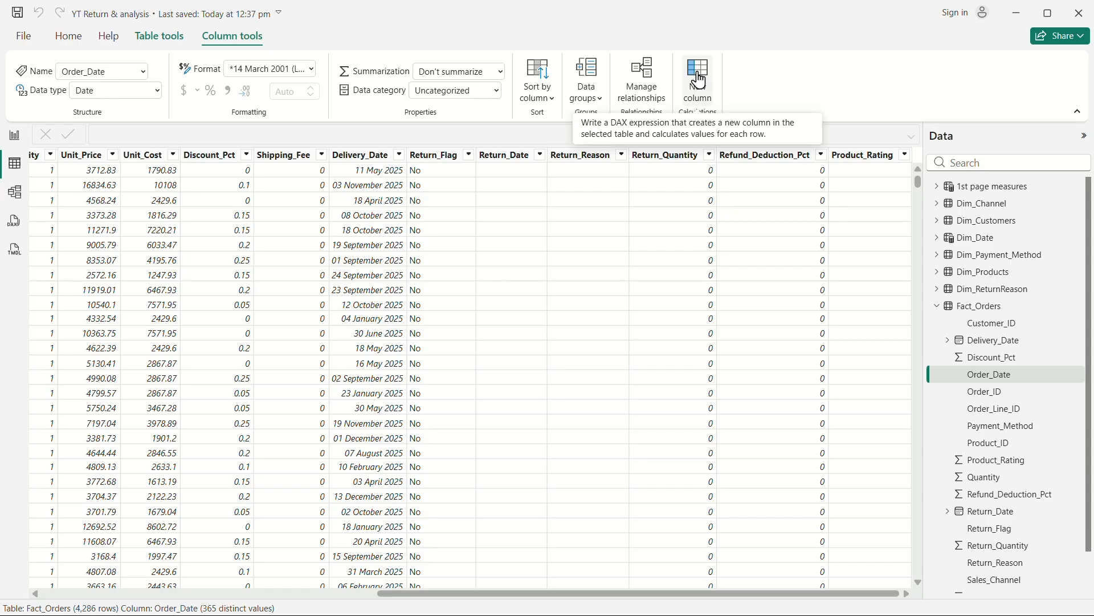
Step: Add a calculated column named "Return days" to Fact_Orders and start its formula with an IF function
{"action": "left_click", "coordinate": [702, 85]}
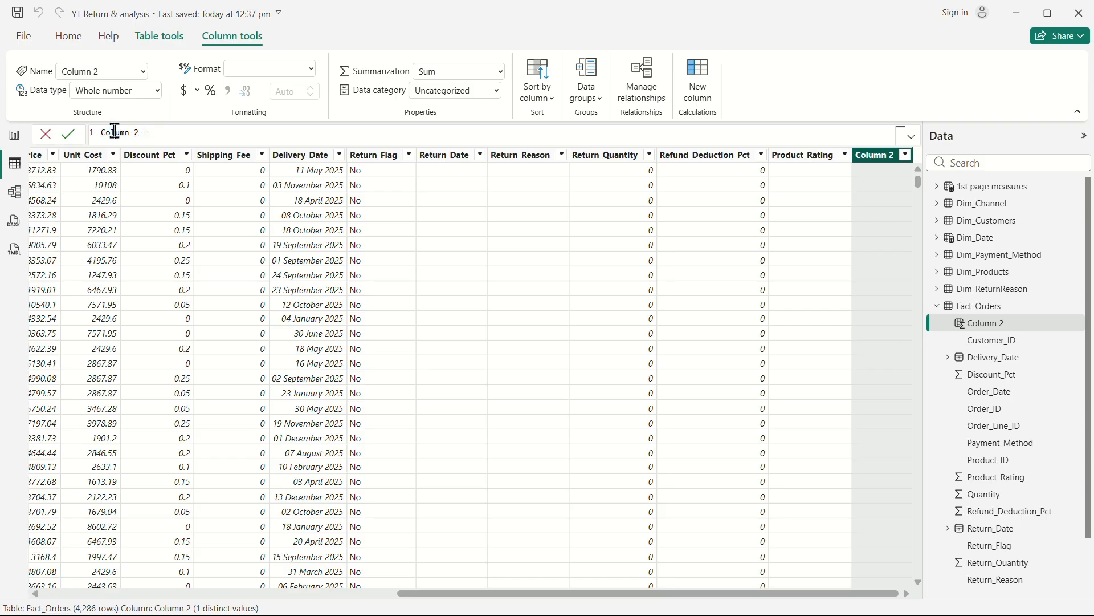
{"action": "left_click_drag", "start_coordinate": [139, 132], "coordinate": [97, 131]}
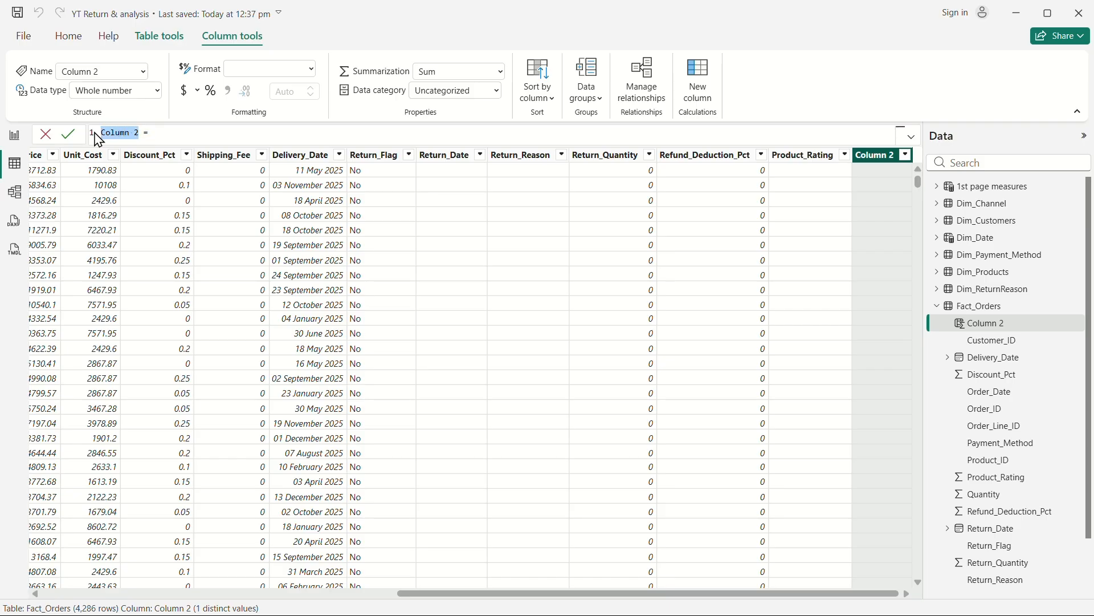
{"action": "type", "text": "Retur"}
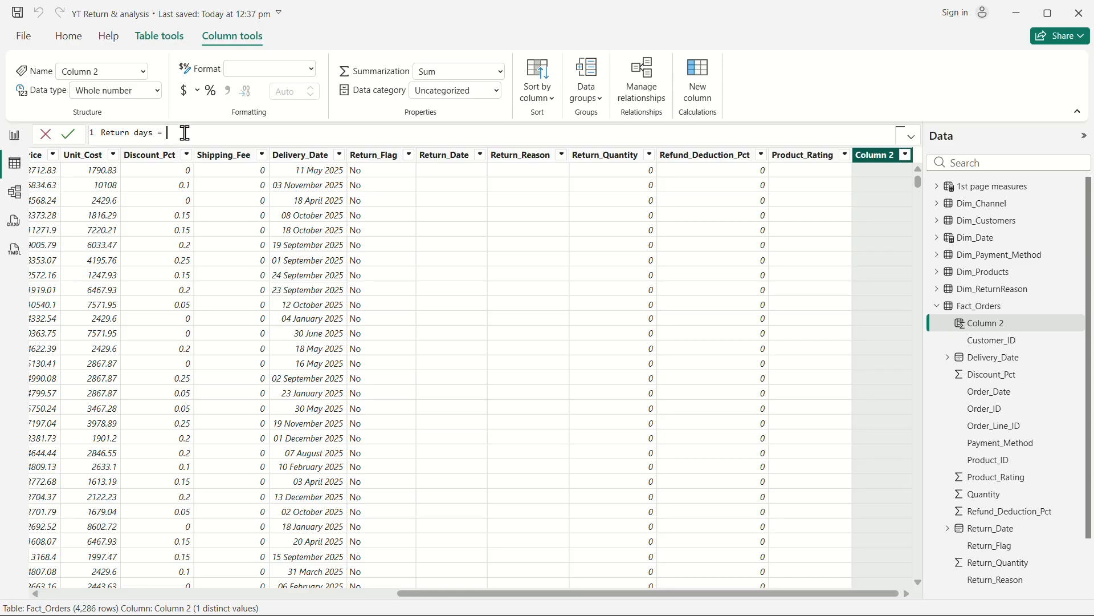
{"action": "key", "text": "shift+Return"}
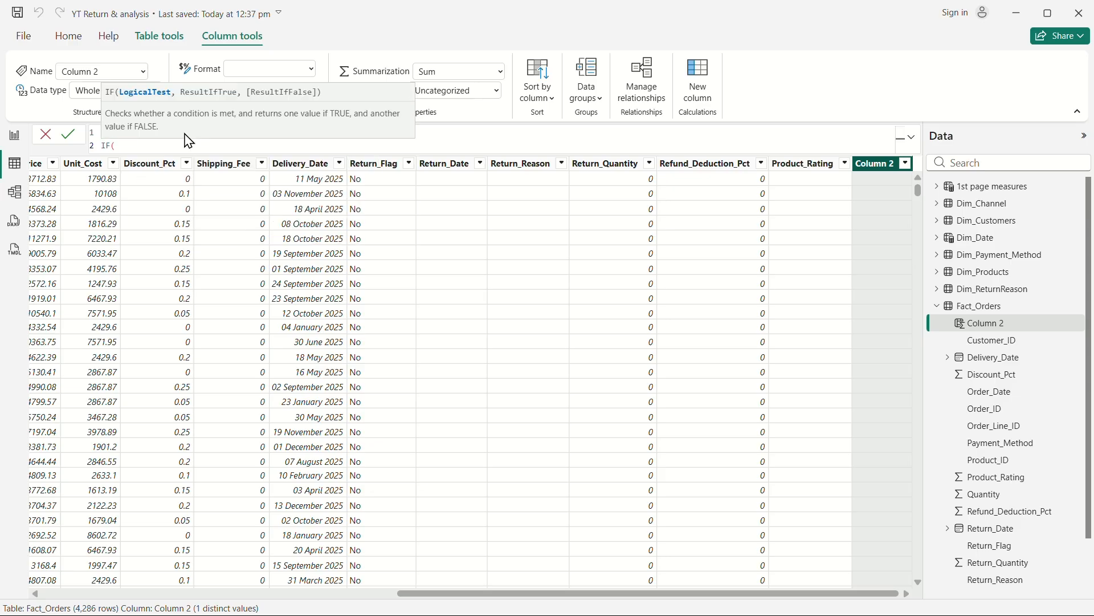
Step: Enter Fact_Orders[Return_Flag] = "yes" as the first condition of the IF on its own line
{"action": "key", "text": "shift+Return"}
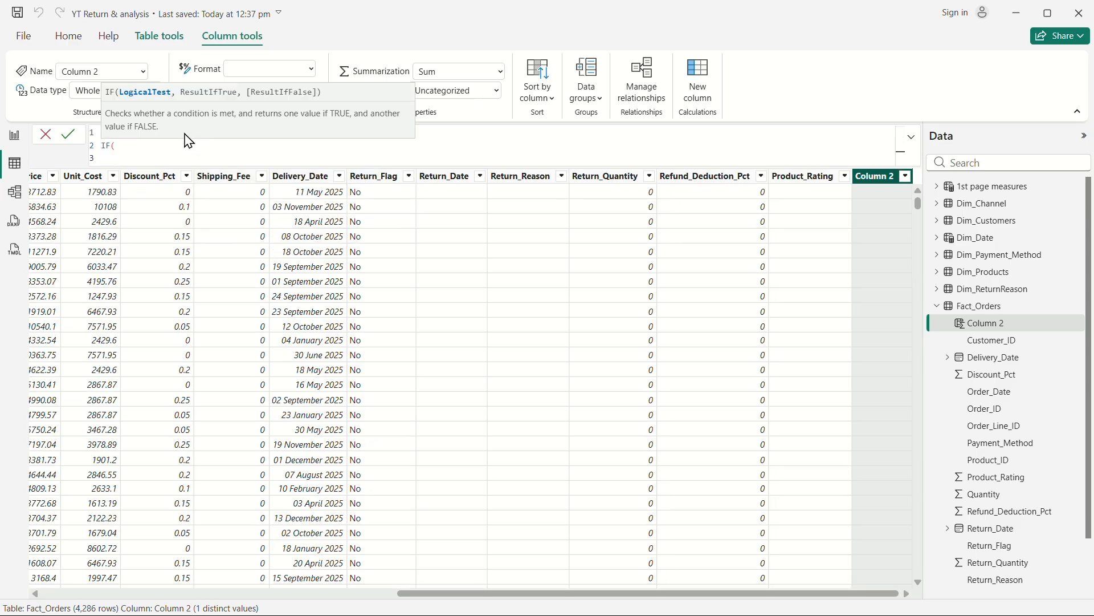
{"action": "type", "text": "retu"}
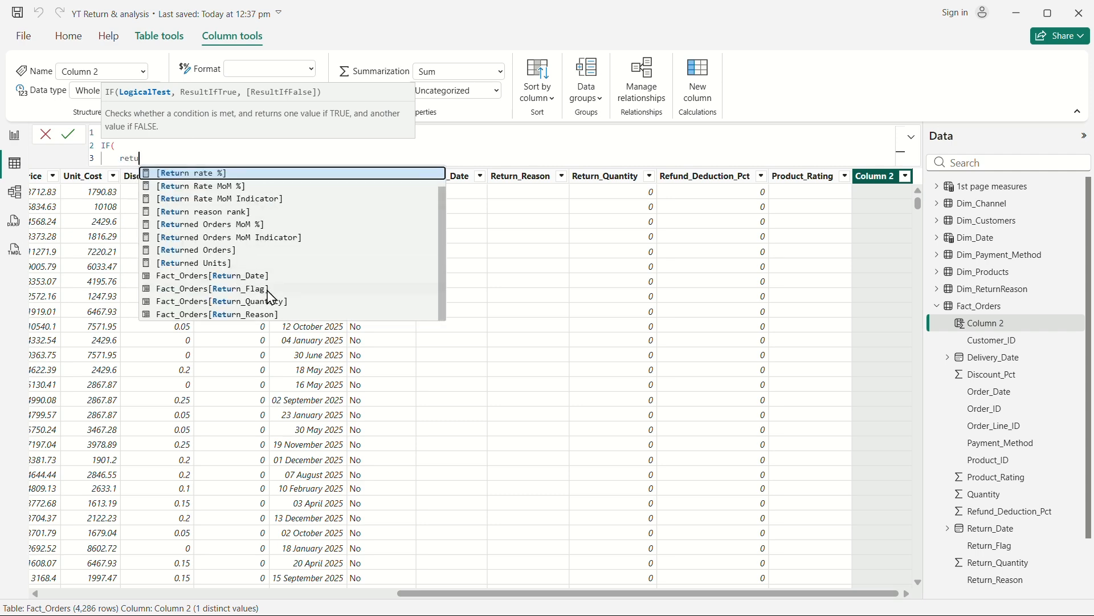
{"action": "left_click", "coordinate": [268, 289]}
{"action": "type", "text": "= \"yes"}
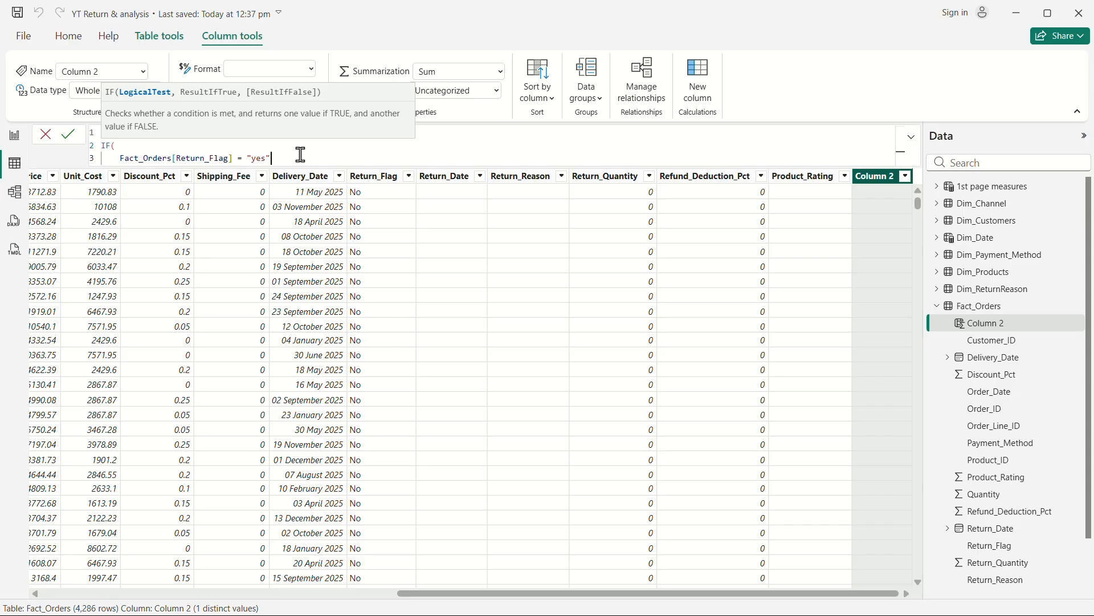
Step: Add the second condition && NOT ISBLANK(Fact_Orders[Return_Date]) to the IF test on a new line
{"action": "key", "text": "Return"}
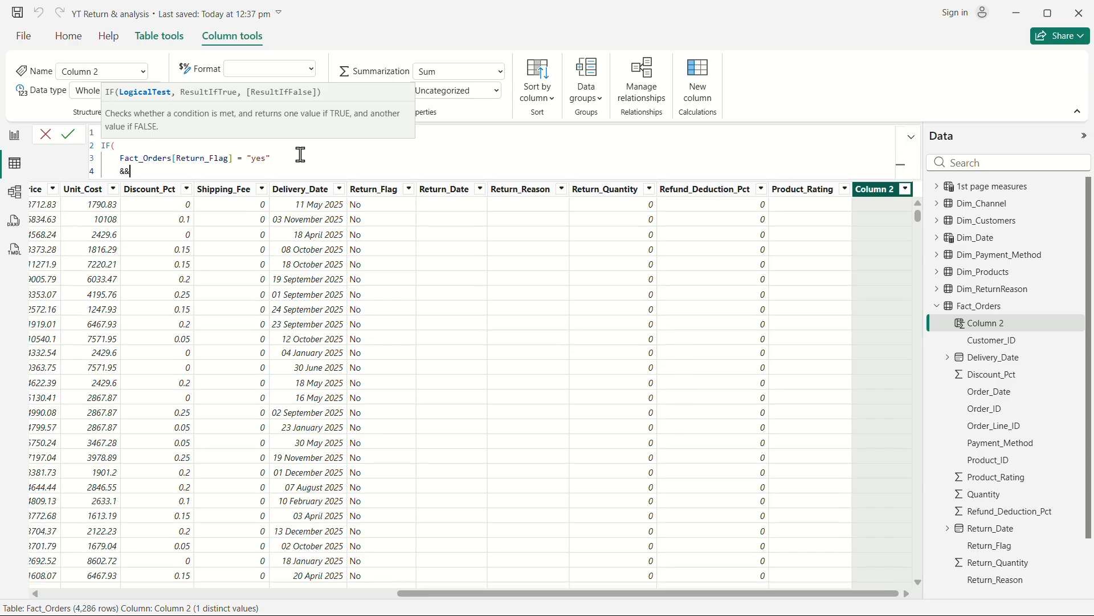
{"action": "type", "text": "&& retu"}
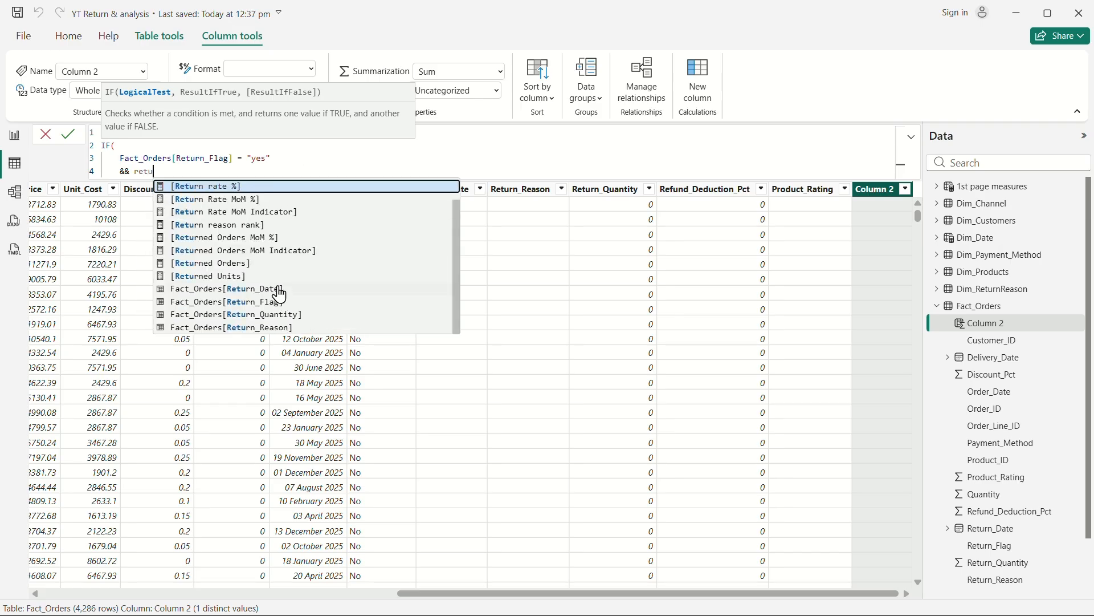
{"action": "left_click", "coordinate": [260, 289]}
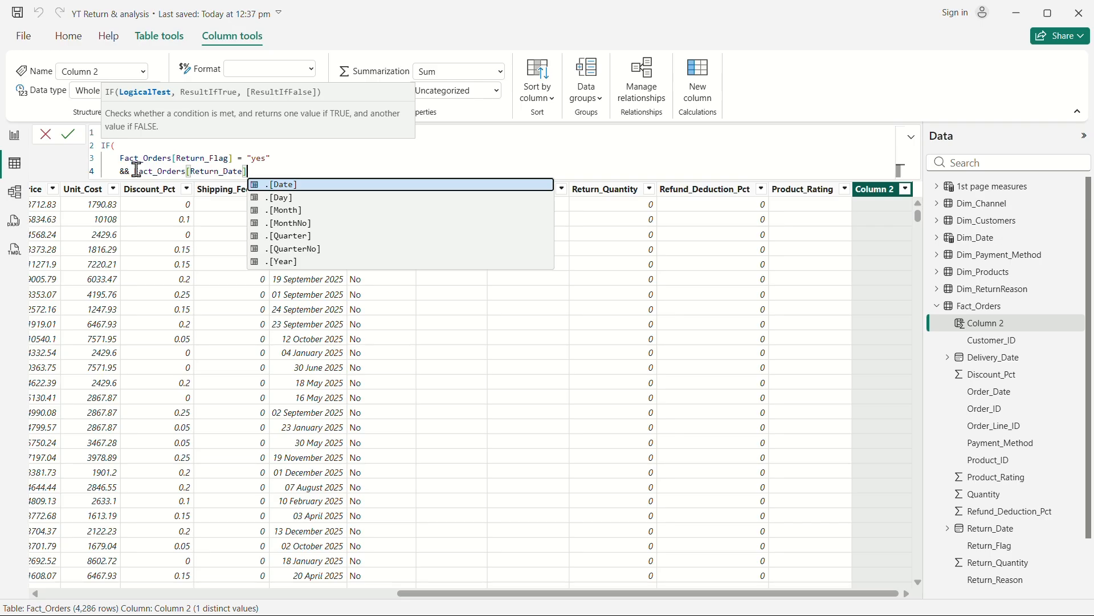
{"action": "left_click", "coordinate": [135, 171]}
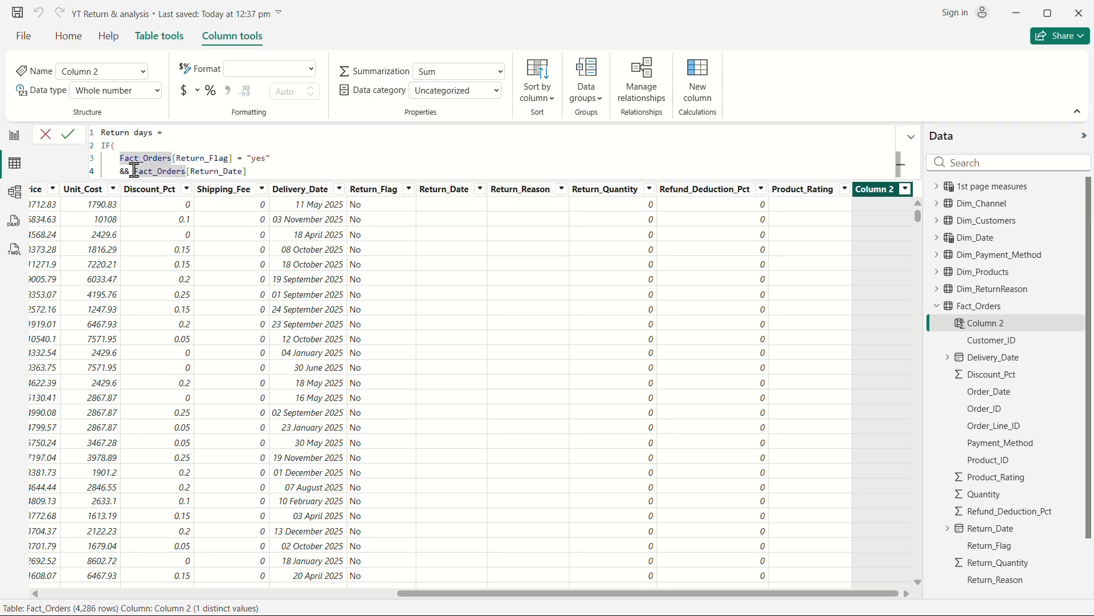
{"action": "type", "text": "NOT isbln"}
{"action": "key", "text": "BackSpace"}
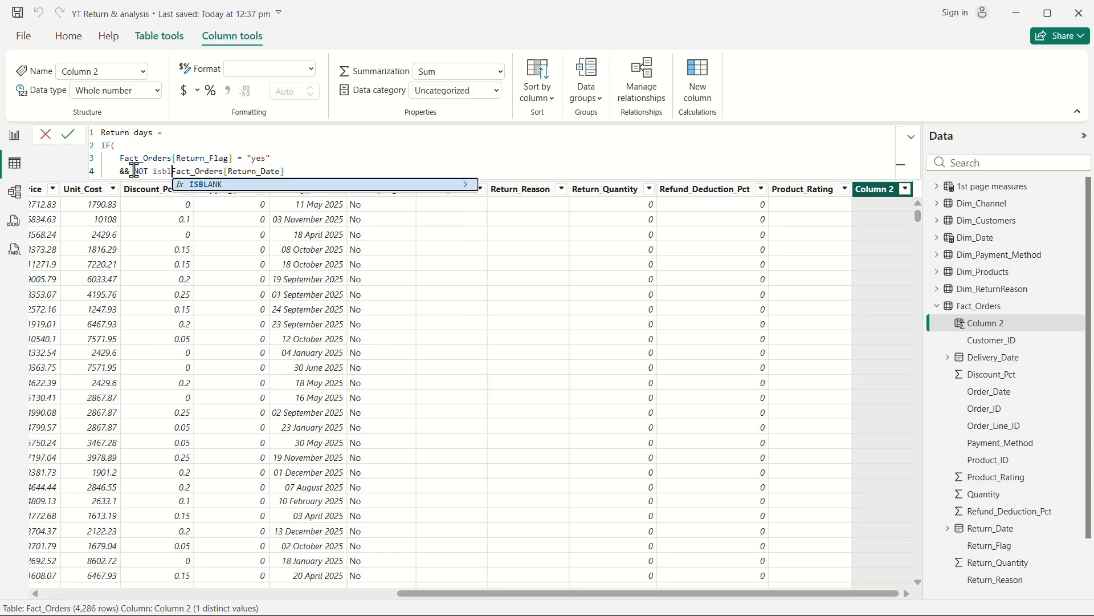
{"action": "key", "text": "Tab"}
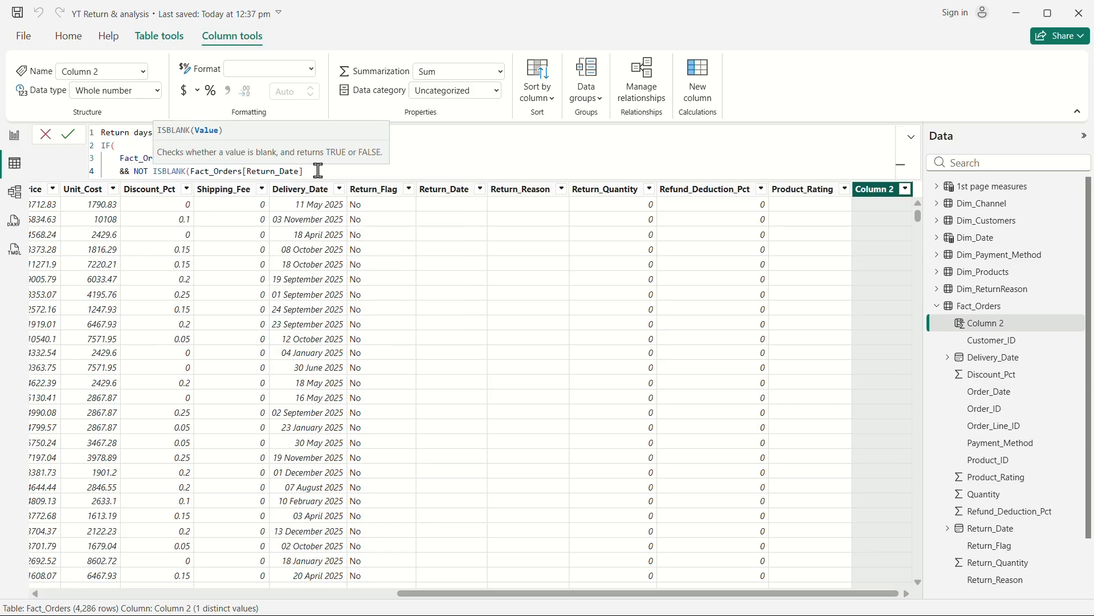
{"action": "left_click", "coordinate": [318, 171]}
{"action": "type", "text": ")"}
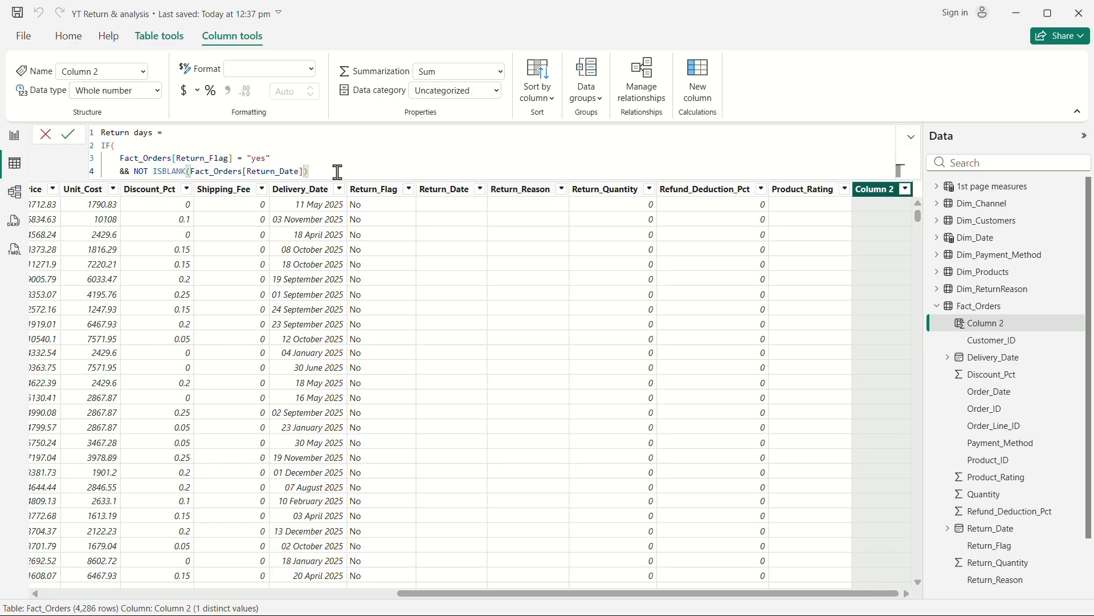
Step: Start a DATEDIFF function on a new line as the IF formula's true result
{"action": "type", "text": ","}
{"action": "key", "text": "shift+Return"}
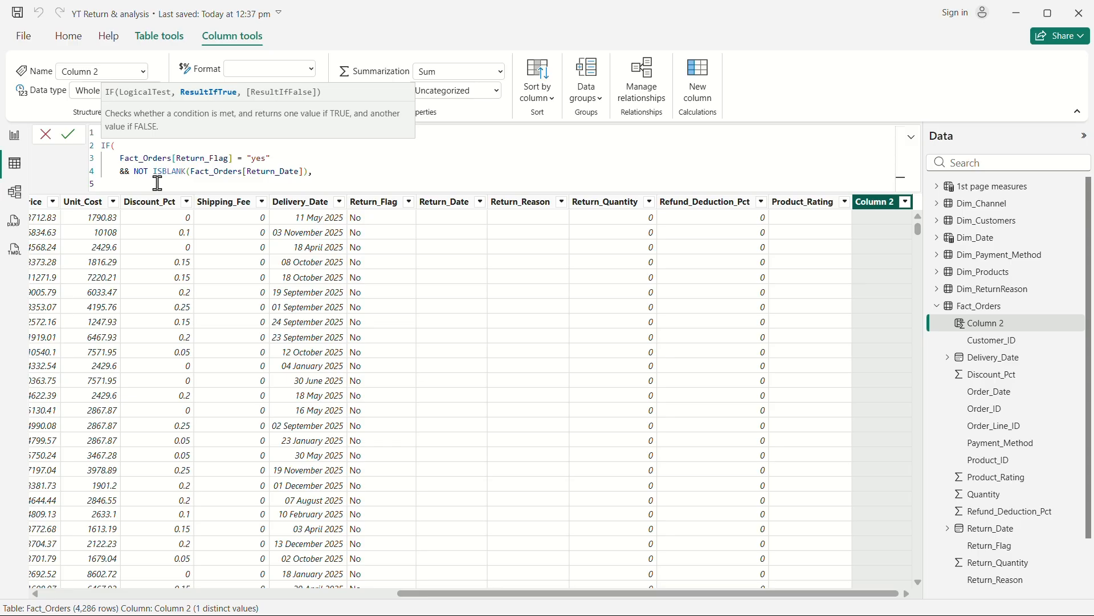
{"action": "type", "text": "dat"}
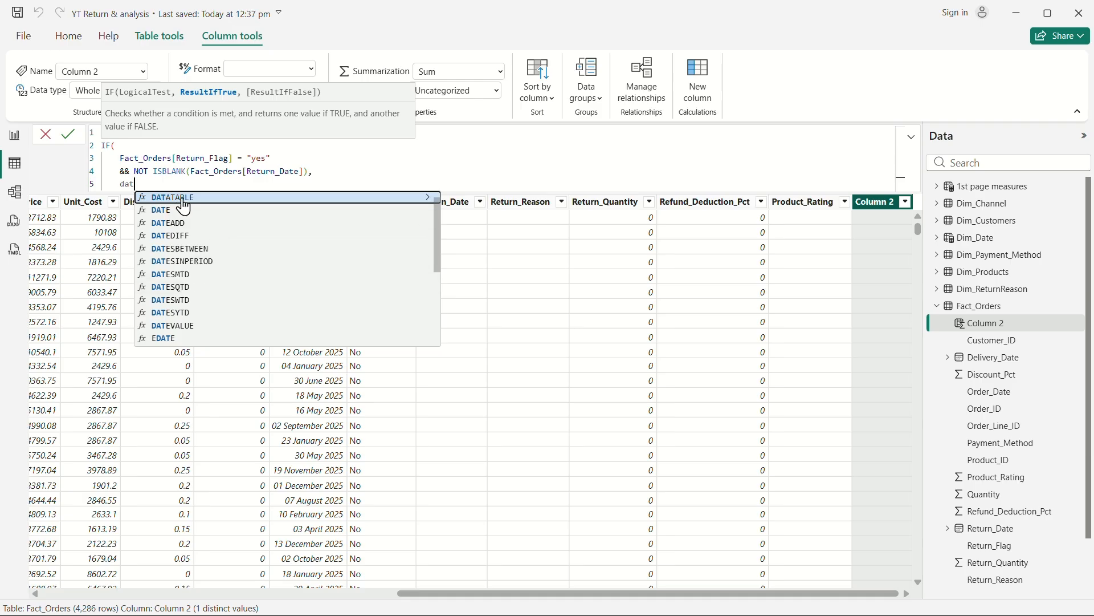
{"action": "type", "text": "ed"}
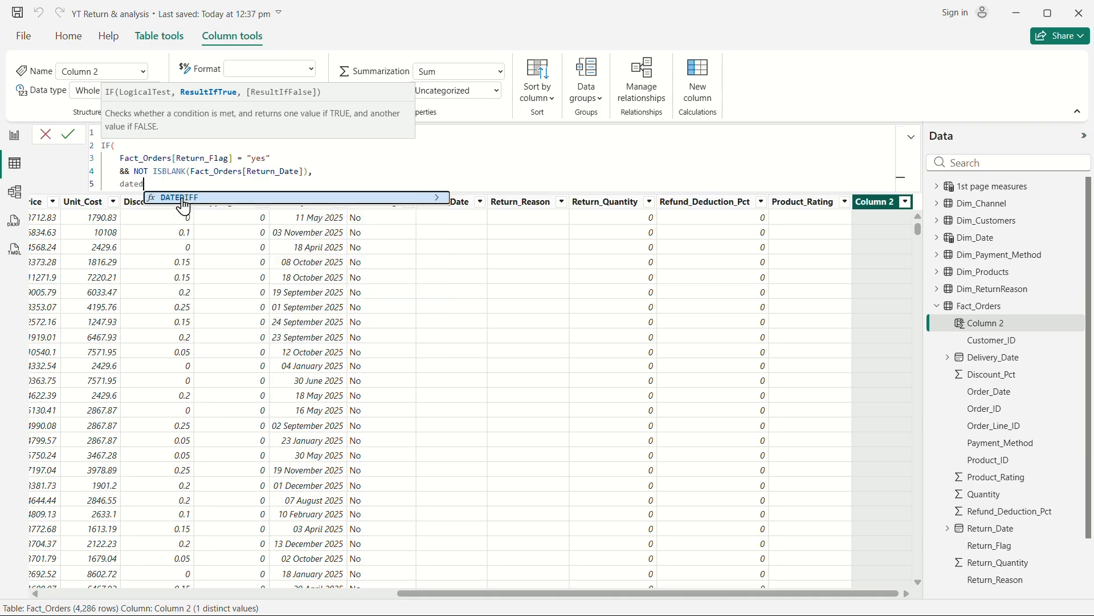
{"action": "key", "text": "Tab"}
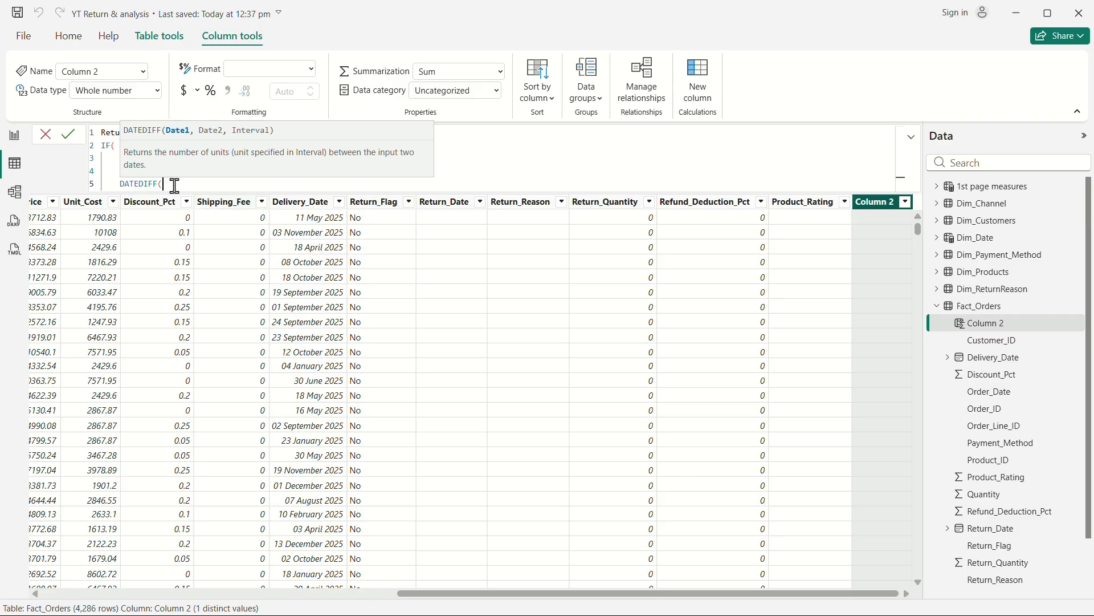
{"action": "key", "text": "shift+Return"}
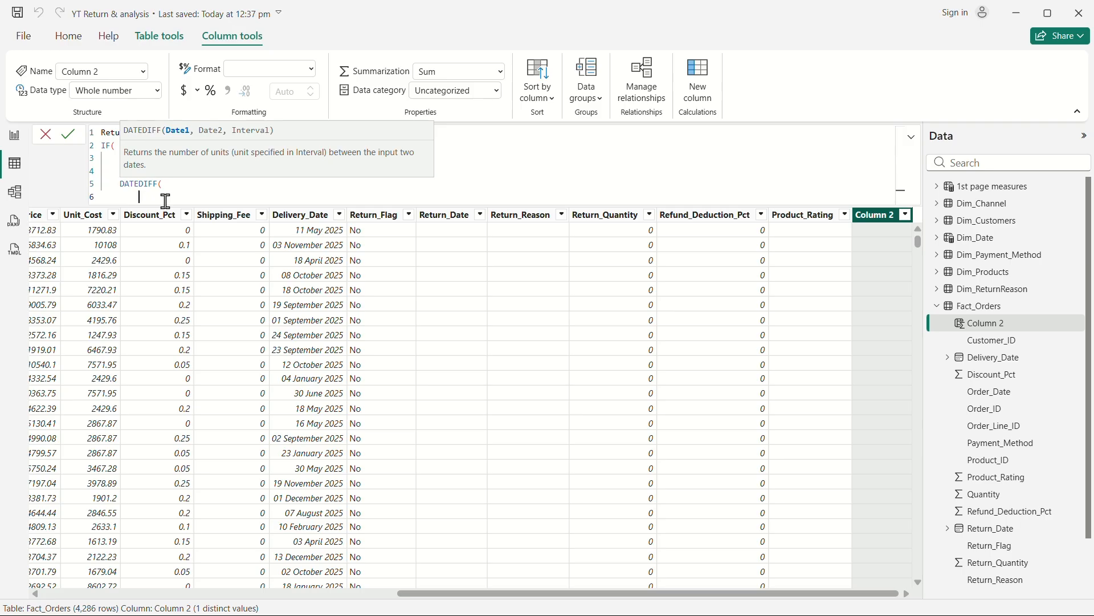
Step: Enter Fact_Orders[Delivery_Date] and Fact_Orders[Return_Date] as DATEDIFF's start and end dates, each on its own line
{"action": "type", "text": "deliv"}
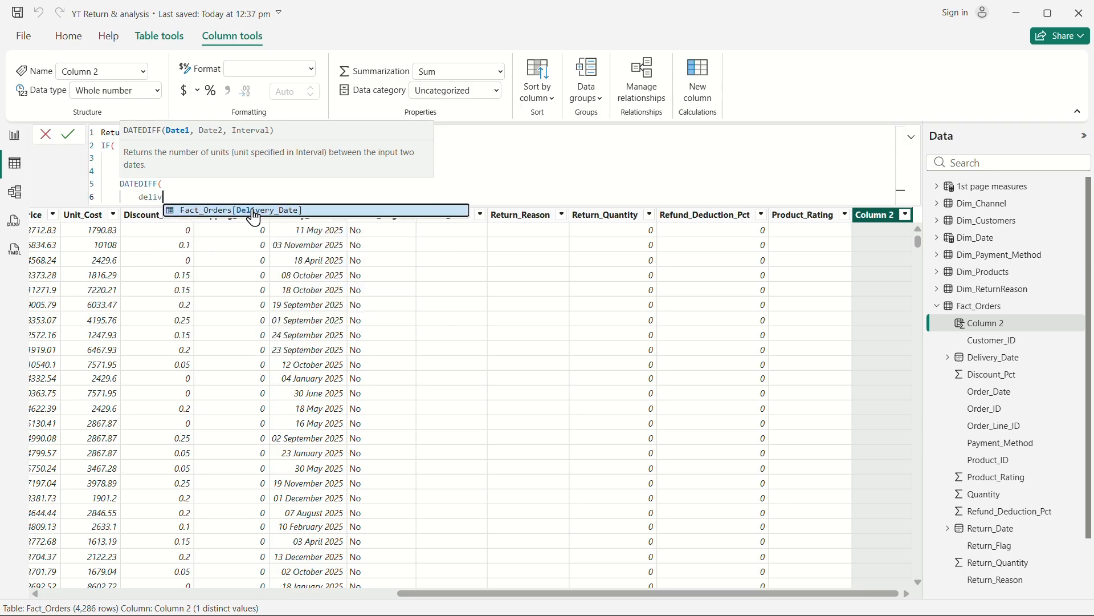
{"action": "left_click", "coordinate": [254, 211]}
{"action": "type", "text": ","}
{"action": "key", "text": "shift+Return"}
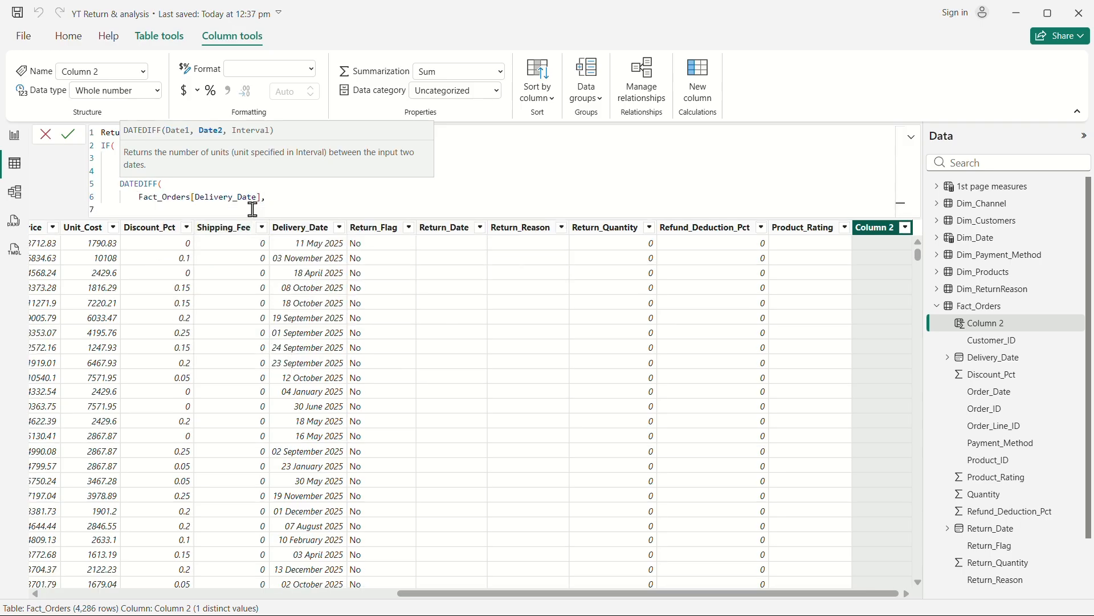
{"action": "type", "text": "retu"}
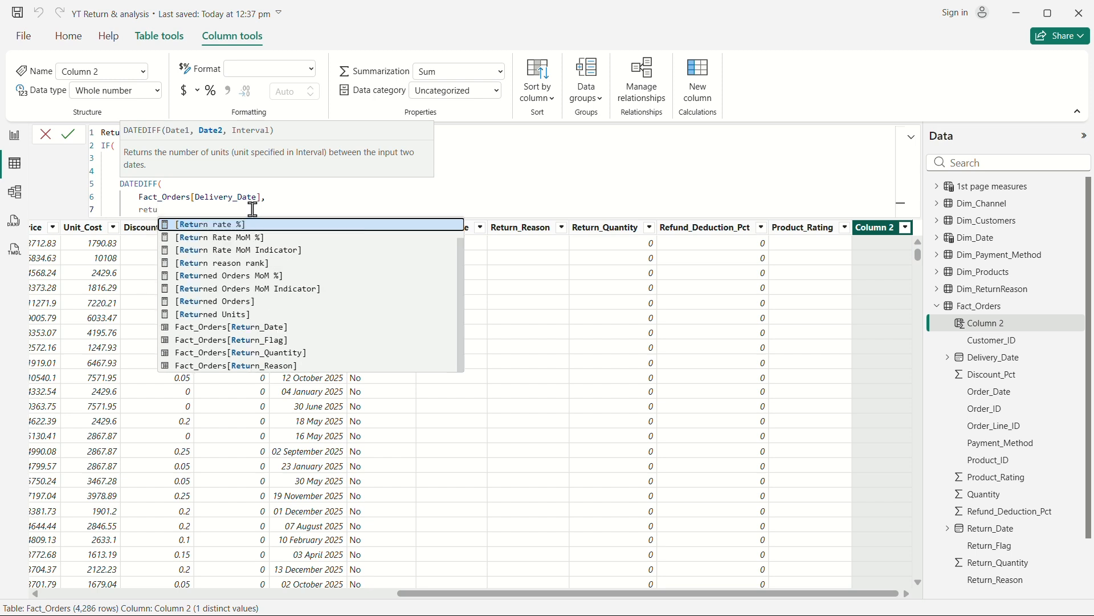
{"action": "left_click", "coordinate": [271, 328]}
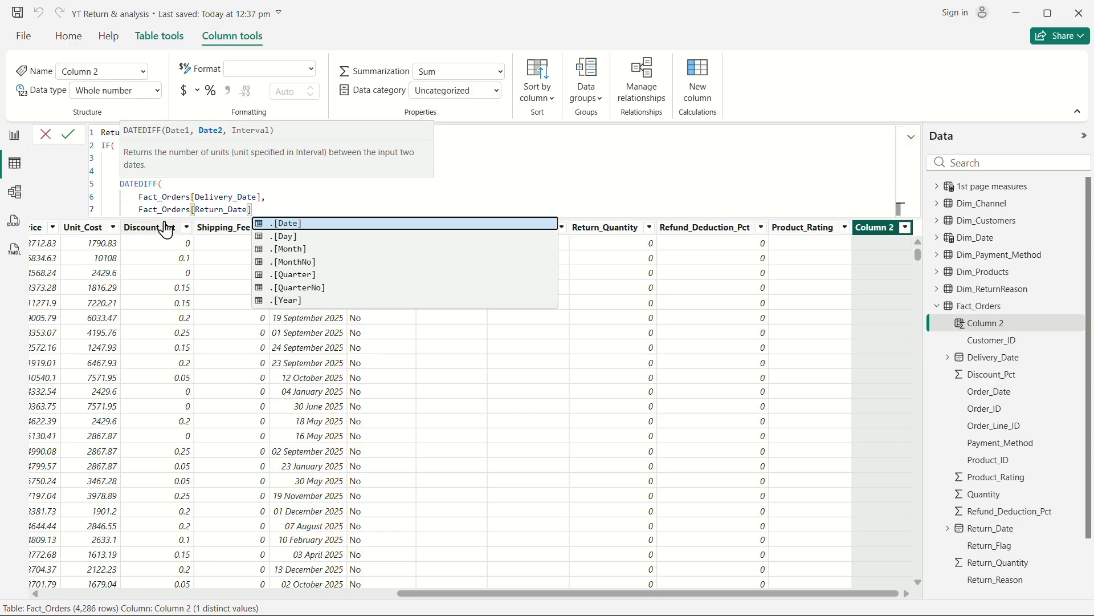
Step: Examine the order, delivery and return date columns of Fact_Orders to compare the dates used in the formula
{"action": "scroll", "coordinate": [367, 382], "scroll_direction": "right", "scroll_amount": 1}
{"action": "scroll", "coordinate": [367, 382], "scroll_direction": "left", "scroll_amount": 5}
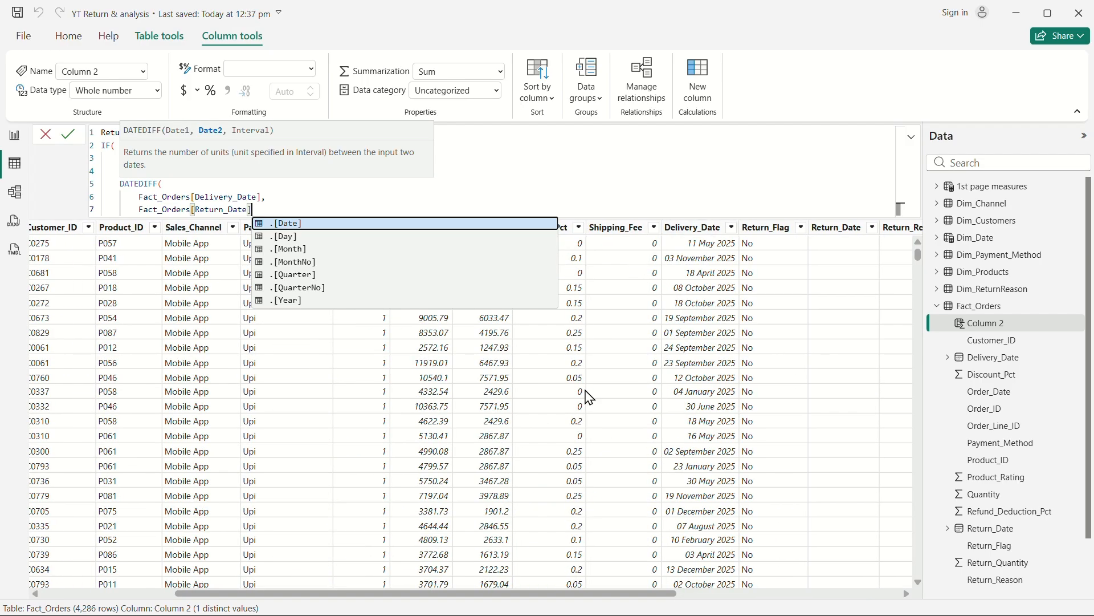
{"action": "scroll", "coordinate": [587, 370], "scroll_direction": "left", "scroll_amount": 3}
{"action": "scroll", "coordinate": [589, 397], "scroll_direction": "left", "scroll_amount": 2}
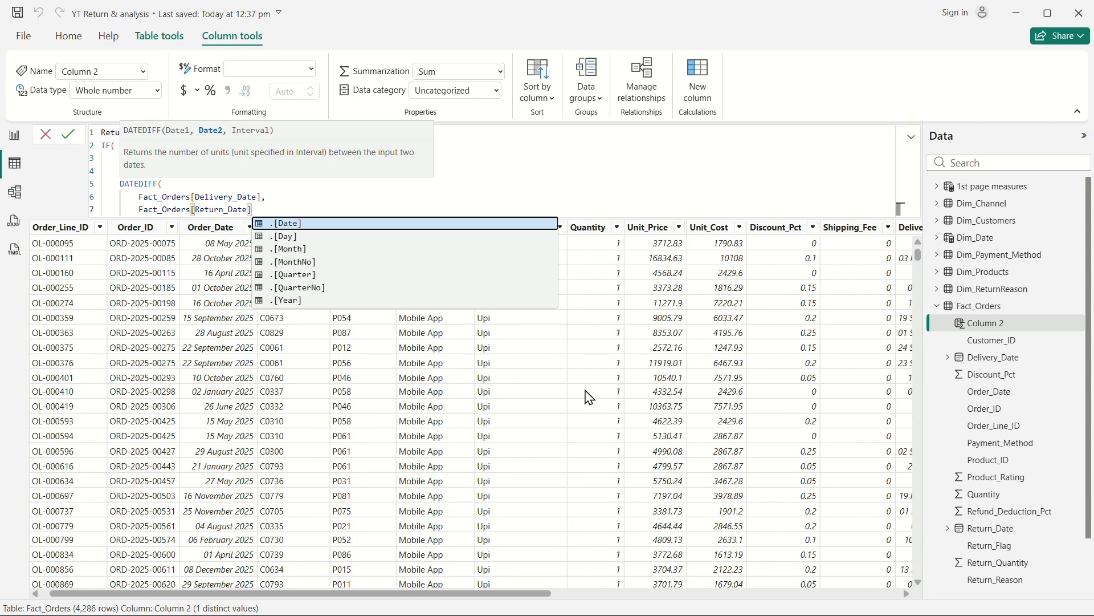
{"action": "scroll", "coordinate": [589, 397], "scroll_direction": "right", "scroll_amount": 10}
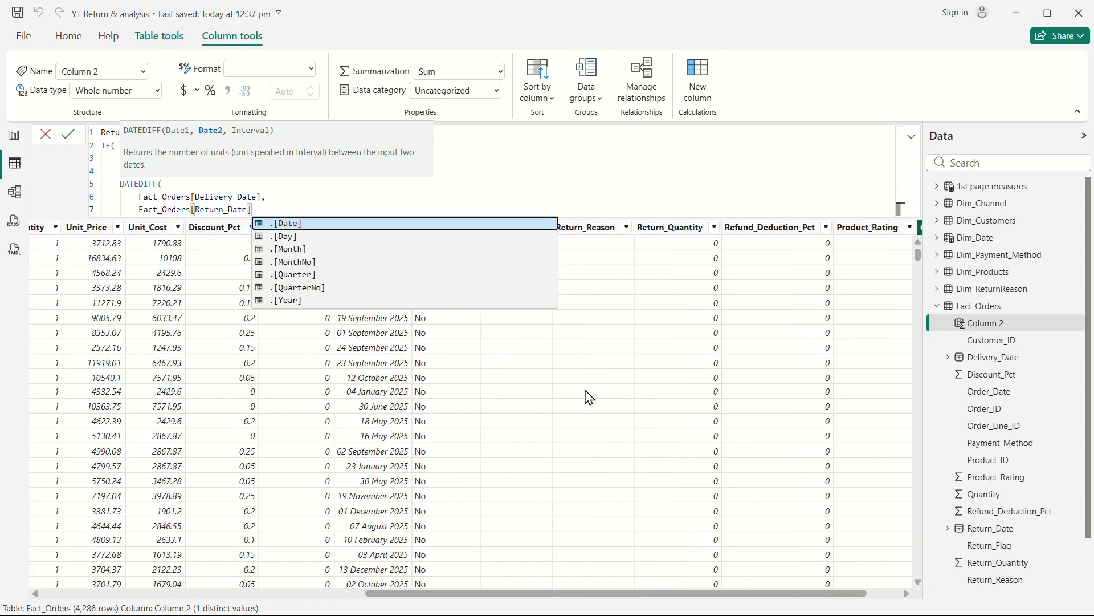
{"action": "scroll", "coordinate": [589, 398], "scroll_direction": "right", "scroll_amount": 2}
{"action": "scroll", "coordinate": [589, 397], "scroll_direction": "left", "scroll_amount": 4}
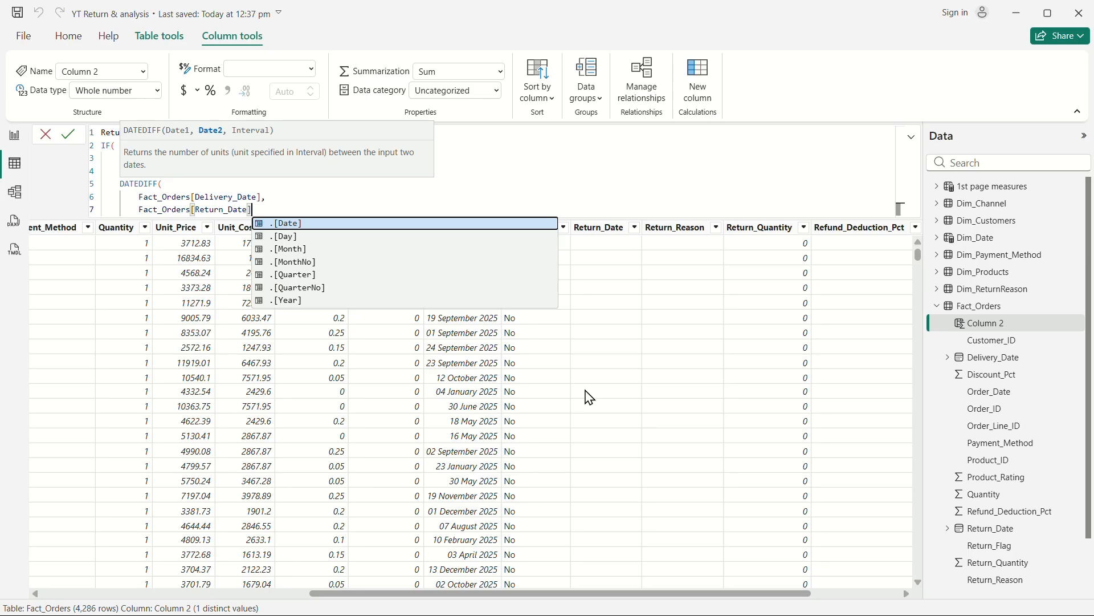
{"action": "scroll", "coordinate": [590, 394], "scroll_direction": "left", "scroll_amount": 1}
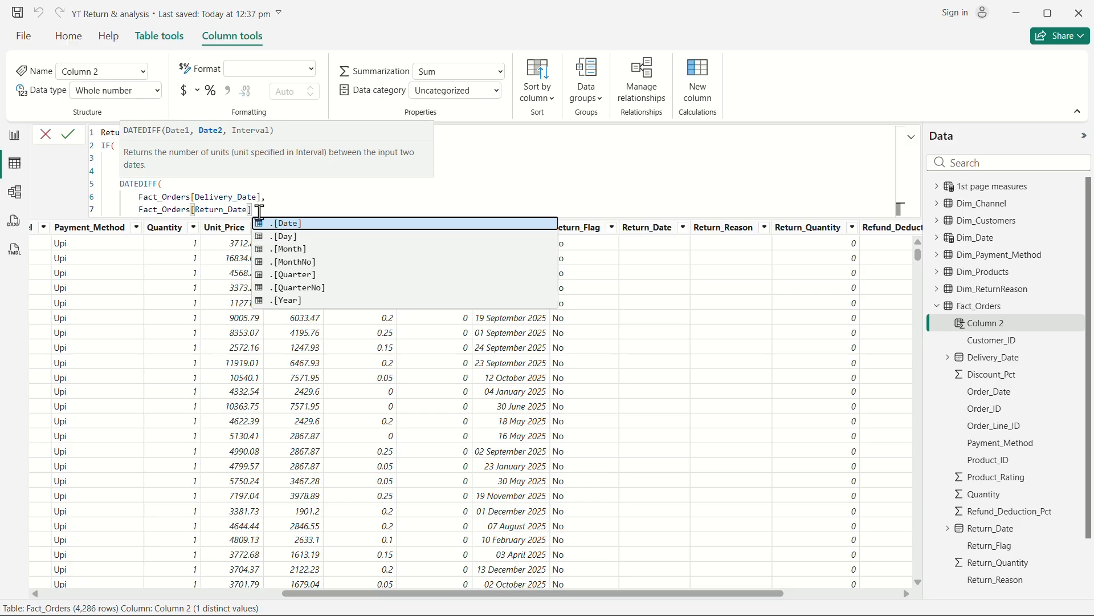
Step: Set DATEDIFF's interval to DAY on a new line and close the function with a parenthesis below it
{"action": "type", "text": ","}
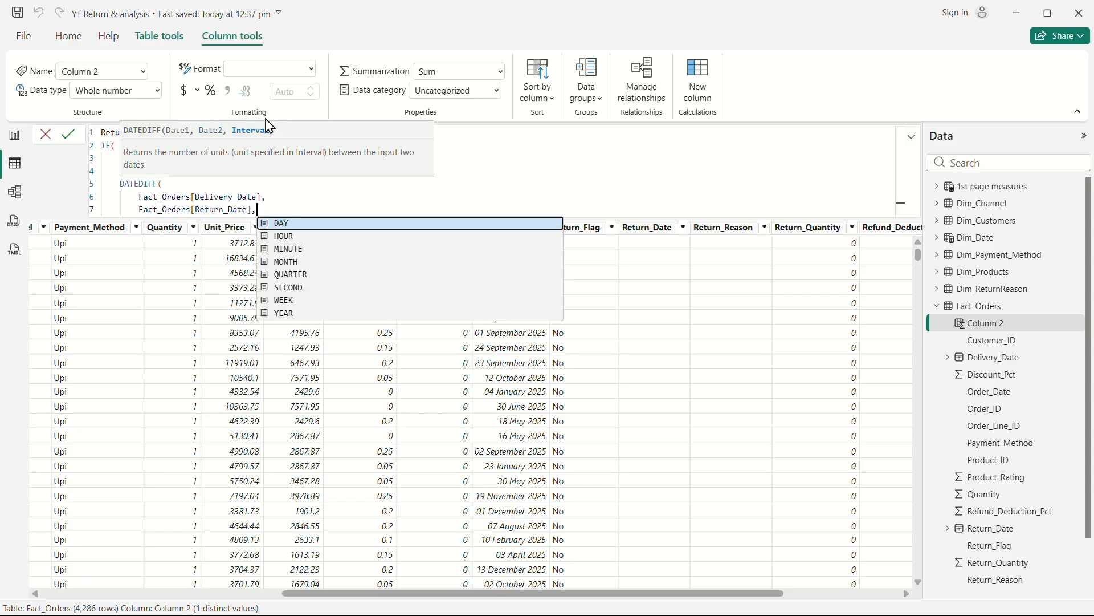
{"action": "key", "text": "shift+Return"}
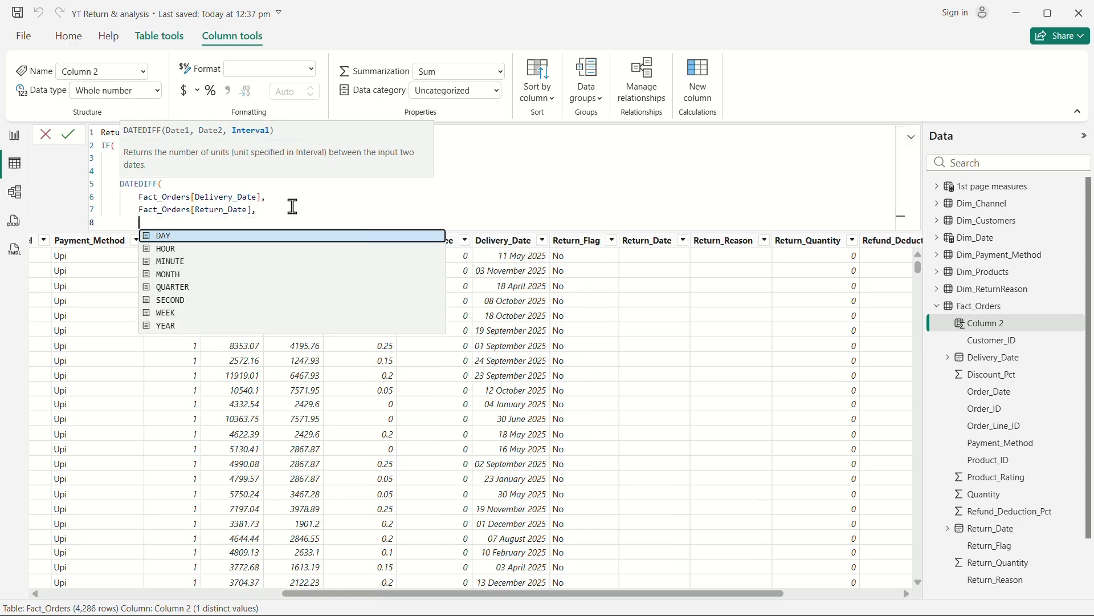
{"action": "left_click", "coordinate": [195, 234]}
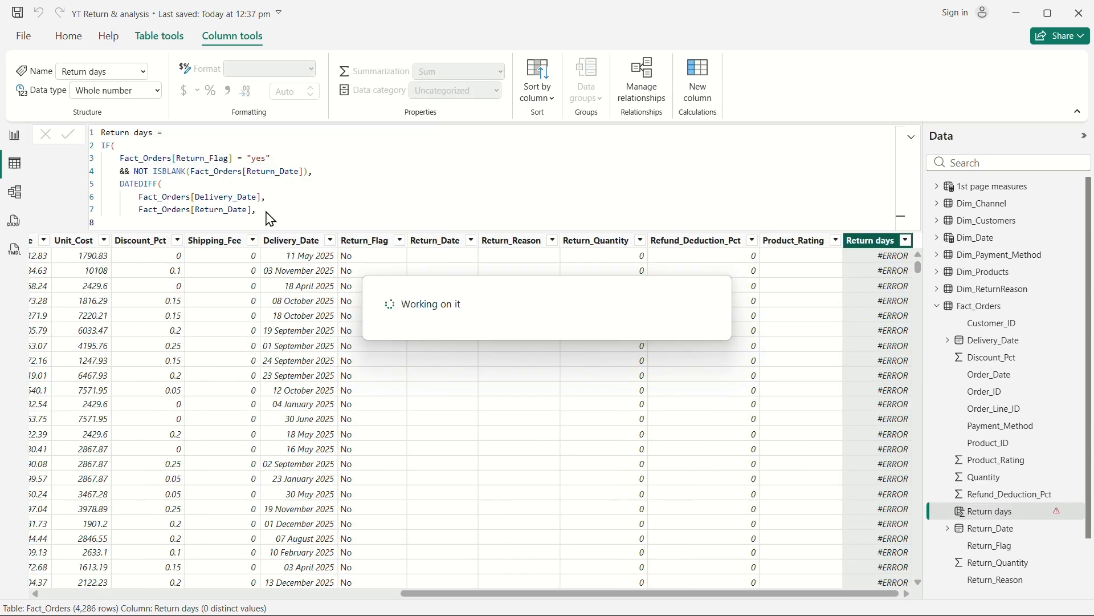
{"action": "left_click", "coordinate": [164, 224]}
{"action": "type", "text": ")"}
{"action": "key", "text": "BackSpace"}
{"action": "left_click", "coordinate": [178, 238]}
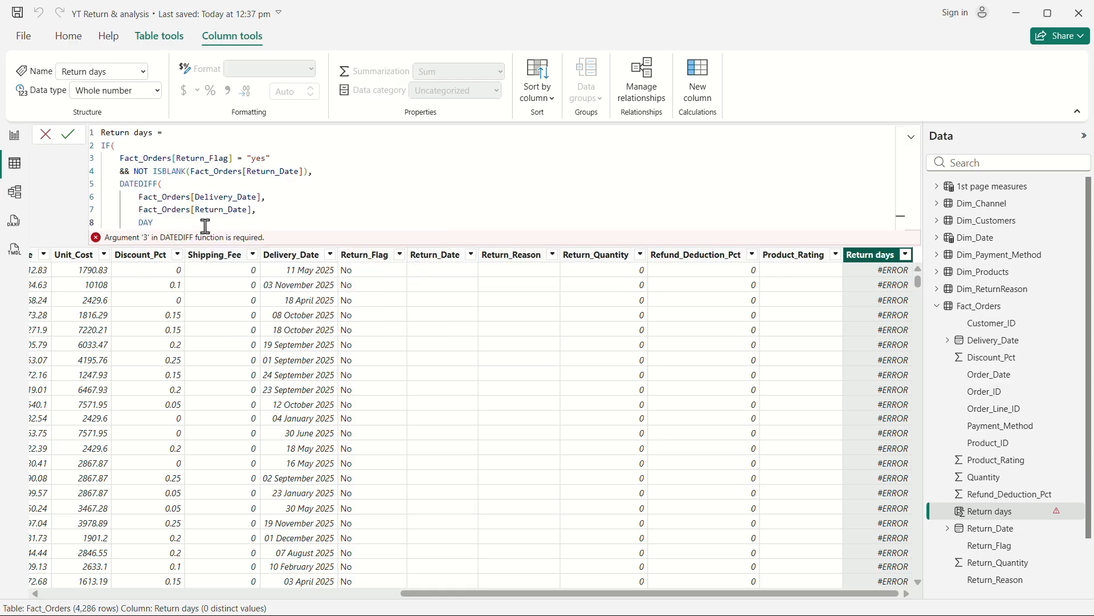
{"action": "key", "text": "Return"}
{"action": "type", "text": ")"}
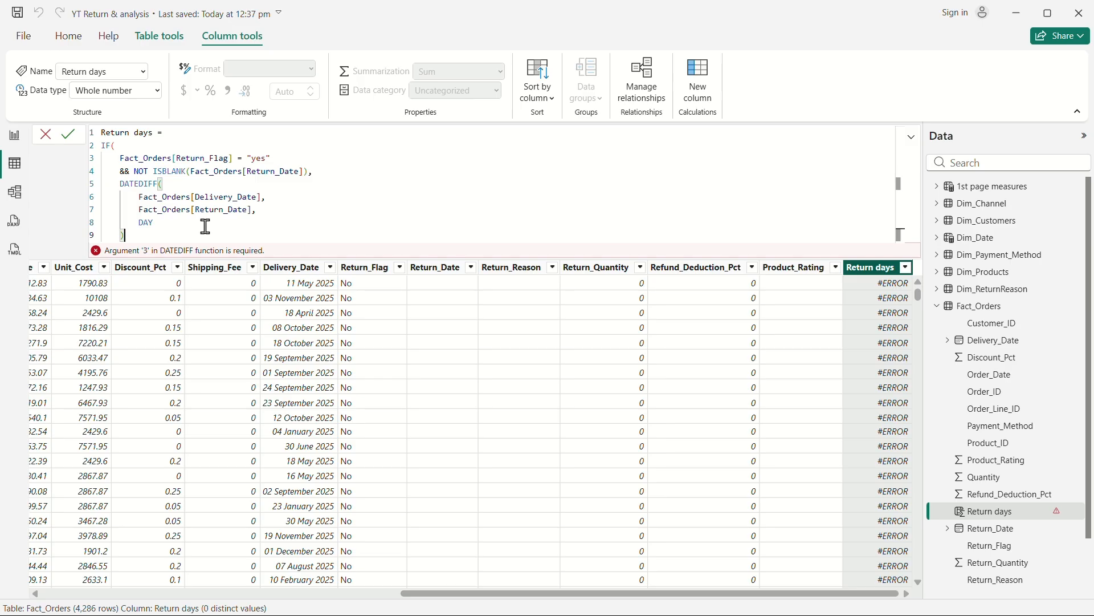
Step: Add BLANK() as the IF's false result, close the IF function and commit the Return days formula
{"action": "type", "text": ","}
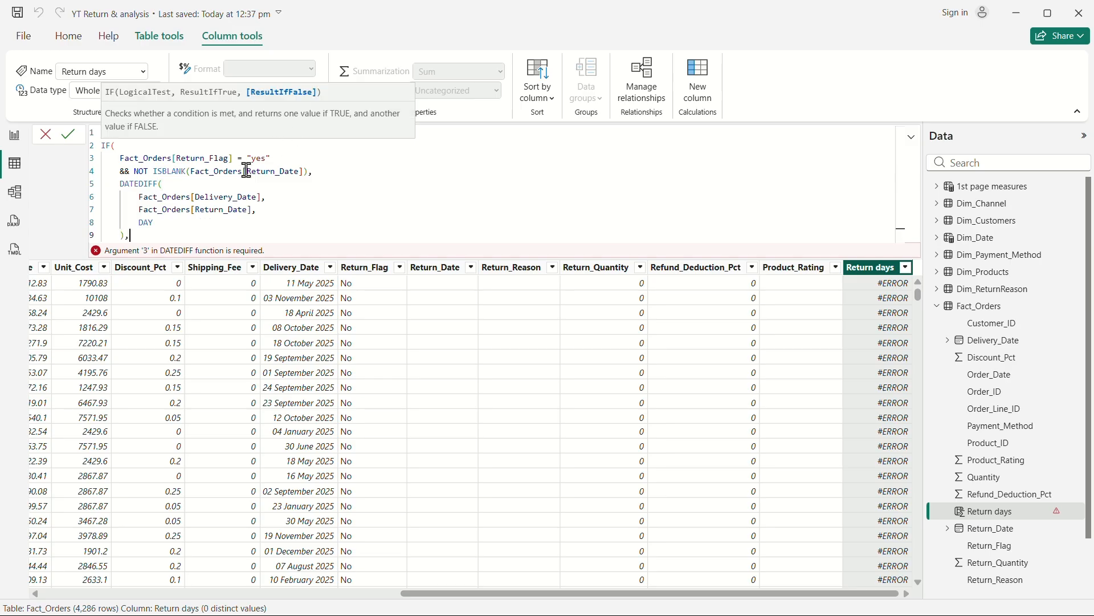
{"action": "key", "text": "Return"}
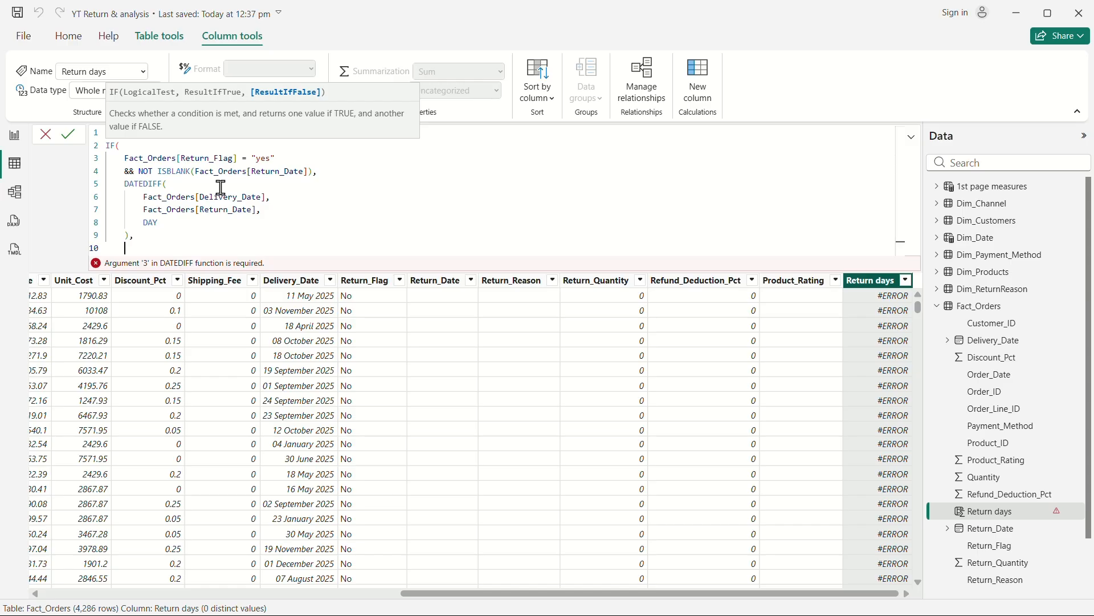
{"action": "type", "text": "blan"}
{"action": "key", "text": "Tab"}
{"action": "key", "text": "shift+Return"}
{"action": "type", "text": ")"}
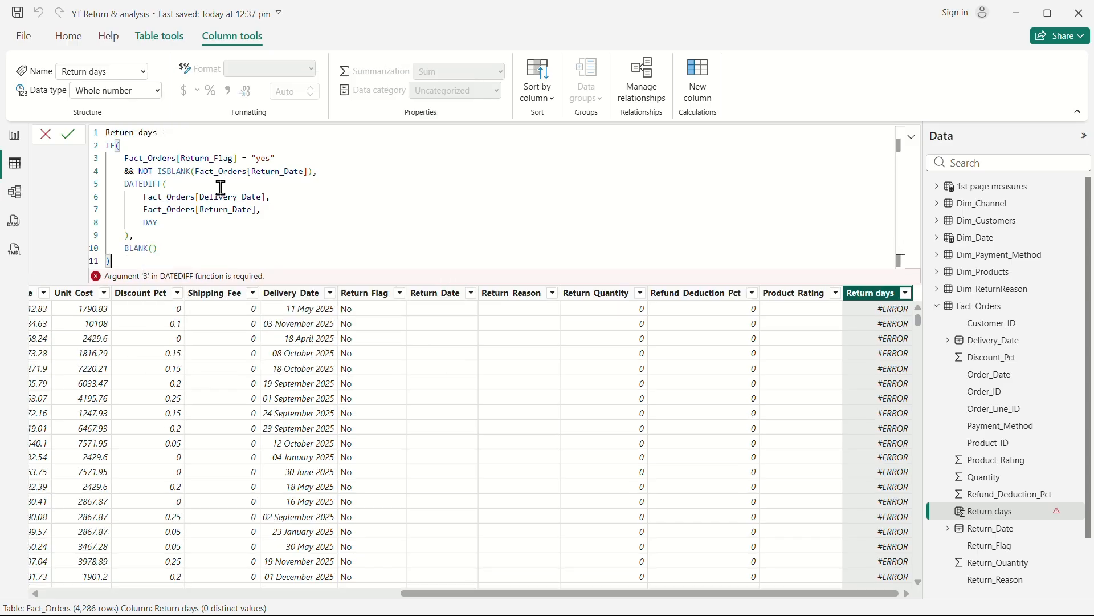
{"action": "key", "text": "Return"}
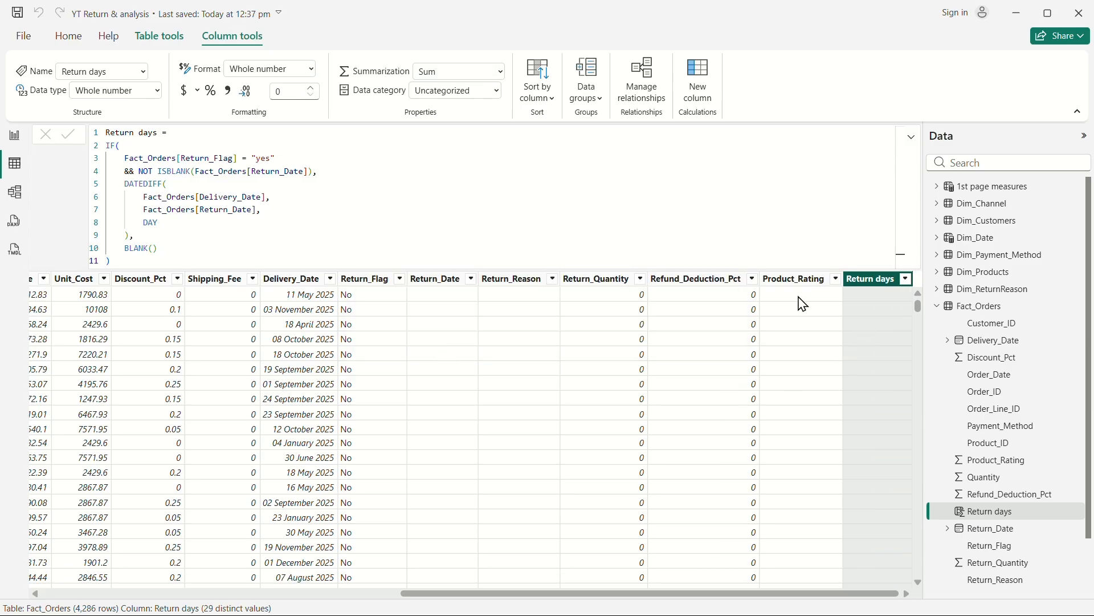
Step: Filter blank values out of the Return days column and examine the calculated days against the delivery and return dates
{"action": "left_click", "coordinate": [906, 279]}
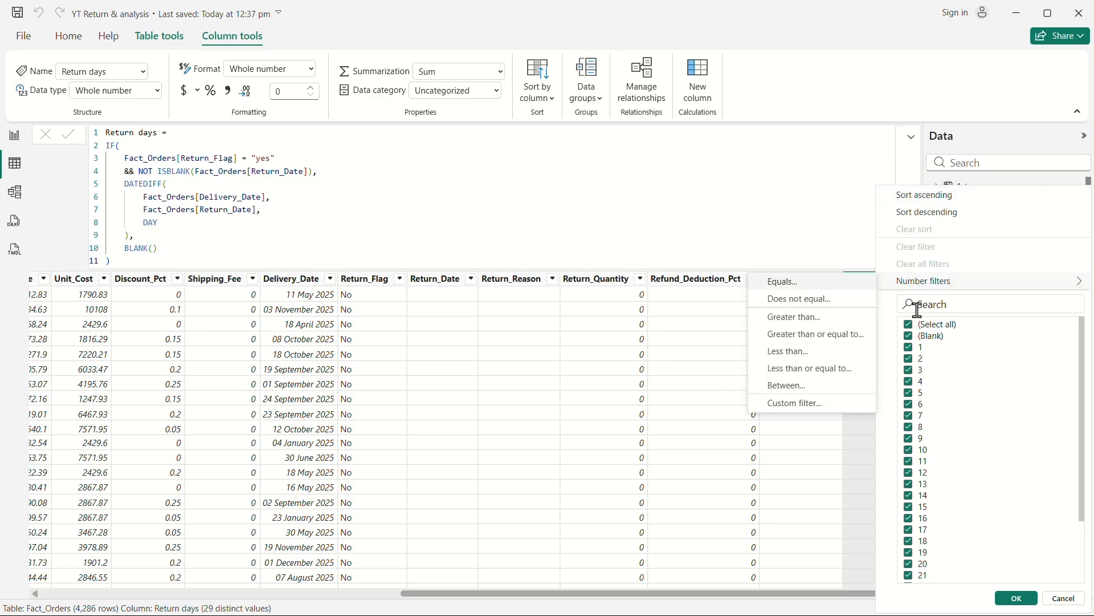
{"action": "scroll", "coordinate": [947, 490], "scroll_direction": "down", "scroll_amount": 2}
{"action": "scroll", "coordinate": [941, 427], "scroll_direction": "up", "scroll_amount": 2}
{"action": "left_click", "coordinate": [909, 335]}
{"action": "left_click", "coordinate": [1017, 598]}
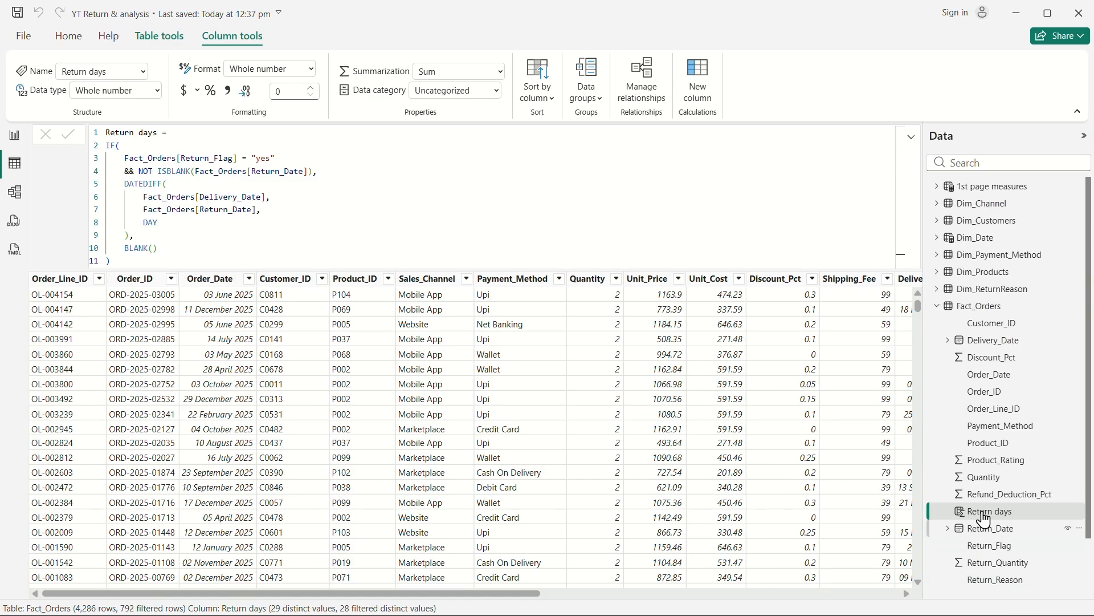
{"action": "scroll", "coordinate": [735, 399], "scroll_direction": "right", "scroll_amount": 5}
{"action": "scroll", "coordinate": [774, 386], "scroll_direction": "right", "scroll_amount": 5}
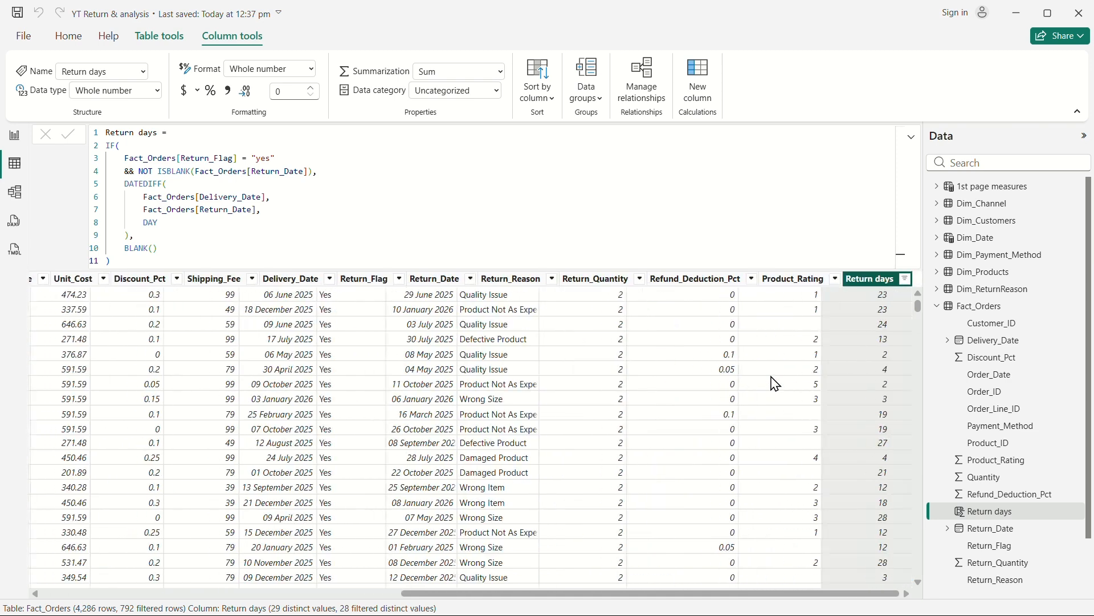
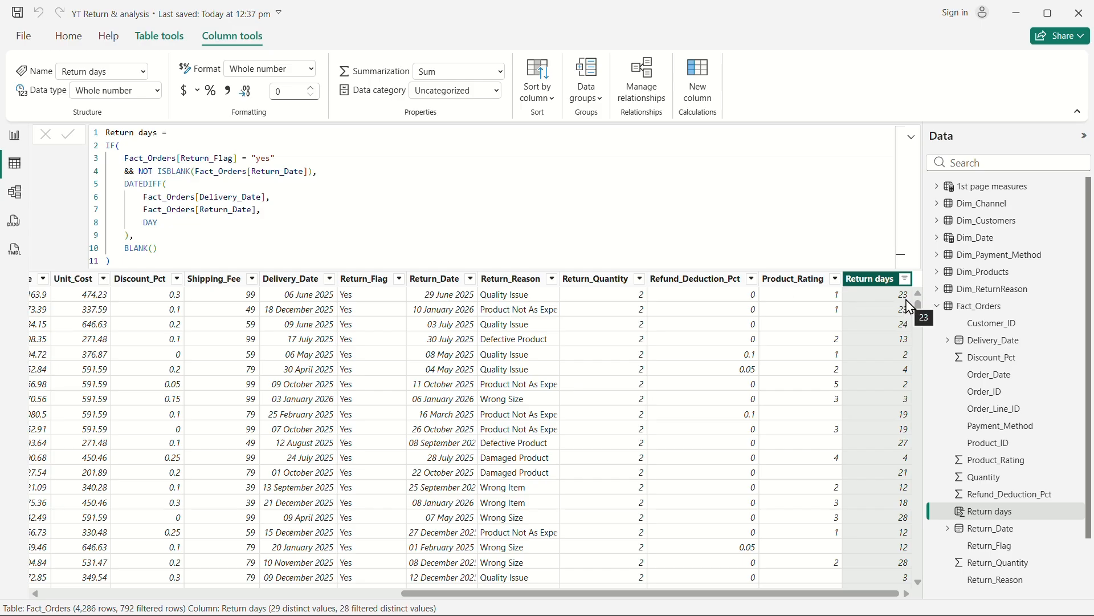
{"action": "scroll", "coordinate": [430, 400], "scroll_direction": "down", "scroll_amount": 1}
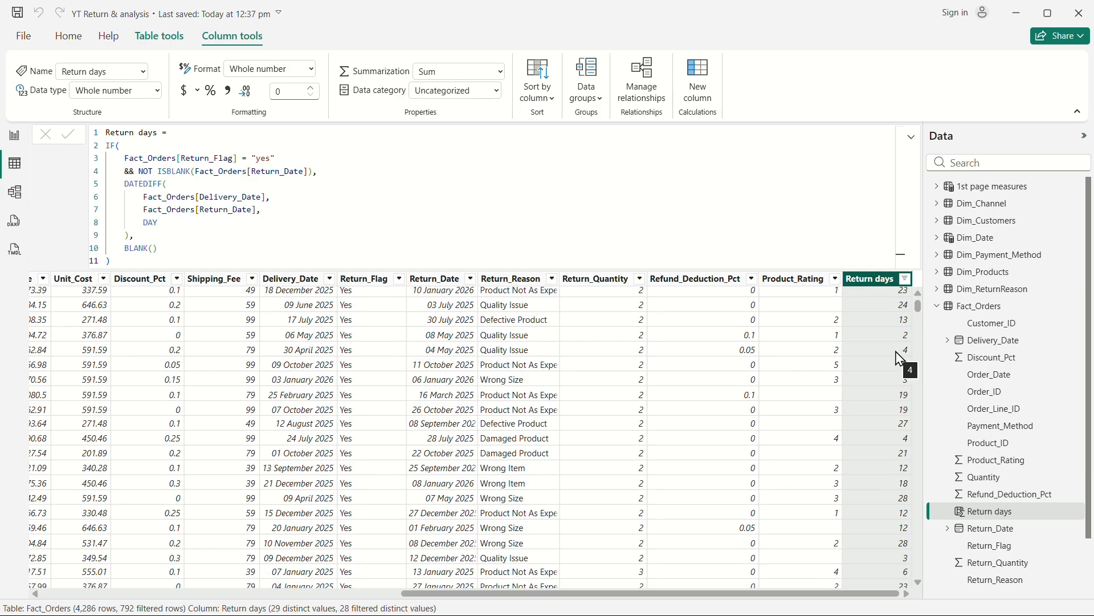
{"action": "scroll", "coordinate": [899, 358], "scroll_direction": "up", "scroll_amount": 1}
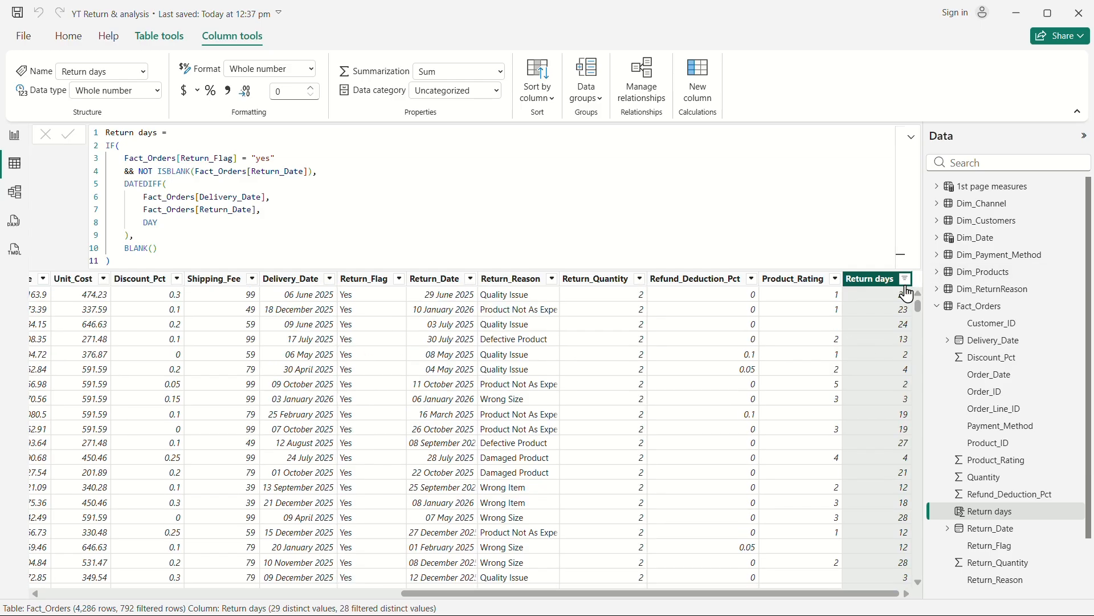
Step: Include blank values again in the Return days column's filter
{"action": "left_click", "coordinate": [906, 278]}
{"action": "left_click", "coordinate": [909, 337]}
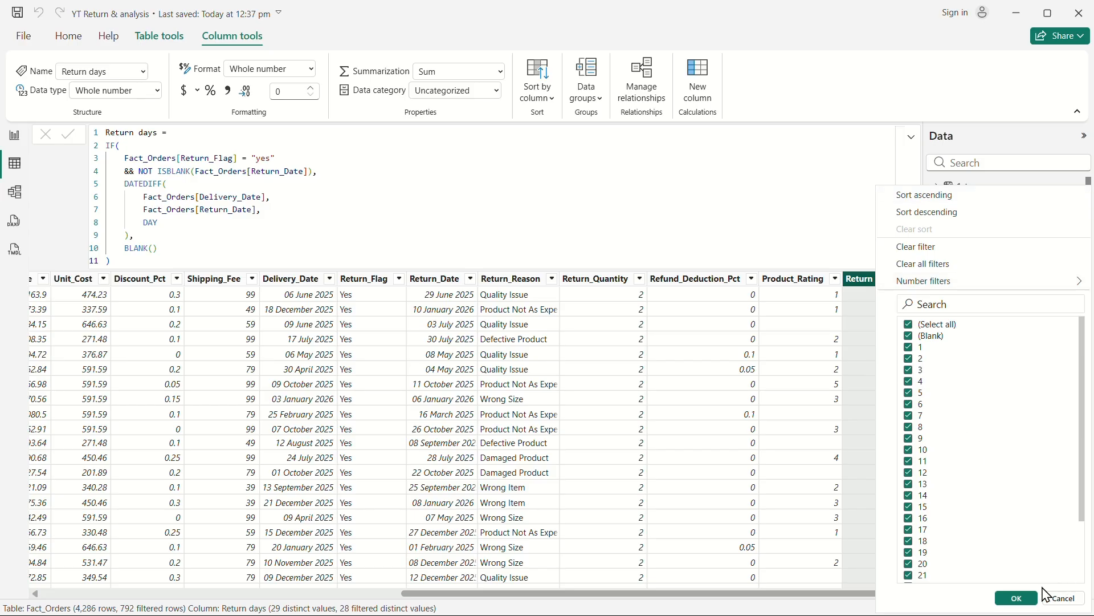
{"action": "left_click", "coordinate": [1017, 598]}
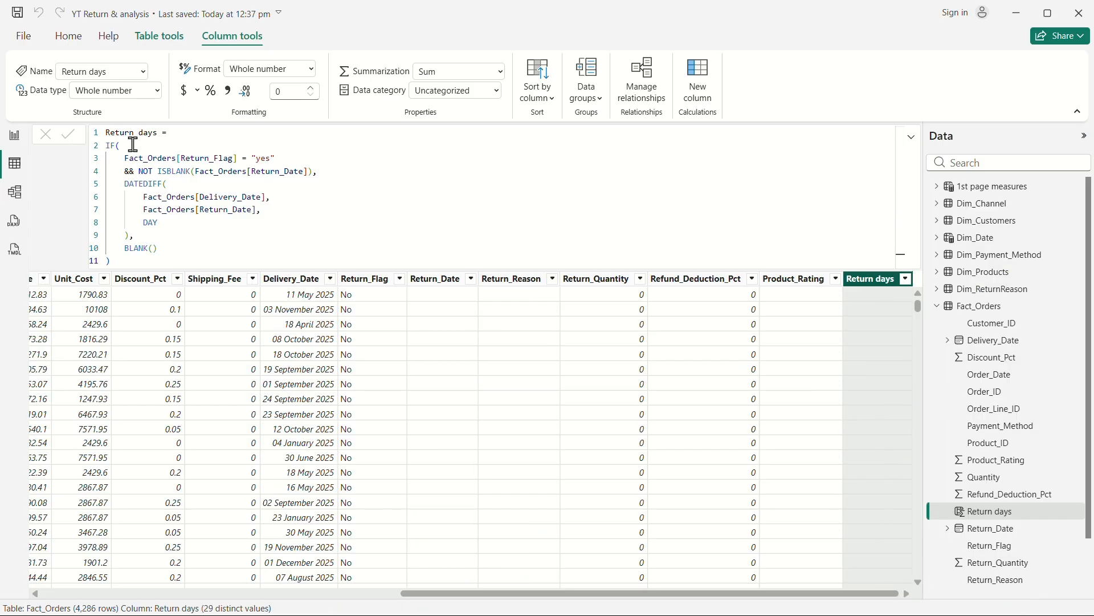
Step: Return to the report page and collapse all expanded tables in the list of data fields
{"action": "left_click", "coordinate": [14, 138]}
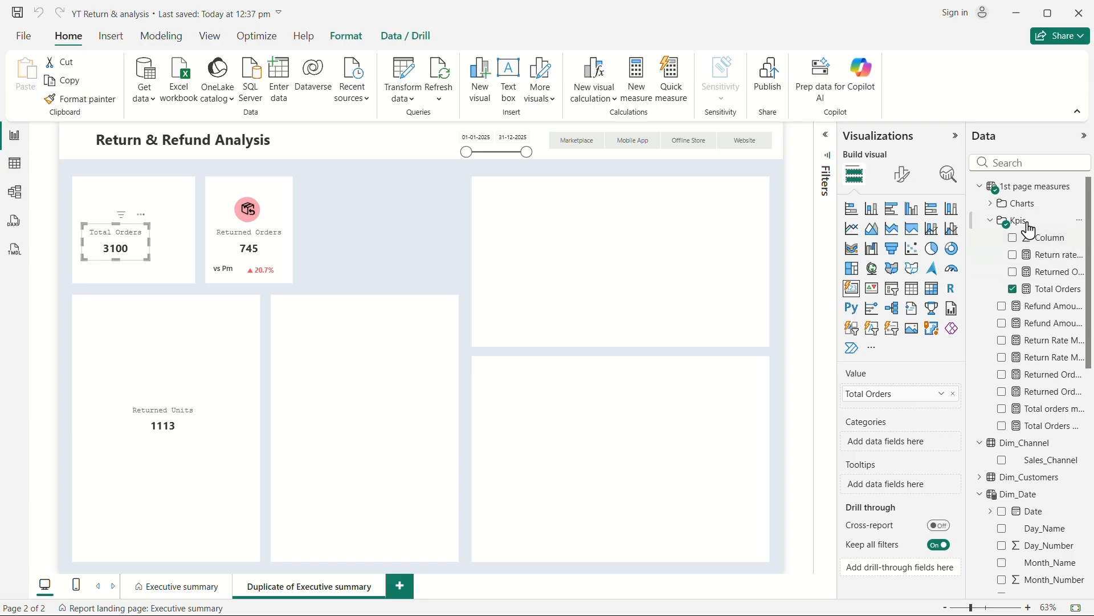
{"action": "left_click", "coordinate": [990, 221]}
{"action": "left_click", "coordinate": [980, 186]}
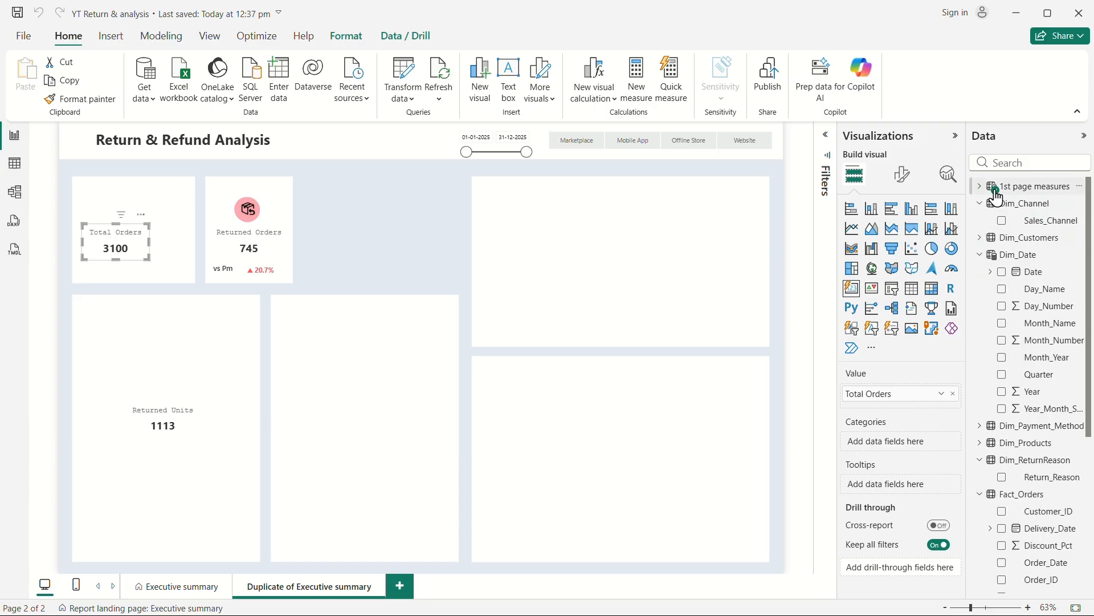
{"action": "left_click", "coordinate": [980, 204]}
{"action": "left_click", "coordinate": [980, 238]}
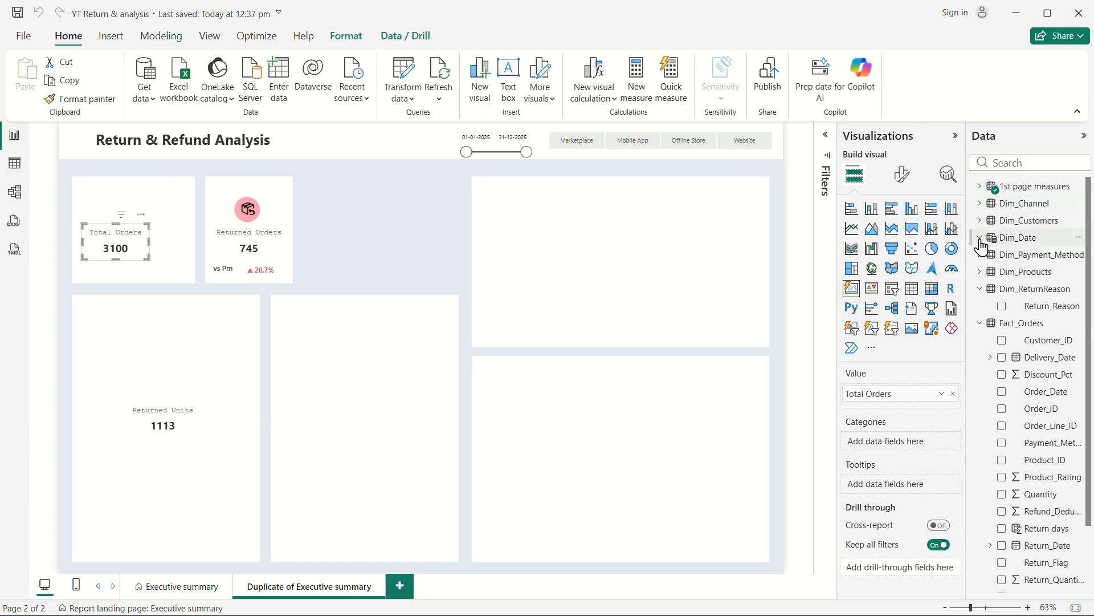
{"action": "left_click", "coordinate": [981, 288]}
{"action": "left_click", "coordinate": [981, 308]}
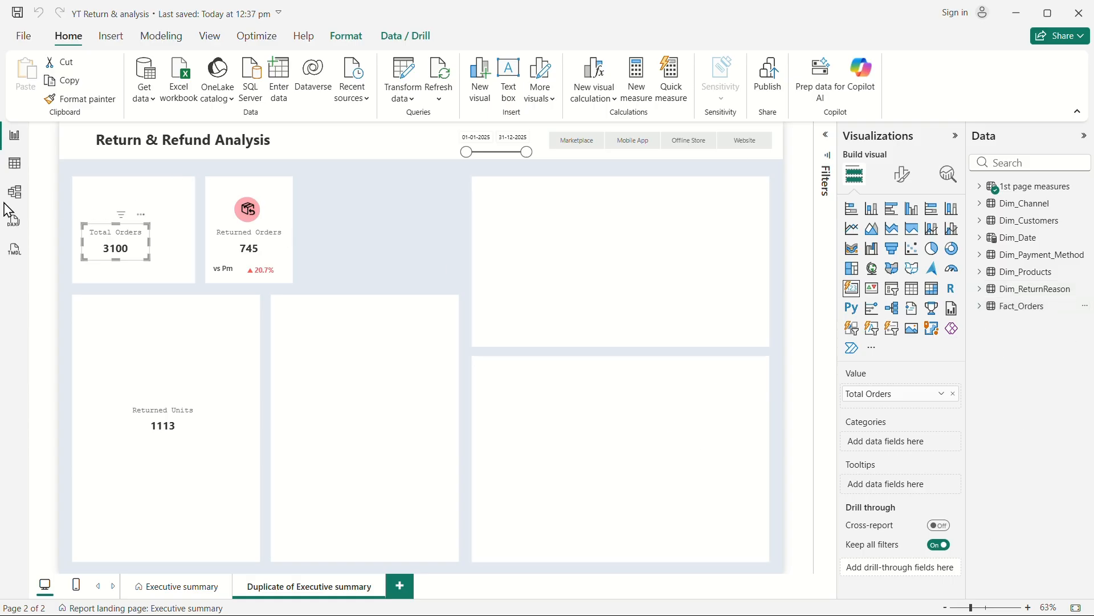
Step: Create an empty calculated table named "2nd page measures"
{"action": "left_click", "coordinate": [15, 164]}
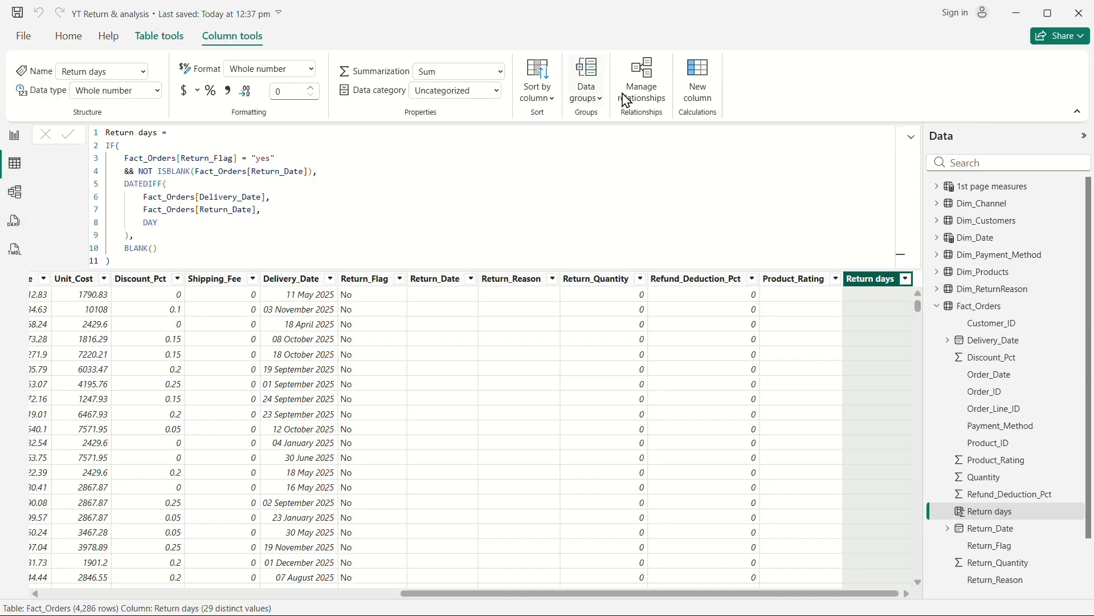
{"action": "left_click", "coordinate": [156, 36]}
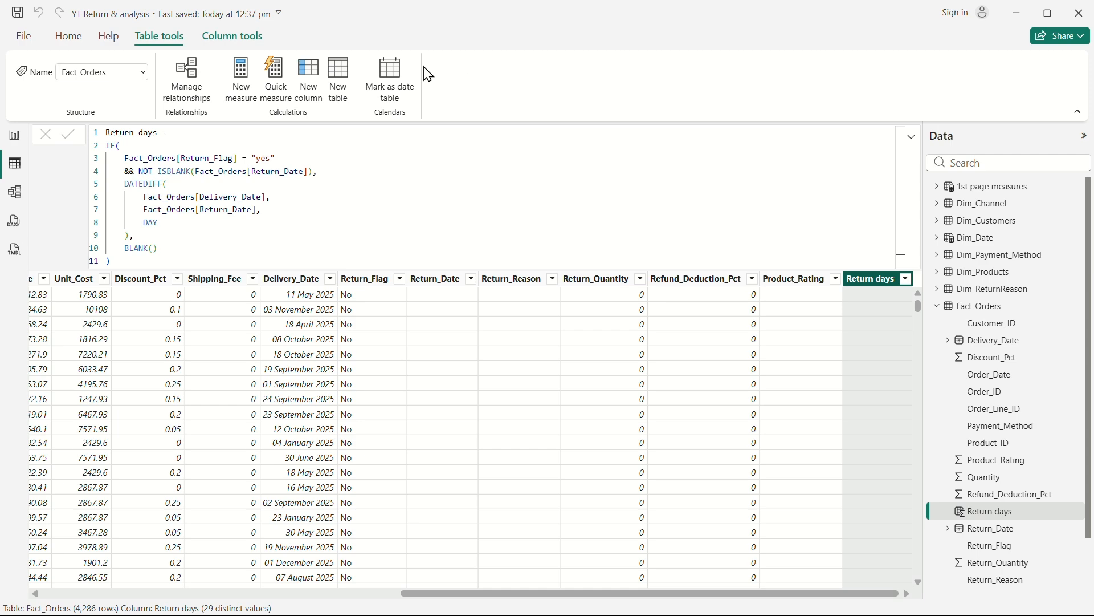
{"action": "left_click", "coordinate": [336, 80]}
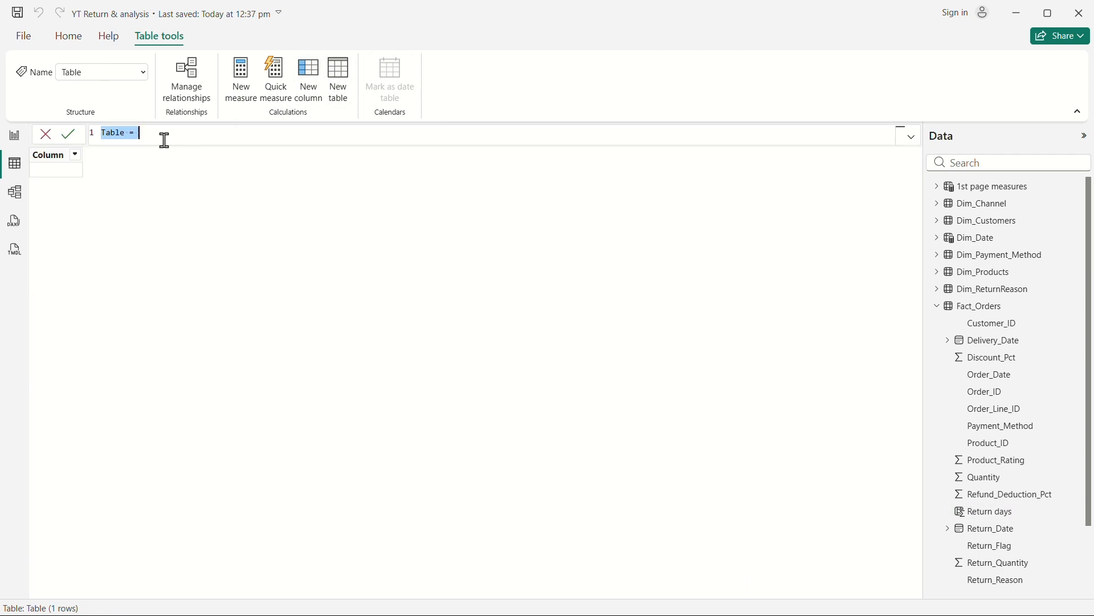
{"action": "type", "text": "2nd page measures ="}
{"action": "key", "text": "Tab"}
{"action": "key", "text": "Return"}
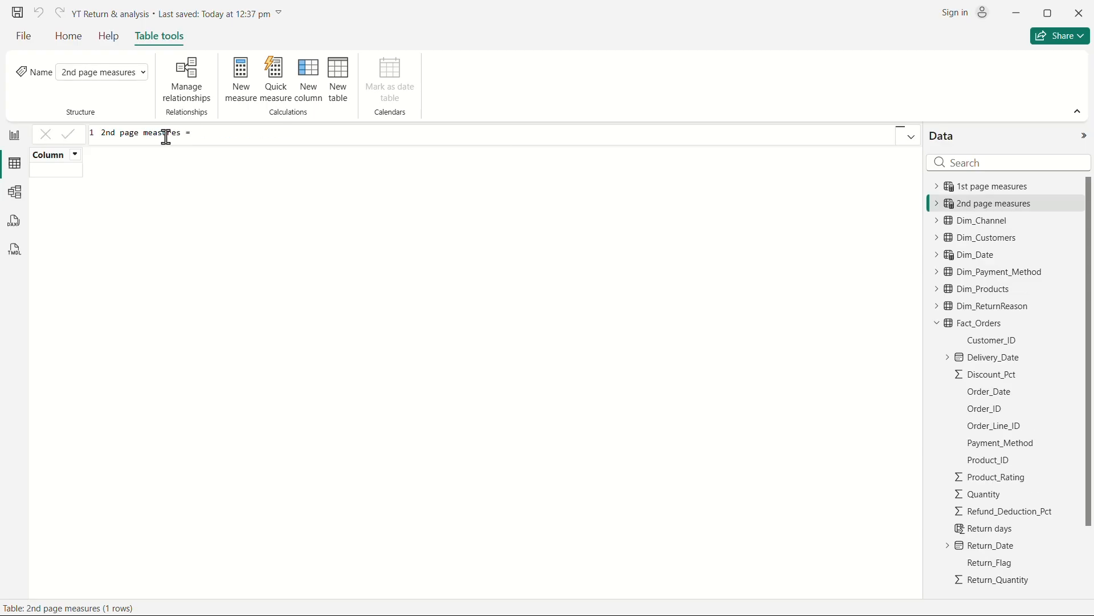
Step: Put the Column field of the 2nd page measures table into a display folder named "Kpis"
{"action": "left_click", "coordinate": [14, 135]}
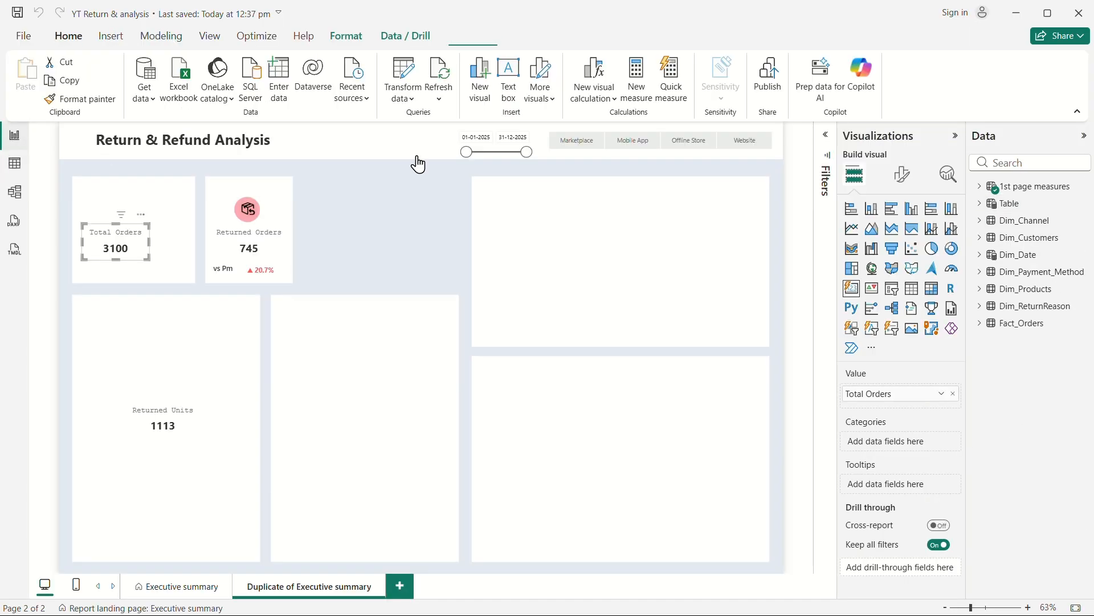
{"action": "left_click", "coordinate": [991, 208]}
{"action": "left_click", "coordinate": [1021, 220]}
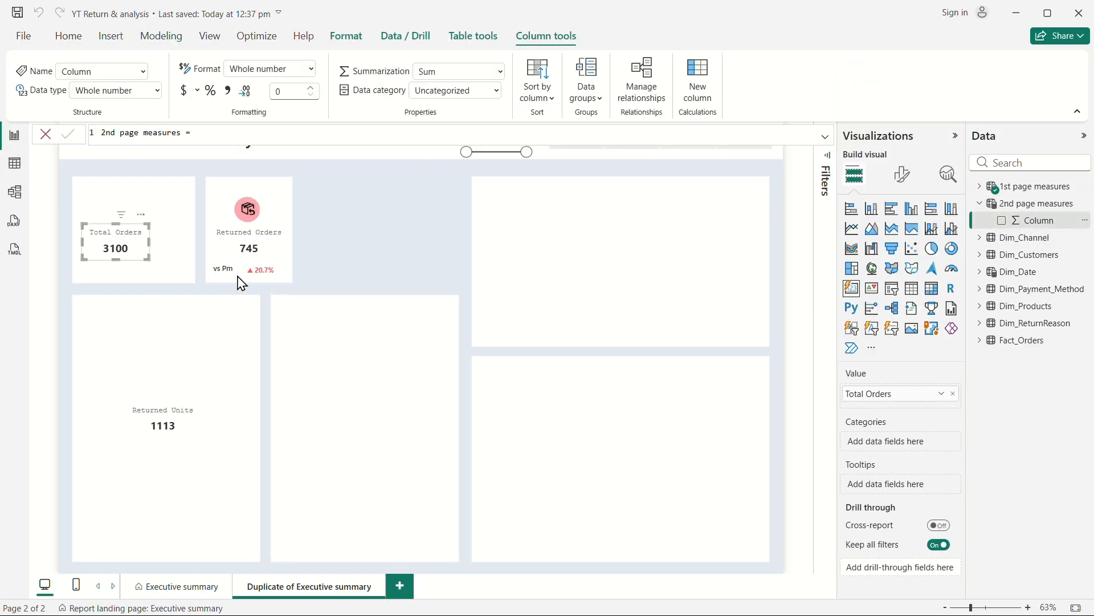
{"action": "left_click", "coordinate": [14, 192]}
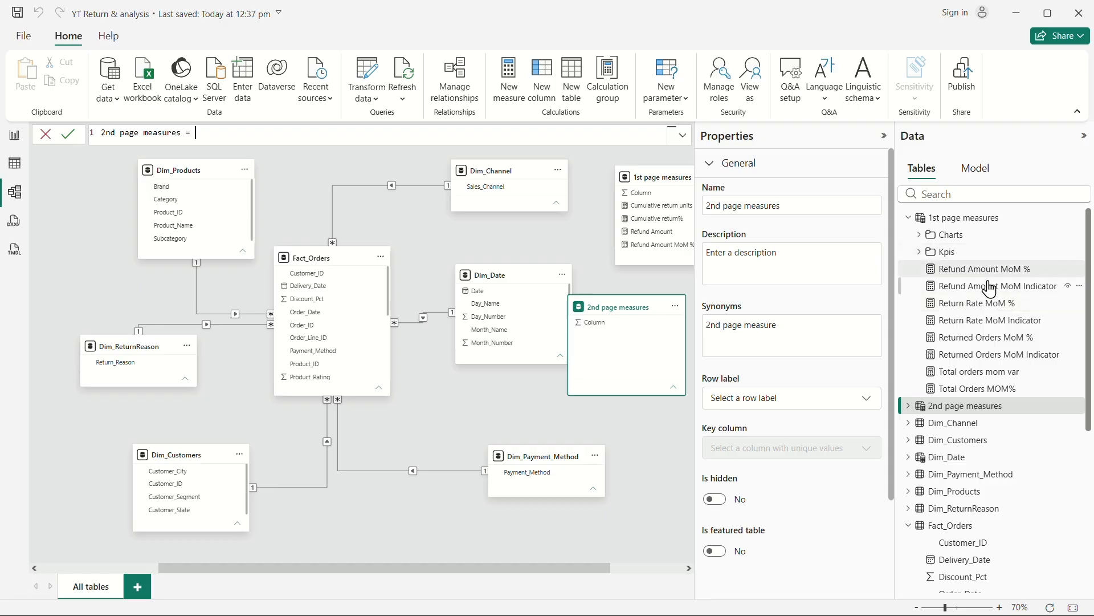
{"action": "left_click", "coordinate": [908, 217]}
{"action": "left_click", "coordinate": [909, 234]}
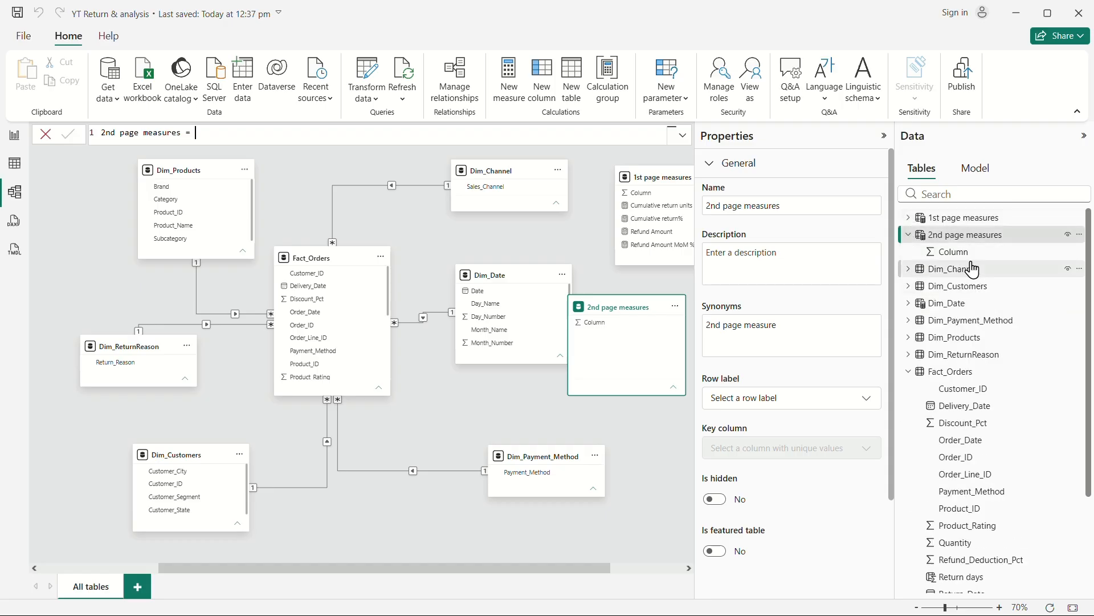
{"action": "left_click", "coordinate": [950, 252]}
{"action": "left_click", "coordinate": [741, 398]}
{"action": "type", "text": "Kpis"}
{"action": "key", "text": "Return"}
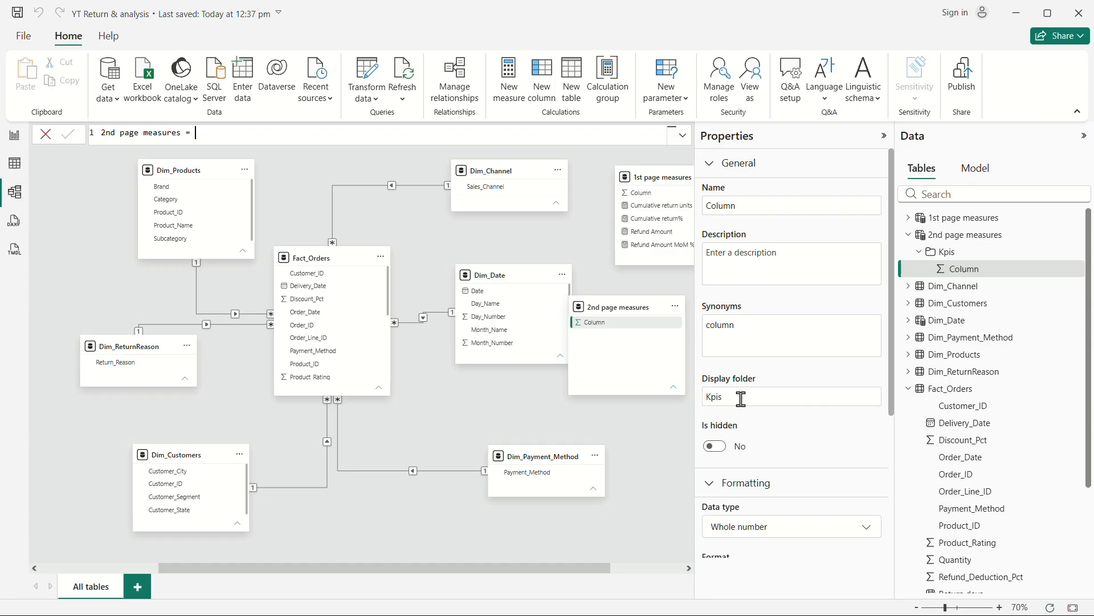
Step: Create the measure "Avg return days" in the 2nd page measures table's Kpis folder as AVERAGE(Fact_Orders[Return days])
{"action": "left_click", "coordinate": [7, 141]}
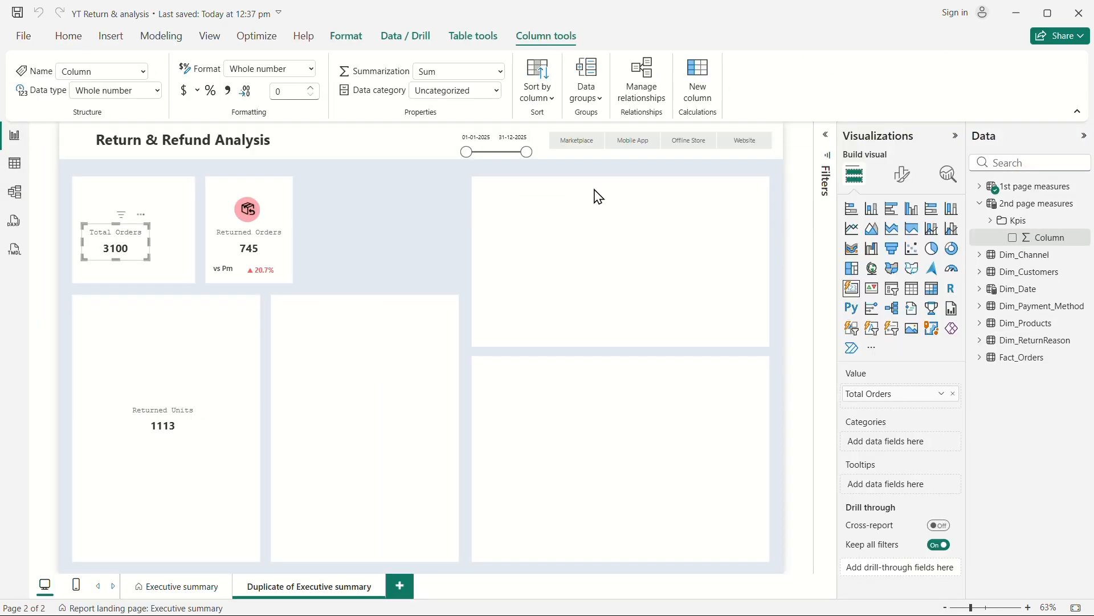
{"action": "right_click", "coordinate": [1021, 220]}
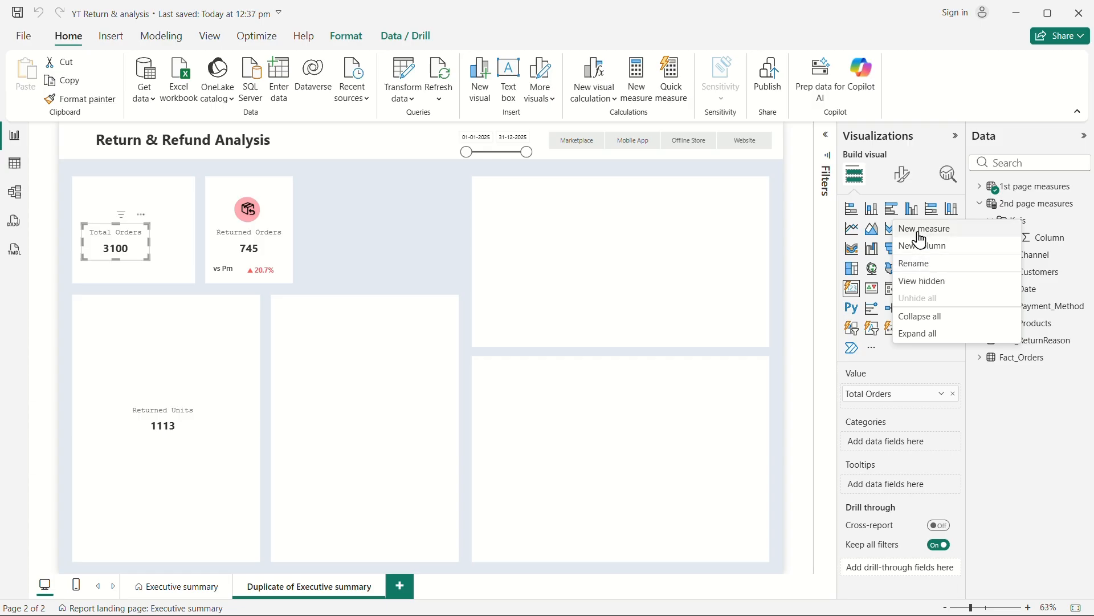
{"action": "left_click", "coordinate": [899, 227]}
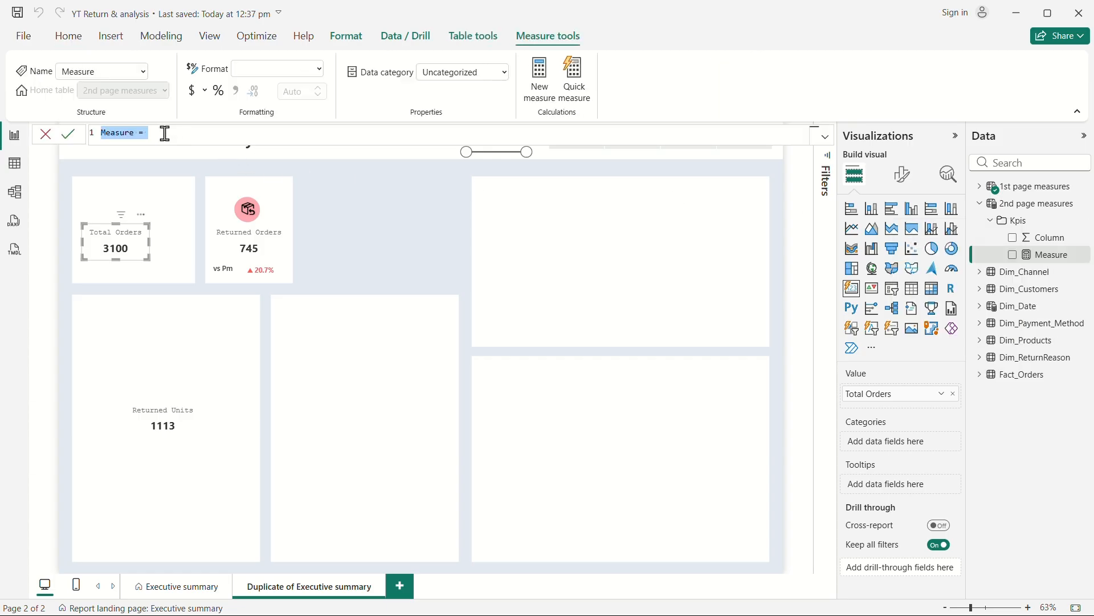
{"action": "type", "text": "Avg return days"}
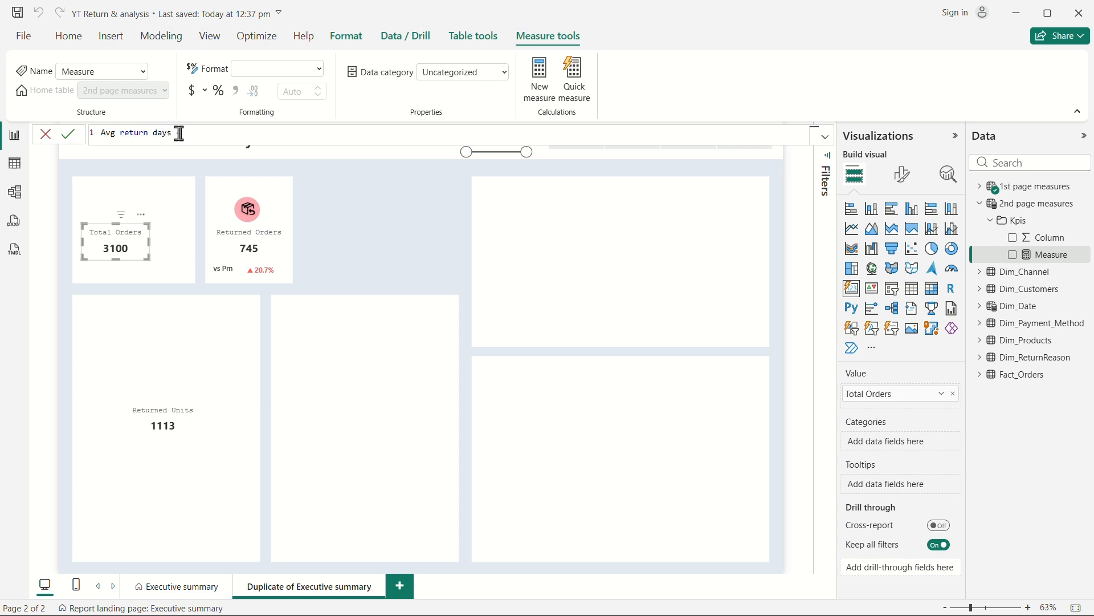
{"action": "key", "text": "shift+Return"}
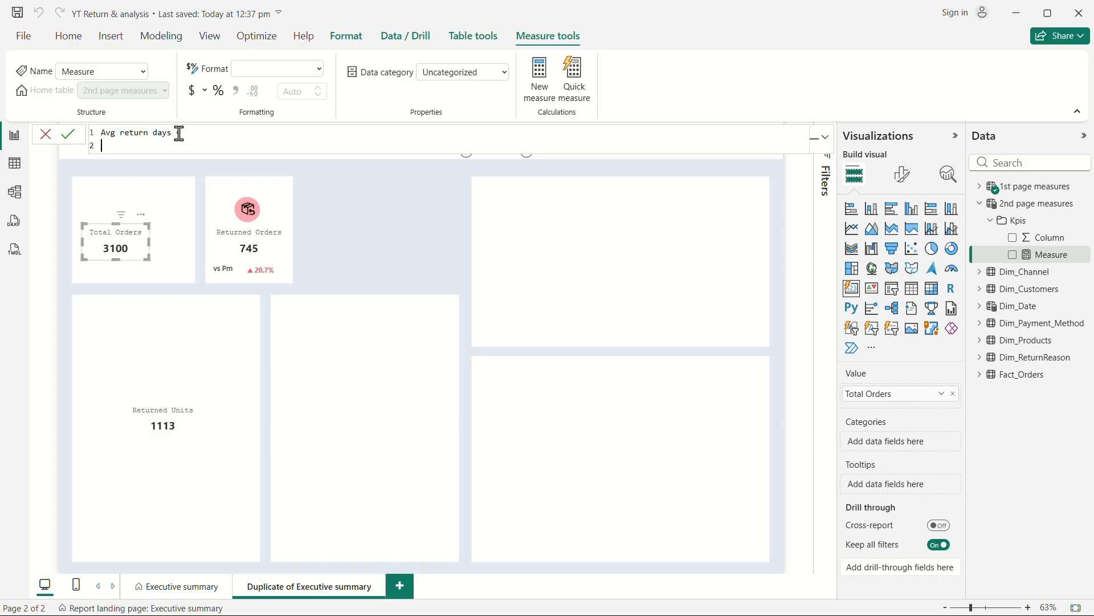
{"action": "type", "text": "av"}
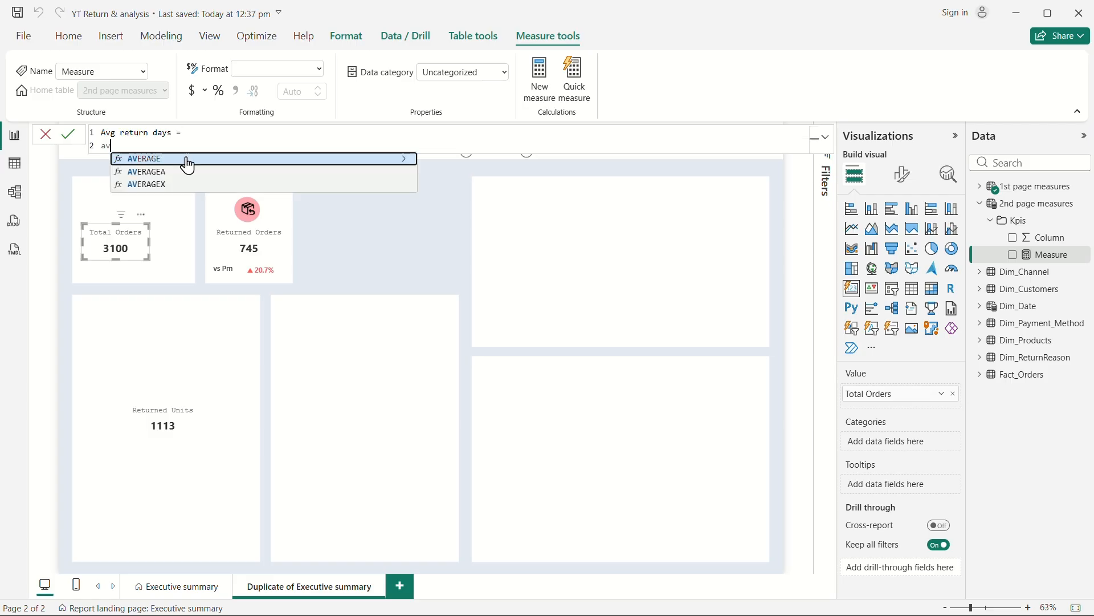
{"action": "left_click", "coordinate": [187, 160]}
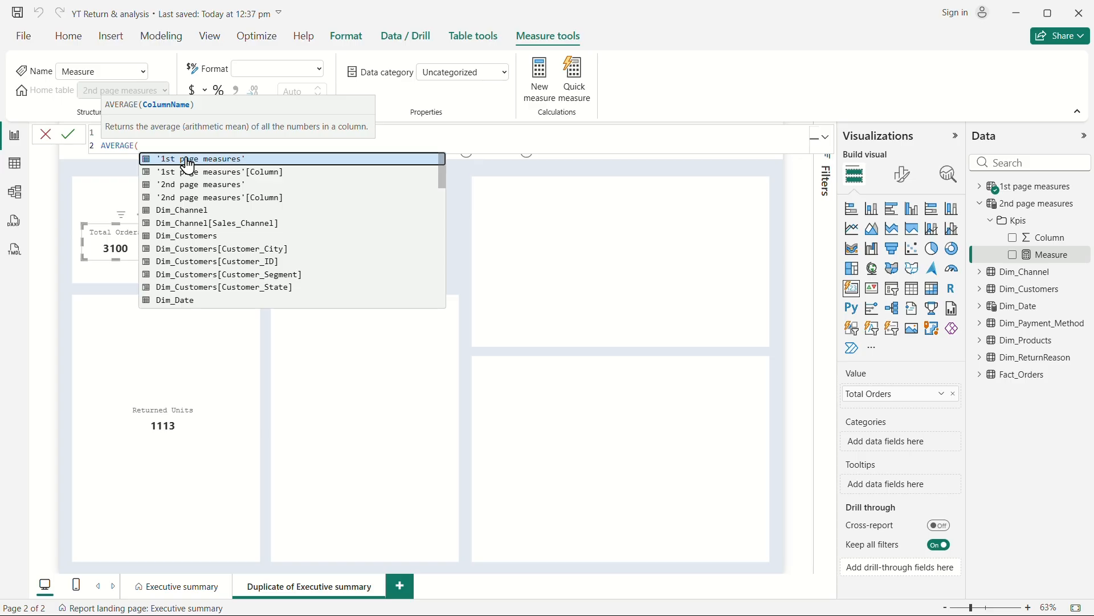
{"action": "type", "text": "ret"}
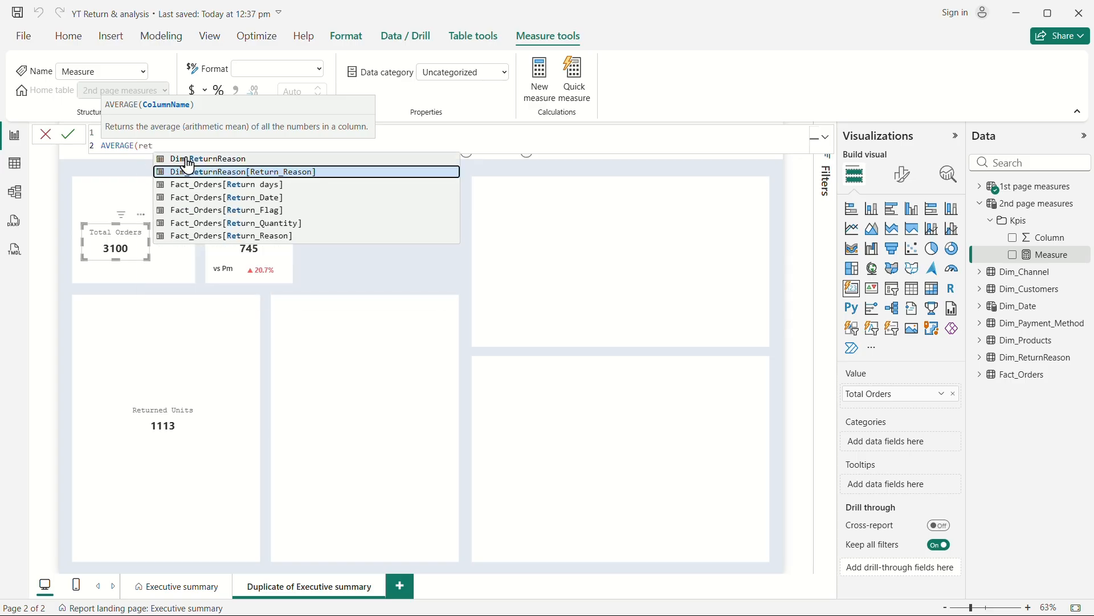
{"action": "left_click", "coordinate": [285, 186]}
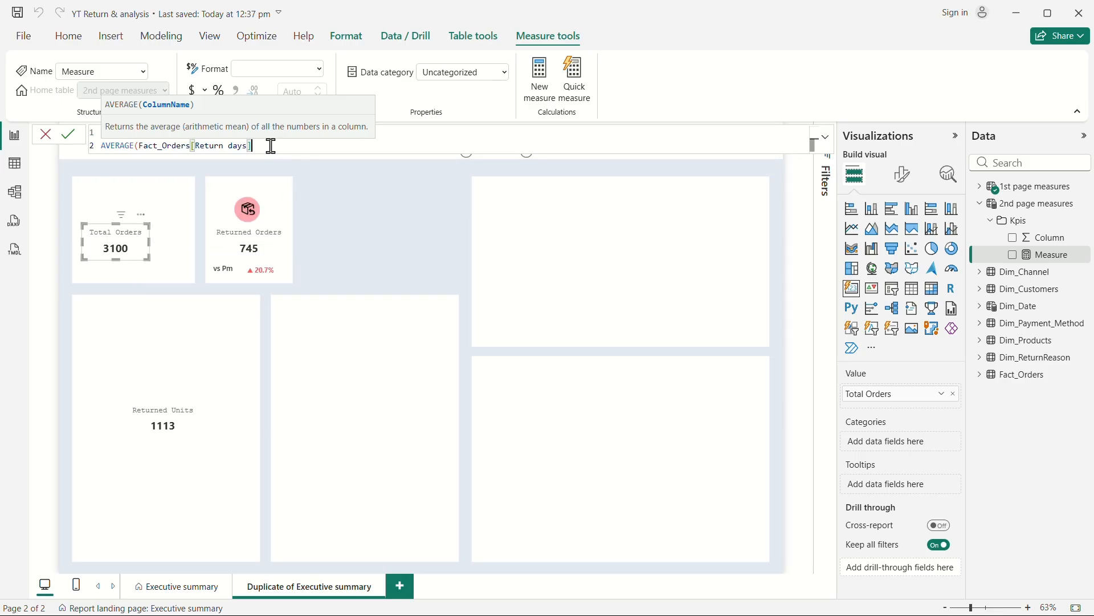
{"action": "type", "text": ")"}
{"action": "key", "text": "Return"}
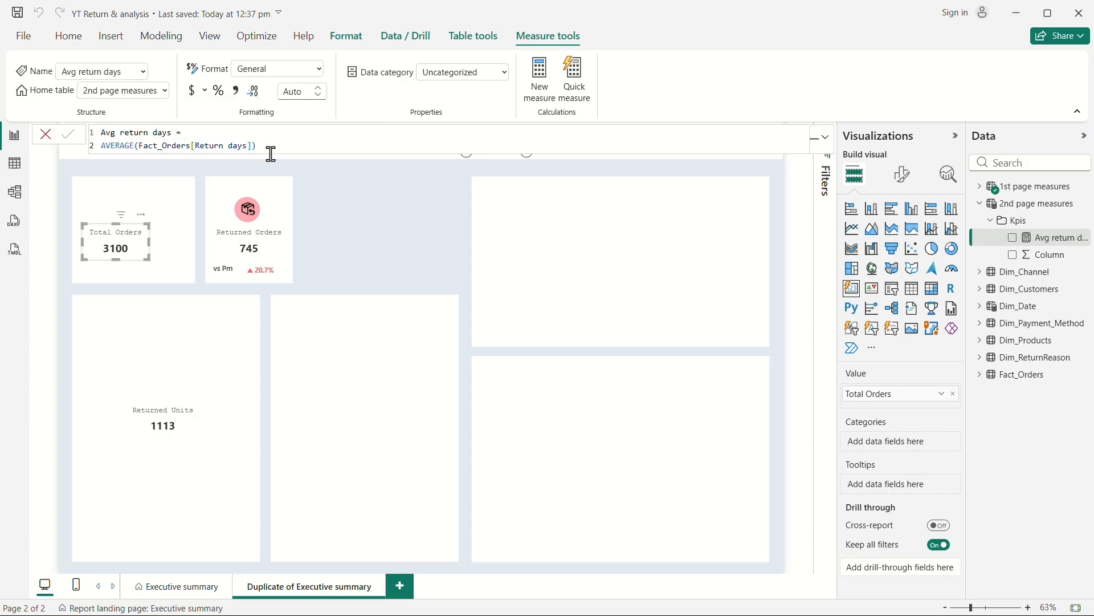
Step: Shift the Total Orders card slightly to the right and replace Returned Orders with Avg return days in the neighbouring card
{"action": "left_click_drag", "start_coordinate": [120, 249], "coordinate": [134, 250]}
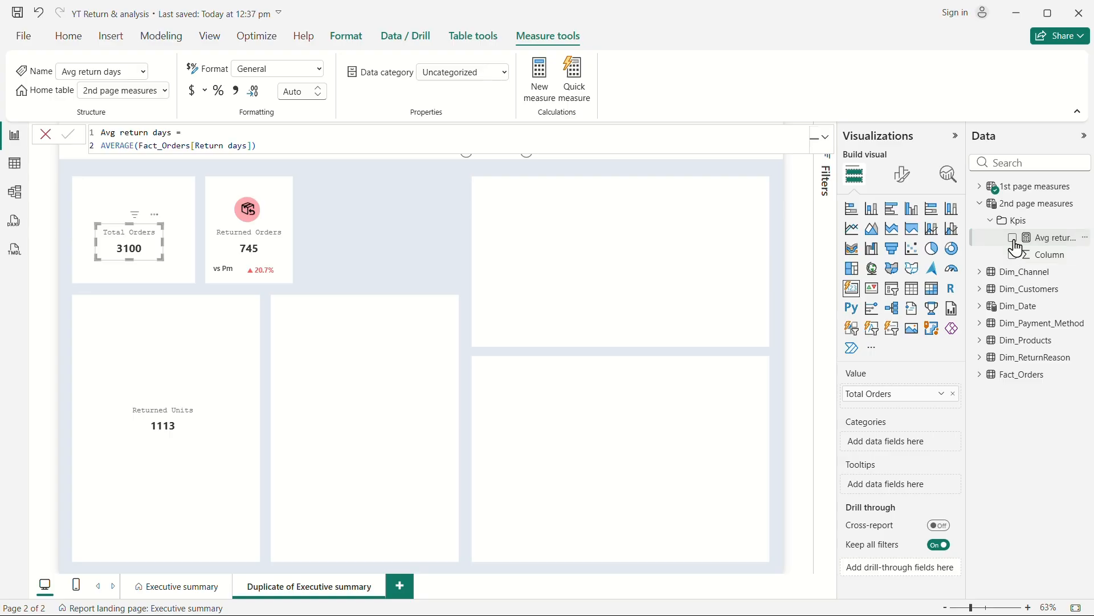
{"action": "left_click", "coordinate": [243, 255]}
{"action": "left_click", "coordinate": [980, 186]}
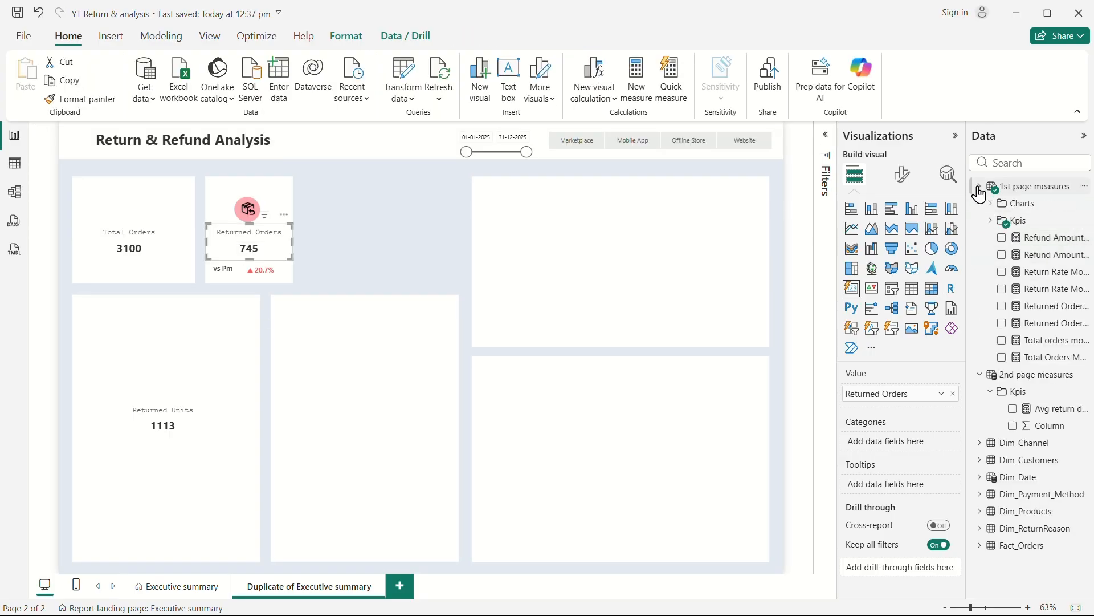
{"action": "left_click", "coordinate": [996, 225]}
{"action": "left_click", "coordinate": [1014, 273]}
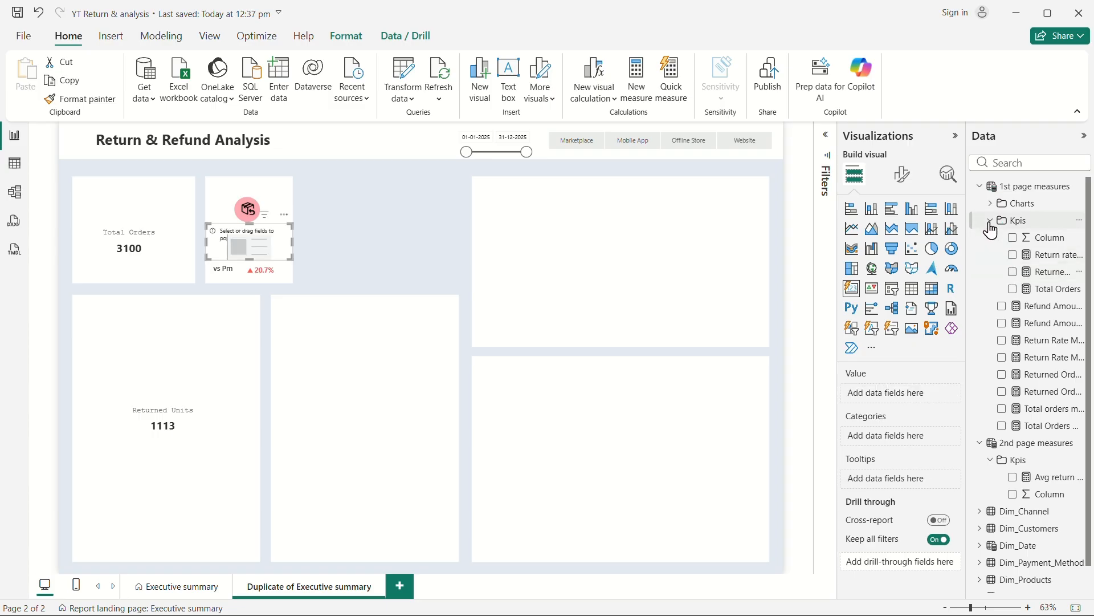
{"action": "left_click", "coordinate": [991, 221]}
{"action": "left_click", "coordinate": [1013, 409]}
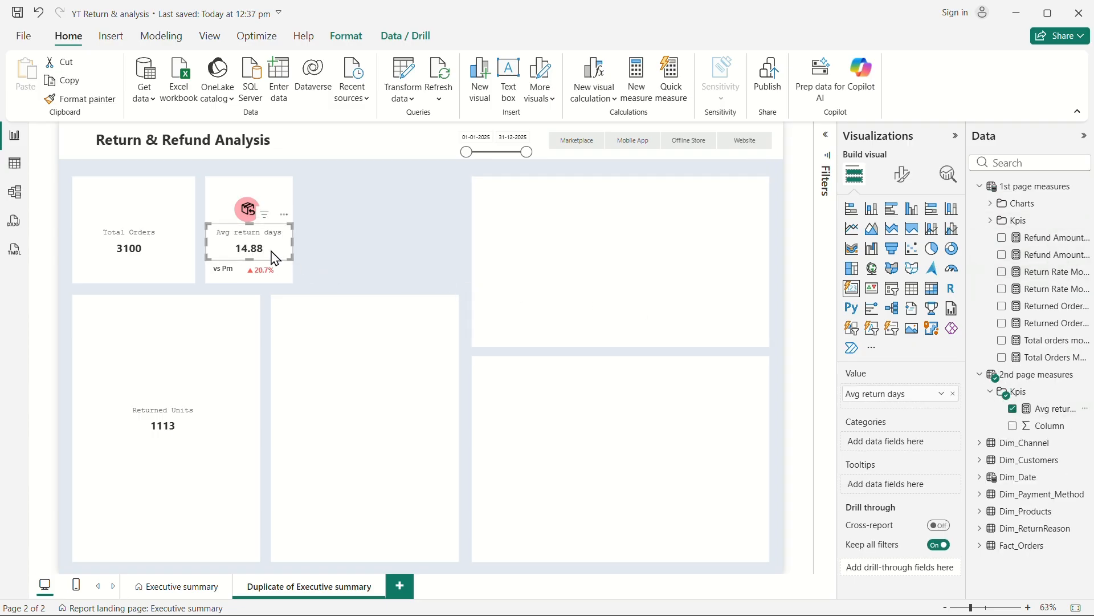
Step: Switch to the E-Commerce return Analysis dashboard and check its slicers, ending the date range at 22-07-2025, restoring 31-12-2025 and trying Marketplace
{"action": "mouse_move", "coordinate": [529, 162]}
{"action": "left_mouse_down"}
{"action": "mouse_move", "coordinate": [481, 160]}
{"action": "mouse_move", "coordinate": [527, 153]}
{"action": "left_mouse_up"}
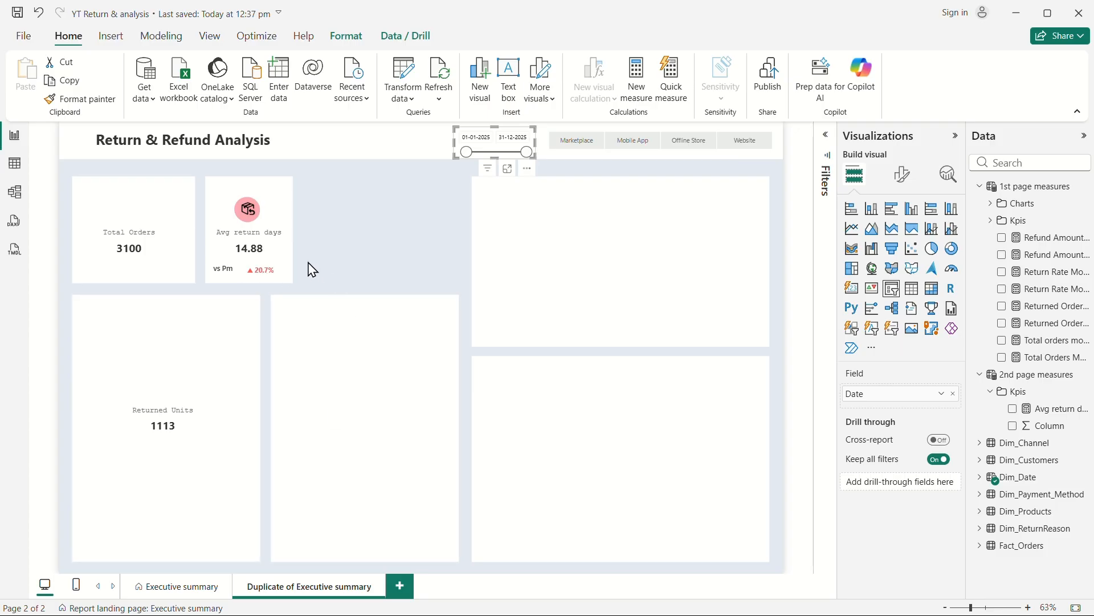
{"action": "left_click", "coordinate": [126, 249]}
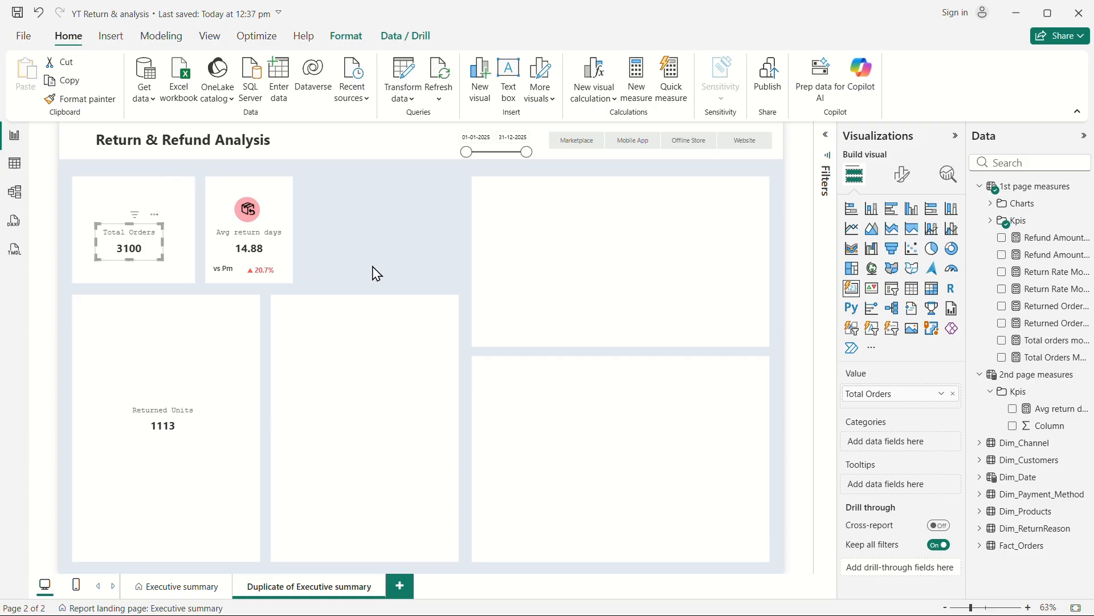
{"action": "key", "text": "super+Tab"}
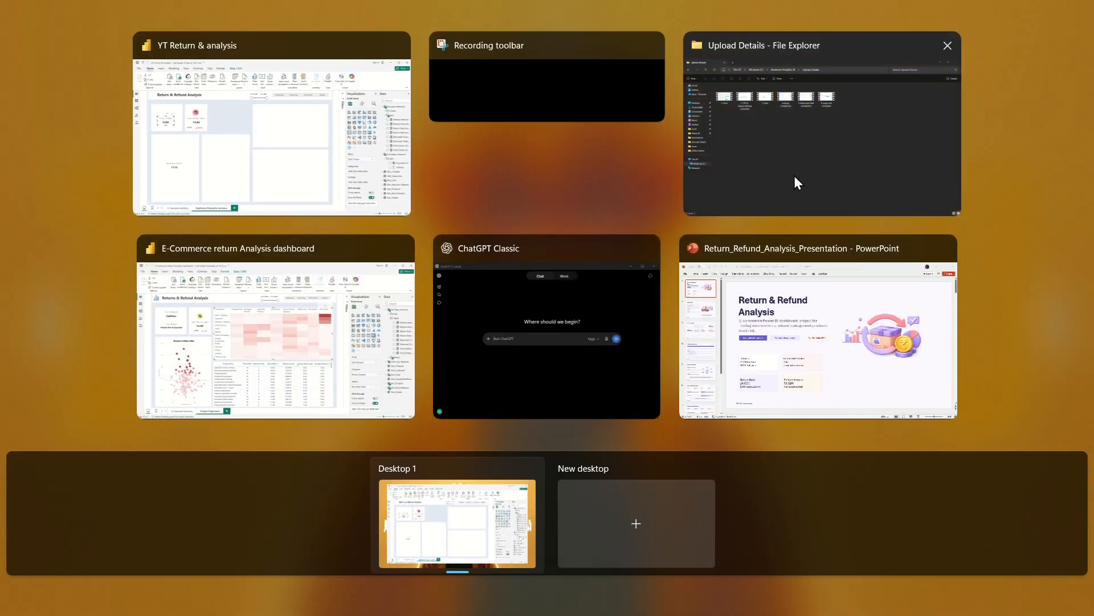
{"action": "left_click", "coordinate": [330, 370]}
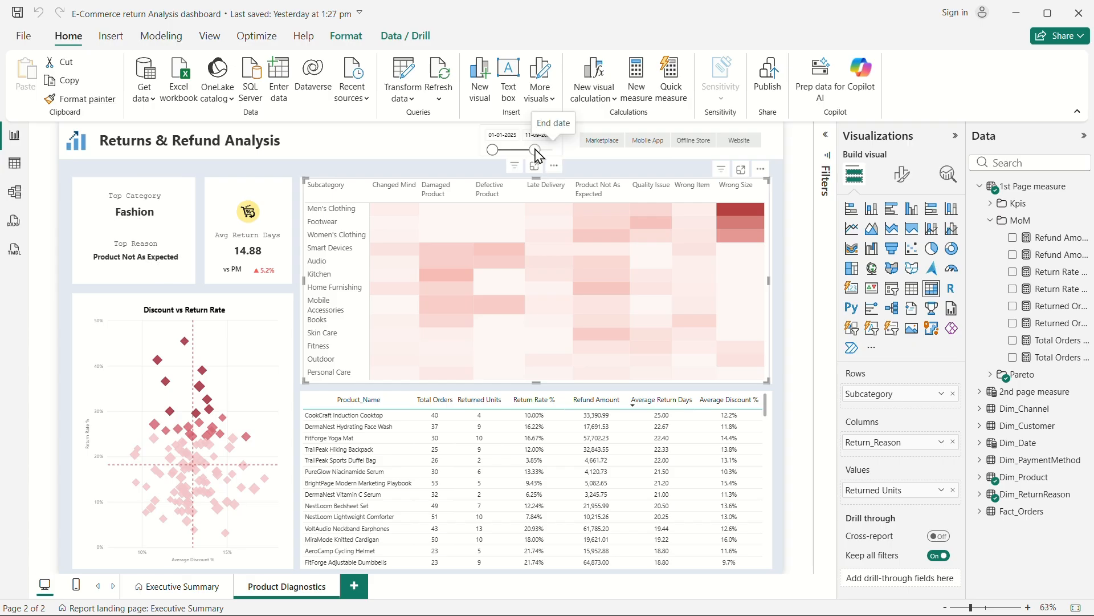
{"action": "left_click_drag", "start_coordinate": [554, 149], "coordinate": [526, 150]}
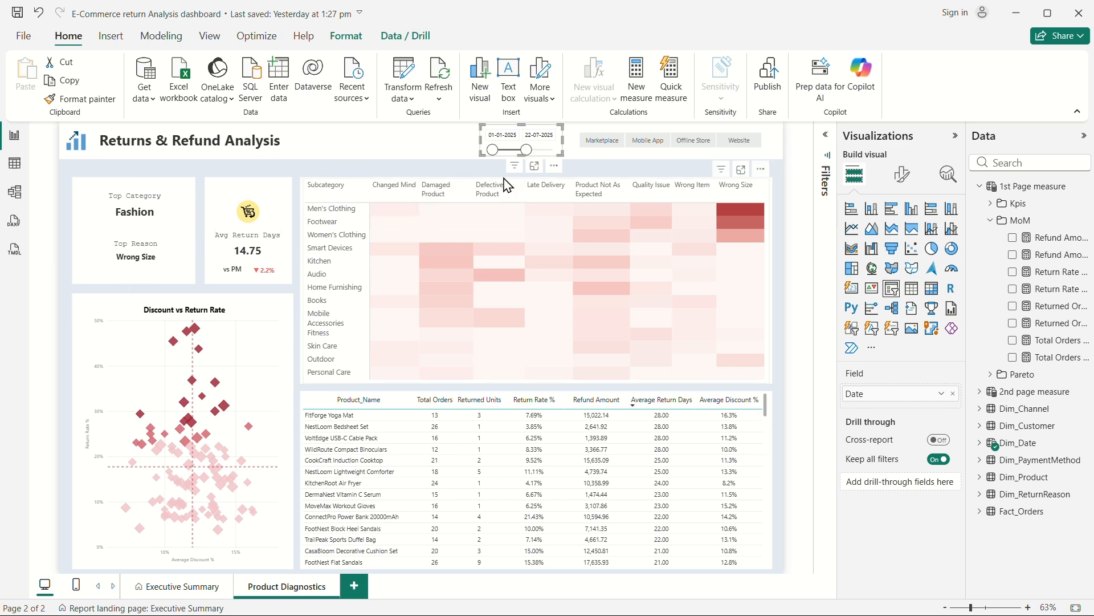
{"action": "left_click_drag", "start_coordinate": [522, 151], "coordinate": [555, 150]}
{"action": "left_click", "coordinate": [596, 147]}
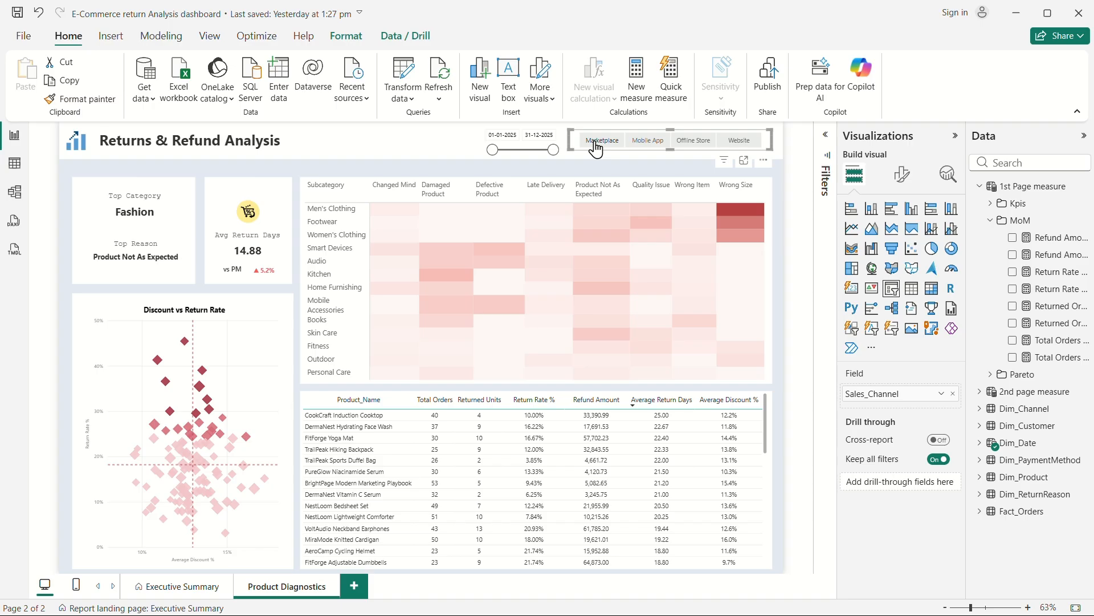
Step: Check the dashboard with the Mobile App channel filter on and off, and switch to the YT Return & analysis report
{"action": "left_click", "coordinate": [648, 145]}
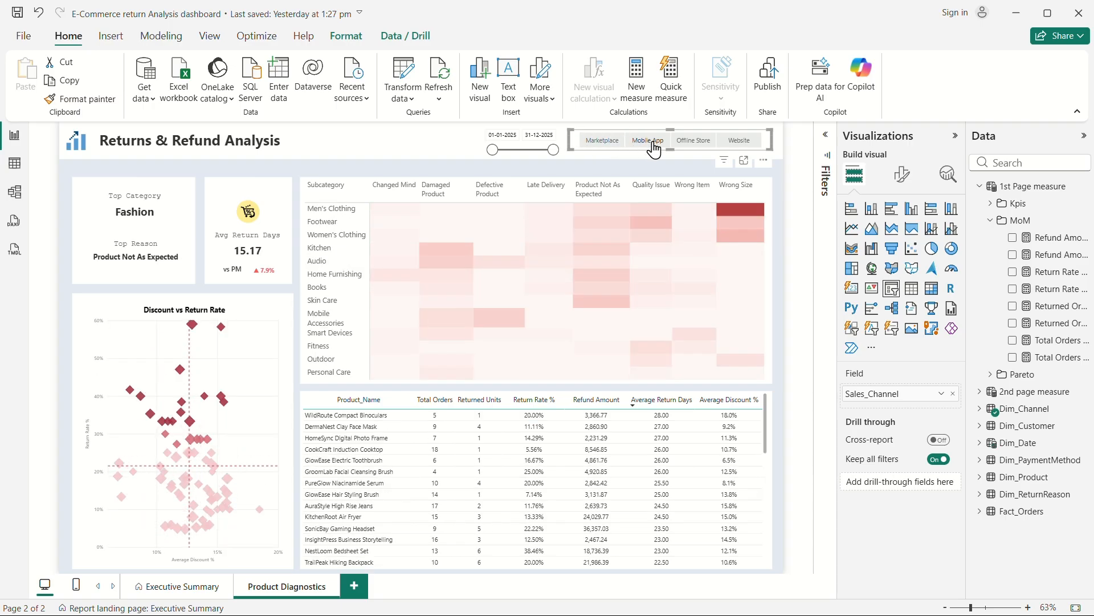
{"action": "left_click", "coordinate": [650, 147]}
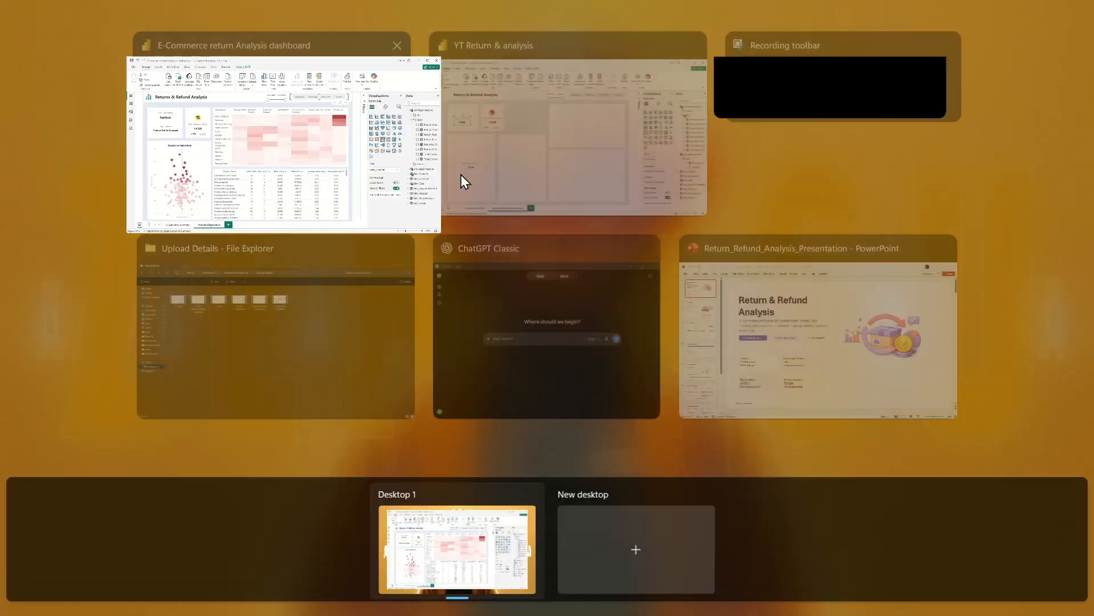
{"action": "key", "text": "super+Tab"}
{"action": "left_click", "coordinate": [557, 120]}
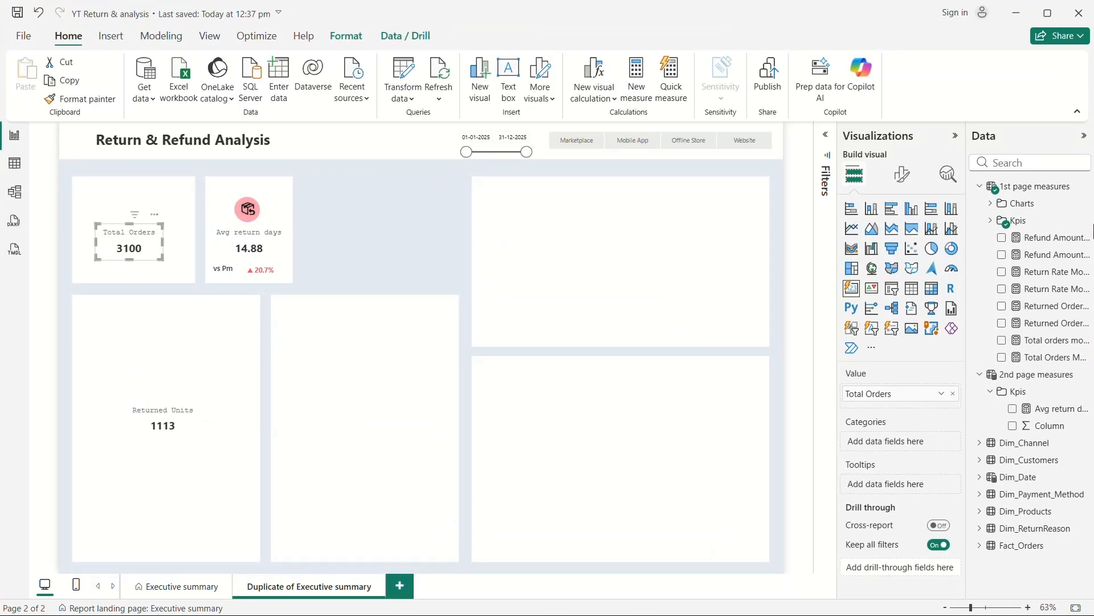
Step: Create a new measure in the Kpis folder of 2nd page measures and name it Top Return Category in its formula
{"action": "left_click", "coordinate": [991, 220]}
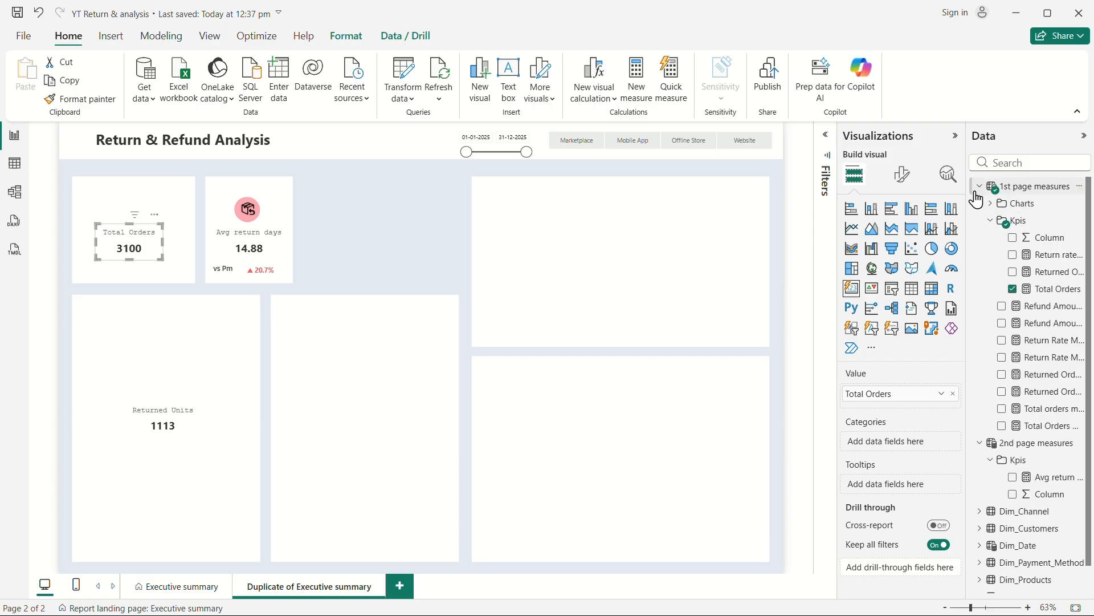
{"action": "left_click", "coordinate": [978, 189]}
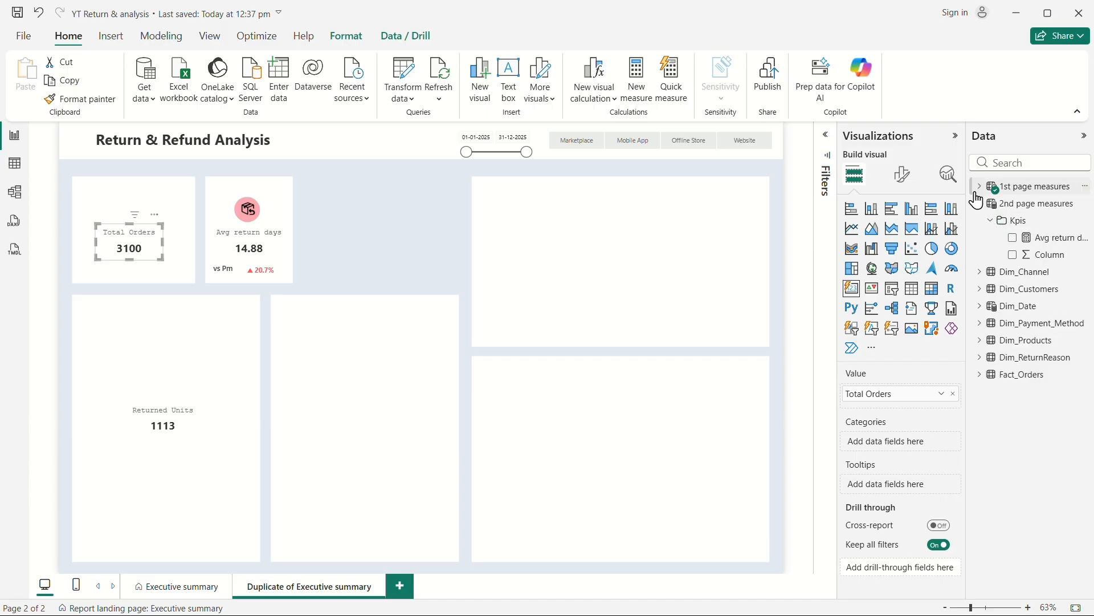
{"action": "right_click", "coordinate": [1020, 224]}
{"action": "left_click", "coordinate": [931, 238]}
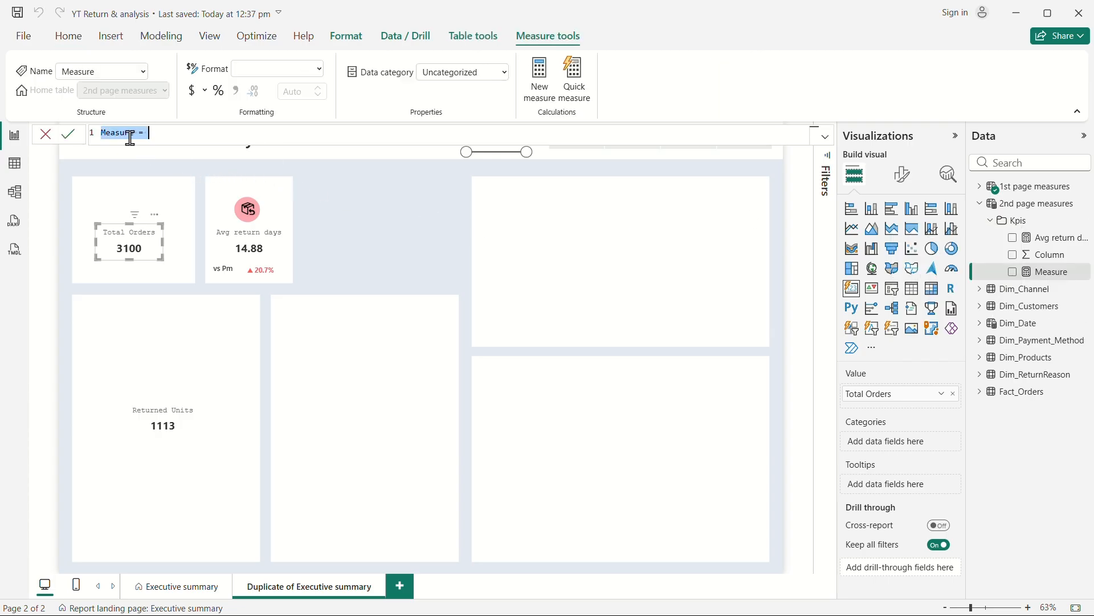
{"action": "key", "text": "BackSpace"}
{"action": "type", "text": "Top return Category="}
{"action": "key", "text": "shift+Return"}
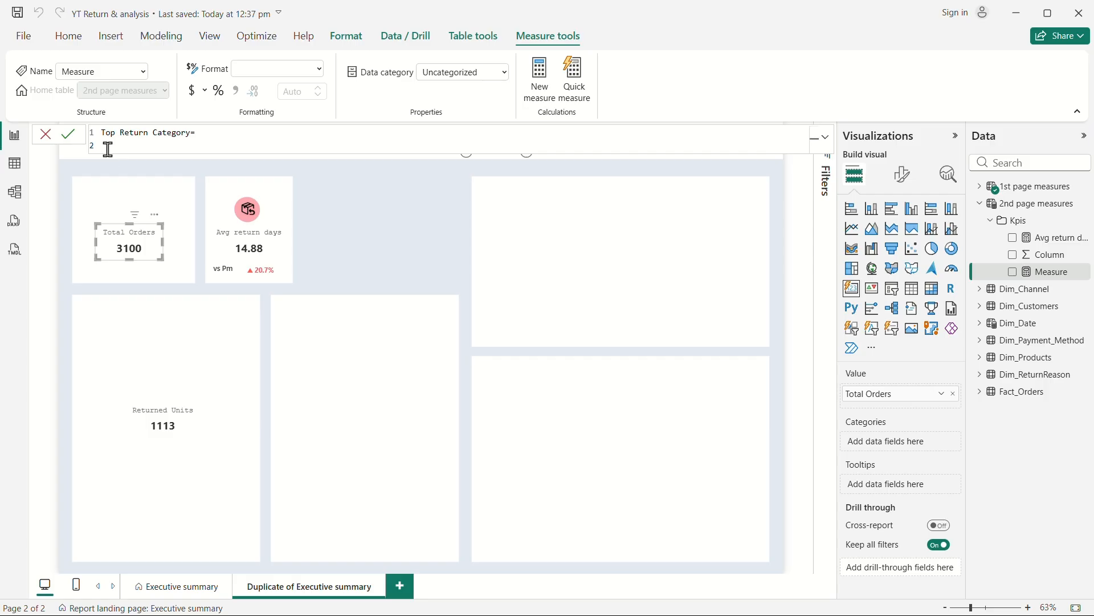
Step: Declare the variable Topcategorytable in the measure formula, with a blank line above it and a new line for its expression
{"action": "type", "text": "VAR Topcategorytable="}
{"action": "key", "text": "shift+Return"}
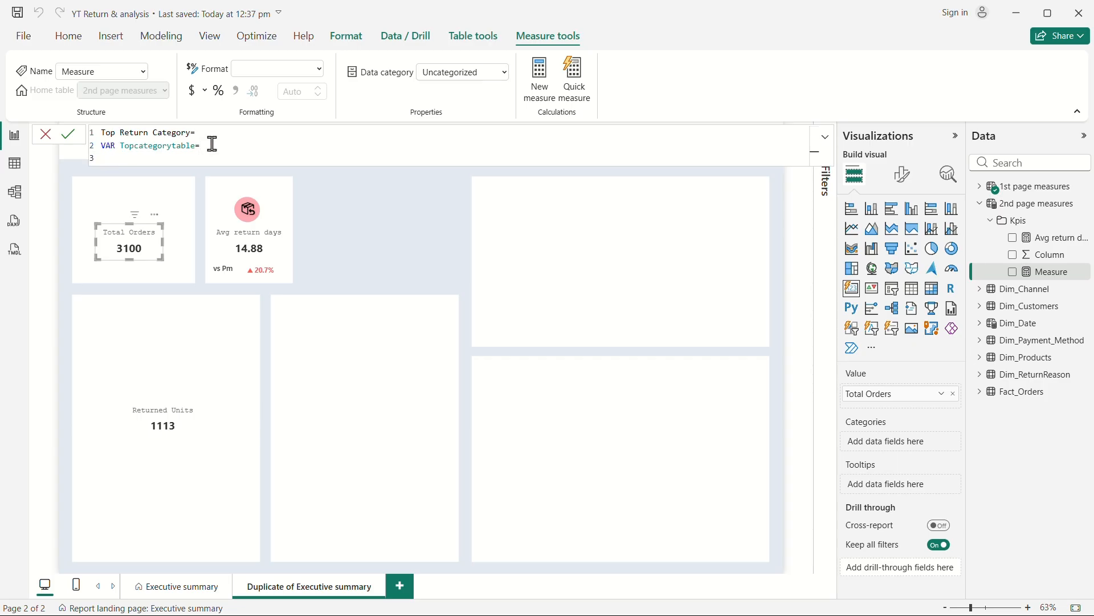
{"action": "left_click", "coordinate": [102, 146]}
{"action": "key", "text": "shift+Return"}
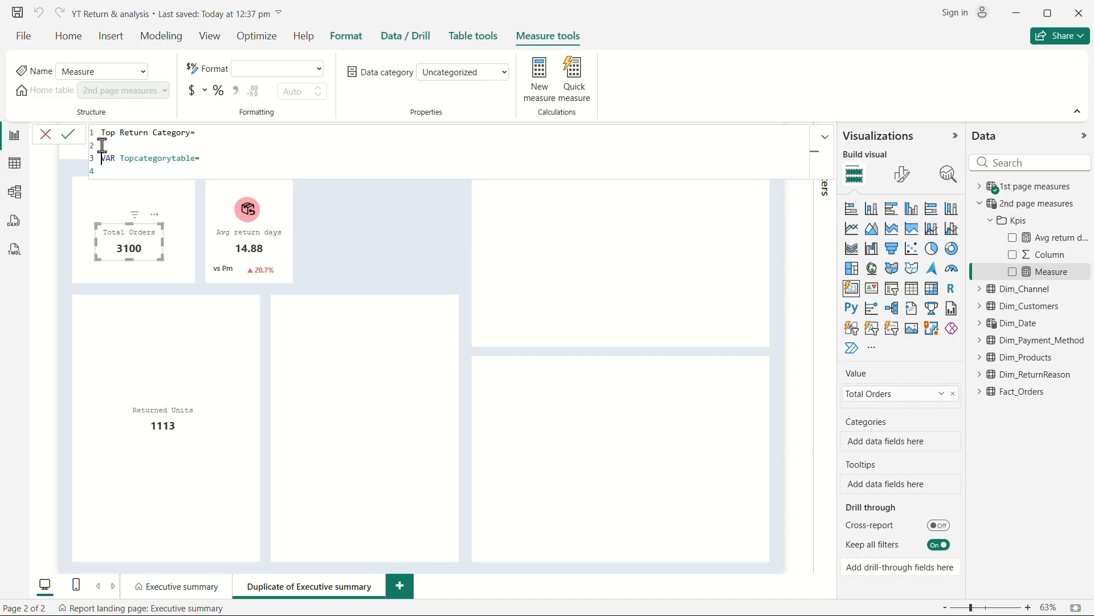
{"action": "left_click", "coordinate": [206, 159]}
{"action": "key", "text": "shift+Return"}
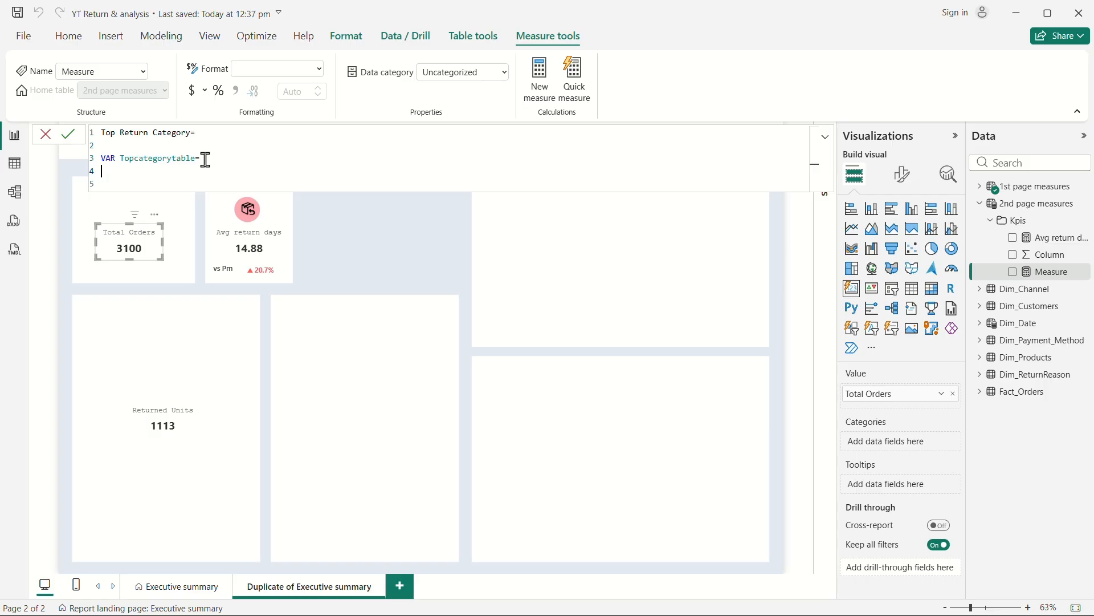
Step: Begin the variable's expression with a TOPN function that takes 1 as its N value
{"action": "type", "text": "top"}
{"action": "key", "text": "Tab"}
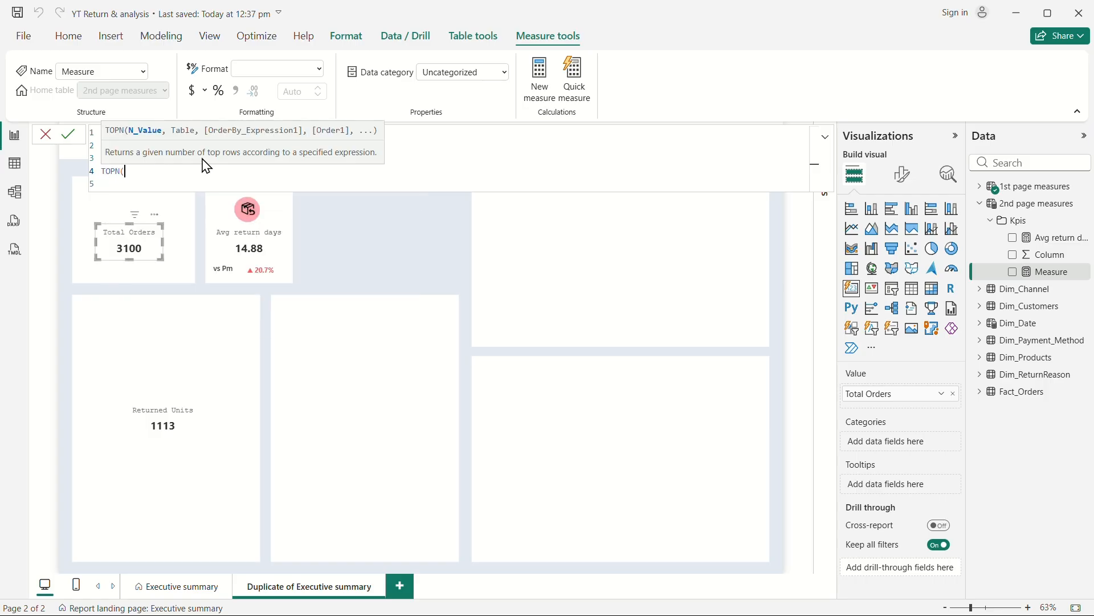
{"action": "key", "text": "shift+Return"}
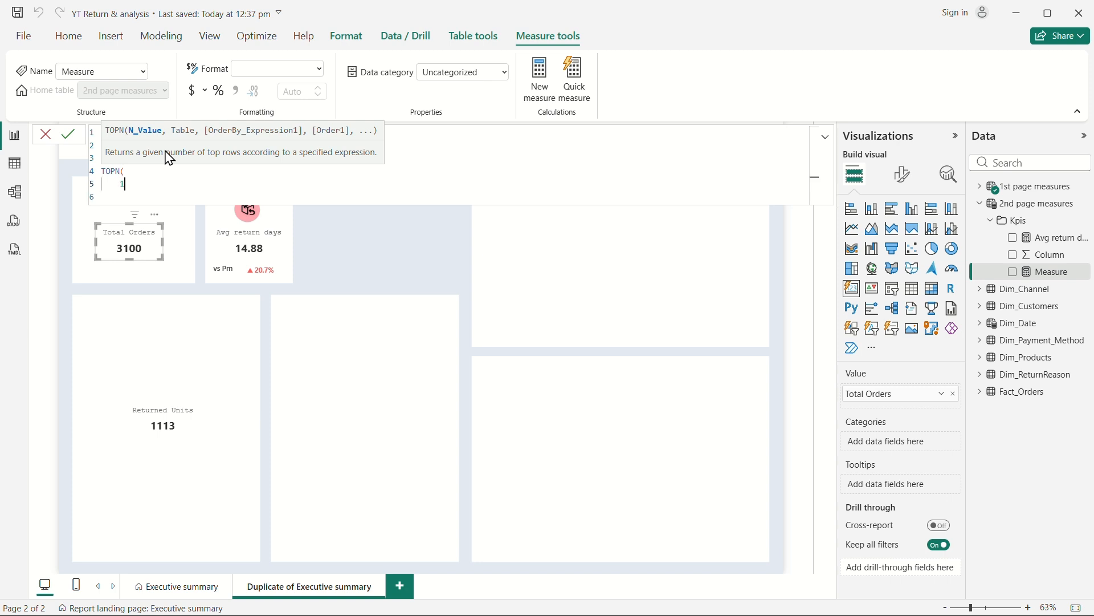
{"action": "type", "text": "1,"}
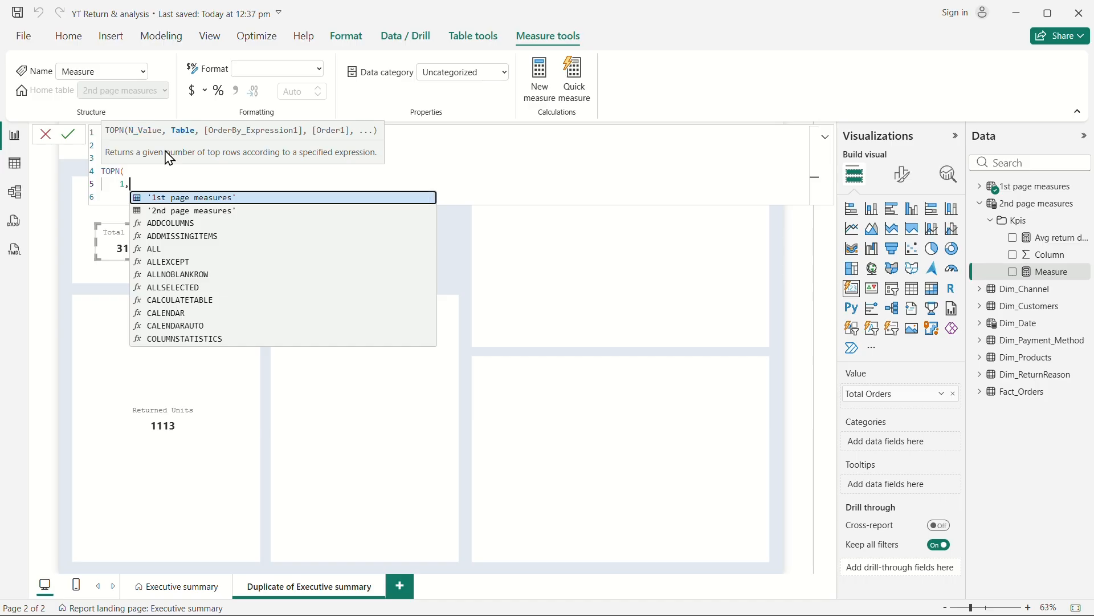
{"action": "key", "text": "shift+Return"}
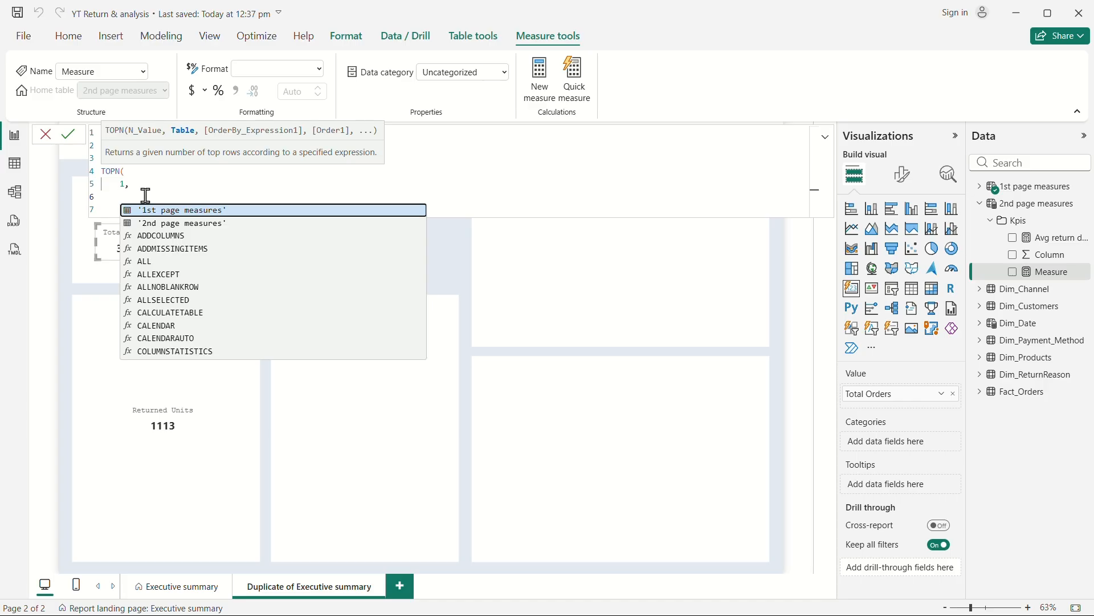
Step: Supply VALUES(Dim_Products[Category]) as the table argument of the TOPN function
{"action": "type", "text": "val"}
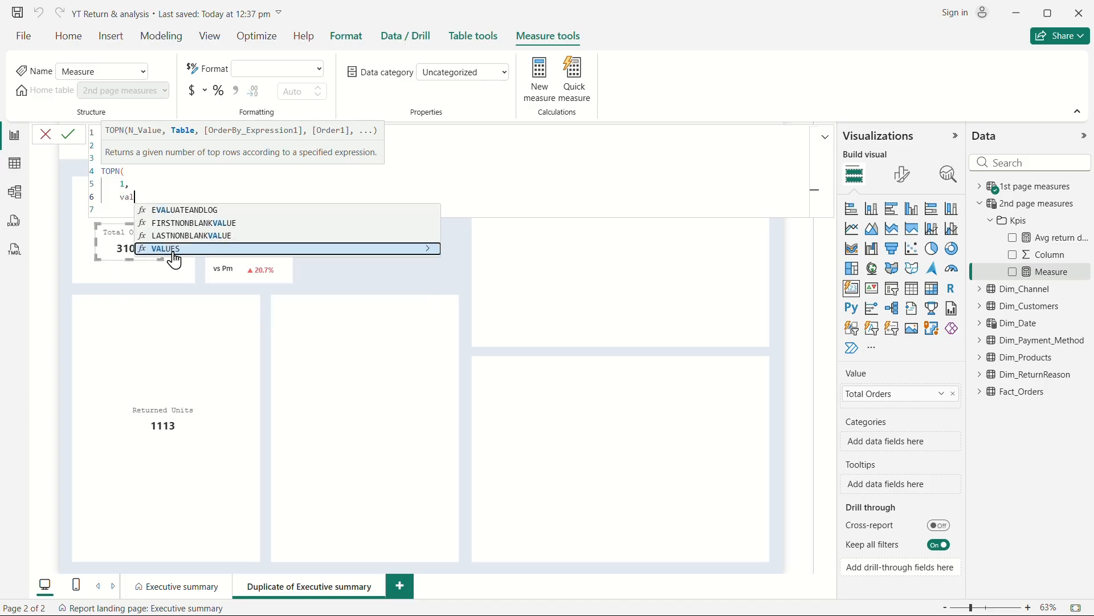
{"action": "left_click", "coordinate": [174, 249]}
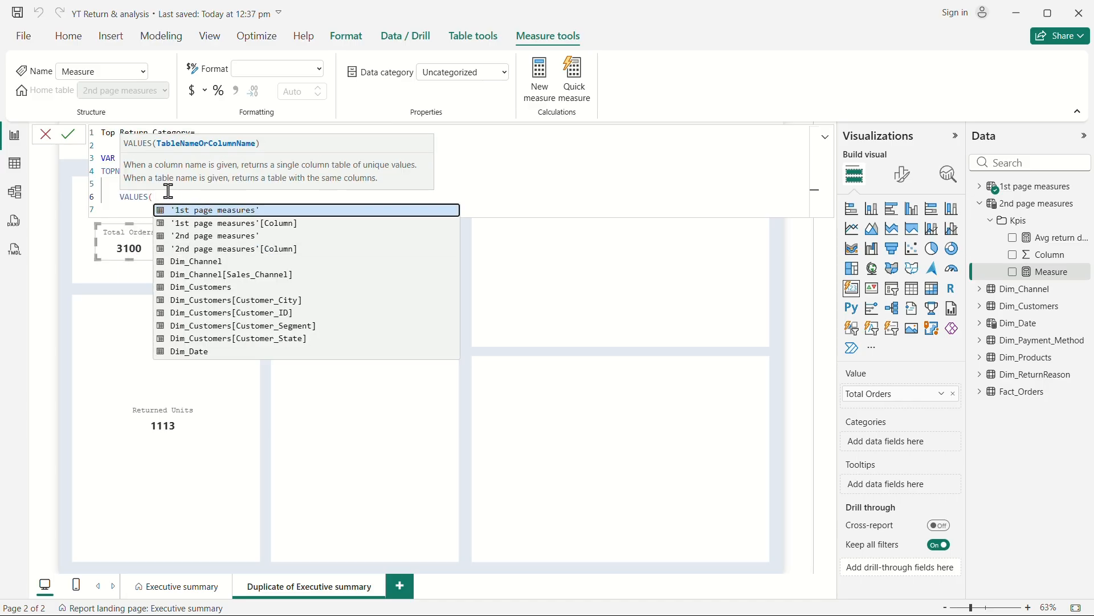
{"action": "type", "text": "dim"}
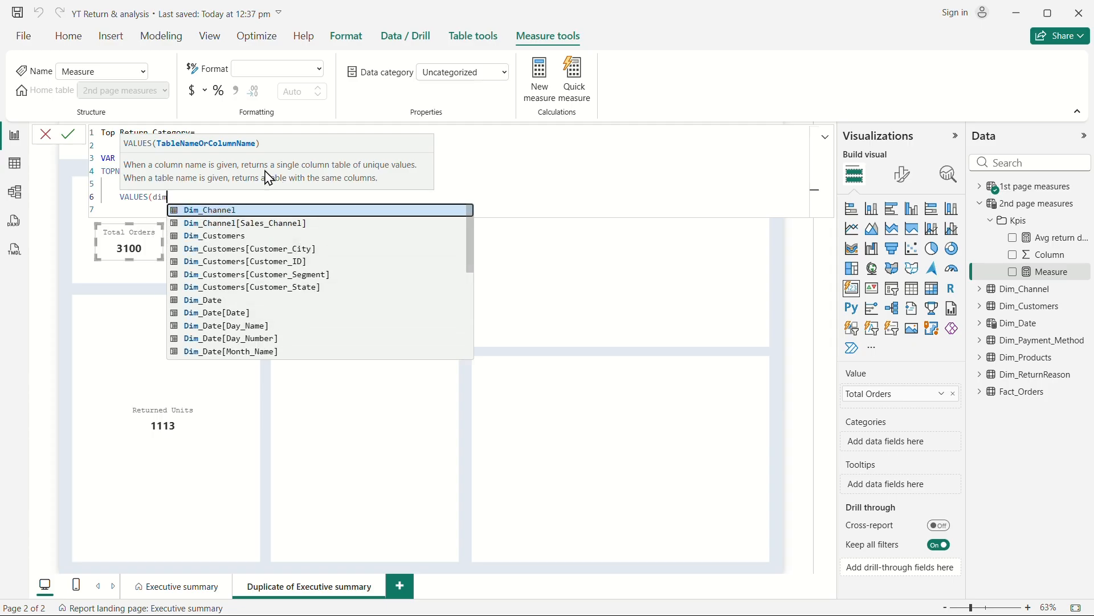
{"action": "key", "text": "BackSpace"}
{"action": "key", "text": "BackSpace"}
{"action": "key", "text": "BackSpace"}
{"action": "type", "text": "cet"}
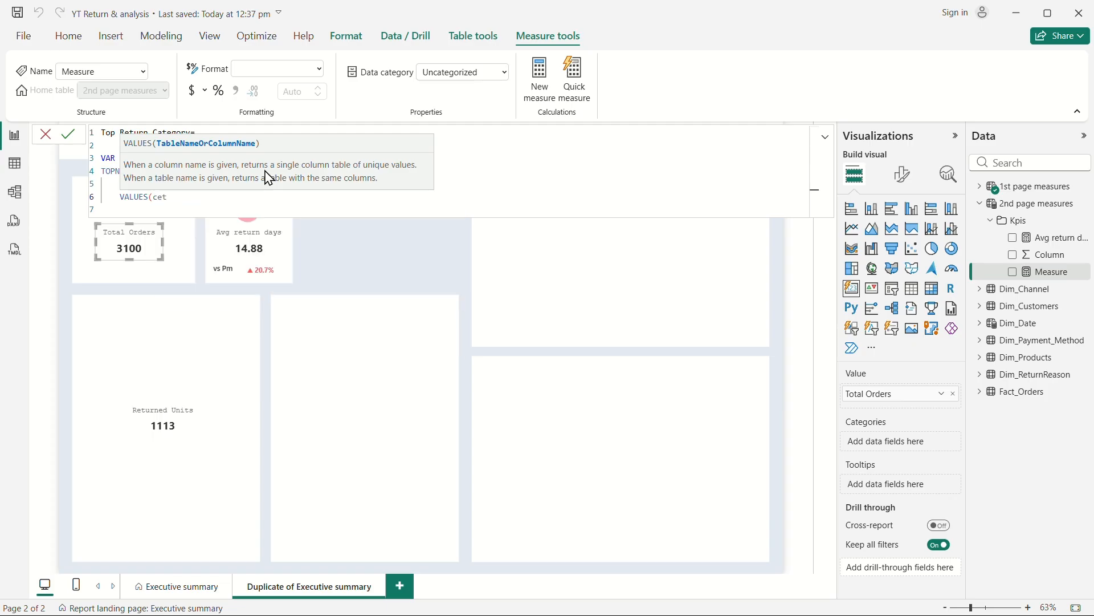
{"action": "key", "text": "BackSpace"}
{"action": "key", "text": "BackSpace"}
{"action": "type", "text": "ate"}
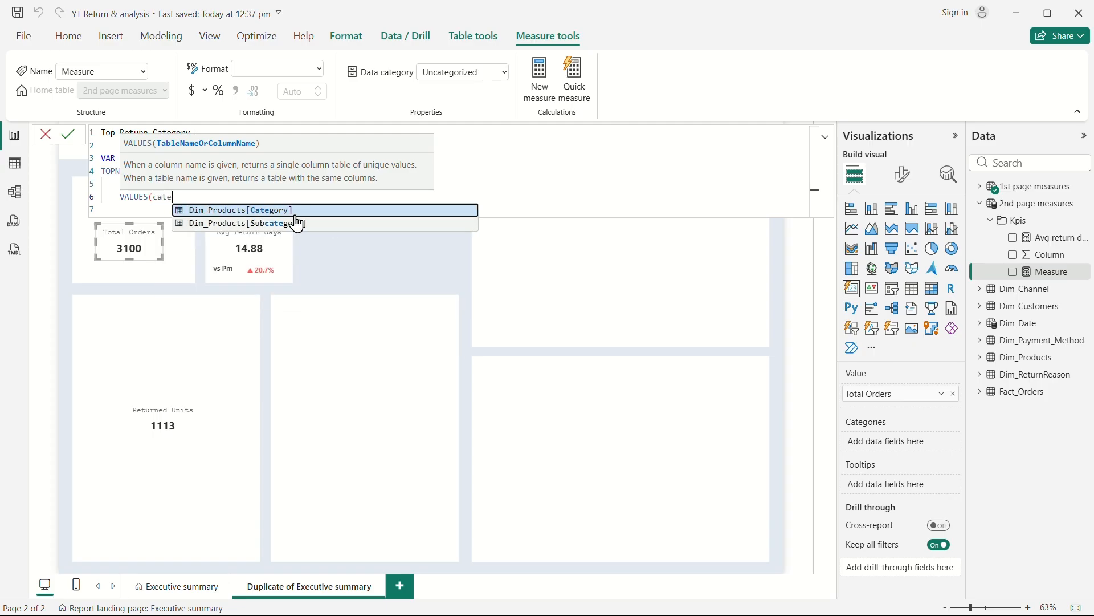
{"action": "key", "text": "Tab"}
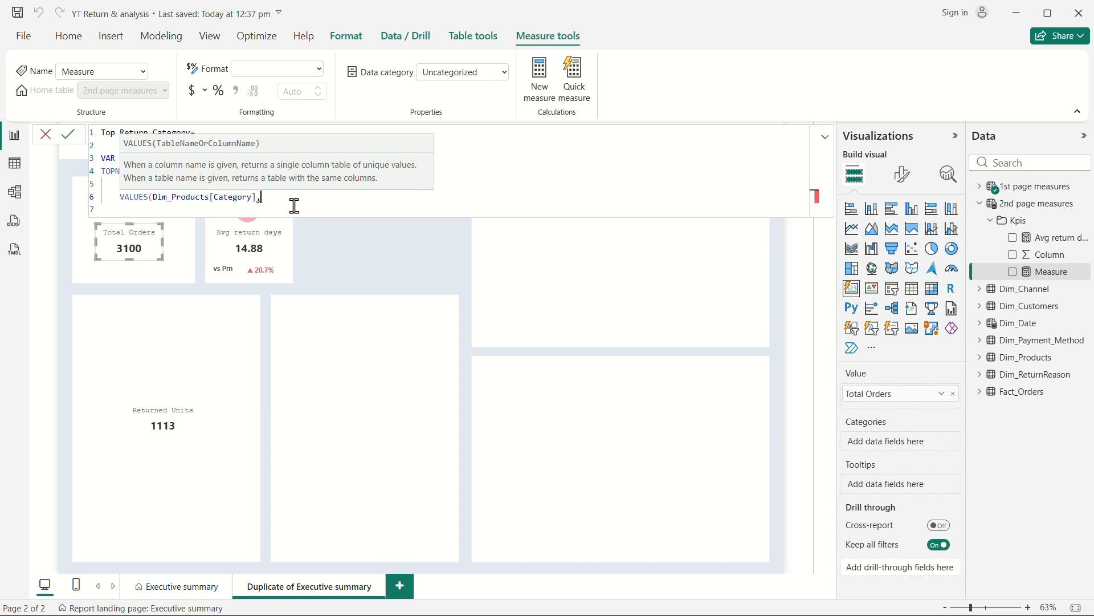
{"action": "type", "text": ")"}
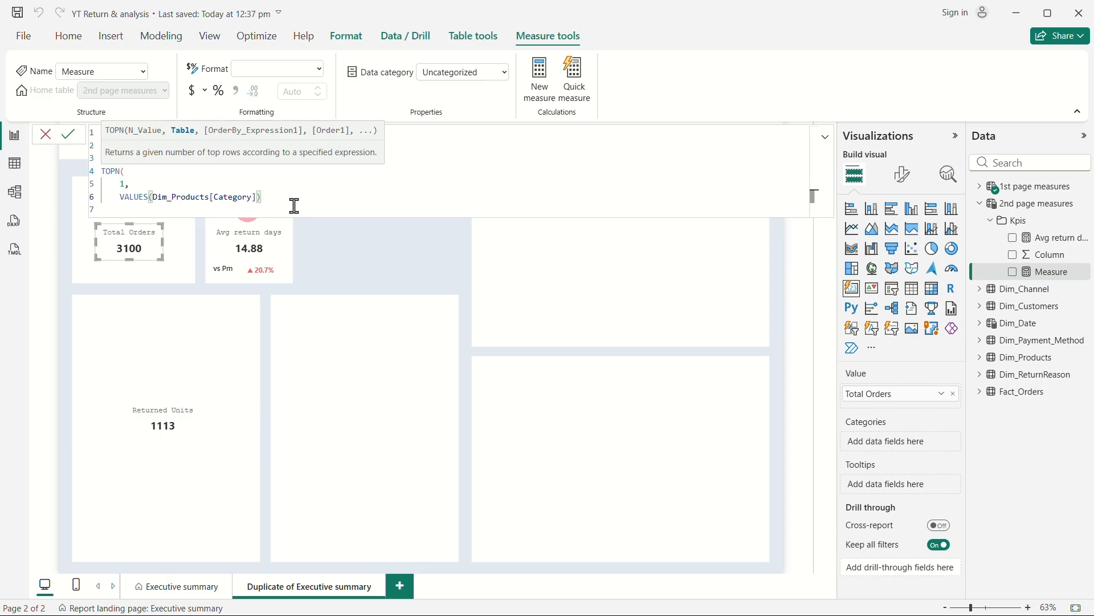
{"action": "type", "text": ","}
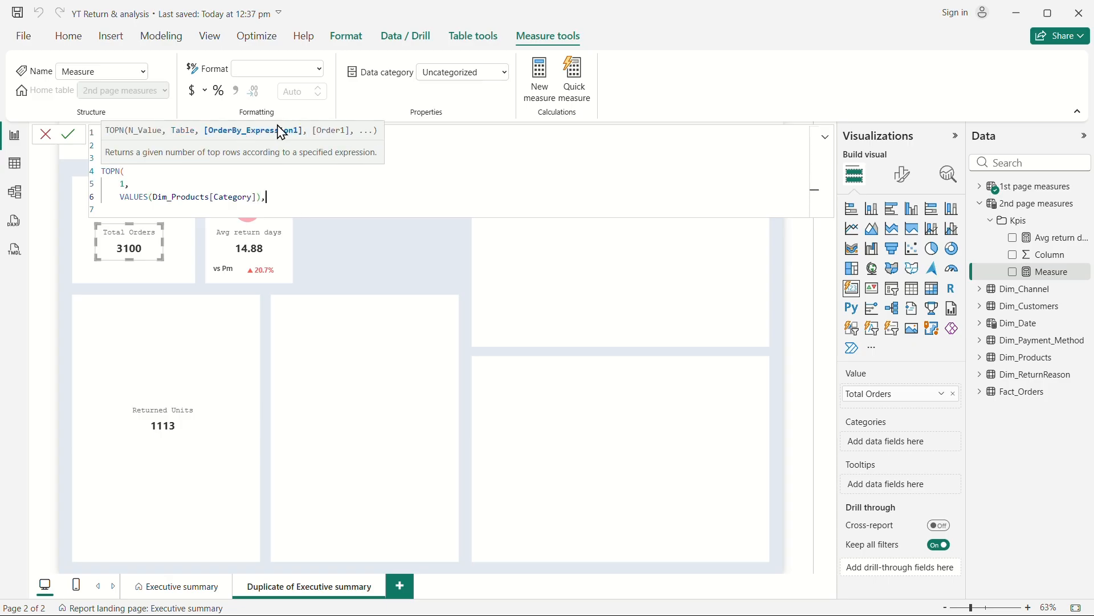
{"action": "key", "text": "shift+Return"}
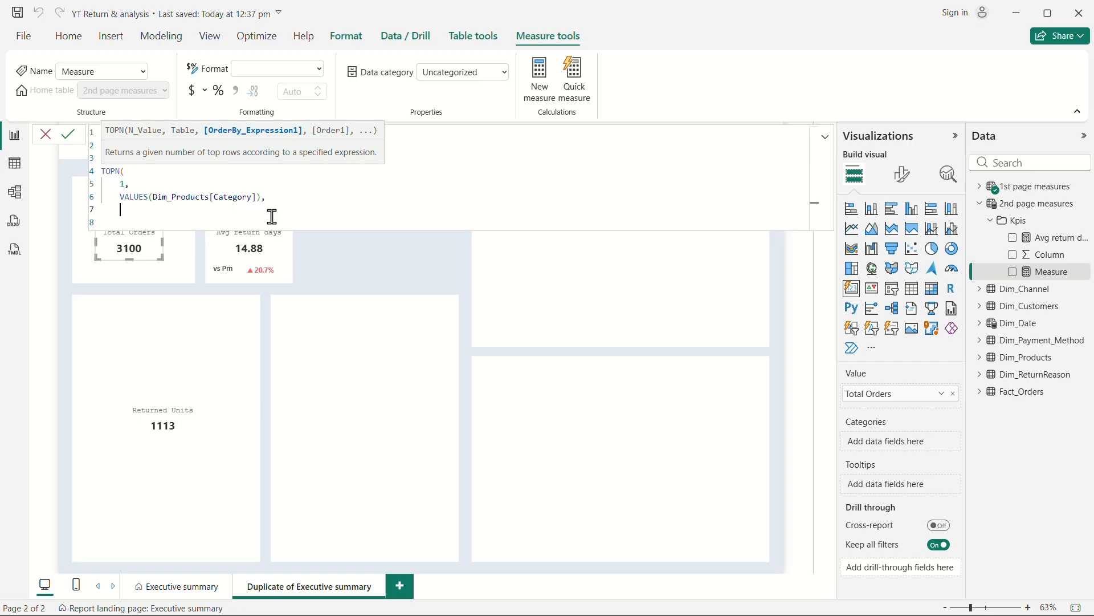
Step: Order the TOPN function by the [Returned Units] measure in DESC order and close its parenthesis
{"action": "type", "text": "ret"}
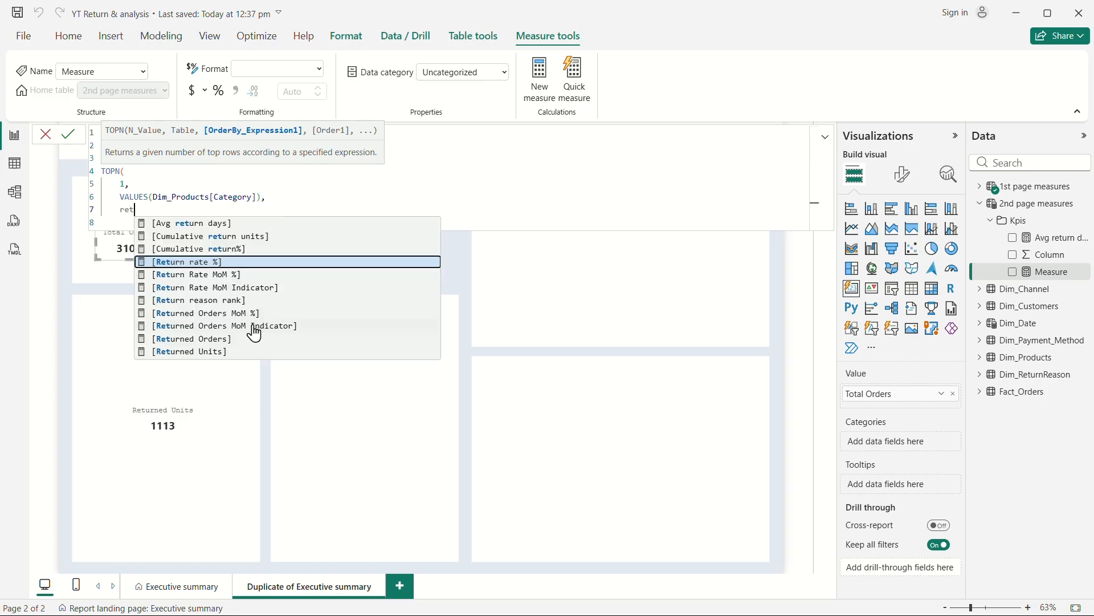
{"action": "left_click", "coordinate": [227, 355]}
{"action": "type", "text": "8"}
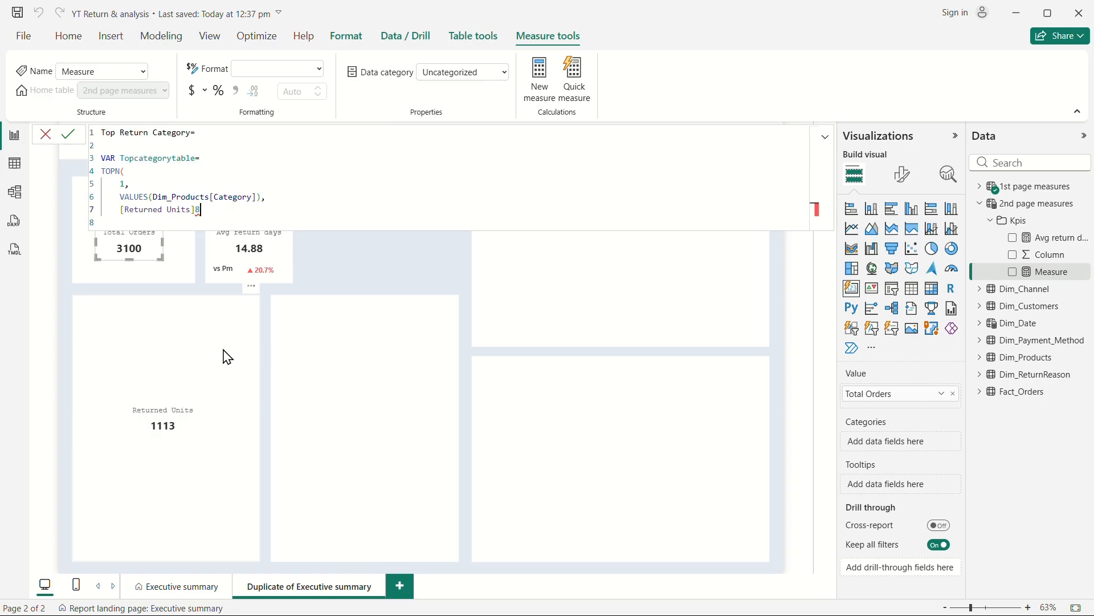
{"action": "key", "text": "BackSpace"}
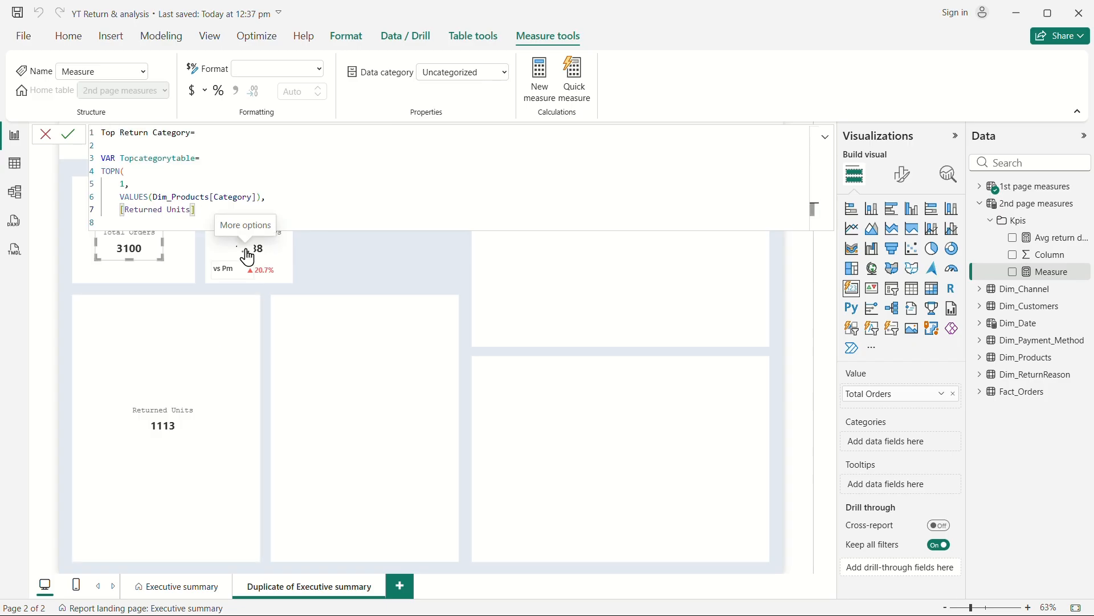
{"action": "type", "text": ","}
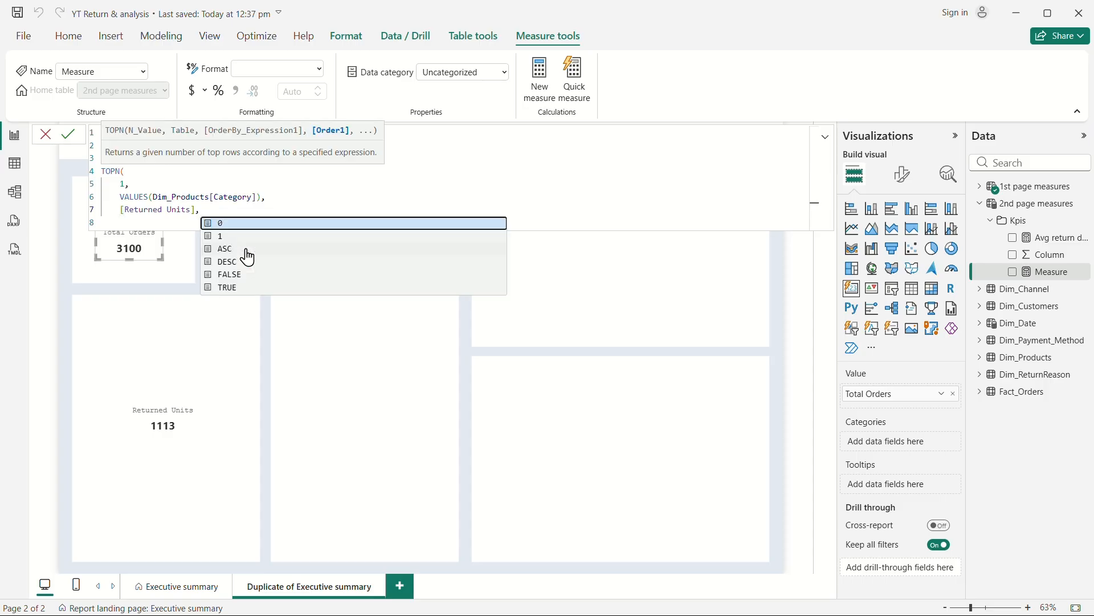
{"action": "key", "text": "shift+Return"}
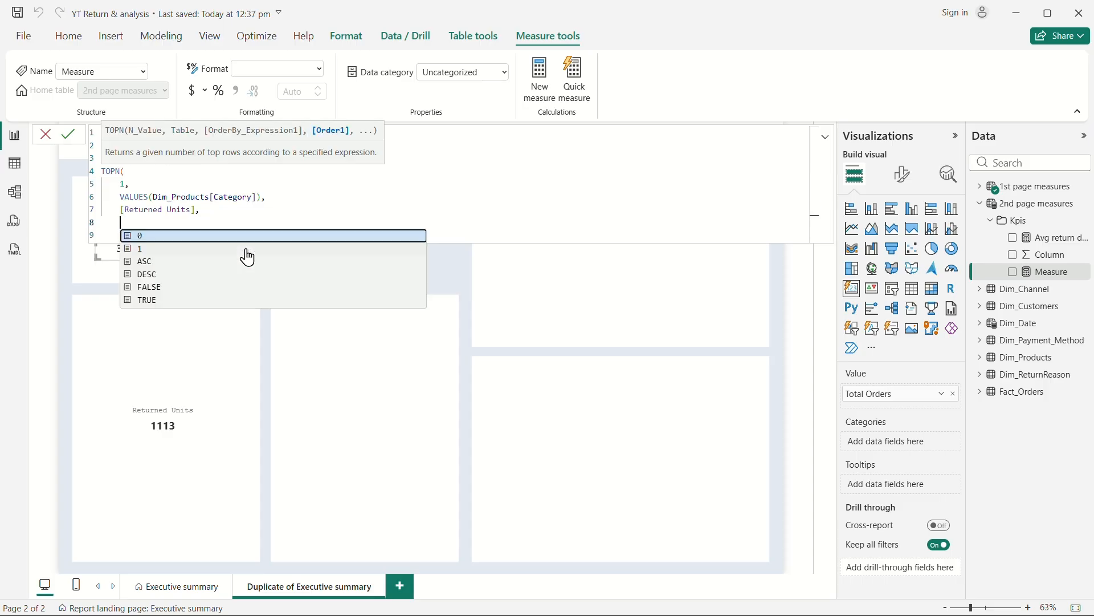
{"action": "left_click", "coordinate": [159, 276]}
{"action": "key", "text": "shift+Return"}
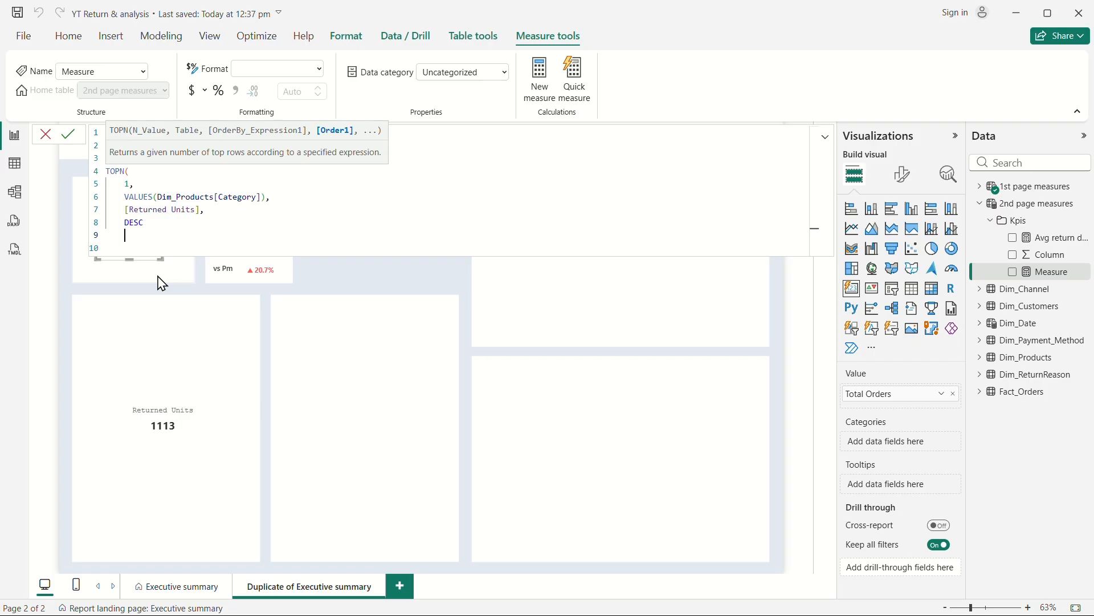
{"action": "type", "text": ")"}
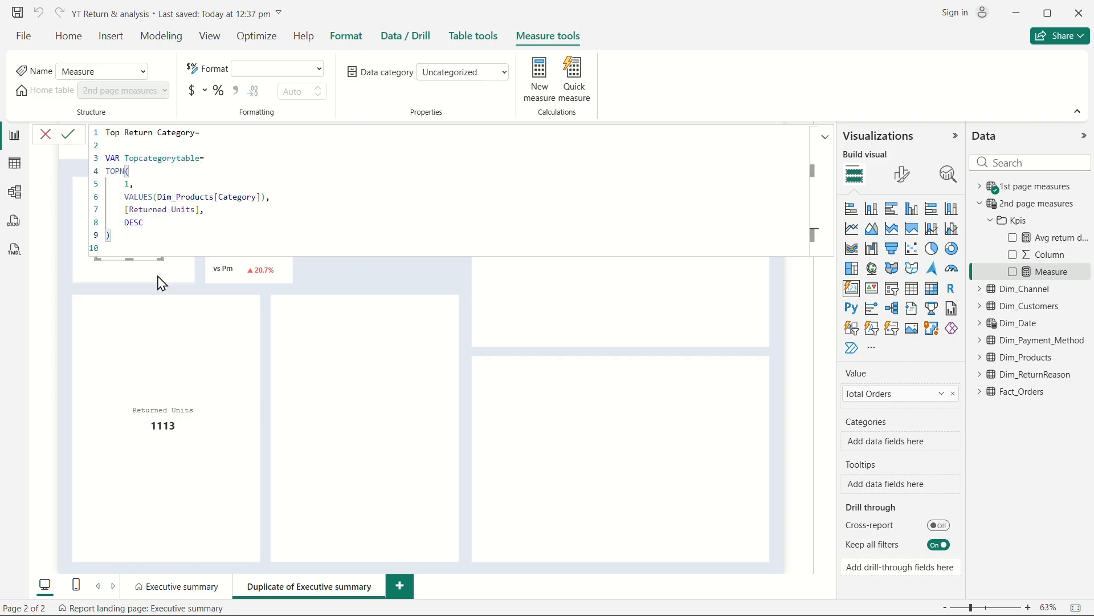
Step: Add a RETURN clause below the Topcategorytable variable and begin a CONCATENATEX function on the line under it
{"action": "key", "text": "shift+Return"}
{"action": "type", "text": "retu"}
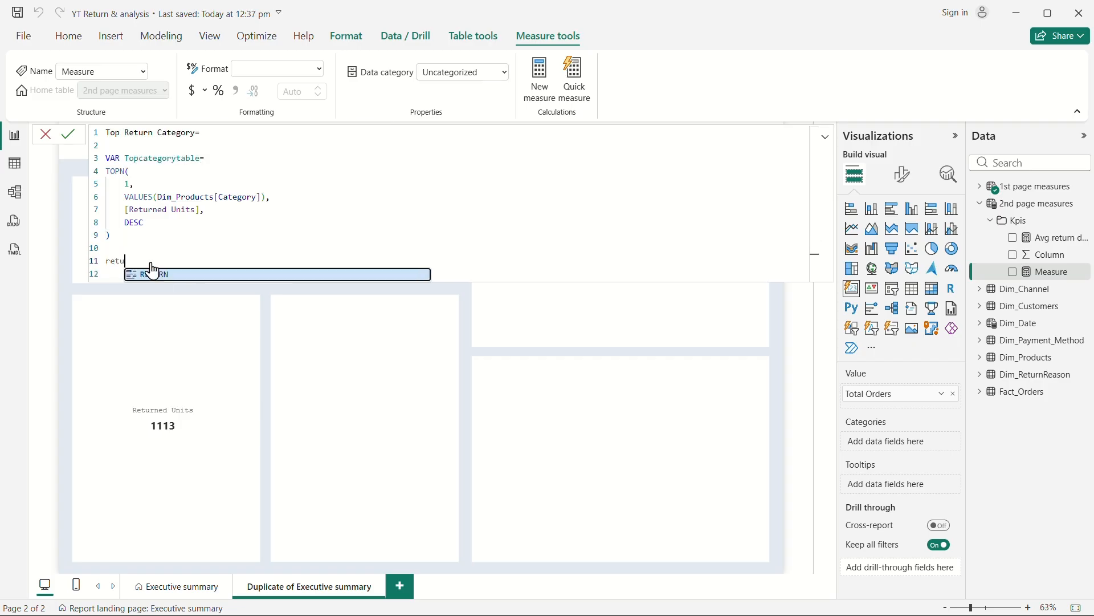
{"action": "left_click", "coordinate": [159, 278]}
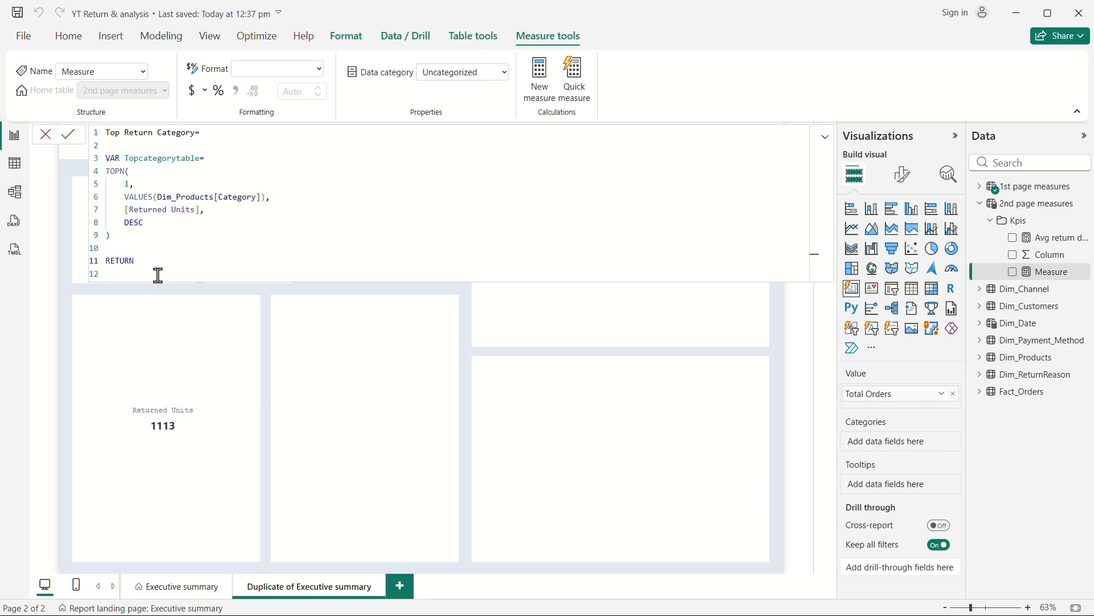
{"action": "key", "text": "shift+Return"}
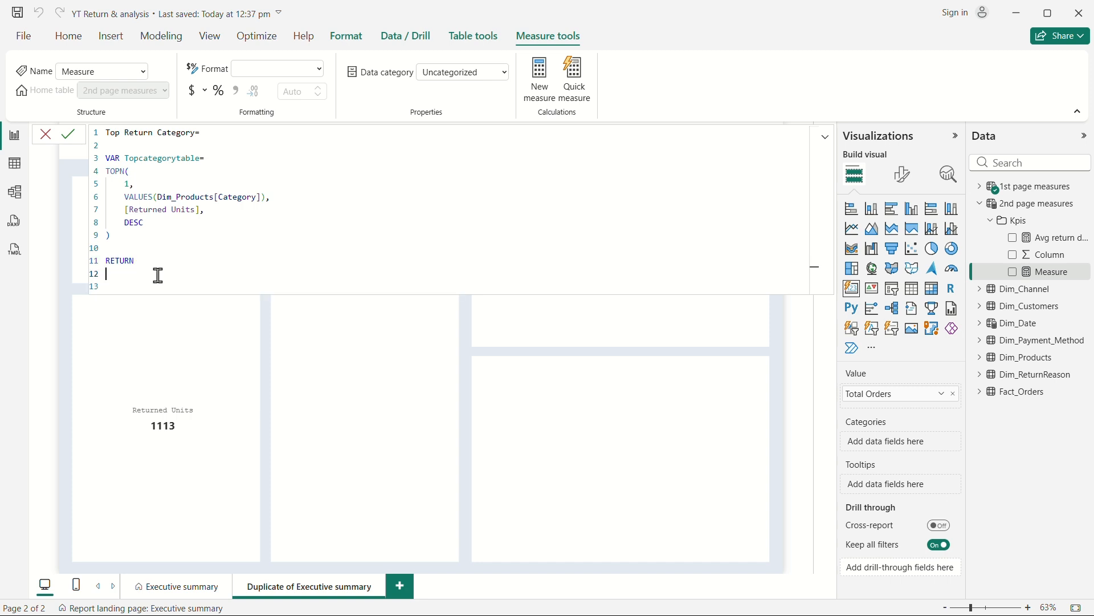
{"action": "type", "text": "con"}
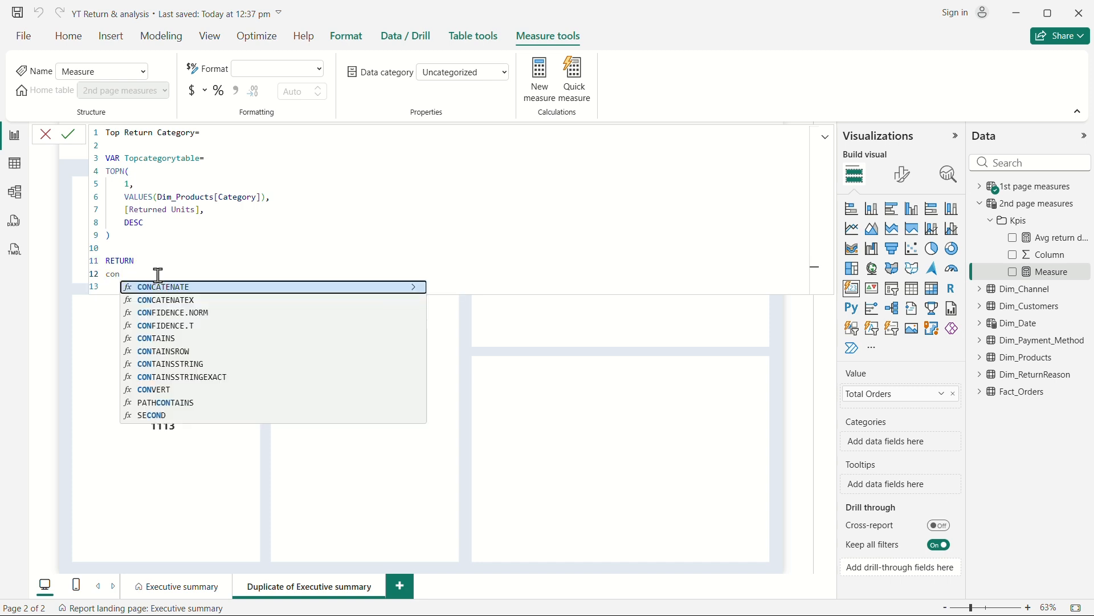
{"action": "left_click", "coordinate": [197, 303]}
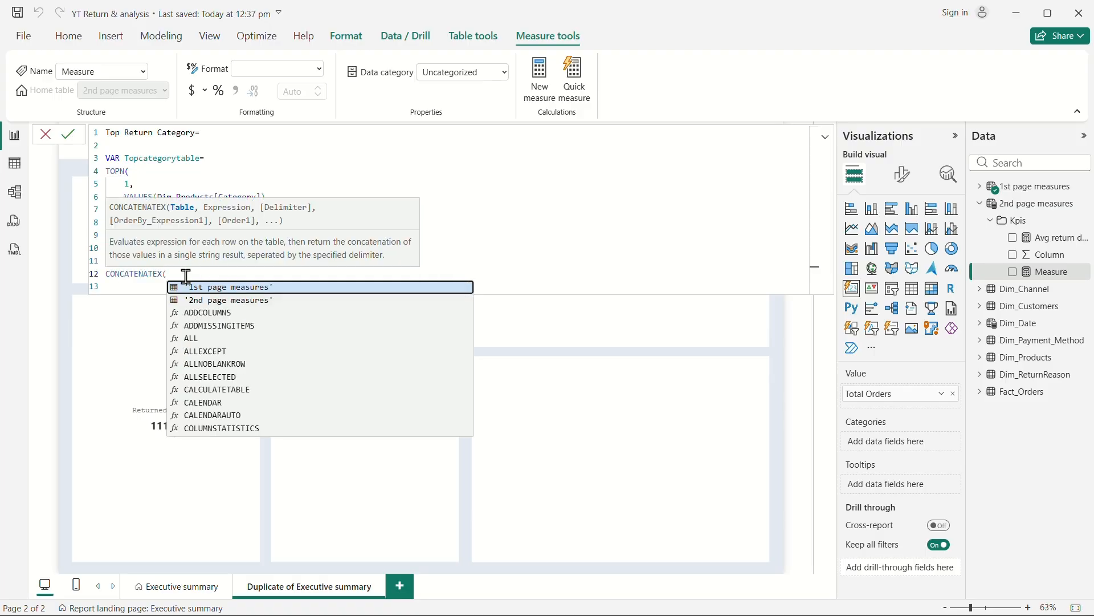
Step: Supply Topcategorytable as the table and Dim_Products[Category] as the expression of the CONCATENATEX function
{"action": "key", "text": "shift+Return"}
{"action": "type", "text": "top"}
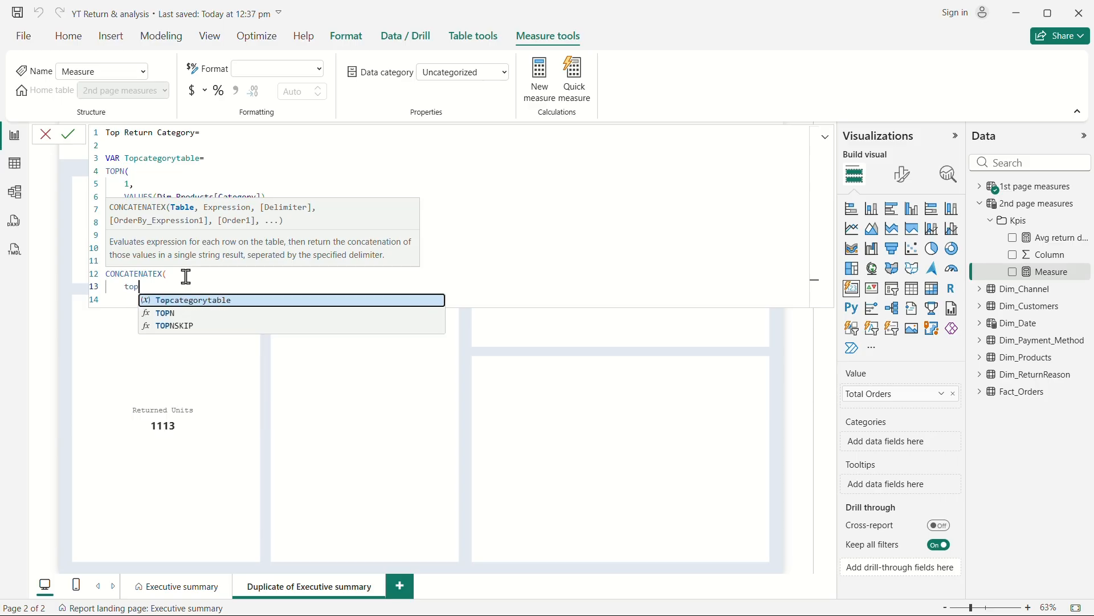
{"action": "left_click", "coordinate": [233, 301]}
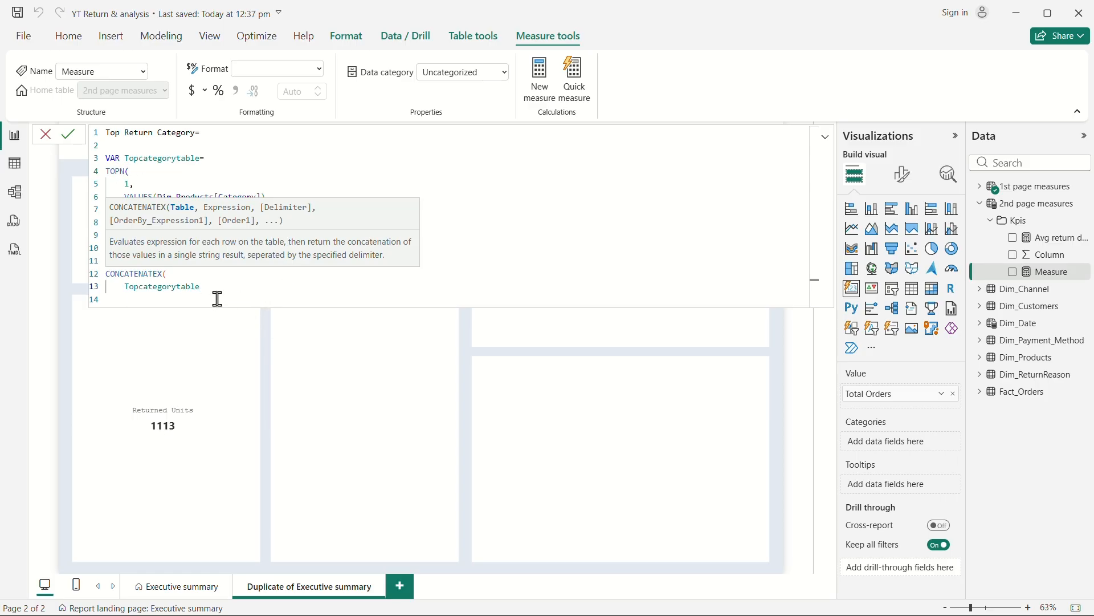
{"action": "type", "text": ","}
{"action": "key", "text": "shift+Return"}
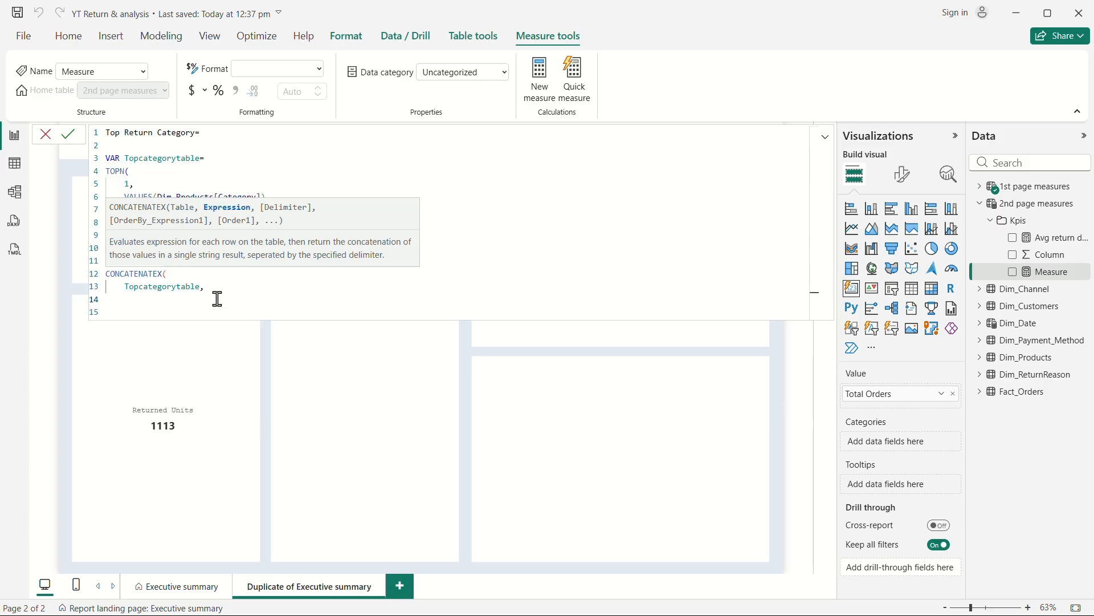
{"action": "type", "text": "cate"}
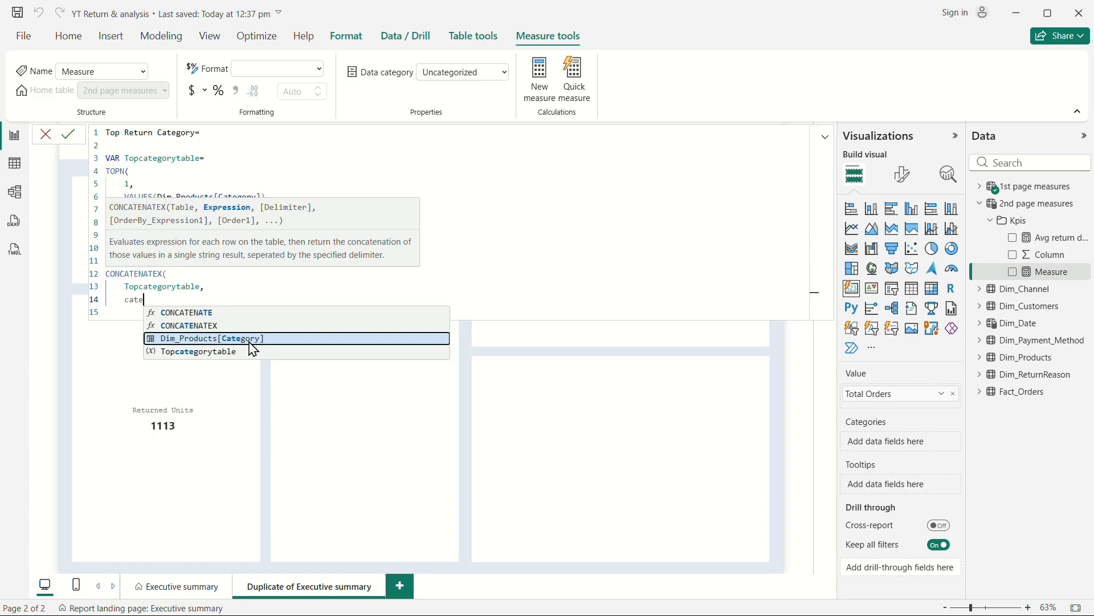
{"action": "left_click", "coordinate": [249, 341]}
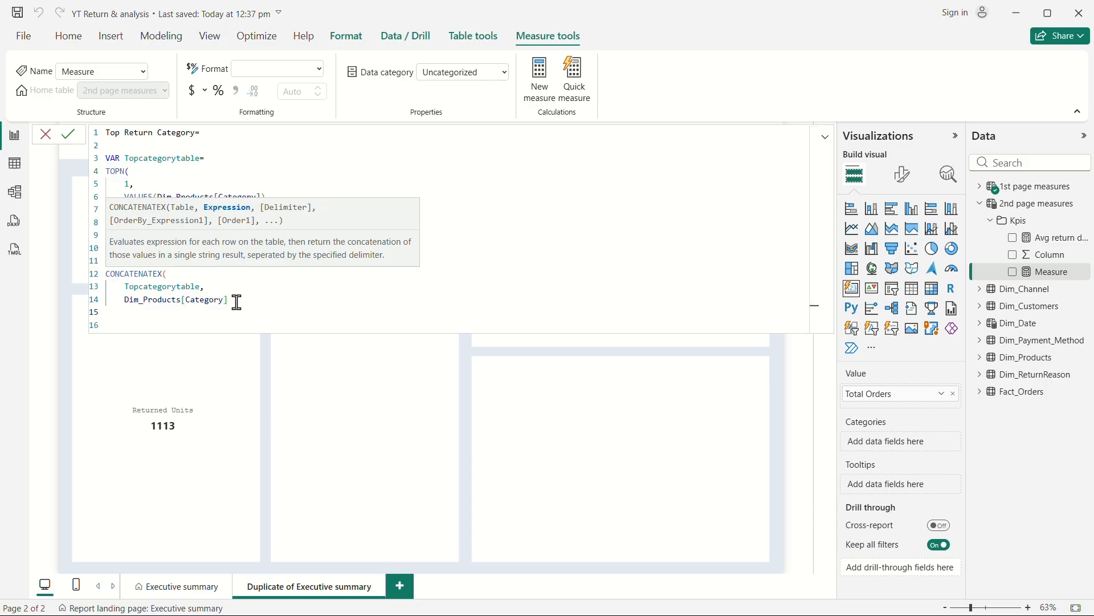
Step: Add "," as the CONCATENATEX delimiter, close its parenthesis and commit the Top Return Category measure
{"action": "type", "text": ","}
{"action": "key", "text": "Return"}
{"action": "type", "text": "\",\""}
{"action": "key", "text": "Return"}
{"action": "type", "text": ")"}
{"action": "key", "text": "Return"}
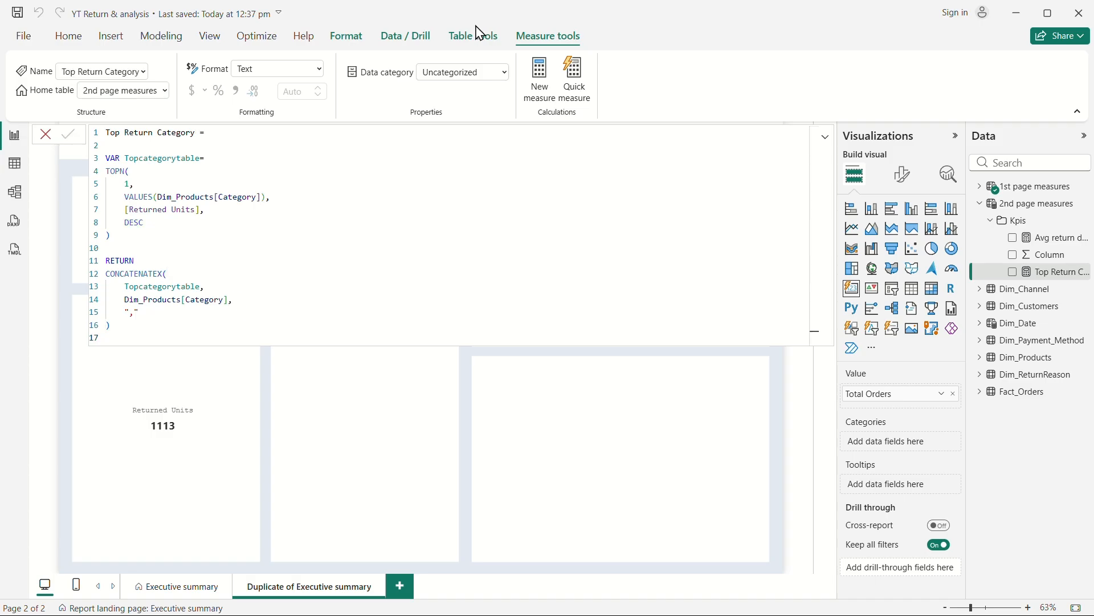
{"action": "left_click", "coordinate": [112, 335]}
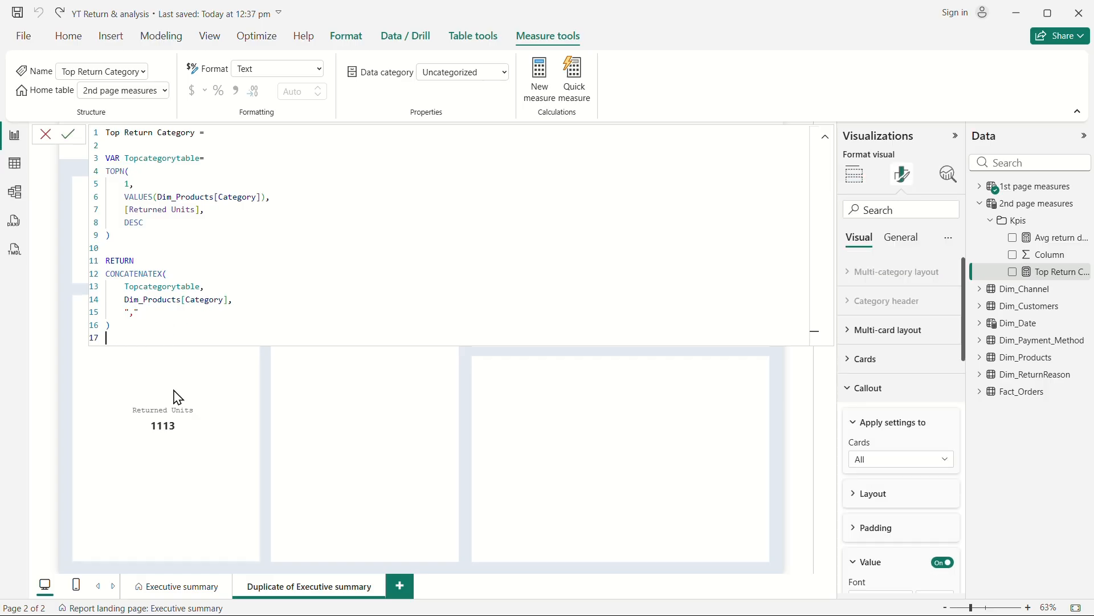
{"action": "left_click", "coordinate": [112, 372]}
Step: Replace the Total Orders measure in the page's Total Orders card with the Top Return Category measure
{"action": "left_click", "coordinate": [140, 245]}
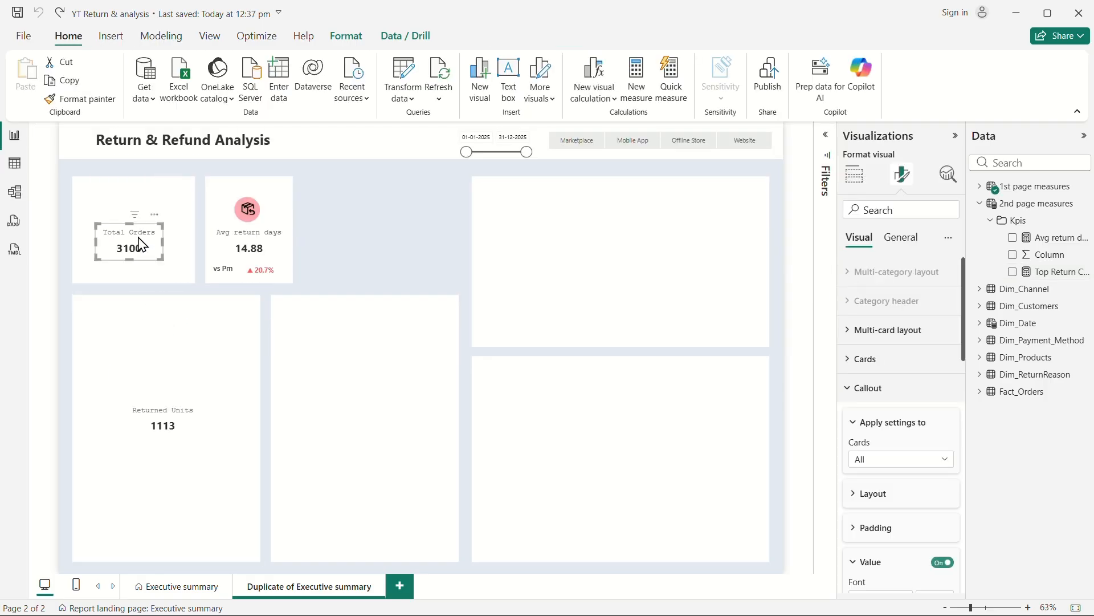
{"action": "left_click", "coordinate": [980, 187]}
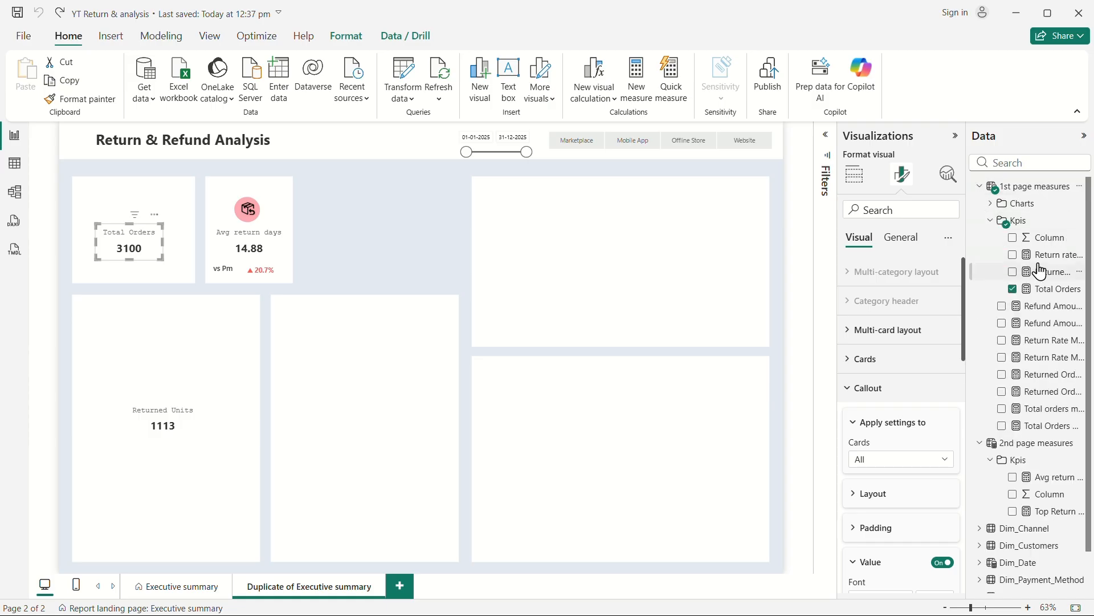
{"action": "left_click", "coordinate": [1013, 289]}
{"action": "left_click", "coordinate": [985, 188]}
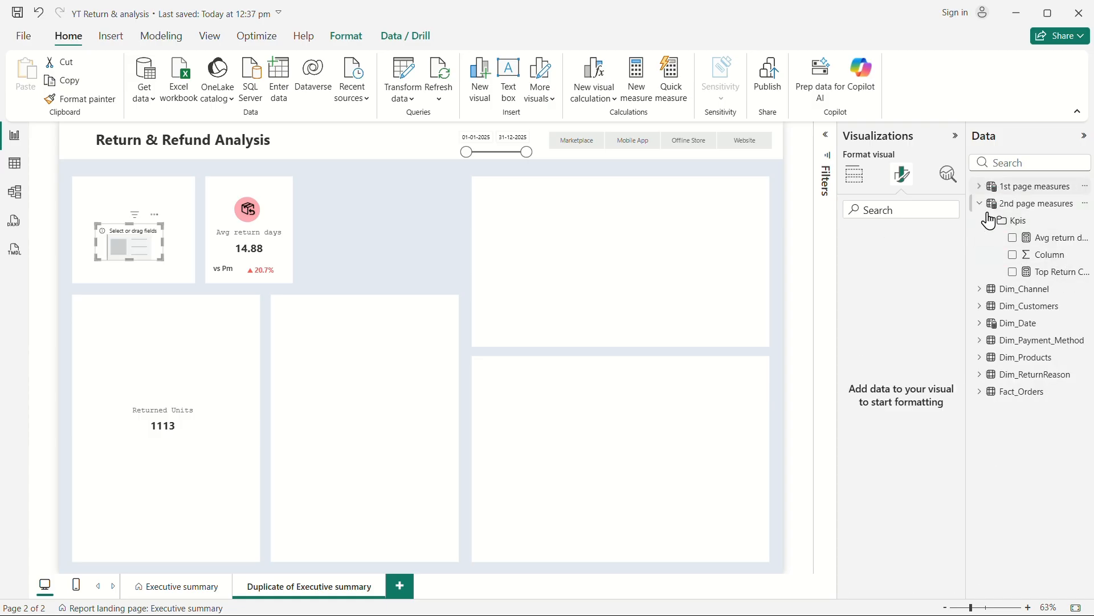
{"action": "left_click", "coordinate": [1041, 275]}
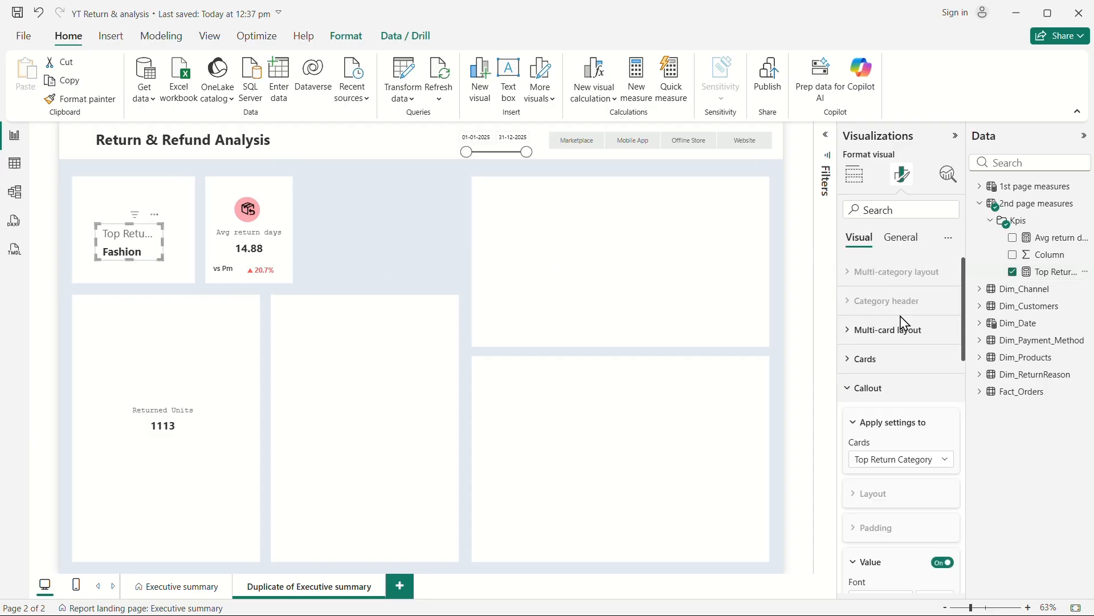
Step: Center the callout value of the Top Return Category card horizontally and widen the card
{"action": "left_click", "coordinate": [849, 399]}
{"action": "left_click", "coordinate": [850, 396]}
{"action": "scroll", "coordinate": [892, 420], "scroll_direction": "down", "scroll_amount": 3}
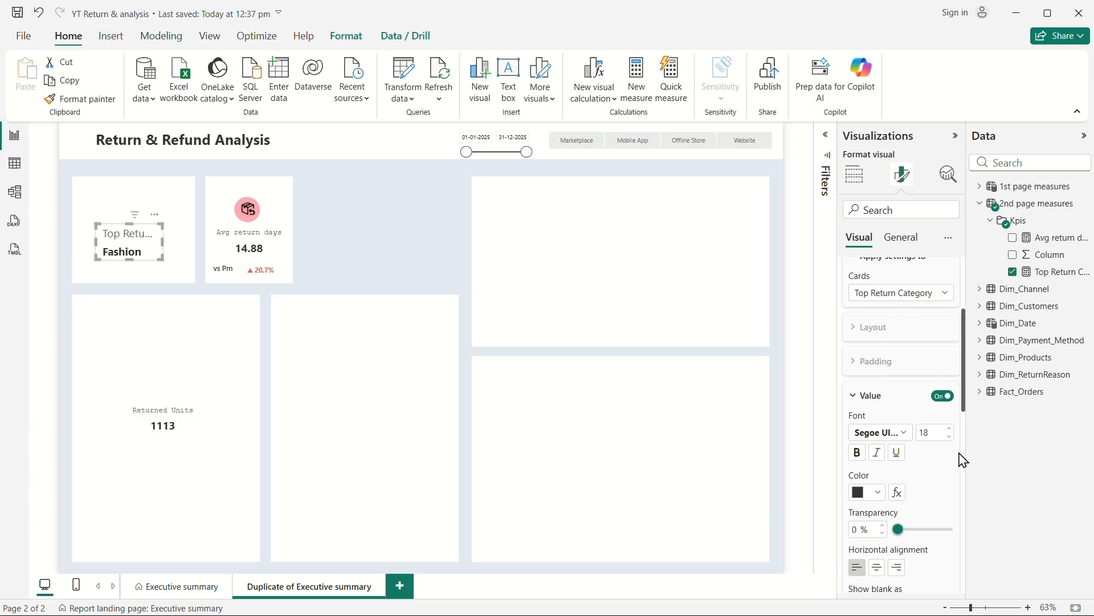
{"action": "left_click", "coordinate": [879, 568]}
{"action": "left_click_drag", "start_coordinate": [164, 241], "coordinate": [187, 241]}
Step: Set the label of the Top Return Category card to the Courier font at size 12
{"action": "scroll", "coordinate": [864, 482], "scroll_direction": "down", "scroll_amount": 6}
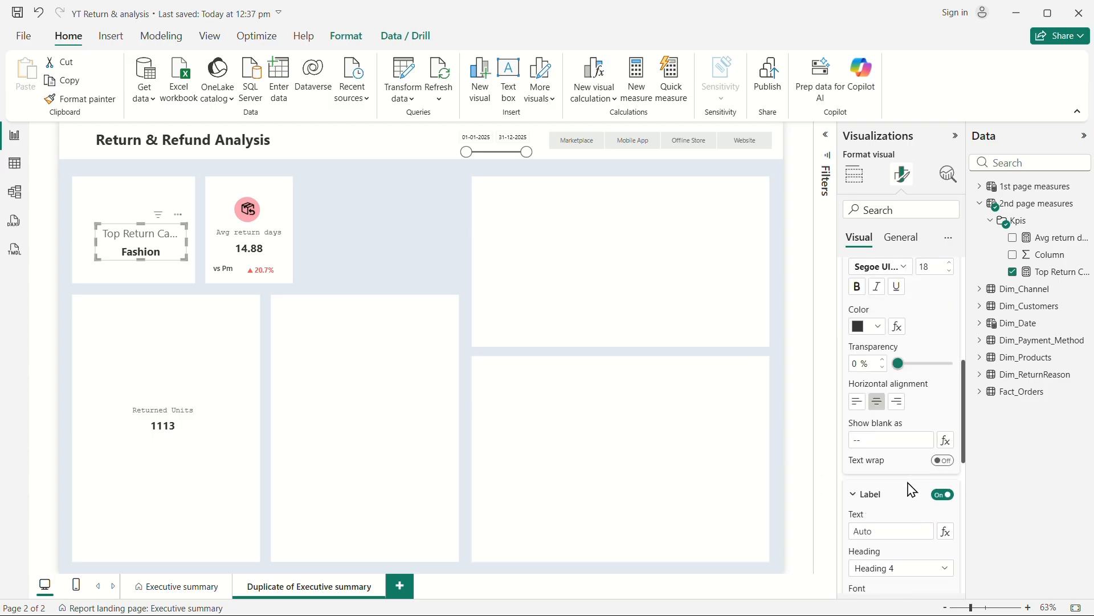
{"action": "double_click", "coordinate": [927, 437]}
{"action": "type", "text": "12"}
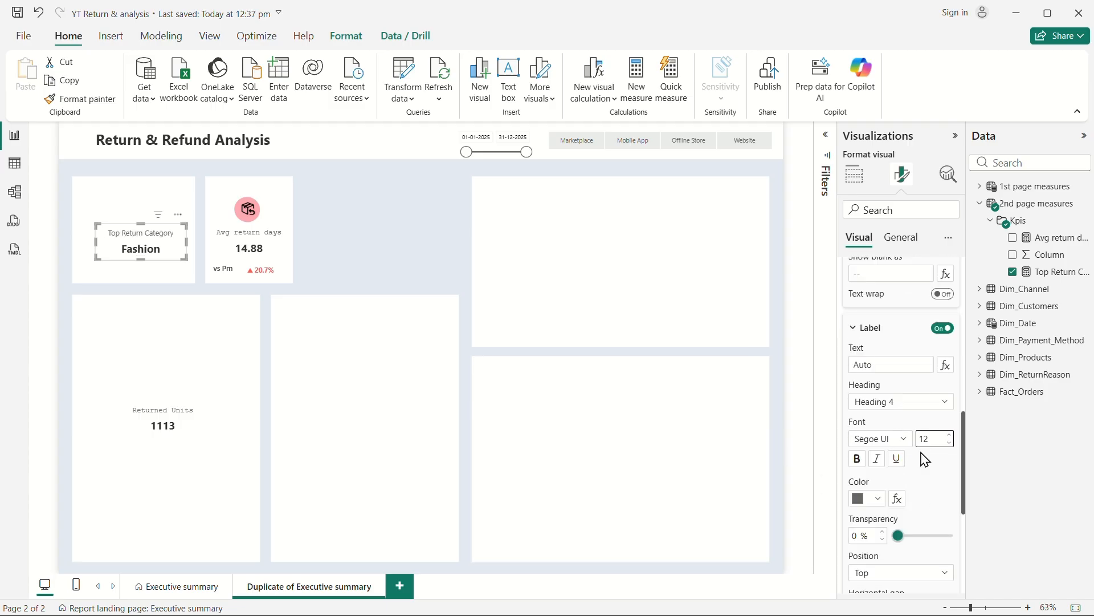
{"action": "left_click", "coordinate": [890, 439]}
{"action": "left_click", "coordinate": [876, 230]}
Step: Move the Top Return Category card to the upper part of its tile and place a copy of it directly below
{"action": "left_click_drag", "start_coordinate": [142, 247], "coordinate": [187, 210]}
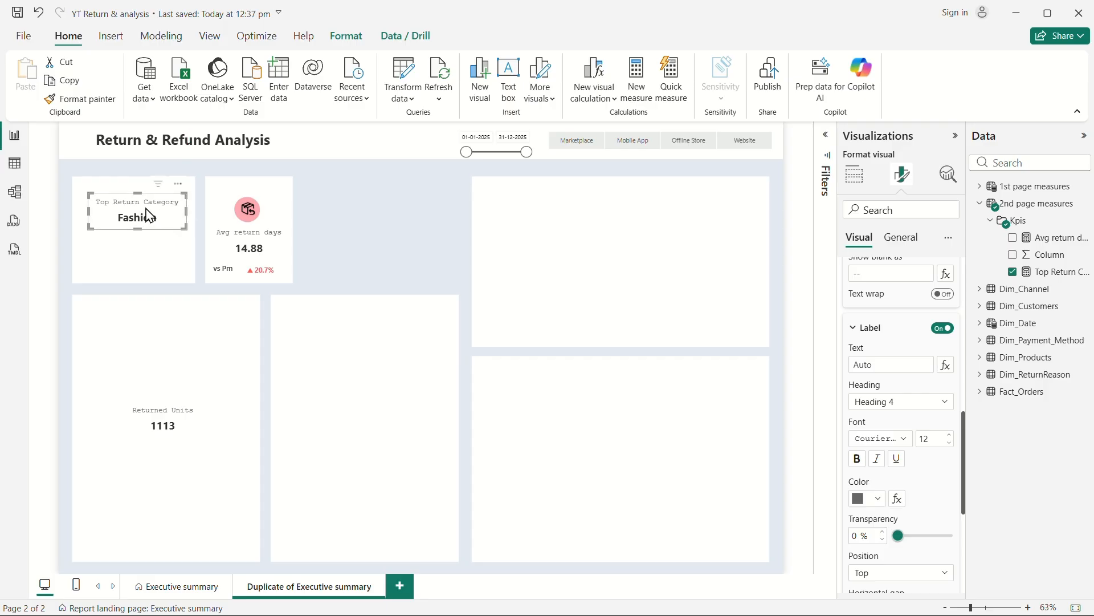
{"action": "left_click_drag", "start_coordinate": [146, 215], "coordinate": [142, 208]}
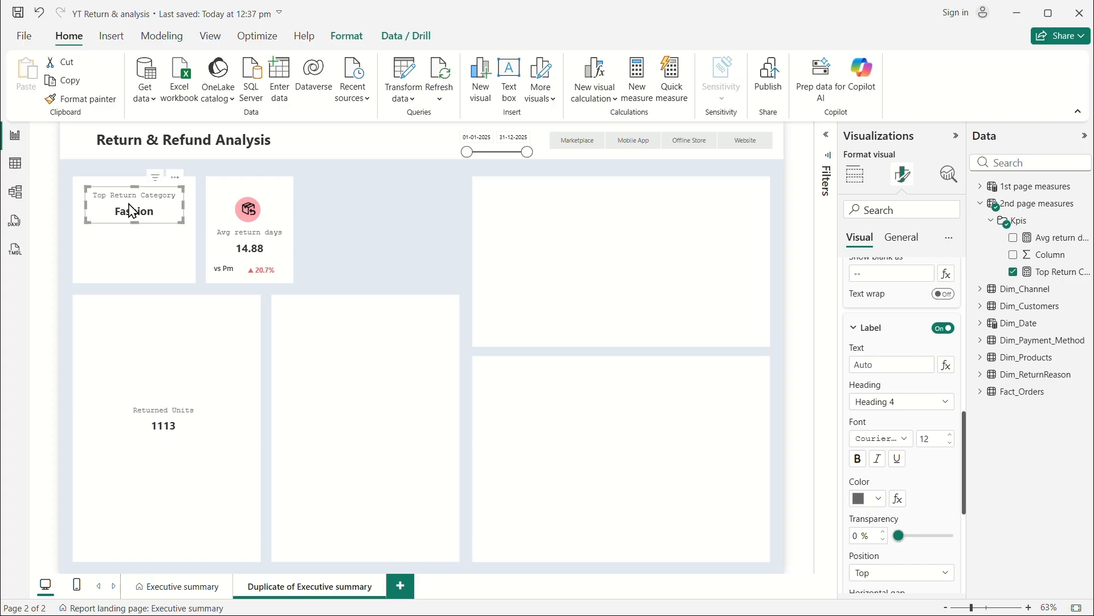
{"action": "key", "text": "ctrl+c"}
{"action": "key", "text": "ctrl+v"}
{"action": "left_click_drag", "start_coordinate": [132, 211], "coordinate": [129, 253]}
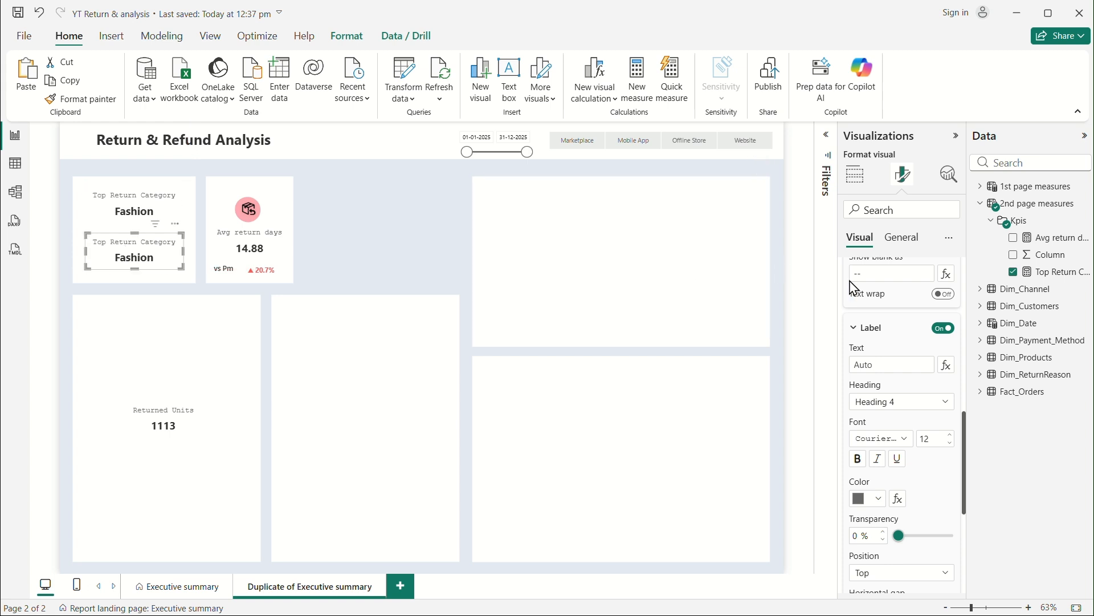
Step: Create a new measure named Top return reason in the Kpis folder of the 2nd page measures table
{"action": "right_click", "coordinate": [1043, 239]}
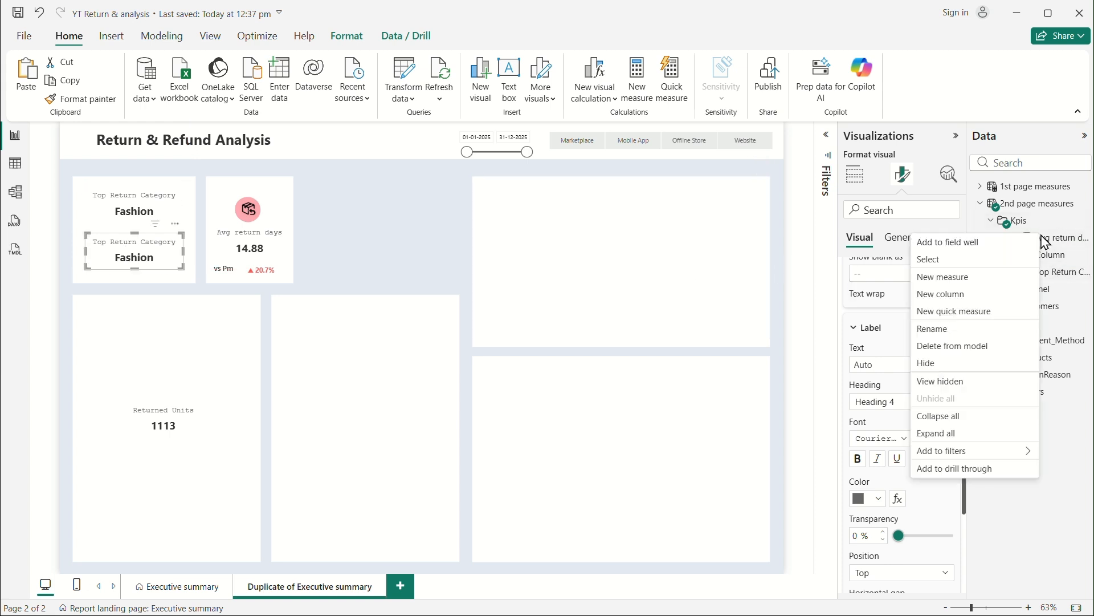
{"action": "left_click", "coordinate": [945, 278]}
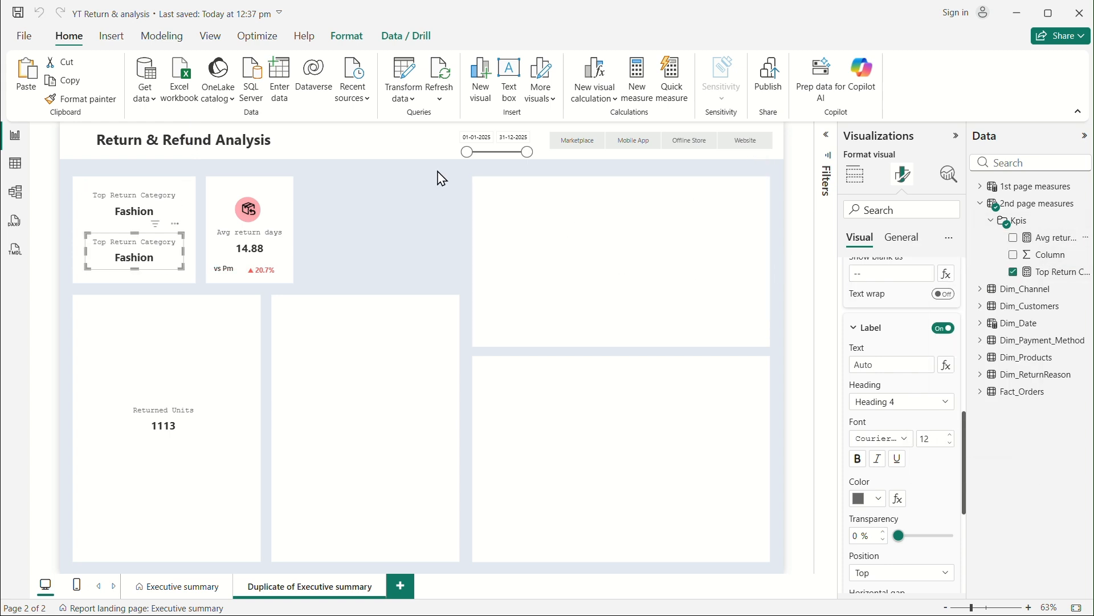
{"action": "double_click", "coordinate": [133, 132]}
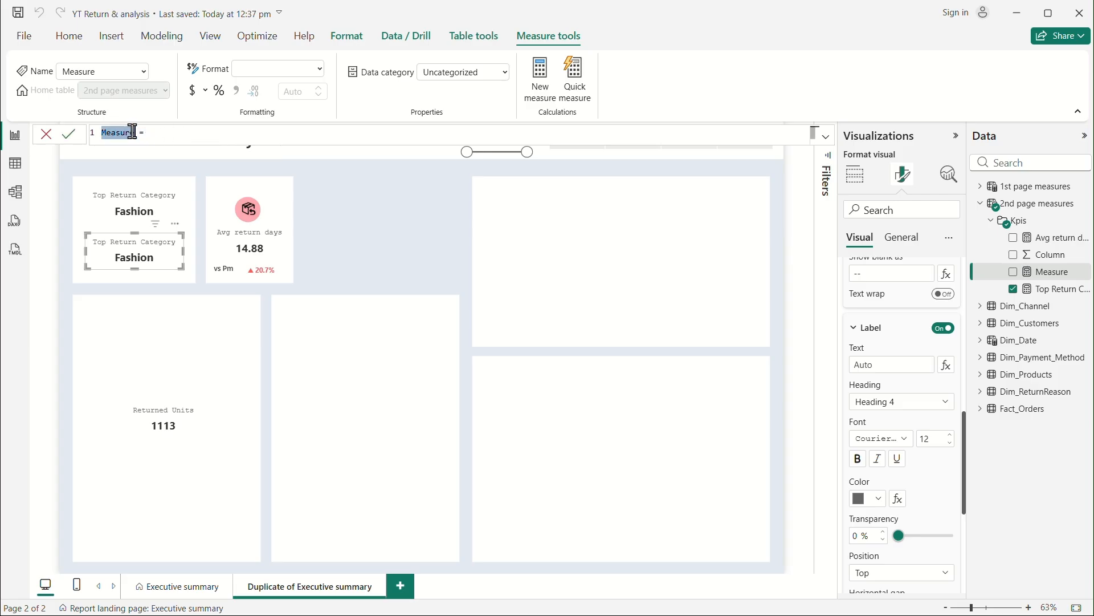
{"action": "type", "text": "Top return"}
{"action": "key", "text": "BackSpace"}
{"action": "type", "text": "n reason"}
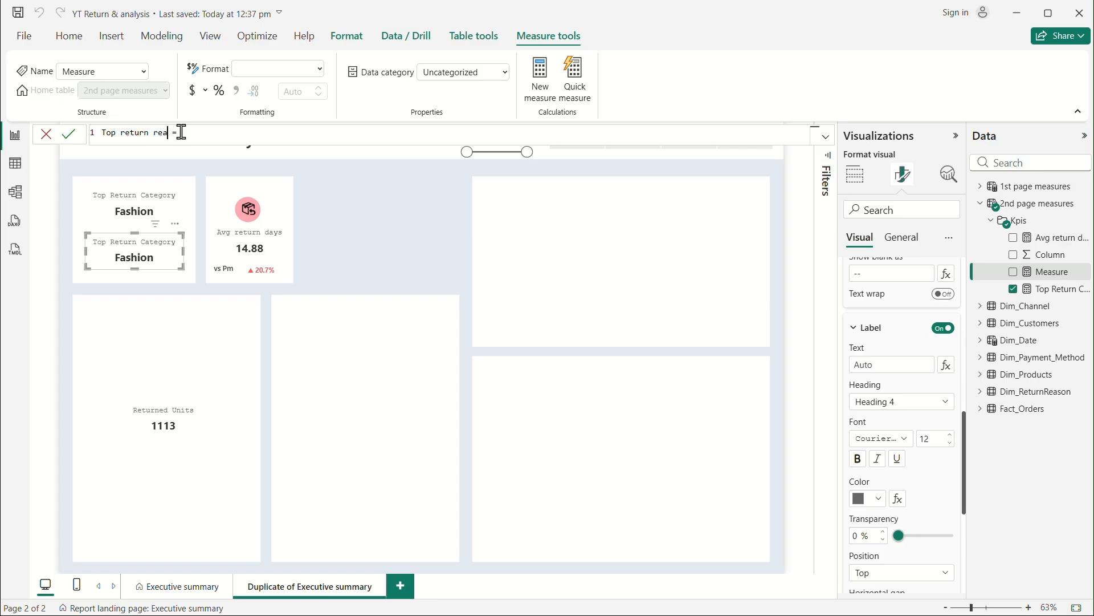
Step: Declare the variable Topreturnreason in the measure formula, with a blank line above it and a new line for its expression
{"action": "key", "text": "shift+Return"}
{"action": "key", "text": "shift+Return"}
{"action": "type", "text": "VAR "}
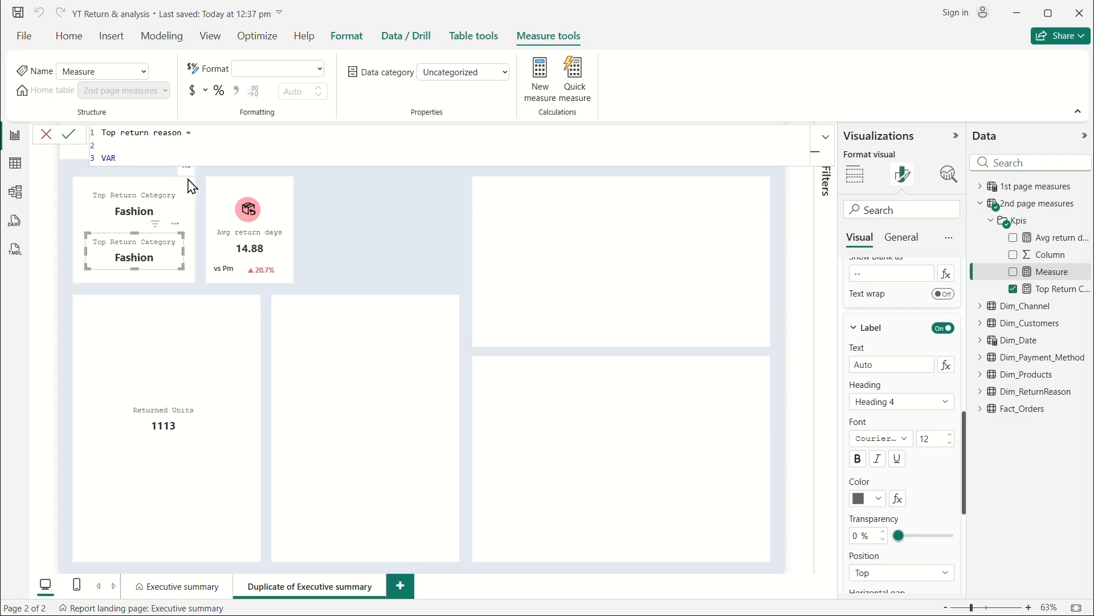
{"action": "type", "text": "Topreturnreason="}
{"action": "key", "text": "shift+Return"}
{"action": "type", "text": "[T"}
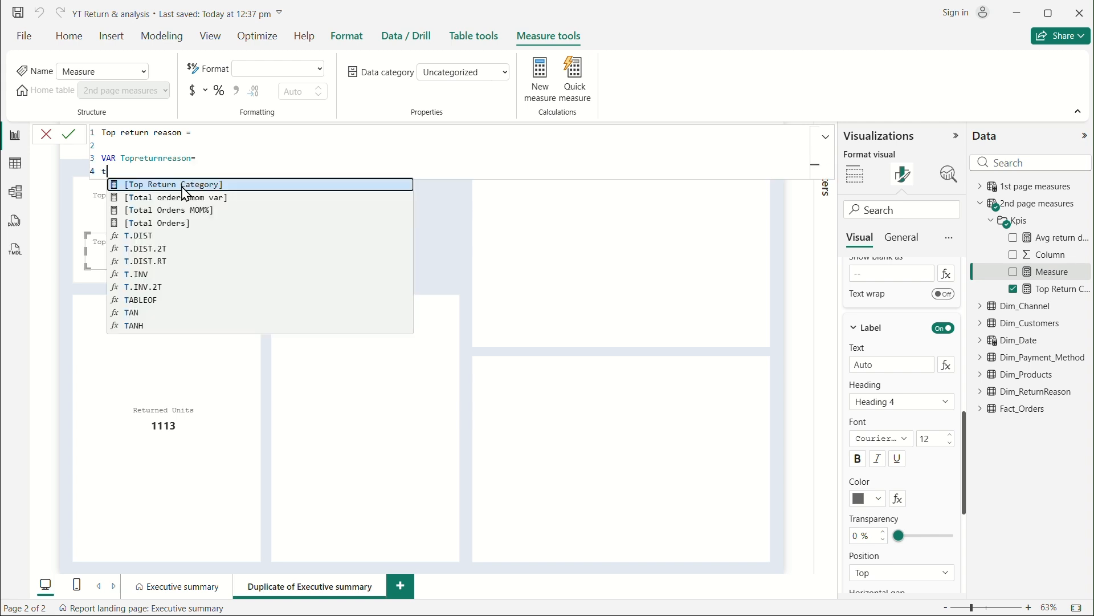
{"action": "key", "text": "Tab"}
{"action": "key", "text": "BackSpace"}
{"action": "key", "text": "BackSpace"}
{"action": "key", "text": "BackSpace"}
{"action": "key", "text": "BackSpace"}
{"action": "key", "text": "BackSpace"}
{"action": "key", "text": "BackSpace"}
{"action": "key", "text": "BackSpace"}
{"action": "key", "text": "BackSpace"}
{"action": "key", "text": "BackSpace"}
{"action": "key", "text": "BackSpace"}
{"action": "key", "text": "BackSpace"}
{"action": "key", "text": "BackSpace"}
{"action": "key", "text": "BackSpace"}
{"action": "key", "text": "BackSpace"}
{"action": "key", "text": "BackSpace"}
{"action": "key", "text": "BackSpace"}
{"action": "key", "text": "BackSpace"}
{"action": "key", "text": "BackSpace"}
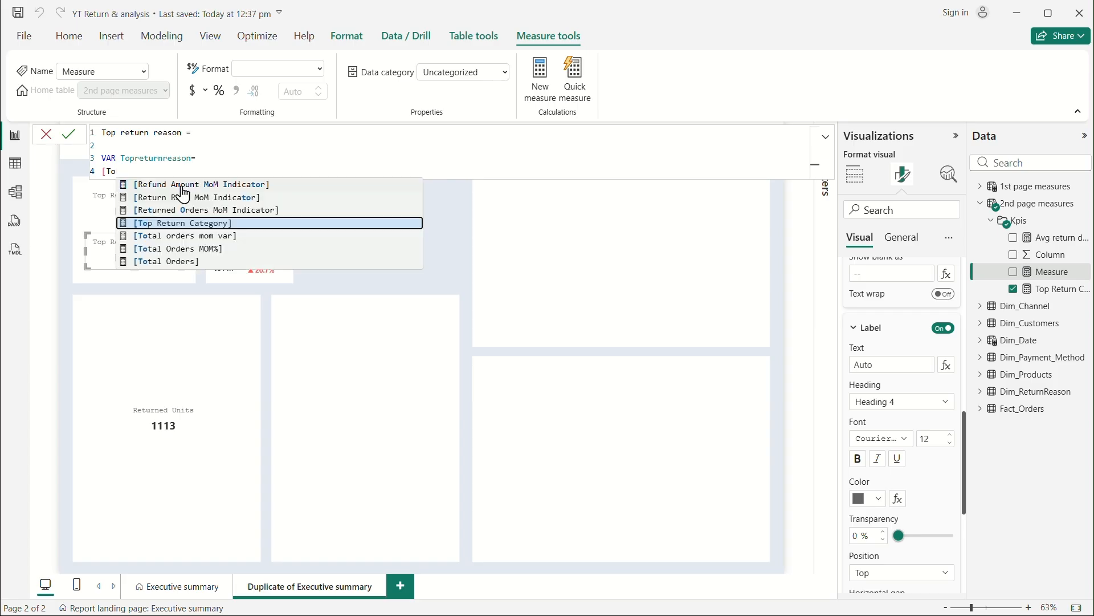
{"action": "key", "text": "BackSpace"}
{"action": "key", "text": "BackSpace"}
{"action": "key", "text": "BackSpace"}
Step: Begin the Topreturnreason expression with a TOPN function that takes 1 as its N value
{"action": "type", "text": "topn"}
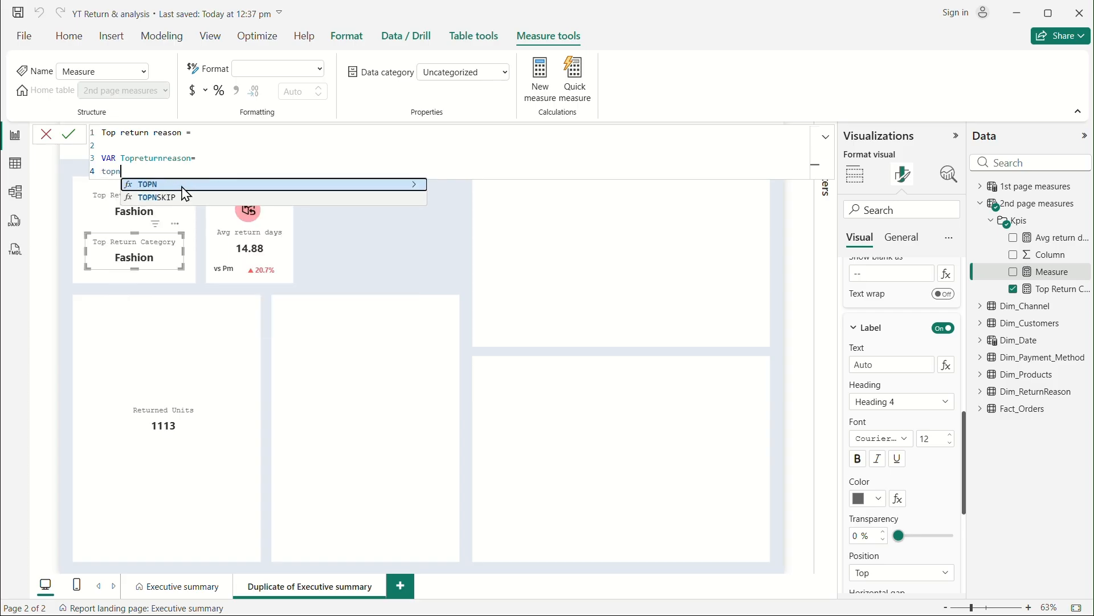
{"action": "key", "text": "Tab"}
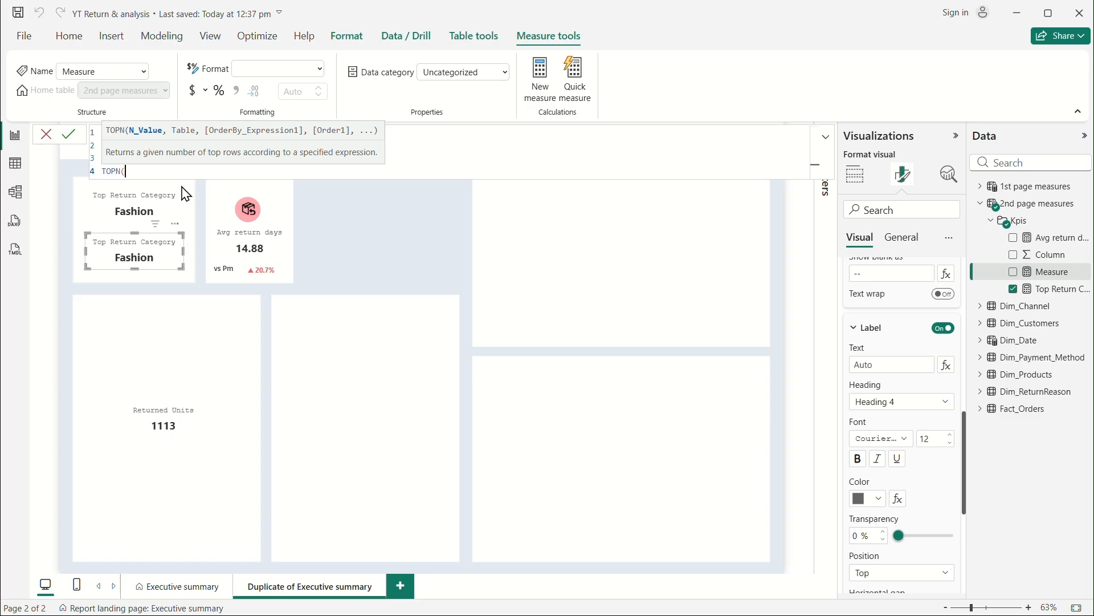
{"action": "key", "text": "shift+Return"}
{"action": "type", "text": "1,"}
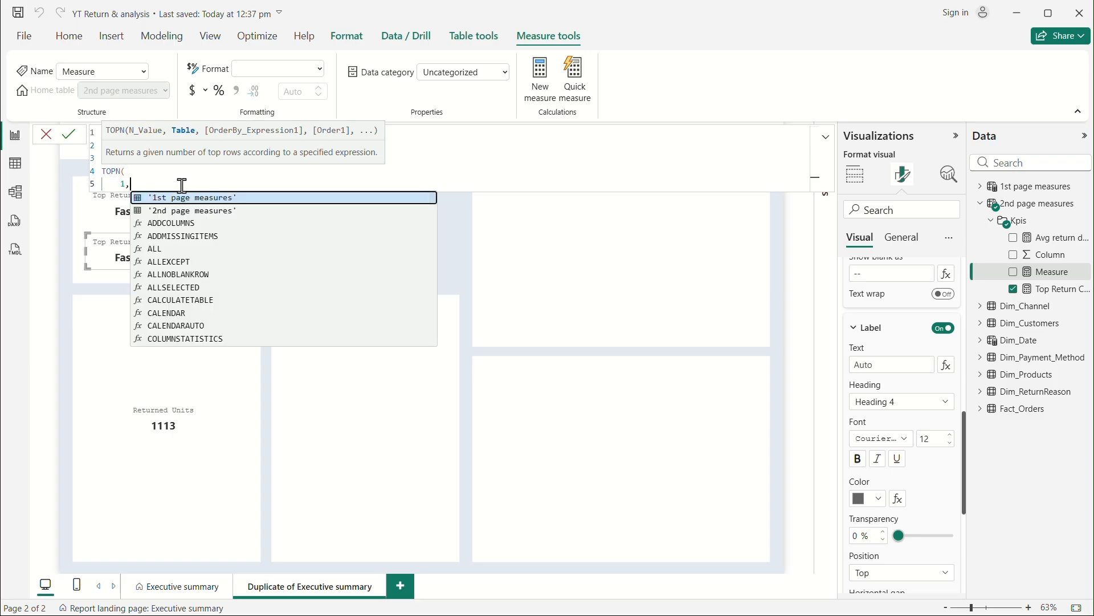
Step: Supply VALUES(Dim_ReturnReason[Return_Reason]) as the table argument of the TOPN function, on its own line
{"action": "key", "text": "shift+Return"}
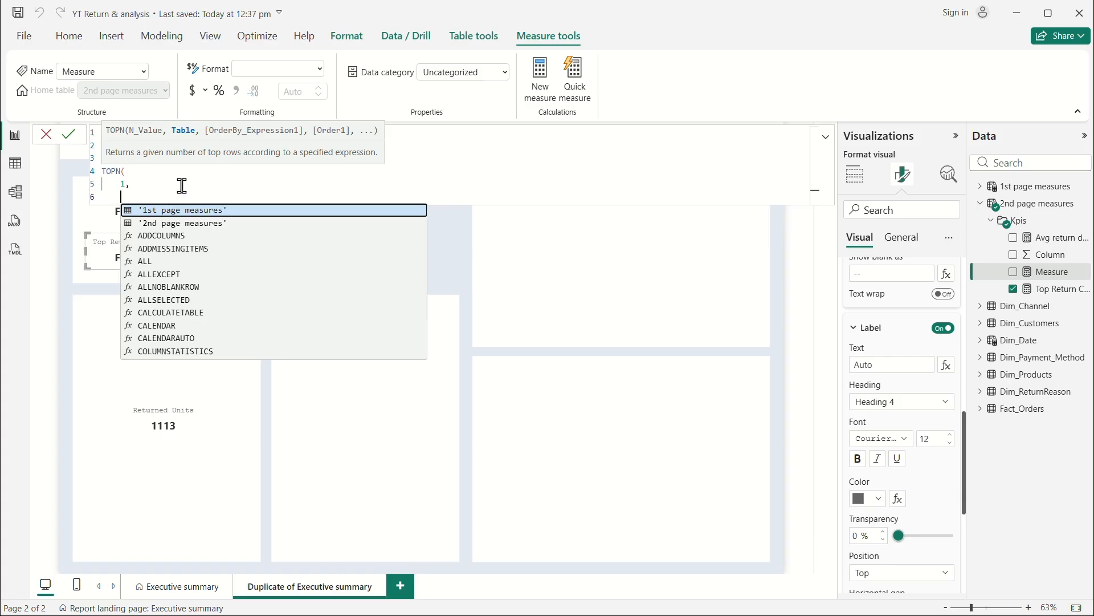
{"action": "type", "text": "val"}
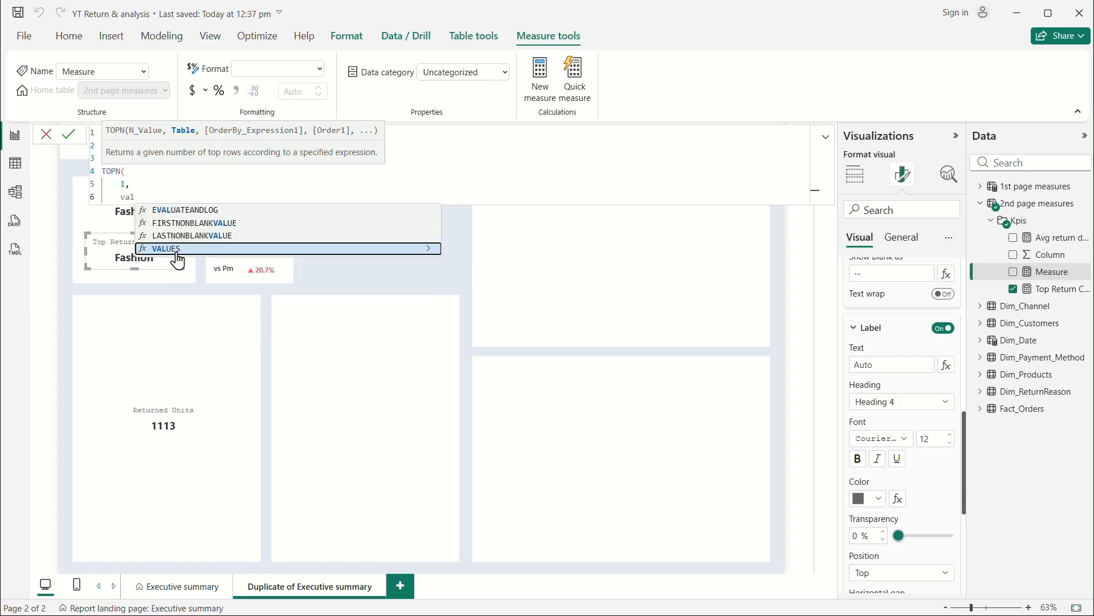
{"action": "key", "text": "Tab"}
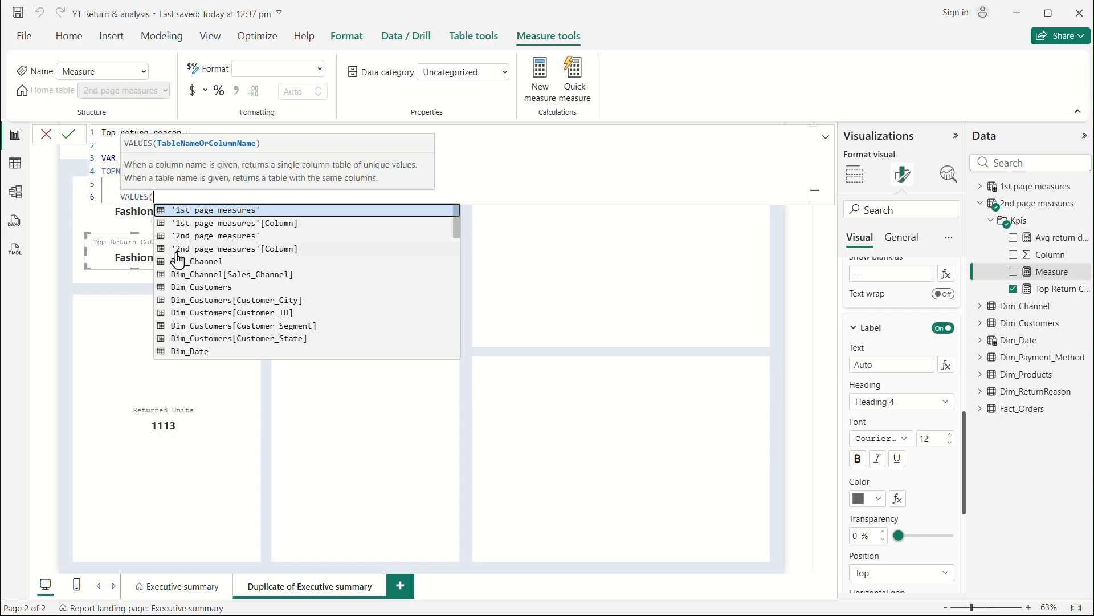
{"action": "type", "text": "retur"}
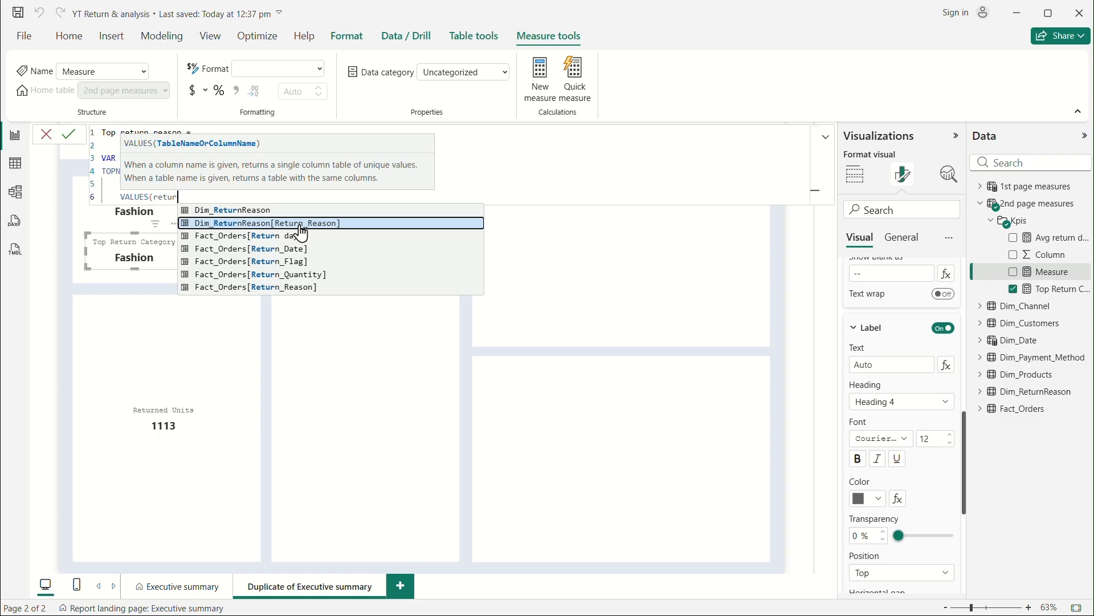
{"action": "left_click", "coordinate": [299, 224]}
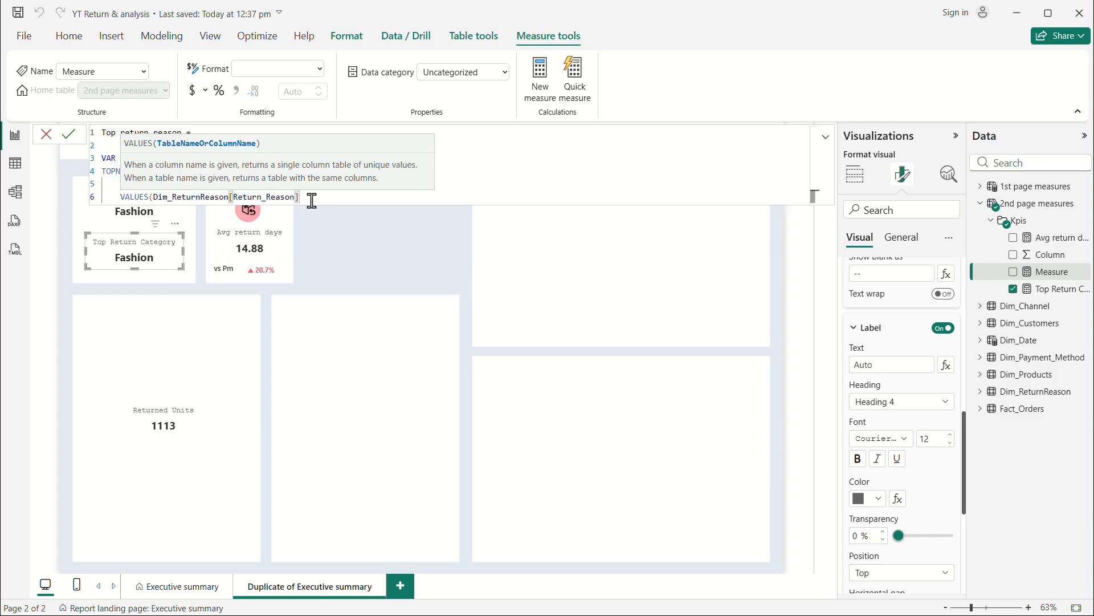
{"action": "type", "text": "),"}
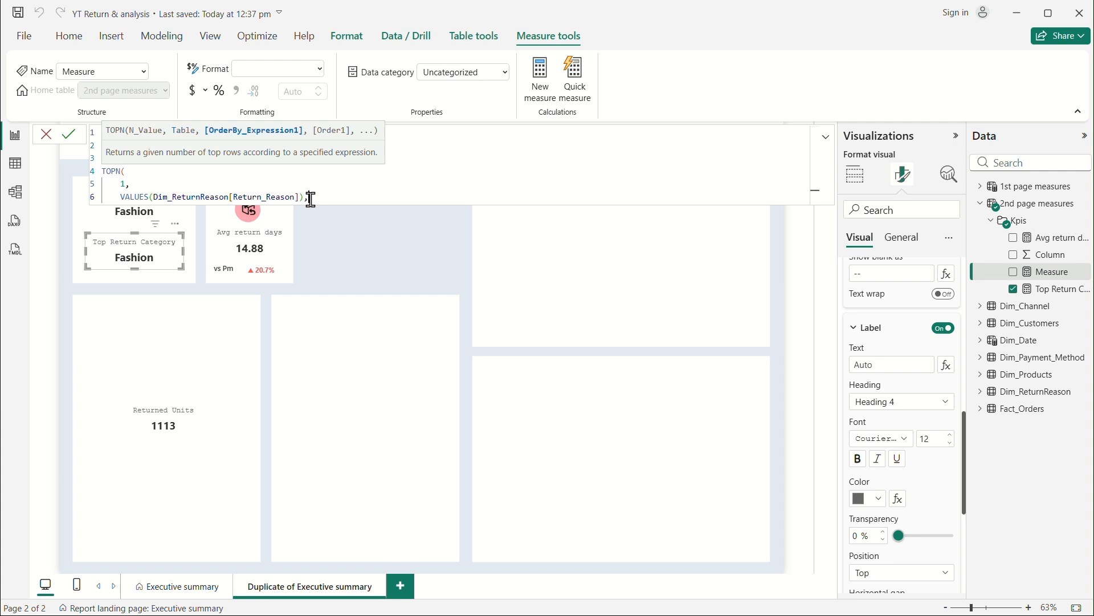
{"action": "key", "text": "shift+Return"}
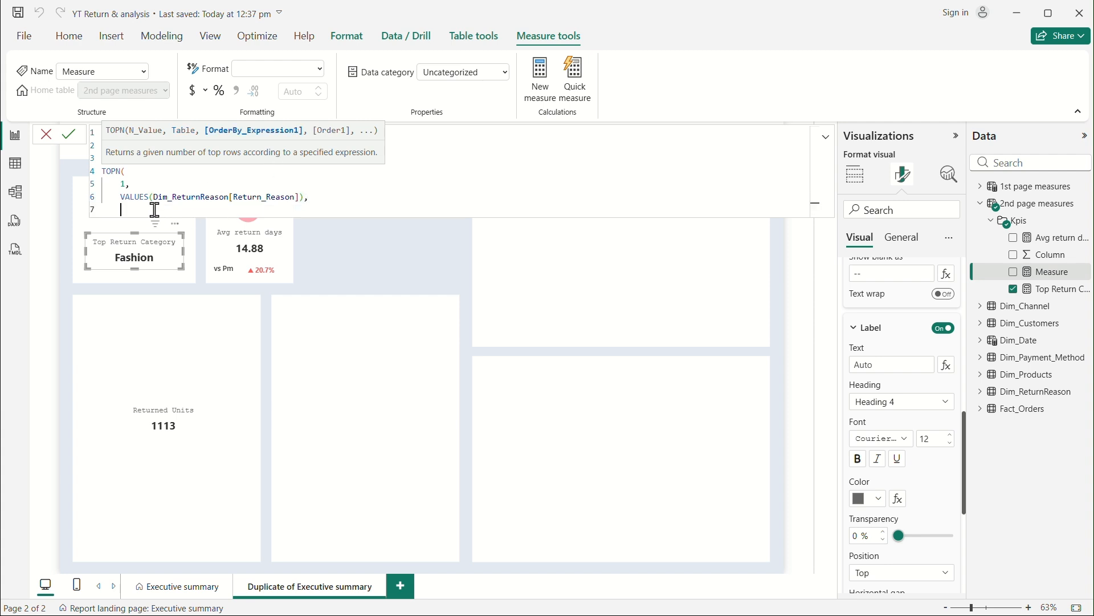
Step: Order the TOPN rows by the [Returned Units] measure in DESC order, each argument on its own line
{"action": "type", "text": "retu"}
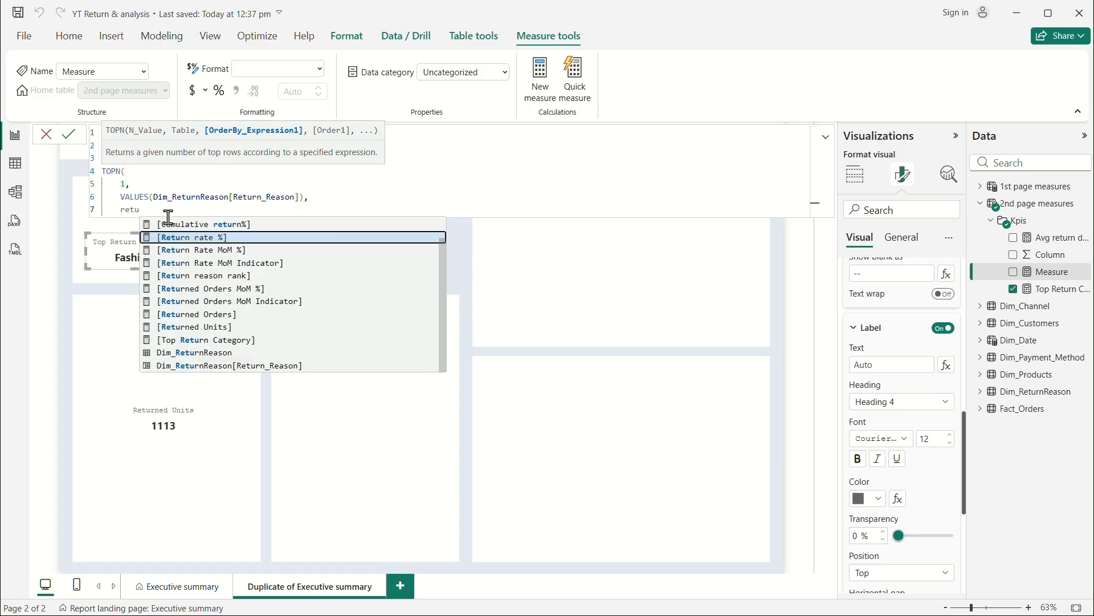
{"action": "left_click", "coordinate": [214, 328]}
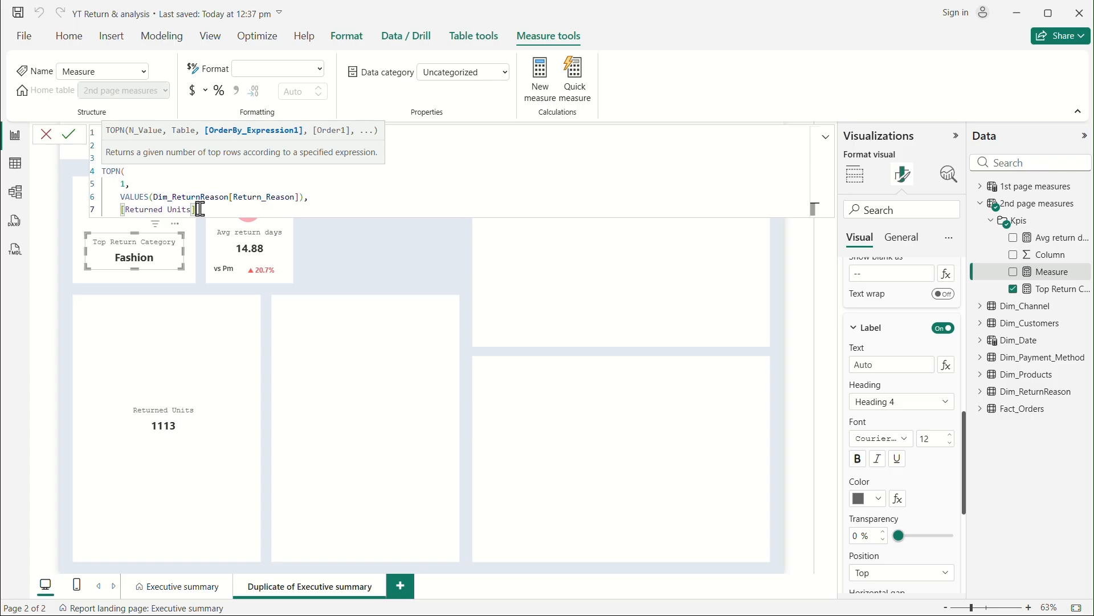
{"action": "type", "text": ","}
{"action": "key", "text": "shift+Return"}
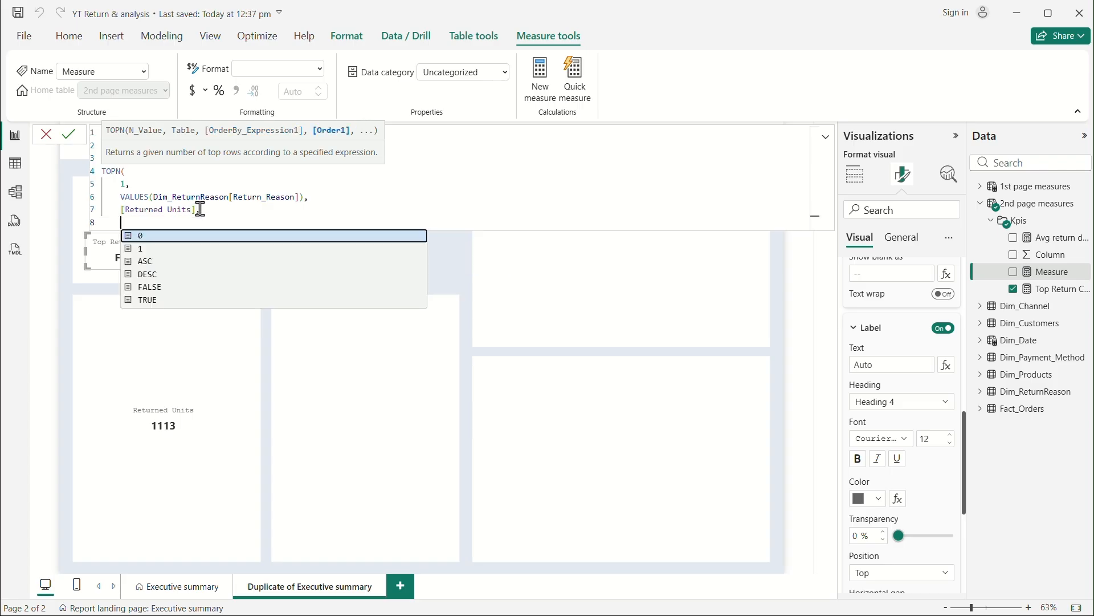
{"action": "type", "text": "desc"}
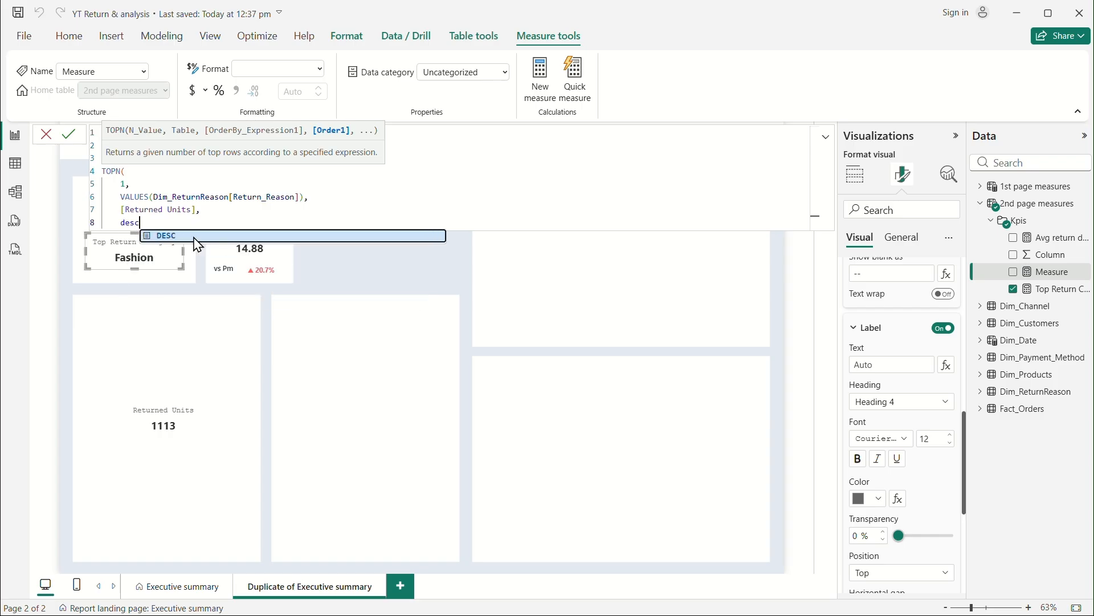
{"action": "key", "text": "Tab"}
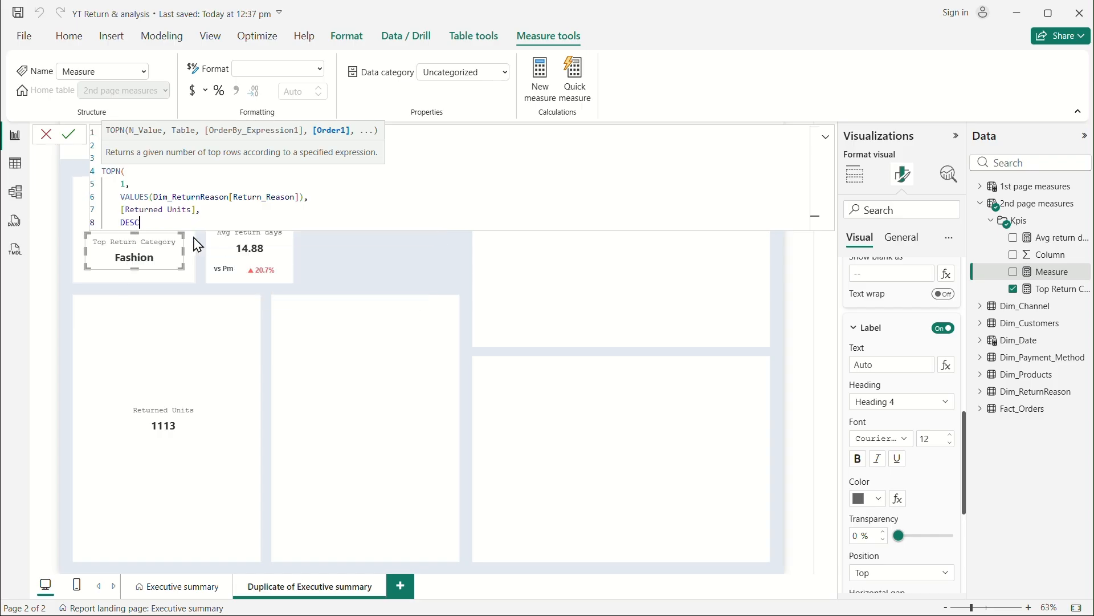
{"action": "type", "text": ","}
{"action": "key", "text": "shift+Return"}
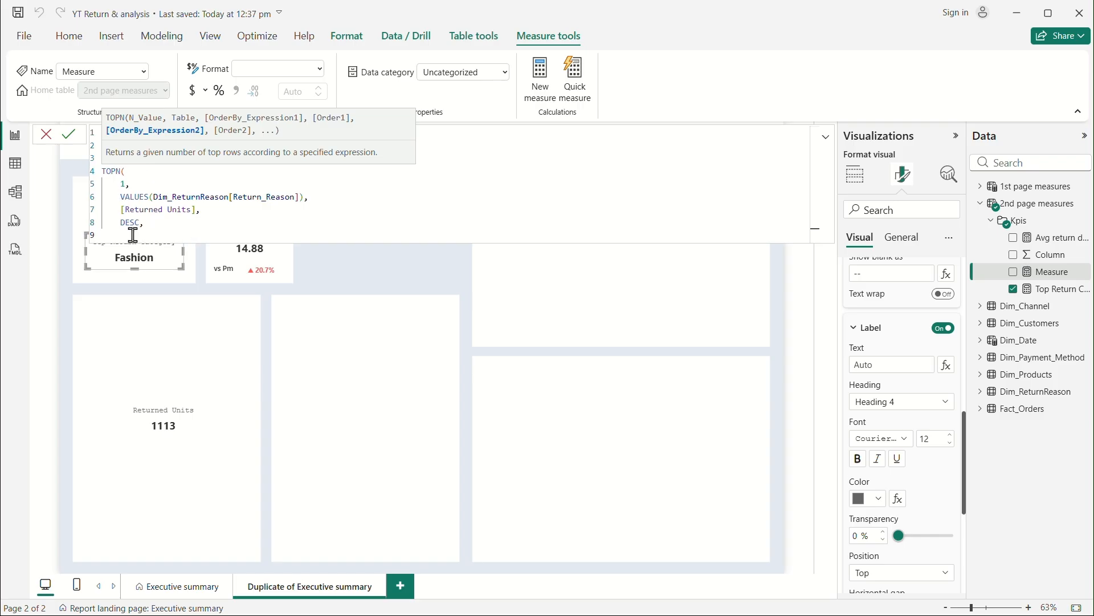
Step: Add Dim_ReturnReason[Return_Reason] in ASC order as the second TOPN sort and close the function
{"action": "type", "text": "ret"}
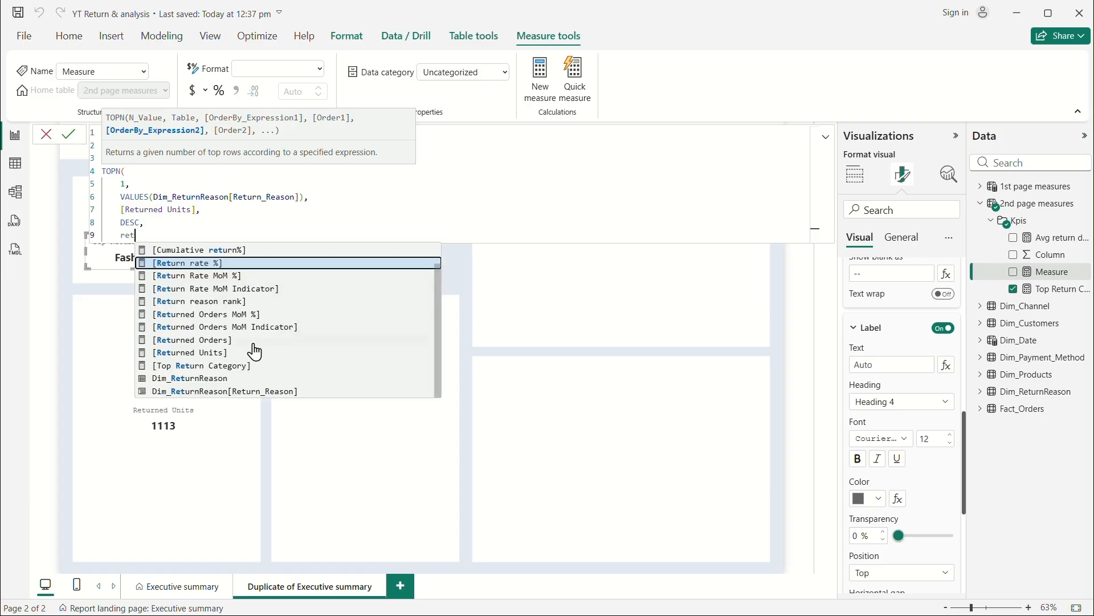
{"action": "left_click", "coordinate": [253, 392]}
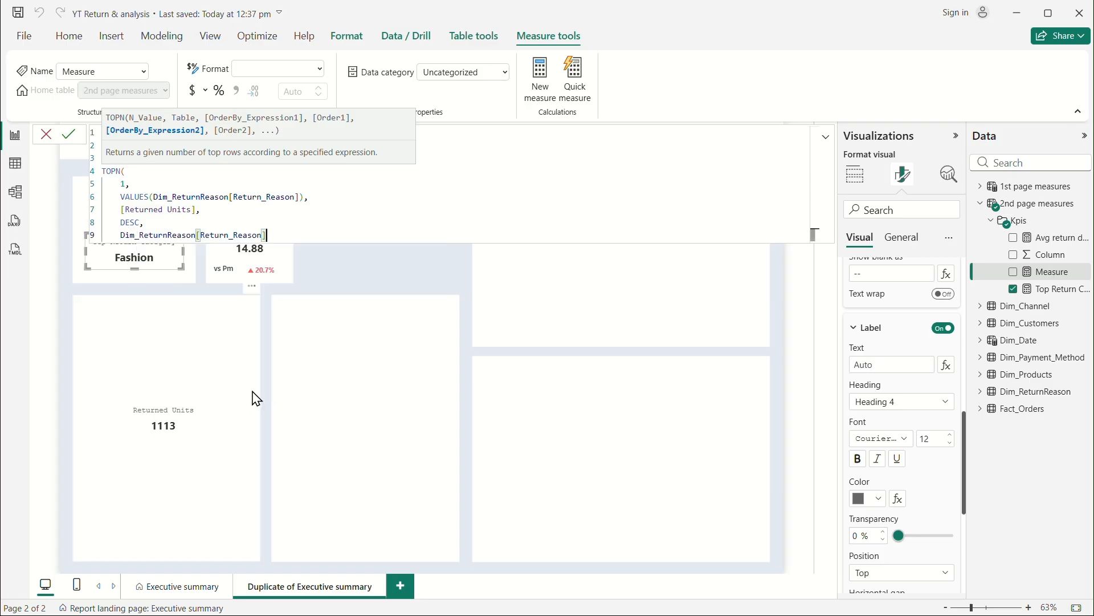
{"action": "type", "text": ","}
{"action": "key", "text": "Return"}
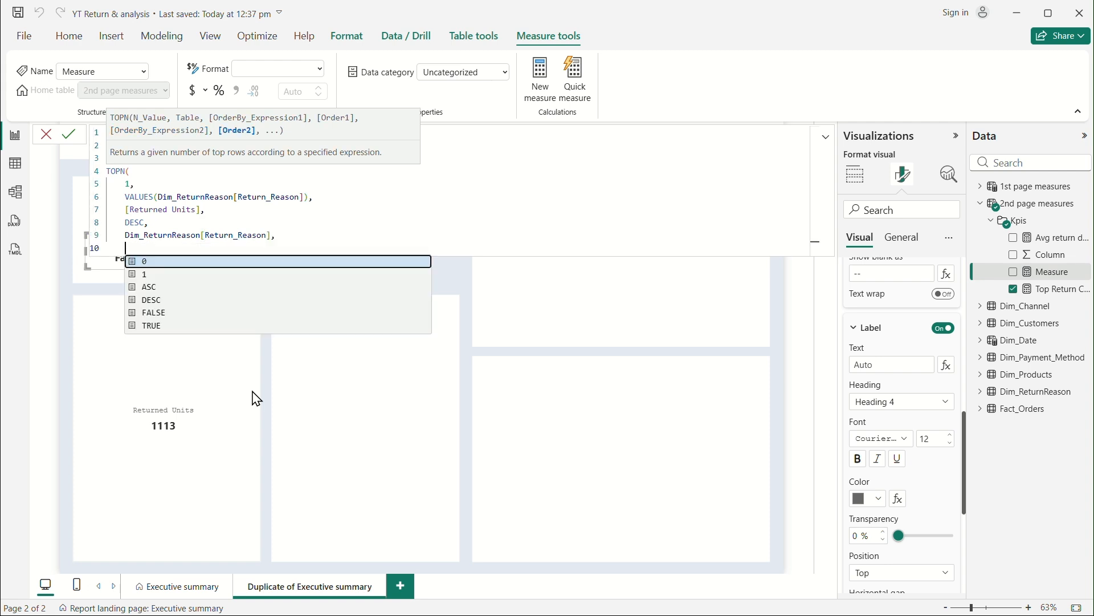
{"action": "type", "text": "asc"}
{"action": "key", "text": "Tab"}
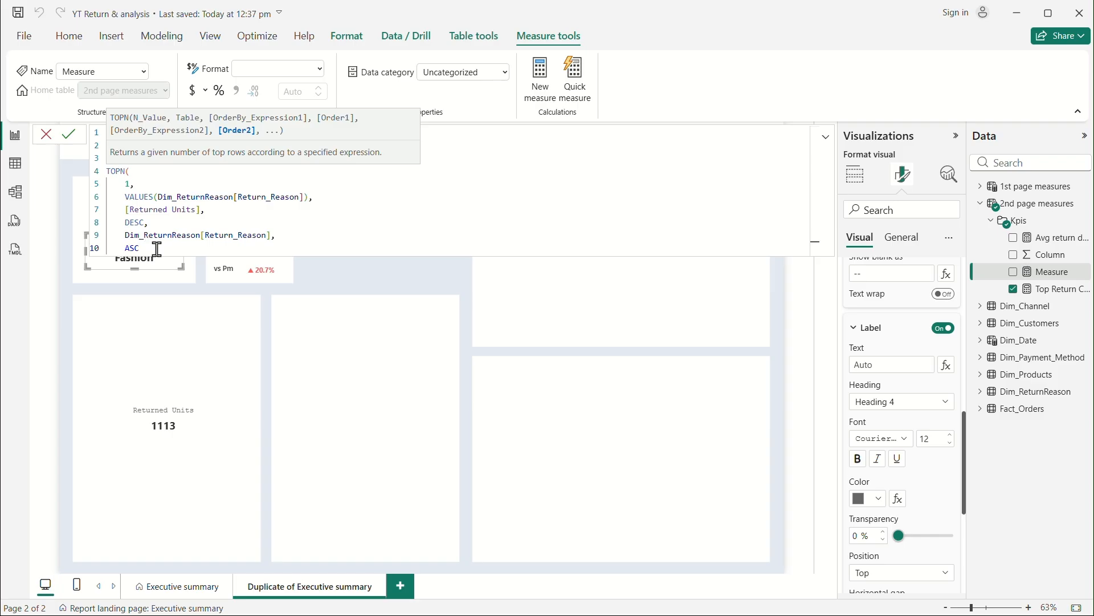
{"action": "key", "text": "shift+Return"}
{"action": "type", "text": ")"}
{"action": "key", "text": "shift+Return"}
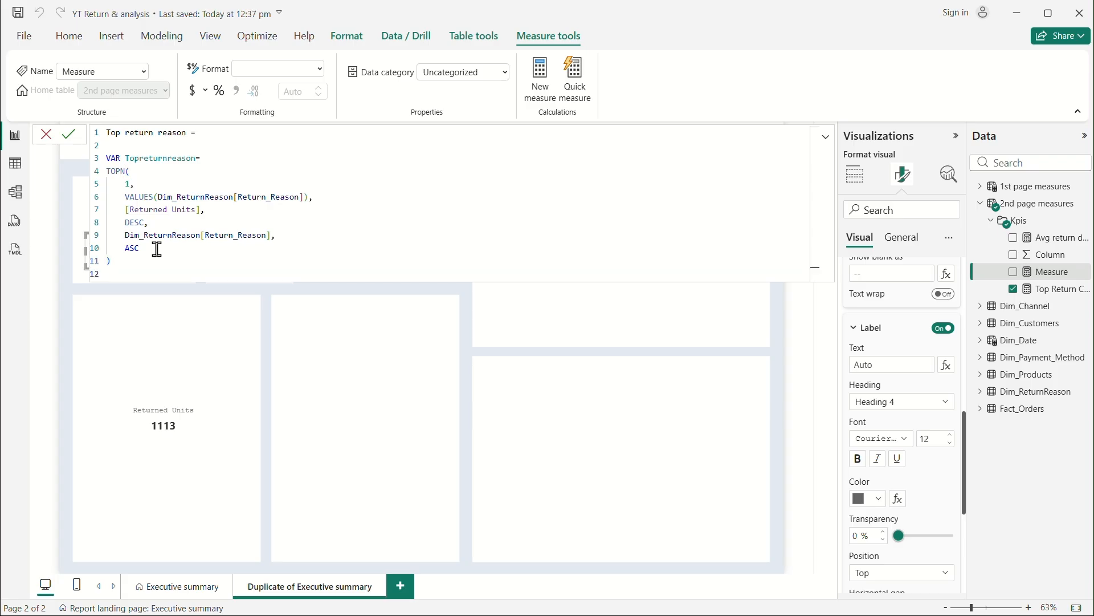
Step: Add a RETURN clause with a CONCATENATEX function that takes the Topreturnreason variable as its table
{"action": "key", "text": "shift+Return"}
{"action": "type", "text": "ret"}
{"action": "key", "text": "Tab"}
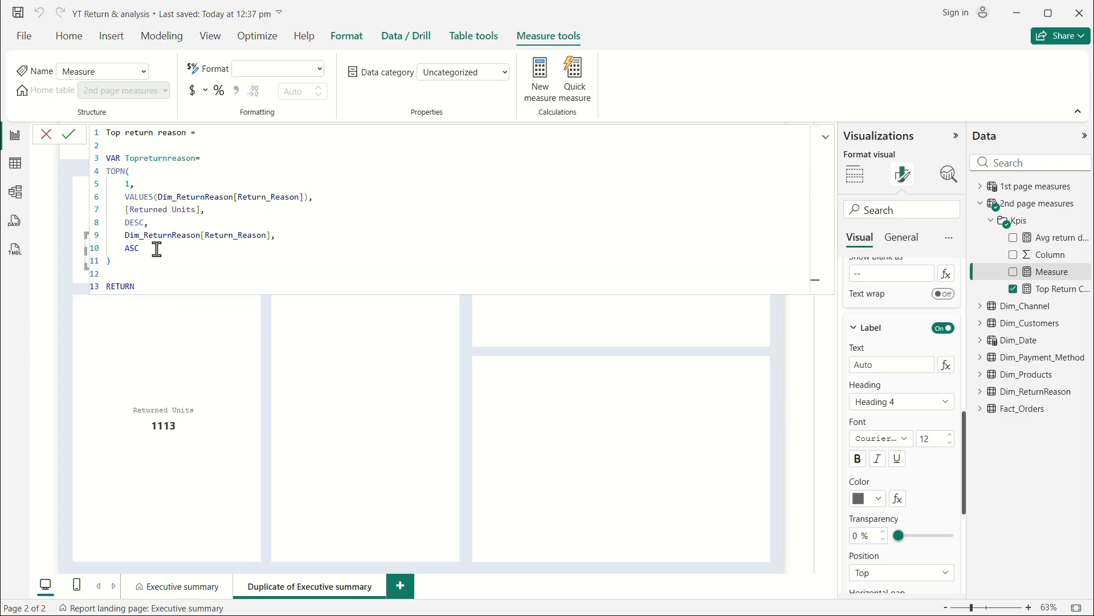
{"action": "key", "text": "shift+Return"}
{"action": "type", "text": "con"}
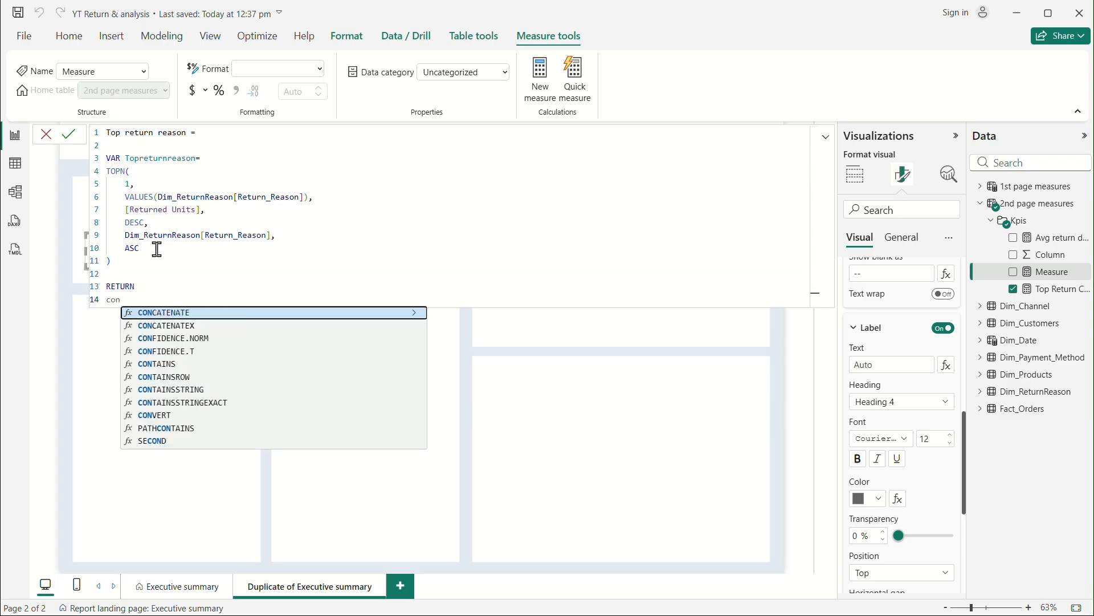
{"action": "left_click", "coordinate": [185, 326]}
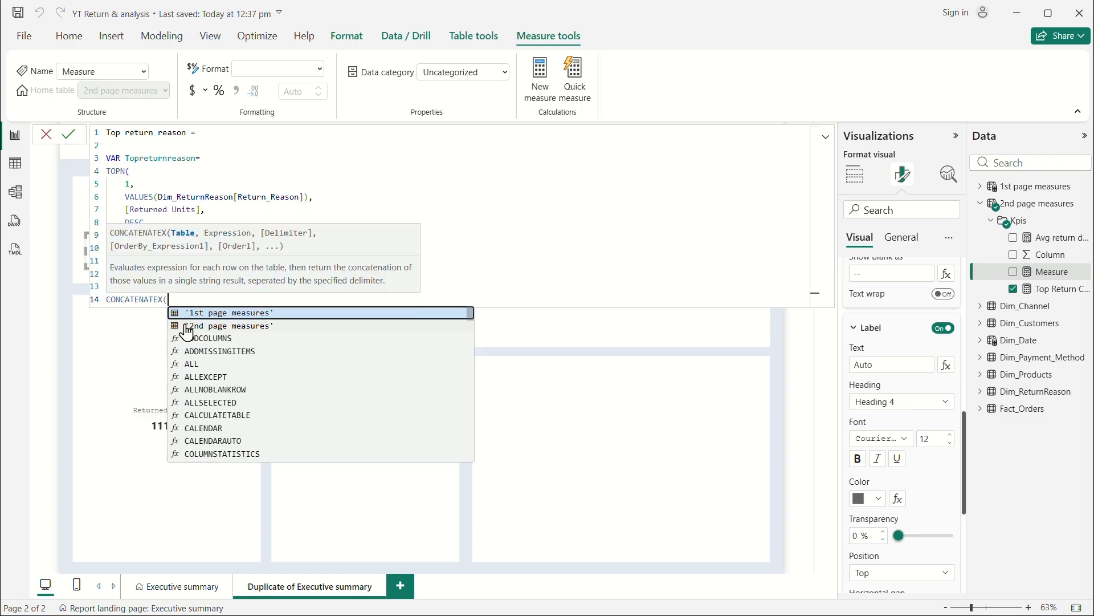
{"action": "key", "text": "shift+Return"}
{"action": "type", "text": "top"}
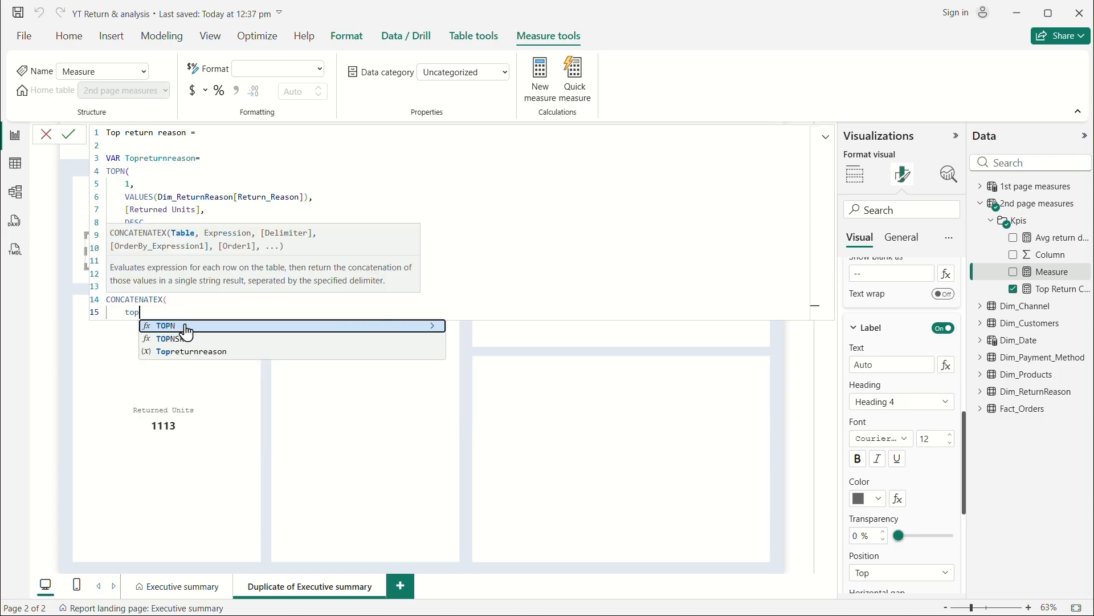
{"action": "left_click", "coordinate": [237, 352]}
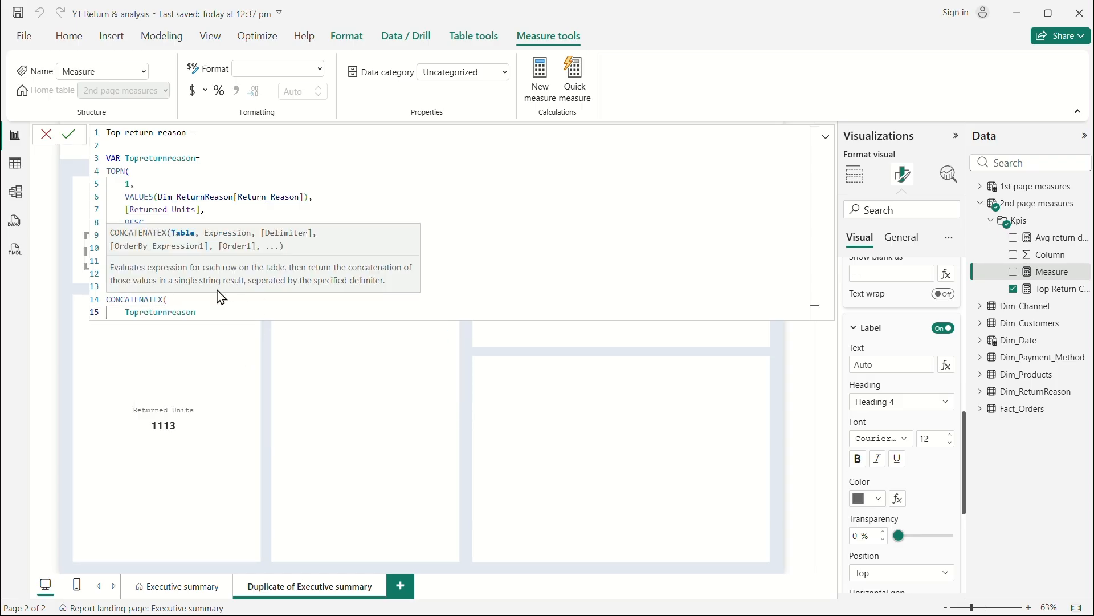
{"action": "type", "text": ","}
{"action": "key", "text": "shift+Return"}
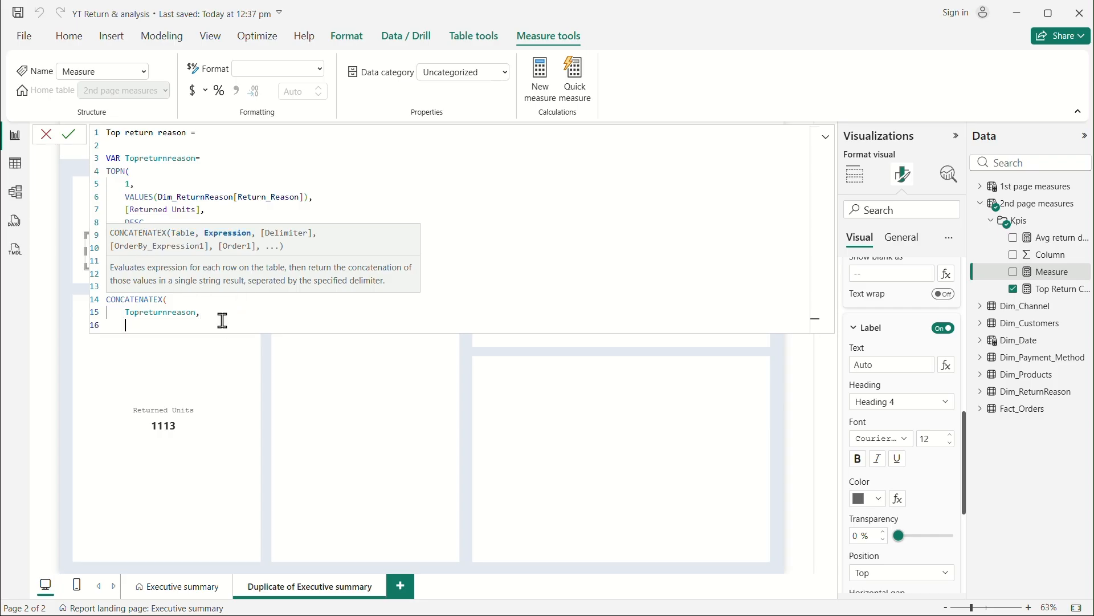
Step: Complete CONCATENATEX with Dim_ReturnReason[Return_Reason] as the expression and "," as the delimiter, and commit the measure
{"action": "type", "text": "retu"}
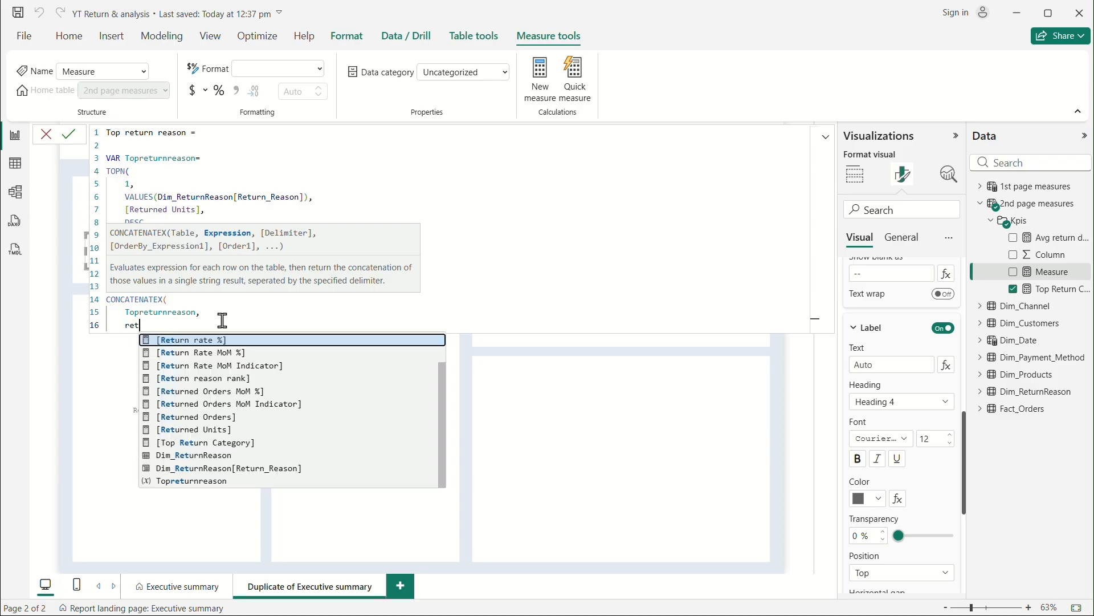
{"action": "left_click", "coordinate": [251, 469]}
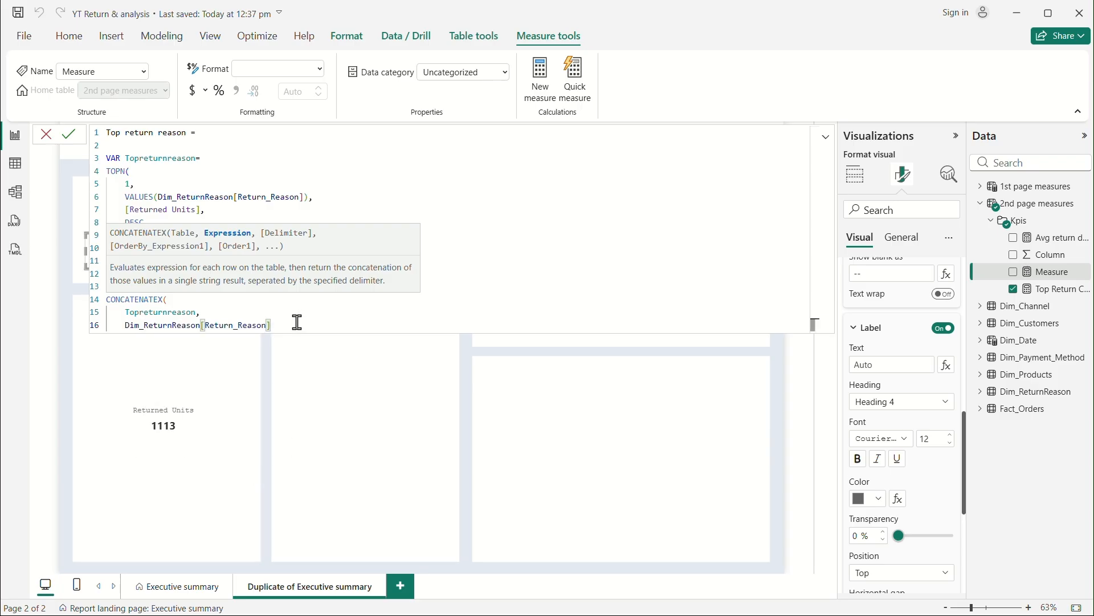
{"action": "type", "text": ","}
{"action": "key", "text": "Return"}
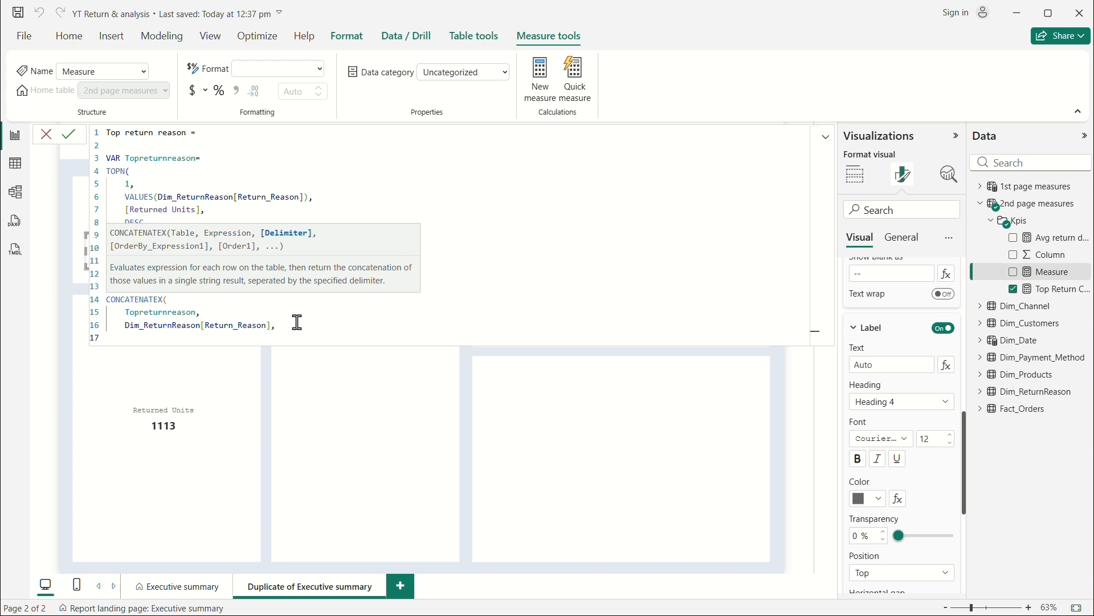
{"action": "type", "text": "\",\""}
{"action": "key", "text": "Return"}
{"action": "type", "text": ")"}
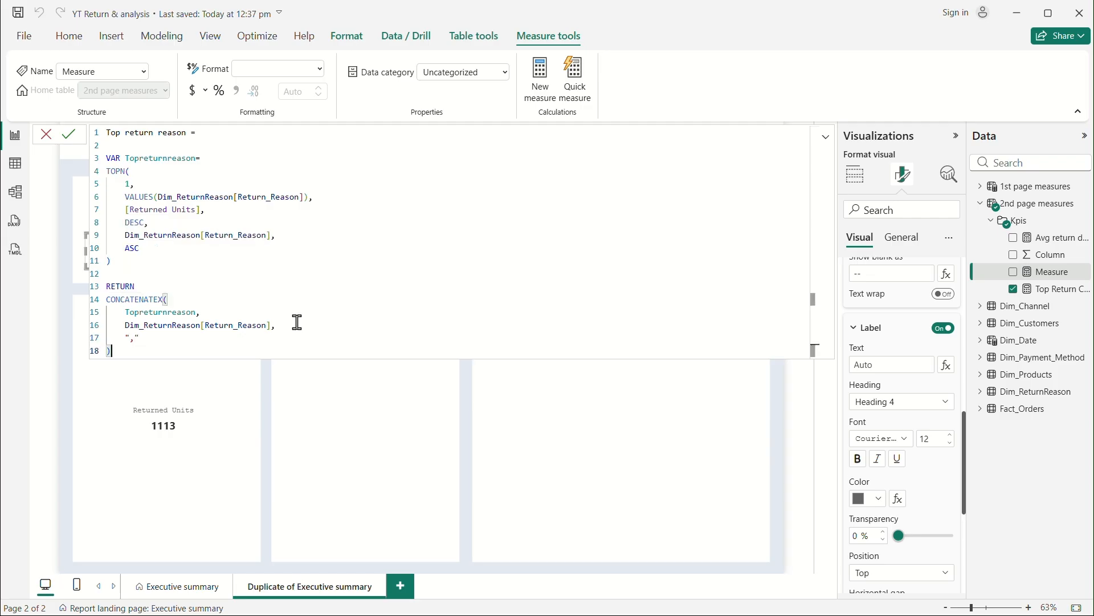
{"action": "key", "text": "Return"}
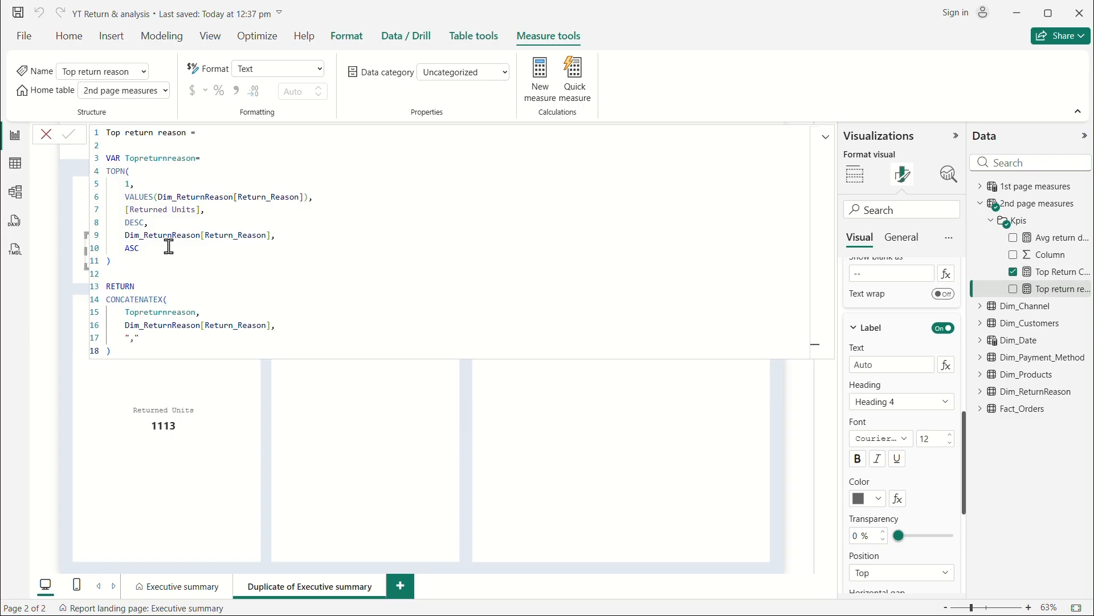
Step: Replace the Top Return Category measure in the lower card with the Top return reason measure
{"action": "left_click", "coordinate": [143, 293]}
{"action": "left_click", "coordinate": [142, 252]}
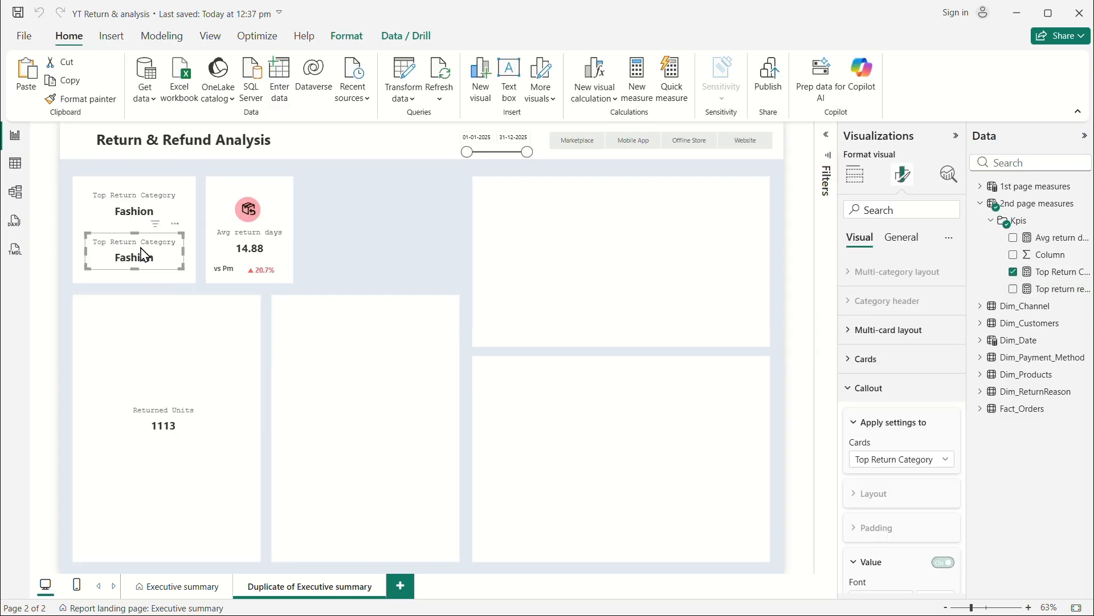
{"action": "left_click", "coordinate": [1013, 272]}
{"action": "left_click", "coordinate": [1013, 289]}
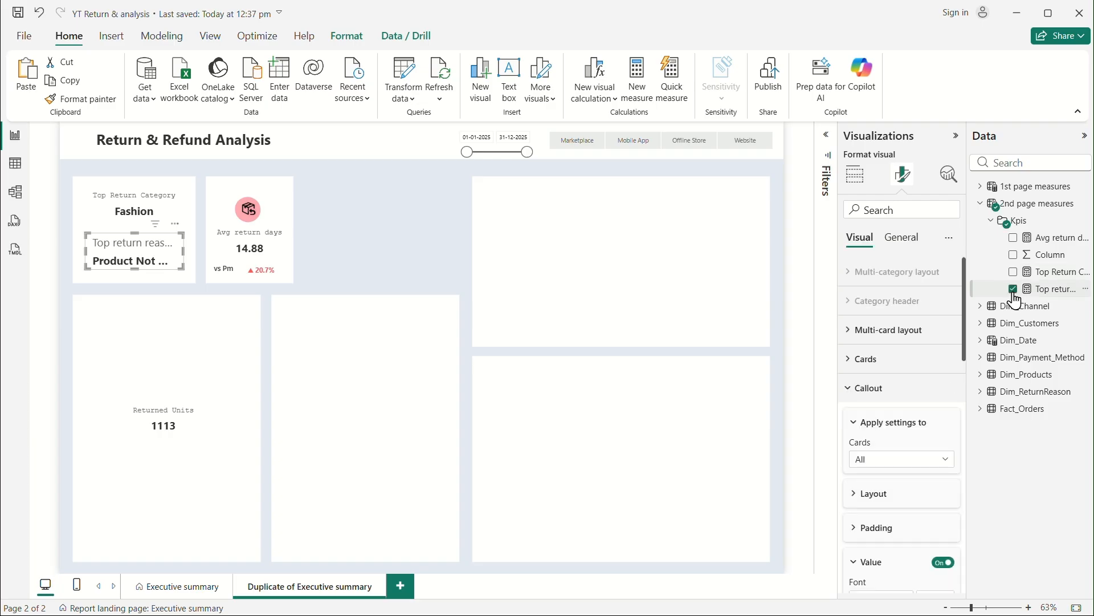
{"action": "left_click", "coordinate": [79, 100]}
{"action": "left_click", "coordinate": [189, 253]}
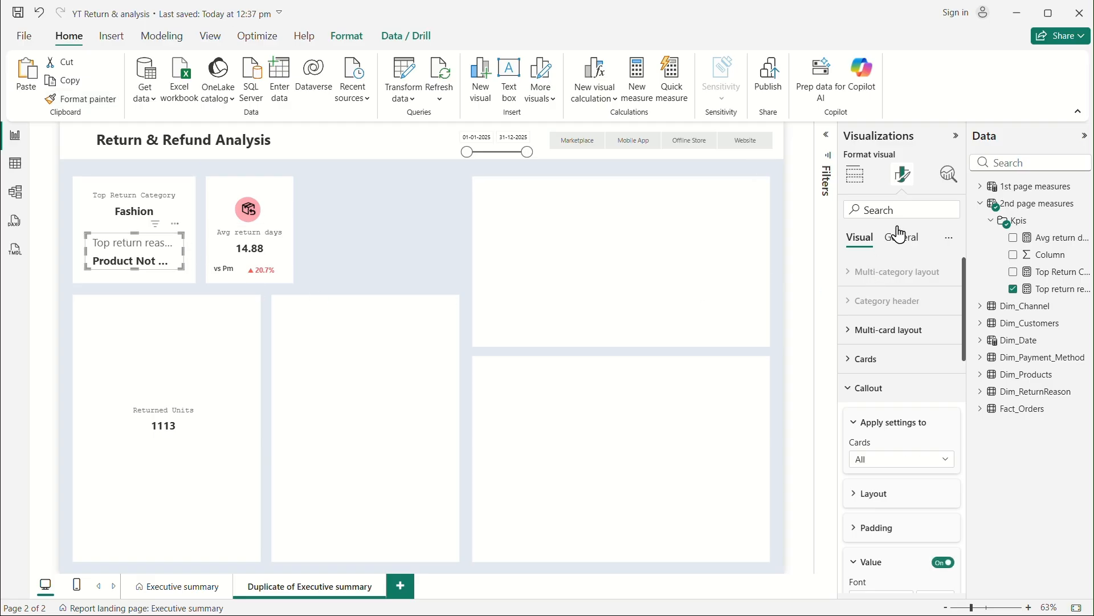
Step: Center the callout value of the Top return reason card and set its label font size to 12
{"action": "scroll", "coordinate": [877, 553], "scroll_direction": "down", "scroll_amount": 3}
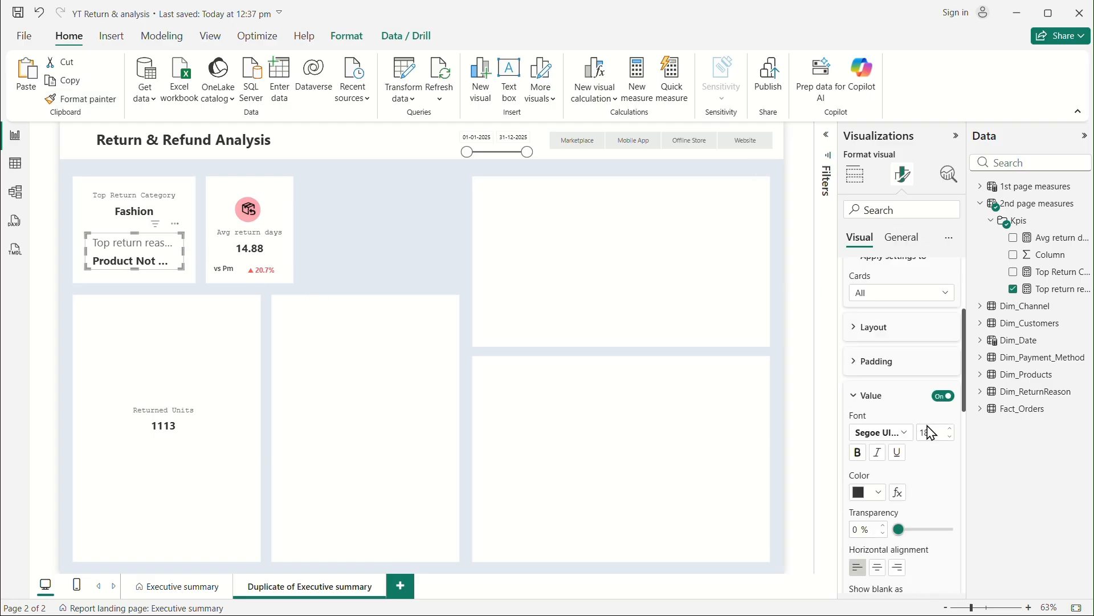
{"action": "left_click", "coordinate": [879, 566]}
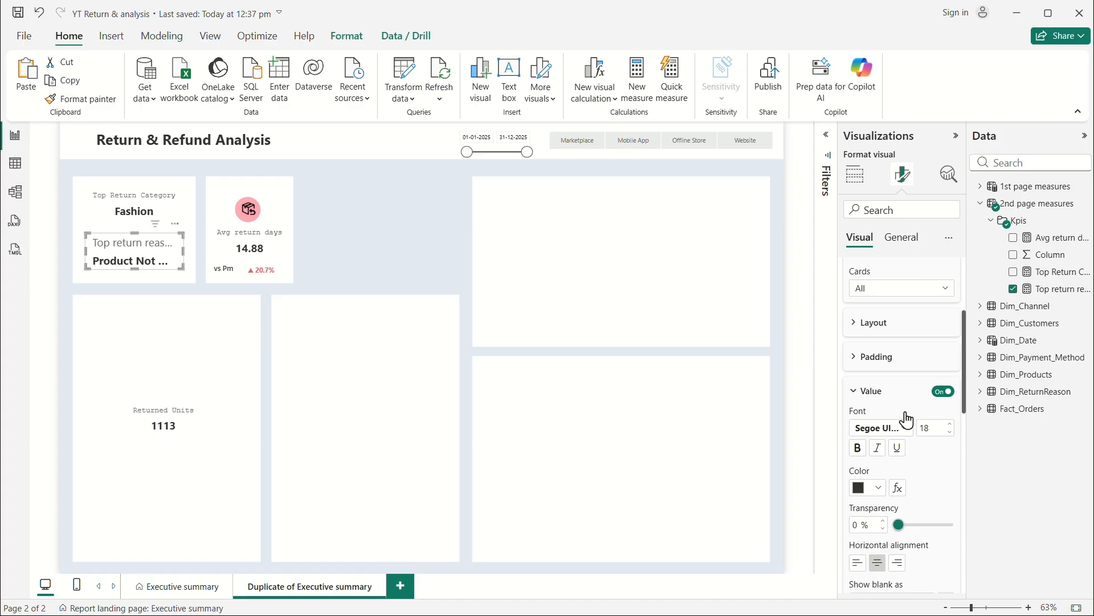
{"action": "scroll", "coordinate": [906, 513], "scroll_direction": "down", "scroll_amount": 5}
{"action": "scroll", "coordinate": [895, 502], "scroll_direction": "down", "scroll_amount": 5}
{"action": "left_click", "coordinate": [931, 438]}
{"action": "type", "text": "12"}
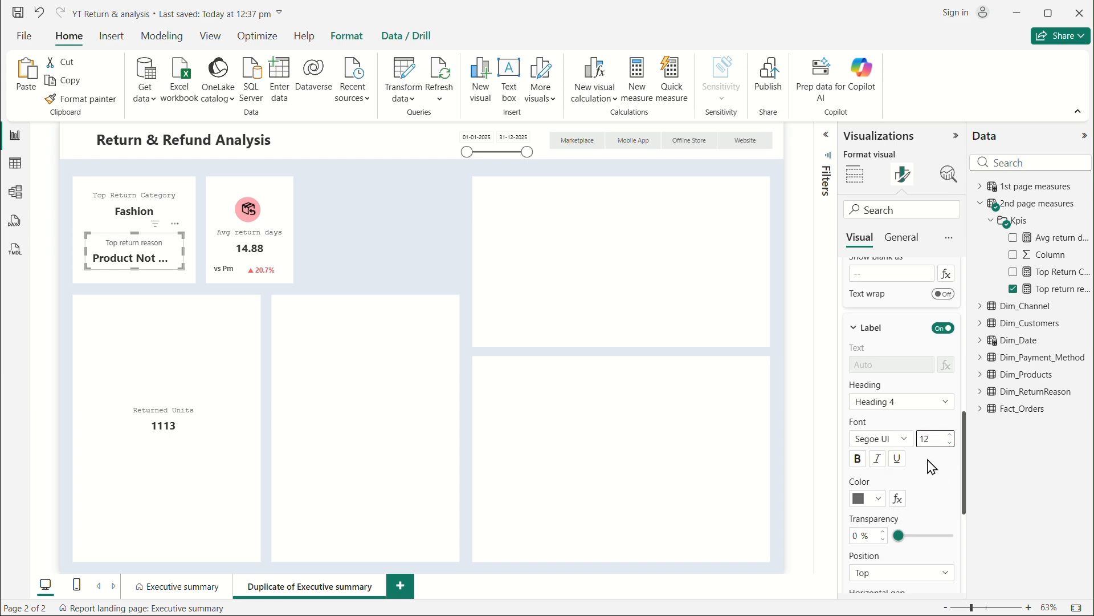
Step: Set the Top return reason card's label font to Courier New and its callout value font size to 14
{"action": "left_click", "coordinate": [904, 439]}
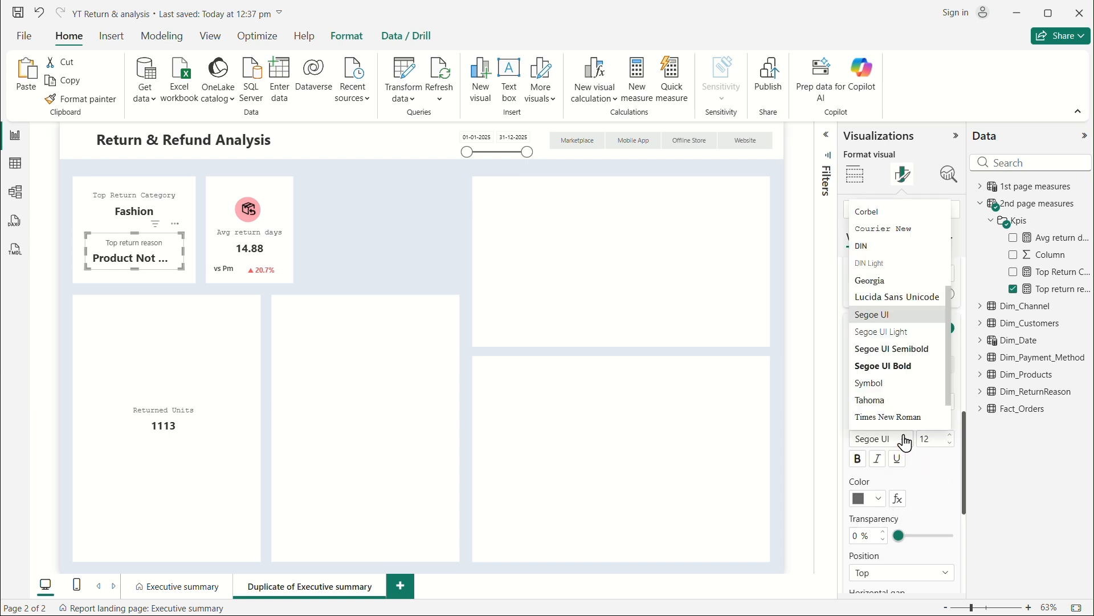
{"action": "left_click", "coordinate": [885, 233]}
{"action": "scroll", "coordinate": [911, 417], "scroll_direction": "up", "scroll_amount": 5}
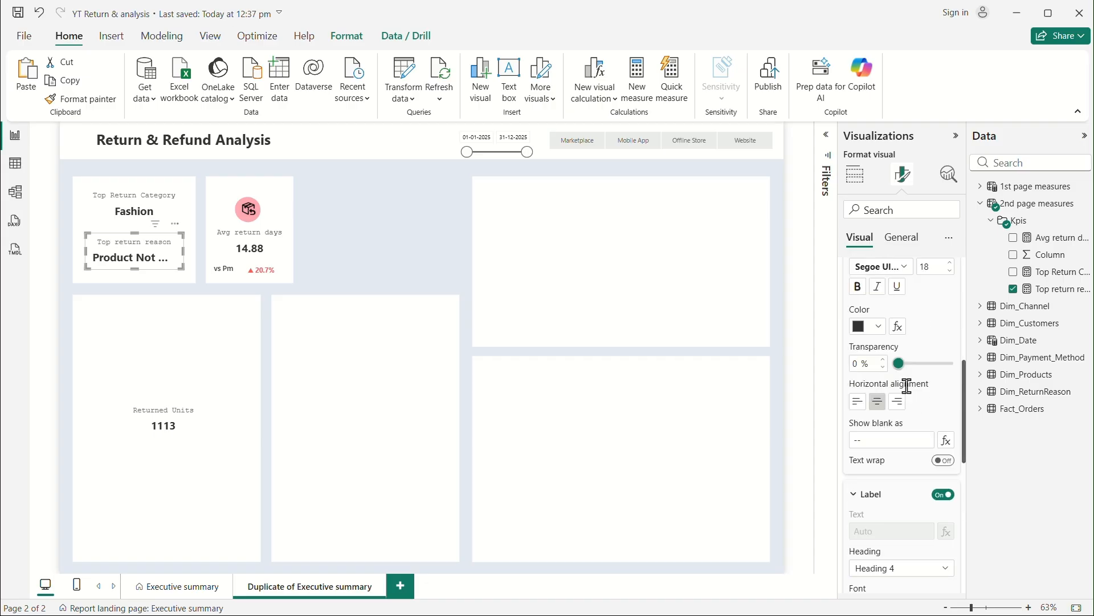
{"action": "double_click", "coordinate": [929, 434]}
{"action": "type", "text": "14"}
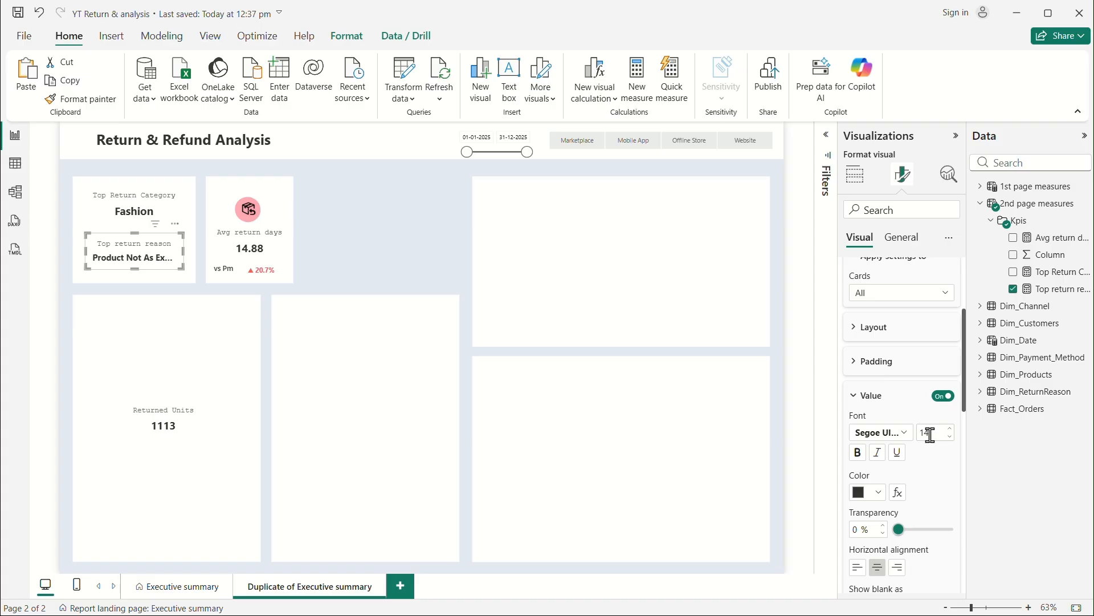
Step: Set the callout value font size to 12 and widen the Top return reason card to the full width of its background shape
{"action": "double_click", "coordinate": [933, 434]}
{"action": "type", "text": "12"}
{"action": "key", "text": "Return"}
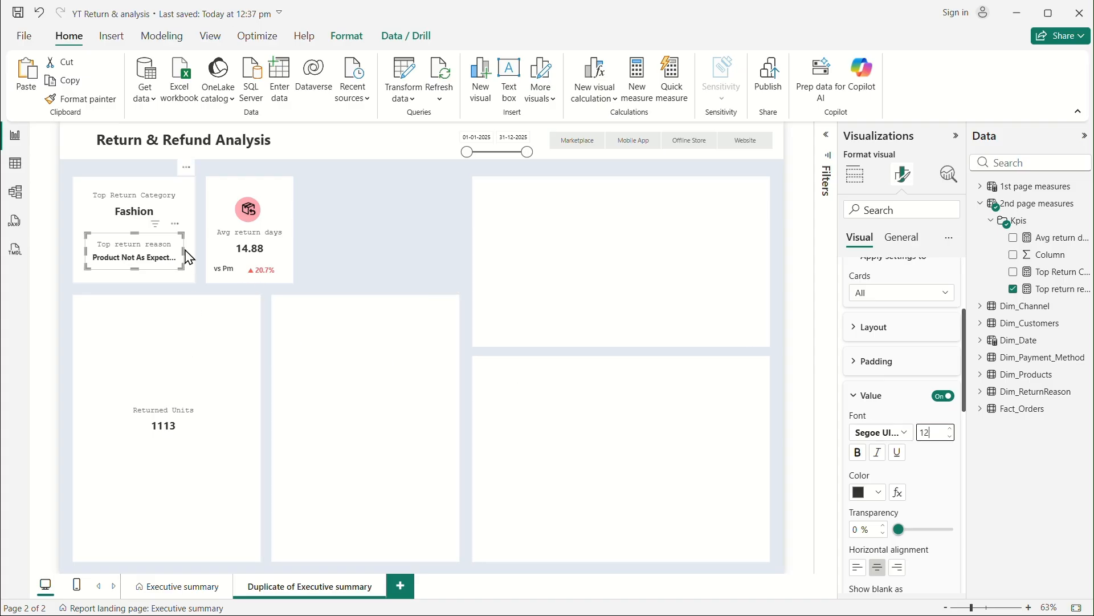
{"action": "left_click_drag", "start_coordinate": [184, 252], "coordinate": [189, 253]}
{"action": "left_click_drag", "start_coordinate": [84, 250], "coordinate": [74, 257]}
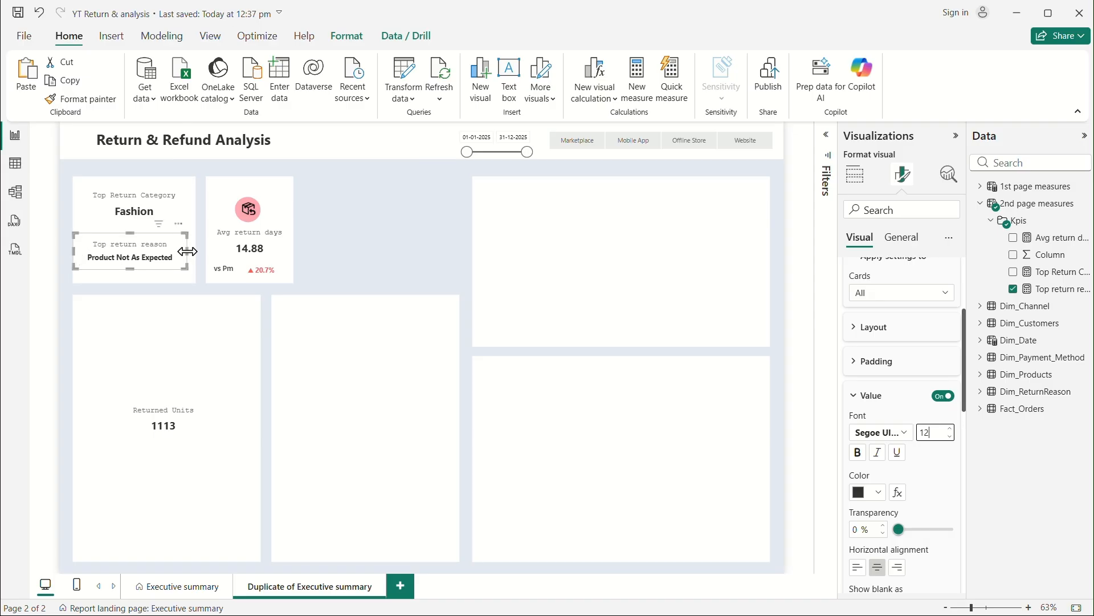
{"action": "left_click_drag", "start_coordinate": [187, 251], "coordinate": [196, 260]}
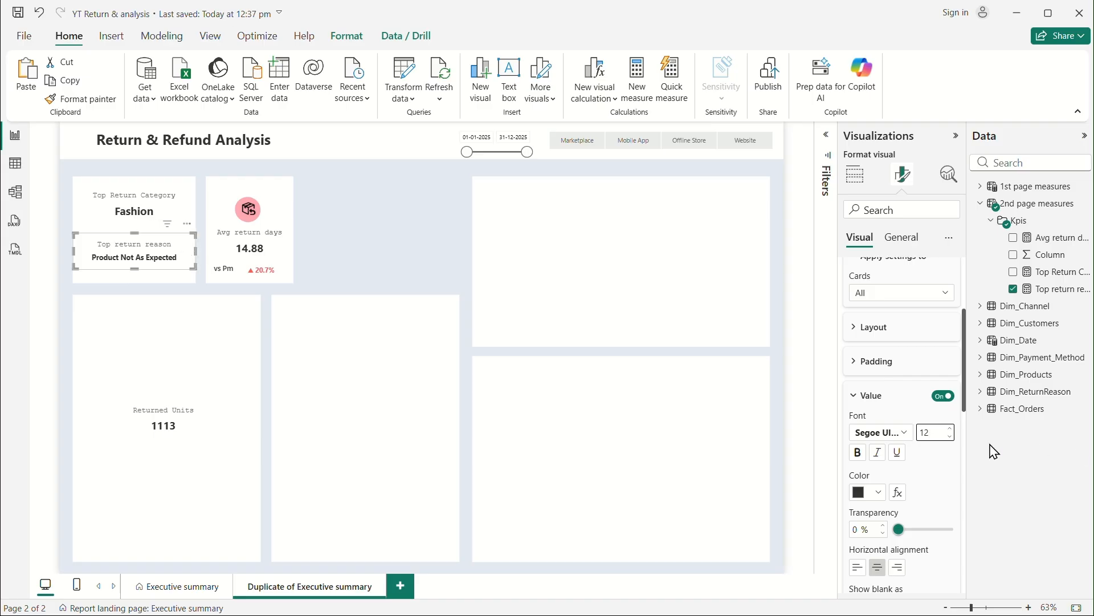
Step: Set the callout value font size of the widened Top return reason card to 14
{"action": "double_click", "coordinate": [932, 437]}
{"action": "type", "text": "14"}
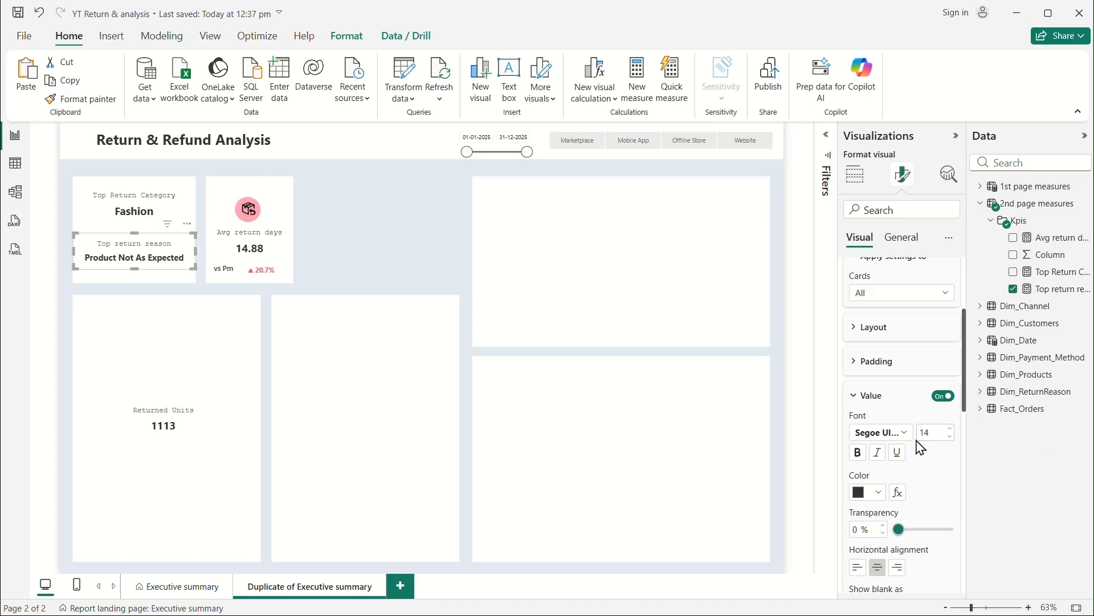
{"action": "left_click", "coordinate": [440, 263]}
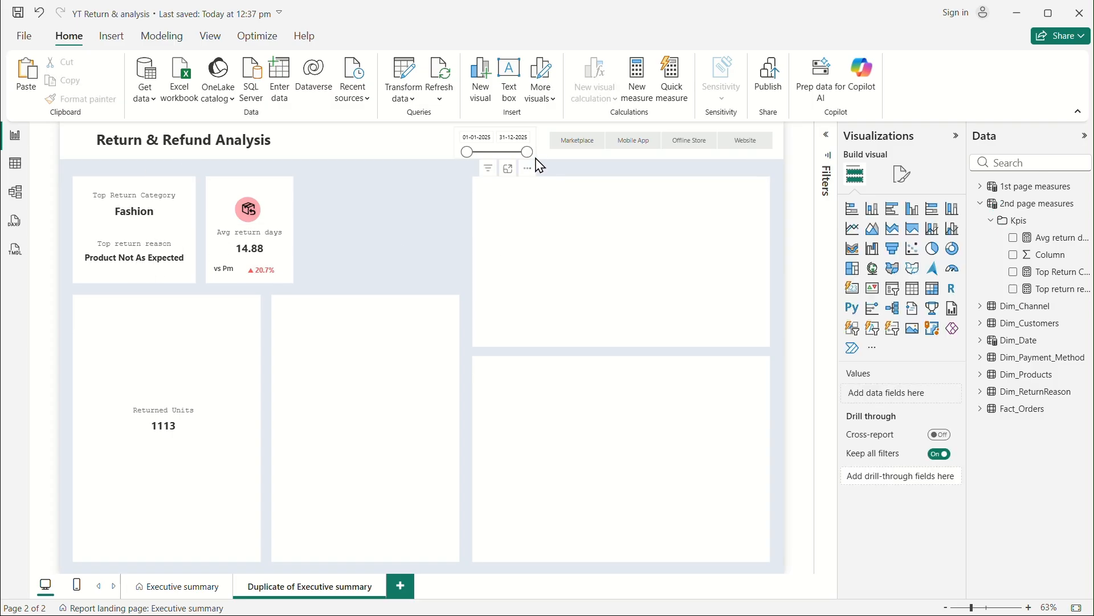
Step: Test the cards by shortening the date slicer's range to 04-07-2025, and restore its end date to 31-12-2025
{"action": "left_click_drag", "start_coordinate": [527, 153], "coordinate": [495, 153]}
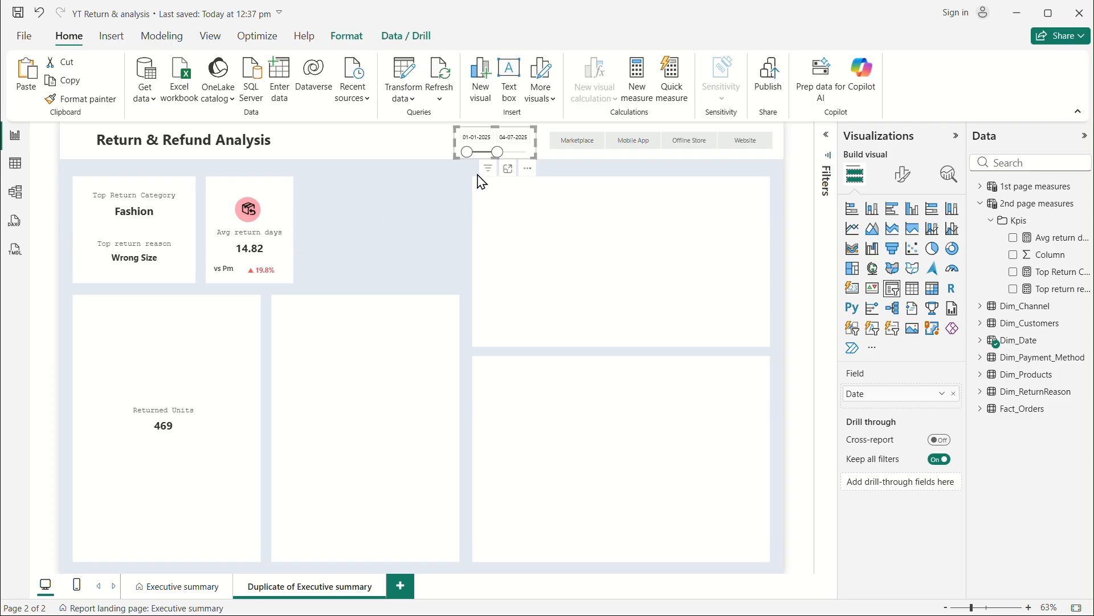
{"action": "left_click_drag", "start_coordinate": [499, 153], "coordinate": [527, 152]}
Step: Delete the Returned Units card and the blank shape in the lower middle of the page
{"action": "left_click", "coordinate": [151, 416]}
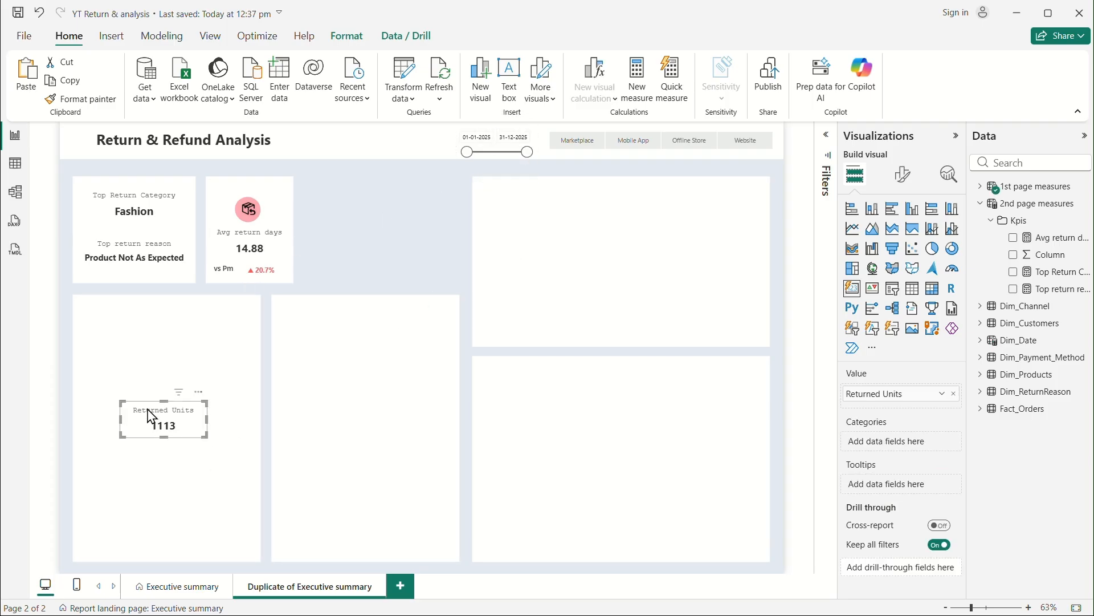
{"action": "key", "text": "Delete"}
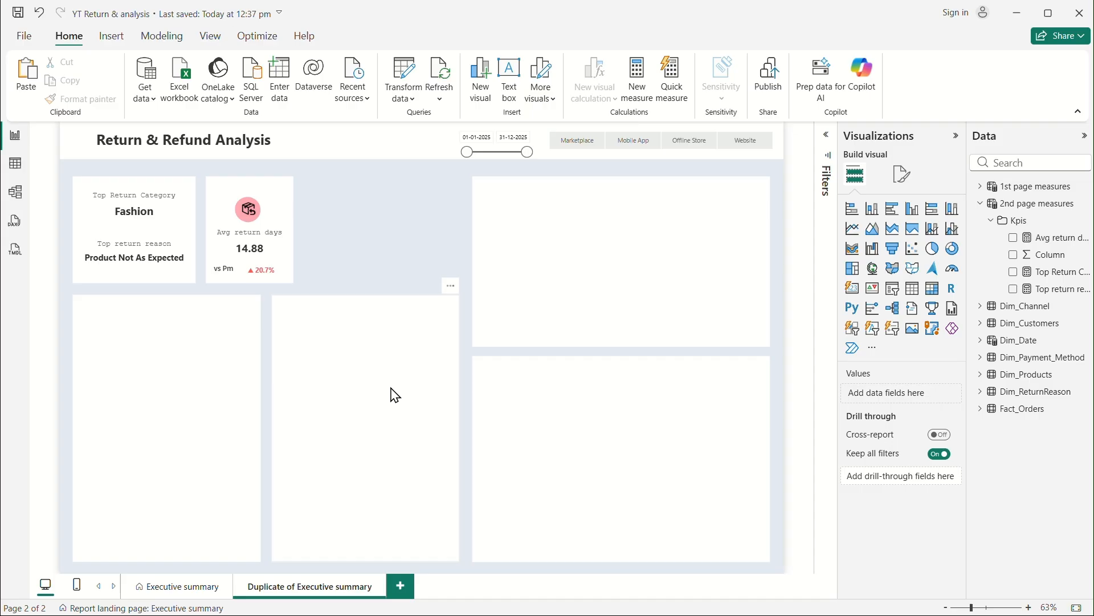
{"action": "left_click", "coordinate": [402, 432]}
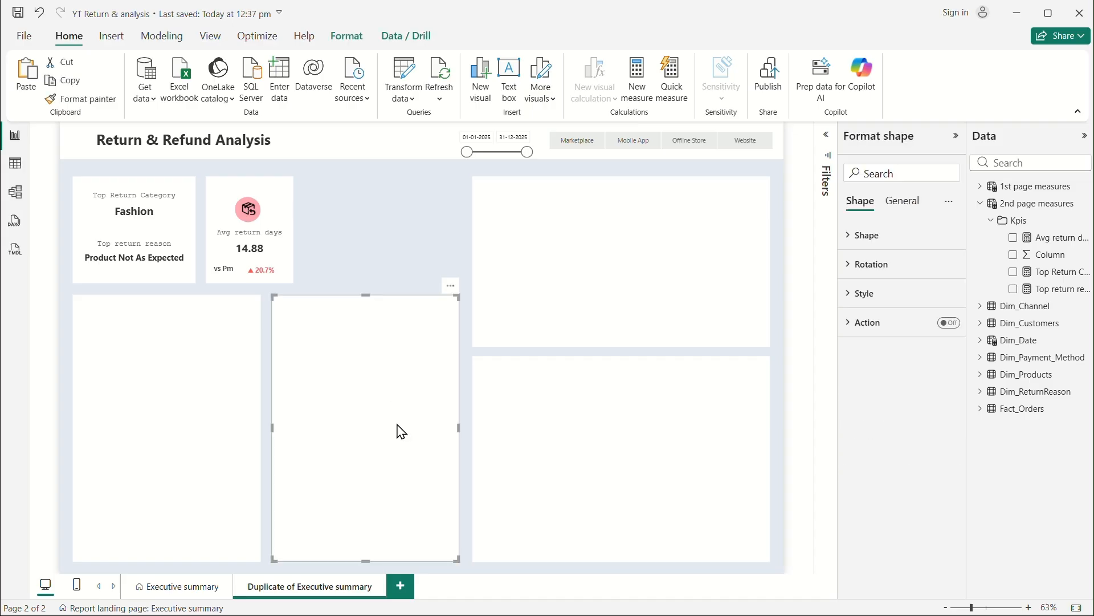
{"action": "key", "text": "Delete"}
Step: Set the height of the upper-right blank shape to 456
{"action": "left_click", "coordinate": [615, 269]}
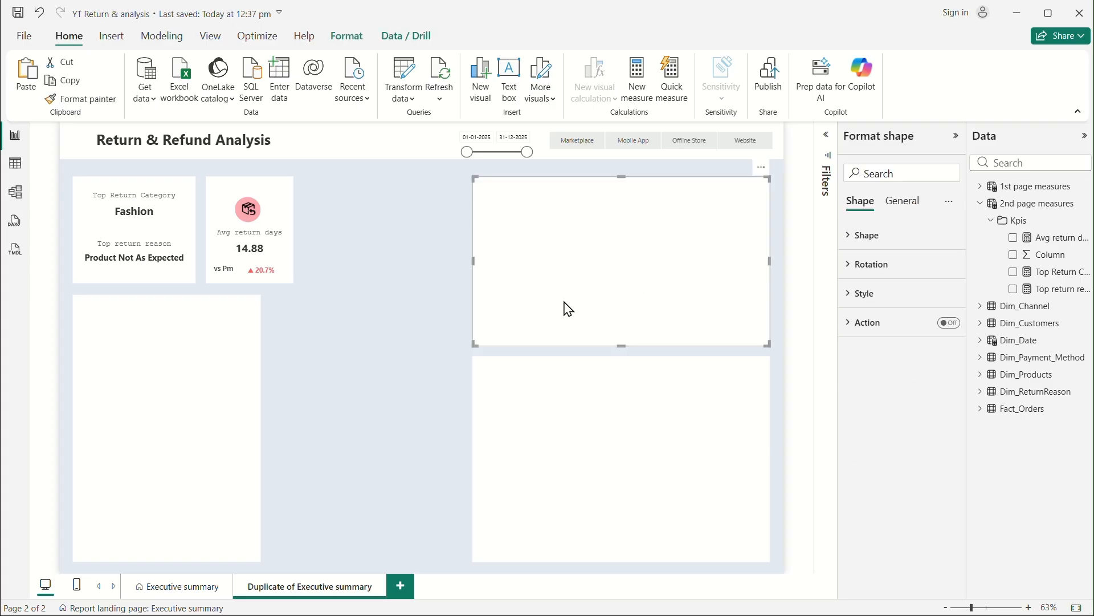
{"action": "left_click", "coordinate": [903, 200]}
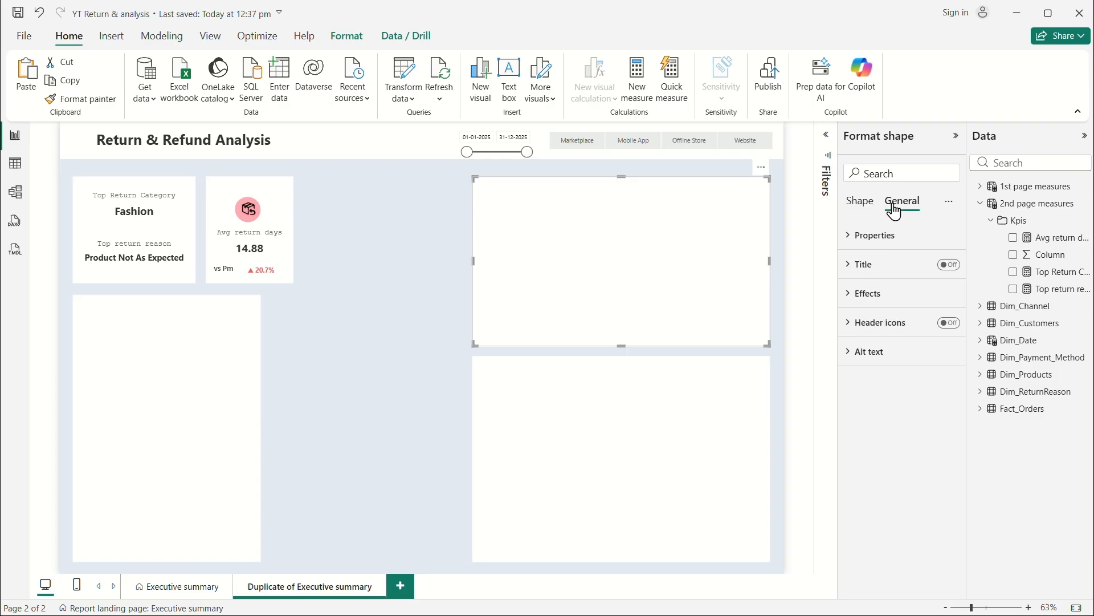
{"action": "left_click", "coordinate": [875, 240]}
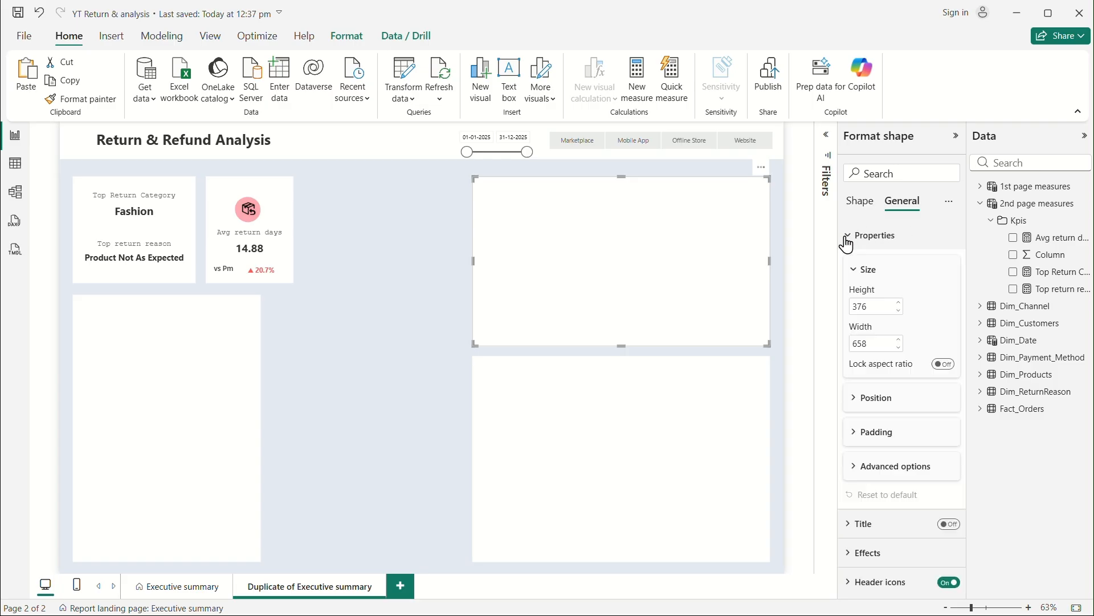
{"action": "double_click", "coordinate": [872, 306]}
{"action": "type", "text": "4"}
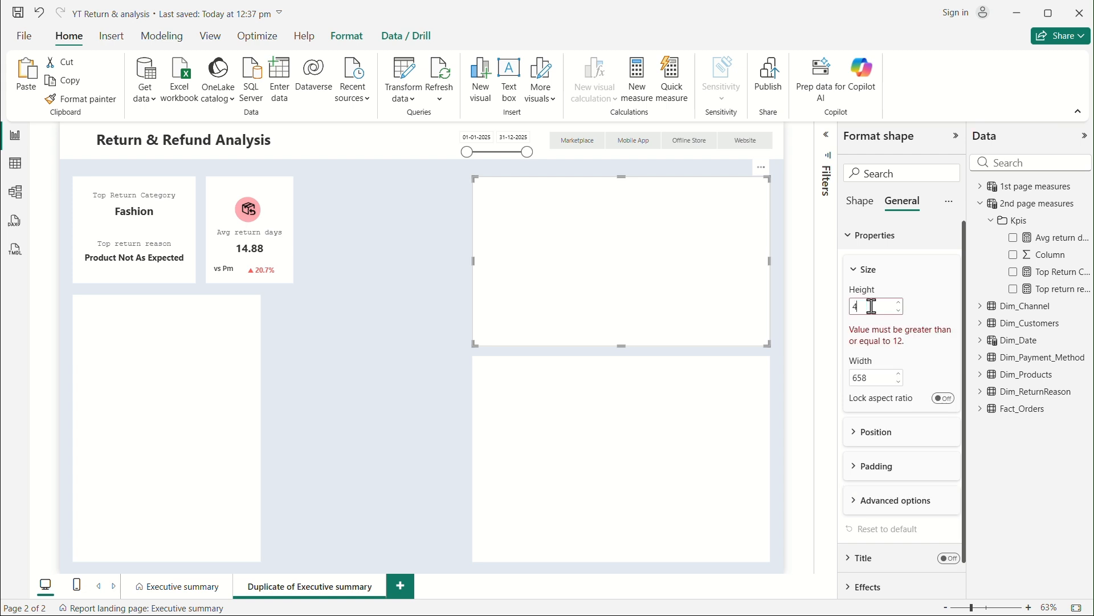
{"action": "type", "text": "56"}
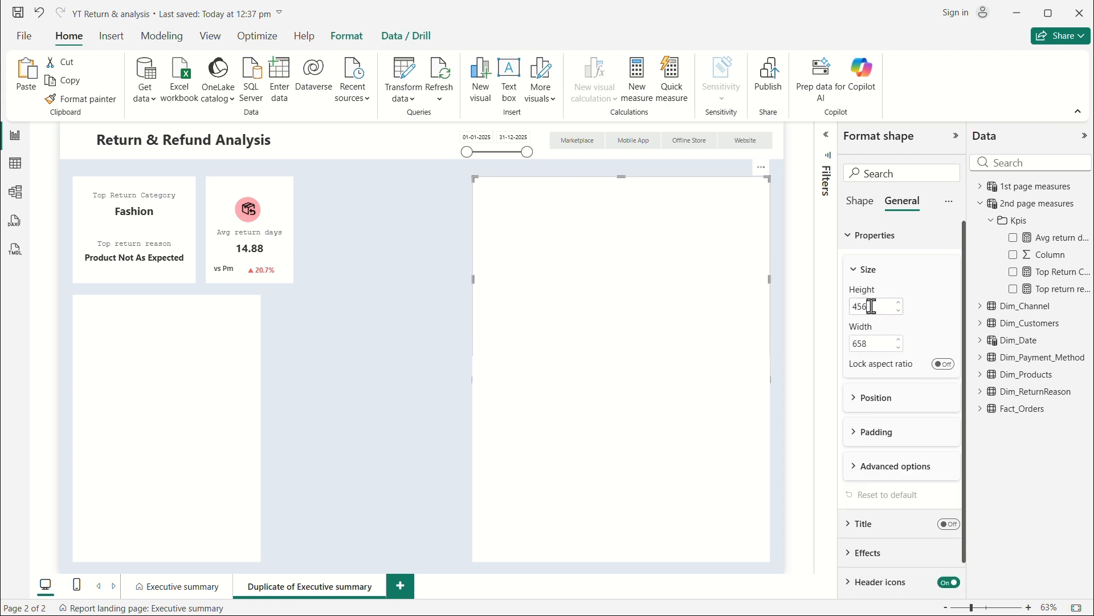
Step: Try to set the upper-right shape's width to 1044, and stretch its right edge back to align with the shape below
{"action": "left_click", "coordinate": [867, 344]}
{"action": "type", "text": "10"}
{"action": "type", "text": "40"}
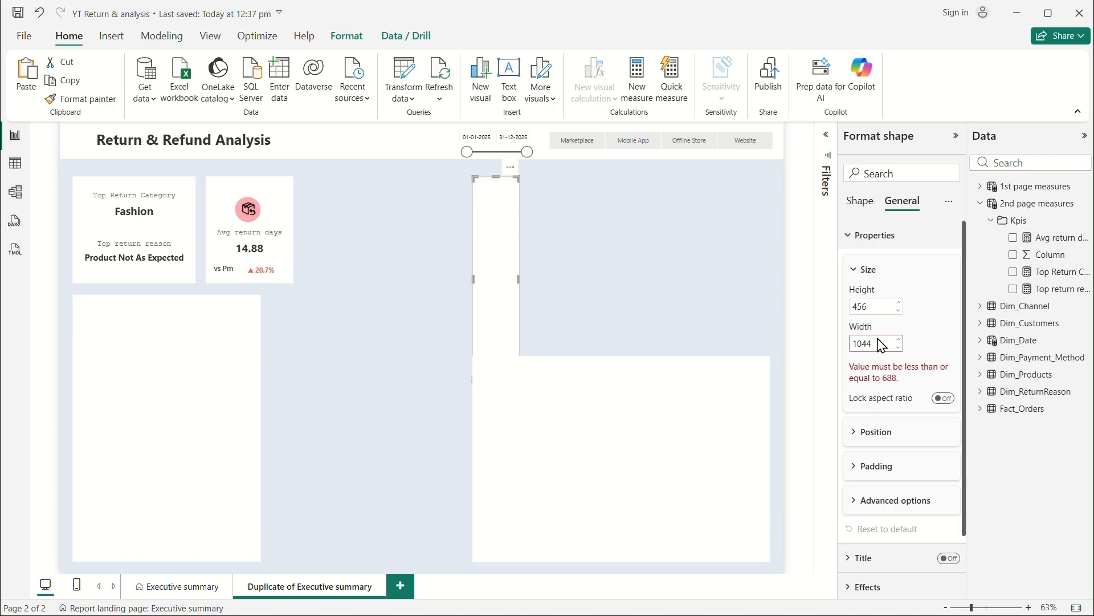
{"action": "key", "text": "Num_Lock"}
{"action": "key", "text": "Num_Lock"}
{"action": "key", "text": "BackSpace"}
{"action": "key", "text": "BackSpace"}
{"action": "key", "text": "BackSpace"}
{"action": "key", "text": "BackSpace"}
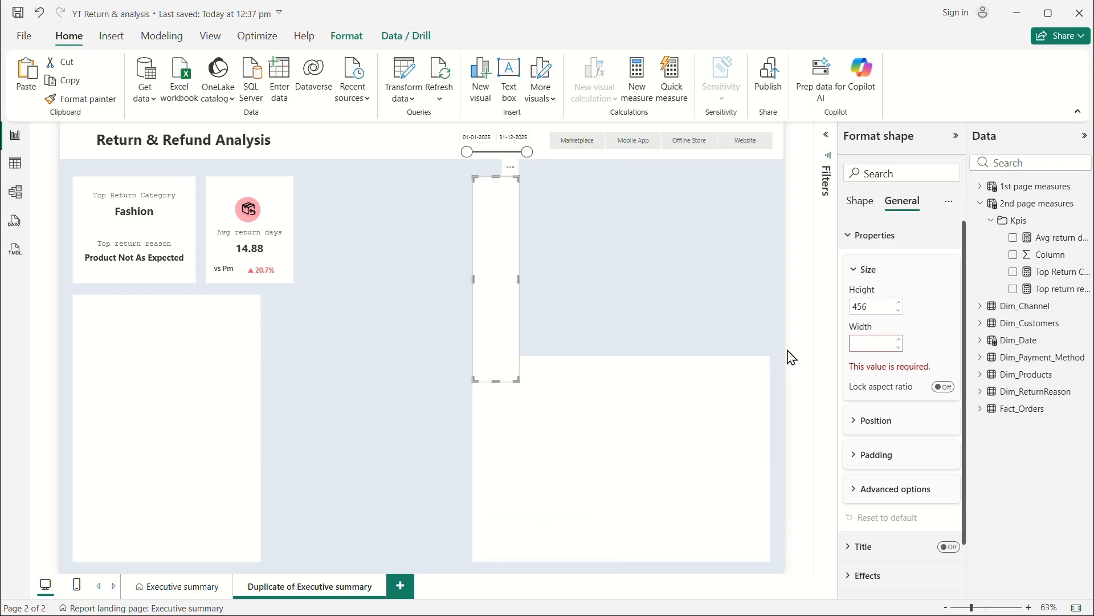
{"action": "left_click_drag", "start_coordinate": [521, 283], "coordinate": [769, 287]}
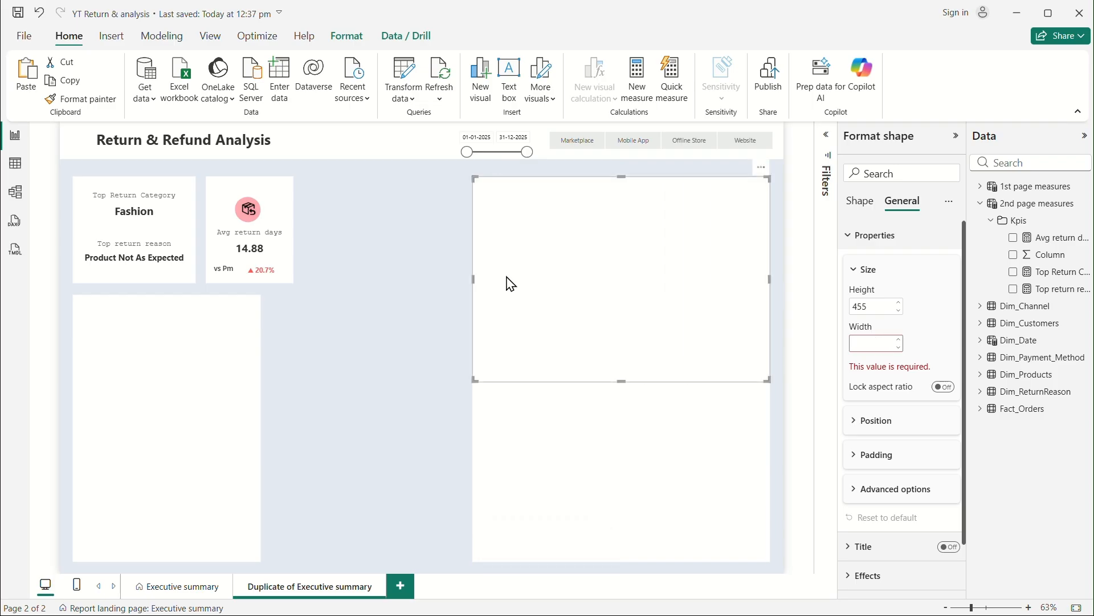
Step: Extend the upper-right shape leftward and widen the lower-left shape to about 488, flush with the Avg return days card's right edge
{"action": "left_click_drag", "start_coordinate": [472, 278], "coordinate": [377, 282]}
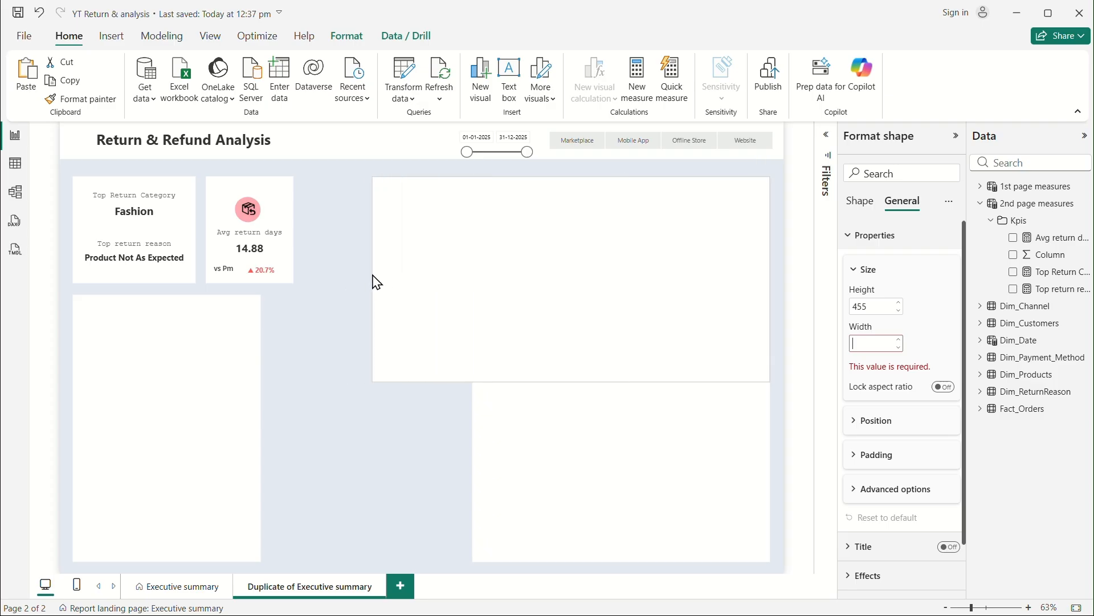
{"action": "left_click", "coordinate": [190, 440]}
{"action": "left_click_drag", "start_coordinate": [260, 427], "coordinate": [120, 428]}
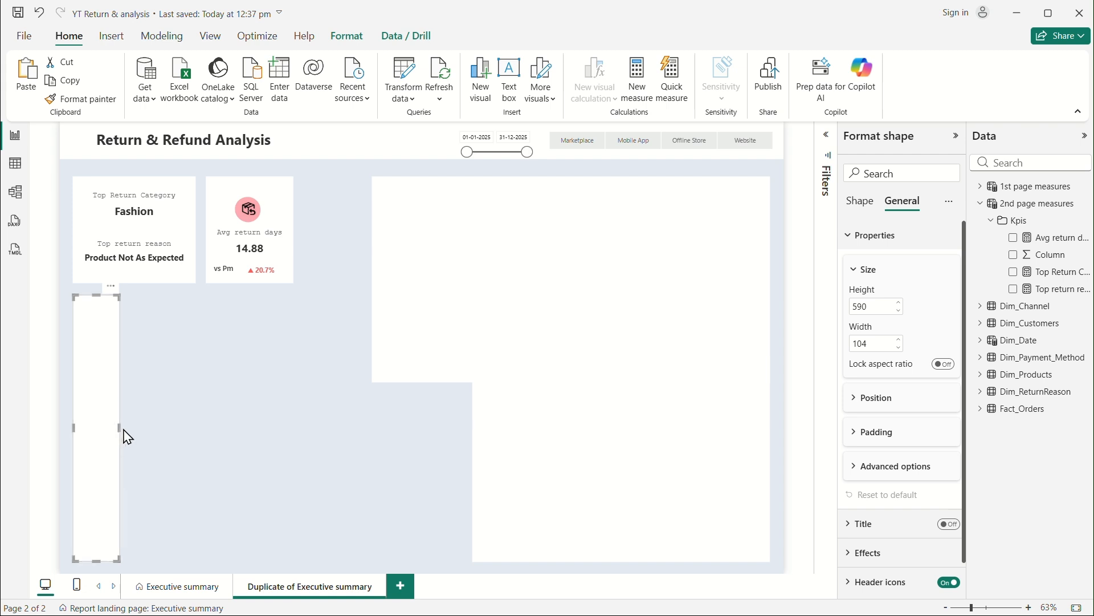
{"action": "left_click_drag", "start_coordinate": [118, 428], "coordinate": [294, 428]}
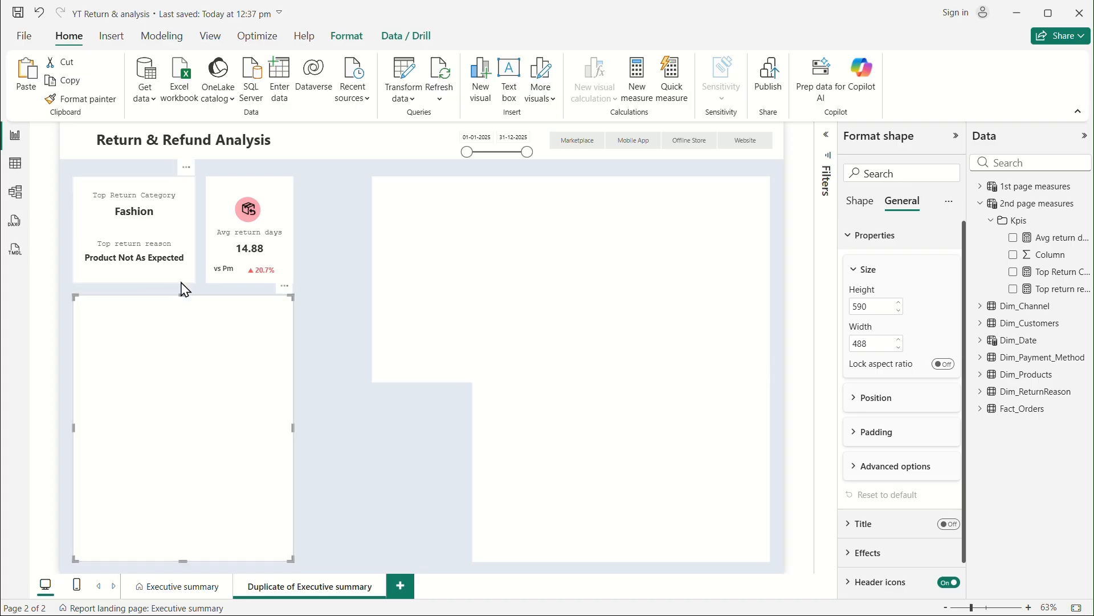
Step: Reduce the lower-right shape's height to about 368 from its top edge, and widen the upper shape leftward to about 1022
{"action": "left_click", "coordinate": [549, 235]}
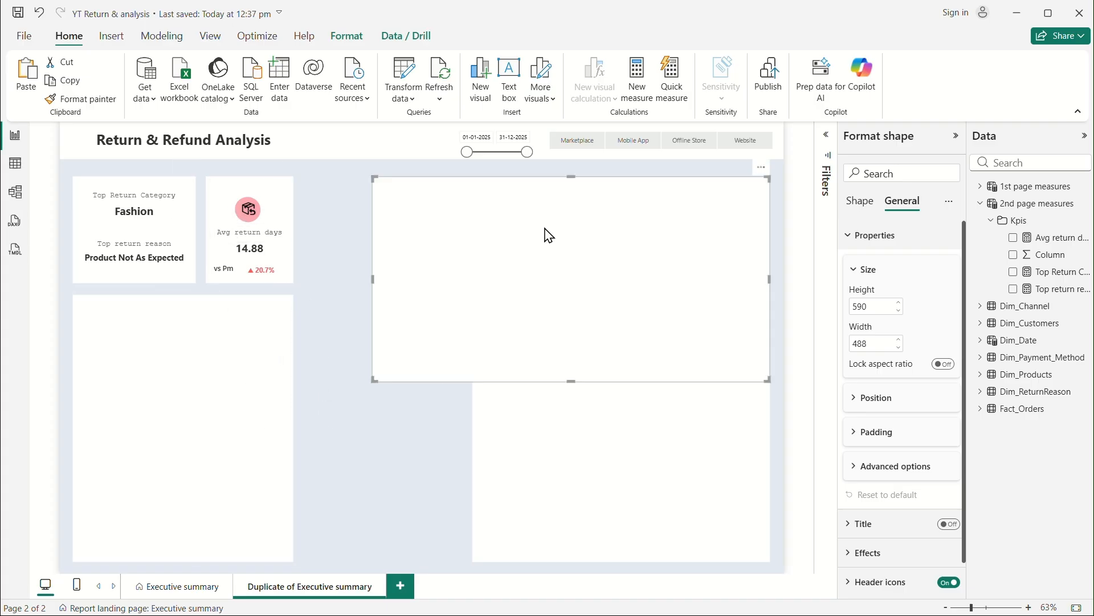
{"action": "left_click", "coordinate": [605, 408]}
{"action": "left_click_drag", "start_coordinate": [620, 357], "coordinate": [628, 403]}
{"action": "left_click", "coordinate": [518, 273]}
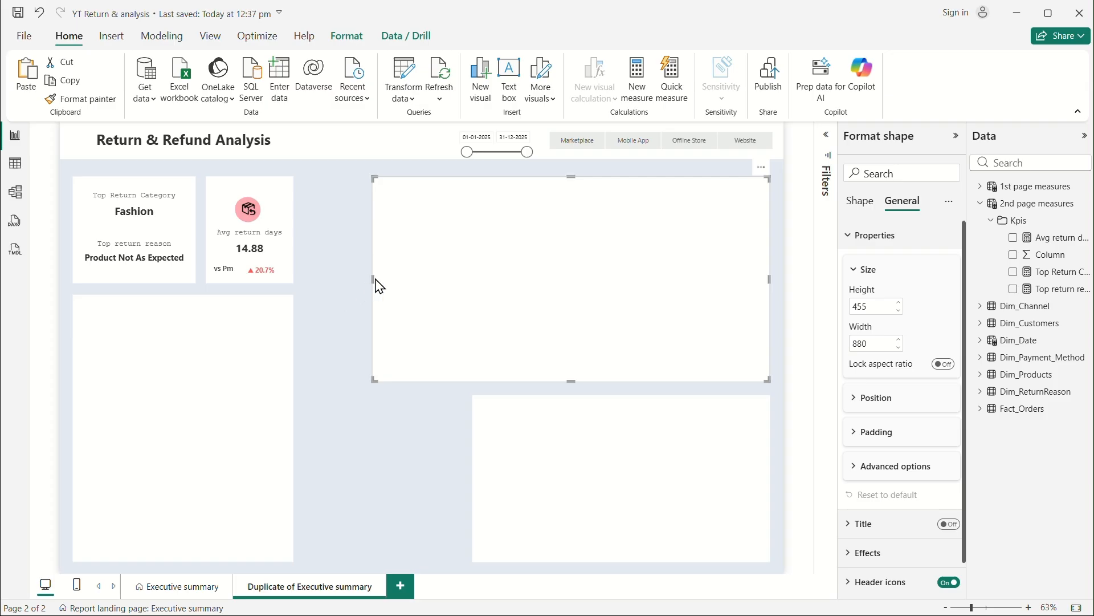
{"action": "left_click_drag", "start_coordinate": [373, 280], "coordinate": [308, 279]}
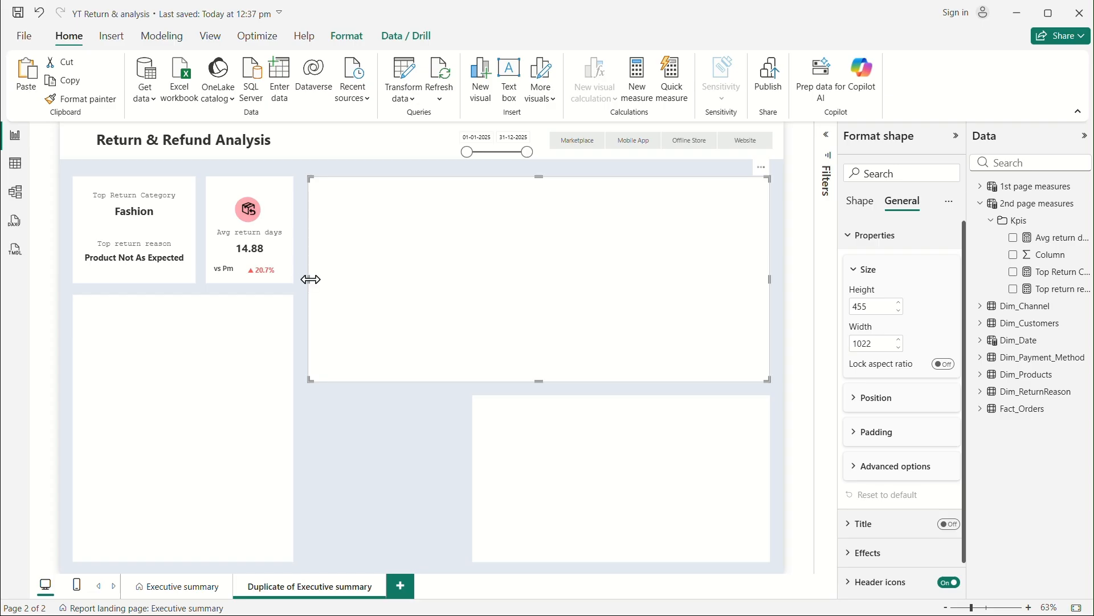
{"action": "left_click_drag", "start_coordinate": [772, 283], "coordinate": [778, 285]}
Step: Widen the lower-right shape leftward to about 1022 and raise its top edge slightly to narrow the gap below the upper shape
{"action": "left_click", "coordinate": [482, 481]}
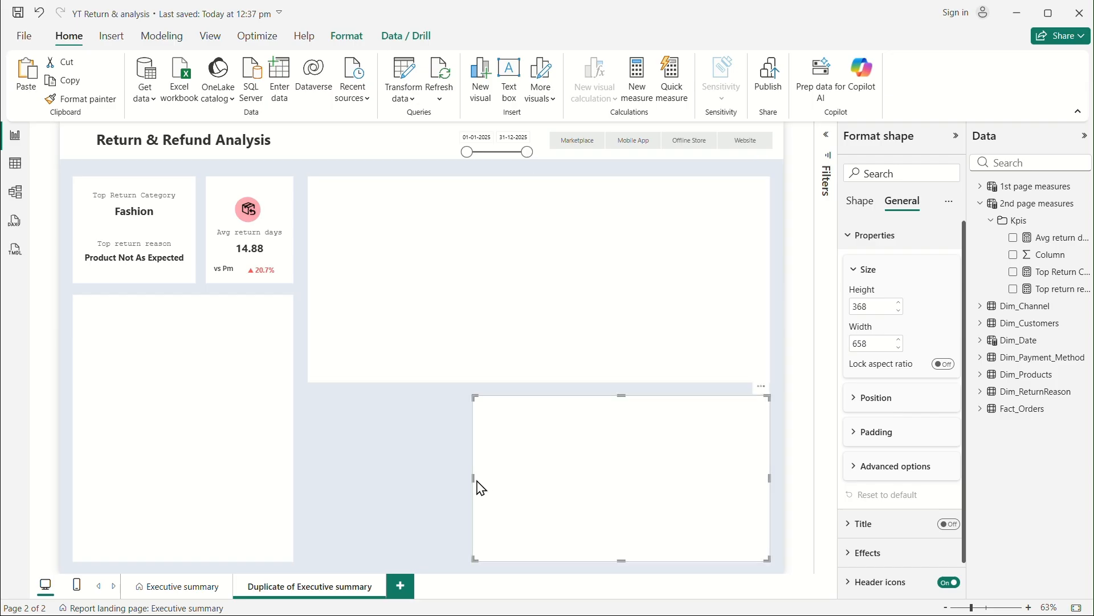
{"action": "left_click_drag", "start_coordinate": [473, 479], "coordinate": [314, 480]}
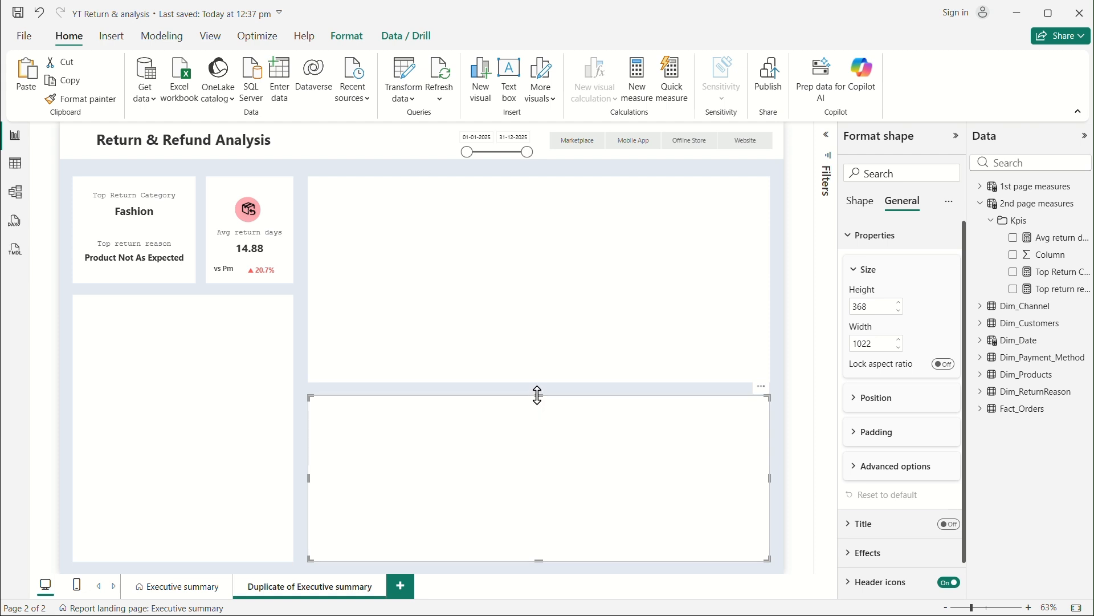
{"action": "left_click_drag", "start_coordinate": [538, 394], "coordinate": [541, 392]}
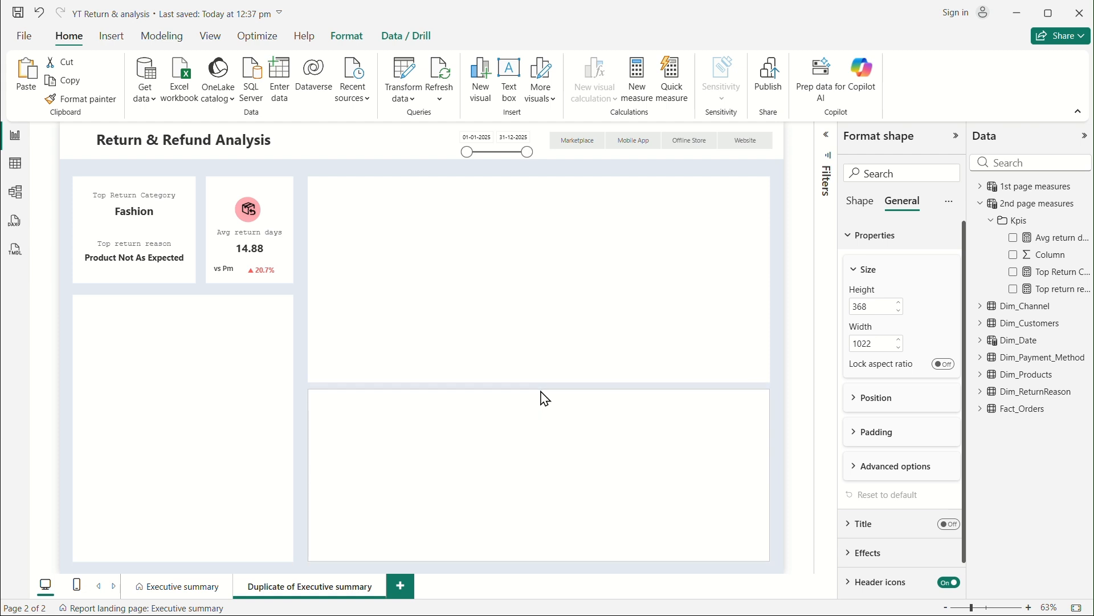
{"action": "left_click", "coordinate": [327, 174]}
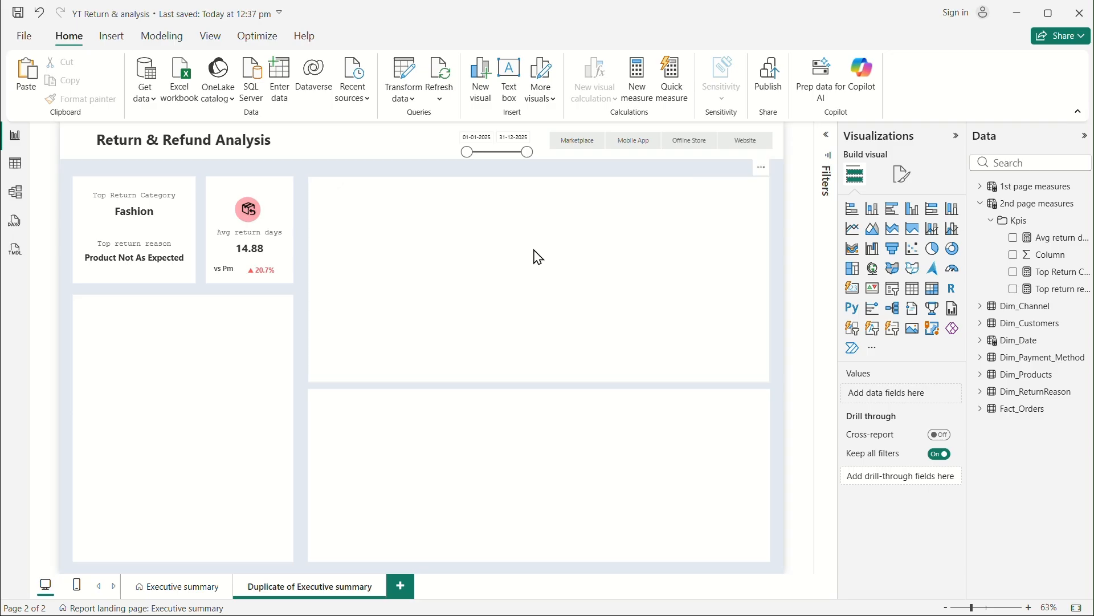
Step: Insert a matrix visual filling the upper-right shape and add Subcategory from Dim_Products to its rows
{"action": "left_click_drag", "start_coordinate": [941, 293], "coordinate": [371, 278]}
{"action": "left_click_drag", "start_coordinate": [441, 310], "coordinate": [768, 384]}
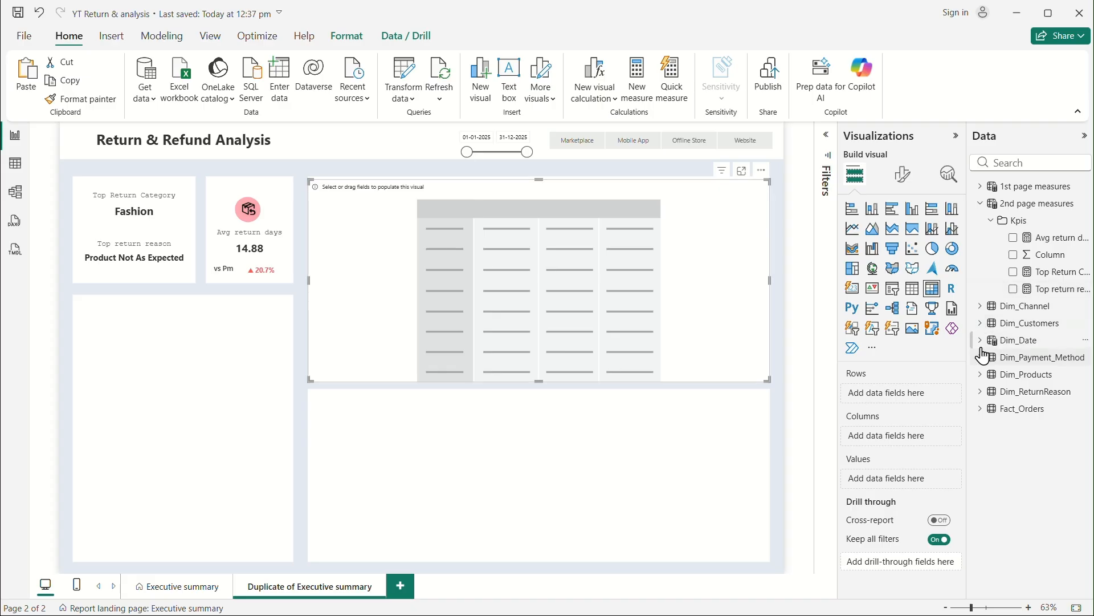
{"action": "left_click", "coordinate": [981, 375]}
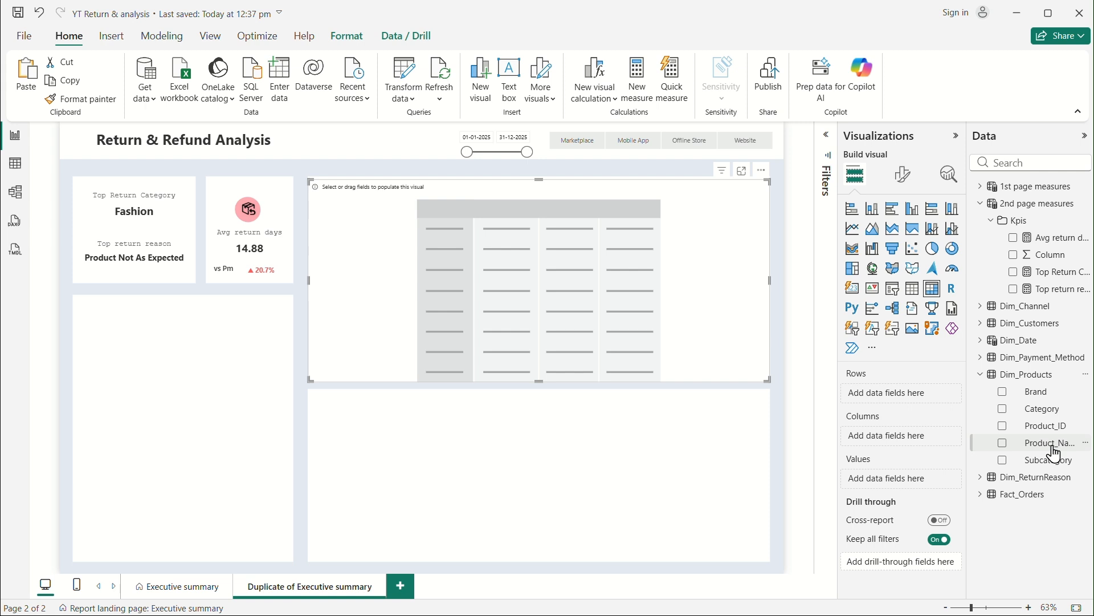
{"action": "left_click_drag", "start_coordinate": [1058, 468], "coordinate": [918, 396]}
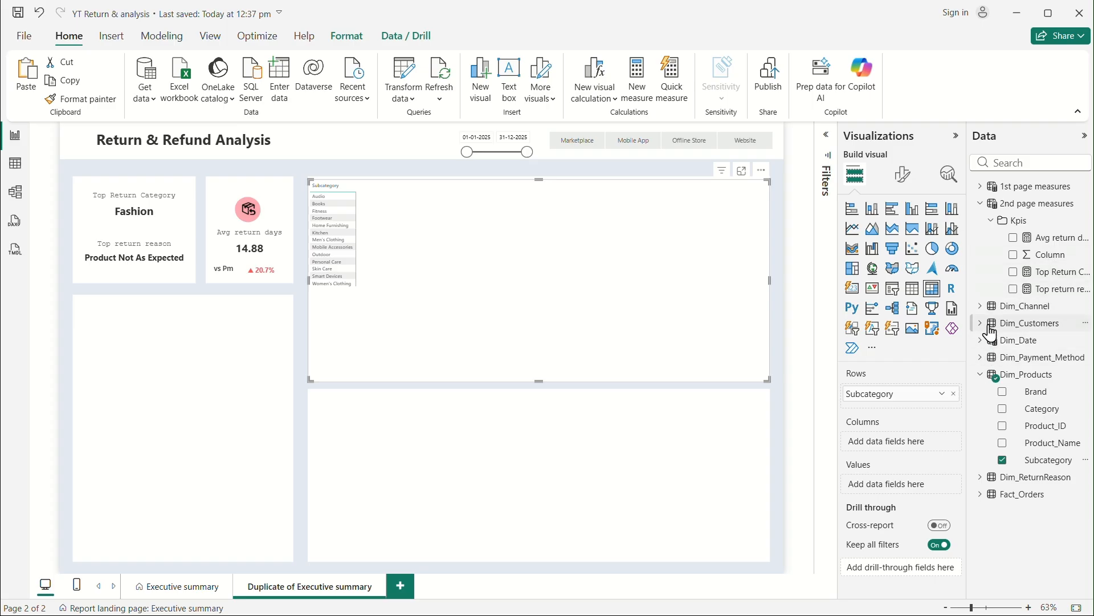
Step: Add Return_Reason from Dim_ReturnReason to the matrix columns
{"action": "left_click", "coordinate": [981, 374]}
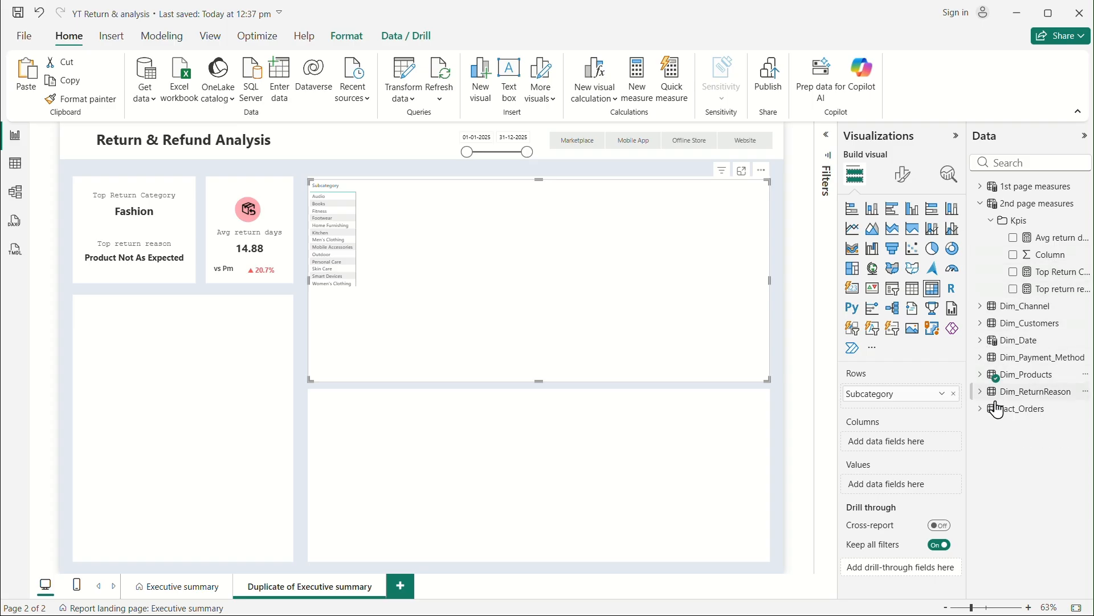
{"action": "left_click", "coordinate": [981, 391]}
{"action": "left_click_drag", "start_coordinate": [1020, 409], "coordinate": [905, 446]}
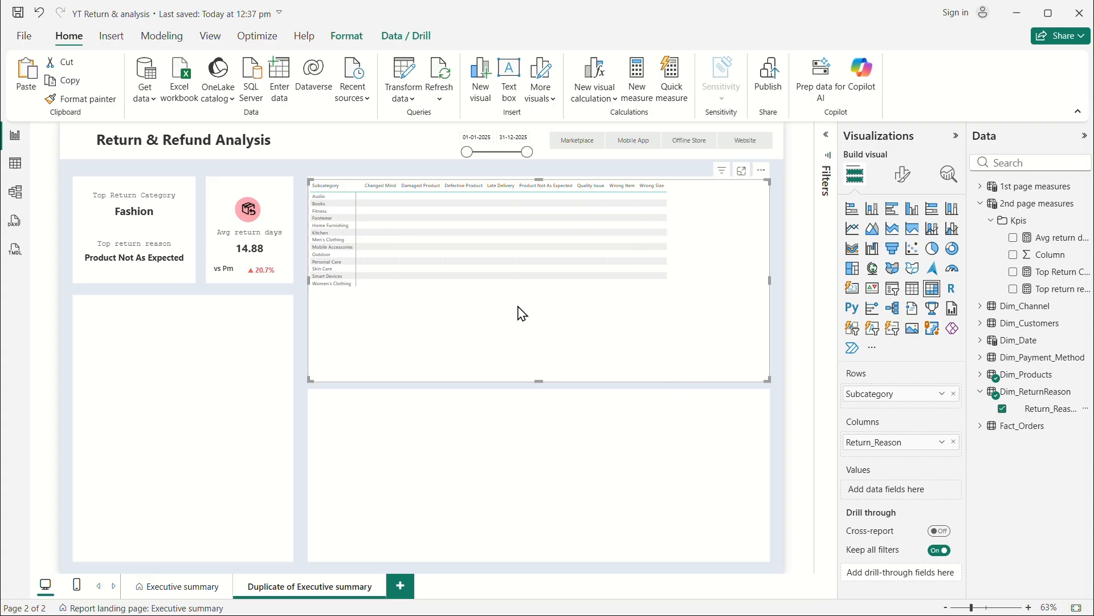
Step: Find the Returned Units measure in the first page measures and add it to the matrix values
{"action": "left_click", "coordinate": [980, 187]}
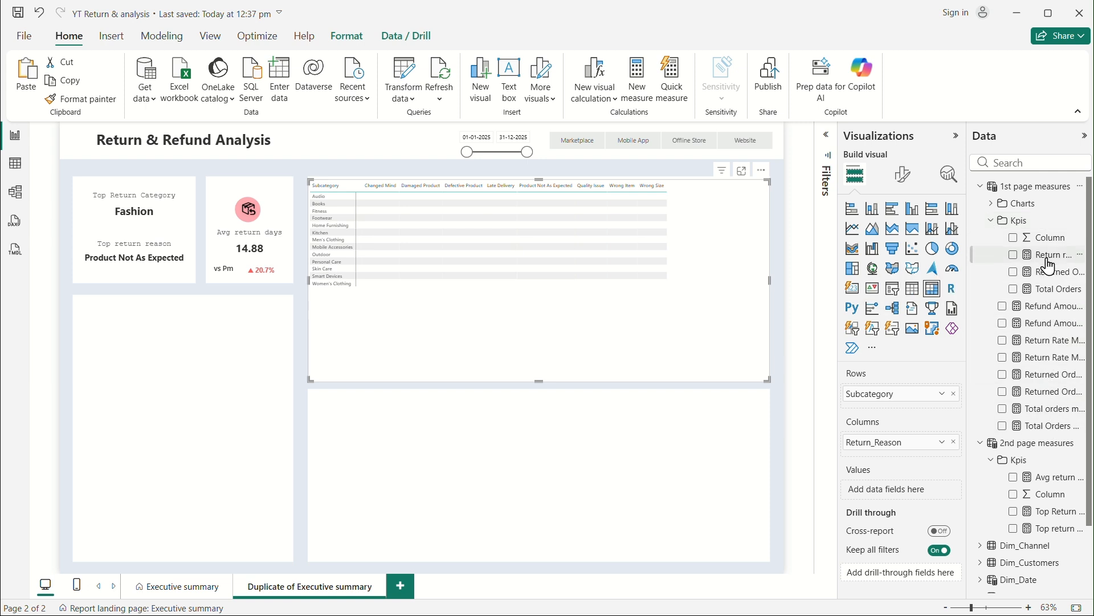
{"action": "left_click", "coordinate": [981, 186]}
{"action": "left_click", "coordinate": [1020, 163]}
{"action": "type", "text": "retu"}
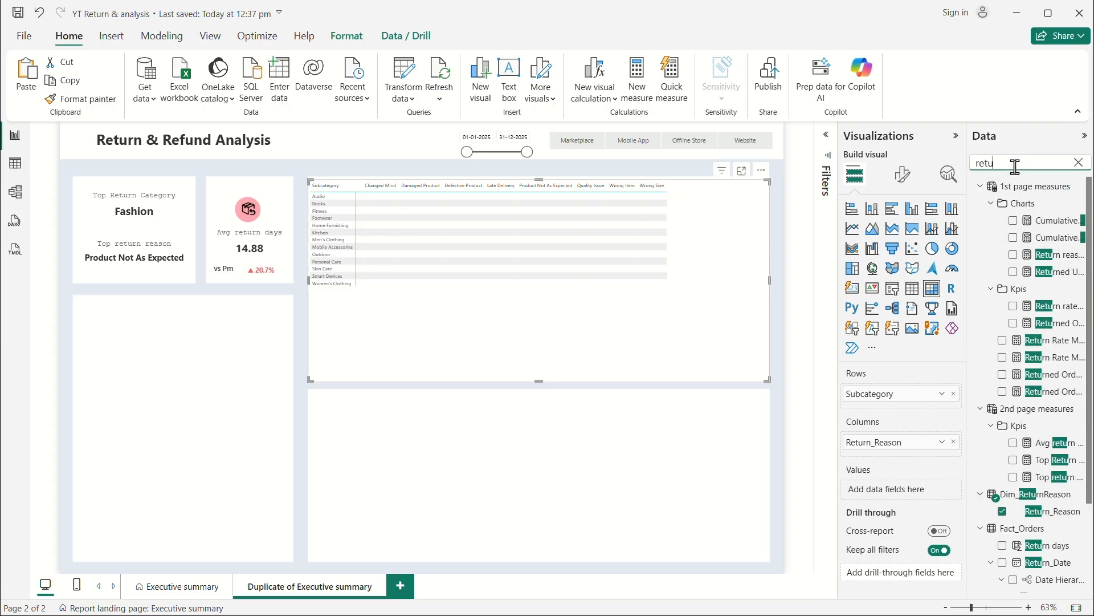
{"action": "type", "text": "e"}
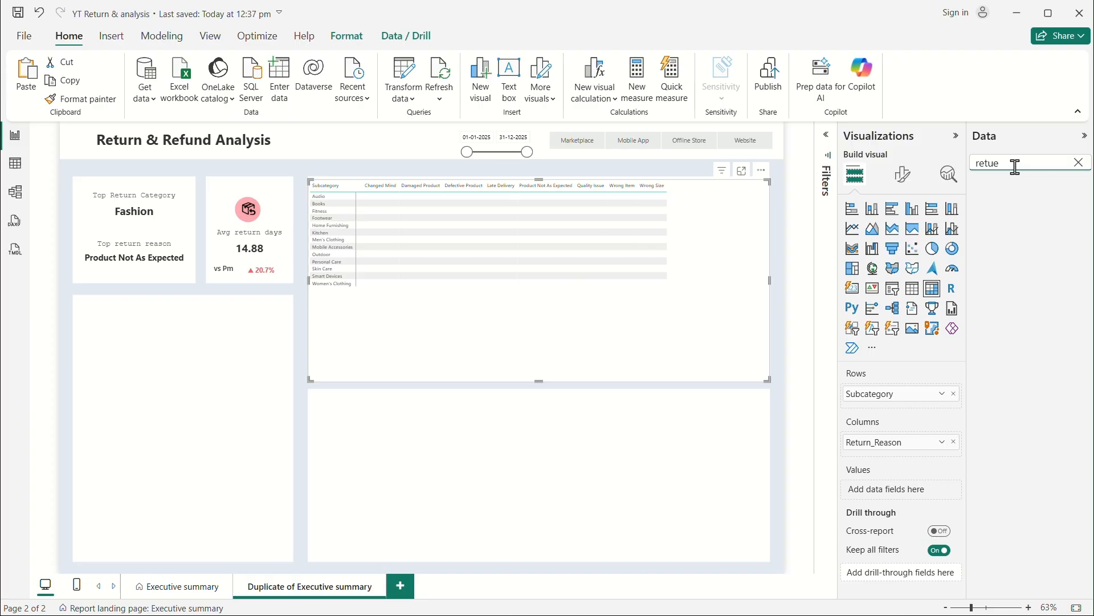
{"action": "key", "text": "BackSpace"}
{"action": "type", "text": "r"}
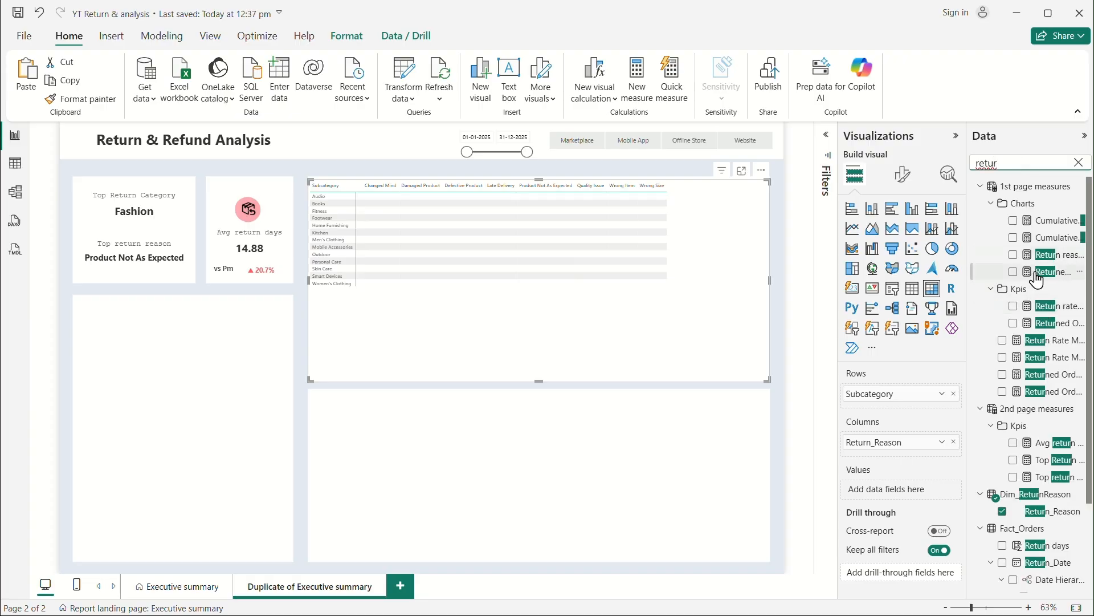
{"action": "left_click_drag", "start_coordinate": [1037, 279], "coordinate": [889, 490]}
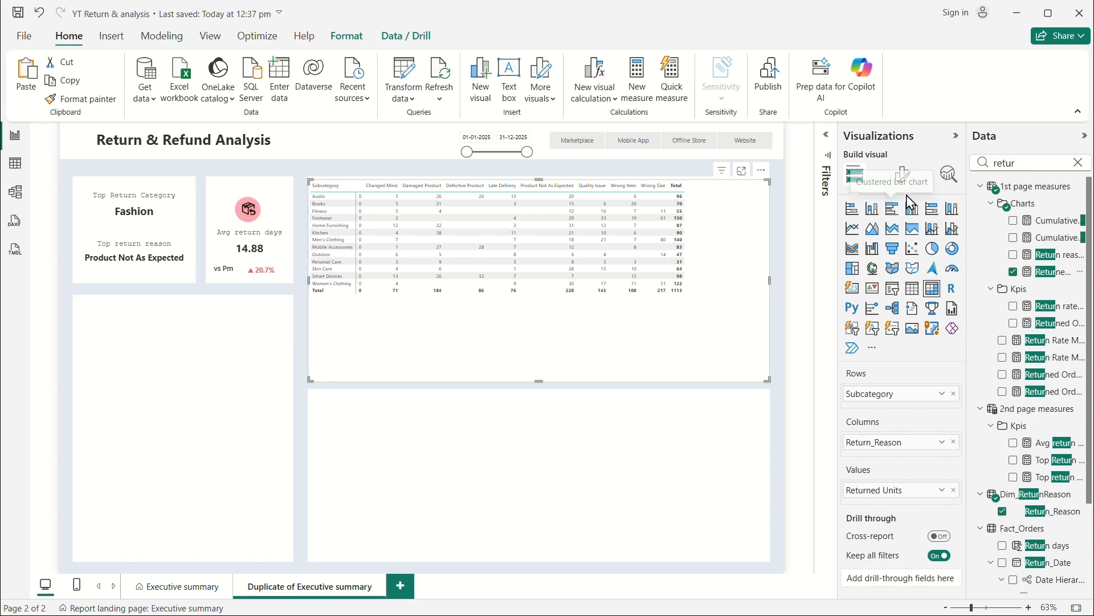
Step: Turn off the row subtotals and column subtotals of the matrix
{"action": "left_click", "coordinate": [903, 174]}
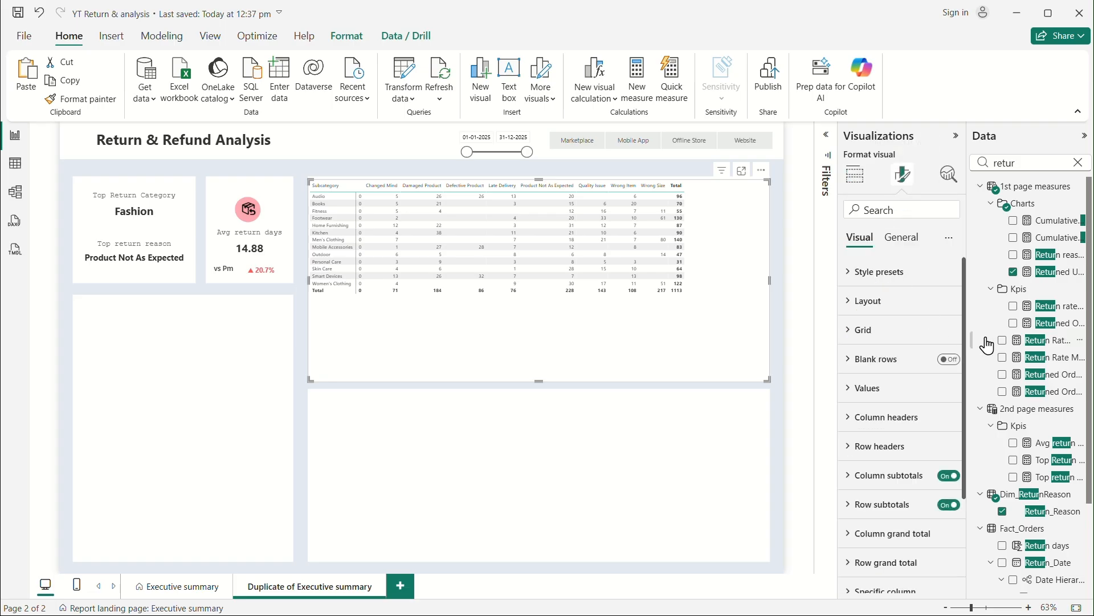
{"action": "left_click", "coordinate": [954, 505]}
{"action": "left_click", "coordinate": [950, 477]}
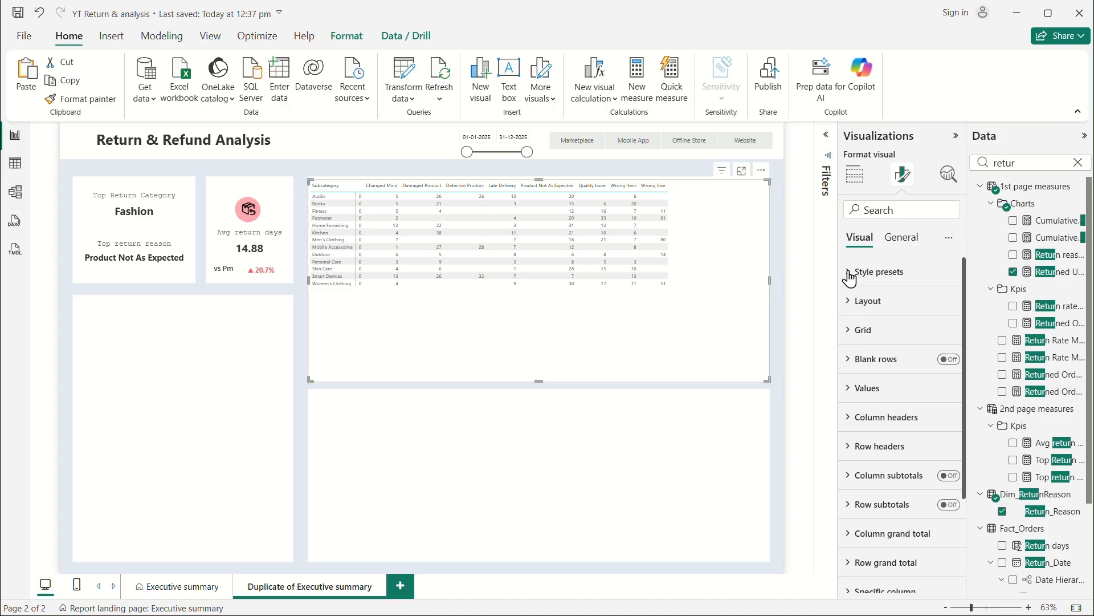
Step: Set the matrix style preset to None
{"action": "left_click", "coordinate": [861, 300]}
{"action": "left_click", "coordinate": [849, 302]}
{"action": "left_click", "coordinate": [854, 277]}
{"action": "left_click", "coordinate": [906, 321]}
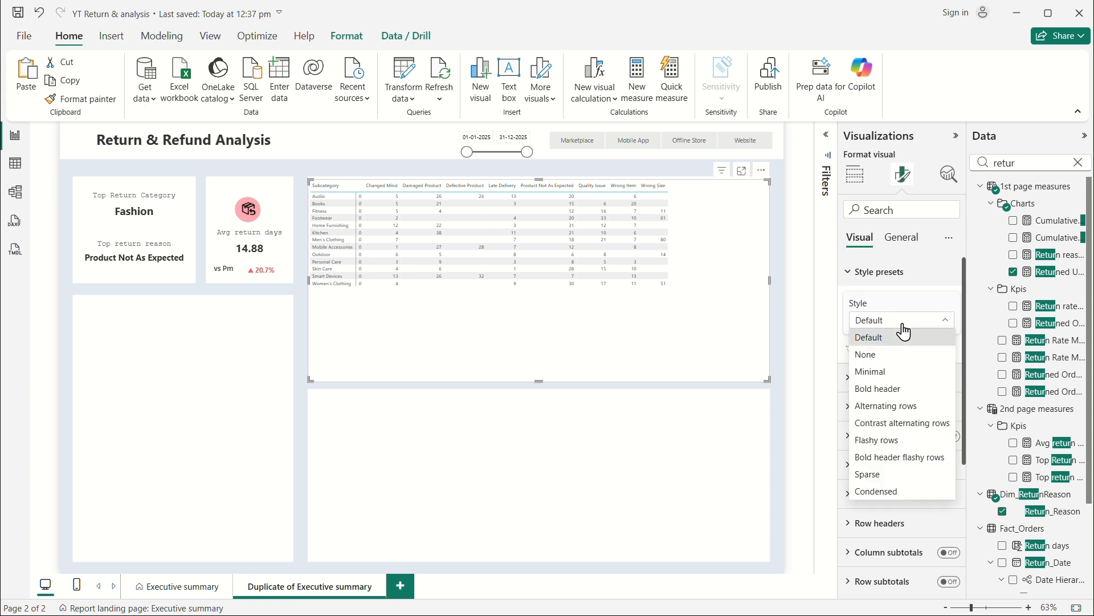
{"action": "left_click", "coordinate": [872, 356]}
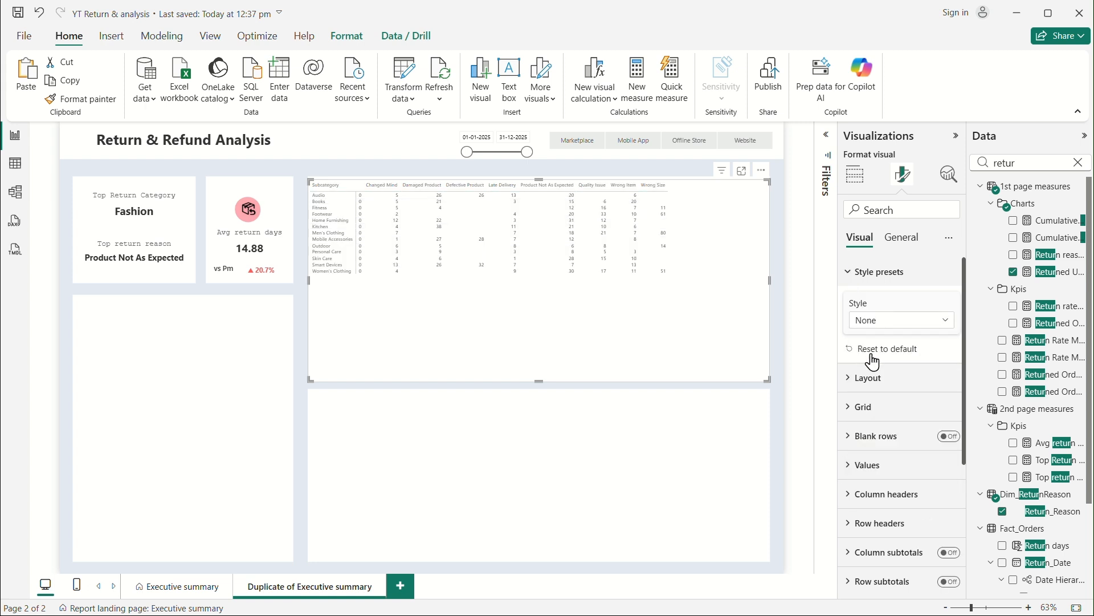
{"action": "left_click", "coordinate": [866, 271]}
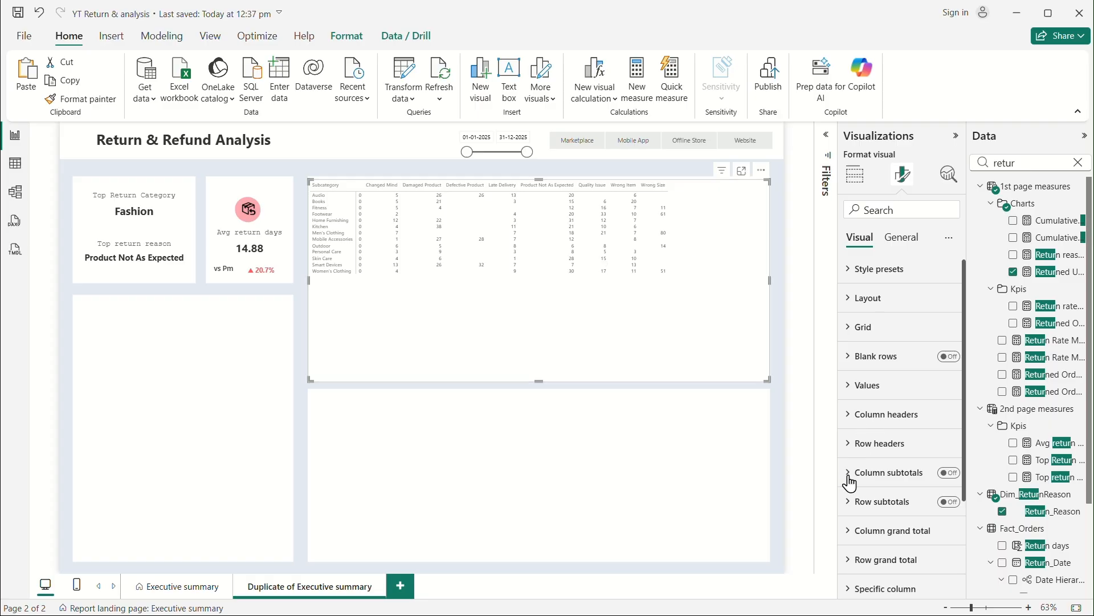
Step: Set the font size of the matrix column headers to 11
{"action": "scroll", "coordinate": [851, 483], "scroll_direction": "down", "scroll_amount": 3}
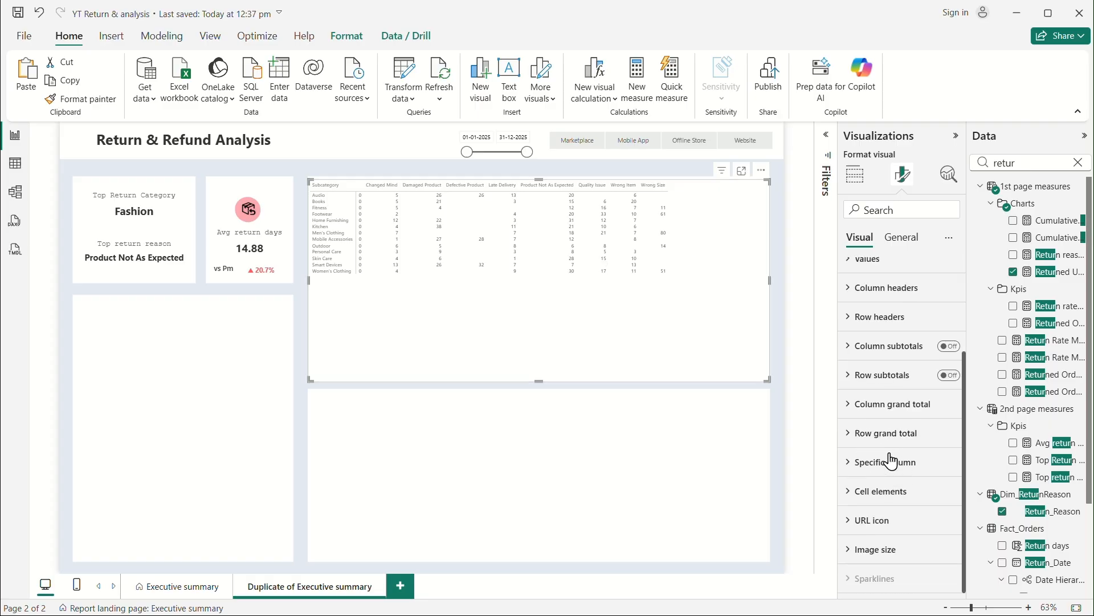
{"action": "left_click", "coordinate": [855, 288]}
{"action": "left_click", "coordinate": [952, 357]}
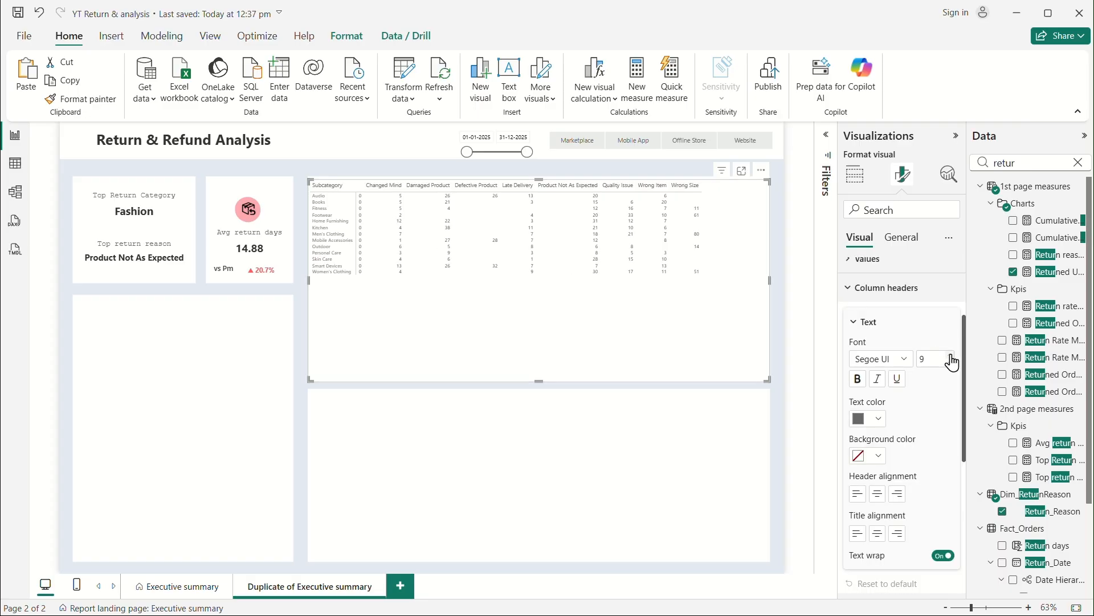
{"action": "left_click", "coordinate": [951, 358]}
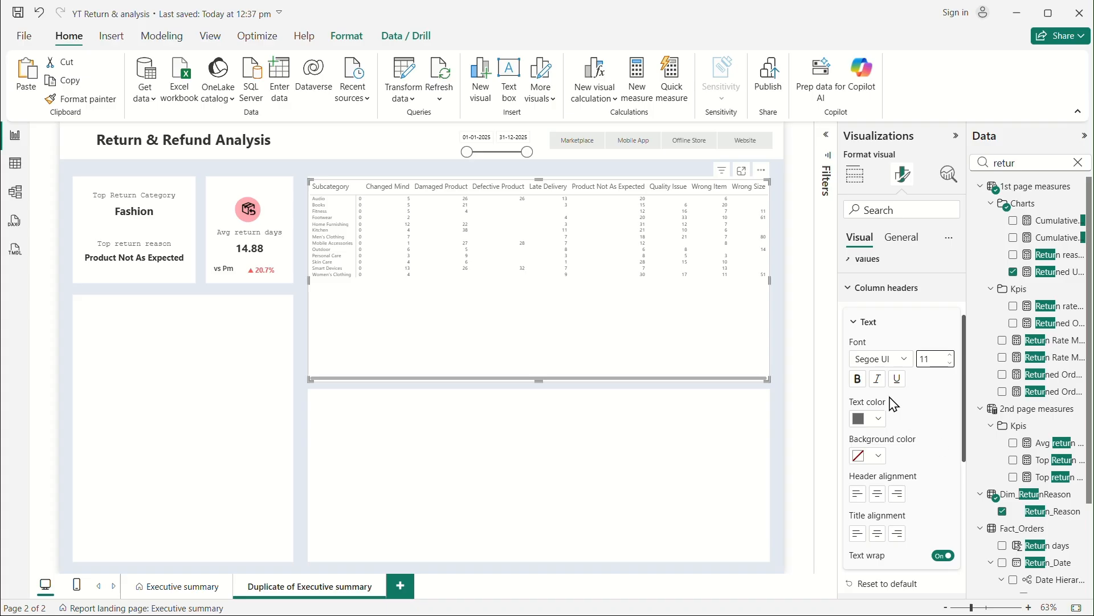
Step: Set the font size of the matrix row headers to 11
{"action": "scroll", "coordinate": [936, 440], "scroll_direction": "down", "scroll_amount": 3}
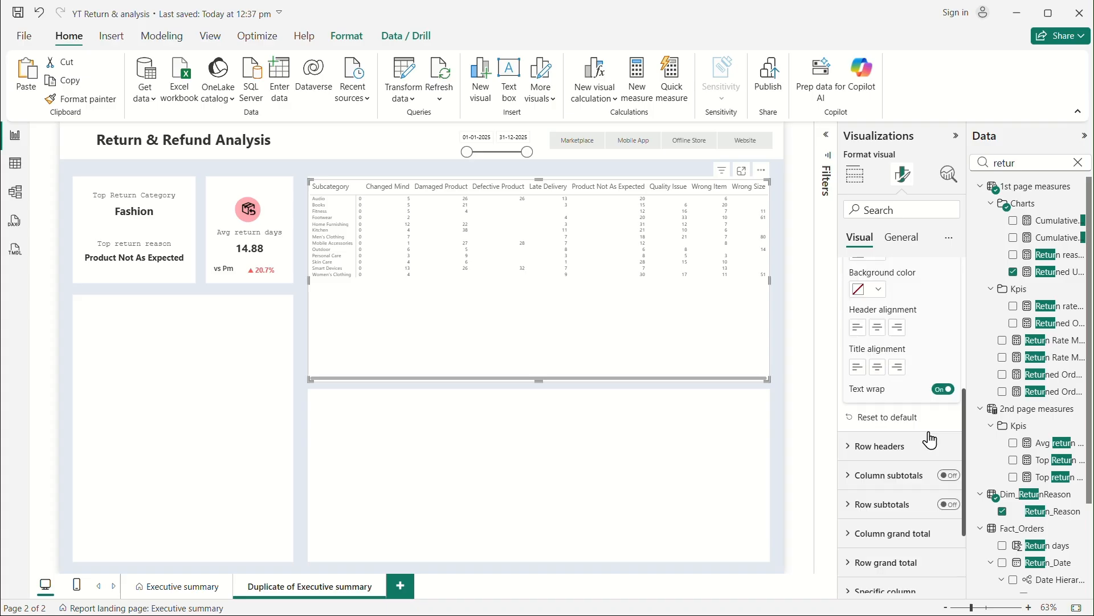
{"action": "left_click", "coordinate": [853, 448]}
{"action": "scroll", "coordinate": [853, 453], "scroll_direction": "down", "scroll_amount": 3}
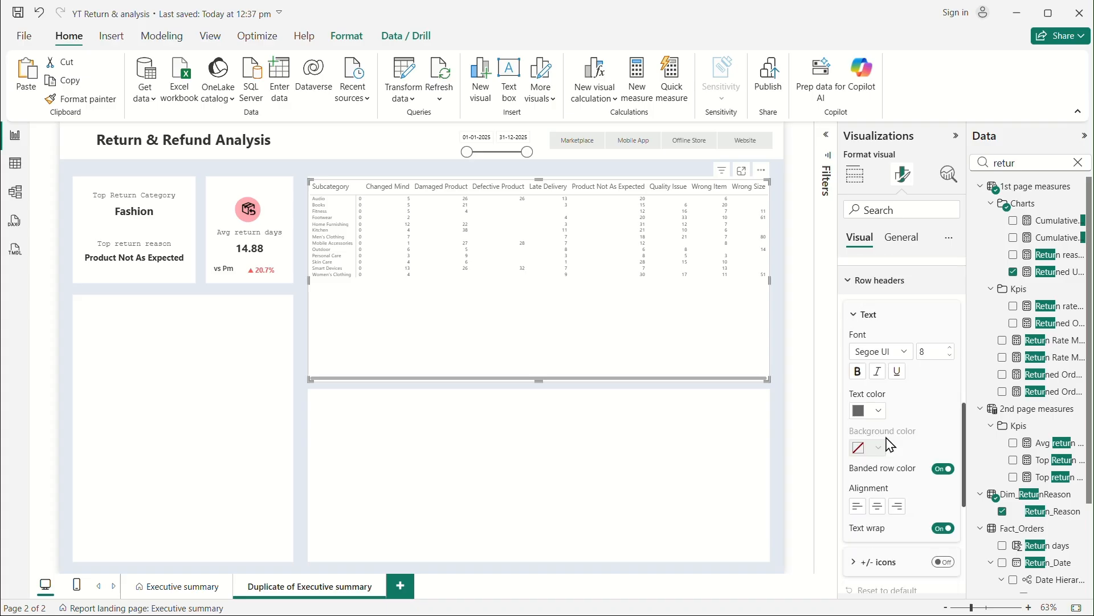
{"action": "left_click", "coordinate": [951, 347]}
{"action": "left_click", "coordinate": [950, 348]}
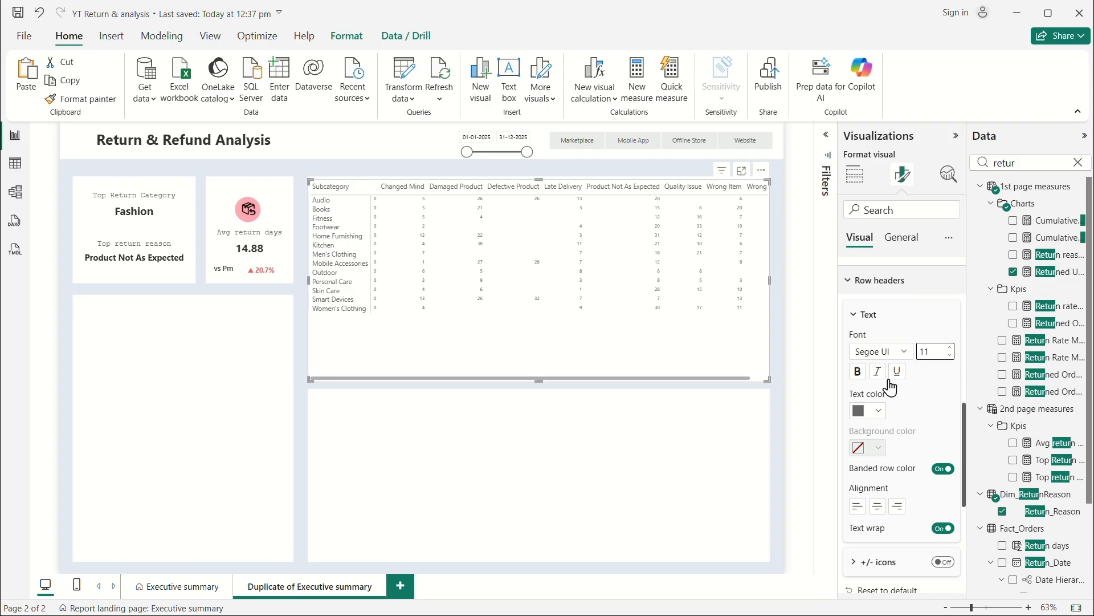
Step: Narrow the Changed Mind, Damaged Product, Defective Product and Product Not As Expected columns so their headers wrap onto two lines
{"action": "scroll", "coordinate": [901, 399], "scroll_direction": "down", "scroll_amount": 5}
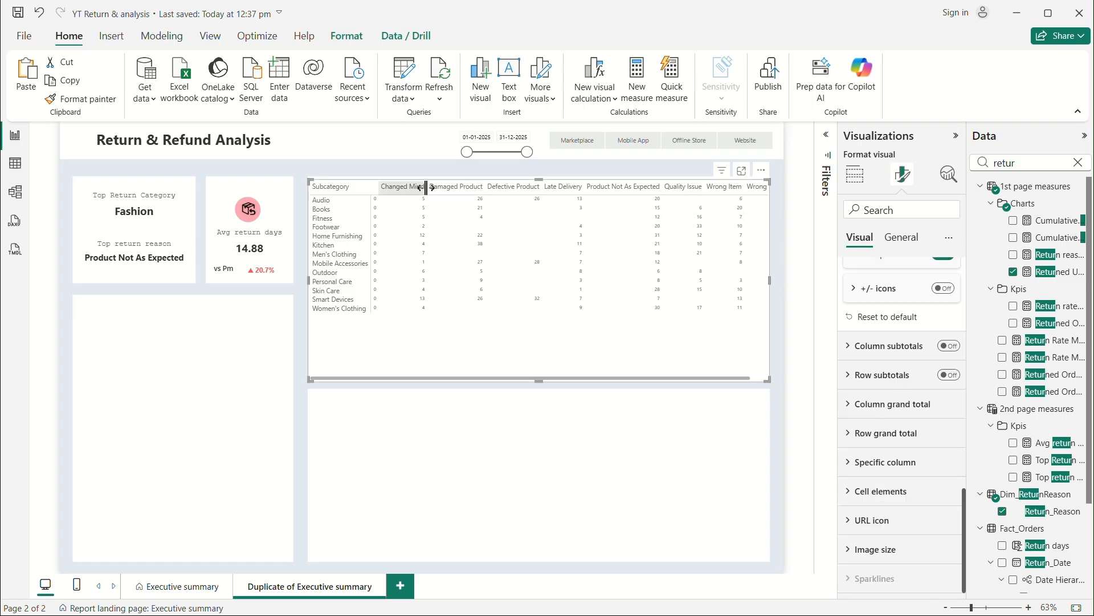
{"action": "left_click_drag", "start_coordinate": [427, 188], "coordinate": [418, 188]}
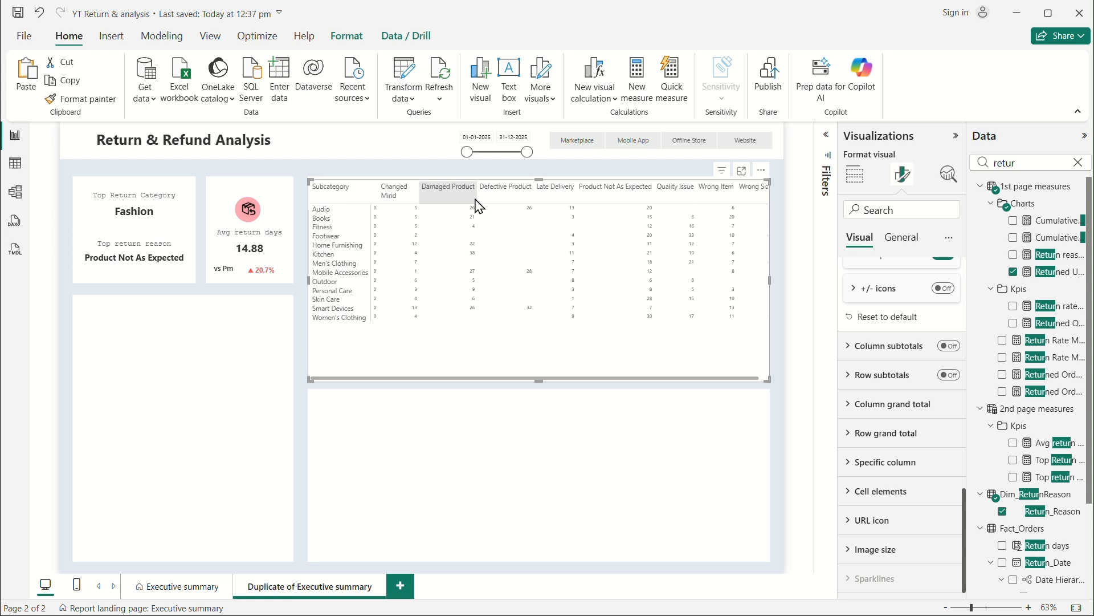
{"action": "left_click_drag", "start_coordinate": [477, 200], "coordinate": [517, 198]}
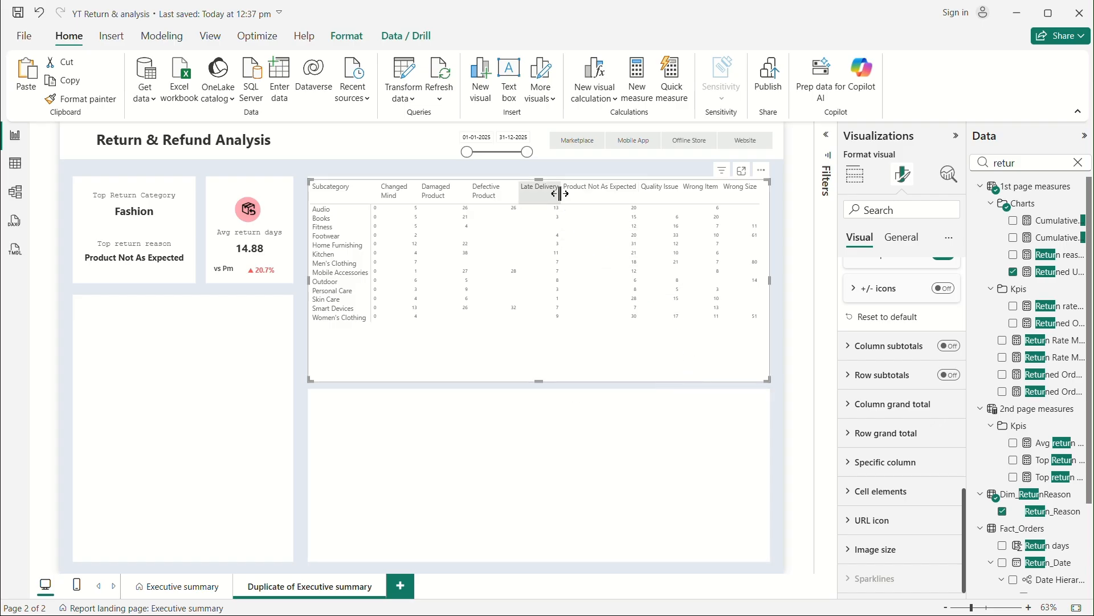
{"action": "left_click_drag", "start_coordinate": [560, 193], "coordinate": [562, 195]}
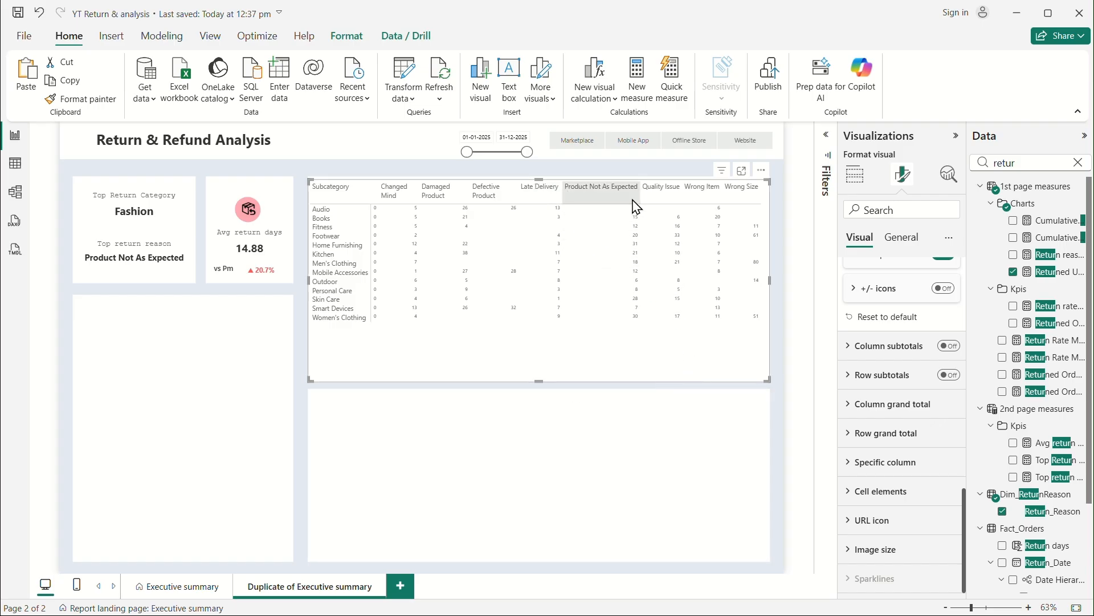
{"action": "left_click_drag", "start_coordinate": [638, 198], "coordinate": [623, 199]}
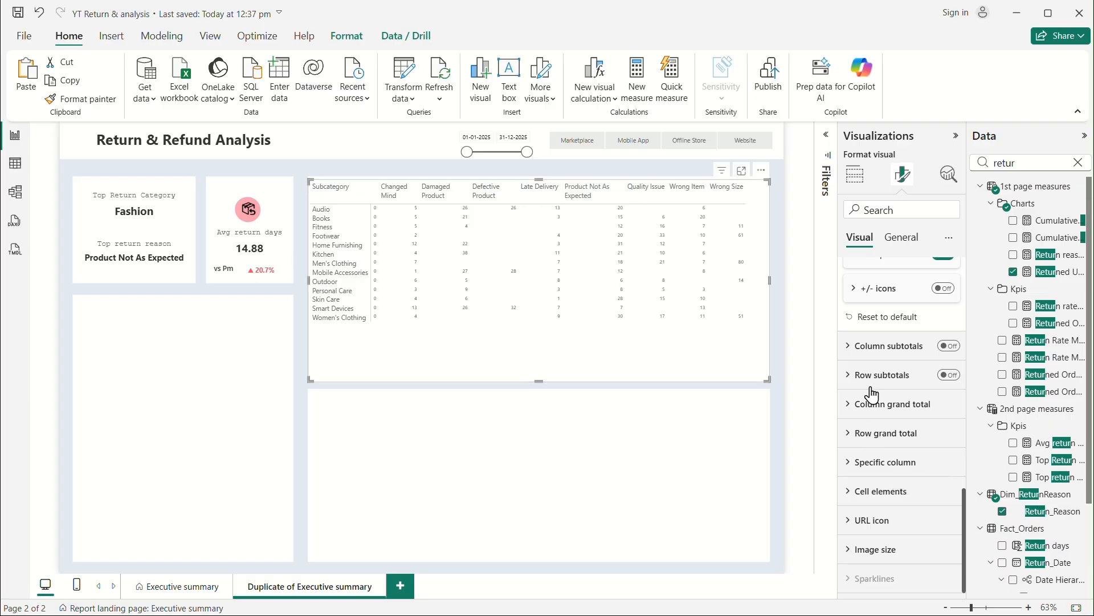
Step: Set the font size of the matrix values to 16 and slightly widen the Wrong Size column
{"action": "scroll", "coordinate": [872, 376], "scroll_direction": "up", "scroll_amount": 5}
{"action": "left_click", "coordinate": [862, 345]}
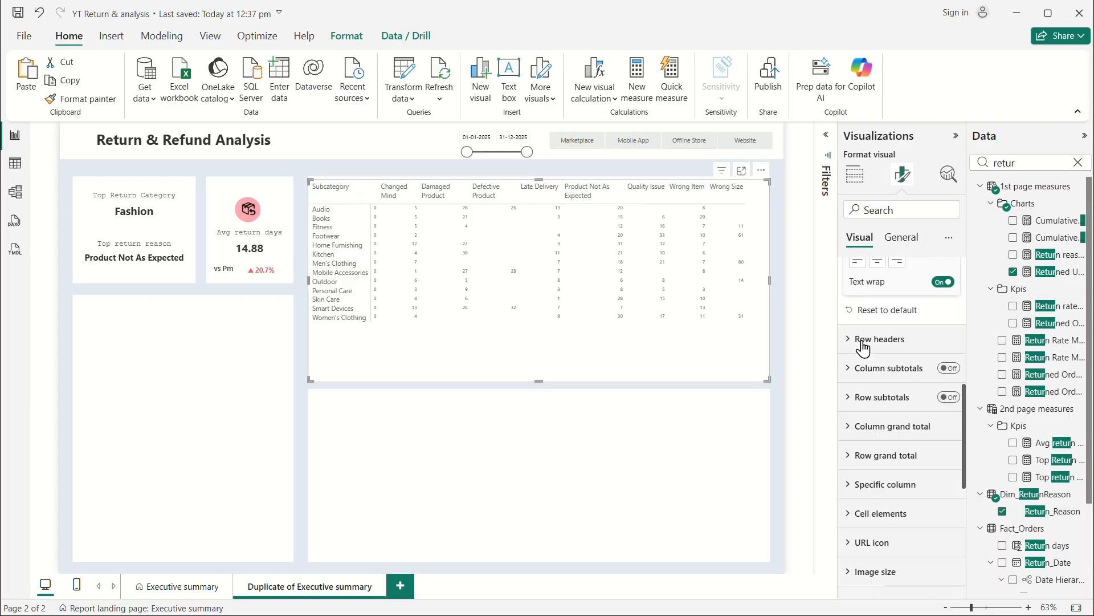
{"action": "scroll", "coordinate": [878, 365], "scroll_direction": "up", "scroll_amount": 5}
{"action": "left_click", "coordinate": [865, 381]}
{"action": "left_click", "coordinate": [858, 346]}
{"action": "left_click", "coordinate": [863, 318]}
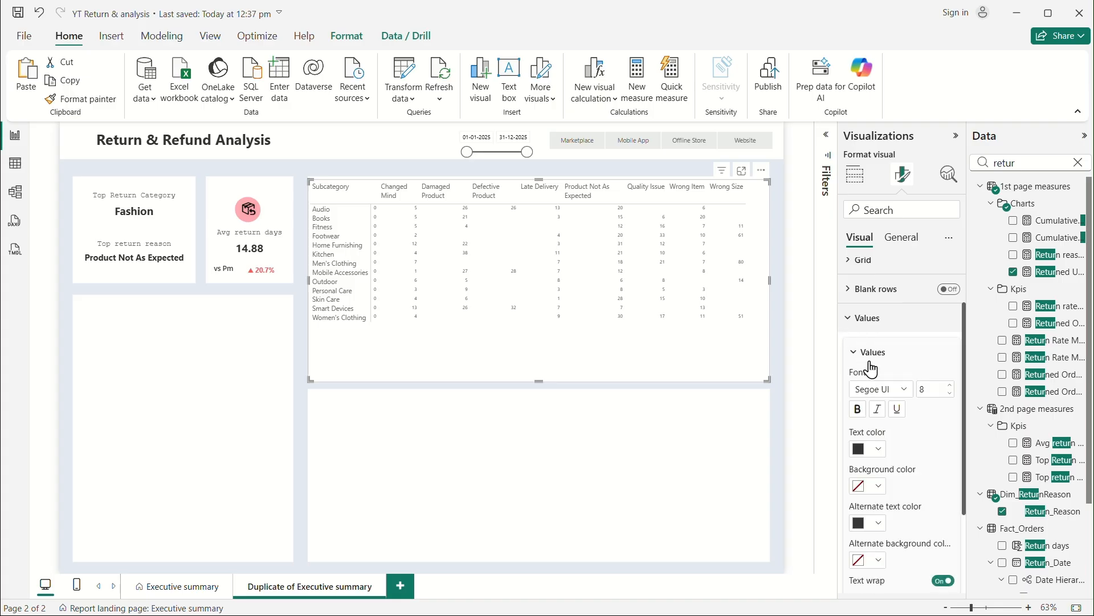
{"action": "left_click", "coordinate": [951, 386]}
{"action": "left_click", "coordinate": [952, 386]}
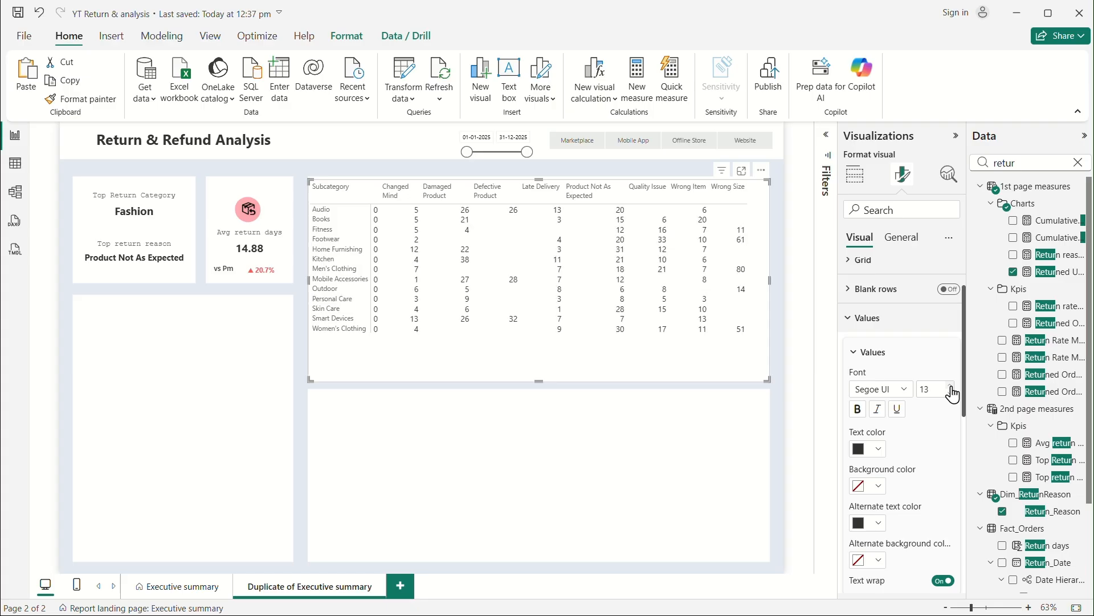
{"action": "left_click", "coordinate": [952, 388]}
{"action": "left_click", "coordinate": [952, 388]}
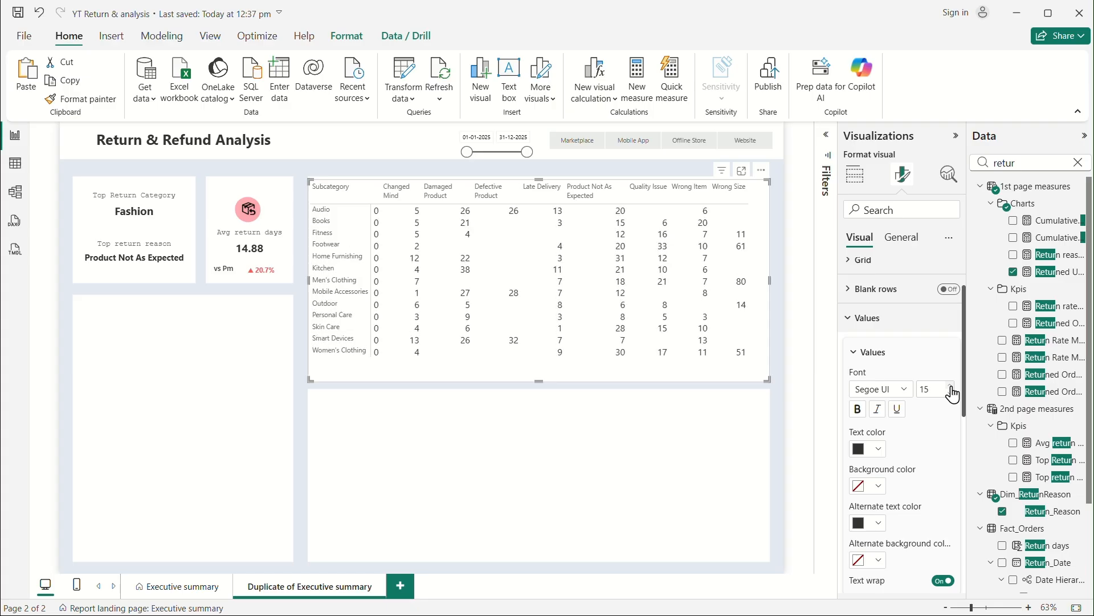
{"action": "left_click", "coordinate": [952, 388]}
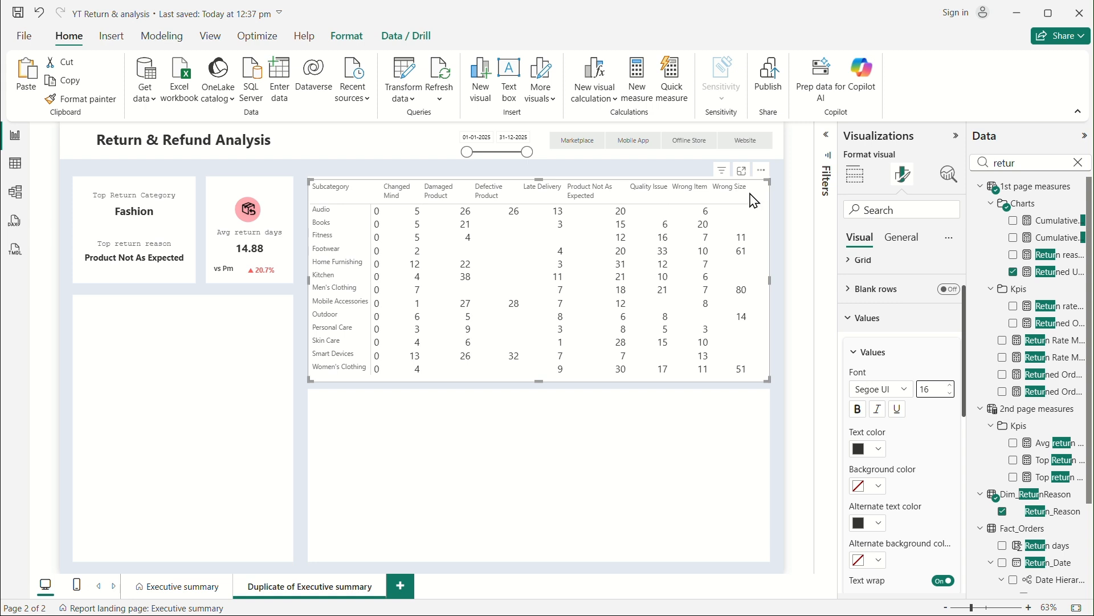
{"action": "left_click_drag", "start_coordinate": [749, 191], "coordinate": [757, 191]}
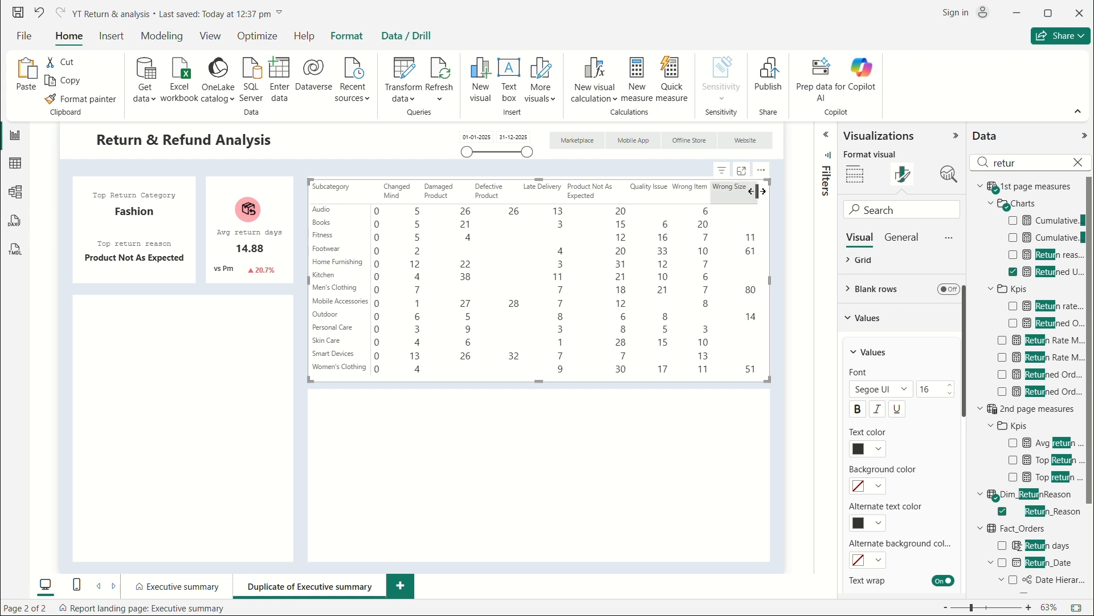
Step: Turn on background color conditional formatting for the Returned Units cells of the matrix
{"action": "left_click", "coordinate": [852, 317]}
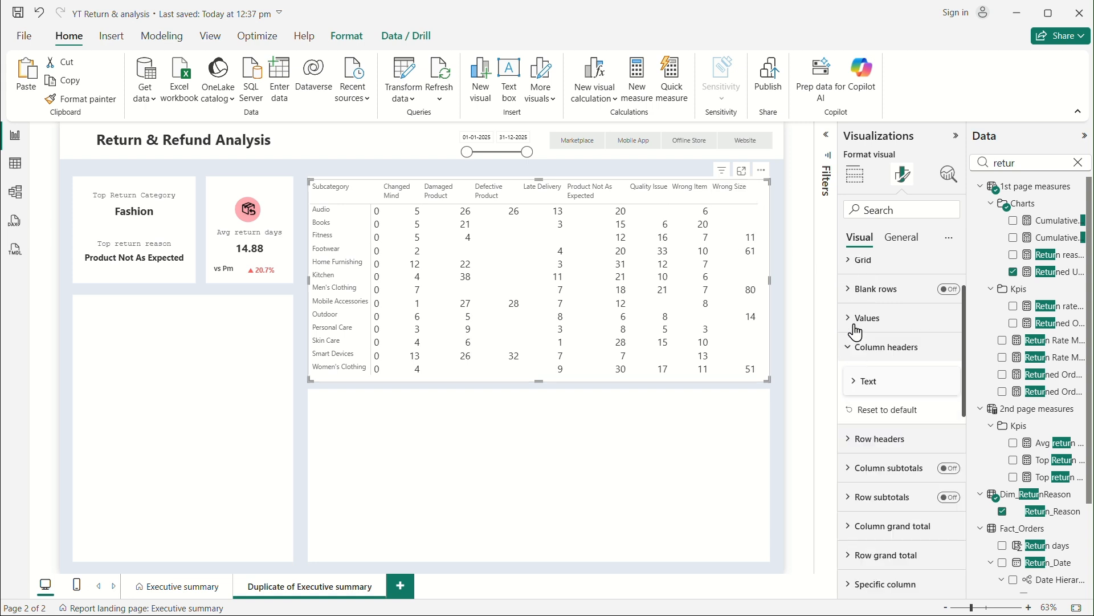
{"action": "scroll", "coordinate": [872, 399], "scroll_direction": "down", "scroll_amount": 2}
{"action": "left_click", "coordinate": [852, 500]}
{"action": "scroll", "coordinate": [899, 479], "scroll_direction": "down", "scroll_amount": 3}
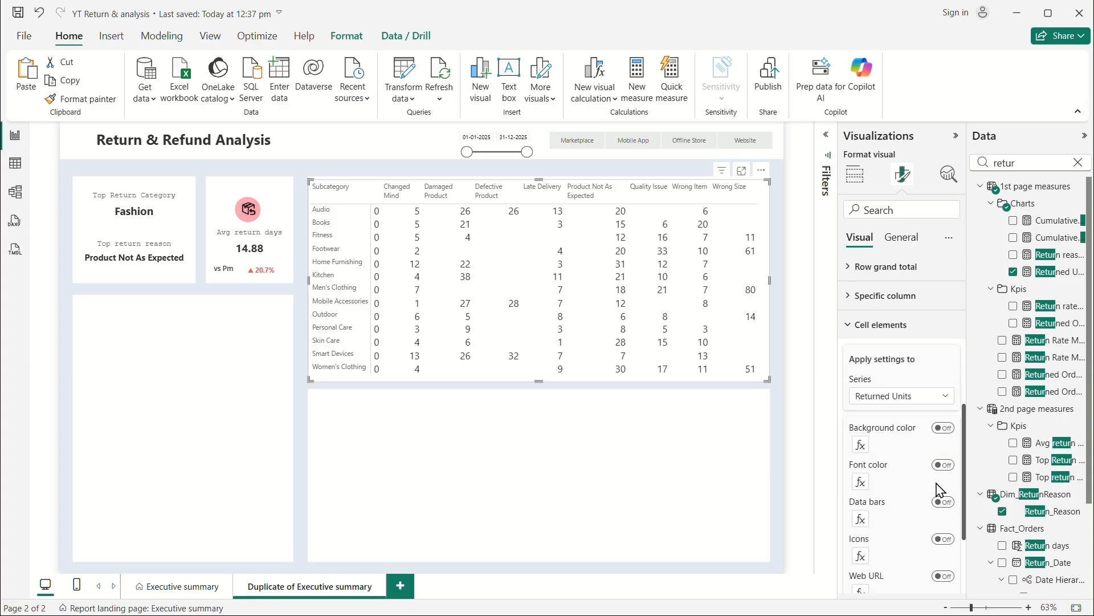
{"action": "left_click", "coordinate": [878, 398]}
{"action": "left_click", "coordinate": [893, 398]}
{"action": "left_click", "coordinate": [944, 430]}
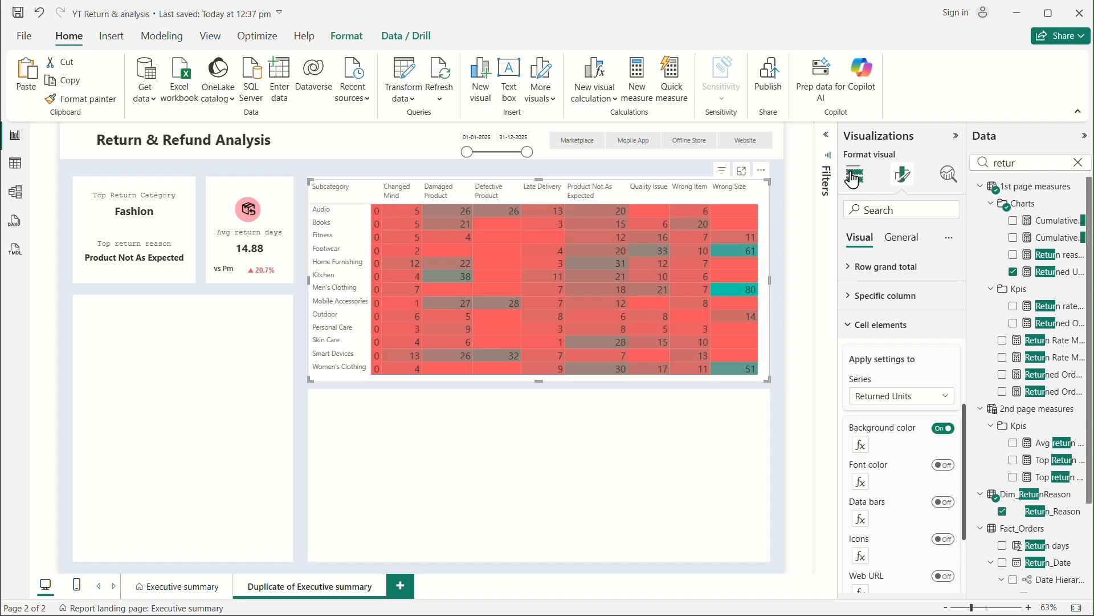
Step: Filter the matrix to show items where Returned Units is greater than 0
{"action": "left_click", "coordinate": [826, 140]}
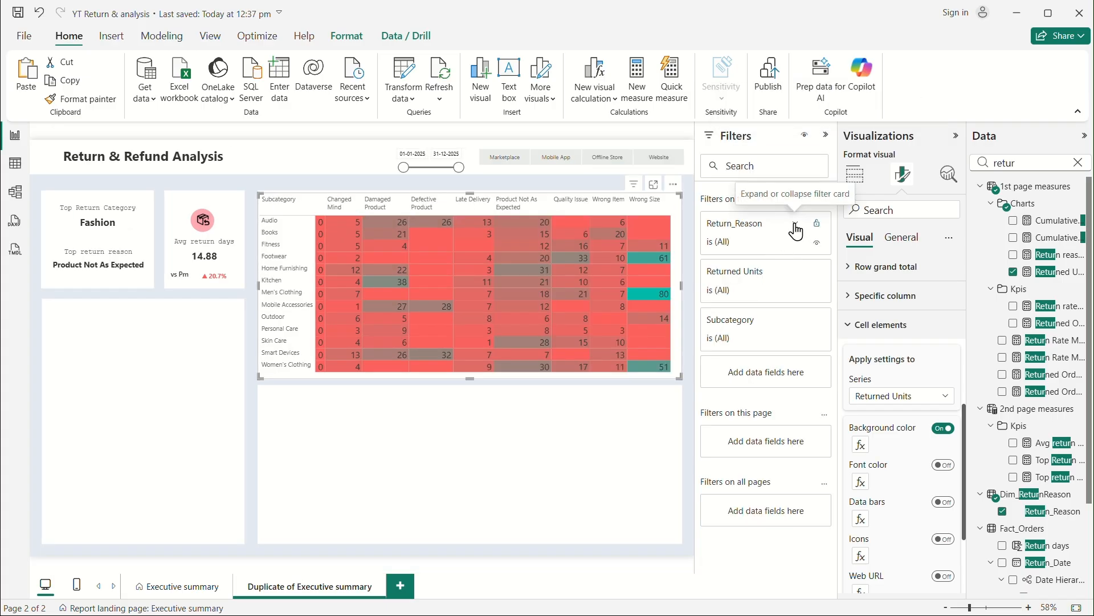
{"action": "left_click", "coordinate": [796, 272]}
{"action": "left_click", "coordinate": [784, 332]}
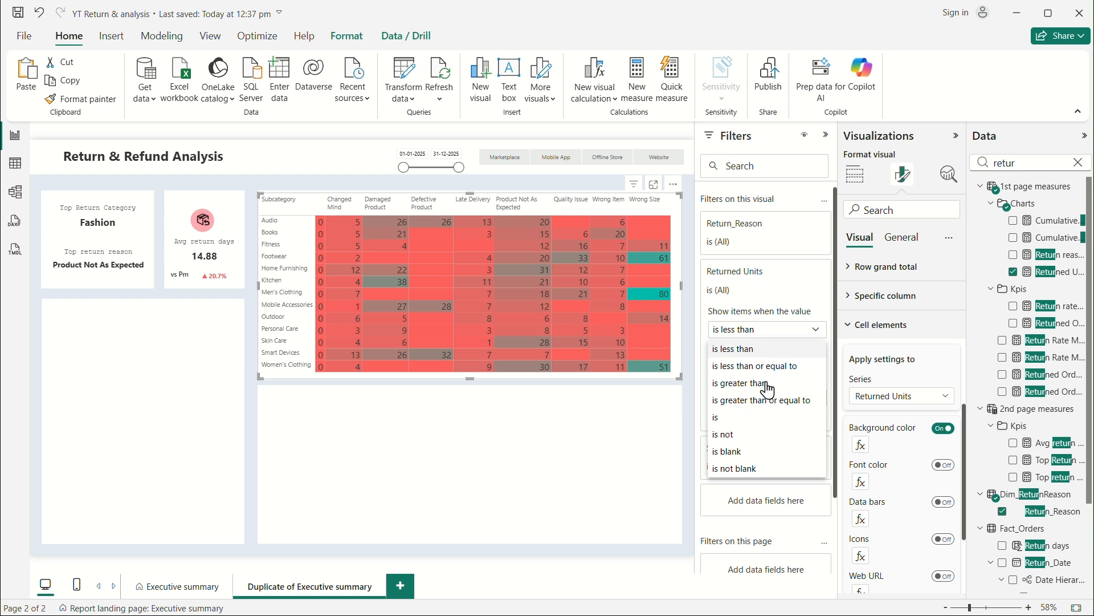
{"action": "left_click", "coordinate": [741, 383]}
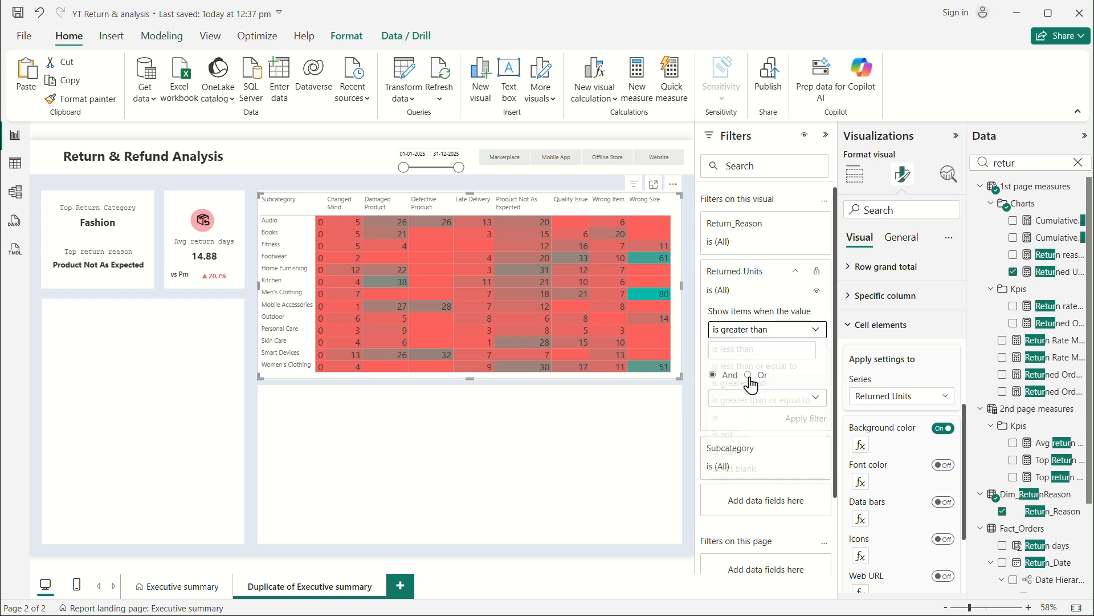
{"action": "type", "text": "0"}
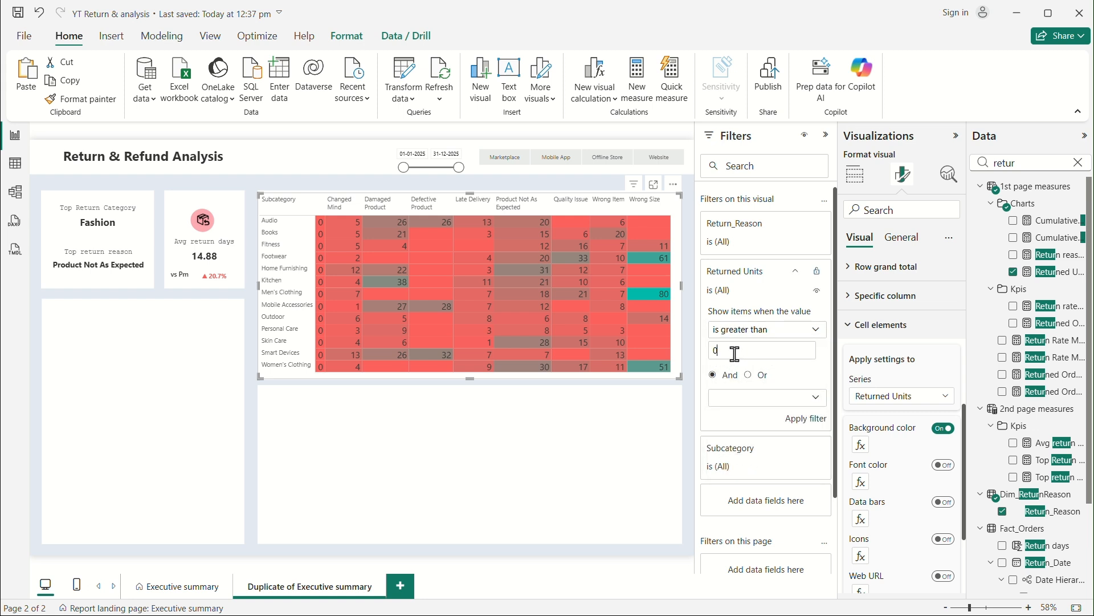
{"action": "left_click", "coordinate": [804, 419]}
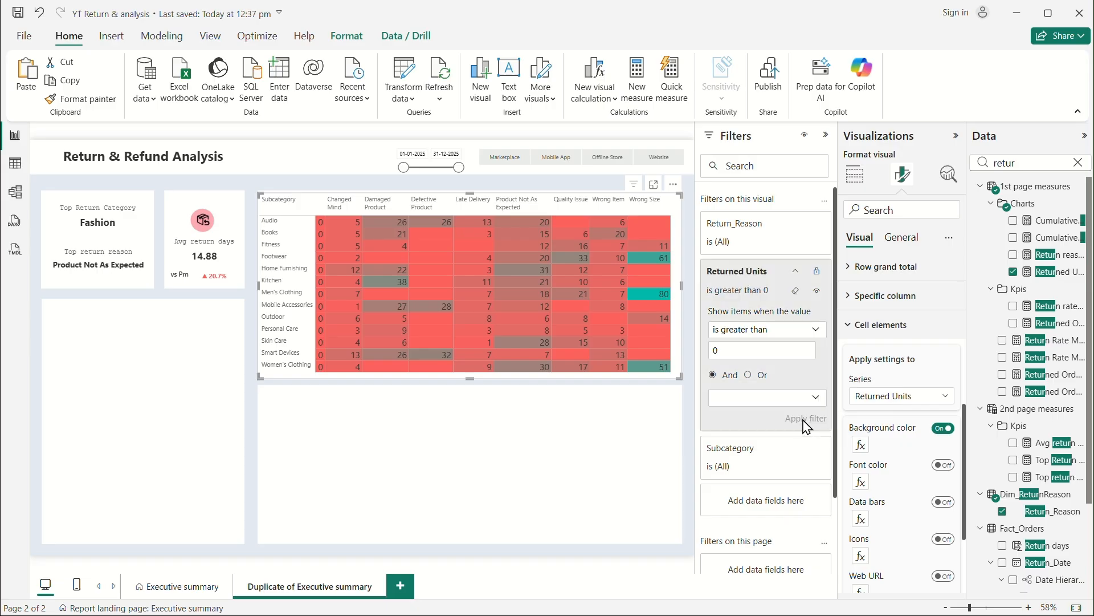
Step: Clear the Returned Units filter from the matrix and check the cells of its unlabeled column
{"action": "left_click", "coordinate": [795, 291]}
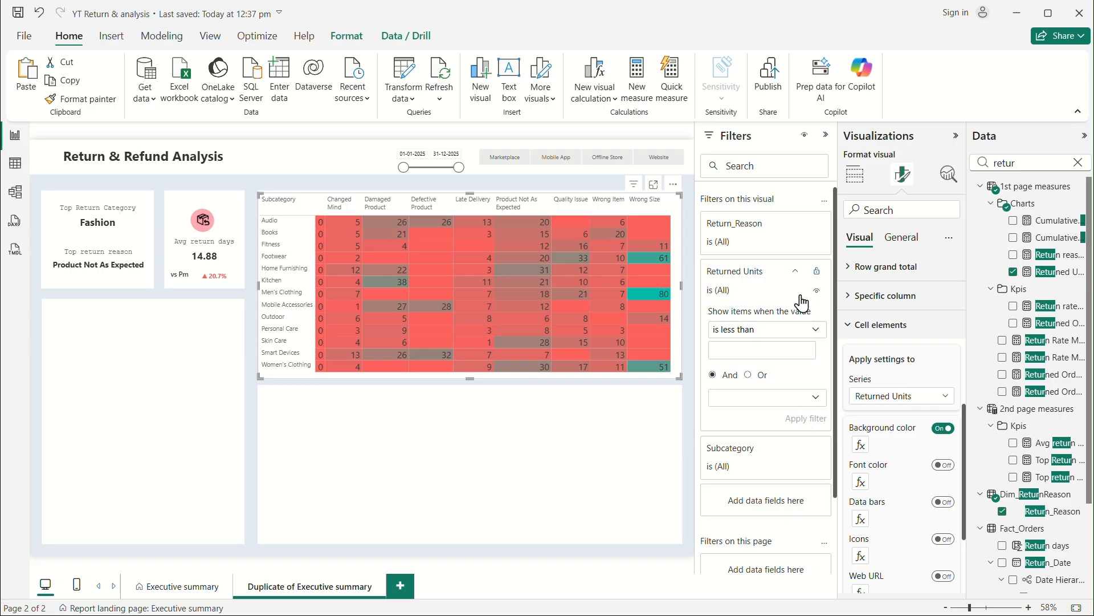
{"action": "left_click", "coordinate": [321, 221]}
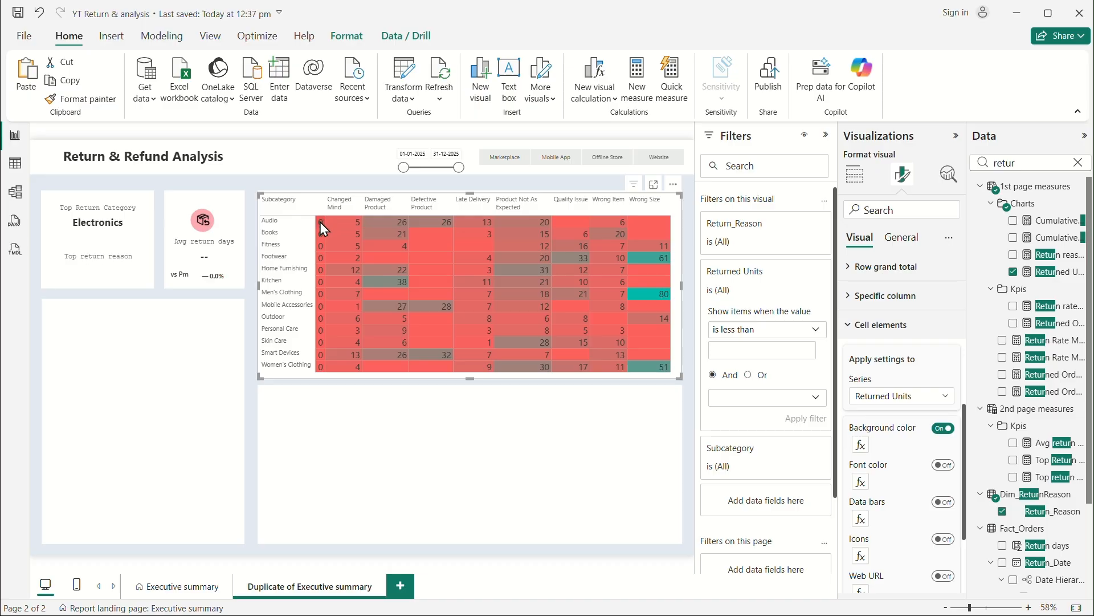
{"action": "left_click", "coordinate": [319, 221]}
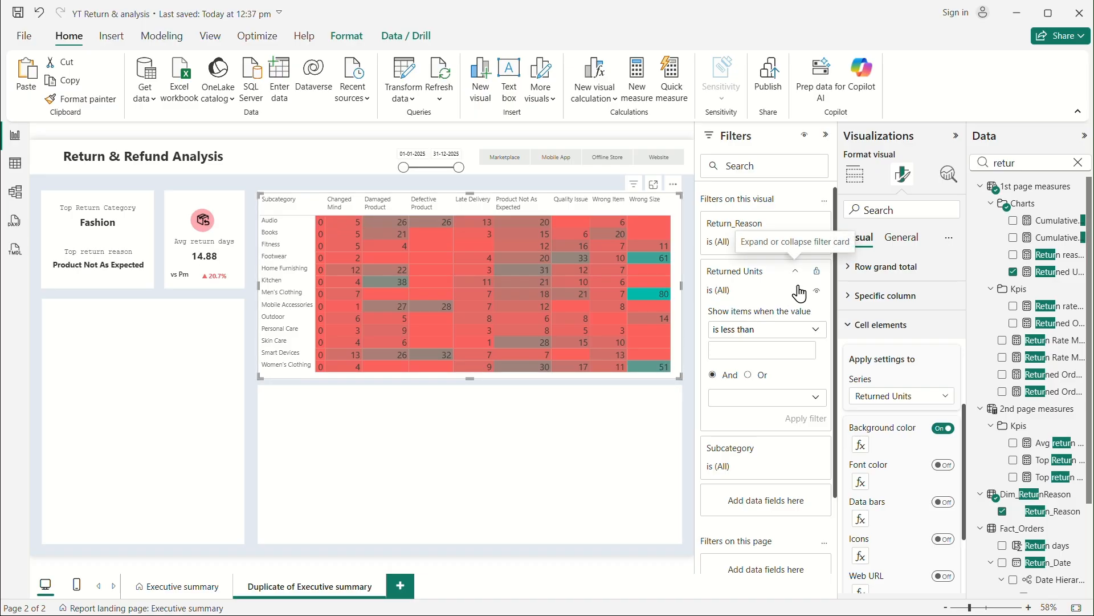
Step: Try filtering the matrix to items where Returned Units is not blank, and clear that filter again
{"action": "left_click", "coordinate": [797, 331]}
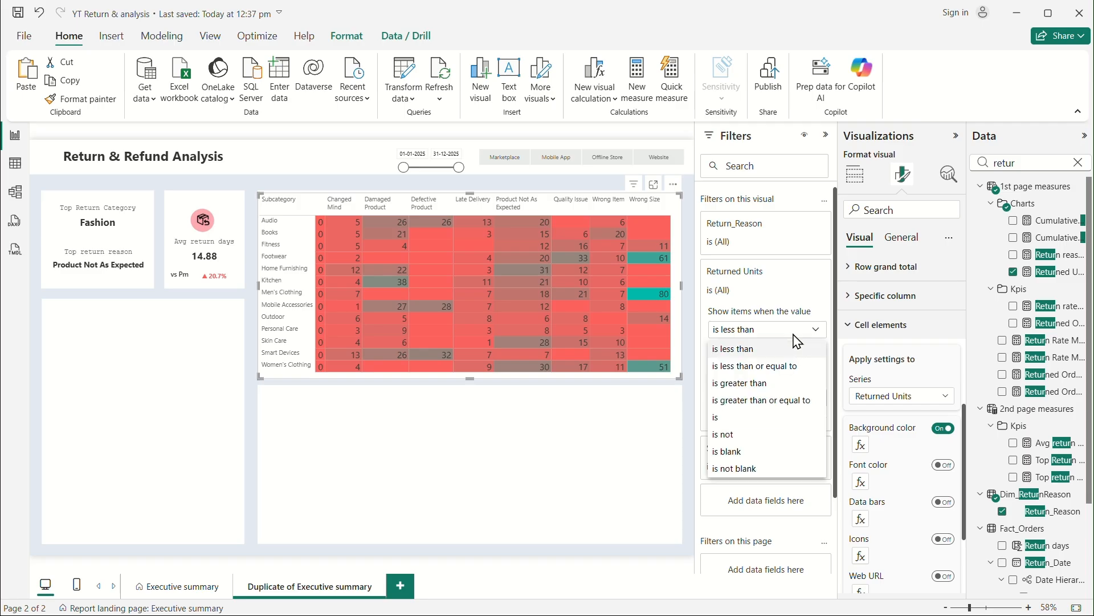
{"action": "left_click", "coordinate": [736, 469]}
{"action": "left_click", "coordinate": [798, 399]}
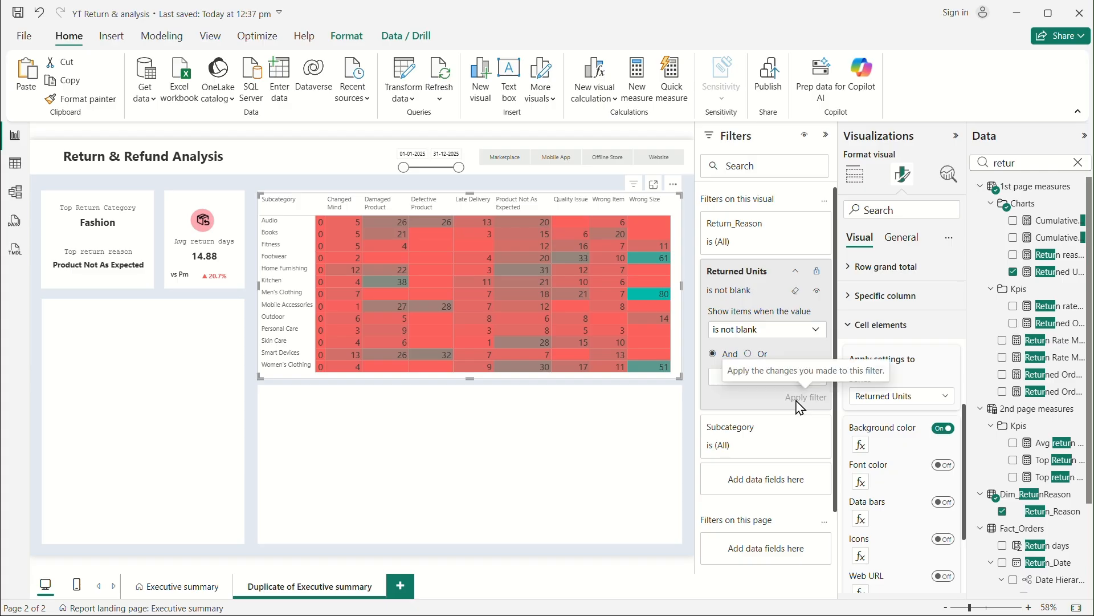
{"action": "left_click", "coordinate": [795, 291]}
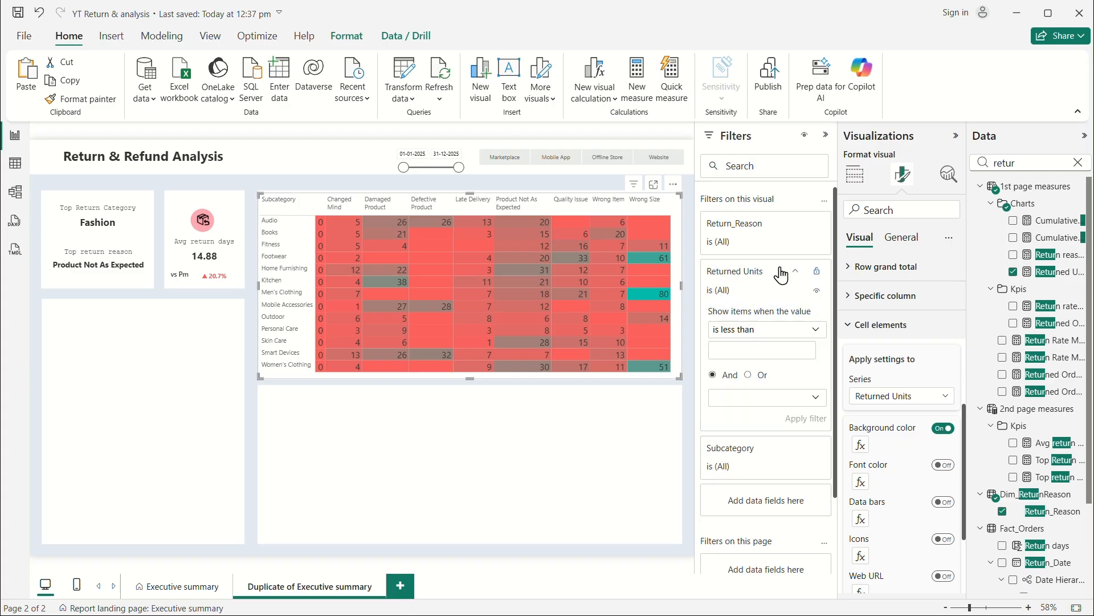
Step: Apply an advanced filter to the matrix showing only items where Return_Reason is not blank
{"action": "left_click", "coordinate": [793, 224]}
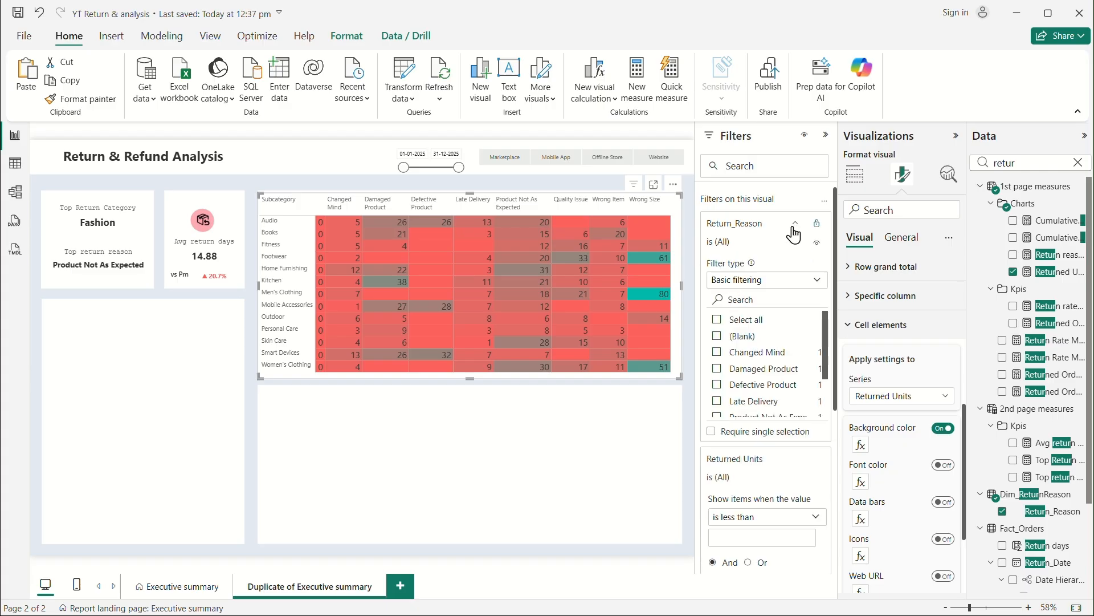
{"action": "left_click", "coordinate": [789, 281]}
{"action": "left_click", "coordinate": [767, 316]}
{"action": "left_click", "coordinate": [751, 280]}
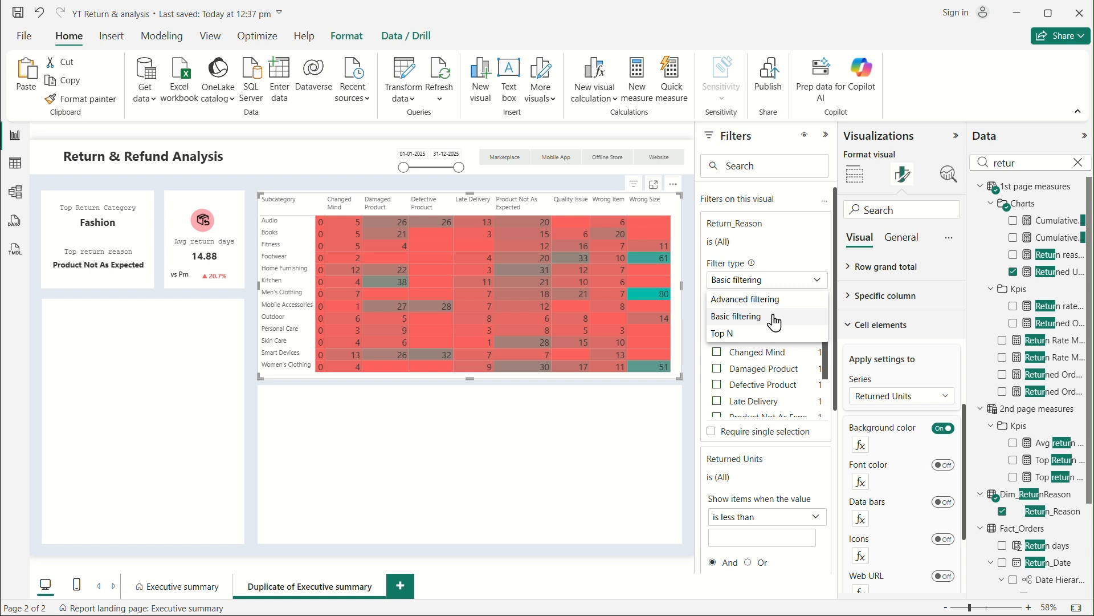
{"action": "left_click", "coordinate": [748, 297]}
{"action": "left_click", "coordinate": [767, 318]}
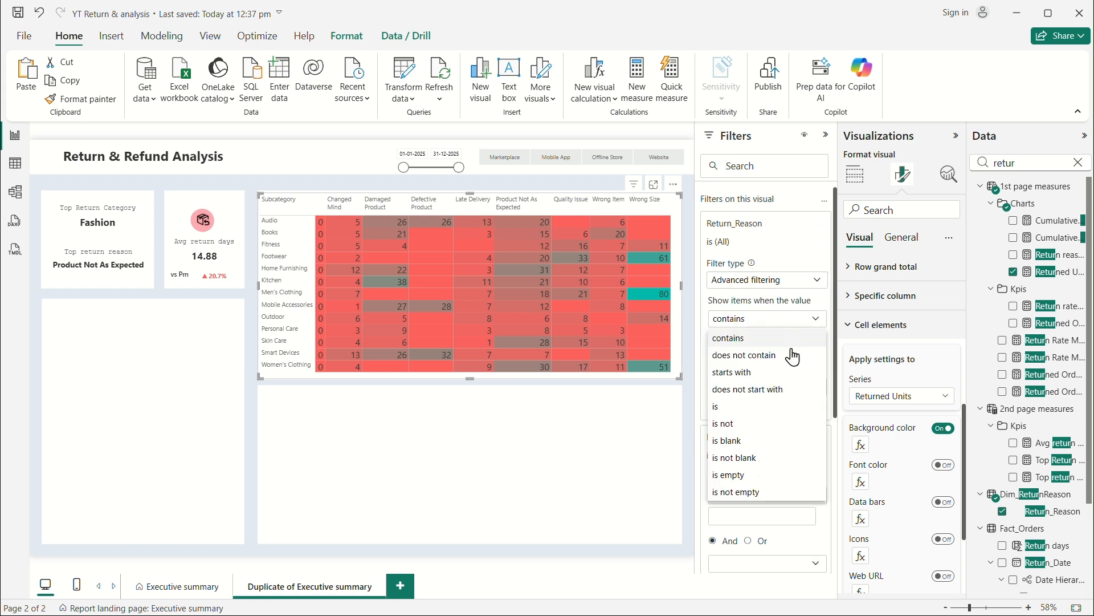
{"action": "left_click", "coordinate": [734, 459]}
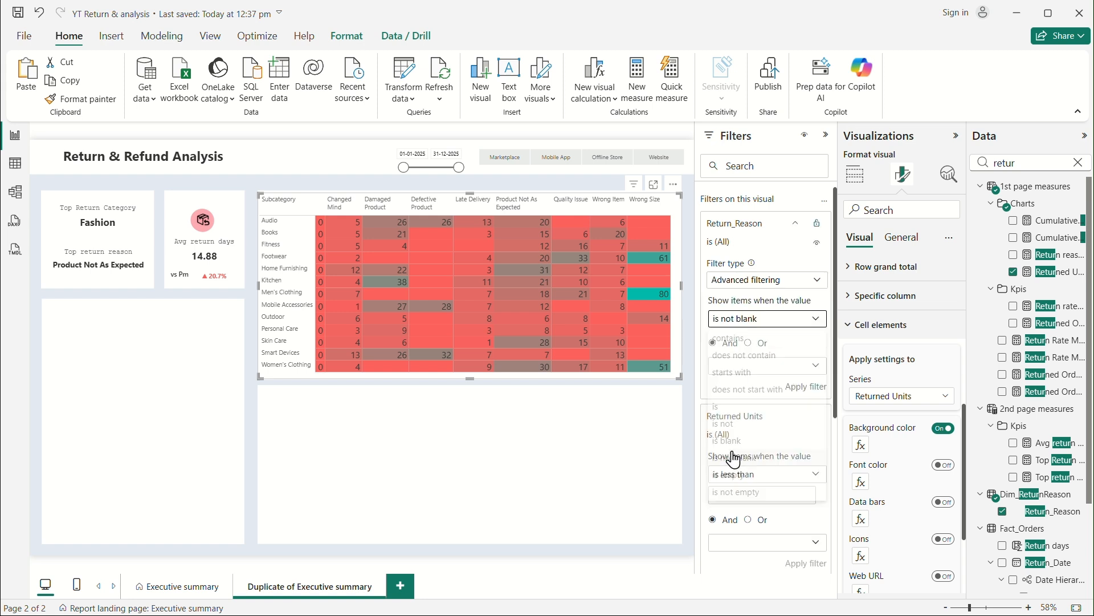
{"action": "left_click", "coordinate": [805, 387]}
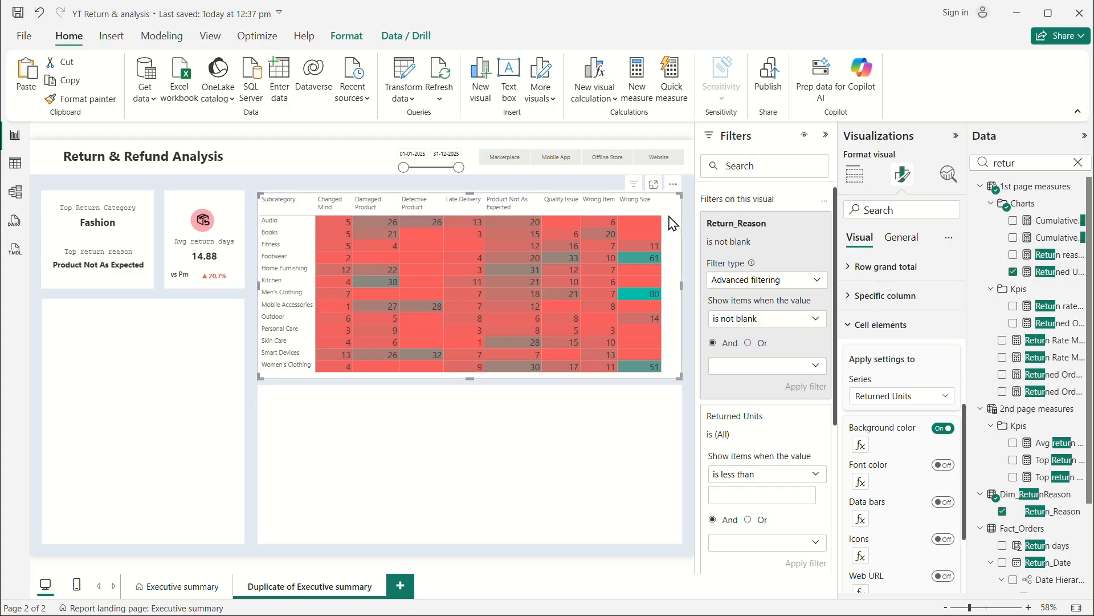
Step: Widen the Wrong Size and Wrong Item columns to fill the matrix width, and collapse the filter settings
{"action": "left_click_drag", "start_coordinate": [660, 204], "coordinate": [675, 209]}
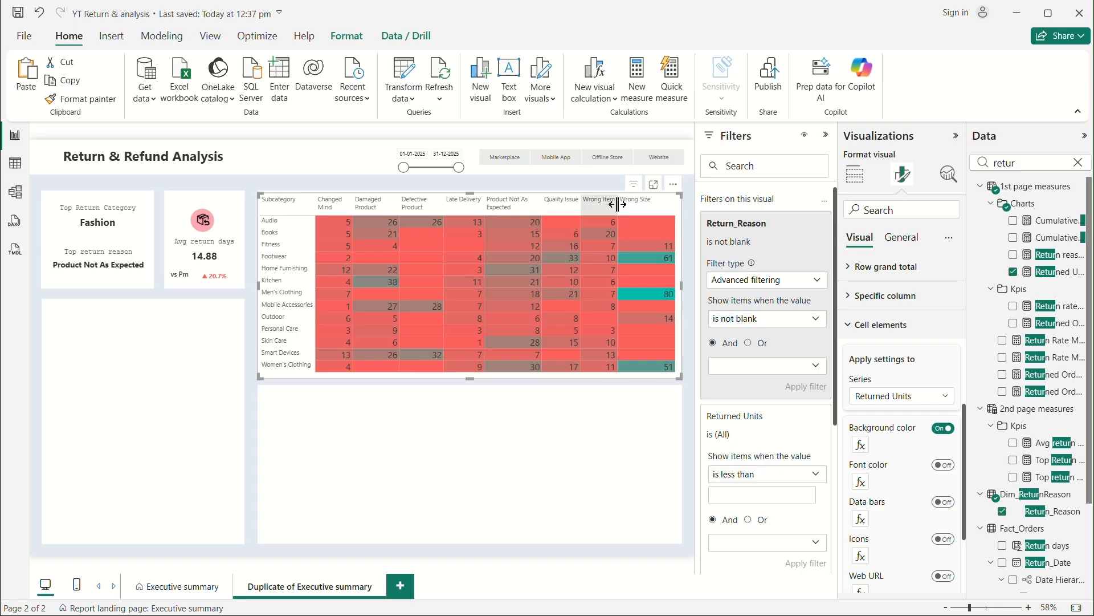
{"action": "left_click_drag", "start_coordinate": [617, 204], "coordinate": [627, 205]}
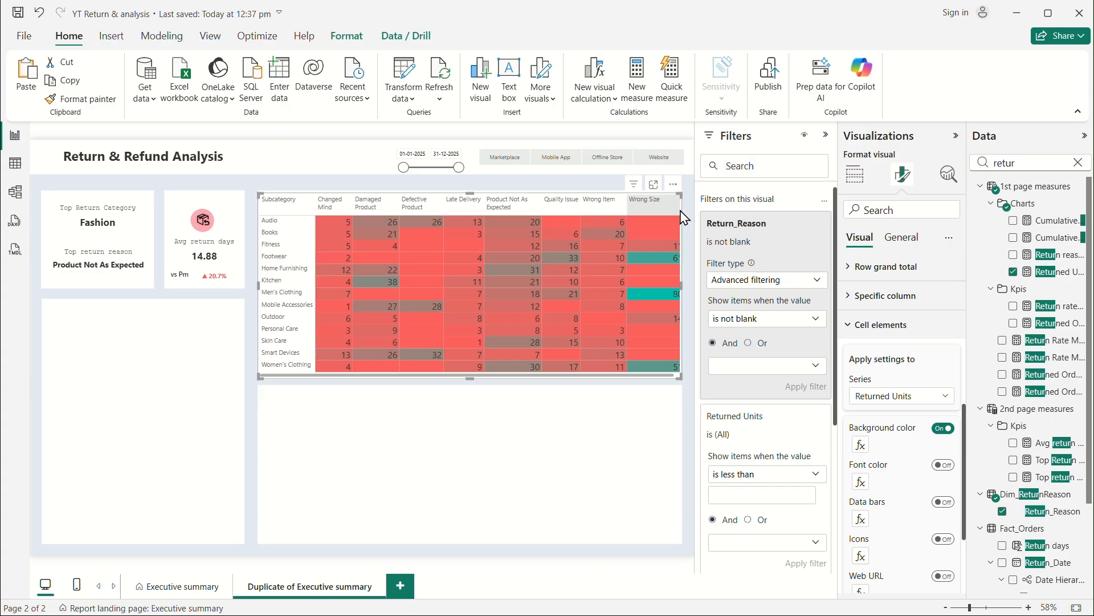
{"action": "left_click_drag", "start_coordinate": [626, 203], "coordinate": [614, 204]}
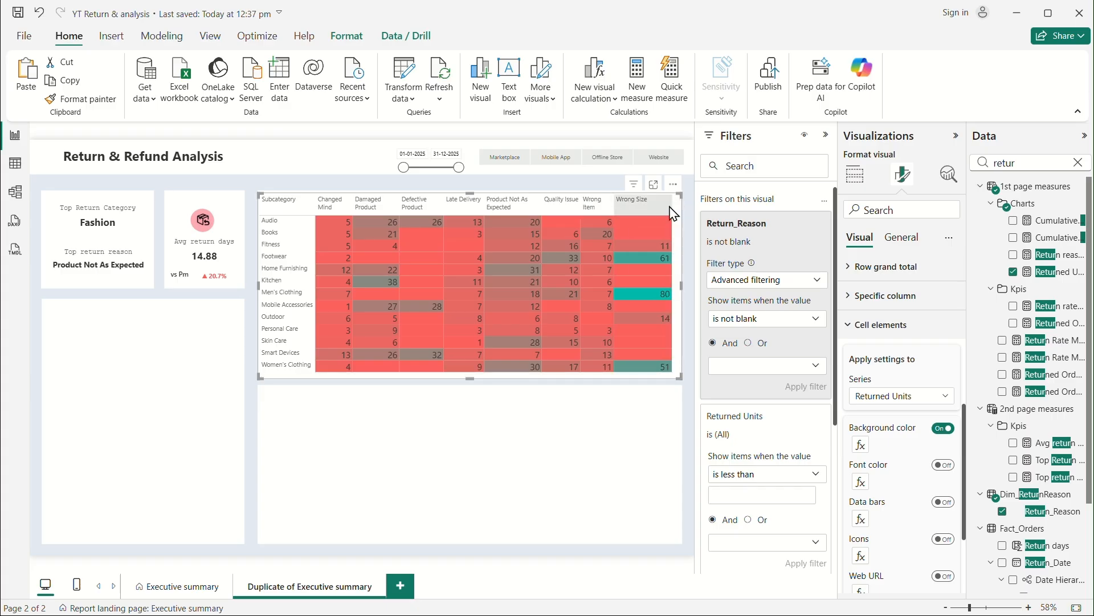
{"action": "left_click_drag", "start_coordinate": [614, 206], "coordinate": [631, 204]}
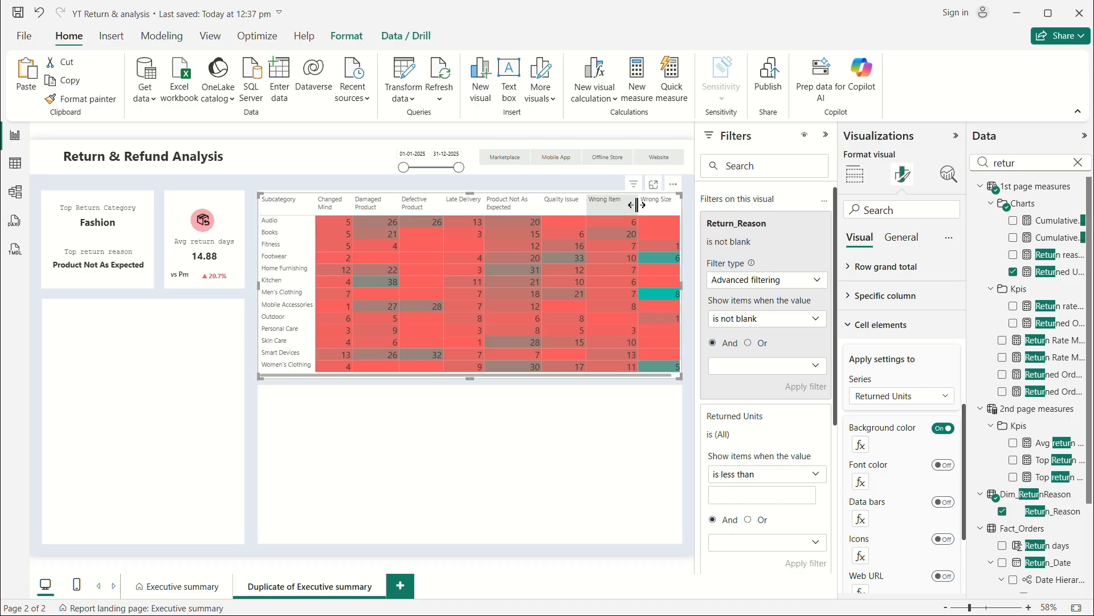
{"action": "left_click_drag", "start_coordinate": [630, 205], "coordinate": [628, 205]}
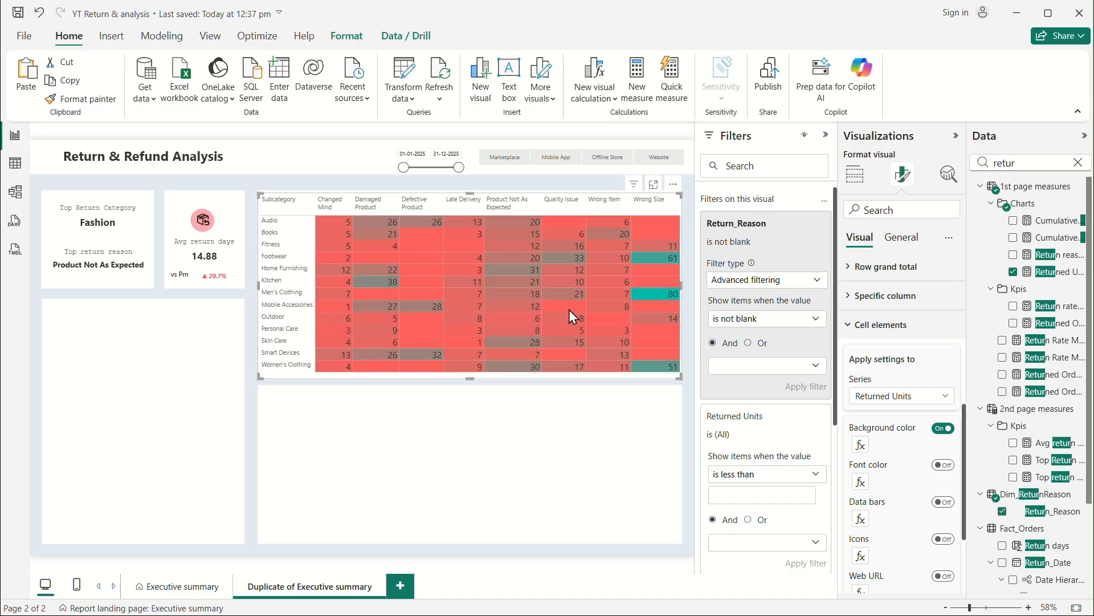
{"action": "left_click", "coordinate": [825, 137]}
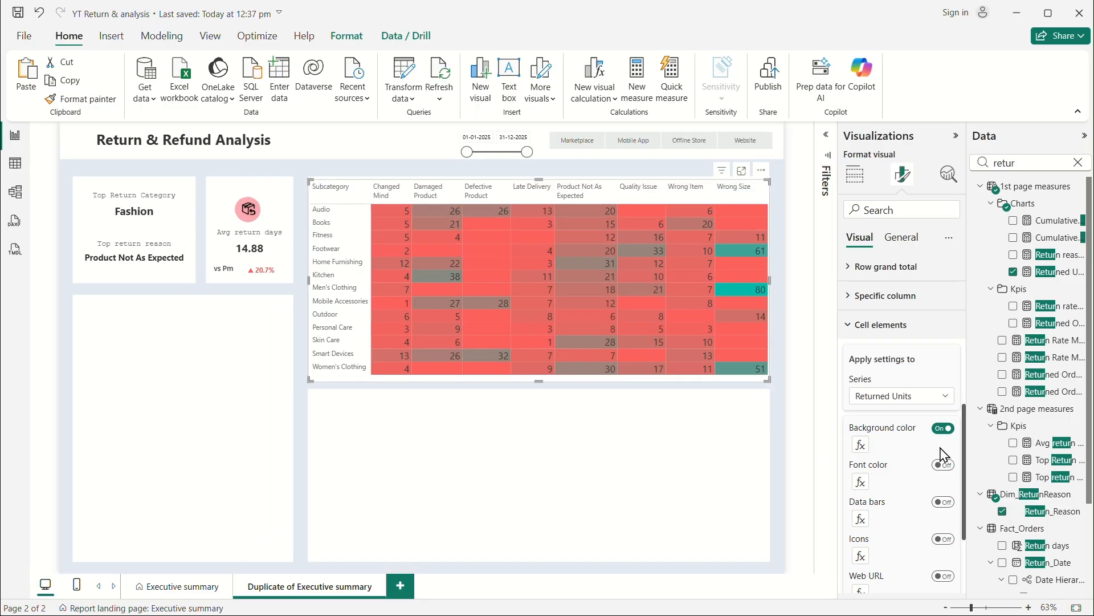
Step: Add a middle color to the background color gradient of the Returned Units cells
{"action": "left_click", "coordinate": [863, 447]}
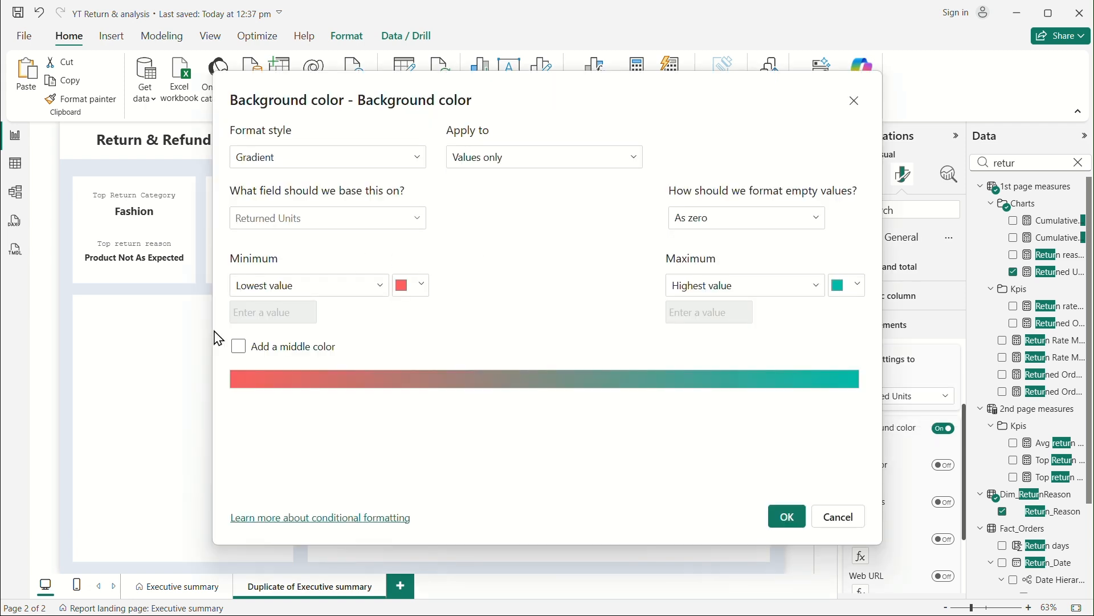
{"action": "left_click", "coordinate": [239, 347]}
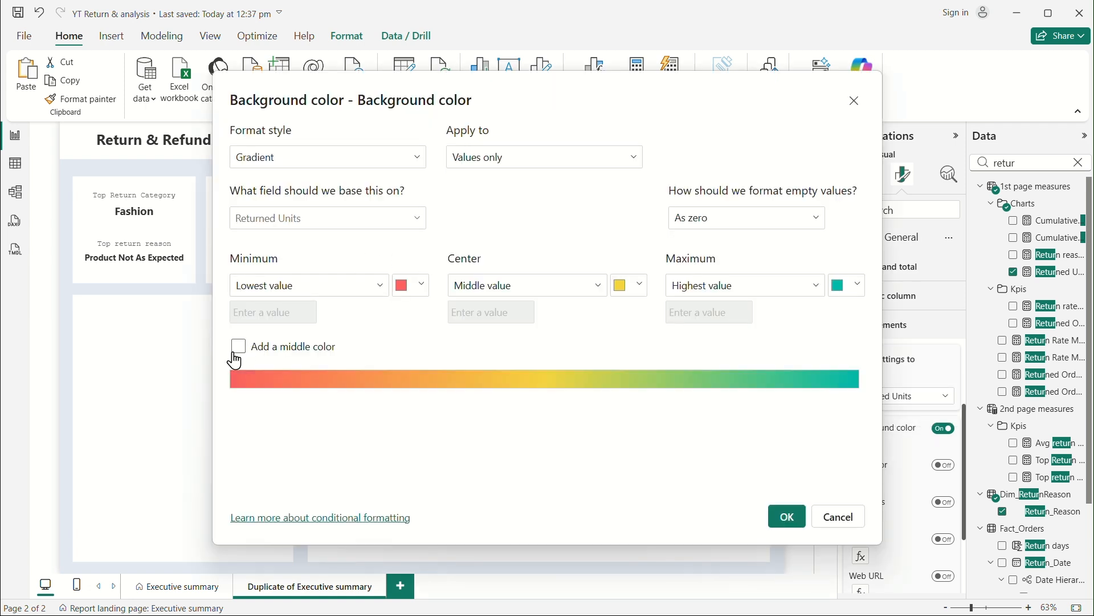
Step: Try to set the background gradient's minimum color to hex ff7f6
{"action": "left_click", "coordinate": [425, 288]}
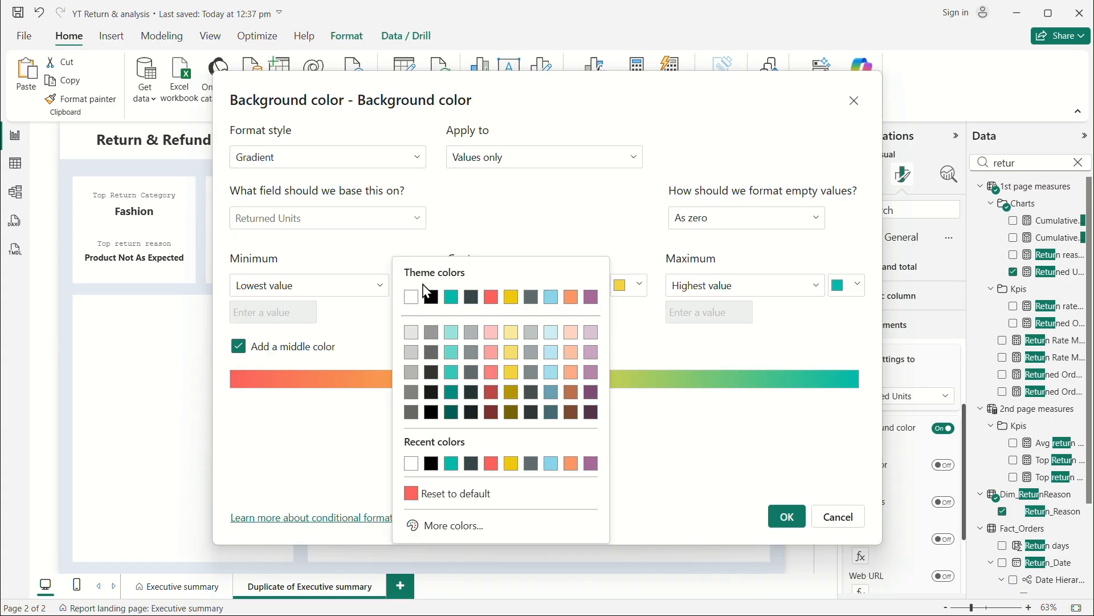
{"action": "left_click", "coordinate": [447, 525]}
{"action": "double_click", "coordinate": [446, 490]}
{"action": "type", "text": "ff7f6"}
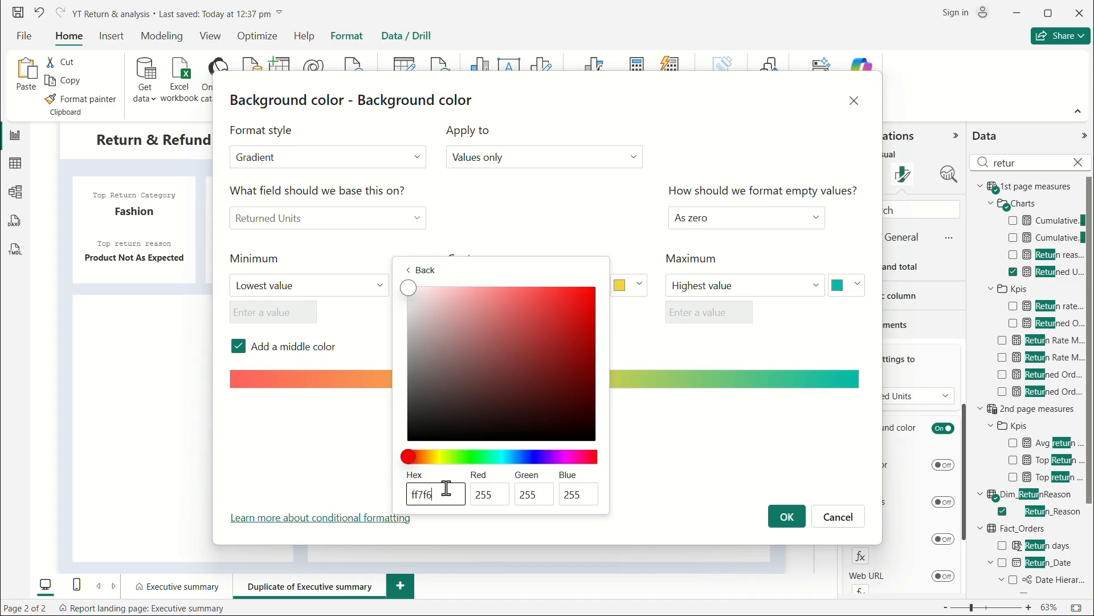
{"action": "left_click", "coordinate": [350, 469]}
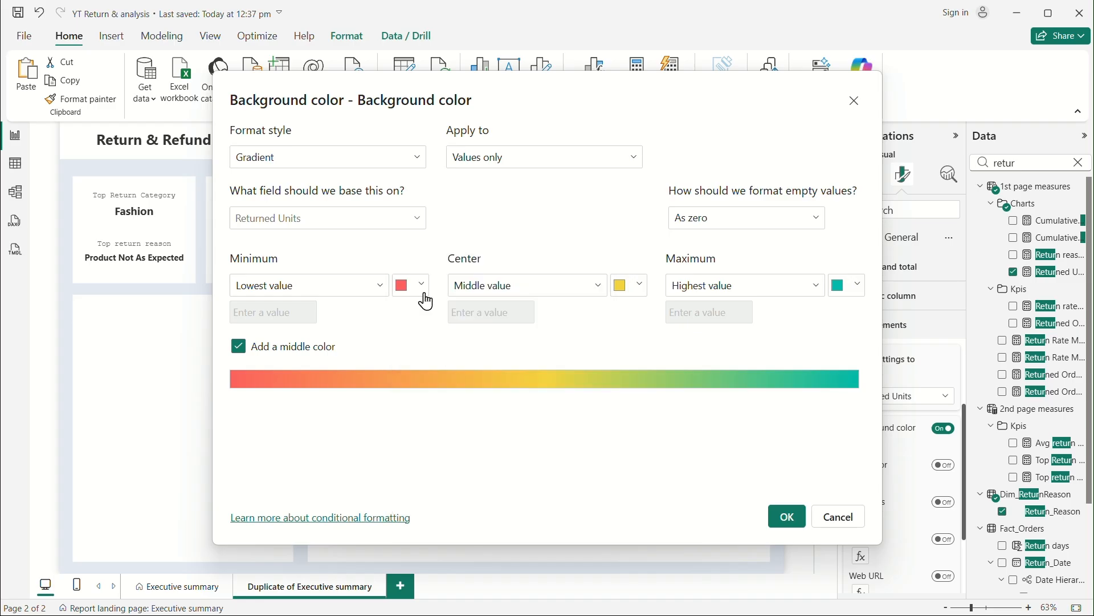
Step: Set the background gradient's minimum color to hex #FFF7F6
{"action": "left_click", "coordinate": [424, 288]}
{"action": "left_click", "coordinate": [445, 524]}
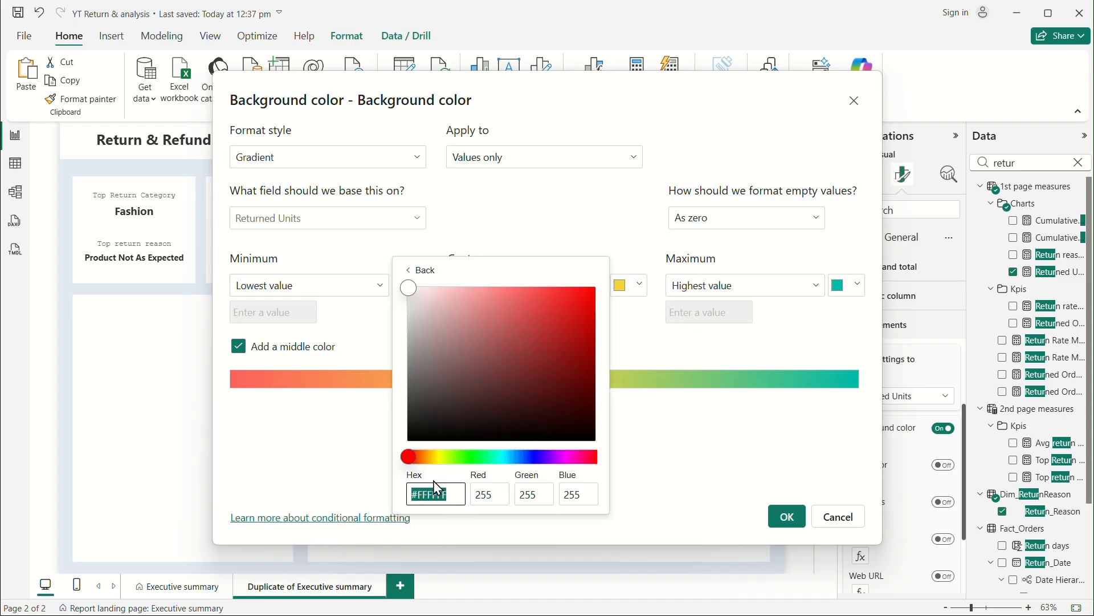
{"action": "left_click", "coordinate": [461, 497]}
{"action": "left_click_drag", "start_coordinate": [416, 494], "coordinate": [454, 494]}
{"action": "type", "text": "FF"}
{"action": "type", "text": "F7F6"}
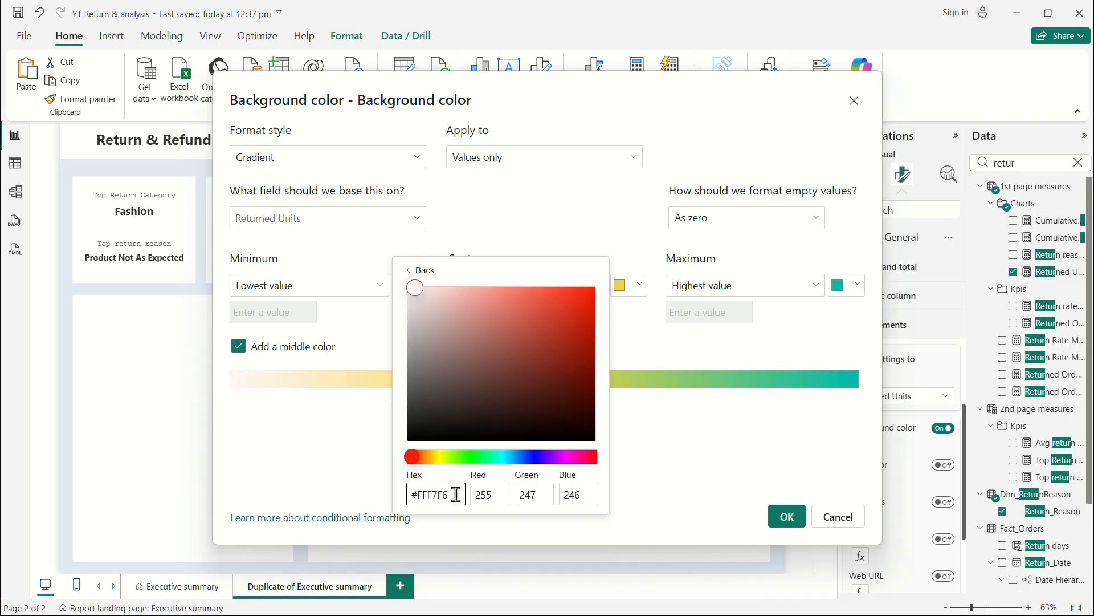
{"action": "left_click", "coordinate": [344, 408]}
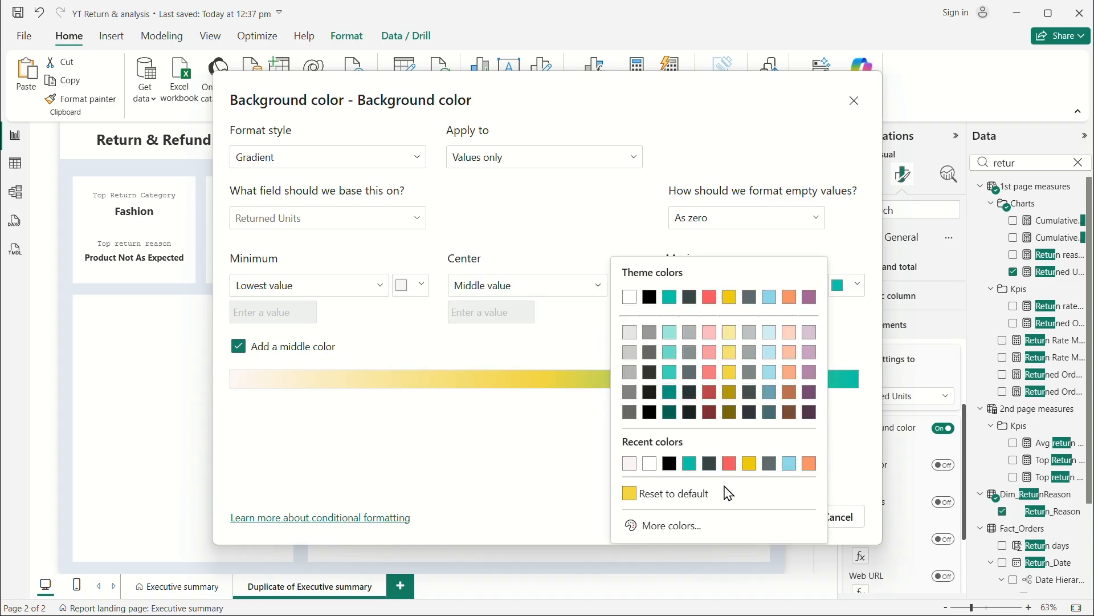
Step: Set the background gradient's center color to hex #F6B8B2
{"action": "left_click", "coordinate": [689, 524]}
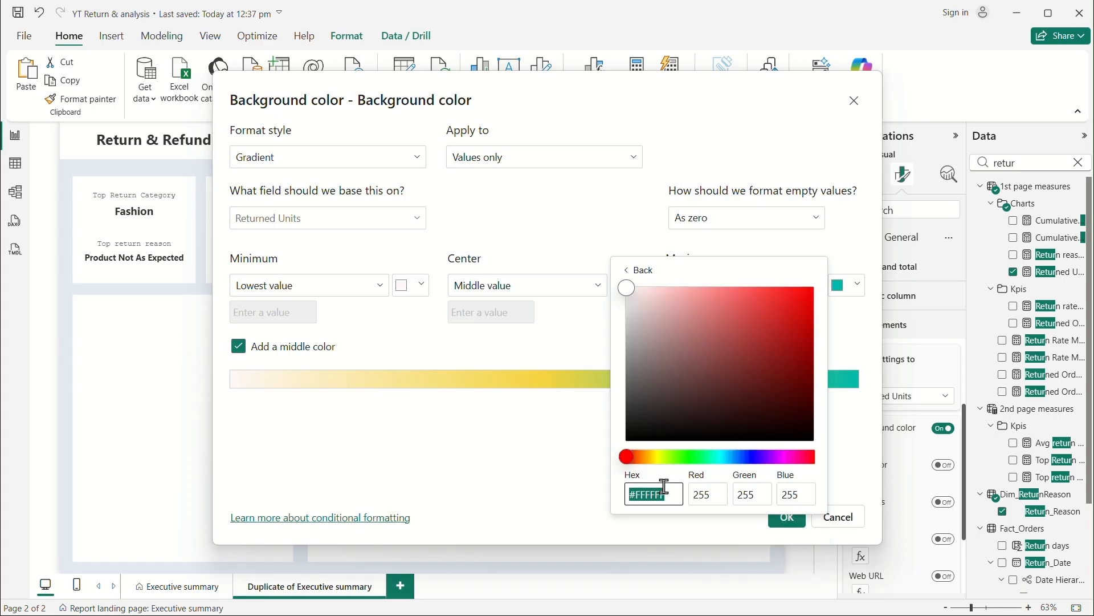
{"action": "type", "text": "f6b8b2"}
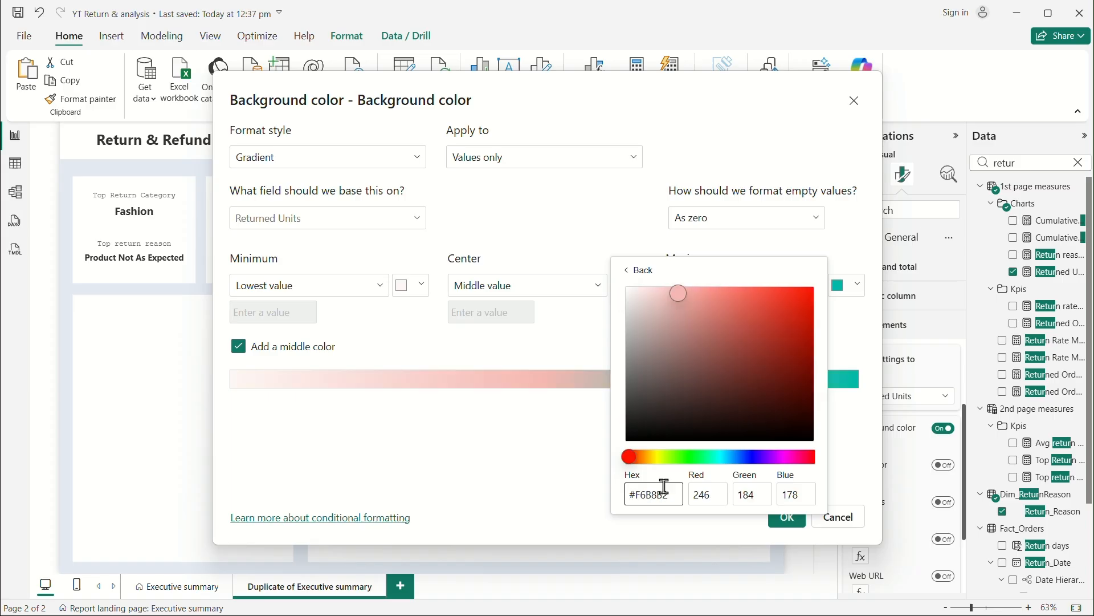
{"action": "left_click", "coordinate": [549, 450]}
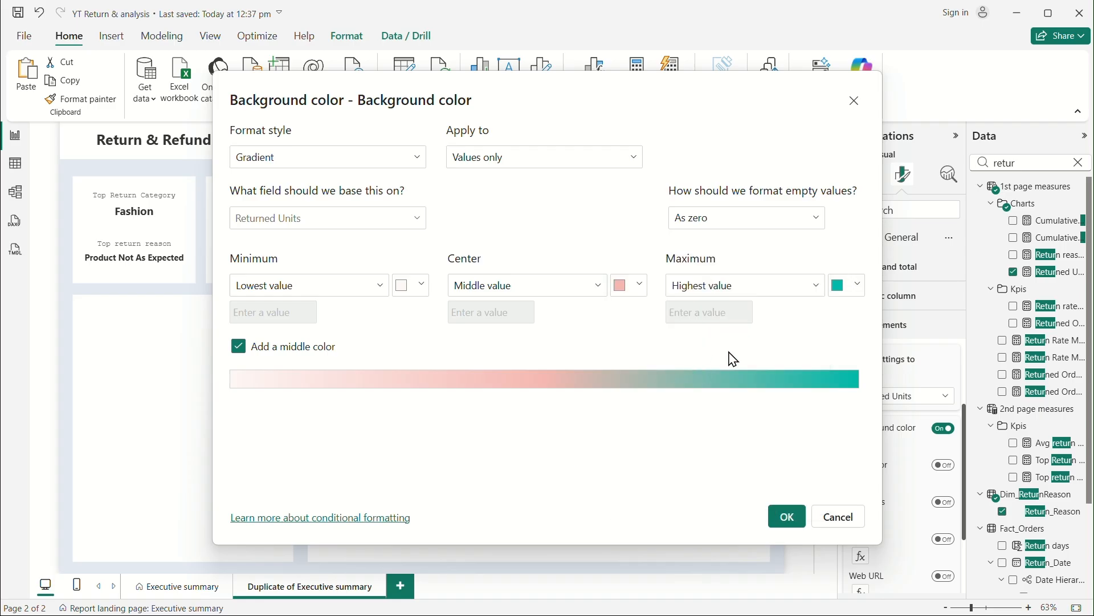
Step: Set the background gradient's maximum color to hex #B84242 and apply the gradient to the matrix
{"action": "left_click", "coordinate": [855, 296]}
{"action": "left_click", "coordinate": [709, 521]}
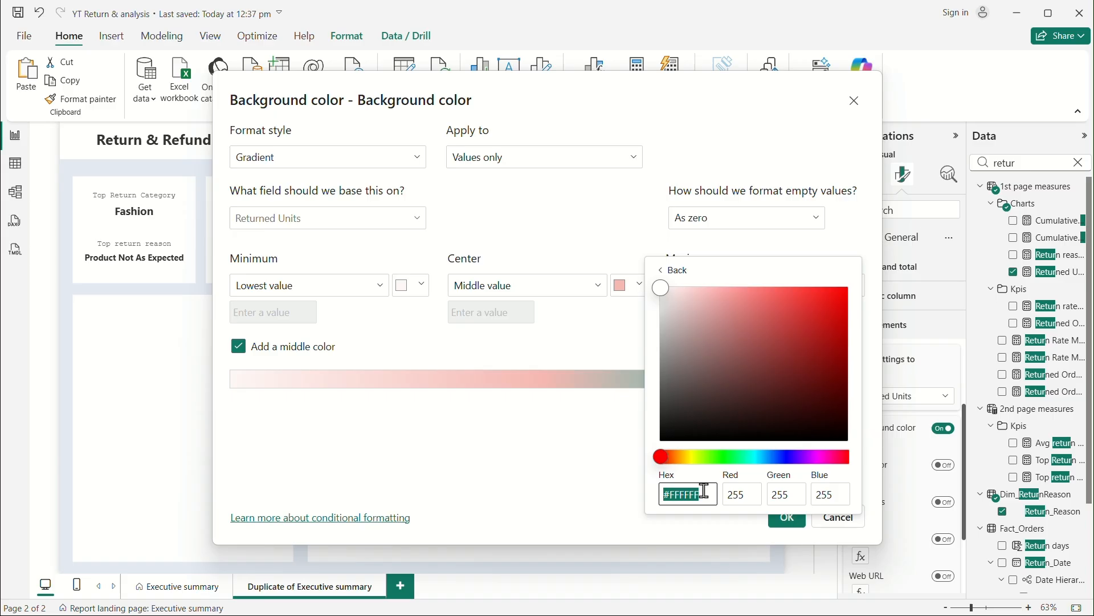
{"action": "type", "text": "b8"}
{"action": "type", "text": "42"}
{"action": "type", "text": "3c"}
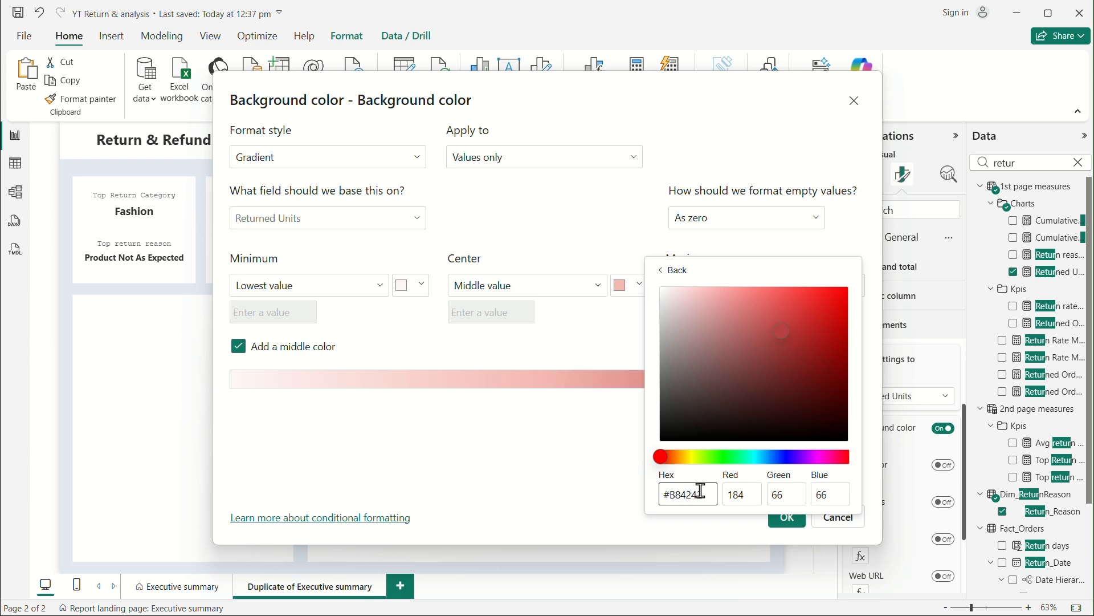
{"action": "left_click", "coordinate": [598, 475]}
{"action": "left_click", "coordinate": [788, 516]}
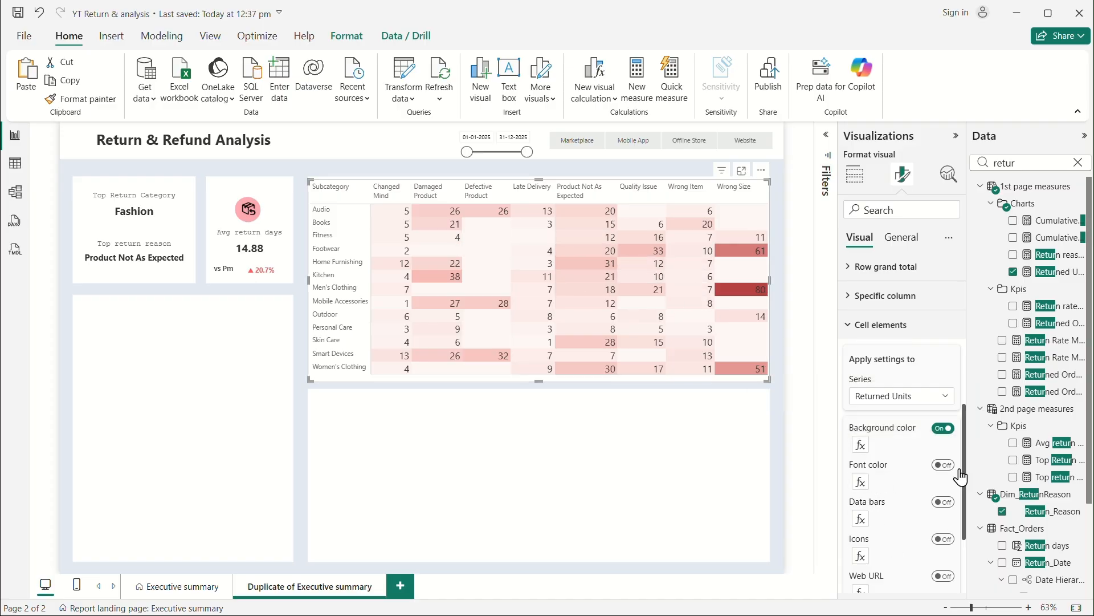
Step: Turn on font color conditional formatting for the Returned Units cells and add a middle color to its gradient
{"action": "left_click", "coordinate": [941, 469]}
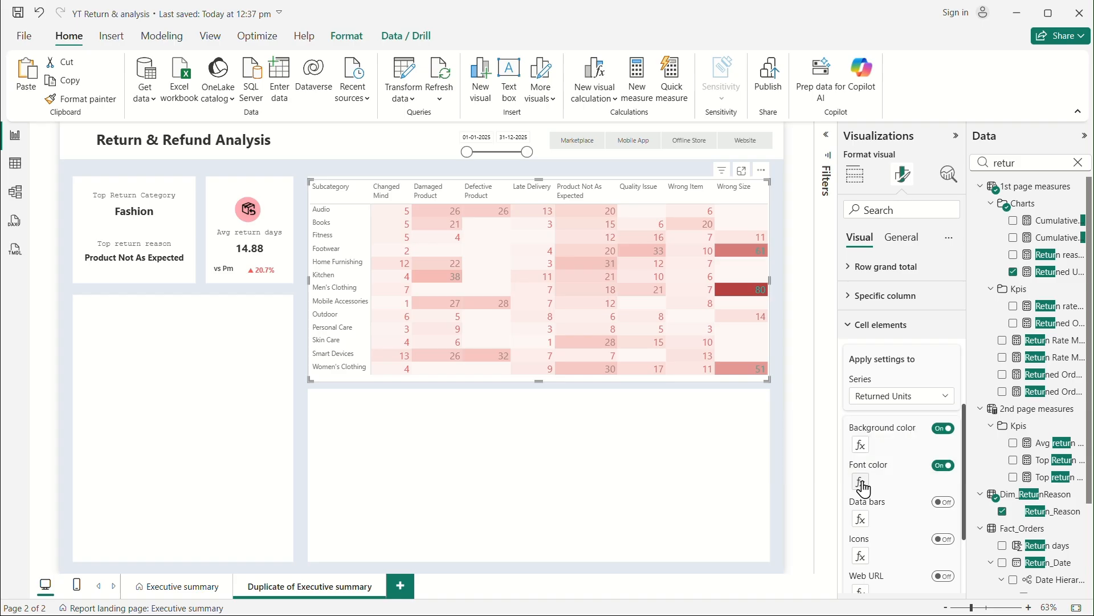
{"action": "left_click", "coordinate": [862, 483]}
{"action": "left_click", "coordinate": [238, 346]}
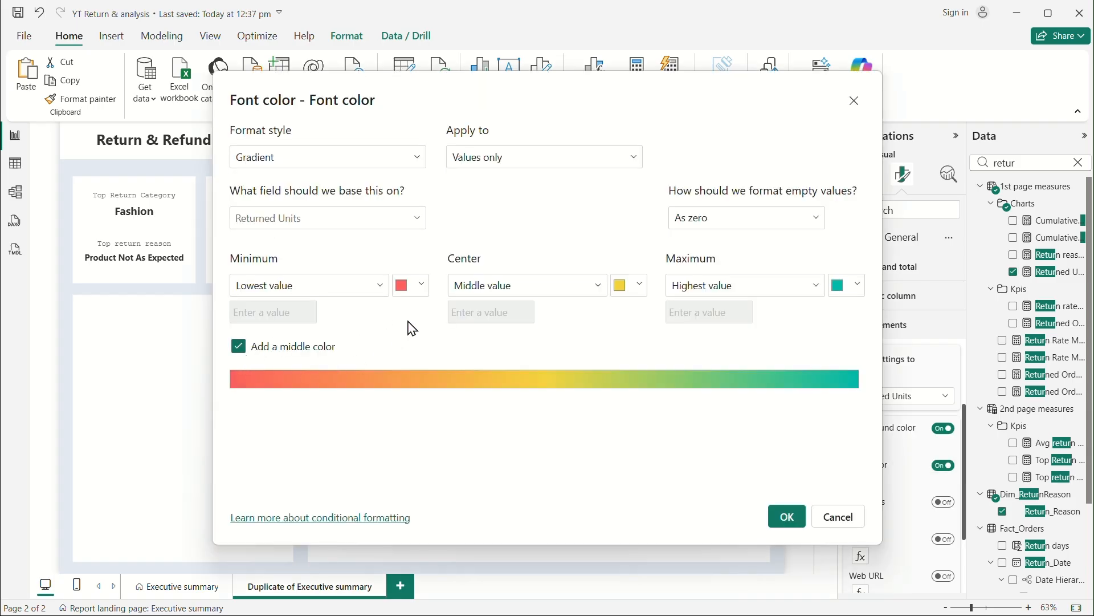
Step: Set the font color gradient's minimum color to hex #FFF7F6
{"action": "left_click", "coordinate": [418, 297]}
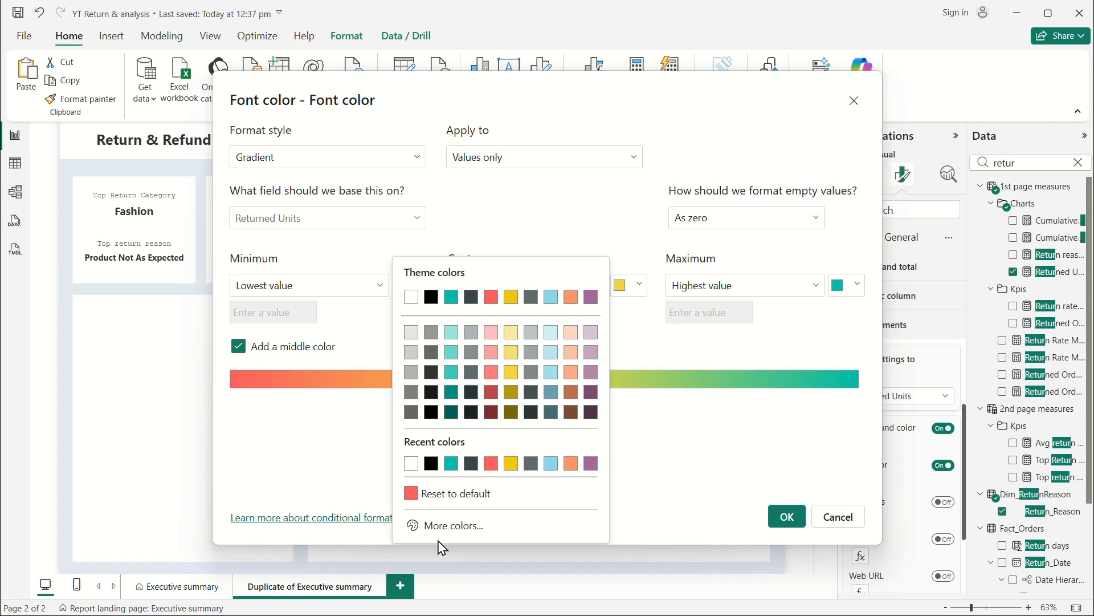
{"action": "left_click", "coordinate": [429, 524]}
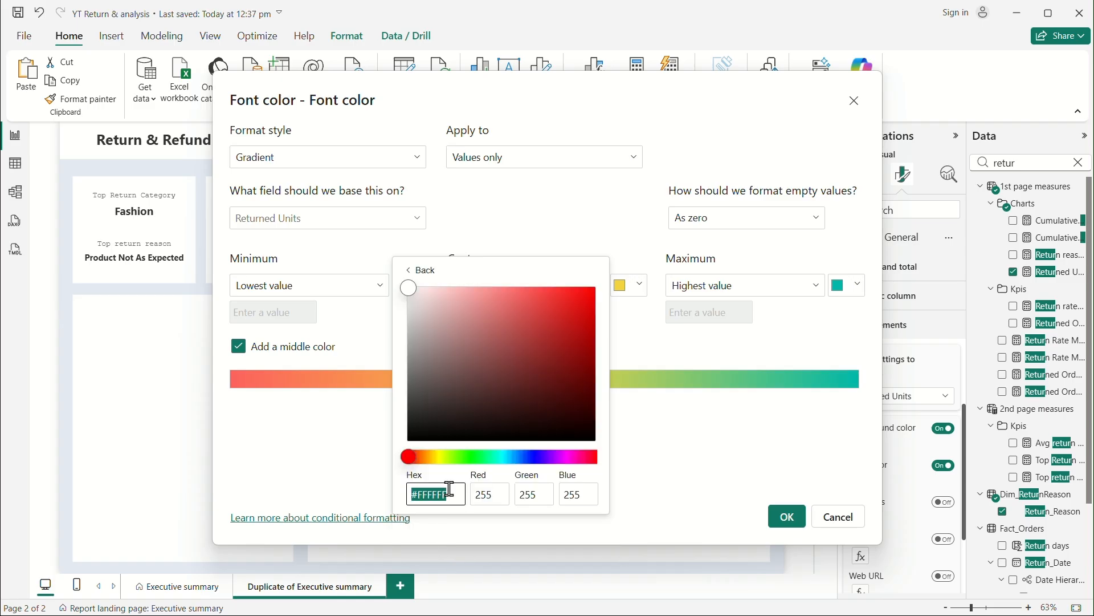
{"action": "type", "text": "fff7e6"}
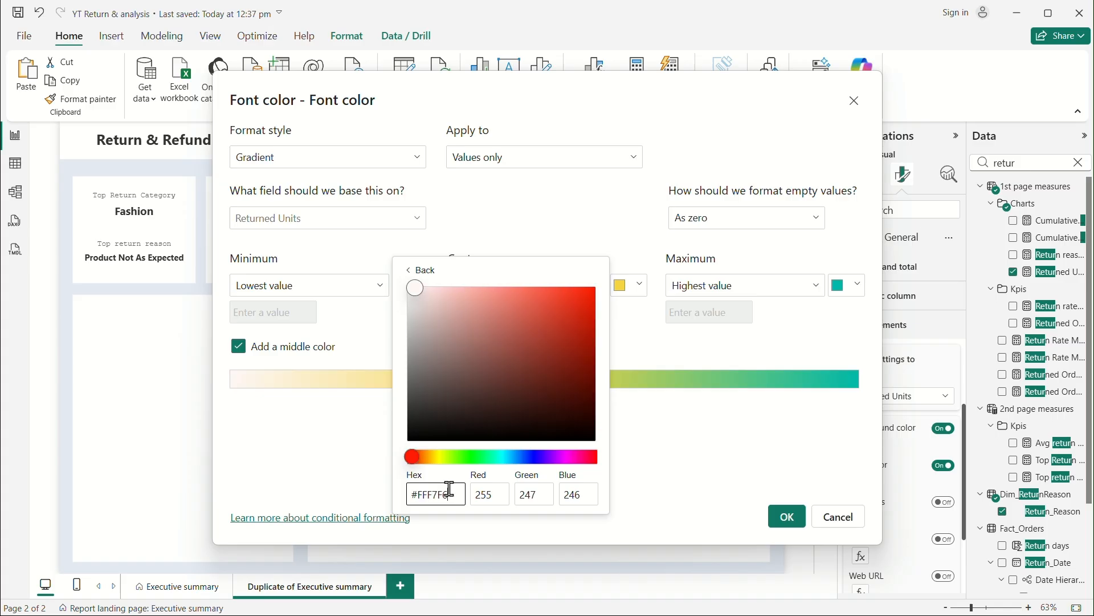
{"action": "left_click", "coordinate": [695, 454]}
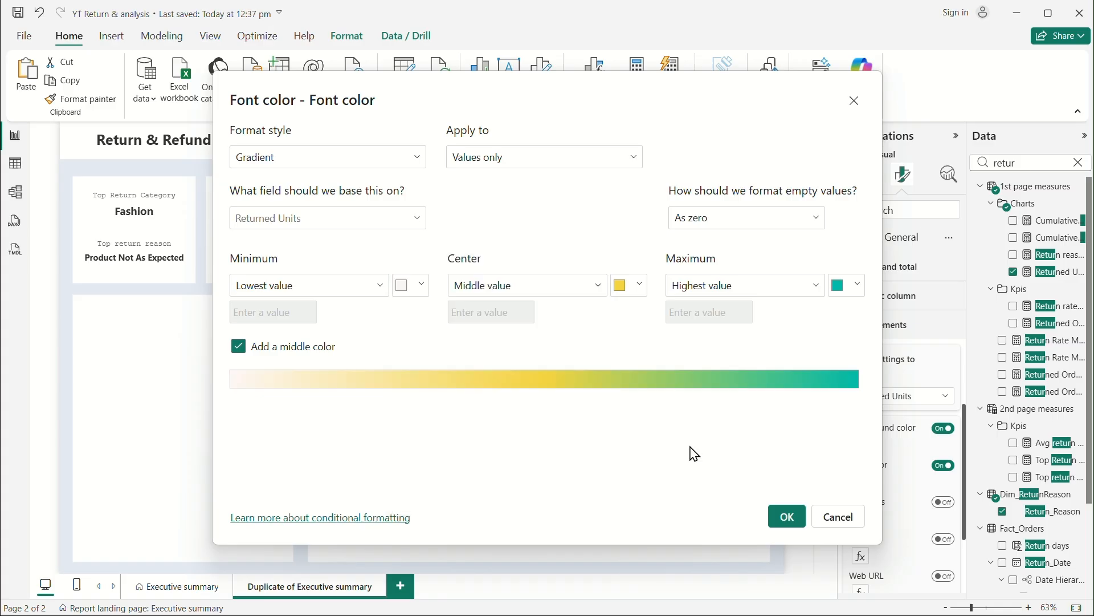
Step: Set the font color gradient's center color to hex #F6B8B2
{"action": "left_click", "coordinate": [631, 284]}
{"action": "left_click", "coordinate": [673, 526]}
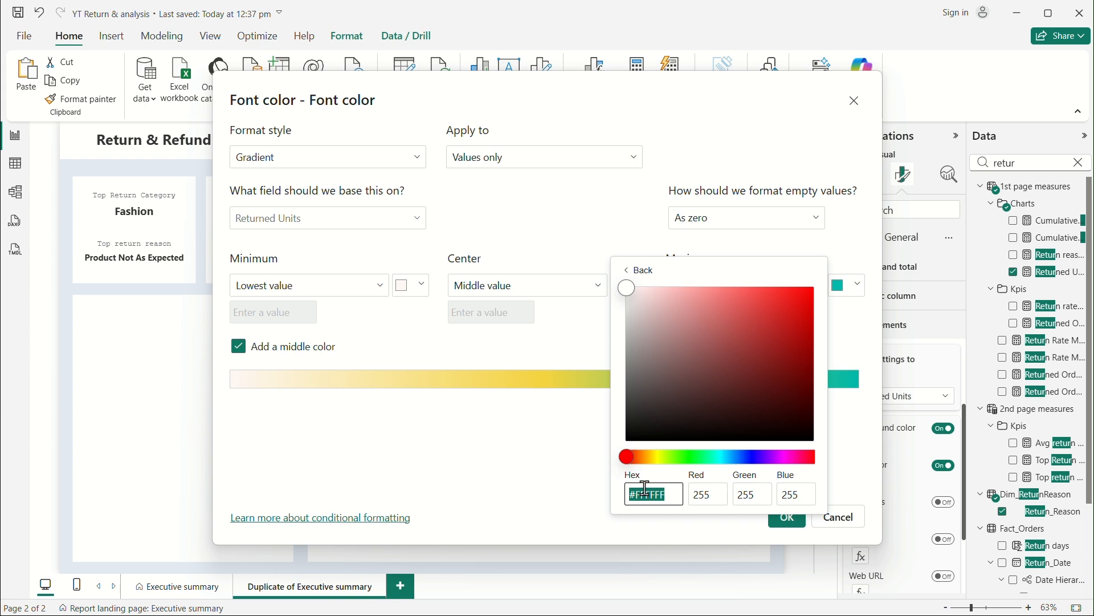
{"action": "type", "text": "f6"}
{"action": "type", "text": "b"}
{"action": "type", "text": "0b"}
{"action": "type", "text": "2"}
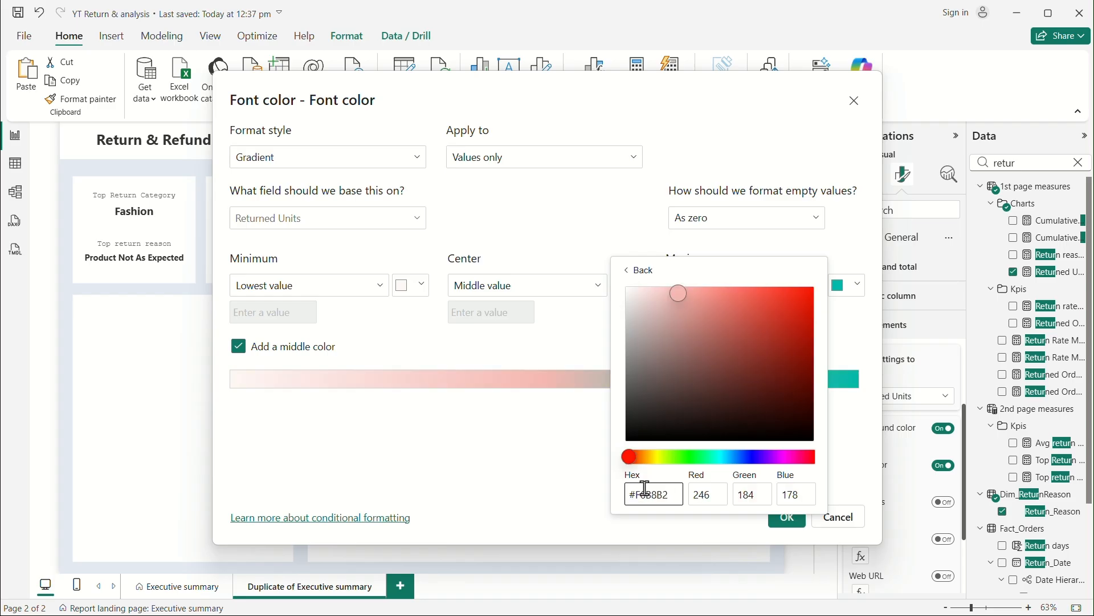
{"action": "left_click", "coordinate": [525, 464]}
Step: Set the font color gradient's maximum color to hex #B84242 and apply the gradient to the matrix values
{"action": "left_click", "coordinate": [845, 289]}
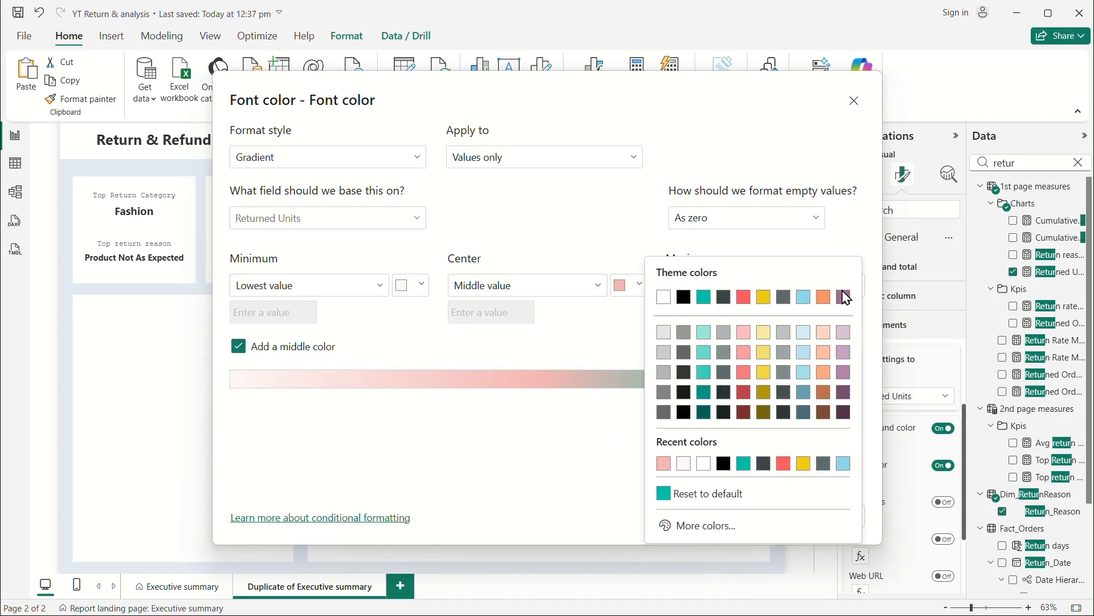
{"action": "left_click", "coordinate": [706, 525]}
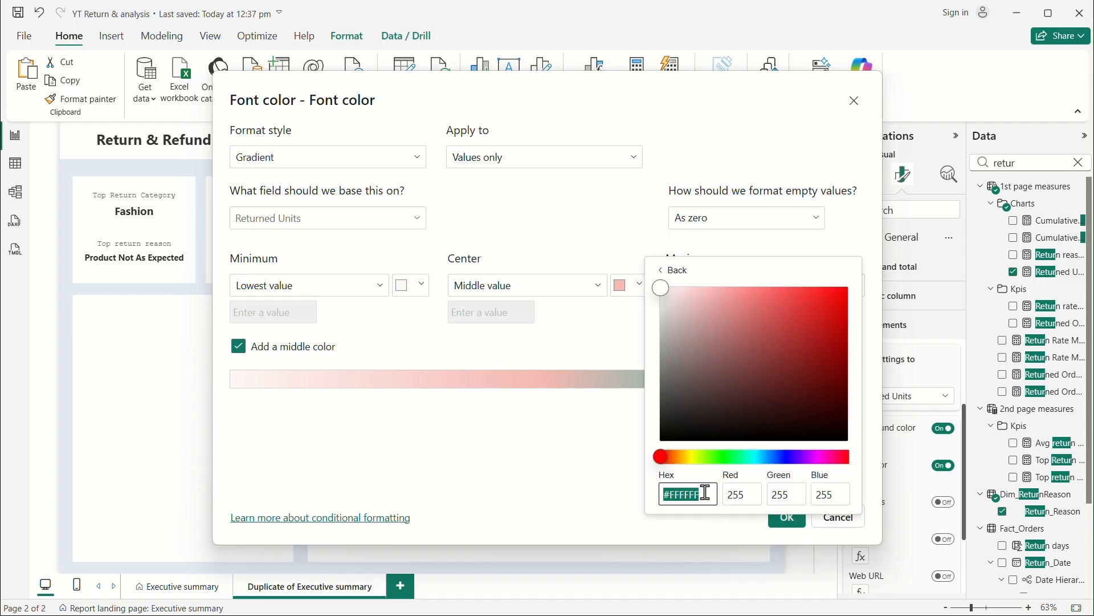
{"action": "type", "text": "b84242"}
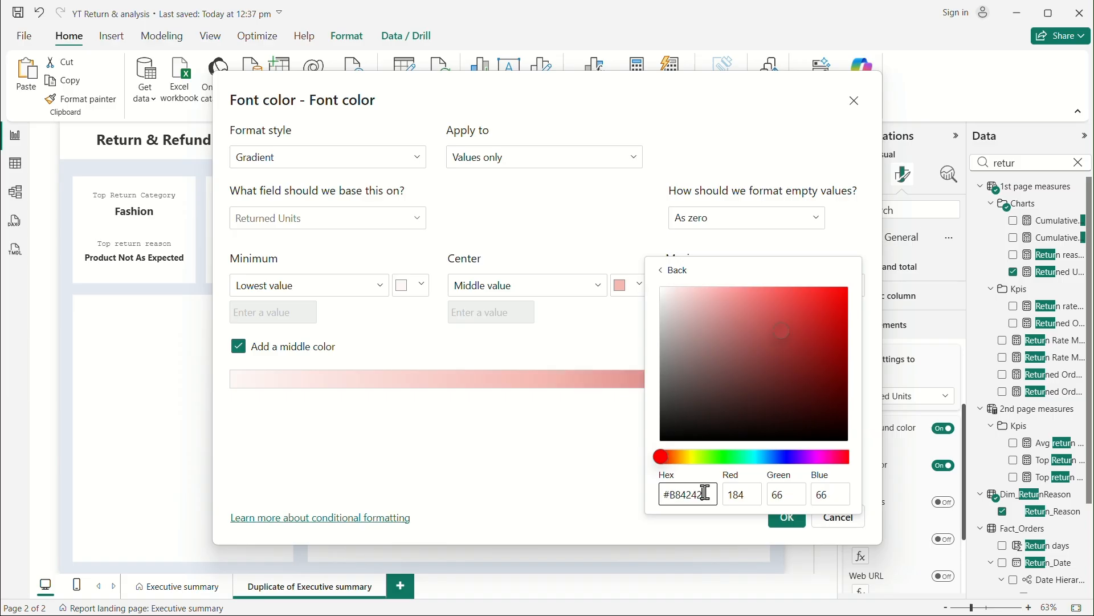
{"action": "left_click", "coordinate": [550, 457]}
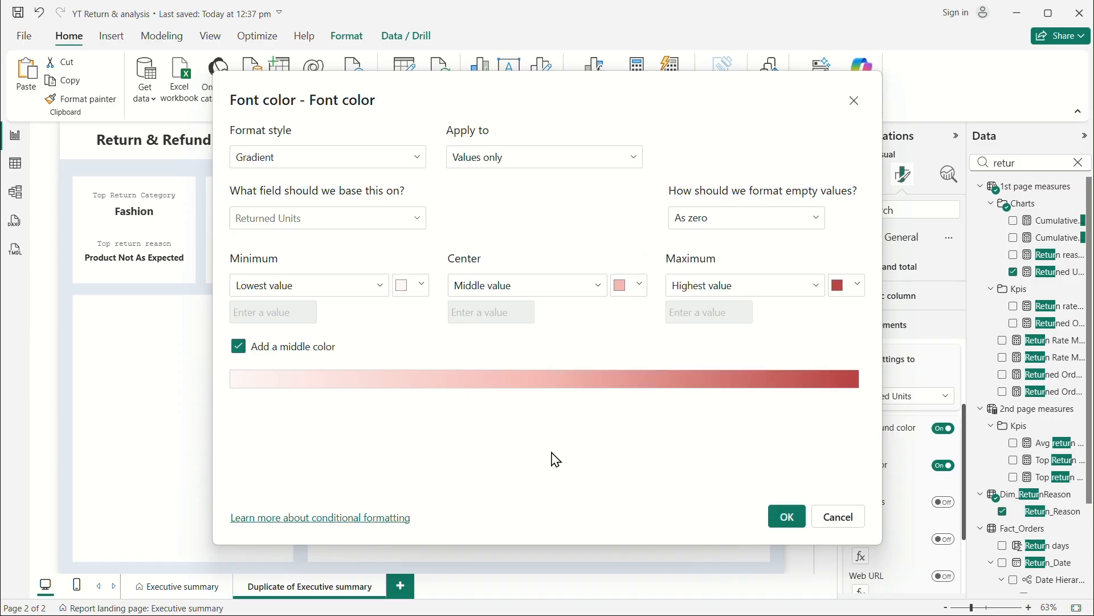
{"action": "left_click", "coordinate": [786, 519]}
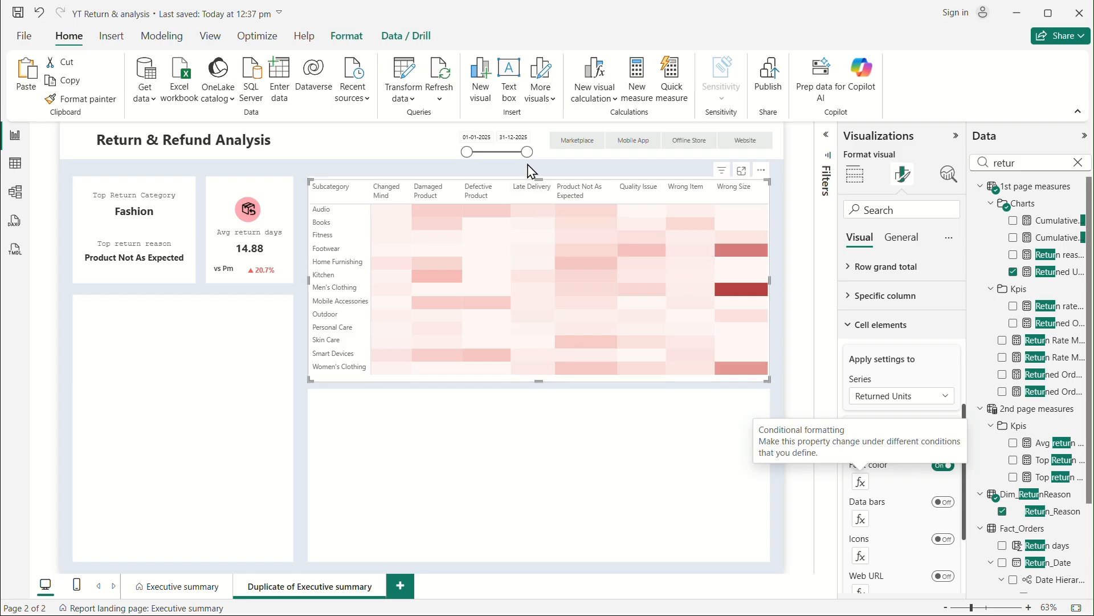
Step: Test the matrix's cross-filtering on the KPI cards with the Men's Clothing, Wrong Size cell and clear the selection
{"action": "left_click_drag", "start_coordinate": [529, 155], "coordinate": [631, 165]}
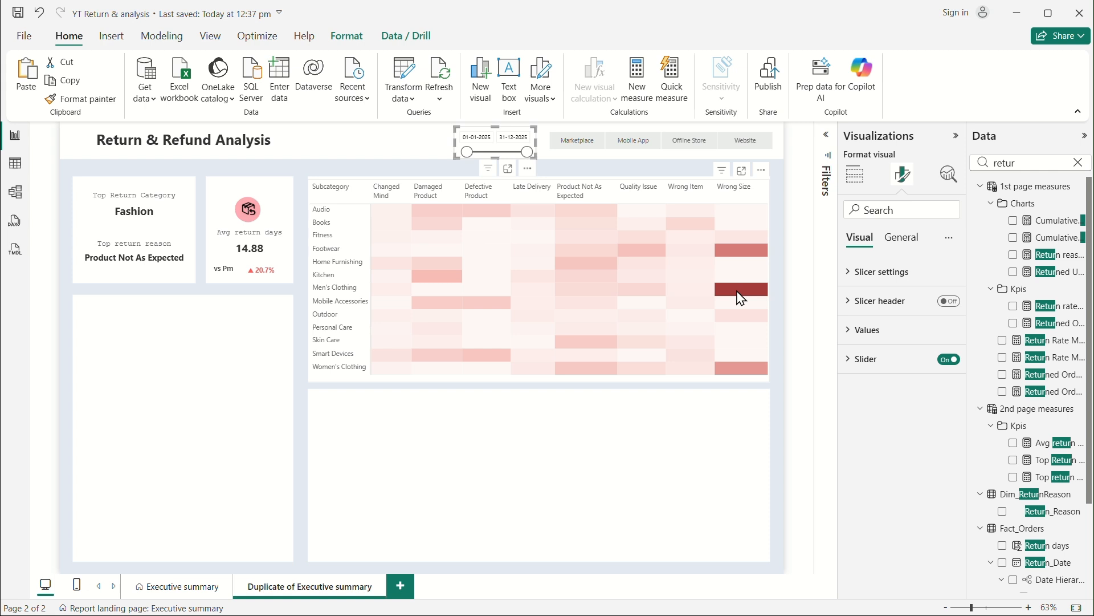
{"action": "left_click", "coordinate": [737, 292]}
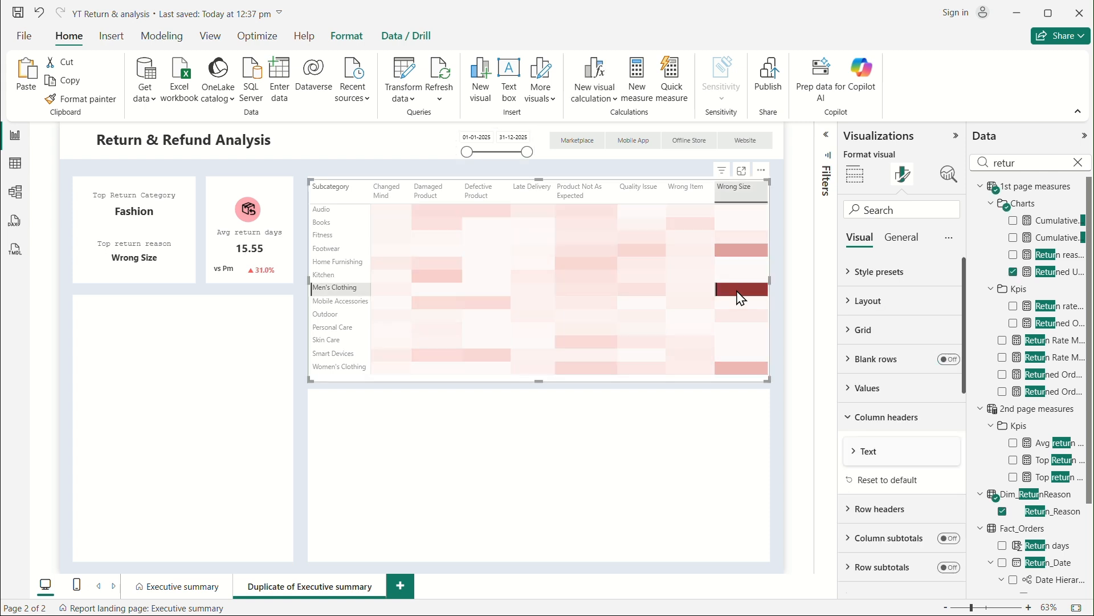
{"action": "left_click", "coordinate": [756, 295]}
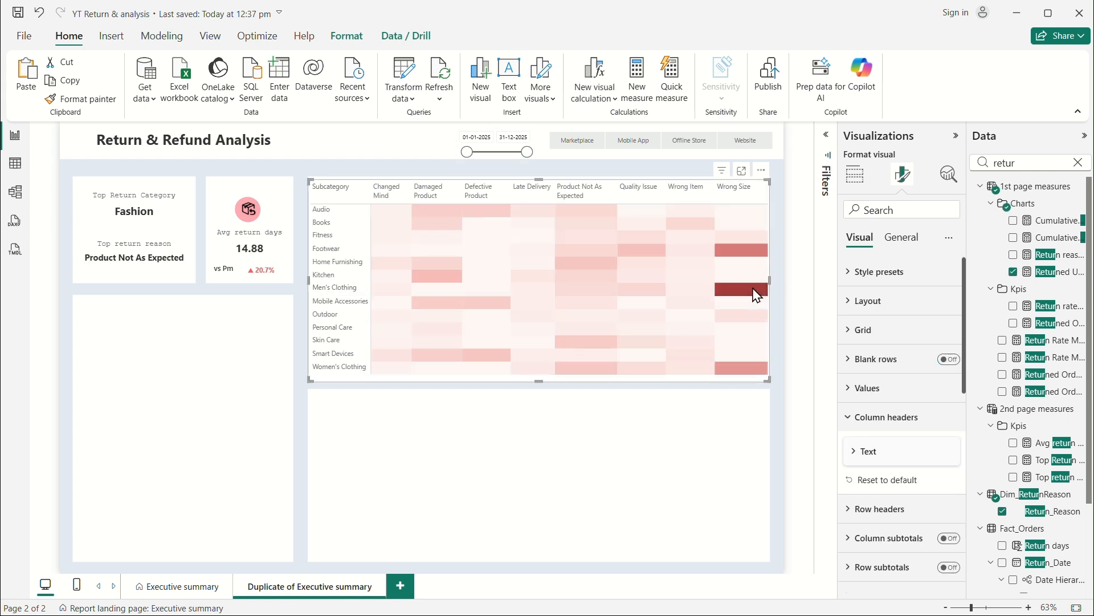
{"action": "left_click", "coordinate": [305, 174]}
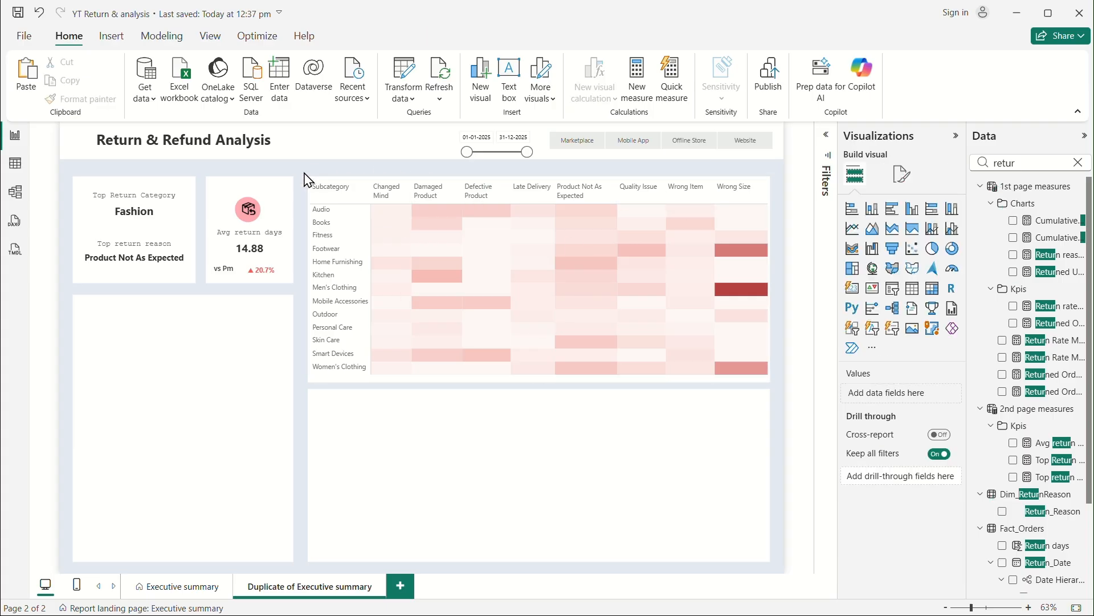
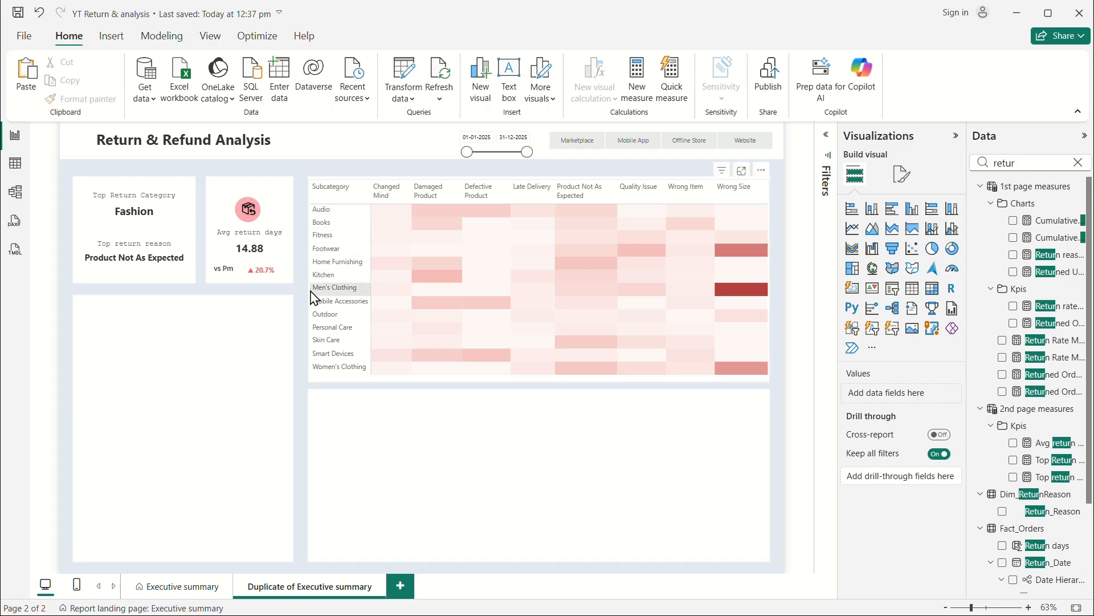
Step: Widen the background shape behind the matrix and the one below it slightly toward the KPI cards, keeping their edges aligned
{"action": "left_click", "coordinate": [321, 186]}
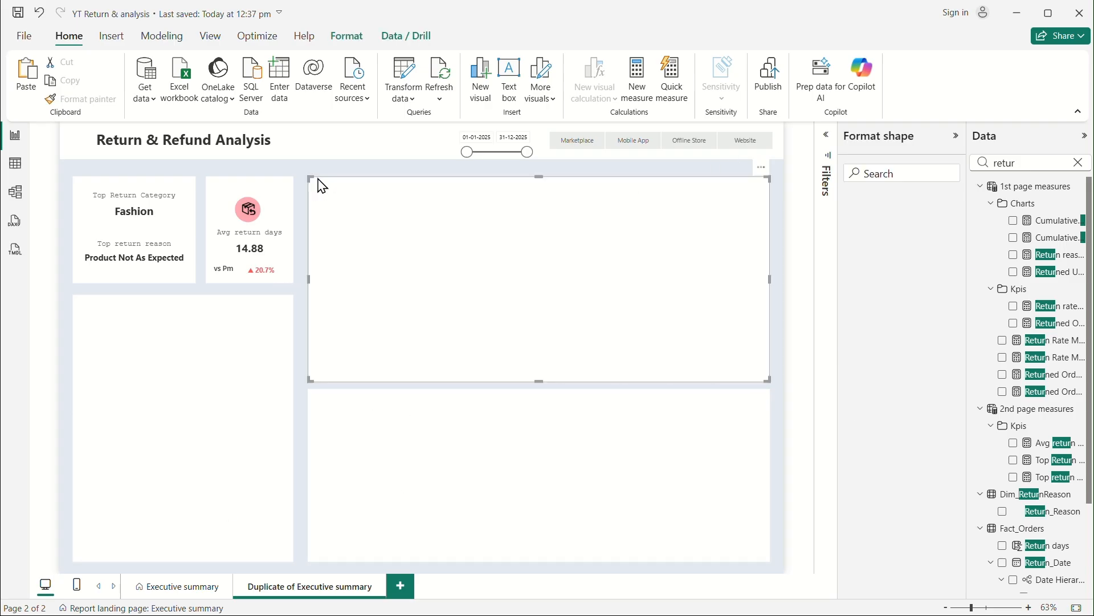
{"action": "left_click_drag", "start_coordinate": [309, 279], "coordinate": [303, 279]}
{"action": "left_click", "coordinate": [359, 472]}
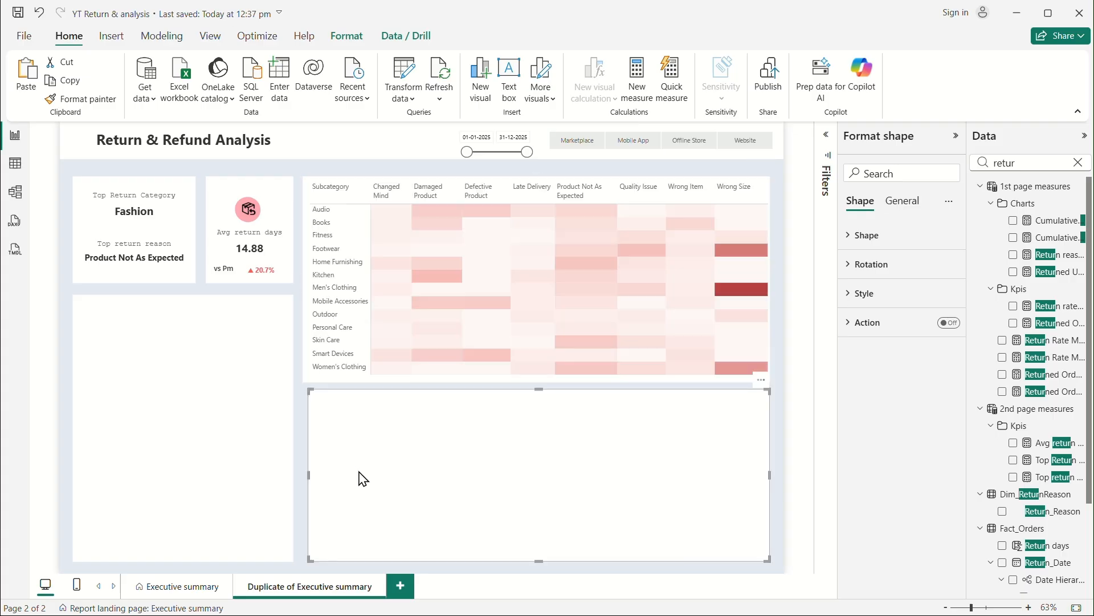
{"action": "left_click_drag", "start_coordinate": [307, 475], "coordinate": [303, 477]}
{"action": "left_click", "coordinate": [302, 178]}
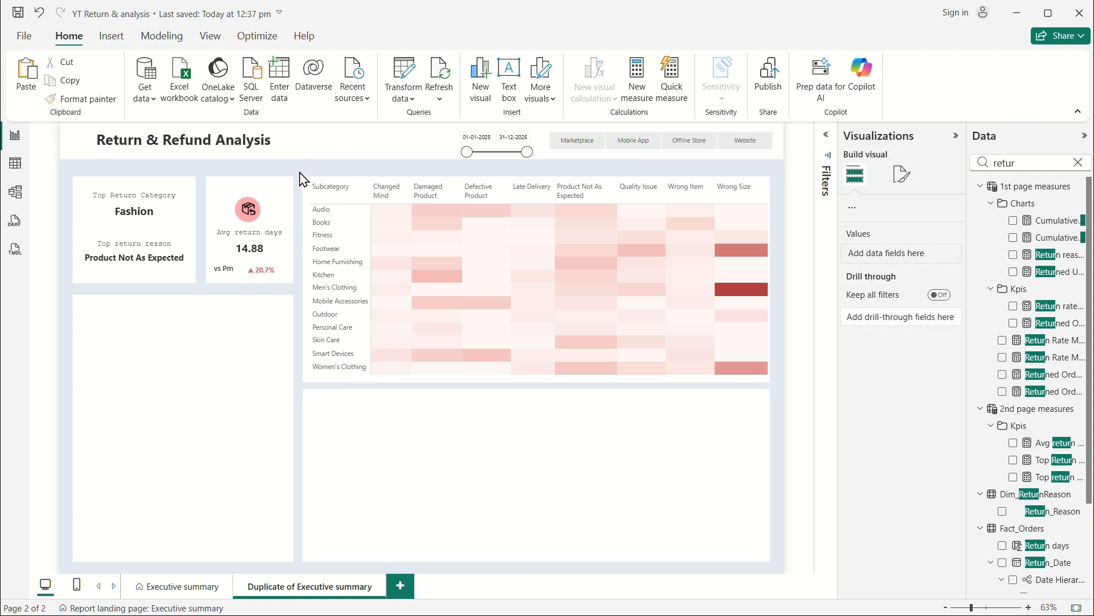
Step: Clear the field search and start a new measure named Average_Discount in the Kpis folder of 2nd page measures
{"action": "left_click", "coordinate": [1078, 163]}
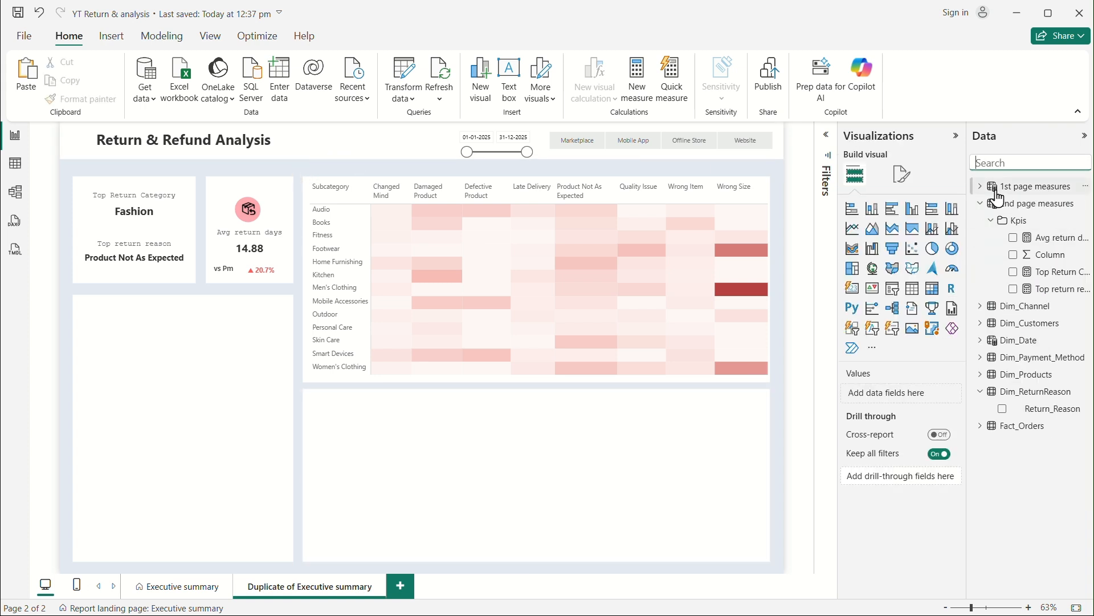
{"action": "right_click", "coordinate": [1020, 222]}
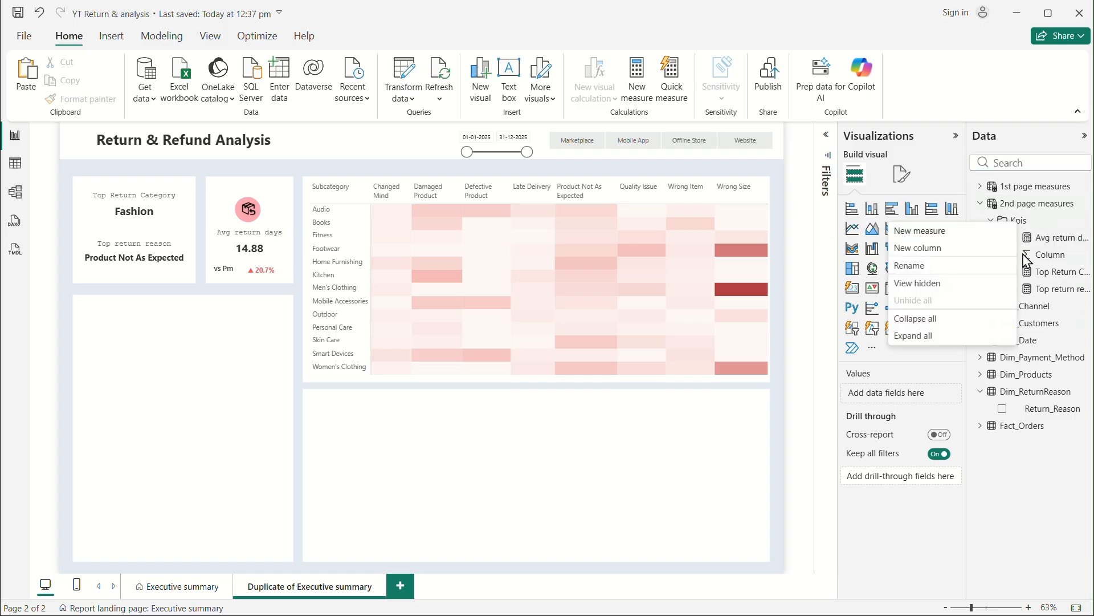
{"action": "left_click", "coordinate": [943, 240]}
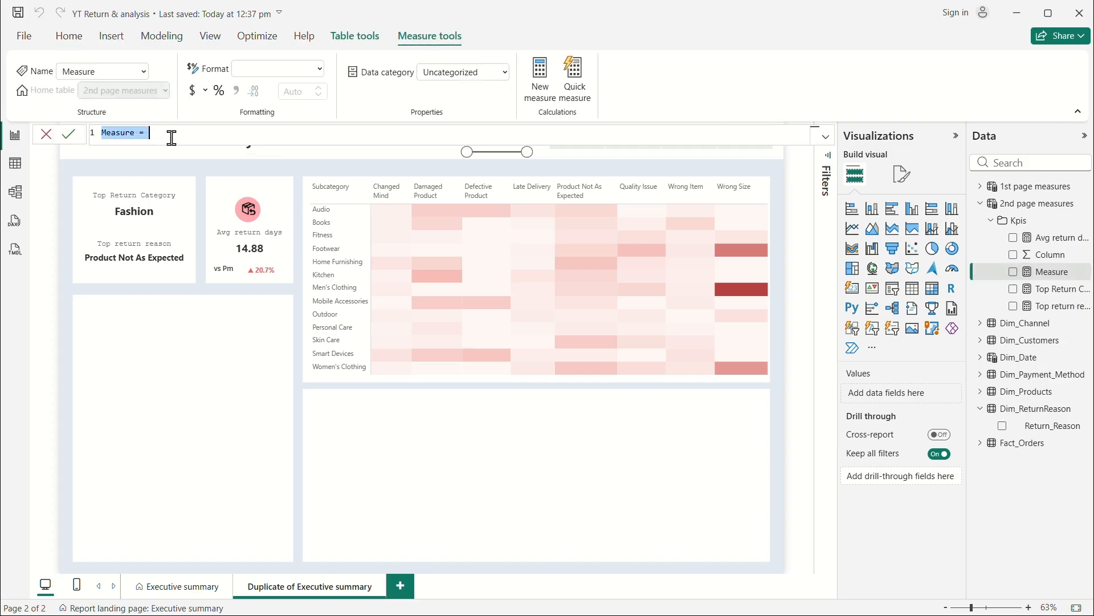
{"action": "type", "text": "Avg"}
{"action": "key", "text": "BackSpace"}
{"action": "key", "text": "BackSpace"}
{"action": "type", "text": "verage_Disc"}
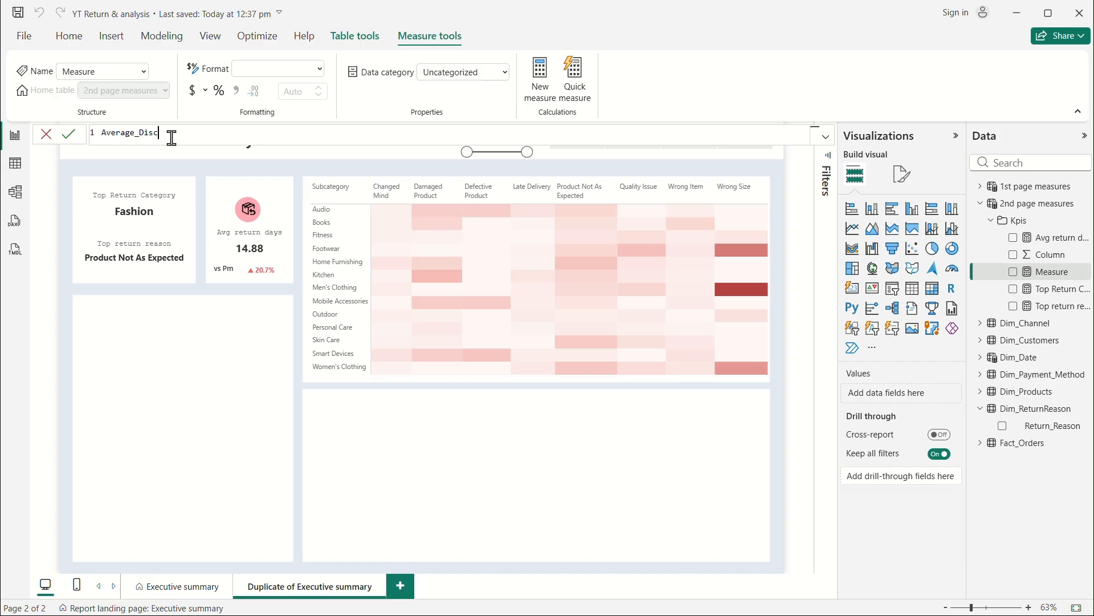
{"action": "type", "text": "ount="}
{"action": "key", "text": "shift+Return"}
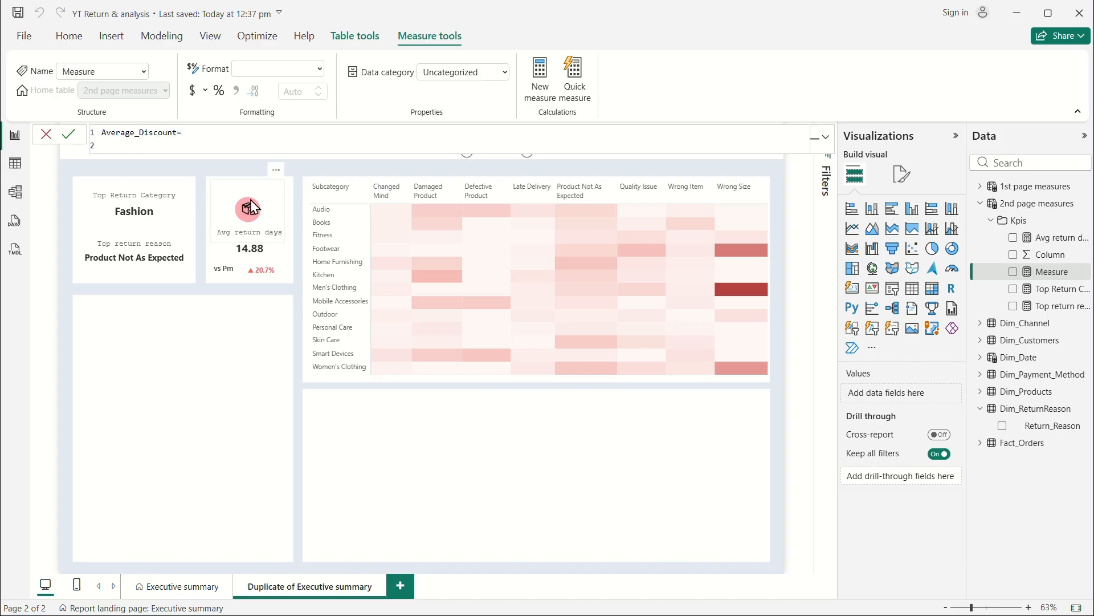
Step: Begin the Average_Discount formula with DIVIDE and a SUMX numerator that iterates over the Fact_Orders table
{"action": "type", "text": "DIVIDE("}
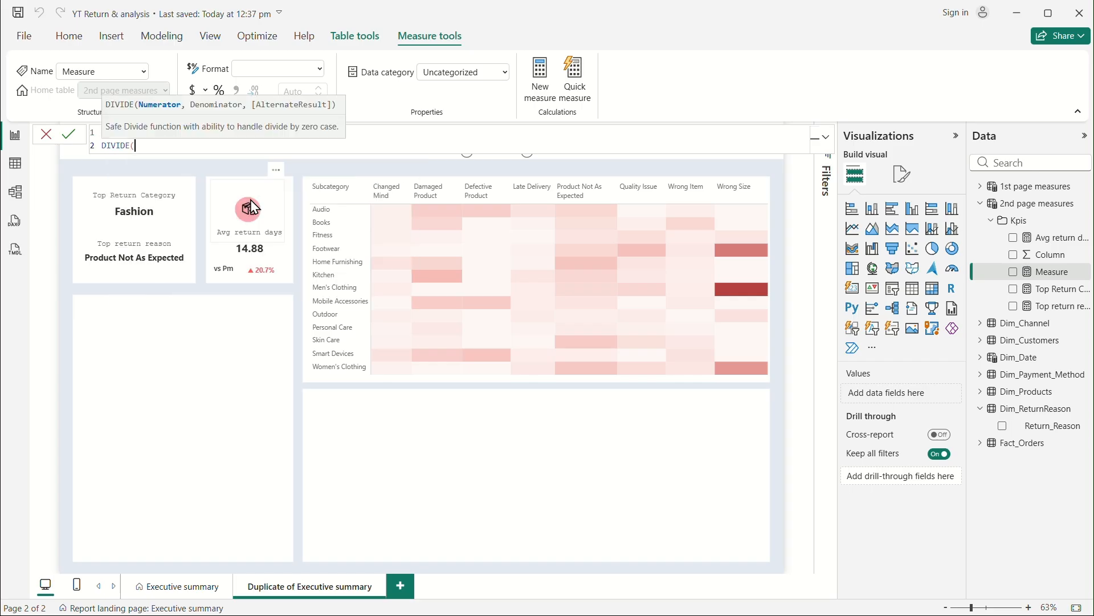
{"action": "key", "text": "shift+Return"}
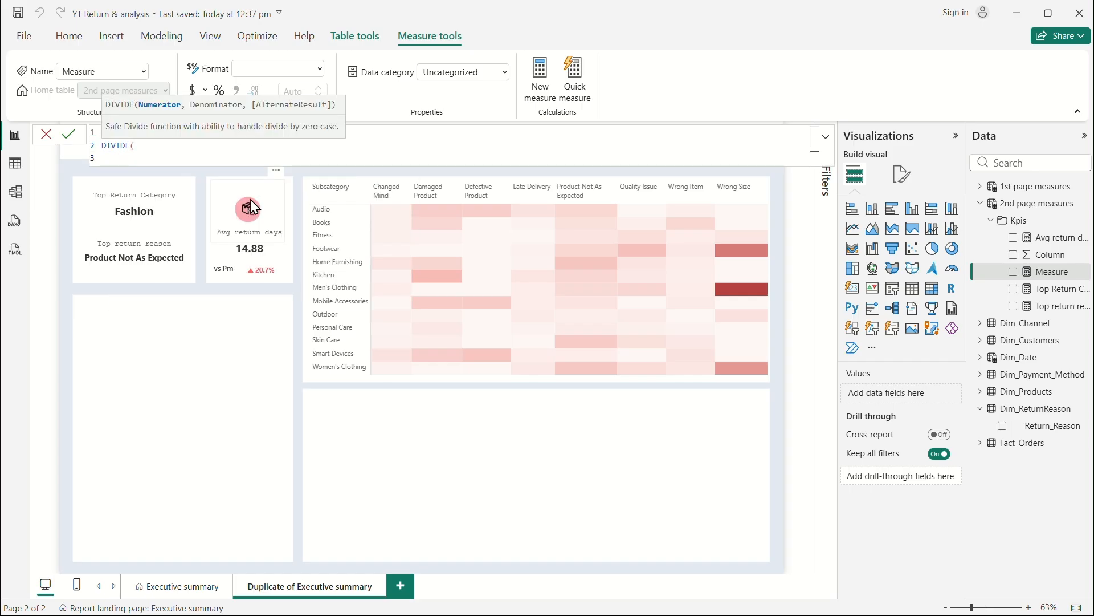
{"action": "type", "text": "SUMX("}
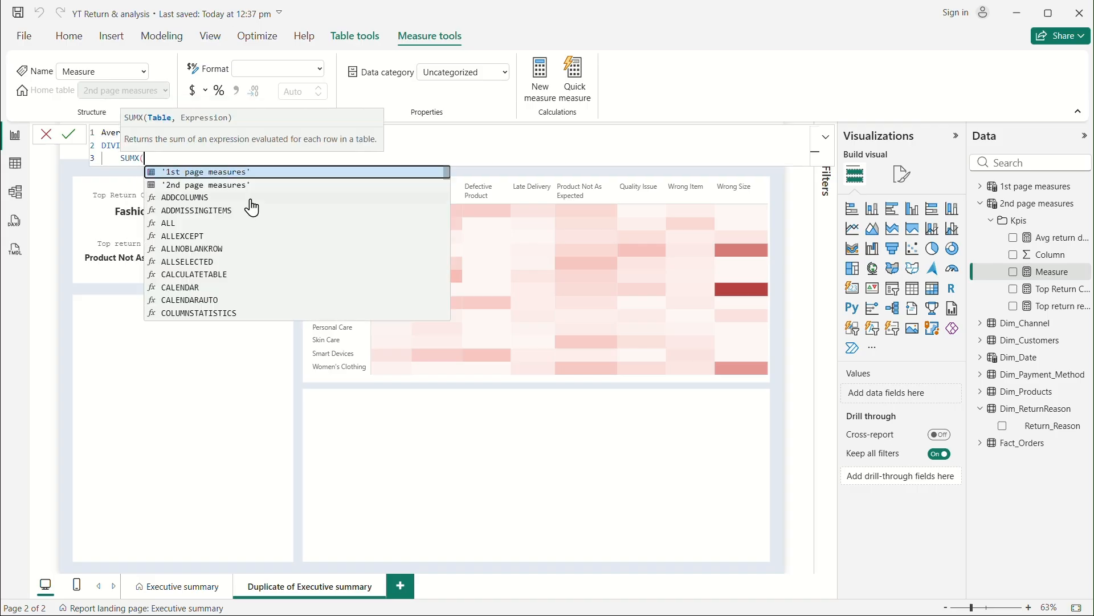
{"action": "key", "text": "shift+Return"}
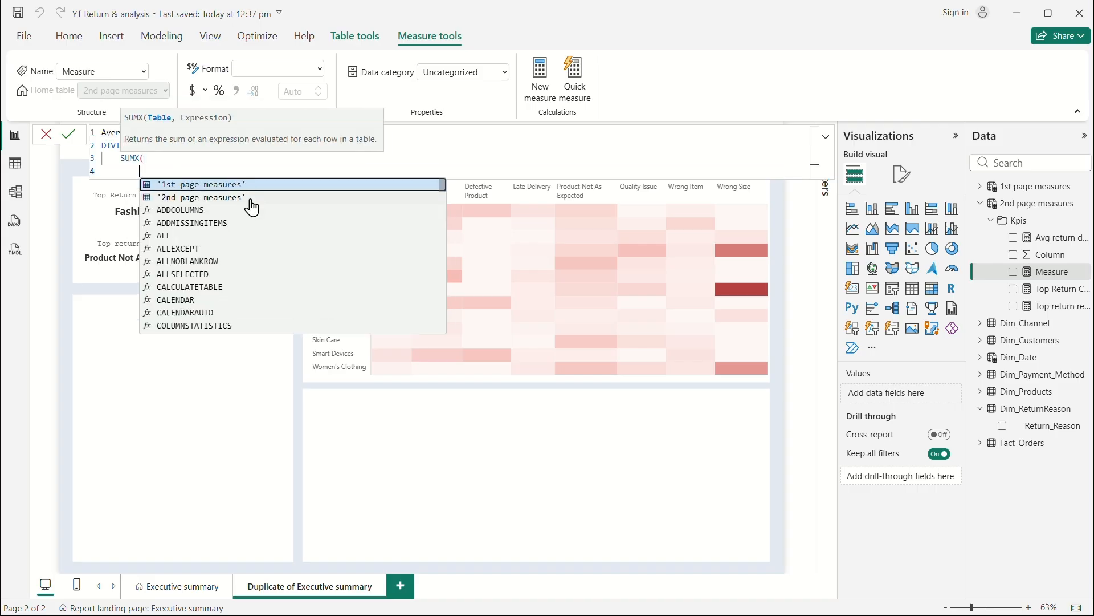
{"action": "type", "text": "fcat"}
{"action": "key", "text": "BackSpace"}
{"action": "key", "text": "BackSpace"}
{"action": "key", "text": "BackSpace"}
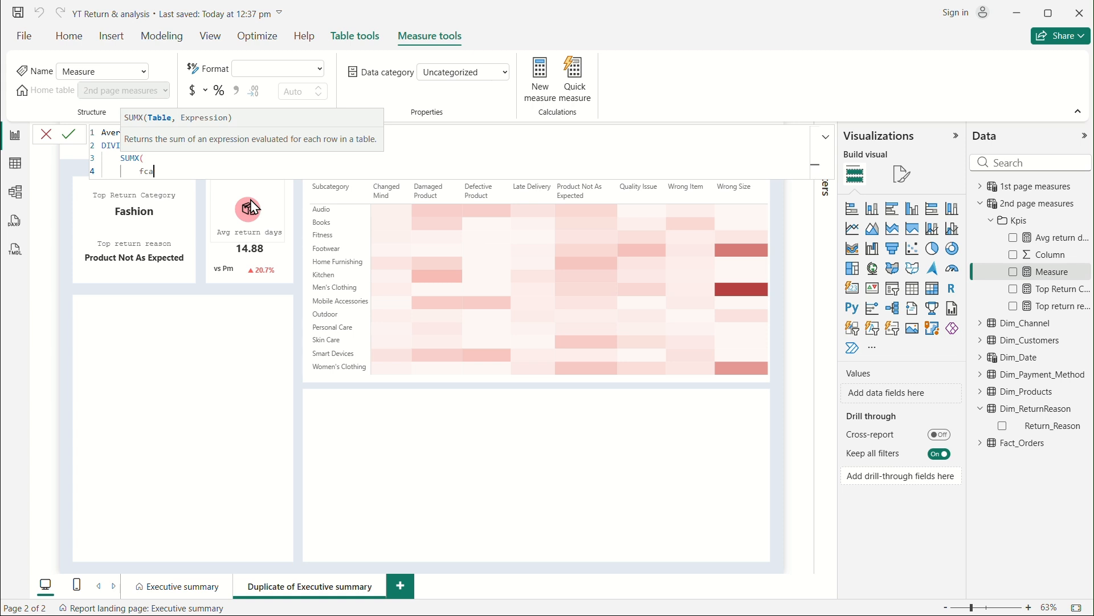
{"action": "key", "text": "Tab"}
{"action": "type", "text": ","}
{"action": "key", "text": "Return"}
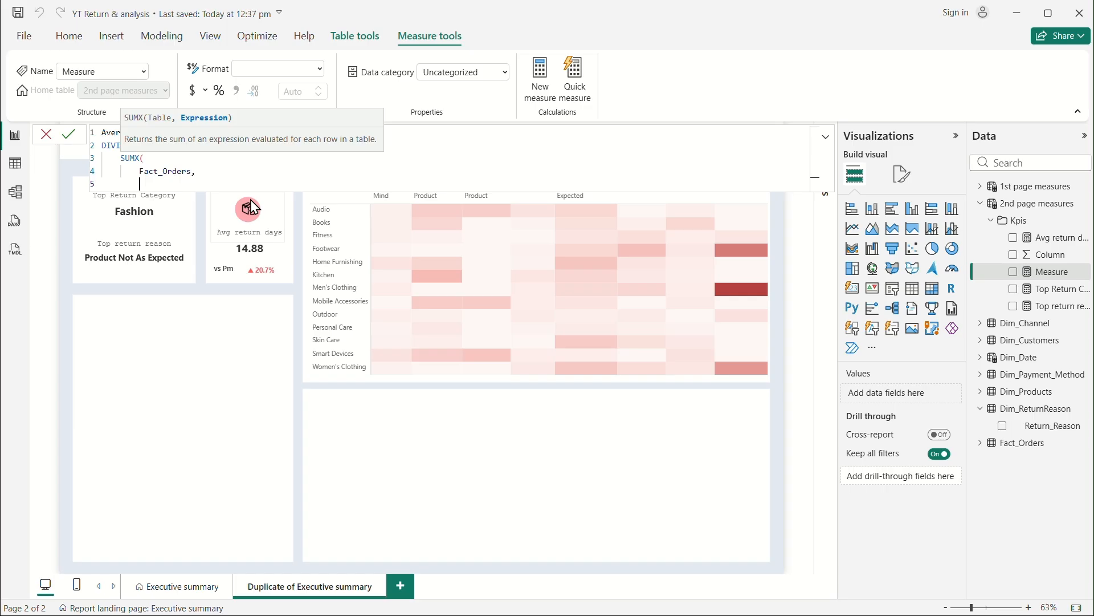
Step: Enter Fact_Orders[Discount_Pct] * Fact_Orders[Quantity] as the SUMX expression and close the numerator
{"action": "type", "text": "disc"}
{"action": "key", "text": "Down"}
{"action": "key", "text": "Tab"}
{"action": "type", "text": "* quan"}
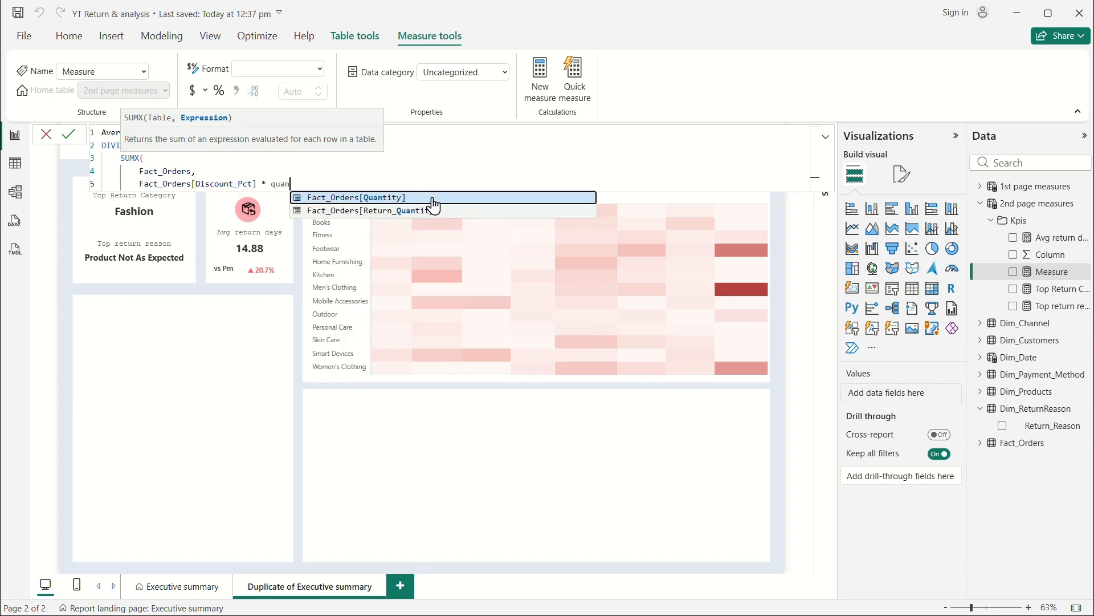
{"action": "left_click", "coordinate": [401, 204]}
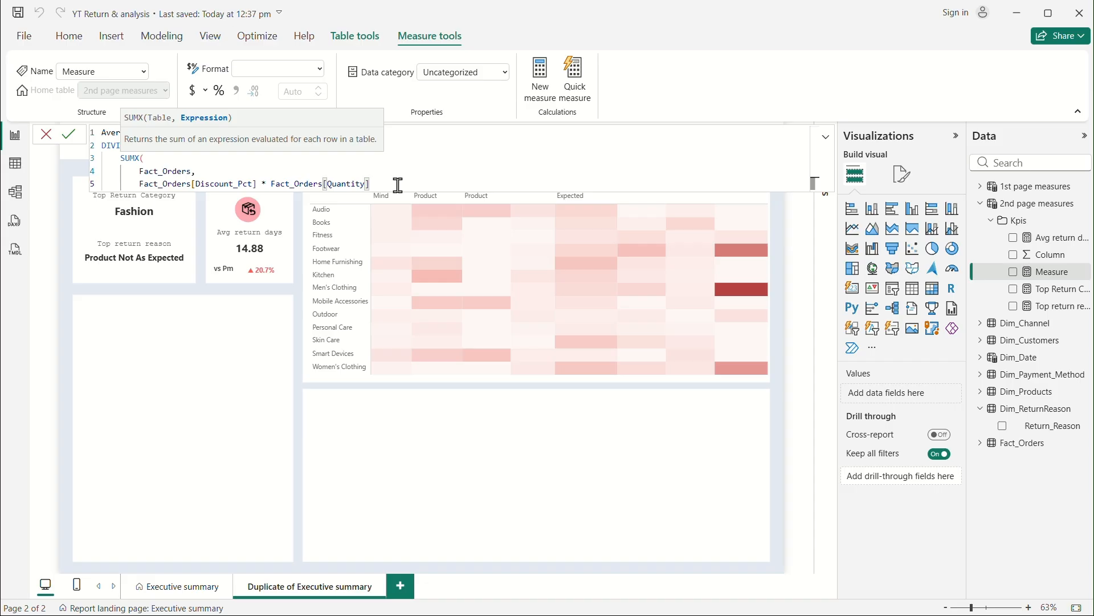
{"action": "key", "text": "shift+Return"}
{"action": "type", "text": "),"}
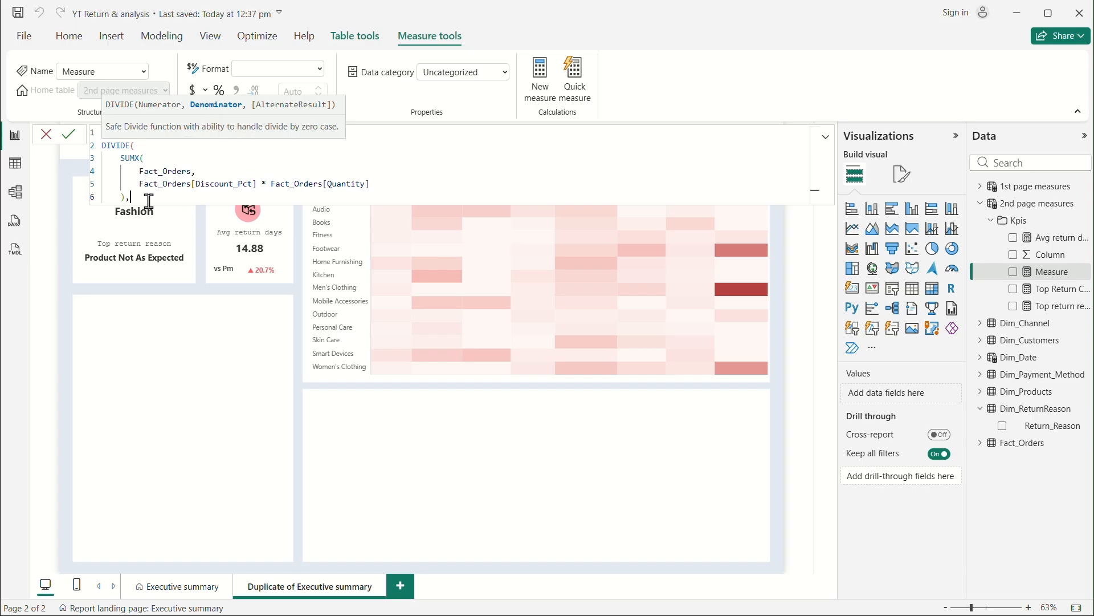
Step: Complete the DIVIDE formula with SUM(Fact_Orders[Quantity]) as denominator and 0 as alternate result, close it and commit the measure
{"action": "key", "text": "Return"}
{"action": "type", "text": "SUM("}
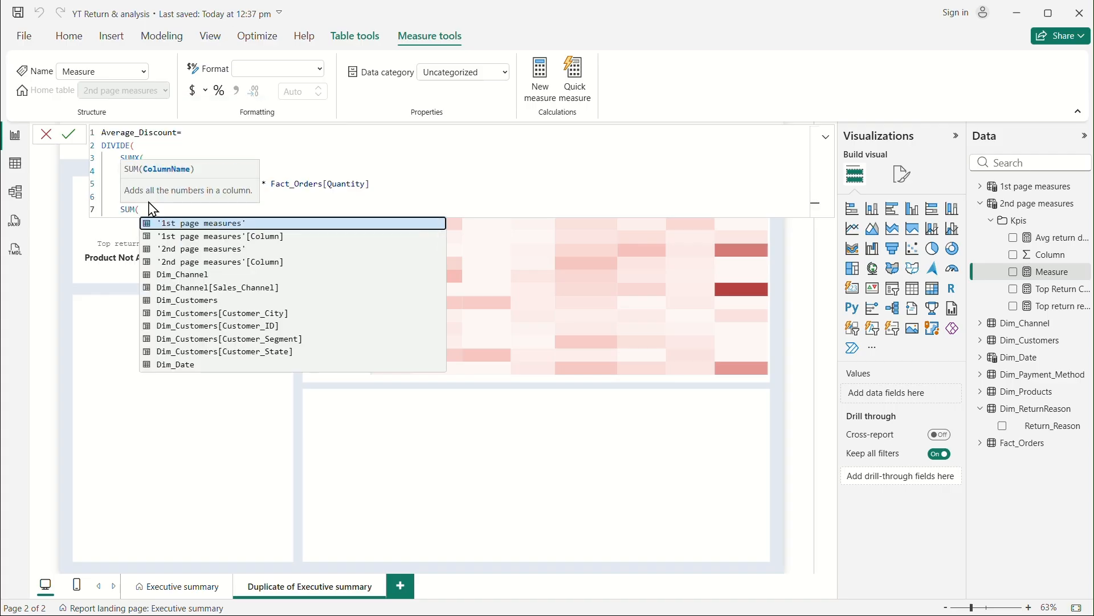
{"action": "type", "text": "quan"}
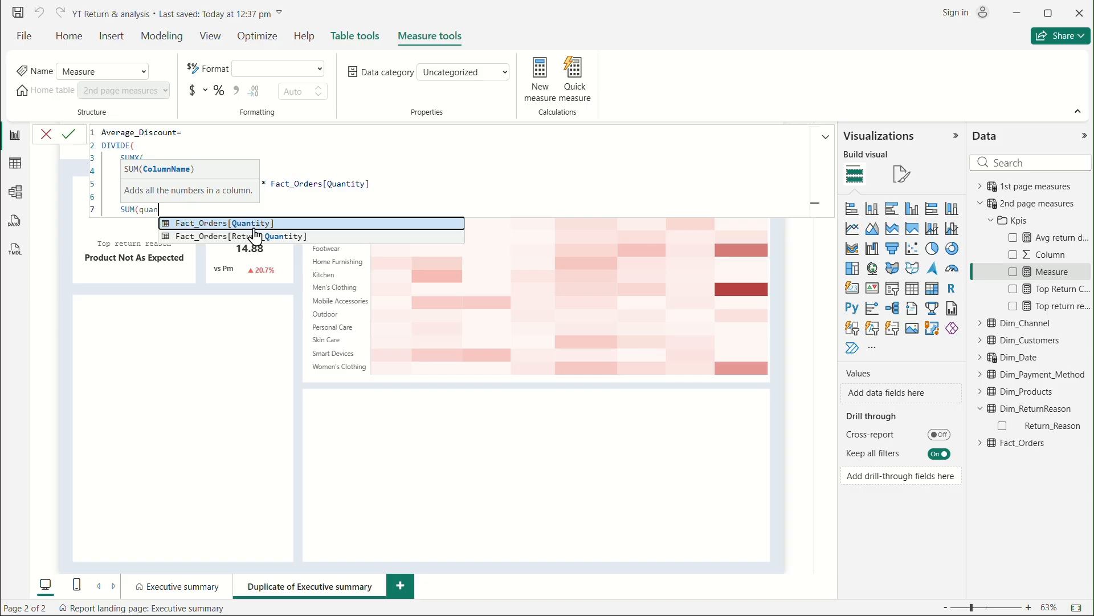
{"action": "left_click", "coordinate": [227, 223]}
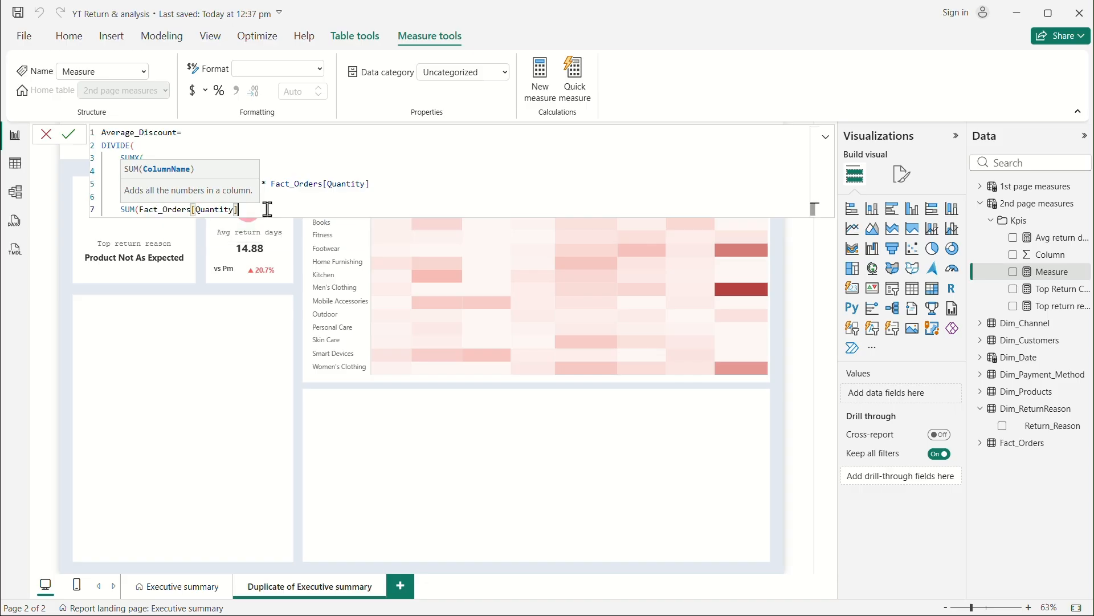
{"action": "type", "text": "),"}
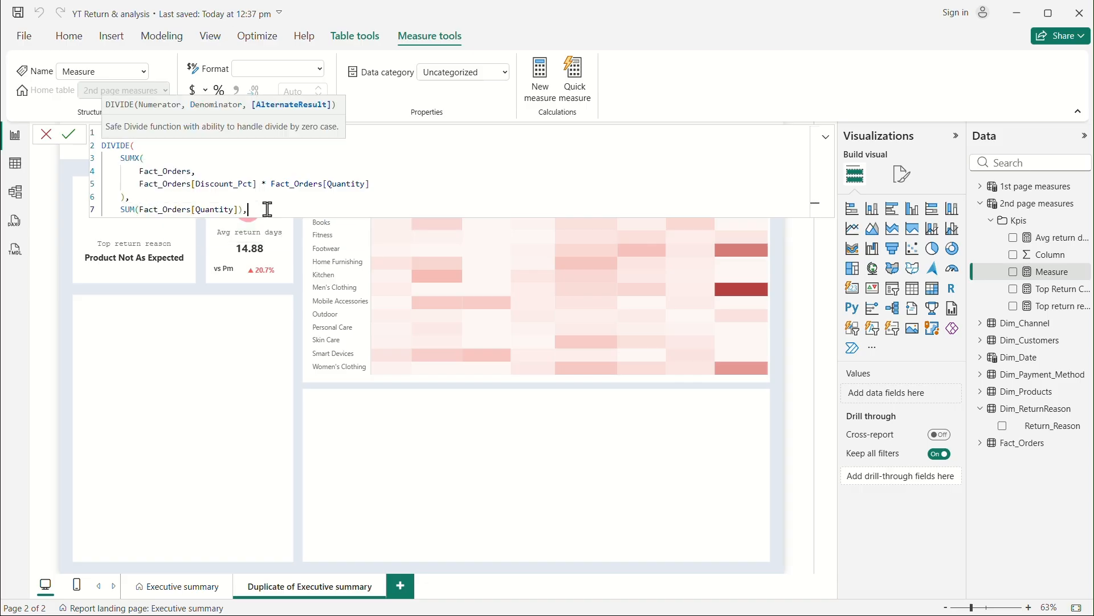
{"action": "key", "text": "Return"}
{"action": "type", "text": "0"}
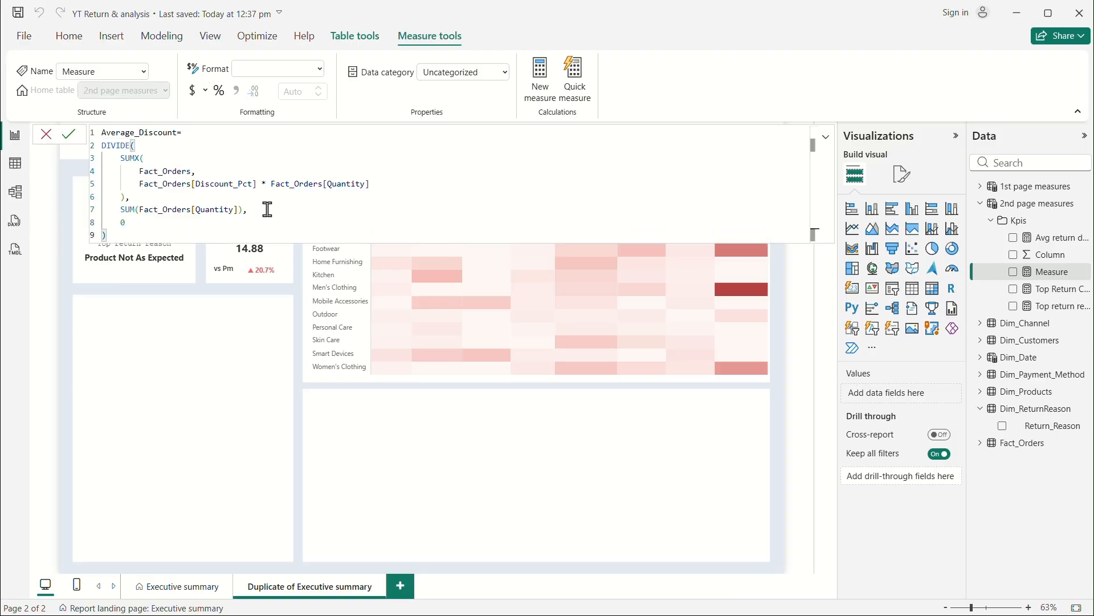
{"action": "key", "text": "Return"}
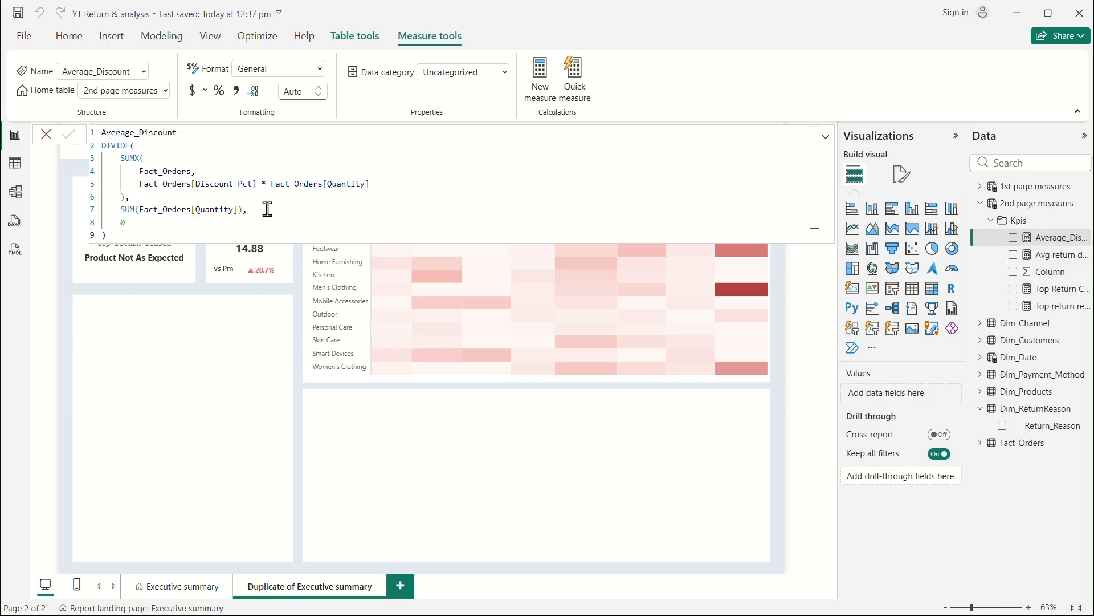
Step: Rename the measure as Average_Discount% and set its format to Percentage
{"action": "left_click", "coordinate": [180, 134]}
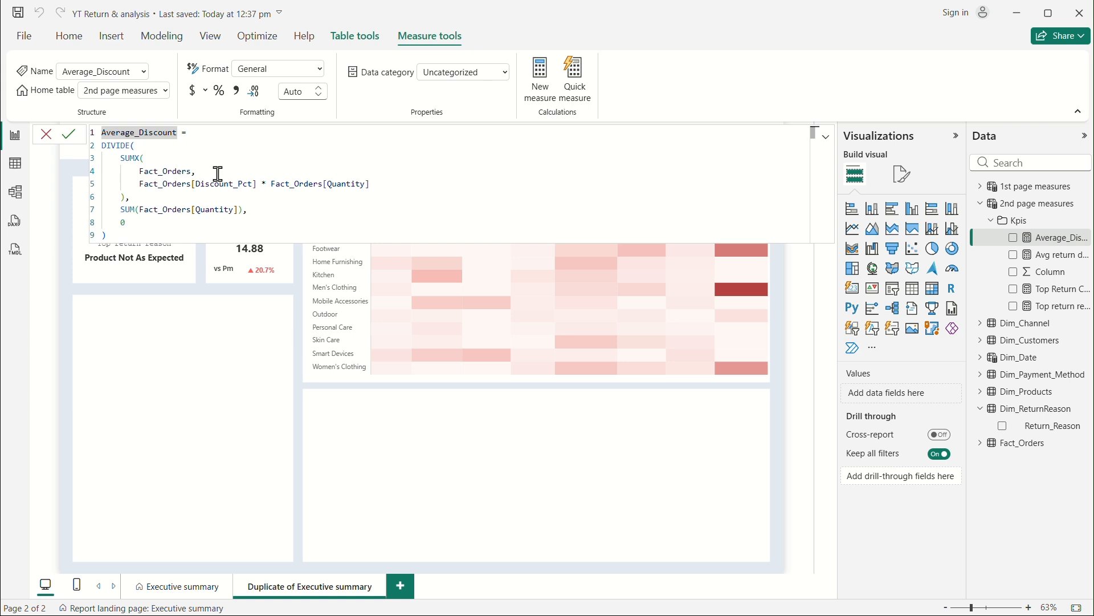
{"action": "type", "text": "%"}
{"action": "left_click", "coordinate": [149, 234]}
{"action": "key", "text": "Return"}
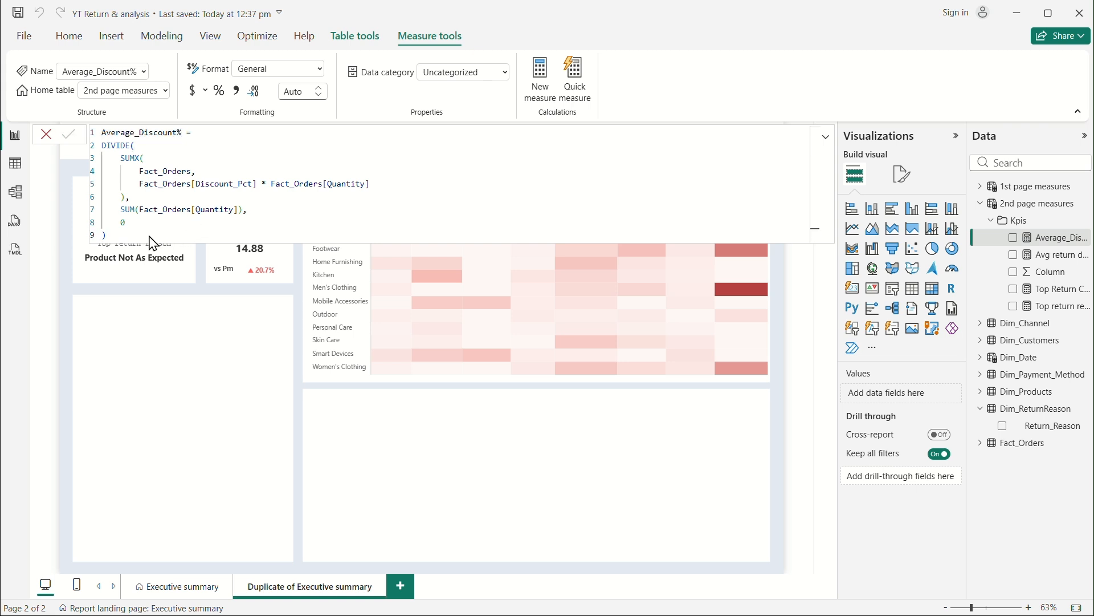
{"action": "left_click", "coordinate": [318, 69]}
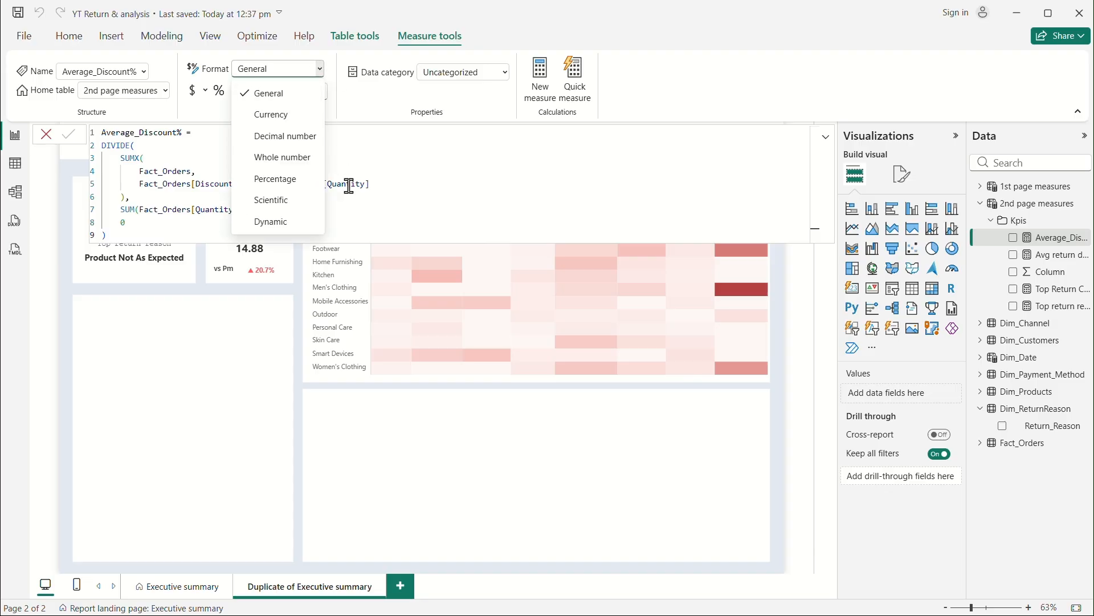
{"action": "left_click", "coordinate": [276, 179]}
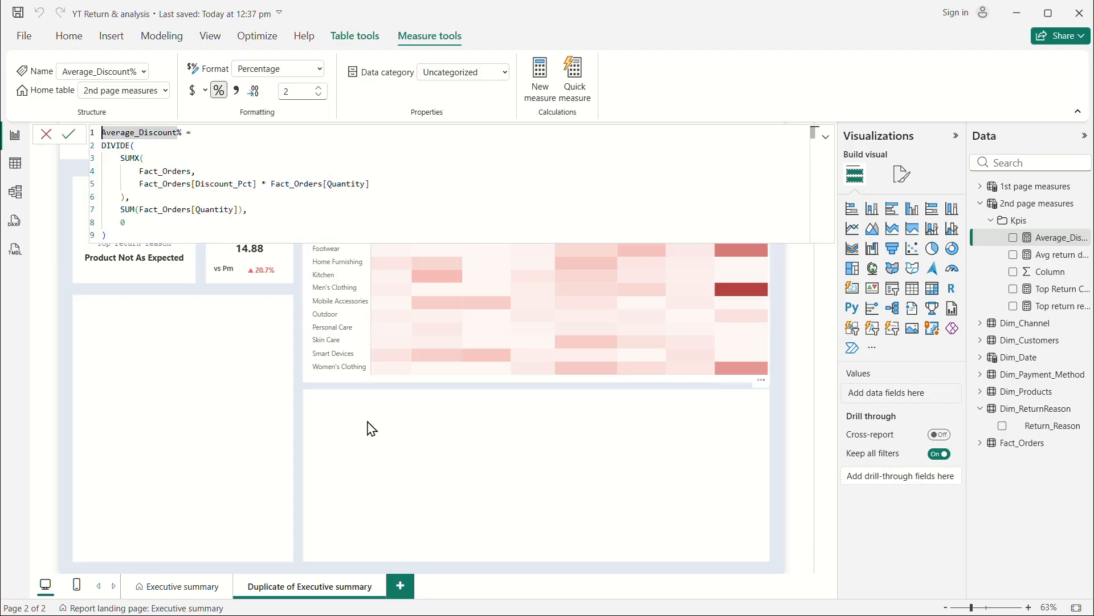
Step: Extend the empty background shape below the KPI cards slightly upward to narrow the gap, and deselect everything
{"action": "left_click", "coordinate": [184, 299]}
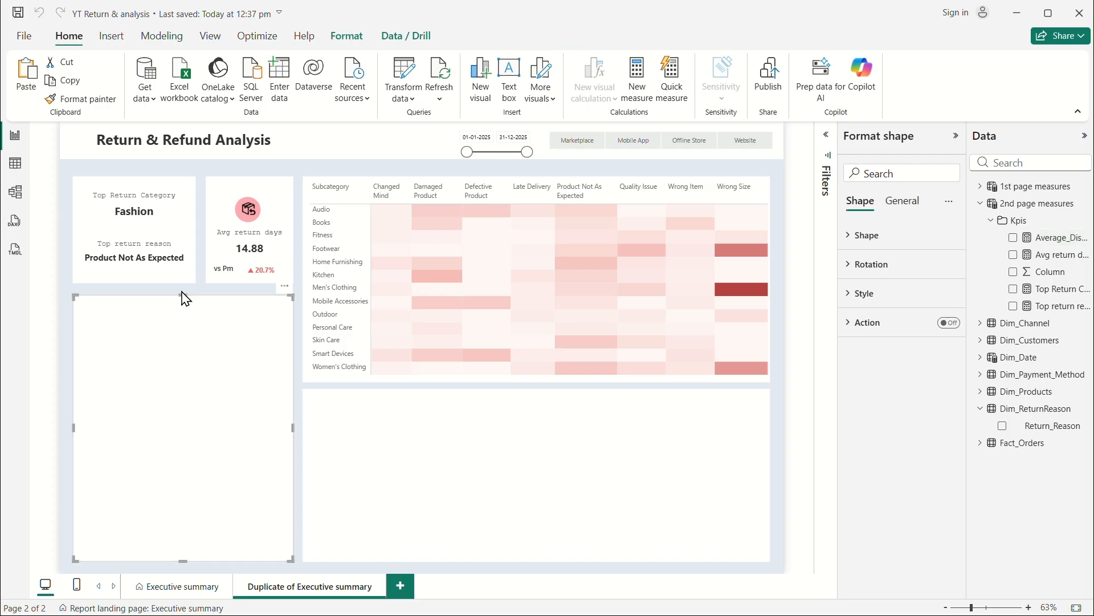
{"action": "left_click_drag", "start_coordinate": [183, 298], "coordinate": [190, 293]}
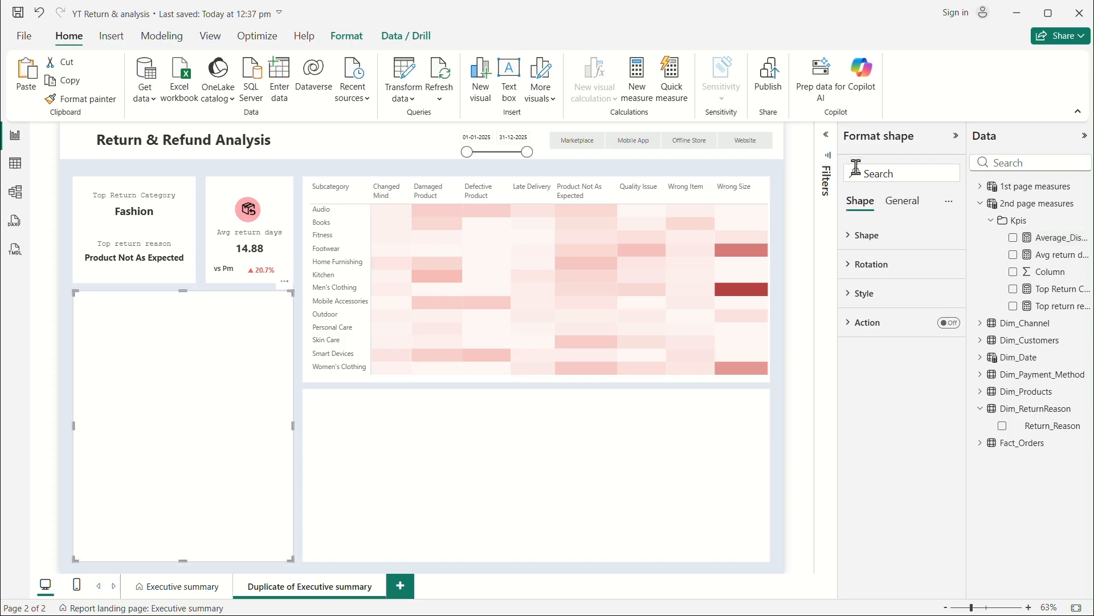
{"action": "left_click", "coordinate": [670, 436]}
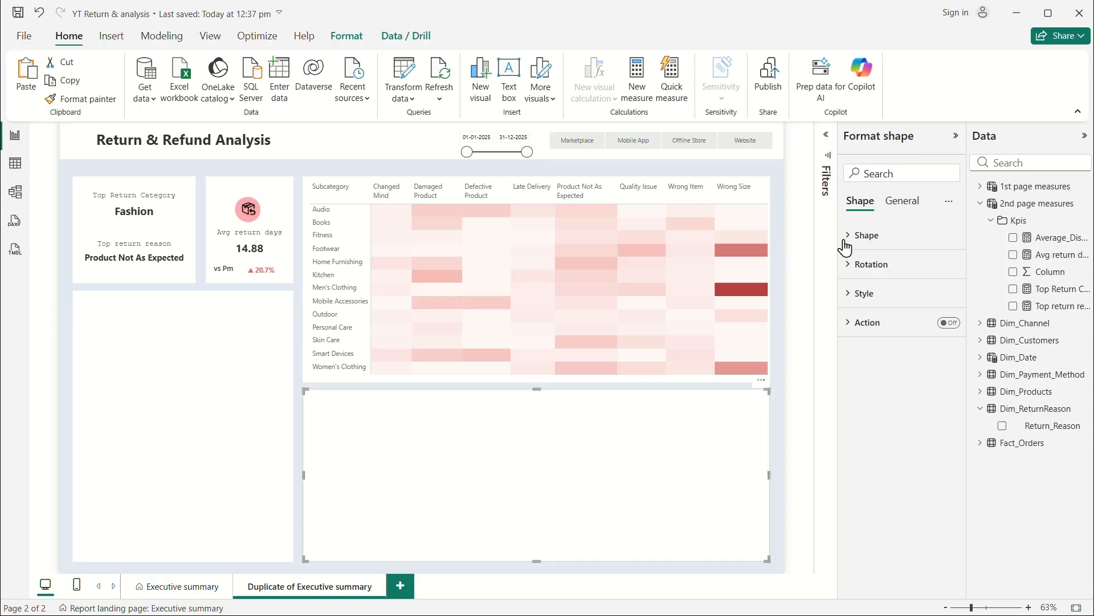
{"action": "left_click", "coordinate": [778, 203]}
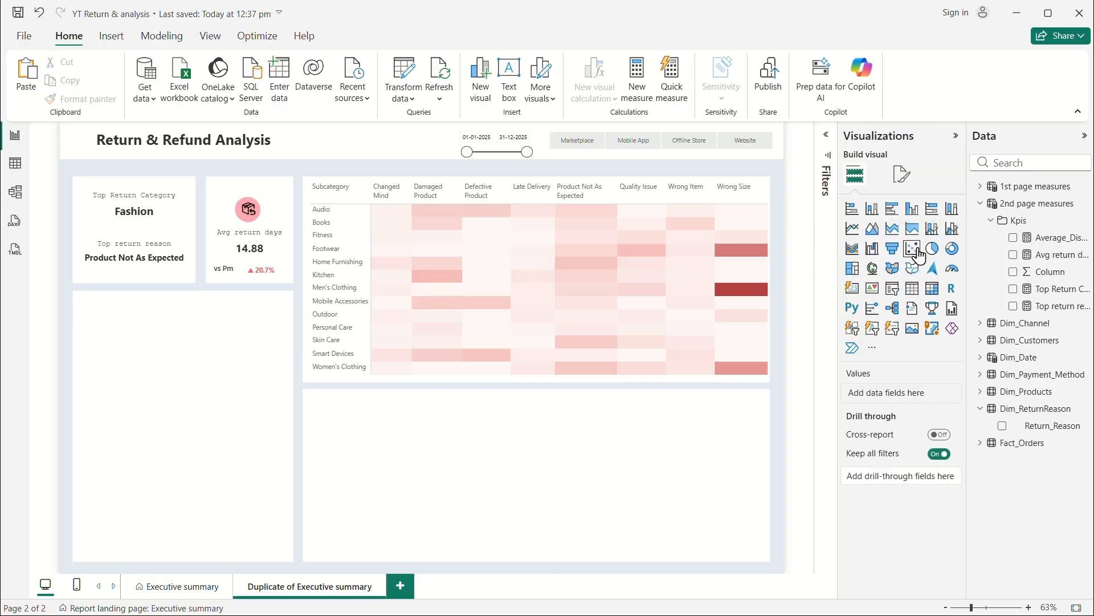
Step: Insert a scatter chart filling the empty panel below the KPI cards and assign Average_Discount% to its X axis
{"action": "left_click", "coordinate": [916, 252]}
{"action": "left_click_drag", "start_coordinate": [209, 277], "coordinate": [291, 560]}
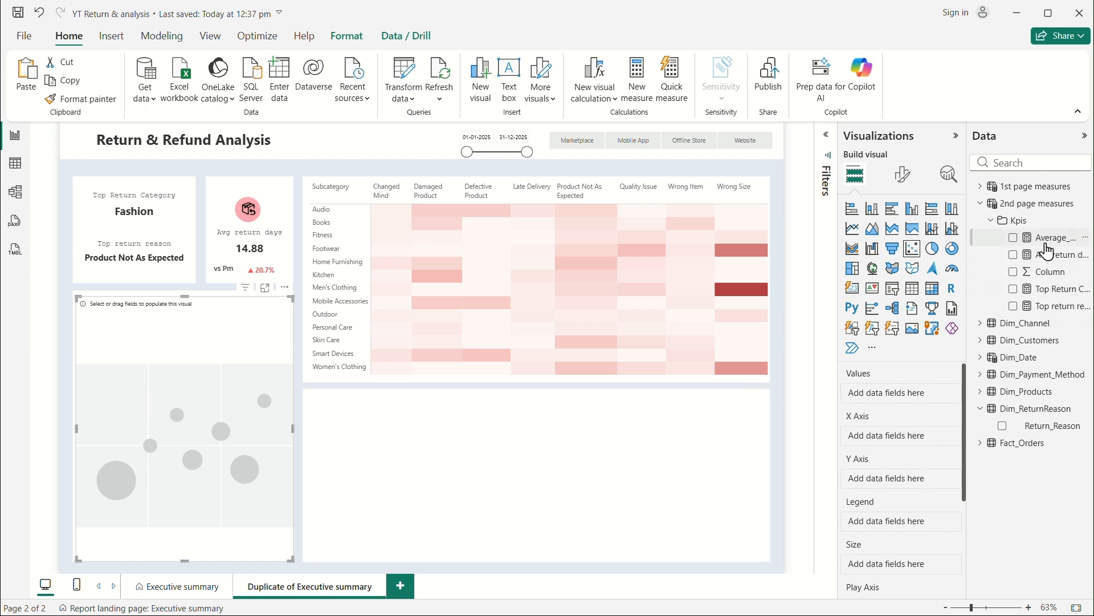
{"action": "left_click_drag", "start_coordinate": [1048, 244], "coordinate": [901, 451]}
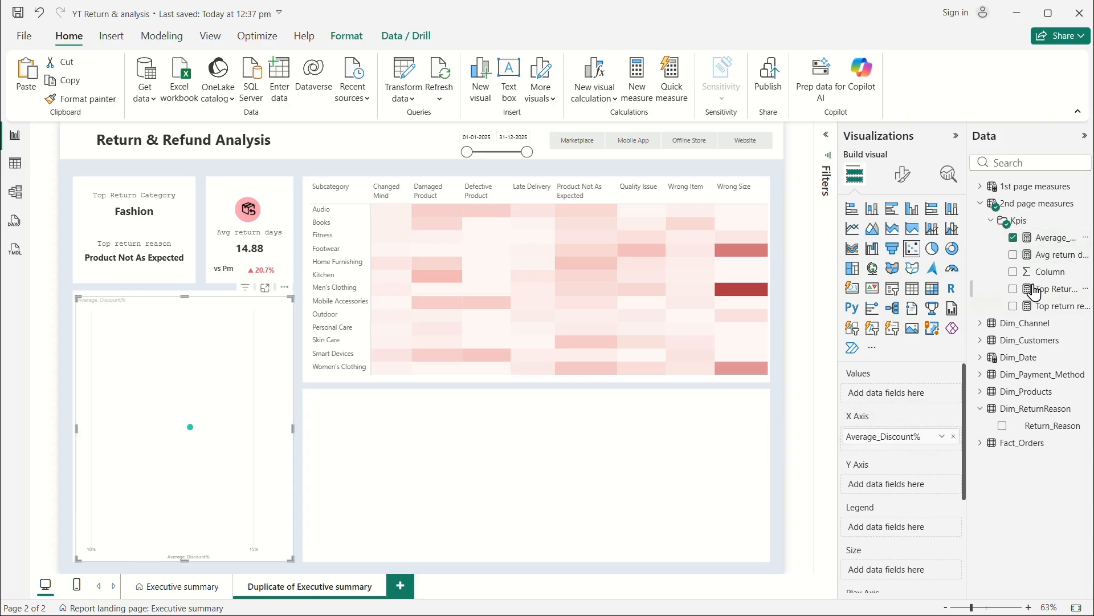
Step: Assign Return rate % to the scatter chart's Y axis, Total Orders to its size and Product_Name to its values
{"action": "left_click", "coordinate": [980, 187]}
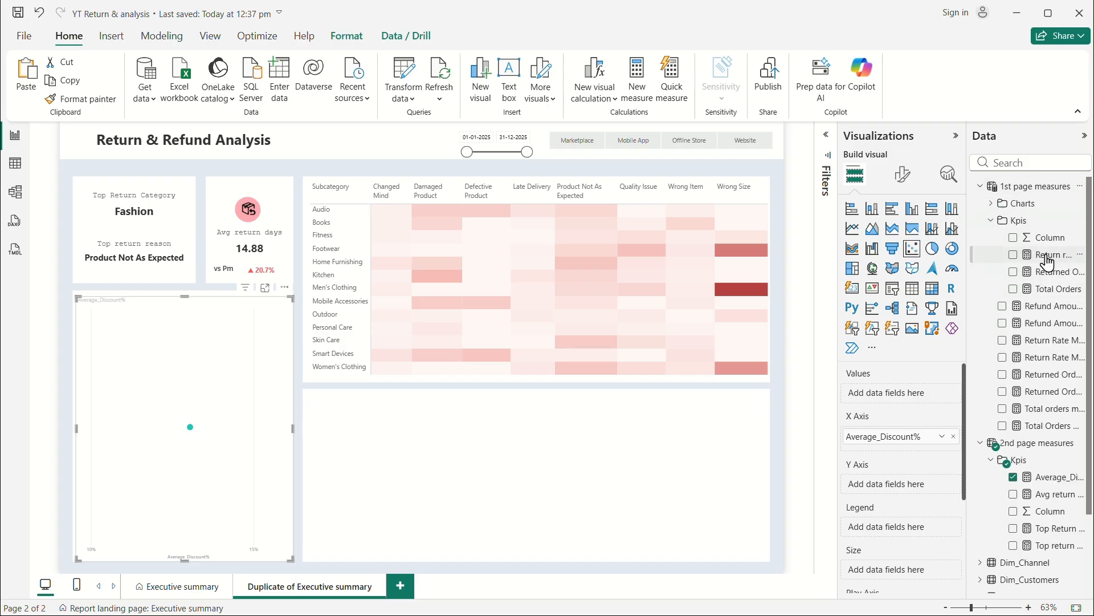
{"action": "left_click_drag", "start_coordinate": [1047, 262], "coordinate": [915, 489]}
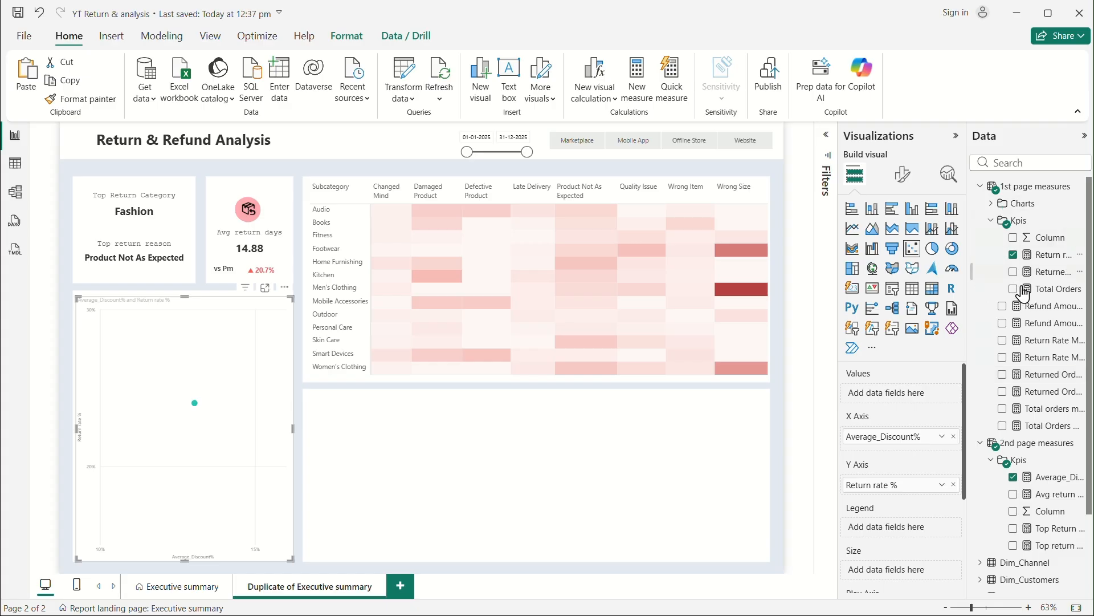
{"action": "left_click_drag", "start_coordinate": [1057, 296], "coordinate": [903, 576]}
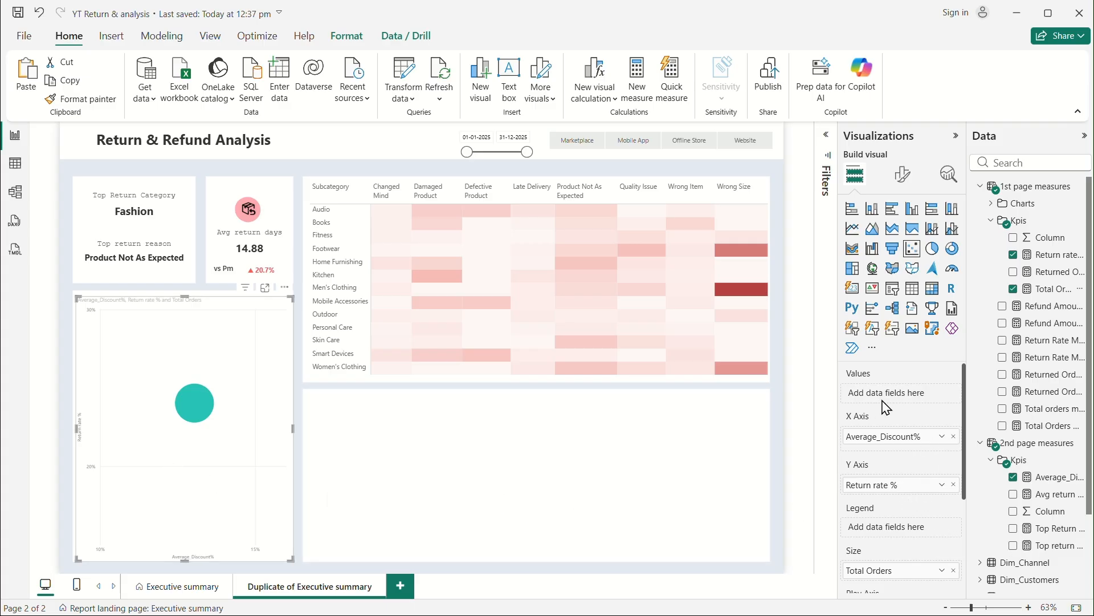
{"action": "left_click", "coordinate": [981, 186]}
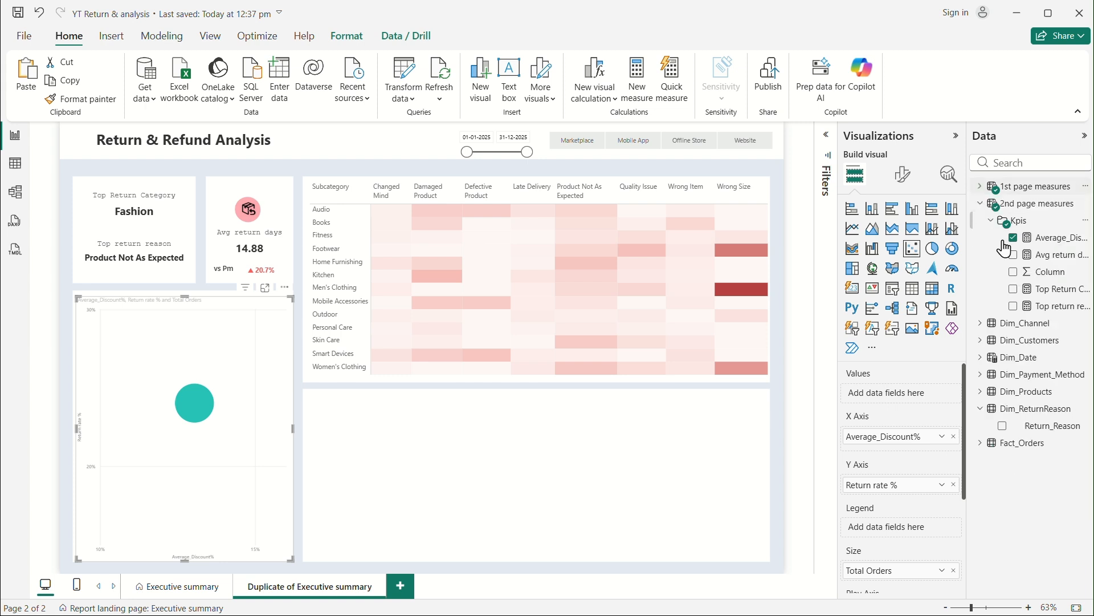
{"action": "left_click", "coordinate": [980, 392]}
{"action": "left_click_drag", "start_coordinate": [1075, 471], "coordinate": [908, 397]}
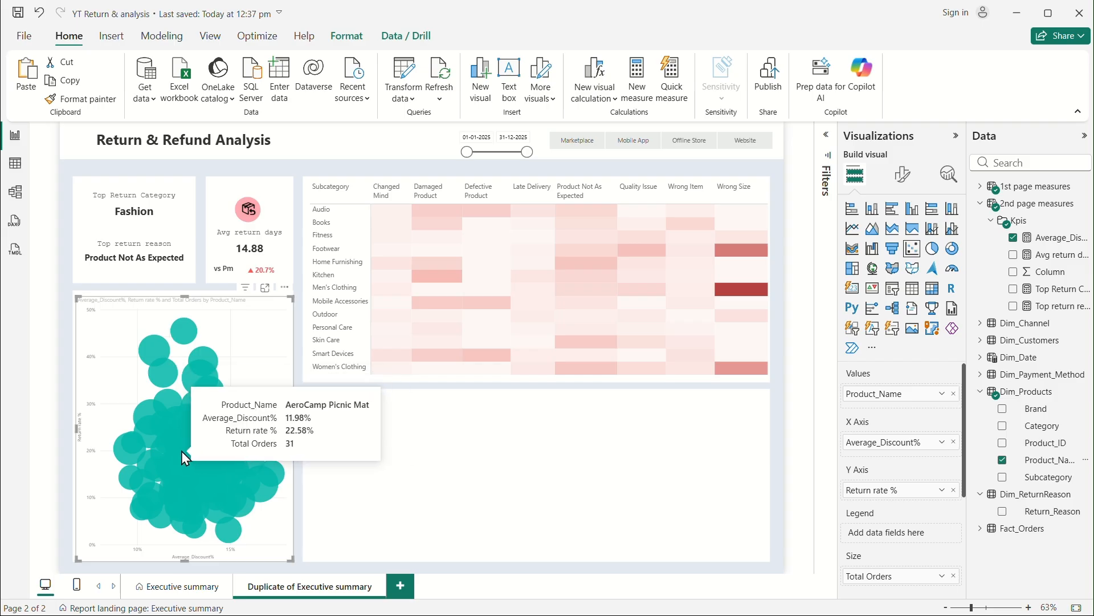
{"action": "mouse_move", "coordinate": [171, 490]}
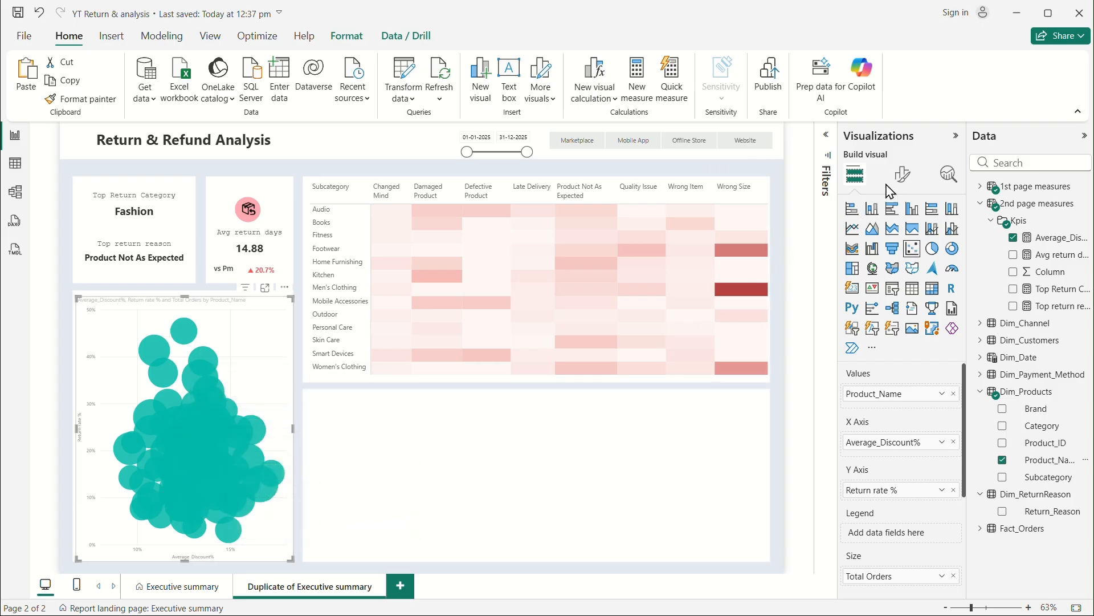
Step: Change the scatter chart's markers to diamonds and set their size multiplier to -23
{"action": "left_click", "coordinate": [900, 173]}
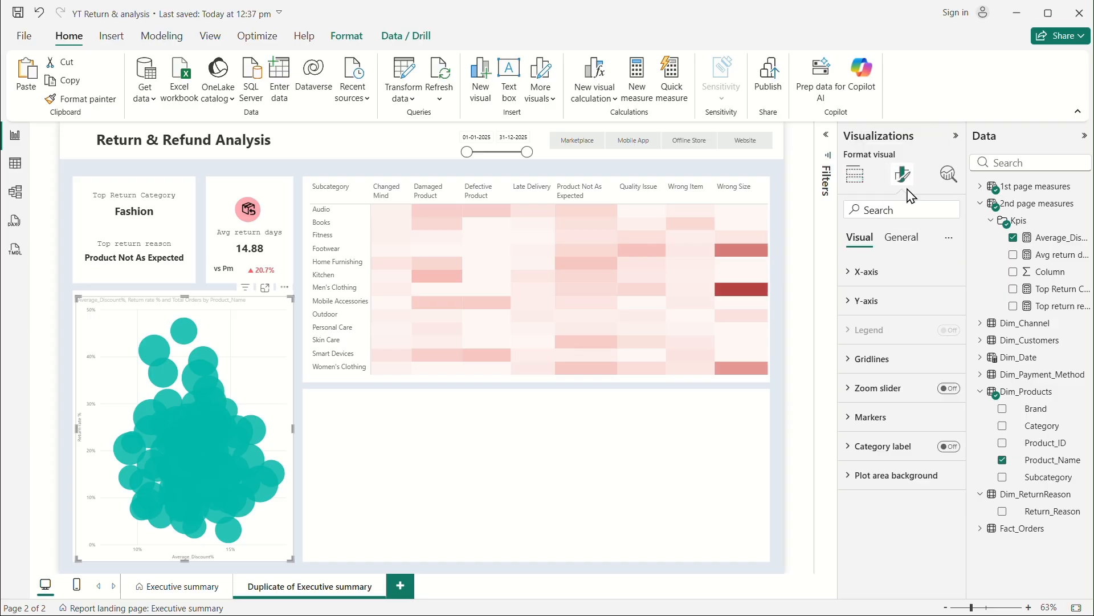
{"action": "left_click", "coordinate": [852, 417]}
{"action": "scroll", "coordinate": [917, 427], "scroll_direction": "down", "scroll_amount": 3}
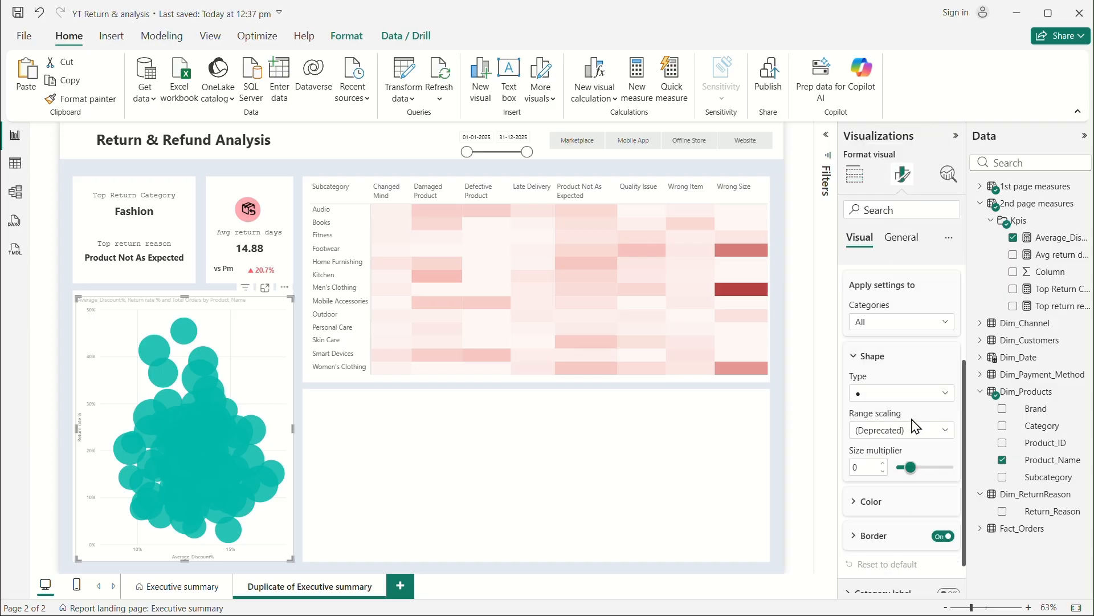
{"action": "left_click", "coordinate": [884, 393]}
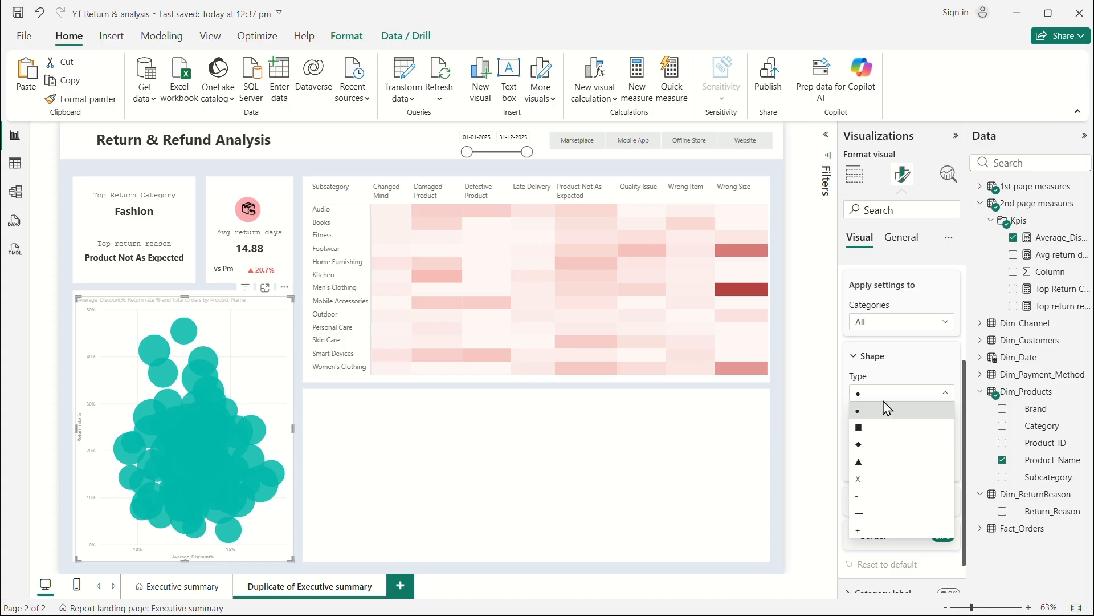
{"action": "left_click", "coordinate": [862, 447]}
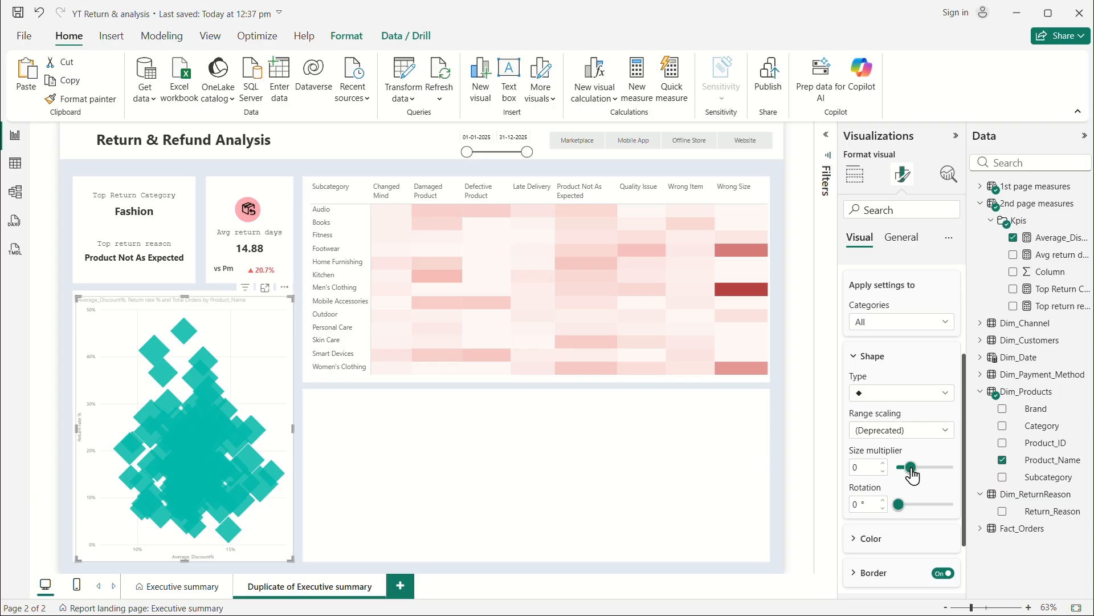
{"action": "left_click_drag", "start_coordinate": [911, 472], "coordinate": [900, 471]}
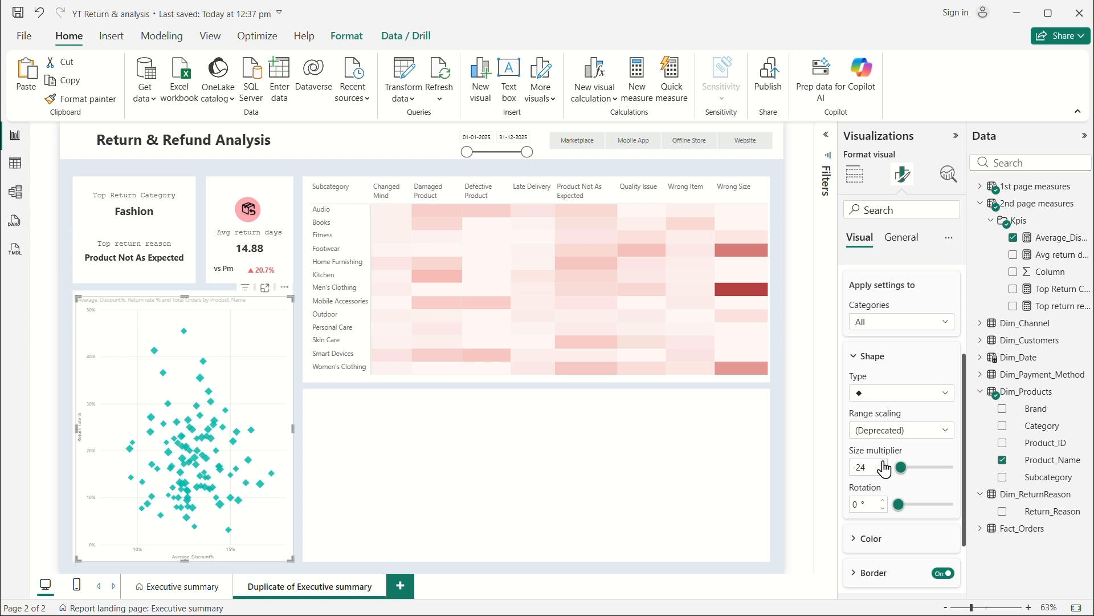
{"action": "left_click", "coordinate": [885, 469]}
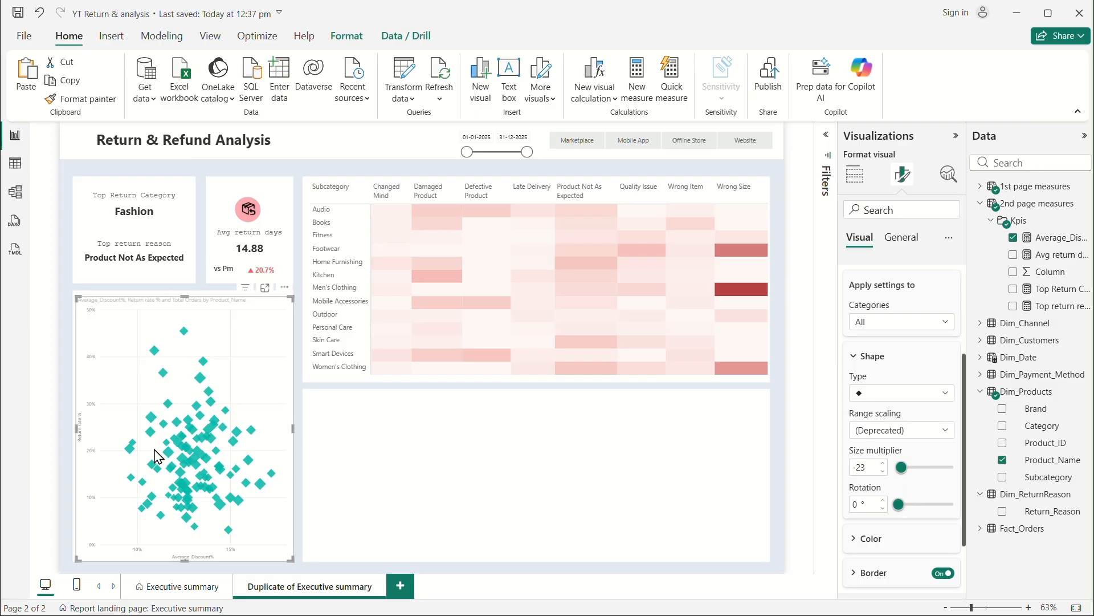
{"action": "left_click_drag", "start_coordinate": [186, 296], "coordinate": [187, 297]}
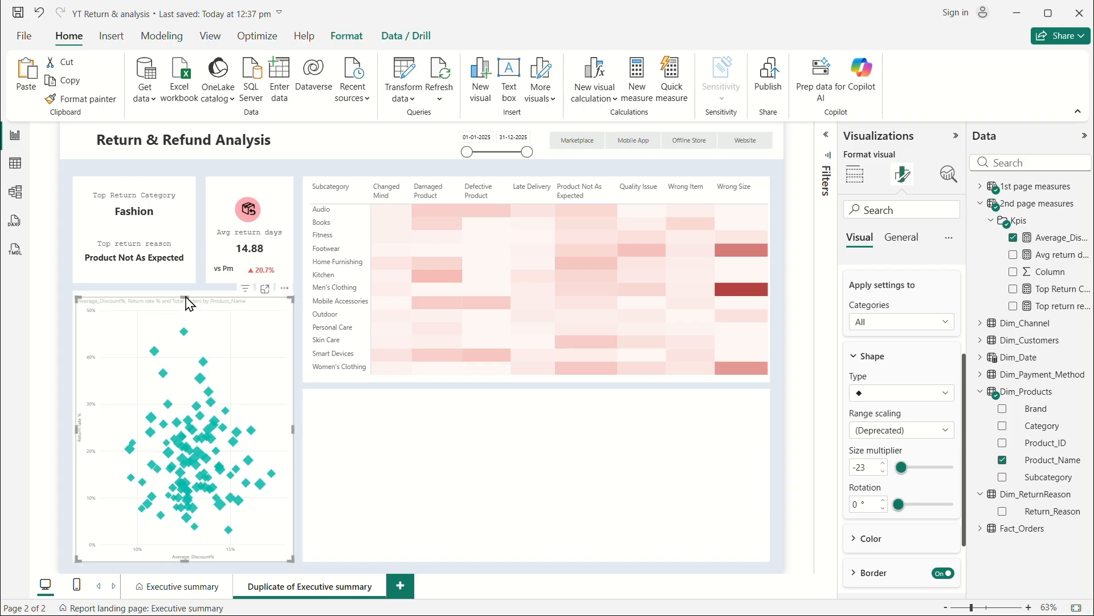
Step: Copy the formatting of the Returned Units by Sales_Channel donut chart on the Executive summary page onto the scatter chart
{"action": "left_click", "coordinate": [181, 593]}
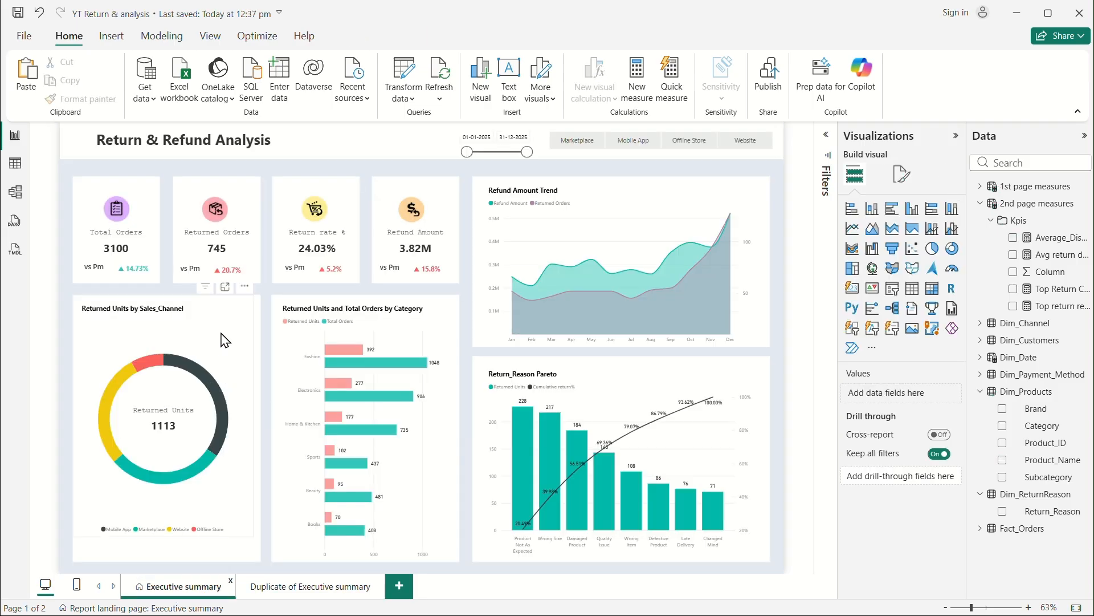
{"action": "left_click", "coordinate": [225, 340]}
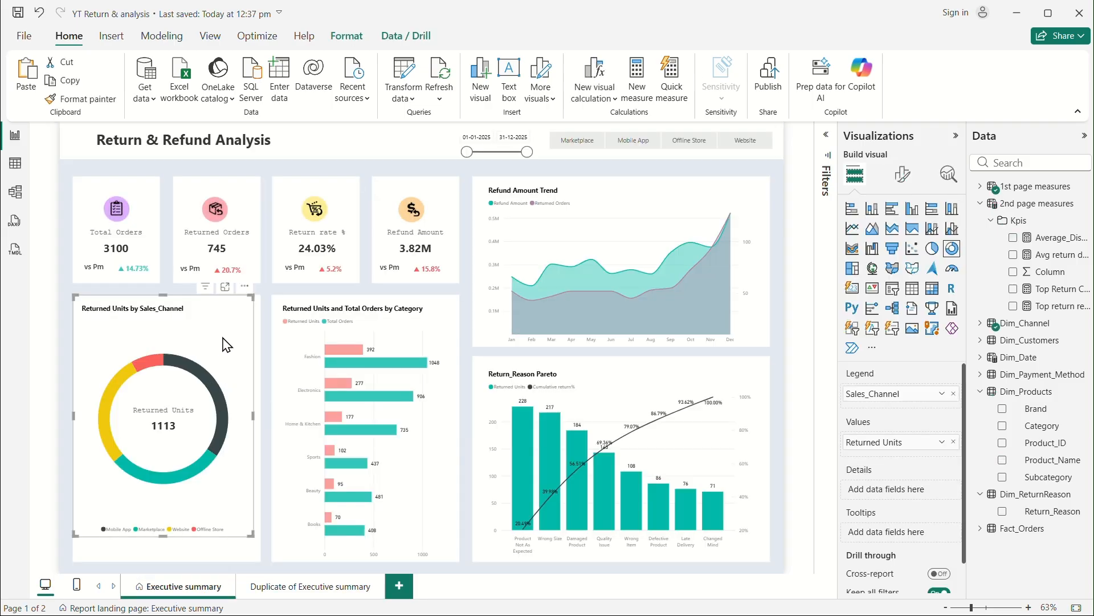
{"action": "left_click", "coordinate": [73, 104]}
{"action": "left_click", "coordinate": [75, 100]}
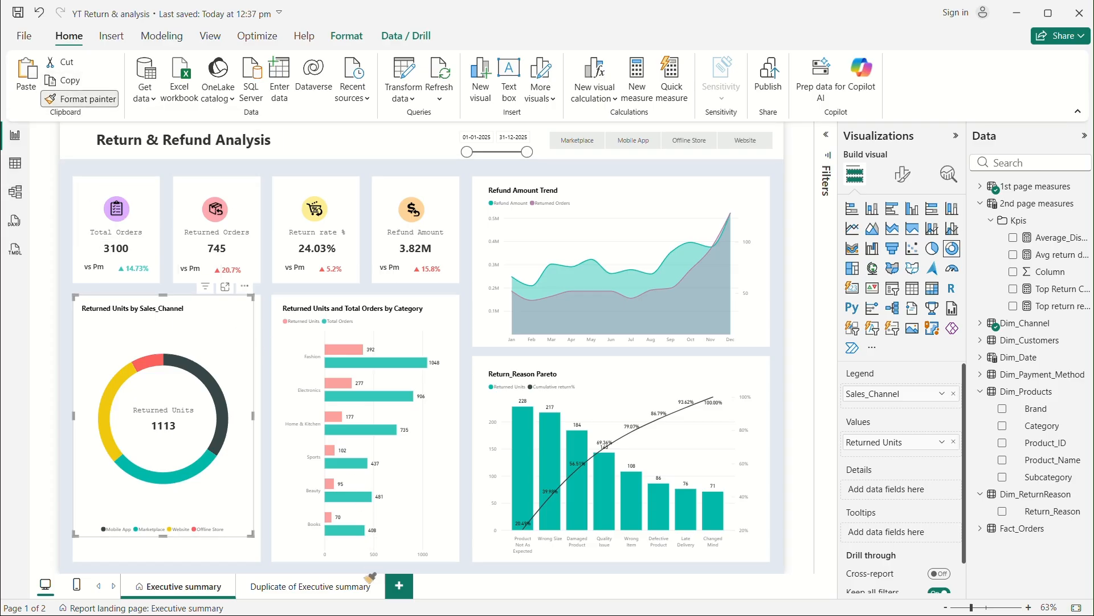
{"action": "left_click", "coordinate": [310, 586]}
{"action": "left_click", "coordinate": [224, 356]}
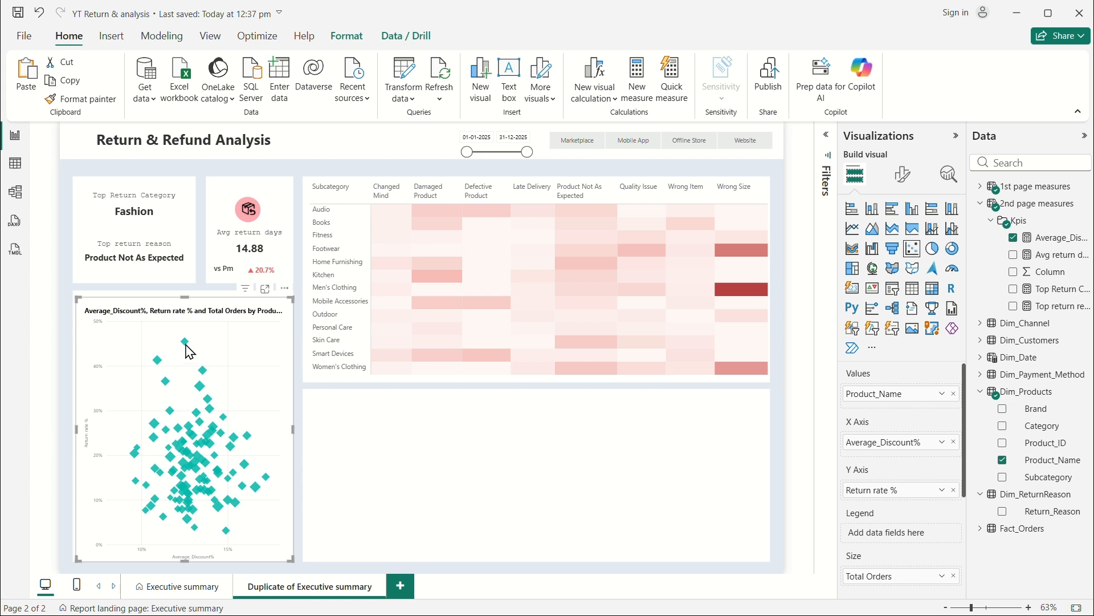
Step: Extend the scatter chart slightly upward and replace its title text with "Avg Dicount vs returnrate%"
{"action": "mouse_move", "coordinate": [186, 345]}
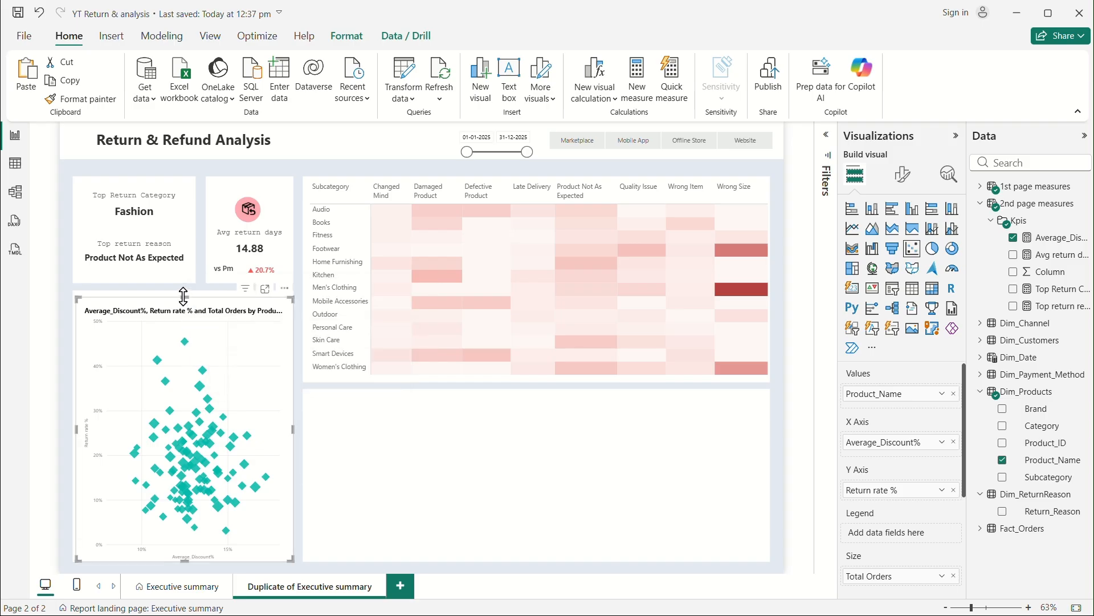
{"action": "left_click_drag", "start_coordinate": [183, 295], "coordinate": [184, 295]}
{"action": "left_click", "coordinate": [903, 174]}
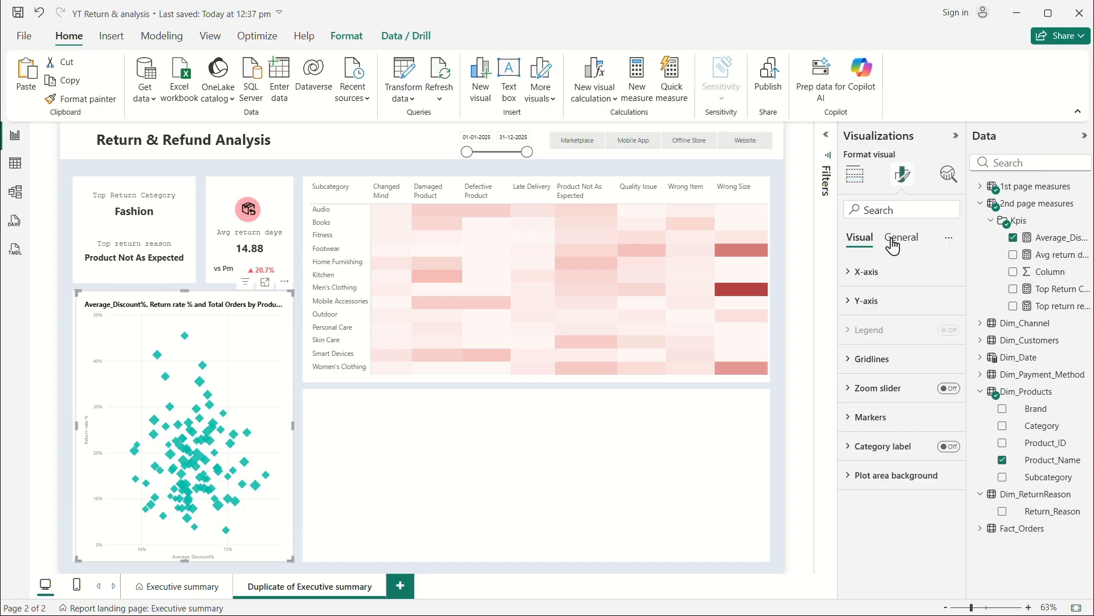
{"action": "left_click", "coordinate": [876, 302]}
{"action": "left_click", "coordinate": [916, 371]}
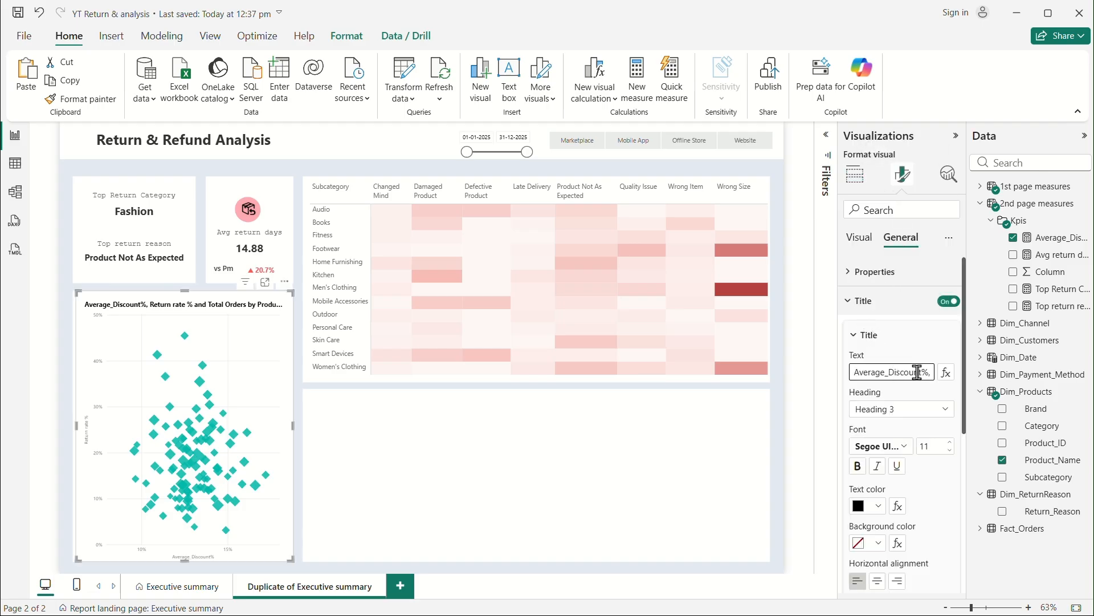
{"action": "key", "text": "ctrl+a"}
{"action": "key", "text": "BackSpace"}
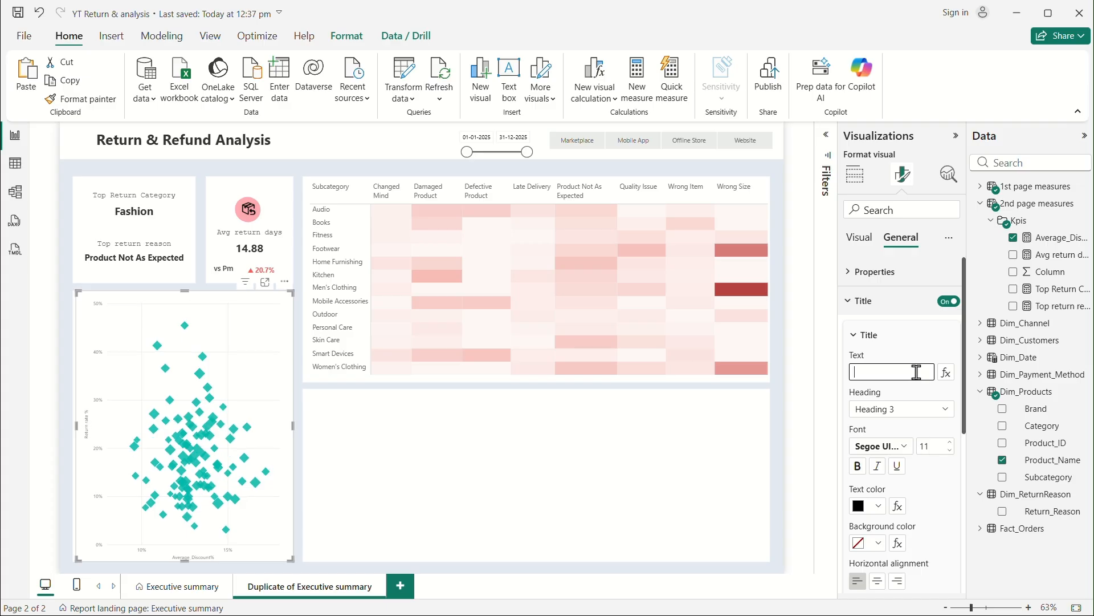
{"action": "type", "text": "Avg"}
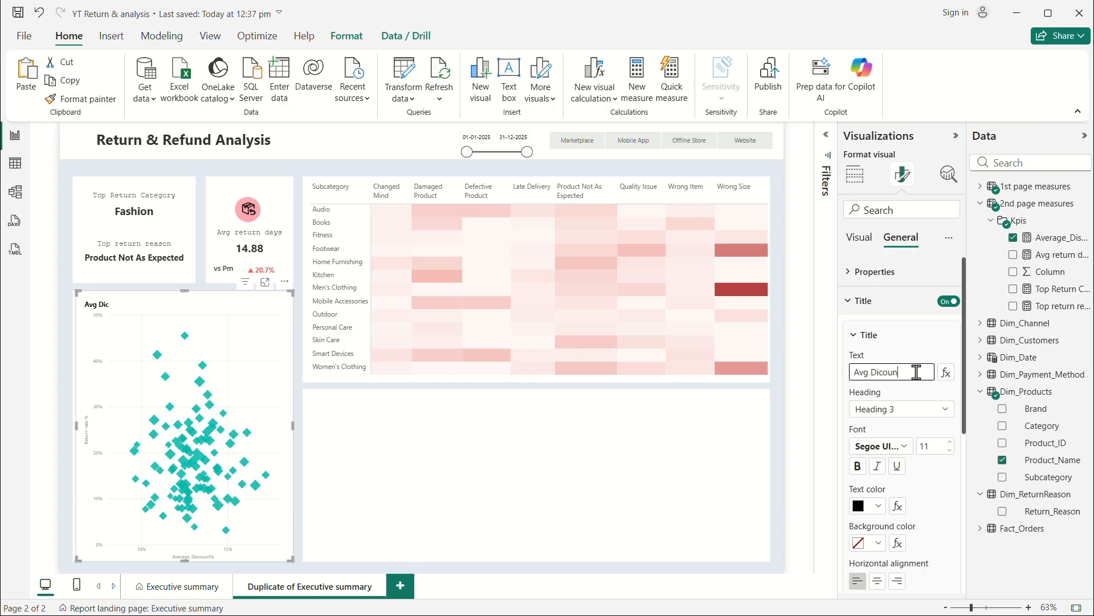
{"action": "type", "text": "Dicount vs returnrate%"}
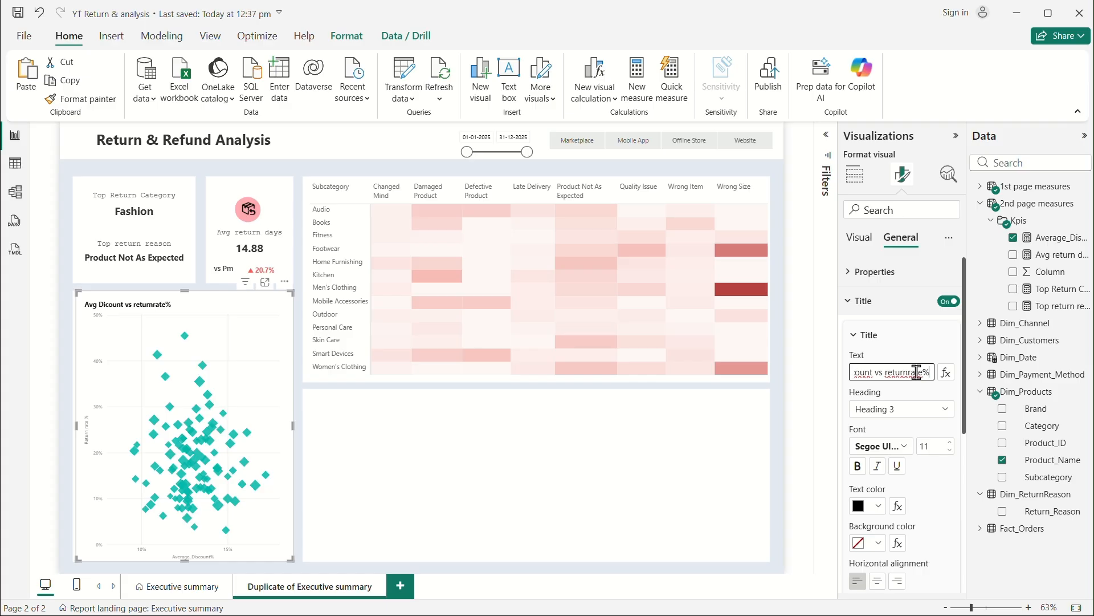
Step: Correct the scatter chart's title to "Avg Discount vs return rate%" and center it horizontally
{"action": "left_click", "coordinate": [908, 376]}
{"action": "left_click", "coordinate": [903, 355]}
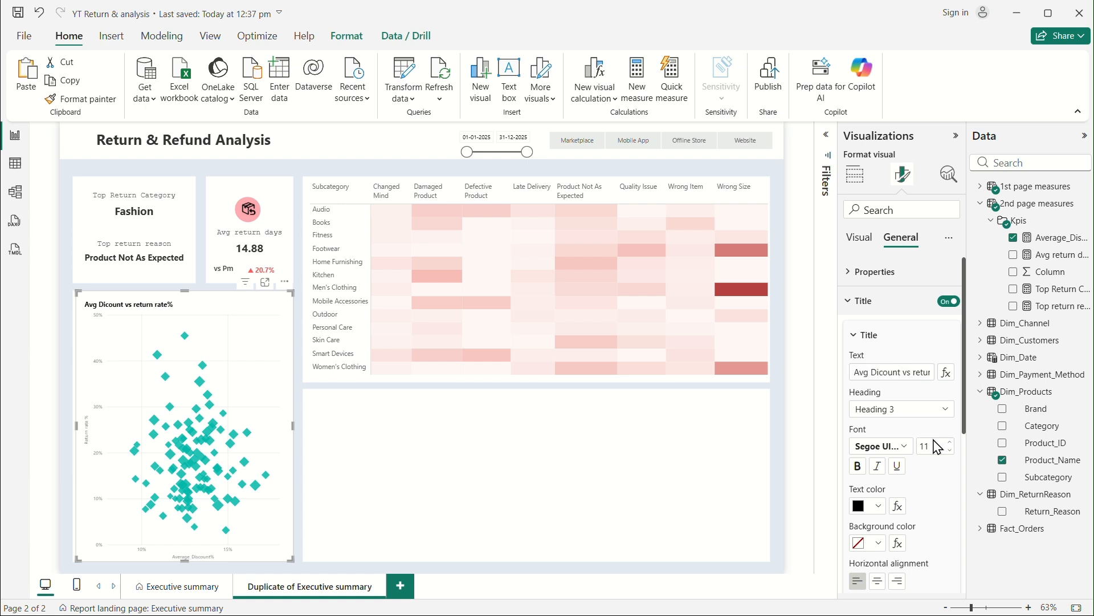
{"action": "left_click", "coordinate": [883, 372]}
{"action": "type", "text": "s"}
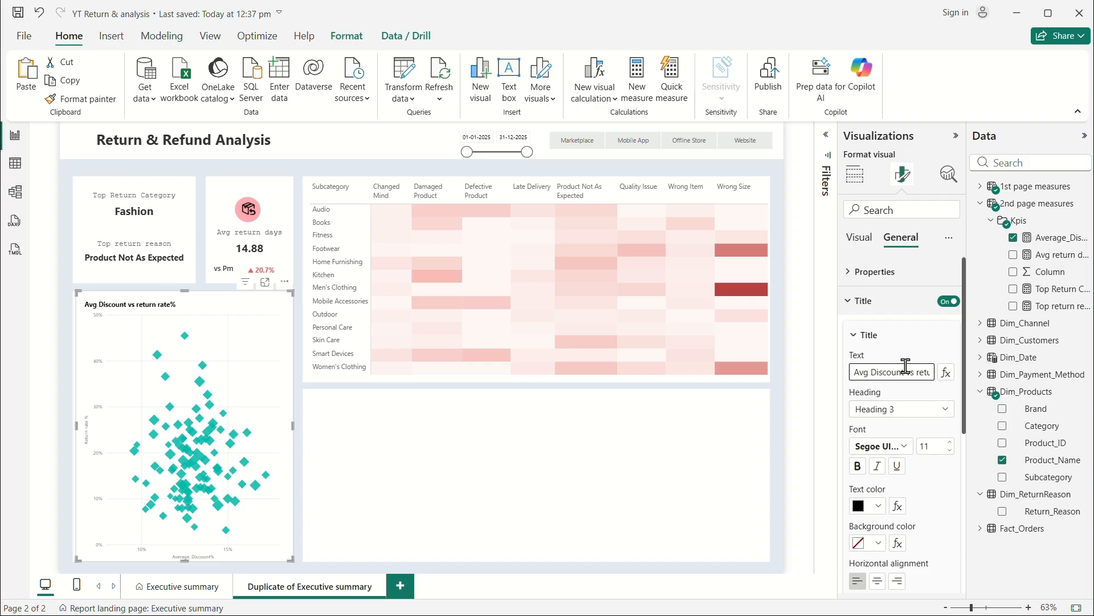
{"action": "left_click", "coordinate": [878, 580]}
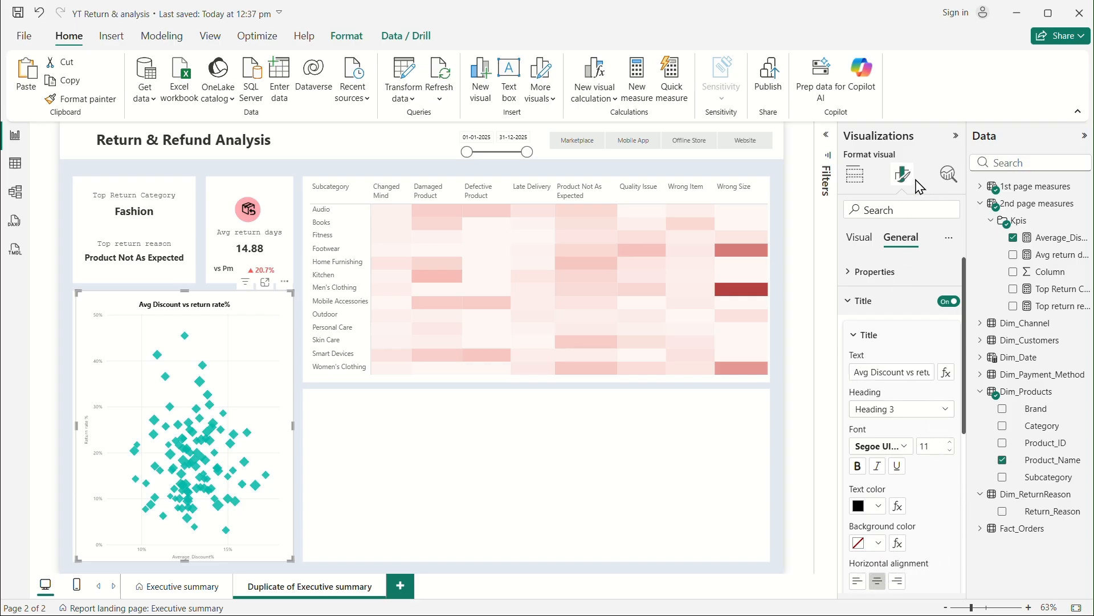
Step: Add two average lines to the scatter chart, one for Average_Discount% and one for Return rate %
{"action": "left_click", "coordinate": [949, 185]}
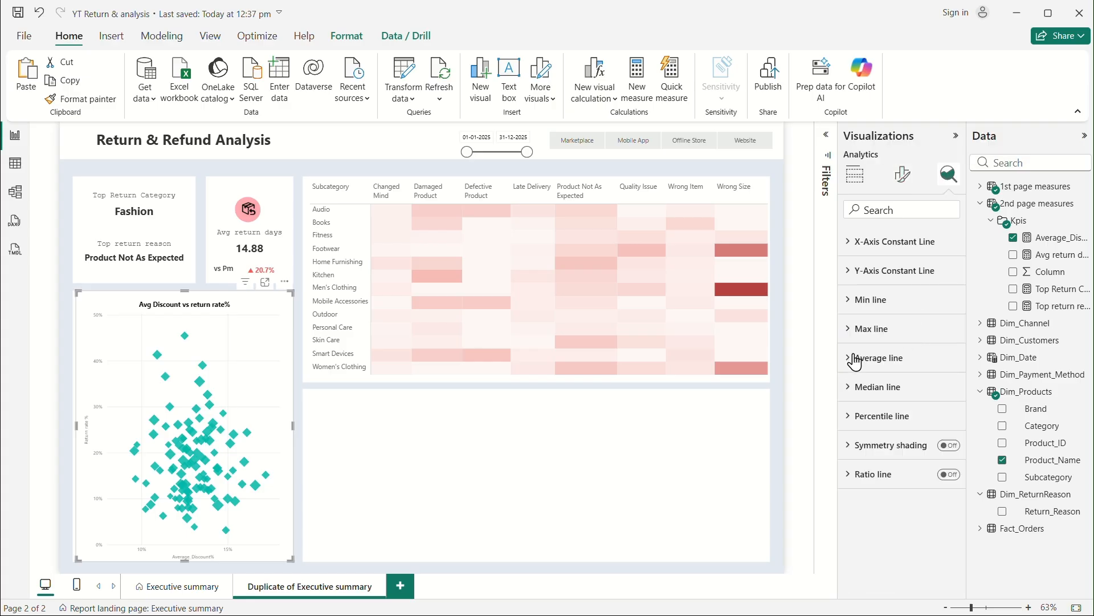
{"action": "left_click", "coordinate": [855, 359]}
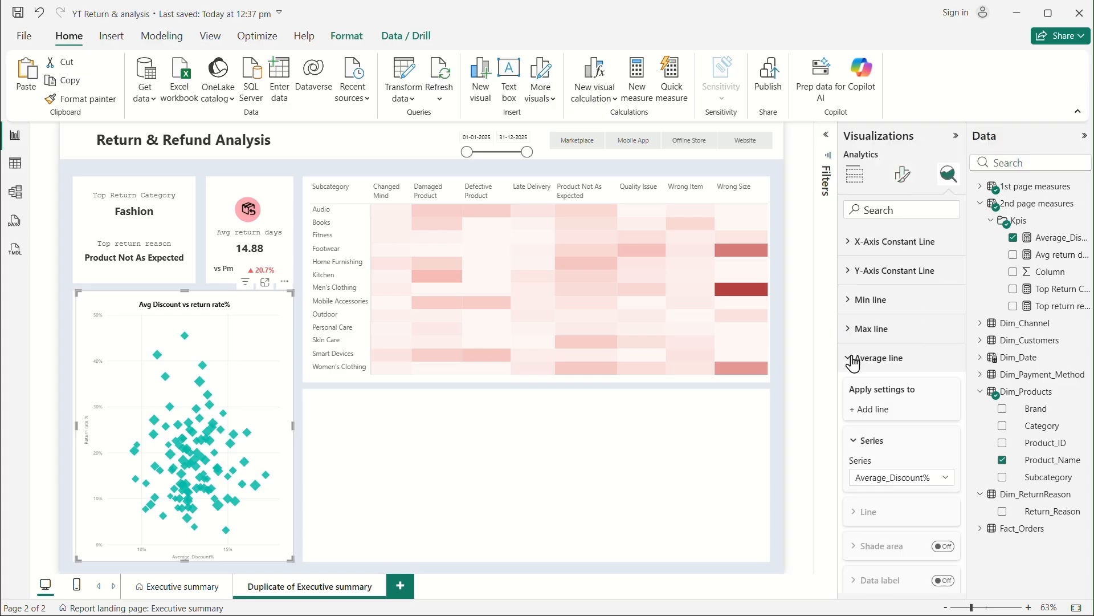
{"action": "left_click", "coordinate": [859, 410]}
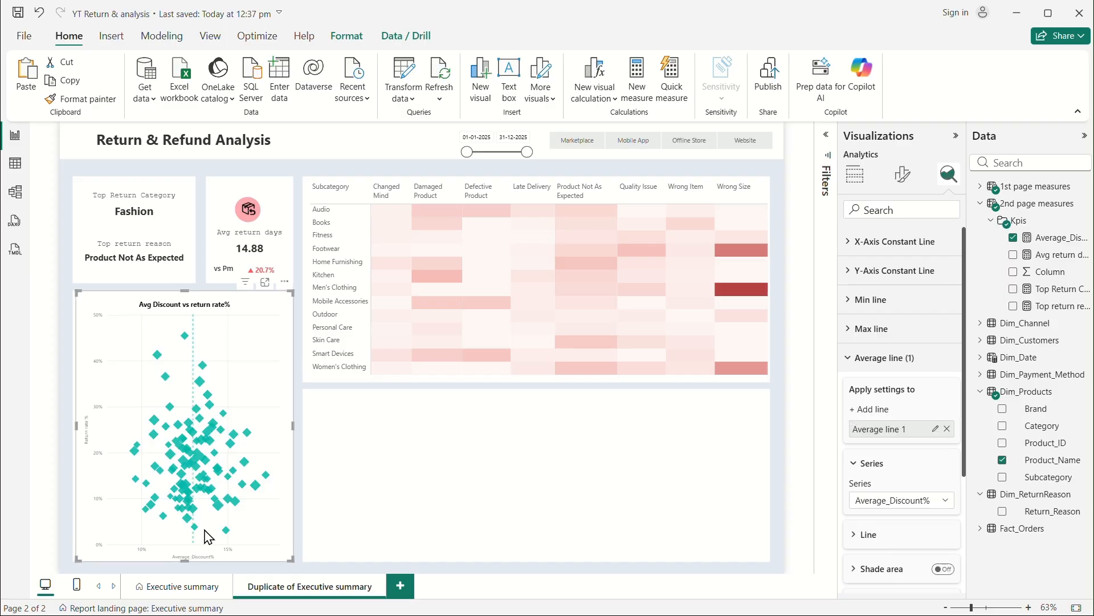
{"action": "left_click", "coordinate": [866, 417]}
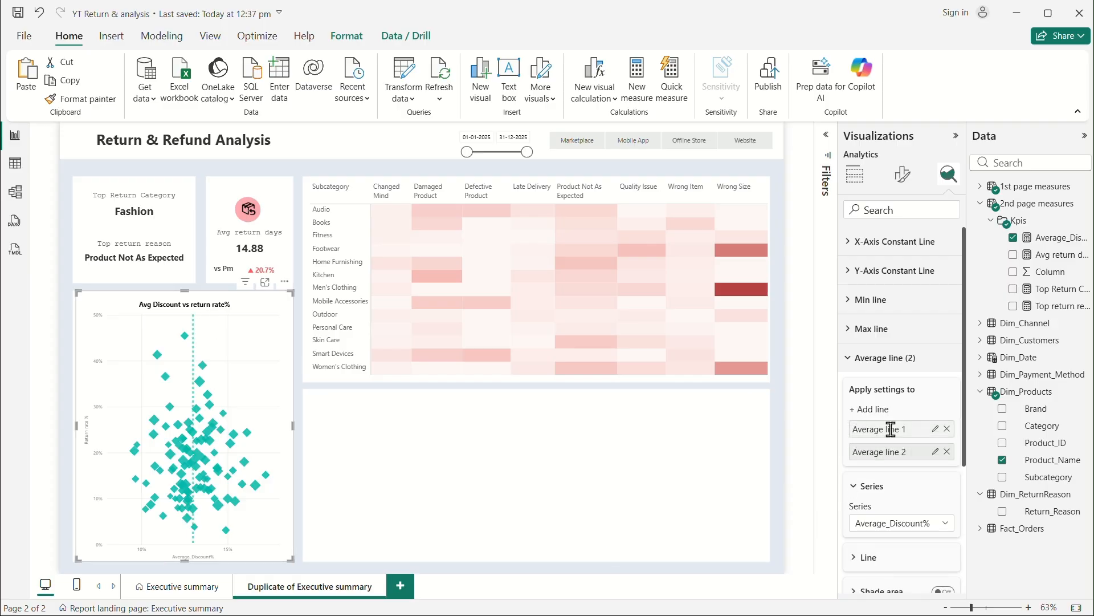
{"action": "left_click", "coordinate": [904, 523]}
{"action": "left_click", "coordinate": [900, 559]}
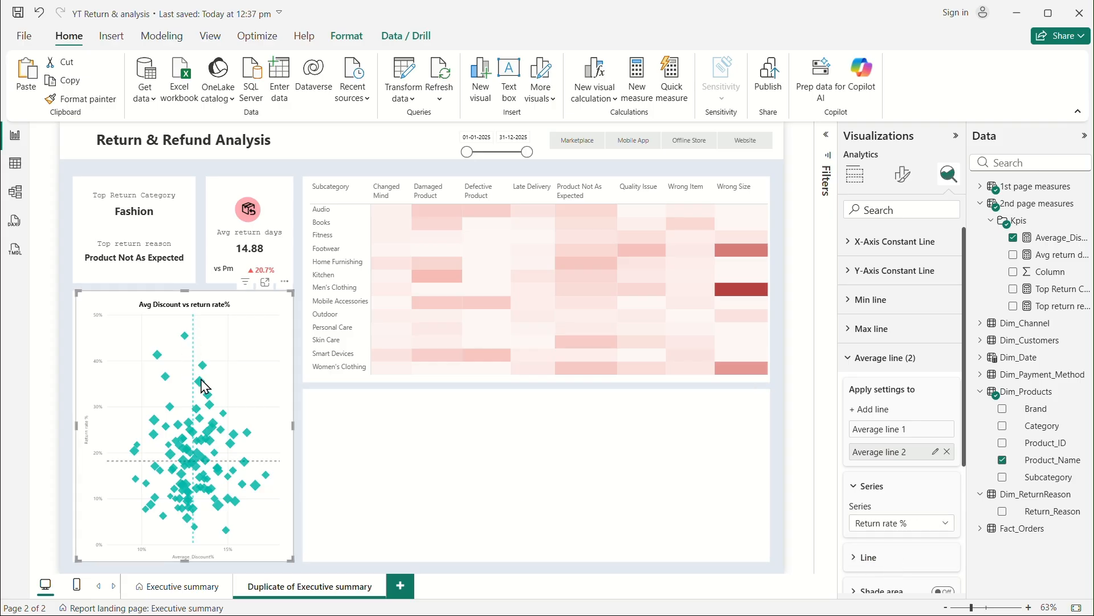
Step: Format the Return rate % average line with 31% transparency, a width of 2 px and a dark red color
{"action": "scroll", "coordinate": [895, 493], "scroll_direction": "down", "scroll_amount": 3}
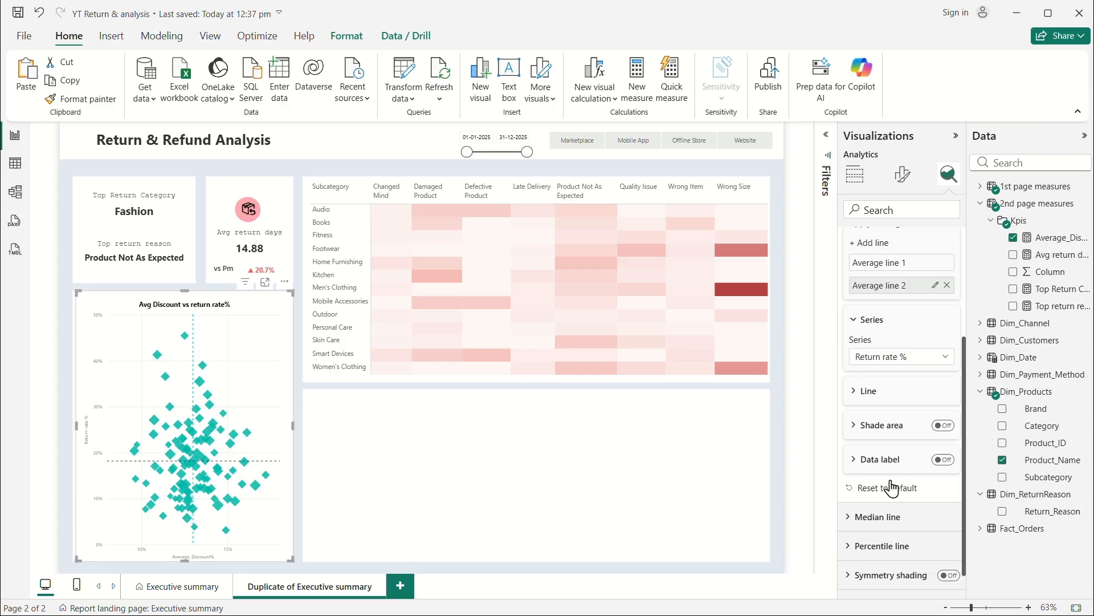
{"action": "left_click", "coordinate": [866, 392]}
{"action": "left_click_drag", "start_coordinate": [927, 468], "coordinate": [914, 471]}
{"action": "scroll", "coordinate": [900, 518], "scroll_direction": "down", "scroll_amount": 3}
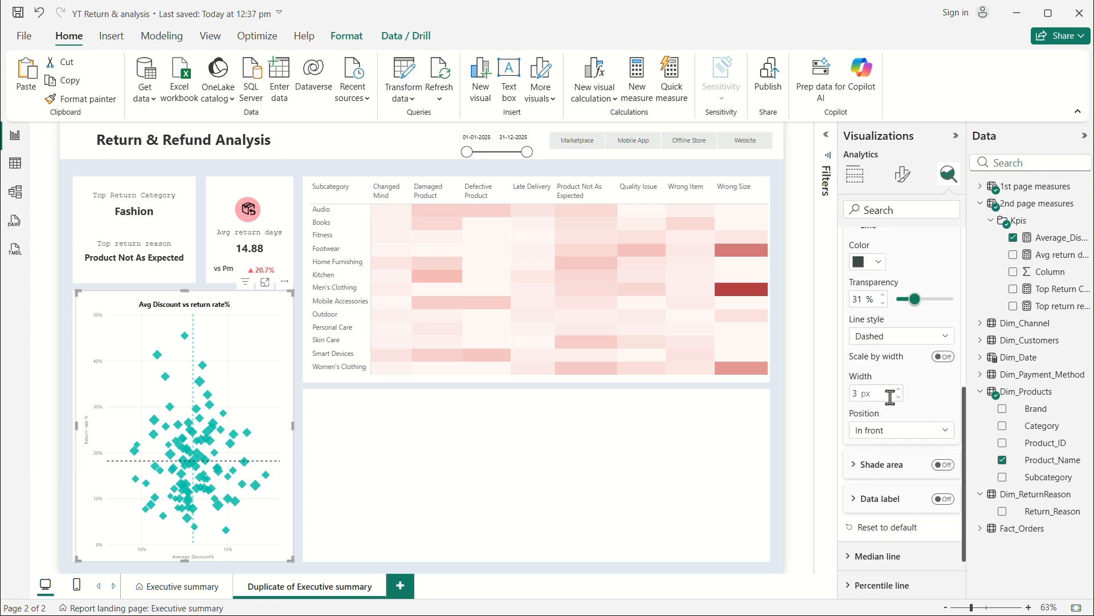
{"action": "left_click", "coordinate": [898, 396]}
{"action": "scroll", "coordinate": [897, 493], "scroll_direction": "up", "scroll_amount": 3}
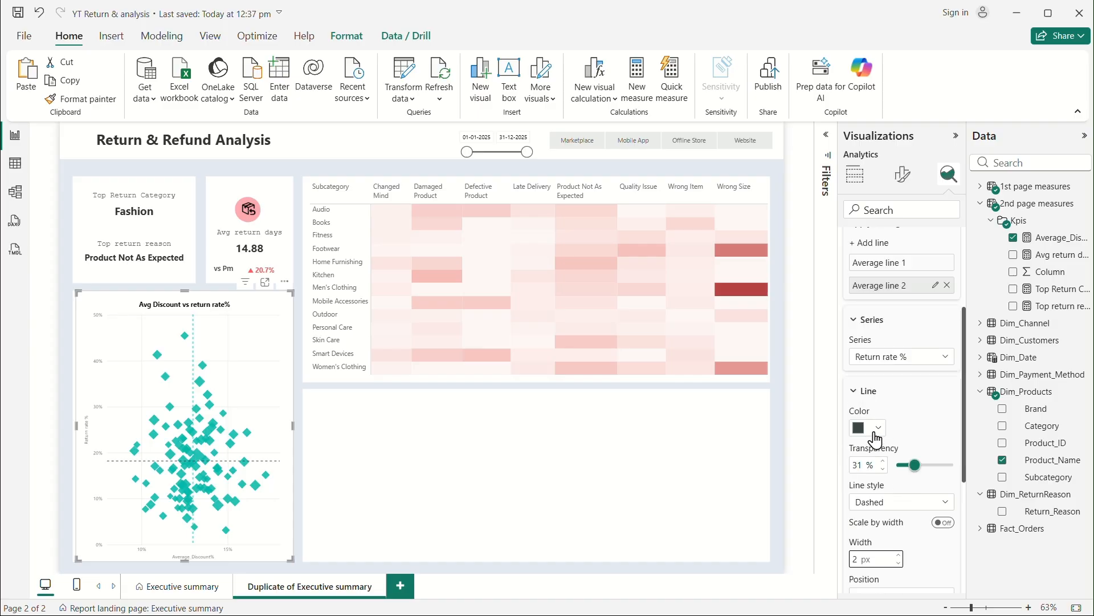
{"action": "left_click", "coordinate": [869, 429]}
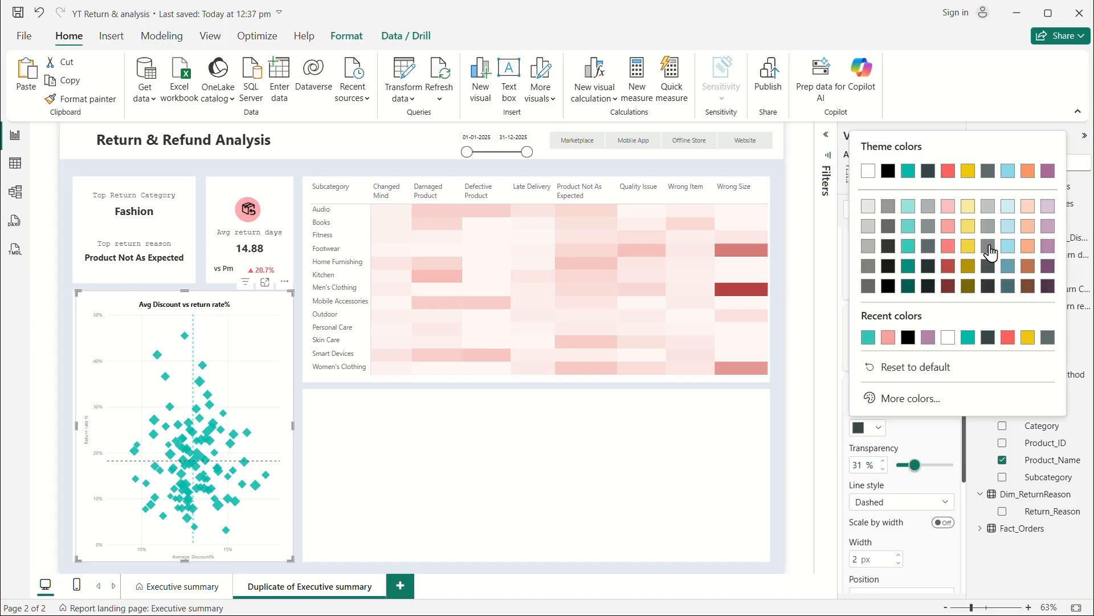
{"action": "left_click", "coordinate": [948, 267]}
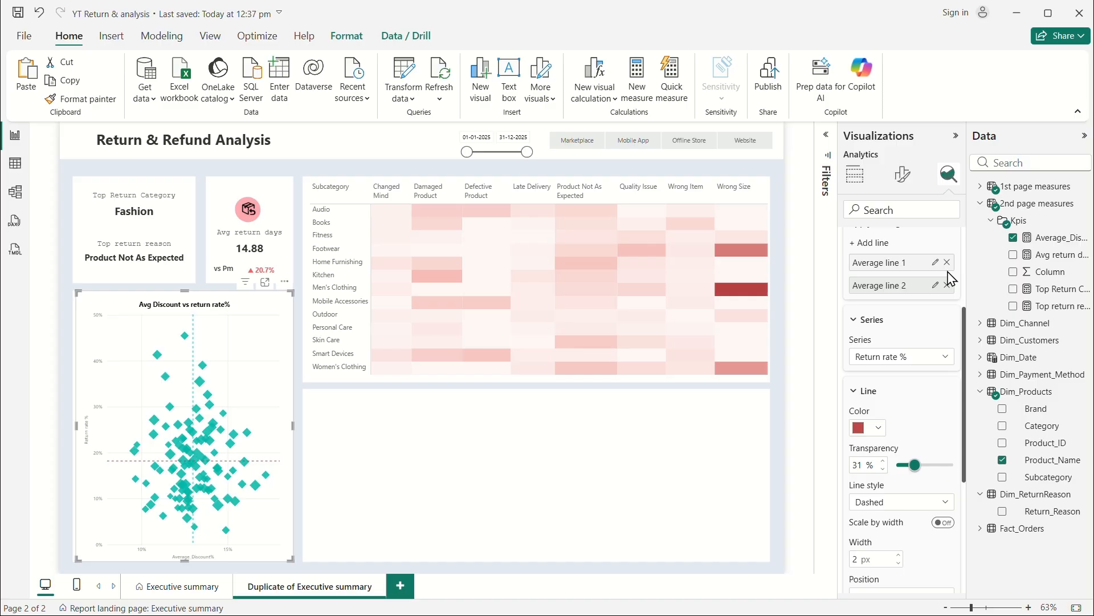
Step: Give the Average_Discount% average line the same dark red color as the Return rate % line
{"action": "left_click", "coordinate": [892, 264]}
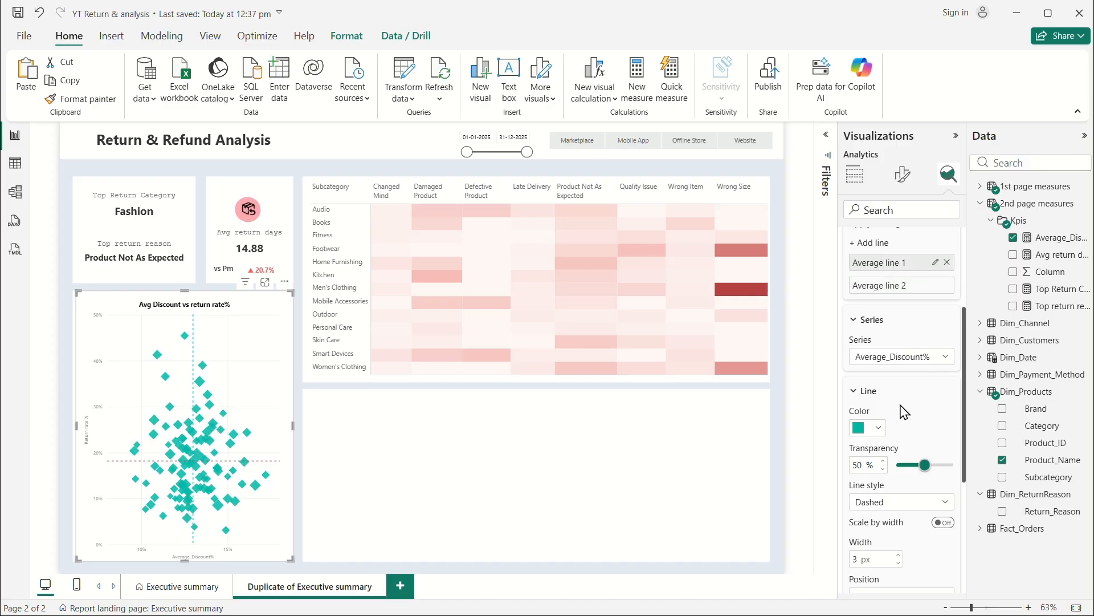
{"action": "left_click", "coordinate": [872, 429]}
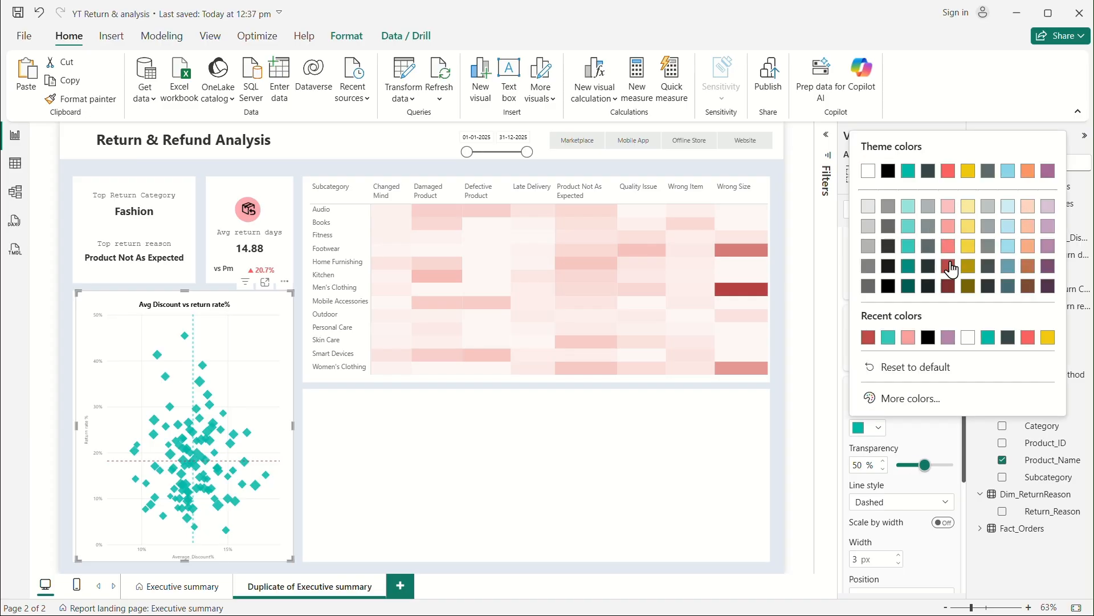
{"action": "left_click", "coordinate": [949, 266]}
{"action": "left_click", "coordinate": [915, 390]}
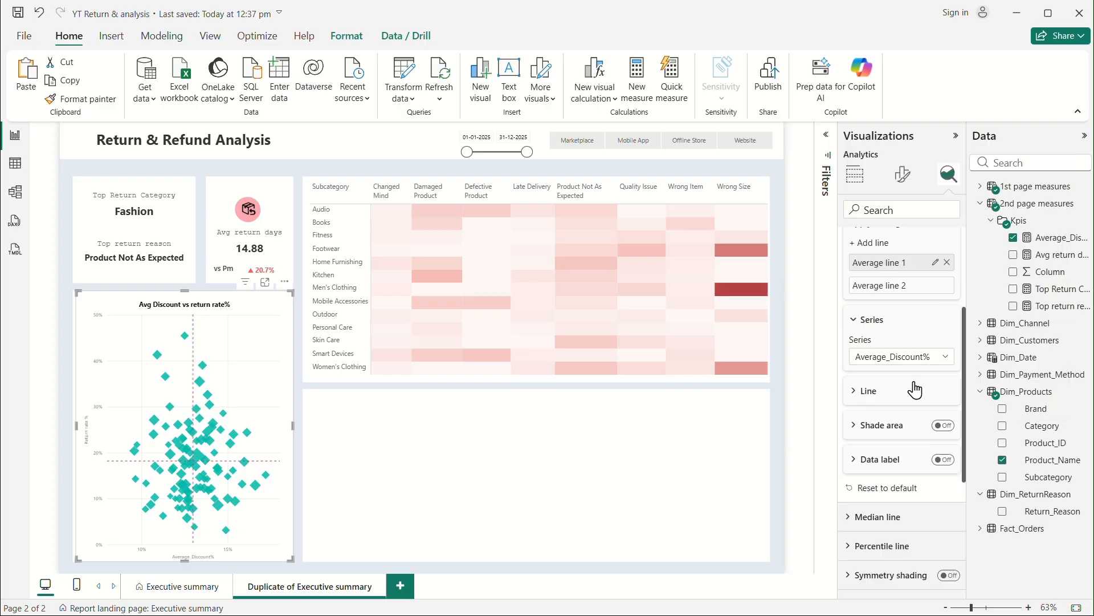
{"action": "scroll", "coordinate": [915, 353], "scroll_direction": "up", "scroll_amount": 3}
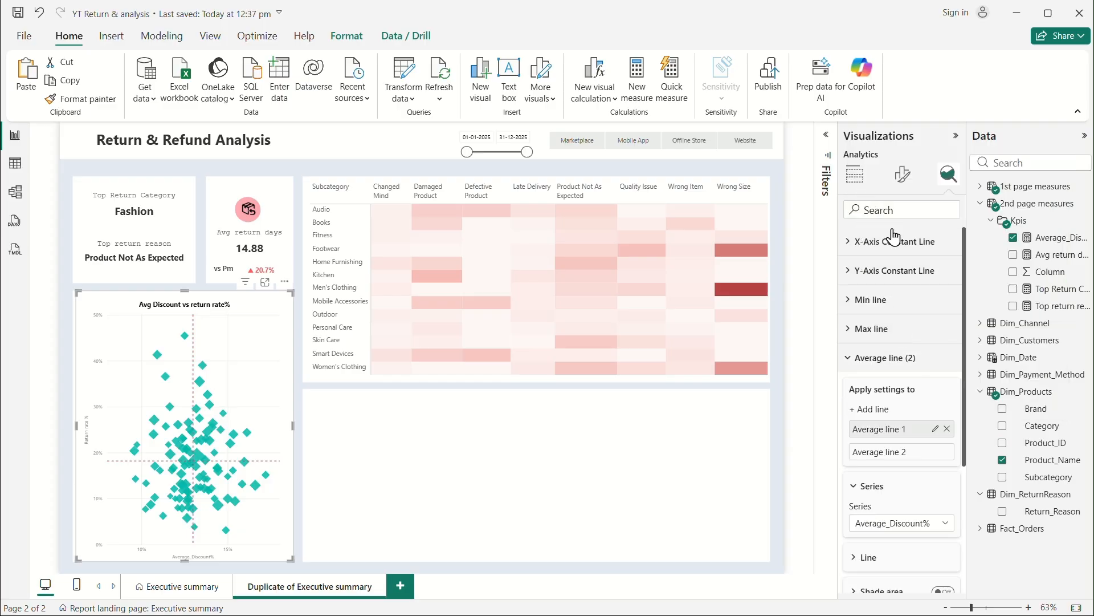
Step: Examine the scatter chart's marker shape and color settings
{"action": "left_click", "coordinate": [902, 174]}
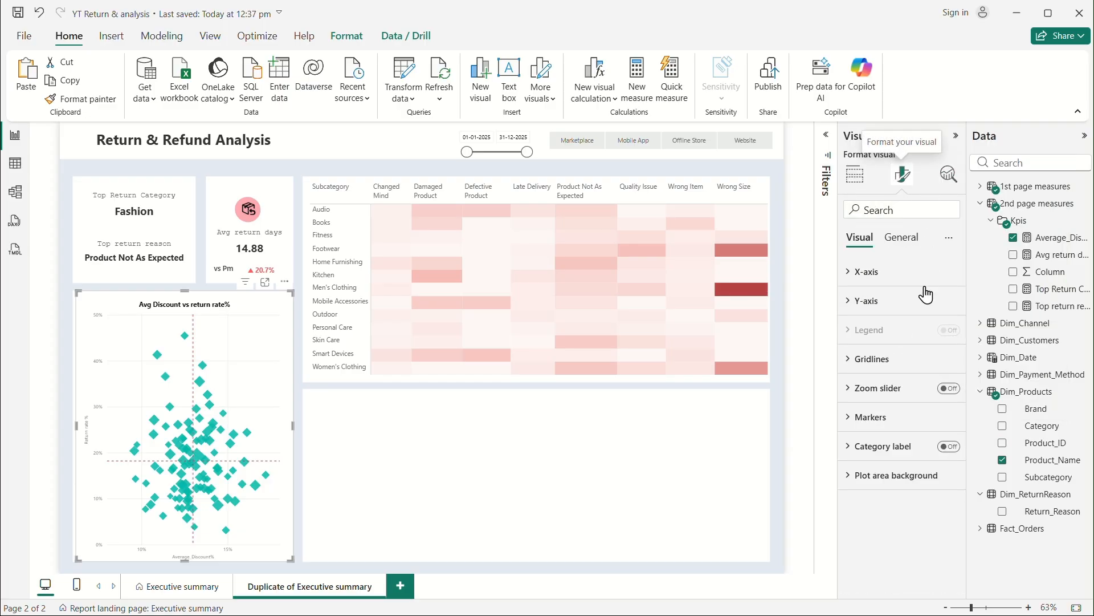
{"action": "left_click", "coordinate": [872, 419]}
{"action": "scroll", "coordinate": [906, 430], "scroll_direction": "down", "scroll_amount": 3}
{"action": "scroll", "coordinate": [897, 536], "scroll_direction": "down", "scroll_amount": 2}
{"action": "left_click", "coordinate": [871, 458]}
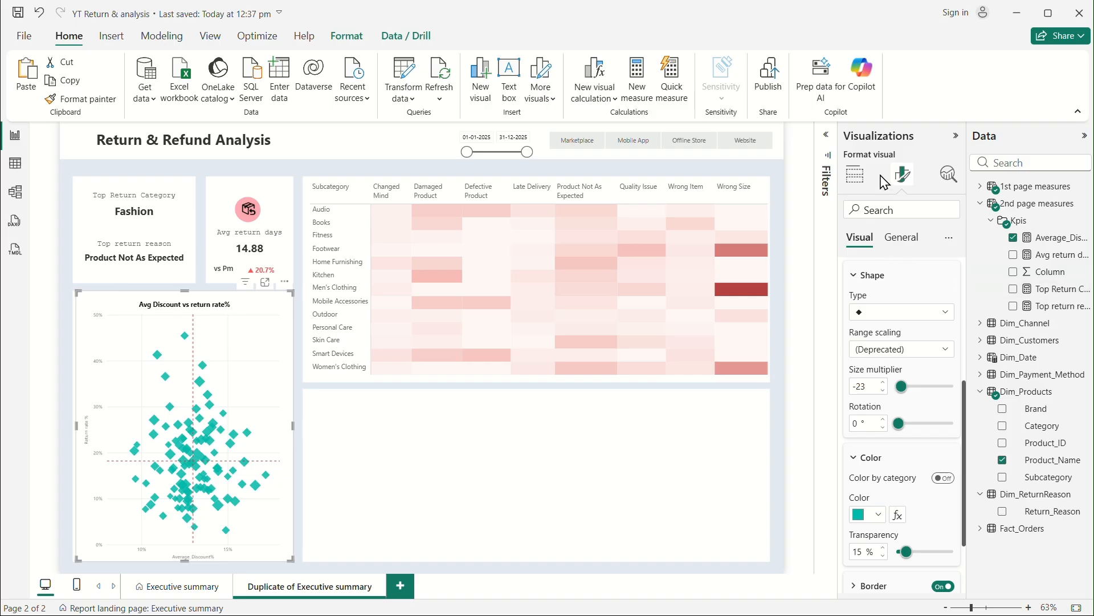
Step: Create a new measure named "Product return colour" in the 2nd page measures table
{"action": "left_click", "coordinate": [959, 136]}
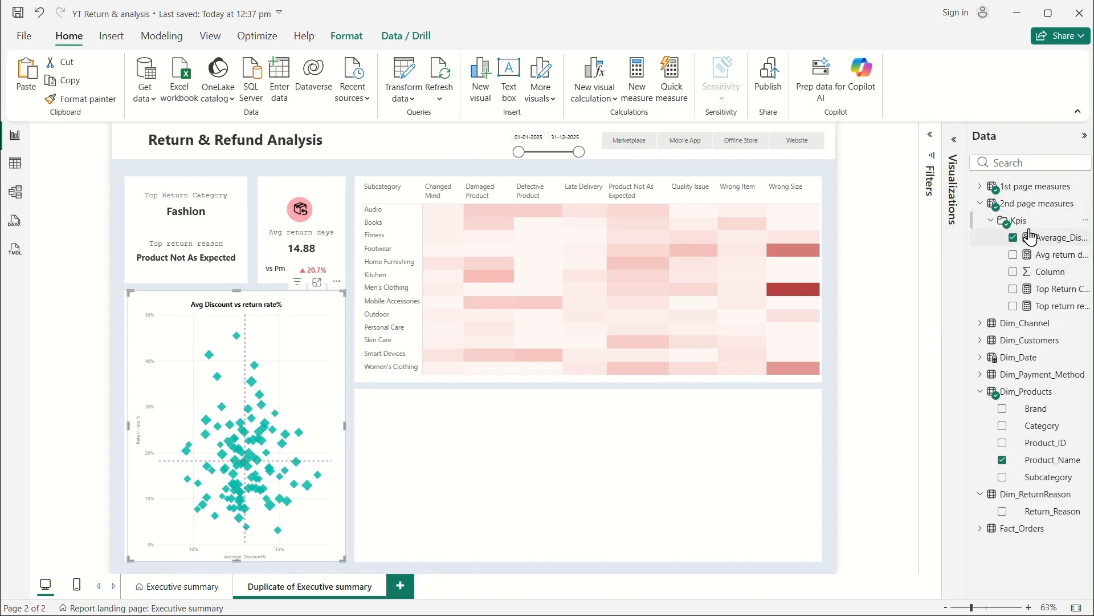
{"action": "right_click", "coordinate": [1020, 228]}
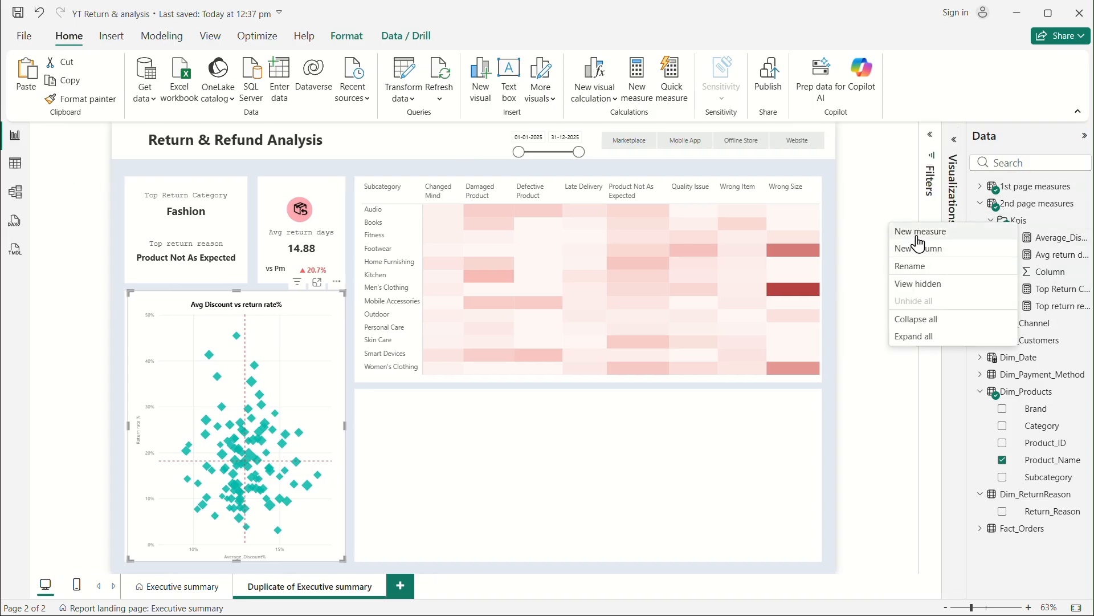
{"action": "left_click", "coordinate": [841, 230]}
{"action": "double_click", "coordinate": [117, 132]}
{"action": "type", "text": "Pr"}
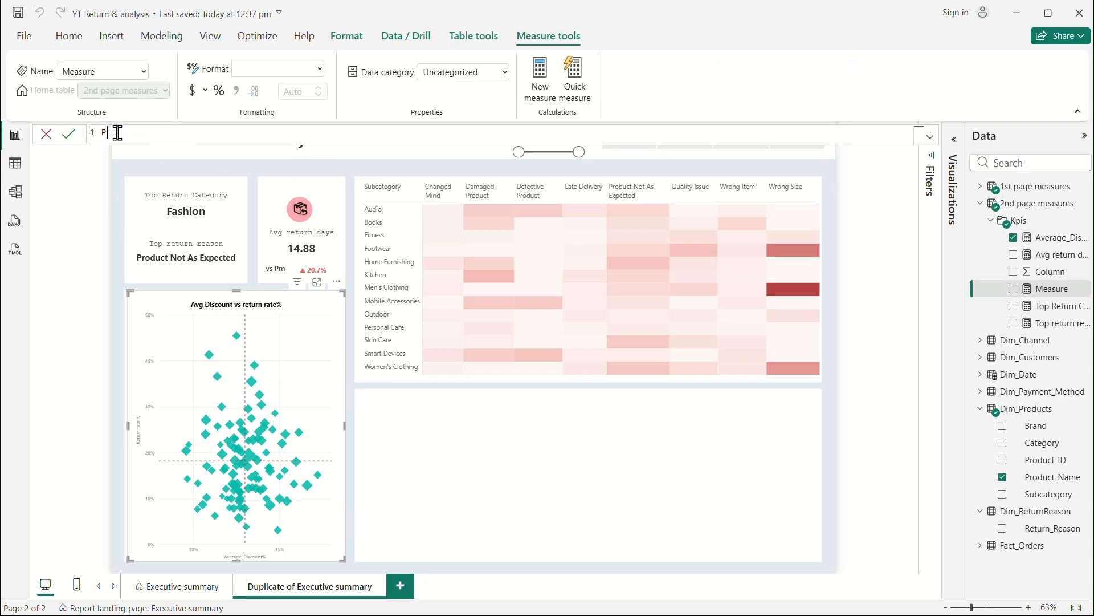
{"action": "type", "text": "o"}
{"action": "type", "text": "duct return"}
{"action": "type", "text": " cpl"}
{"action": "key", "text": "BackSpace"}
{"action": "key", "text": "BackSpace"}
{"action": "type", "text": "olour"}
{"action": "left_click", "coordinate": [238, 134]}
{"action": "key", "text": "shift+Return"}
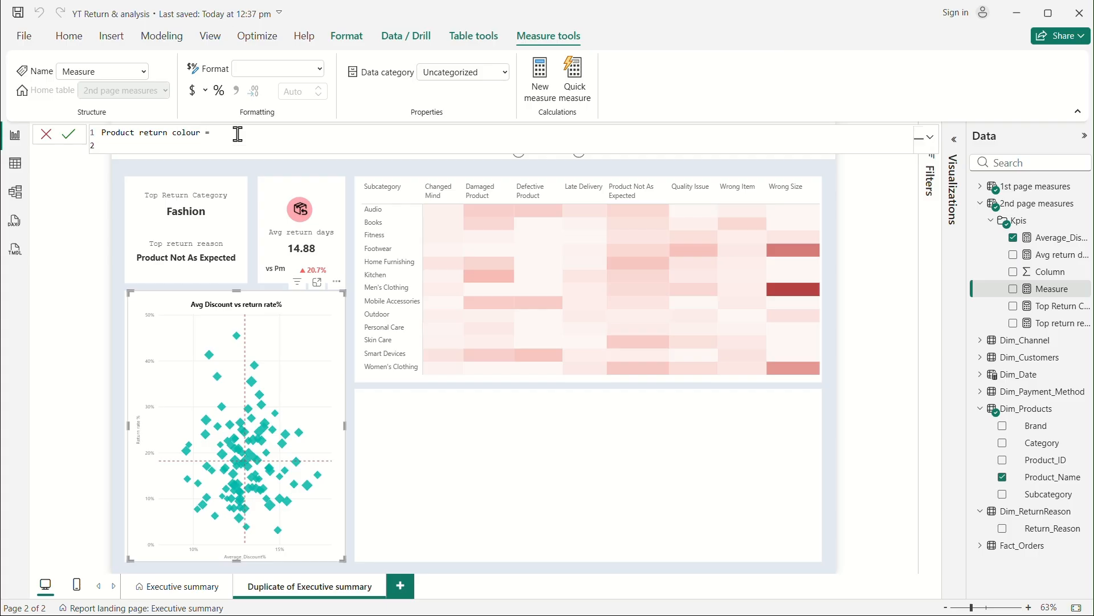
Step: Define the variable productreturnrate as [Return rate %] in the measure, separated from the measure name by a blank line
{"action": "type", "text": "VAR productreturnrate ="}
{"action": "key", "text": "shift+Return"}
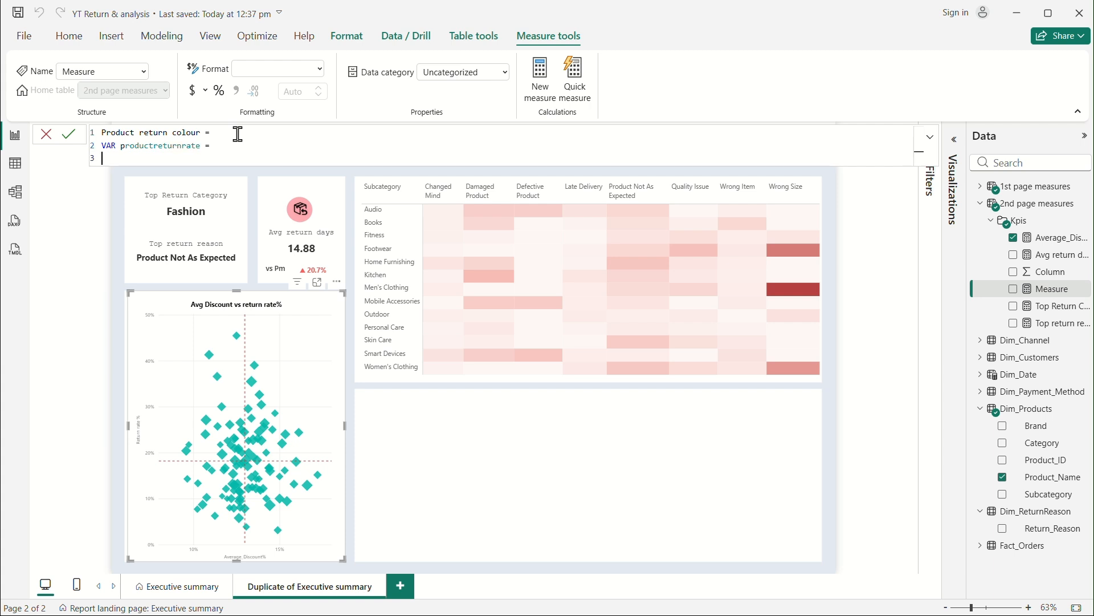
{"action": "type", "text": "retu"}
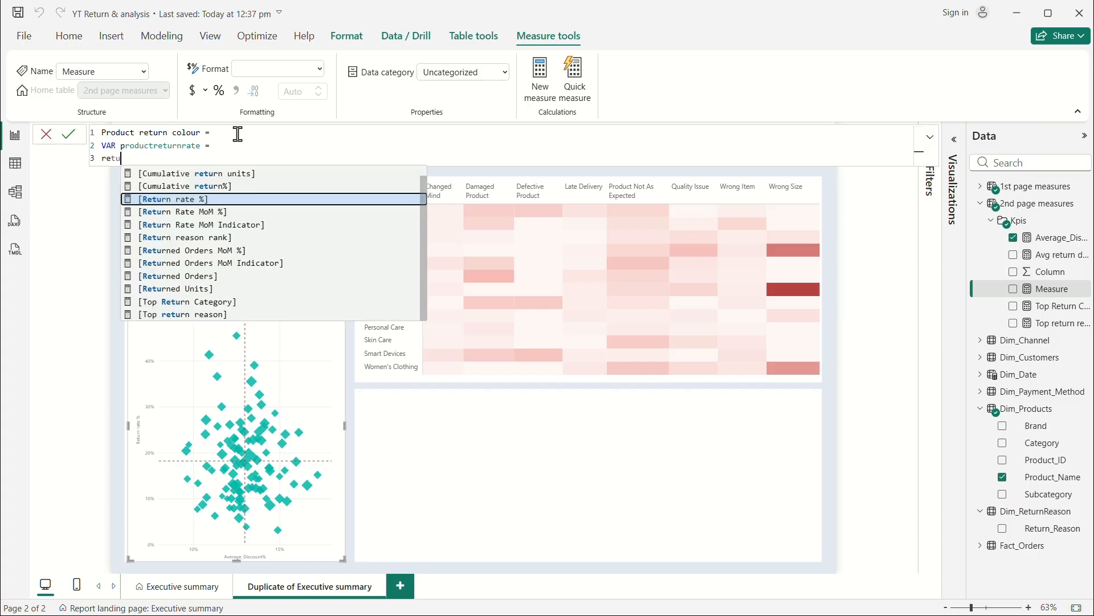
{"action": "left_click", "coordinate": [204, 199]}
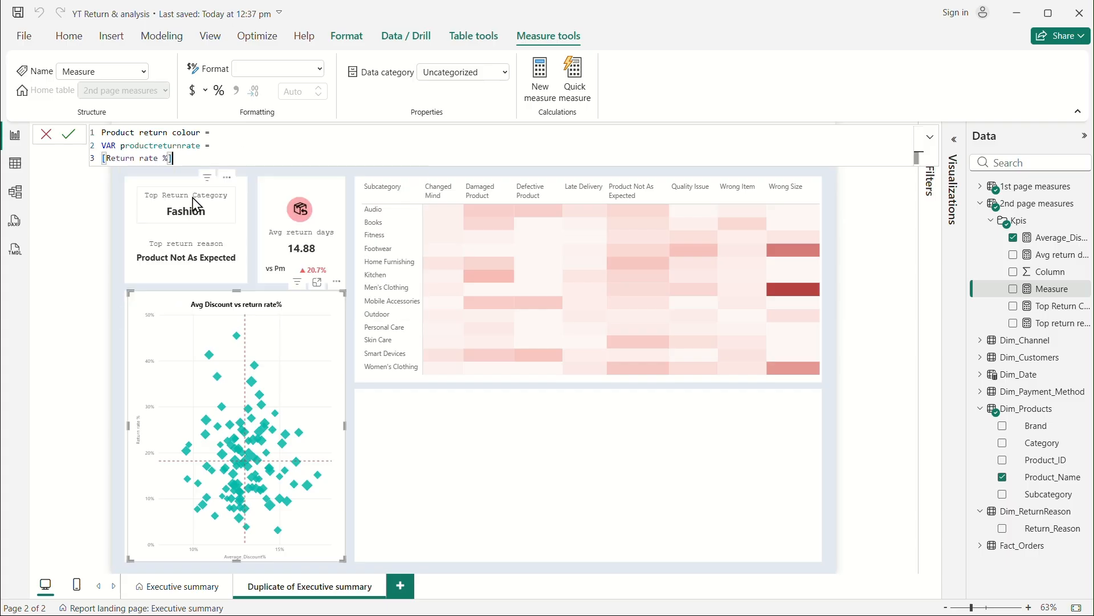
{"action": "left_click", "coordinate": [104, 144]}
{"action": "key", "text": "shift+Return"}
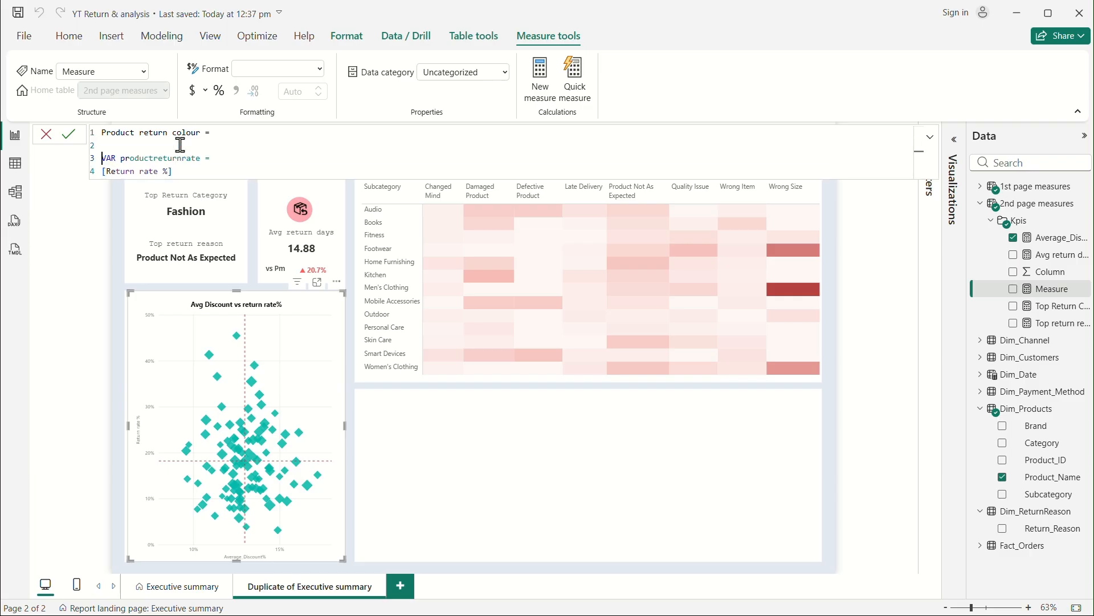
Step: Below a blank line, define the variable Overallreturnrate as a CALCULATE expression with [Return rate %] as its first argument
{"action": "left_click", "coordinate": [184, 171]}
{"action": "key", "text": "shift+Return"}
{"action": "key", "text": "shift+Return"}
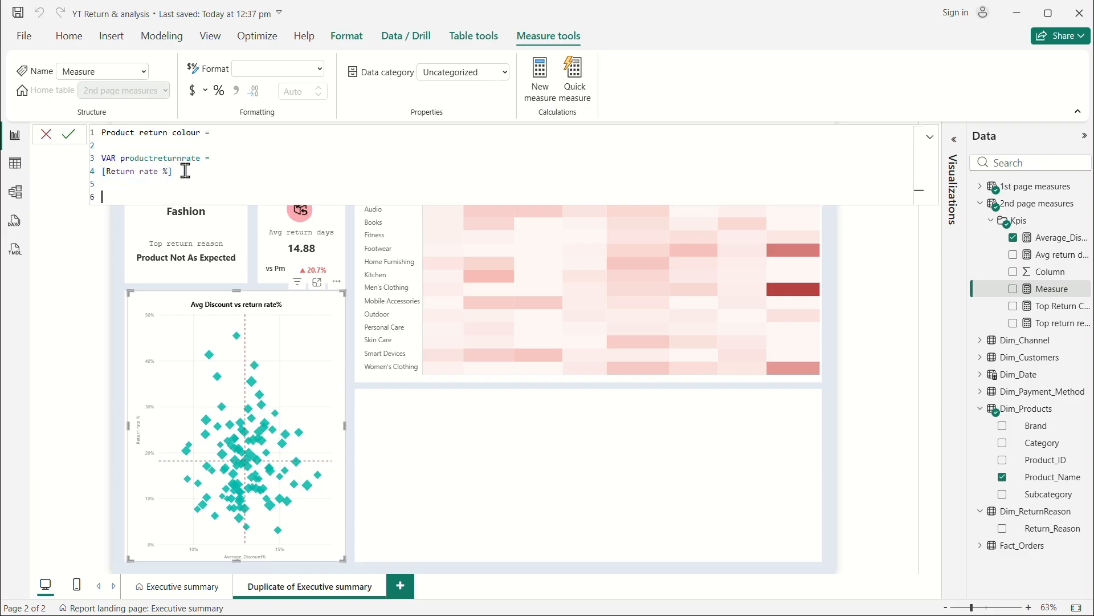
{"action": "type", "text": "VAR Overallreturnrate ="}
{"action": "key", "text": "shift+Return"}
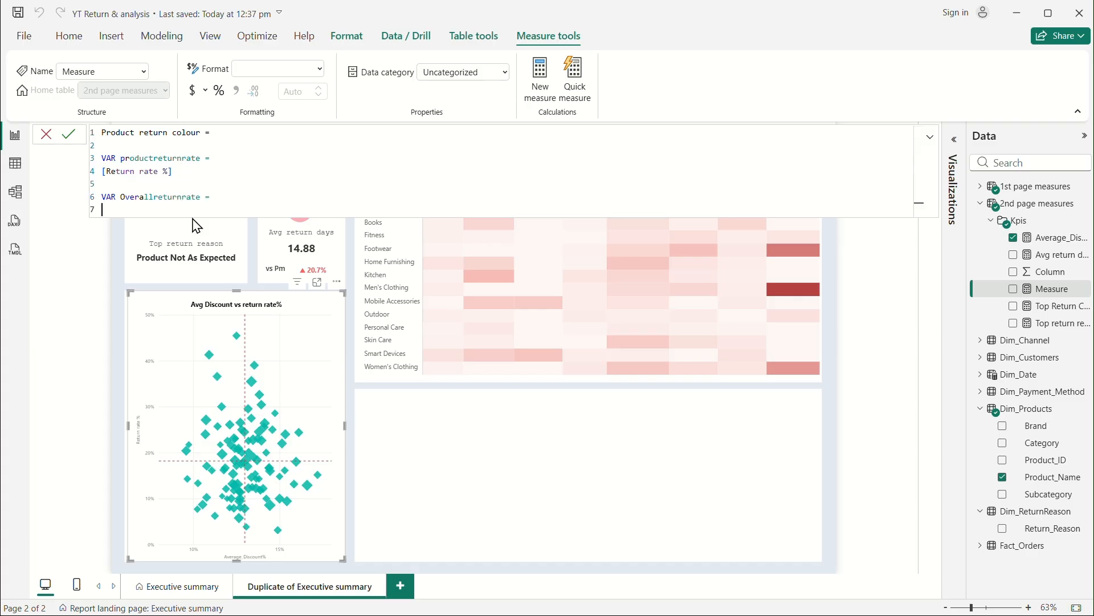
{"action": "type", "text": "CALCULATE("}
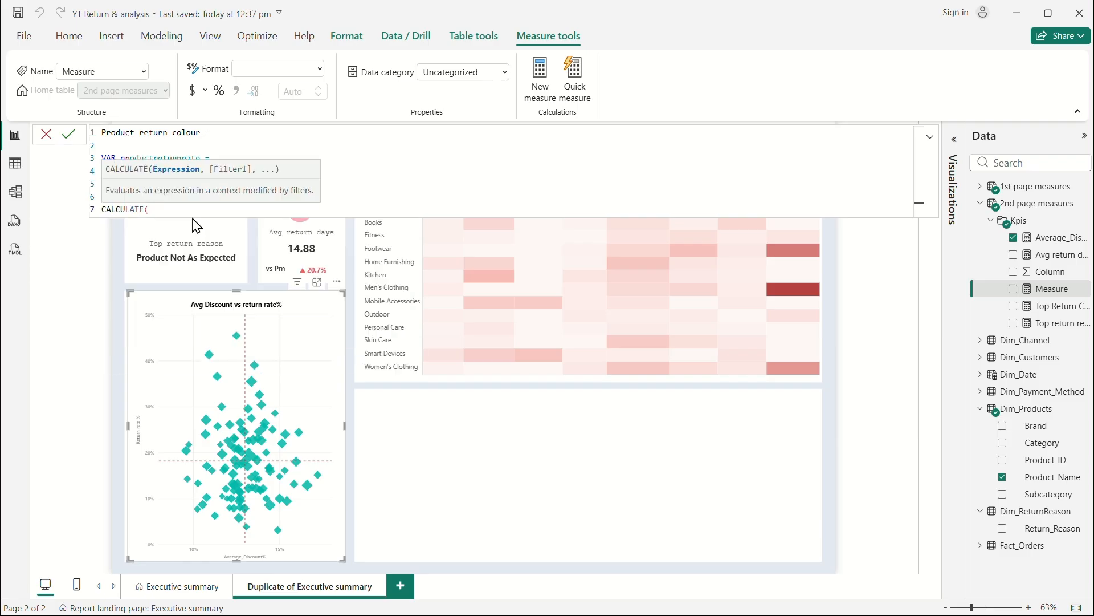
{"action": "key", "text": "shift+Return"}
{"action": "type", "text": "retu"}
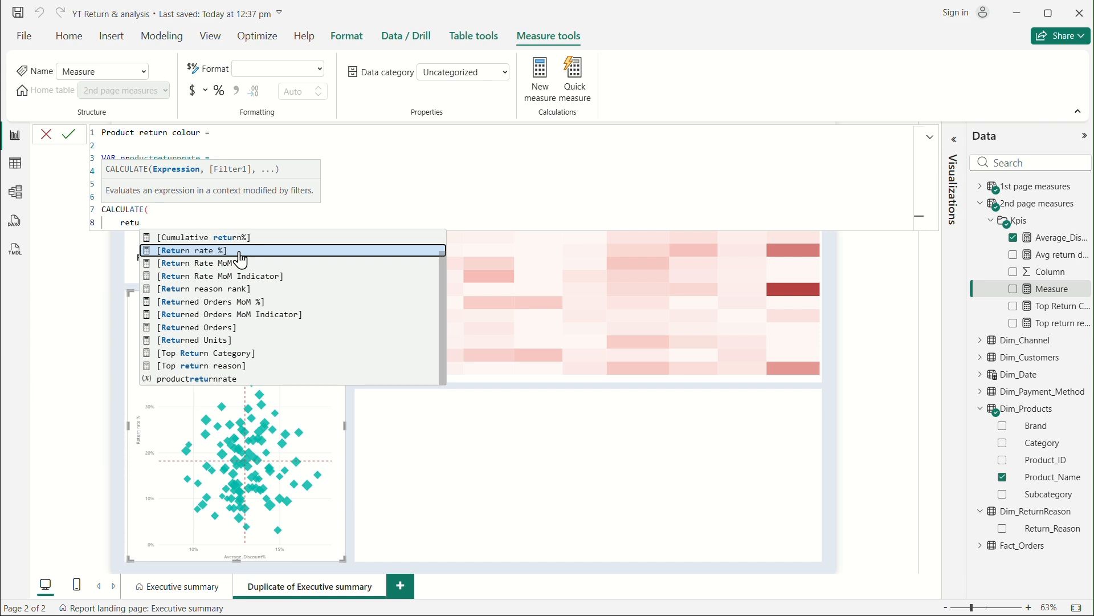
{"action": "left_click", "coordinate": [239, 252]}
{"action": "type", "text": ","}
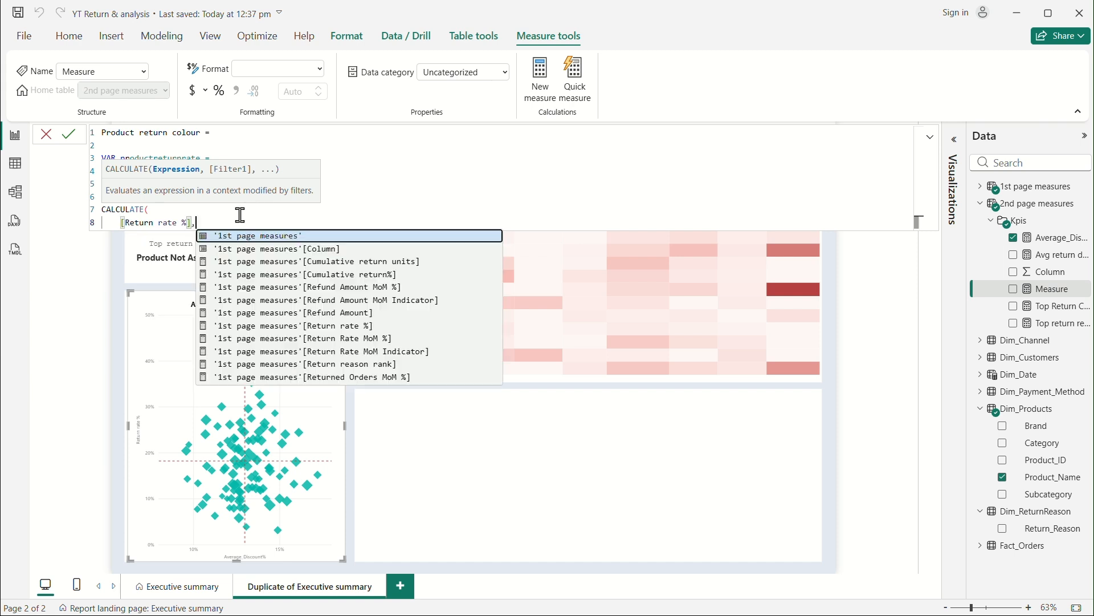
Step: Add REMOVEFILTERS(Dim_Products[Product_Name]) as the CALCULATE filter for Overallreturnrate and close the expression
{"action": "key", "text": "shift+Return"}
{"action": "type", "text": "remov"}
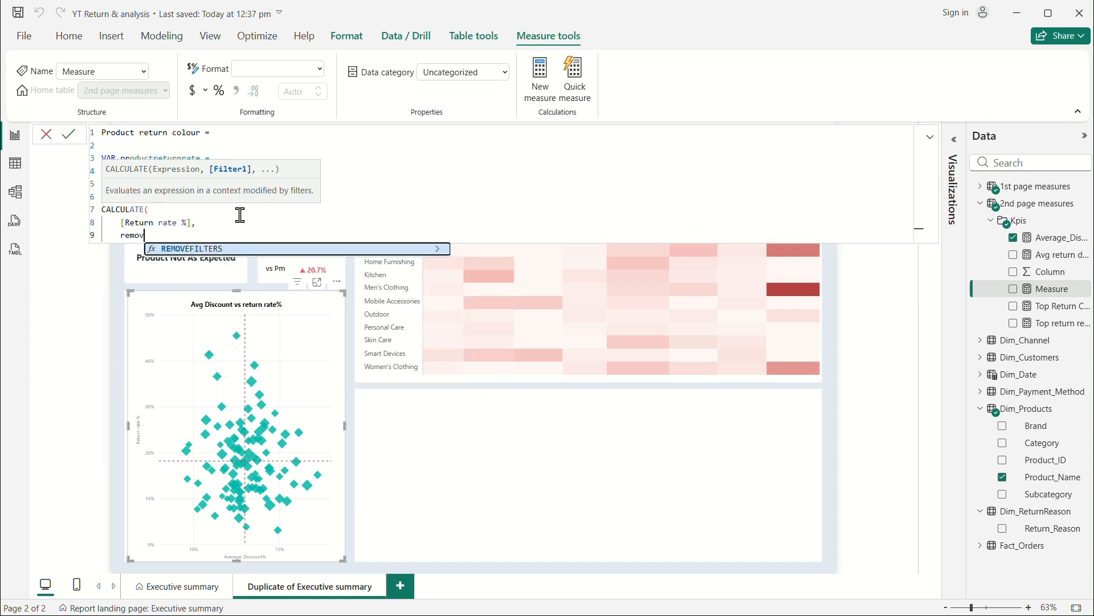
{"action": "left_click", "coordinate": [244, 249]}
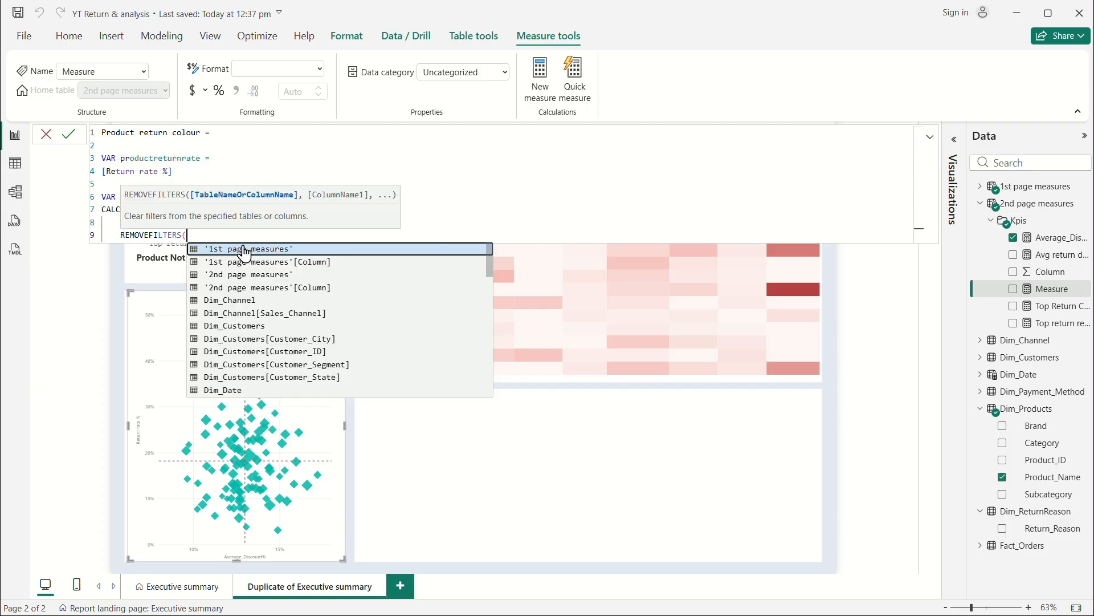
{"action": "type", "text": "pro"}
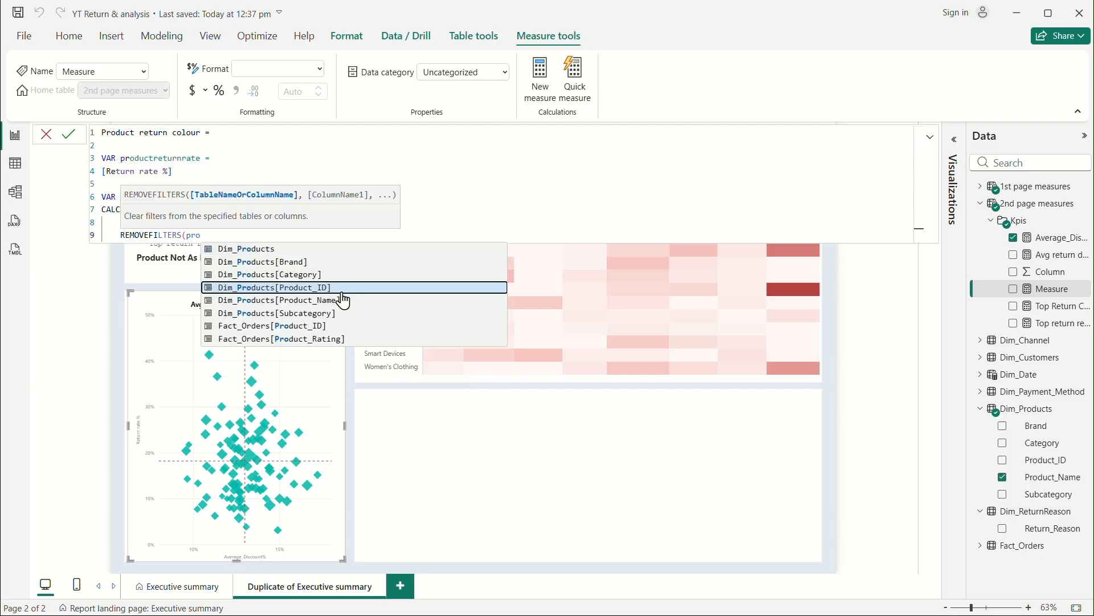
{"action": "left_click", "coordinate": [334, 301]}
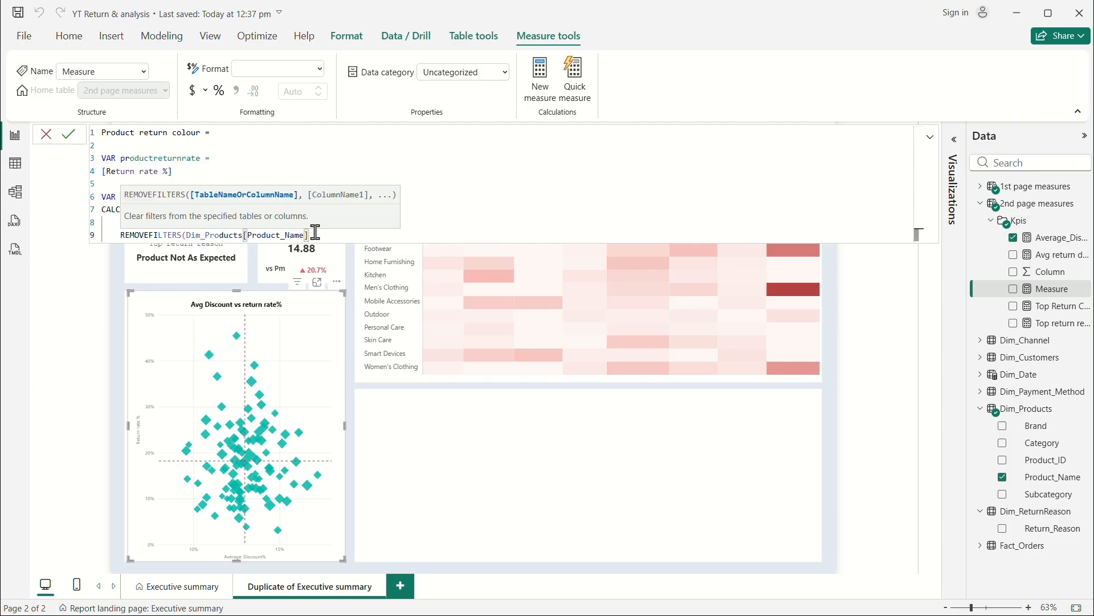
{"action": "type", "text": ")"}
{"action": "key", "text": "Return"}
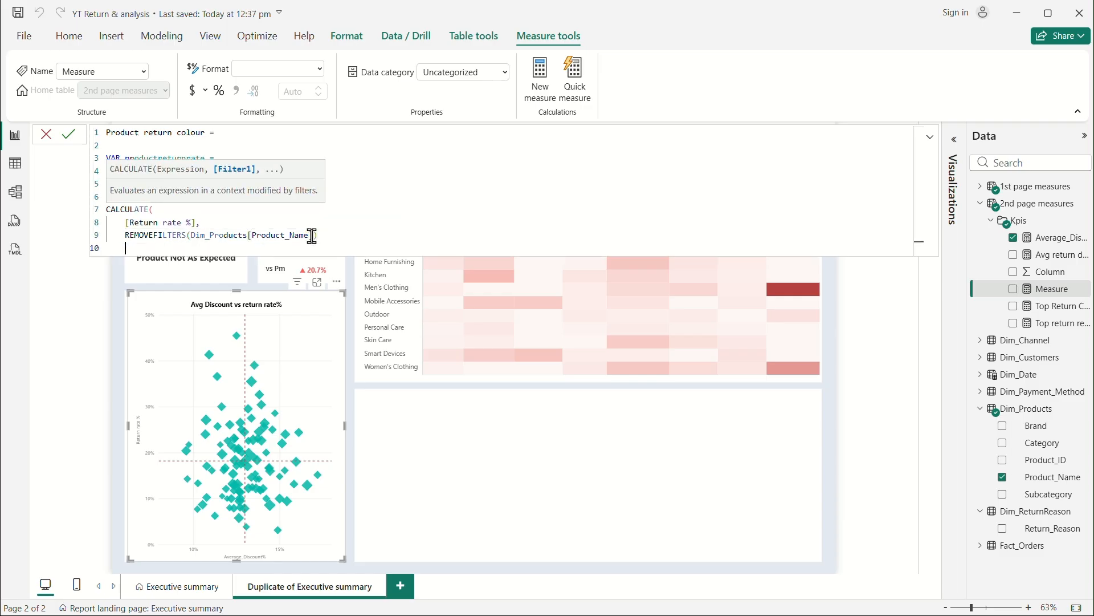
{"action": "type", "text": ")"}
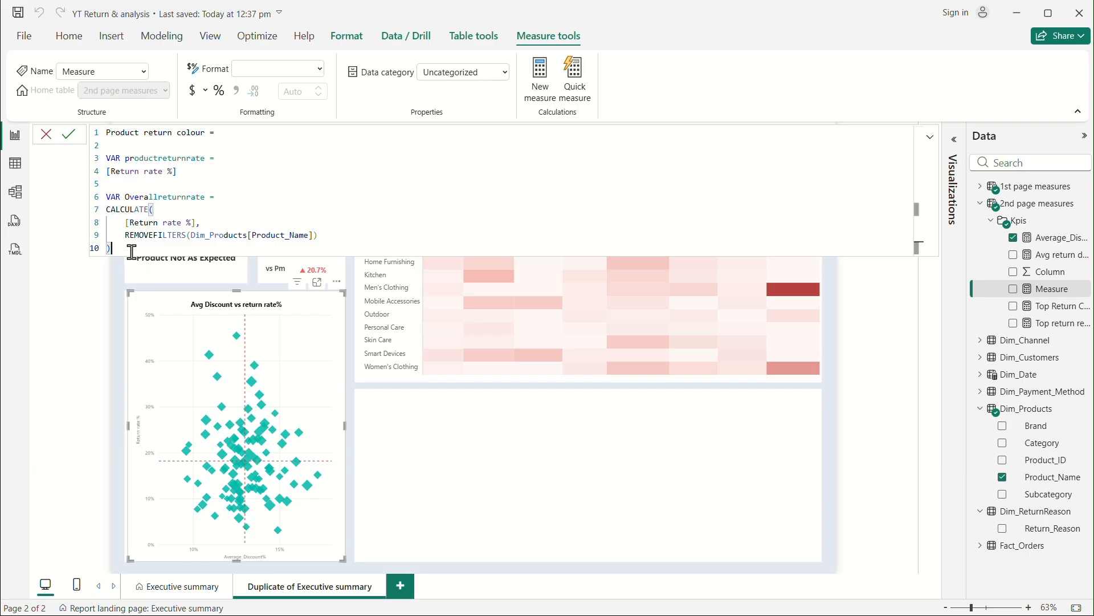
Step: Add a RETURN statement after the Overallreturnrate variable, separated from it by a blank line
{"action": "key", "text": "shift+Return"}
{"action": "key", "text": "shift+Return"}
{"action": "type", "text": "RETURN"}
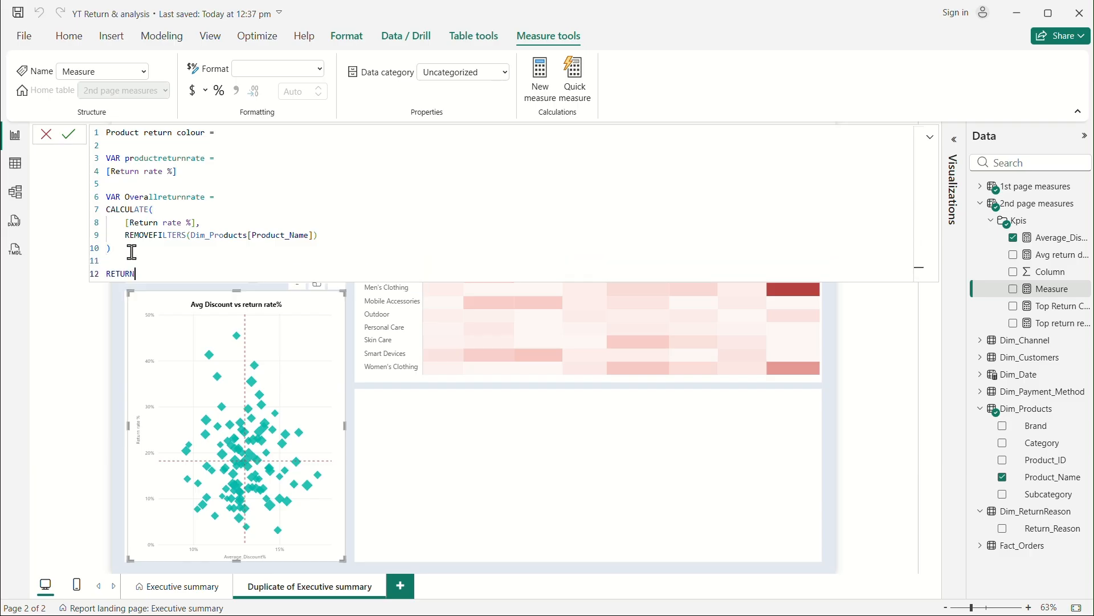
{"action": "key", "text": "shift+Return"}
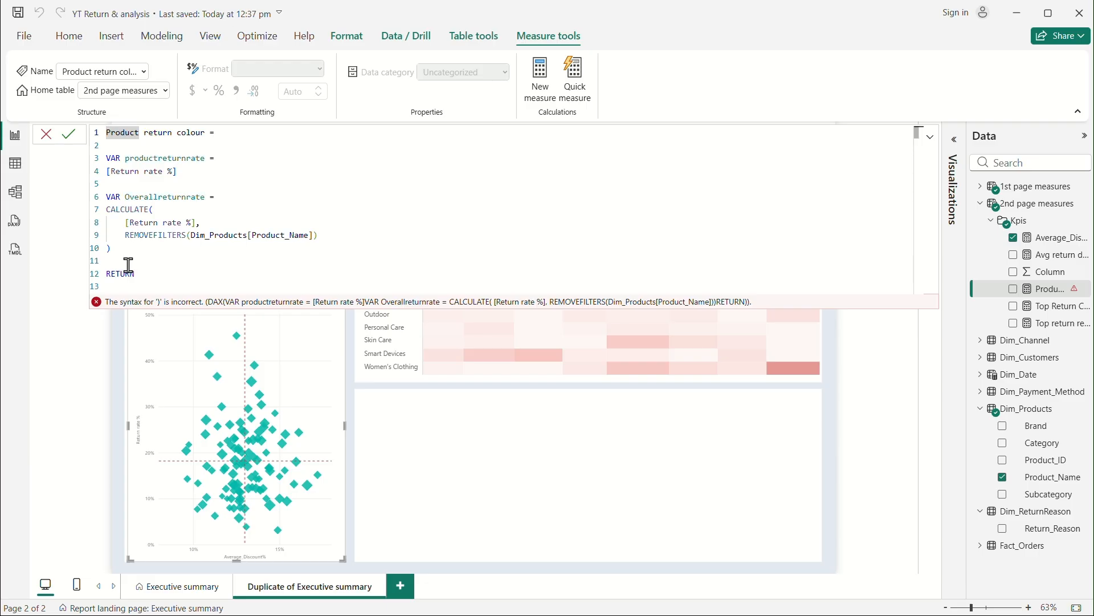
{"action": "left_click", "coordinate": [112, 286]}
{"action": "key", "text": "shift+Return"}
{"action": "type", "text": "DATESWTD("}
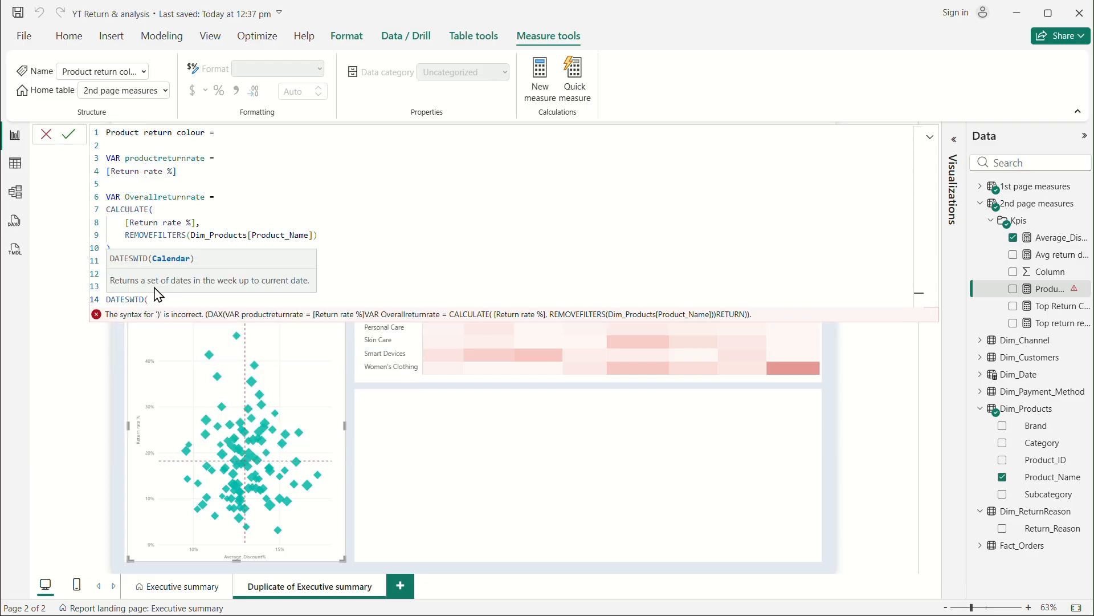
{"action": "key", "text": "BackSpace"}
{"action": "key", "text": "ctrl+BackSpace"}
{"action": "type", "text": "swt"}
{"action": "key", "text": "BackSpace"}
{"action": "type", "text": "it"}
{"action": "key", "text": "ctrl+BackSpace"}
{"action": "key", "text": "BackSpace"}
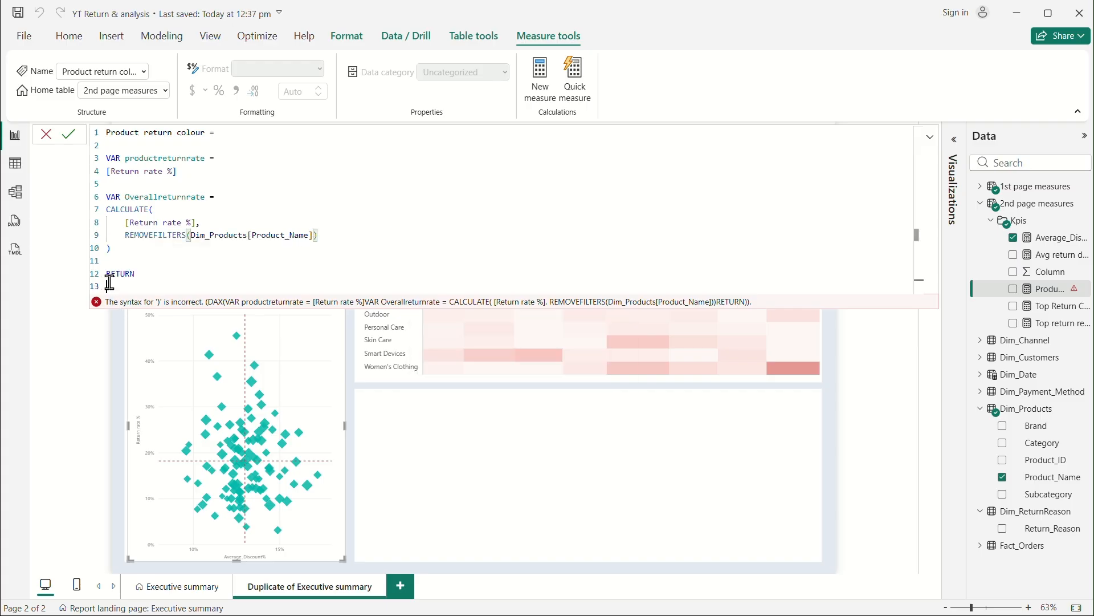
Step: Start a SWITCH expression below RETURN with TRUE() as its first argument
{"action": "key", "text": "Return"}
{"action": "type", "text": "swi"}
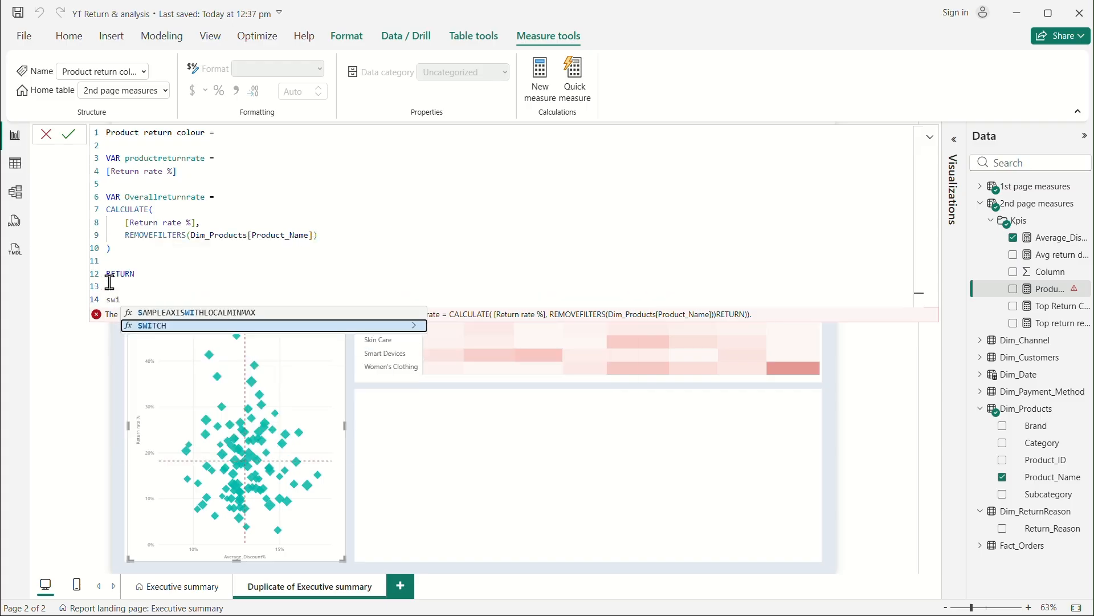
{"action": "left_click", "coordinate": [171, 326]}
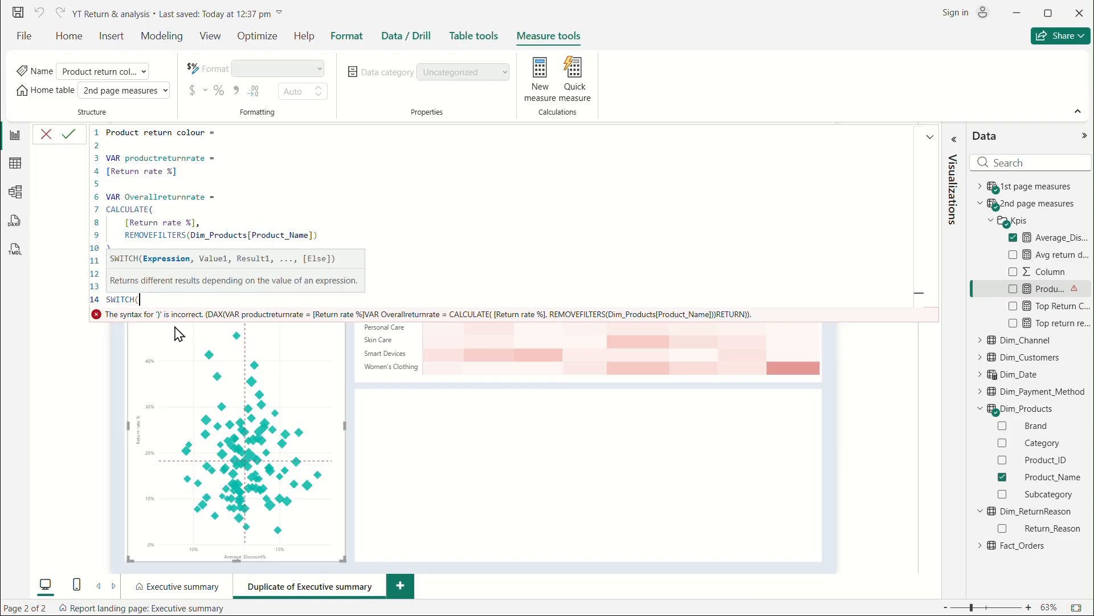
{"action": "key", "text": "shift+Return"}
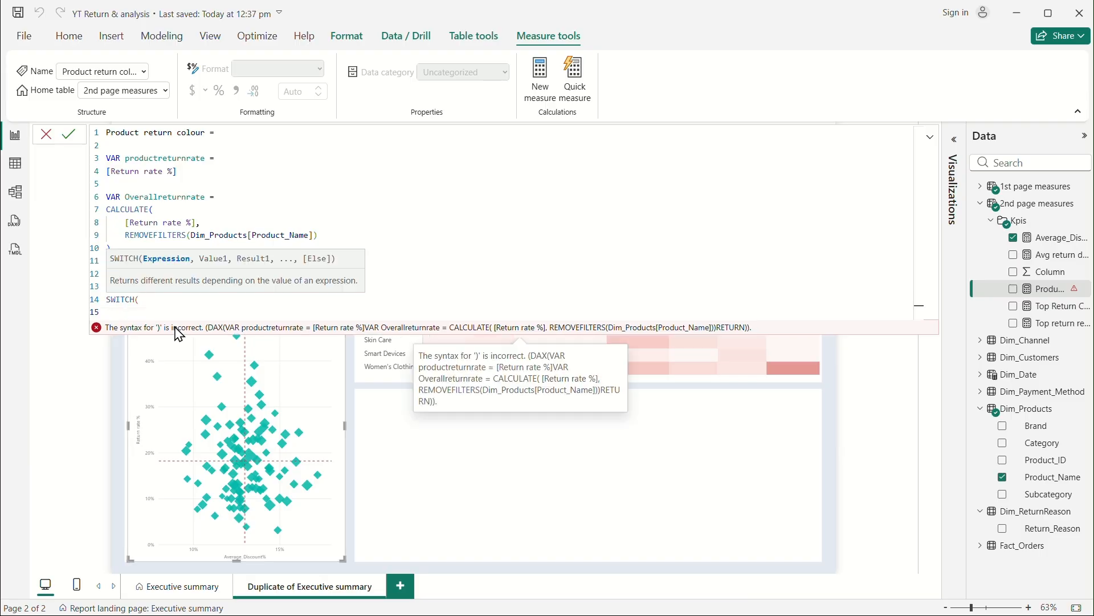
{"action": "type", "text": "tru"}
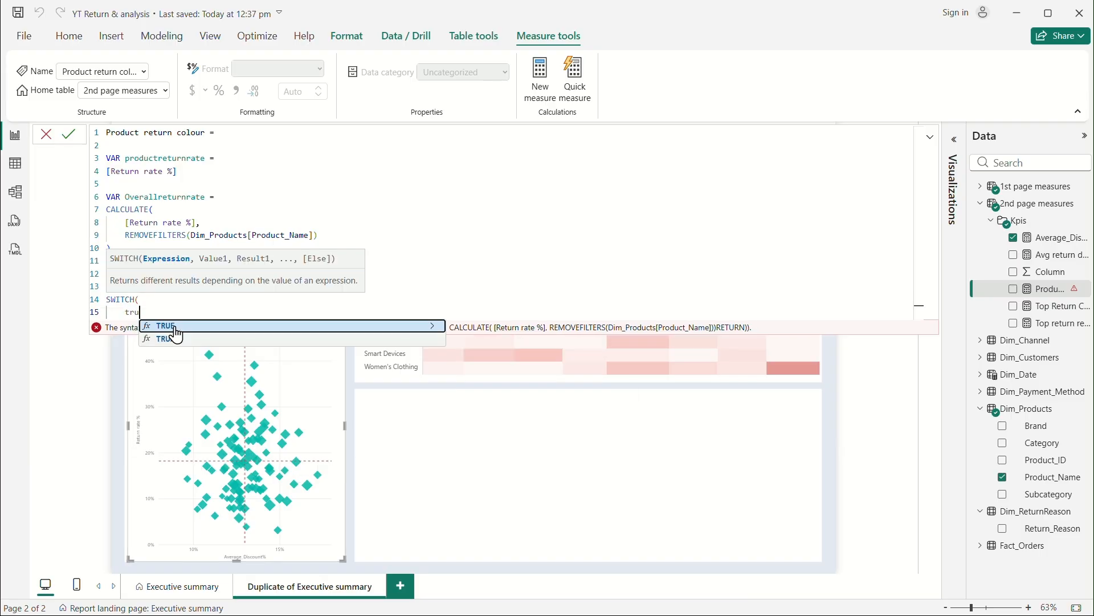
{"action": "left_click", "coordinate": [215, 328]}
{"action": "type", "text": "),"}
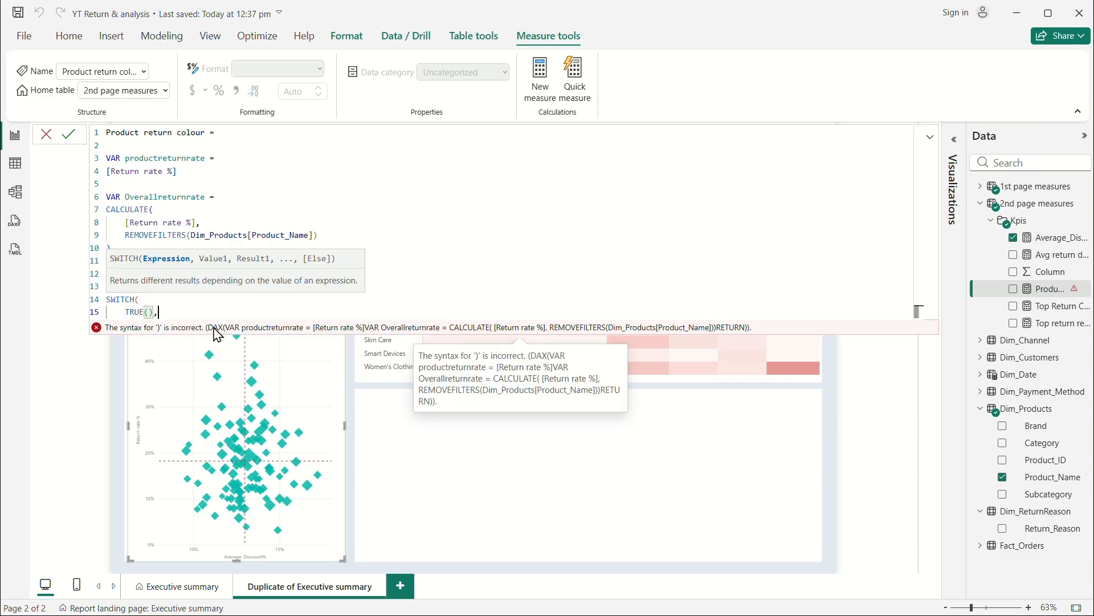
{"action": "key", "text": "shift+Return"}
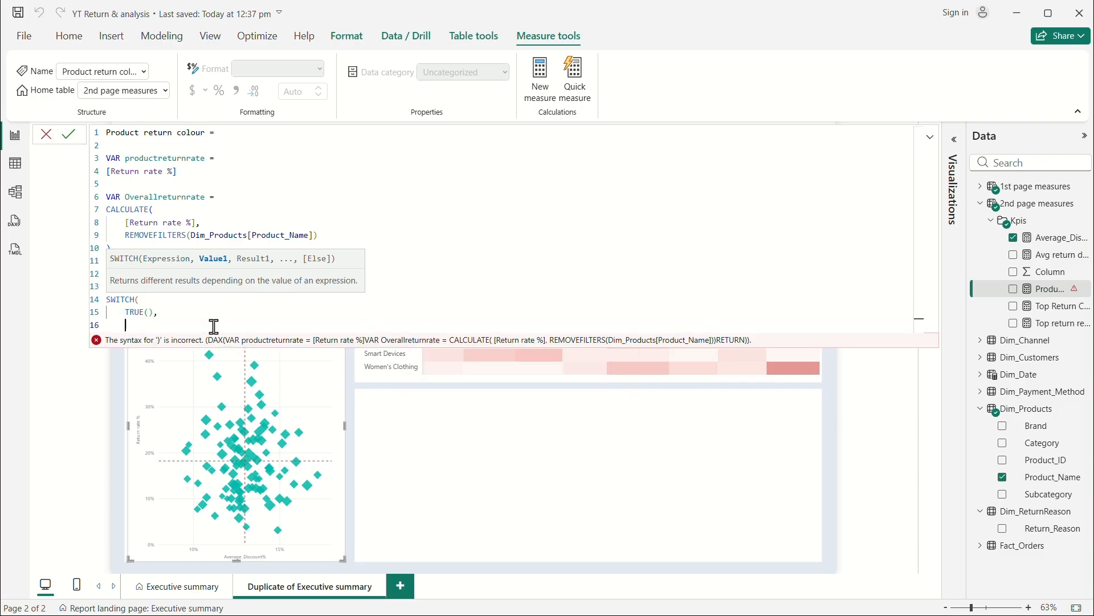
Step: Add a SWITCH condition that returns "#E8E3E3" when ISBLANK(productreturnrate) is true
{"action": "type", "text": "ISBLANK("}
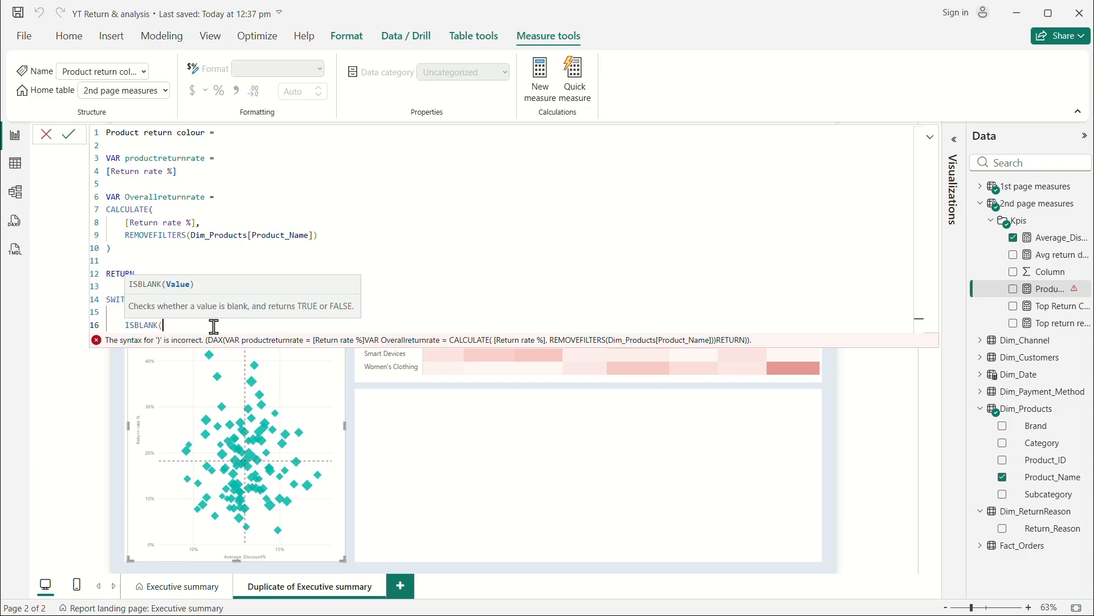
{"action": "type", "text": "prod"}
{"action": "left_click", "coordinate": [275, 354]}
{"action": "type", "text": "),"}
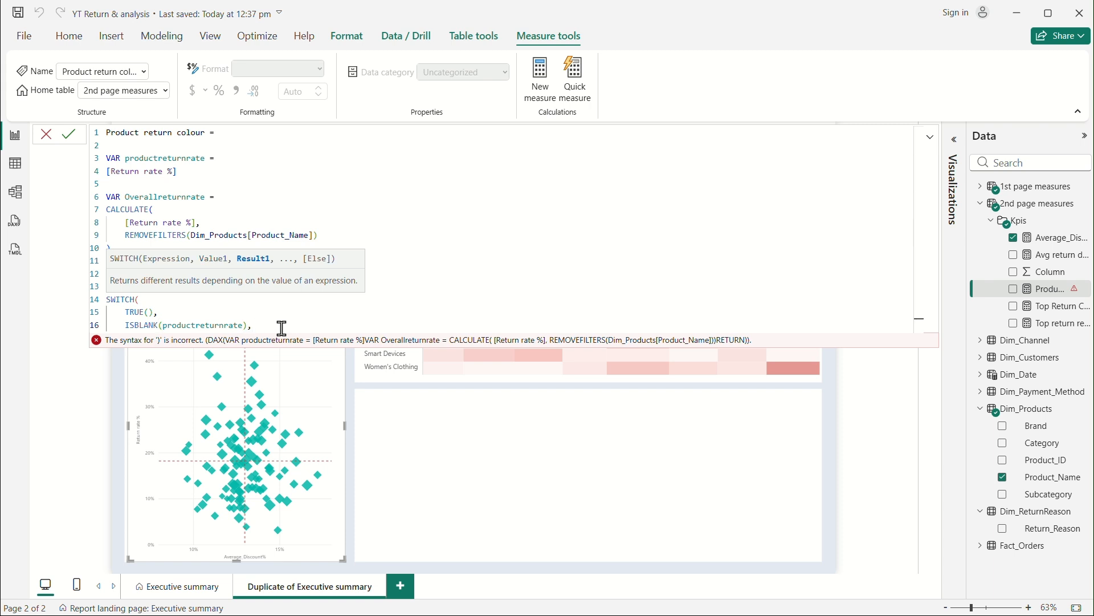
{"action": "type", "text": " \"#"}
{"action": "type", "text": "E8E3"}
{"action": "type", "text": "E"}
{"action": "type", "text": "3"}
{"action": "type", "text": "\""}
{"action": "type", "text": ","}
{"action": "key", "text": "shift+Return"}
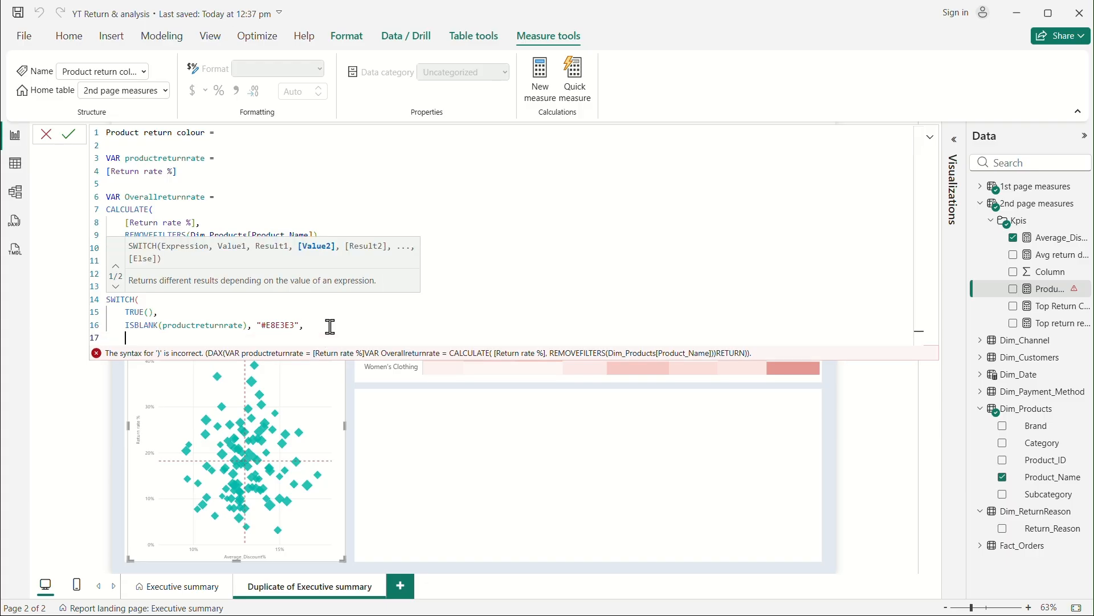
Step: Add a SWITCH condition that returns "#A52A3A" when productreturnrate > Overallreturnrate * 1.20
{"action": "type", "text": "PRODU"}
{"action": "left_click", "coordinate": [255, 368]}
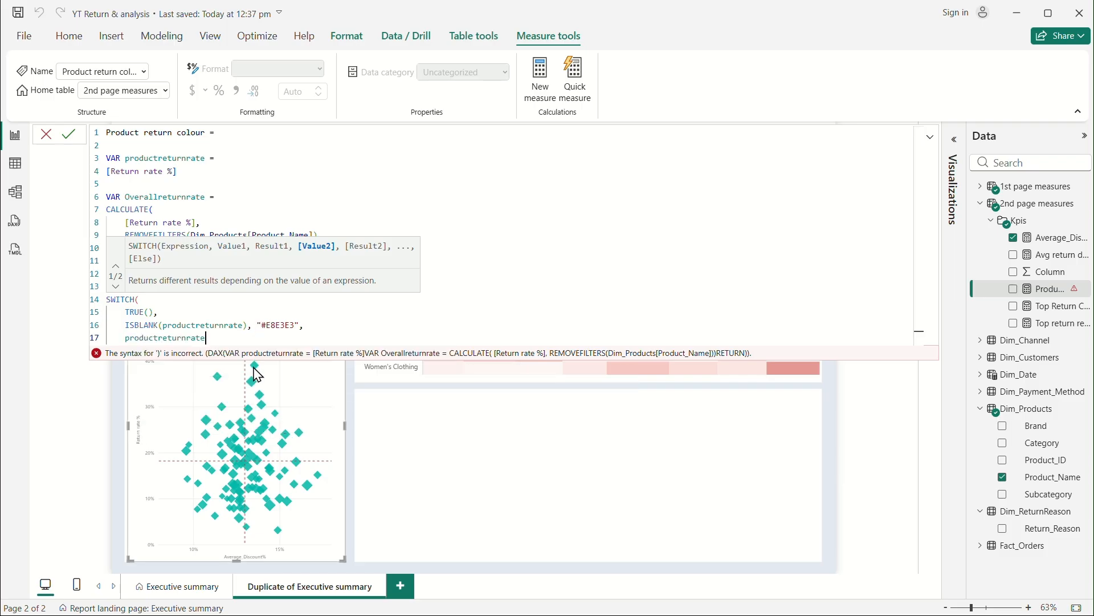
{"action": "type", "text": "> OVER"}
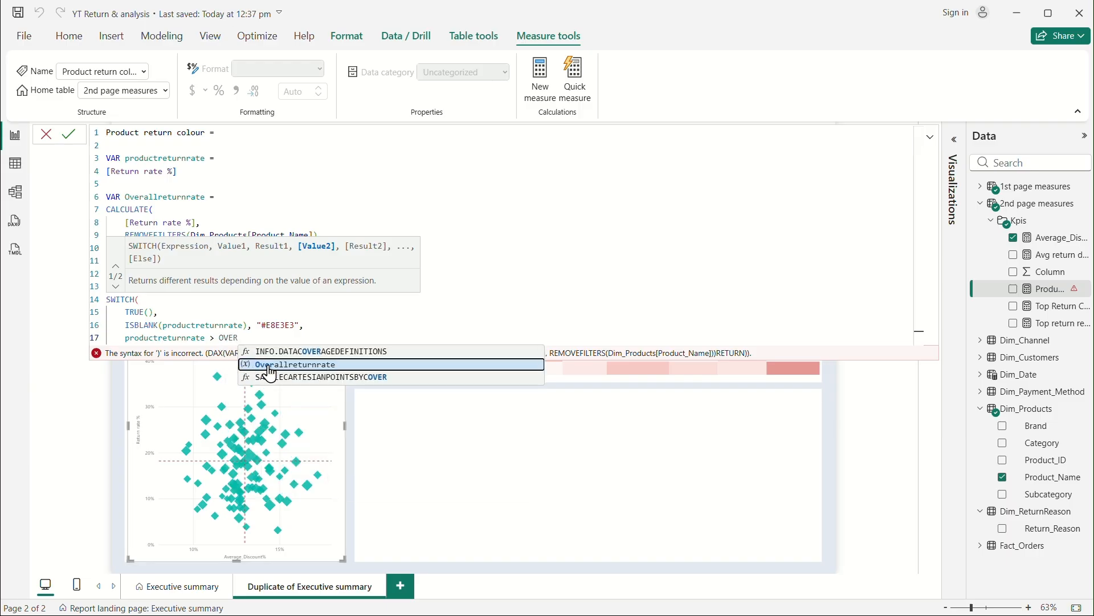
{"action": "left_click", "coordinate": [271, 367]}
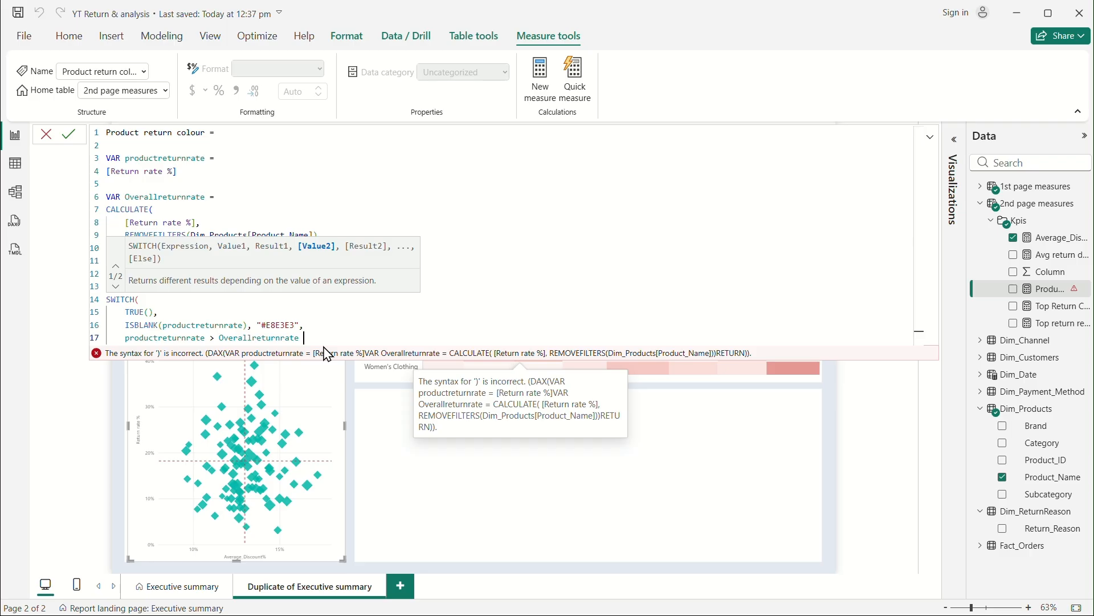
{"action": "type", "text": "* 1.20"}
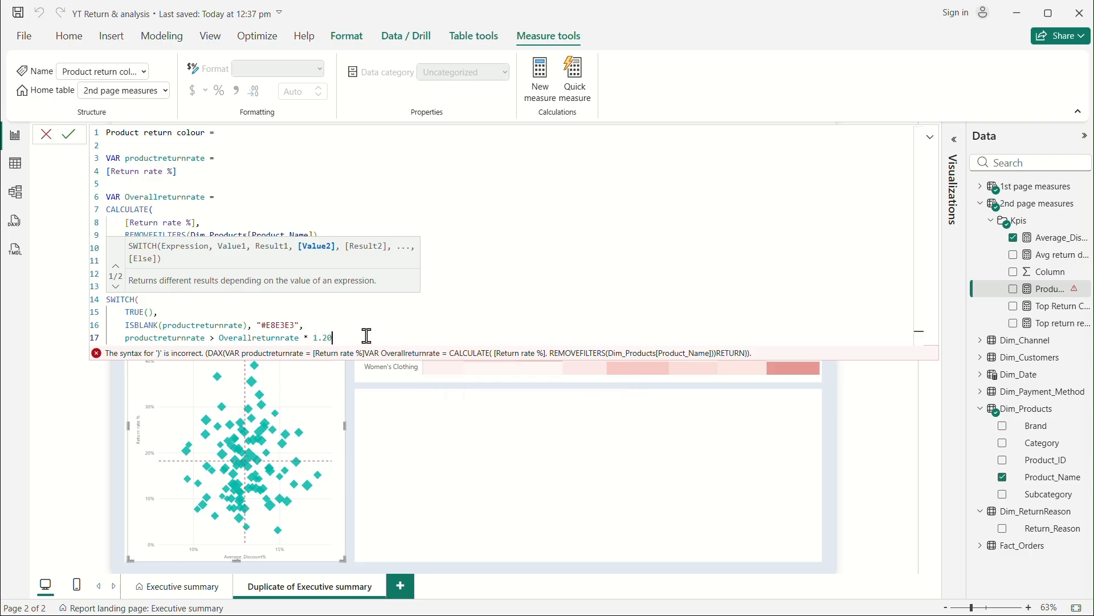
{"action": "type", "text": ", \""}
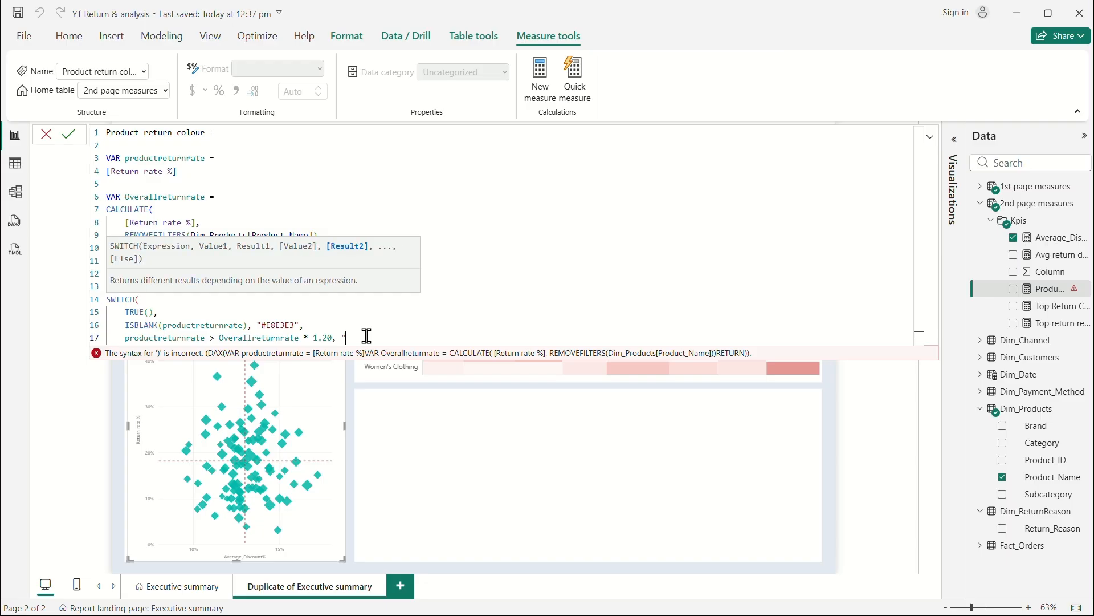
{"action": "type", "text": "#A52A3A\""}
{"action": "type", "text": ","}
{"action": "key", "text": "Return"}
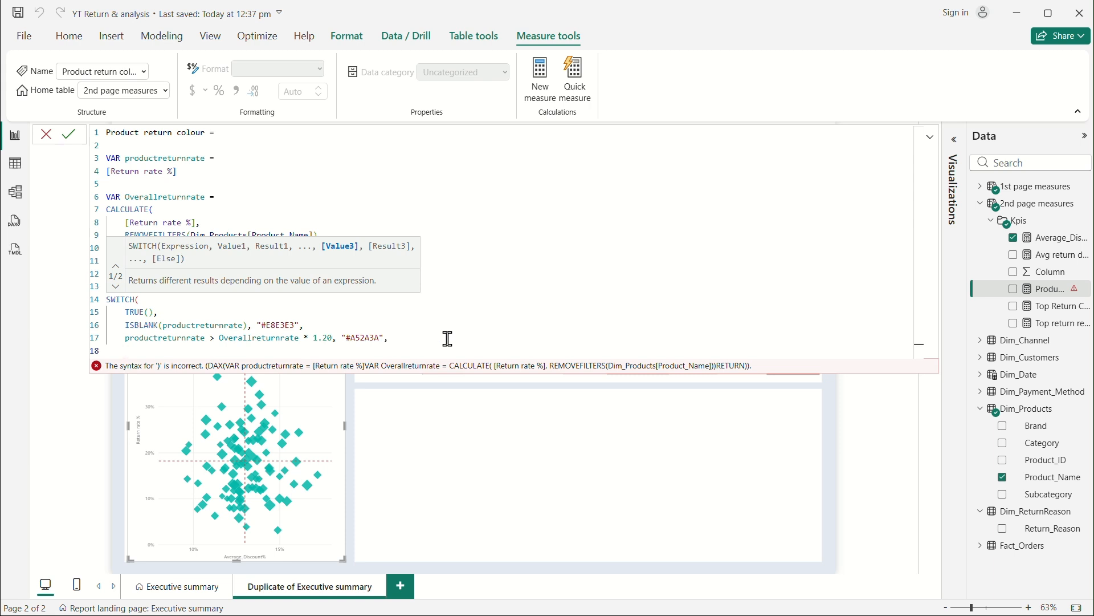
Step: Add a SWITCH condition that returns "#D96773" when productreturnrate > Overallreturnrate
{"action": "type", "text": "PR"}
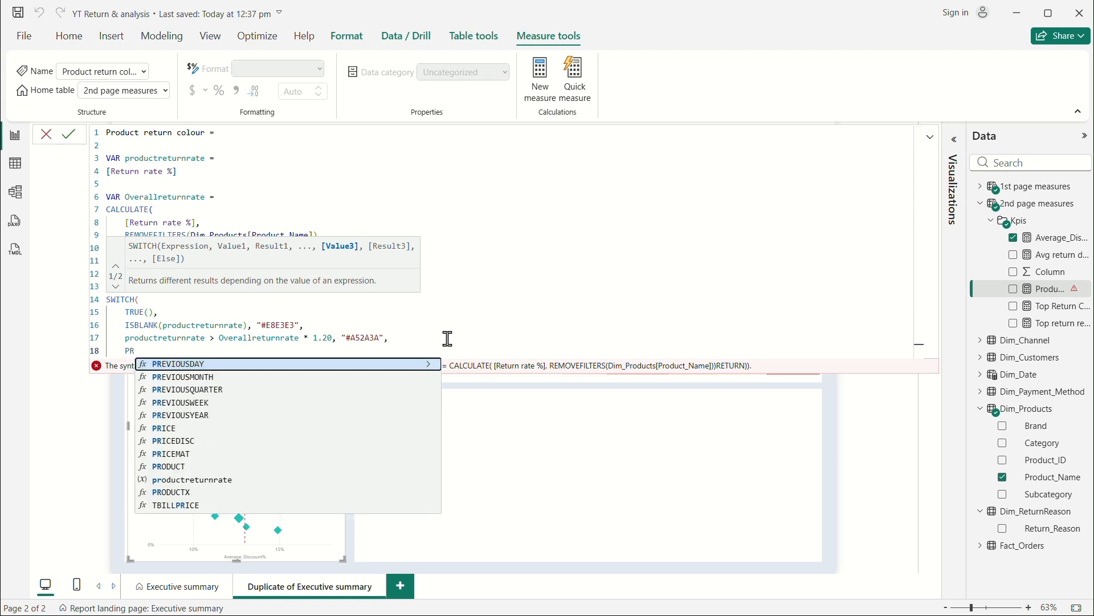
{"action": "left_click", "coordinate": [216, 479]}
{"action": "type", "text": "> OVER"}
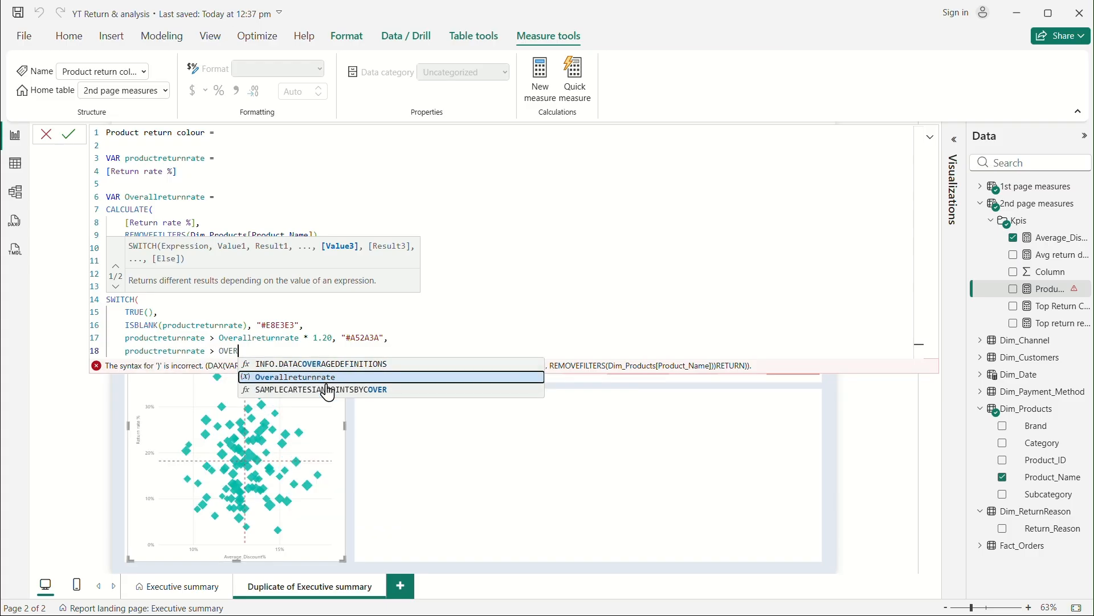
{"action": "left_click", "coordinate": [333, 379]}
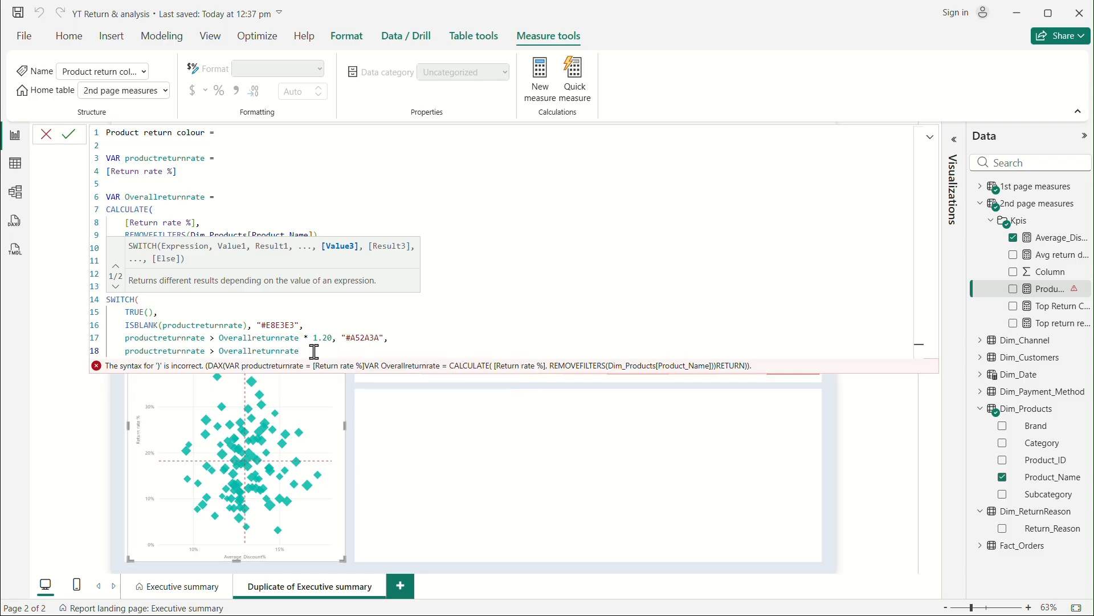
{"action": "type", "text": ","}
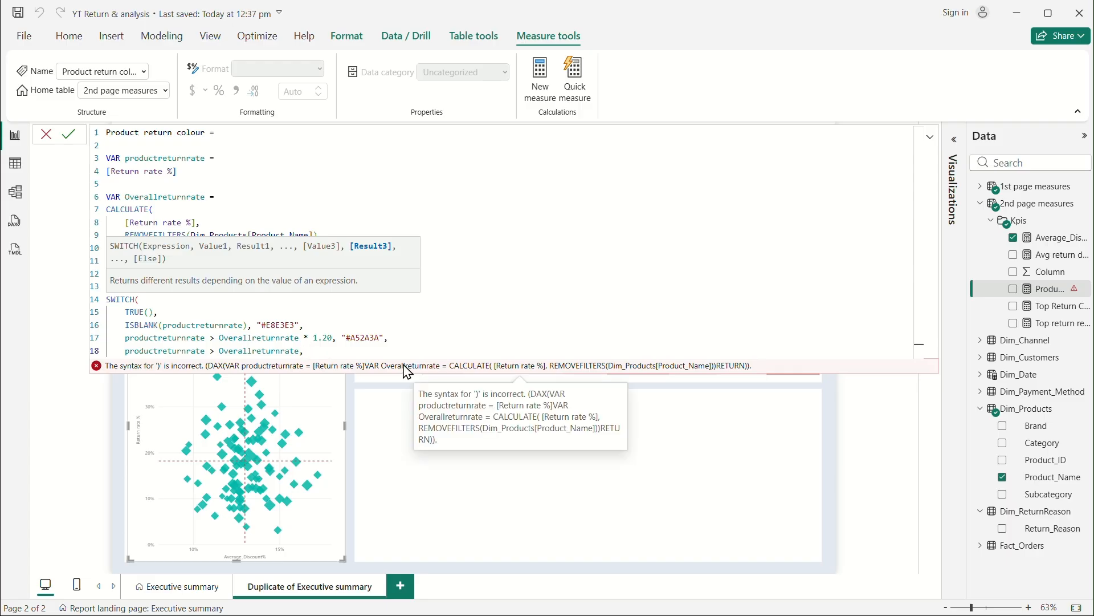
{"action": "type", "text": "#D96773"}
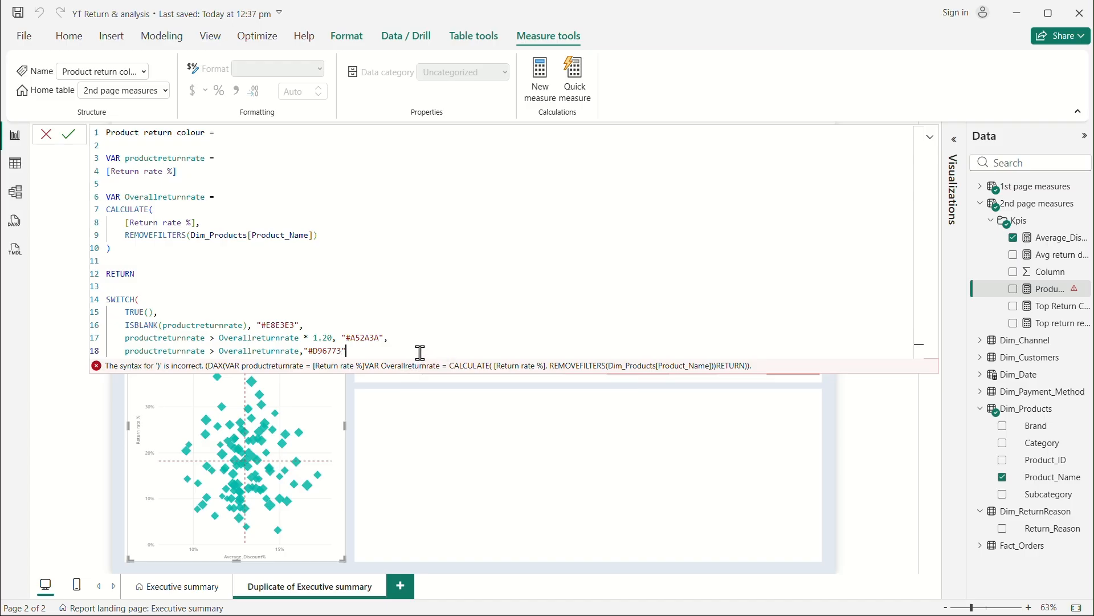
Step: Add "#F3C5C9" as the SWITCH default result, close the expression and commit the measure
{"action": "type", "text": ","}
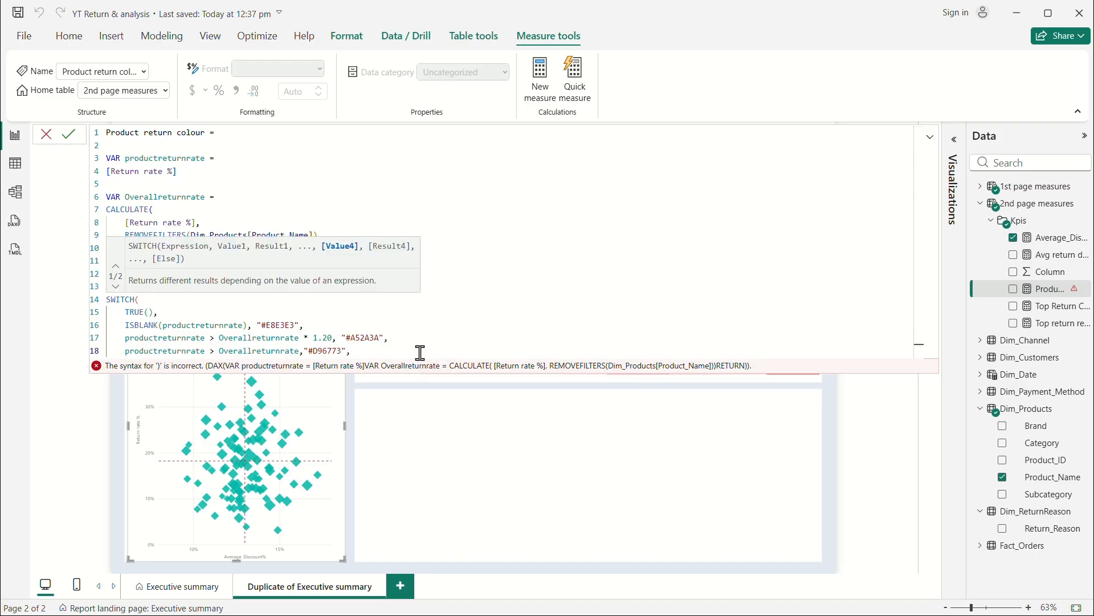
{"action": "key", "text": "Return"}
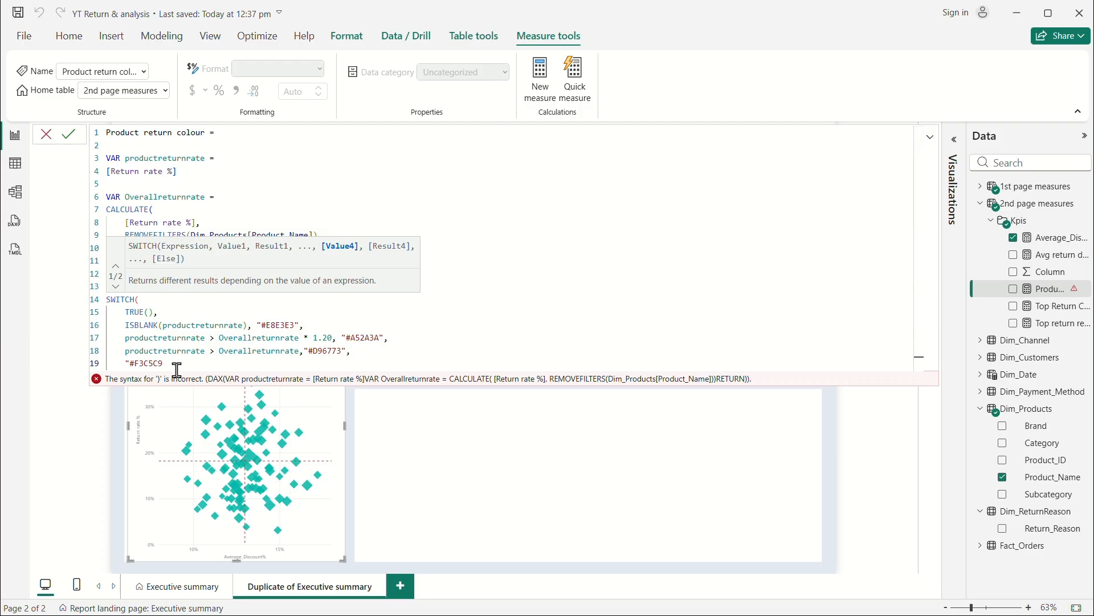
{"action": "key", "text": "Return"}
{"action": "type", "text": ")"}
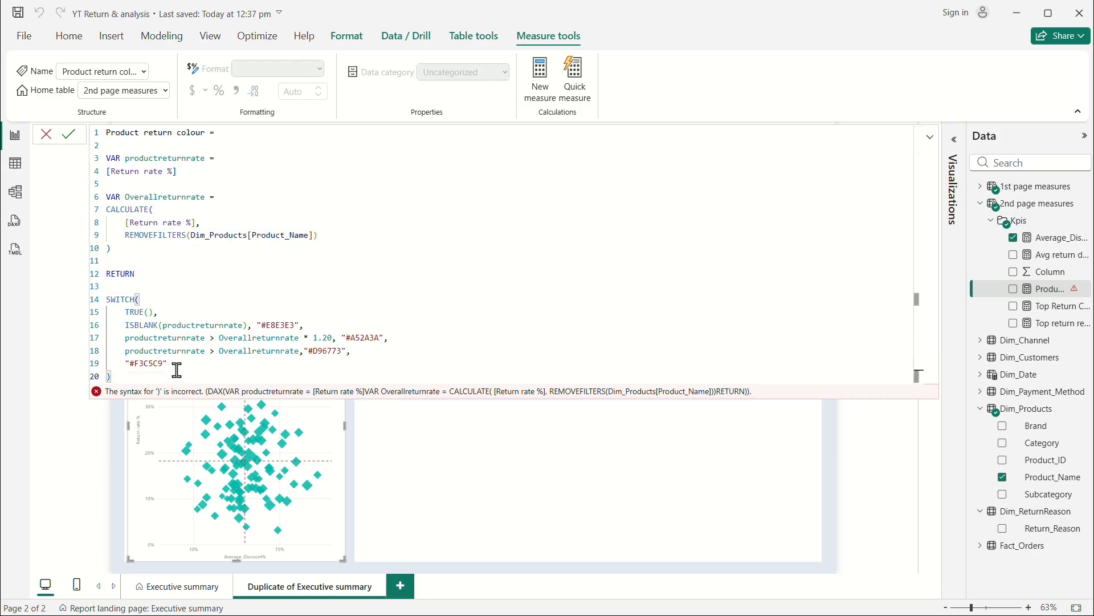
{"action": "key", "text": "Return"}
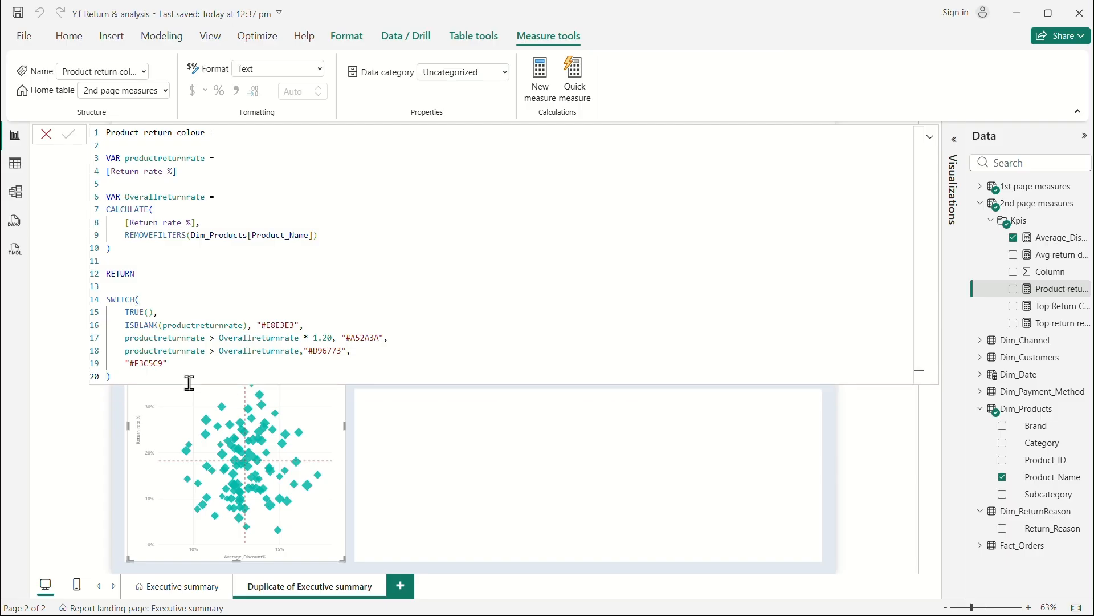
Step: Open the conditional formatting settings for the marker colour of the Avg Discount vs return rate% scatter chart
{"action": "left_click", "coordinate": [328, 425]}
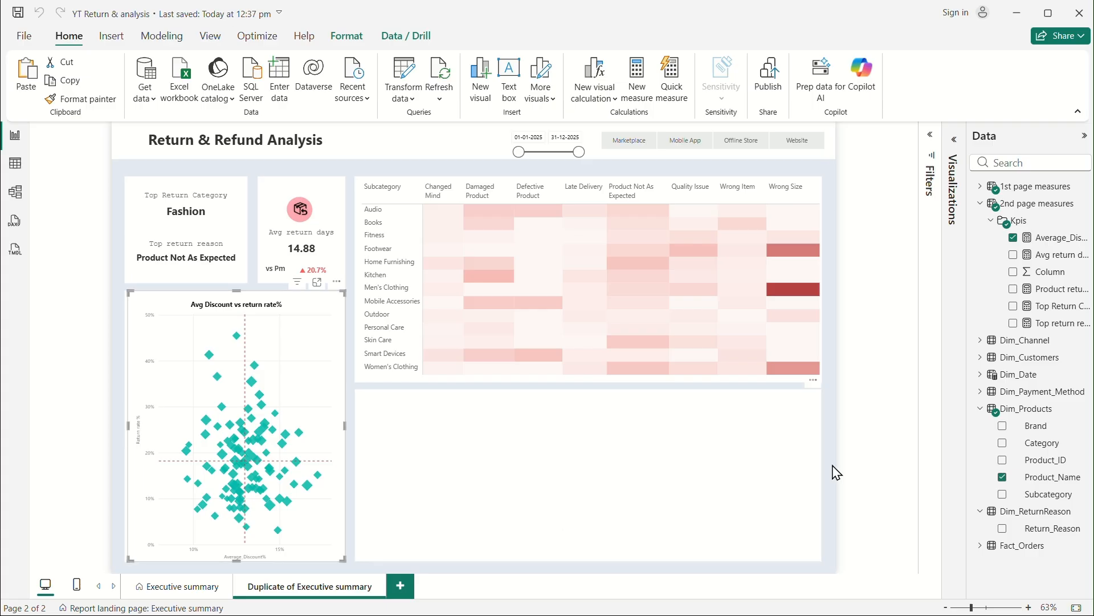
{"action": "left_click", "coordinate": [954, 142]}
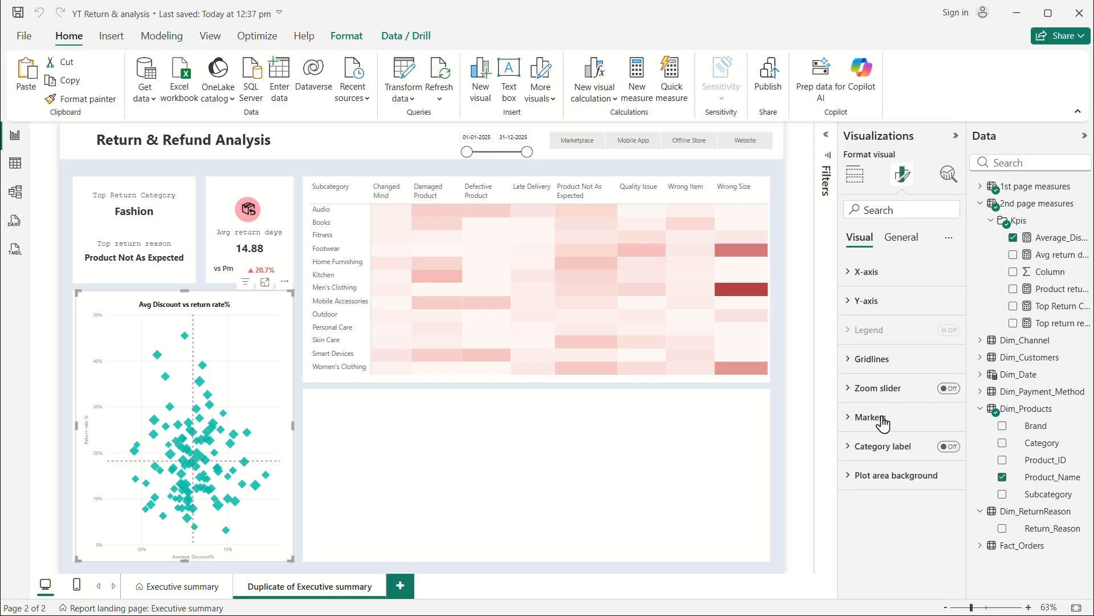
{"action": "left_click", "coordinate": [853, 418]}
{"action": "scroll", "coordinate": [907, 433], "scroll_direction": "down", "scroll_amount": 3}
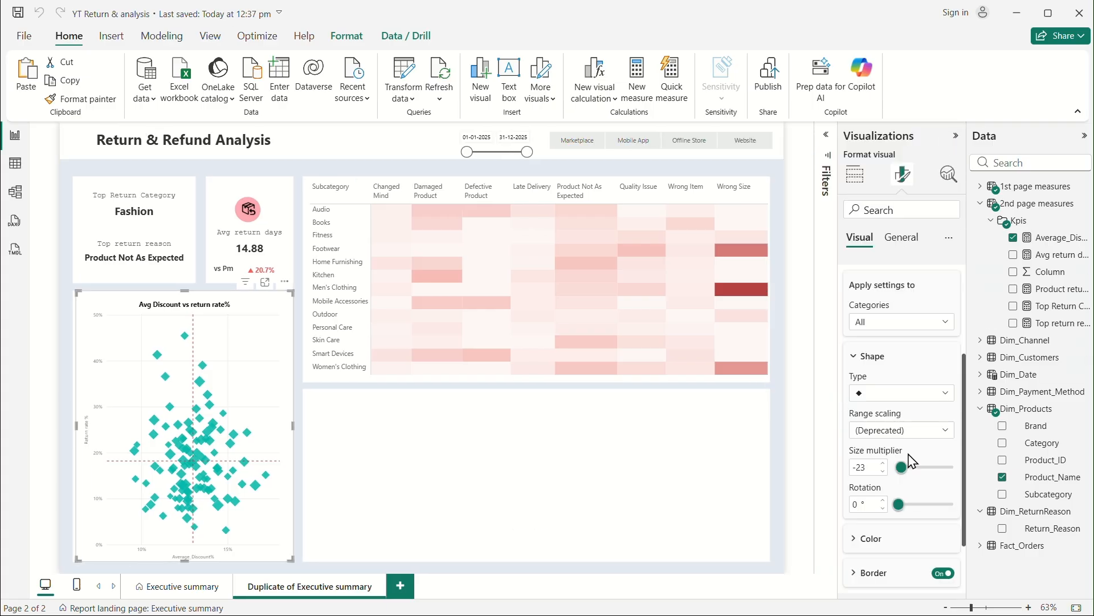
{"action": "left_click", "coordinate": [866, 458]}
{"action": "scroll", "coordinate": [855, 474], "scroll_direction": "down", "scroll_amount": 2}
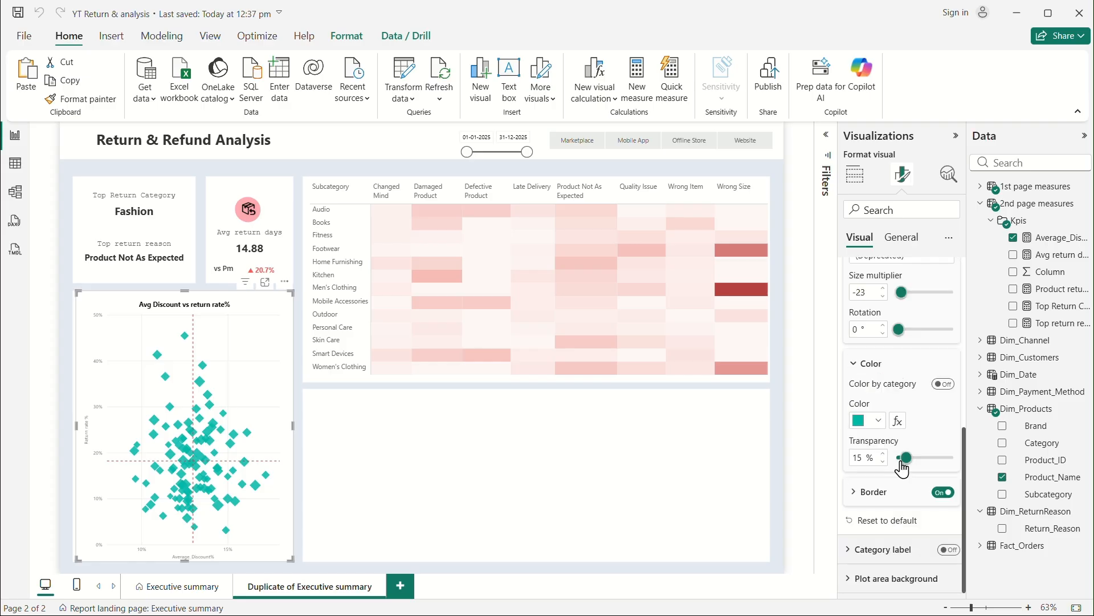
{"action": "left_click", "coordinate": [898, 422]}
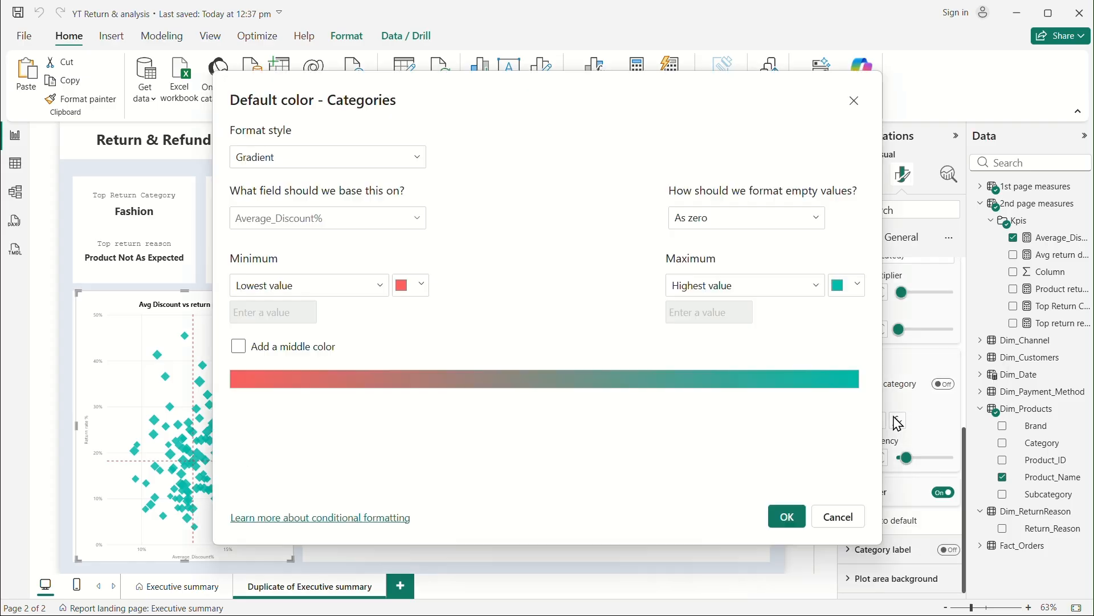
Step: Set the marker colour's format style to Field value, based on the Product return colour measure, and apply it
{"action": "left_click", "coordinate": [340, 166]}
{"action": "left_click", "coordinate": [254, 226]}
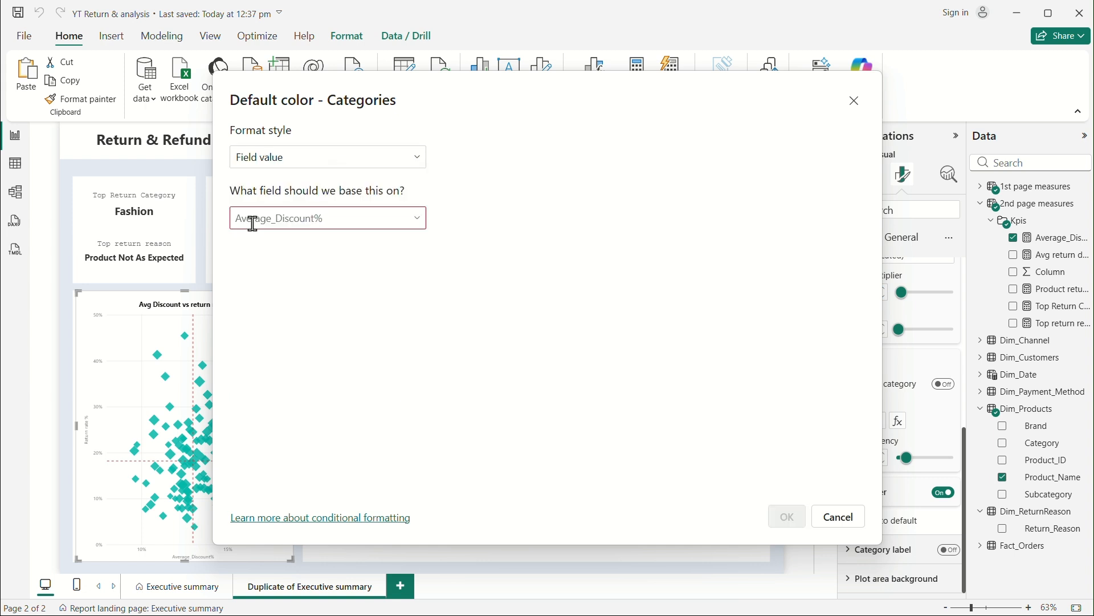
{"action": "left_click", "coordinate": [420, 220]}
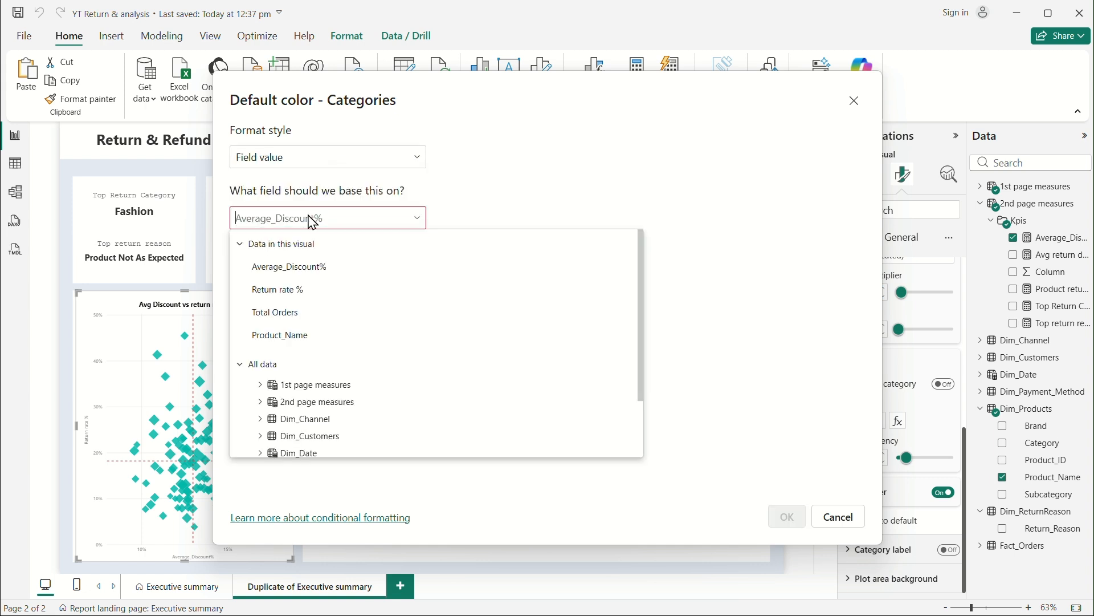
{"action": "left_click", "coordinate": [263, 403]}
{"action": "scroll", "coordinate": [265, 382], "scroll_direction": "down", "scroll_amount": 2}
{"action": "left_click", "coordinate": [273, 328]}
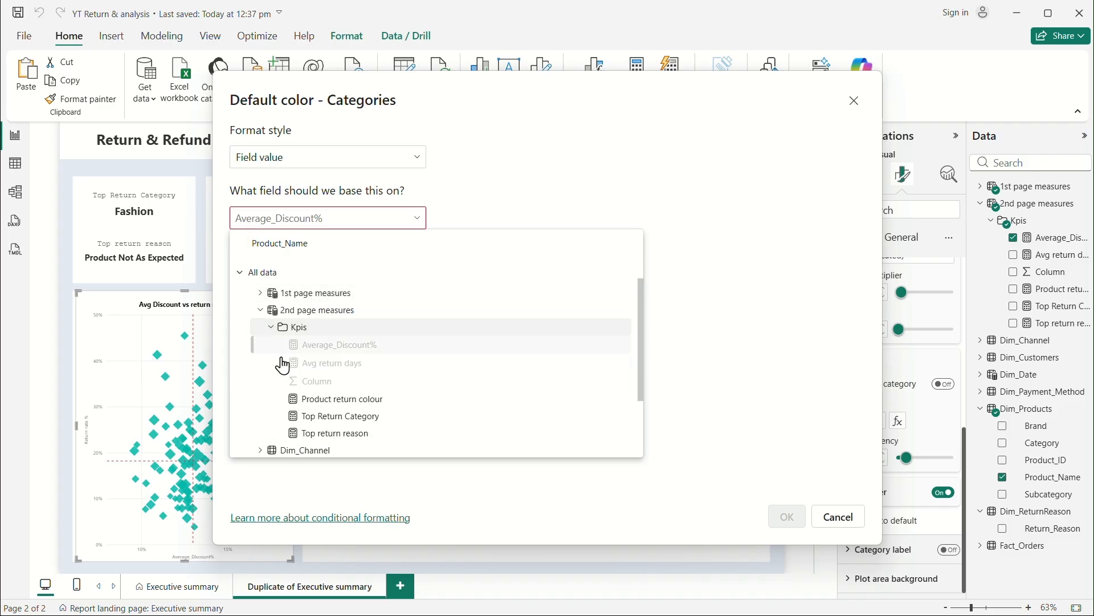
{"action": "left_click", "coordinate": [339, 400]}
{"action": "left_click", "coordinate": [786, 516]}
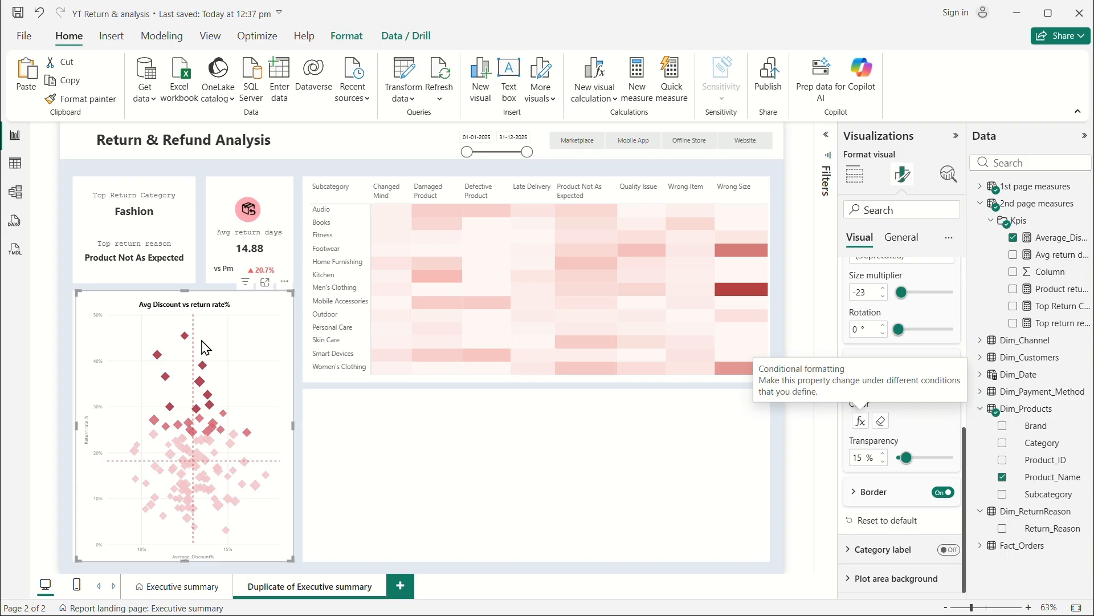
Step: Examine the details of a scatter marker and try the date slicer's end date to check the recoloured chart
{"action": "mouse_move", "coordinate": [203, 383]}
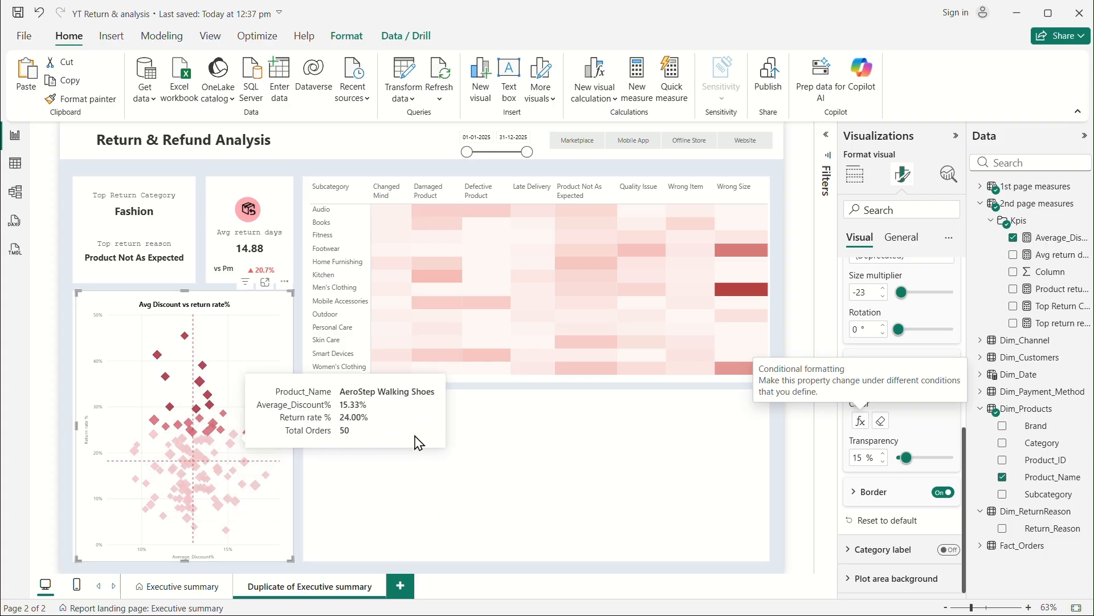
{"action": "left_click", "coordinate": [296, 179]}
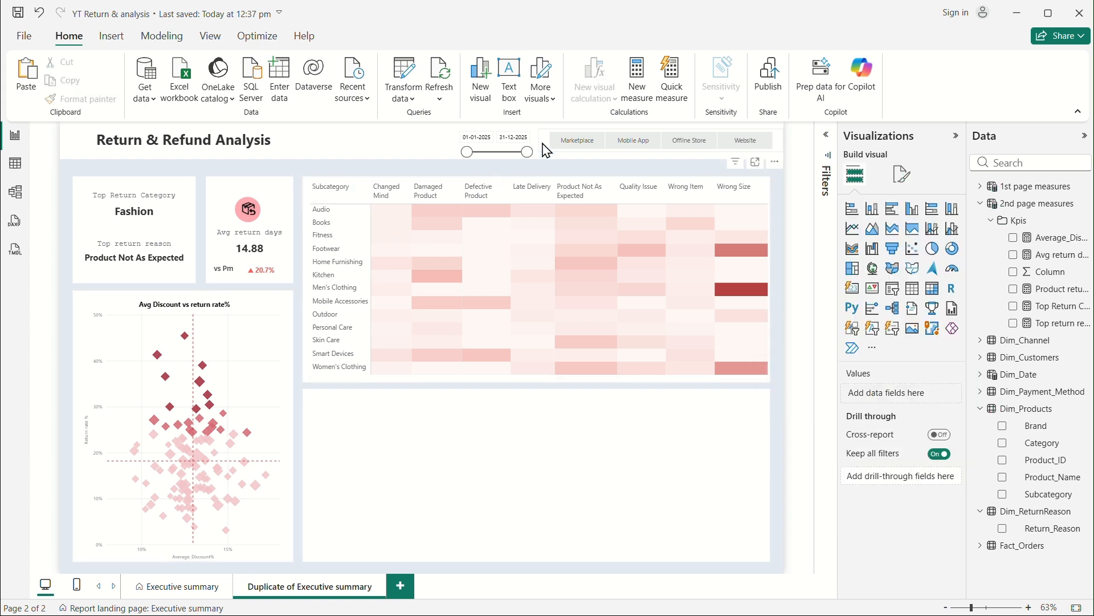
{"action": "mouse_move", "coordinate": [527, 152]}
{"action": "left_mouse_down"}
{"action": "mouse_move", "coordinate": [498, 152]}
{"action": "mouse_move", "coordinate": [526, 152]}
{"action": "left_mouse_up"}
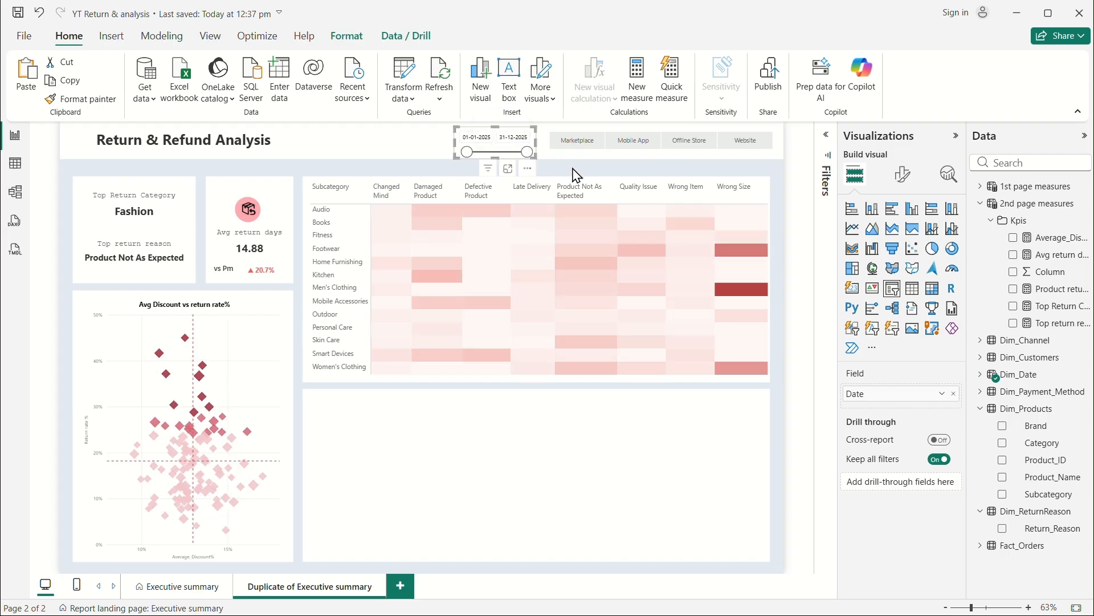
{"action": "left_click", "coordinate": [576, 177]}
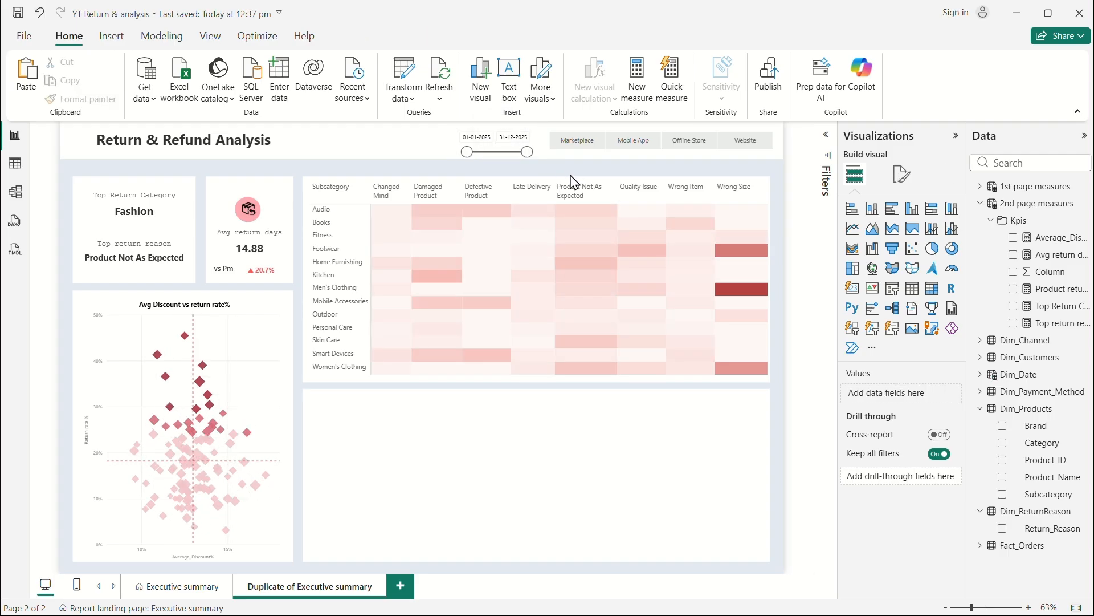
Step: Insert a table visual and fit it to the empty panel below the subcategory return reason matrix
{"action": "left_click", "coordinate": [912, 295]}
{"action": "left_click_drag", "start_coordinate": [96, 234], "coordinate": [337, 478]}
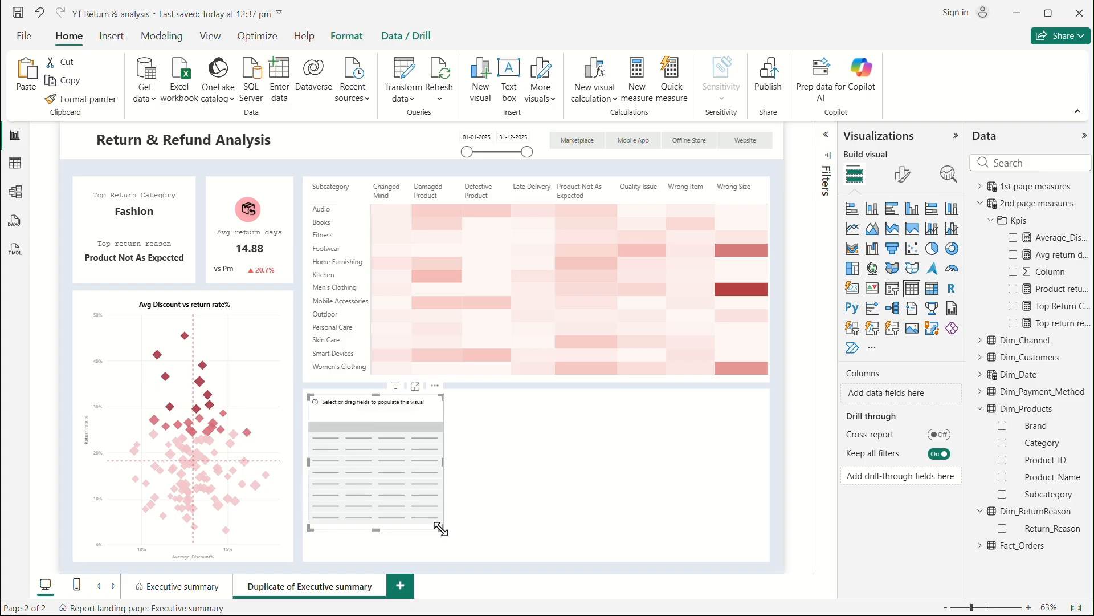
{"action": "left_click_drag", "start_coordinate": [442, 529], "coordinate": [765, 556]}
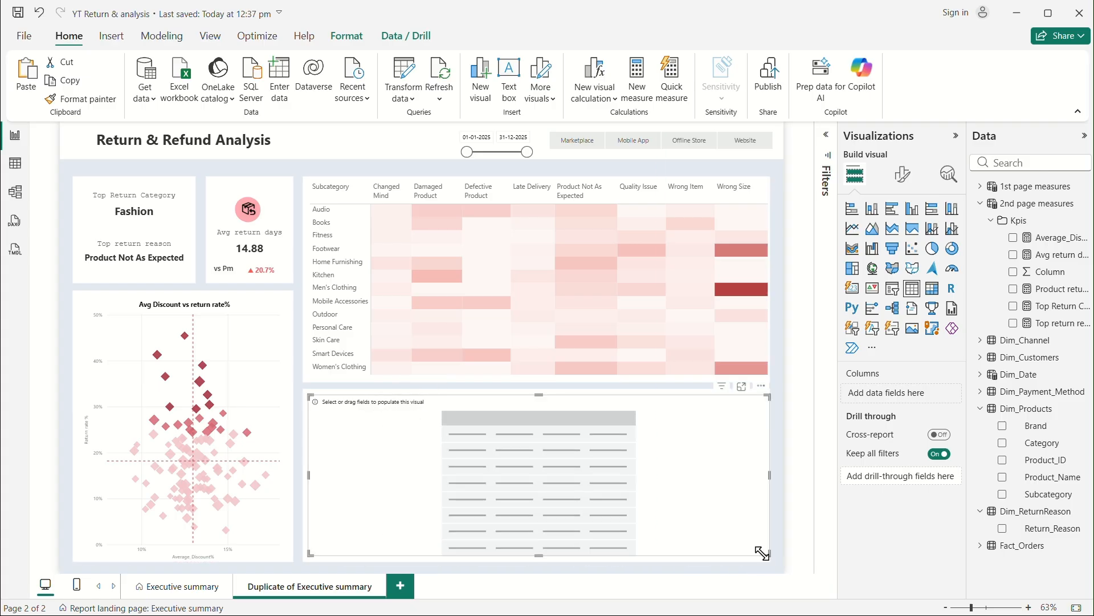
{"action": "left_click_drag", "start_coordinate": [308, 395], "coordinate": [300, 389]}
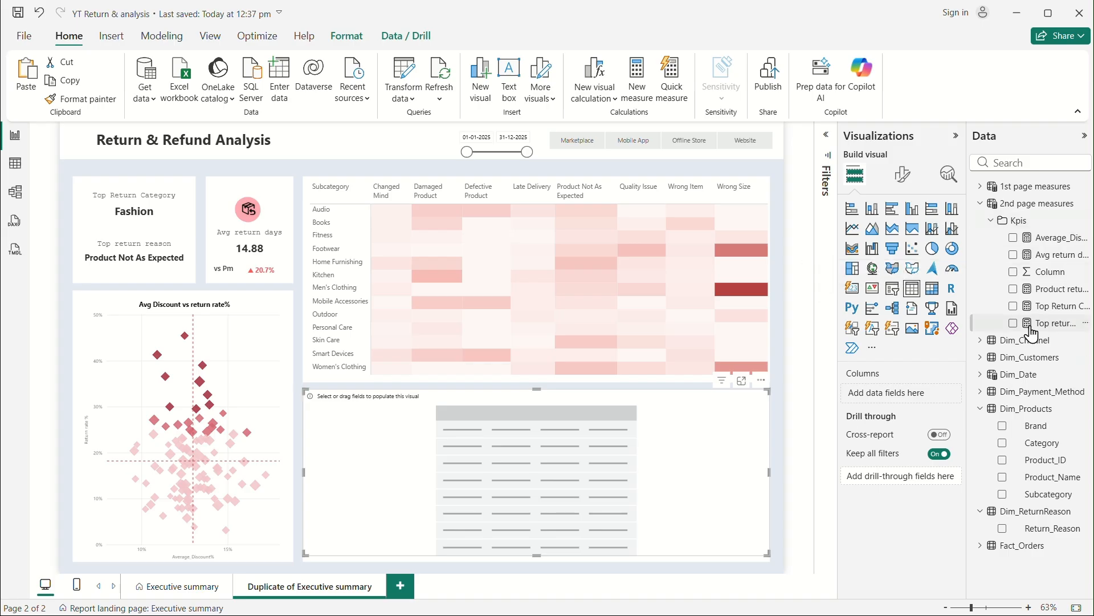
Step: Add Product_Name from Dim_Products and the Total Orders measure as columns of the new table
{"action": "left_click", "coordinate": [980, 205]}
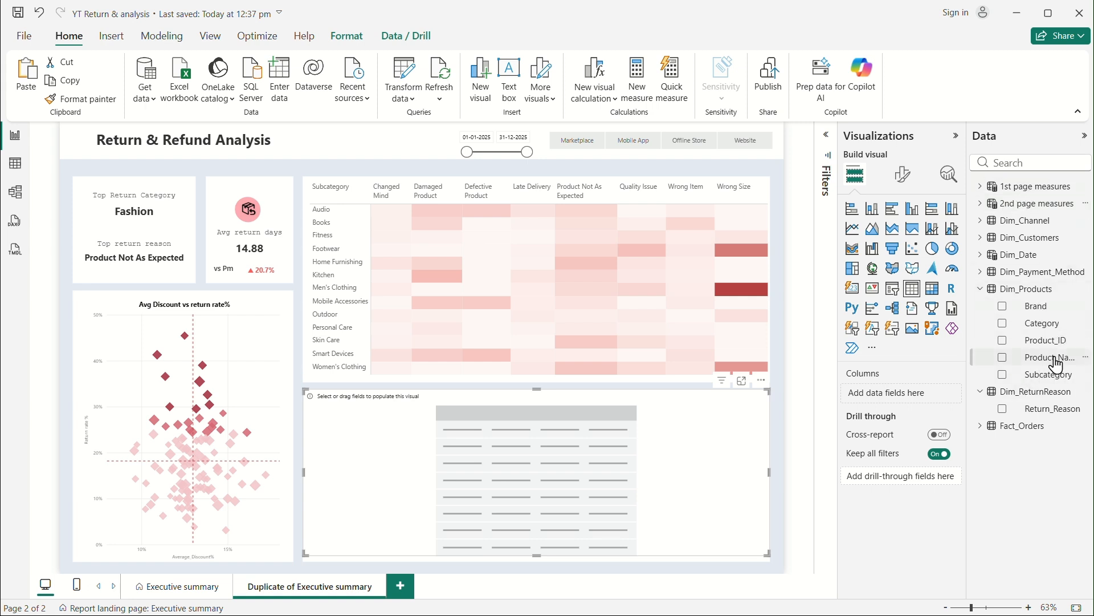
{"action": "left_click_drag", "start_coordinate": [1055, 360], "coordinate": [908, 396]}
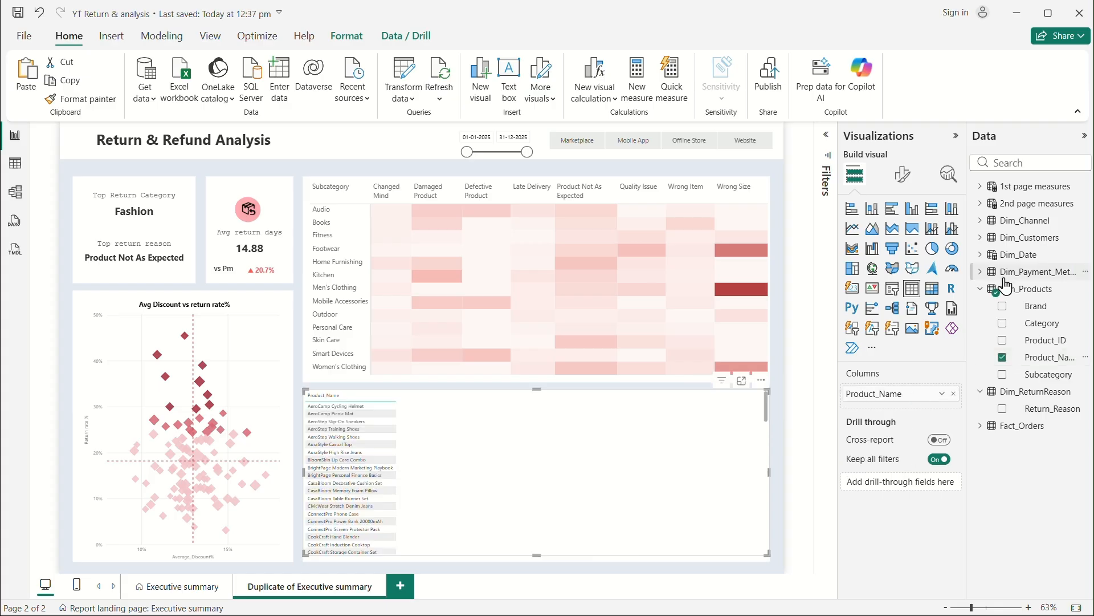
{"action": "left_click", "coordinate": [980, 186]}
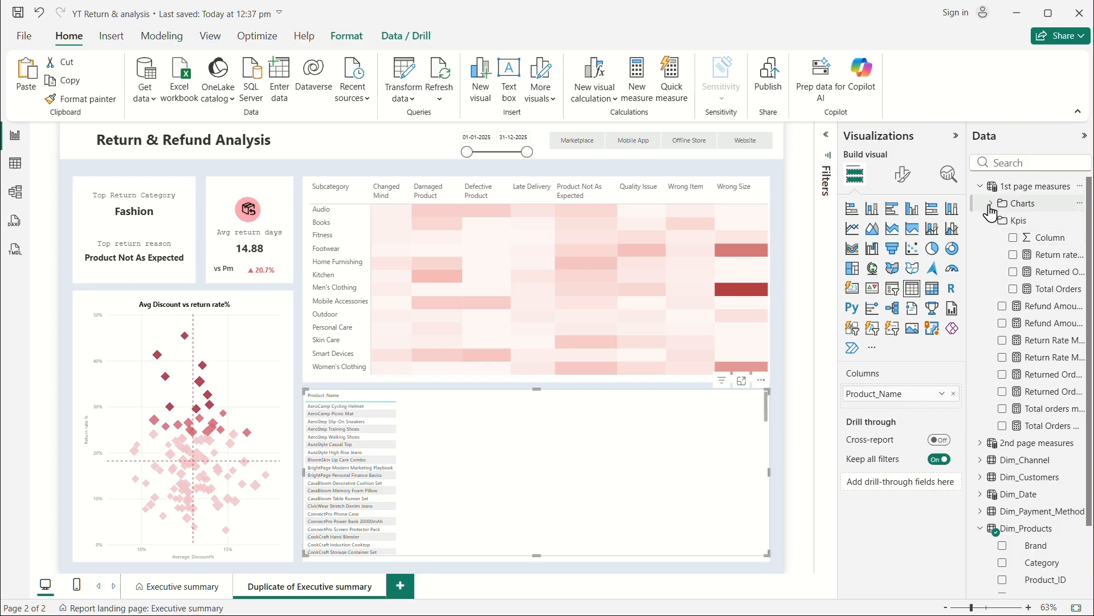
{"action": "left_click_drag", "start_coordinate": [1060, 294], "coordinate": [917, 406]}
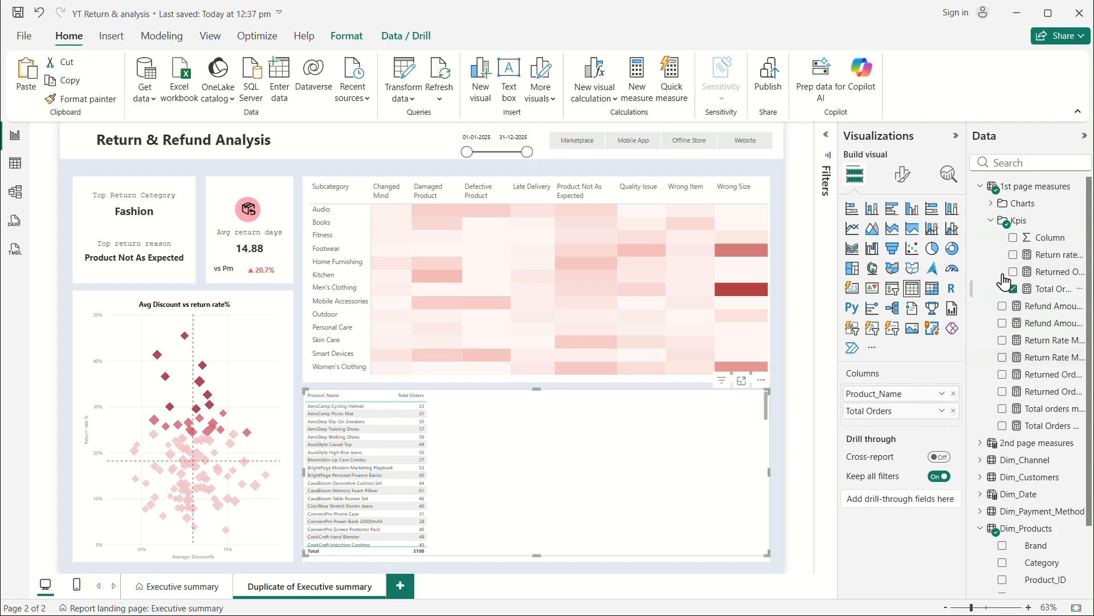
Step: Add Returned Units, Return rate % and Refund Amount from the 1st page measures to the table's columns
{"action": "left_click", "coordinate": [990, 204]}
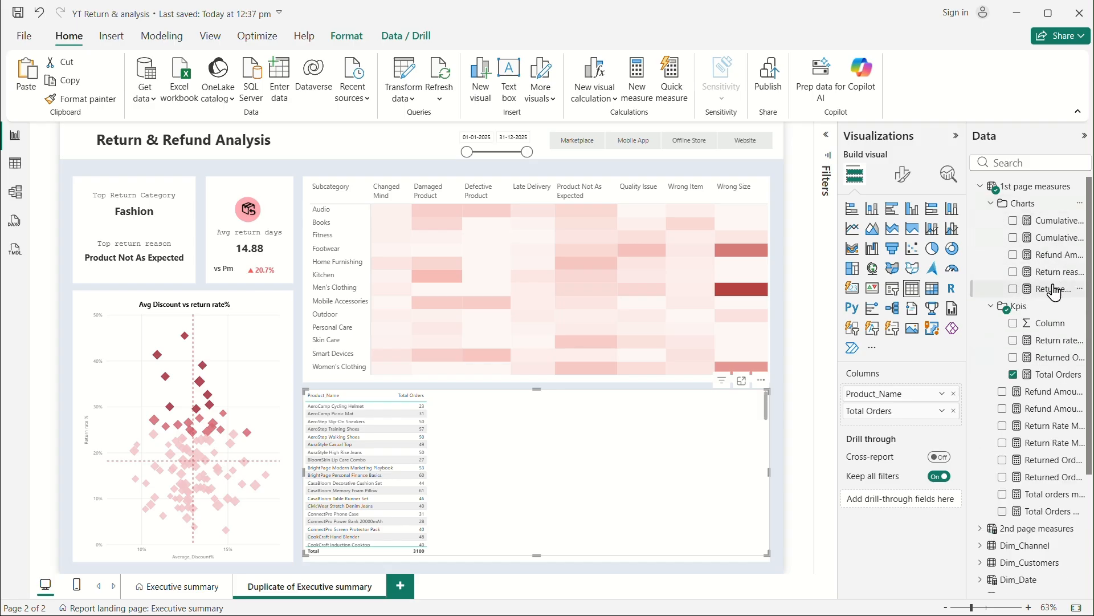
{"action": "left_click_drag", "start_coordinate": [1051, 289], "coordinate": [889, 427]}
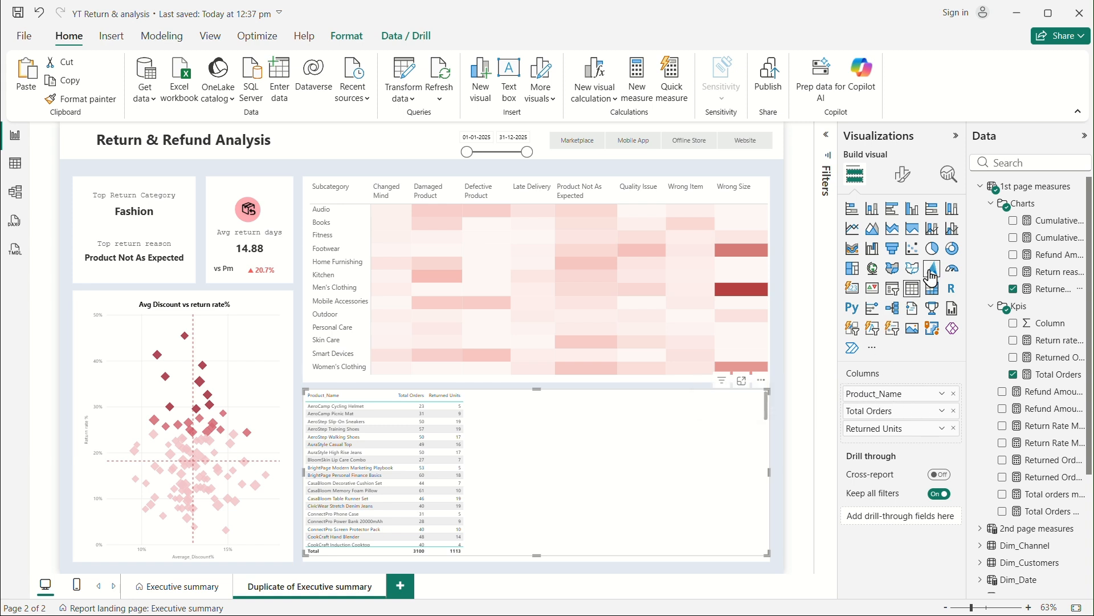
{"action": "left_click_drag", "start_coordinate": [1054, 347], "coordinate": [887, 444]}
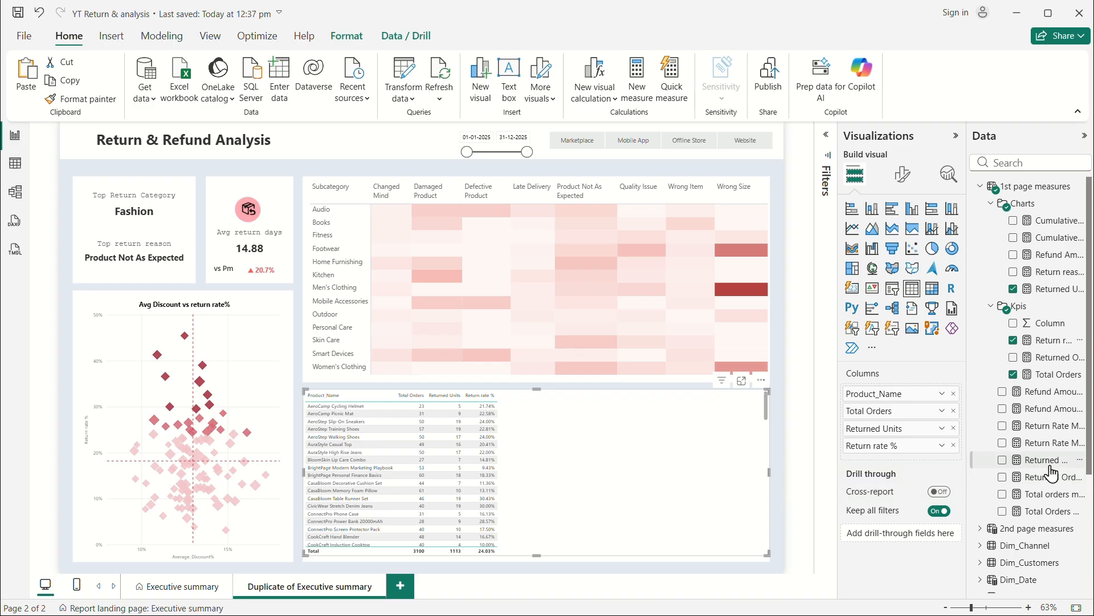
{"action": "left_click_drag", "start_coordinate": [1043, 264], "coordinate": [905, 461]}
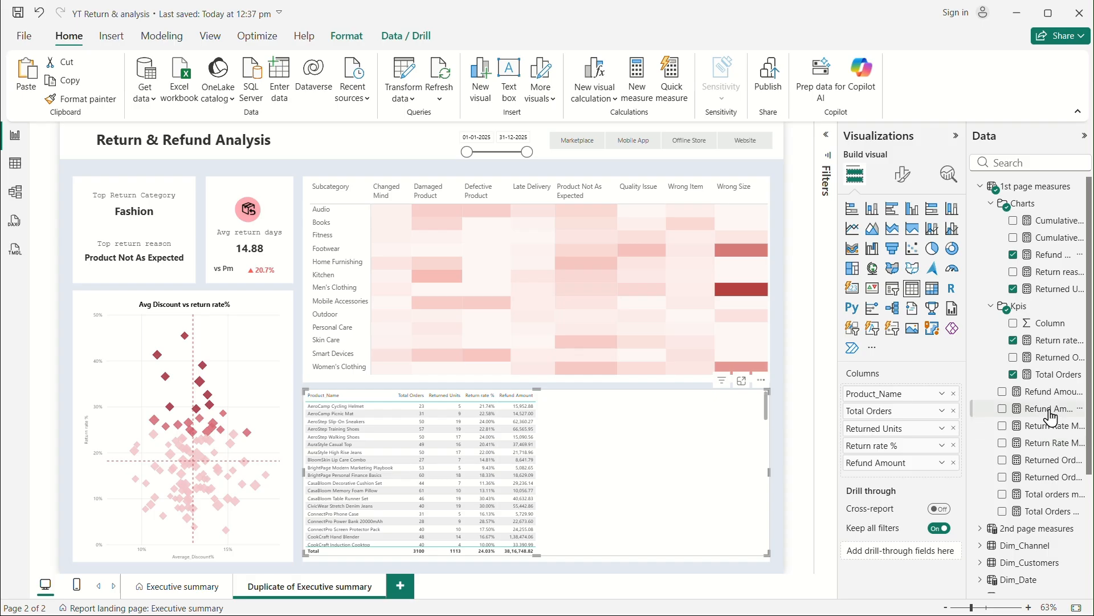
Step: Search the fields for "AV" and add Avg return days and Average_Discount% to the table's columns
{"action": "left_click", "coordinate": [1012, 165]}
{"action": "type", "text": "V"}
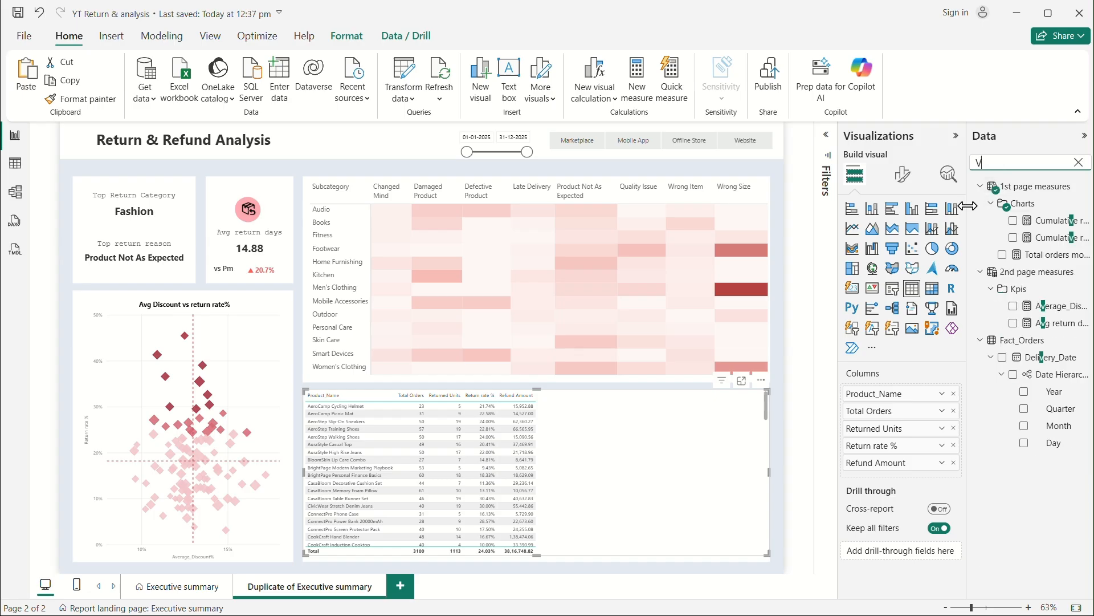
{"action": "key", "text": "Home"}
{"action": "type", "text": "A"}
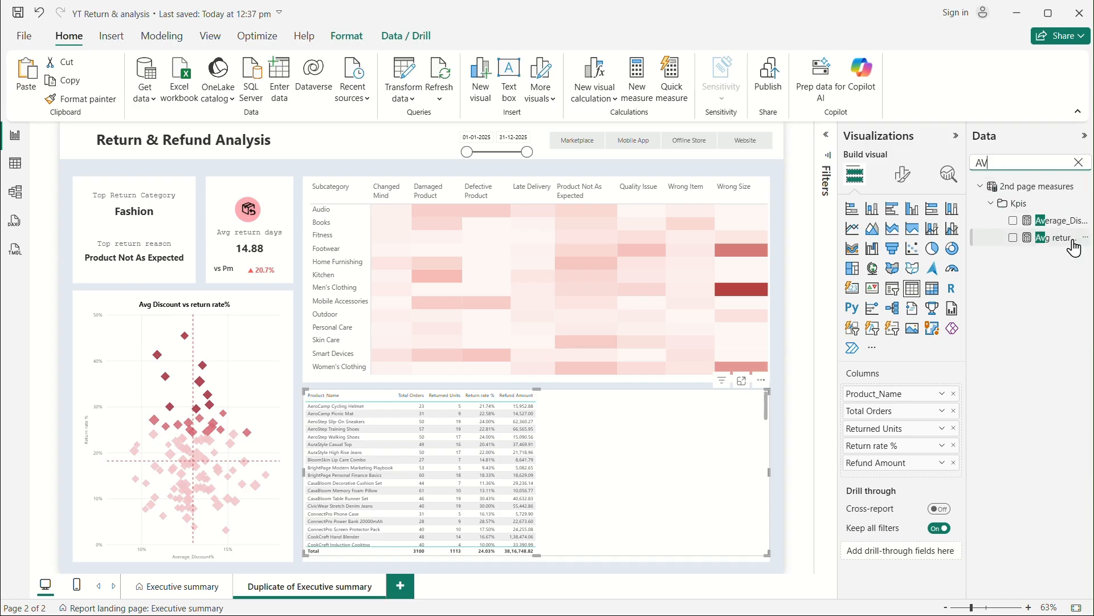
{"action": "left_click_drag", "start_coordinate": [1053, 242], "coordinate": [906, 479]}
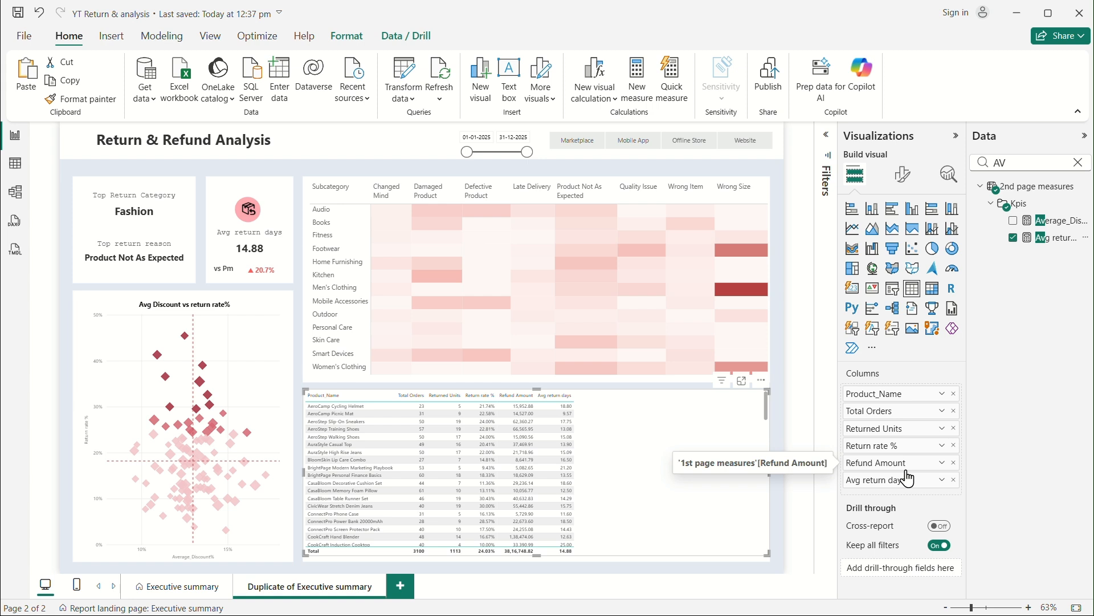
{"action": "left_click_drag", "start_coordinate": [1053, 221], "coordinate": [919, 500]}
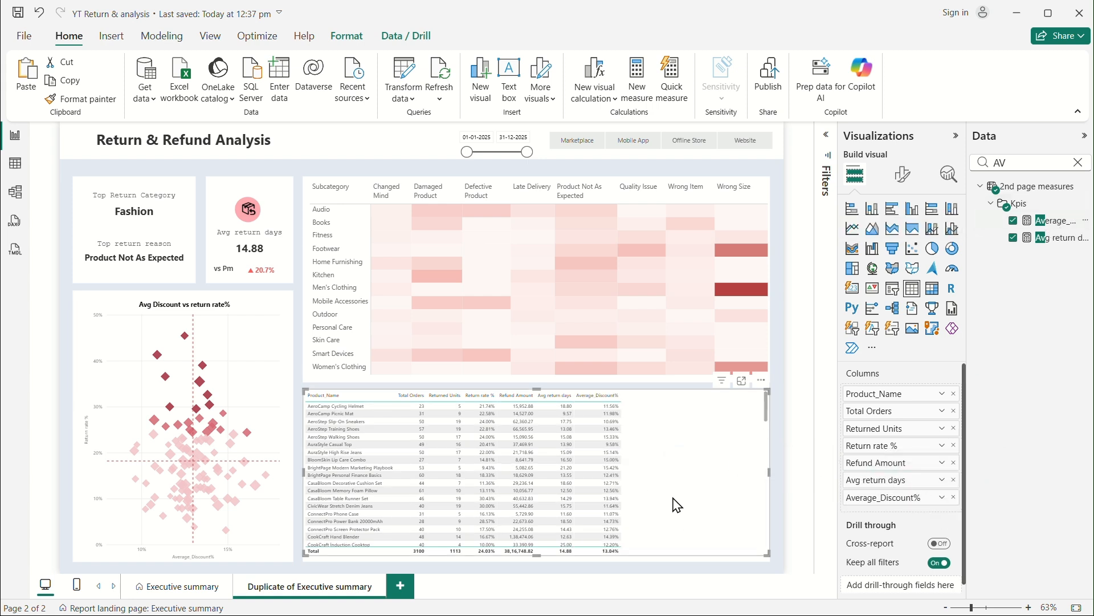
Step: Turn off the totals row of the product table
{"action": "left_click", "coordinate": [904, 175]}
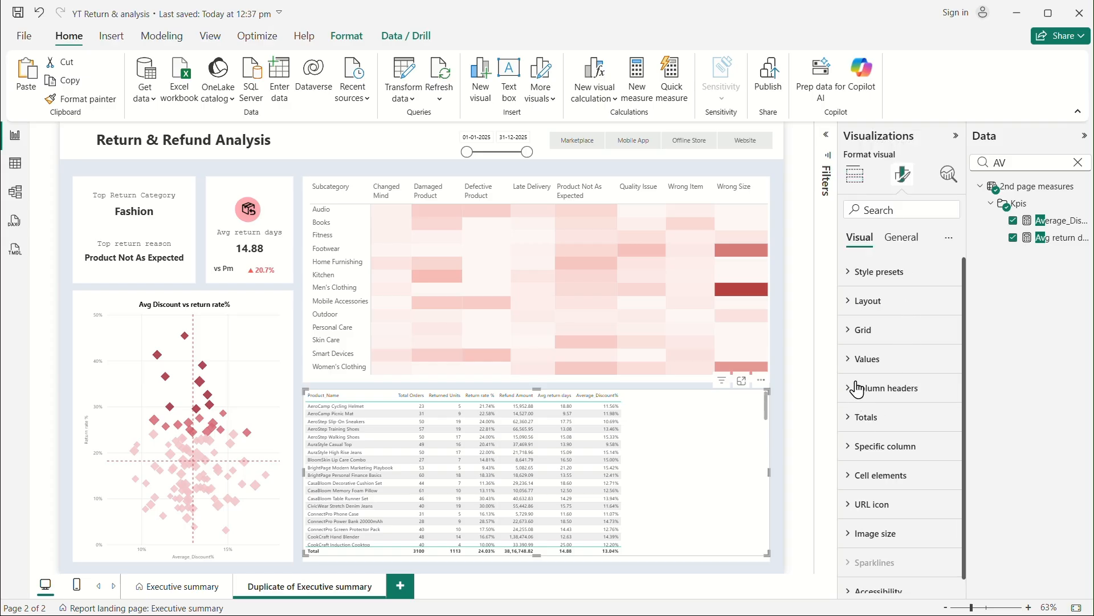
{"action": "left_click", "coordinate": [862, 418]}
{"action": "left_click", "coordinate": [943, 452]}
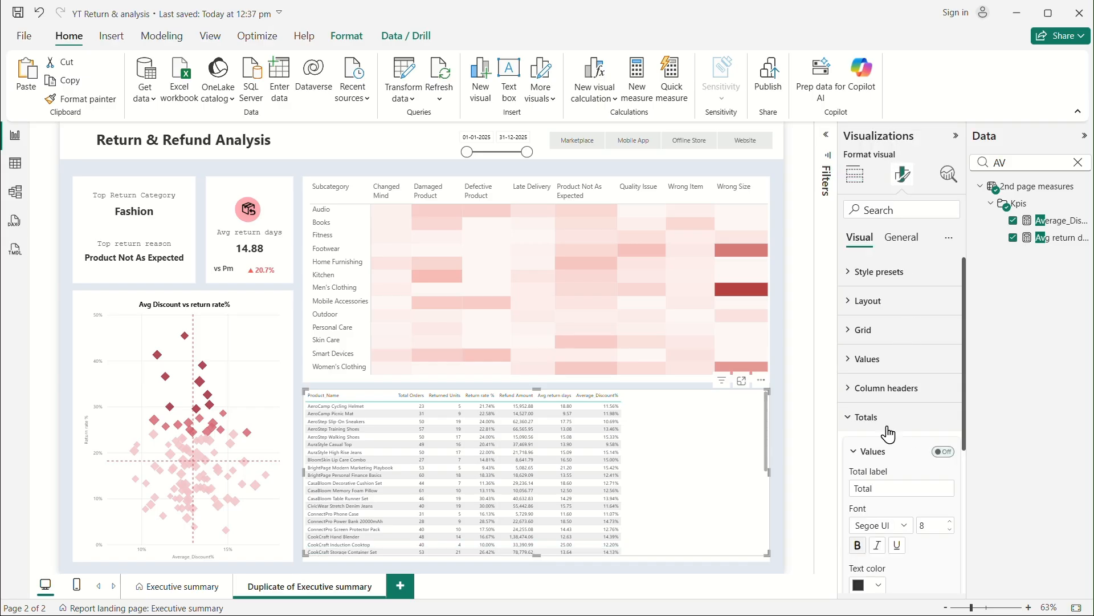
{"action": "left_click", "coordinate": [854, 419]}
Step: Try the Bold header and Alternating rows style presets on the product table and settle on Minimal
{"action": "left_click", "coordinate": [854, 273]}
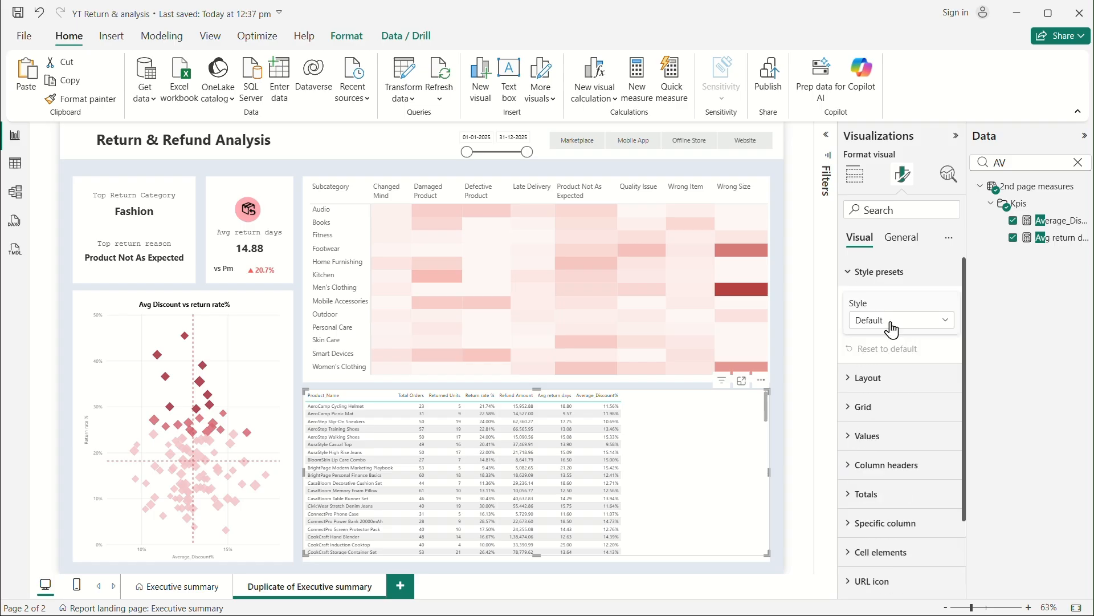
{"action": "left_click", "coordinate": [892, 321]}
{"action": "left_click", "coordinate": [893, 372]}
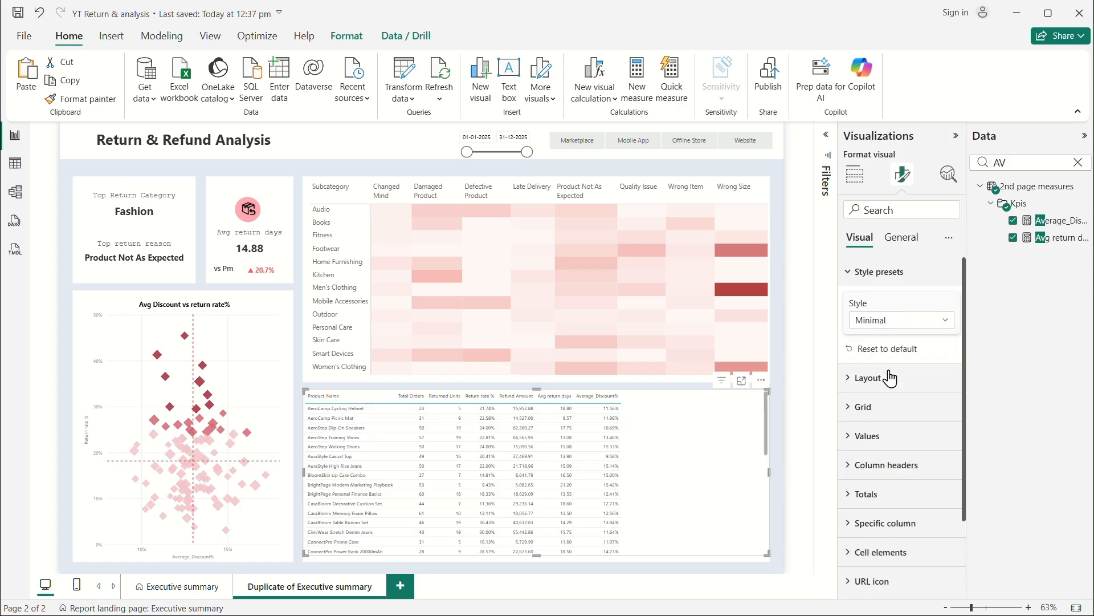
{"action": "left_click", "coordinate": [889, 320]}
{"action": "left_click", "coordinate": [885, 384]}
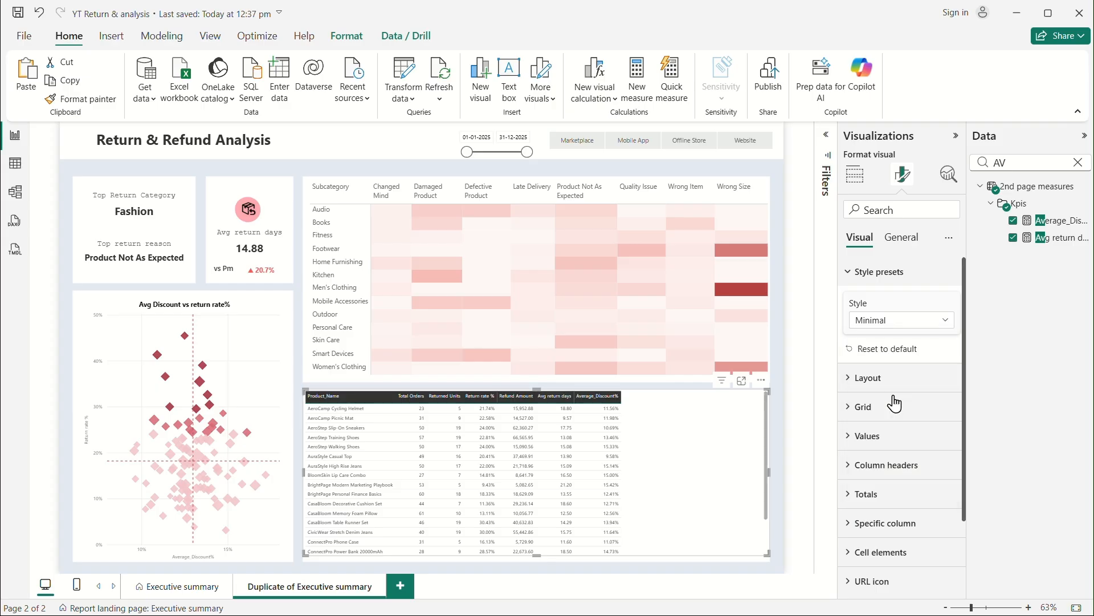
{"action": "left_click", "coordinate": [890, 320]}
{"action": "left_click", "coordinate": [893, 399]}
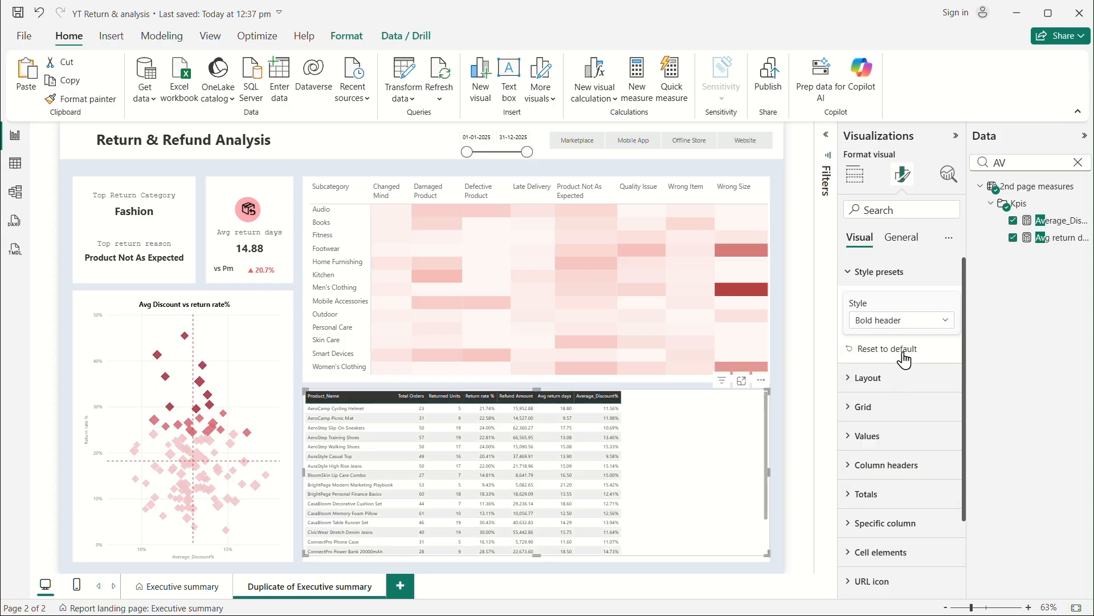
{"action": "left_click", "coordinate": [906, 324]}
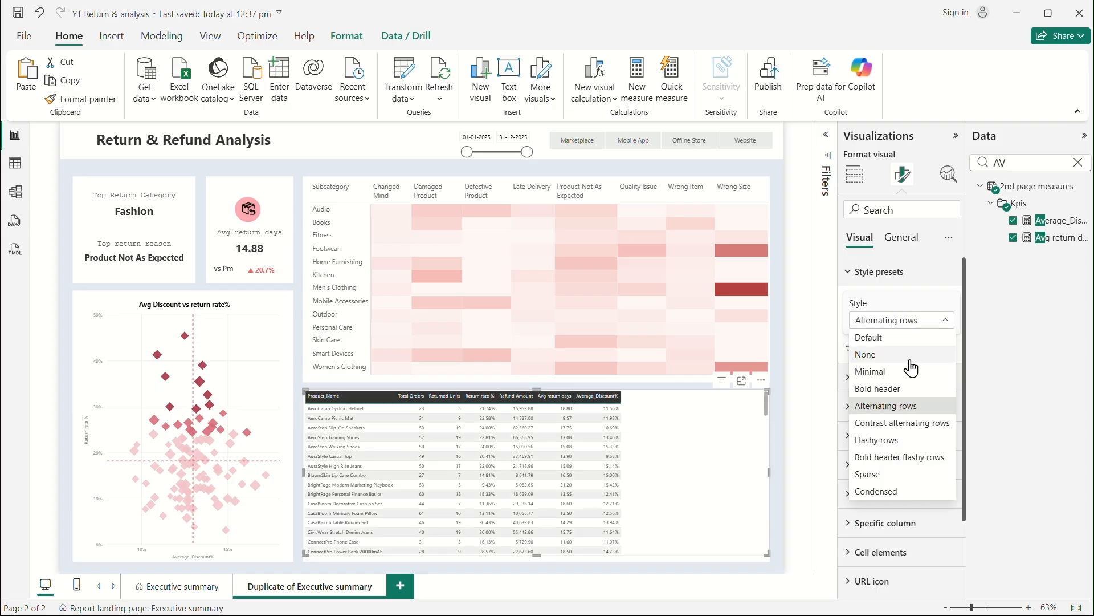
{"action": "left_click", "coordinate": [885, 378]}
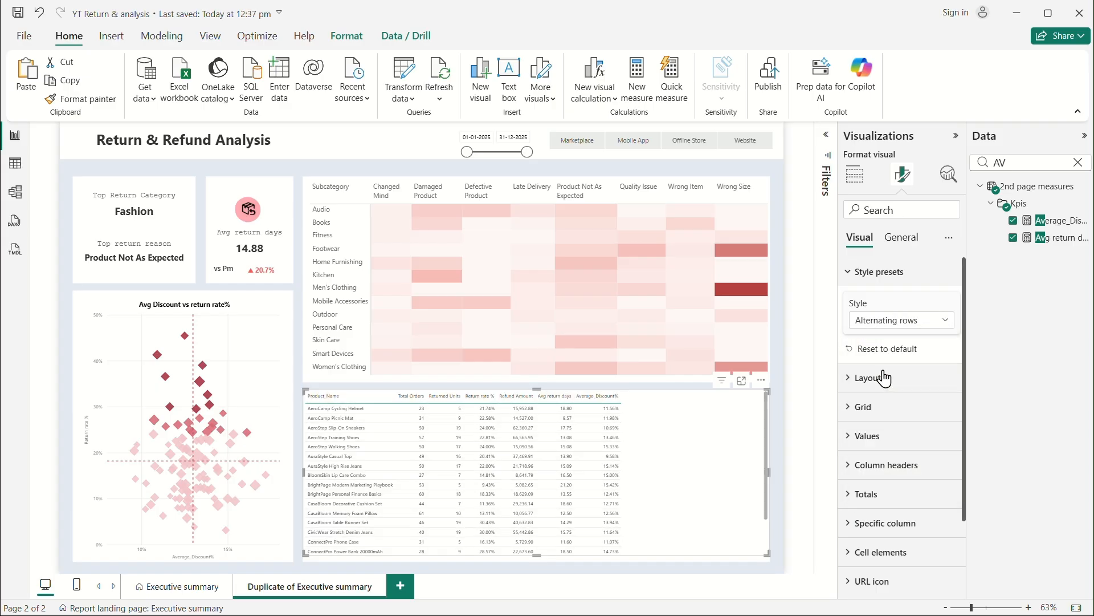
Step: Set the font size of the product table's column headers and values to 10
{"action": "left_click", "coordinate": [859, 273]}
{"action": "left_click", "coordinate": [853, 388]}
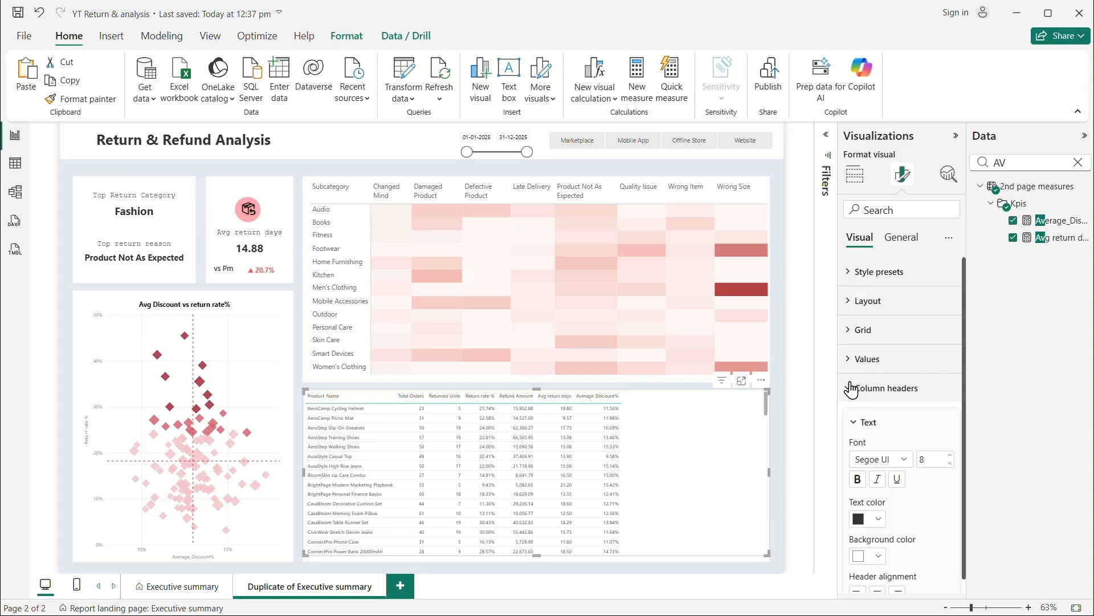
{"action": "left_click", "coordinate": [950, 455]}
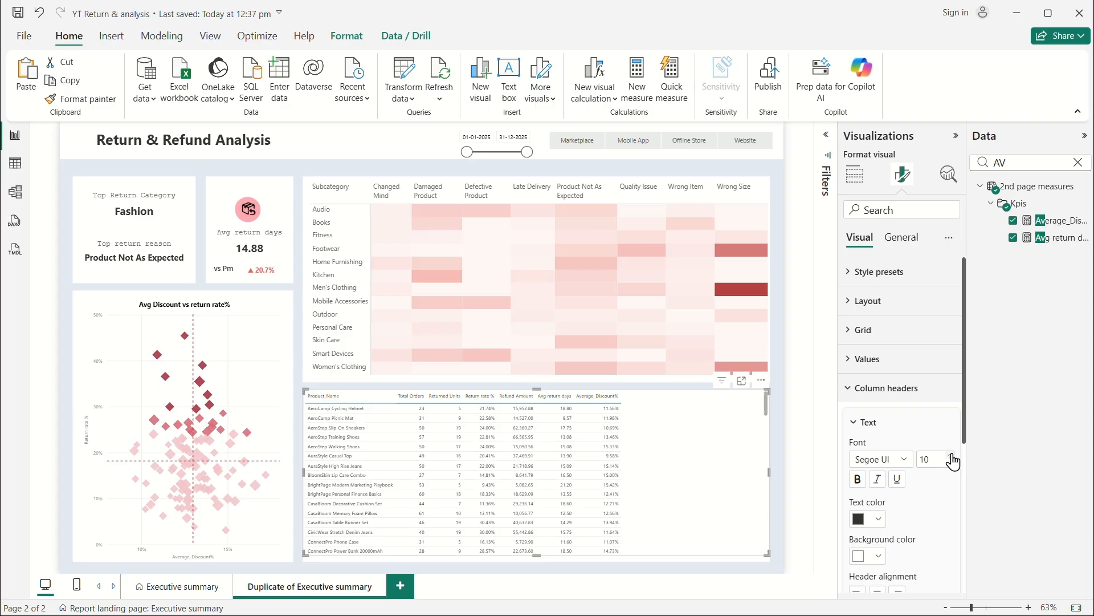
{"action": "left_click", "coordinate": [950, 455]}
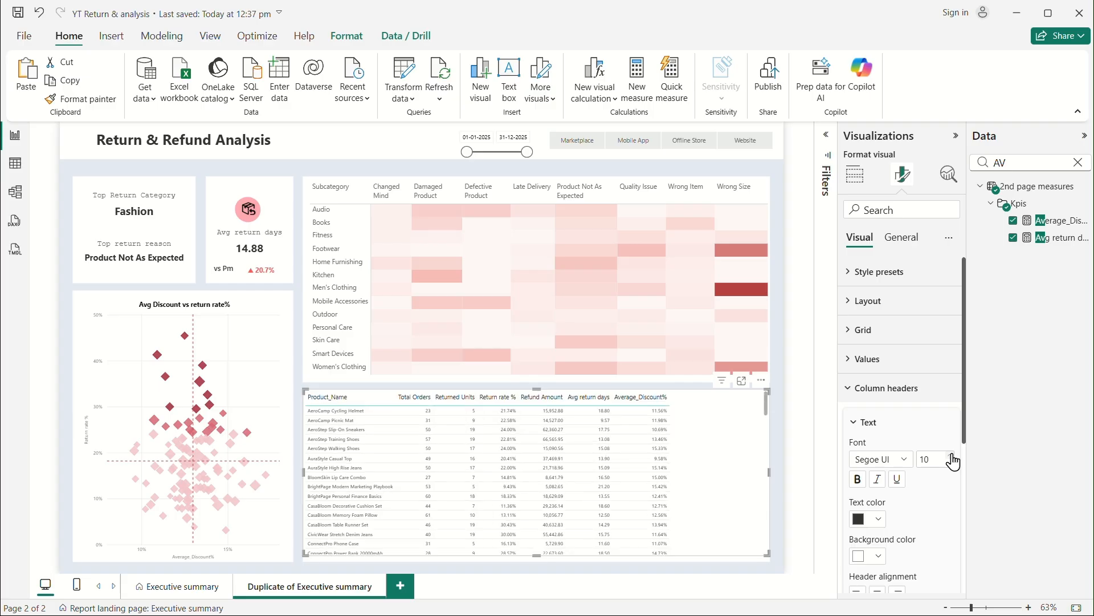
{"action": "left_click", "coordinate": [855, 422]}
{"action": "left_click", "coordinate": [846, 360]}
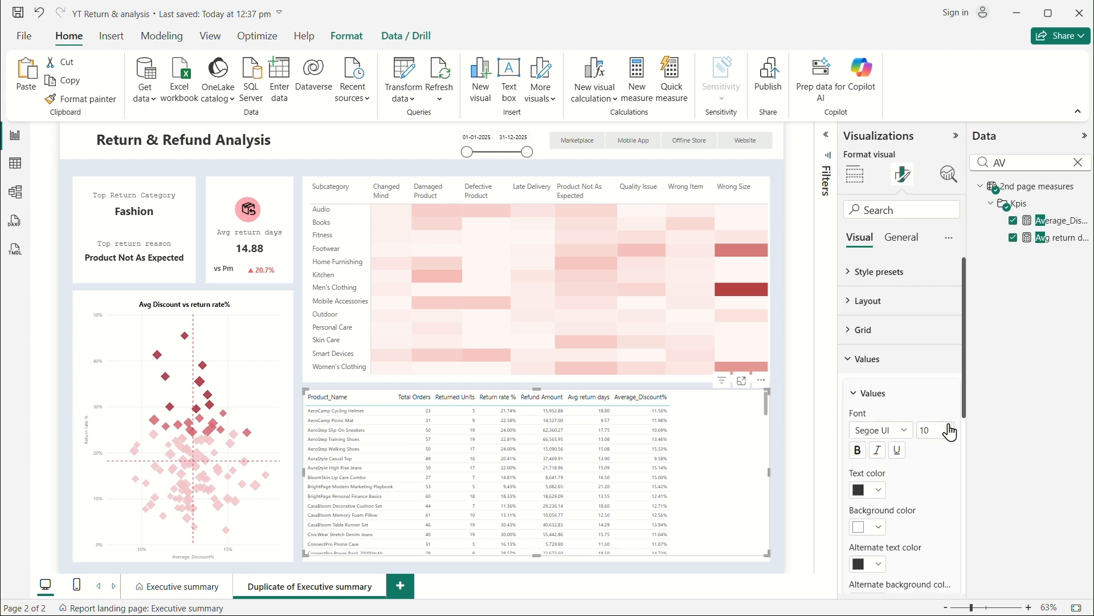
{"action": "left_click", "coordinate": [950, 427]}
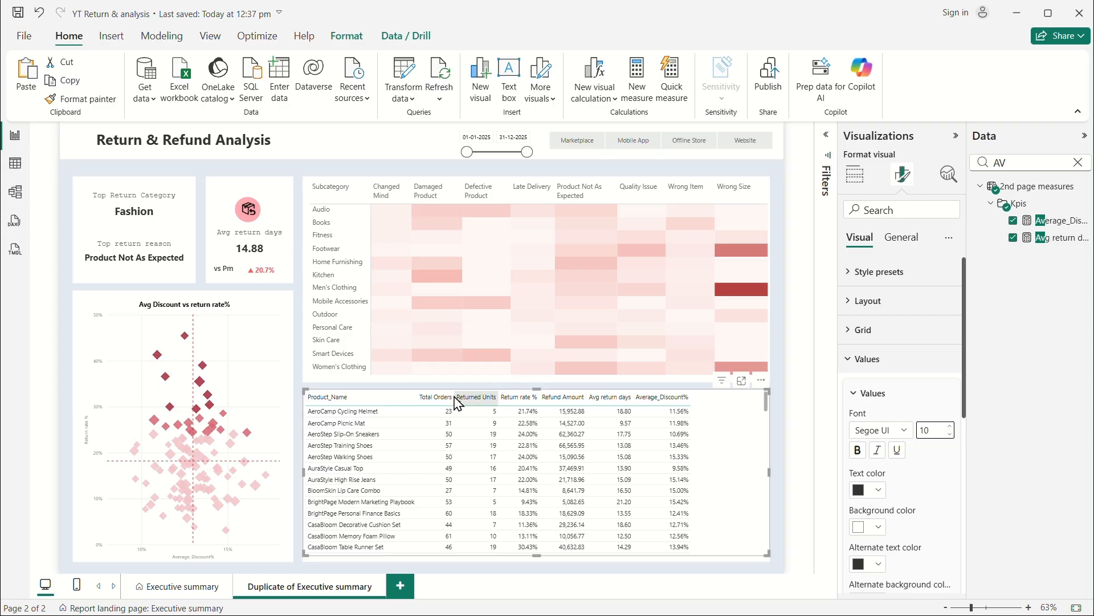
Step: Widen the product table's columns to fill its card and extend the table's lower edge slightly
{"action": "left_click_drag", "start_coordinate": [456, 403], "coordinate": [617, 397]}
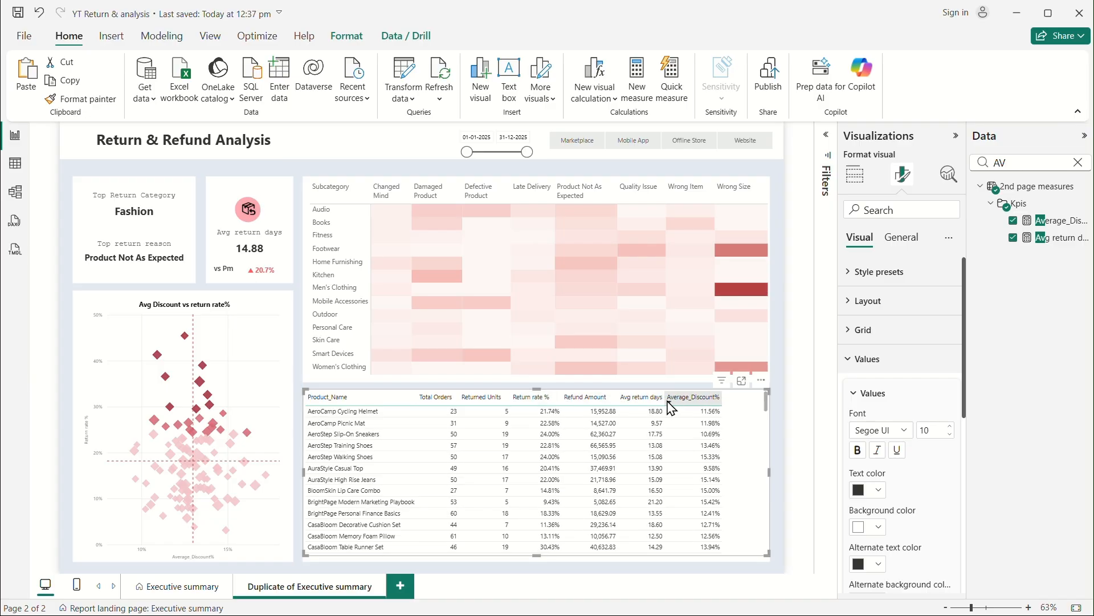
{"action": "left_click_drag", "start_coordinate": [662, 397], "coordinate": [738, 398]}
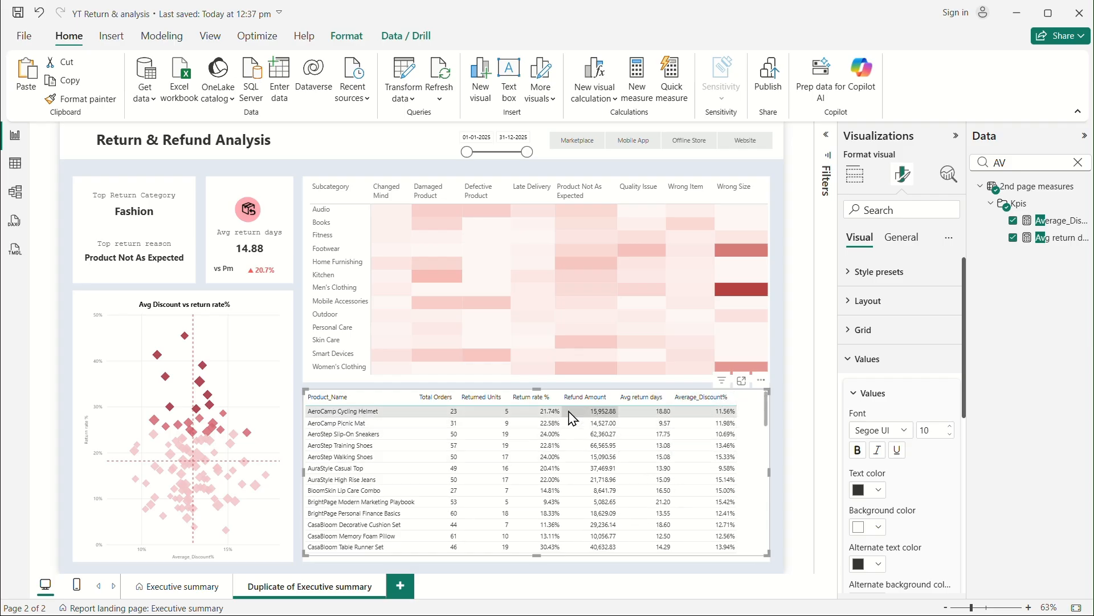
{"action": "left_click_drag", "start_coordinate": [563, 398], "coordinate": [573, 397]}
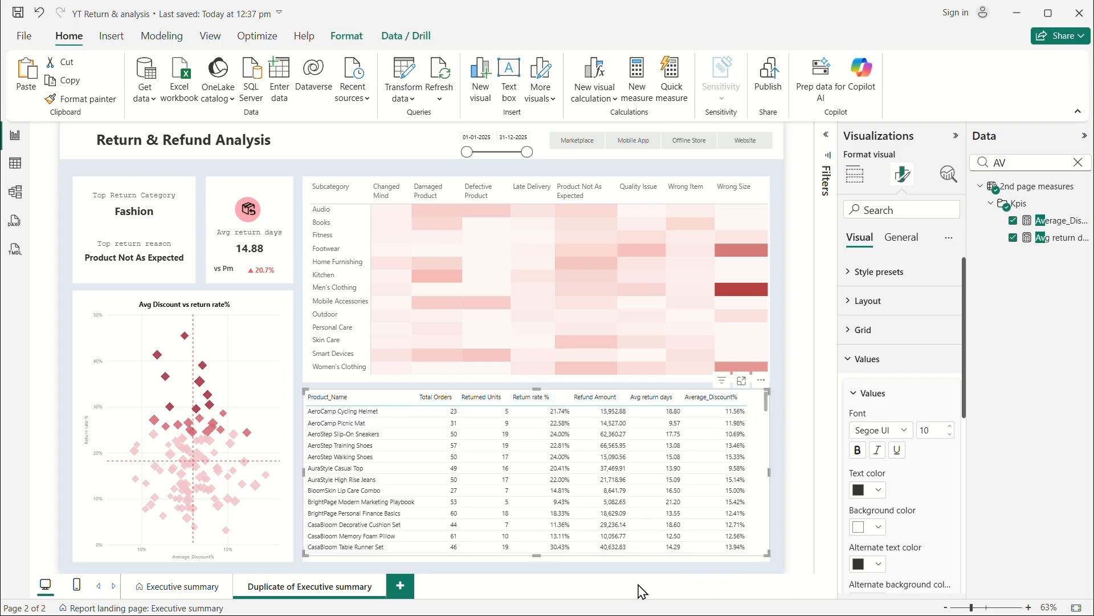
{"action": "left_click_drag", "start_coordinate": [536, 555], "coordinate": [539, 561]}
{"action": "left_click", "coordinate": [788, 398]}
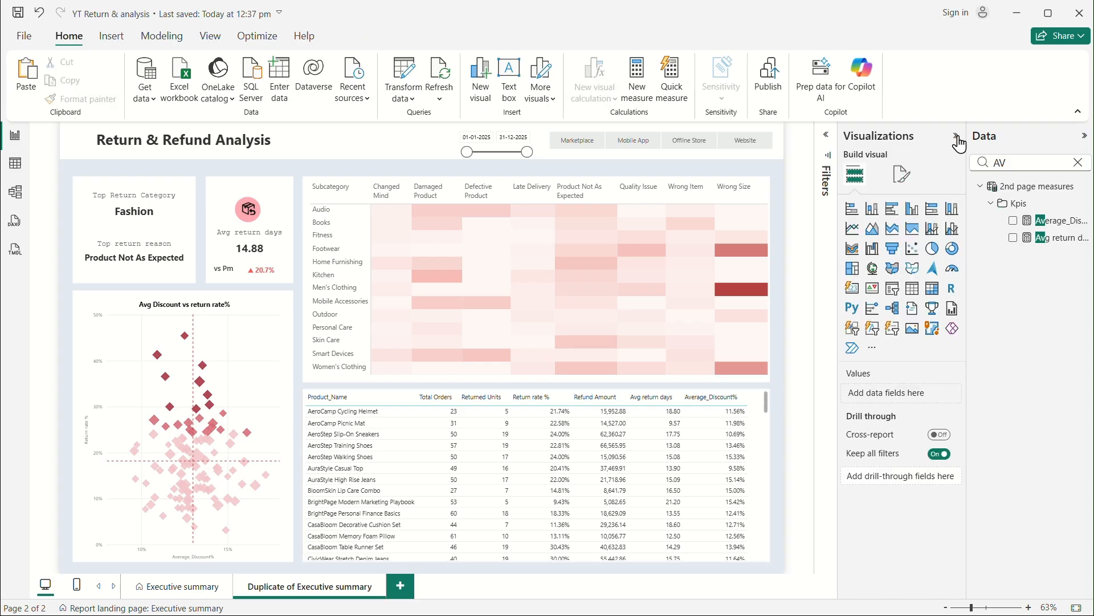
Step: Collapse the side panes and place a copy of the Executive summary page's Total Orders icon in the header beside the title
{"action": "left_click", "coordinate": [957, 137]}
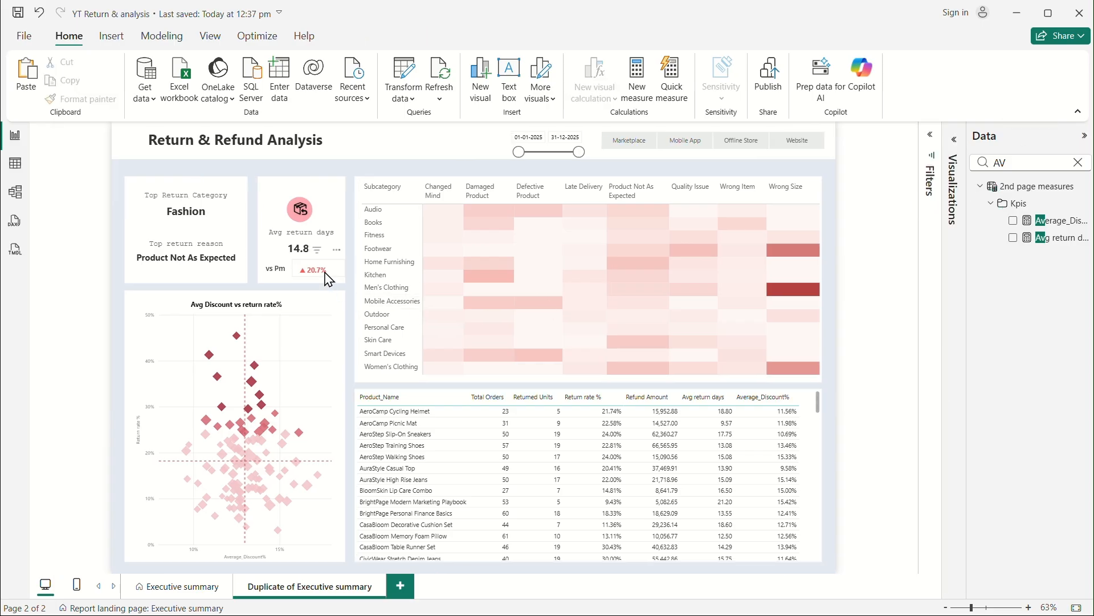
{"action": "left_click", "coordinate": [1085, 137]}
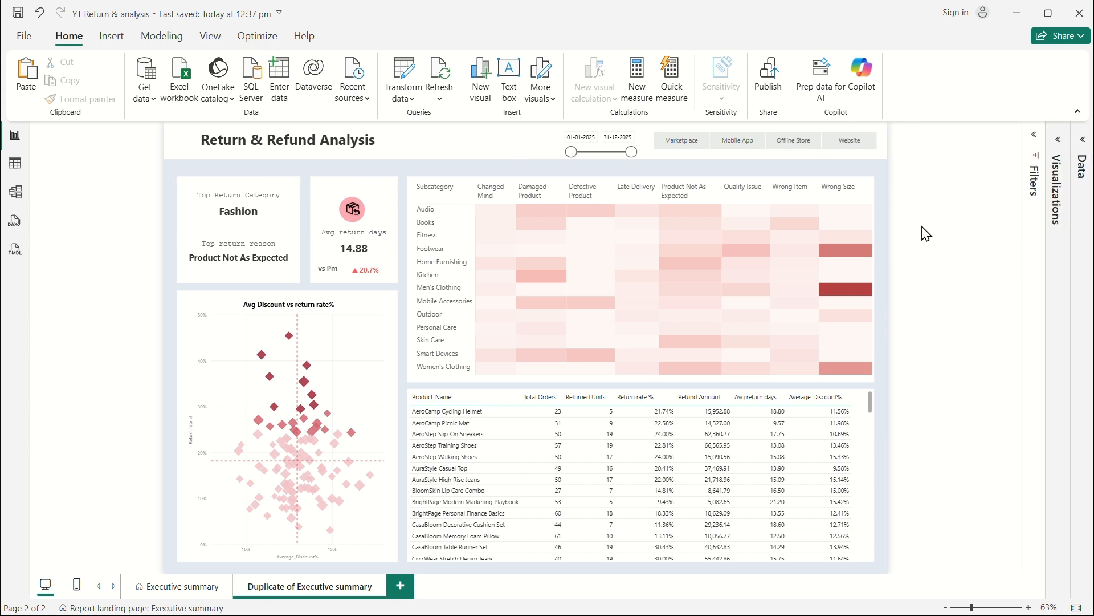
{"action": "left_click", "coordinate": [163, 591]}
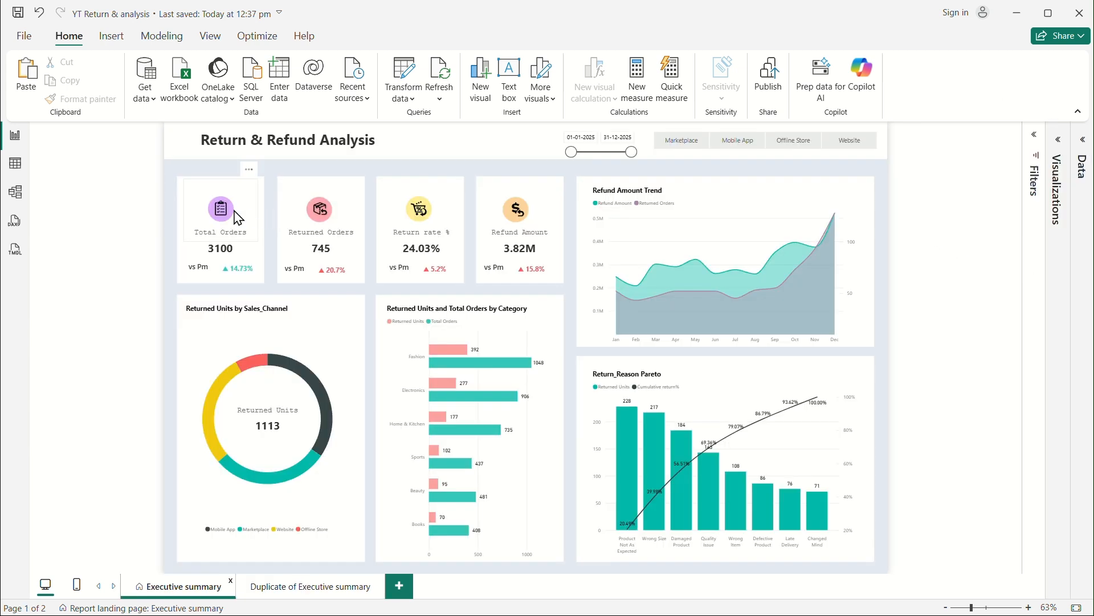
{"action": "left_click", "coordinate": [234, 215]}
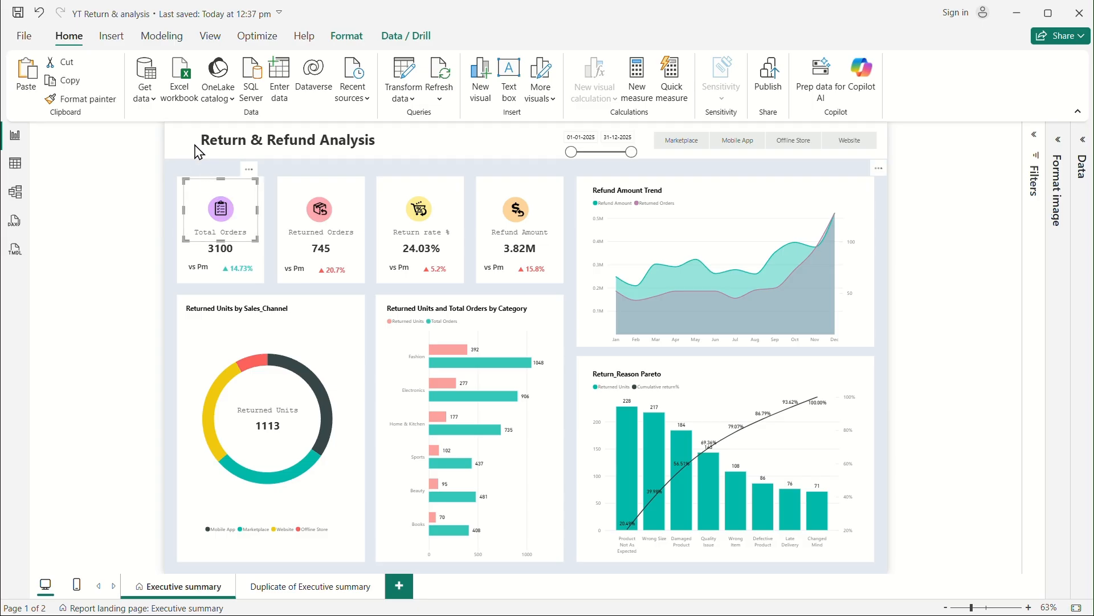
{"action": "key", "text": "ctrl+v"}
{"action": "left_click_drag", "start_coordinate": [226, 219], "coordinate": [195, 153]}
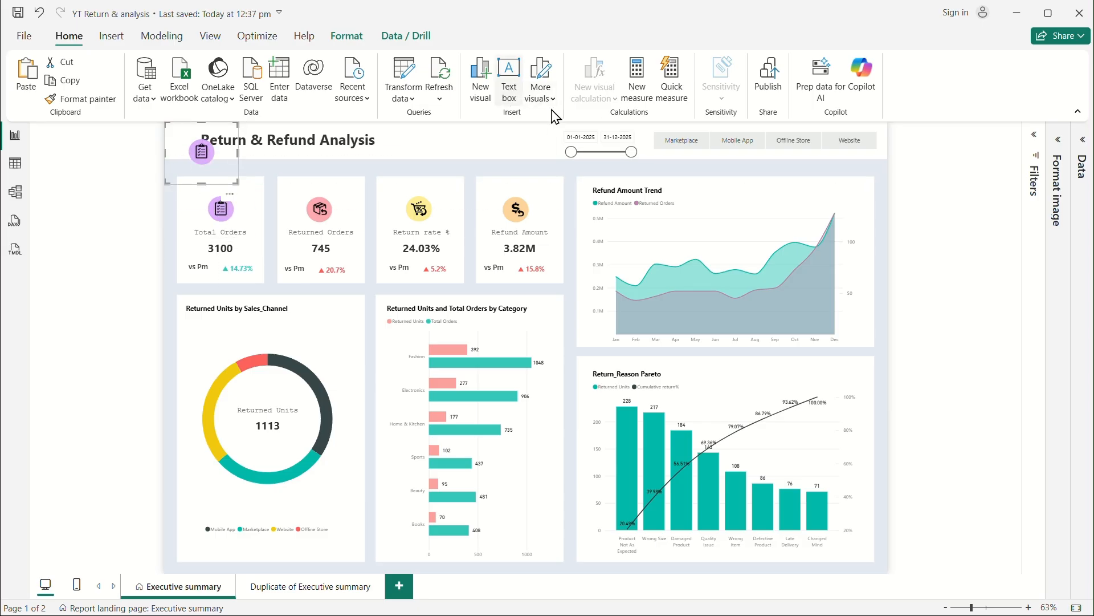
Step: Replace the copied icon's picture with icons8-graph-32 from the Downloads folder
{"action": "left_click", "coordinate": [1059, 171]}
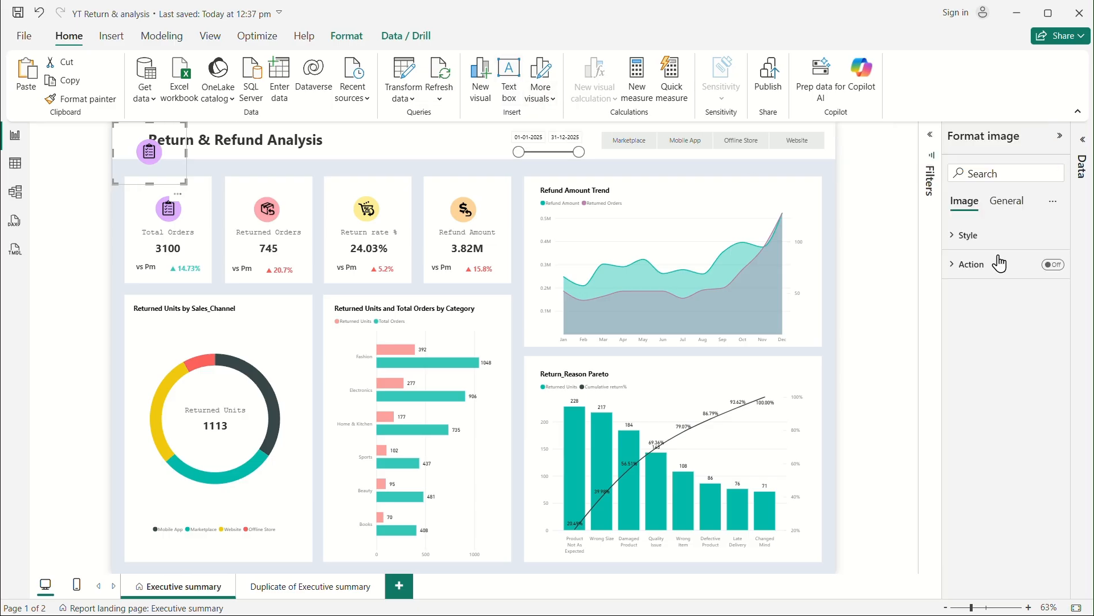
{"action": "left_click", "coordinate": [960, 236]}
{"action": "left_click", "coordinate": [963, 342]}
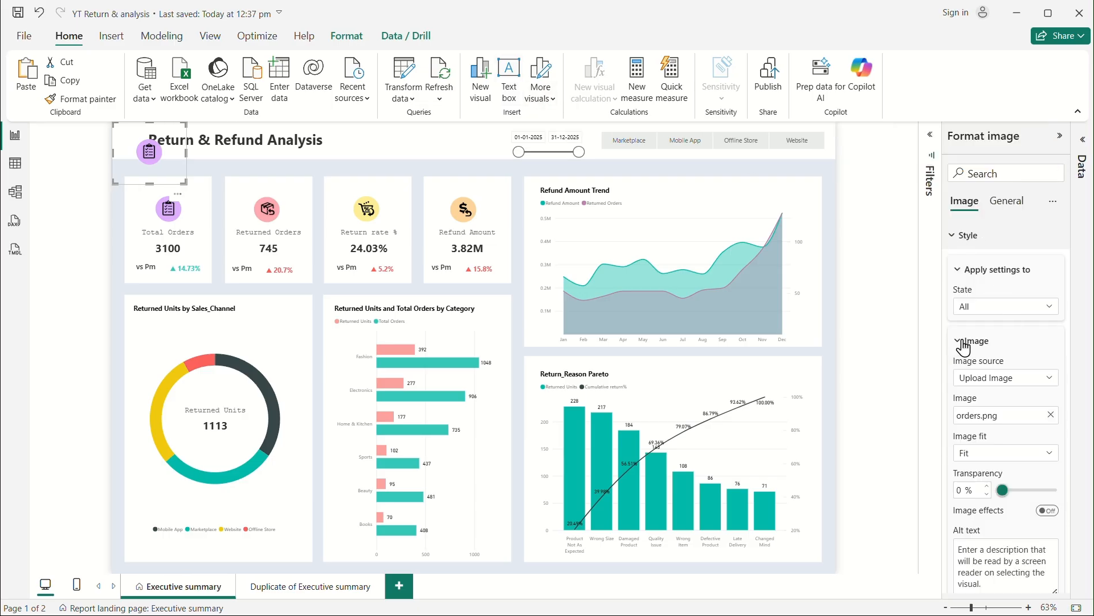
{"action": "left_click", "coordinate": [1051, 414]}
{"action": "left_click", "coordinate": [1050, 414]}
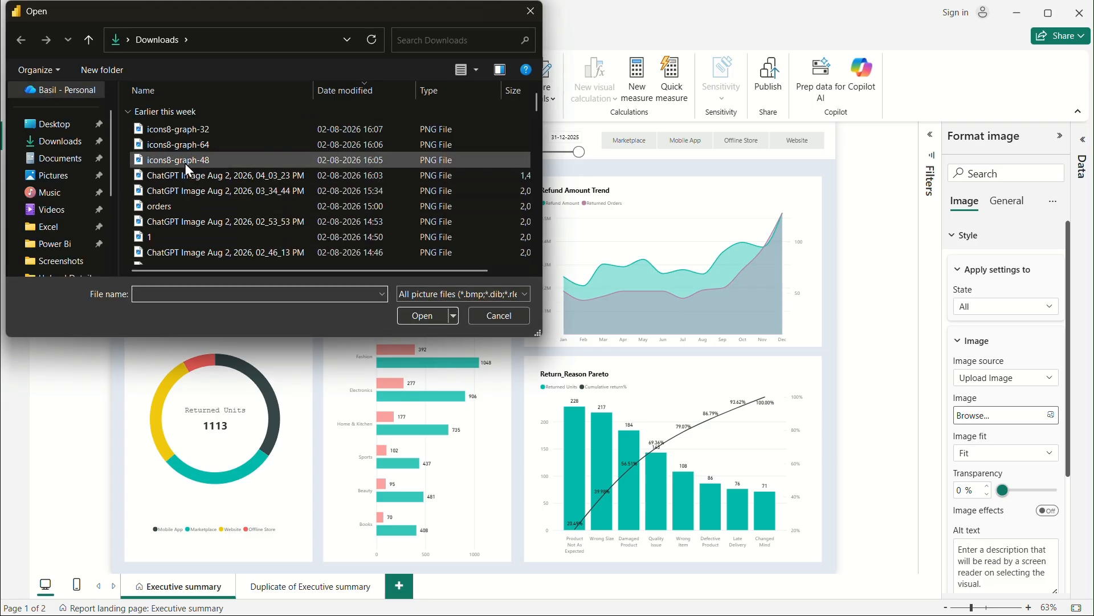
{"action": "left_click", "coordinate": [175, 129]}
{"action": "left_click", "coordinate": [431, 317]}
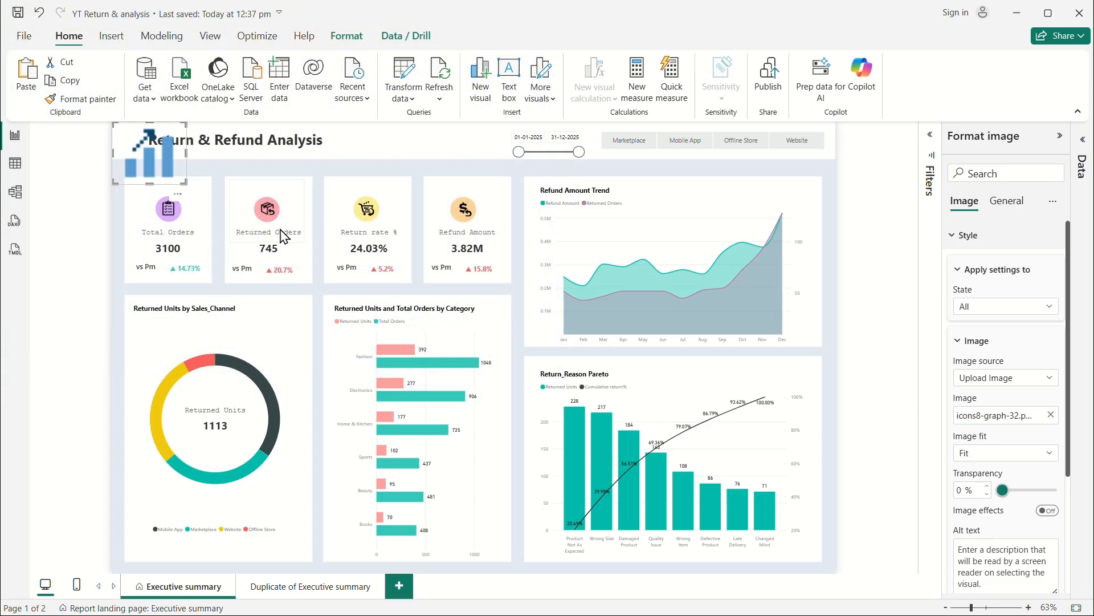
Step: Shrink the graph logo to the header's height and nudge it down into line with the page title
{"action": "left_click_drag", "start_coordinate": [181, 182], "coordinate": [135, 147]}
{"action": "left_click", "coordinate": [135, 146]}
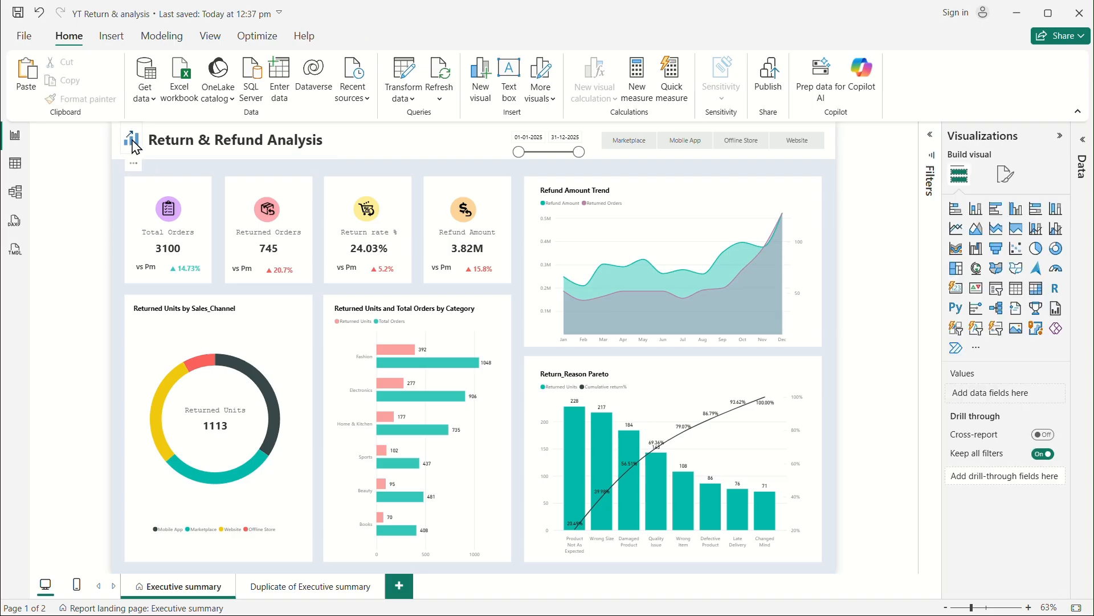
{"action": "key", "text": "Down"}
{"action": "key", "text": "Down"}
{"action": "key", "text": "Down"}
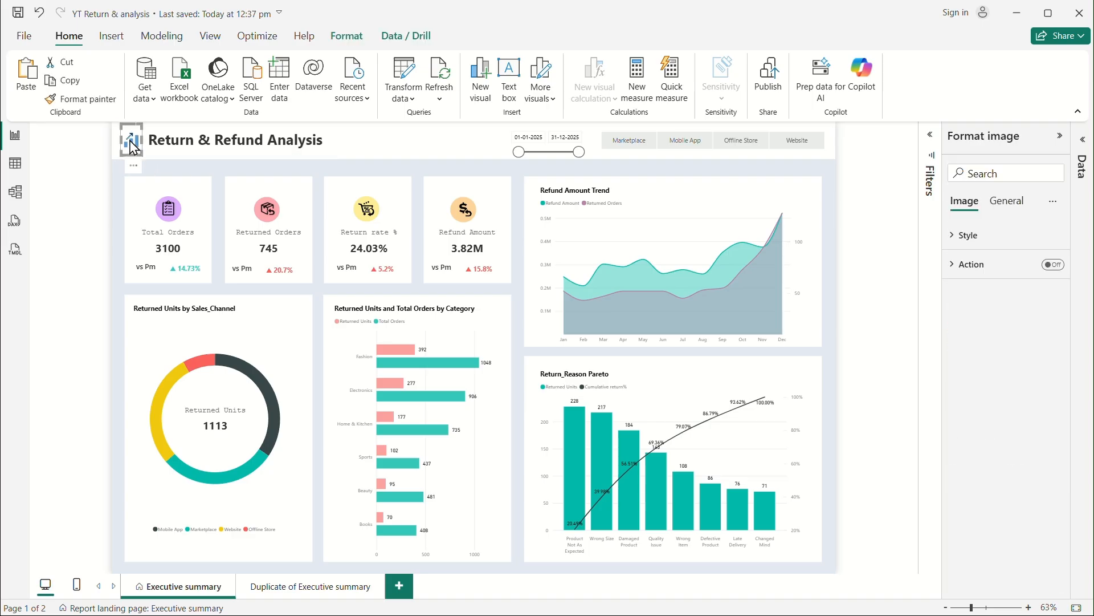
Step: Copy the graph logo to the header of the Duplicate of Executive summary page and check it against the Executive summary page
{"action": "left_click", "coordinate": [294, 586]}
{"action": "key", "text": "ctrl+v"}
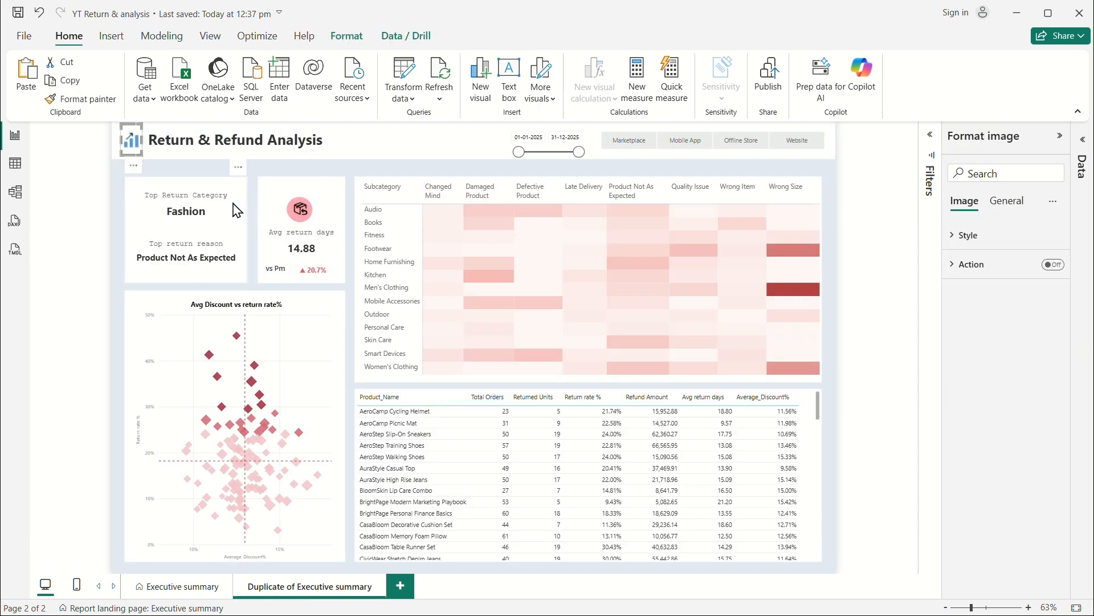
{"action": "left_click", "coordinate": [374, 173]}
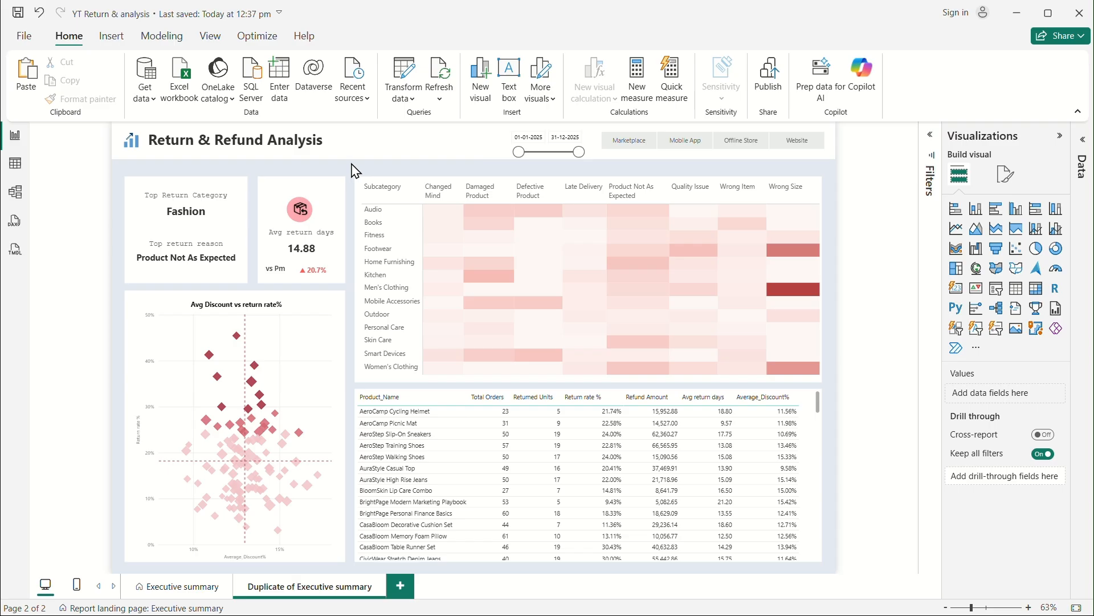
{"action": "left_click", "coordinate": [188, 588]}
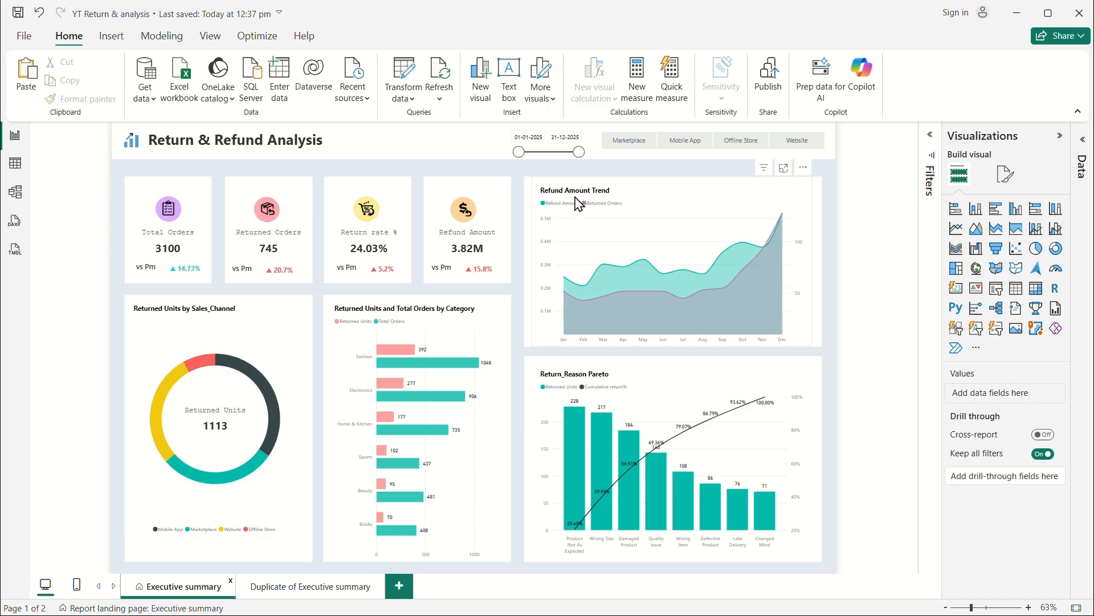
{"action": "left_click", "coordinate": [284, 588]}
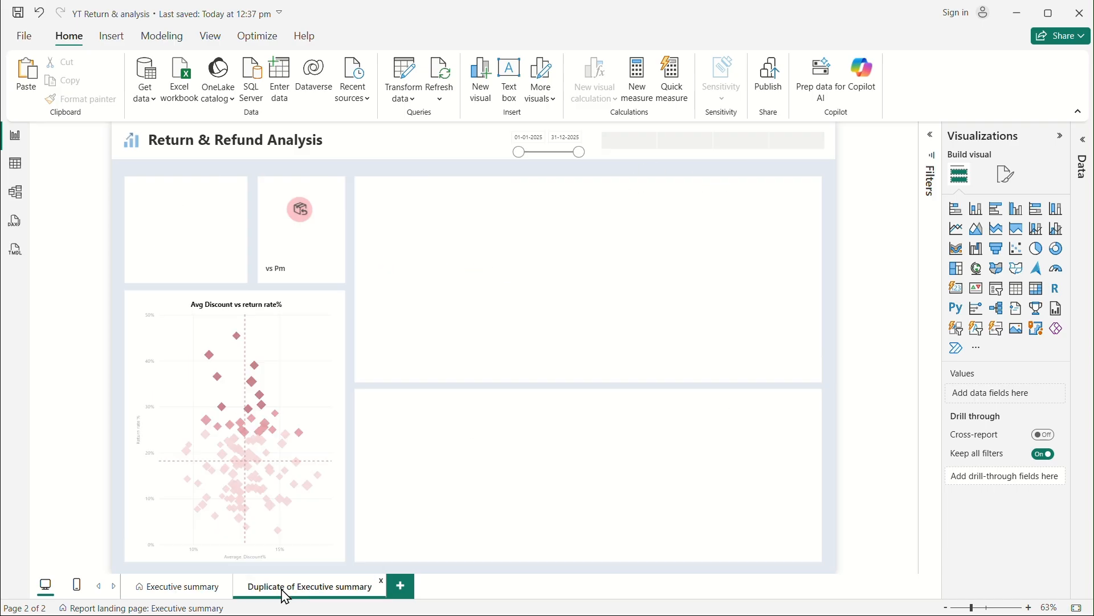